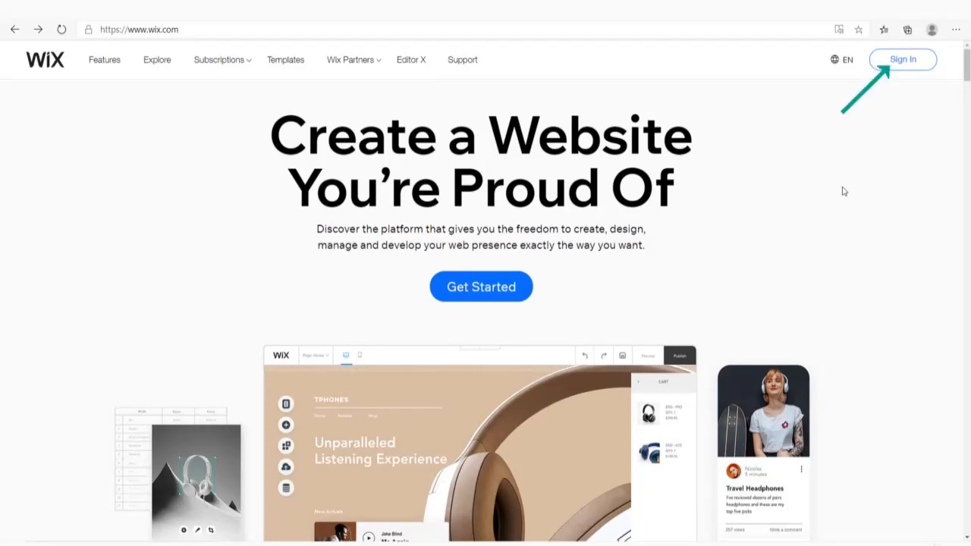
- Sign up for a Wix account by continuing with an existing Google account
click(903, 64)
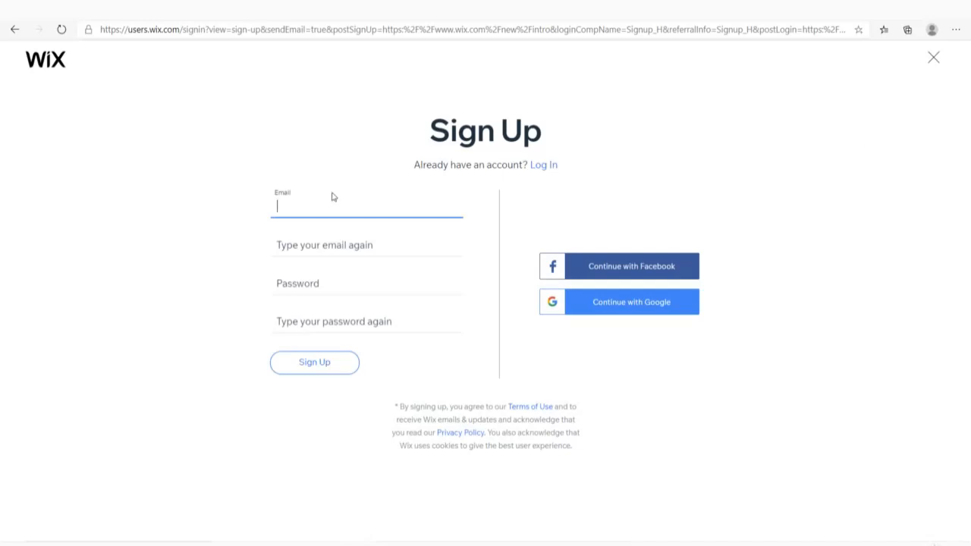
click(613, 210)
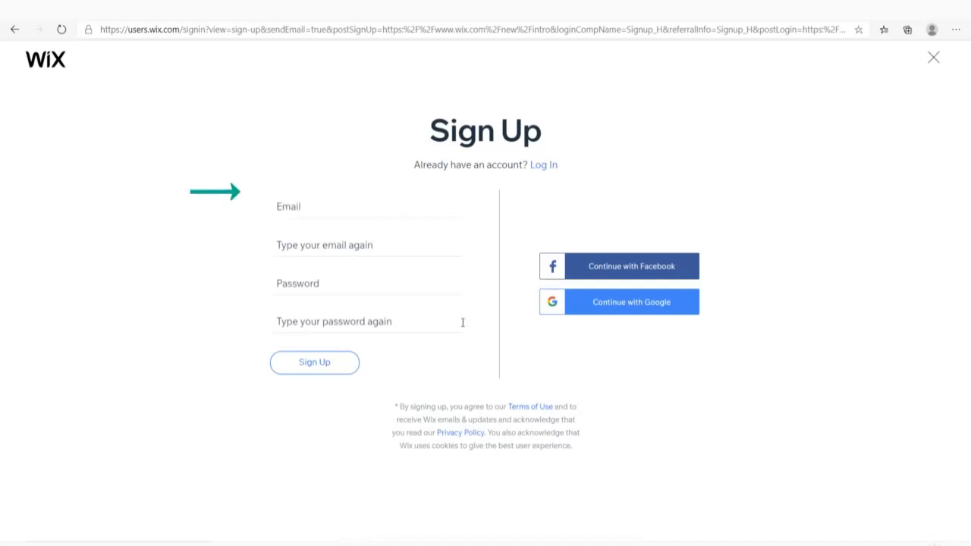
click(601, 308)
click(484, 291)
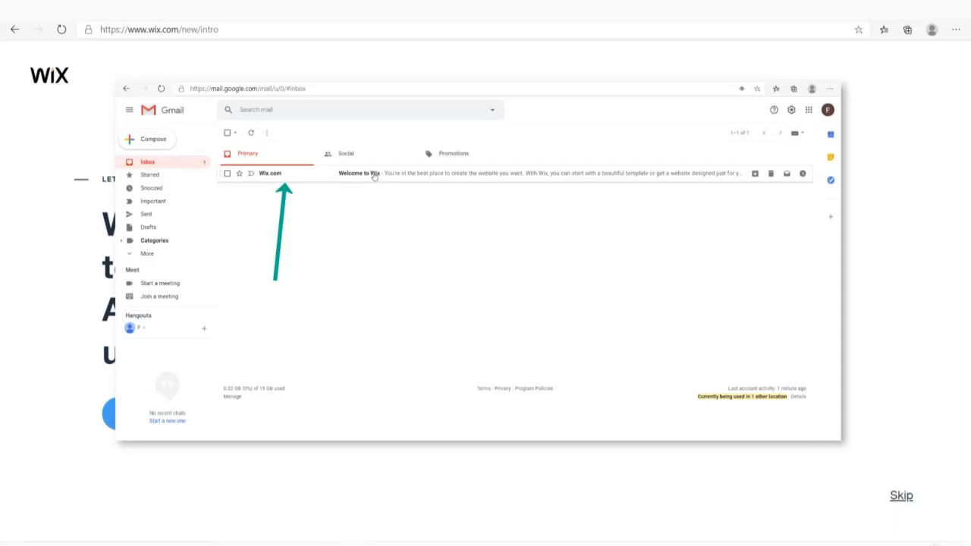
- Start the setup questionnaire and answer that the site is for myself, is a business site, and that I've never done this before
click(153, 420)
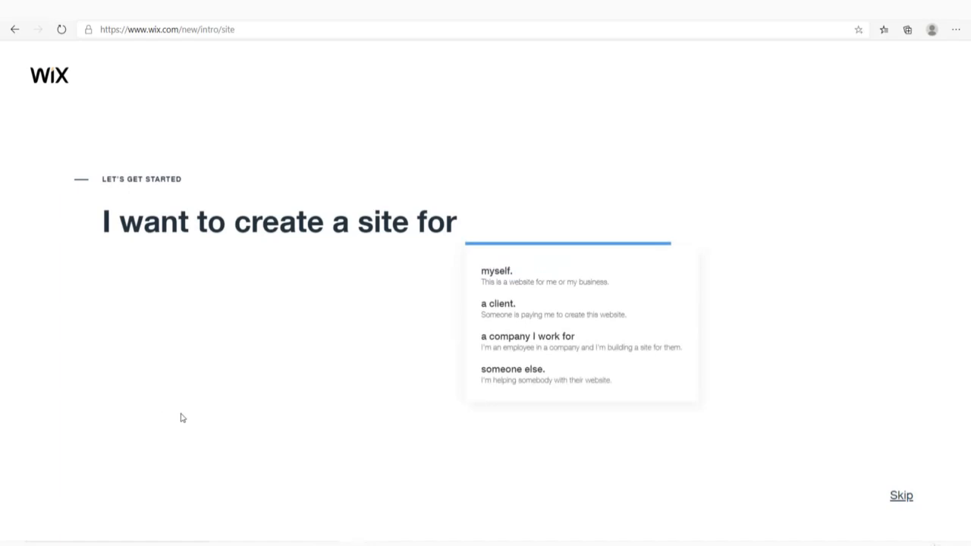
click(569, 286)
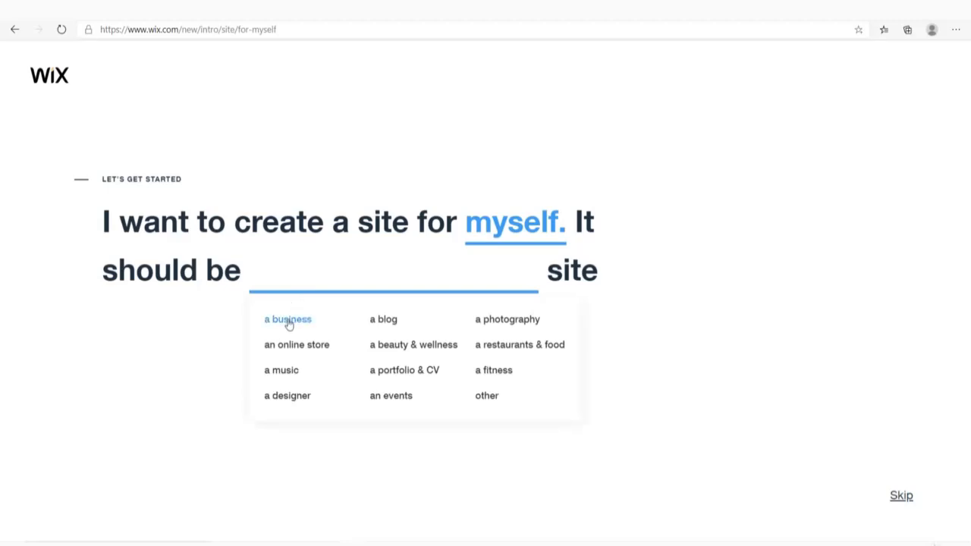
click(288, 322)
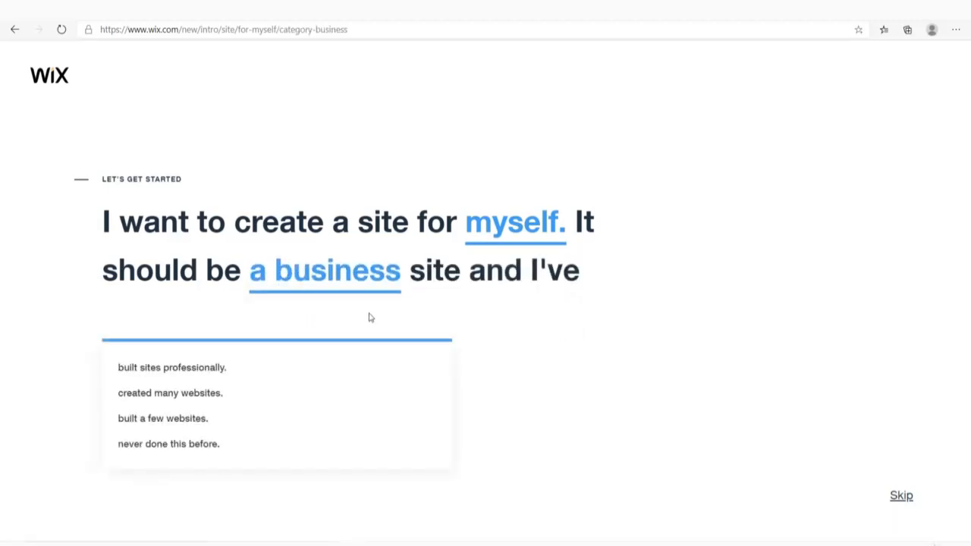
click(185, 449)
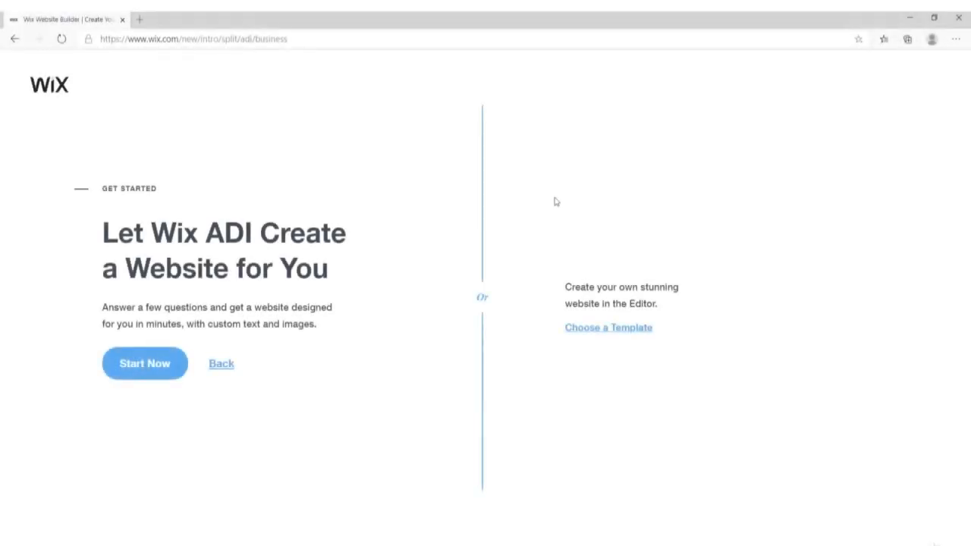
- Let Wix ADI create the website and set the site type to Photography Portfolio
click(144, 368)
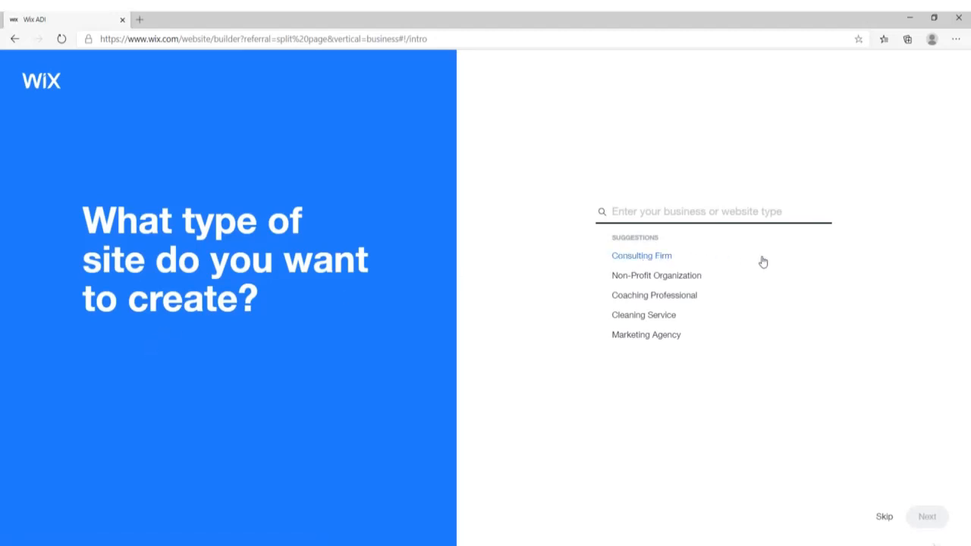
click(755, 213)
text(photo)
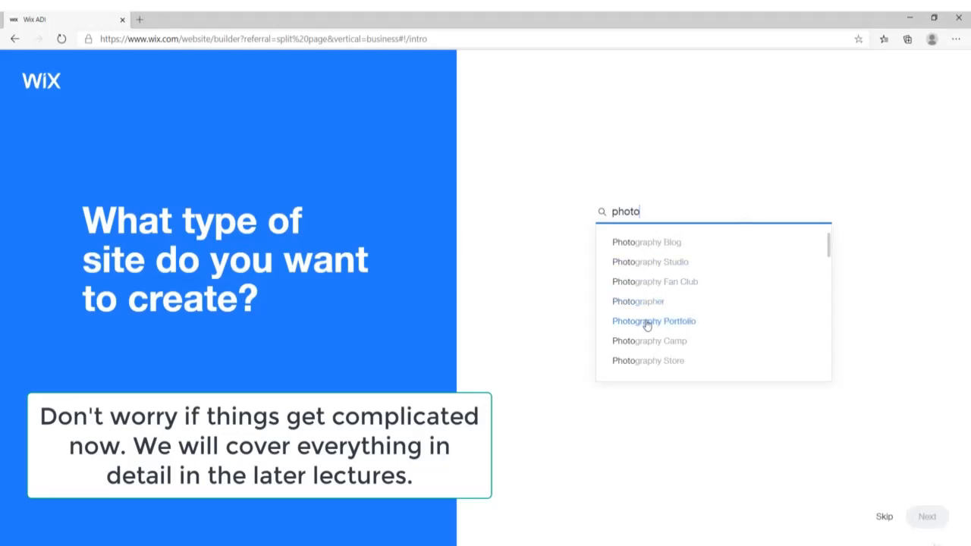
click(687, 322)
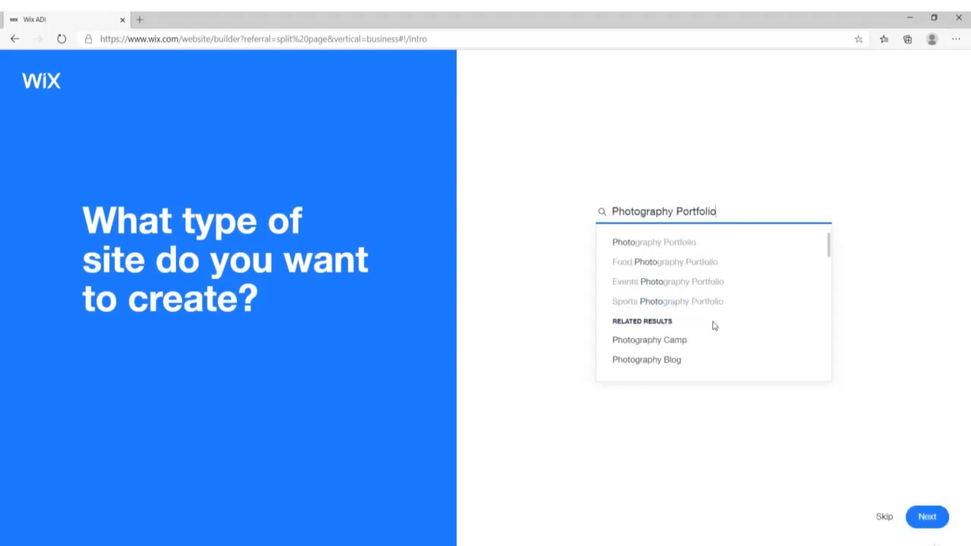
click(928, 517)
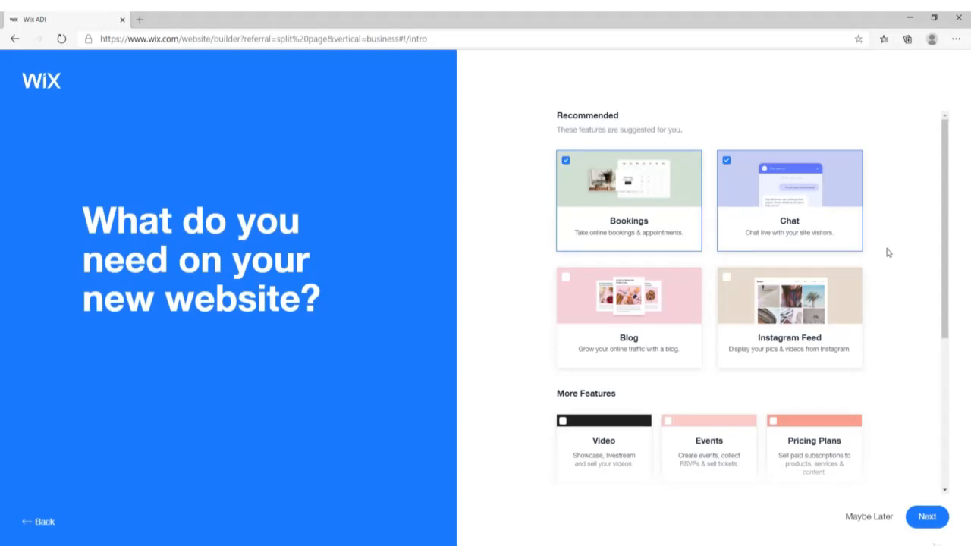
- Review the available site features, add Blog and Subscribe Form to the preselected ones, and continue
scroll(864, 263, down, 3)
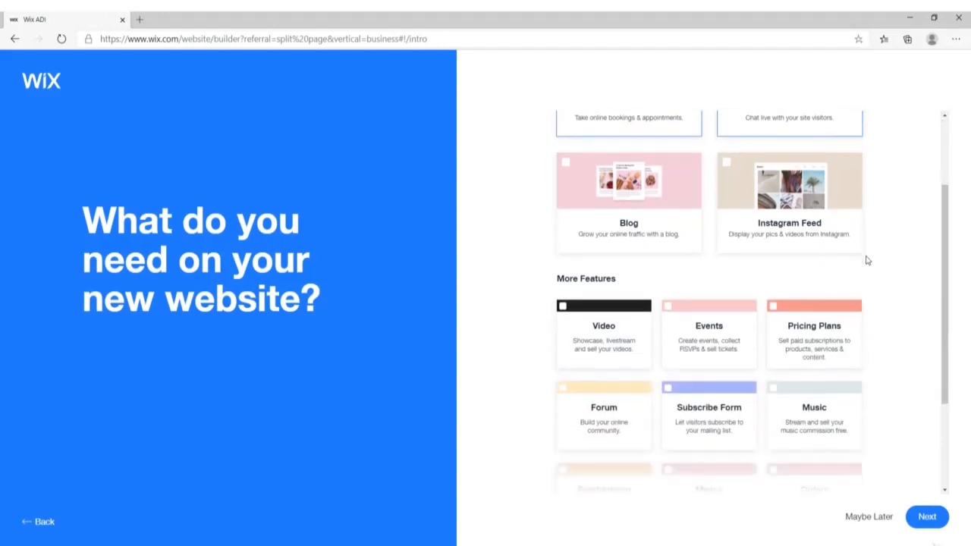
scroll(864, 263, up, 3)
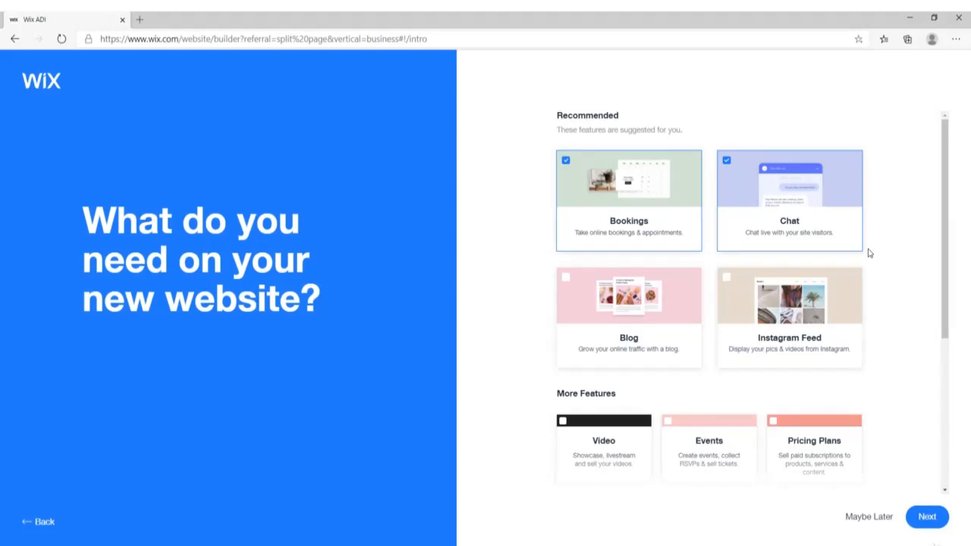
scroll(869, 253, down, 3)
scroll(685, 245, up, 3)
click(570, 282)
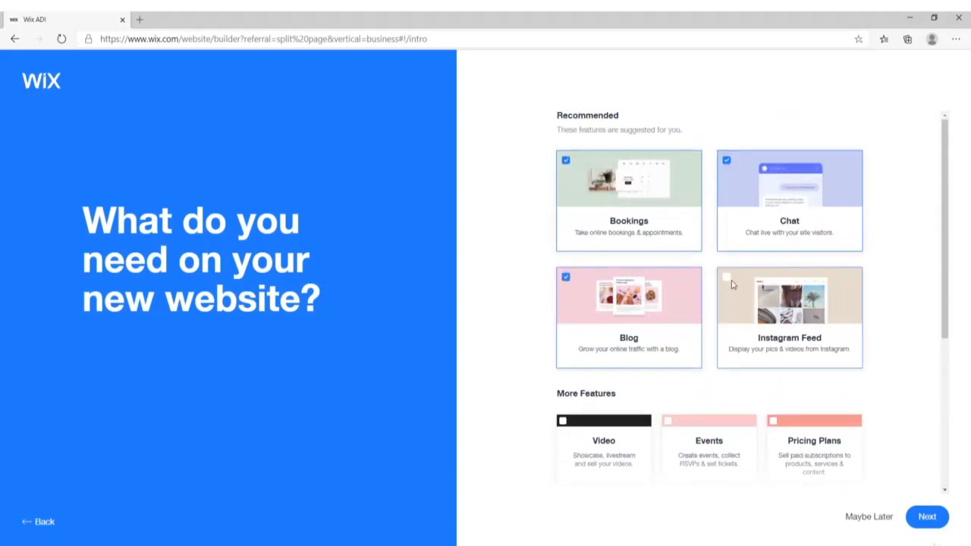
scroll(526, 327, down, 2)
click(664, 337)
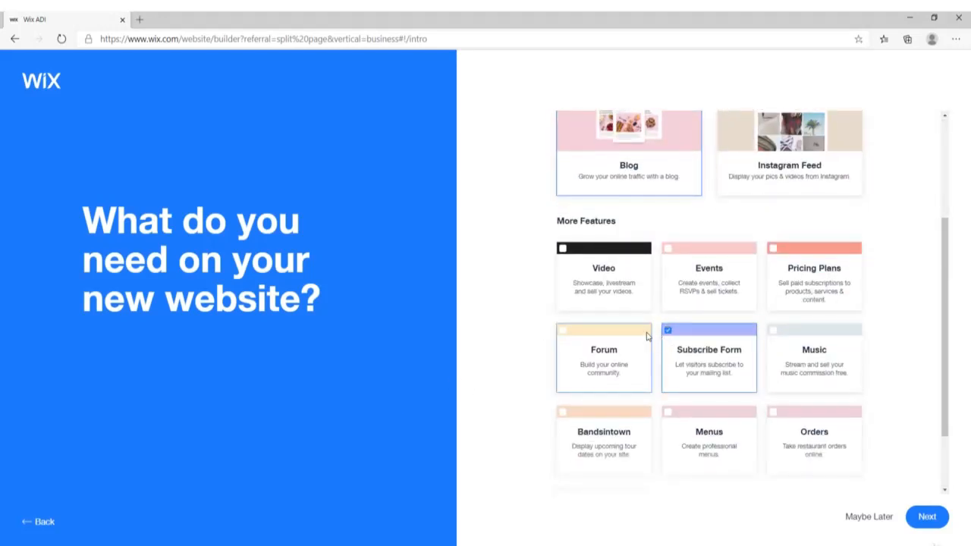
click(926, 518)
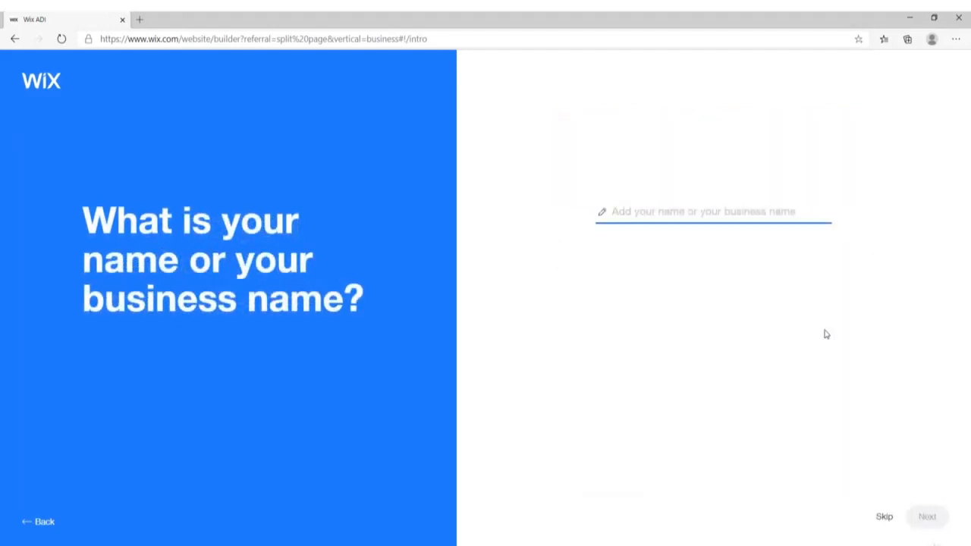
- Name the business Photographybusiness, skip importing existing content, and accept the business info without additions
text(Photo)
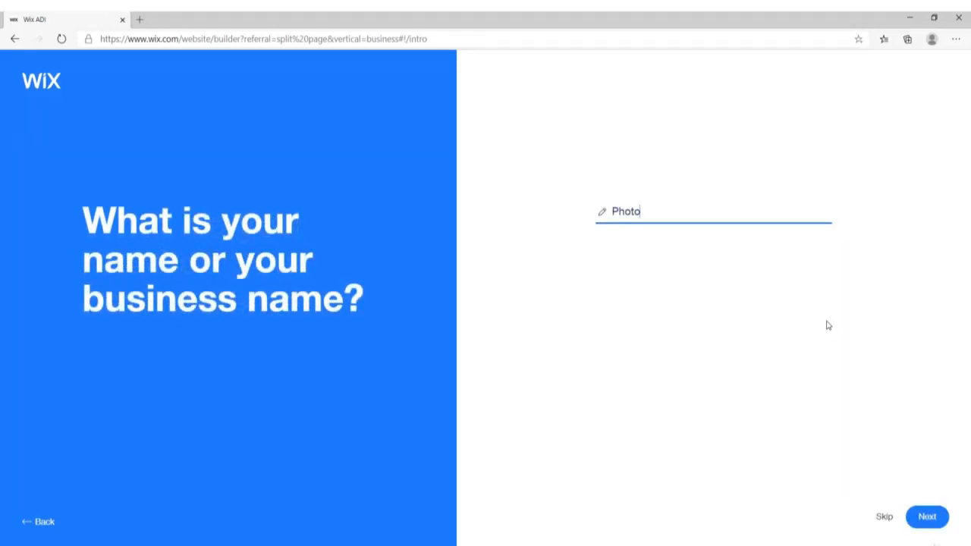
text(graphybusiness)
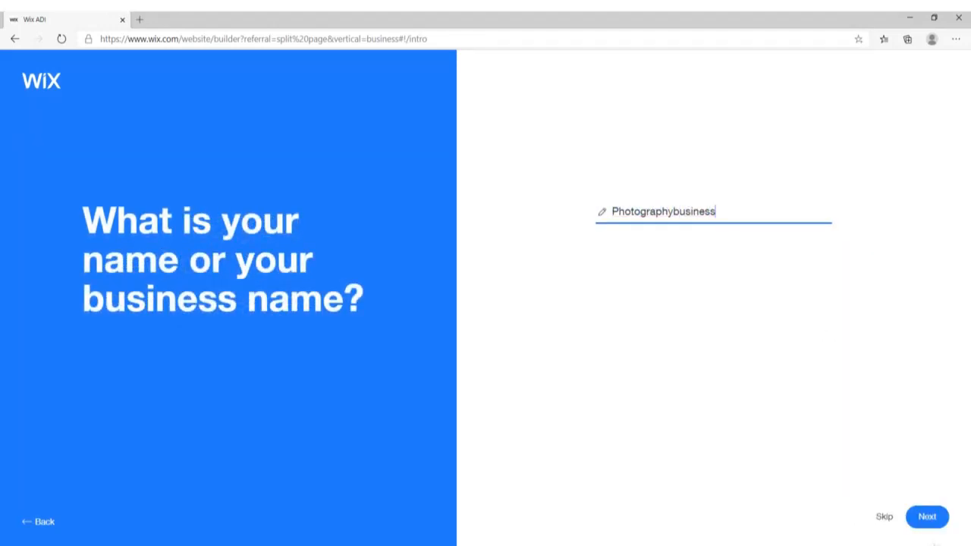
click(929, 519)
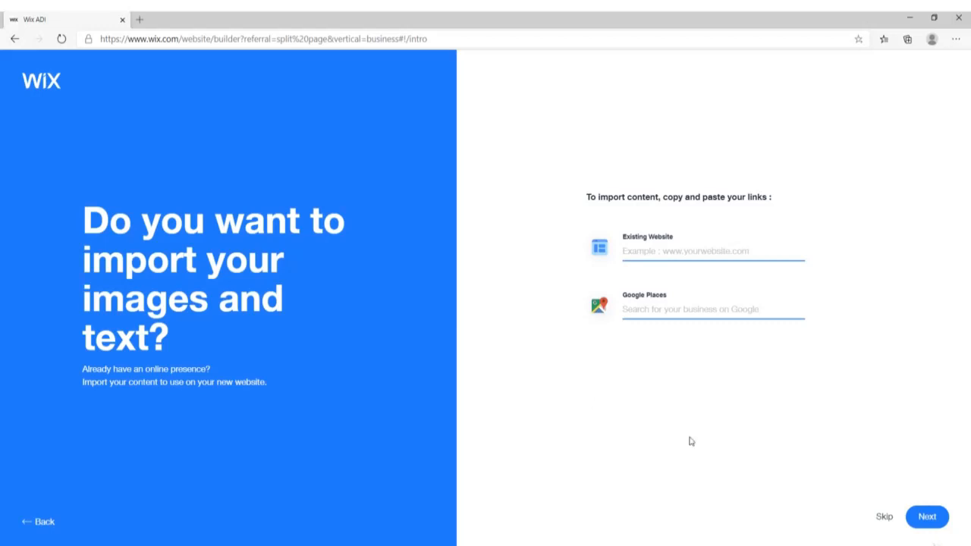
click(880, 519)
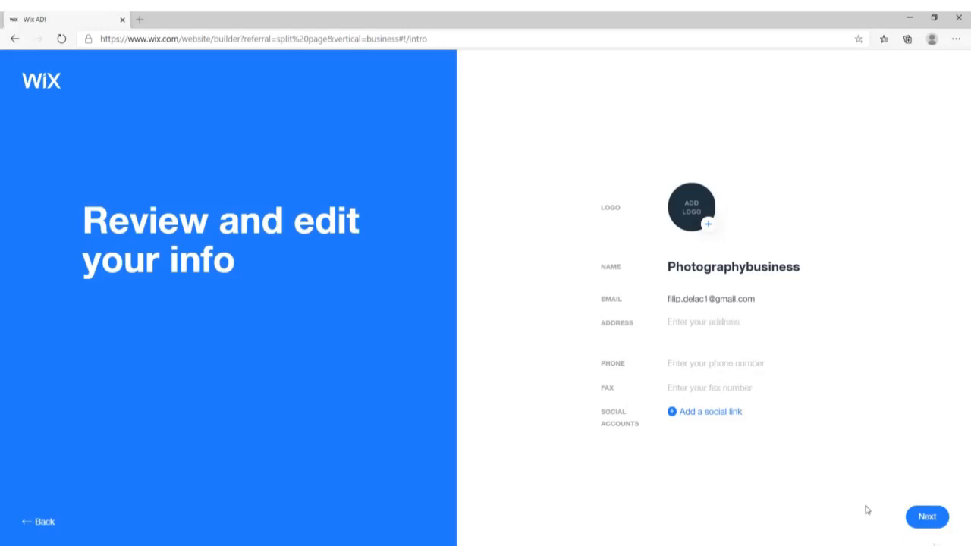
click(927, 517)
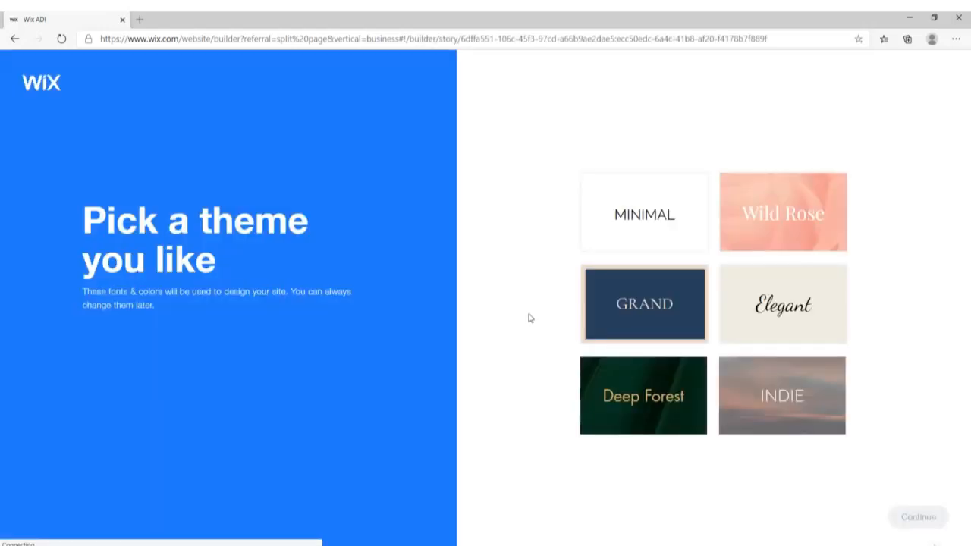
- Choose the Minimal theme and use the dark "Picture Perfect" homepage design with the photographer image
click(659, 229)
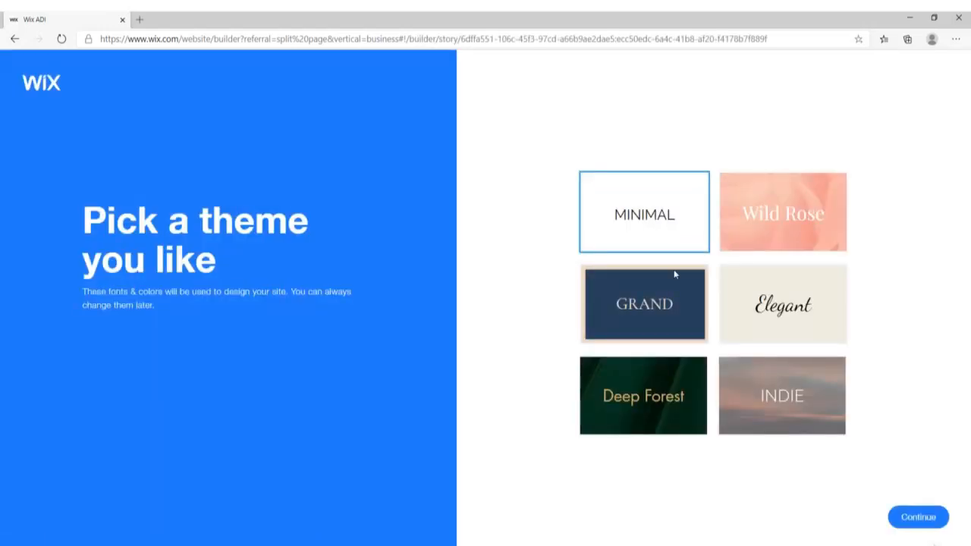
click(906, 513)
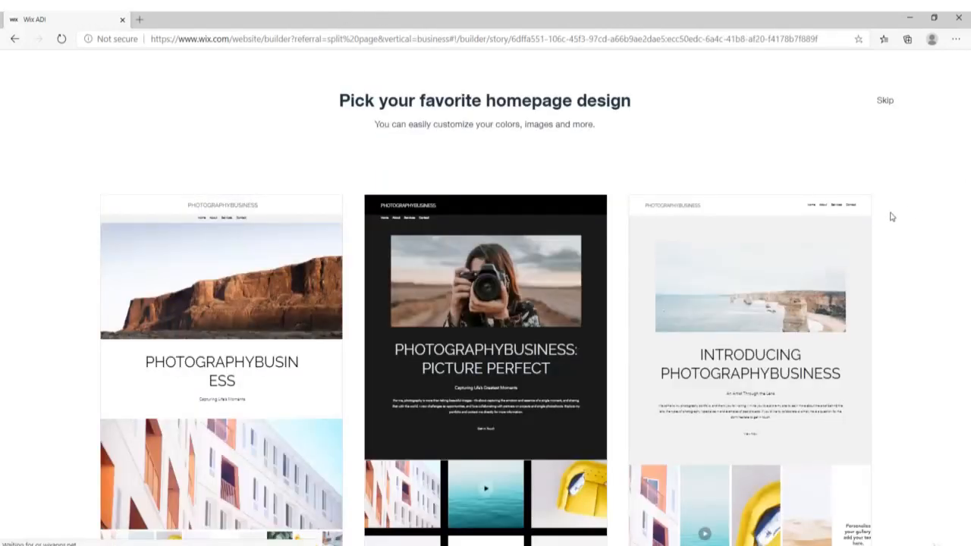
mouse_move(460, 411)
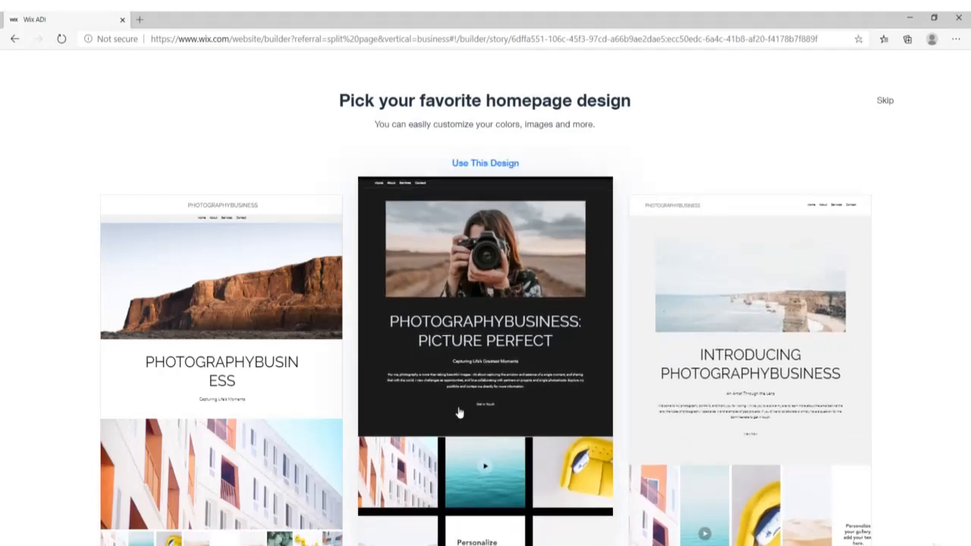
click(484, 273)
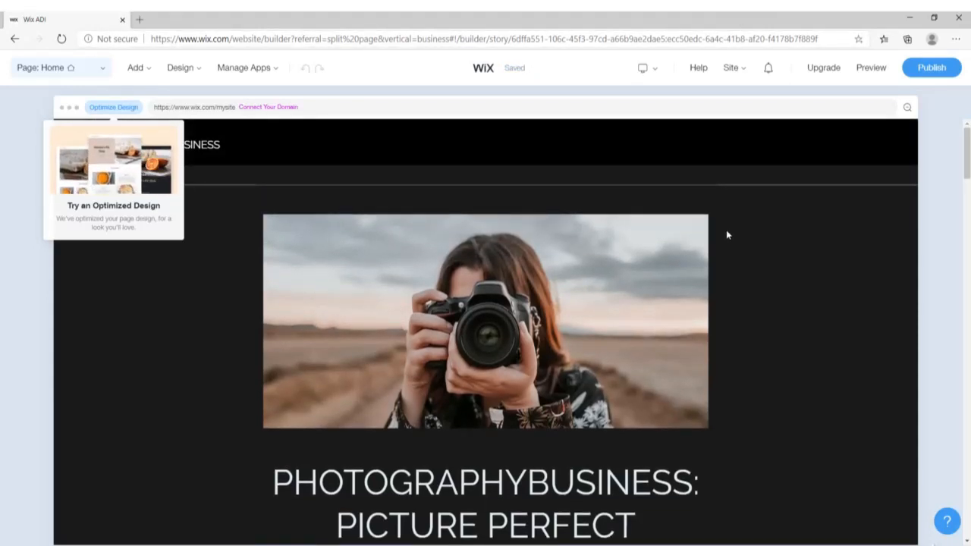
- Look through the editor's design and add options and view the site's list of pages
click(185, 70)
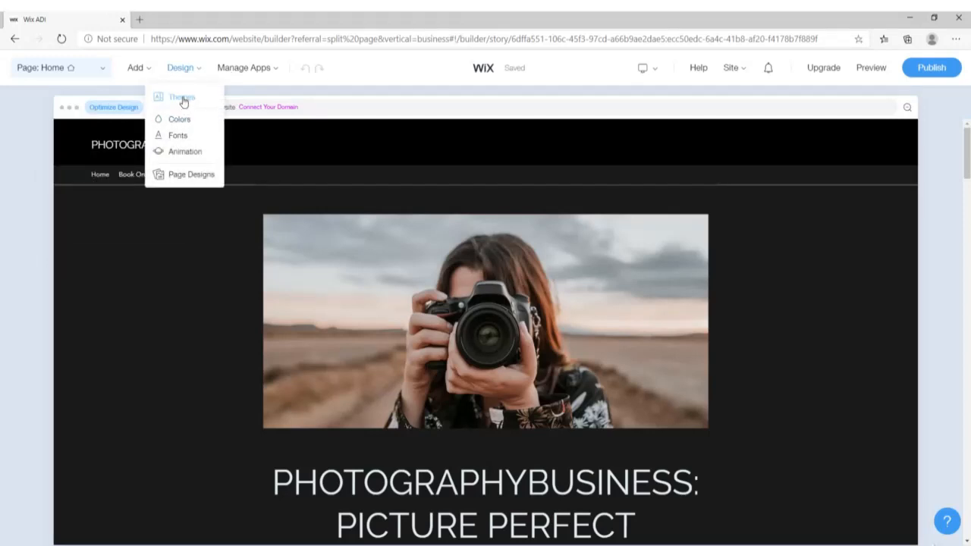
click(142, 72)
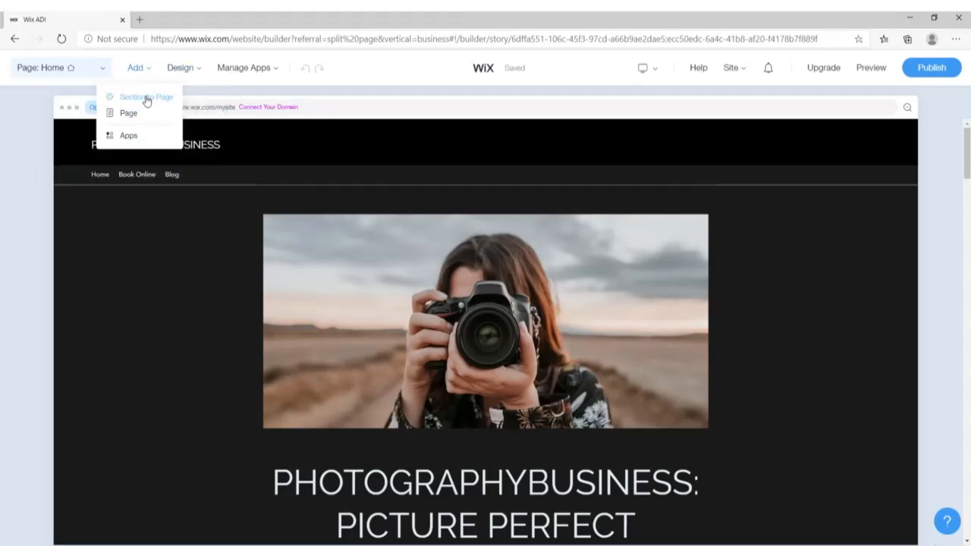
click(103, 73)
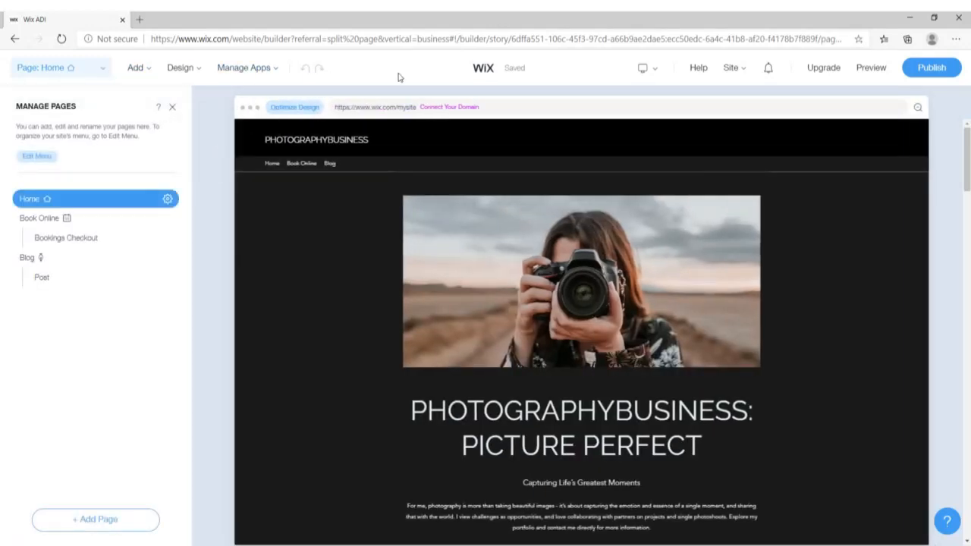
- Open the site's dashboard and move the Photographybusiness site to Trash
mouse_move(733, 70)
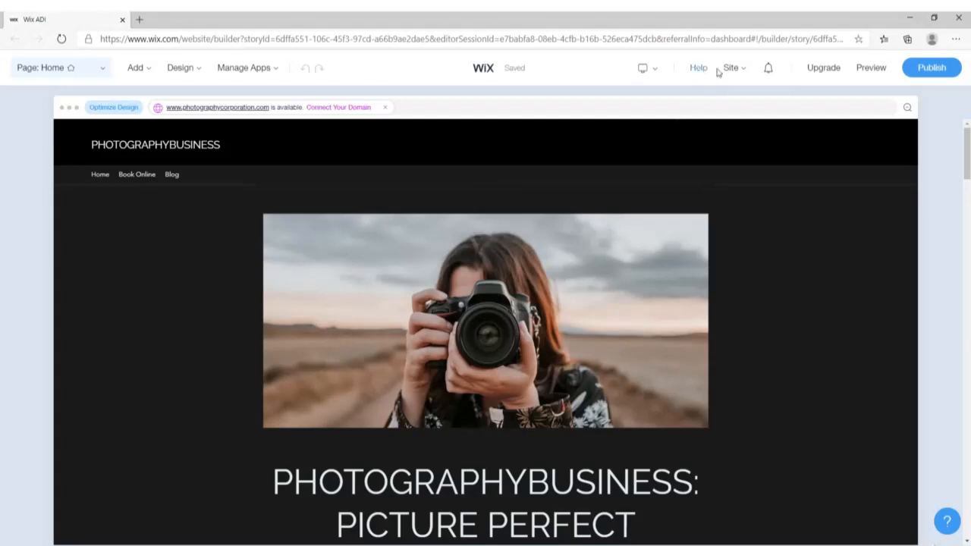
mouse_move(742, 73)
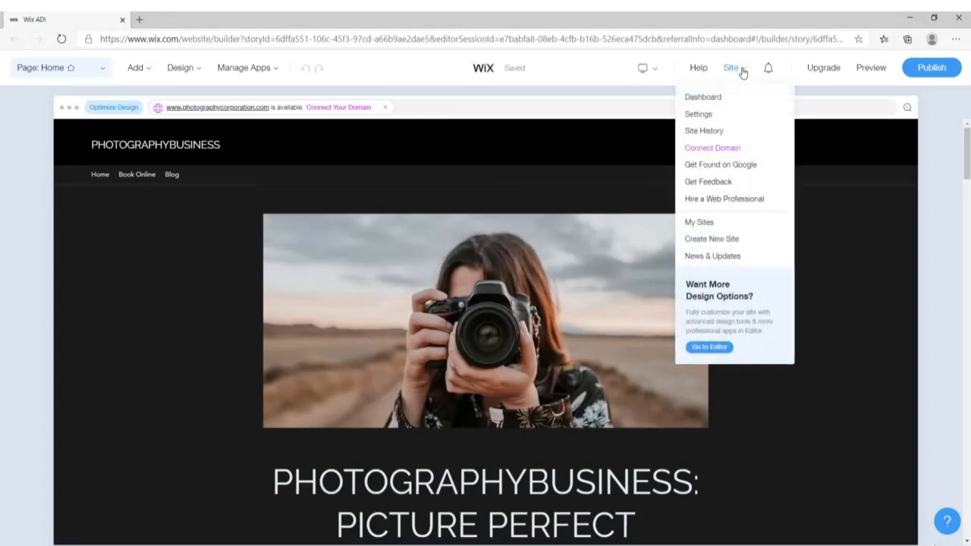
click(710, 104)
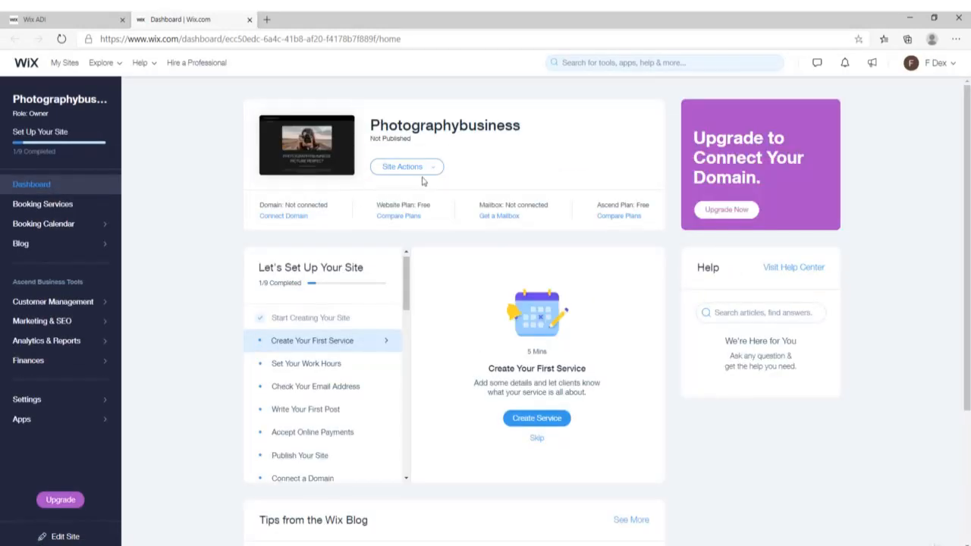
click(432, 169)
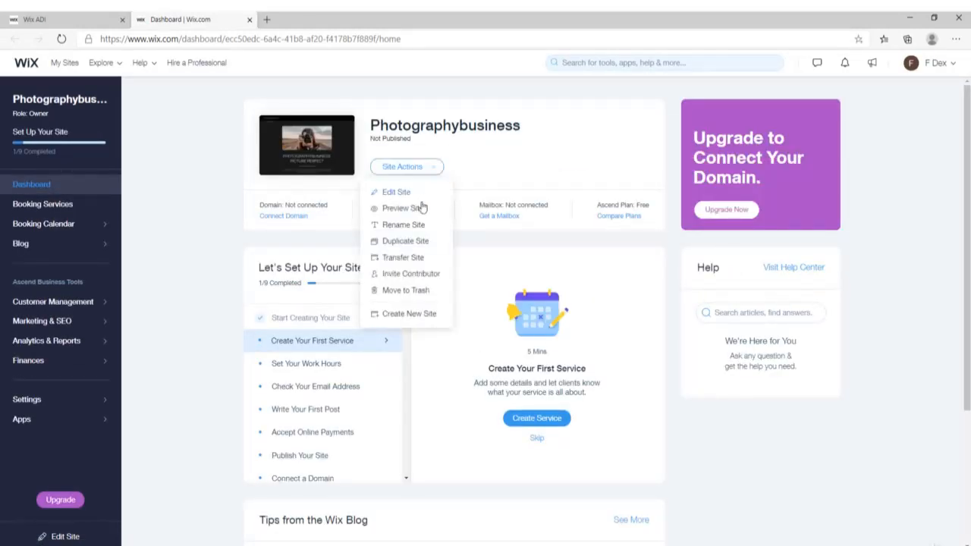
click(415, 292)
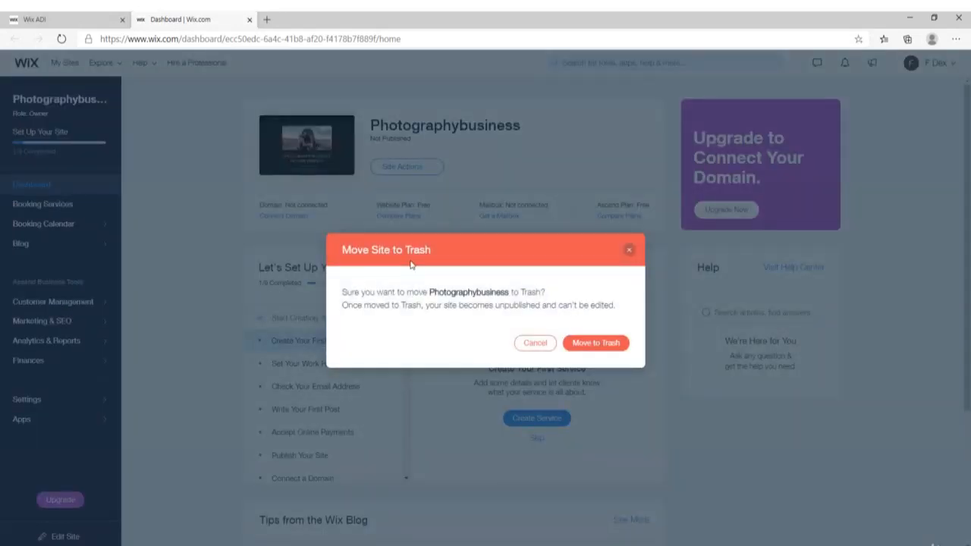
click(596, 346)
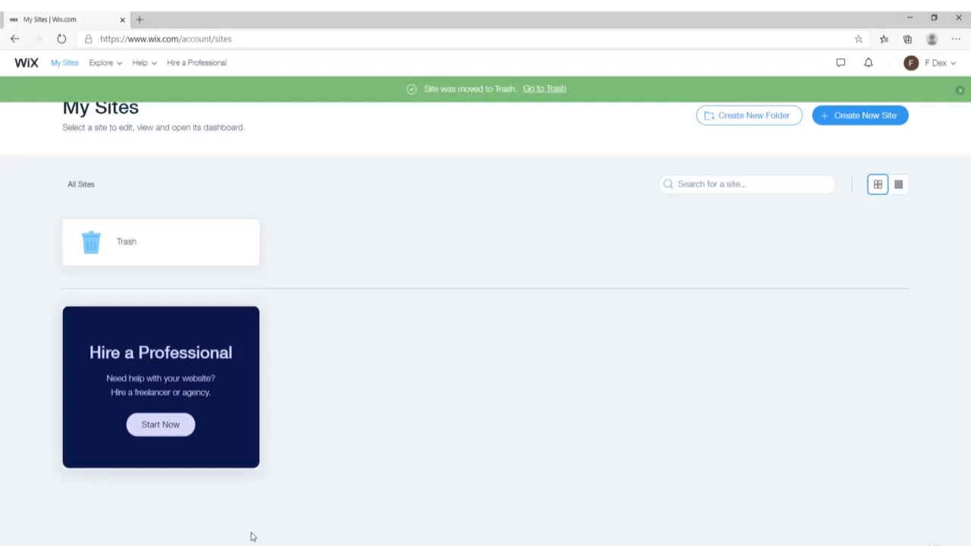
- Start a new Business website and choose to build it from a template with the Editor
click(844, 119)
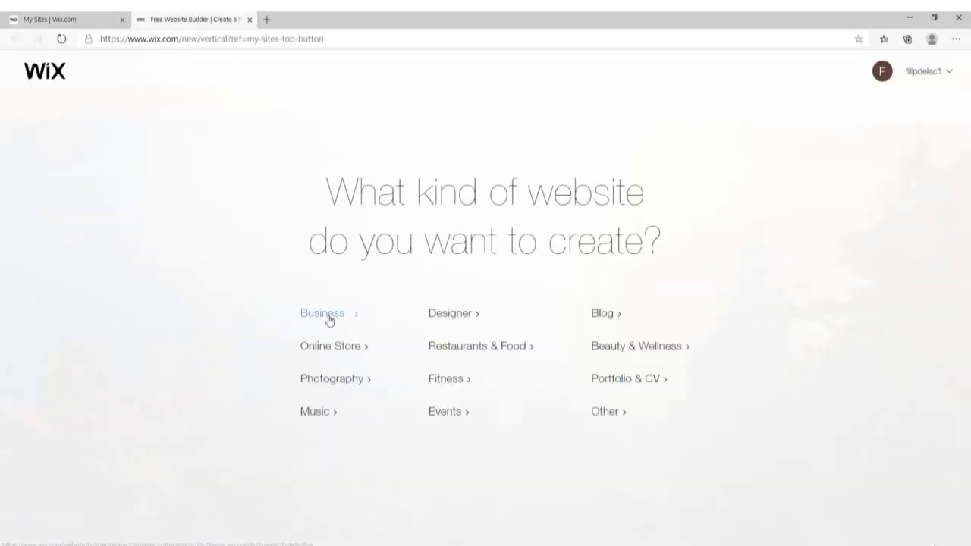
click(329, 319)
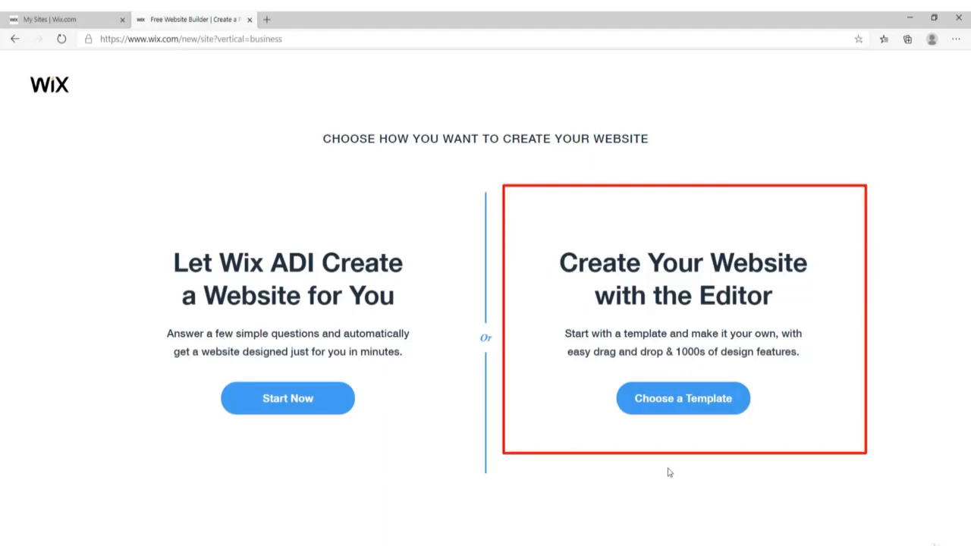
click(693, 407)
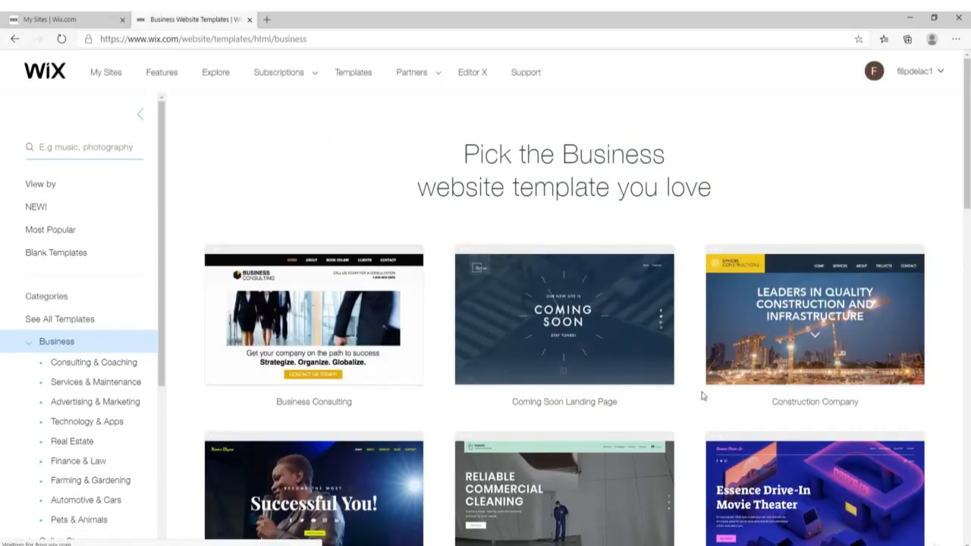
- Browse the Business templates, preview the Drive-In Movie Theater template down its page, and open it for editing
scroll(440, 235, down, 3)
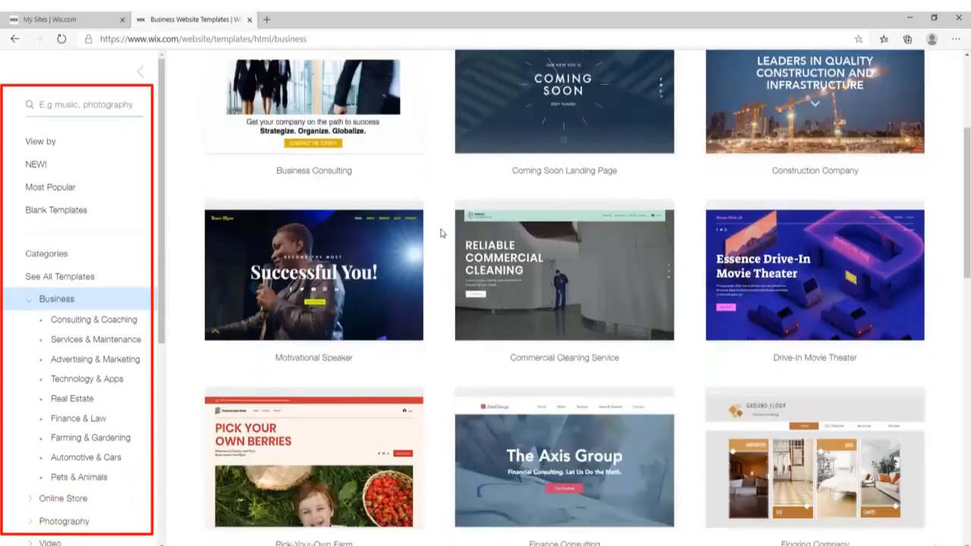
scroll(449, 215, down, 3)
scroll(449, 215, up, 1)
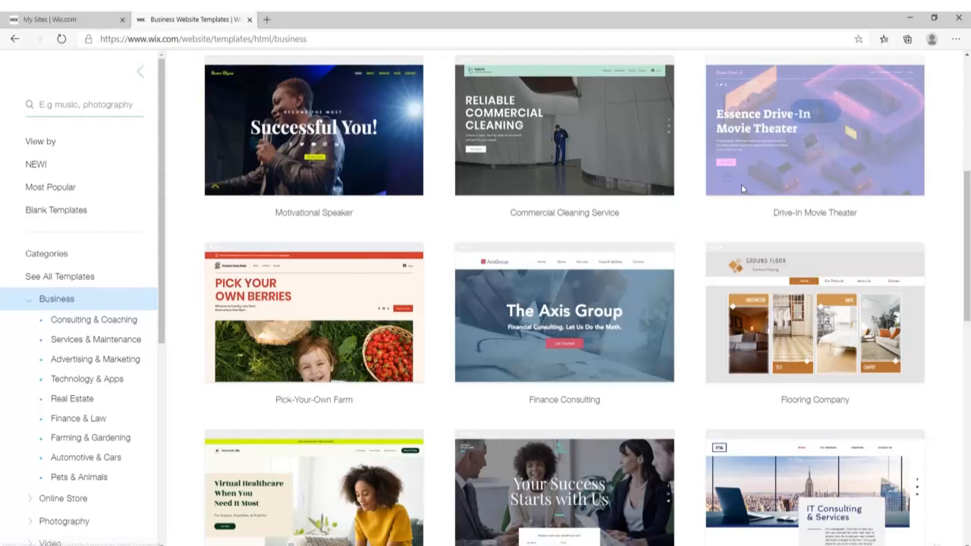
mouse_move(743, 190)
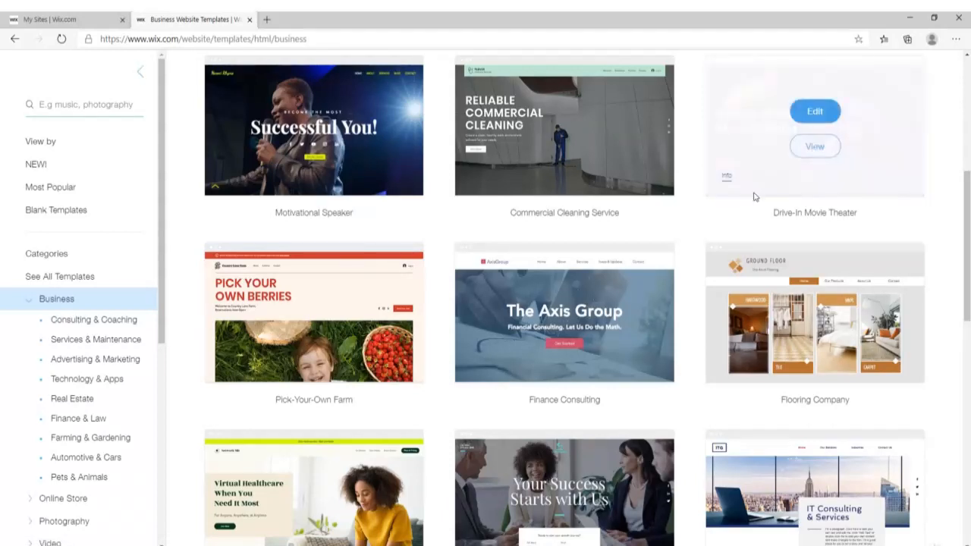
click(815, 147)
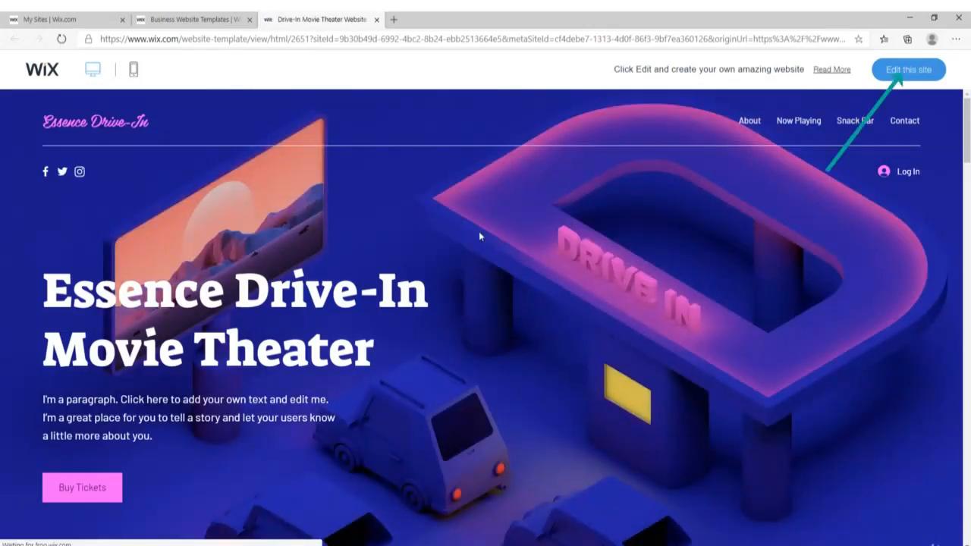
scroll(478, 232, down, 6)
scroll(469, 268, down, 12)
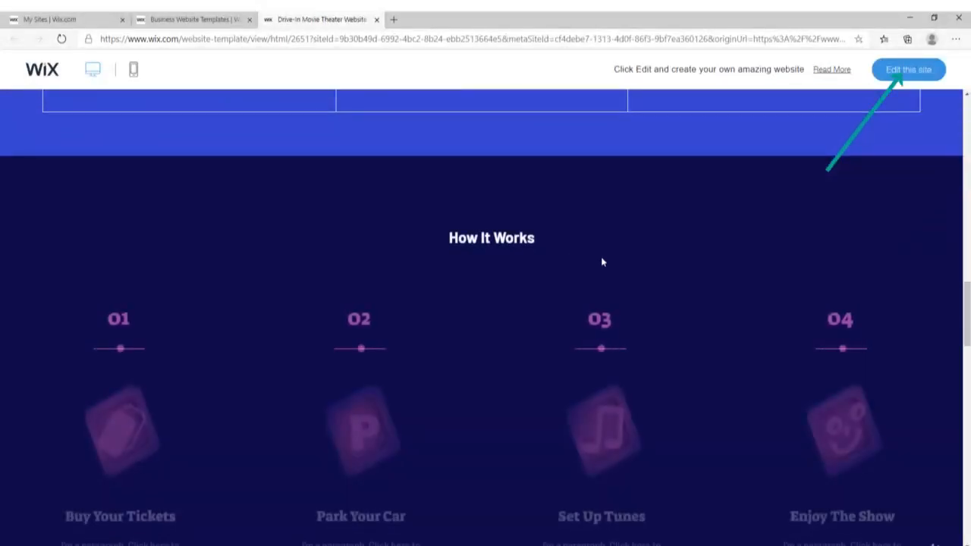
scroll(602, 260, down, 7)
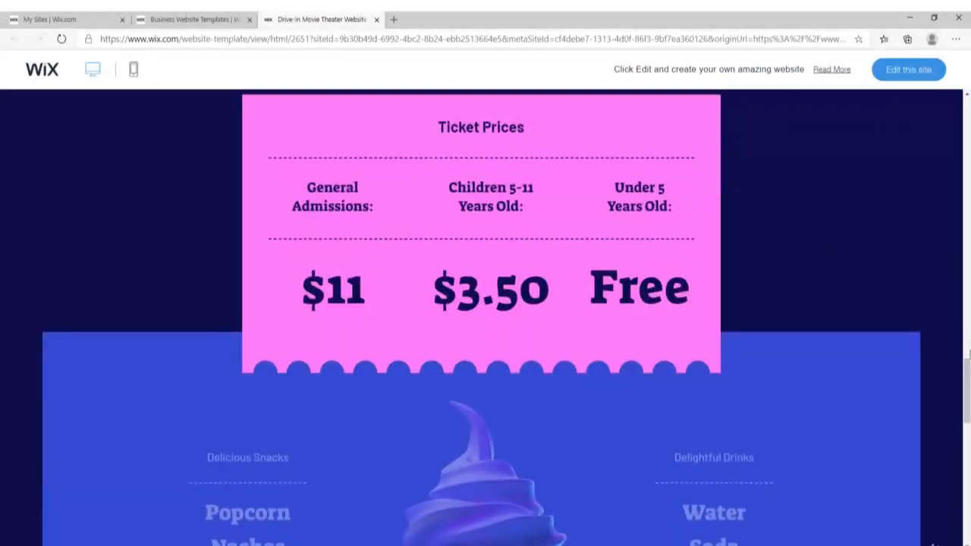
drag(967, 379, 968, 108)
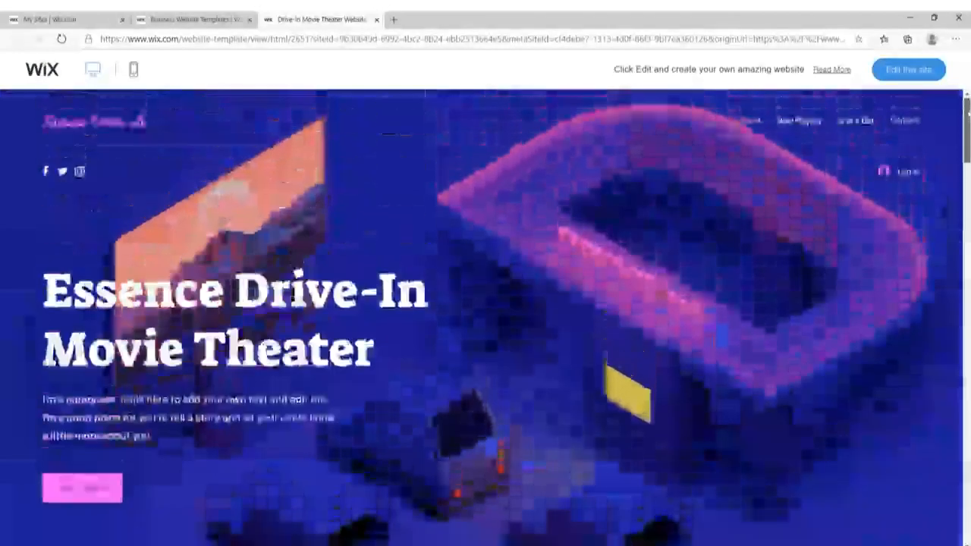
click(909, 72)
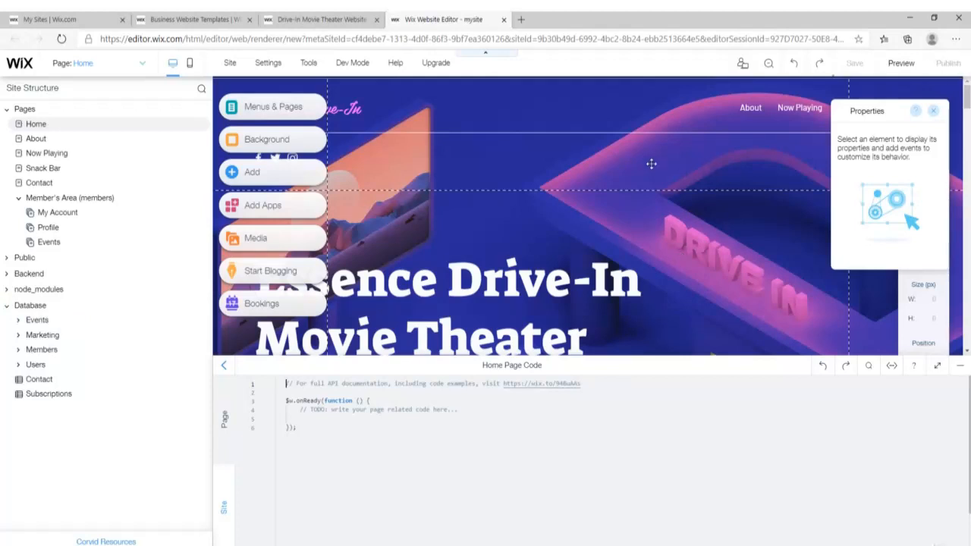
- Look at the About page, the site menu, and the editor's background, add-element and App Market options
click(42, 140)
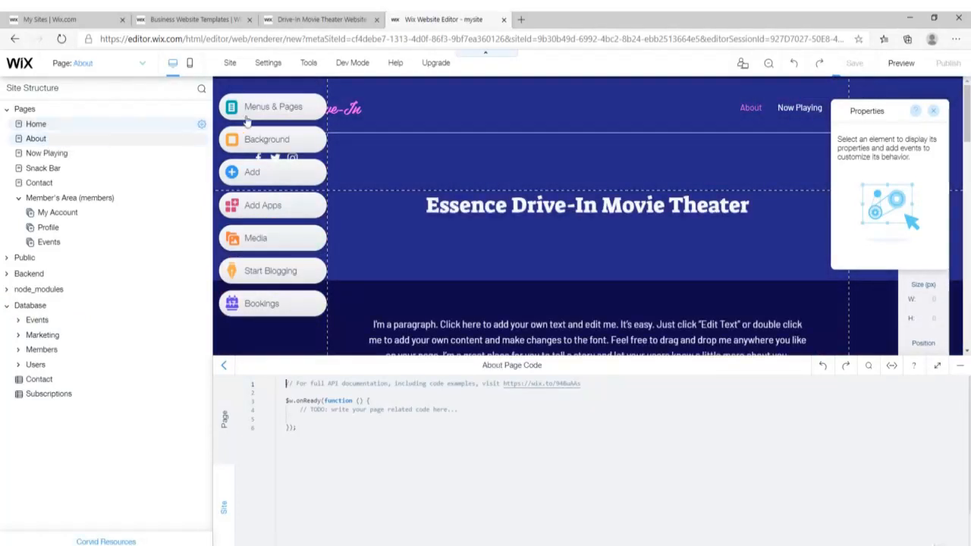
click(271, 110)
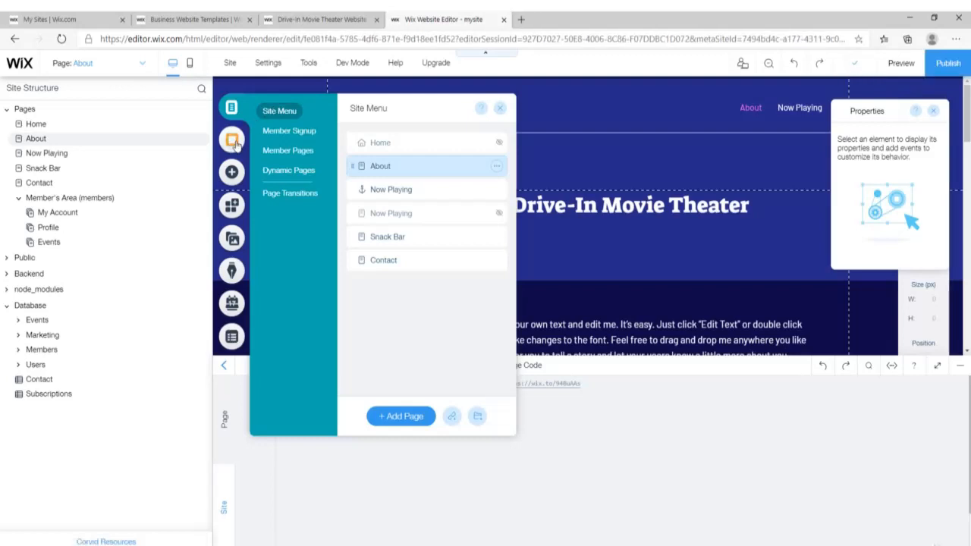
click(233, 142)
click(232, 172)
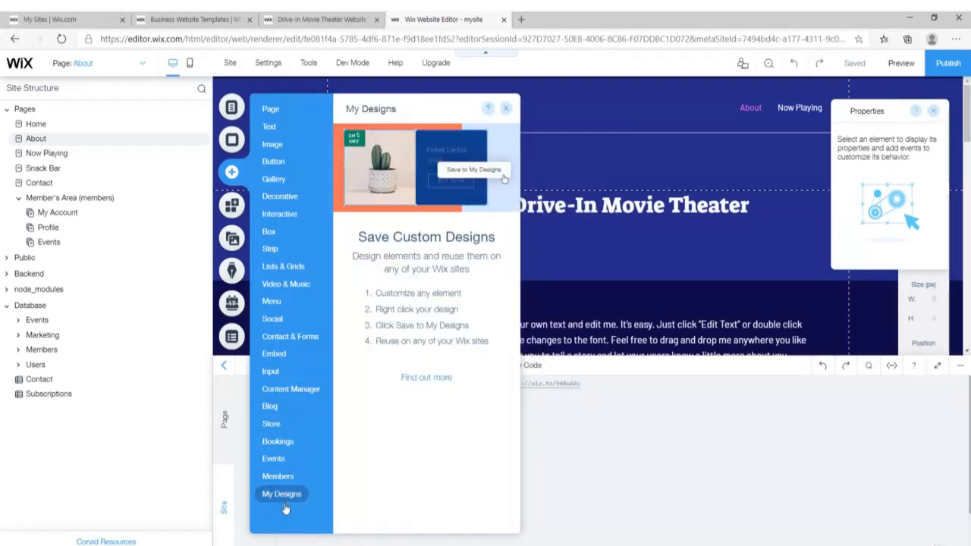
click(231, 204)
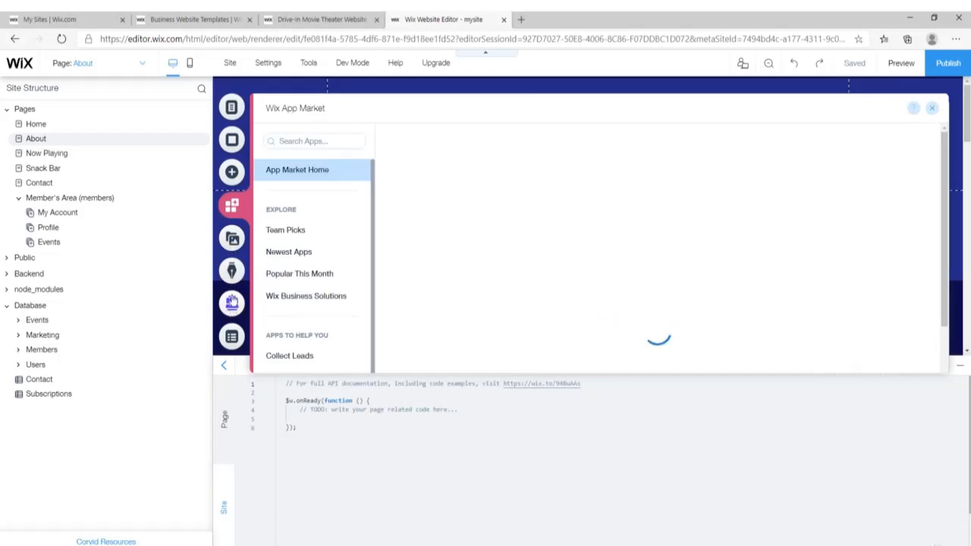
- Move the Mysite drive-in theater site to Trash from its dashboard
mouse_move(230, 65)
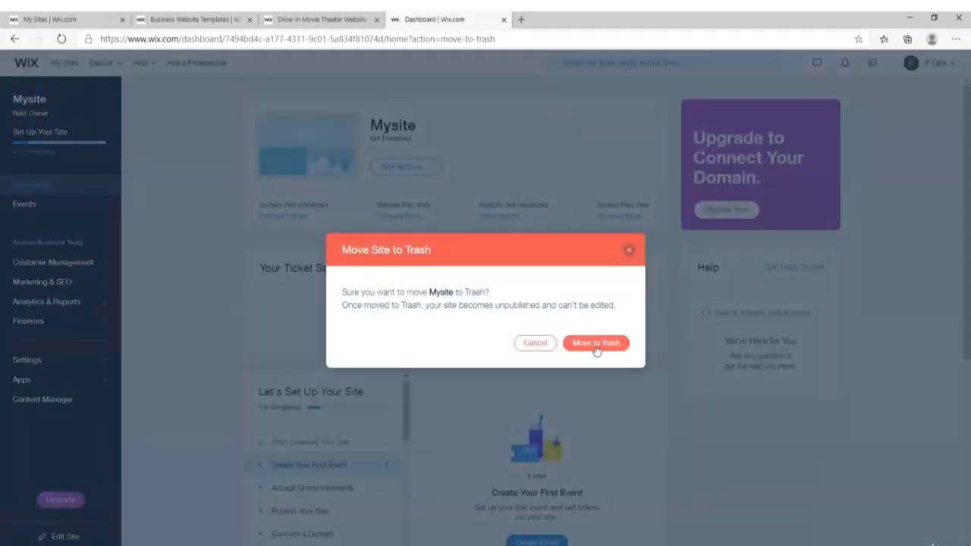
click(596, 343)
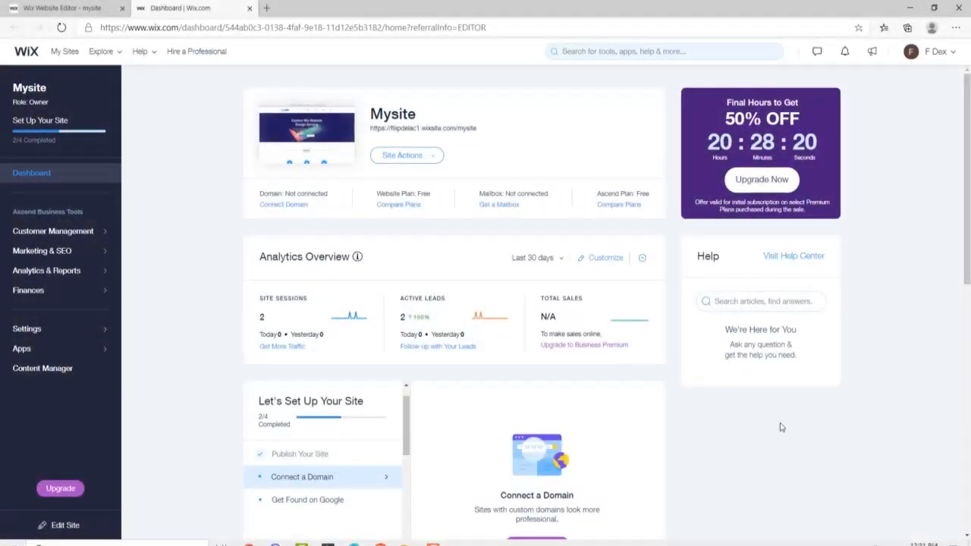
- Create another new Business website from the dashboard using the Editor, and show the Blank Templates
click(402, 154)
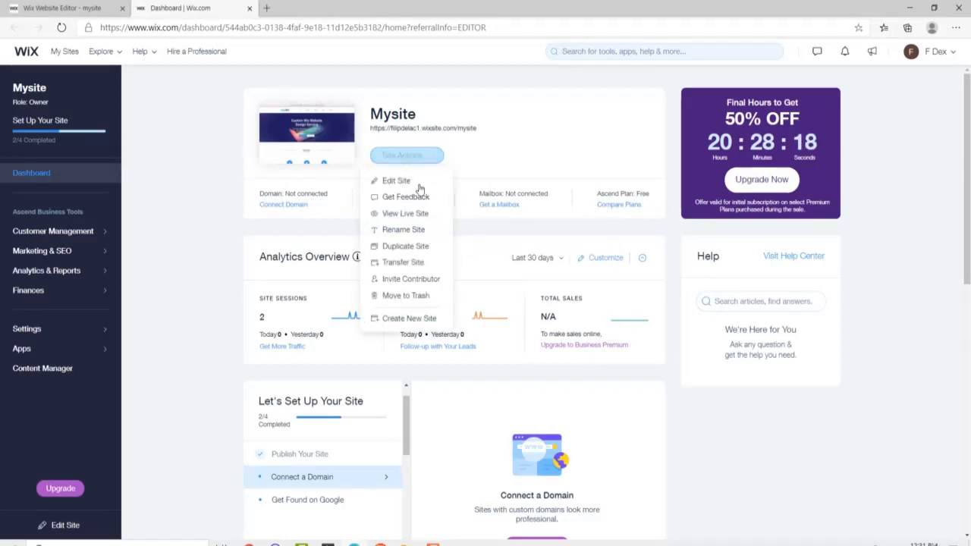
click(425, 325)
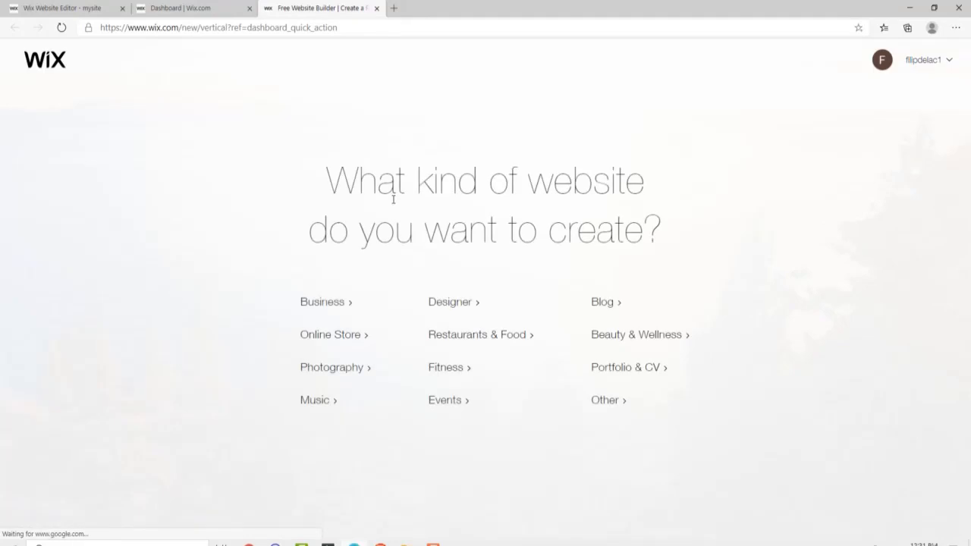
click(342, 305)
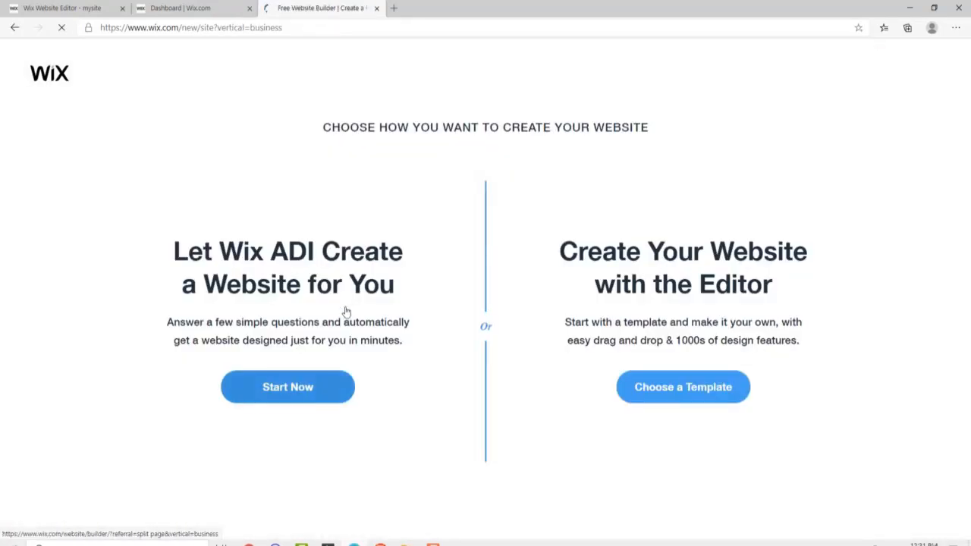
click(699, 393)
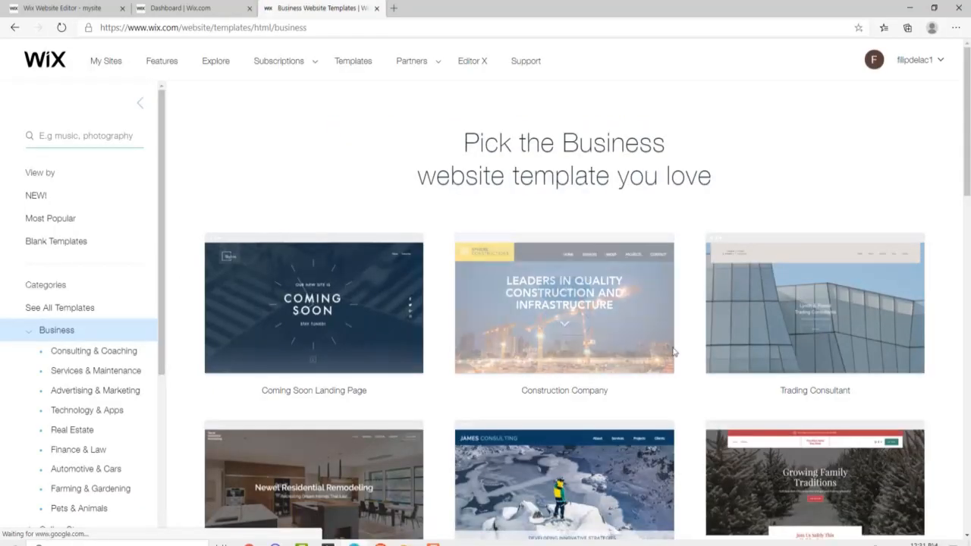
click(50, 242)
mouse_move(369, 299)
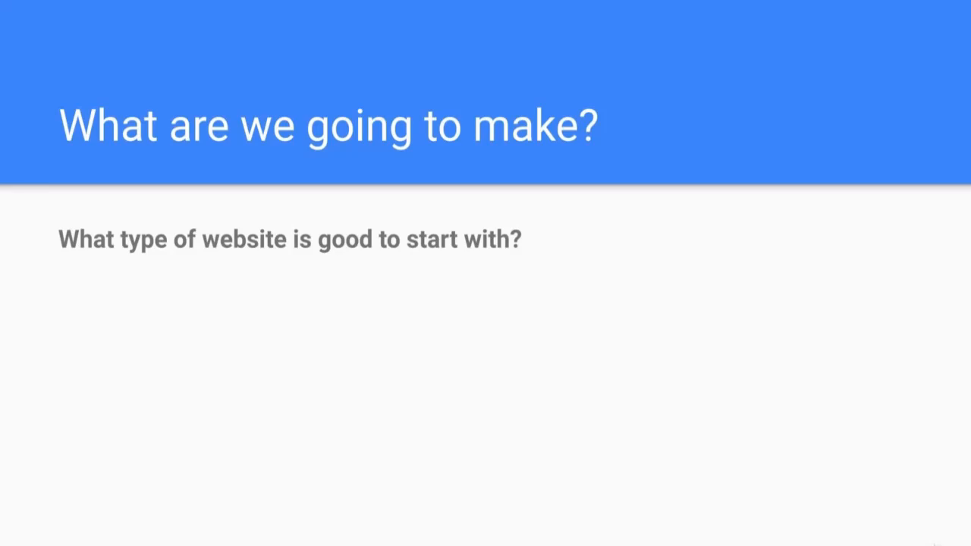
key(Right)
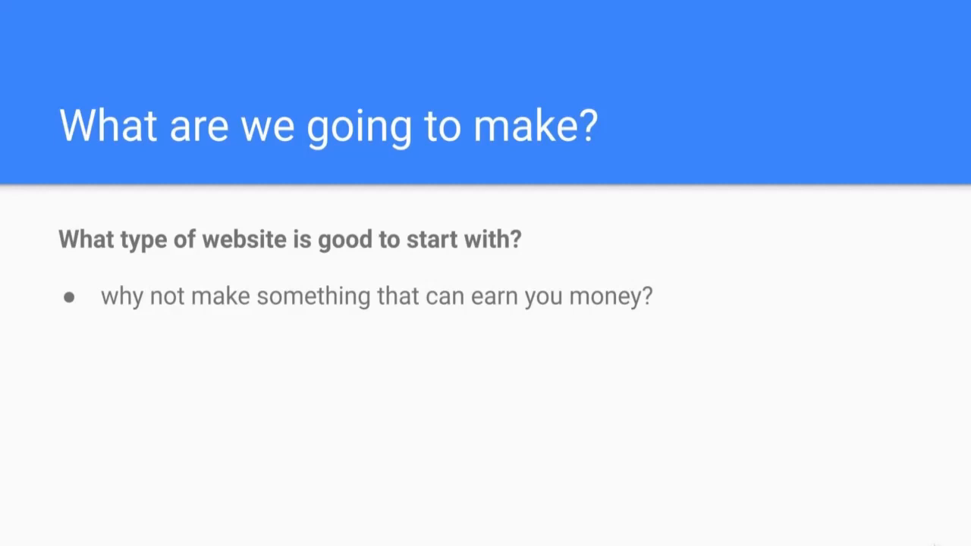
key(Right)
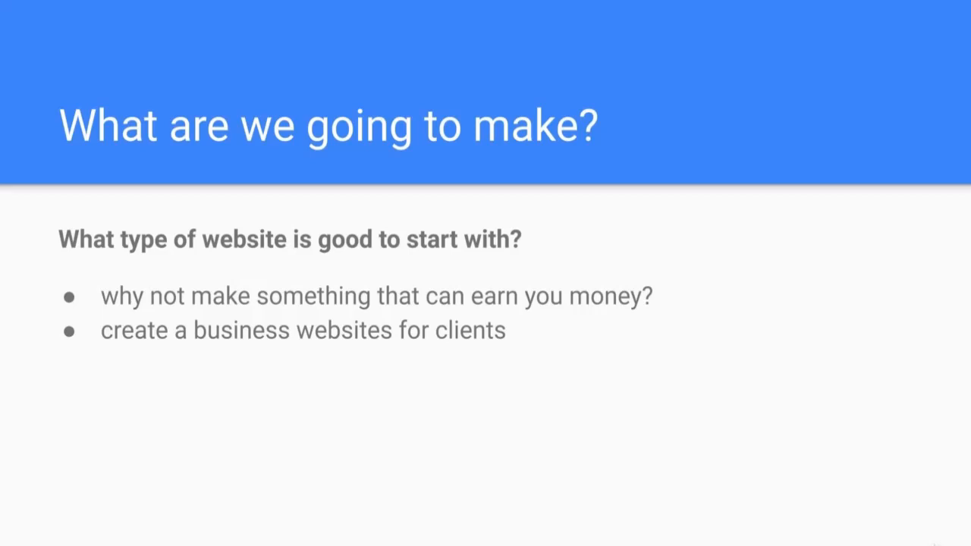
key(Right)
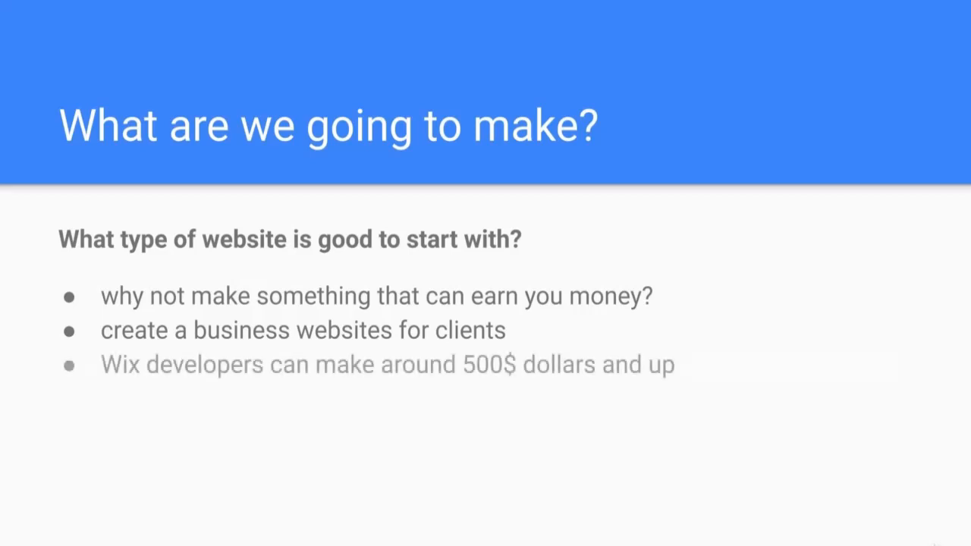
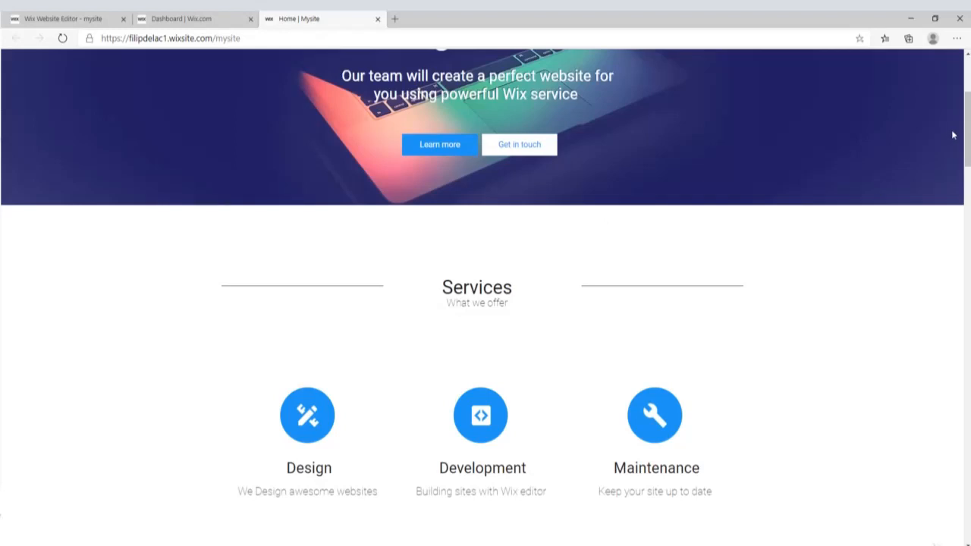
- Examine the live EasyWix home page's sections, project slider, contact form and footer, and open its Services page
scroll(952, 135, down, 3)
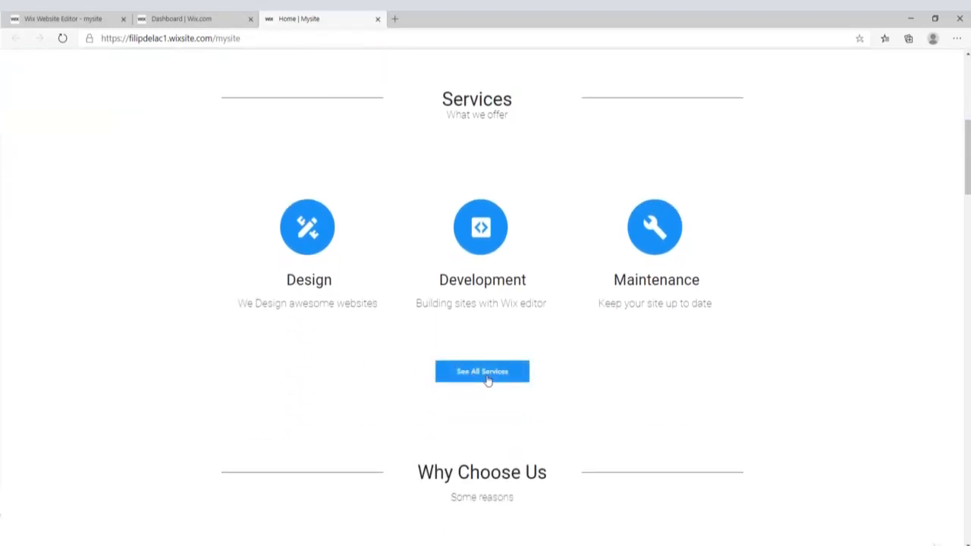
drag(959, 159, 967, 268)
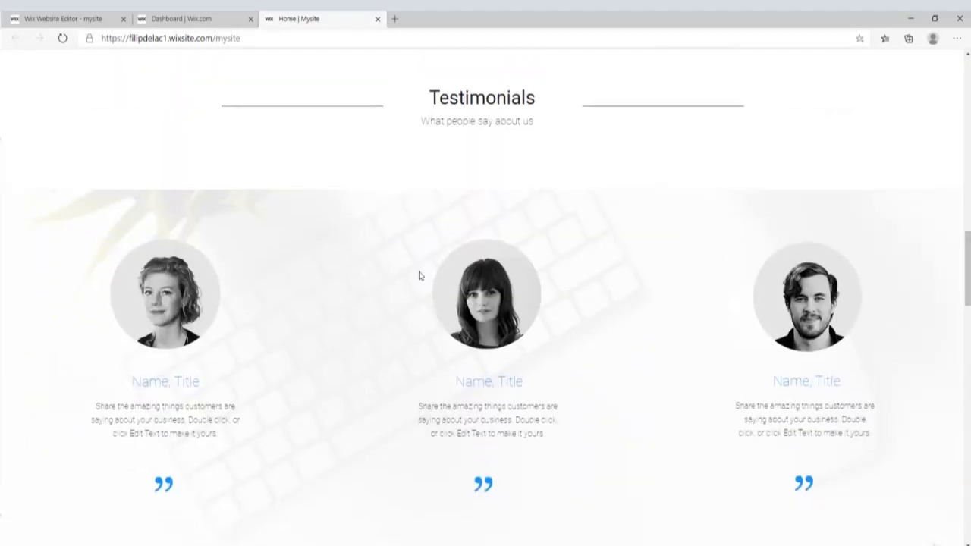
scroll(611, 308, down, 6)
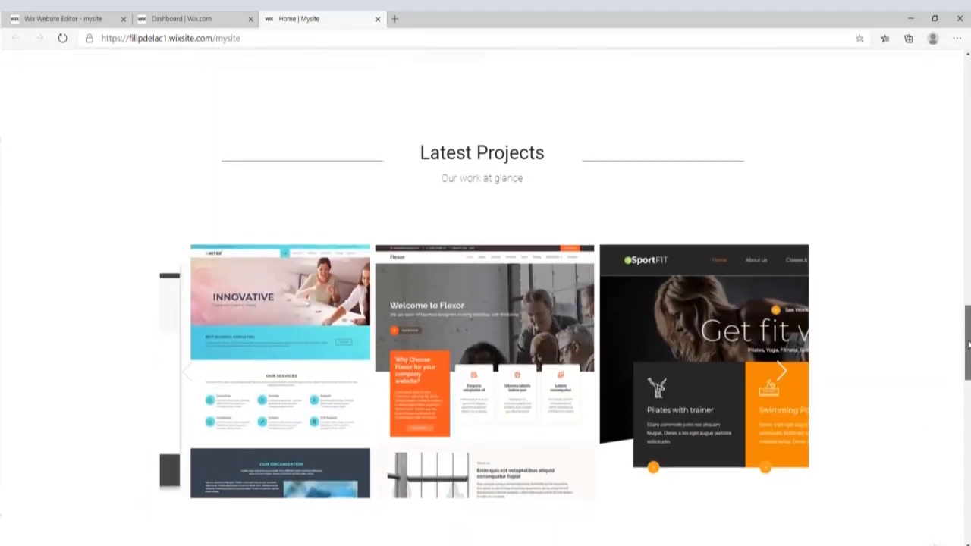
click(780, 337)
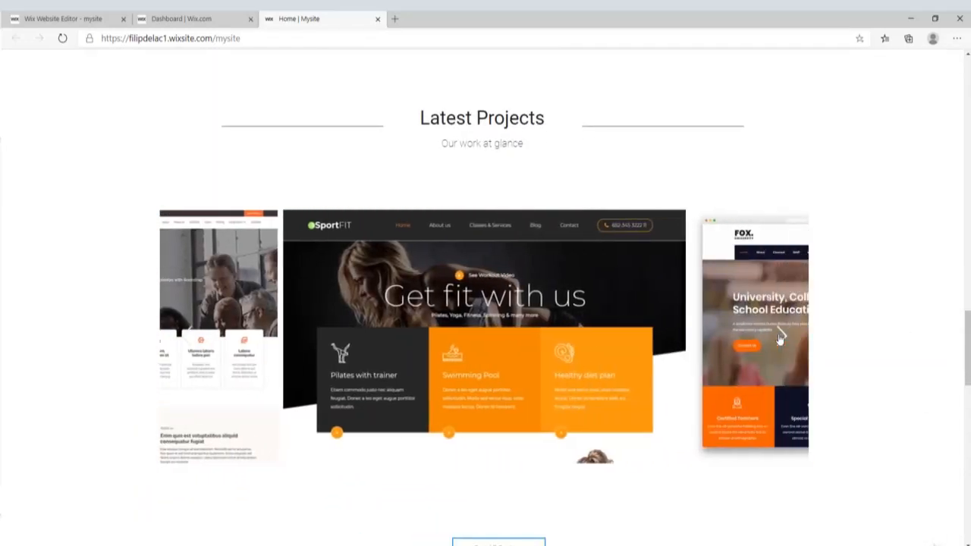
click(780, 337)
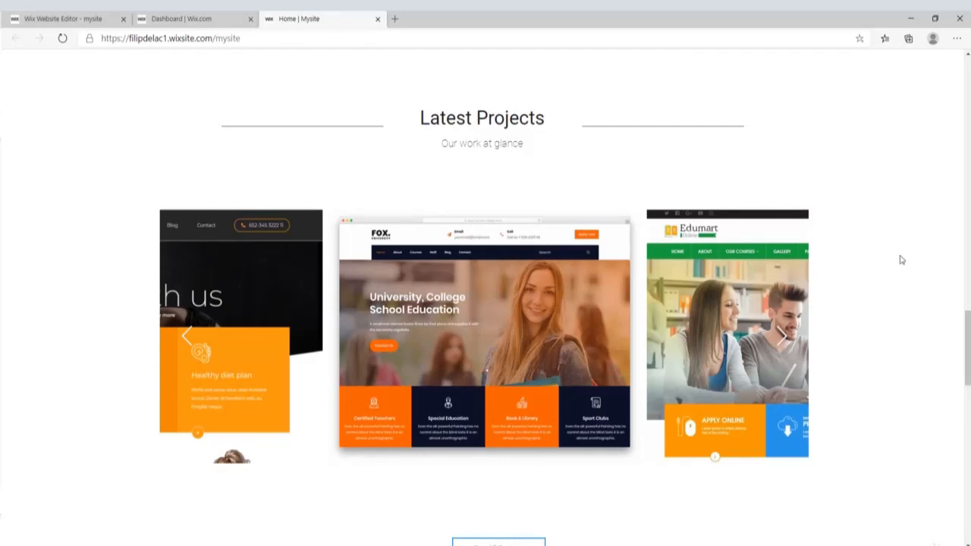
drag(966, 343, 967, 408)
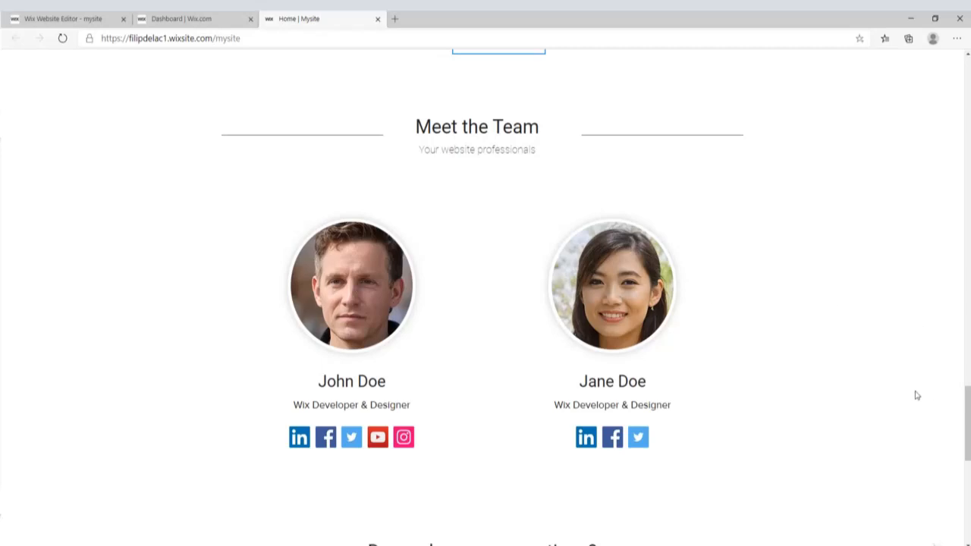
drag(968, 398, 968, 447)
scroll(345, 370, down, 2)
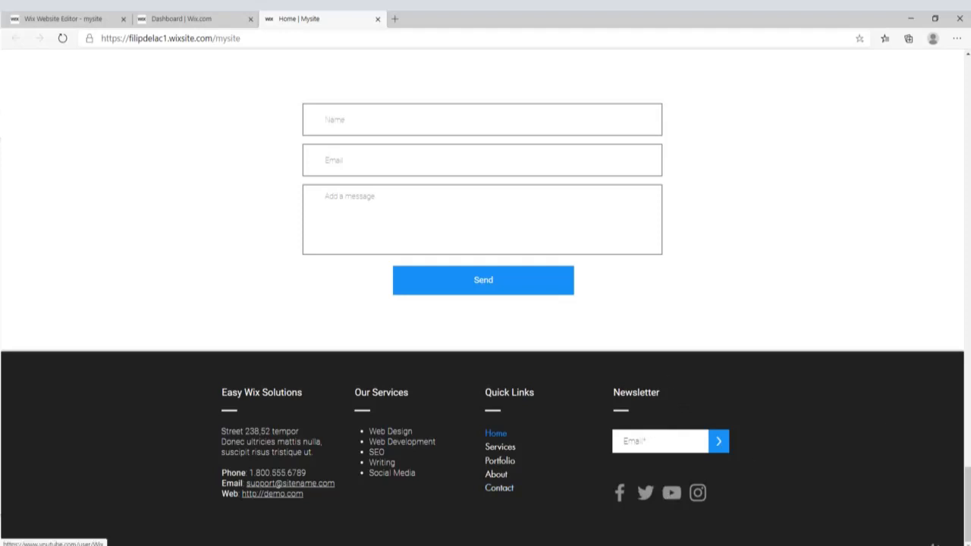
drag(967, 493, 966, 80)
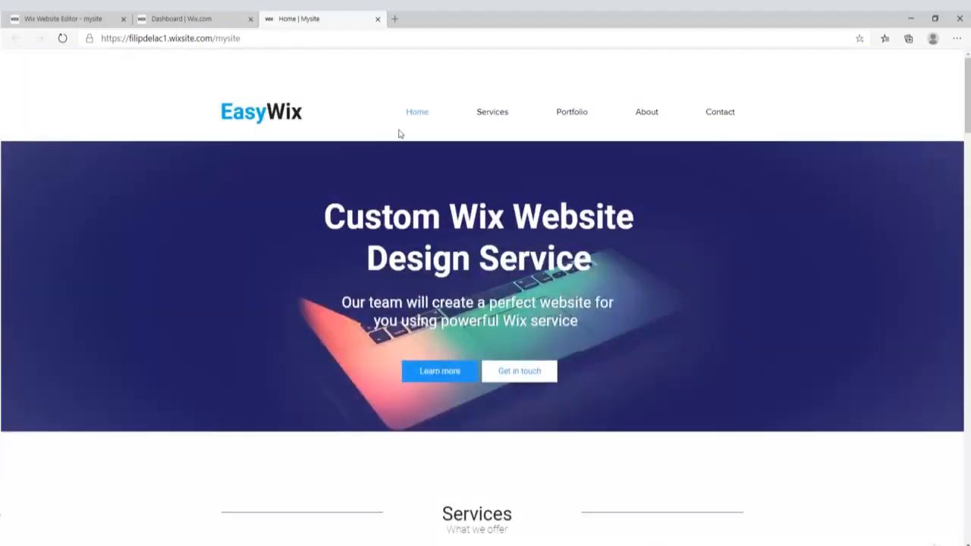
click(501, 116)
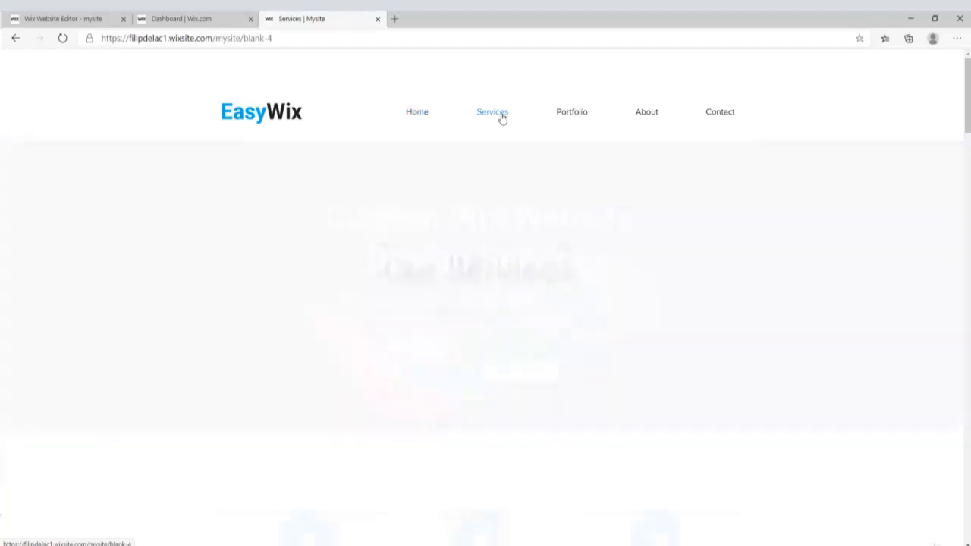
- Examine the live EasyWix Services page from its service icons and web design text to the contact form
scroll(620, 273, down, 2)
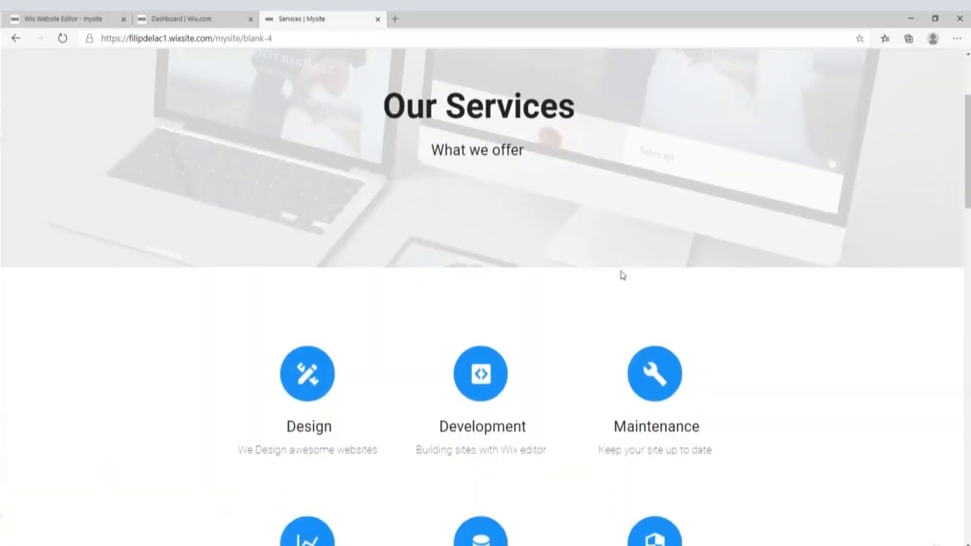
scroll(591, 242, down, 3)
scroll(596, 269, down, 3)
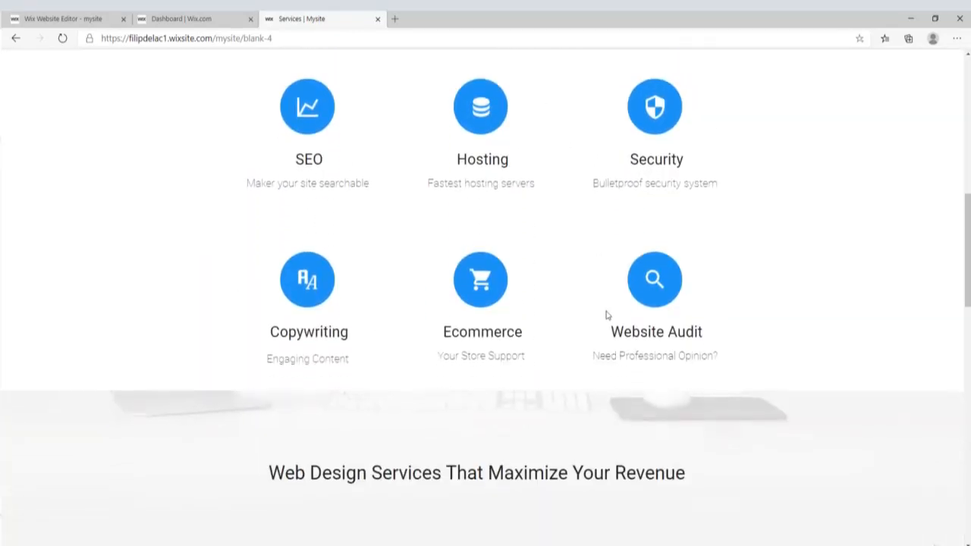
scroll(607, 314, down, 7)
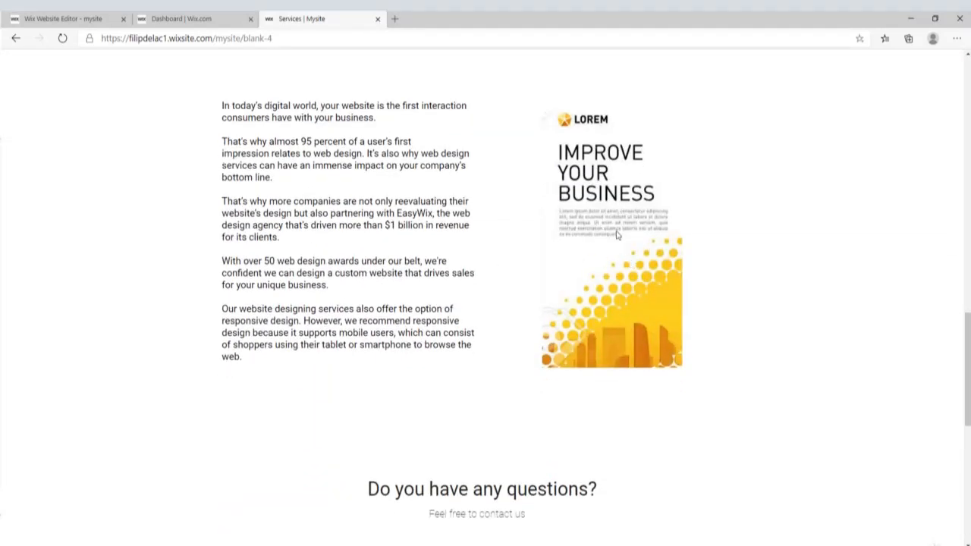
scroll(616, 235, down, 5)
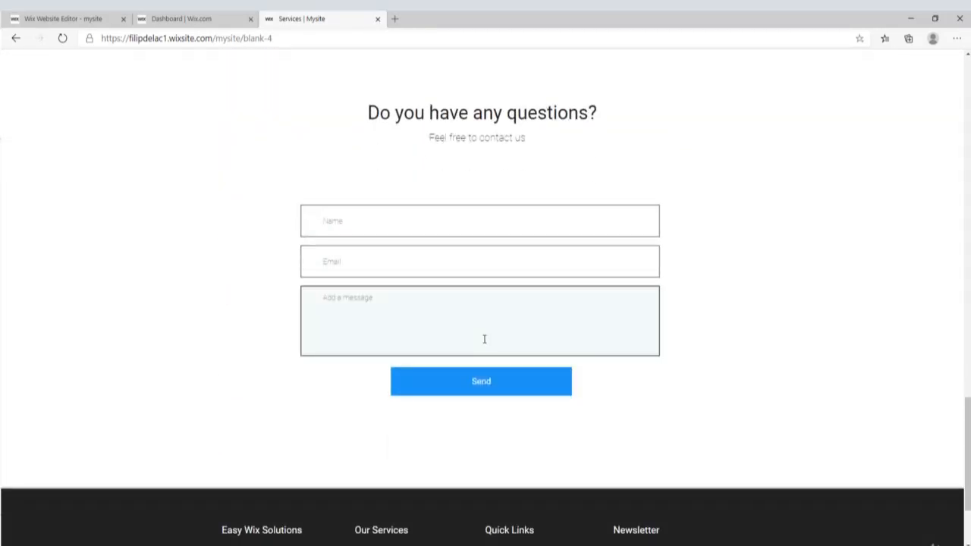
scroll(482, 338, up, 20)
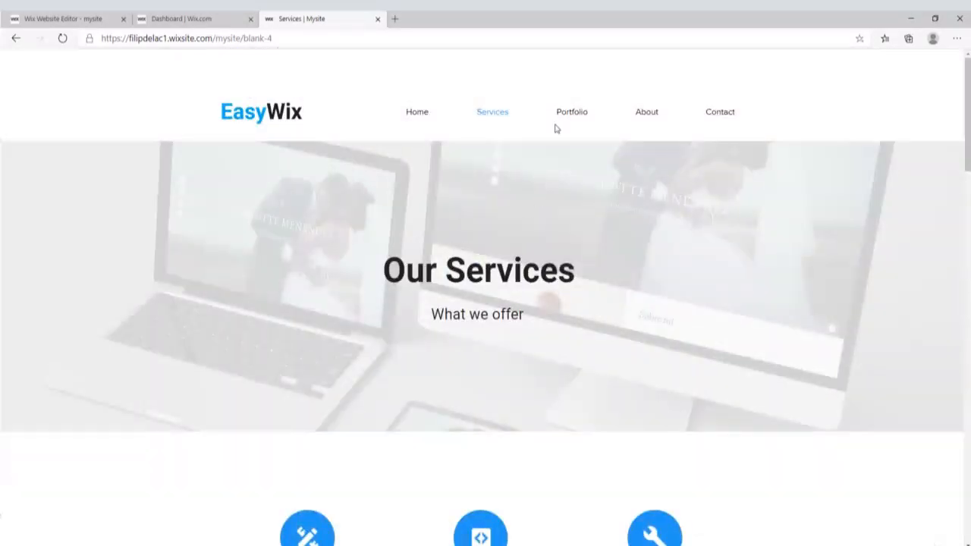
- Open the EasyWix Portfolio page and examine its Business and Construction project sliders and the contact form
click(571, 115)
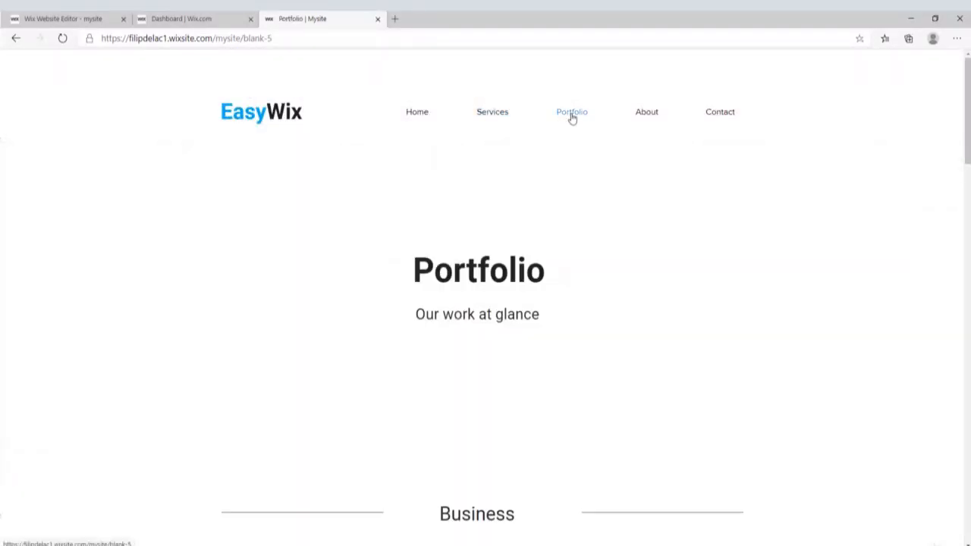
scroll(811, 186, down, 3)
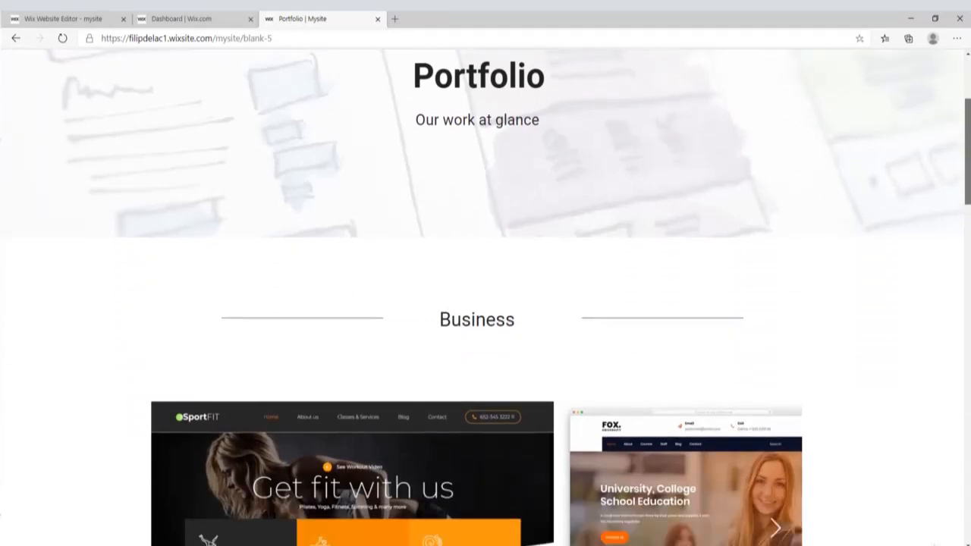
scroll(966, 232, down, 4)
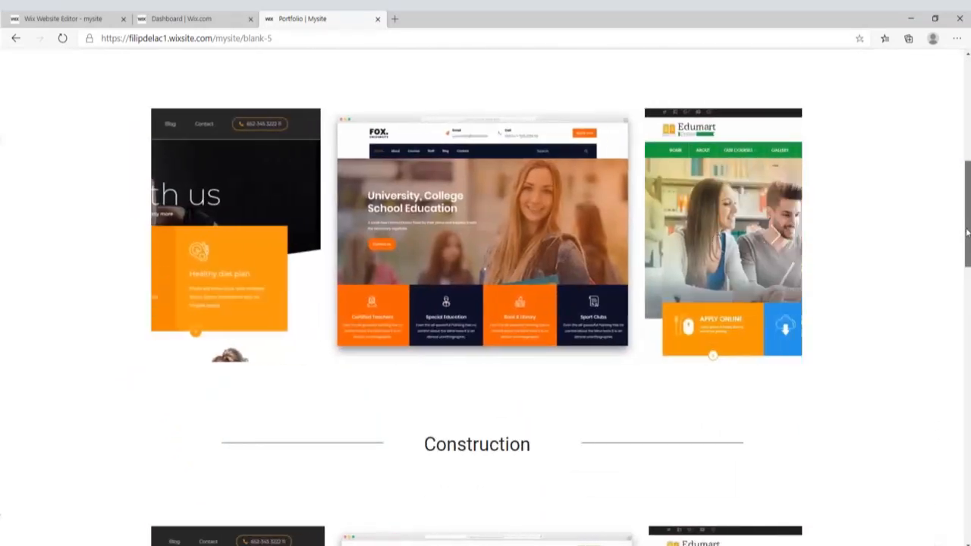
scroll(966, 233, down, 12)
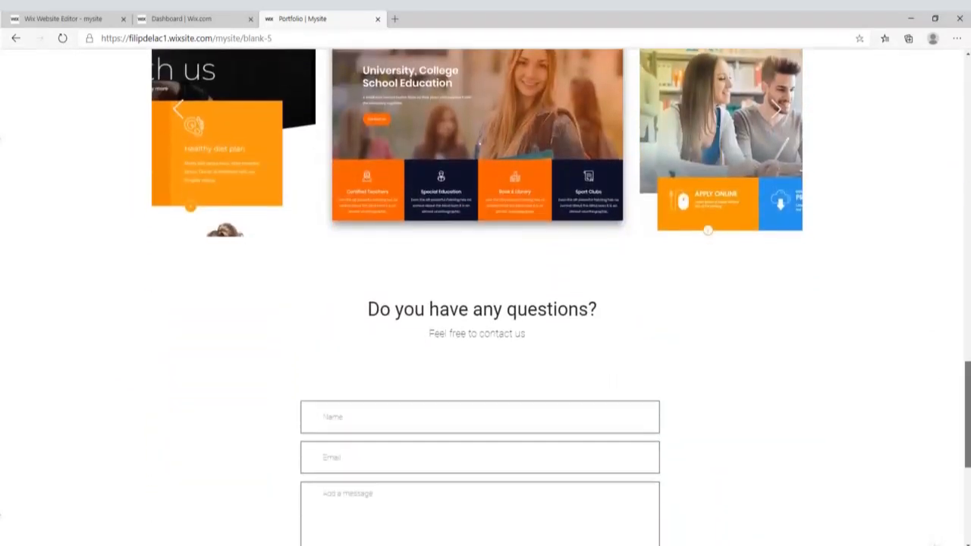
scroll(966, 233, down, 2)
scroll(949, 162, up, 20)
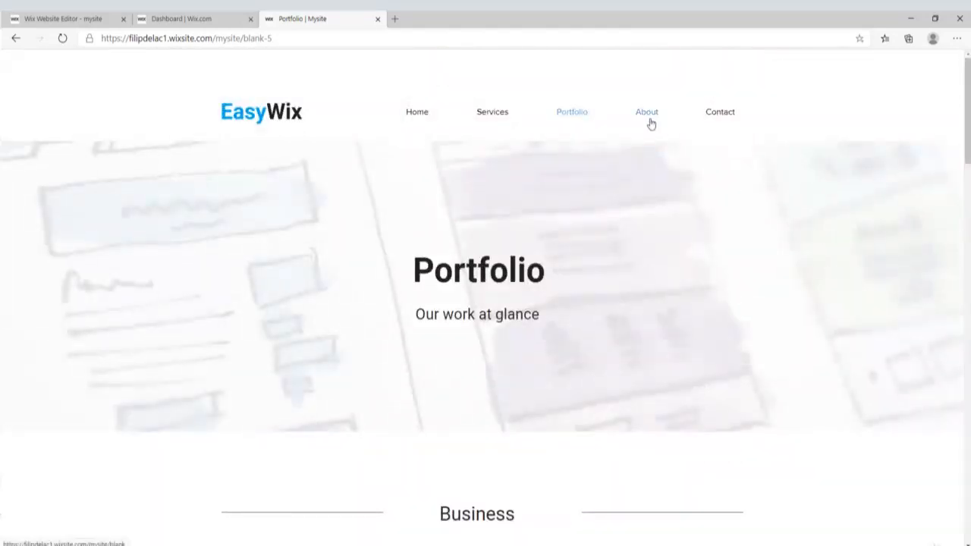
- Look through the About page's map, history photo gallery and services section, and follow its link to all services
click(650, 120)
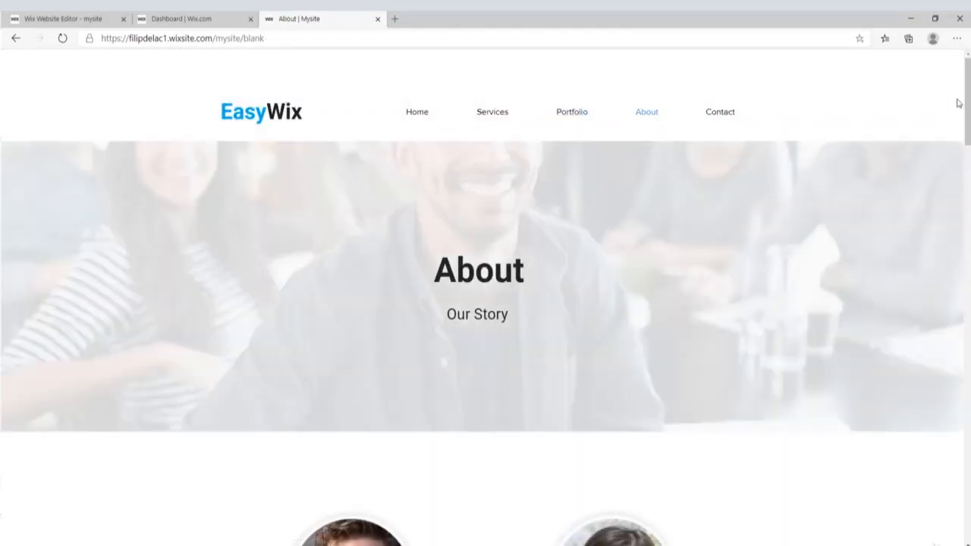
drag(960, 98, 967, 264)
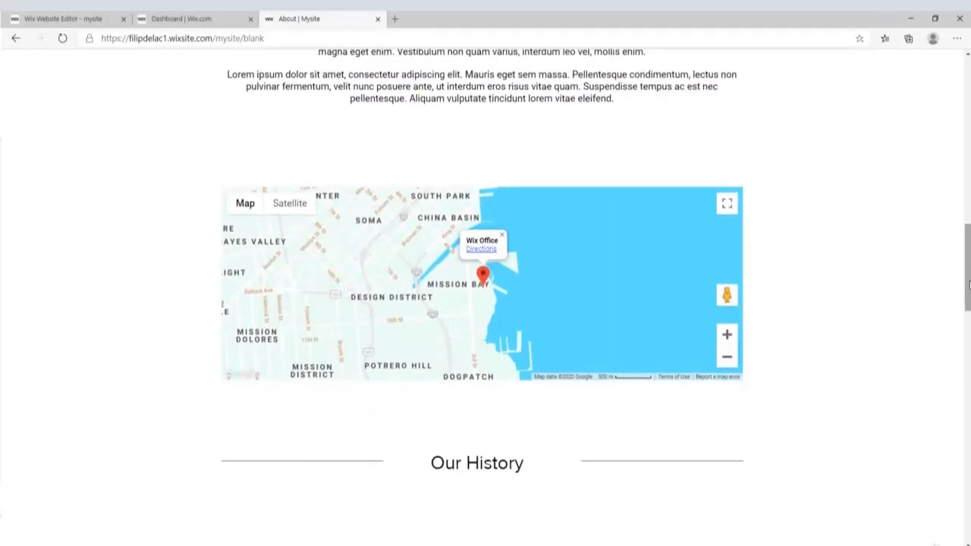
drag(967, 277, 963, 353)
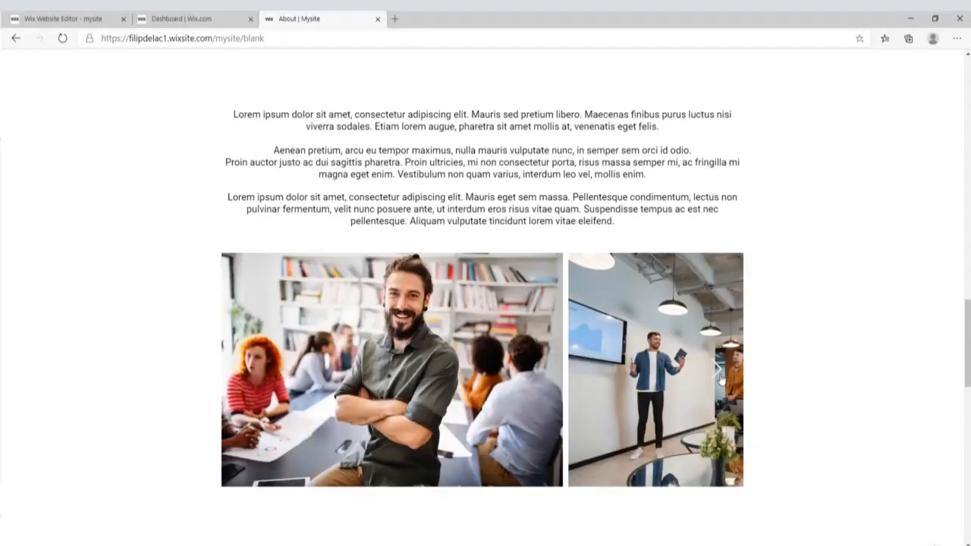
click(718, 373)
click(717, 373)
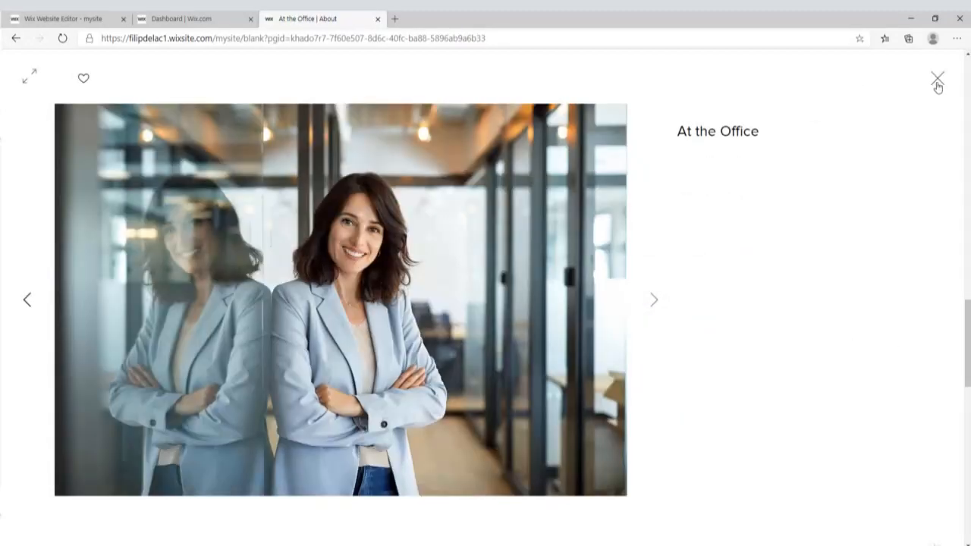
click(936, 80)
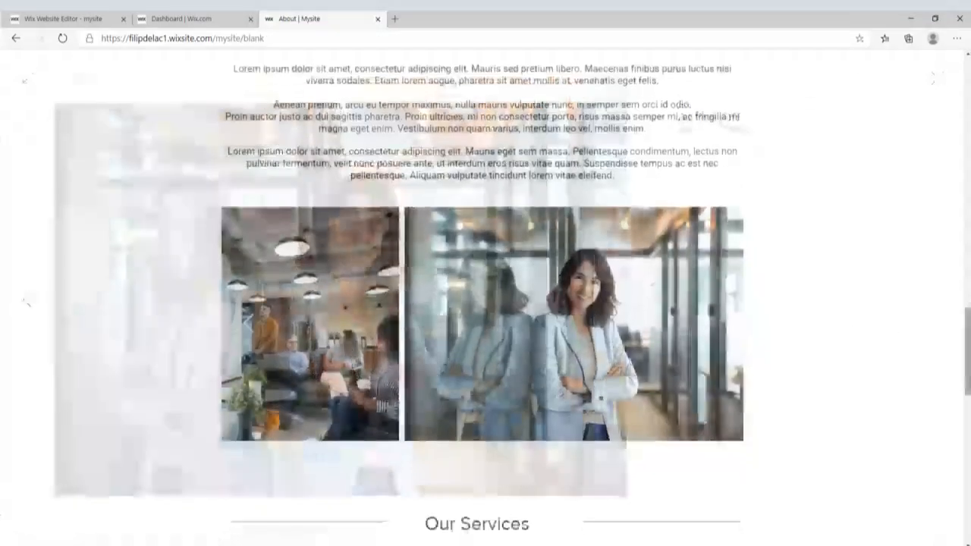
drag(968, 368, 969, 448)
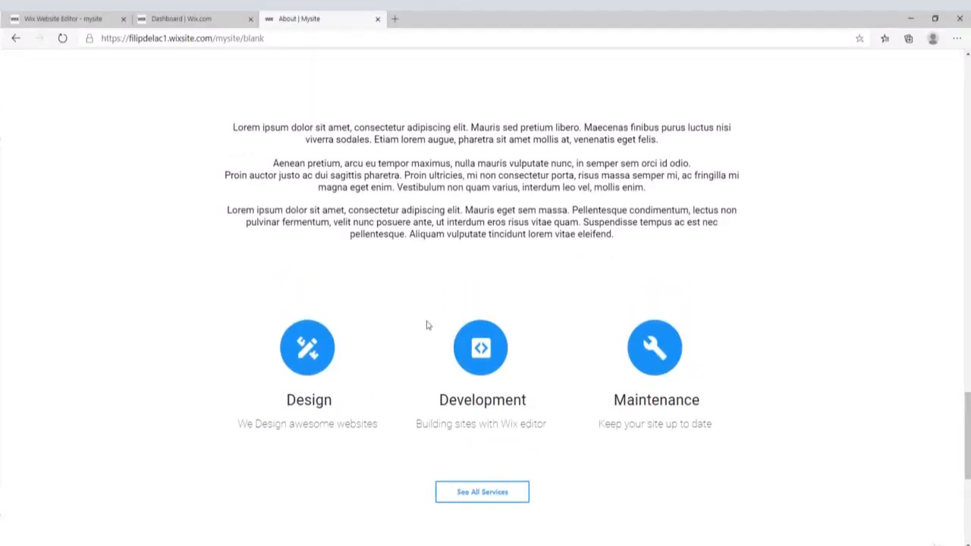
click(491, 499)
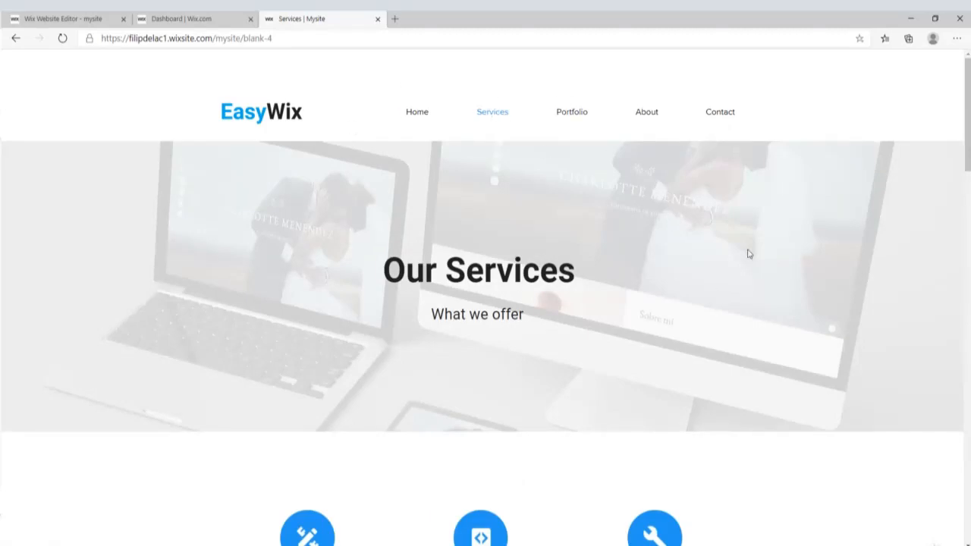
- Open the Contact page and examine its company contact details, social media icons, contact form and footer
click(649, 116)
click(726, 114)
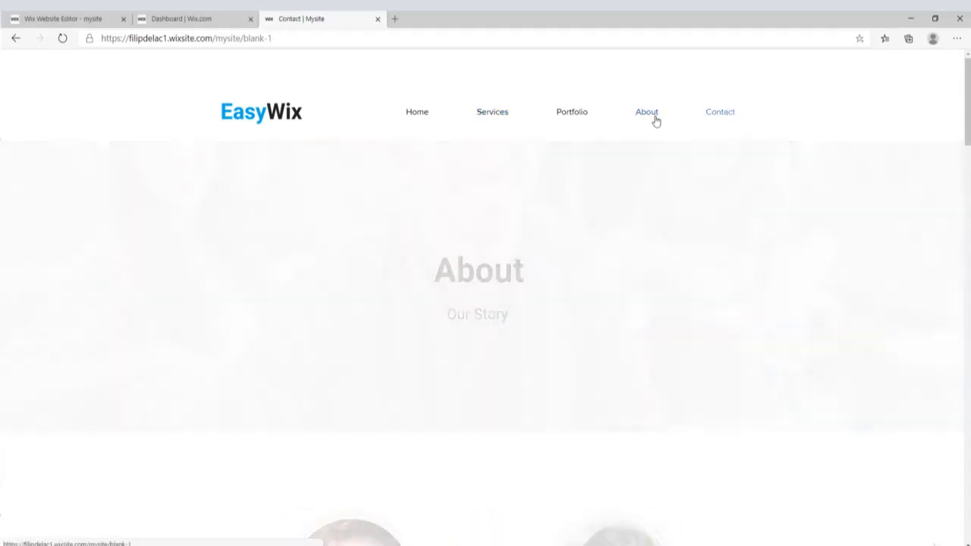
scroll(716, 196, down, 4)
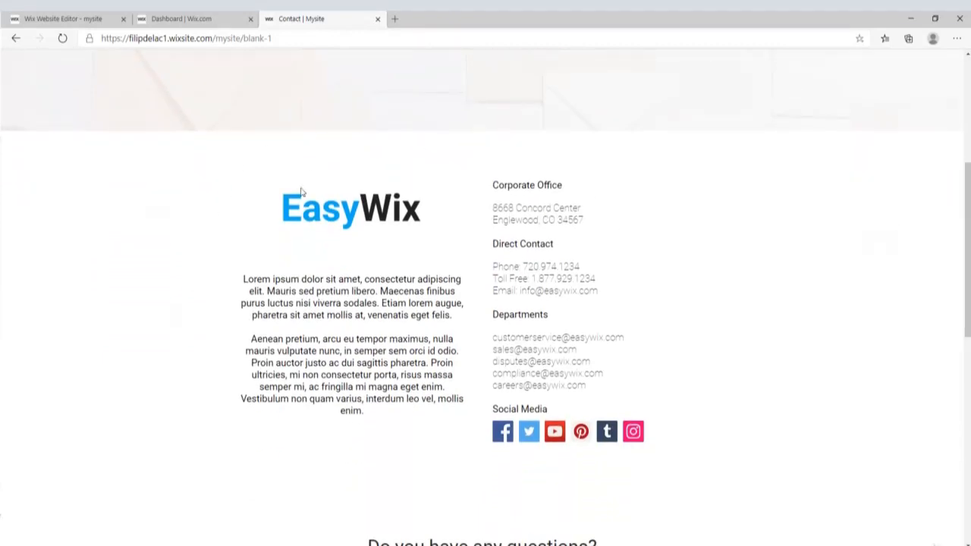
drag(968, 176, 960, 288)
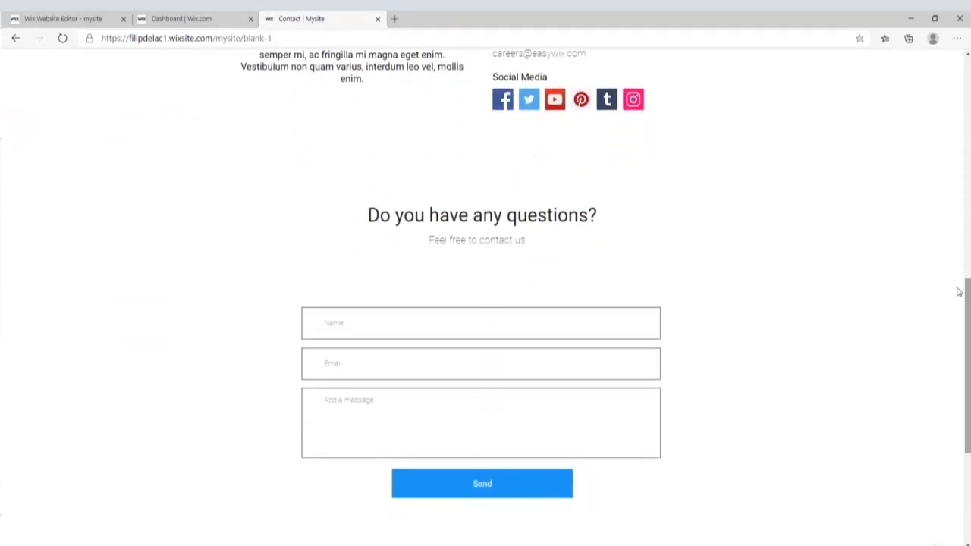
scroll(648, 252, down, 3)
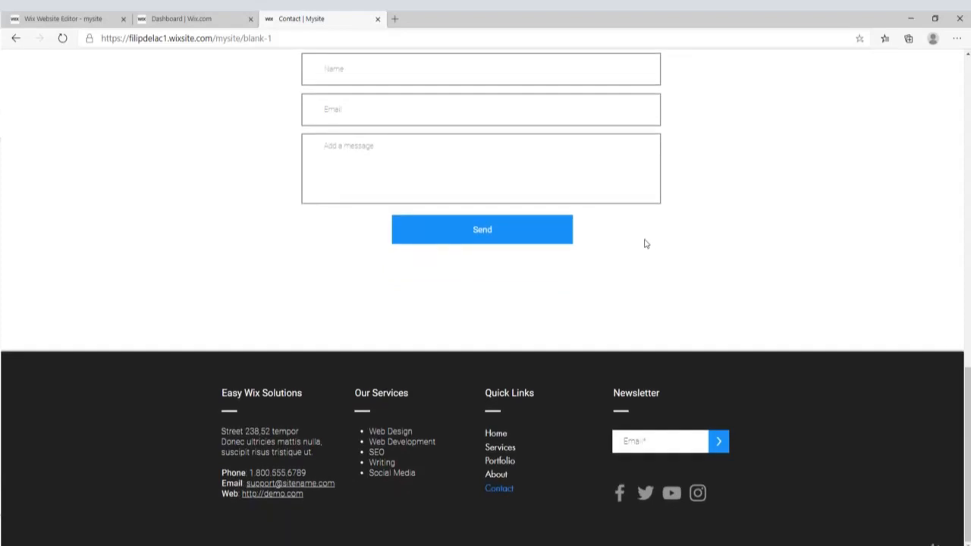
scroll(643, 239, up, 12)
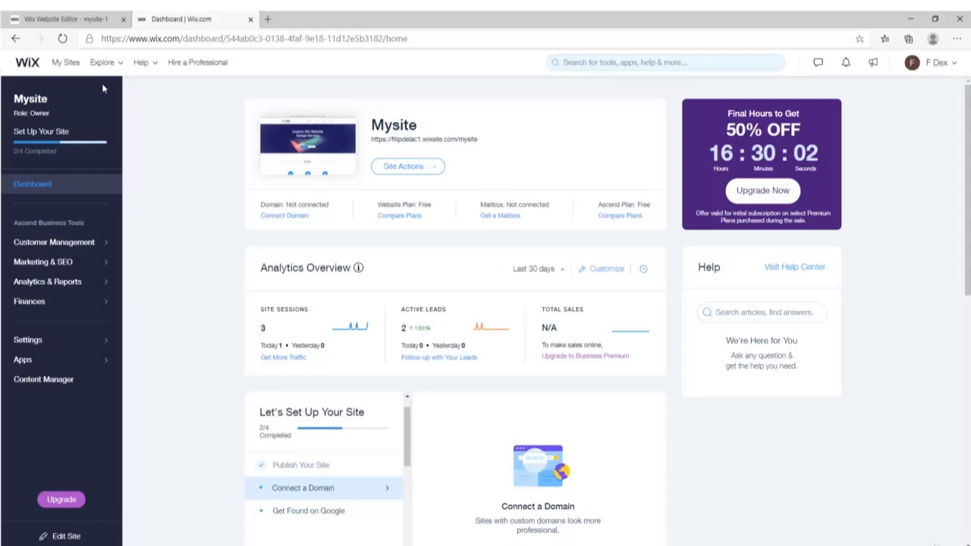
- Create a new Business site in the Editor from the Start from Scratch blank template, and minimize the code panel
click(65, 66)
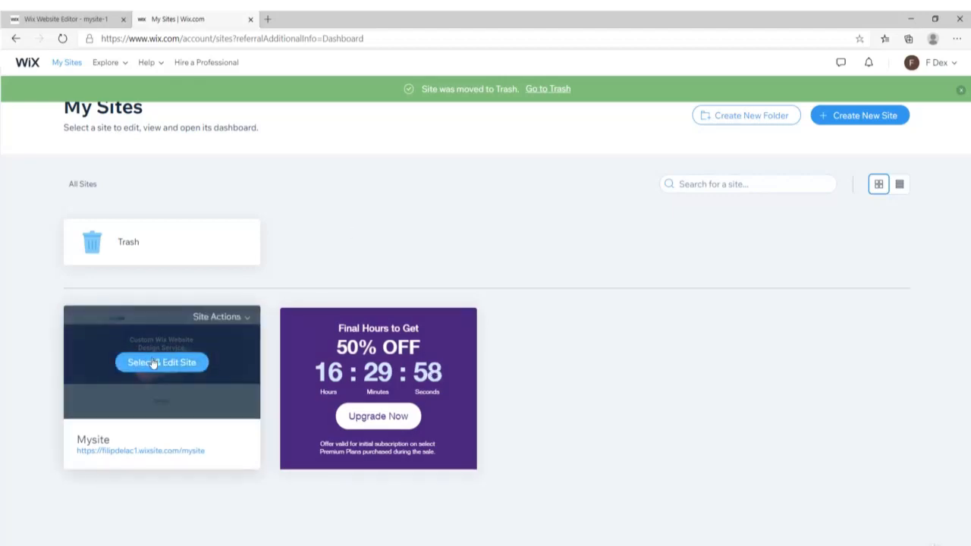
click(854, 117)
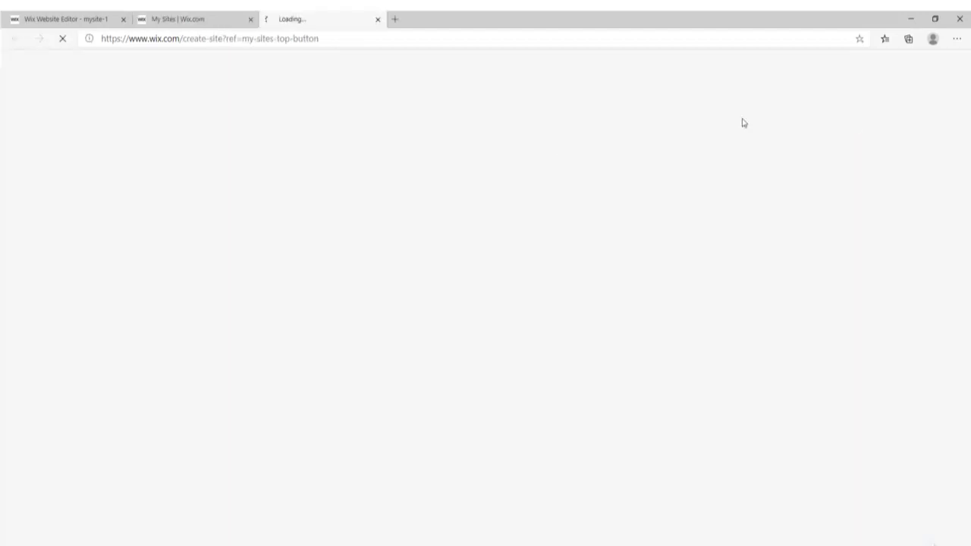
click(344, 318)
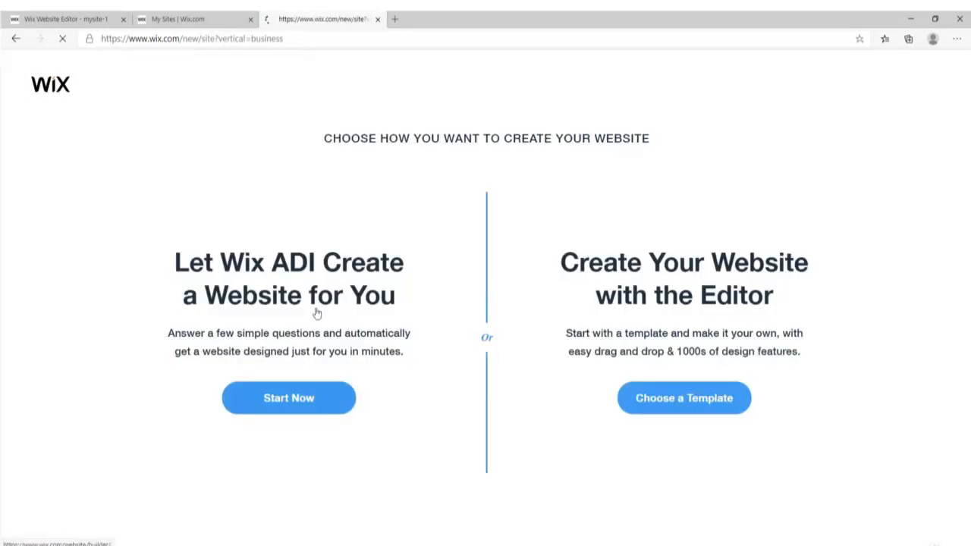
click(690, 399)
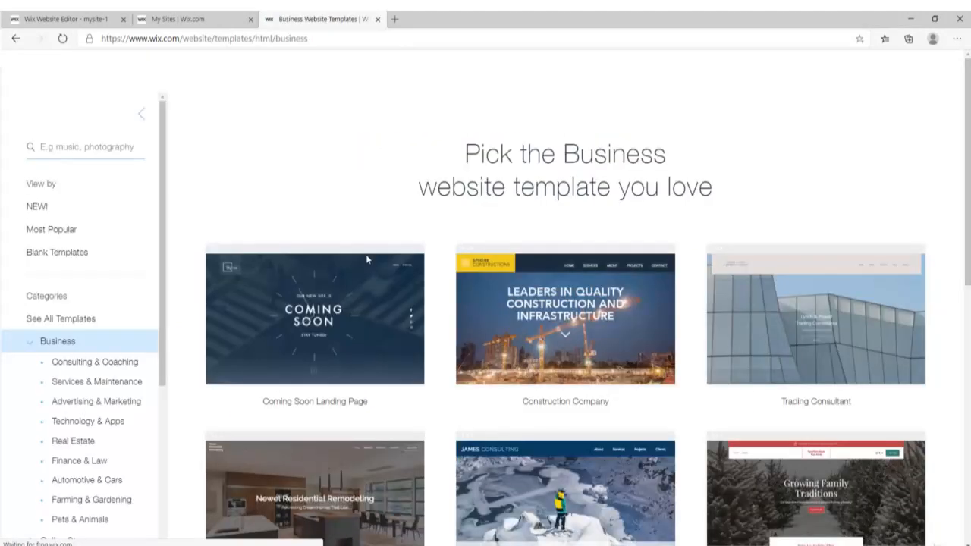
click(76, 252)
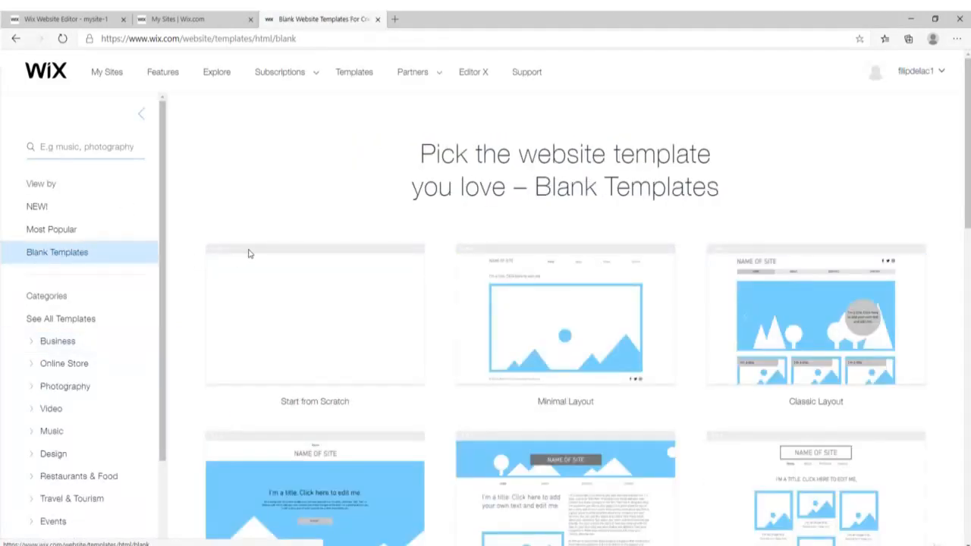
click(317, 301)
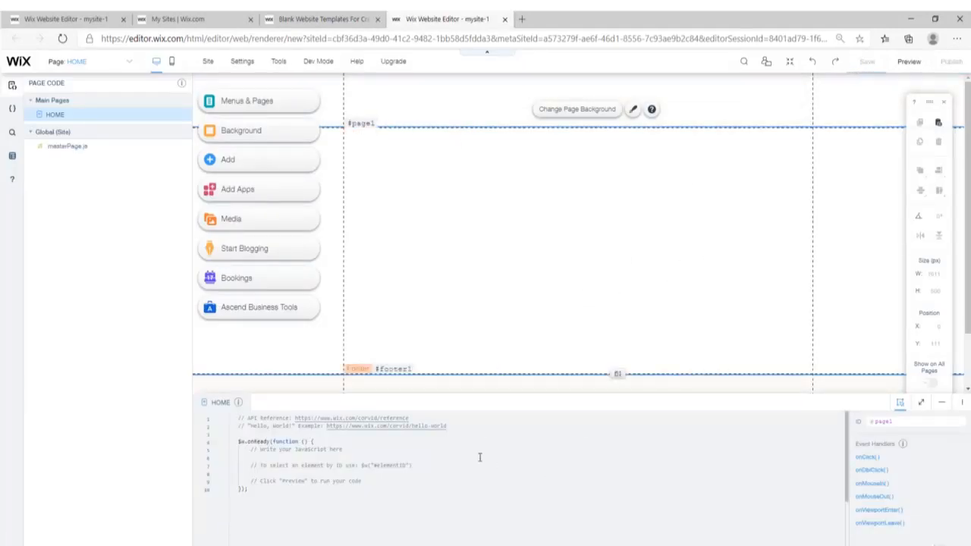
click(940, 403)
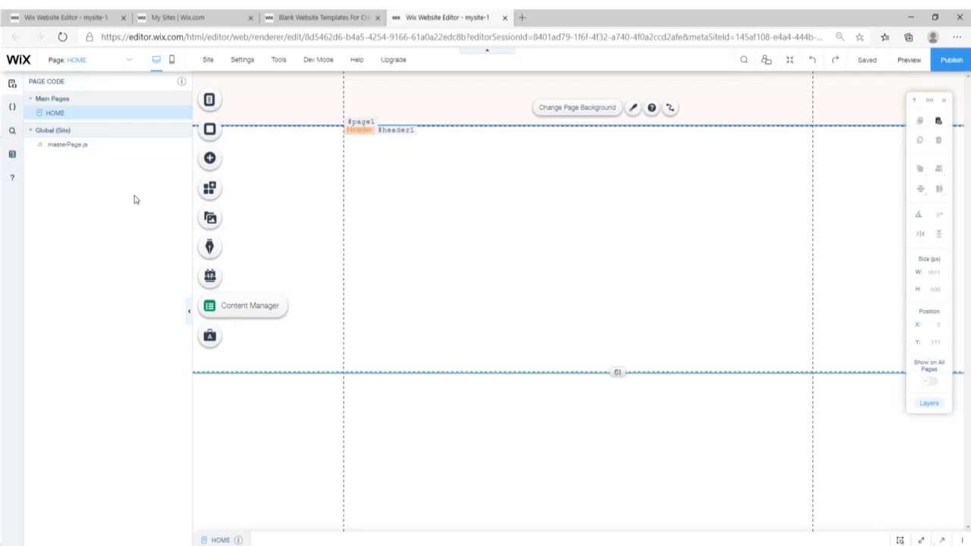
- Add a new main page named About to the site
click(182, 100)
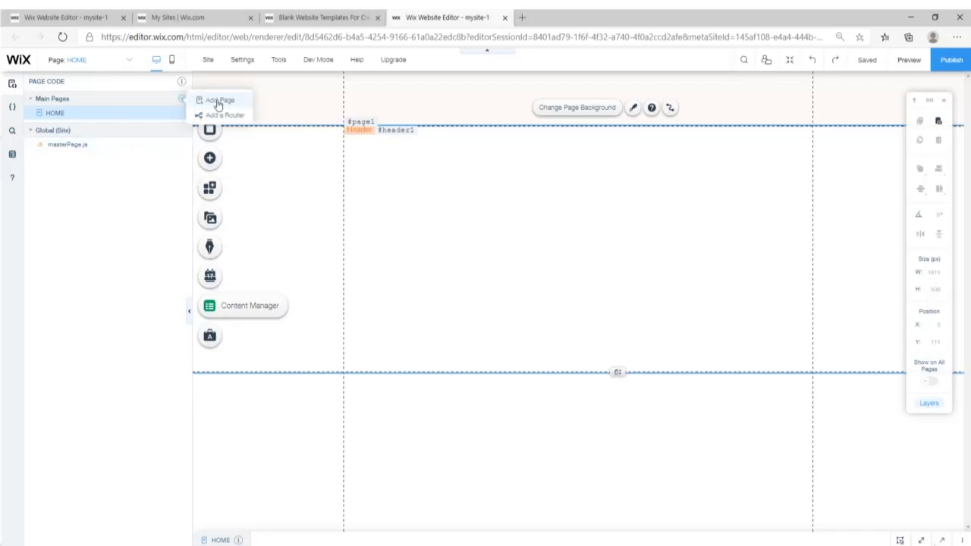
click(202, 100)
text(About)
key(Return)
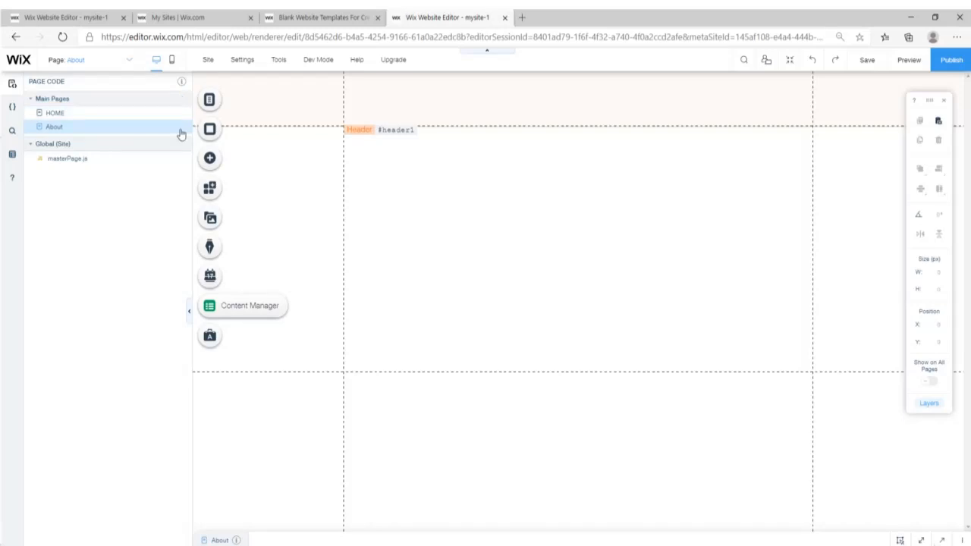
click(182, 128)
click(219, 165)
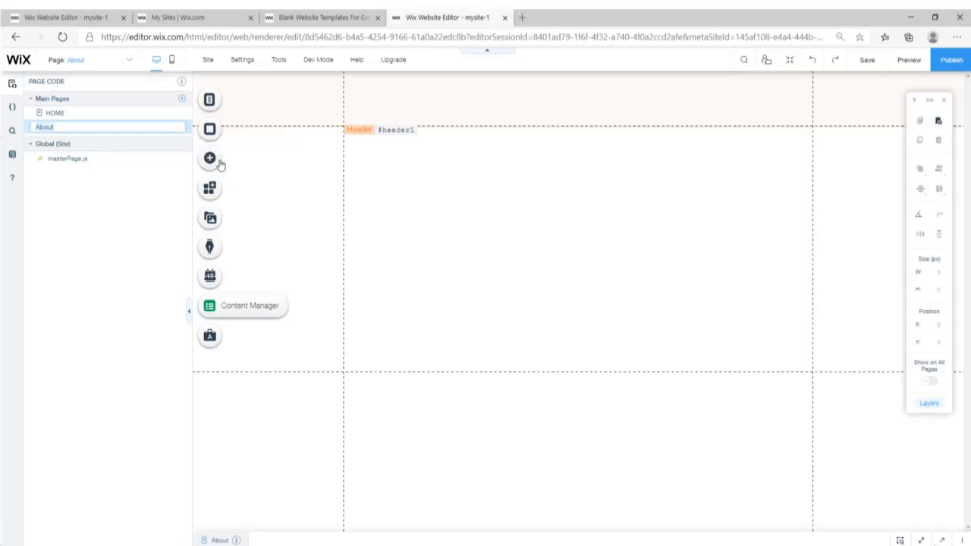
click(116, 196)
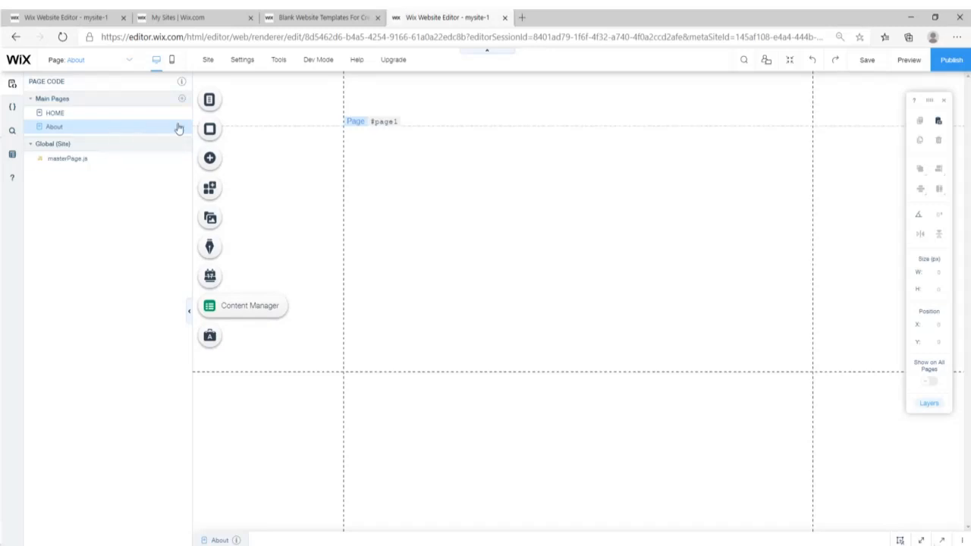
- Add another main page named Portfolio to the site
click(180, 100)
click(216, 99)
text(Portfolio)
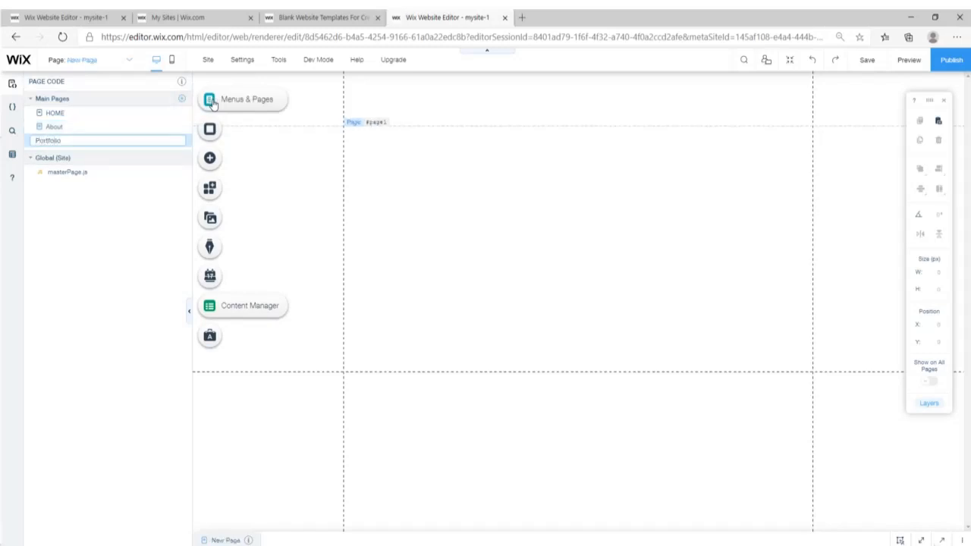
key(Return)
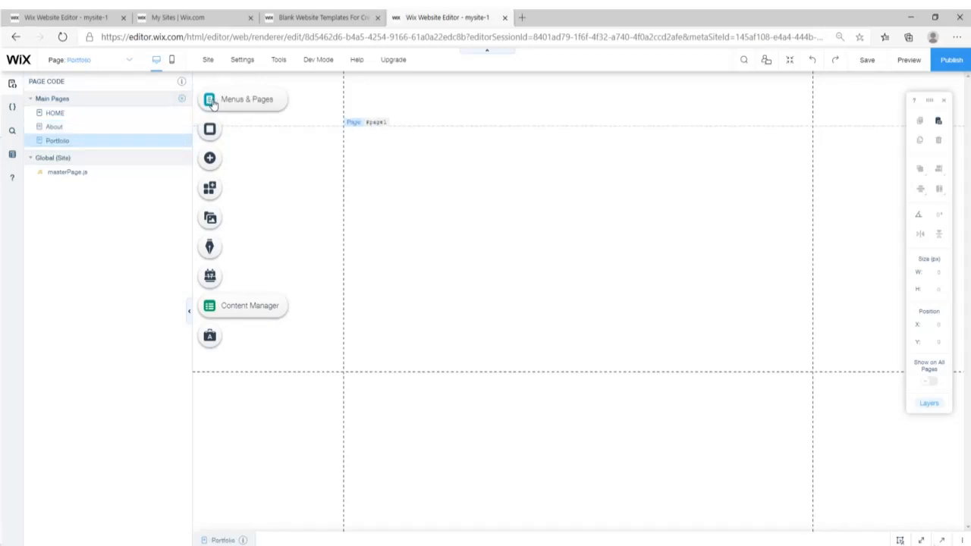
- Add a new main page named Services to the site
click(182, 99)
click(213, 100)
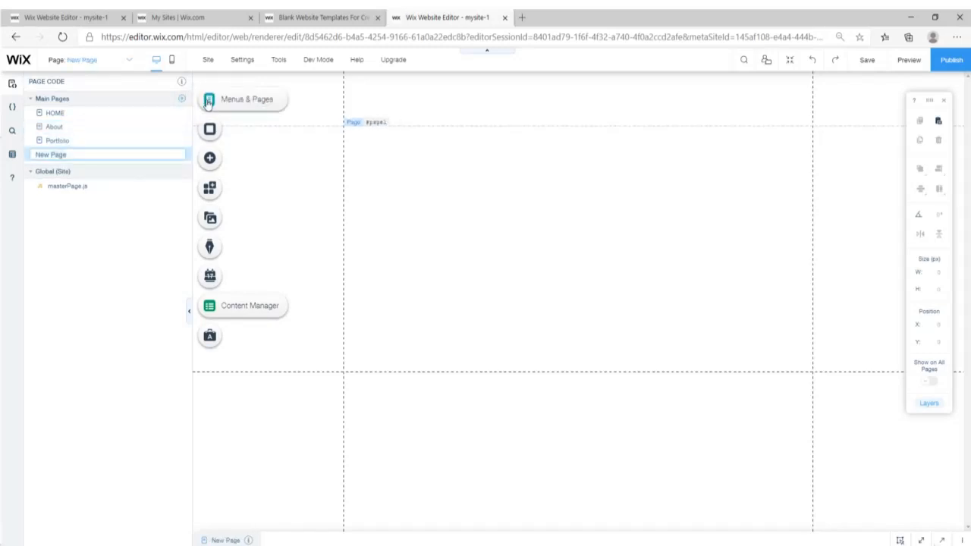
text(Services)
key(Return)
- Add another main page named Blog to the site
click(182, 100)
click(205, 100)
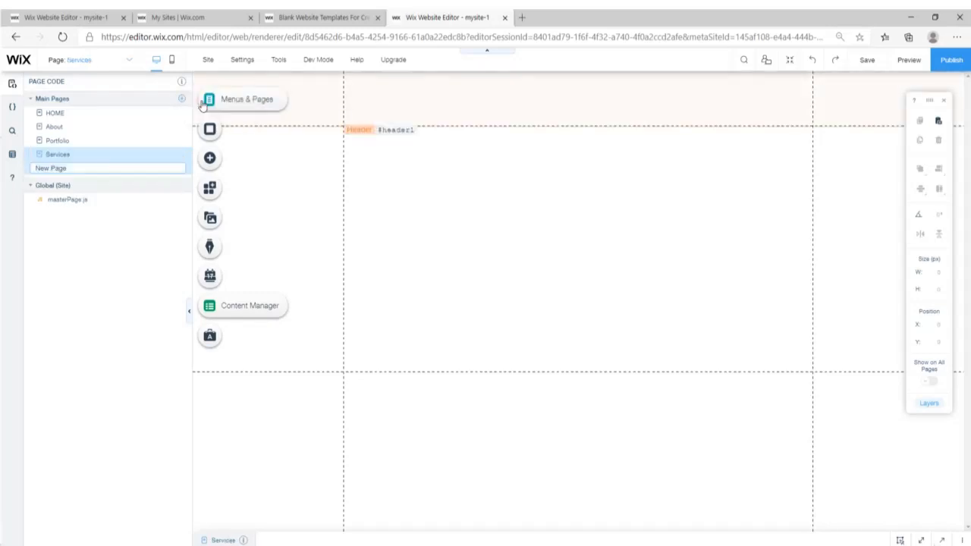
text(Blog)
key(Return)
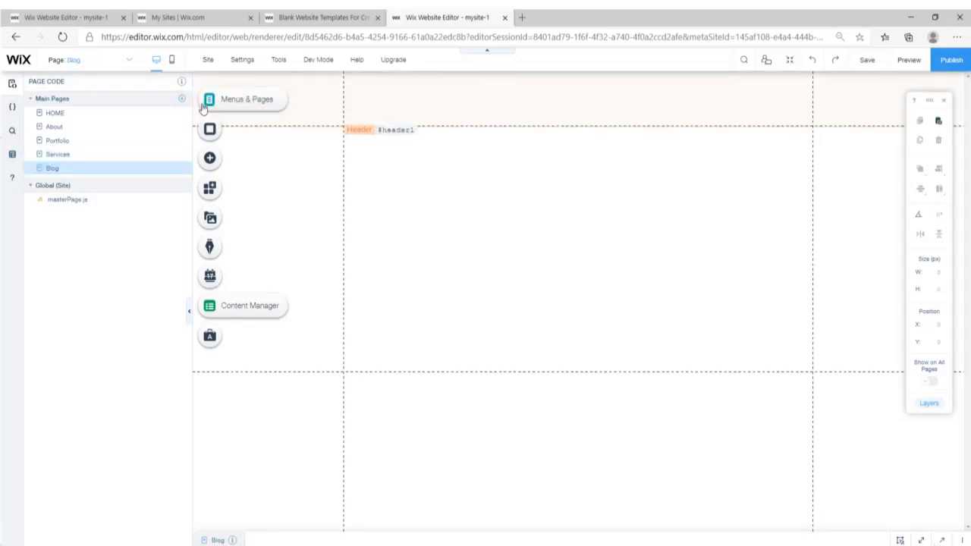
- Add a main page named Contact and reorder the site pages as HOME, Blog, About, Services, Portfolio, Contact
click(182, 101)
click(220, 100)
text(Contact)
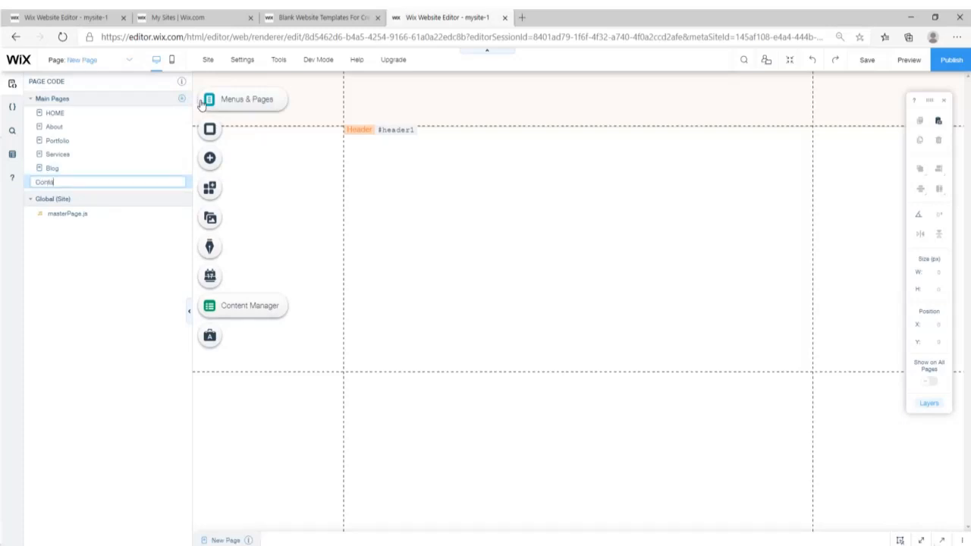
key(Return)
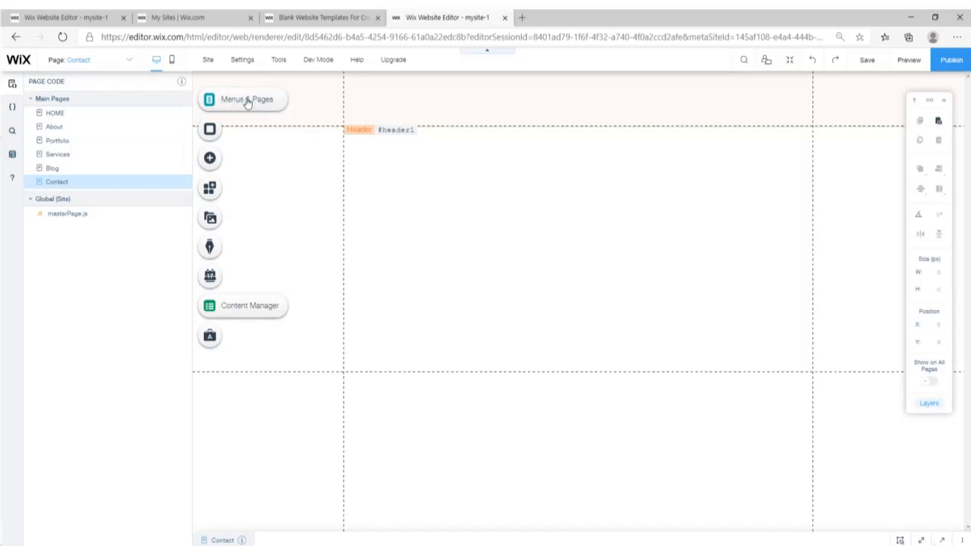
click(248, 99)
drag(358, 176, 360, 155)
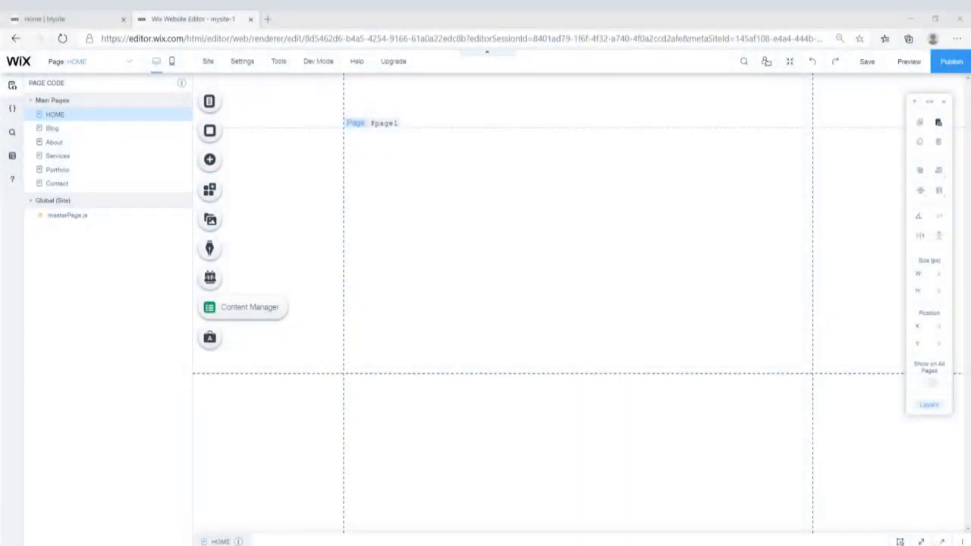
- Add the first themed horizontal menu to the HOME page and attach it to the header at X 132, Y 30
click(210, 159)
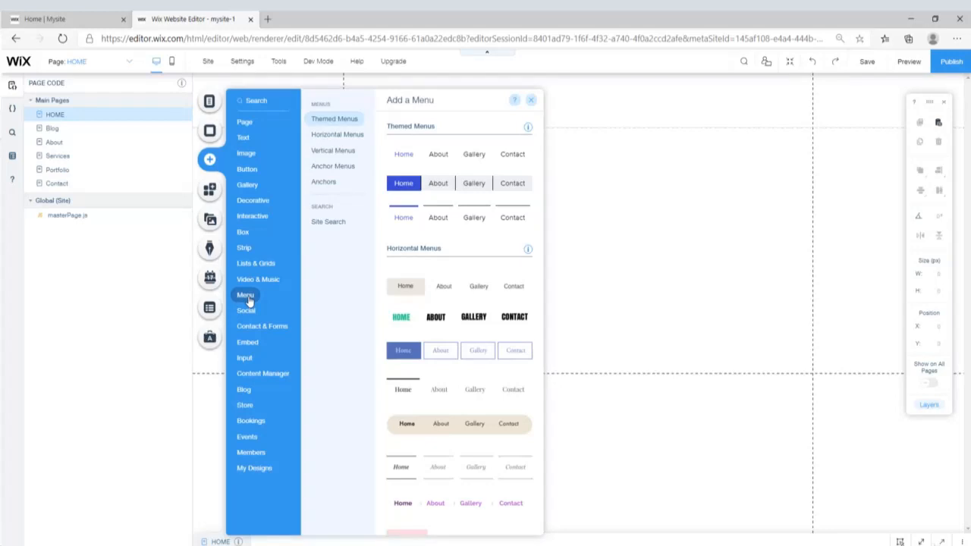
click(449, 160)
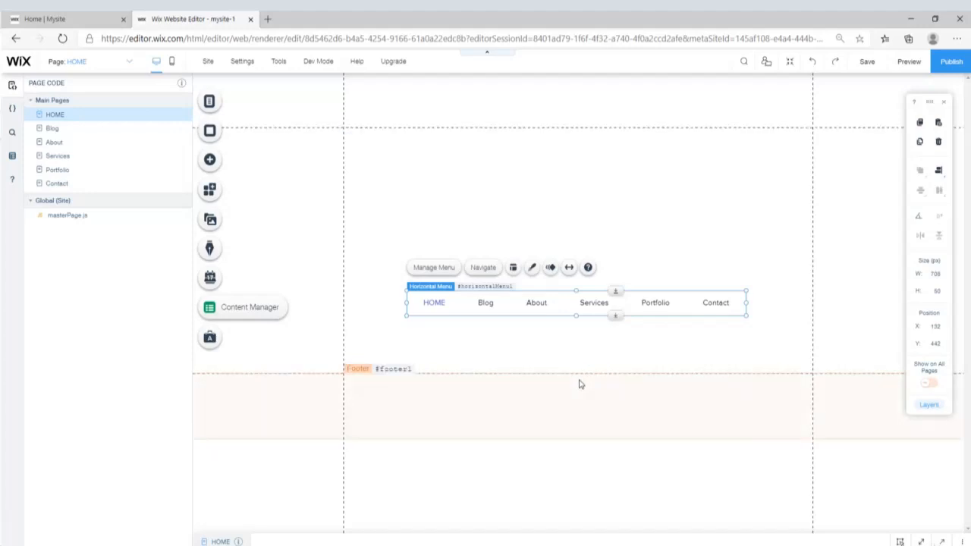
drag(561, 308, 565, 106)
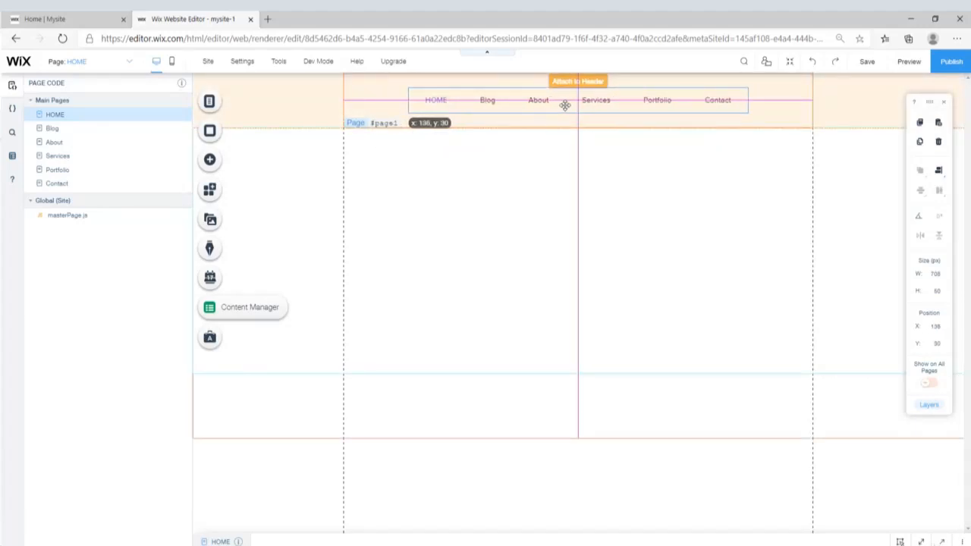
drag(564, 106, 567, 105)
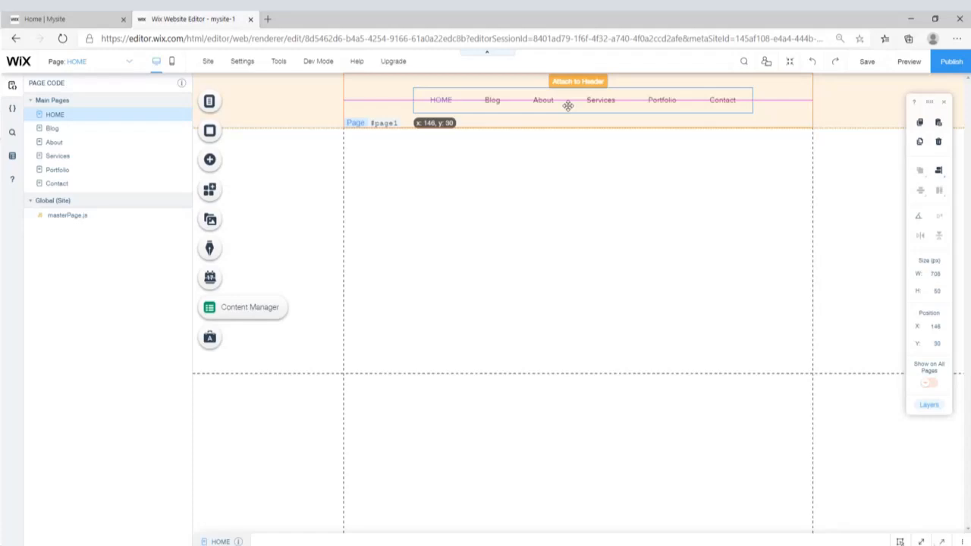
key(ctrl+z)
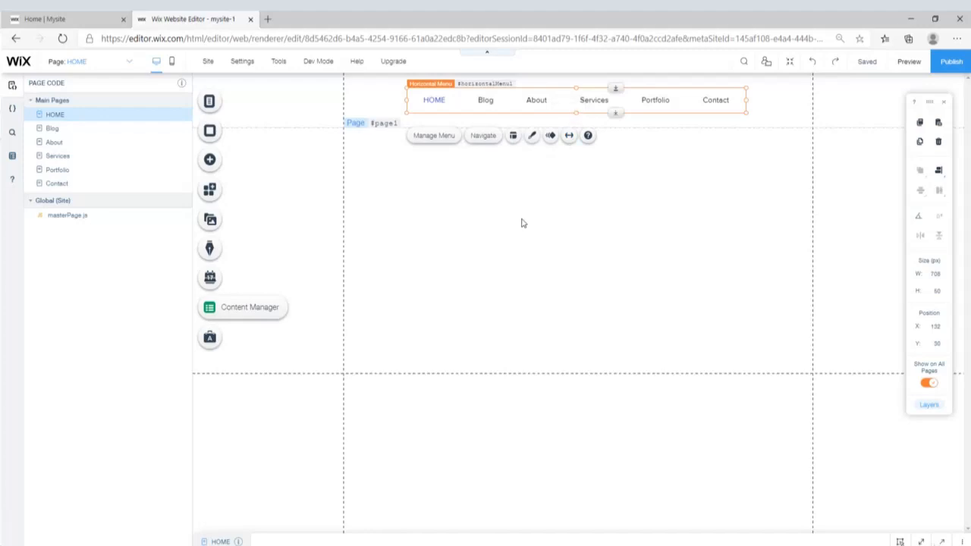
- Preview the site to examine the header menu, and return to editing
click(909, 64)
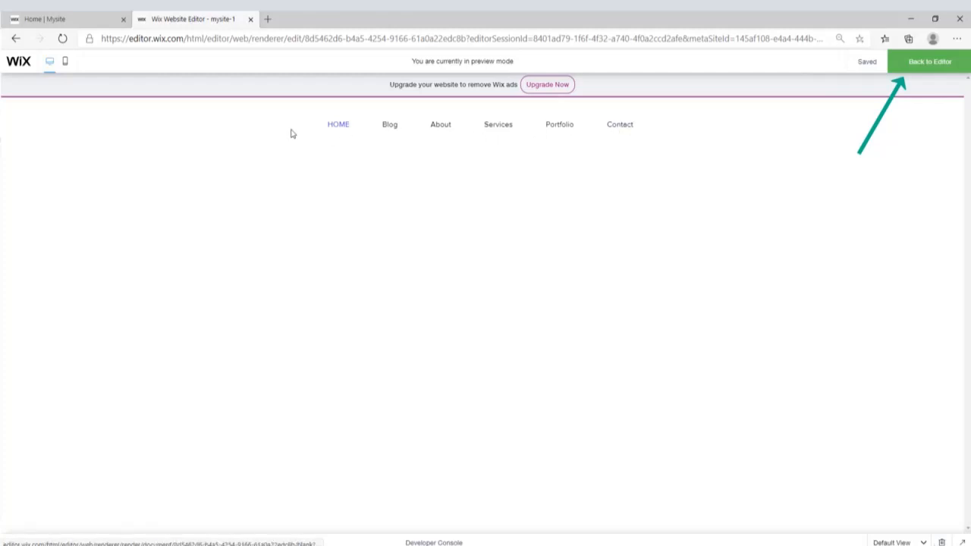
click(923, 67)
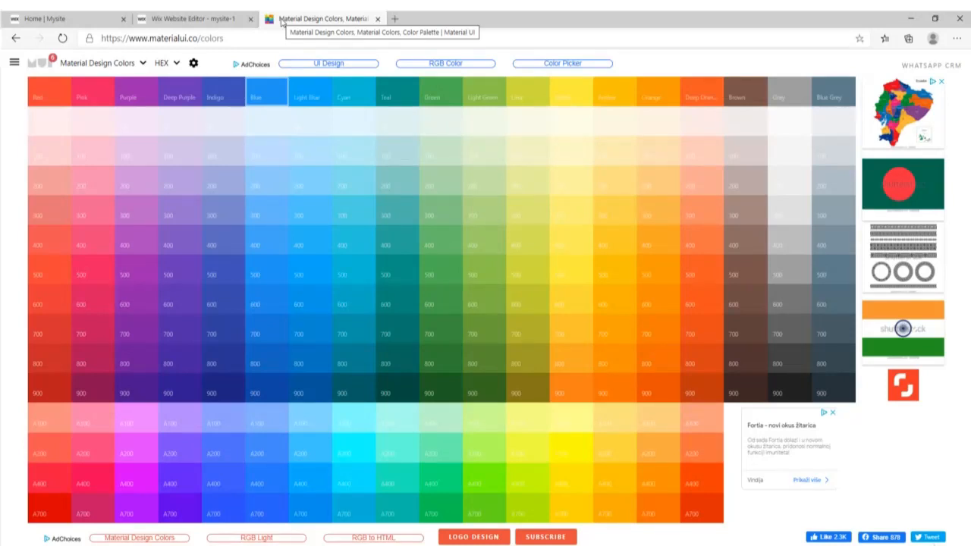
- Copy the main Blue colour code 2196F3 from the Material Design Colors palette, and save it in the color file in Notepad
click(267, 97)
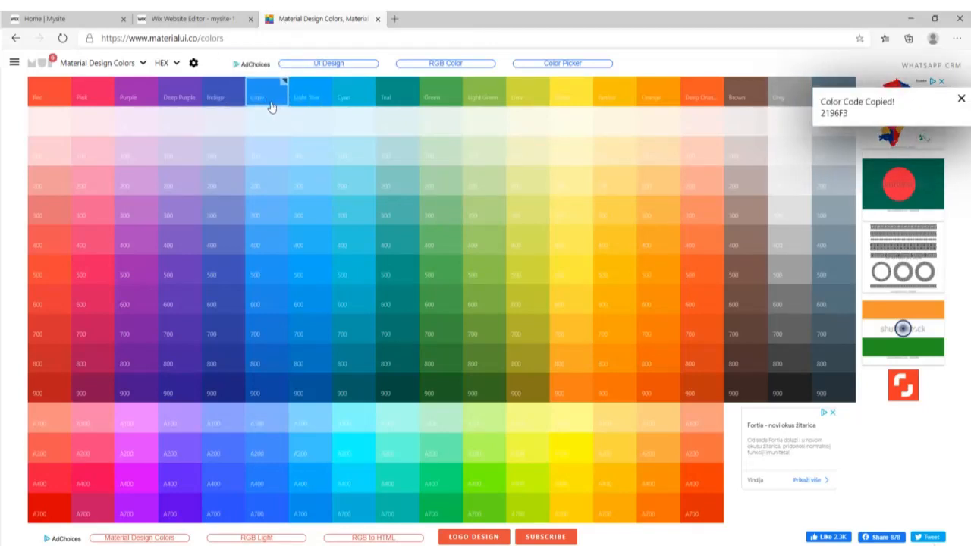
click(384, 544)
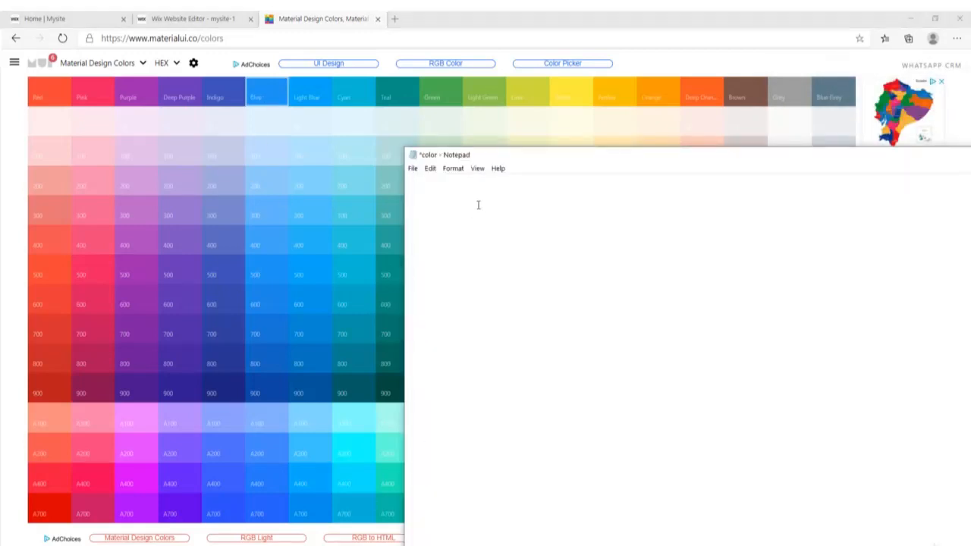
text(2196F3)
key(ctrl+s)
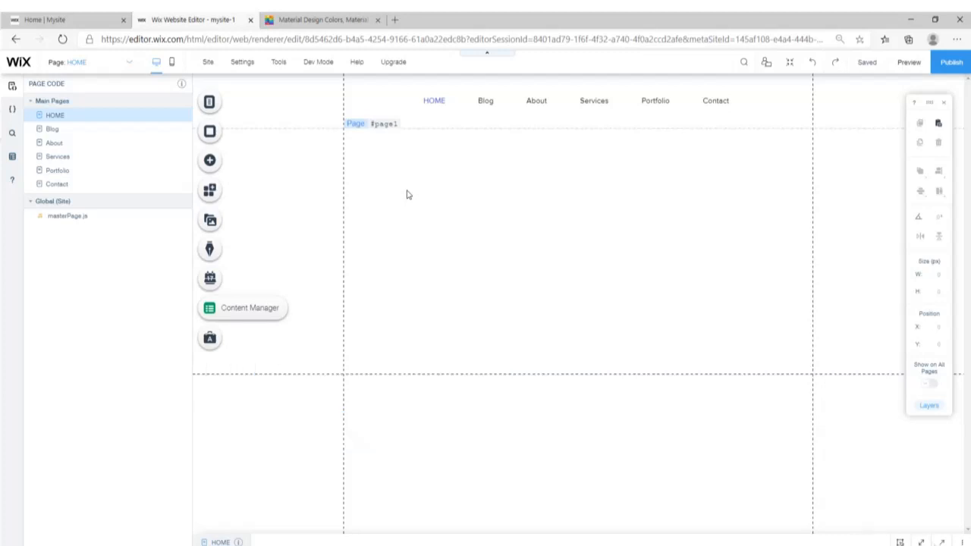
- Return to the Wix Editor, upload Logo.png from the Wix folder to the site files, and add it to the HOME page
click(69, 19)
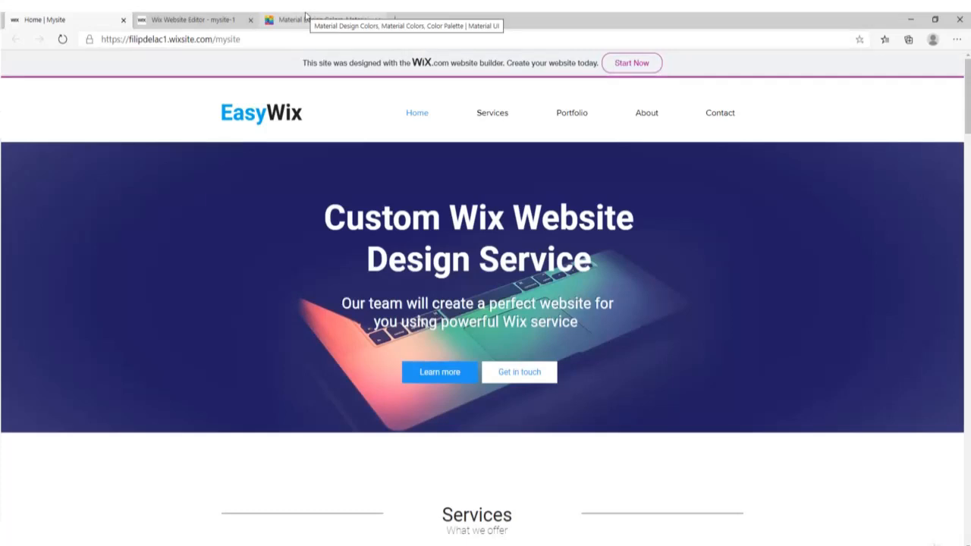
click(188, 19)
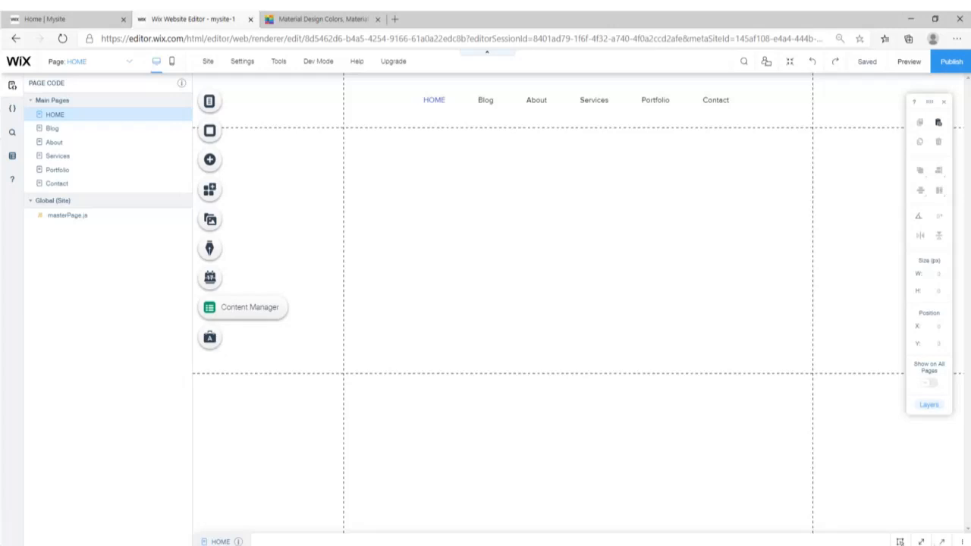
click(209, 160)
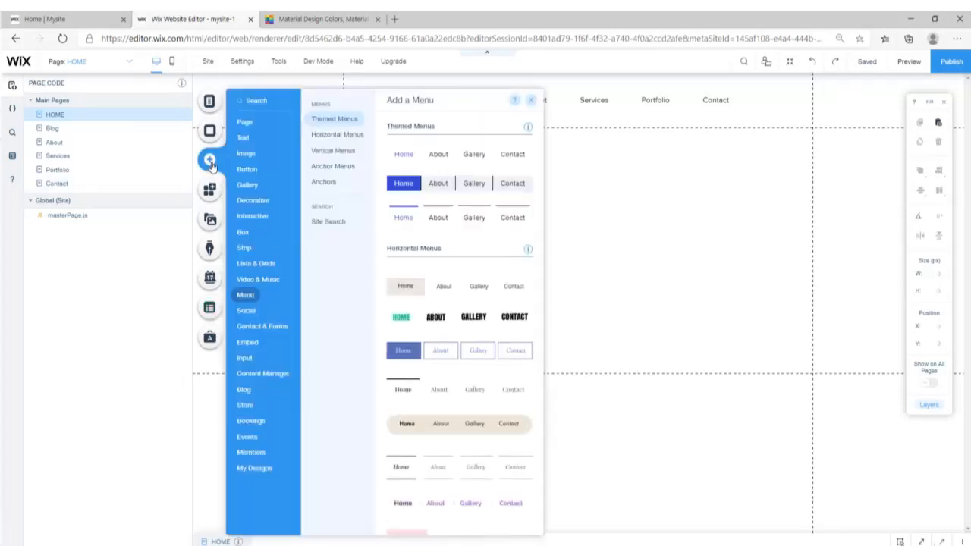
mouse_move(250, 157)
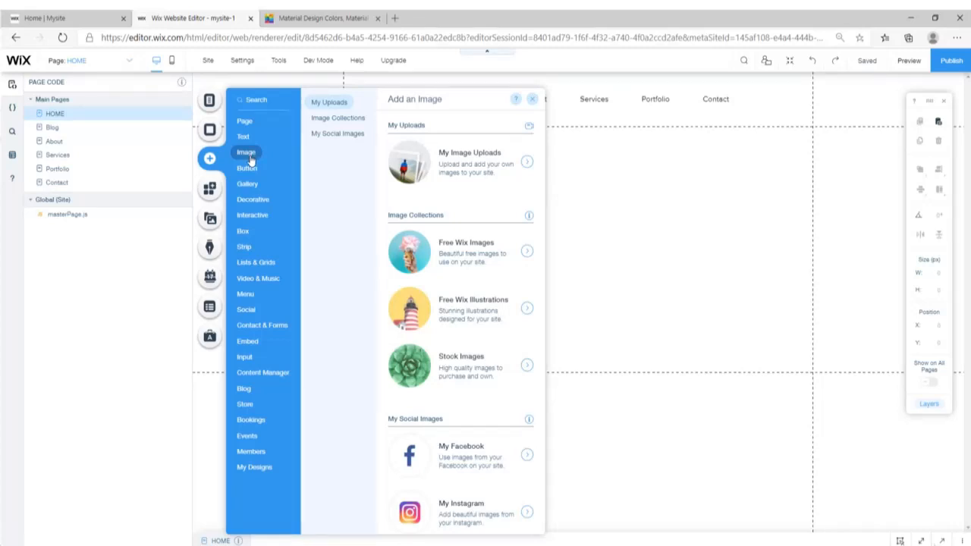
click(478, 167)
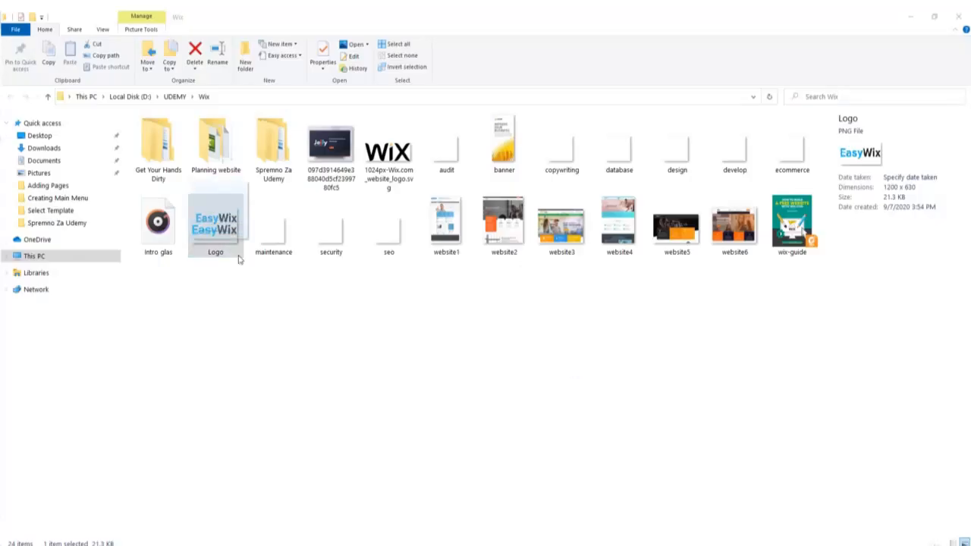
drag(238, 258, 530, 335)
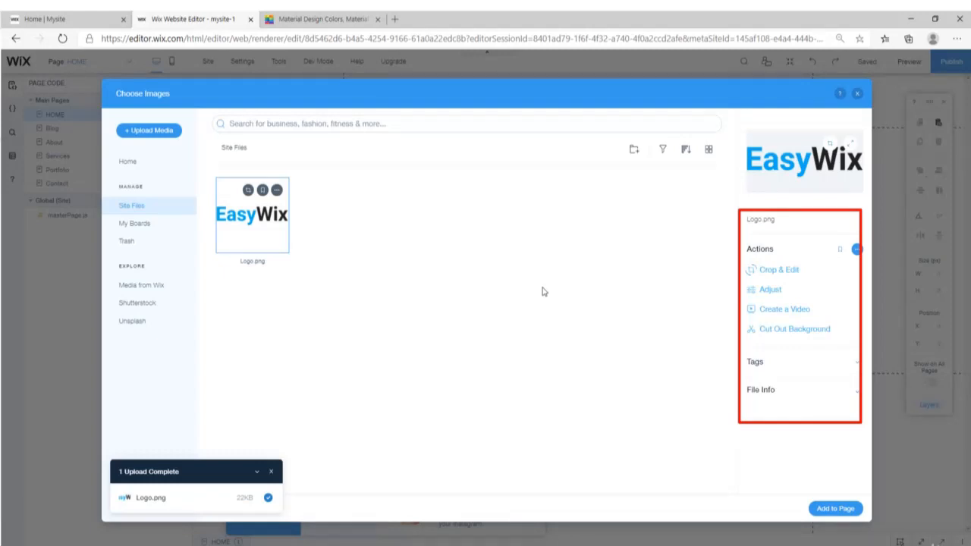
click(835, 508)
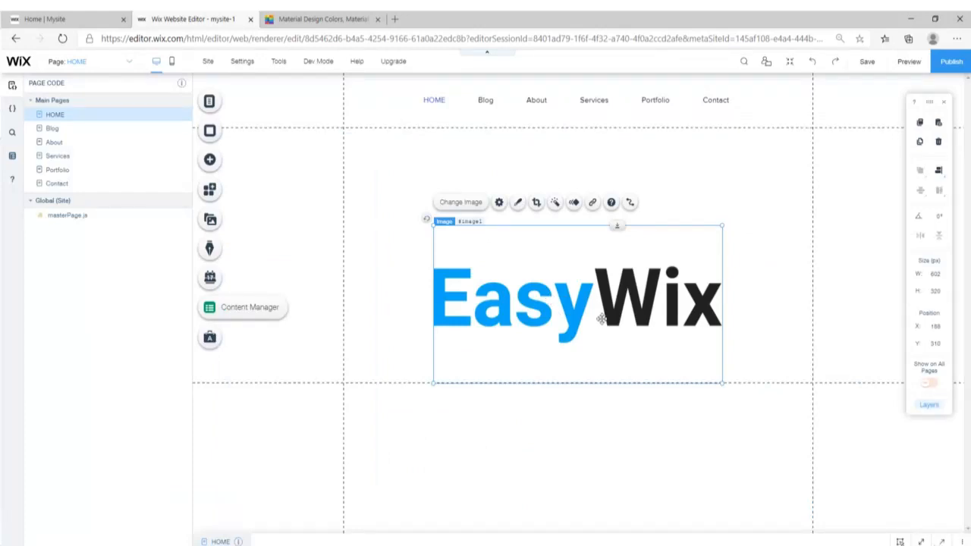
- Shrink the EasyWix logo to 150 px wide and attach it to the header beside the menu
drag(721, 225, 357, 108)
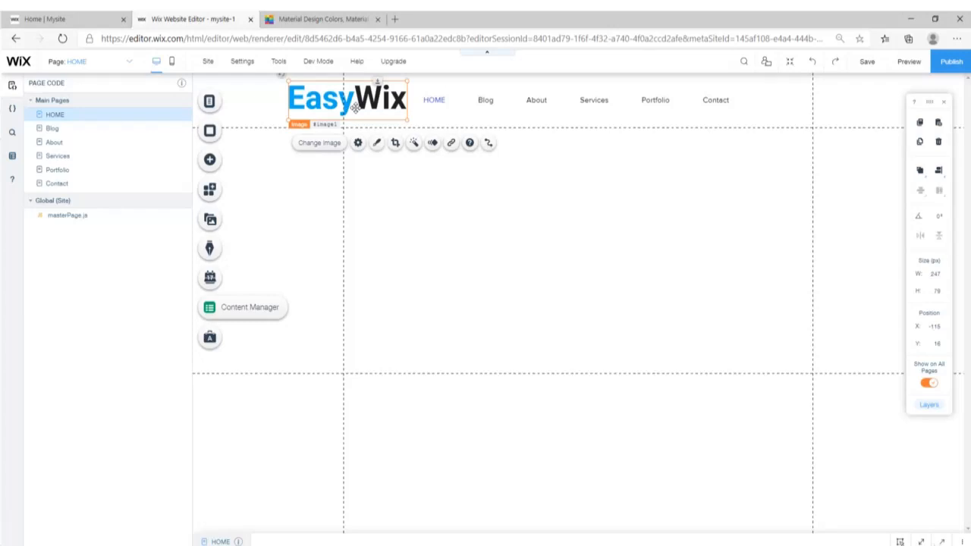
click(943, 275)
text(300)
key(Return)
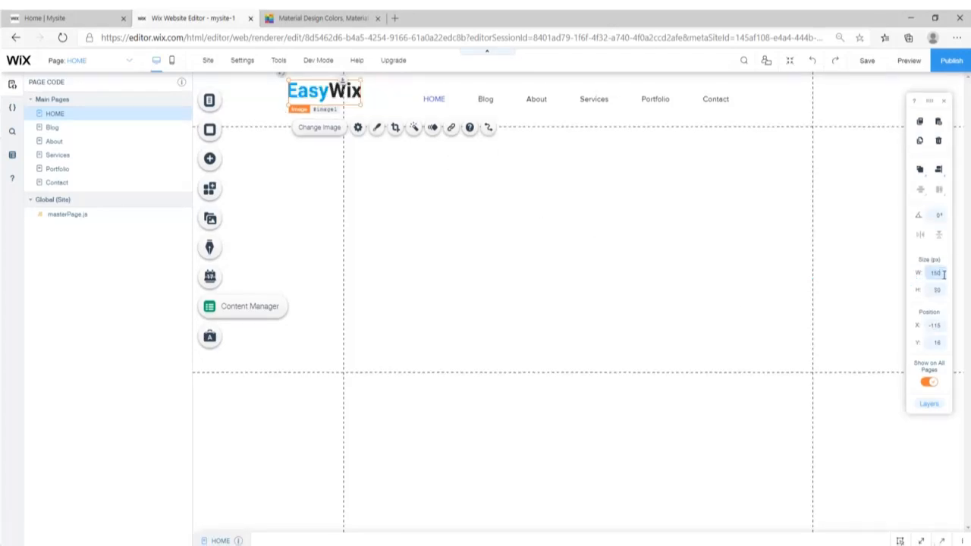
drag(321, 101, 366, 101)
click(218, 145)
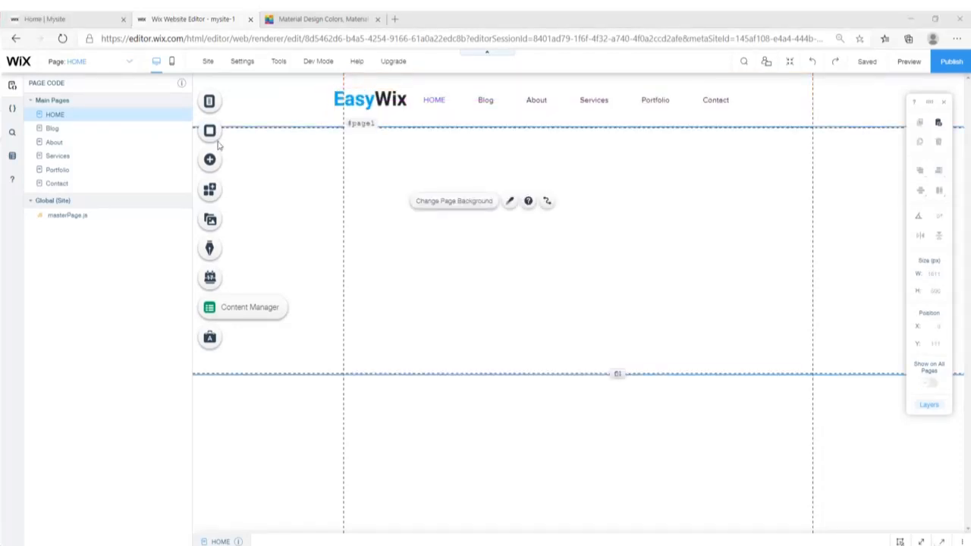
- Following the example site's header layout, position the logo at X 0, Y 30 and the horizontal menu at X 263, Y 30
click(63, 21)
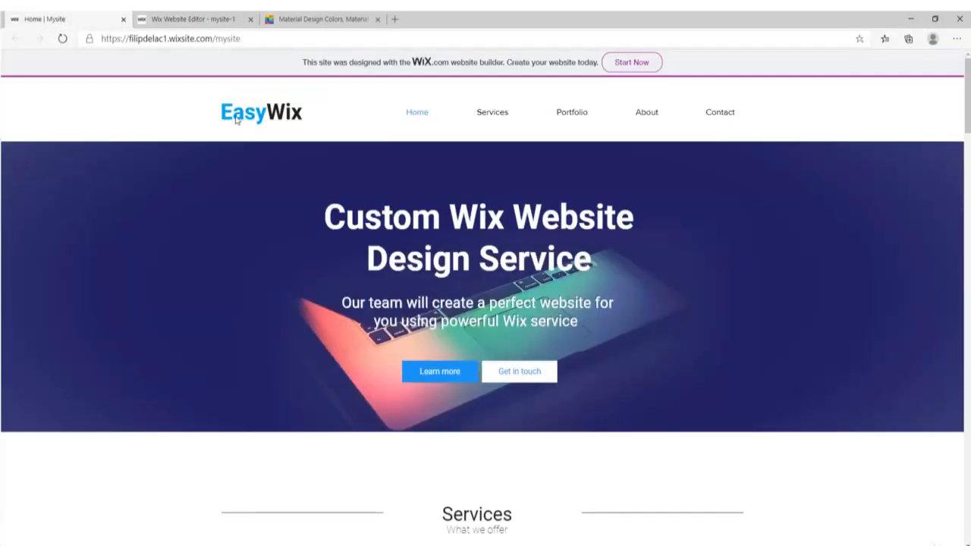
click(215, 18)
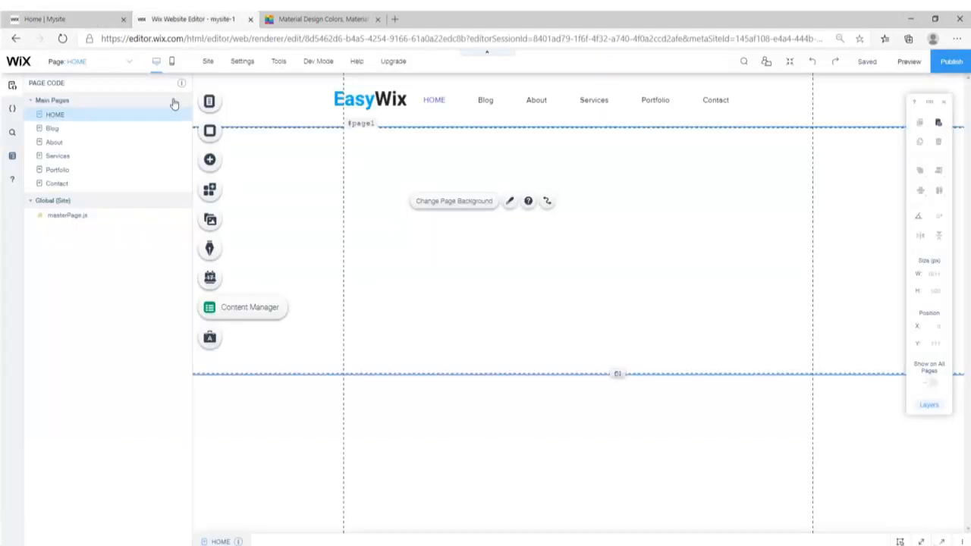
click(386, 89)
mouse_move(386, 89)
mouse_down()
mouse_move(359, 98)
mouse_move(398, 101)
mouse_up()
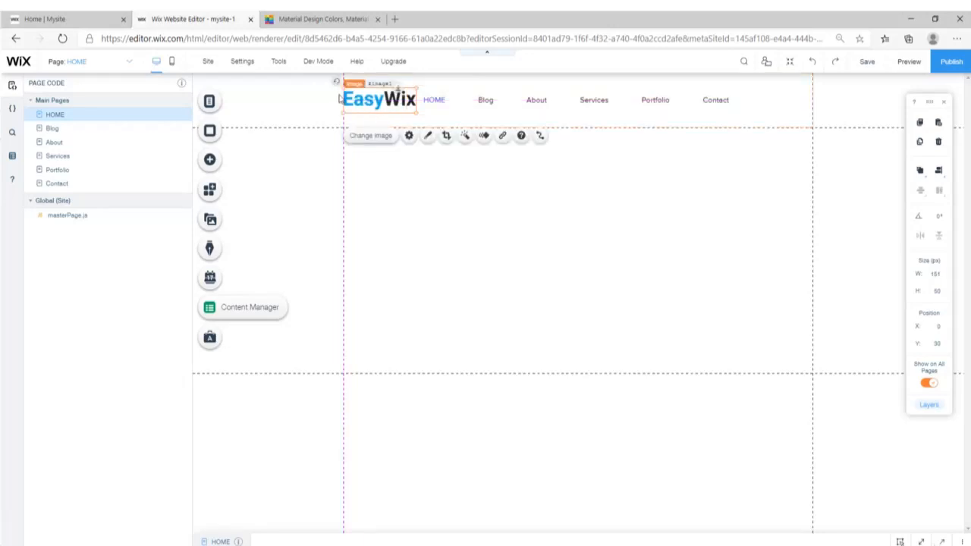
drag(461, 99, 523, 102)
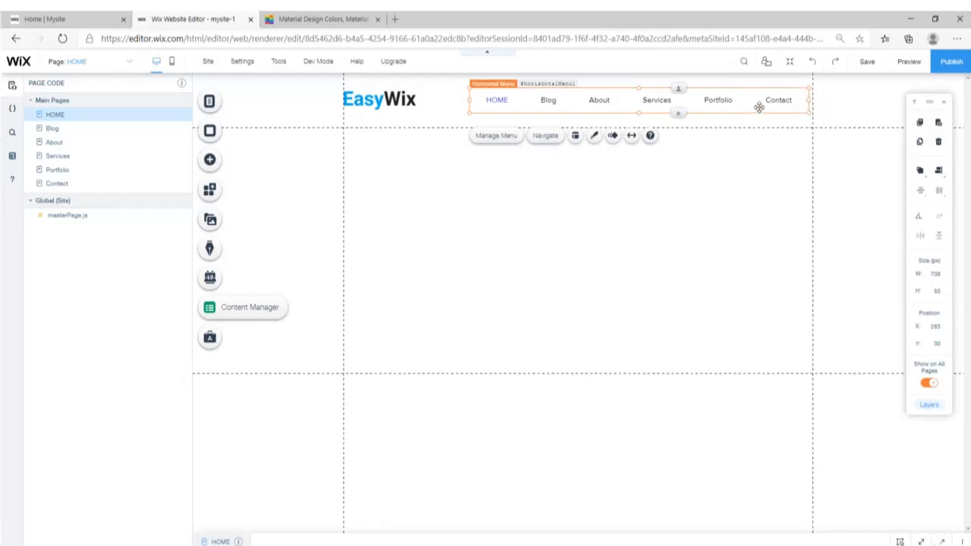
drag(732, 103, 739, 103)
mouse_move(392, 100)
mouse_down()
mouse_move(403, 101)
mouse_move(387, 106)
mouse_up()
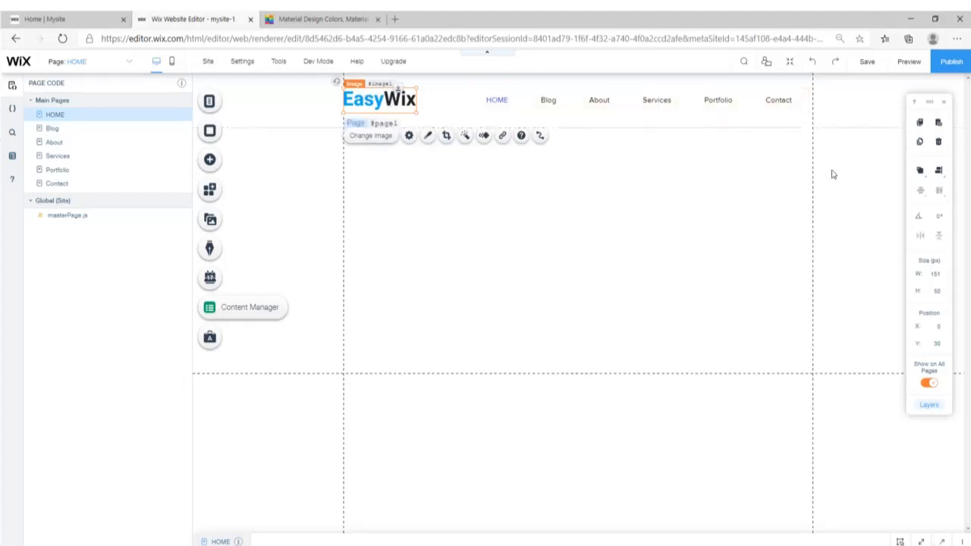
- Align the logo and the horizontal menu to the vertical middle of the header
click(929, 173)
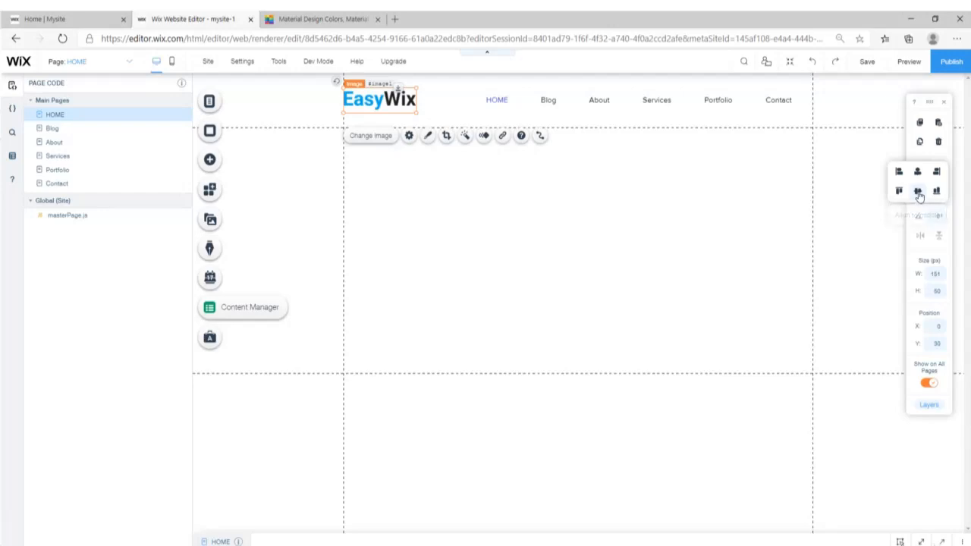
click(677, 105)
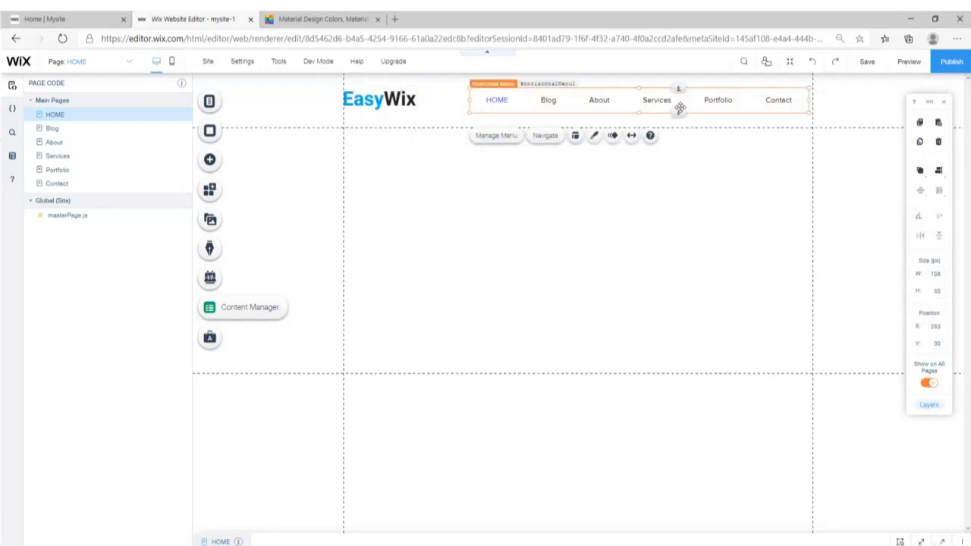
click(938, 170)
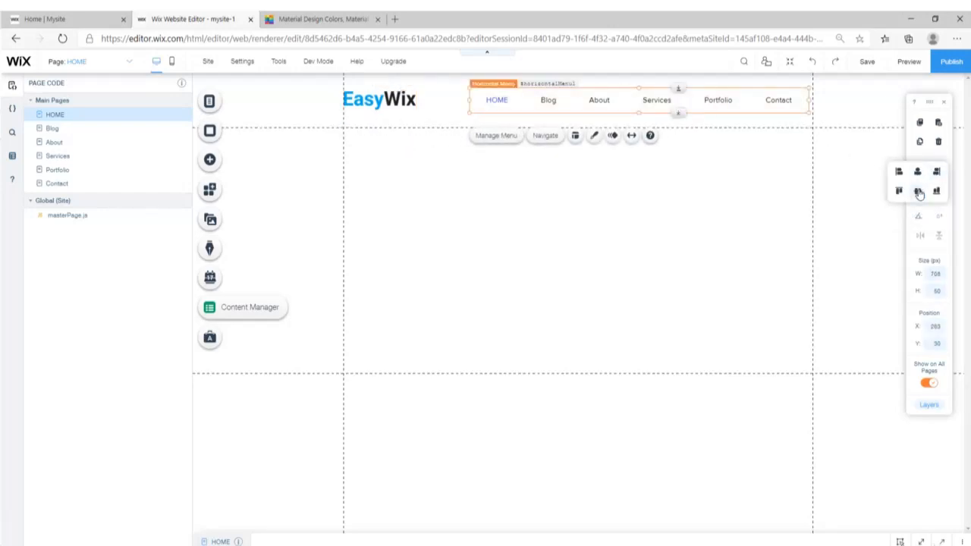
click(676, 191)
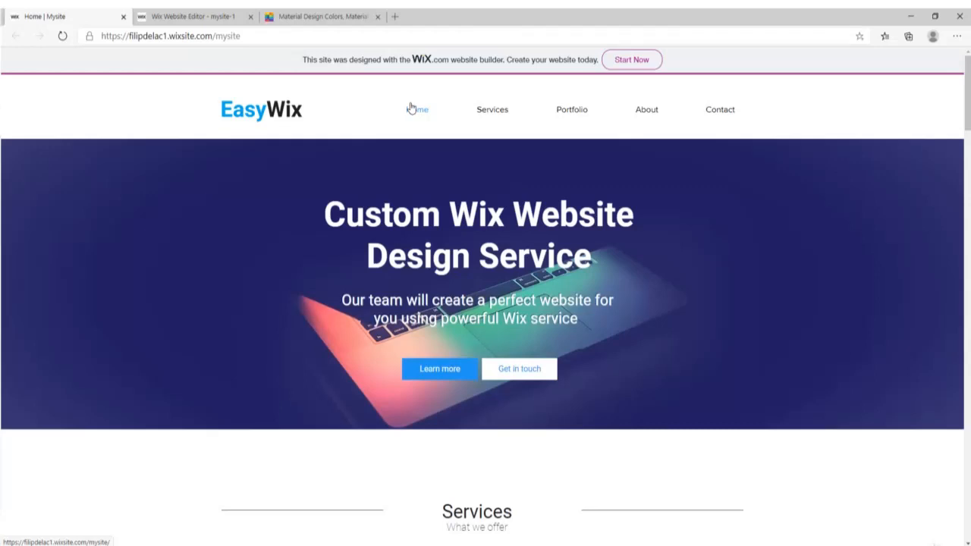
- Return to the Wix Editor and set the horizontal menu's regular text colour to #212121
click(199, 14)
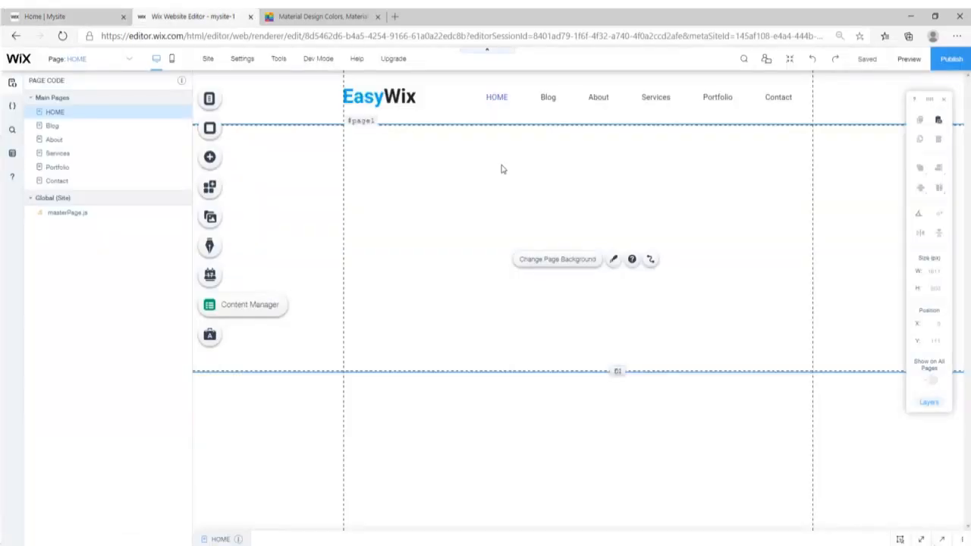
click(590, 107)
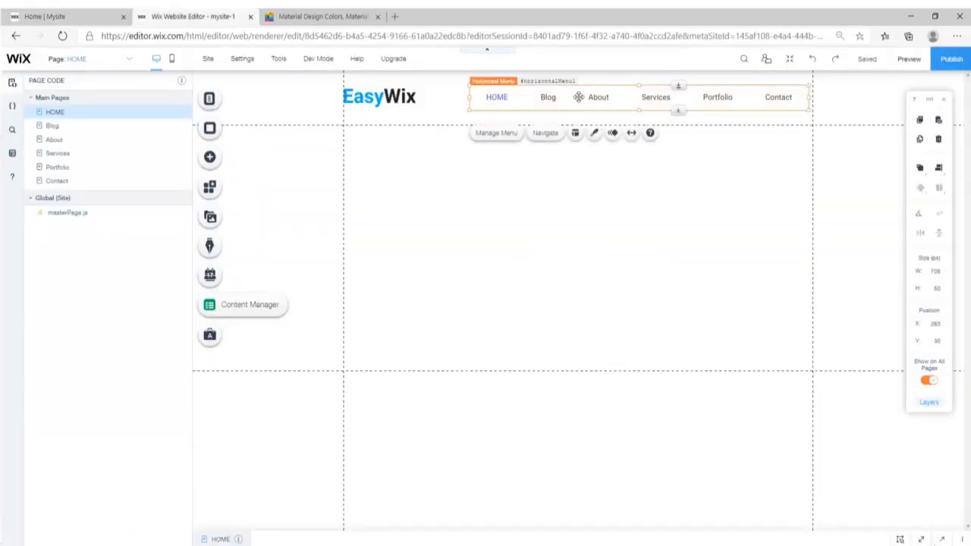
click(595, 135)
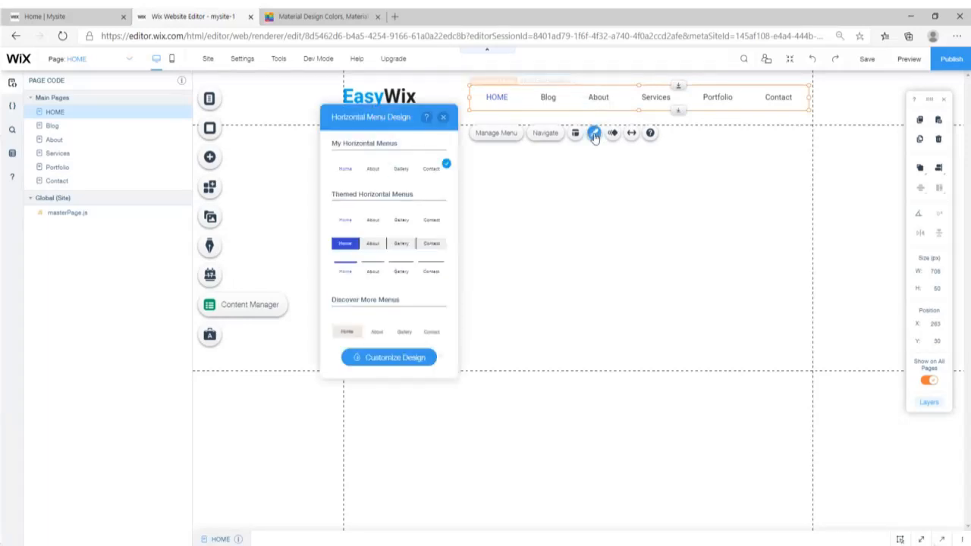
click(388, 358)
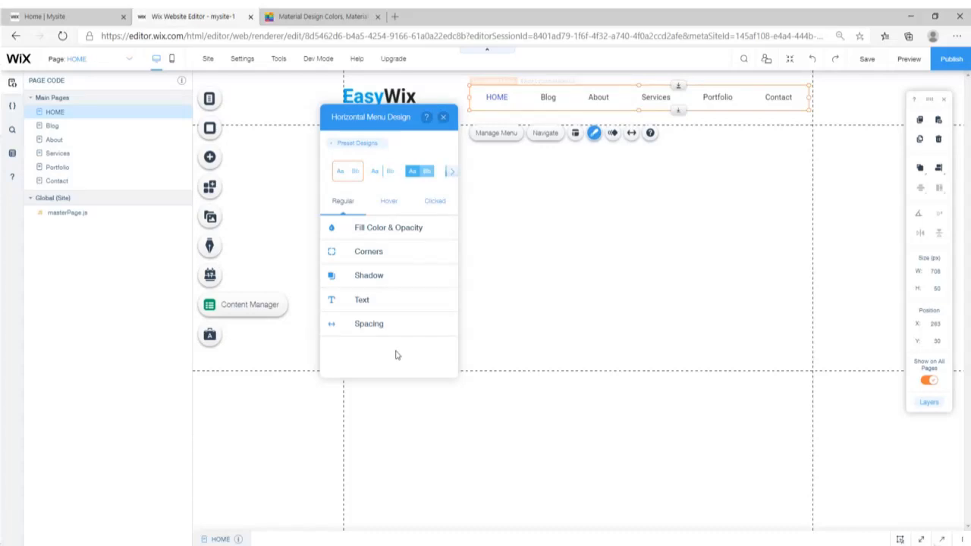
click(343, 305)
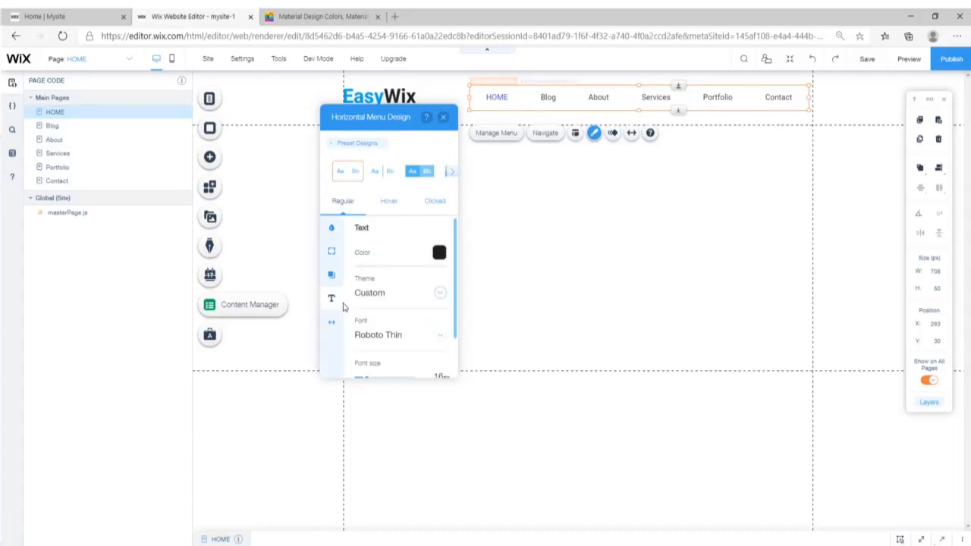
click(439, 253)
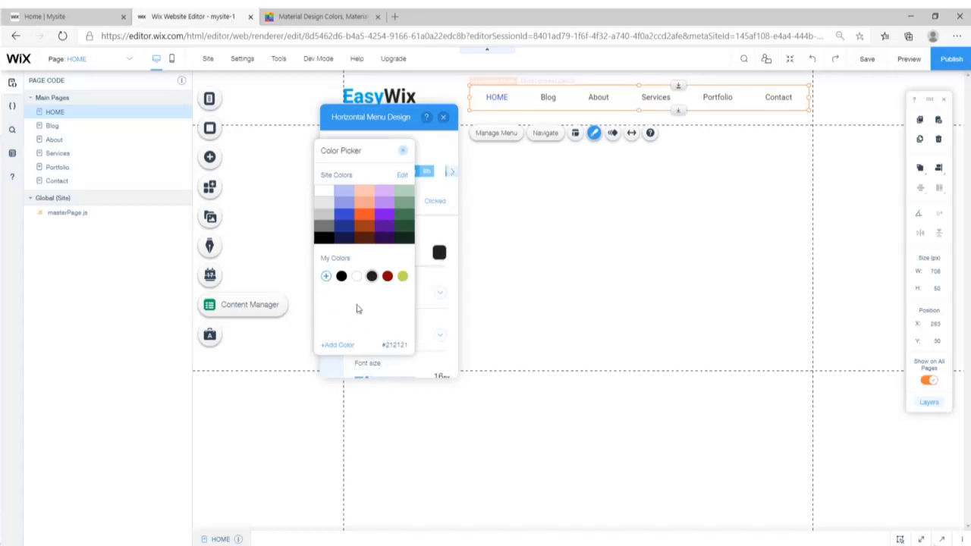
click(327, 280)
click(400, 321)
mouse_move(404, 321)
mouse_down()
mouse_move(388, 321)
mouse_move(398, 320)
mouse_up()
text(212121)
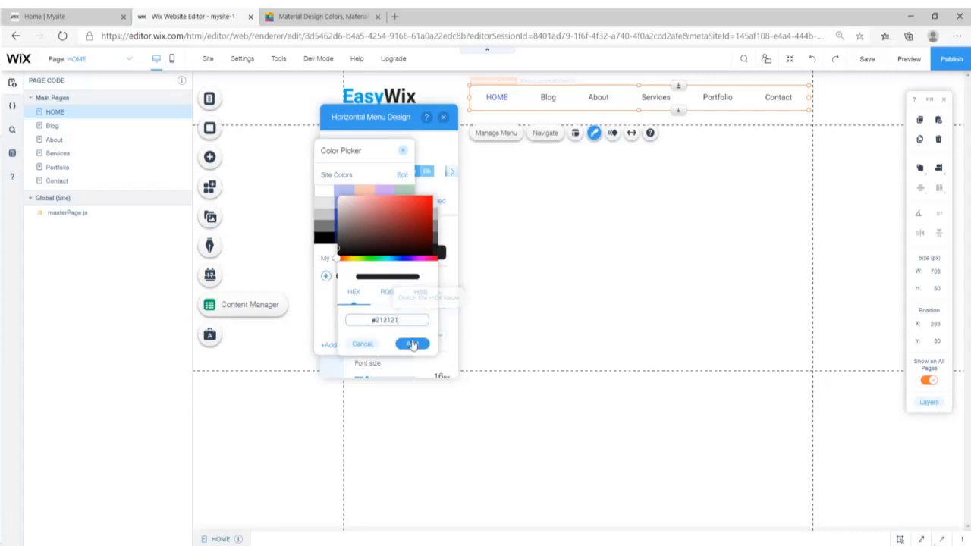
click(413, 345)
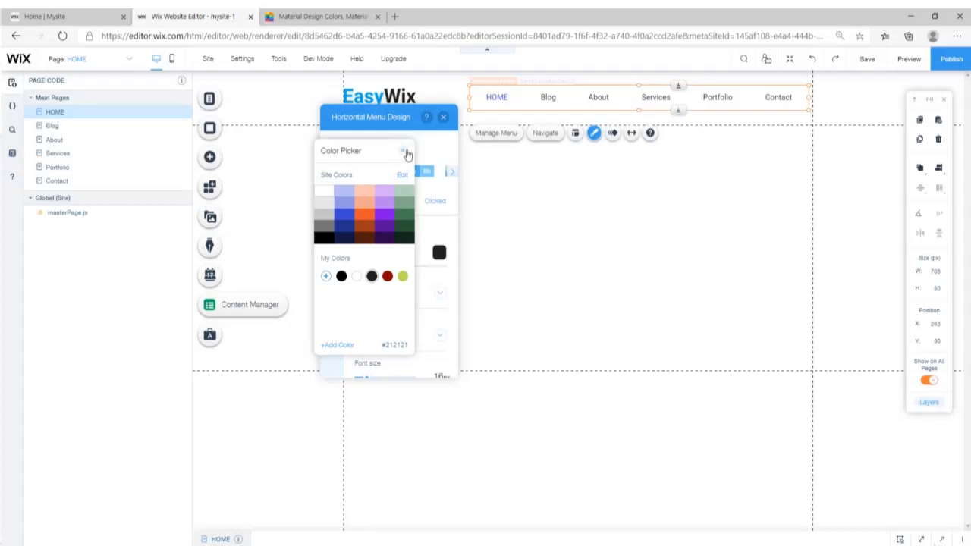
click(404, 151)
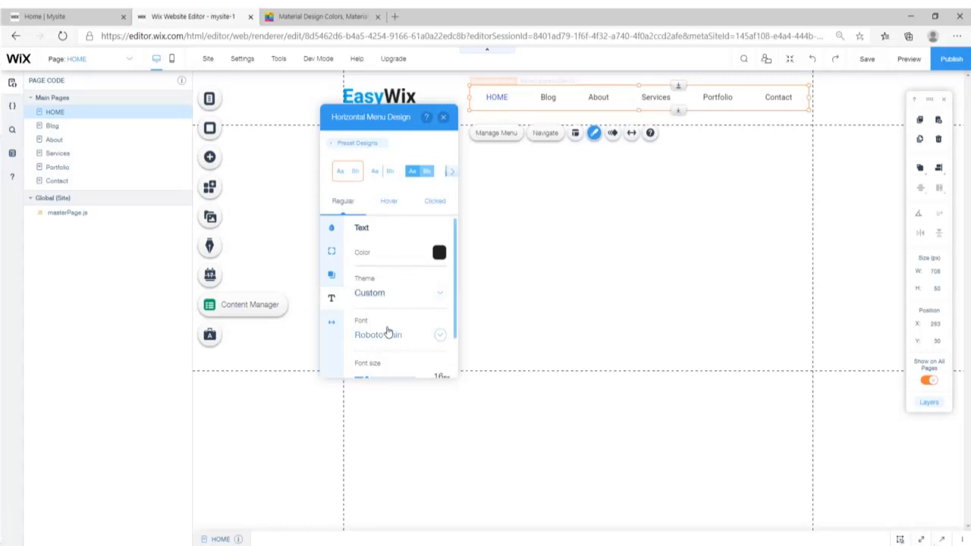
- Set the horizontal menu's regular text to the Roboto Thin font in bold
click(441, 336)
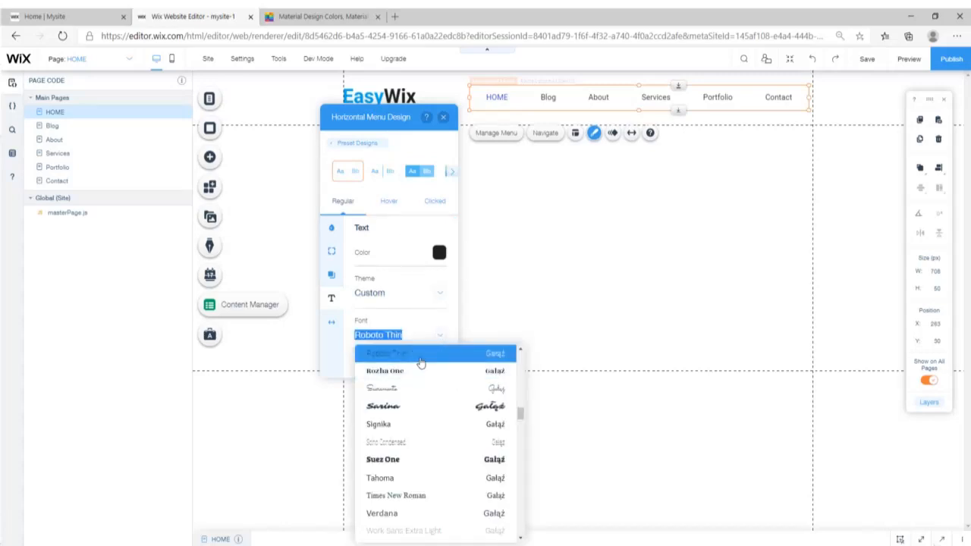
click(421, 355)
scroll(458, 304, down, 1)
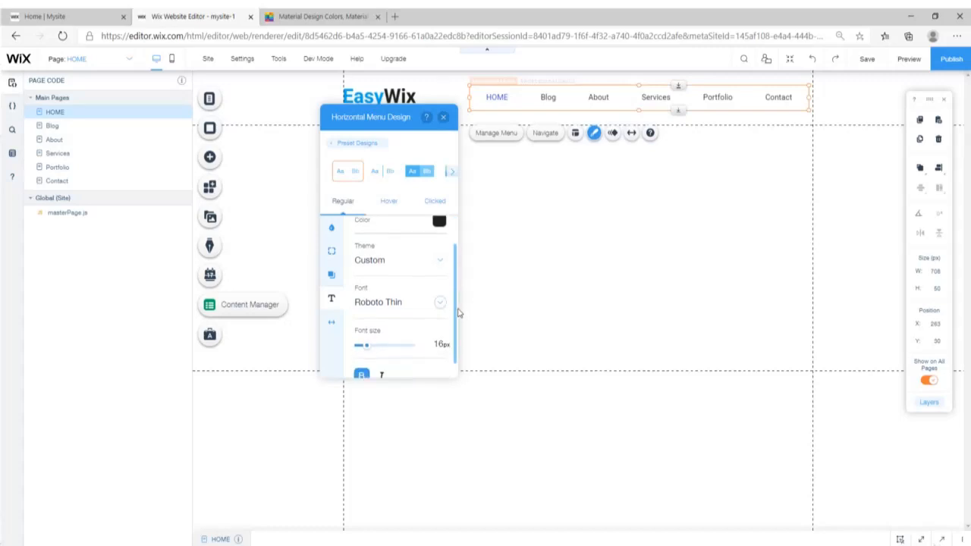
scroll(372, 364, up, 1)
scroll(381, 341, down, 2)
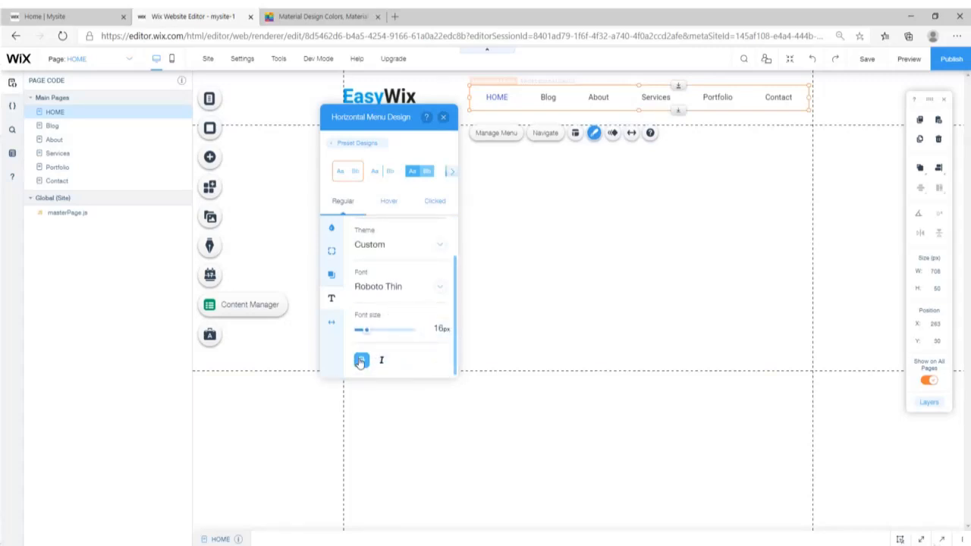
click(361, 362)
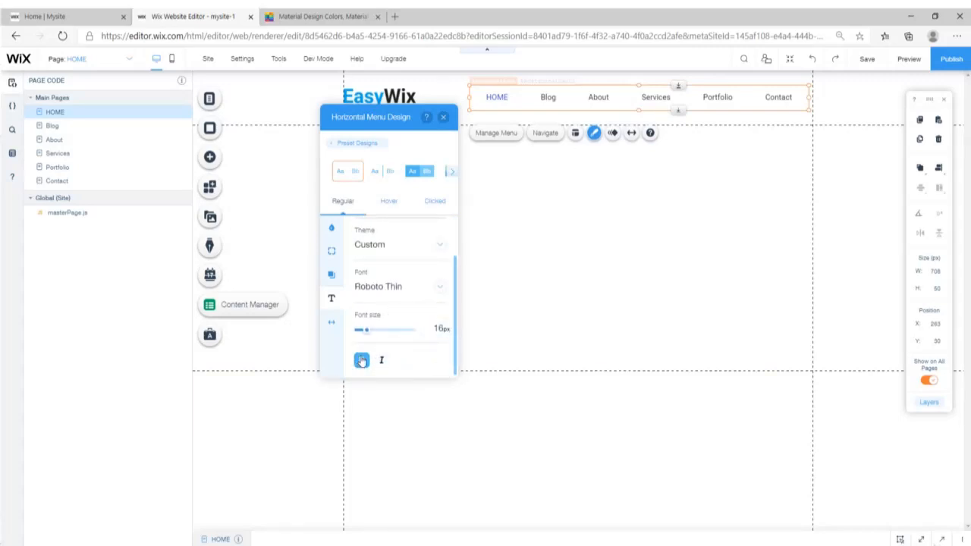
- Open the menu's hover text colour for editing and copy the hex code 2196F3 from the color file in Notepad
click(389, 204)
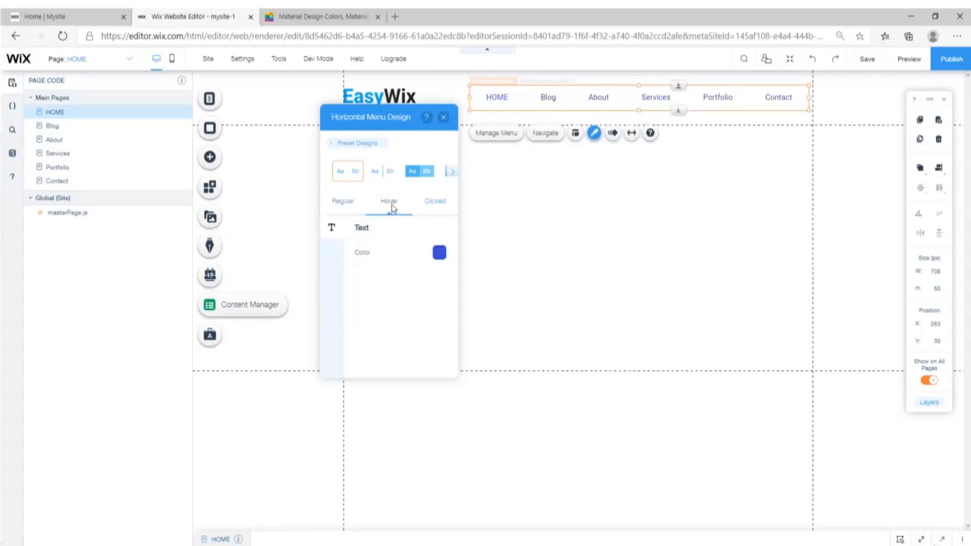
click(439, 253)
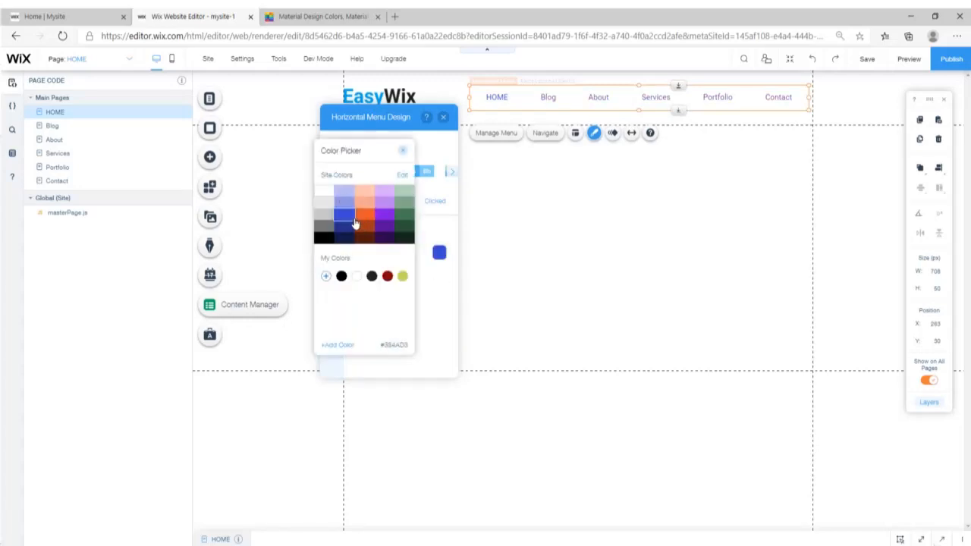
click(325, 277)
key(alt+Tab)
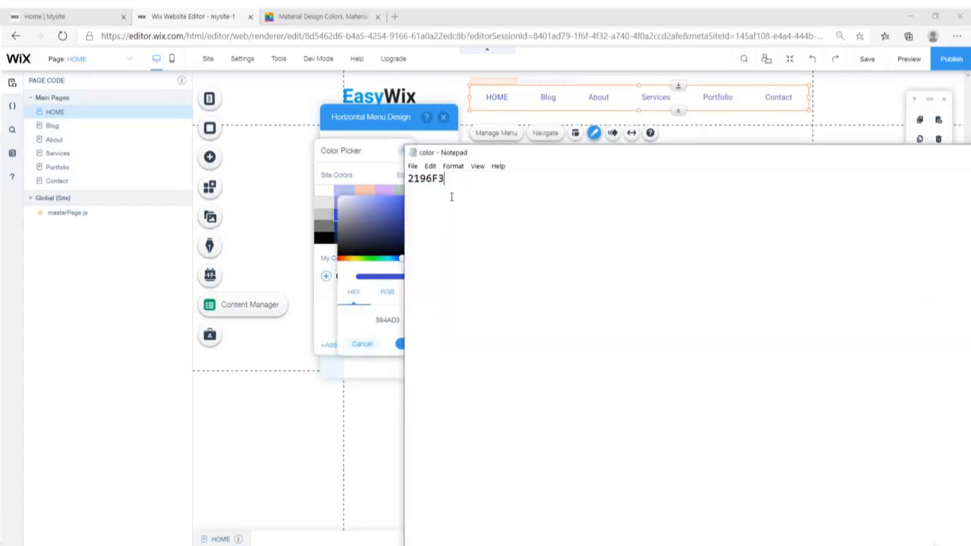
drag(446, 179, 408, 179)
key(ctrl+c)
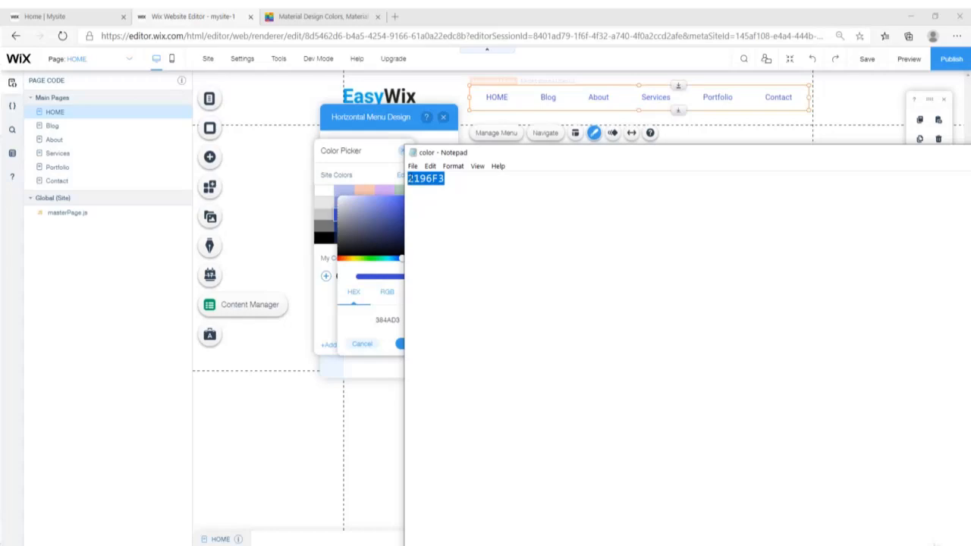
click(369, 155)
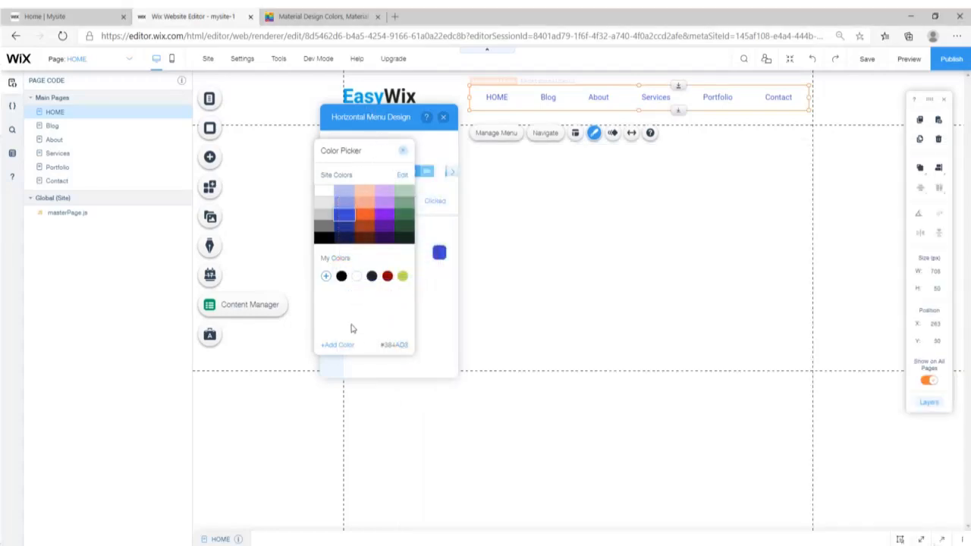
- Add the copied #2196F3 as a custom colour for the menu's hover text and check the hover effect in preview
click(336, 344)
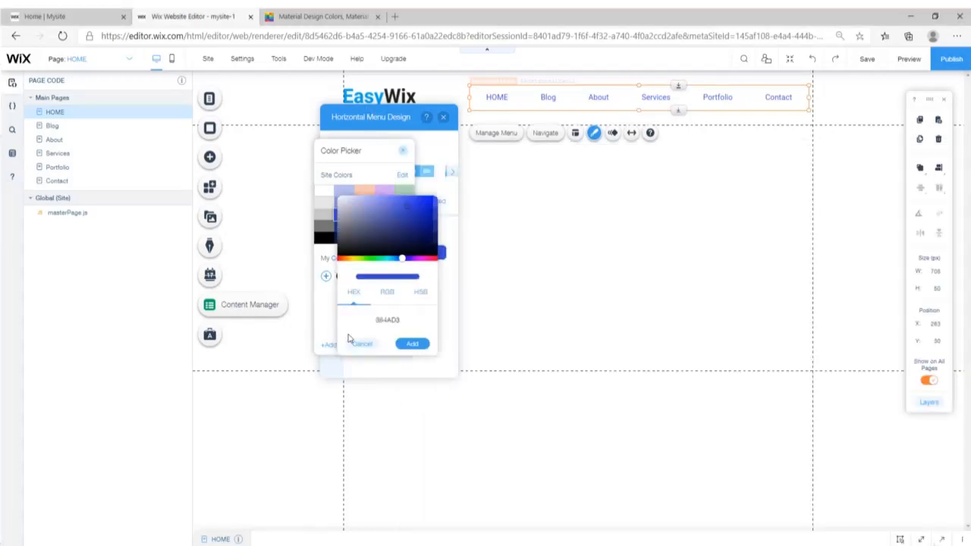
click(408, 321)
key(ctrl+v)
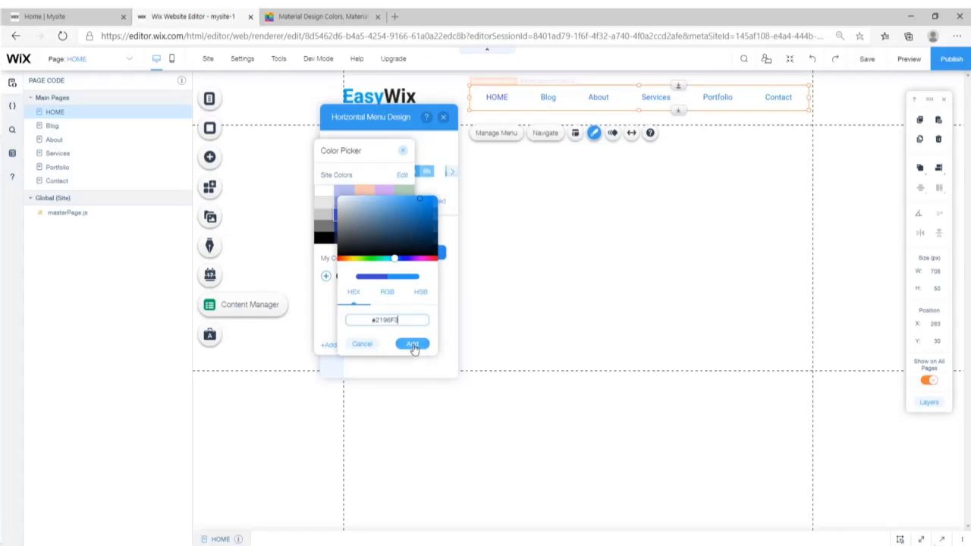
click(411, 344)
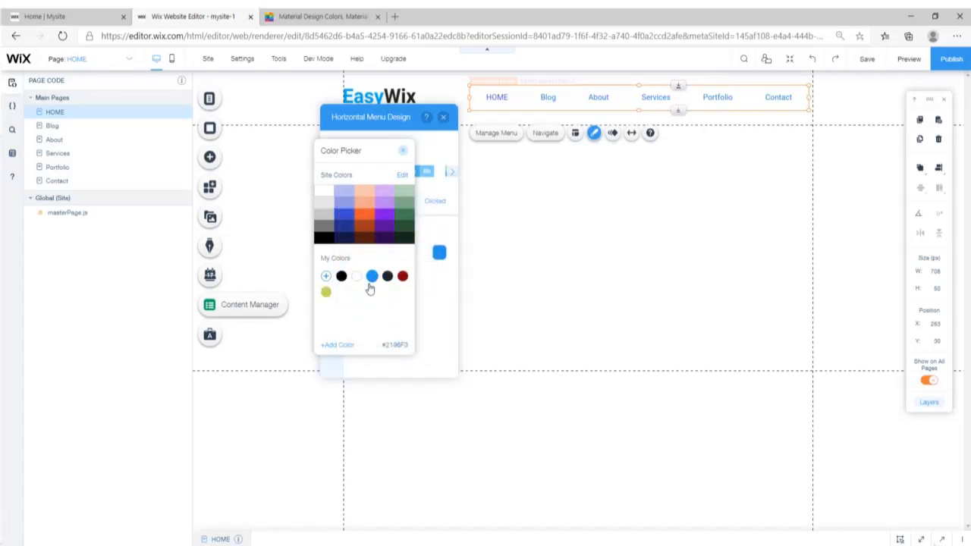
click(387, 276)
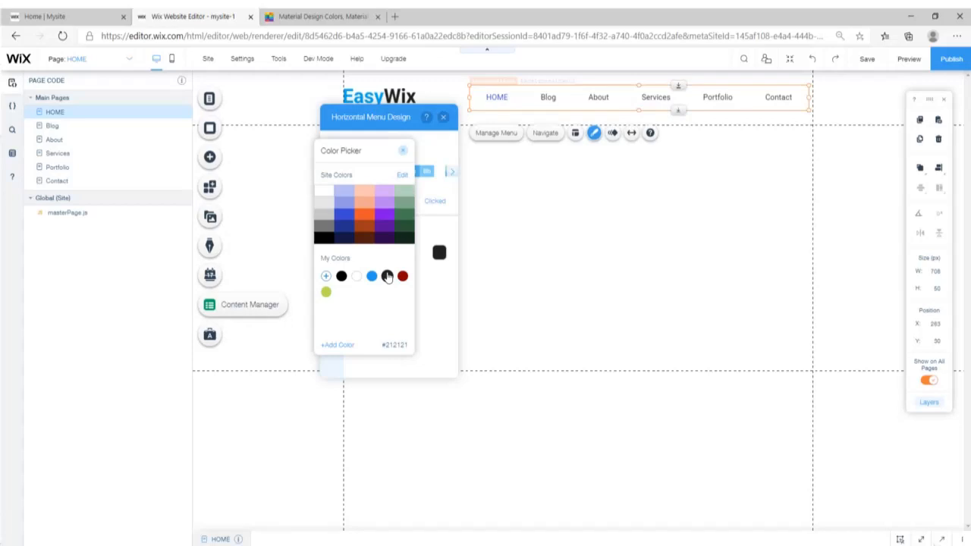
click(372, 276)
click(386, 278)
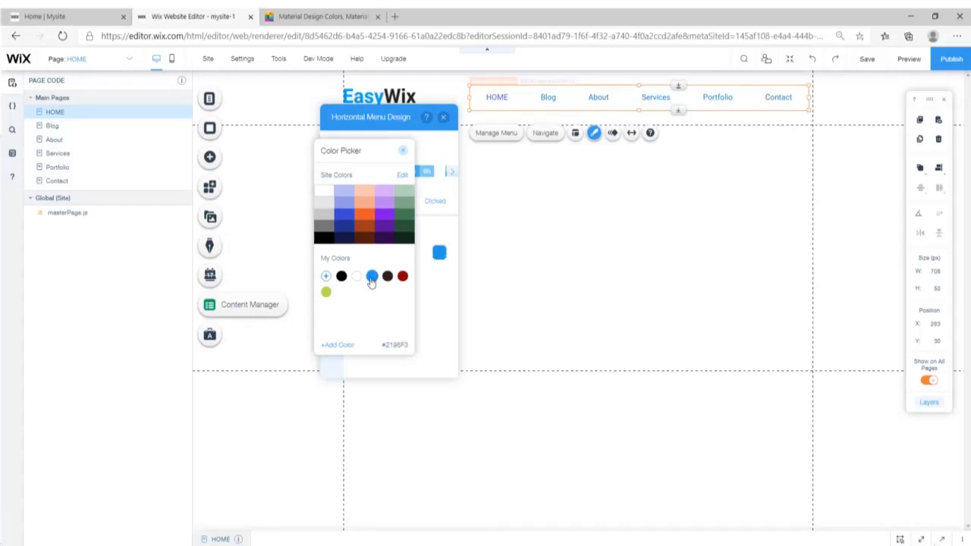
click(907, 59)
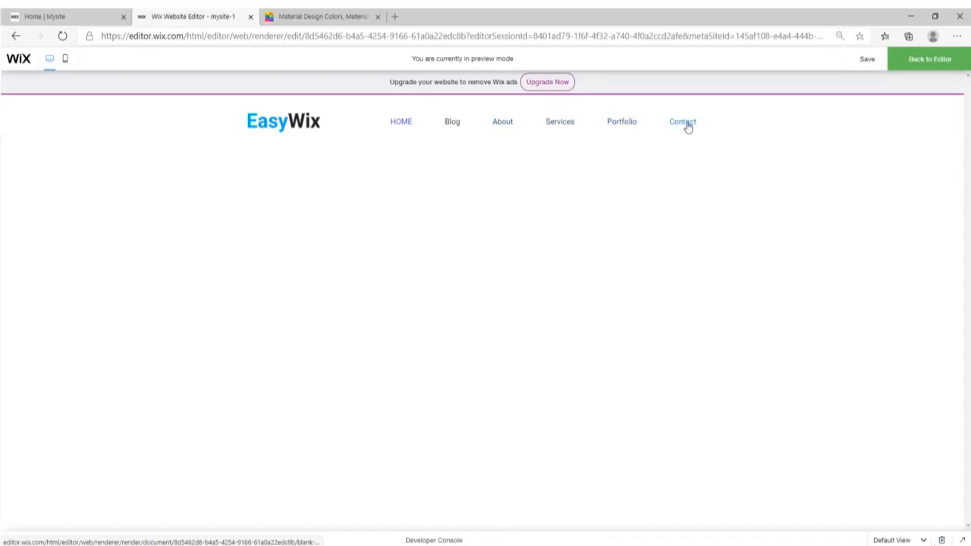
click(916, 62)
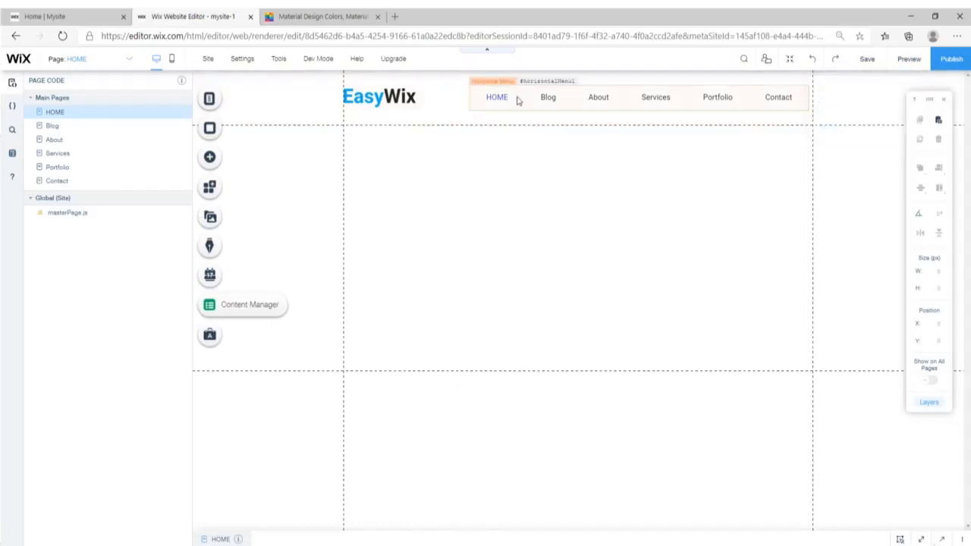
- Set the horizontal menu's clicked text colour to the saved blue #2196F3
click(545, 99)
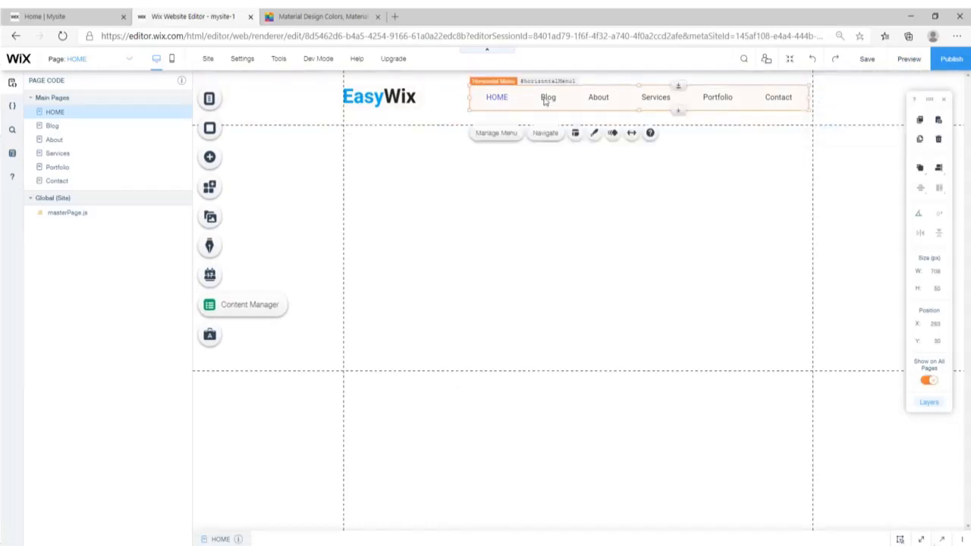
click(593, 134)
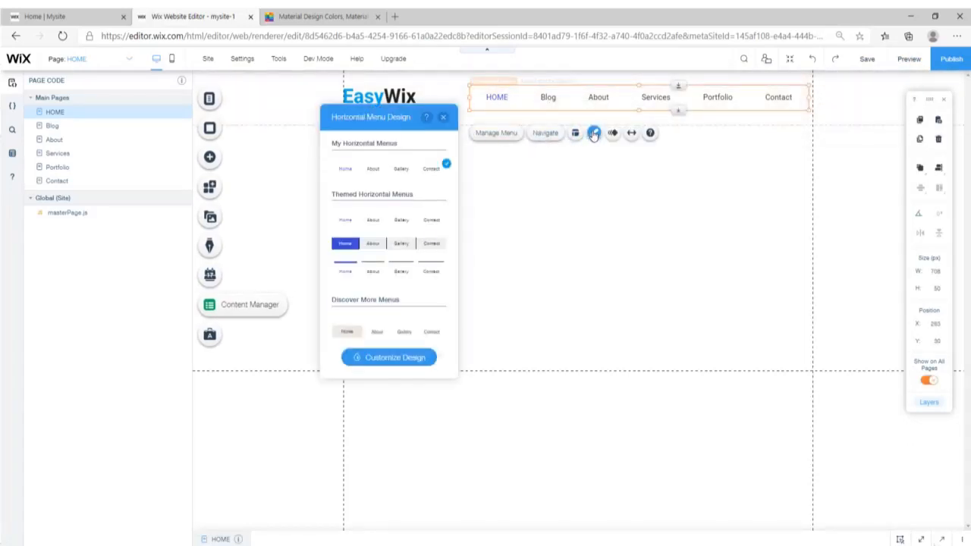
click(371, 357)
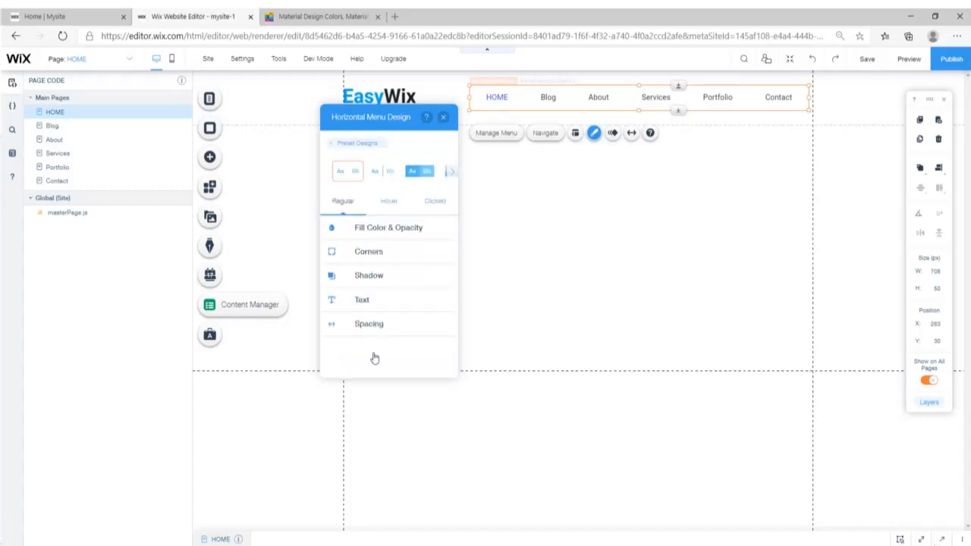
click(435, 202)
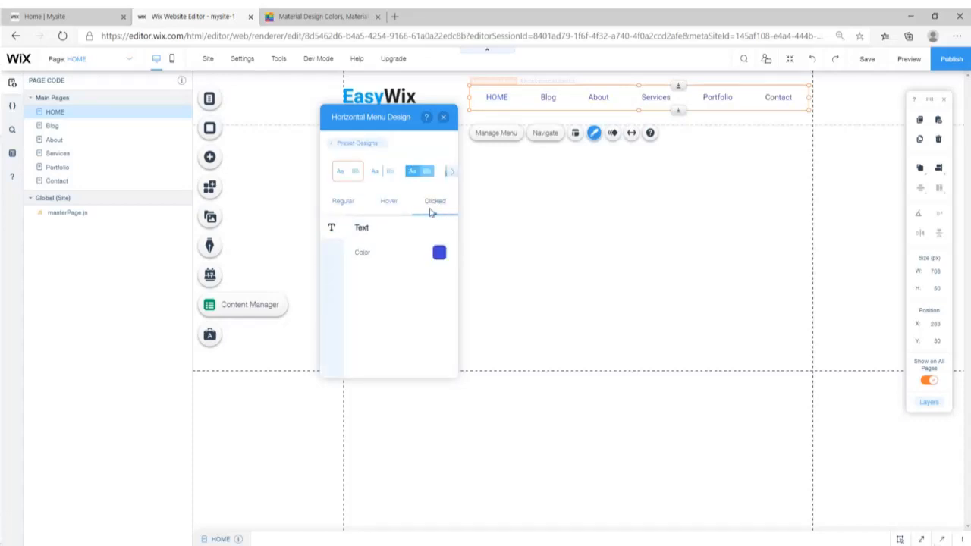
click(440, 253)
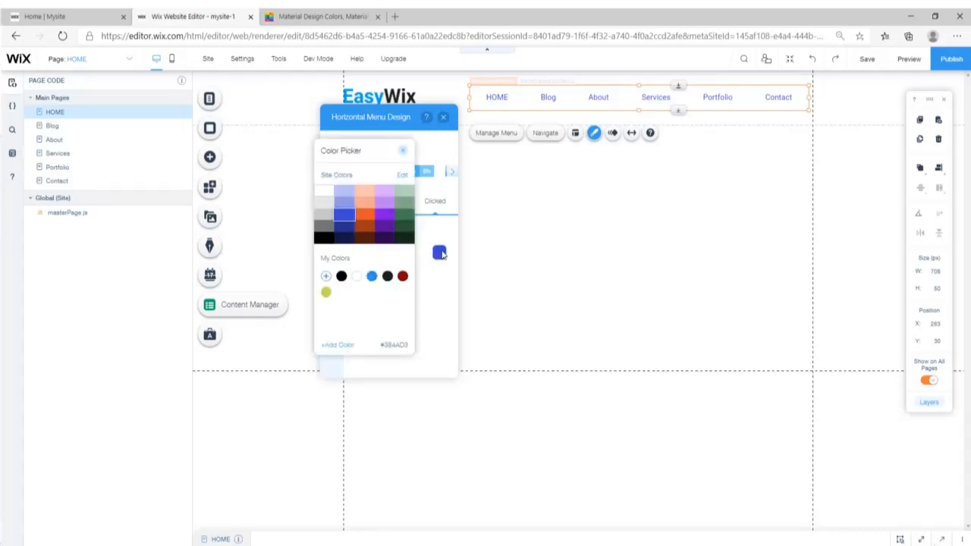
click(372, 276)
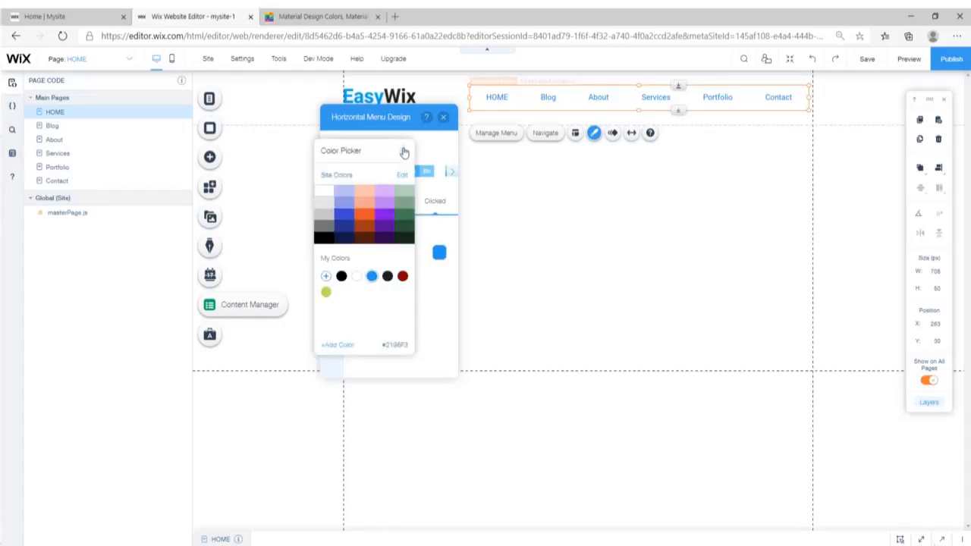
click(405, 152)
click(444, 116)
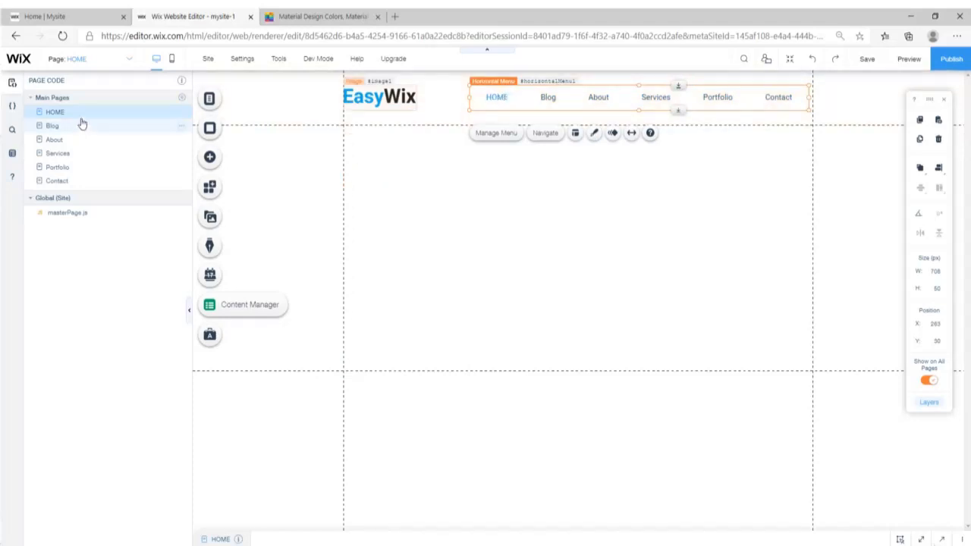
- Rename the HOME page to Home
click(65, 114)
click(182, 112)
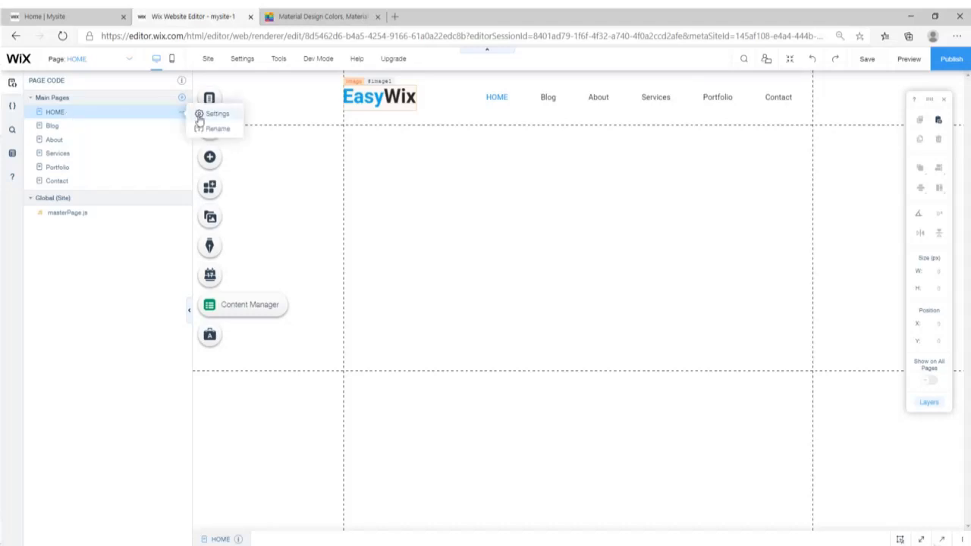
click(210, 128)
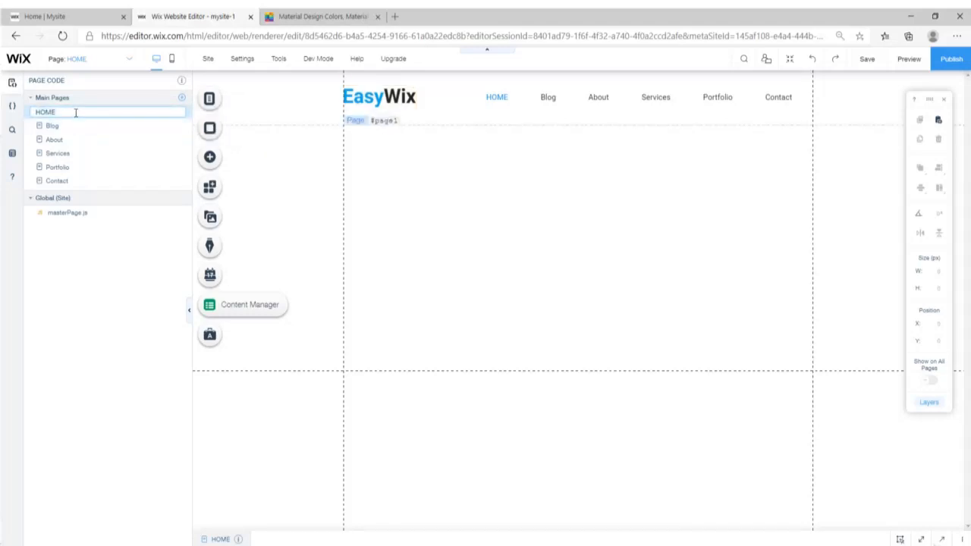
text(Home)
key(Return)
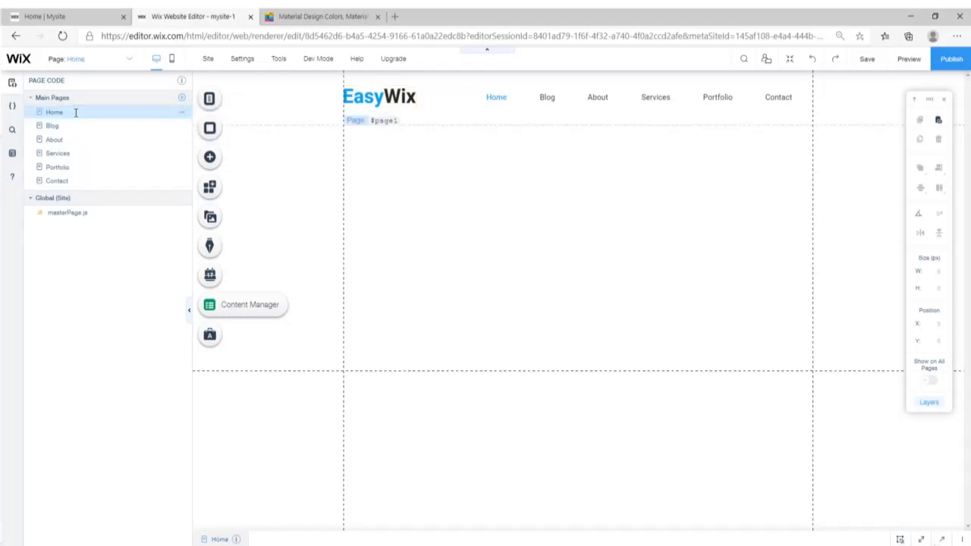
- Preview the site to check the header menu with the renamed Home page, and return to the editor
click(541, 129)
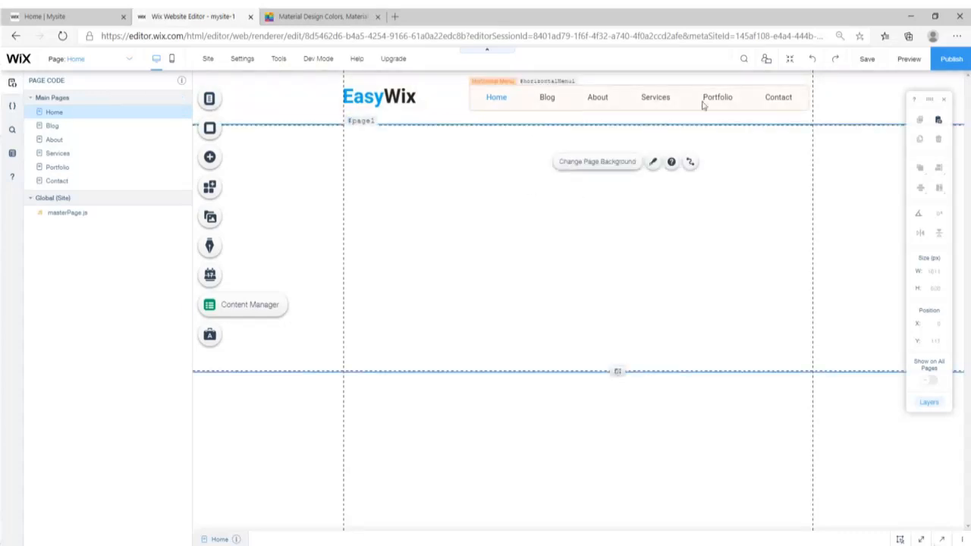
click(909, 59)
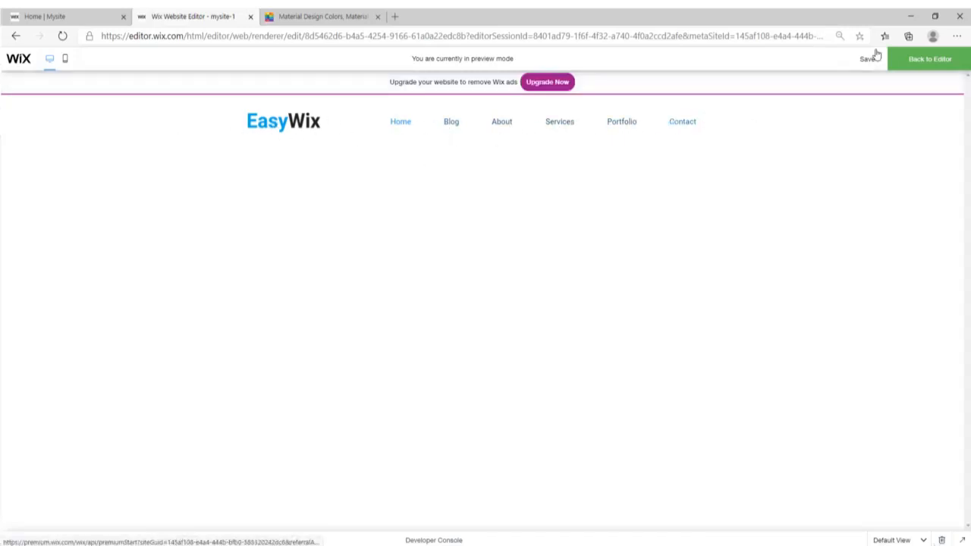
click(919, 60)
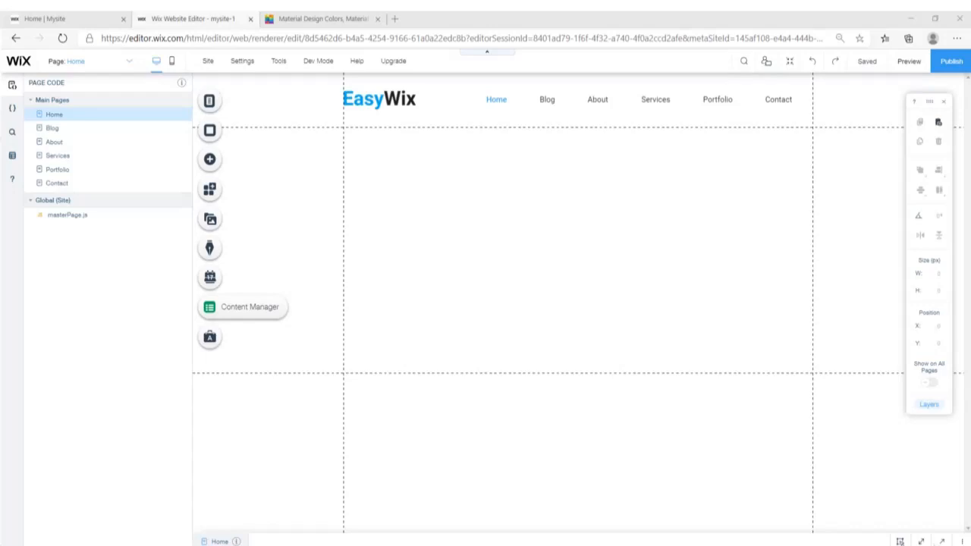
- Add a blank white Classic strip to the Home page directly below the header
click(215, 161)
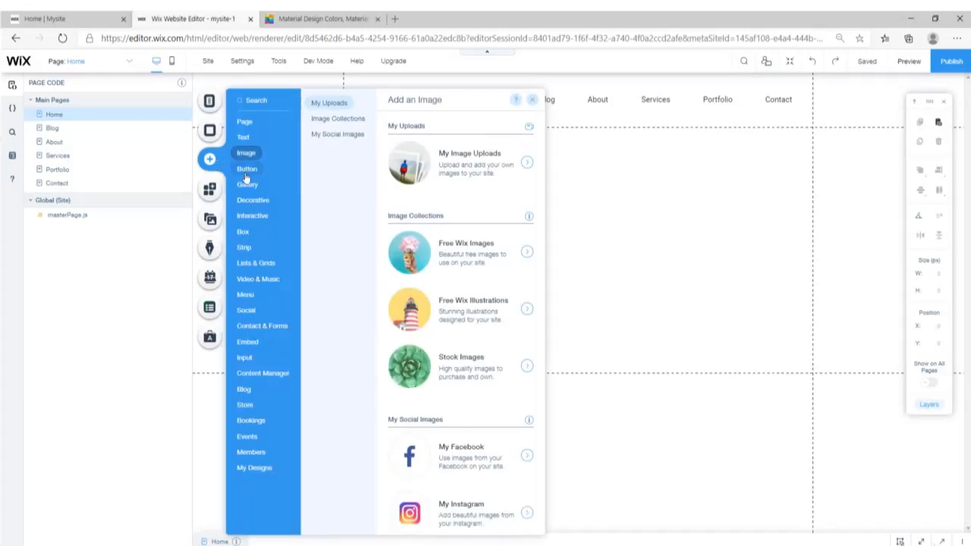
mouse_move(243, 250)
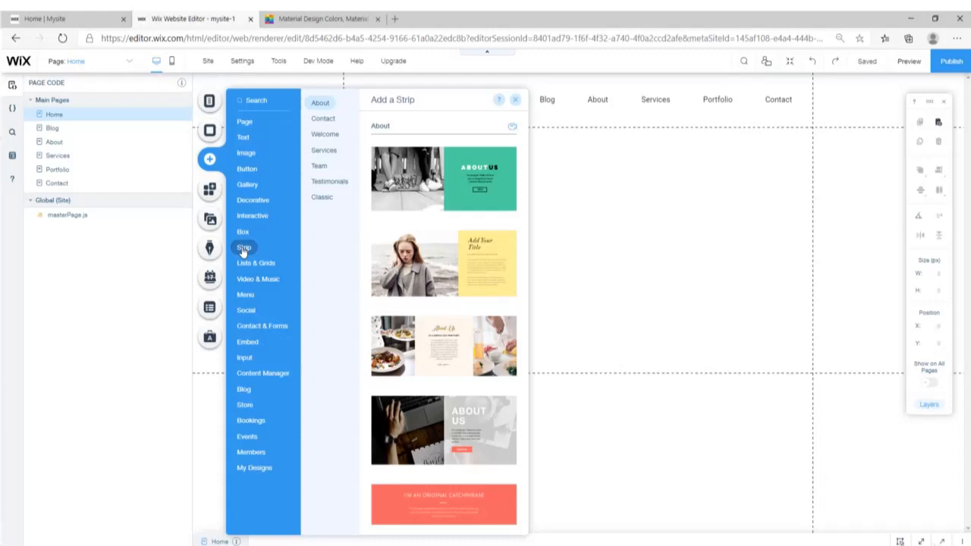
click(330, 203)
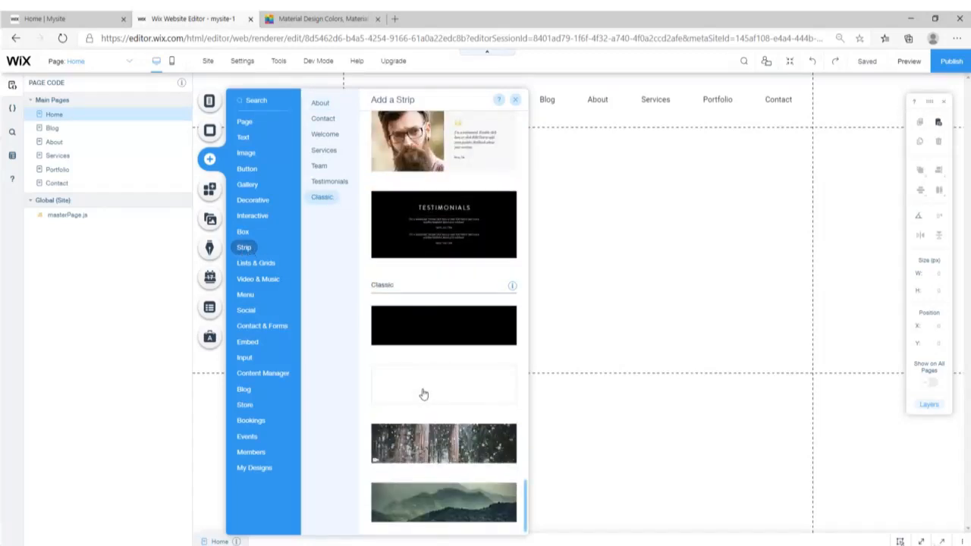
click(440, 392)
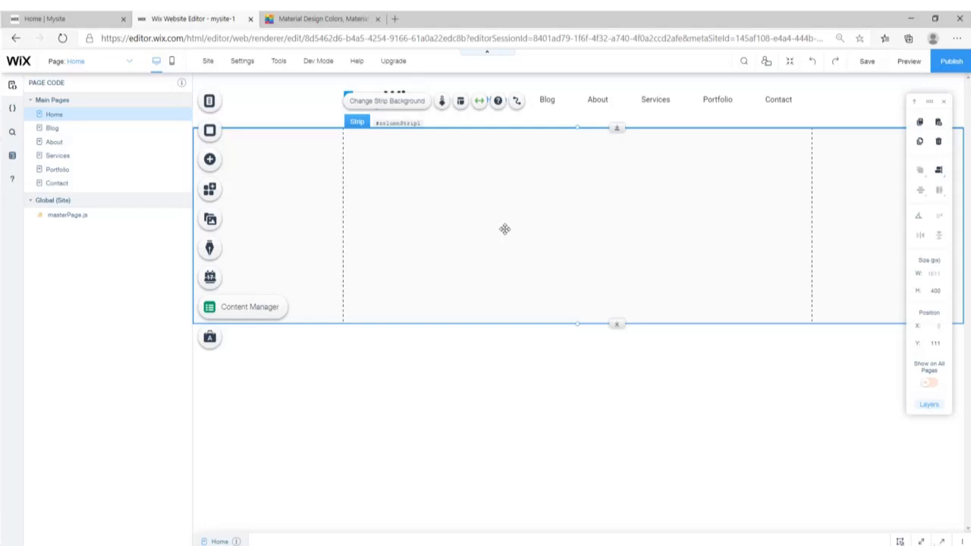
- Open the strip's background image chooser and search Media from Wix for "laptop", comparing the photos with the example site's hero image
click(406, 103)
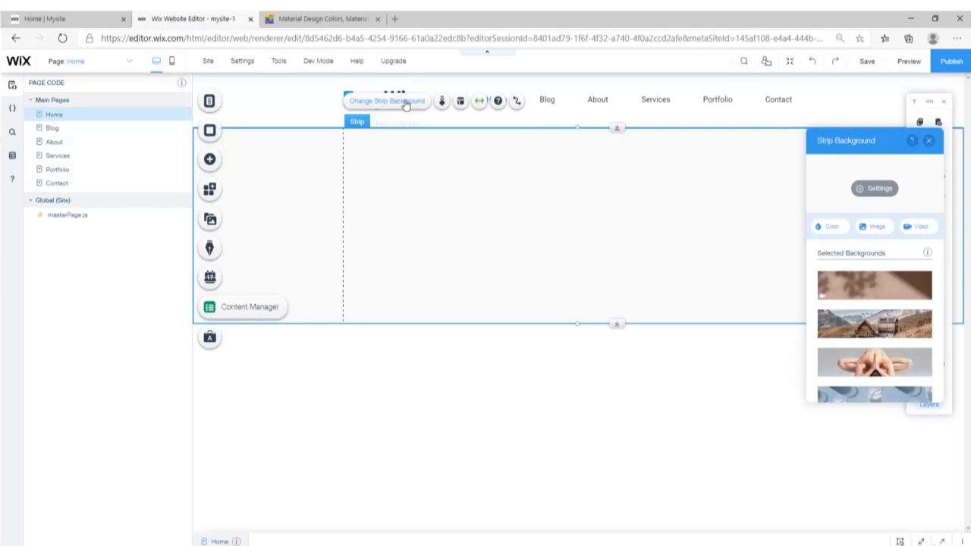
click(879, 234)
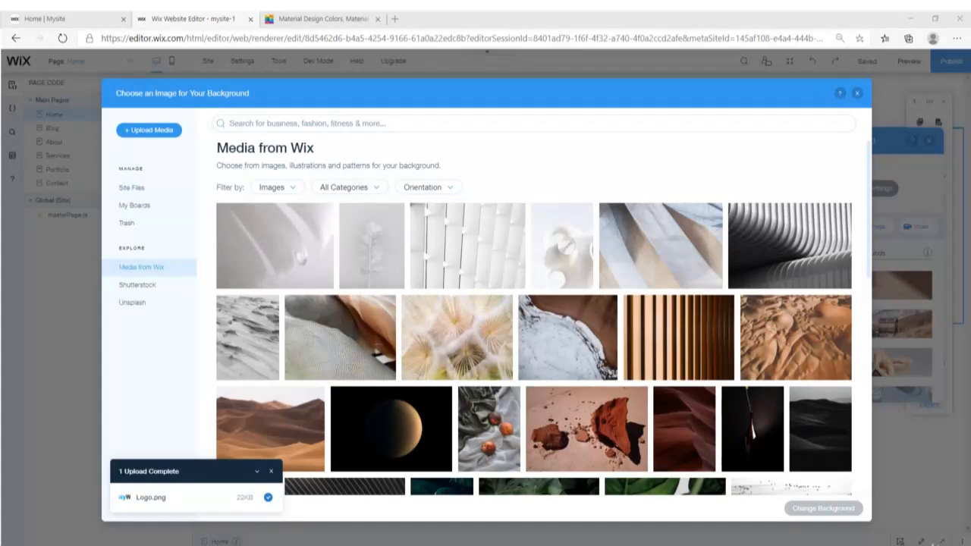
click(257, 126)
text(laptop)
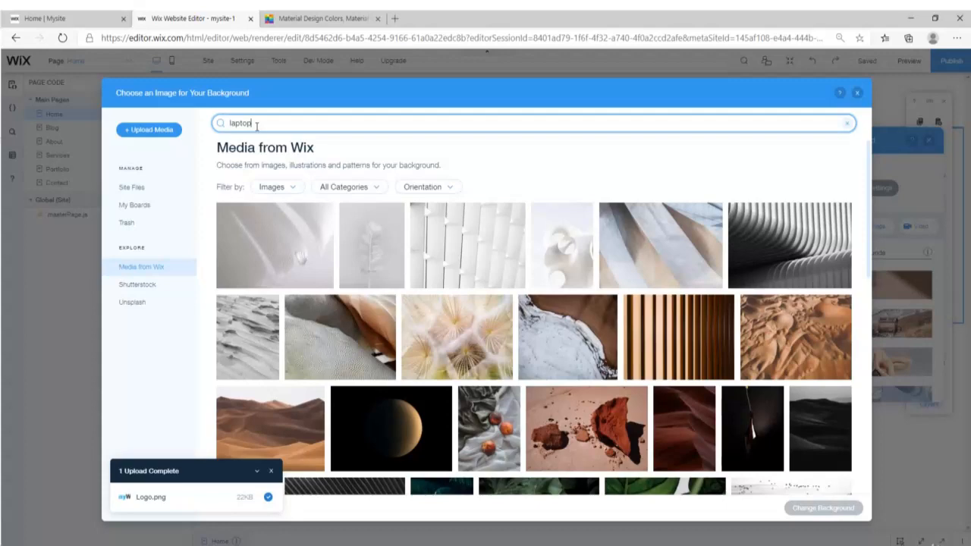
key(Return)
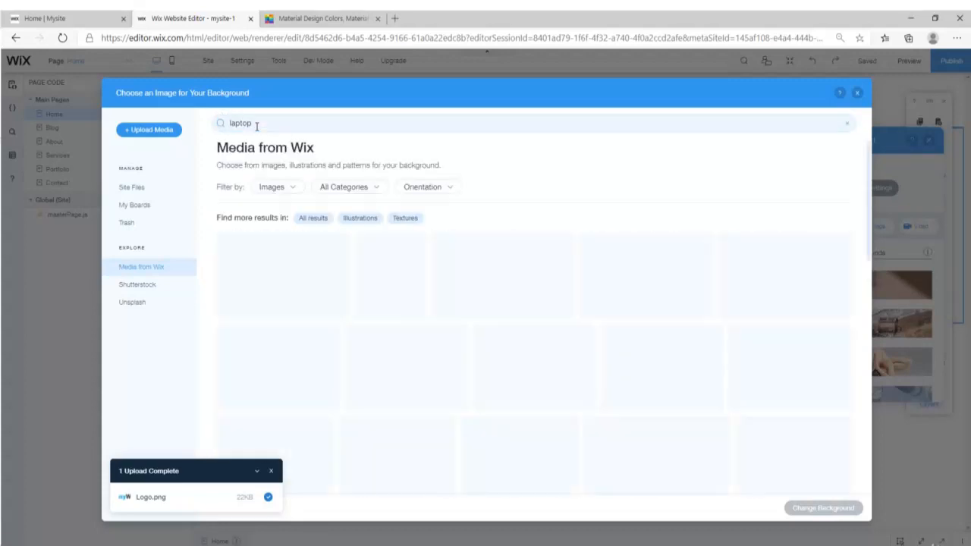
scroll(443, 258, down, 10)
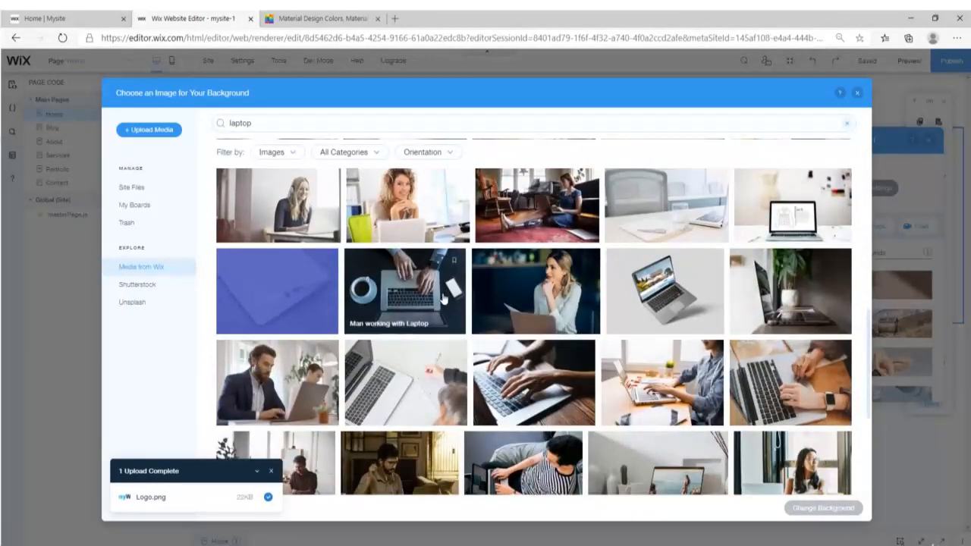
click(52, 17)
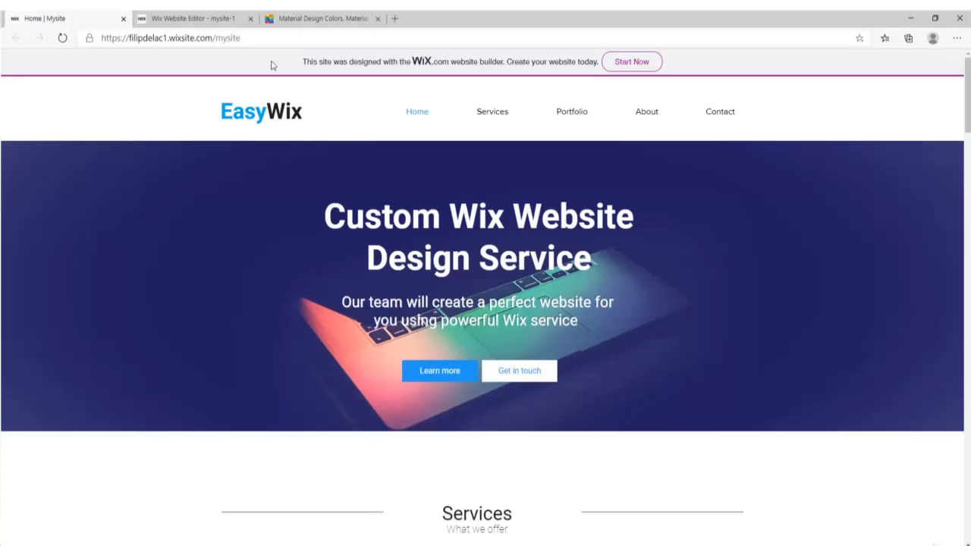
click(191, 18)
scroll(491, 305, down, 4)
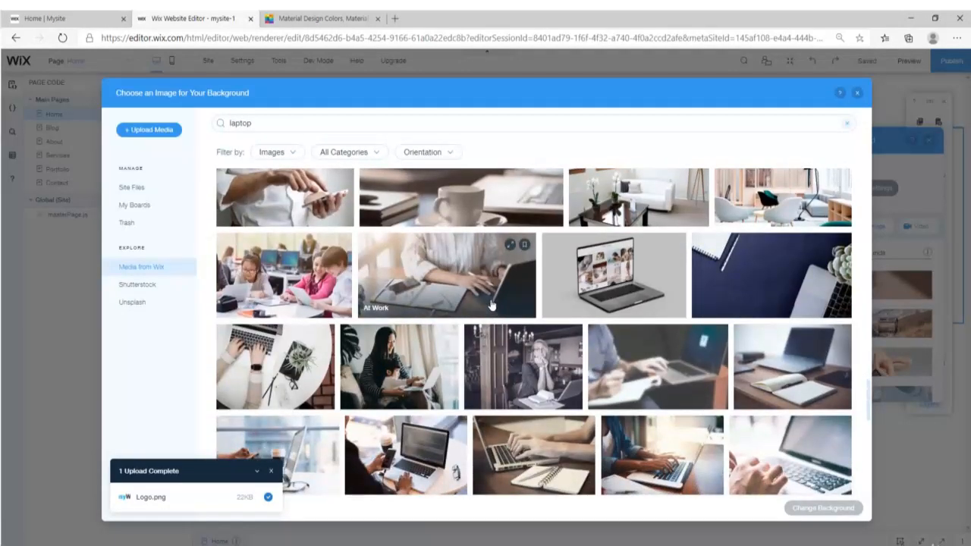
scroll(490, 305, down, 10)
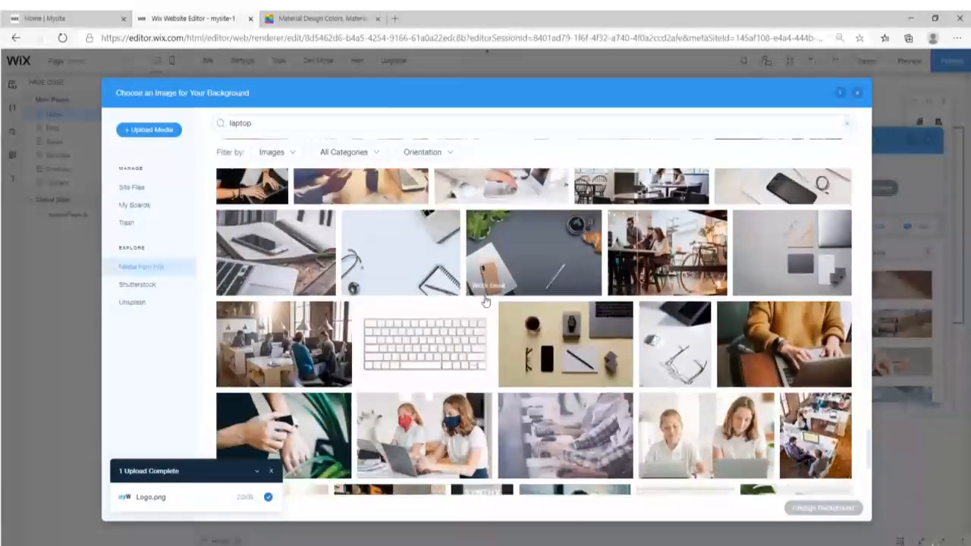
- Search Unsplash for "laptop" and apply the photo of the half-open, colourfully lit laptop on black as the strip background
click(143, 303)
click(299, 126)
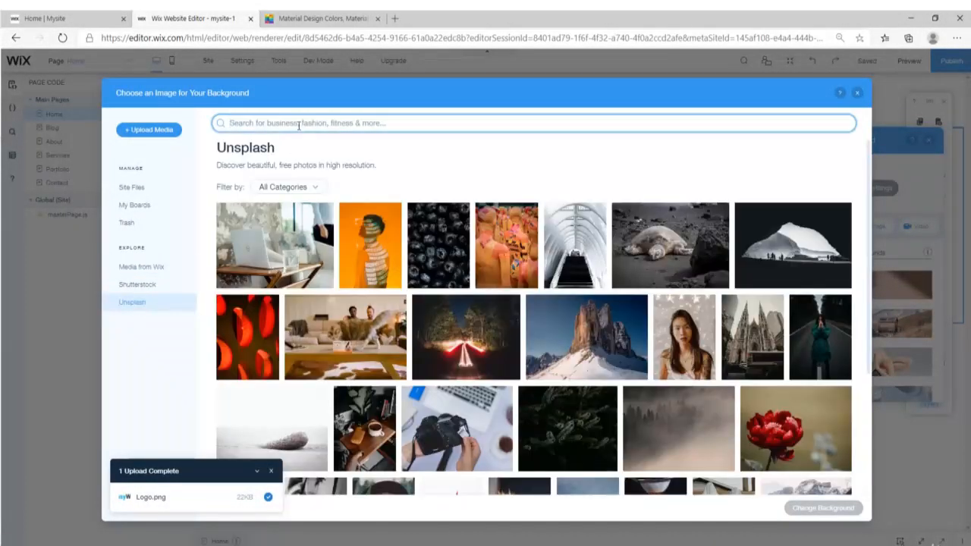
text(laptop)
key(Return)
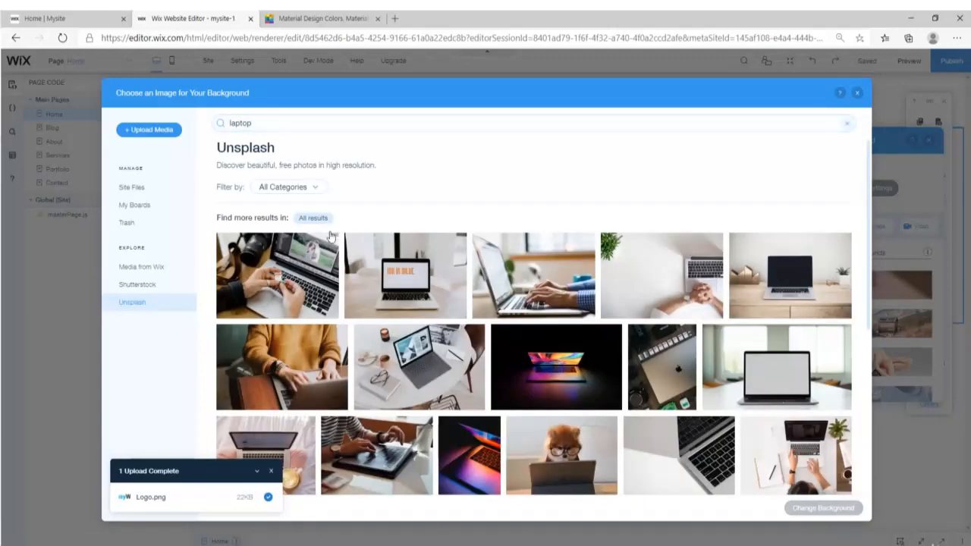
scroll(495, 325, down, 5)
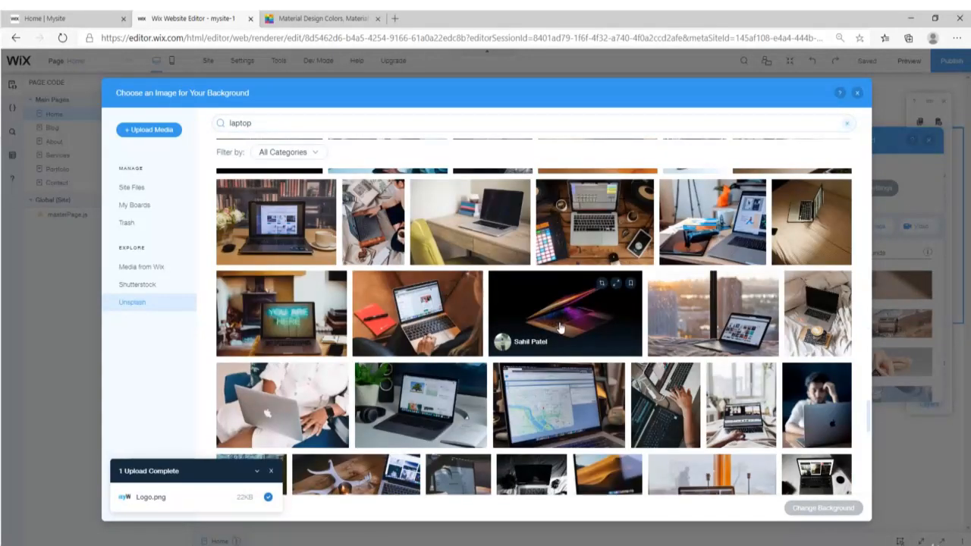
click(565, 319)
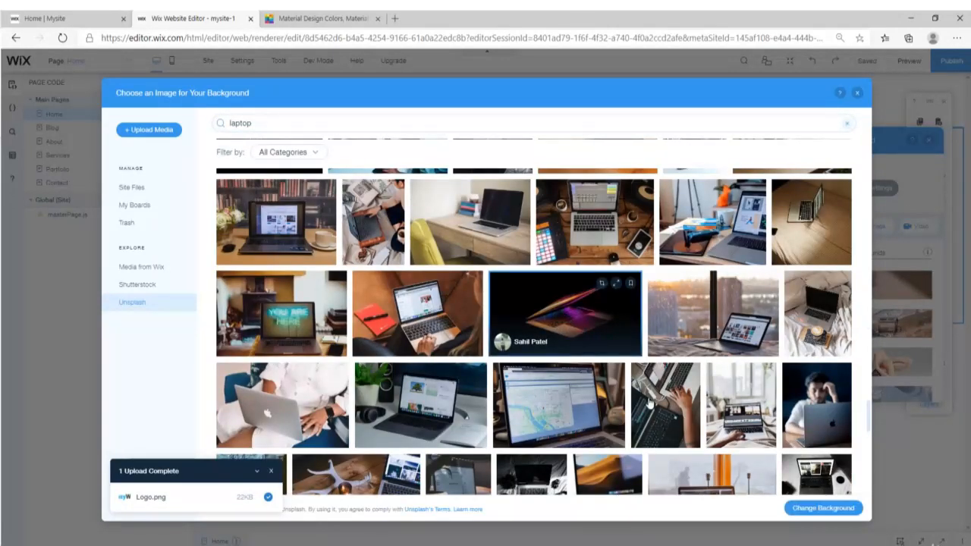
click(812, 511)
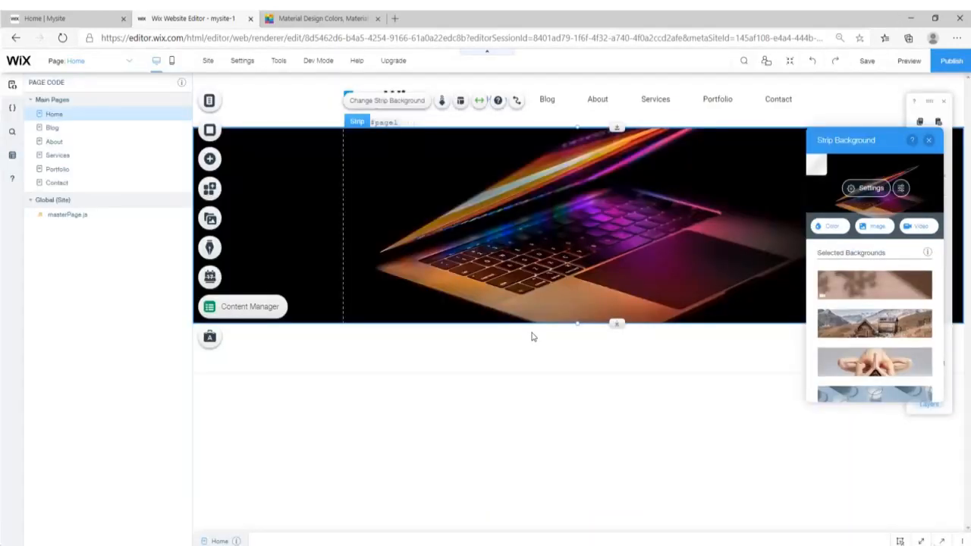
- Set the colour behind the strip image to black #000000 and lower the image opacity to 28%
click(825, 229)
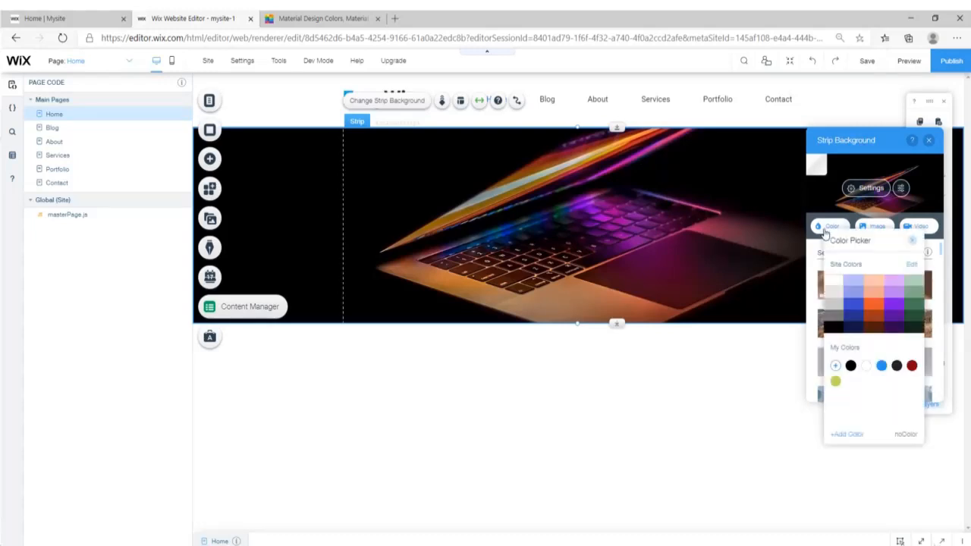
click(869, 194)
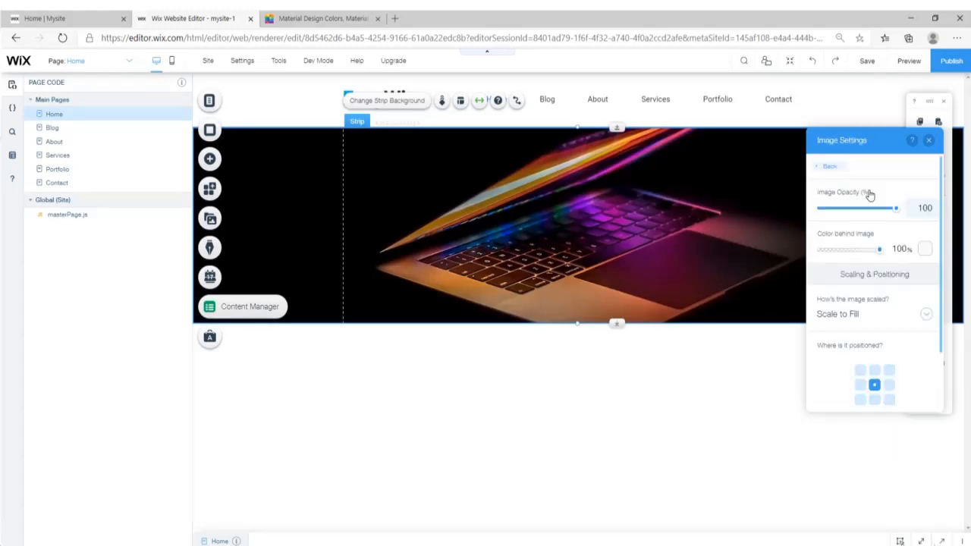
drag(895, 214, 876, 213)
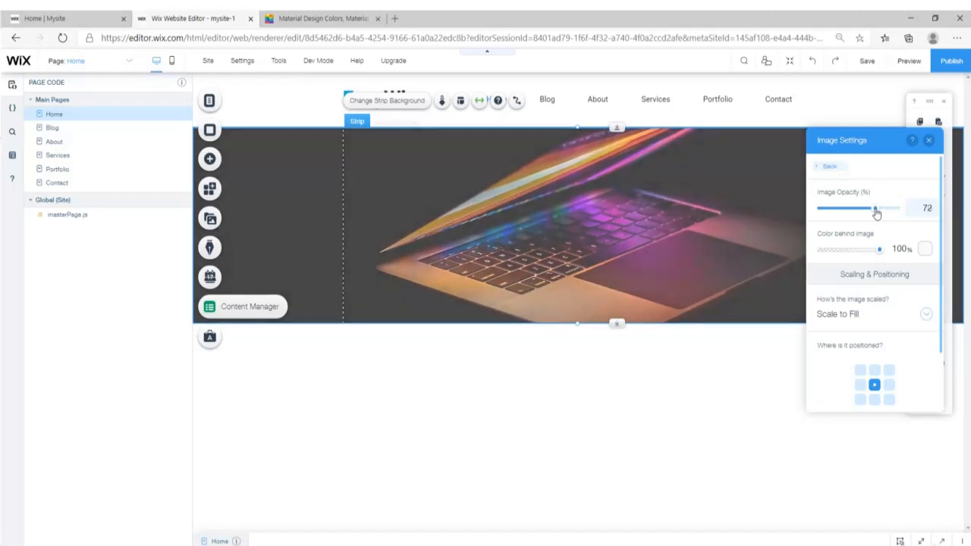
click(924, 249)
click(884, 351)
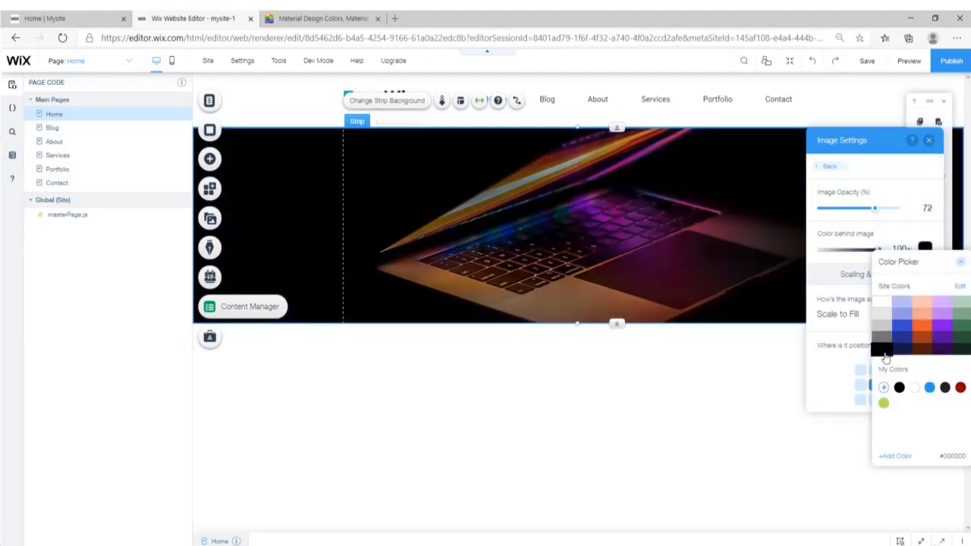
click(896, 234)
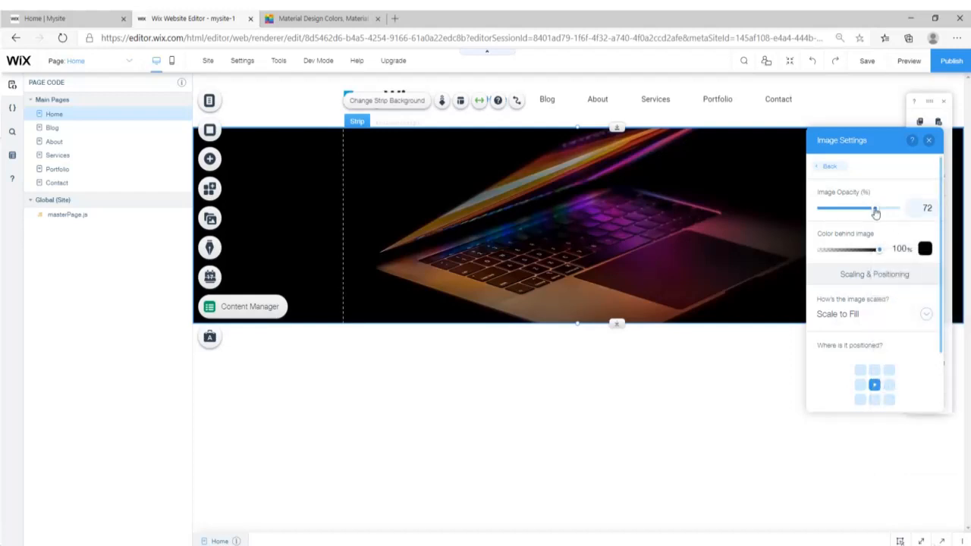
drag(875, 212, 843, 212)
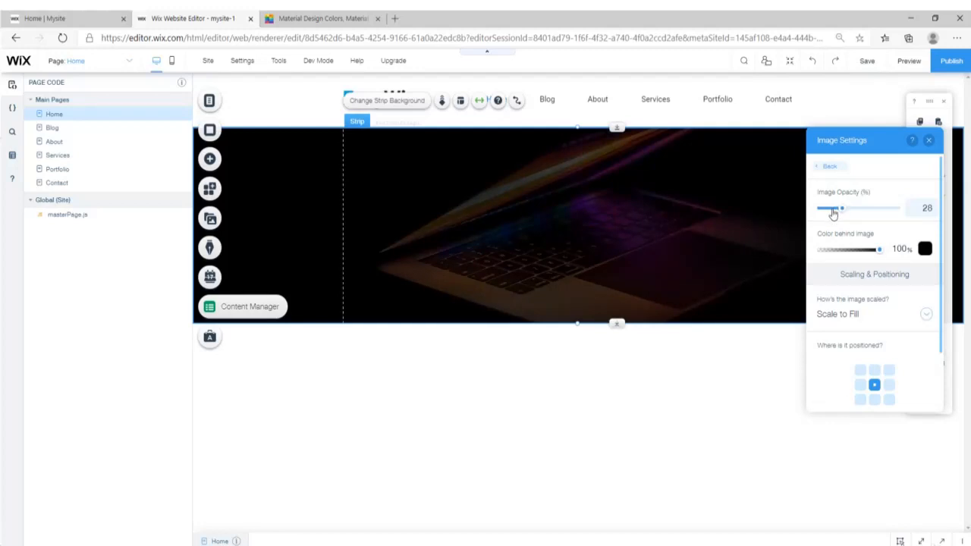
- Check the example site's hero and set the colour behind the strip image to dark blue #25318D with 19% image opacity
click(68, 18)
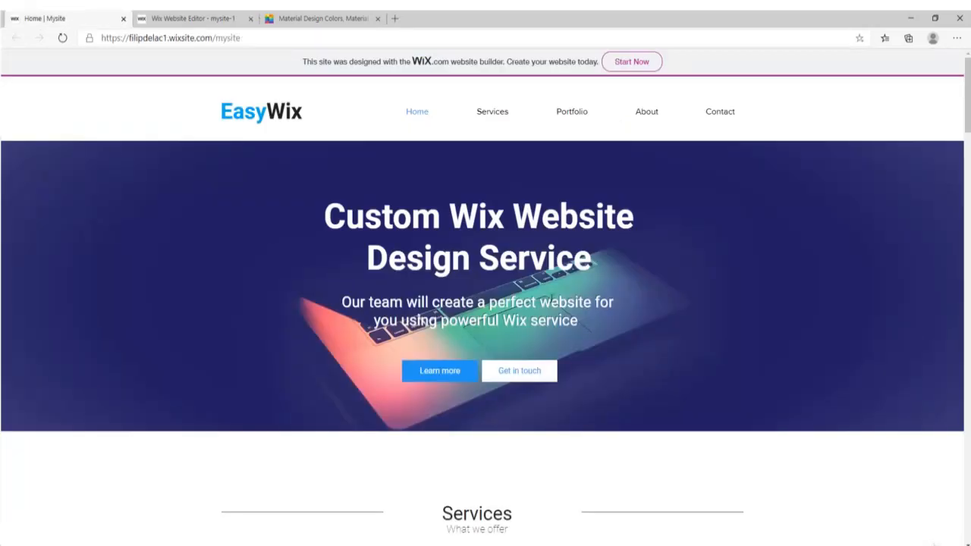
click(190, 19)
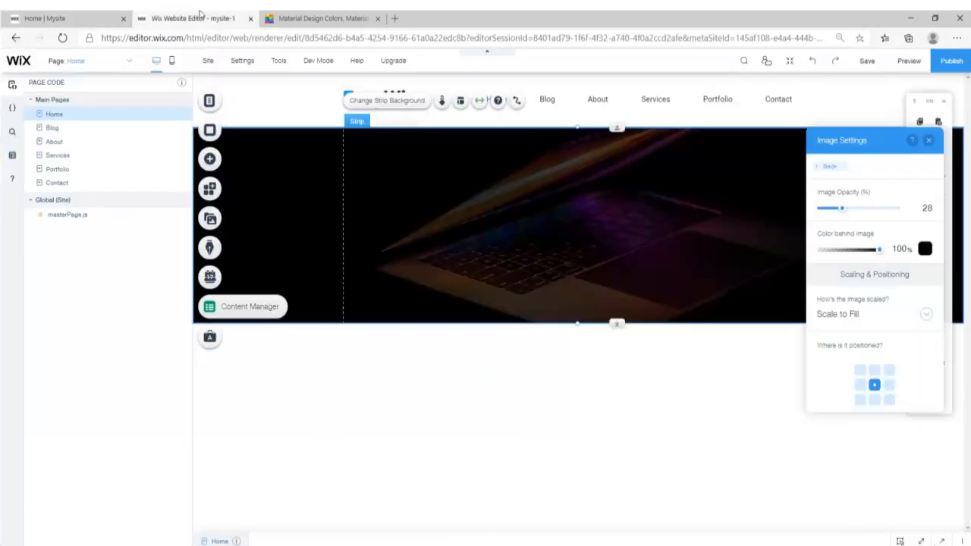
click(924, 249)
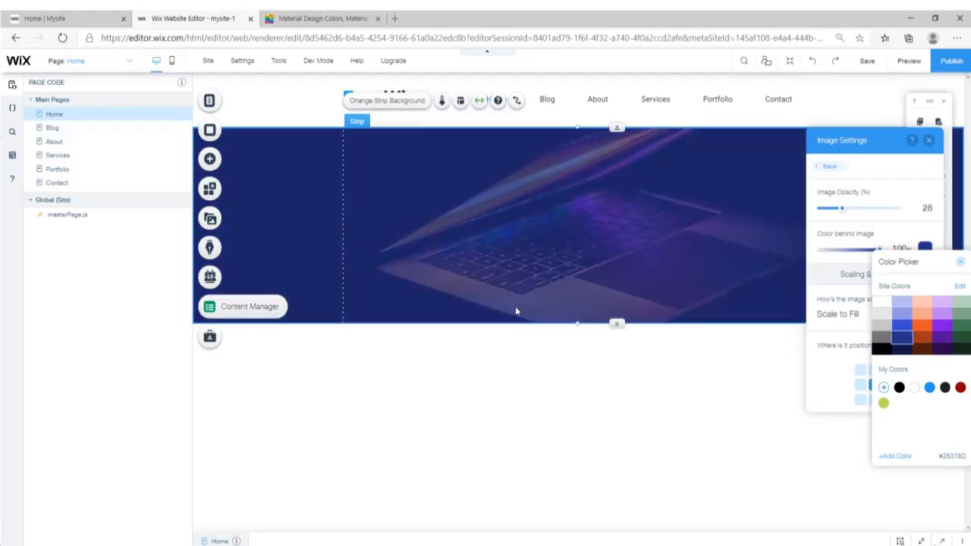
click(848, 214)
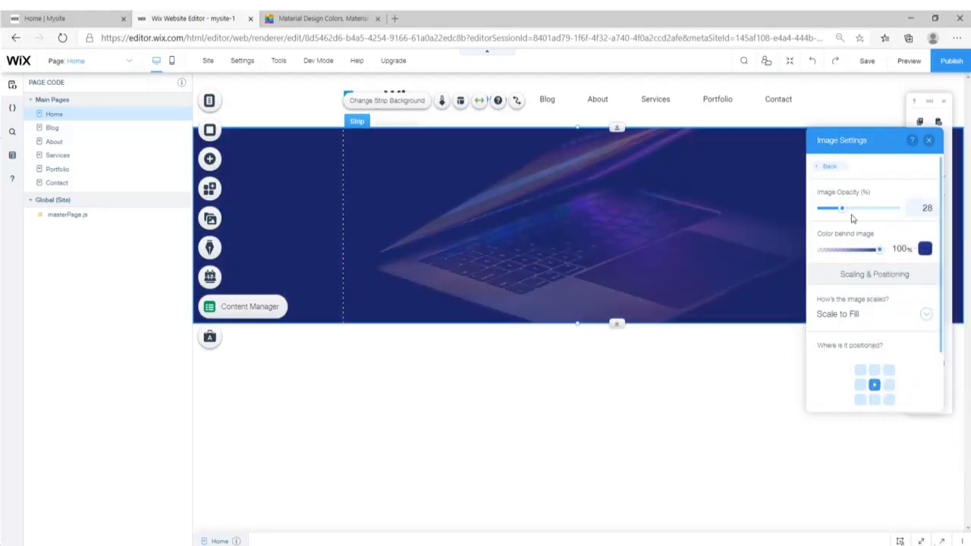
mouse_move(880, 254)
mouse_down()
mouse_move(872, 258)
mouse_move(887, 250)
mouse_up()
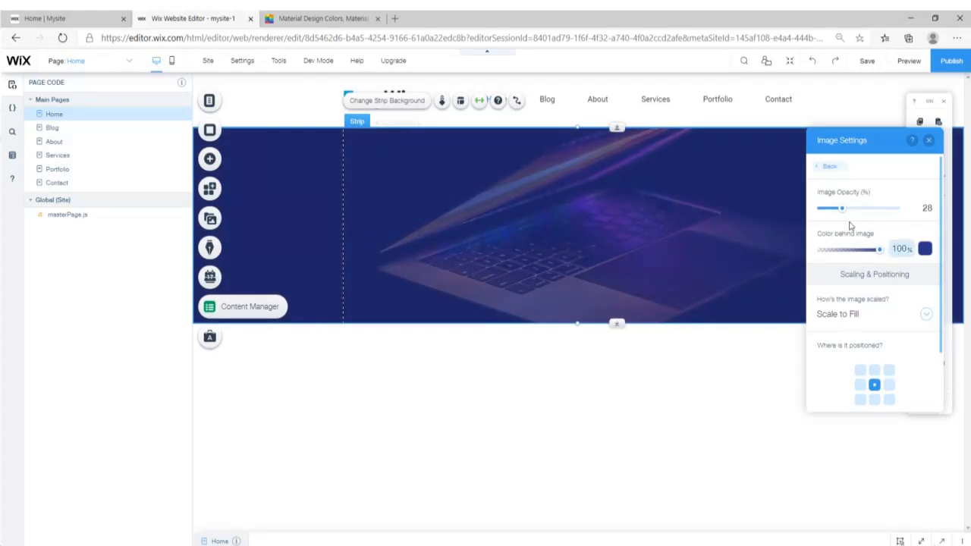
drag(841, 212, 836, 216)
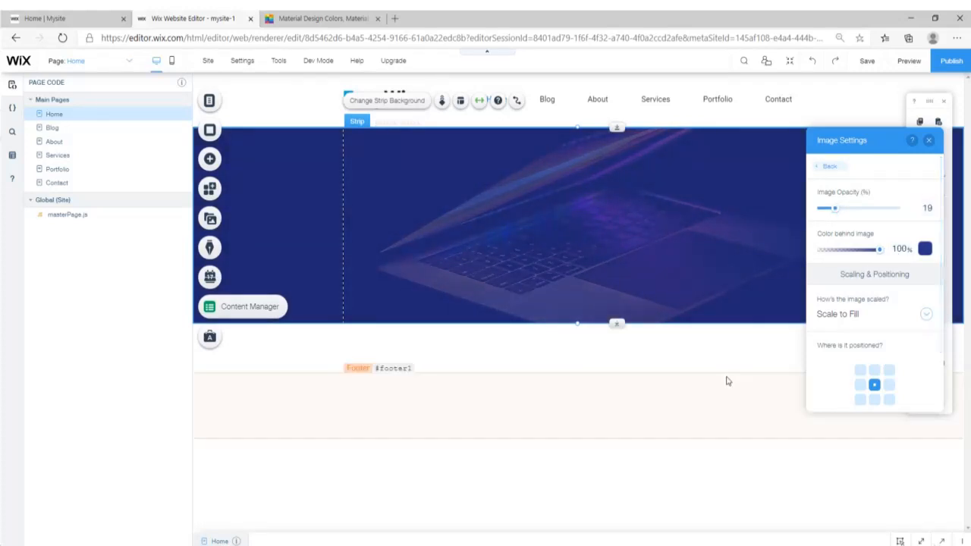
click(726, 382)
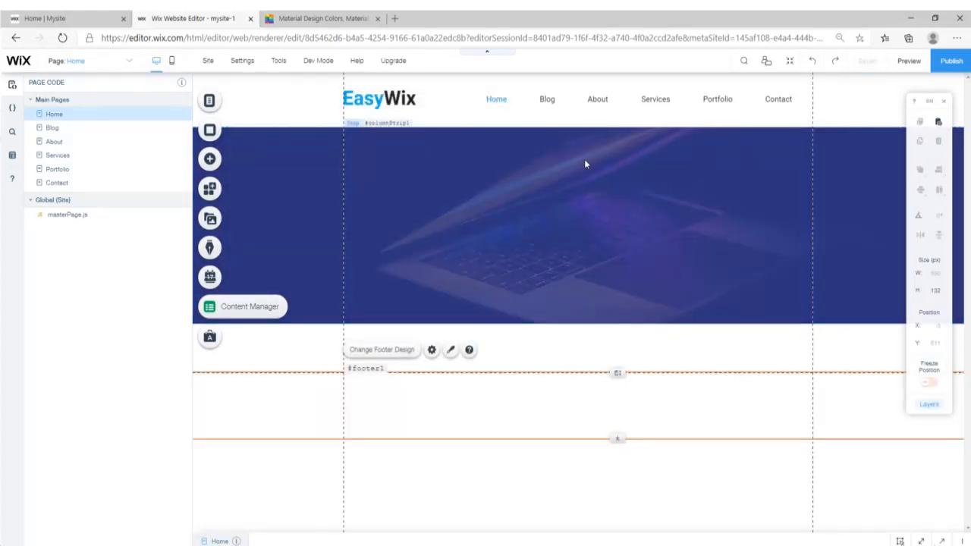
- Stretch the blue laptop strip downward so that it is roughly one and a half times as tall
click(619, 216)
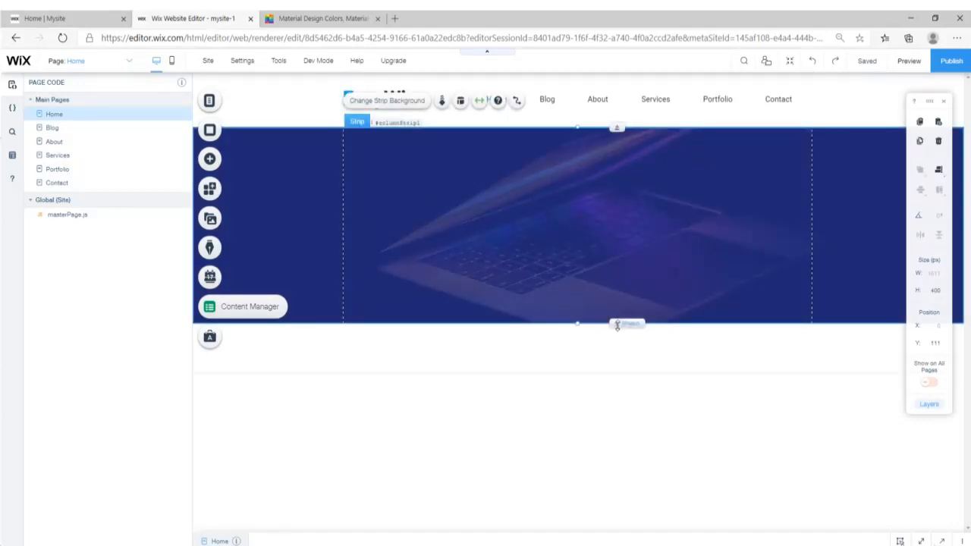
drag(617, 325, 622, 434)
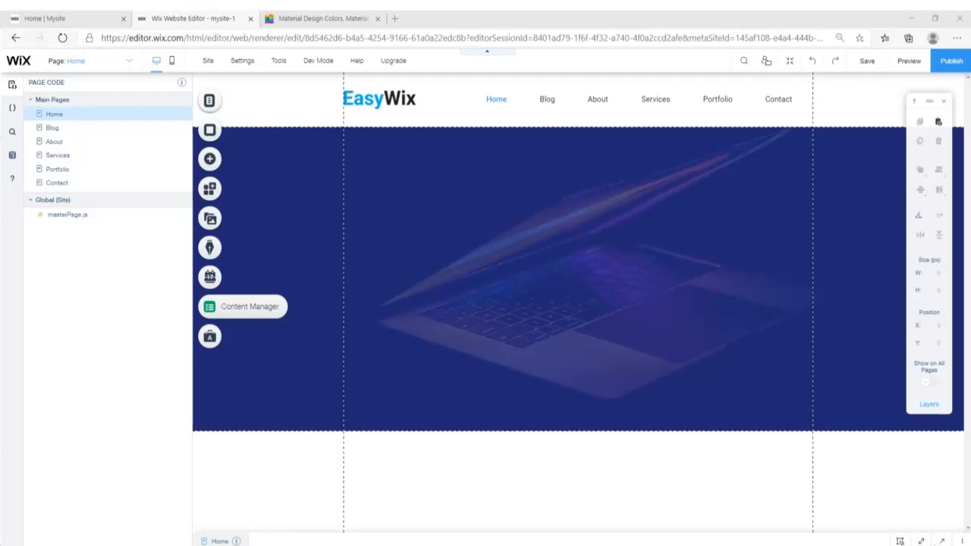
- Add a Big Title text element to the upper part of the blue laptop strip
click(210, 159)
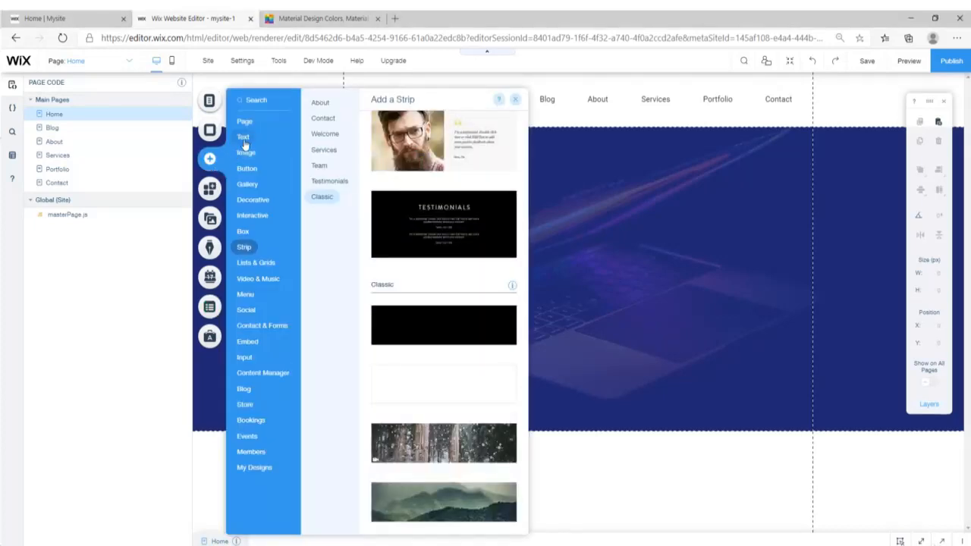
click(244, 138)
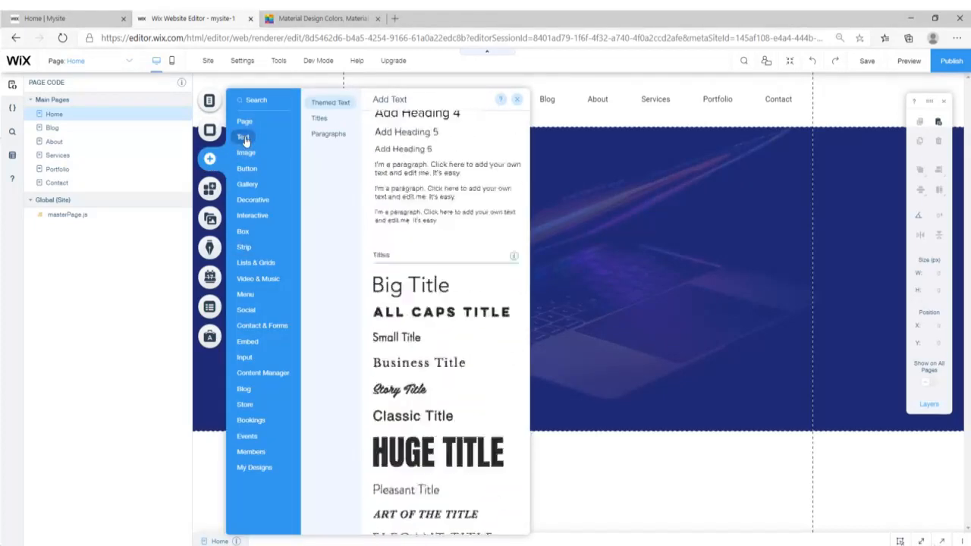
click(318, 119)
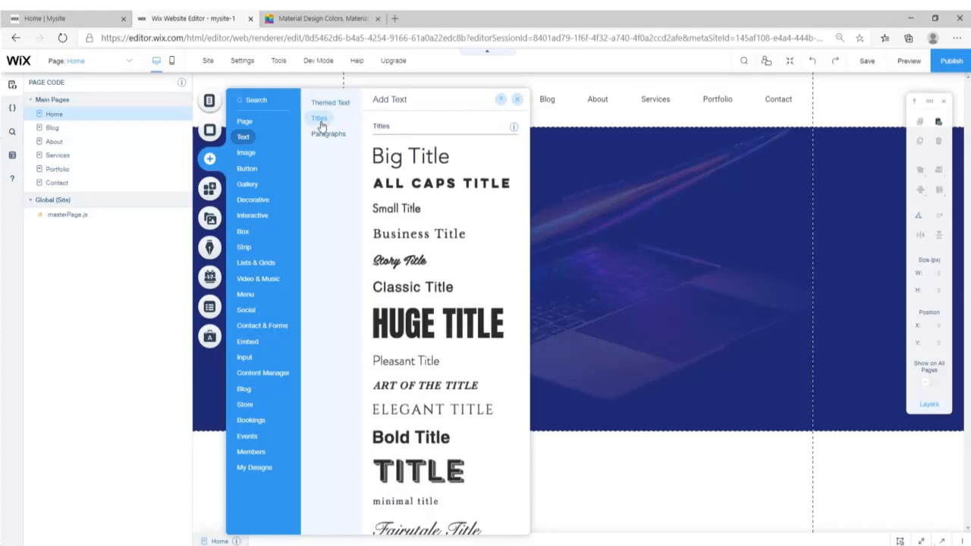
drag(430, 164, 499, 190)
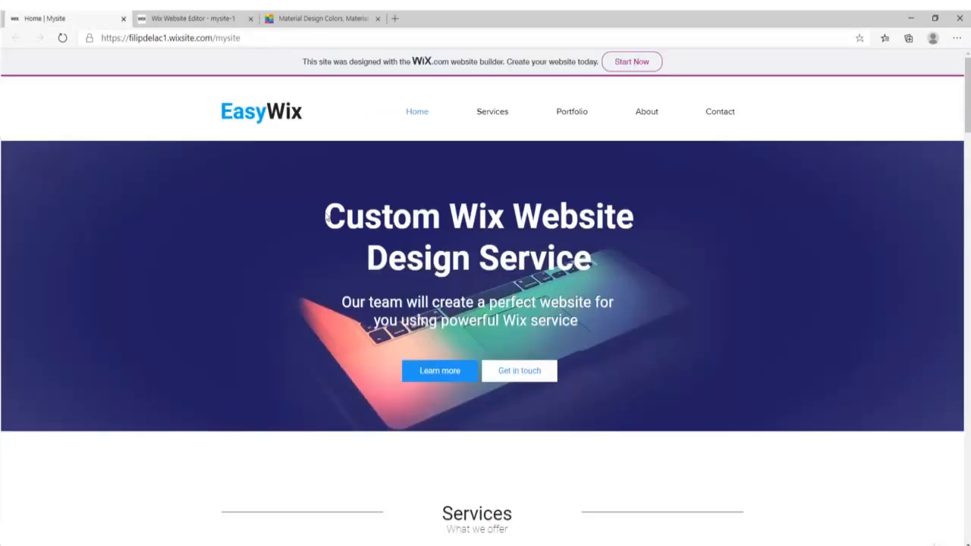
- Copy the heading "Custom Wix Website Design Service" from the example site's hero and paste it over the new title's text
drag(326, 216, 632, 259)
key(ctrl+c)
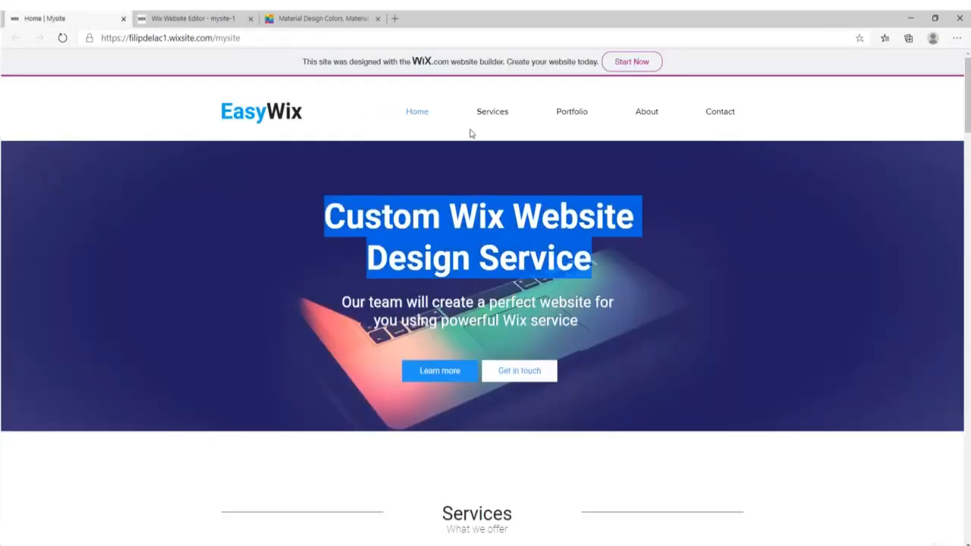
click(173, 15)
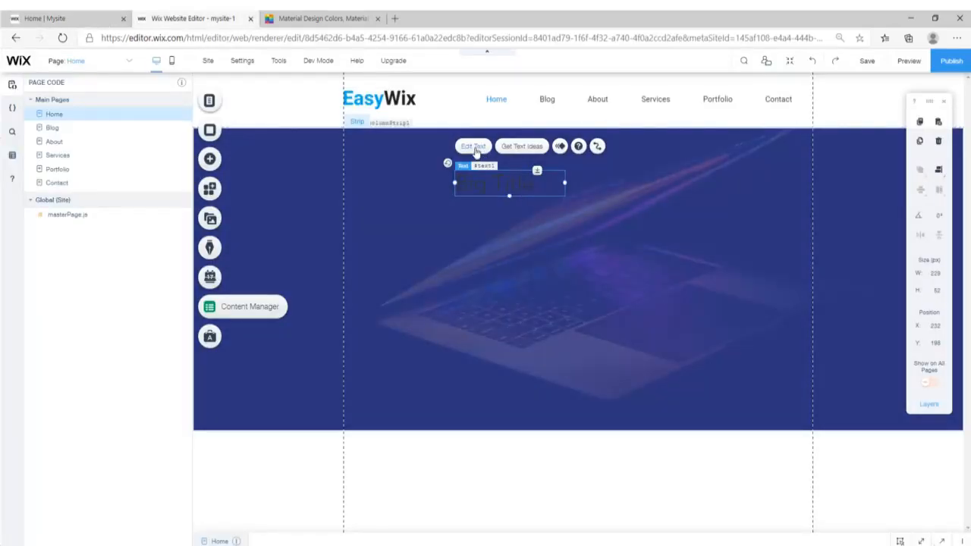
click(475, 149)
key(ctrl+v)
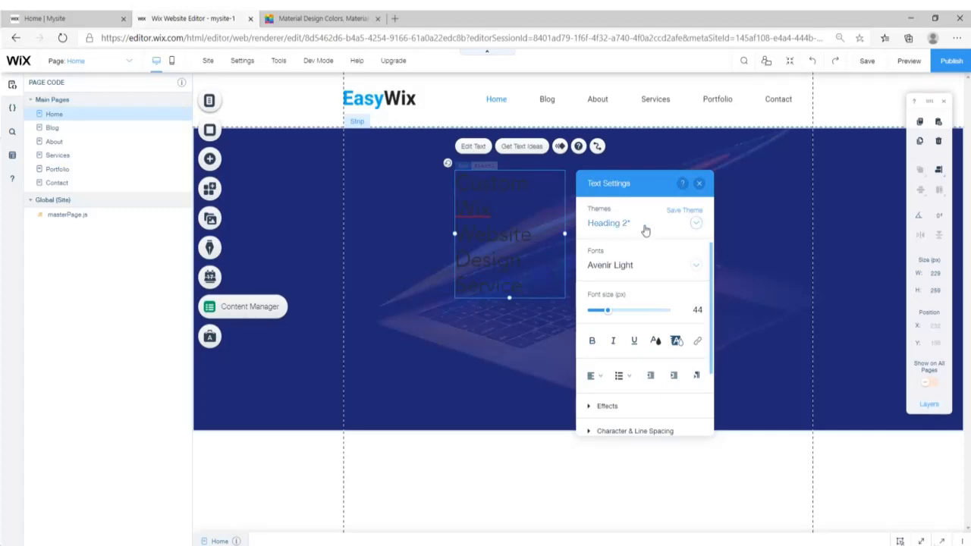
- Format the strip heading with the Heading 1 theme, the Roboto Bold font and white text colour
key(Escape)
click(472, 148)
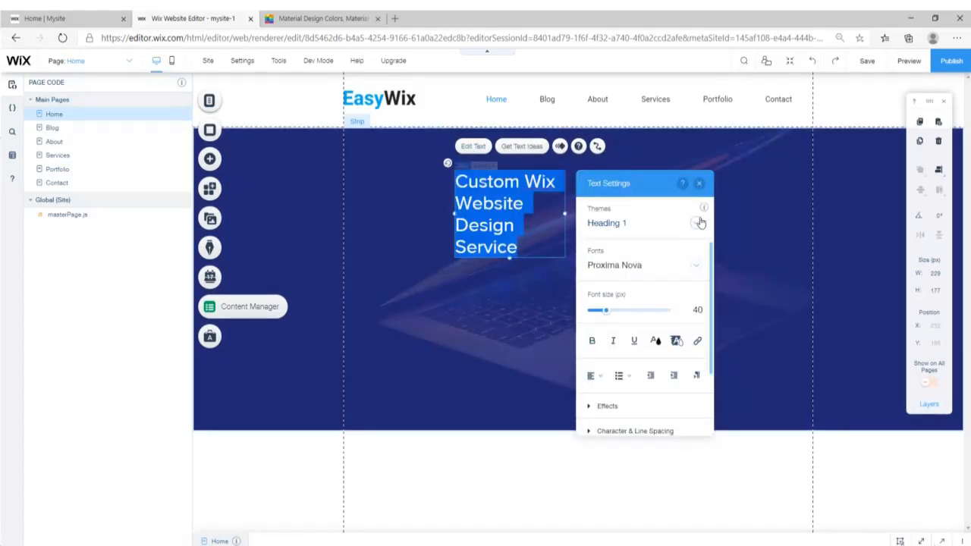
click(696, 265)
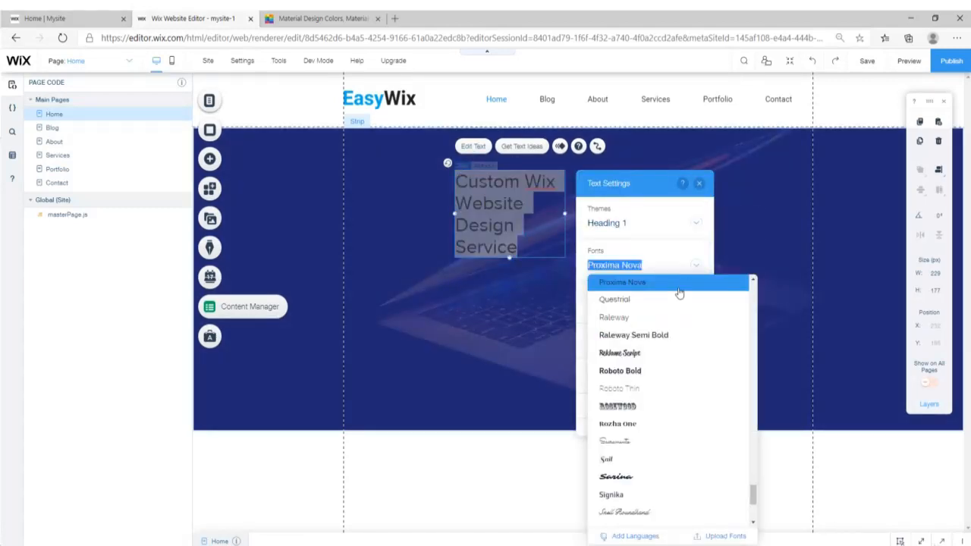
text(Roboto Bold)
click(673, 289)
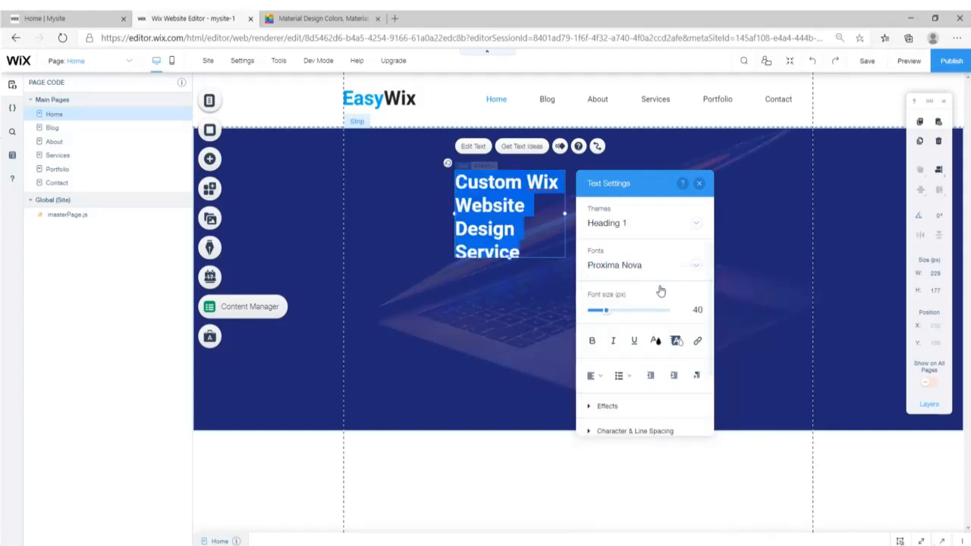
scroll(659, 288, down, 1)
click(655, 286)
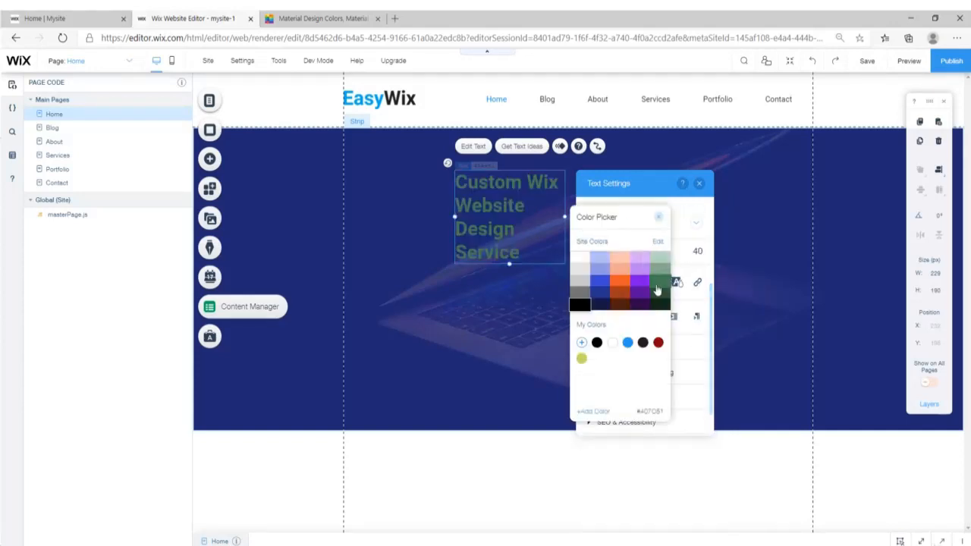
click(657, 217)
click(700, 185)
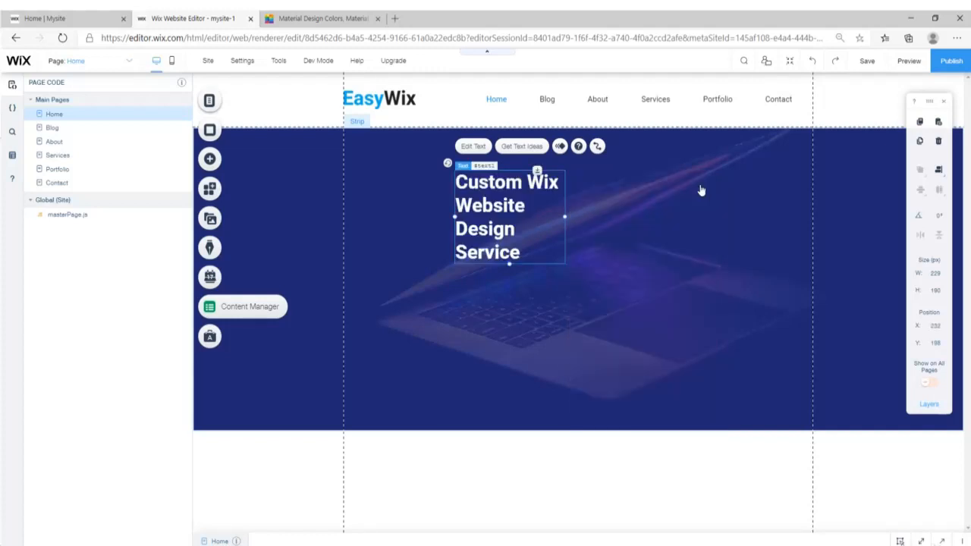
- Widen the heading to about 654 px so it fits on one line and move it down in the strip, comparing with the example site
drag(564, 217, 767, 214)
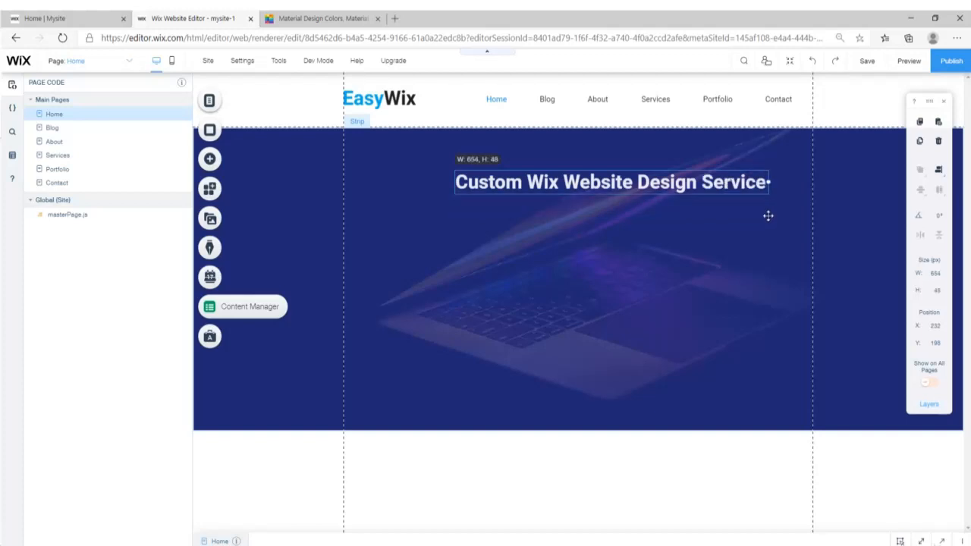
click(47, 13)
click(470, 225)
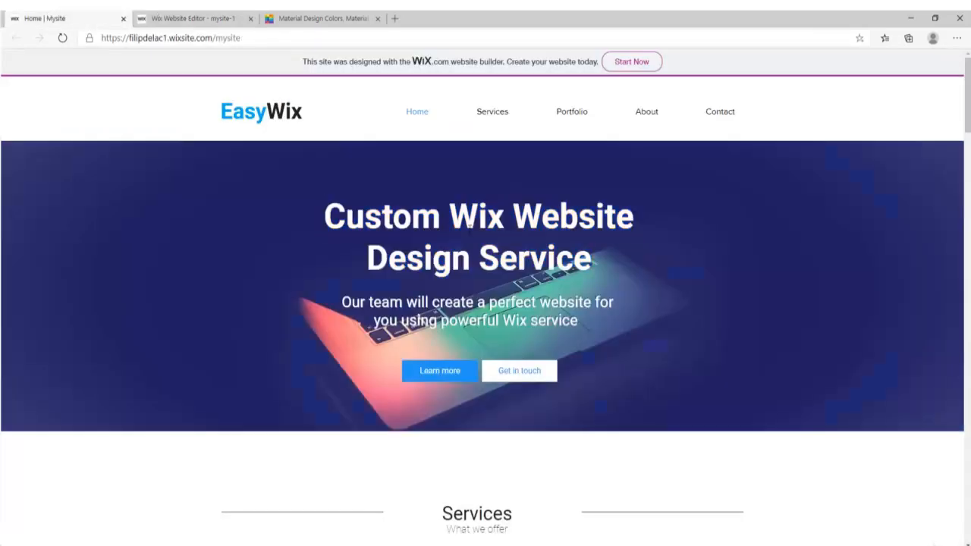
click(155, 14)
drag(620, 185, 600, 236)
click(76, 15)
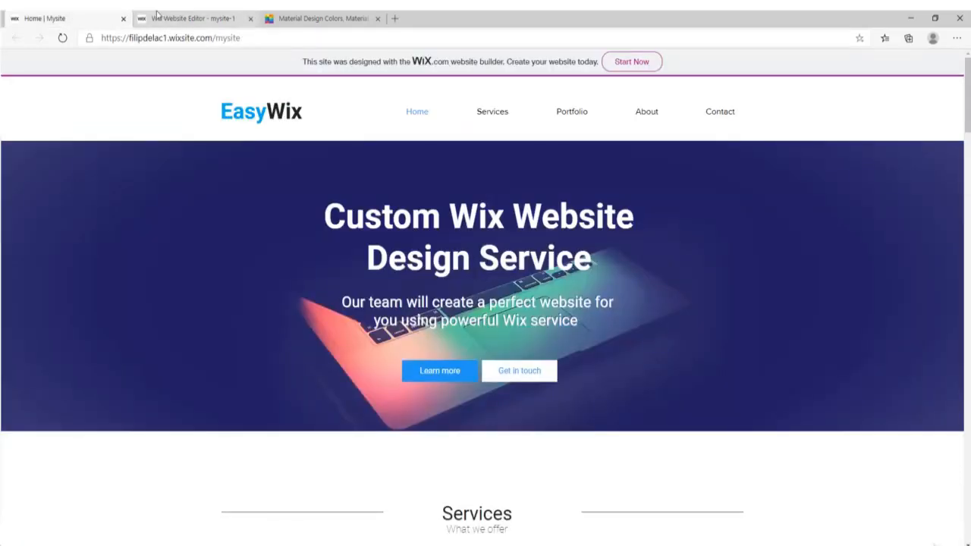
click(157, 13)
- Centre-align the heading text and break it into two lines before "Design Service"
double_click(583, 235)
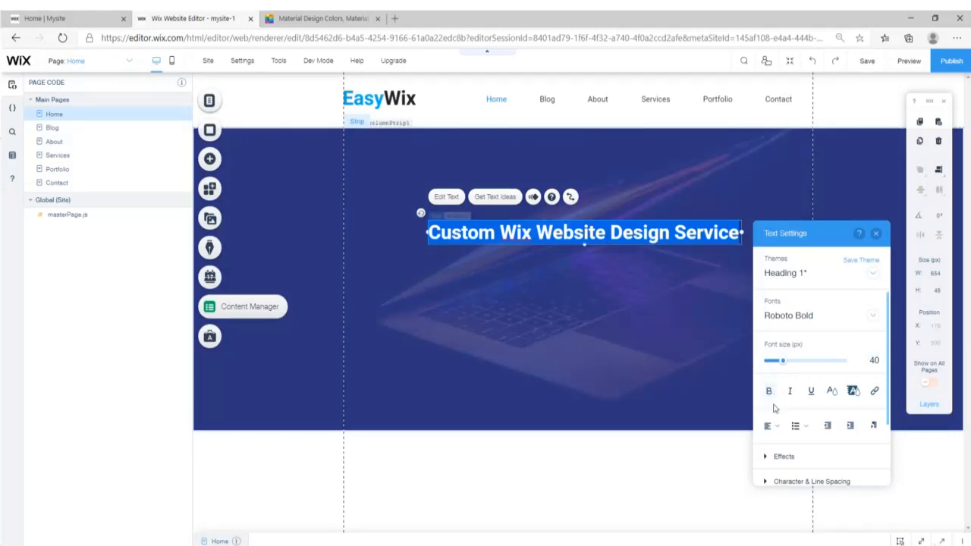
click(777, 429)
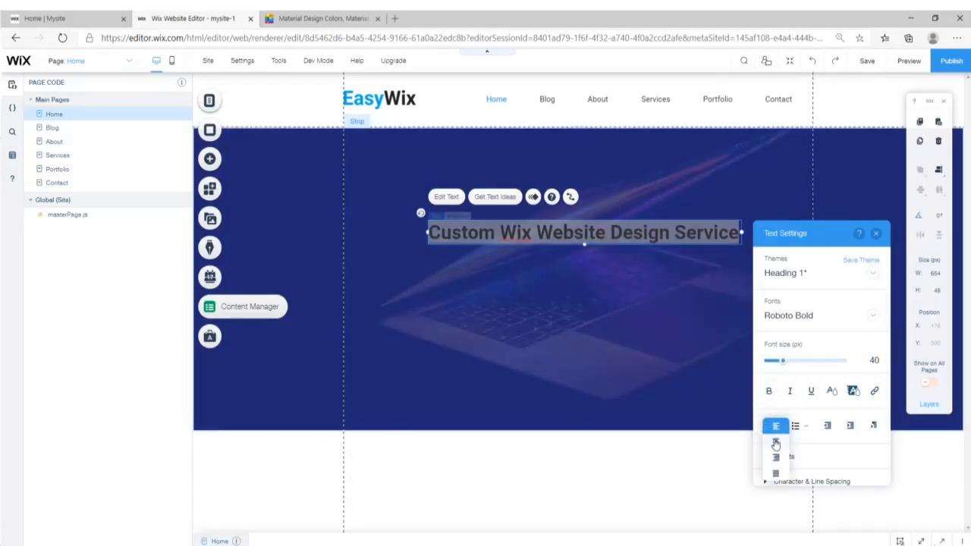
click(777, 446)
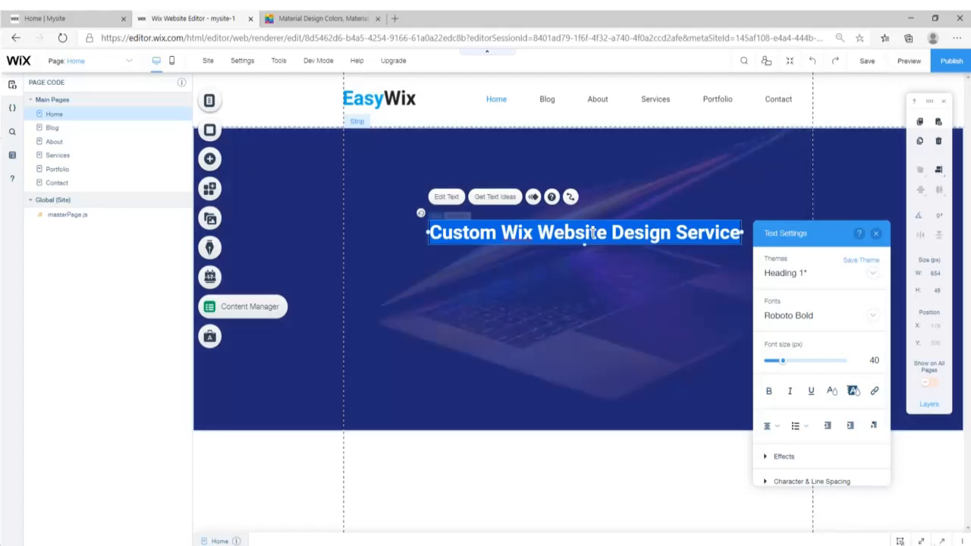
click(588, 232)
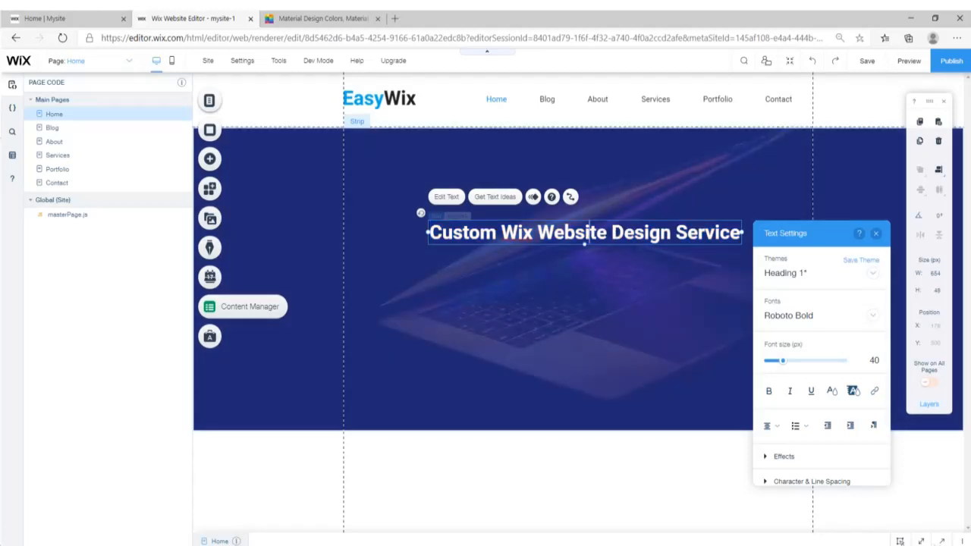
key(Return)
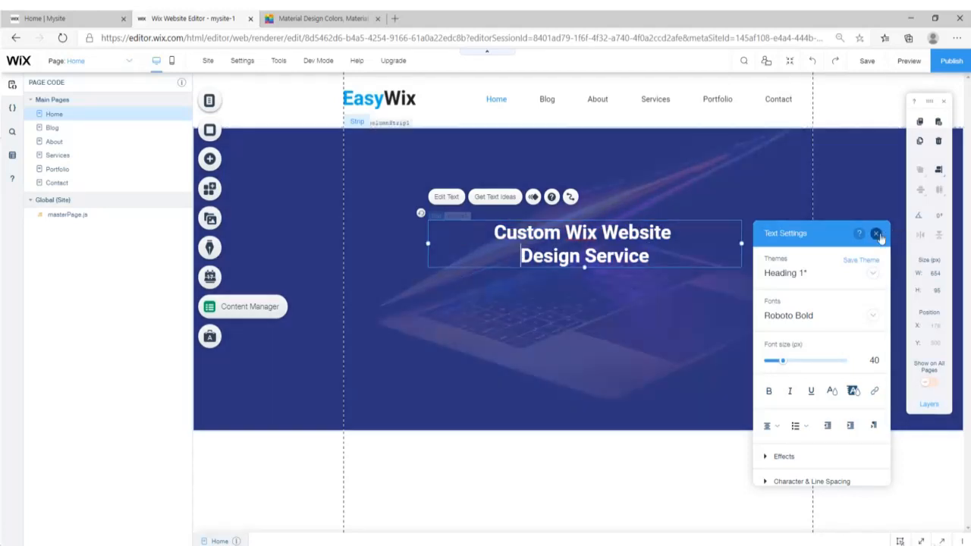
click(876, 233)
- Check the example hero, move the heading up to about X 149, Y 214, and set its font size to 73 px
click(114, 17)
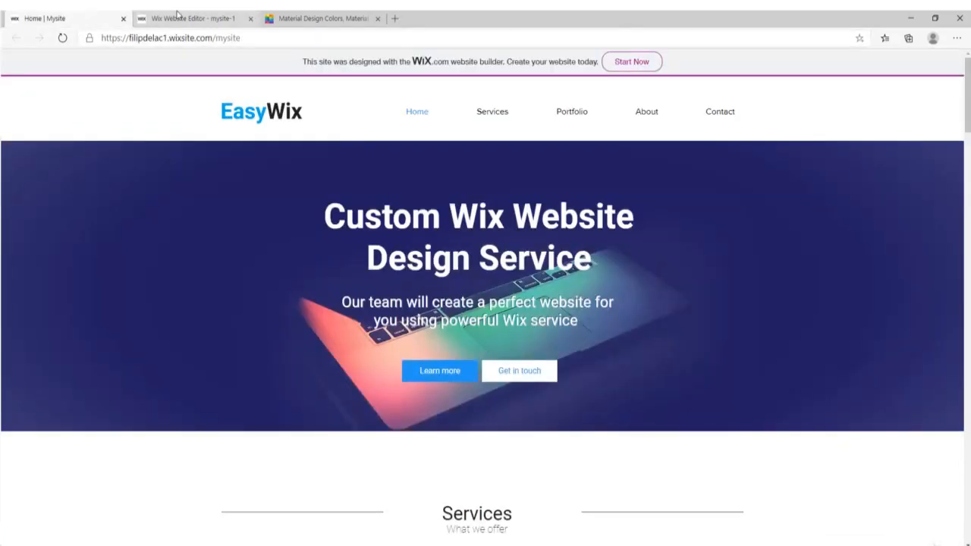
click(176, 14)
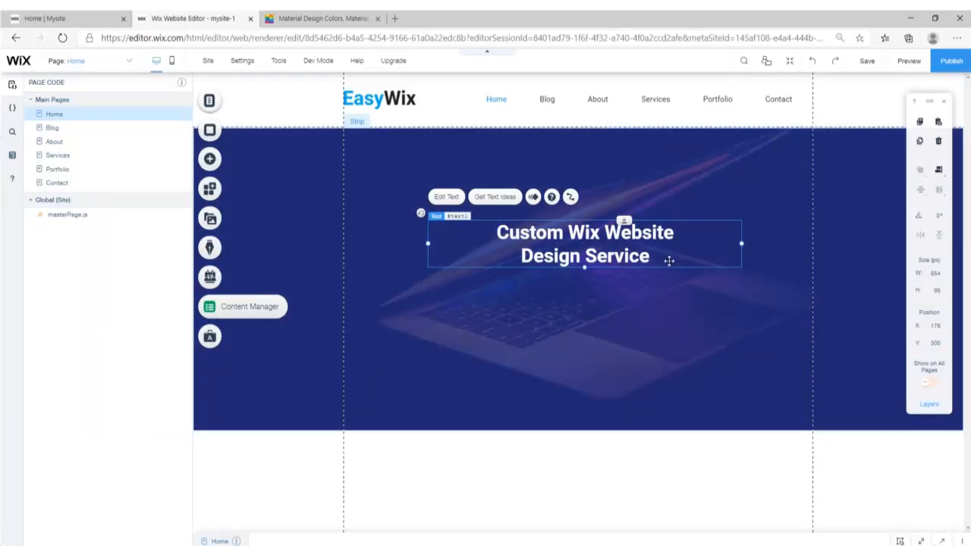
drag(633, 255, 627, 216)
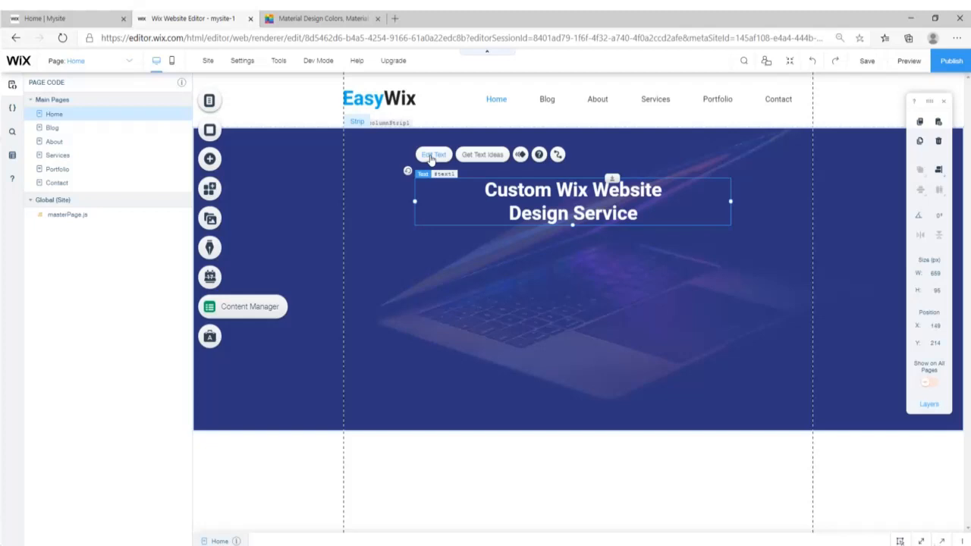
click(430, 157)
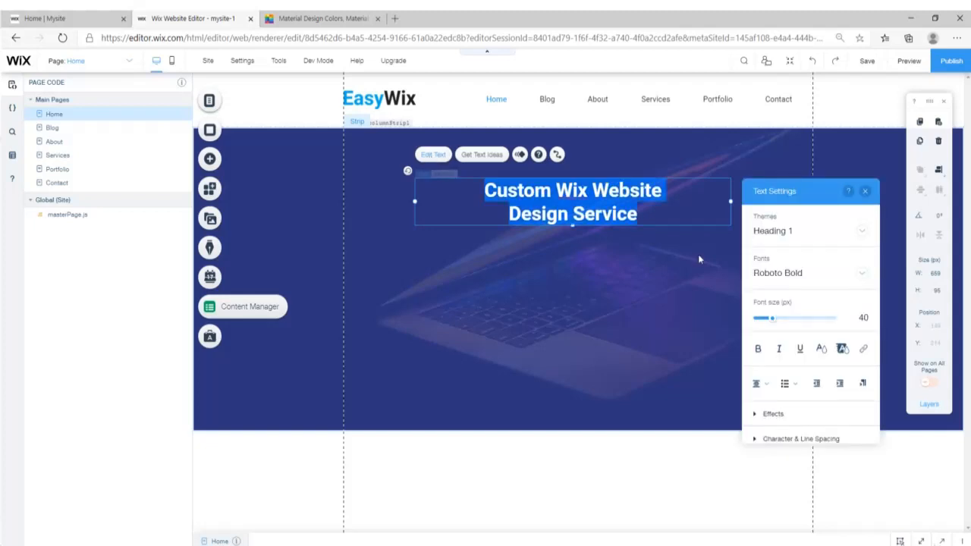
drag(771, 323, 788, 325)
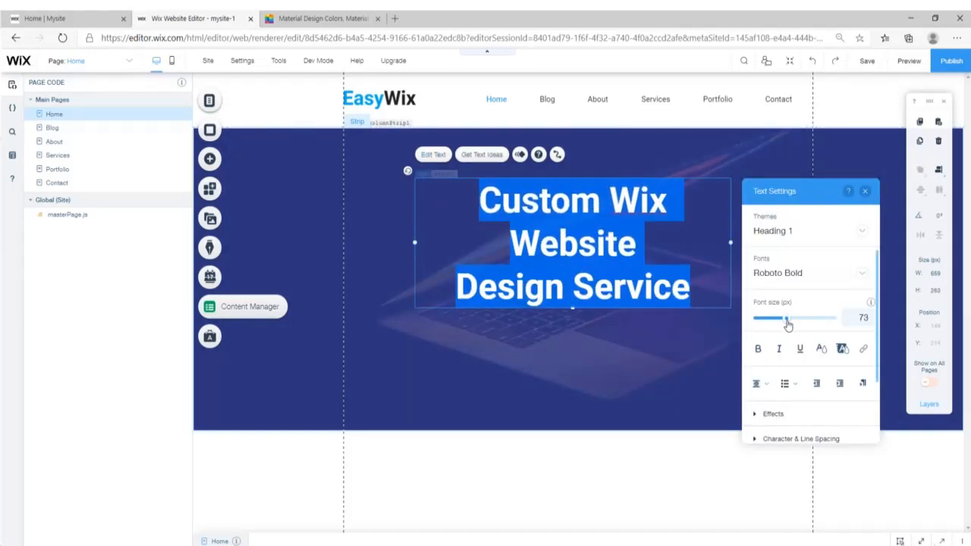
click(865, 191)
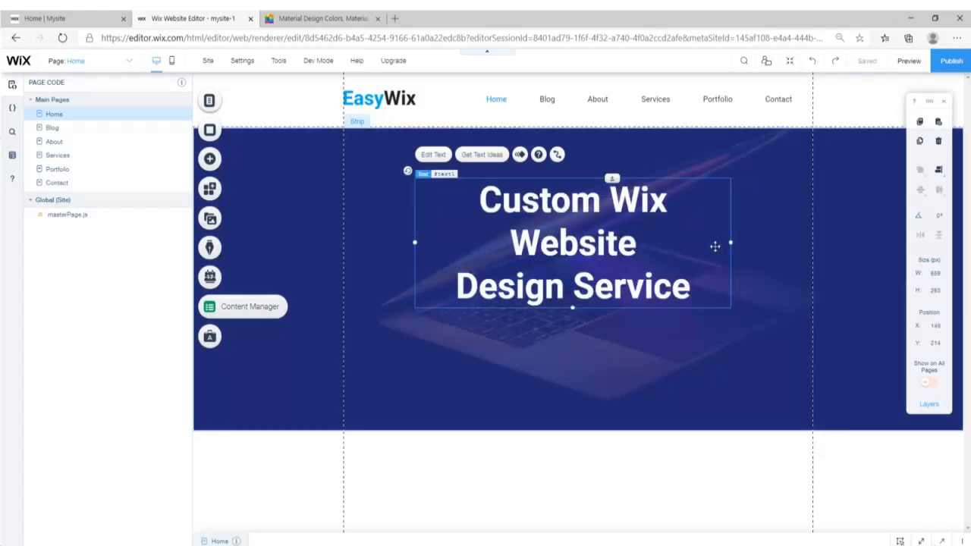
- Widen the heading box to about 728 px so the text fits on two lines, and centre it horizontally on the page
drag(731, 244, 762, 242)
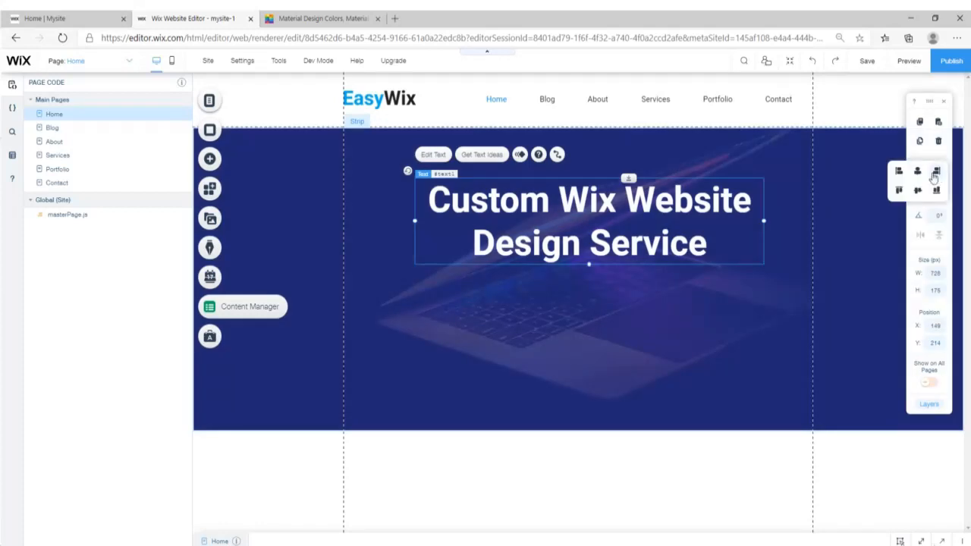
click(918, 174)
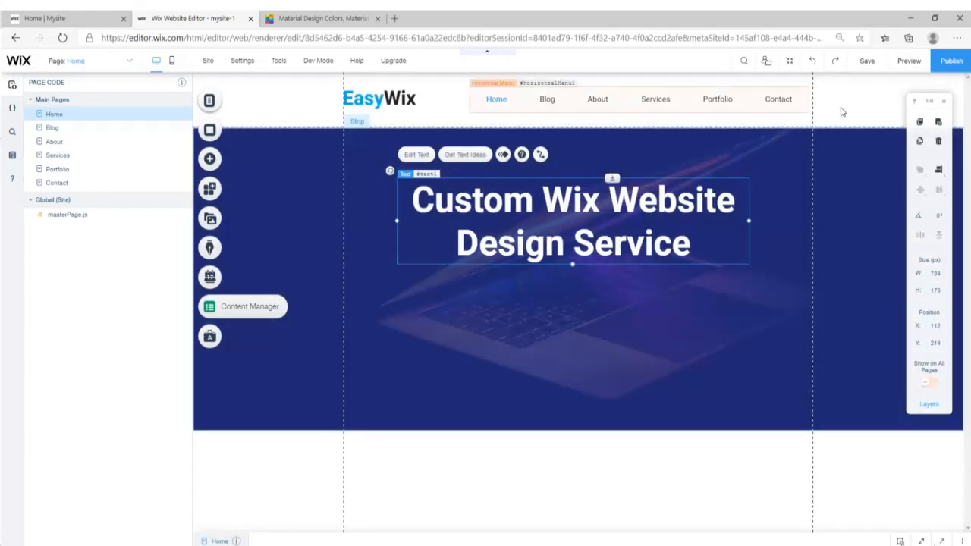
click(840, 108)
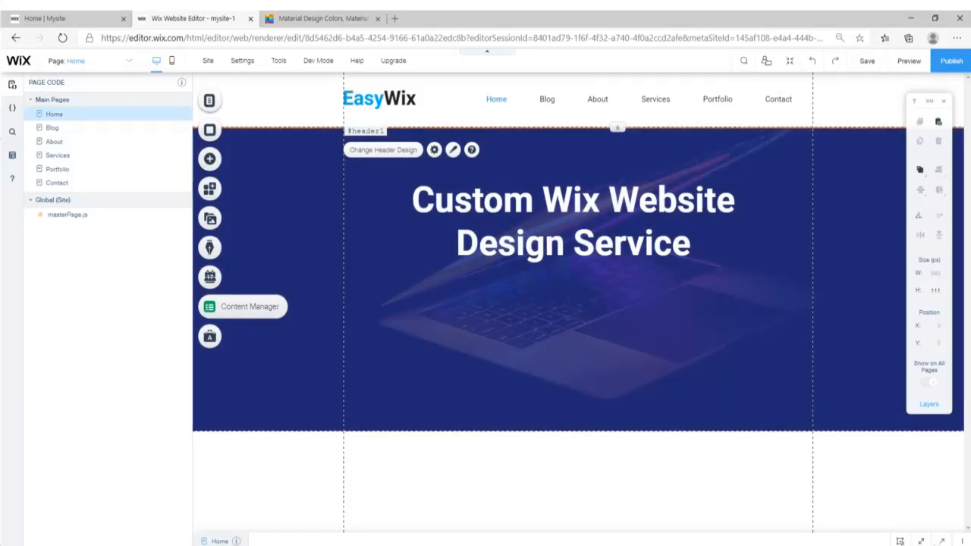
- Copy the subtitle "Our team will create a perfect website for you using powerful Wix service" from the example site and return to the editor
click(38, 15)
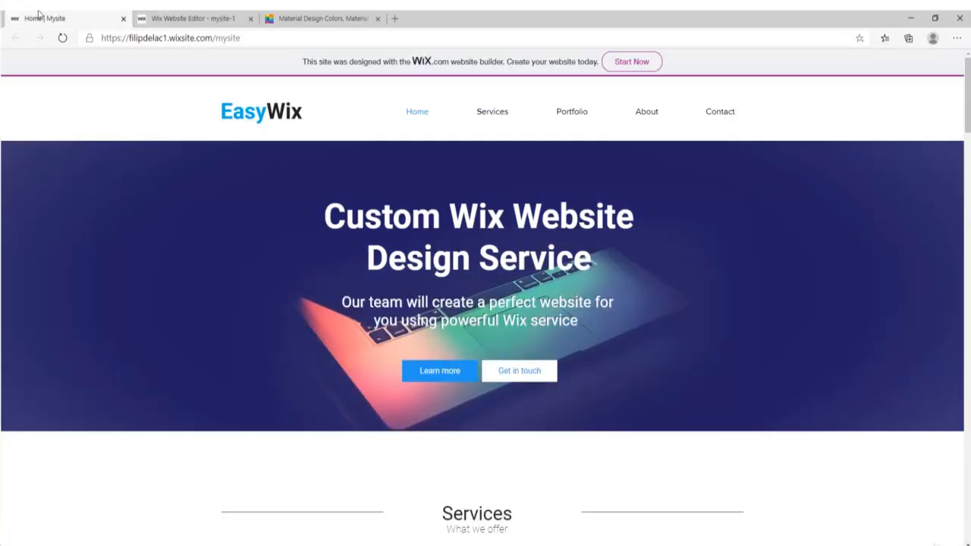
drag(340, 302, 581, 328)
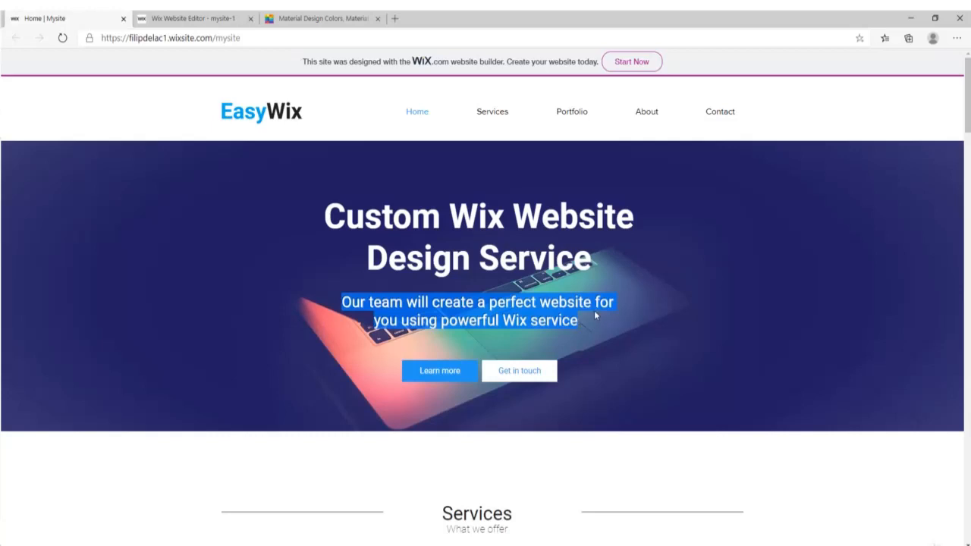
click(189, 18)
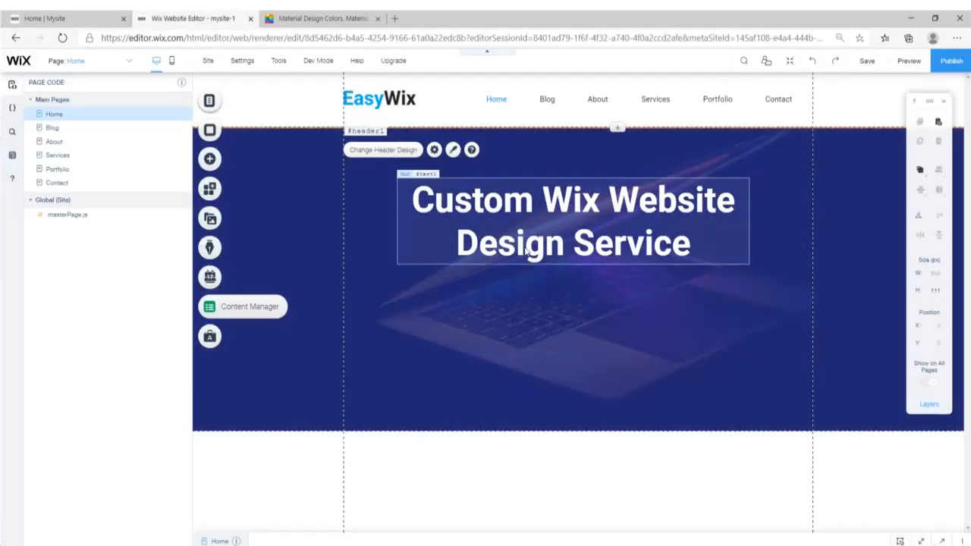
click(543, 251)
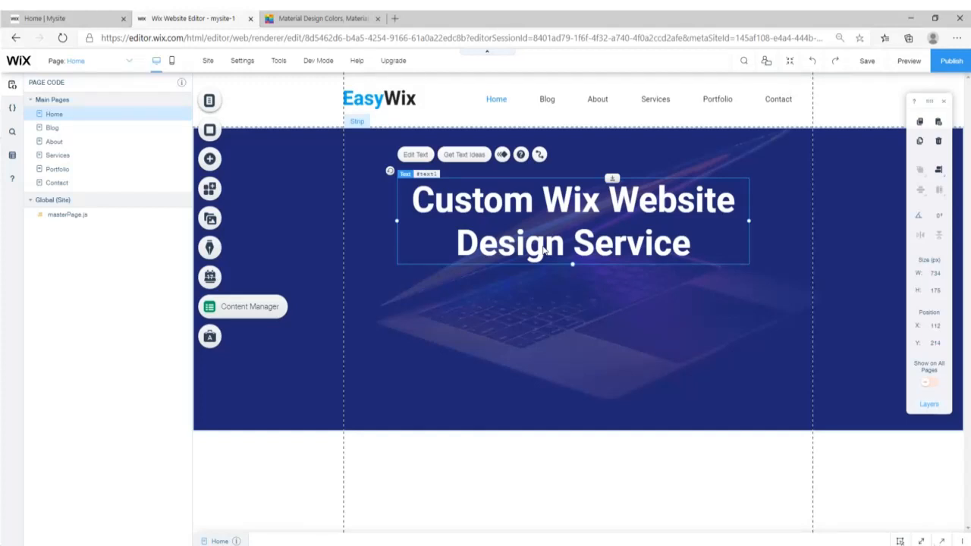
drag(544, 251, 547, 253)
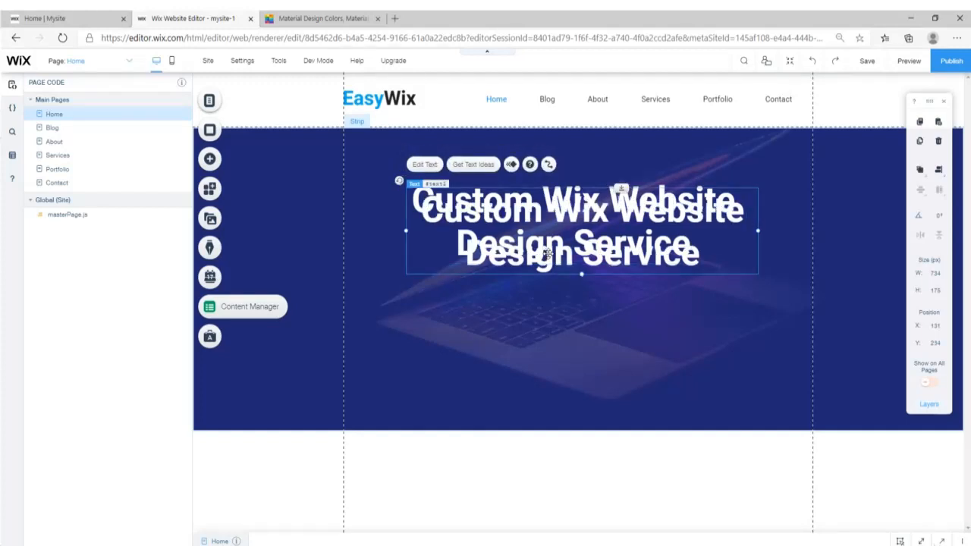
key(Delete)
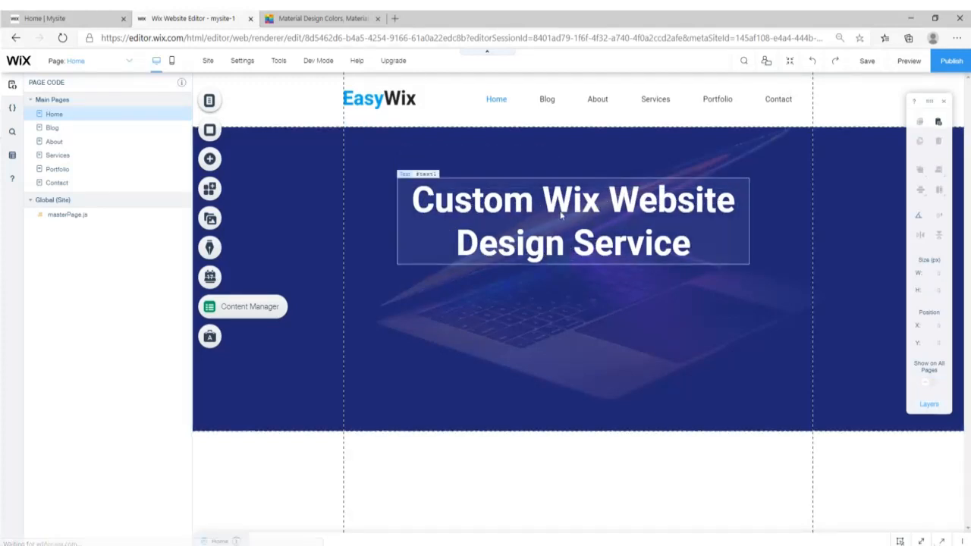
- Duplicate the heading text and place the copy directly below the original at about X 112, Y 421
click(561, 208)
right_click(561, 207)
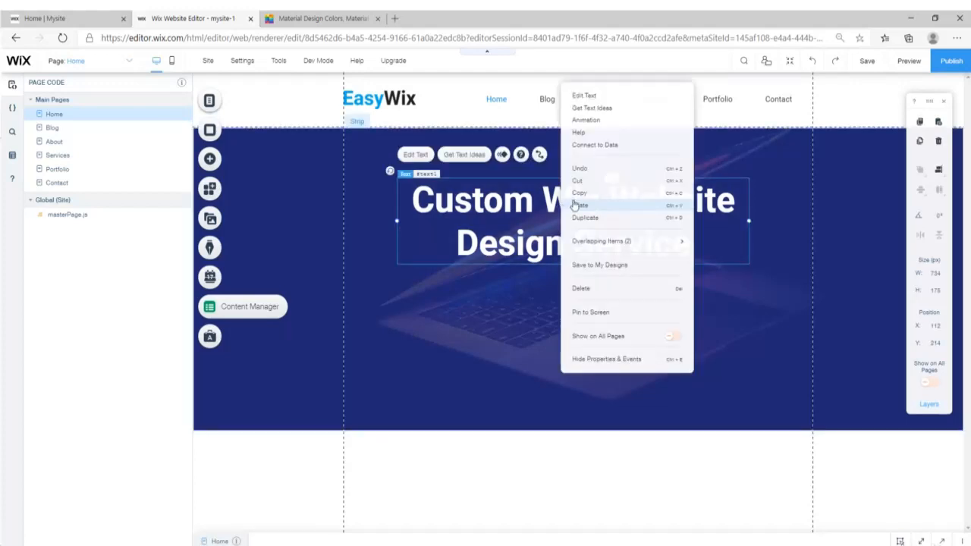
click(577, 196)
right_click(574, 201)
click(578, 199)
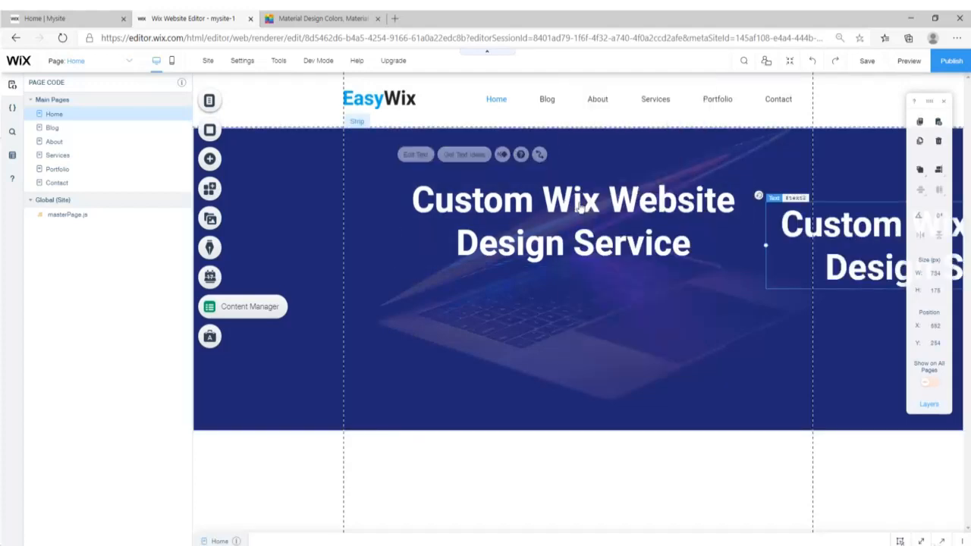
drag(829, 286, 465, 364)
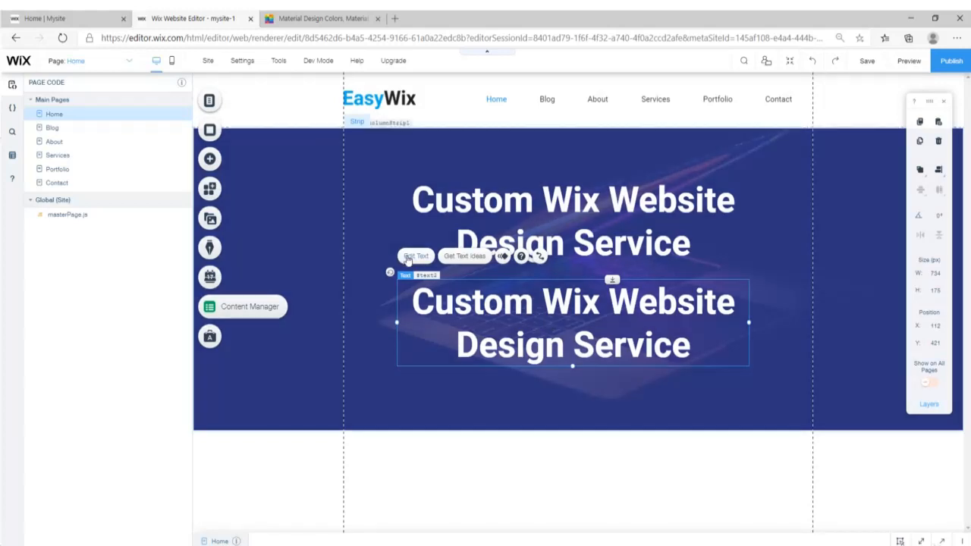
- Replace the copied heading's text with the example site's subtitle, "Our team will create a perfect website for you using powerful Wix service"
double_click(519, 326)
click(97, 15)
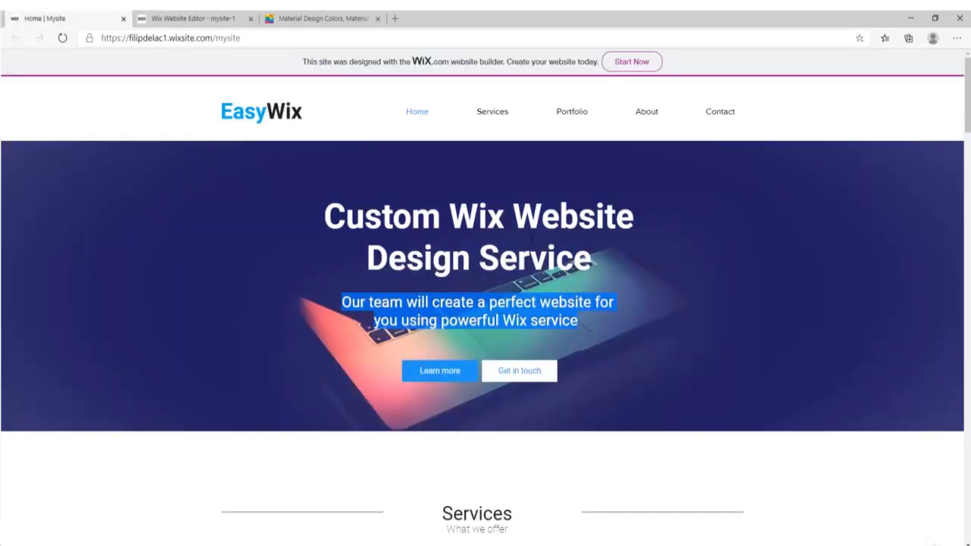
key(ctrl+c)
click(191, 18)
key(ctrl+v)
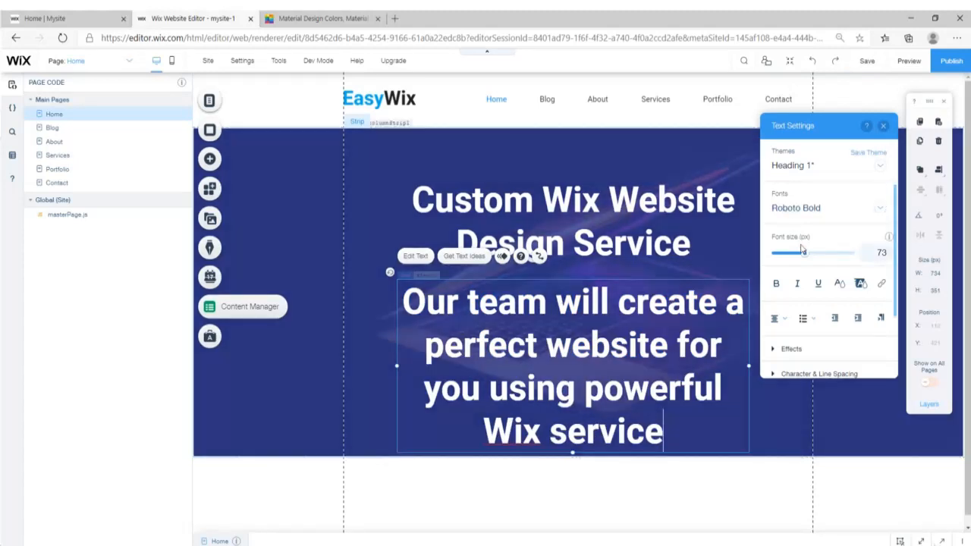
- Set the subtitle to 36 px Roboto Thin in bold, and compare it with the example hero
drag(804, 254, 789, 258)
click(666, 426)
key(ctrl+a)
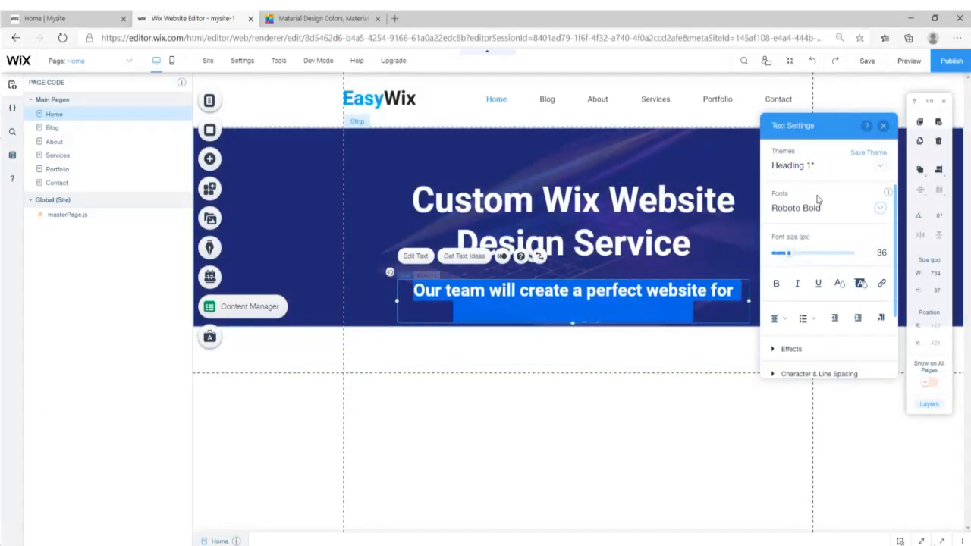
click(872, 216)
text(Ro)
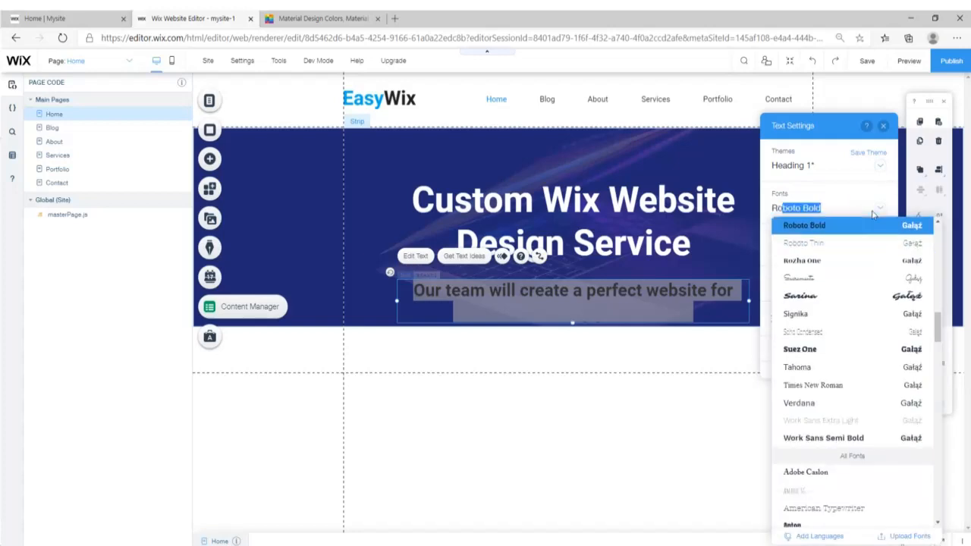
click(819, 243)
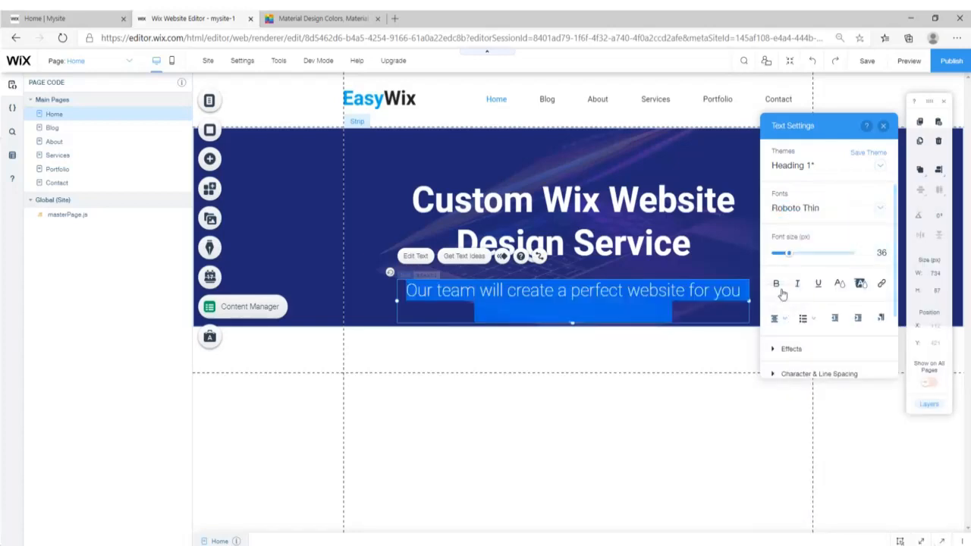
click(777, 284)
click(722, 288)
click(99, 18)
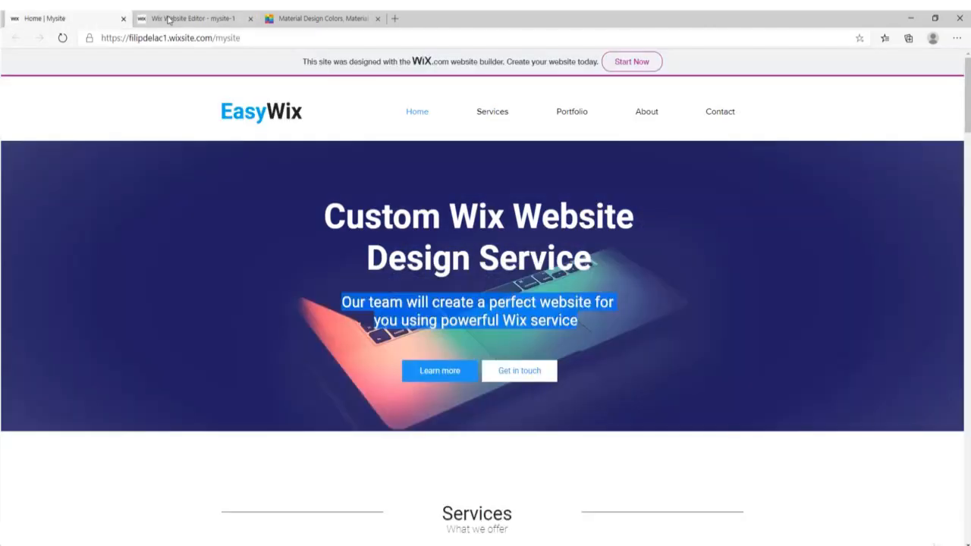
click(174, 17)
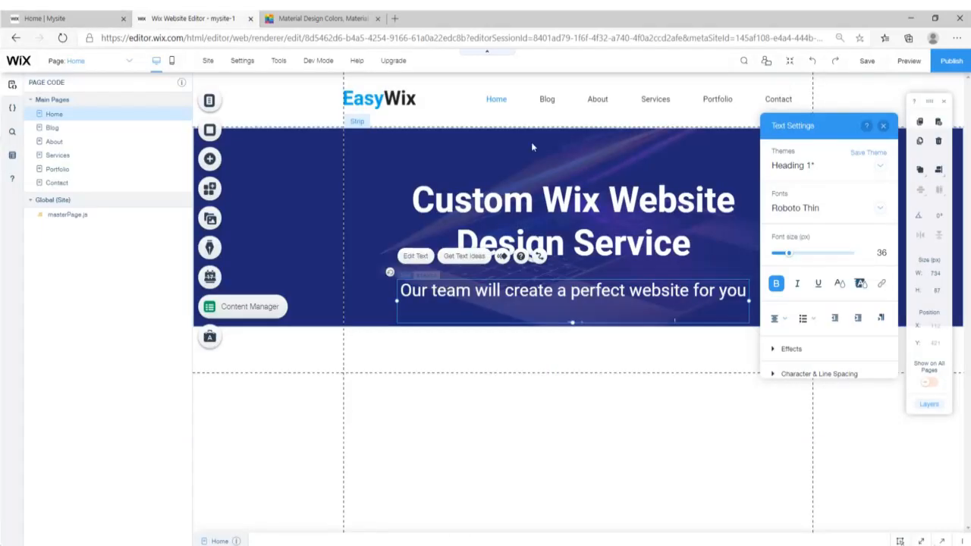
click(883, 126)
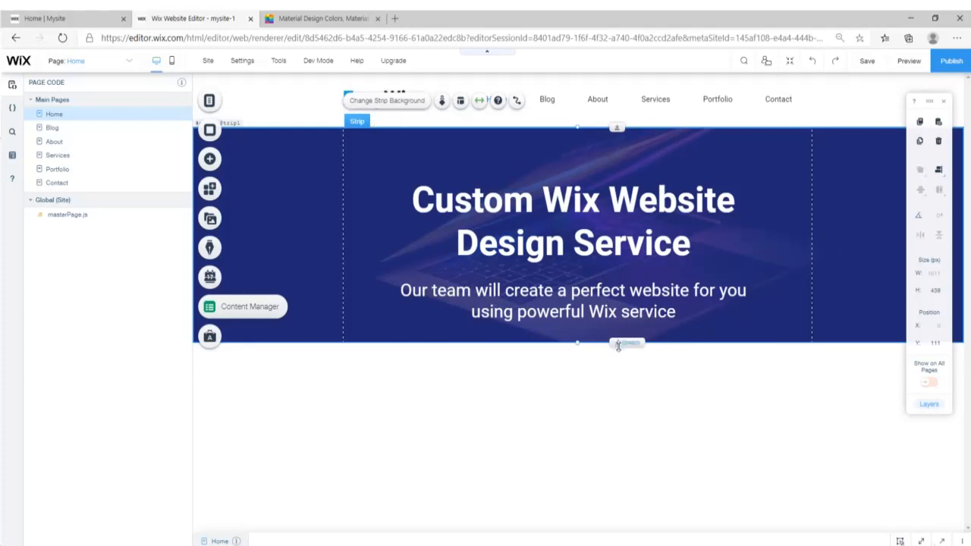
- Extend the hero strip downward to a height of about 523 px
drag(617, 342, 617, 383)
click(700, 424)
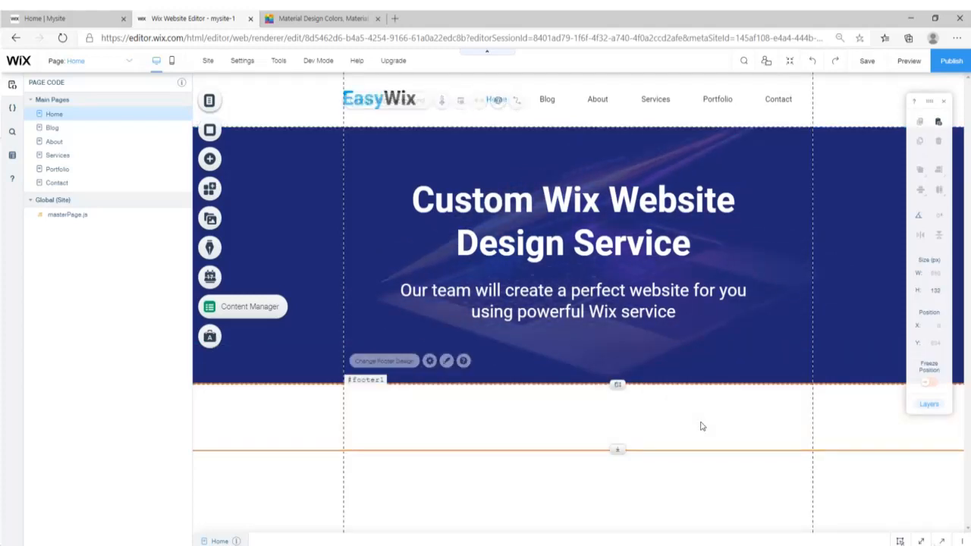
click(730, 375)
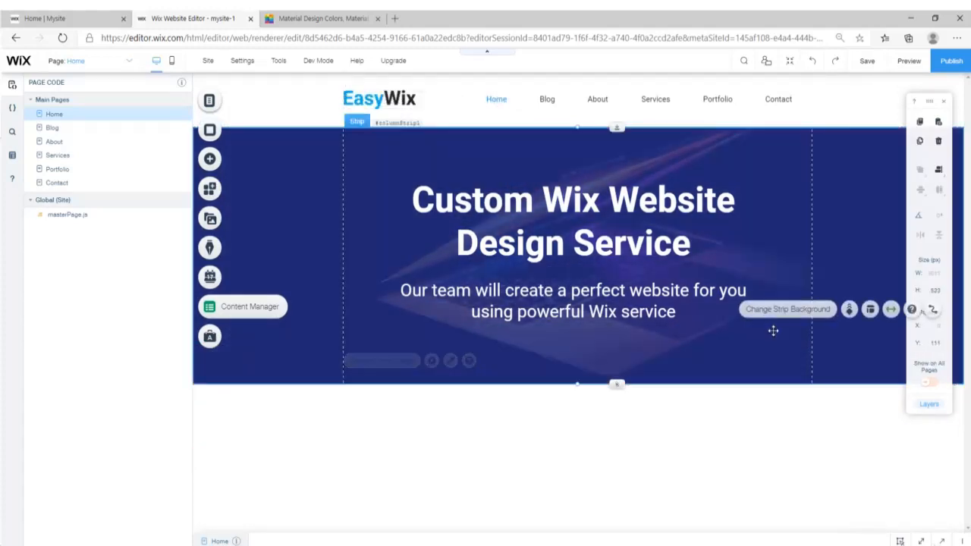
- Reduce the subtitle's font size to 29 px and check it against the example hero
click(544, 303)
click(409, 257)
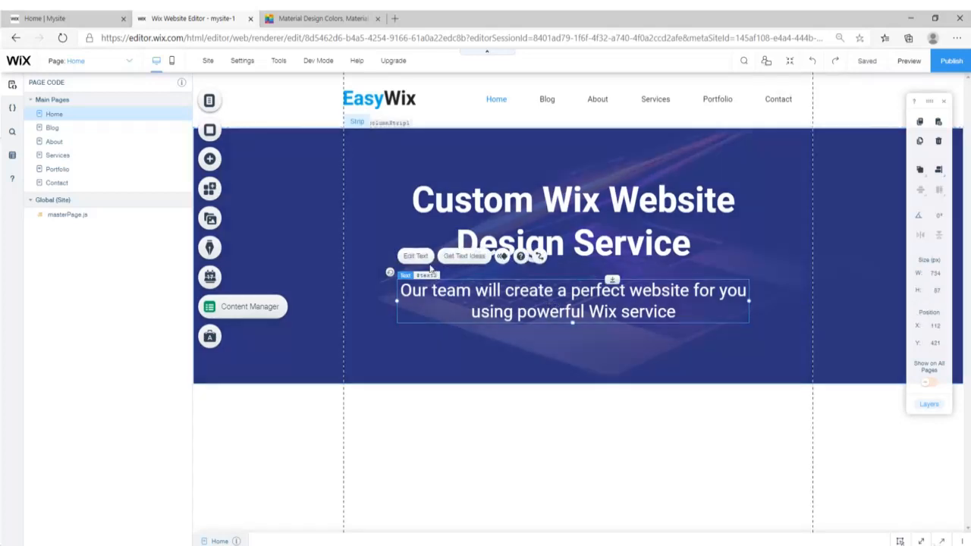
drag(786, 260, 786, 259)
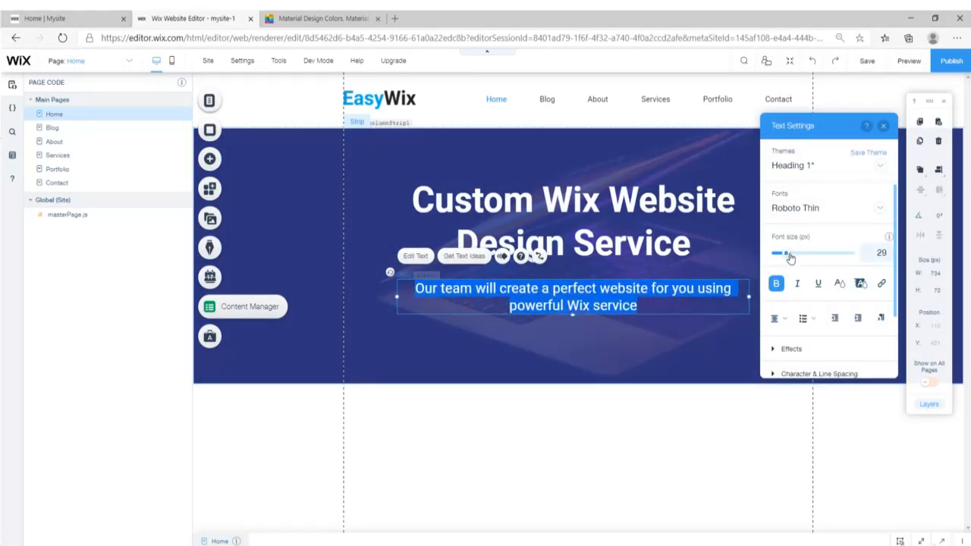
click(883, 125)
click(624, 463)
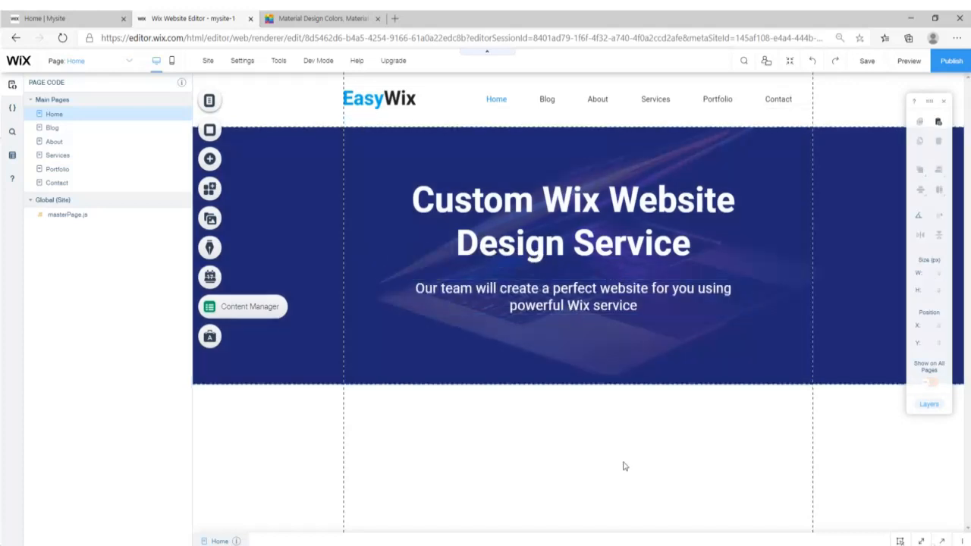
click(55, 14)
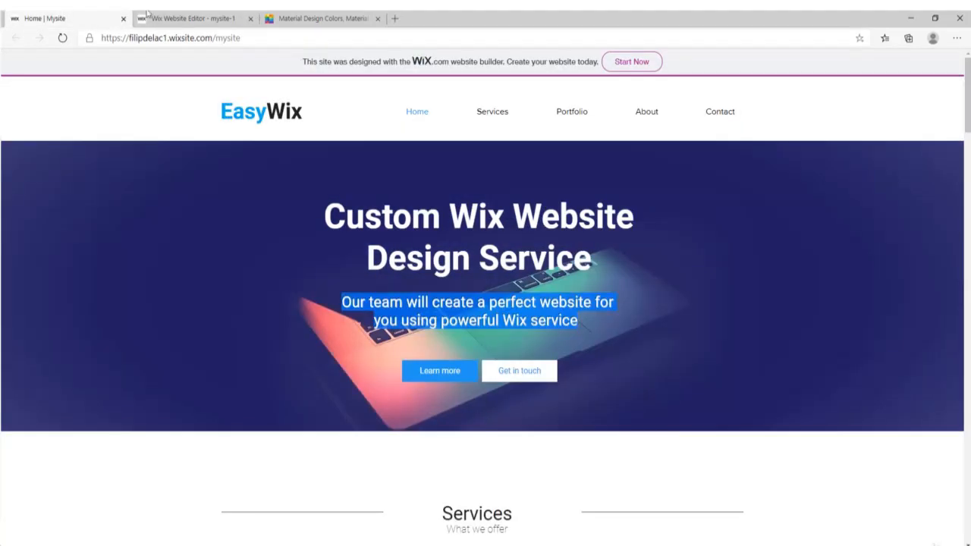
click(200, 13)
- Narrow the subtitle box to about 602 px and centre it horizontally under the heading at about Y 415
click(576, 299)
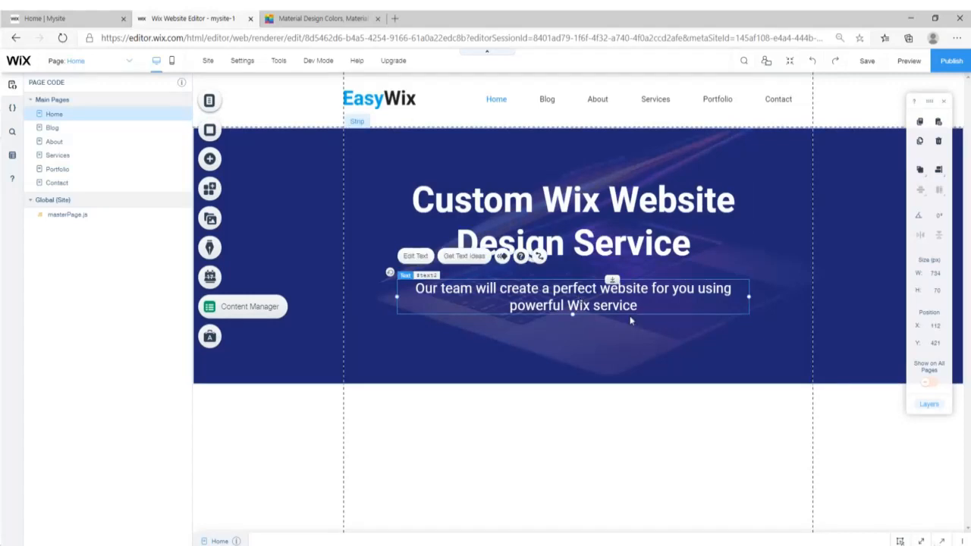
drag(749, 296, 685, 301)
drag(579, 309, 605, 308)
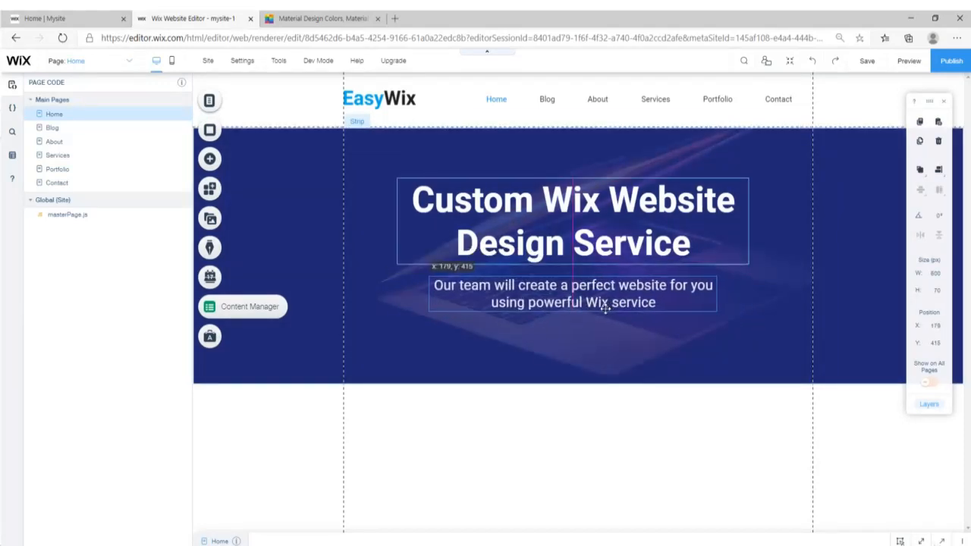
click(919, 169)
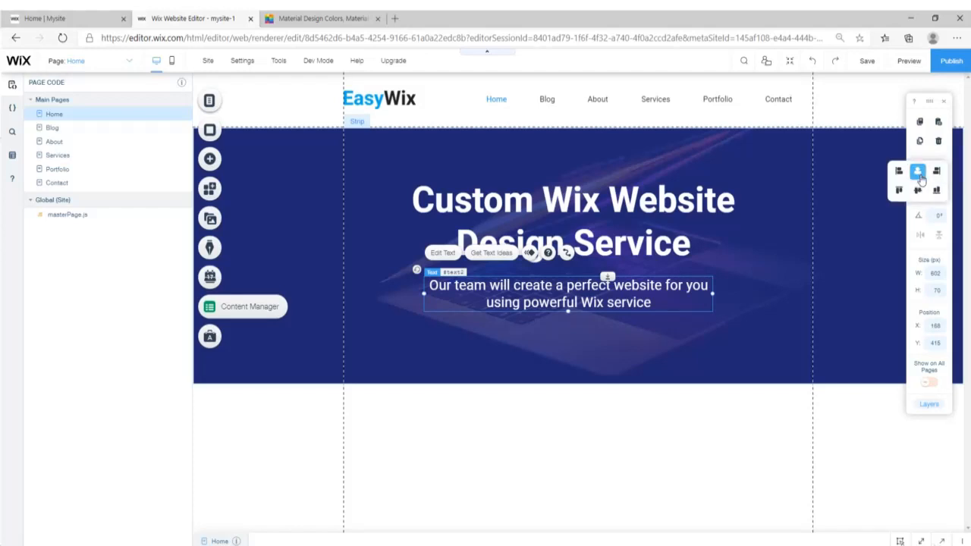
click(917, 171)
click(714, 434)
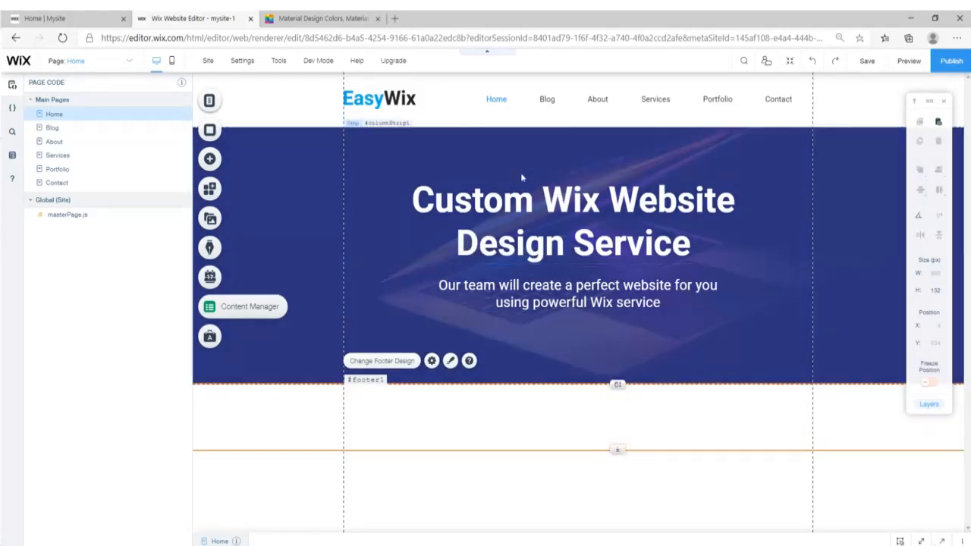
- Compare the hero strip with the example site and preview the page
click(69, 18)
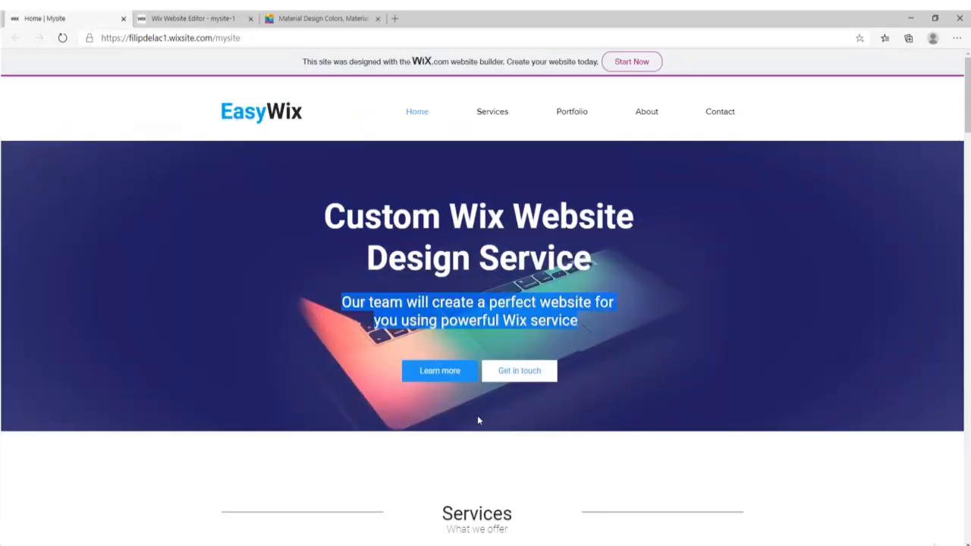
click(168, 15)
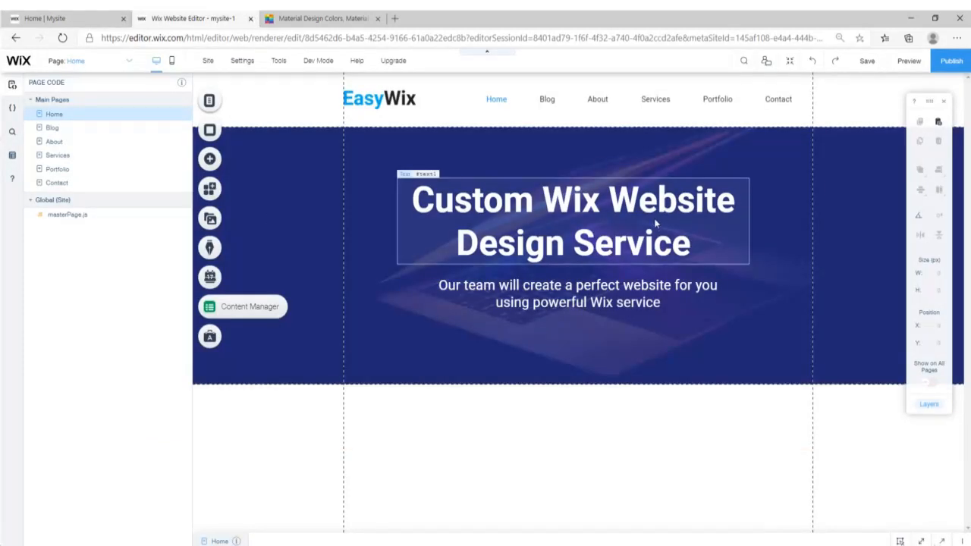
click(909, 62)
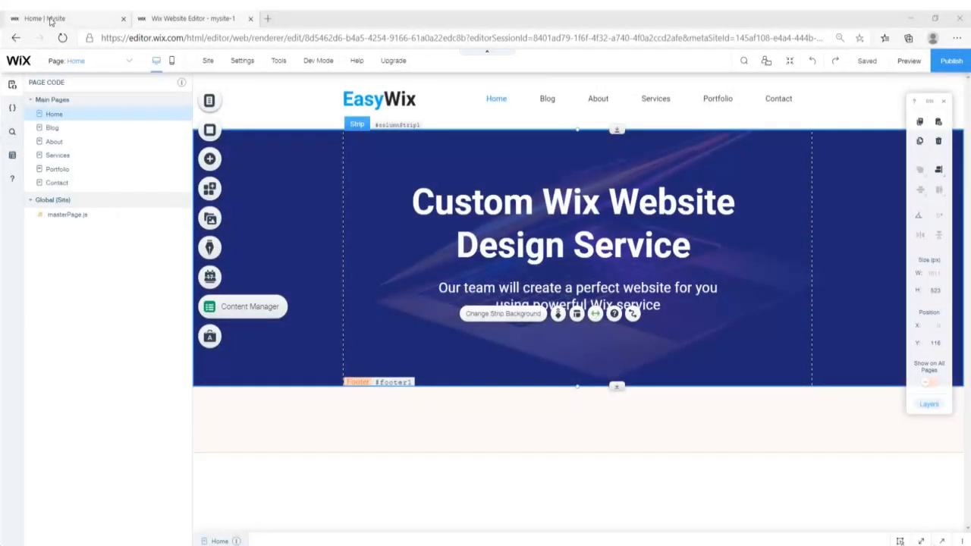
click(50, 21)
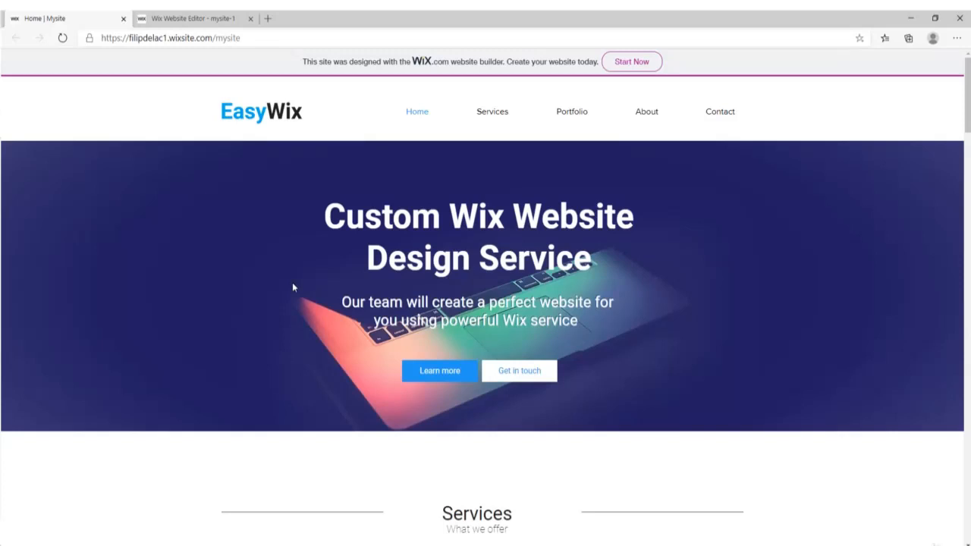
click(177, 18)
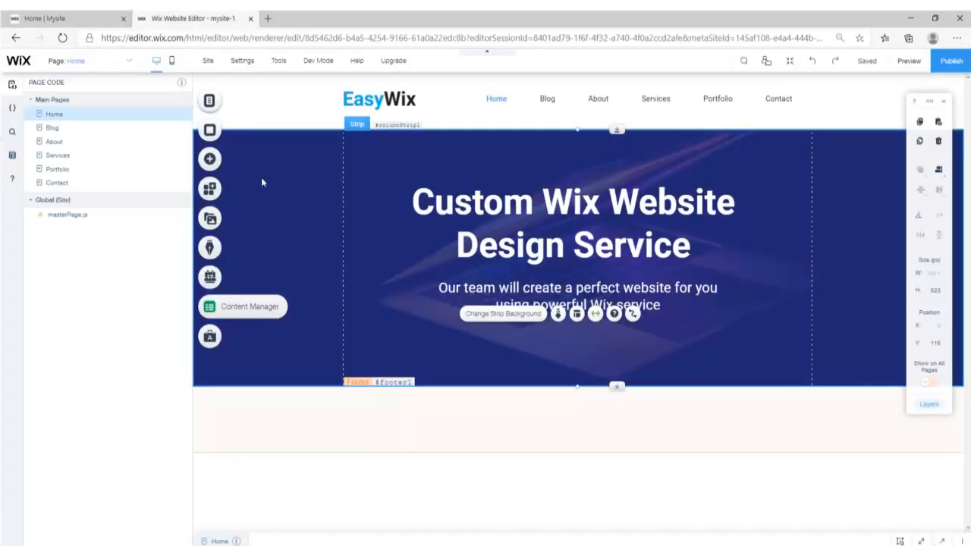
- Add a black themed button below the subtitle at about X 205, Y 539, and label it "Learn more"
click(209, 158)
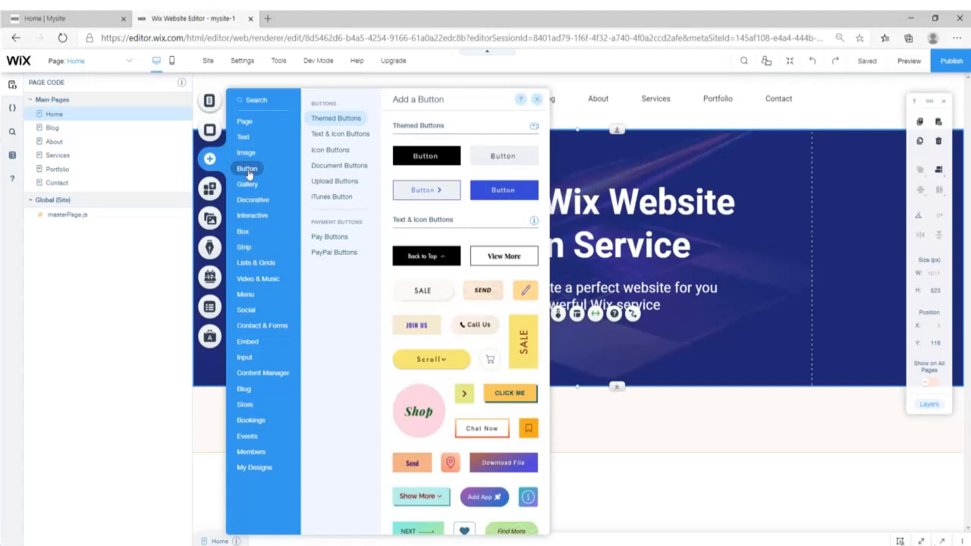
click(426, 156)
drag(571, 324, 452, 350)
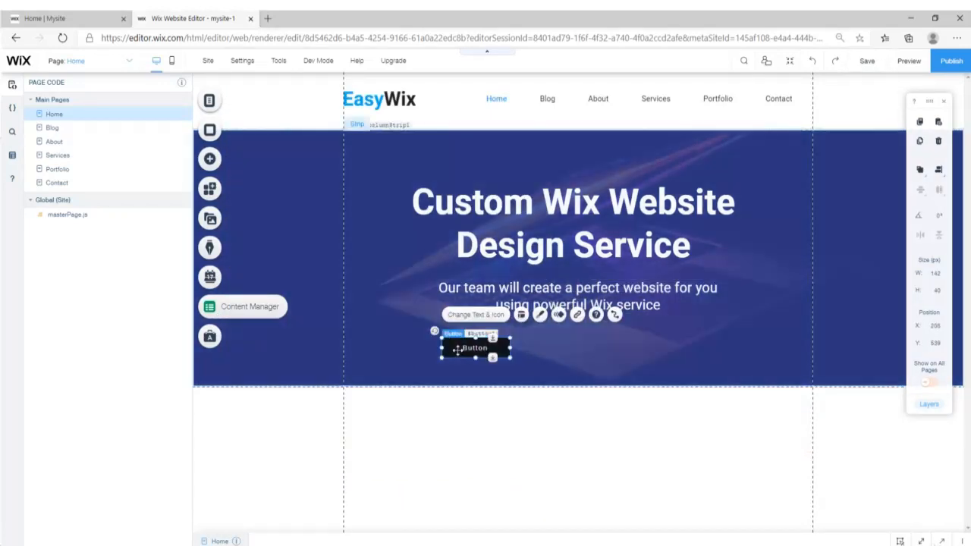
click(483, 317)
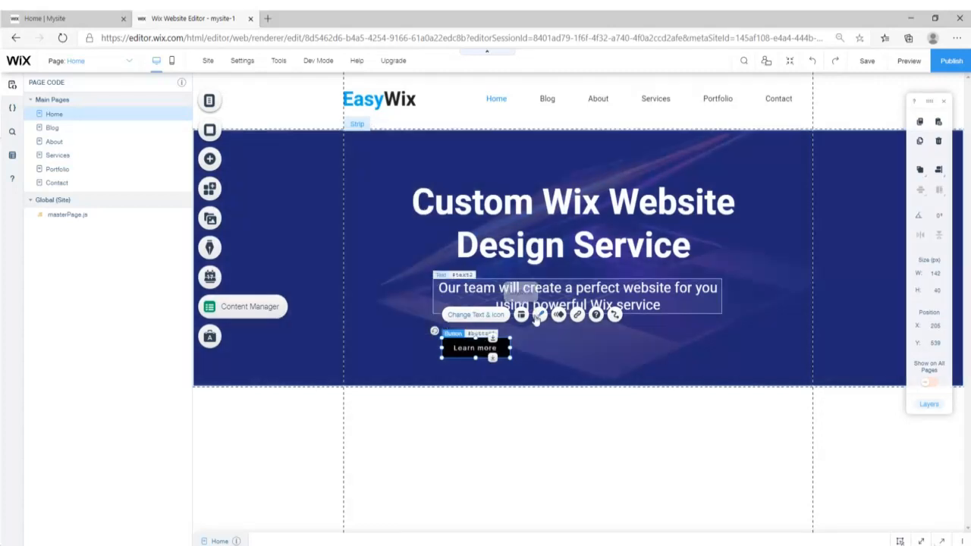
- Change the "Learn more" button's regular fill to the saved blue #2196F3
click(540, 314)
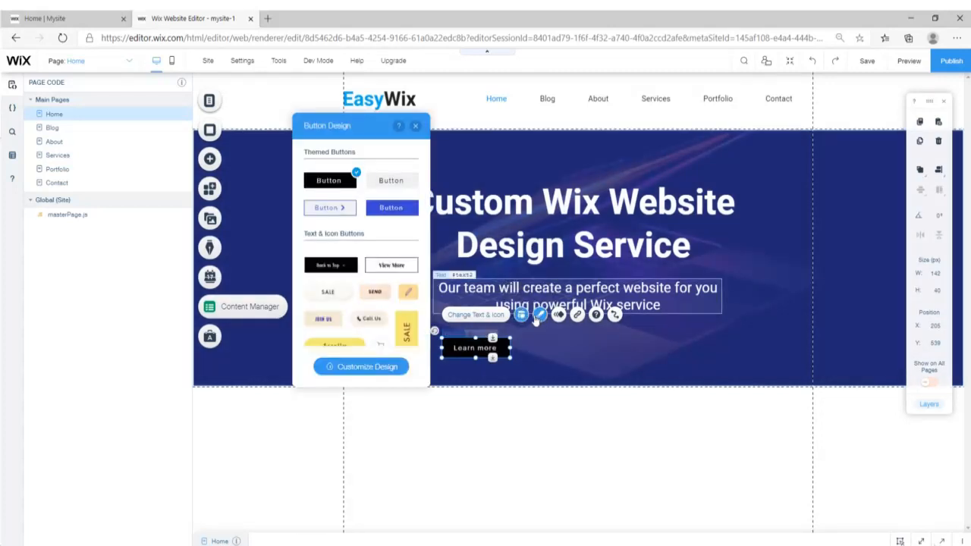
click(347, 368)
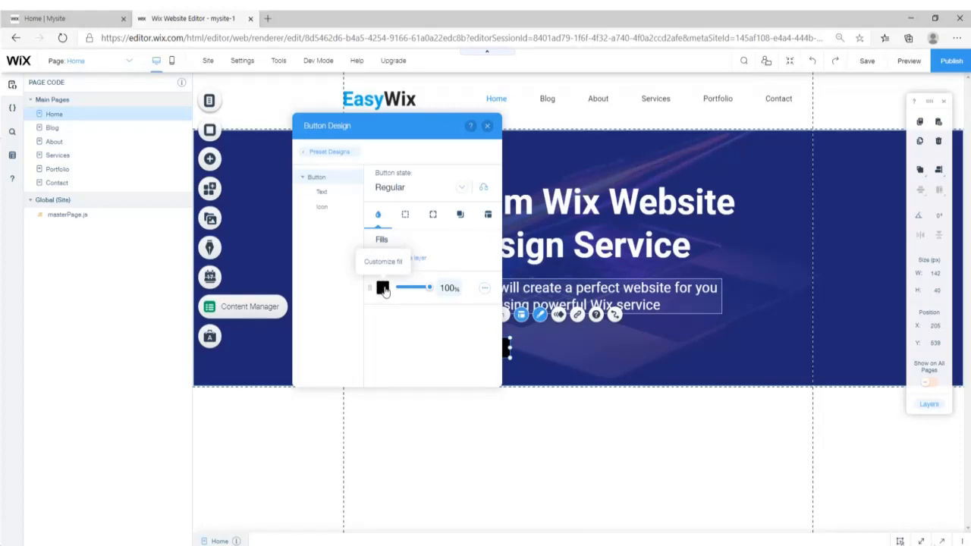
click(383, 289)
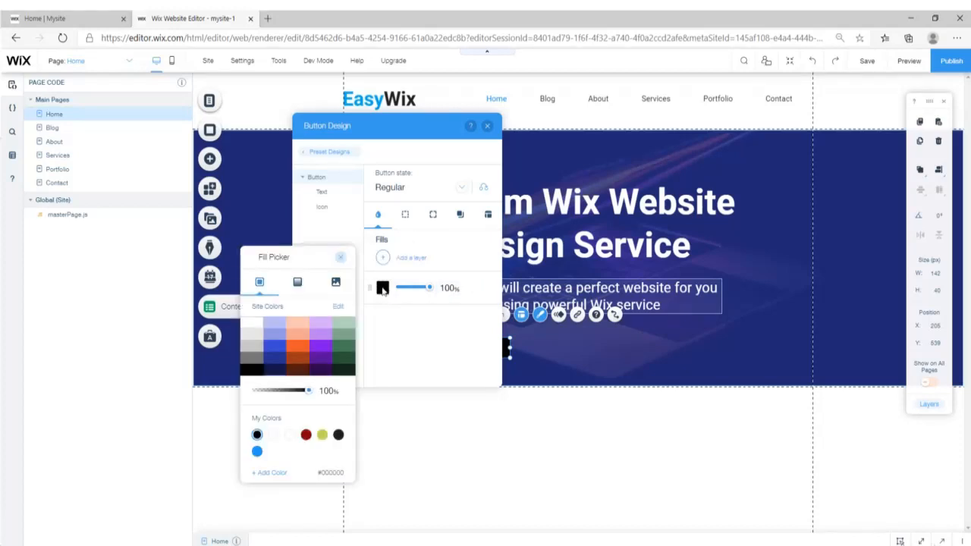
click(257, 451)
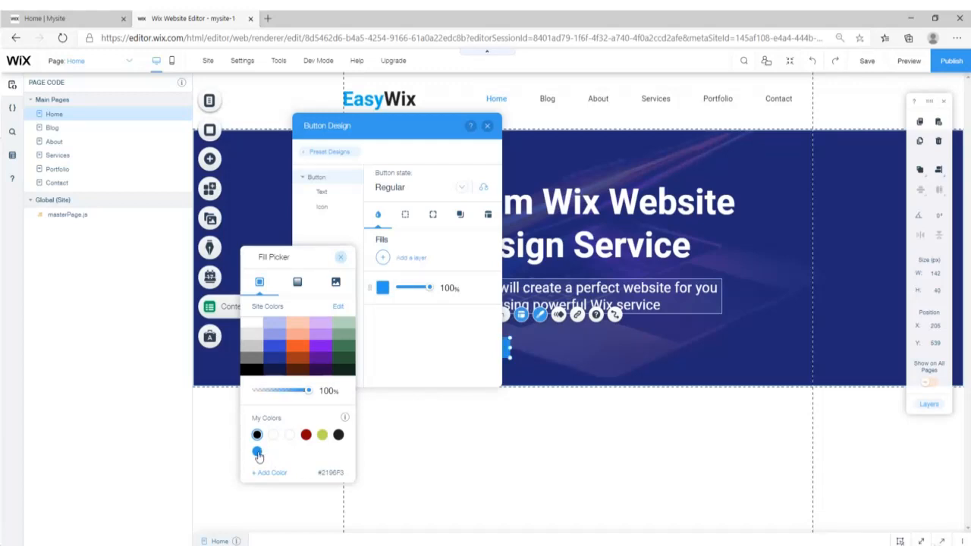
click(340, 258)
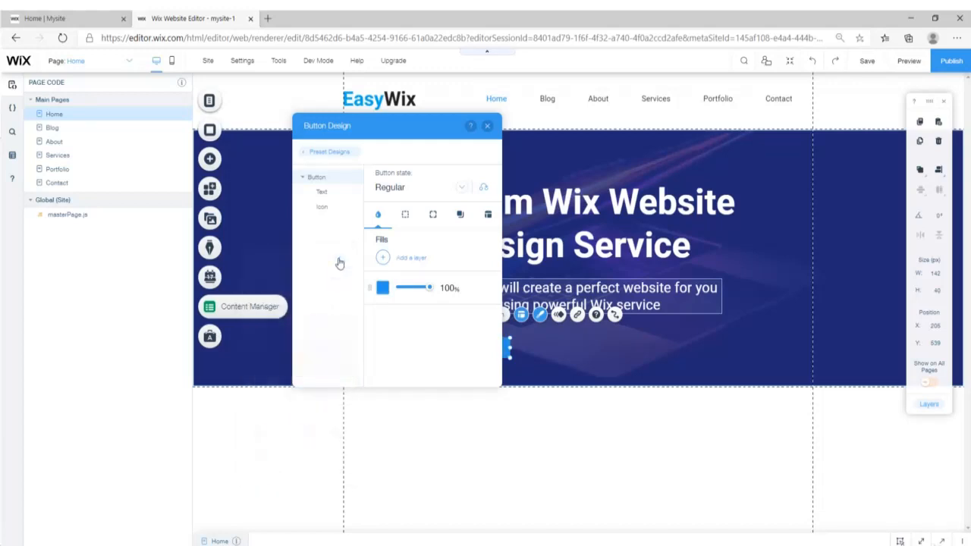
- Set the "Learn more" button's regular text to the Roboto Thin font and make it bold
click(323, 193)
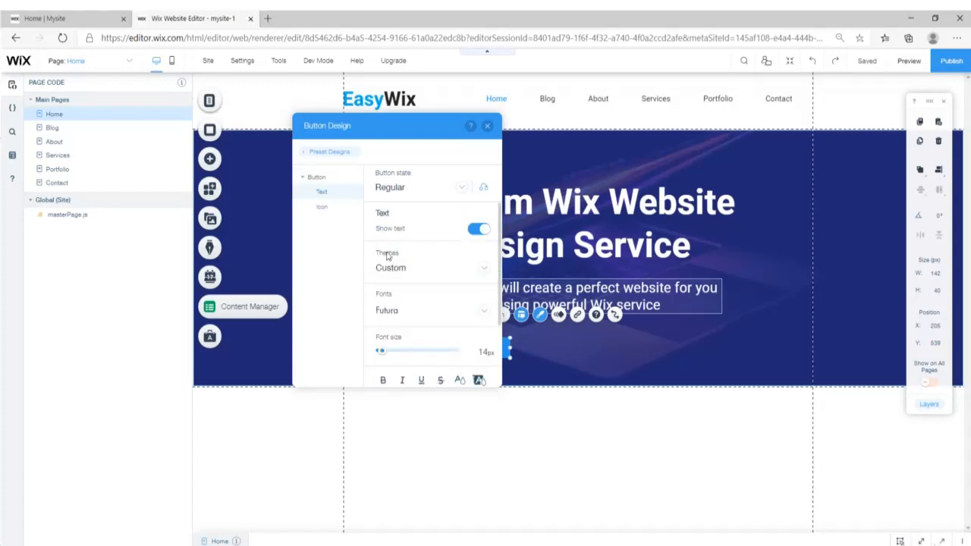
click(485, 312)
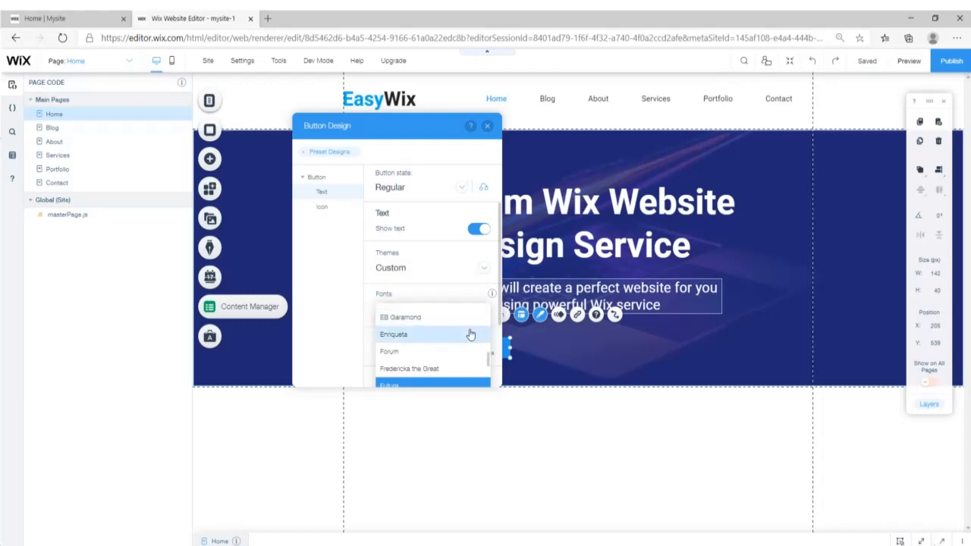
scroll(455, 336, down, 10)
click(412, 355)
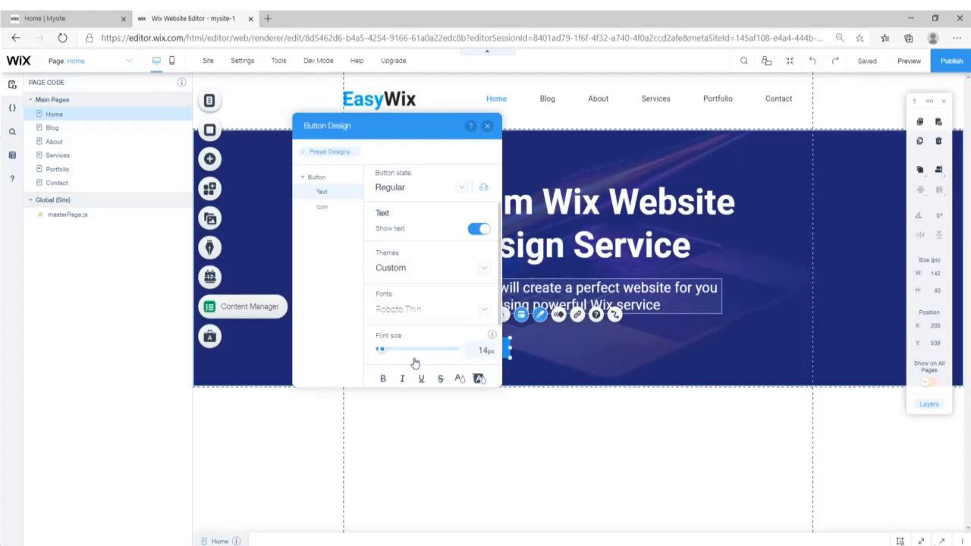
drag(409, 141, 652, 135)
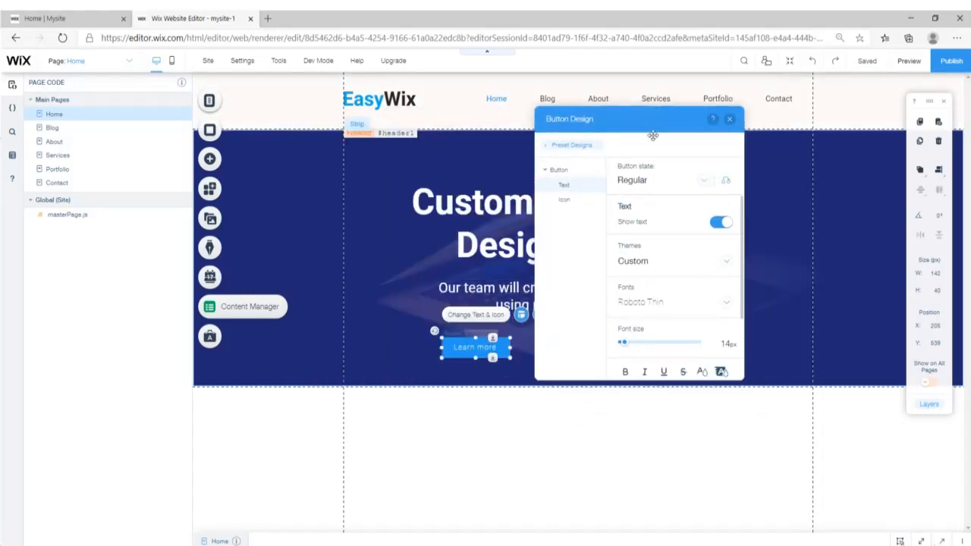
click(625, 371)
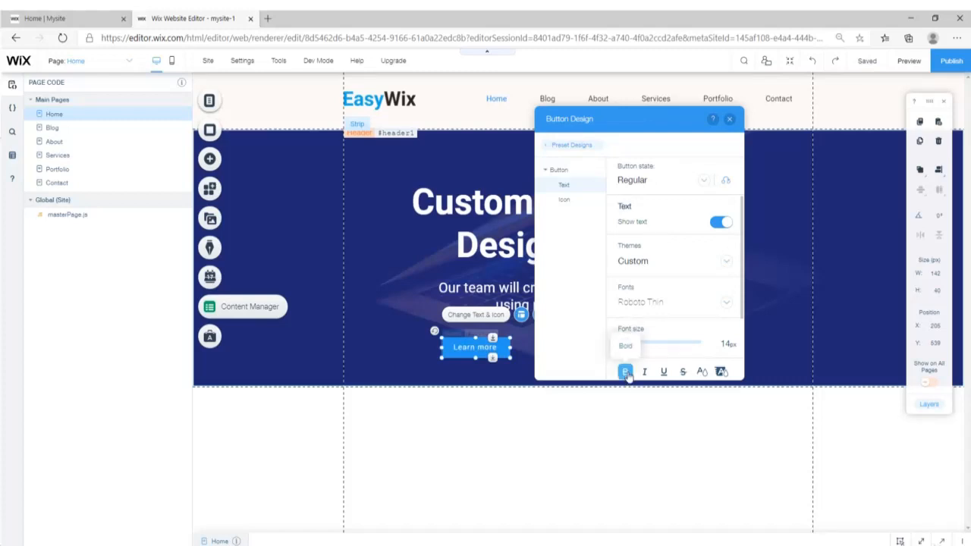
scroll(627, 377, down, 2)
click(729, 119)
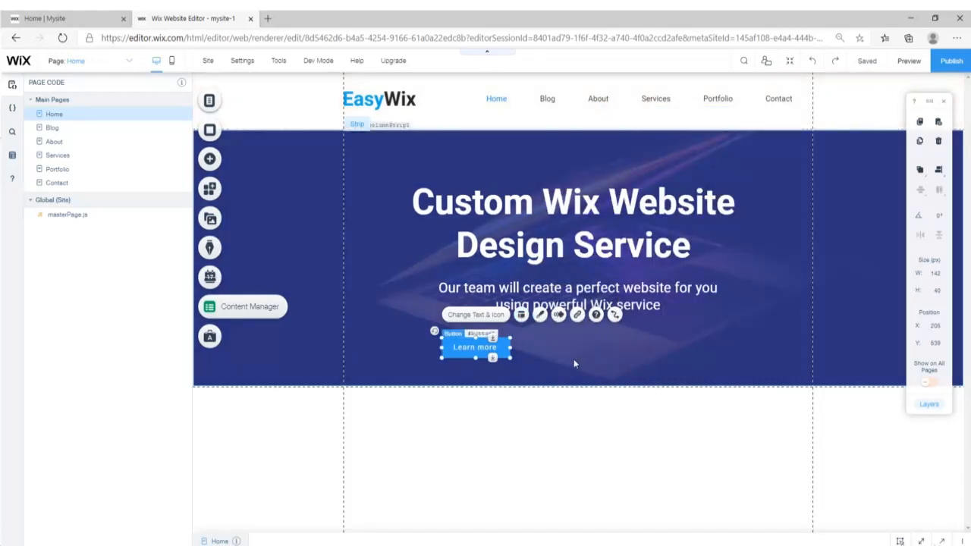
- Compare the hero strip with the other browser tab and check the "Learn more" button's hover look in preview
click(569, 357)
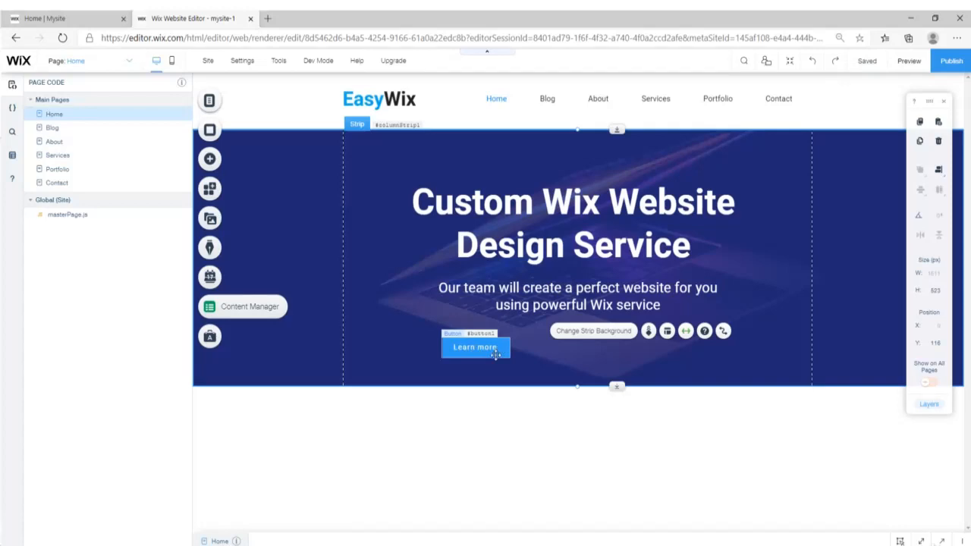
click(92, 19)
click(207, 21)
click(504, 351)
click(812, 114)
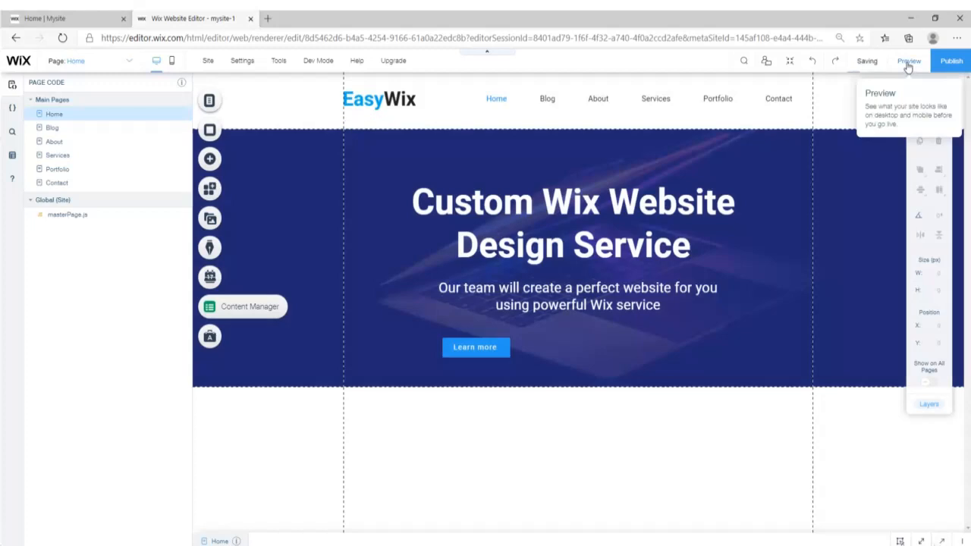
click(908, 61)
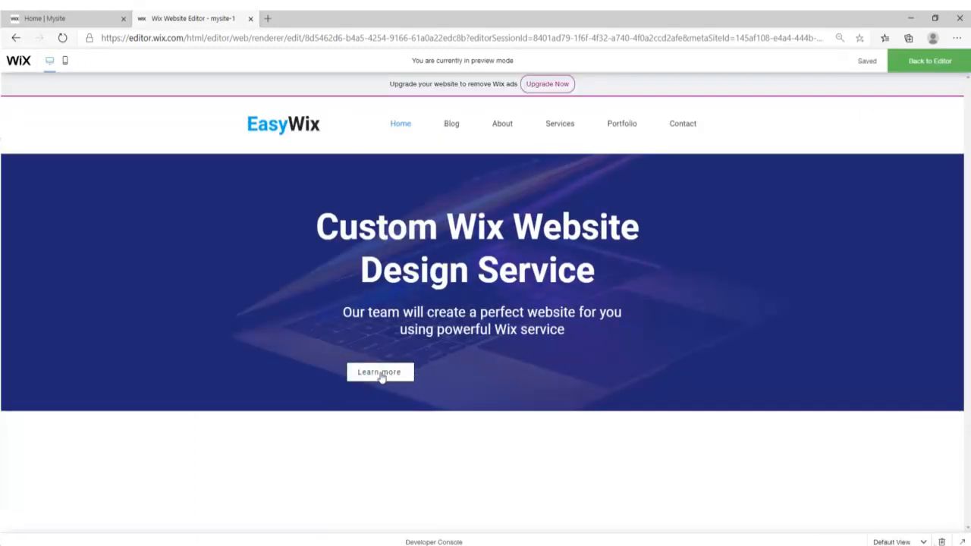
click(928, 60)
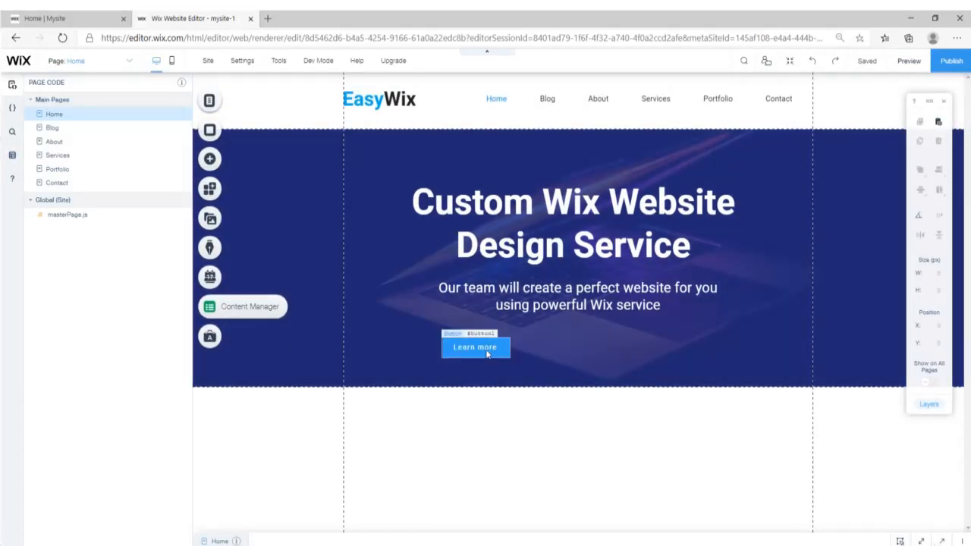
- Change the "Learn more" button's hover-state text colour to the saved blue #2196F3 and preview the page
click(488, 354)
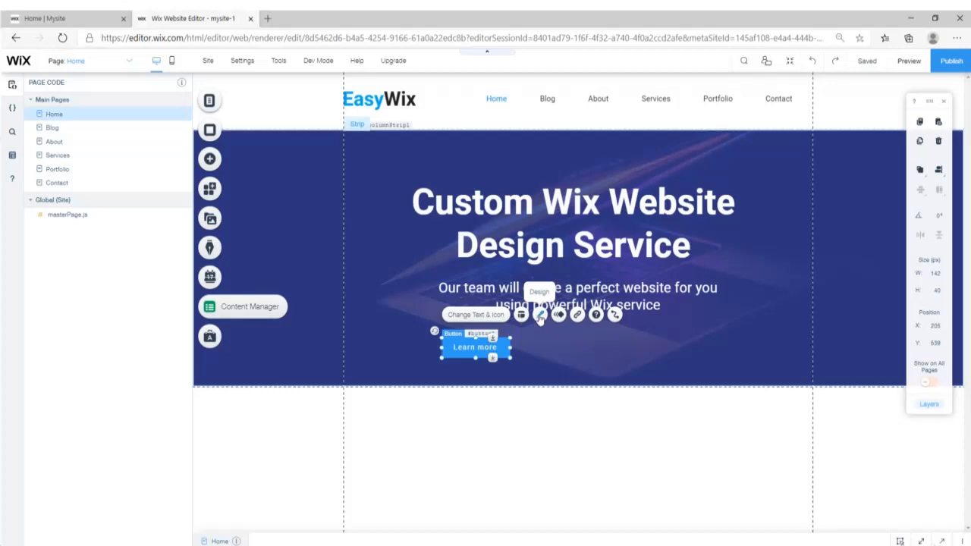
click(539, 317)
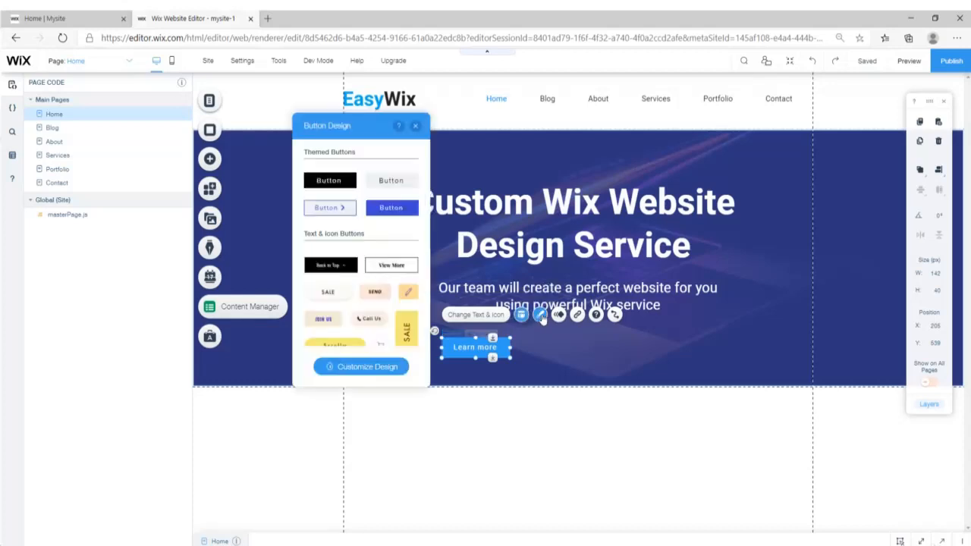
click(364, 366)
click(455, 189)
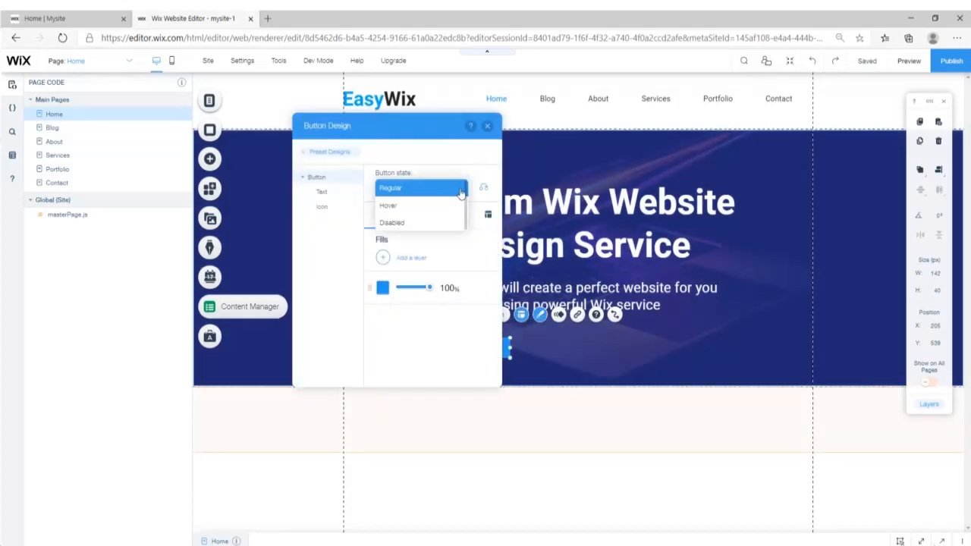
click(401, 209)
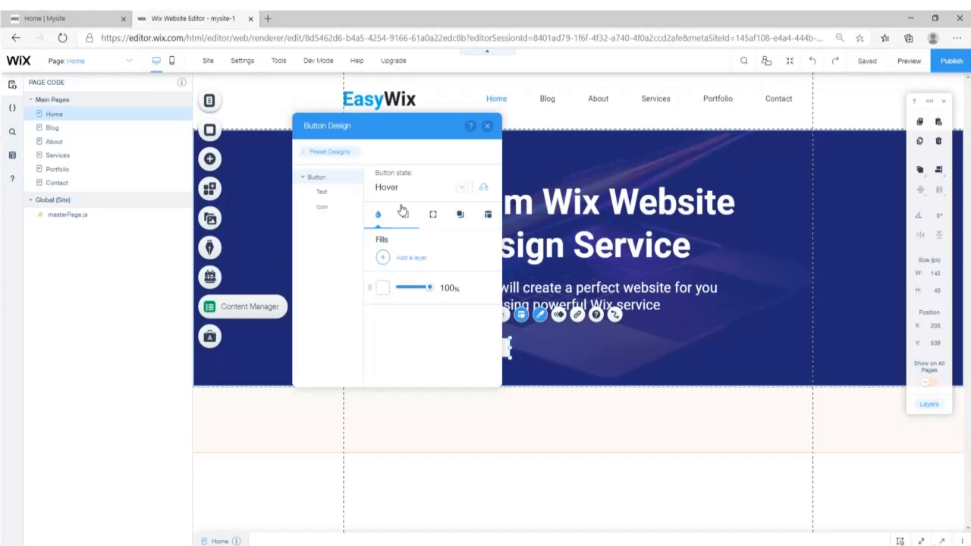
drag(383, 127, 632, 123)
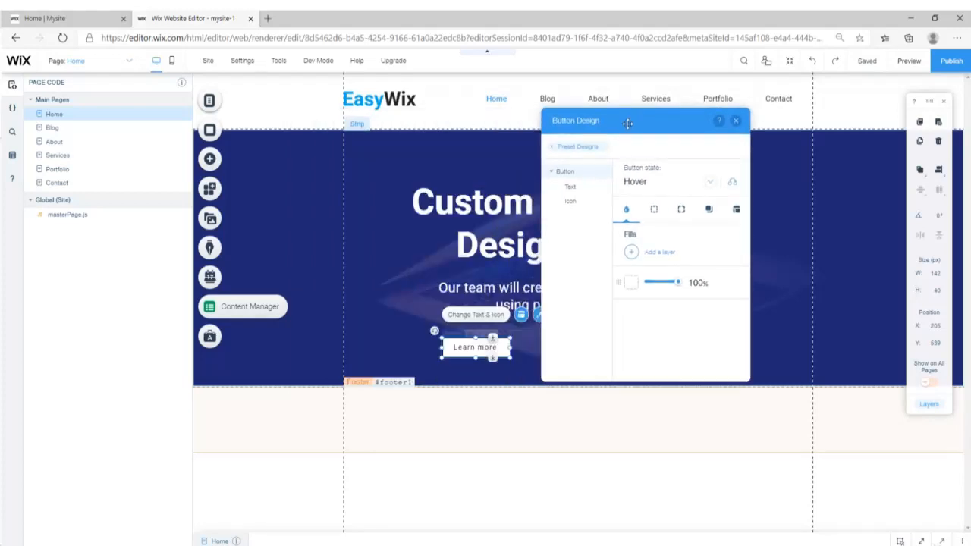
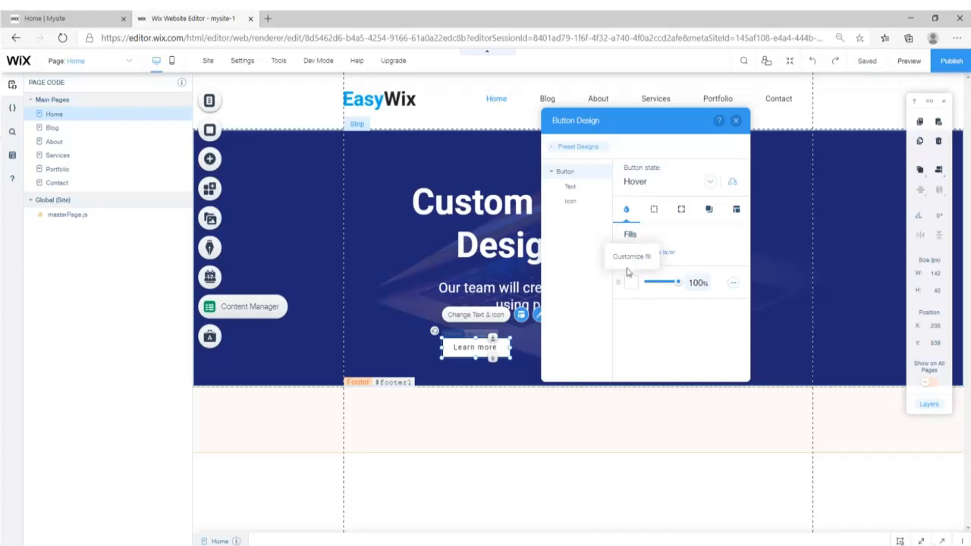
click(569, 188)
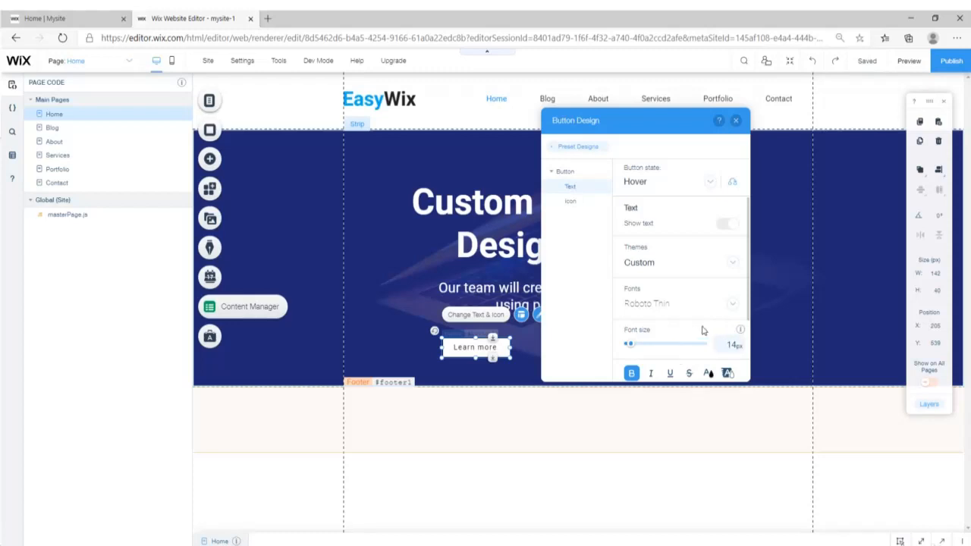
scroll(699, 296, down, 3)
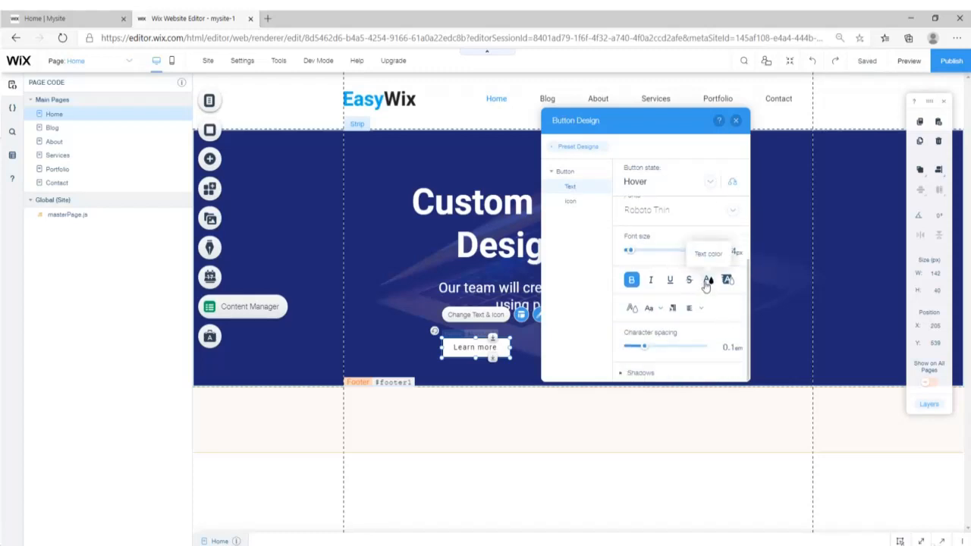
click(708, 282)
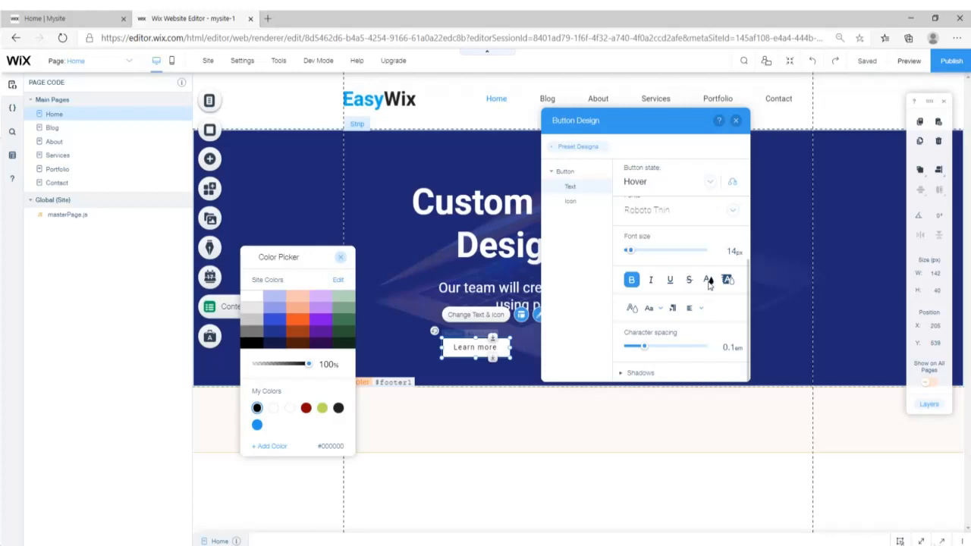
click(257, 427)
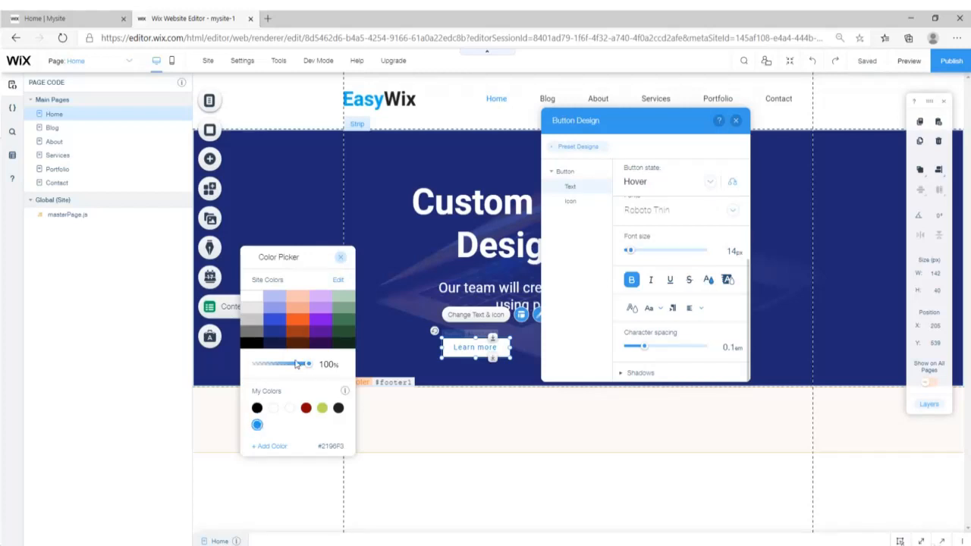
click(341, 257)
click(735, 119)
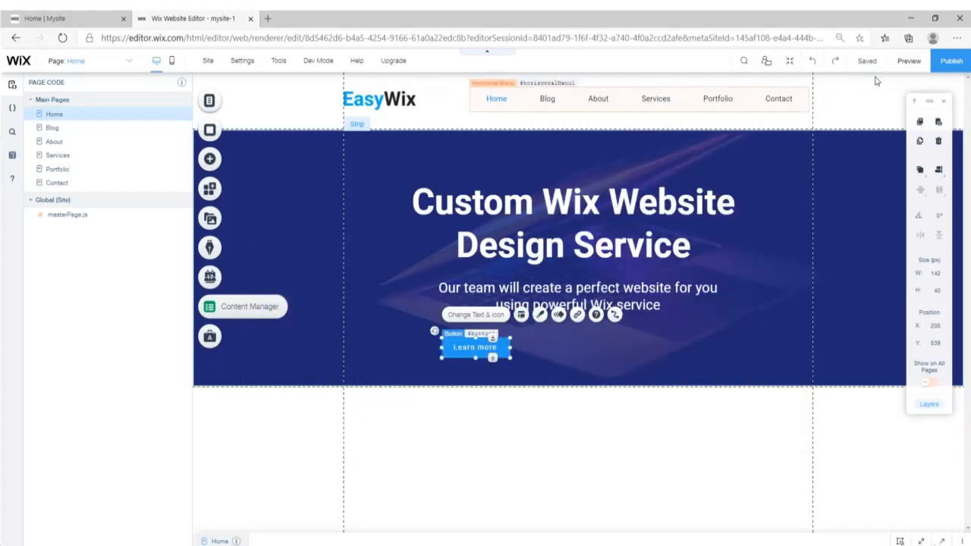
click(912, 63)
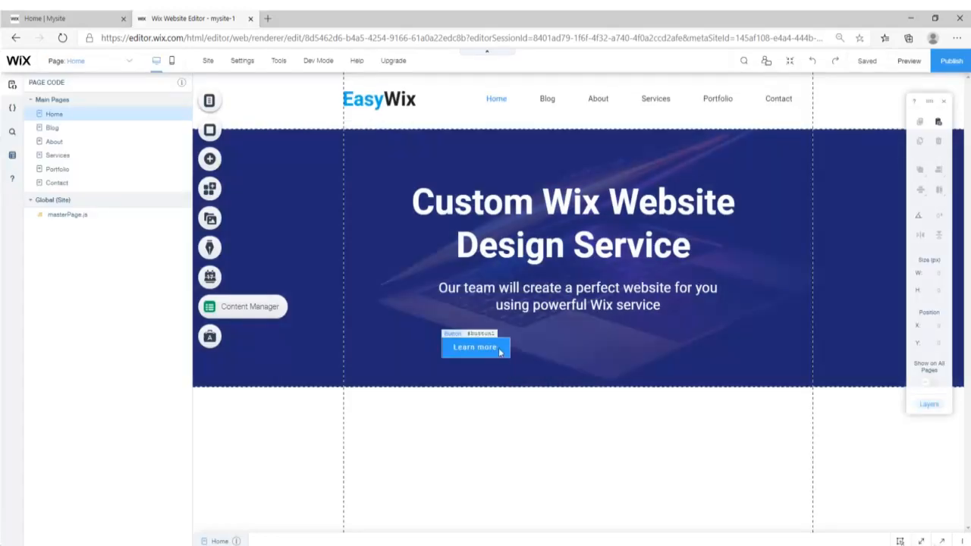
- Duplicate the "Learn more" button and place the copy beside the original at about X 393, Y 539
click(500, 352)
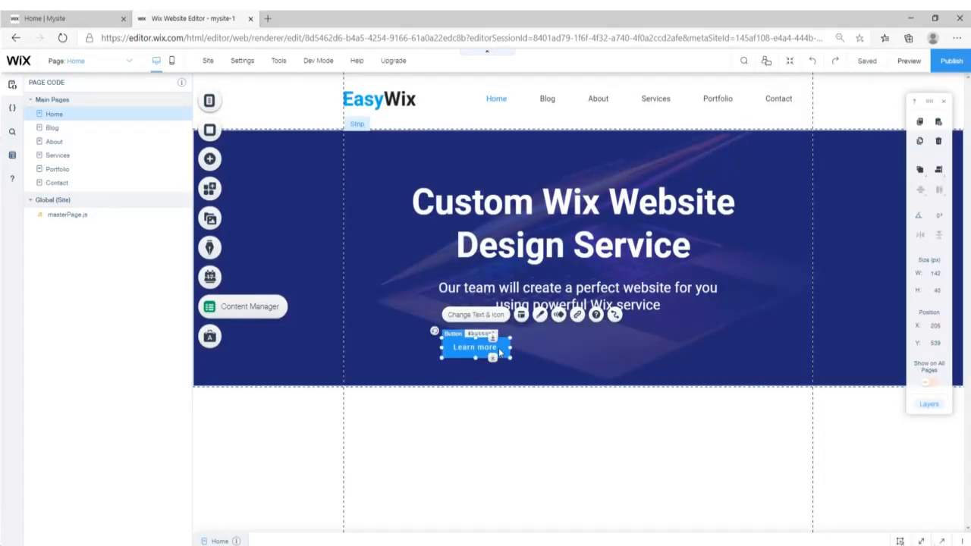
right_click(500, 349)
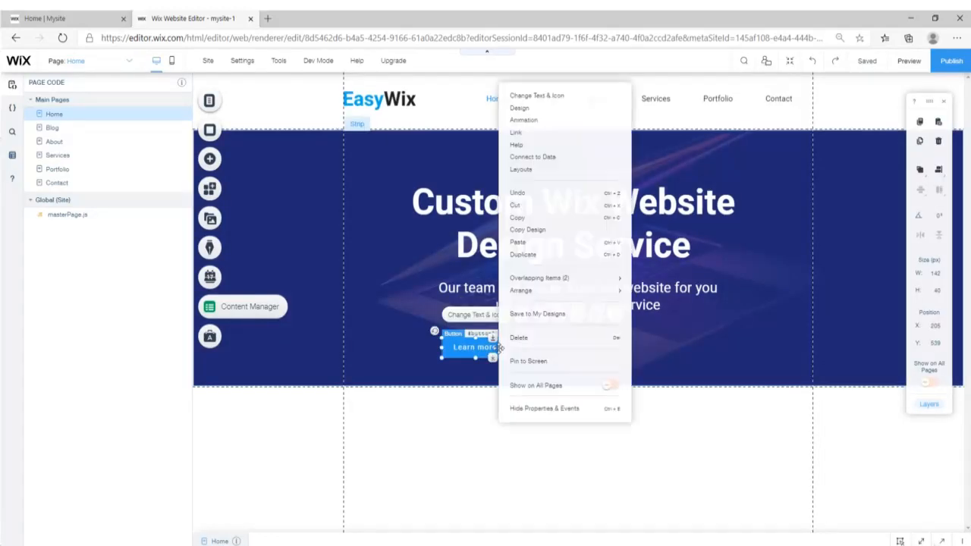
click(559, 258)
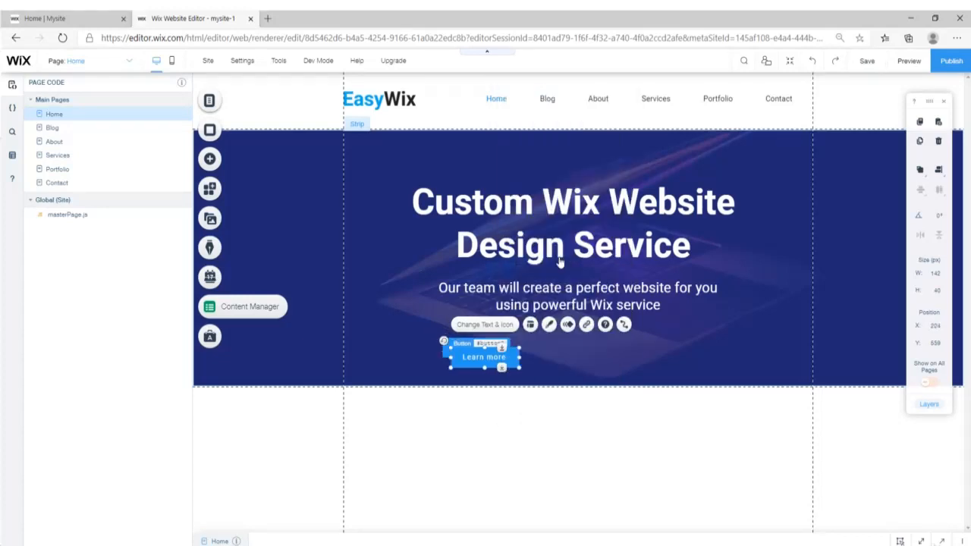
drag(469, 359, 556, 350)
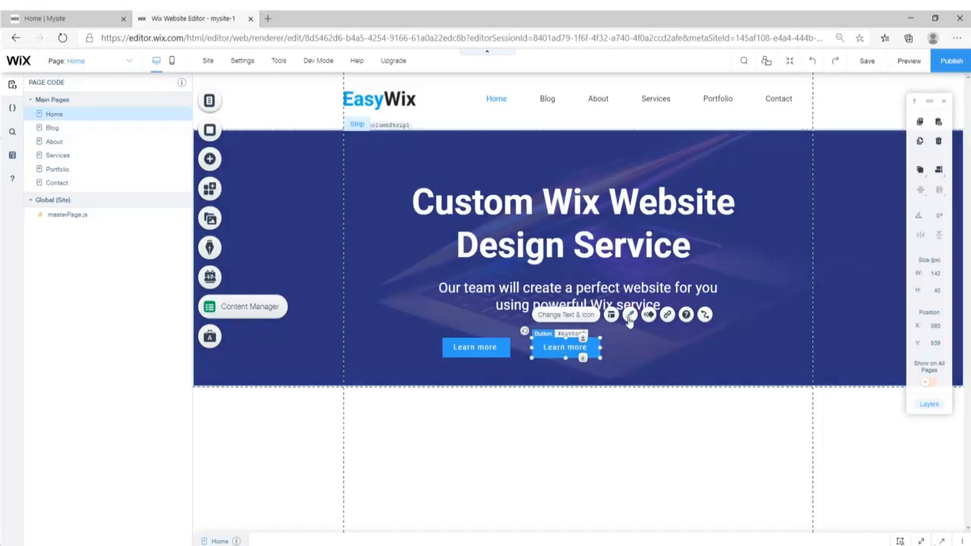
- Give the duplicated button a white #FFFFFF regular fill and saved blue #2196F3 text
click(630, 317)
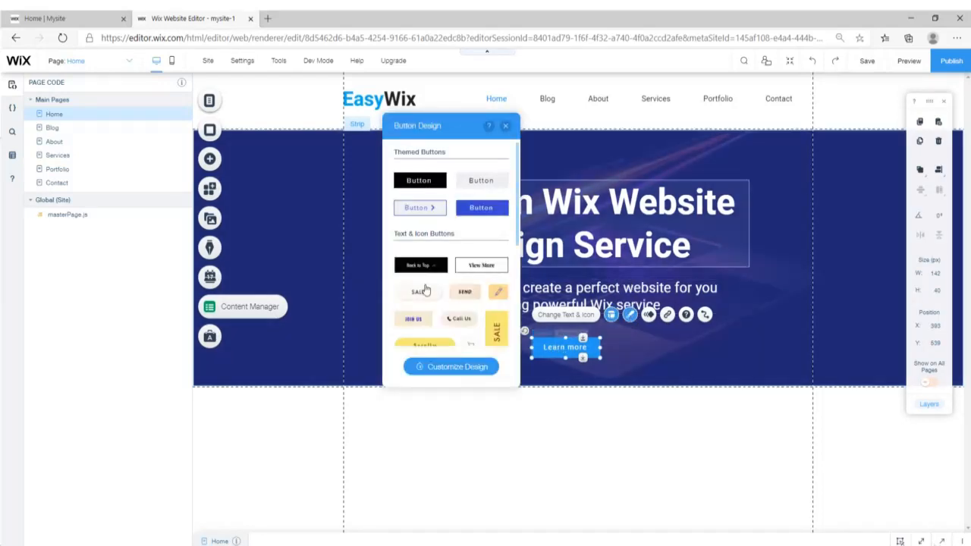
click(436, 367)
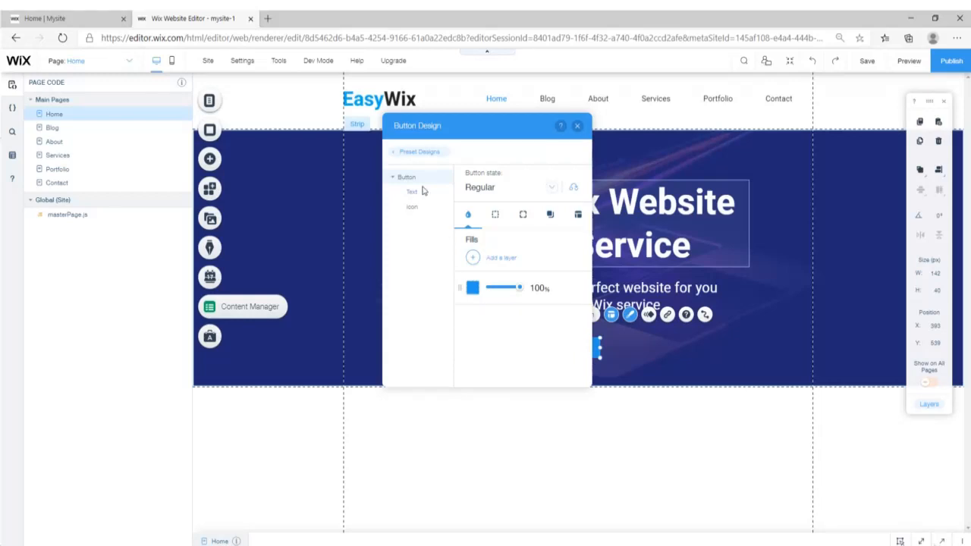
click(471, 288)
click(252, 326)
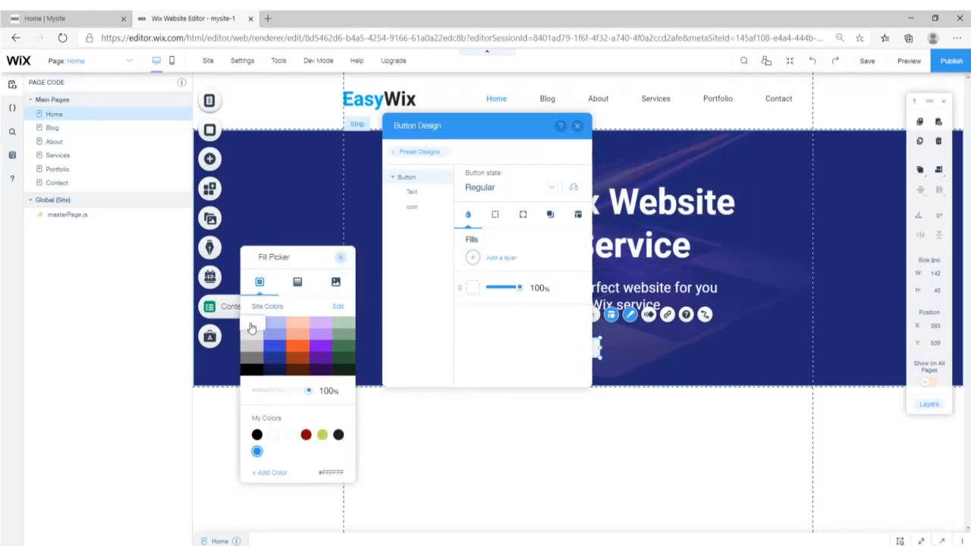
click(412, 192)
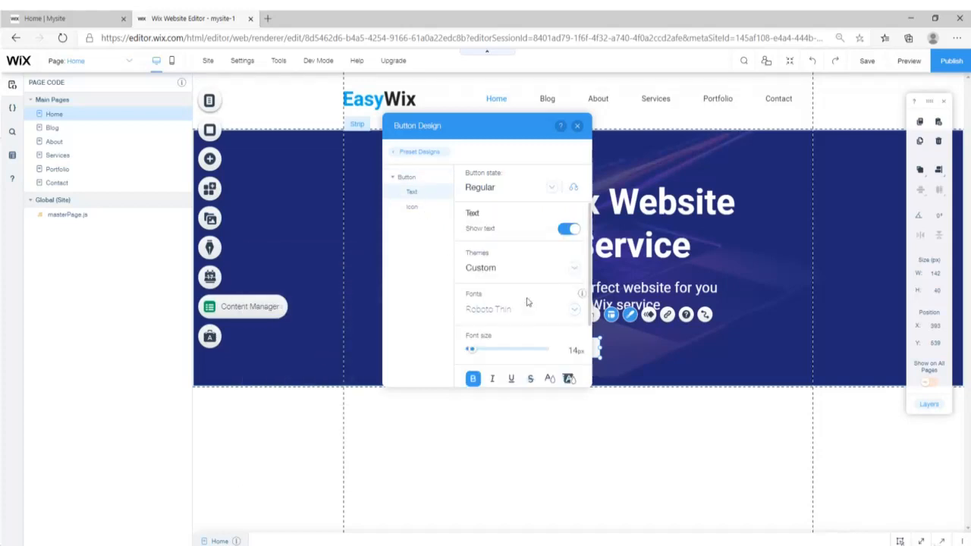
scroll(530, 333, down, 2)
click(569, 324)
click(256, 425)
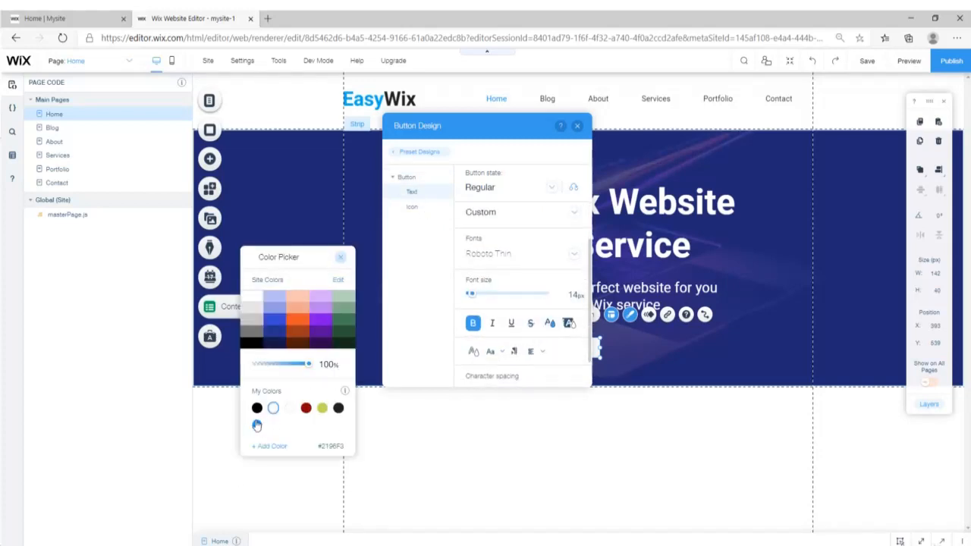
click(341, 257)
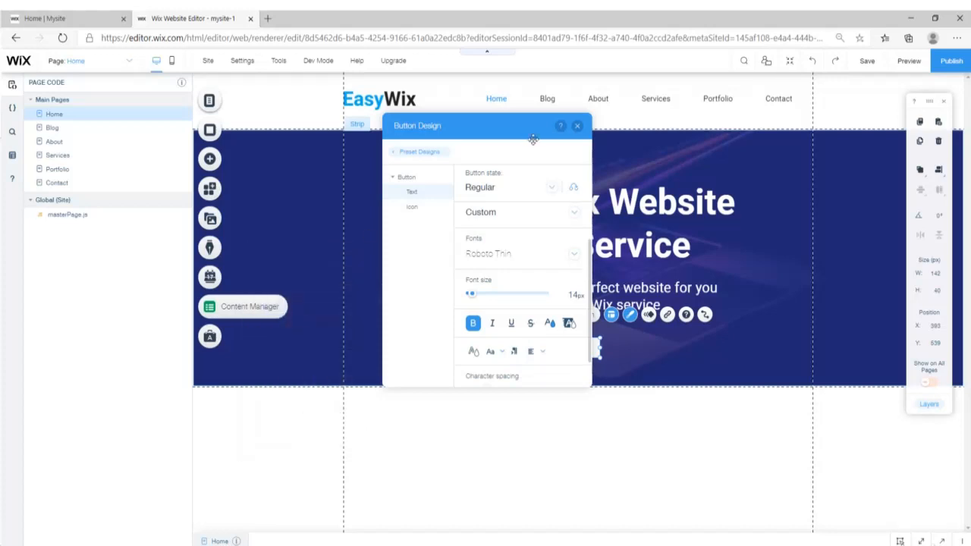
click(578, 129)
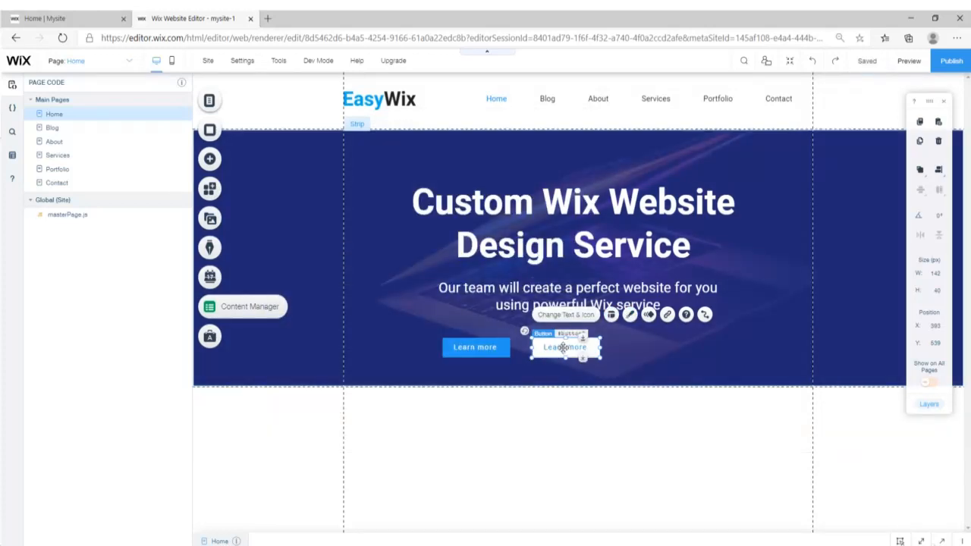
- Change the duplicated button's label to "Get In Touch"
double_click(563, 348)
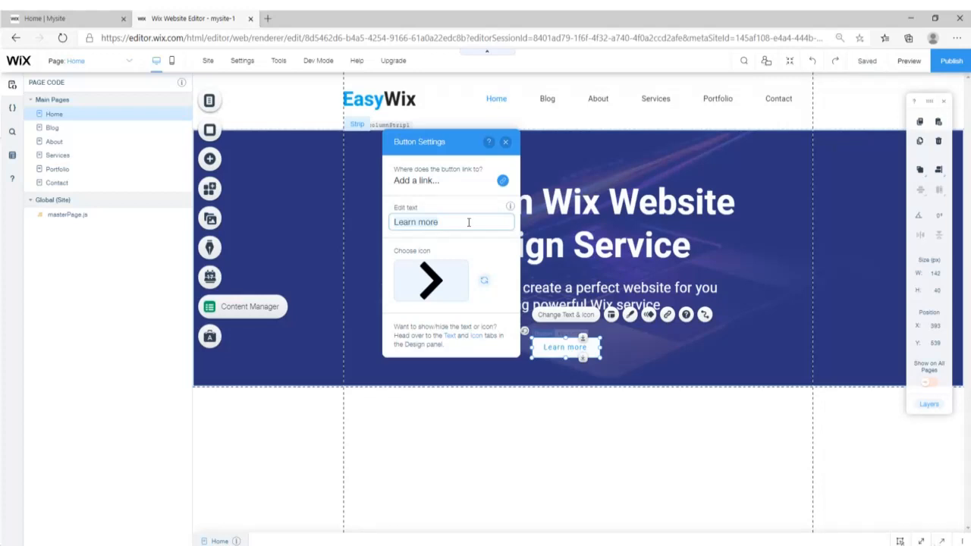
text(Get In Touch)
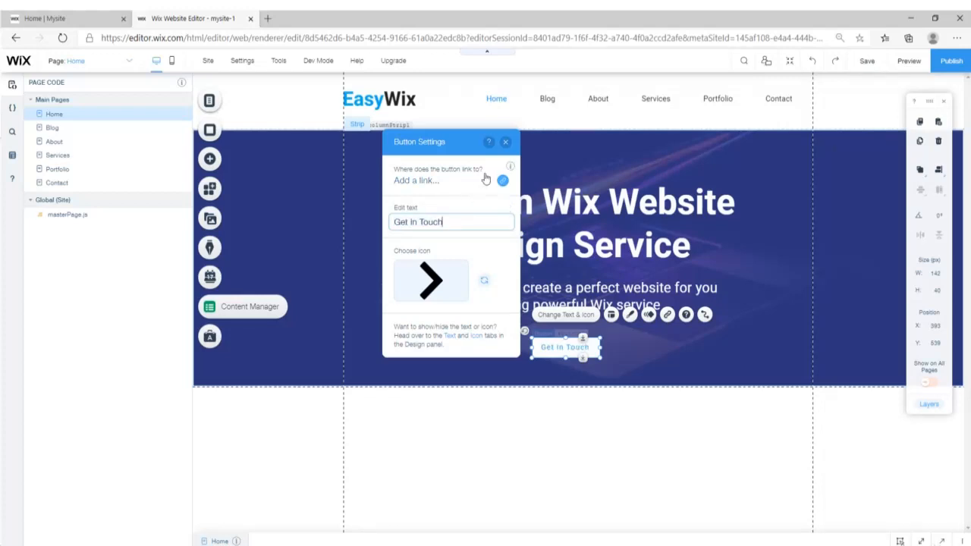
- Preview the page to check how the hero strip's two buttons look and respond, and return to editing
click(505, 142)
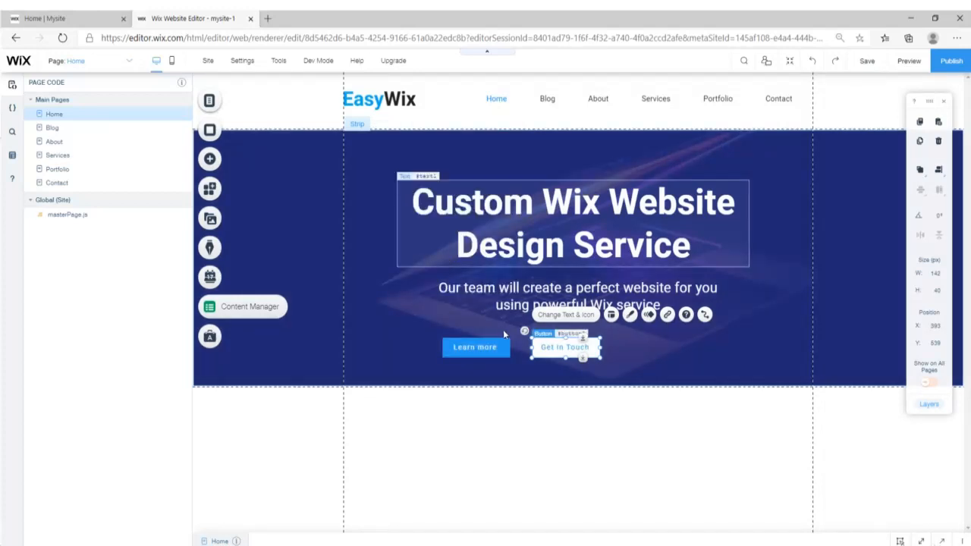
click(909, 61)
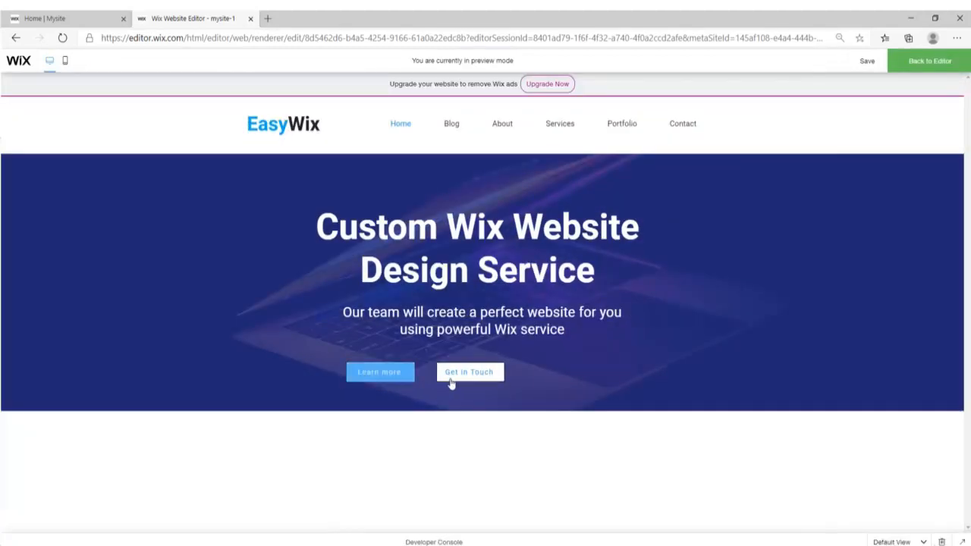
click(926, 65)
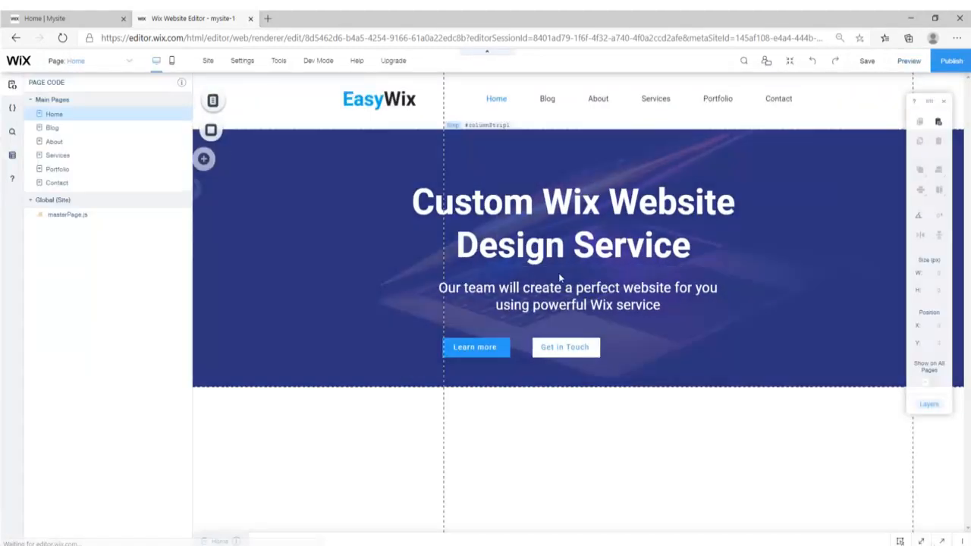
- Set the "Get In Touch" button's hover-state fill to the saved blue #2196F3
click(564, 347)
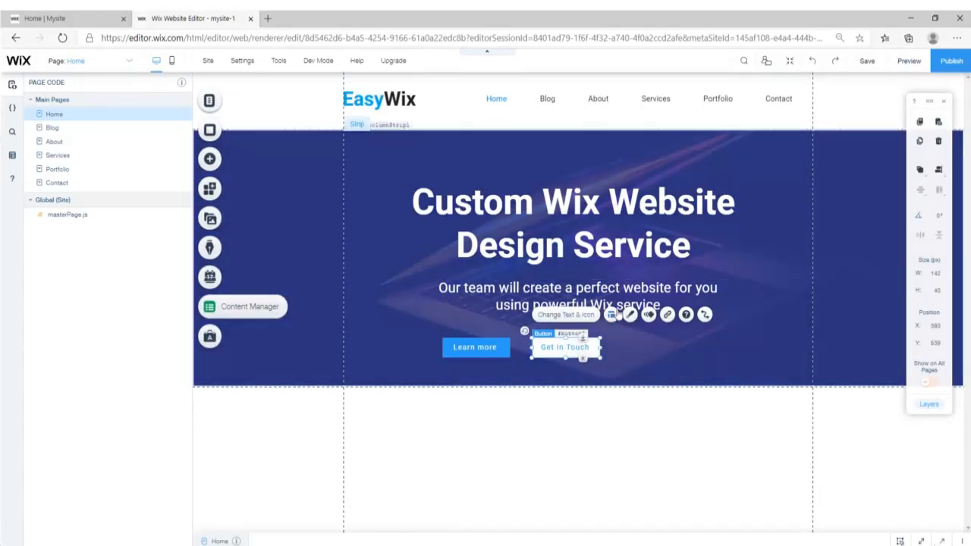
click(630, 313)
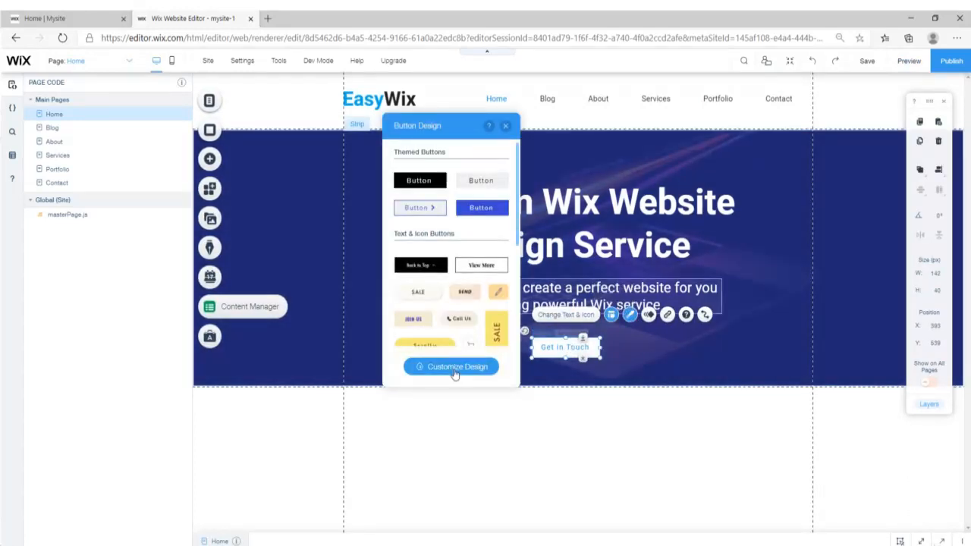
click(457, 367)
click(515, 188)
click(501, 205)
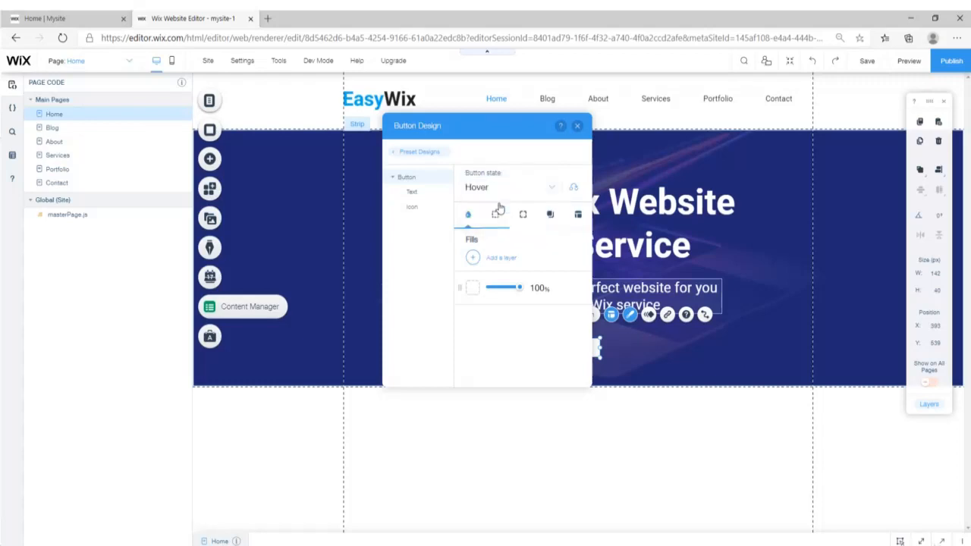
click(473, 291)
click(256, 451)
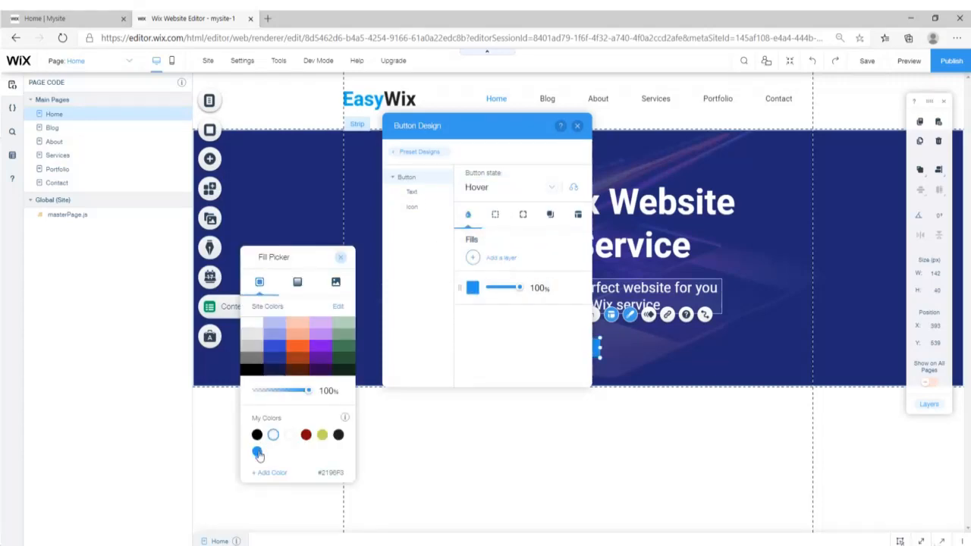
- Change the "Get In Touch" button's hover-state text colour to white #FFFFFF and preview the page
click(411, 193)
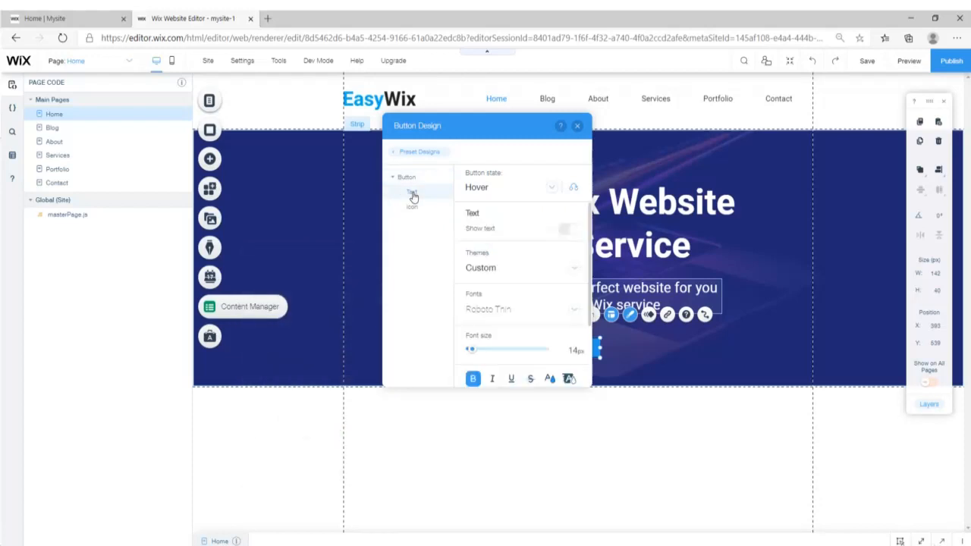
click(550, 379)
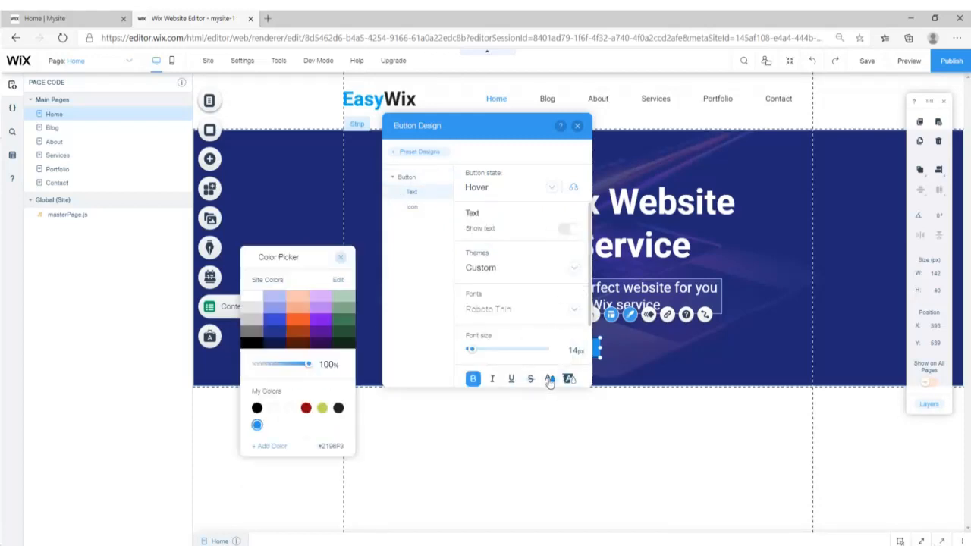
click(254, 298)
click(578, 128)
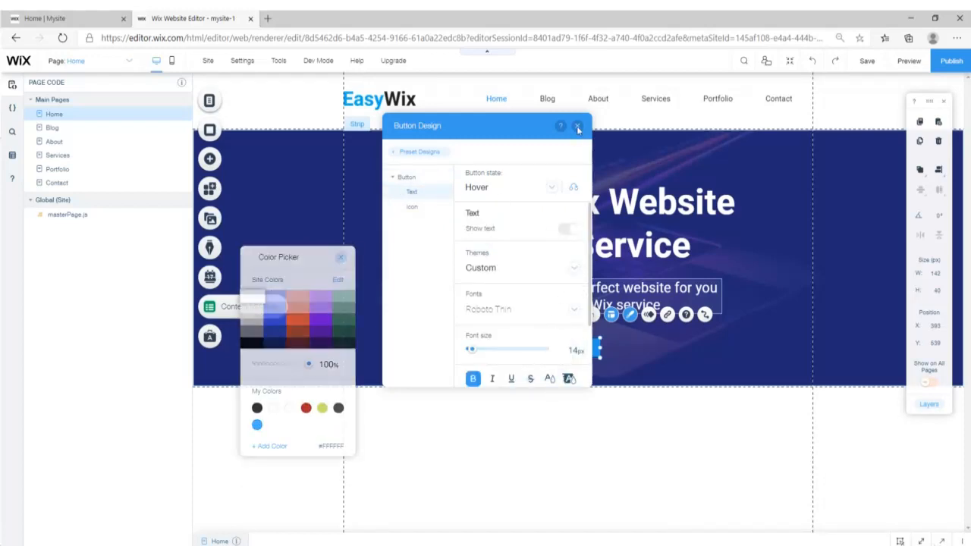
click(577, 125)
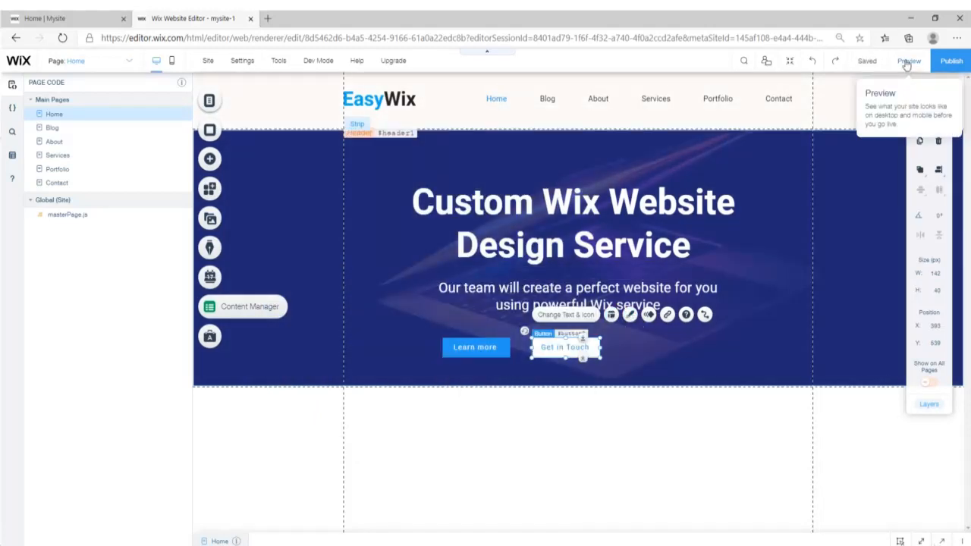
click(908, 61)
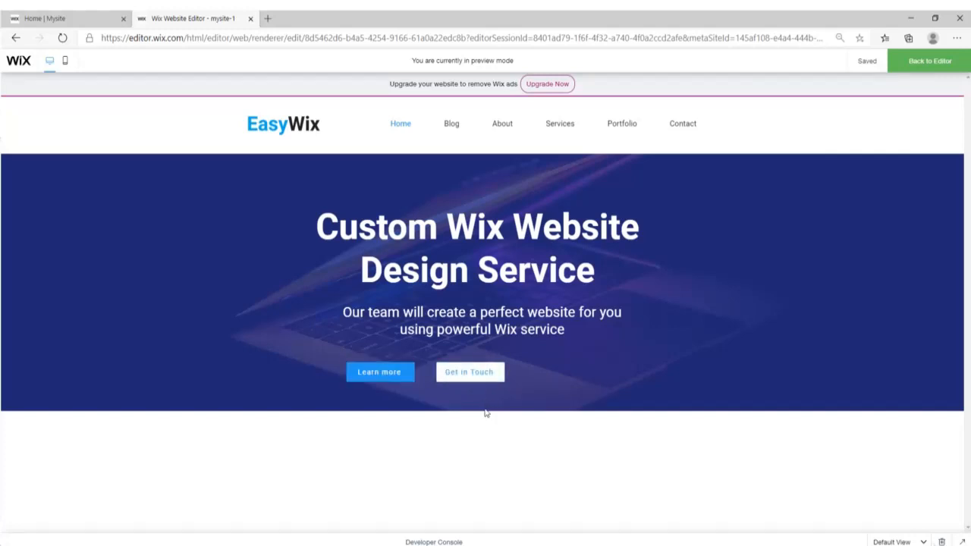
click(931, 60)
- Open the "Learn more" button's hover-state border settings and try a border width of 0 px
click(475, 347)
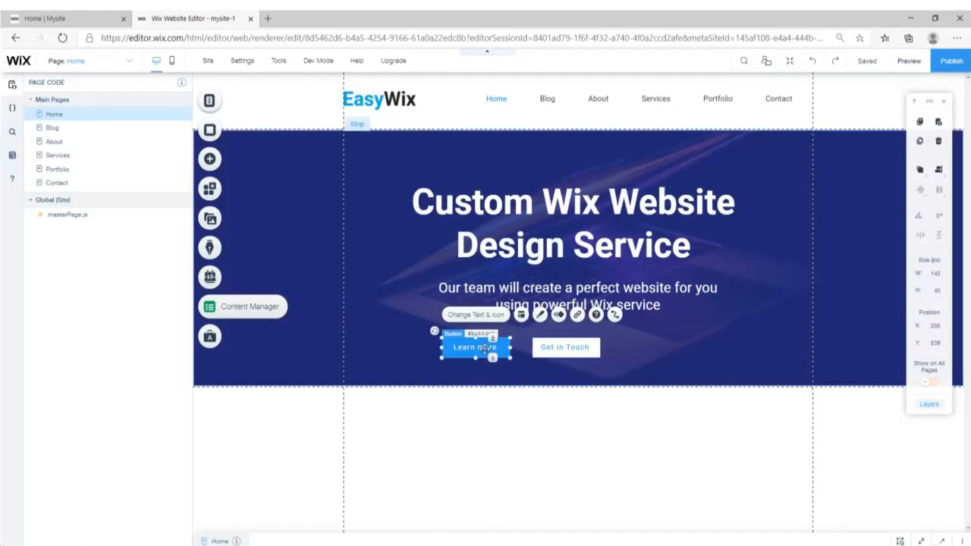
click(539, 315)
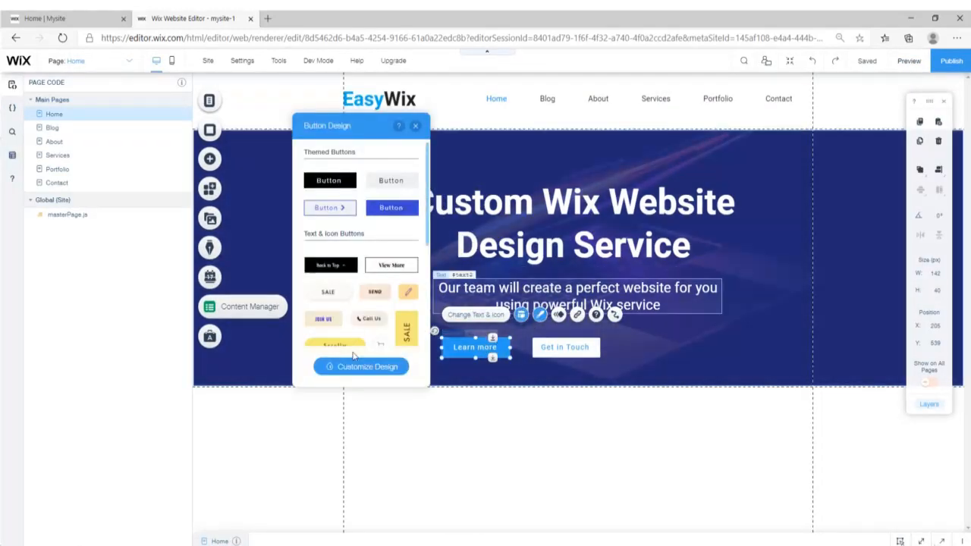
click(361, 367)
click(459, 187)
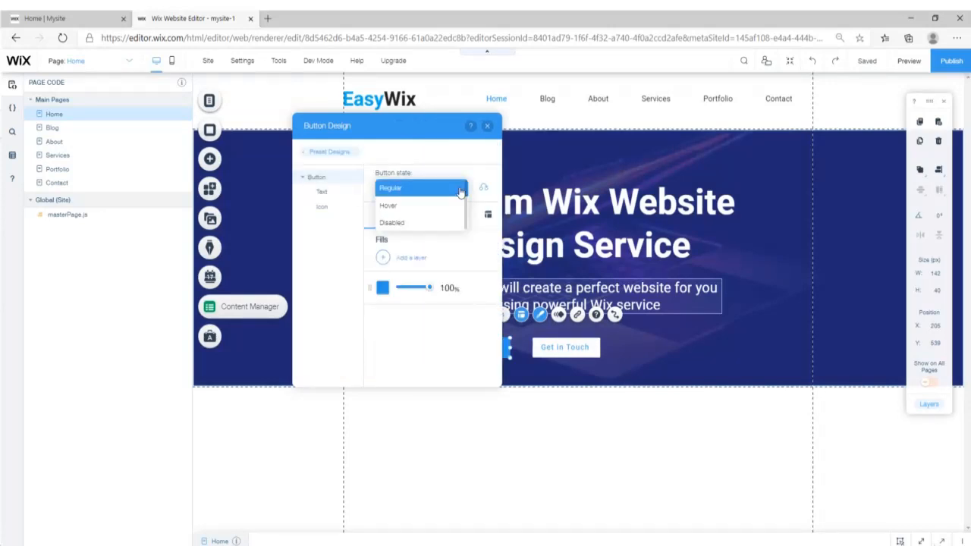
click(390, 206)
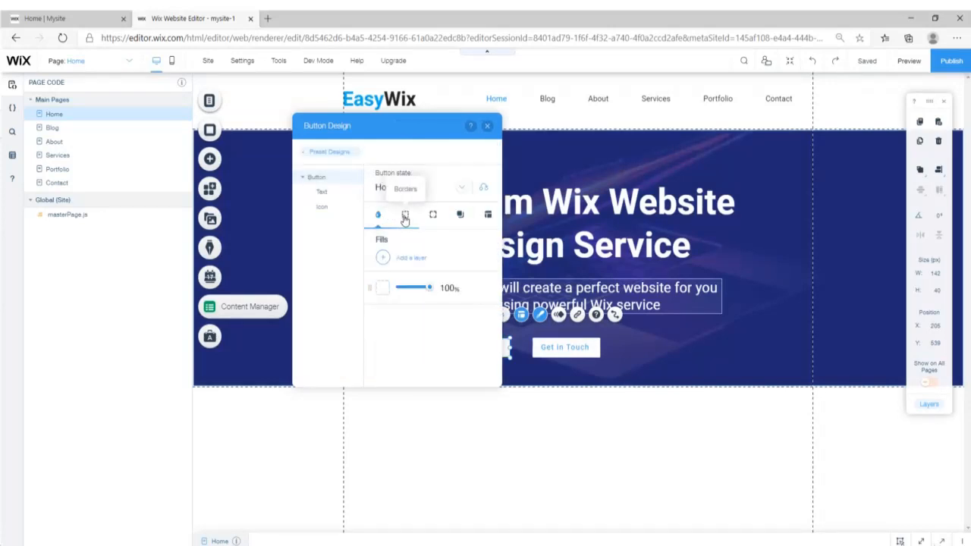
click(404, 217)
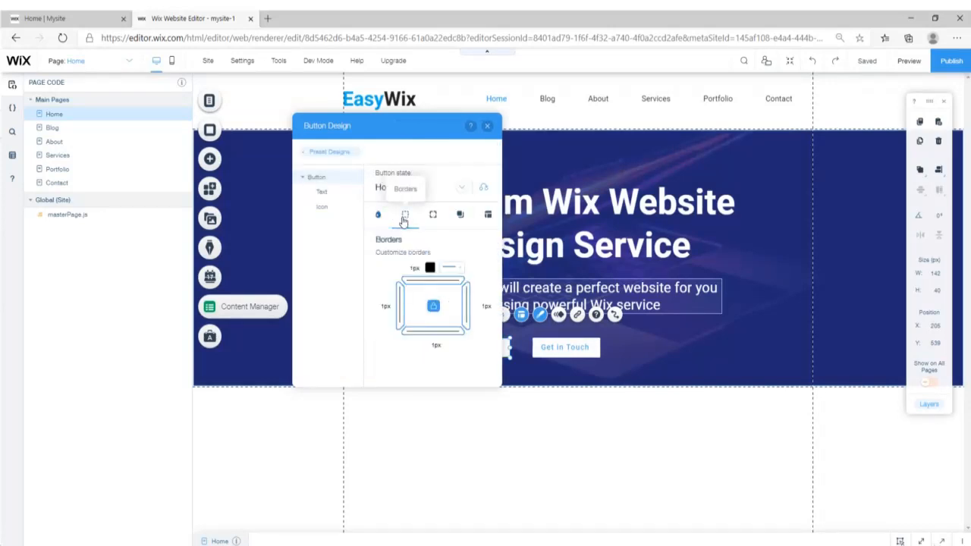
click(430, 268)
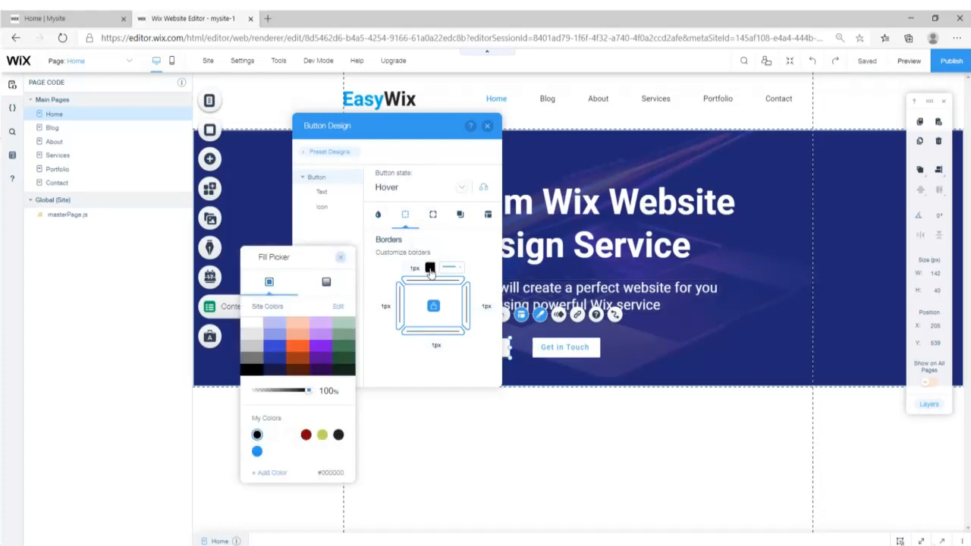
click(414, 267)
text(0)
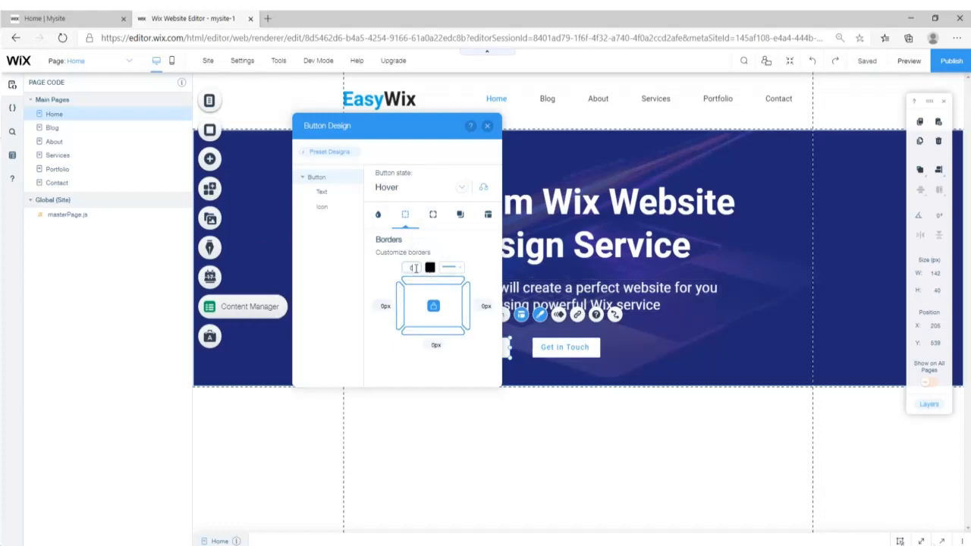
- Make the "Learn more" button's hover-state border colour fully transparent
click(430, 268)
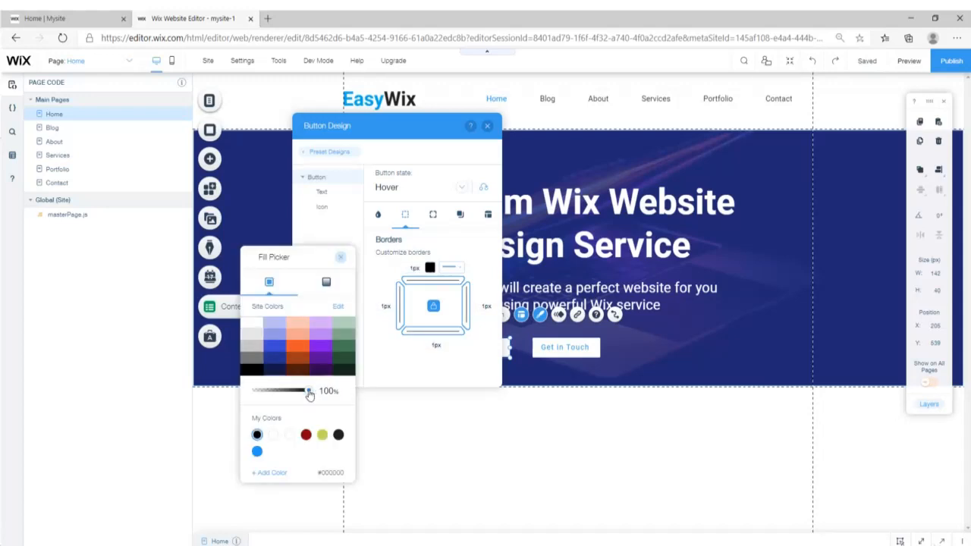
drag(311, 394, 247, 394)
click(340, 257)
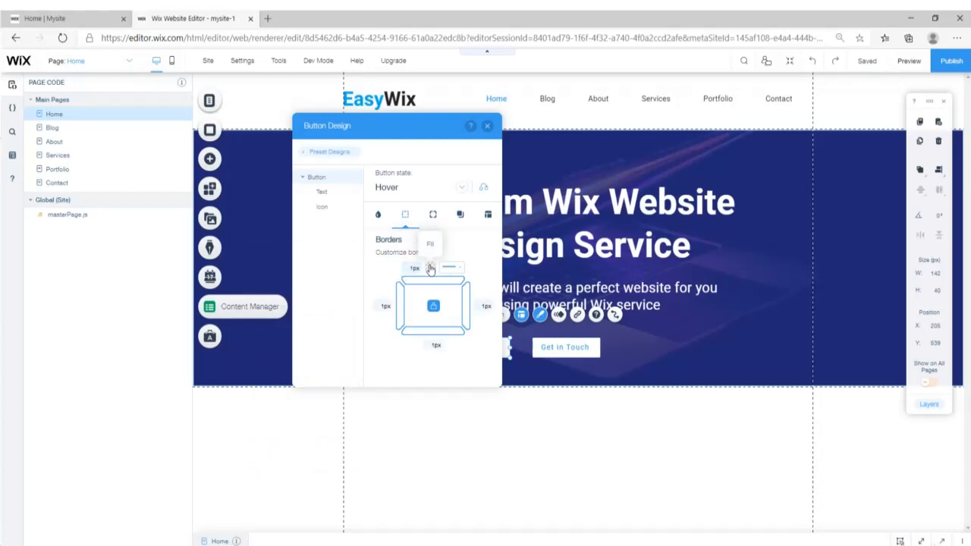
click(487, 126)
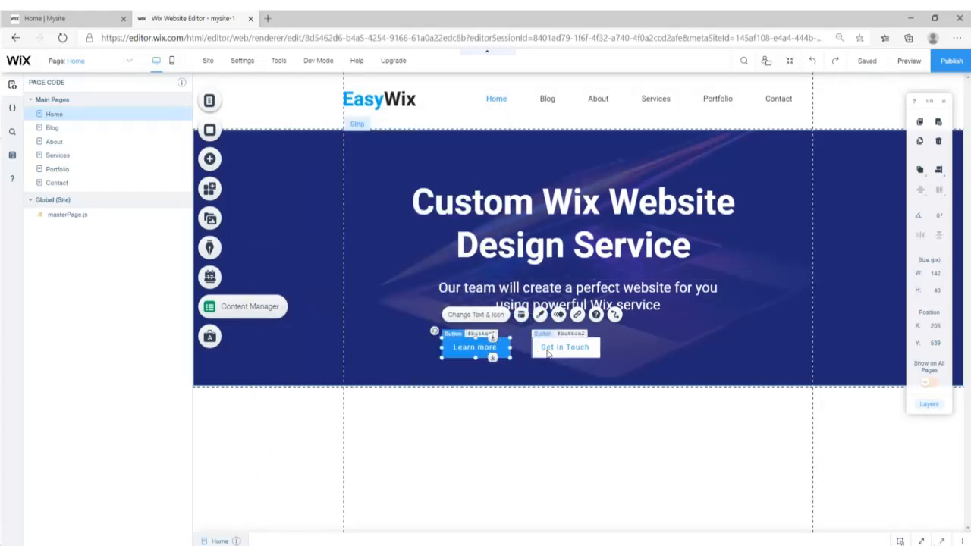
- Set the "Get In Touch" button's hover-state border colour to 0% opacity and preview the page
click(564, 347)
click(629, 317)
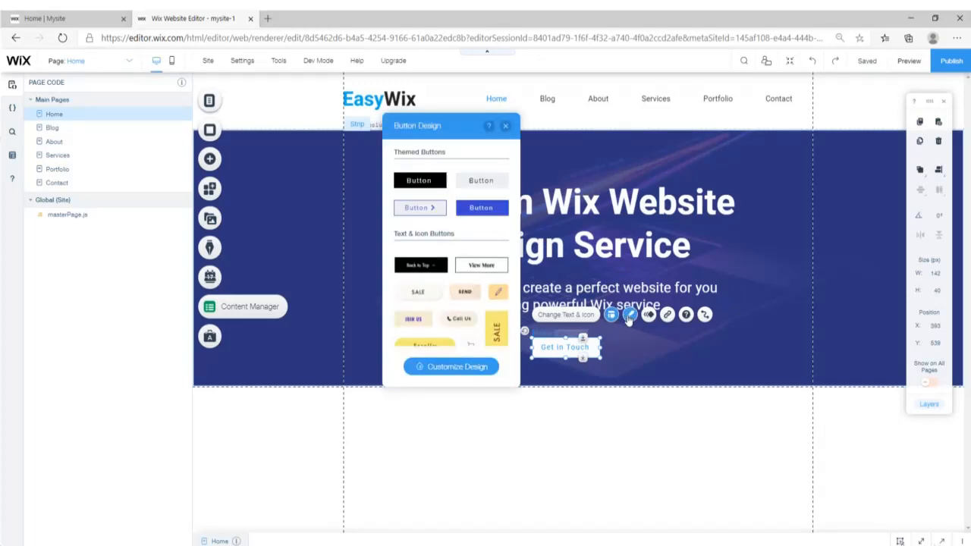
click(472, 367)
click(492, 188)
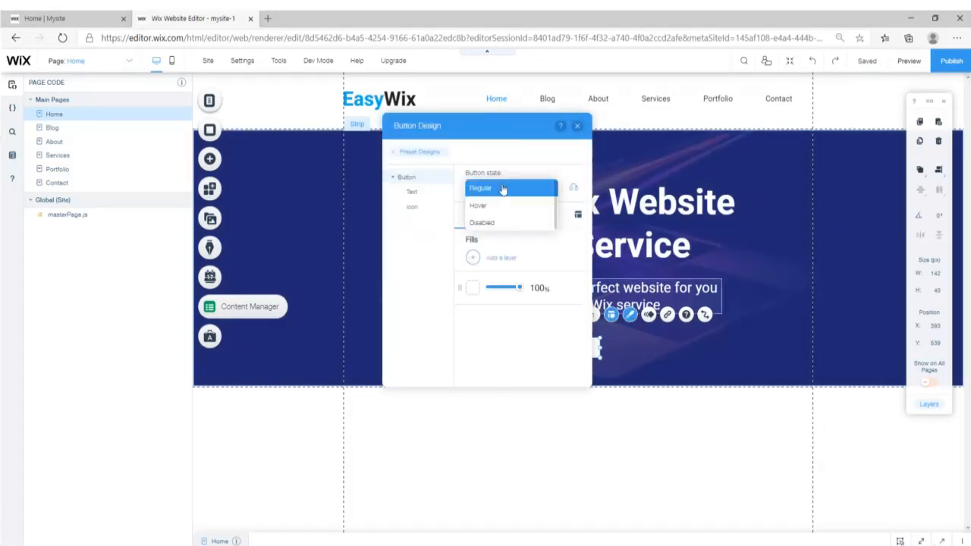
click(481, 205)
click(495, 216)
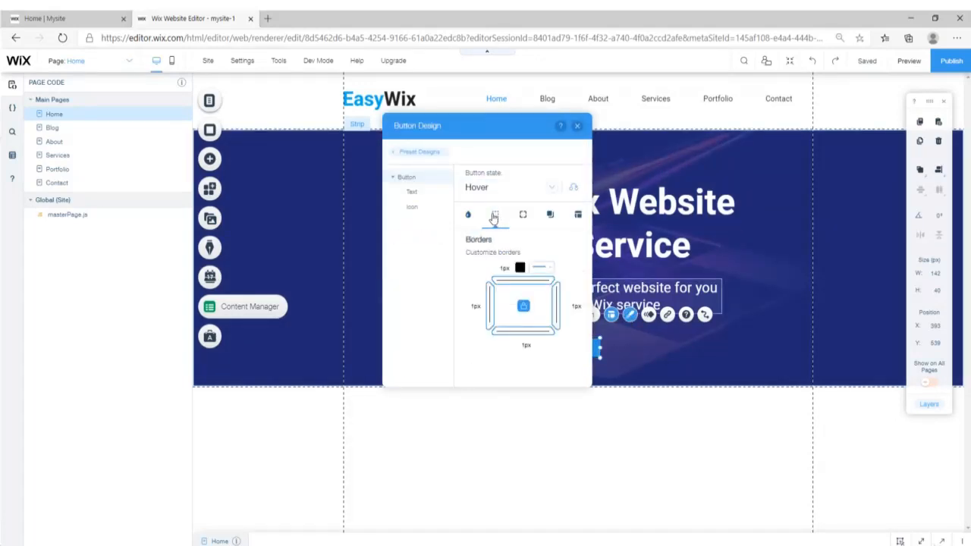
click(520, 267)
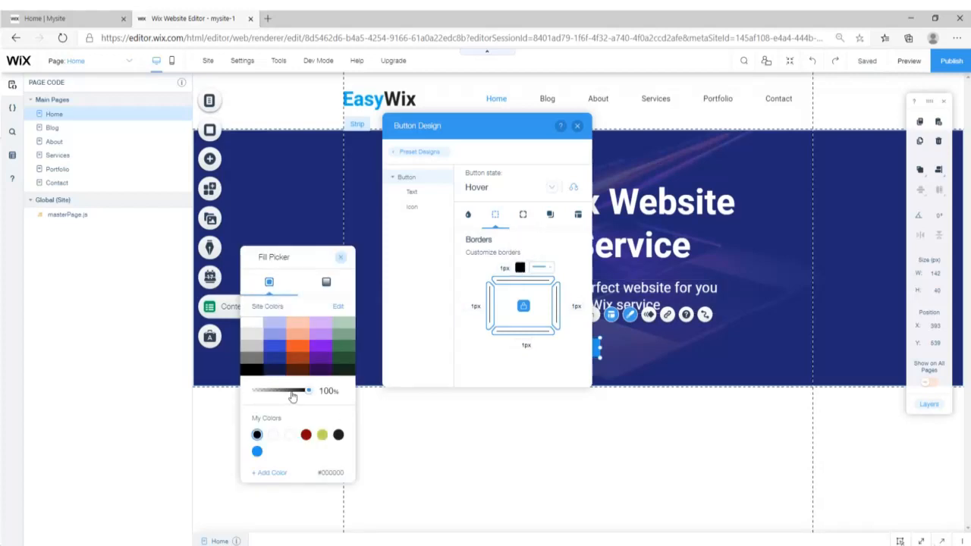
drag(306, 391, 237, 395)
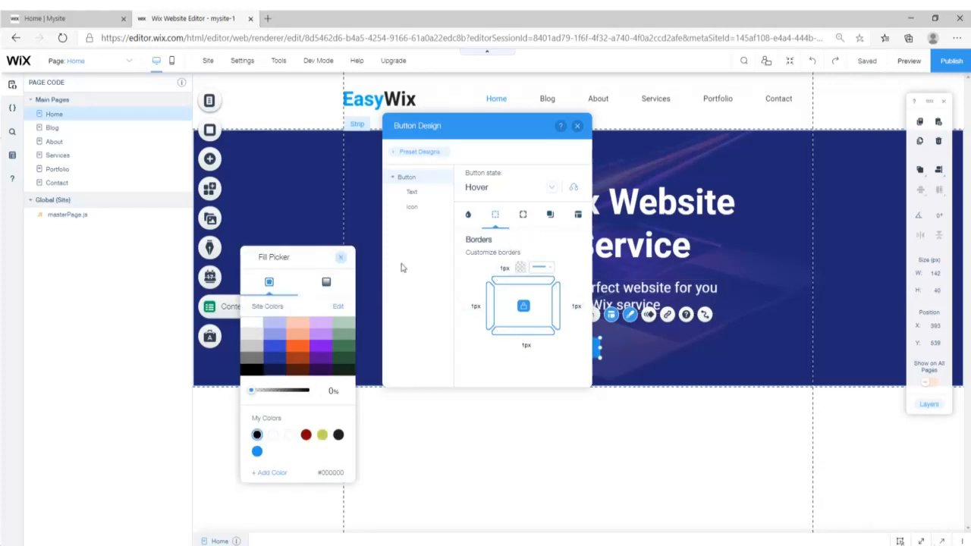
click(341, 257)
click(577, 126)
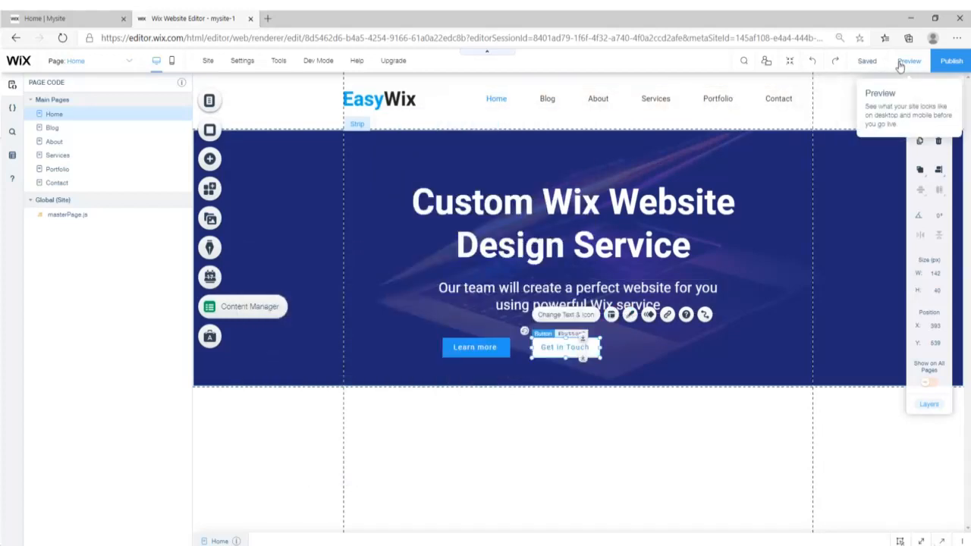
click(908, 61)
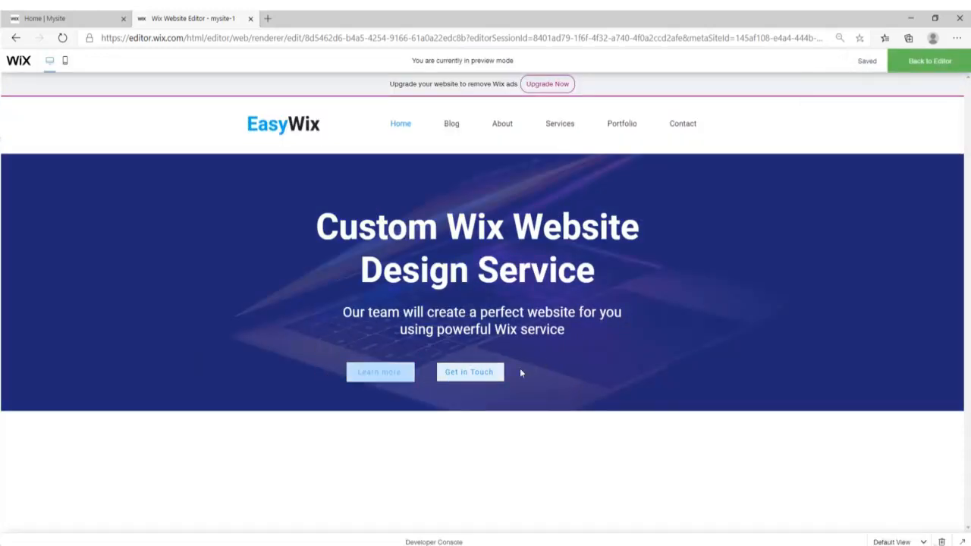
click(929, 60)
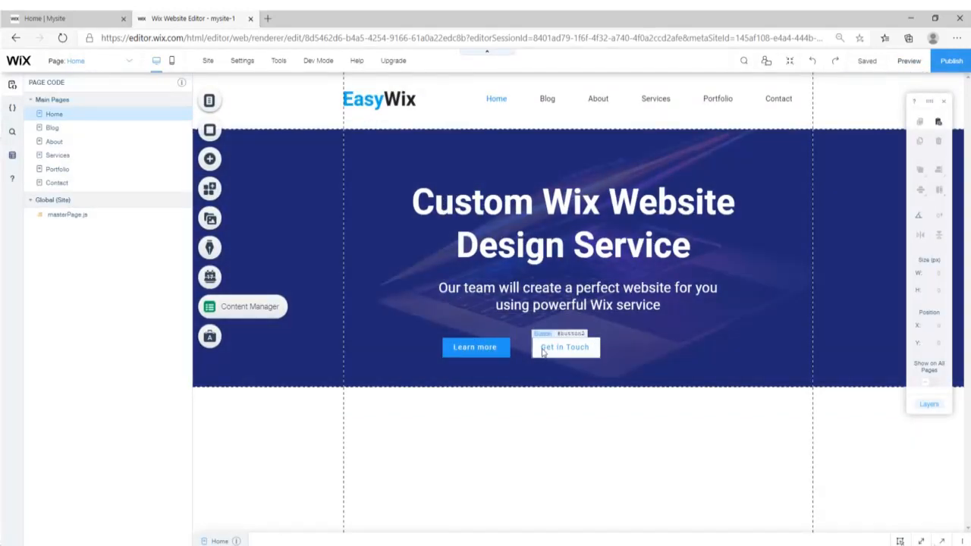
- Move both hero buttons together to the right, to about X 338, Y 539, beneath the subtitle
drag(536, 350, 613, 355)
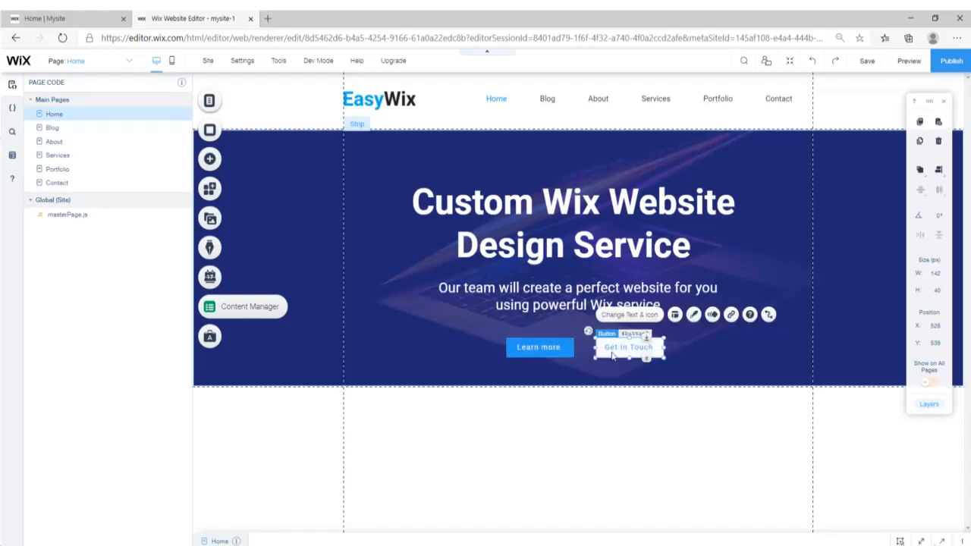
click(683, 360)
- Group the "Learn more" and "Get In Touch" buttons and move the group to about X 363, Y 534
click(643, 351)
shift+click(551, 348)
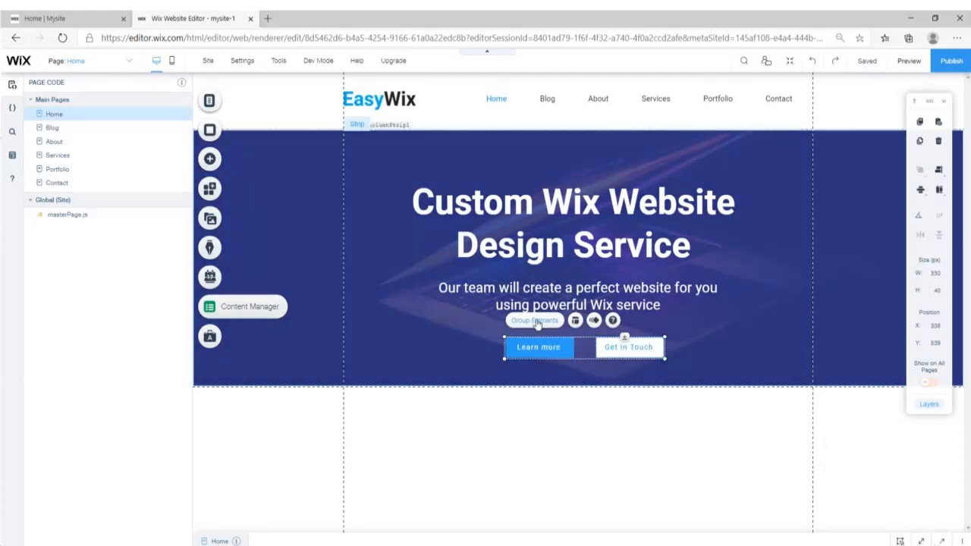
click(542, 324)
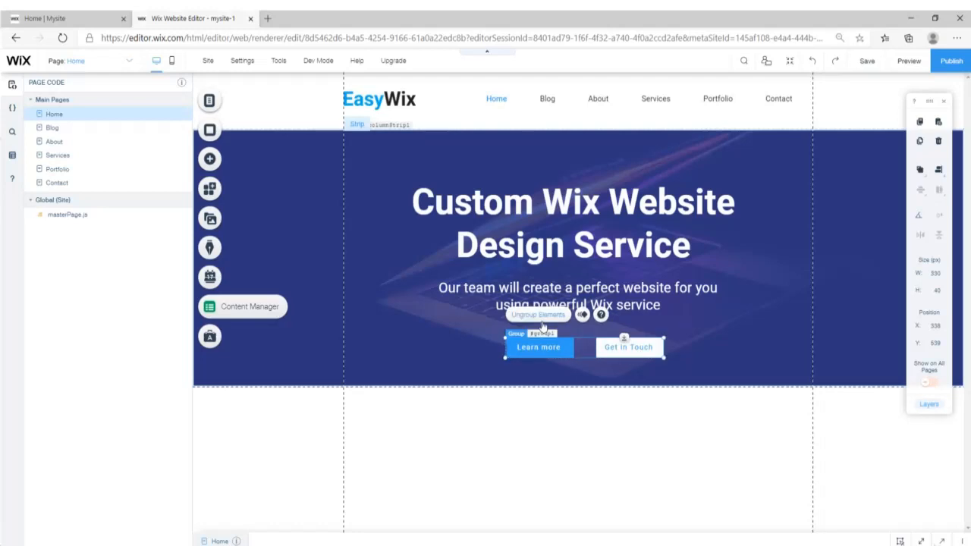
click(637, 455)
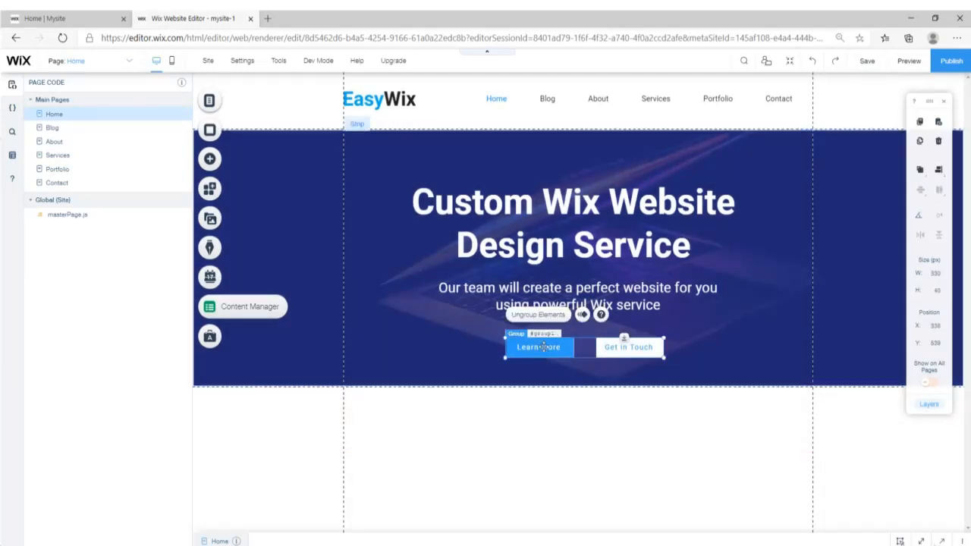
drag(620, 365, 634, 350)
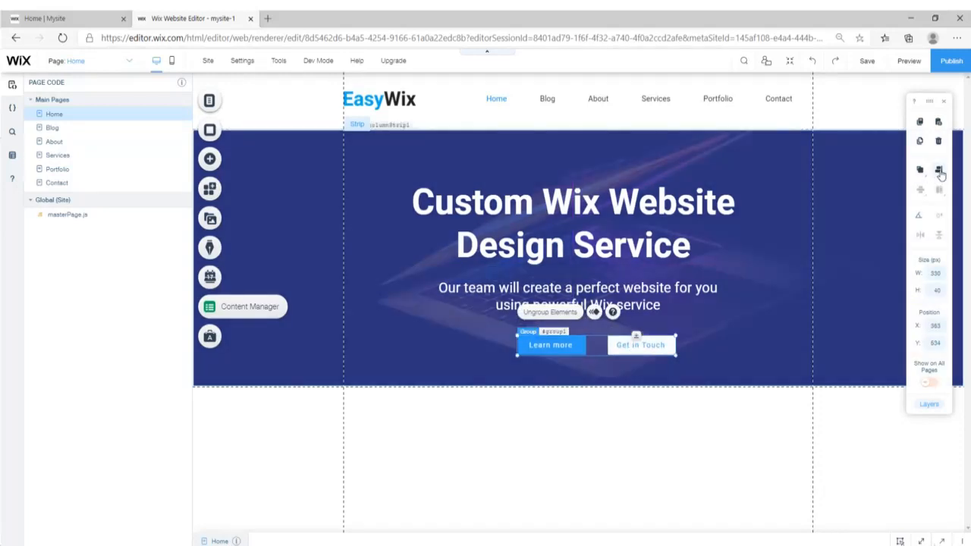
- Centre the hero button group horizontally at about X 323 and extend the hero strip's height to about 566 px
click(919, 172)
click(918, 172)
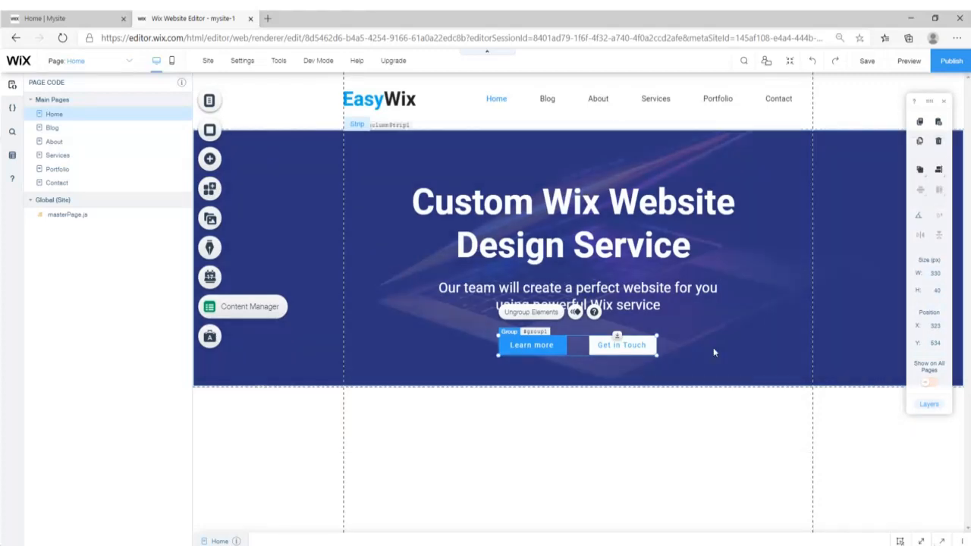
click(713, 352)
drag(616, 387, 616, 408)
- Lower the button group to about X 325, Y 545 and check the hero in page preview
click(623, 345)
mouse_move(623, 345)
mouse_down()
mouse_move(629, 360)
mouse_move(629, 349)
mouse_up()
click(709, 366)
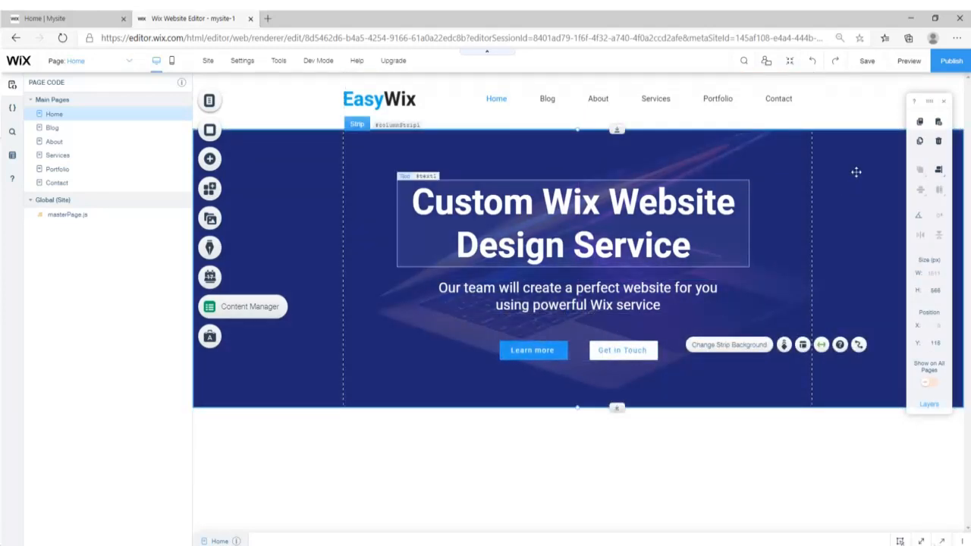
click(908, 61)
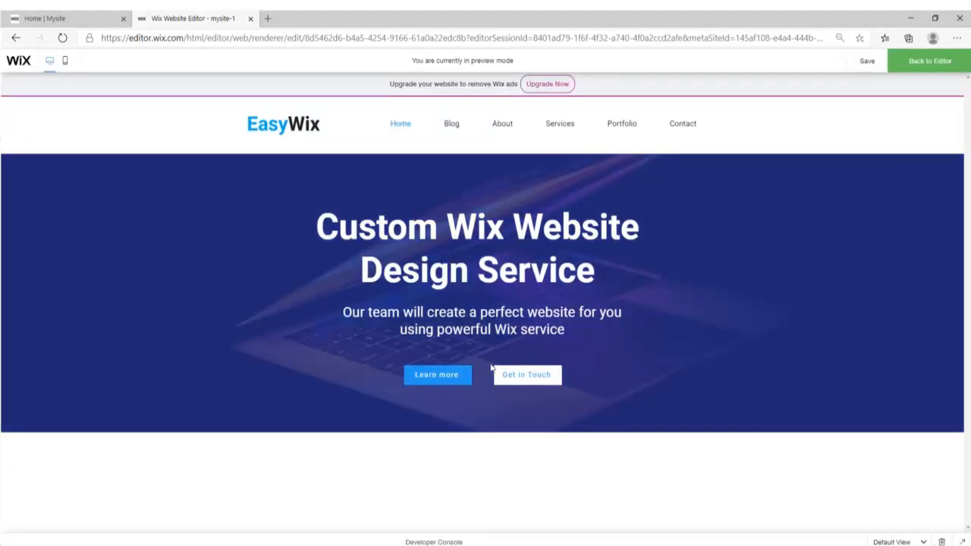
click(912, 64)
- Ungroup the hero buttons, move "Get in Touch" close beside "Learn more" for a combined width of about 292 px, and regroup them
click(610, 349)
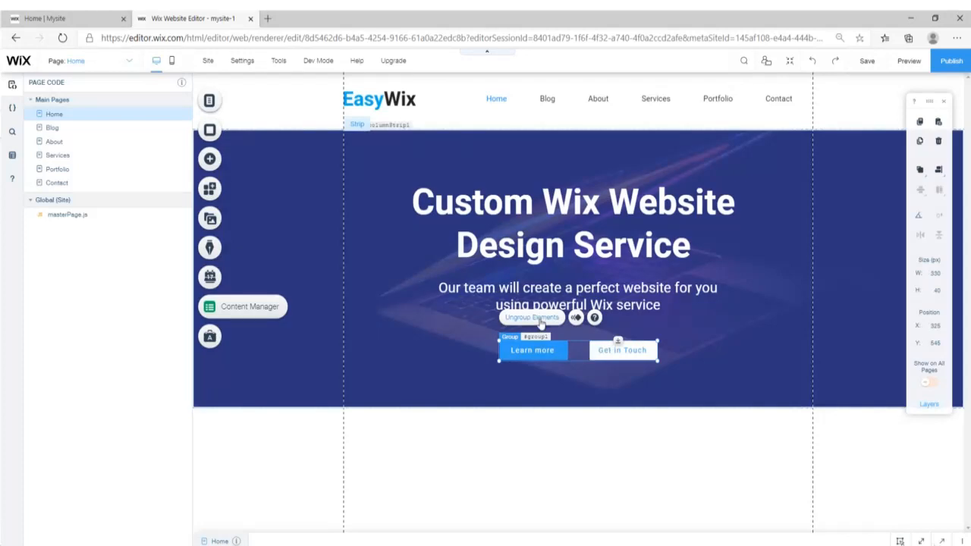
click(538, 319)
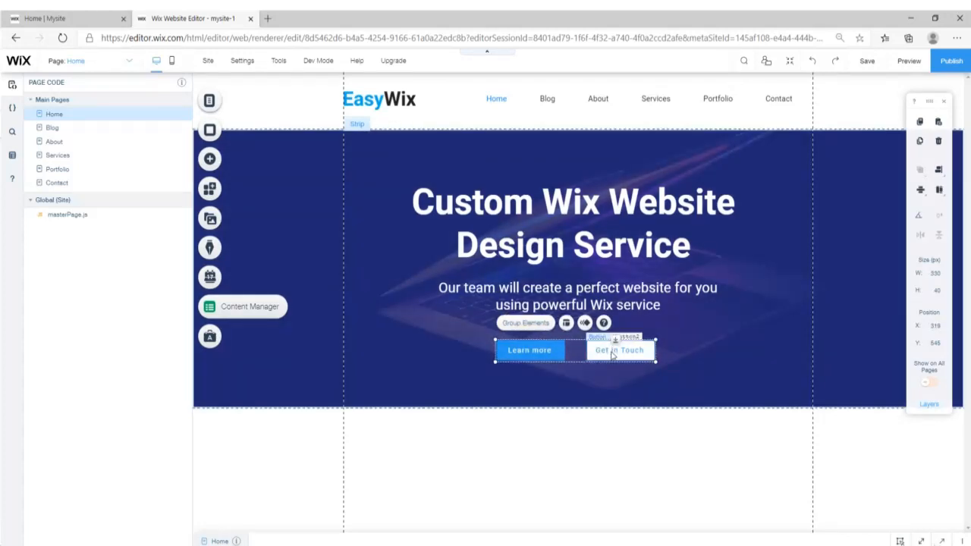
click(639, 358)
drag(645, 351, 582, 352)
shift+click(540, 357)
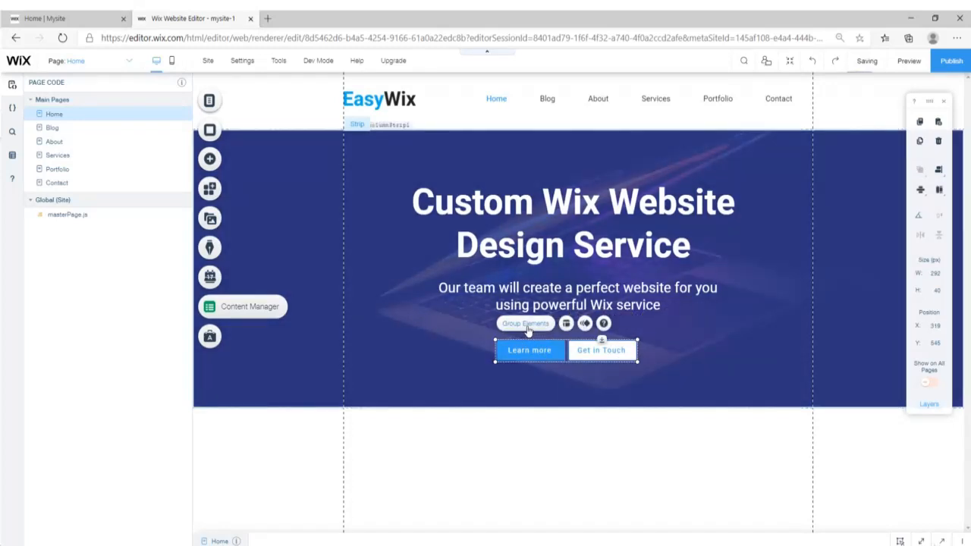
click(525, 323)
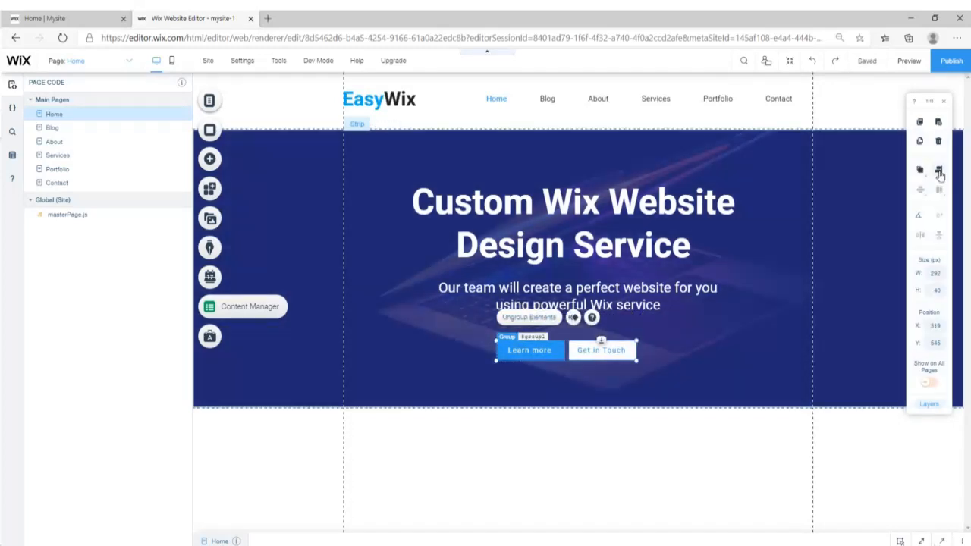
- Centre the regrouped hero buttons horizontally on the page and preview the site
click(916, 172)
click(728, 427)
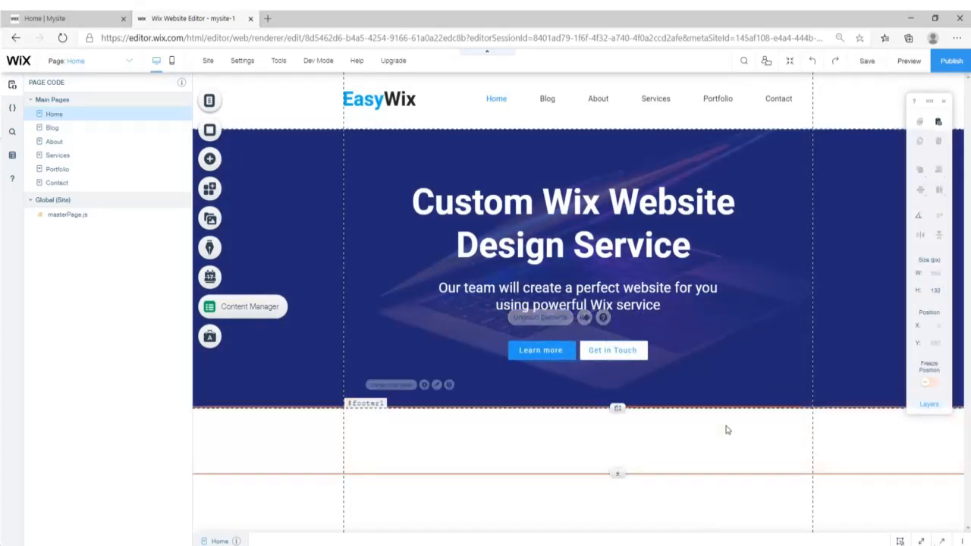
click(906, 64)
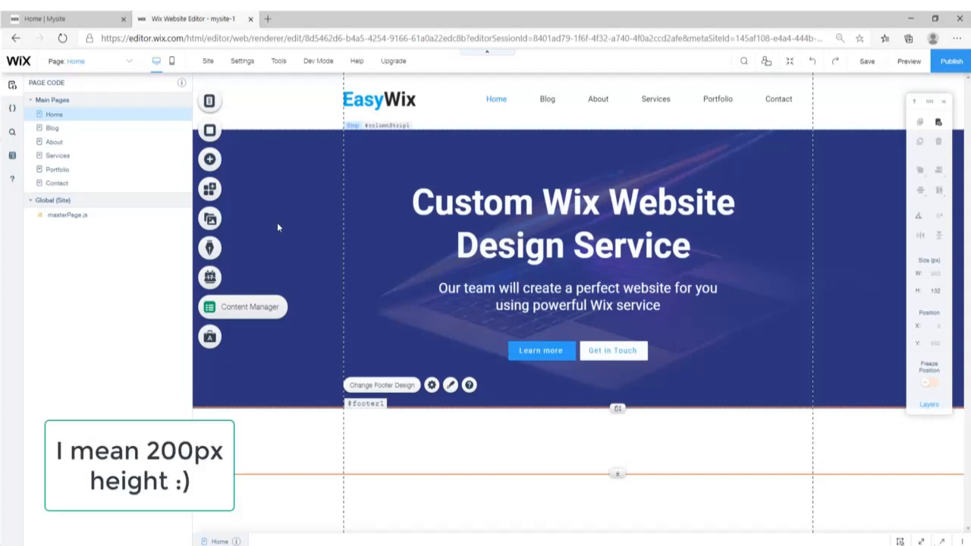
- Add a blank light Classic strip directly below the hero strip and set its height to 200 px
click(211, 161)
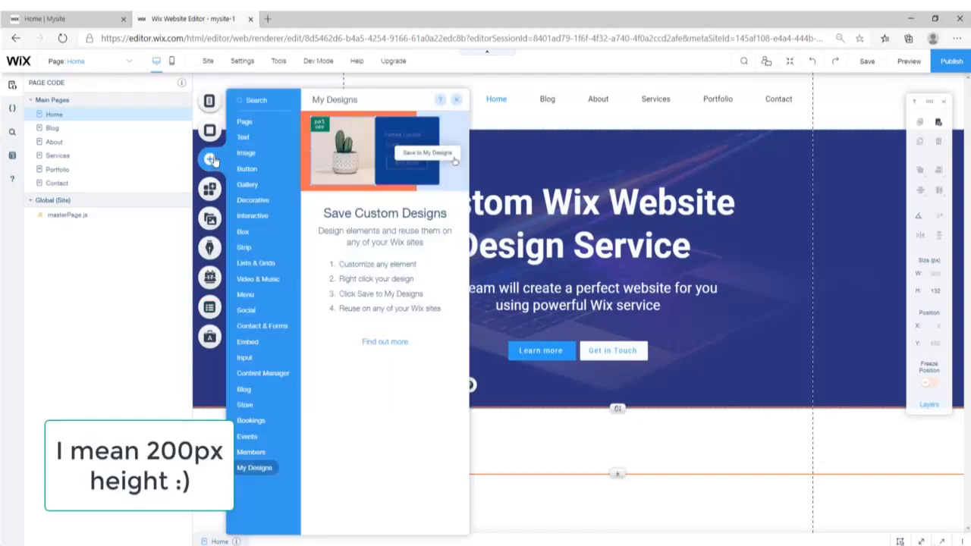
mouse_move(243, 248)
scroll(445, 304, down, 3)
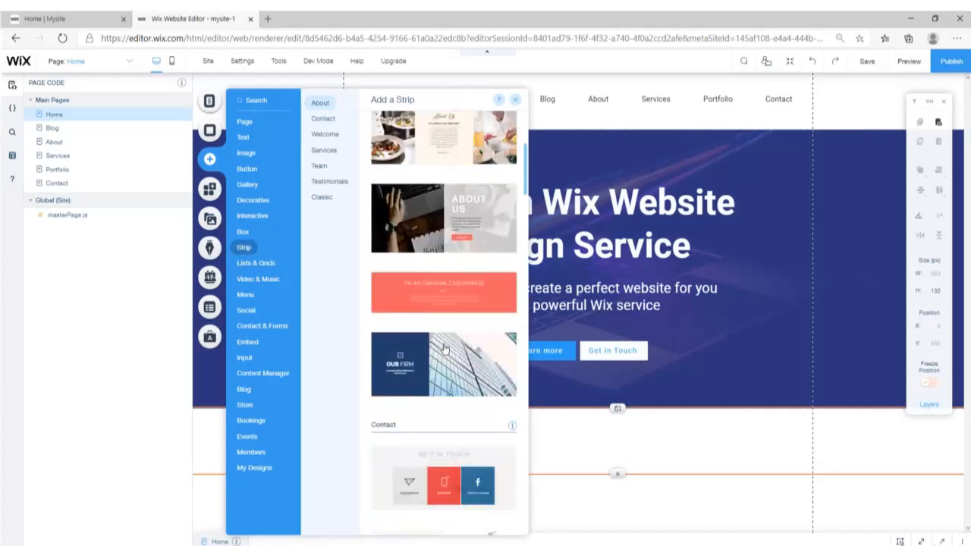
scroll(445, 343, down, 3)
click(324, 196)
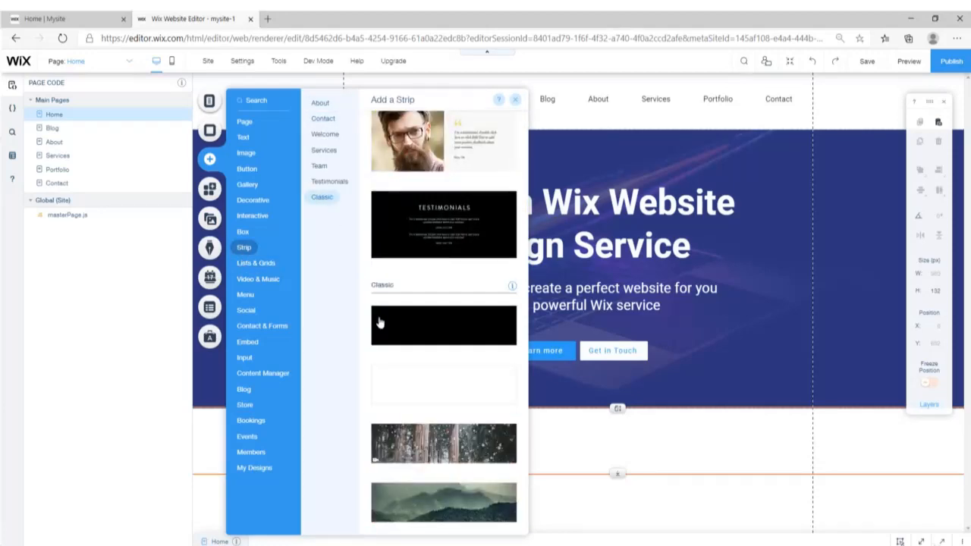
click(414, 384)
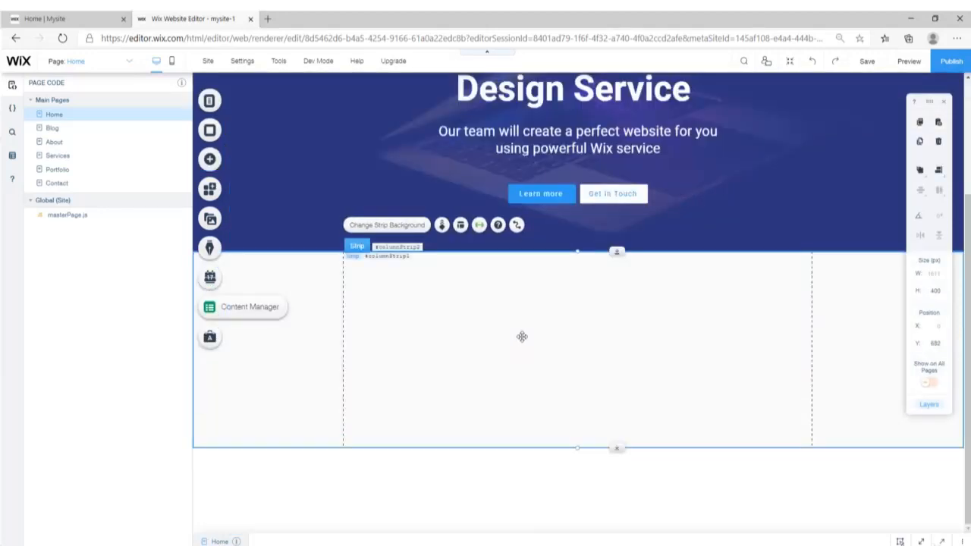
drag(570, 366, 579, 318)
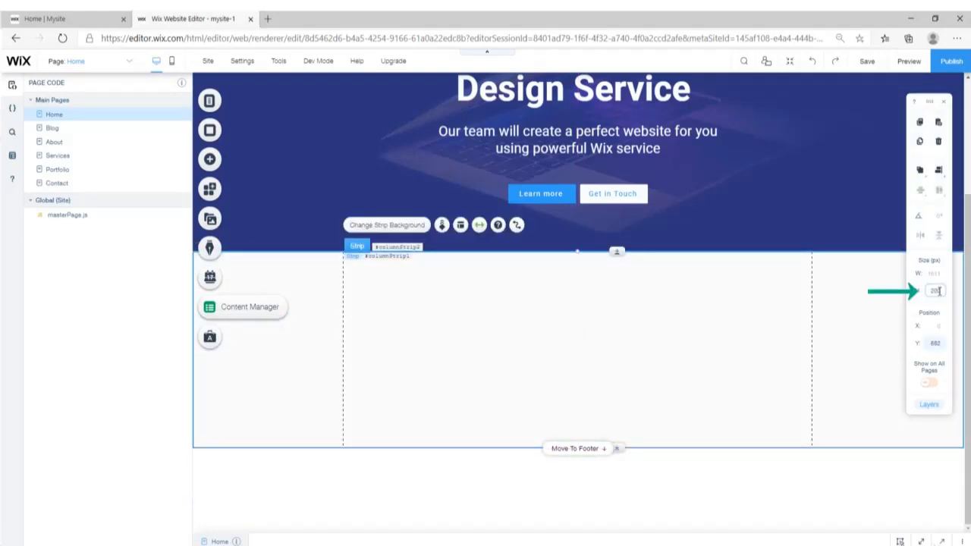
key(Return)
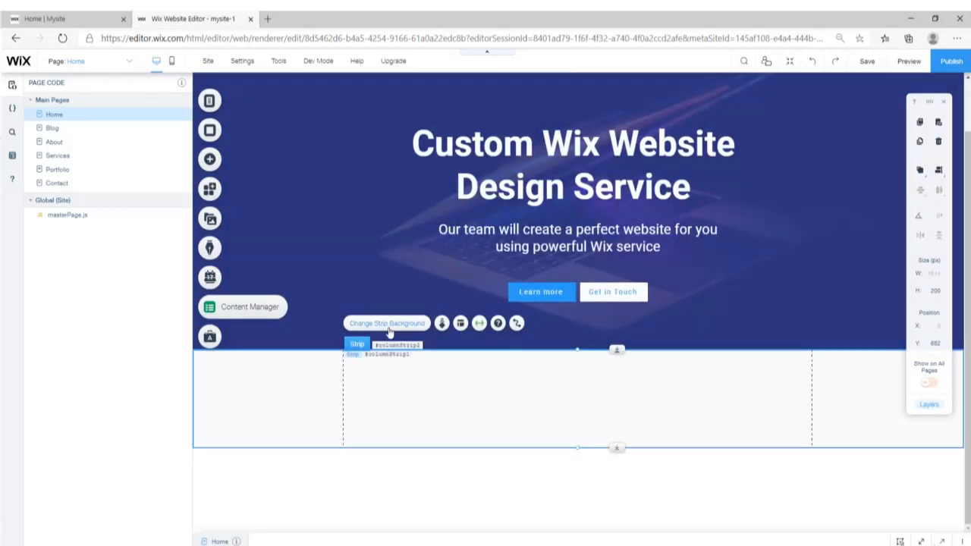
- Set the new strip's background colour to white #FFFFFF
click(388, 326)
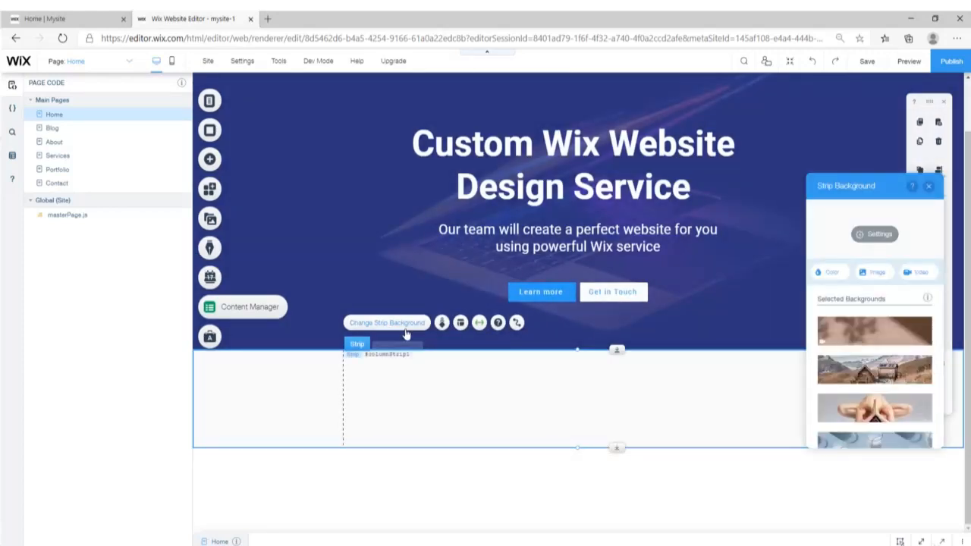
click(828, 272)
click(834, 325)
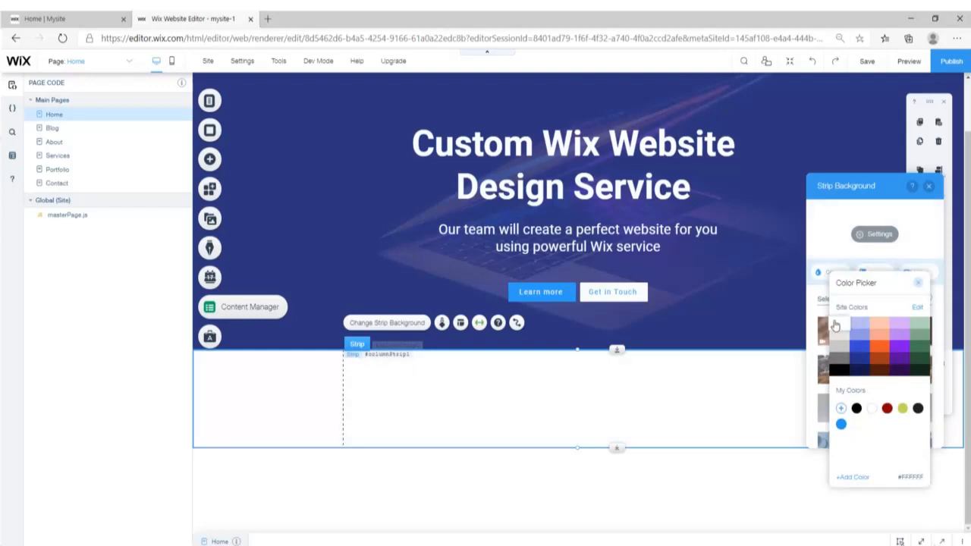
click(535, 391)
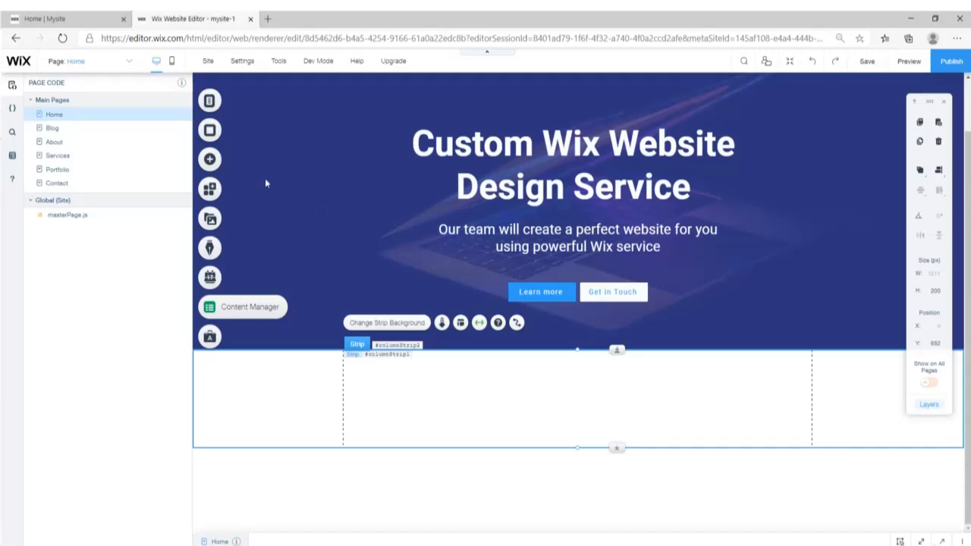
- Add a Heading 2 text element and place it in the new white strip at about X 356, Y 753
click(209, 158)
click(246, 137)
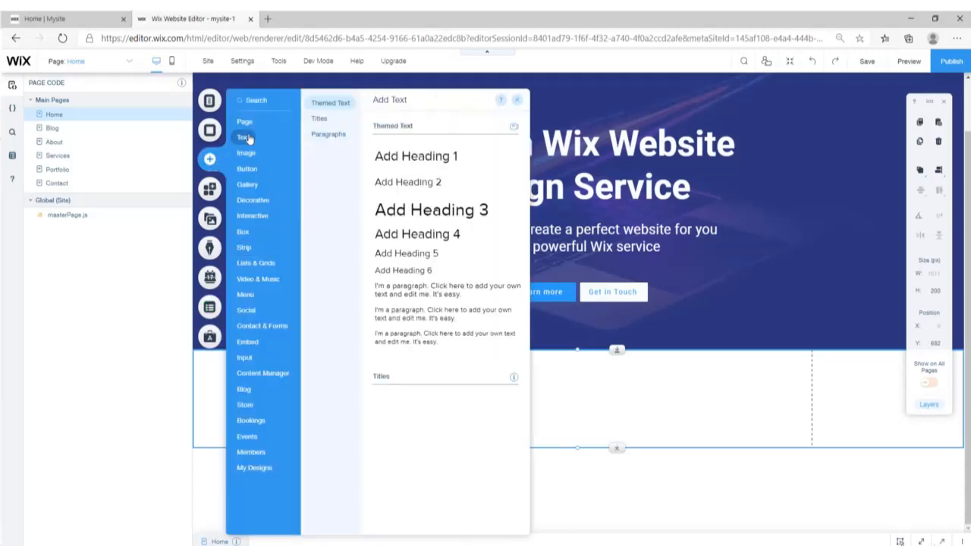
click(409, 183)
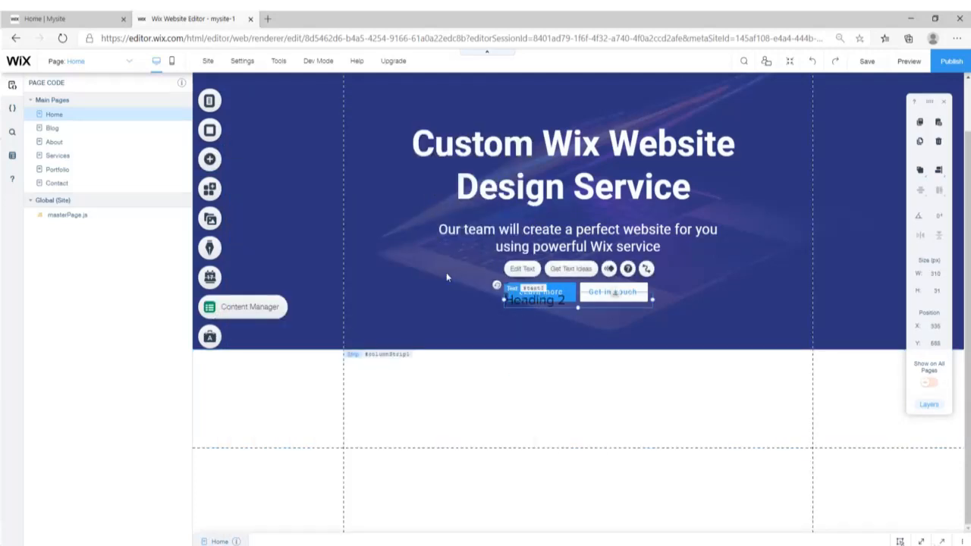
drag(533, 332, 554, 394)
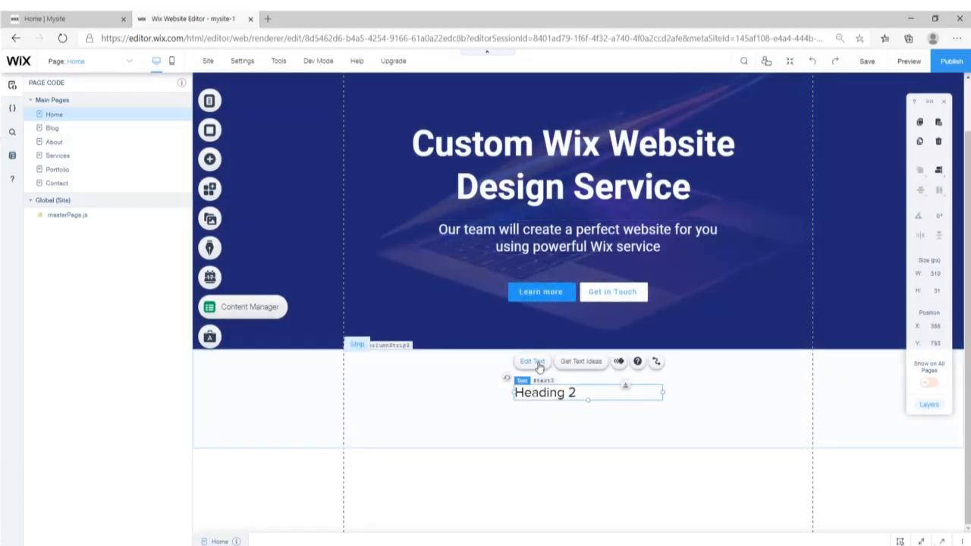
- Format the new heading in bold Roboto Thin with centred alignment
click(533, 362)
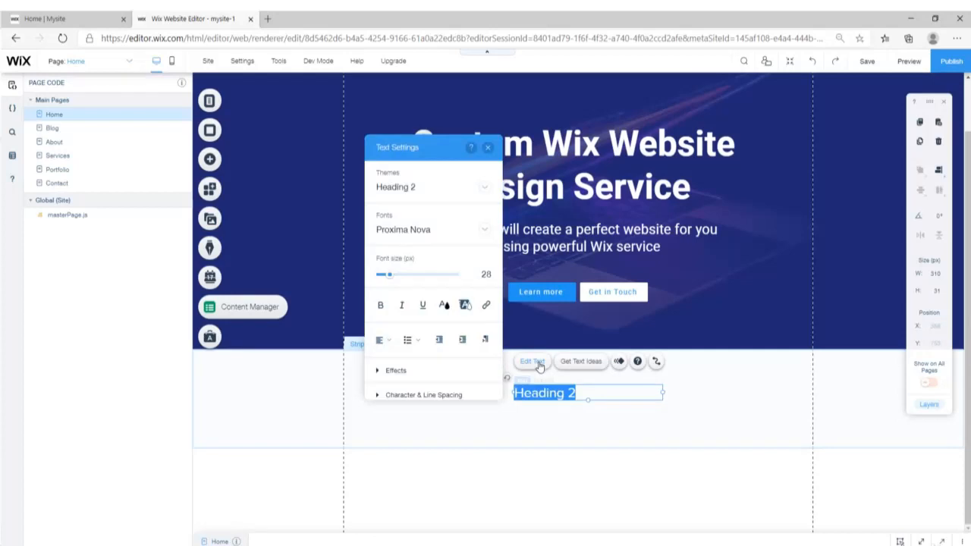
click(430, 229)
click(427, 357)
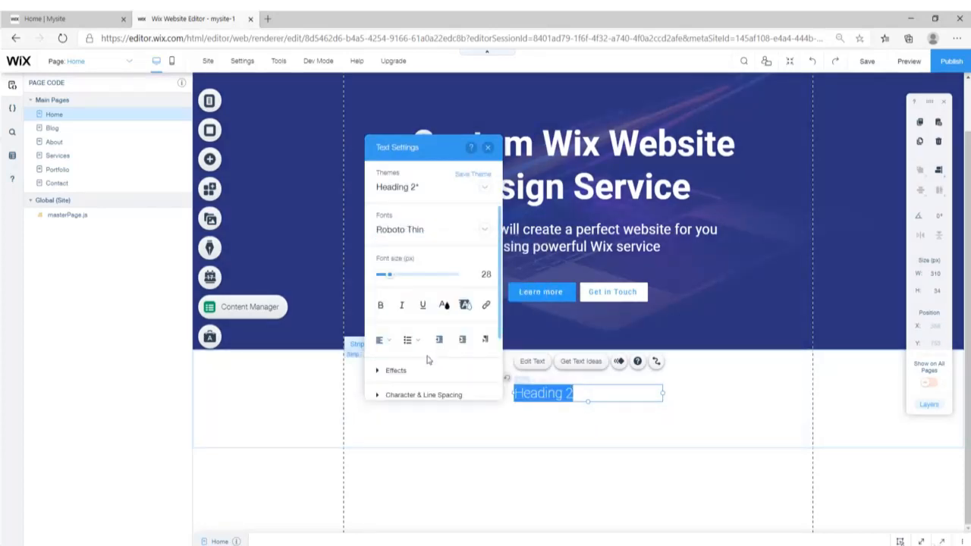
click(380, 304)
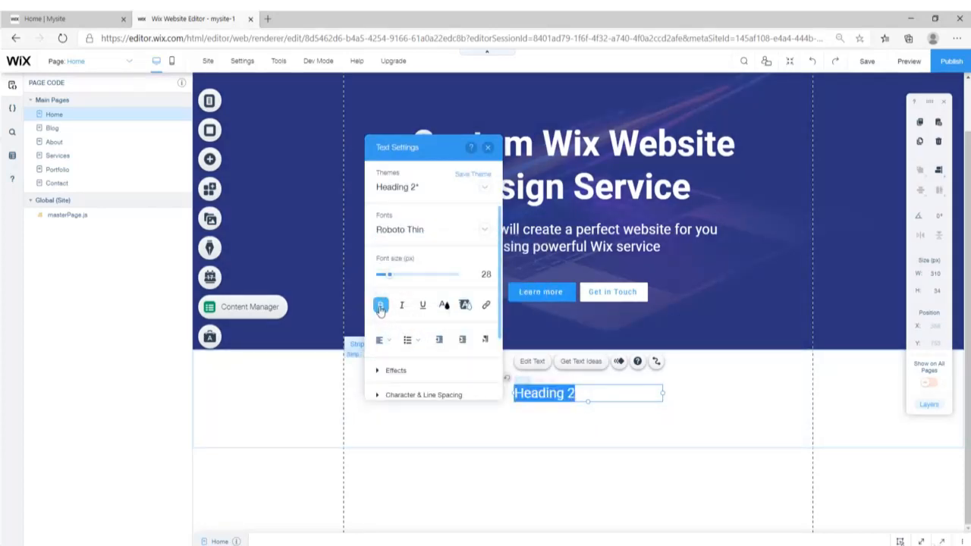
click(383, 341)
click(388, 361)
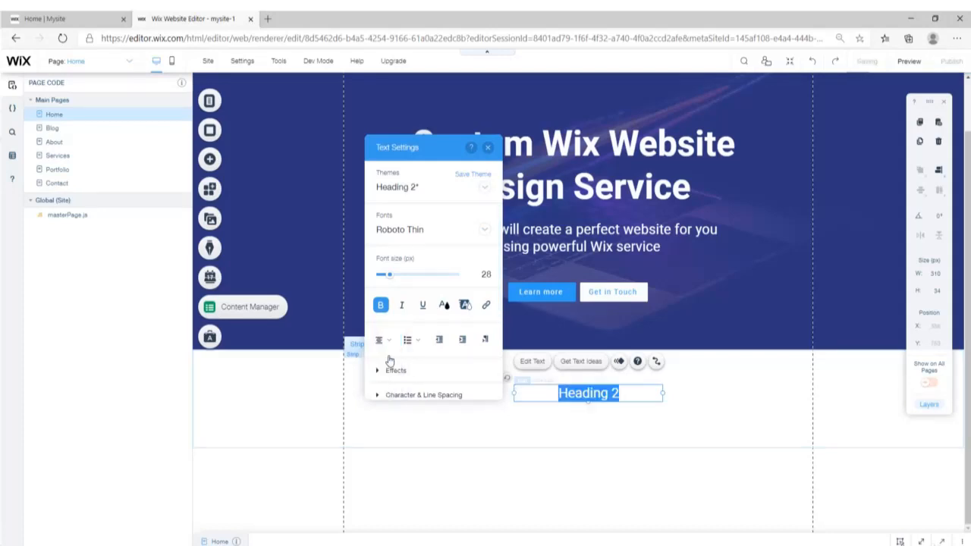
- Apply the saved near-black colour to the heading and replace its text with "Services"
click(444, 306)
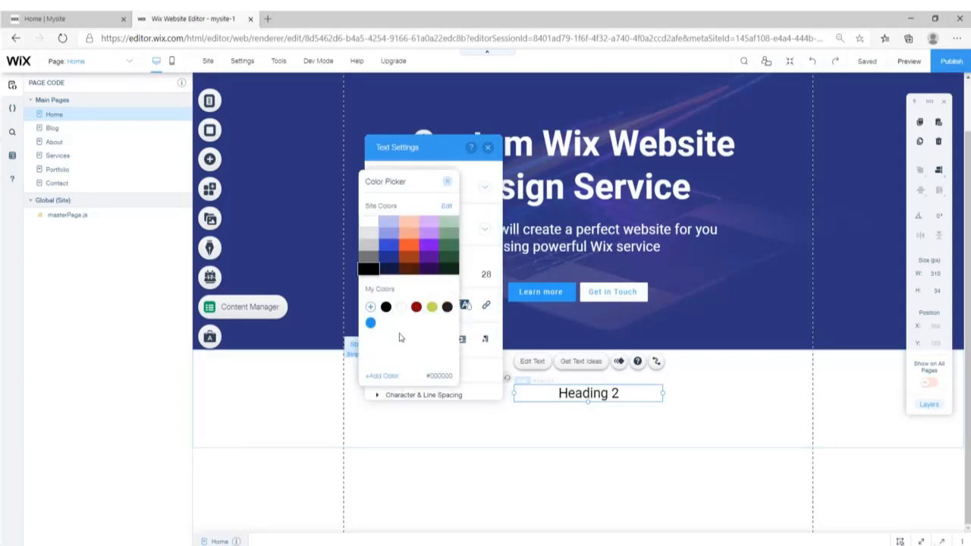
click(447, 307)
click(449, 184)
text(S)
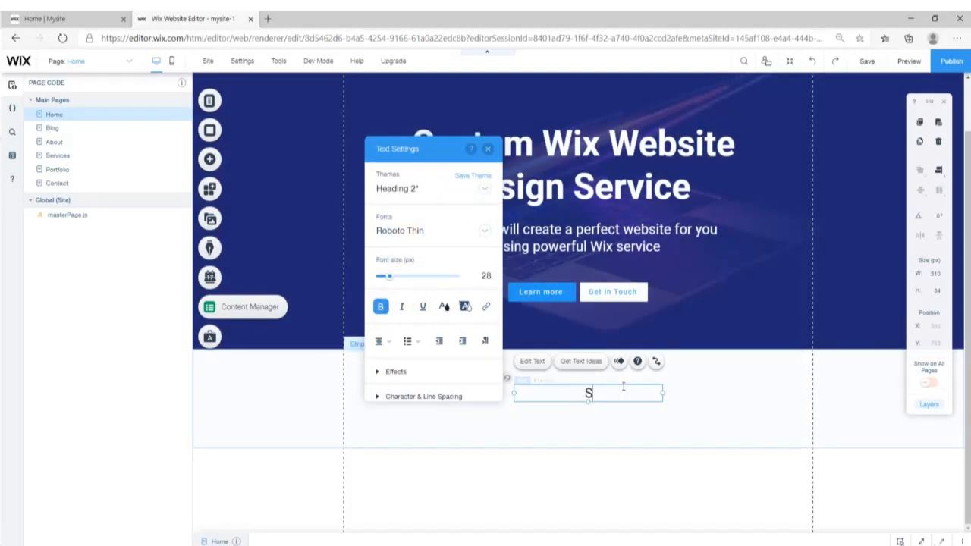
text(ervices)
click(630, 424)
- Check the example site's Services section and duplicate the "Services" heading directly beneath itself at about Y 787
click(91, 21)
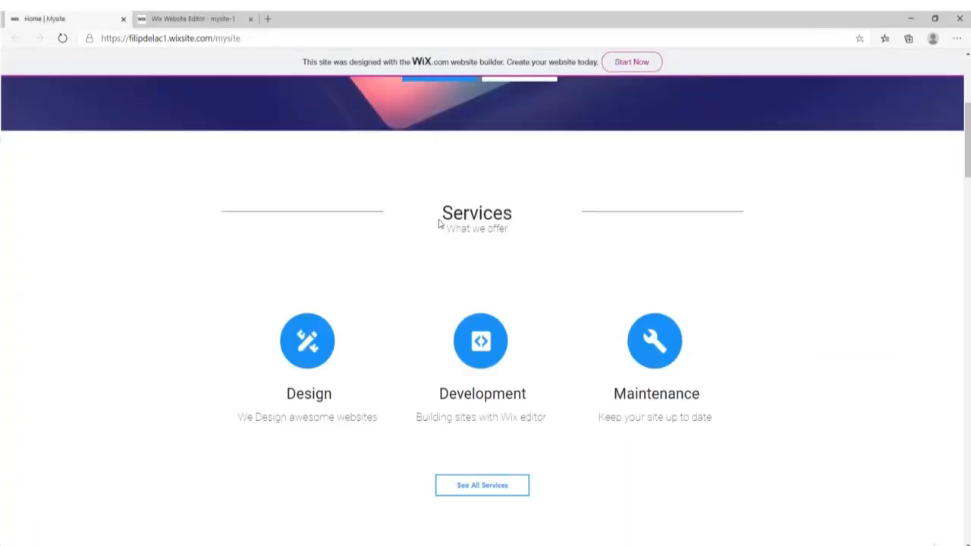
click(190, 18)
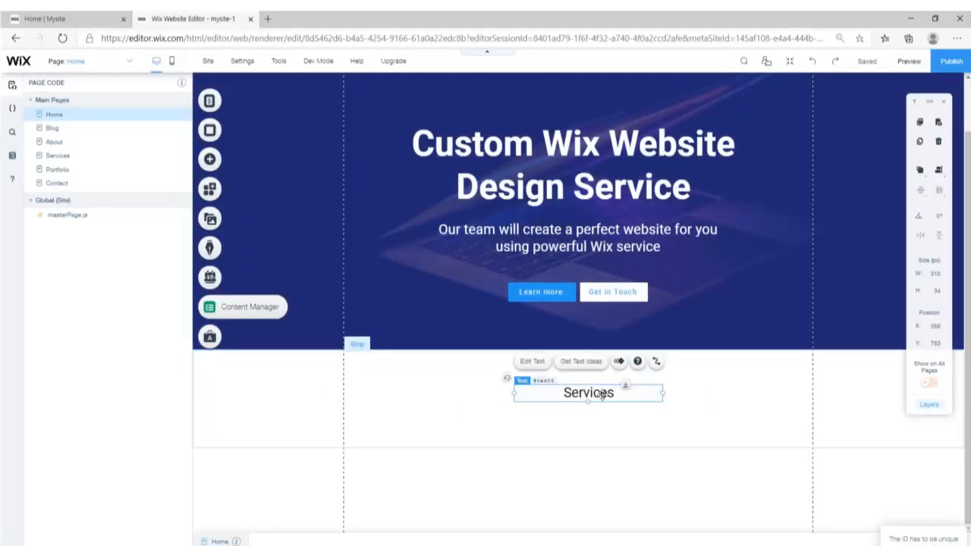
key(alt)
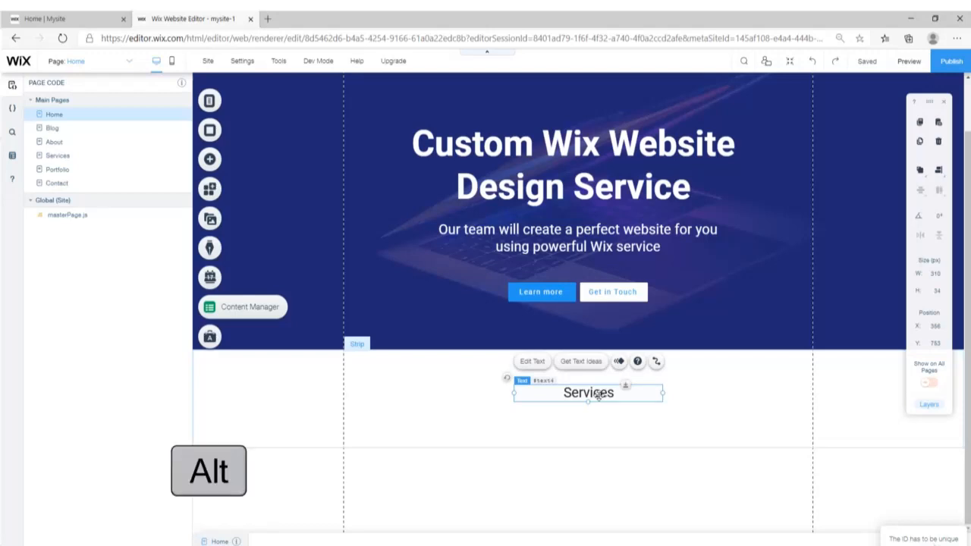
drag(599, 394, 600, 413)
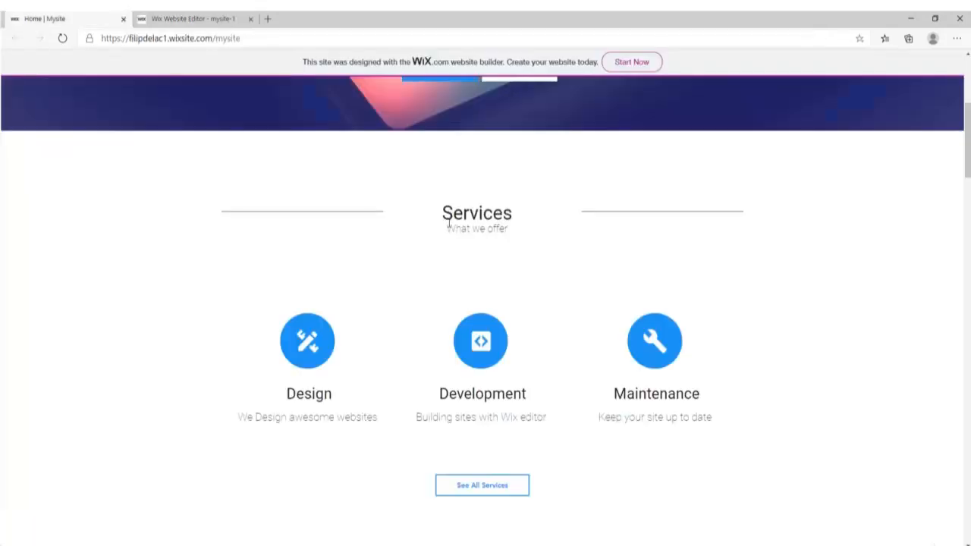
- Replace the duplicated heading's text with the example site's subtitle, "What we offer"
drag(448, 229, 503, 229)
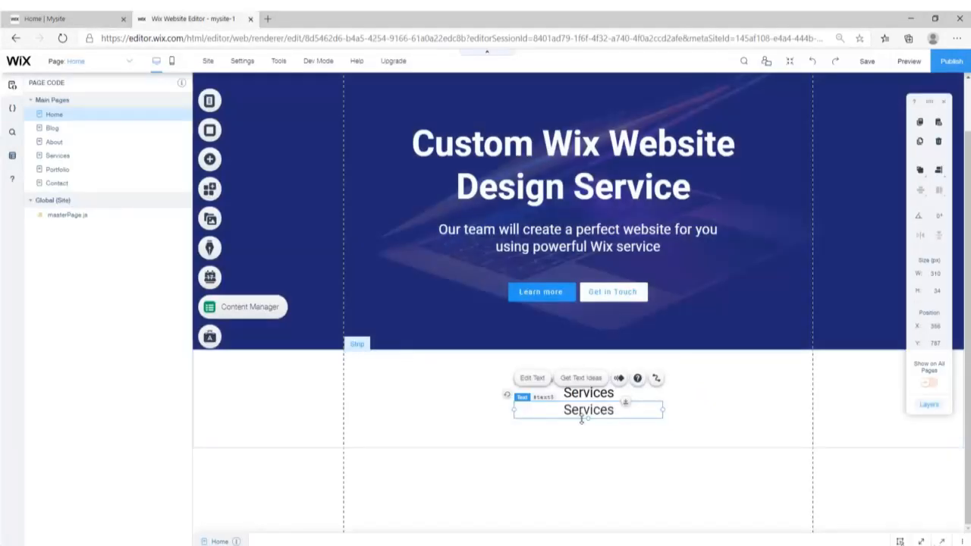
double_click(604, 410)
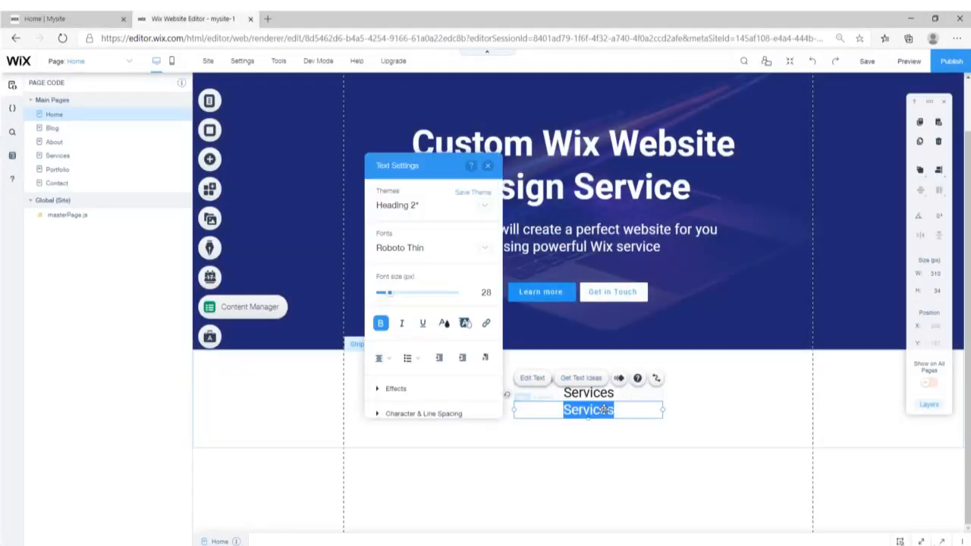
text(What we offer)
- Remove bold from the whole "What we offer" subtitle and reduce its font size to 21 px
key(ctrl+a)
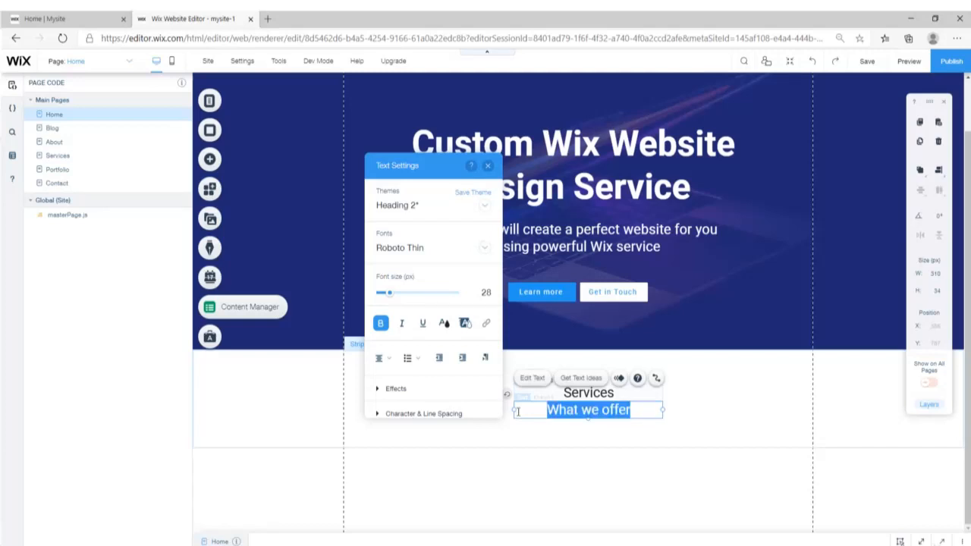
click(380, 323)
drag(389, 298, 387, 297)
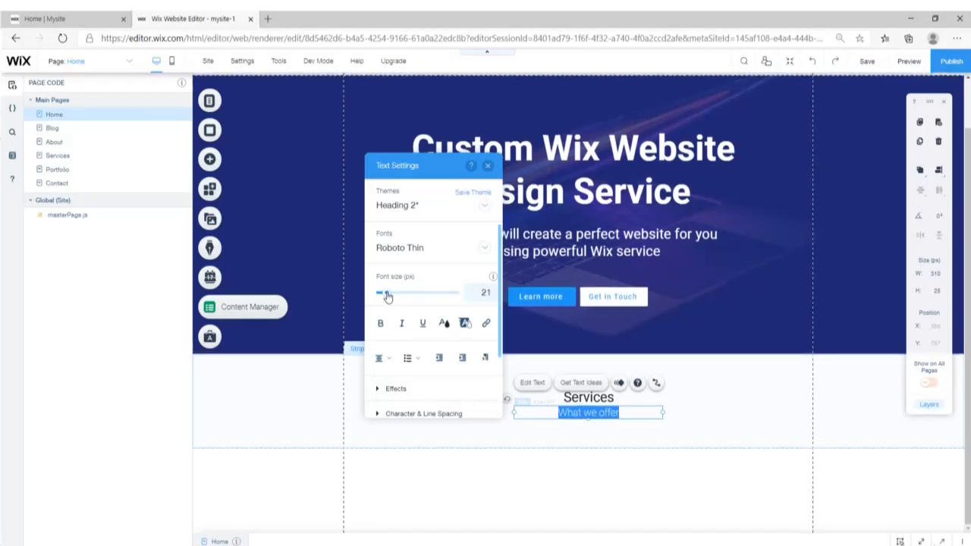
- Compare the Services heading and subtitle in the site preview with the example site, and return to editing
click(756, 398)
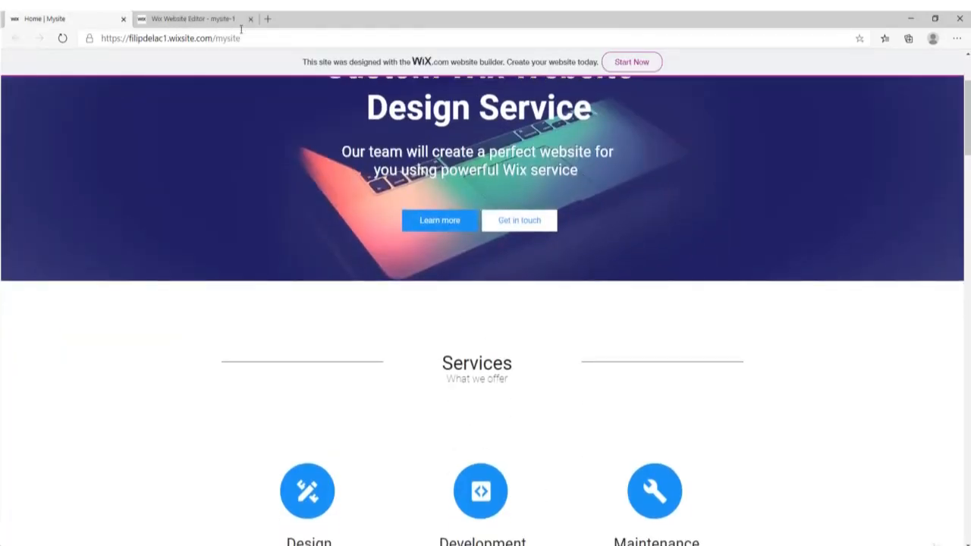
click(222, 17)
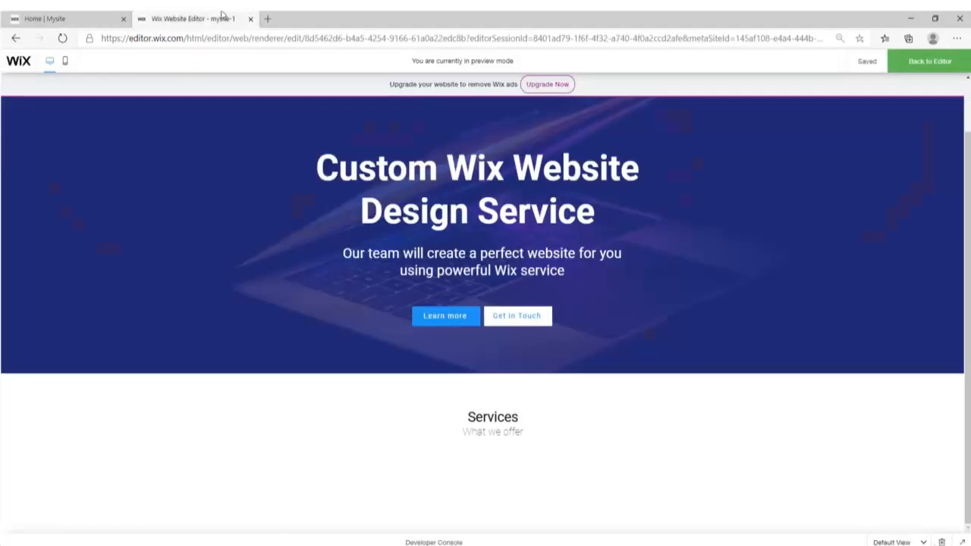
click(929, 61)
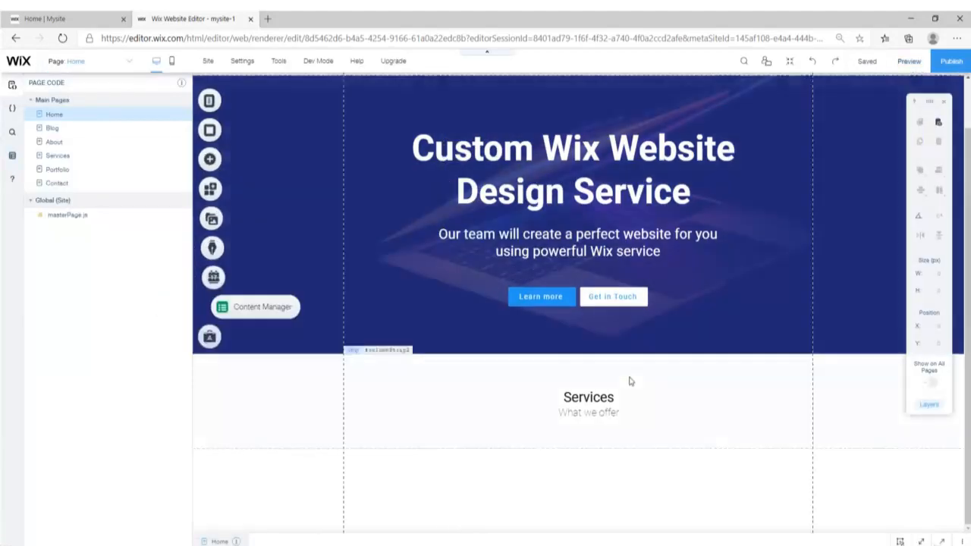
- Increase the "Services" heading's font size to 30 px
click(582, 394)
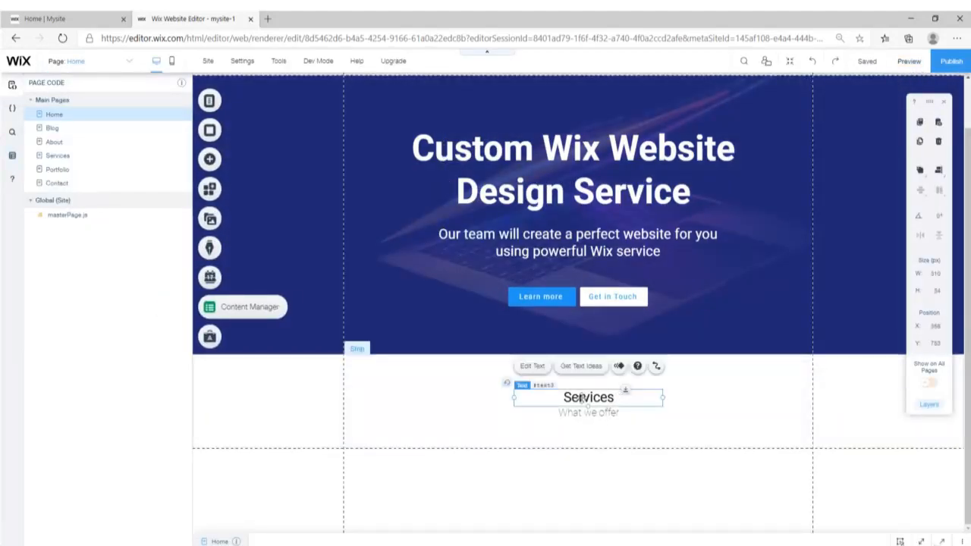
click(532, 365)
drag(389, 284, 391, 284)
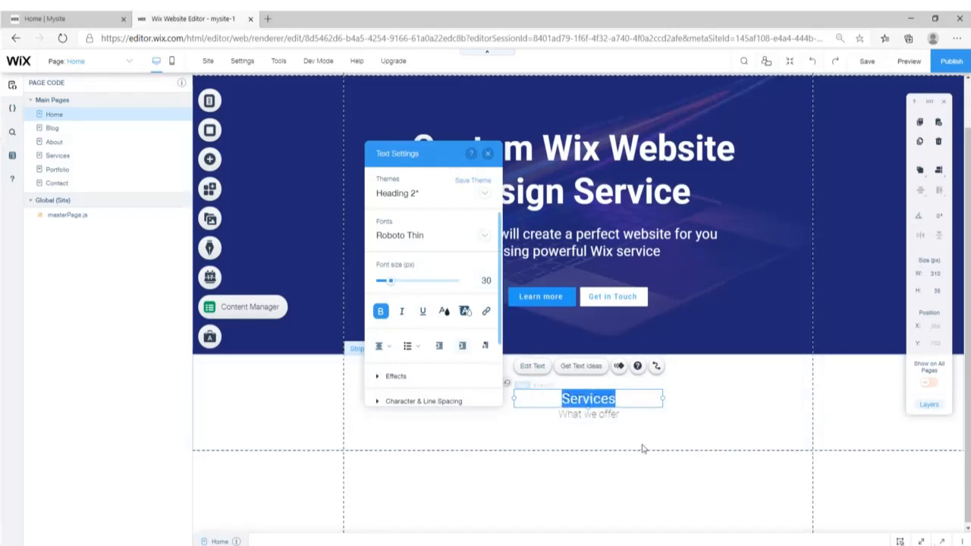
click(699, 396)
- Check the example site's divider lines and add a thin themed line beside the "Services" heading, starting at the left gridline, at about Y 788
click(110, 16)
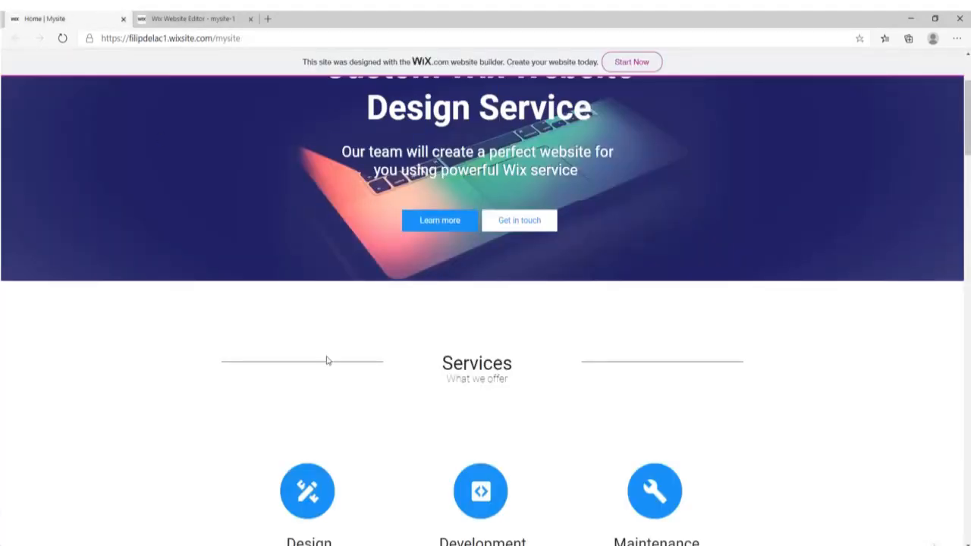
click(189, 18)
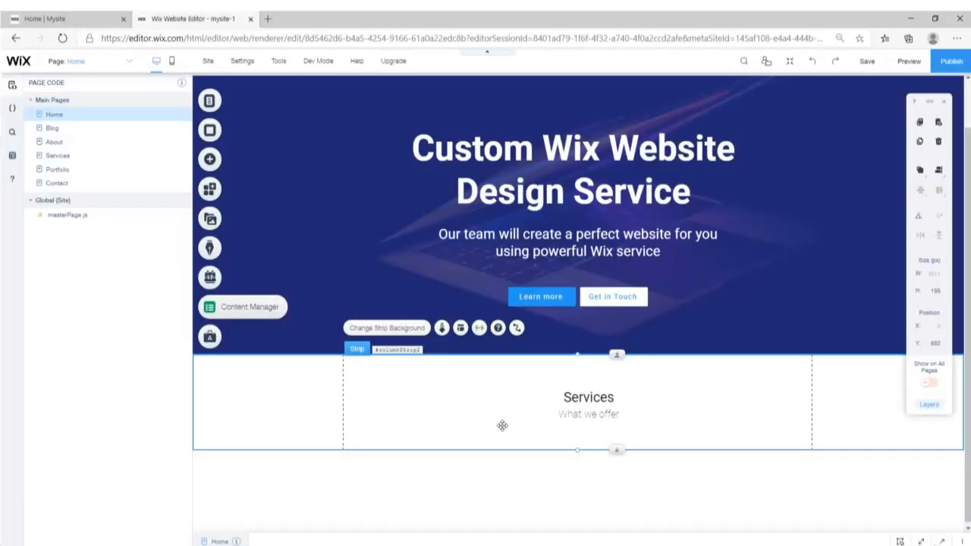
click(210, 159)
click(253, 200)
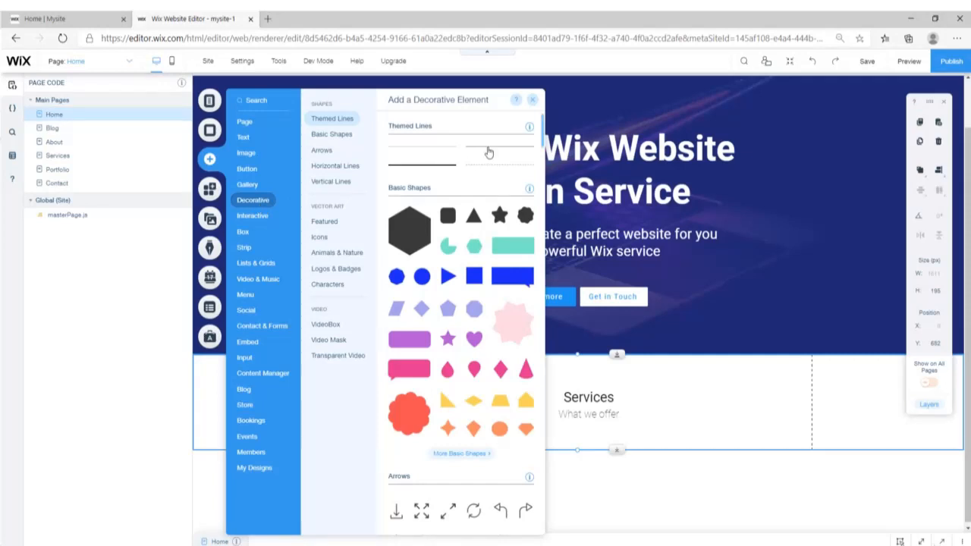
drag(488, 153, 345, 408)
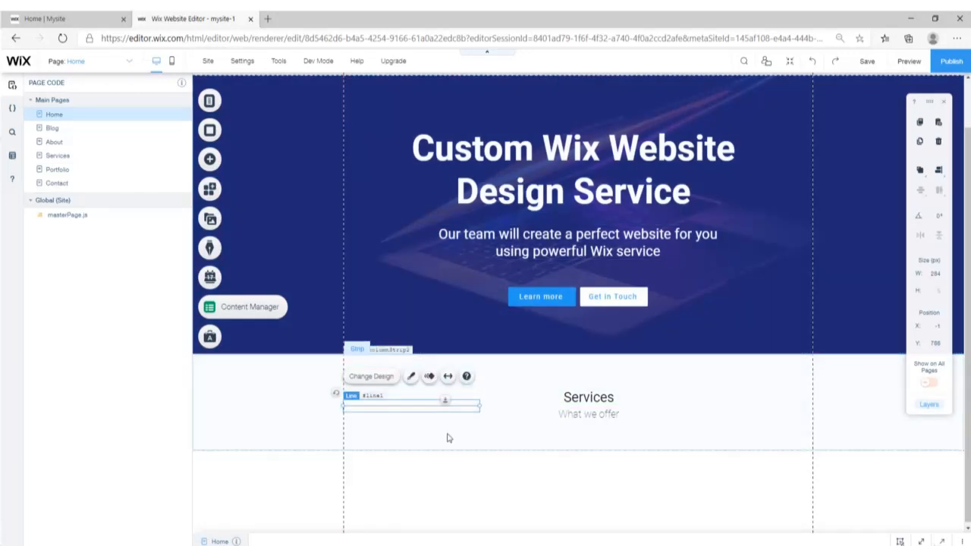
click(445, 429)
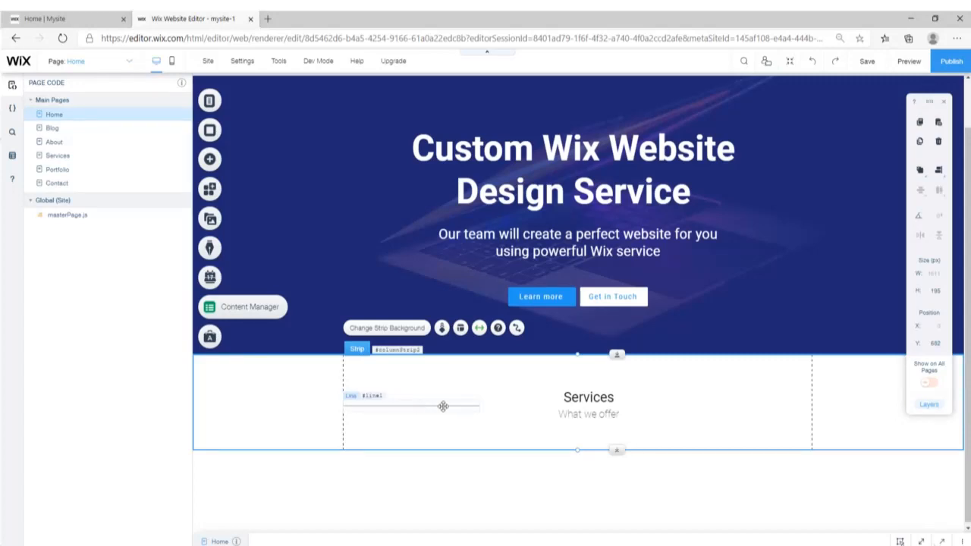
- Place a copy of the divider line on the other side of the Services heading and align it to the strip's middle
drag(445, 405, 749, 405)
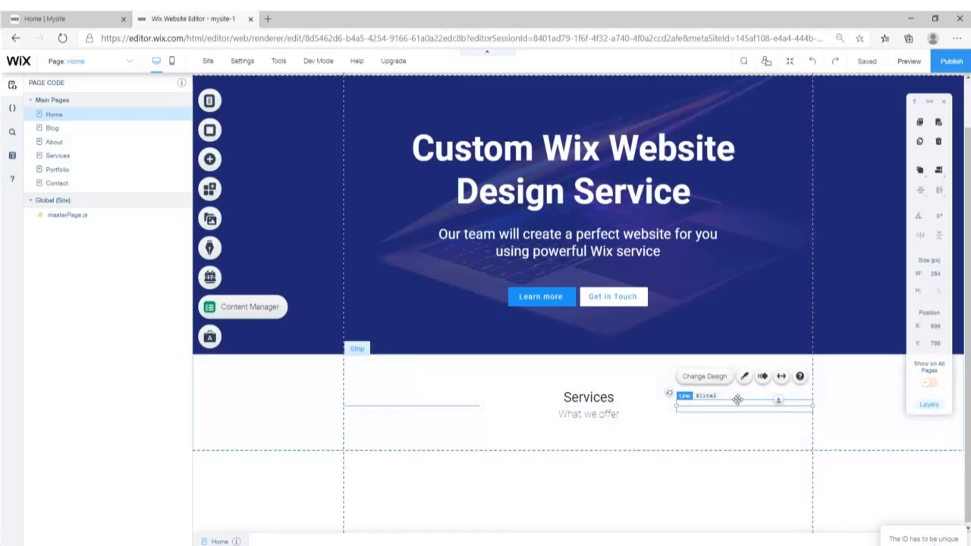
mouse_move(937, 169)
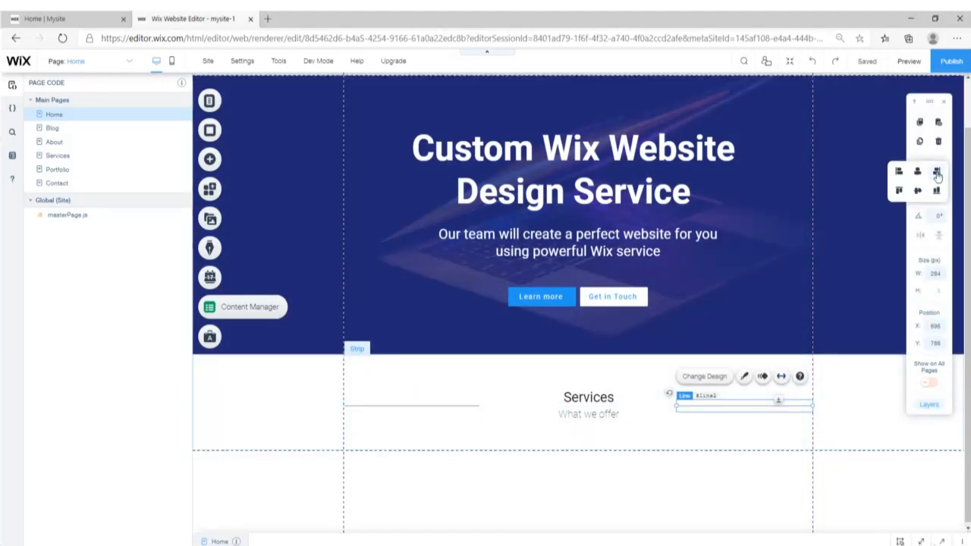
click(919, 192)
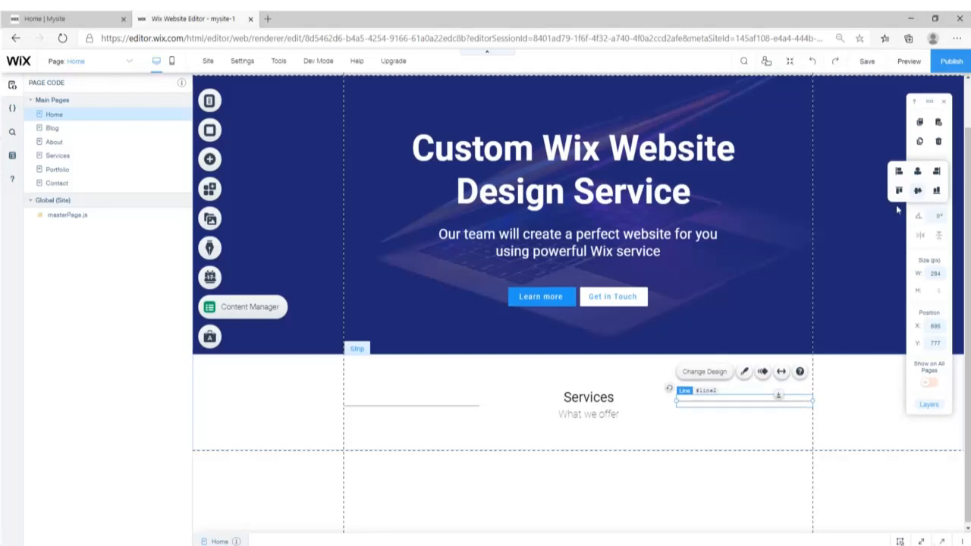
- Align the original divider line before the Services heading to the middle of the strip
click(419, 406)
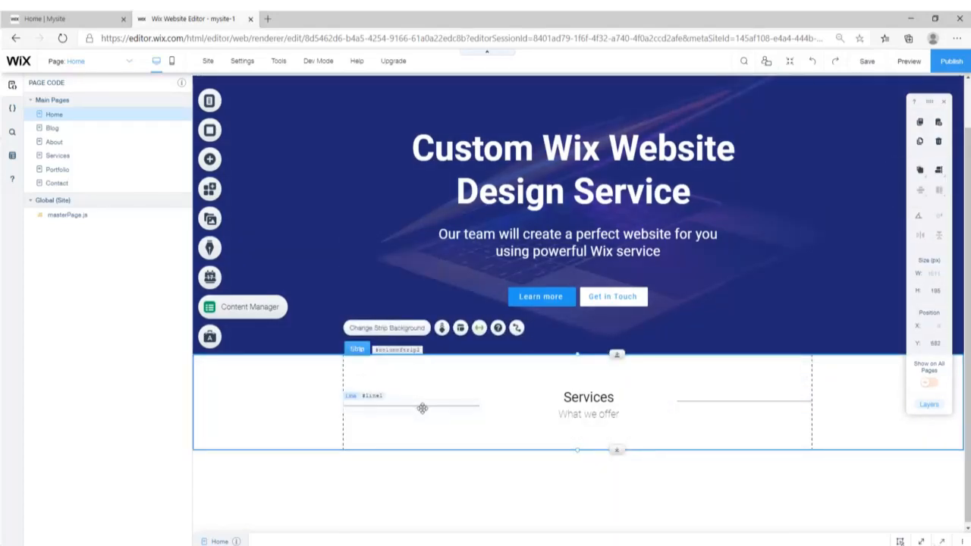
click(421, 407)
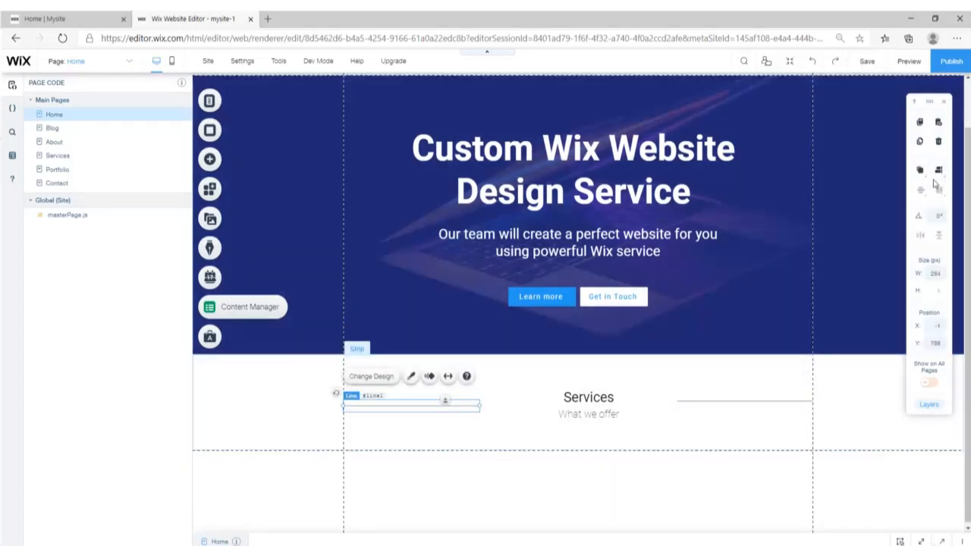
mouse_move(937, 171)
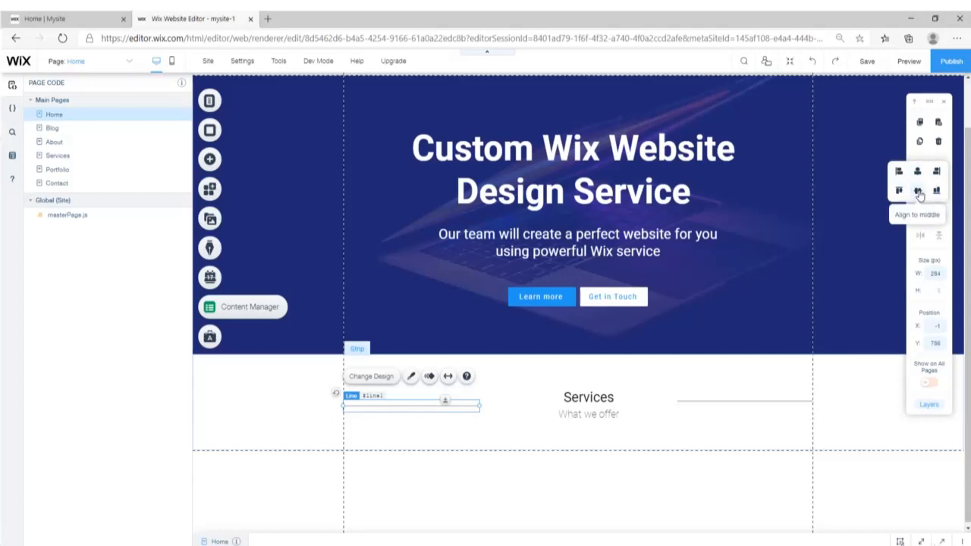
click(919, 192)
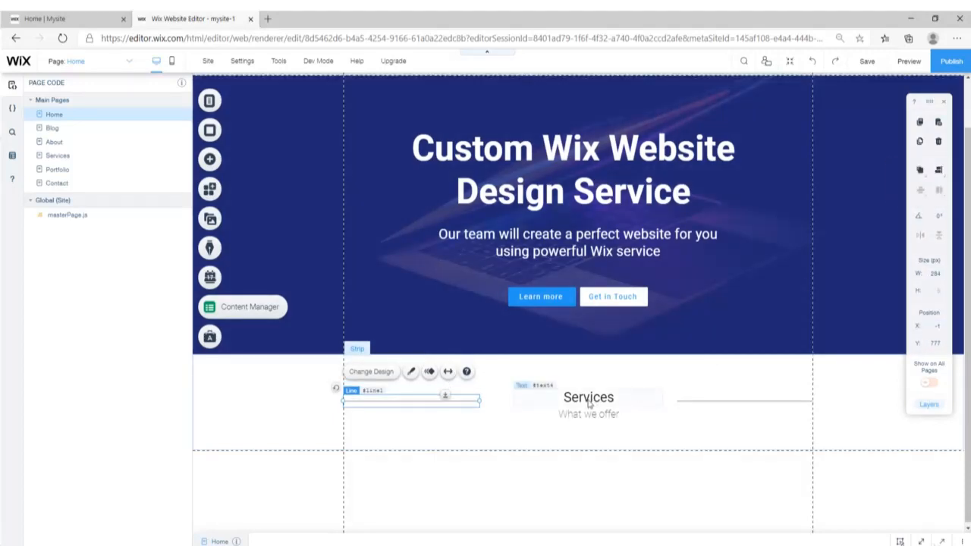
- Group the Services heading with its "What we offer" subtitle and centre the group horizontally and vertically in the strip
click(589, 403)
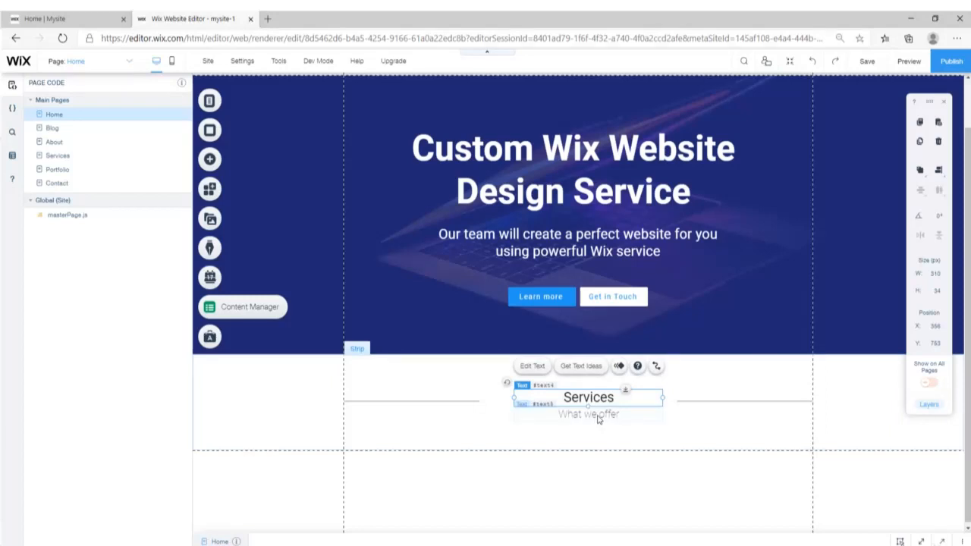
shift+click(598, 420)
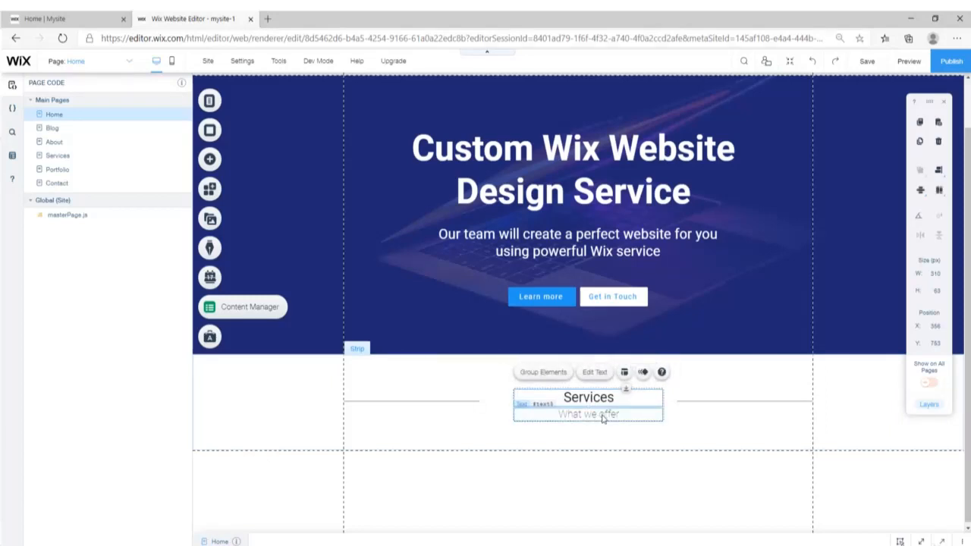
click(544, 372)
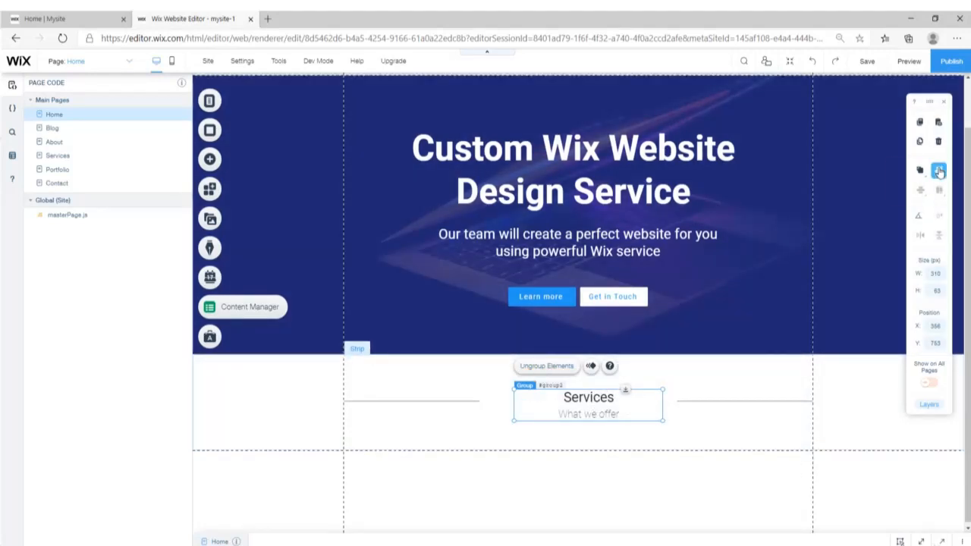
click(938, 170)
click(918, 172)
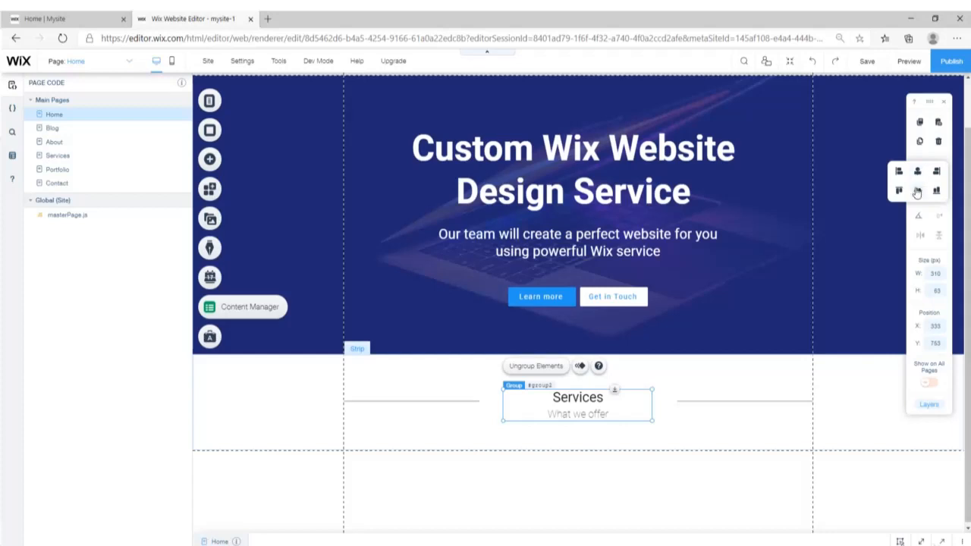
click(917, 192)
click(841, 436)
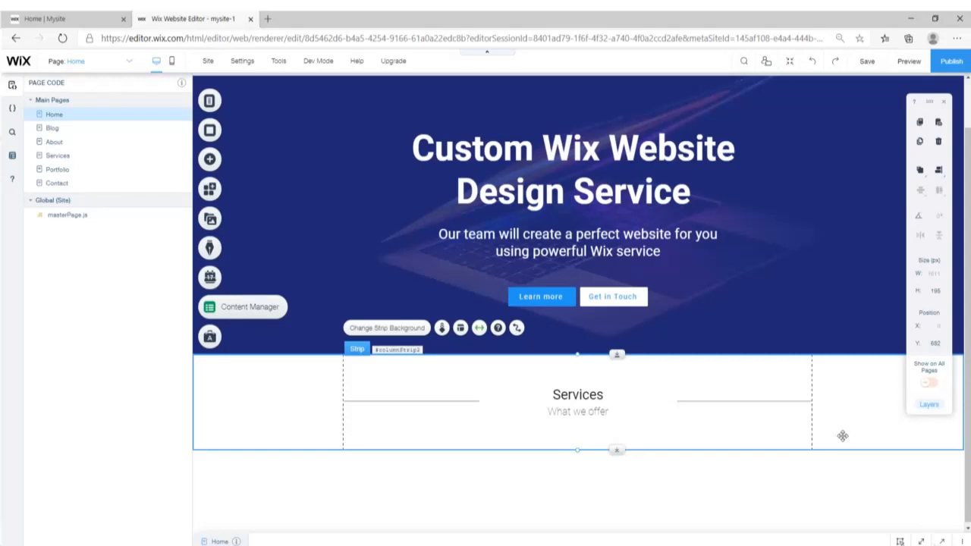
- Preview the home page and set the Services strip's height to 250 px
click(909, 60)
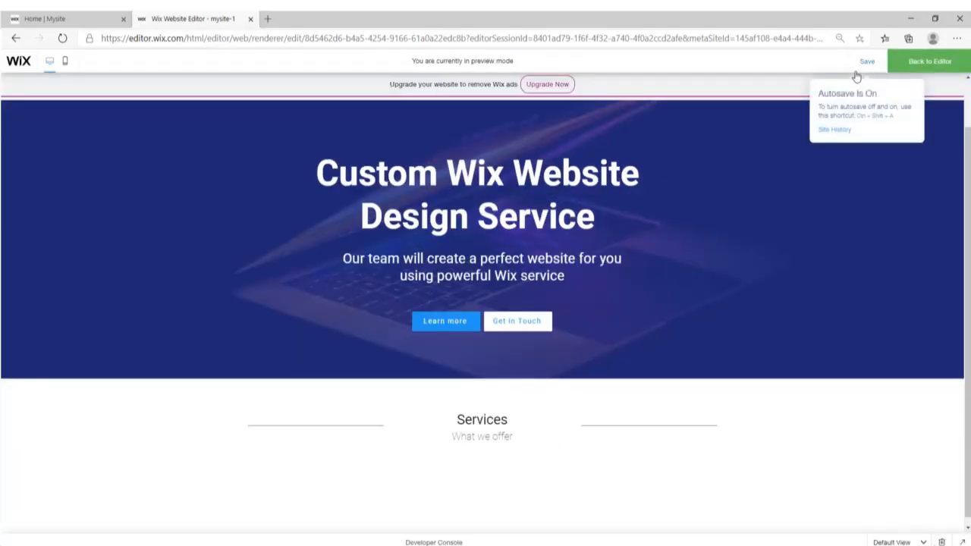
click(931, 64)
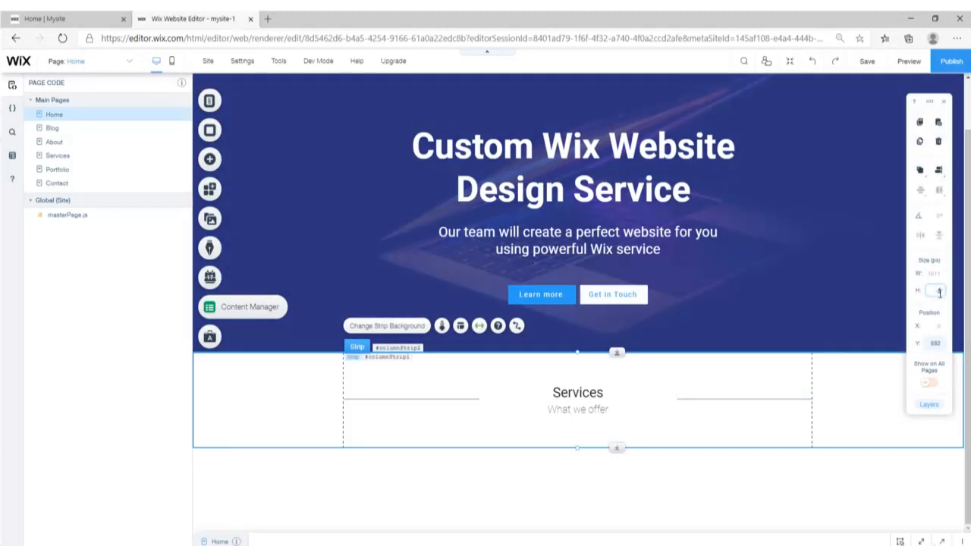
key(Return)
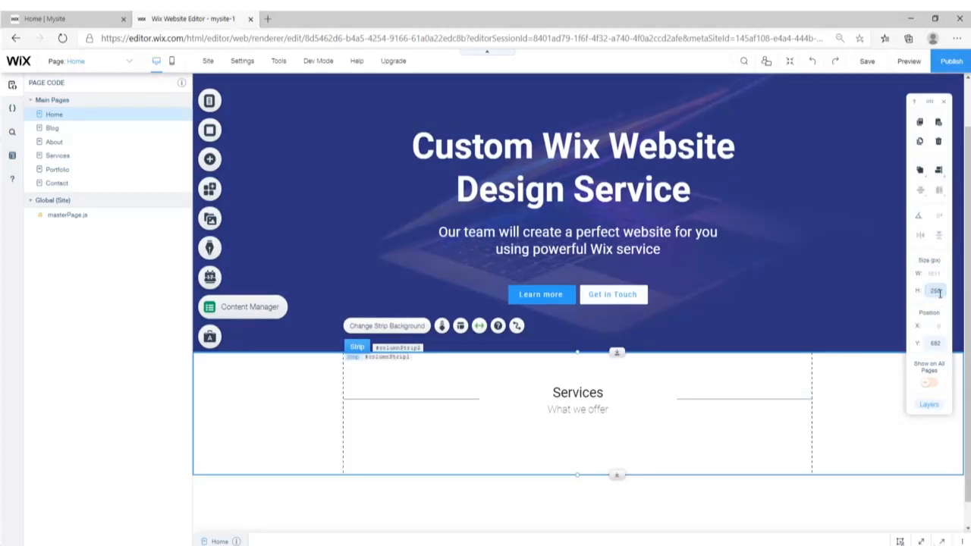
- Group the Services heading group with both divider lines and align the new group to the middle of the strip
click(549, 395)
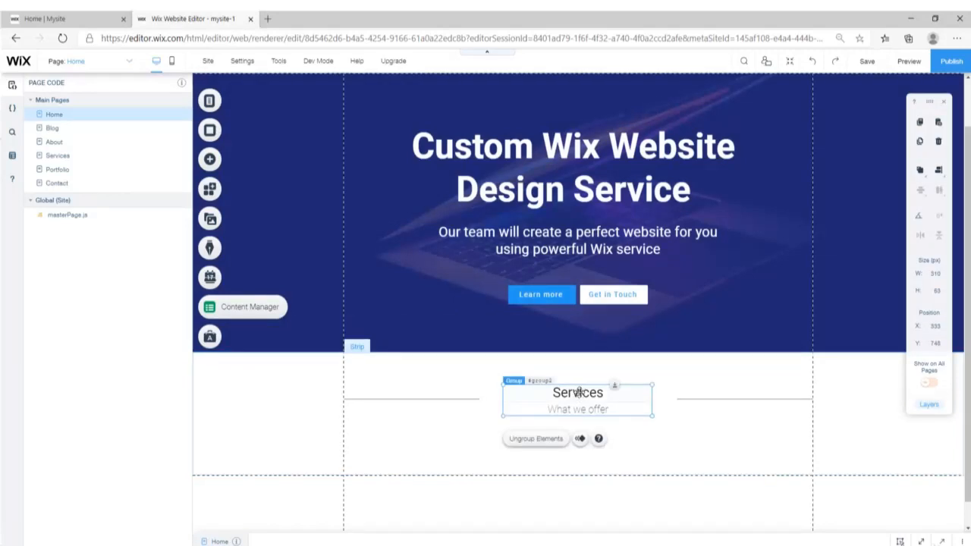
shift+click(438, 404)
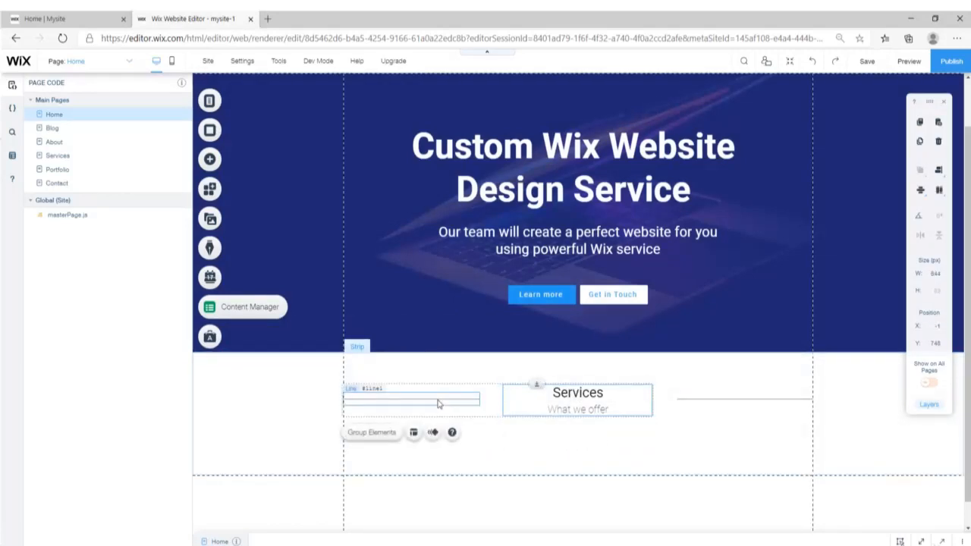
shift+click(713, 406)
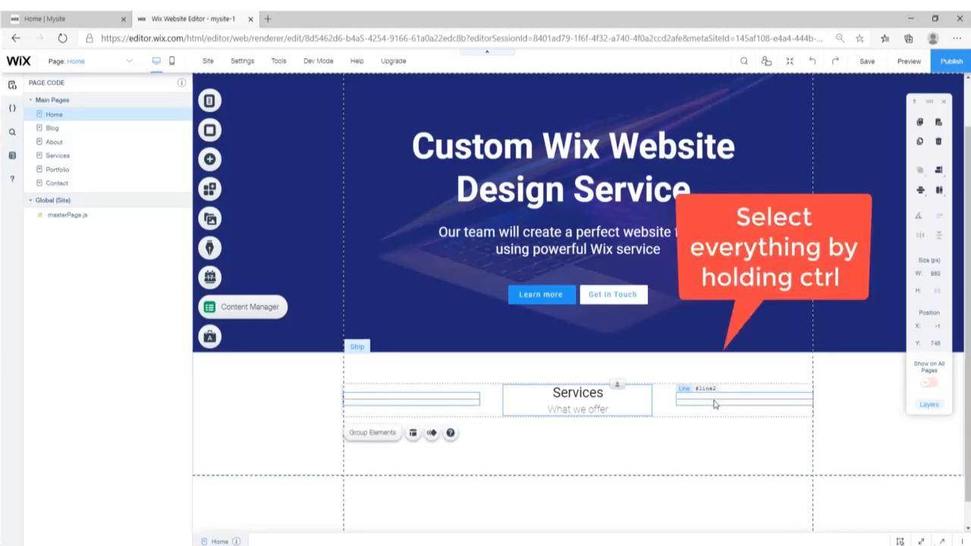
click(370, 432)
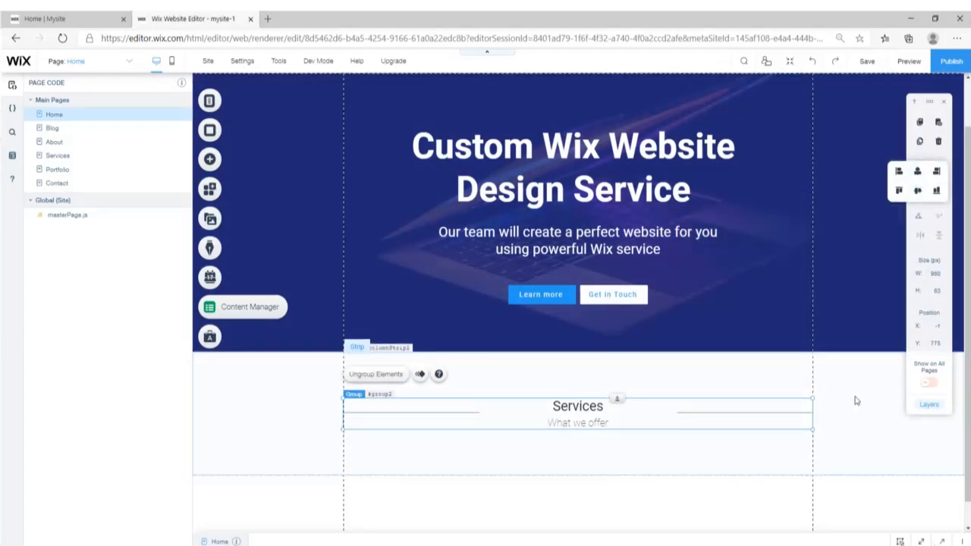
click(855, 401)
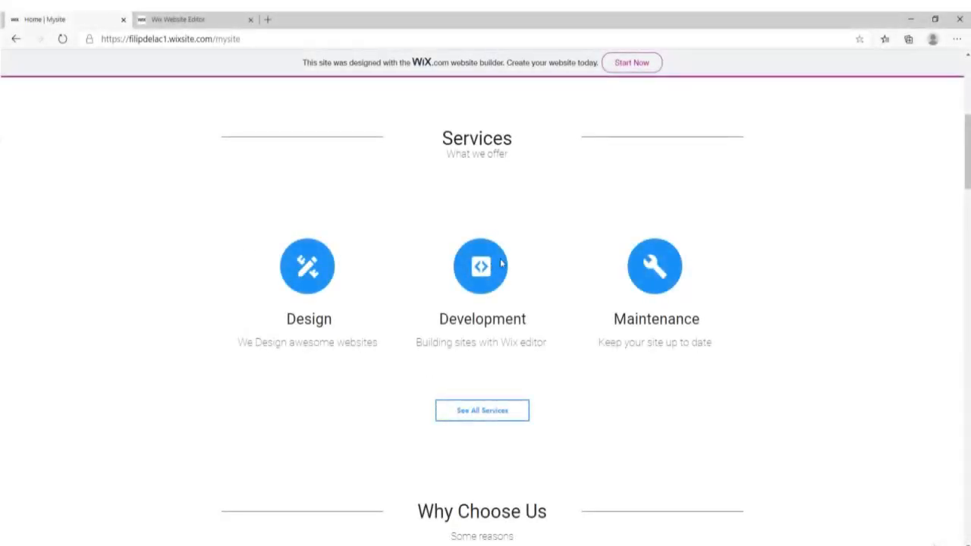
- In the Wix editor, add a blank Classic strip and place it directly beneath the Services heading strip
click(188, 19)
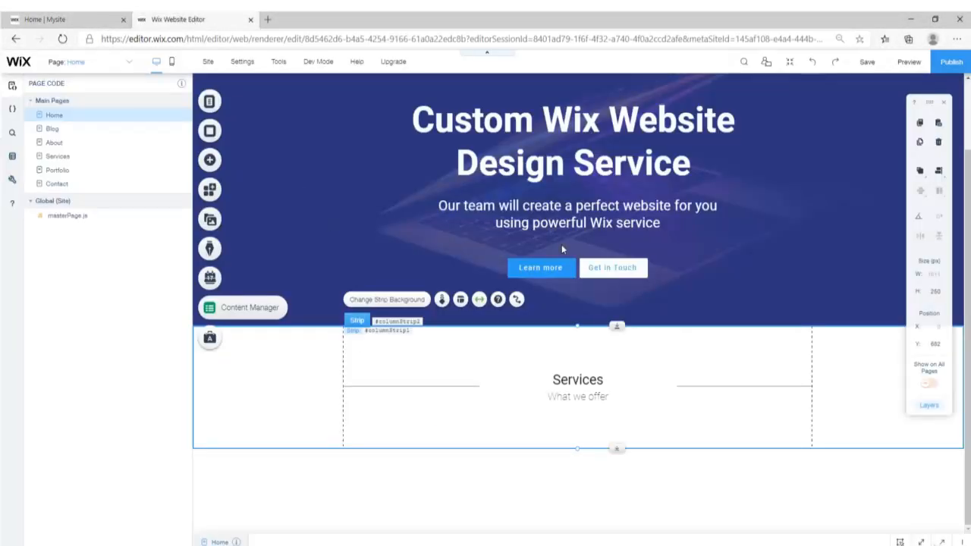
click(210, 160)
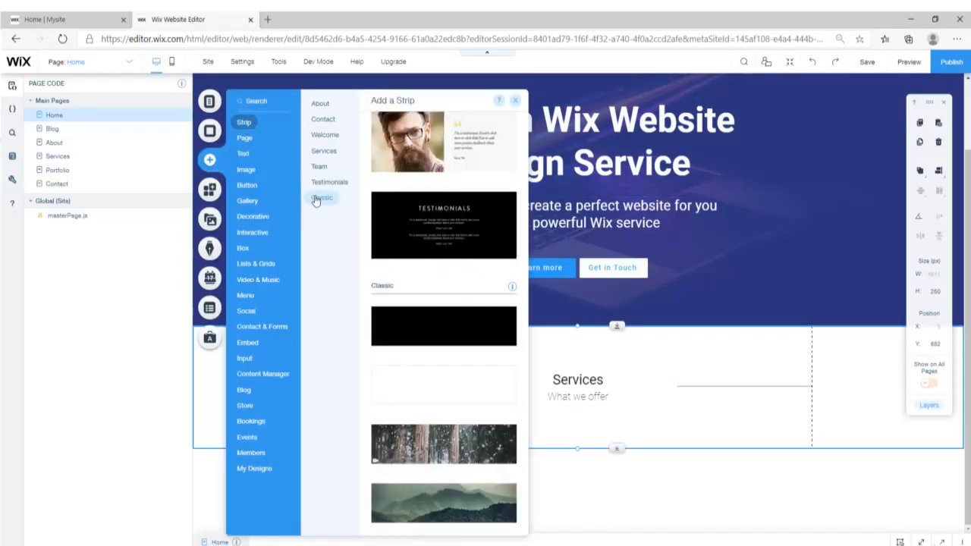
click(434, 382)
drag(577, 329, 625, 330)
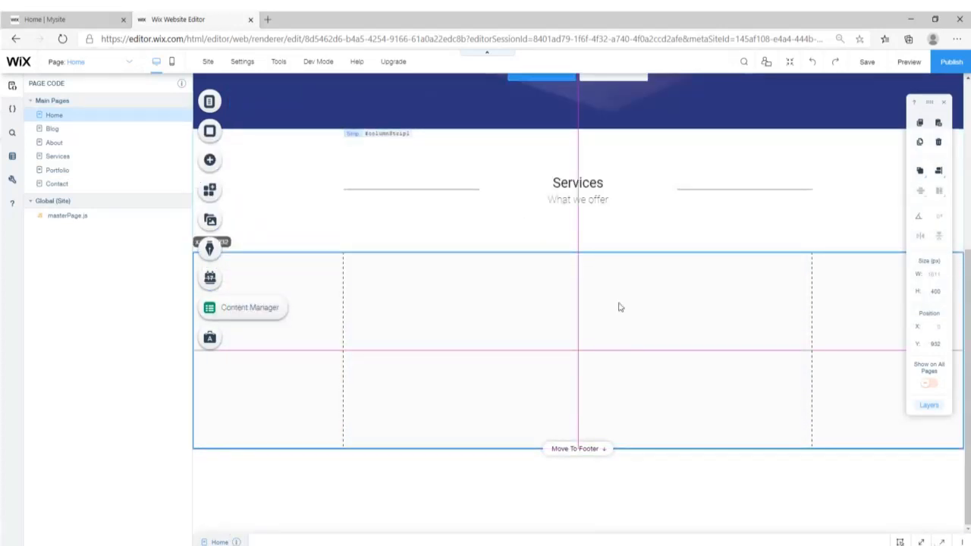
click(559, 230)
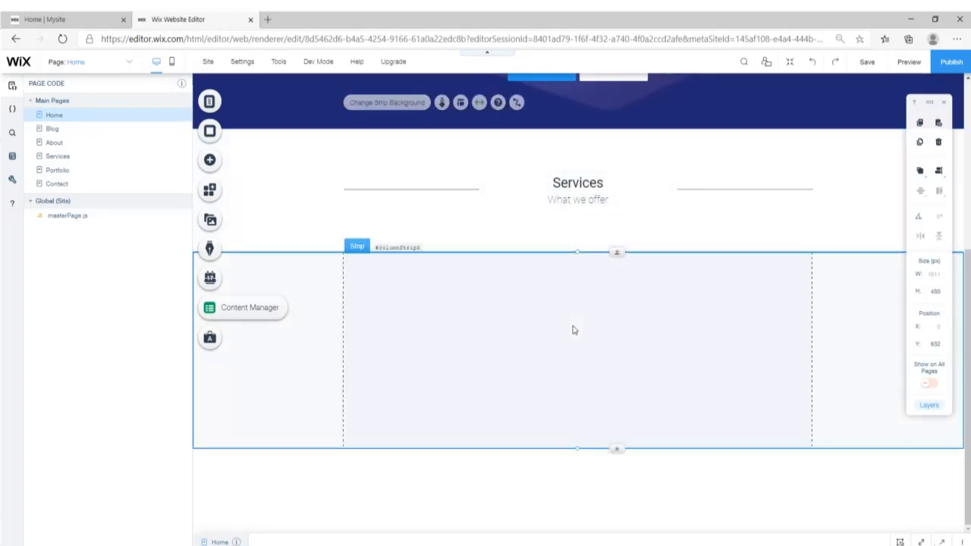
click(574, 329)
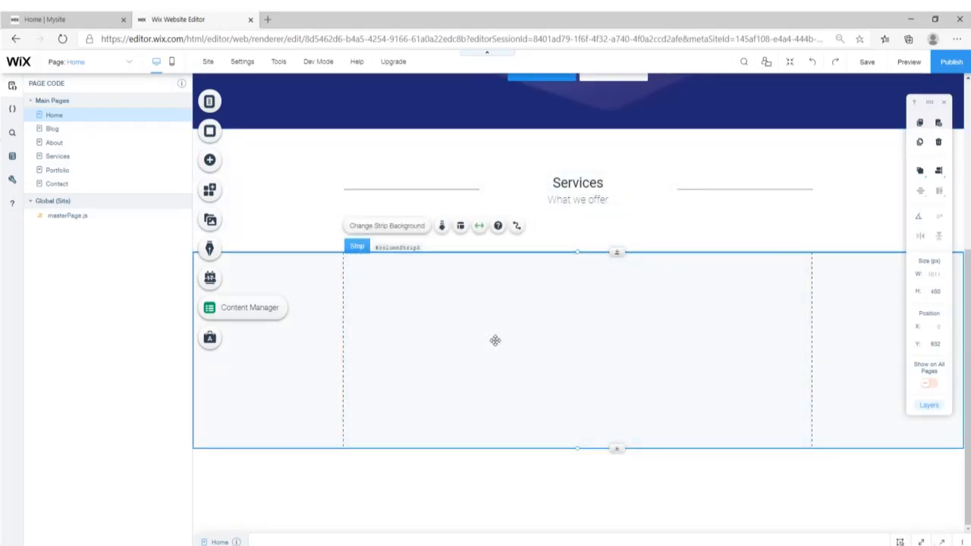
- Change the new blank strip's background color to white
click(380, 230)
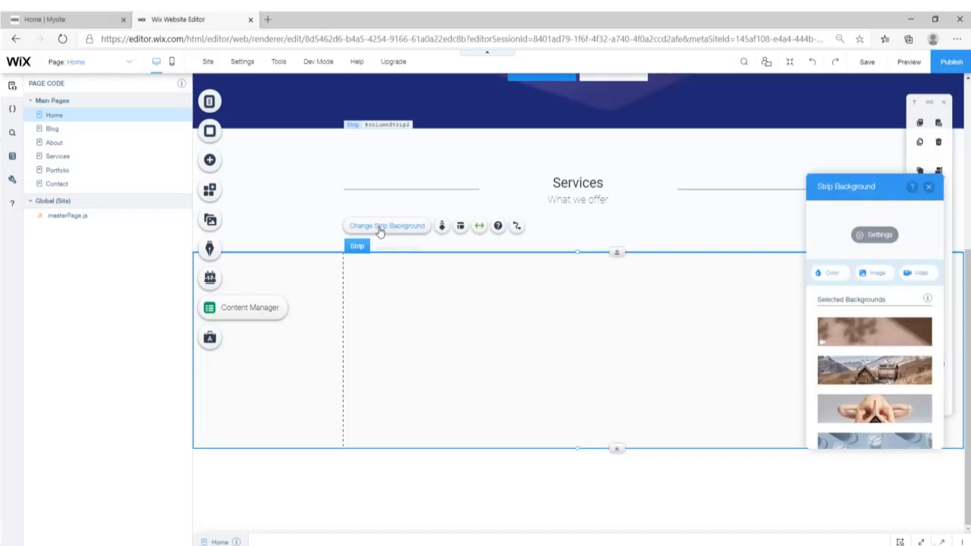
click(825, 279)
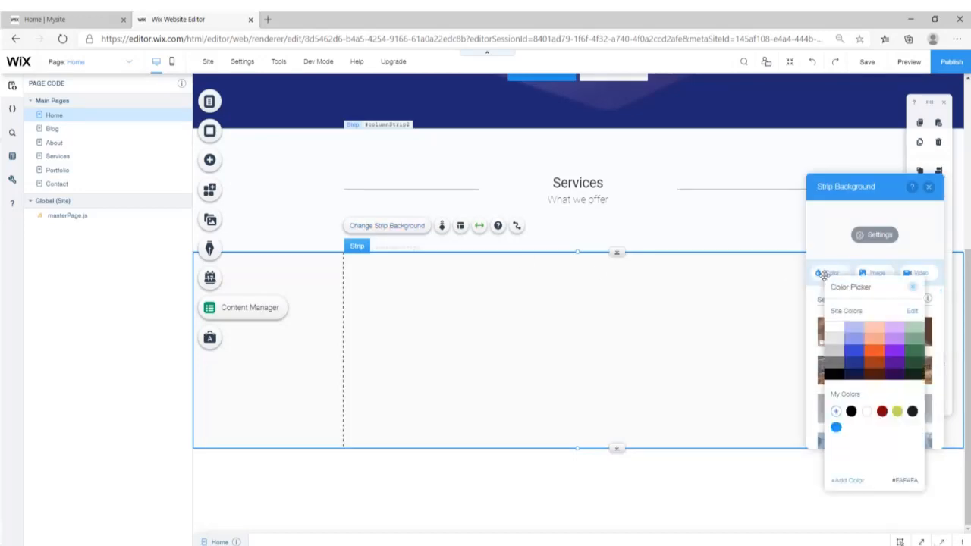
click(311, 221)
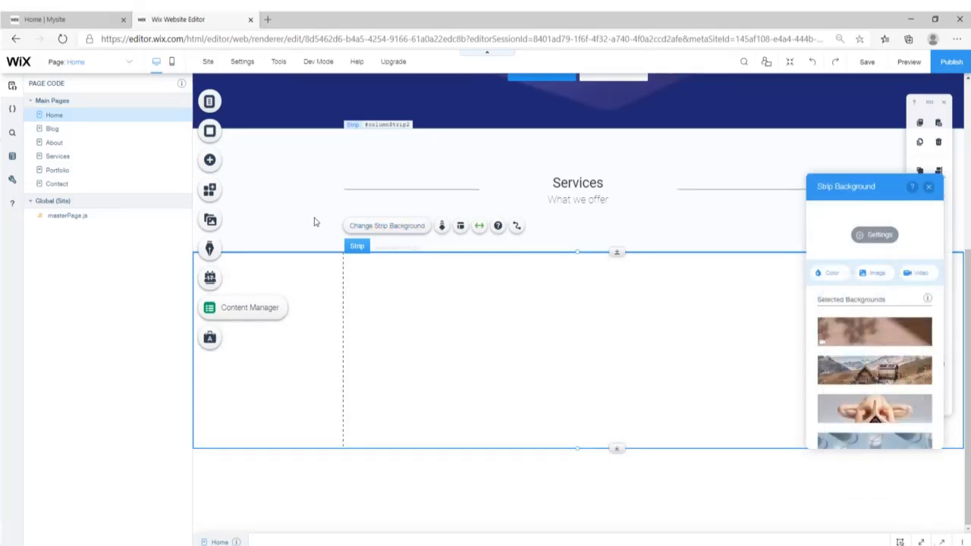
click(928, 187)
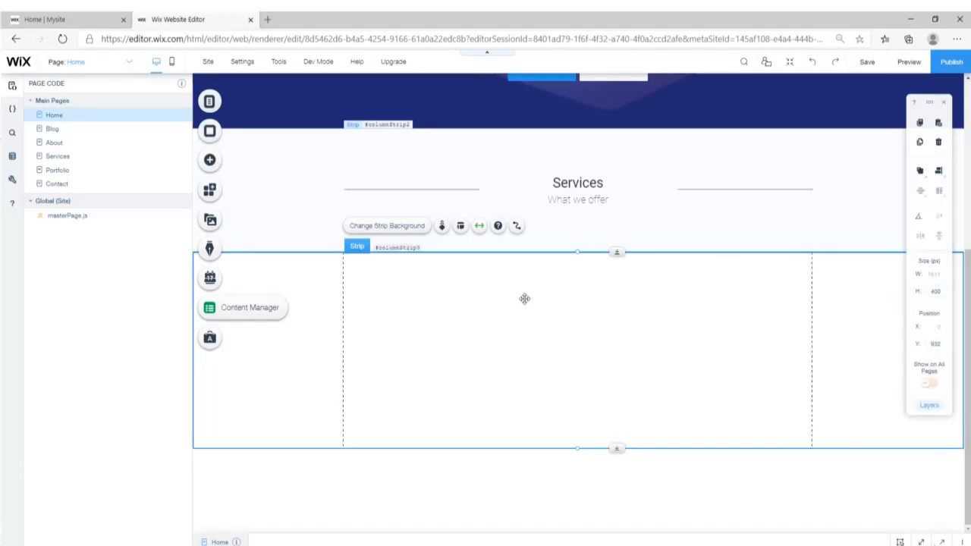
- Check the published site's Services section for its column layout and add a second column to the blank strip
click(88, 19)
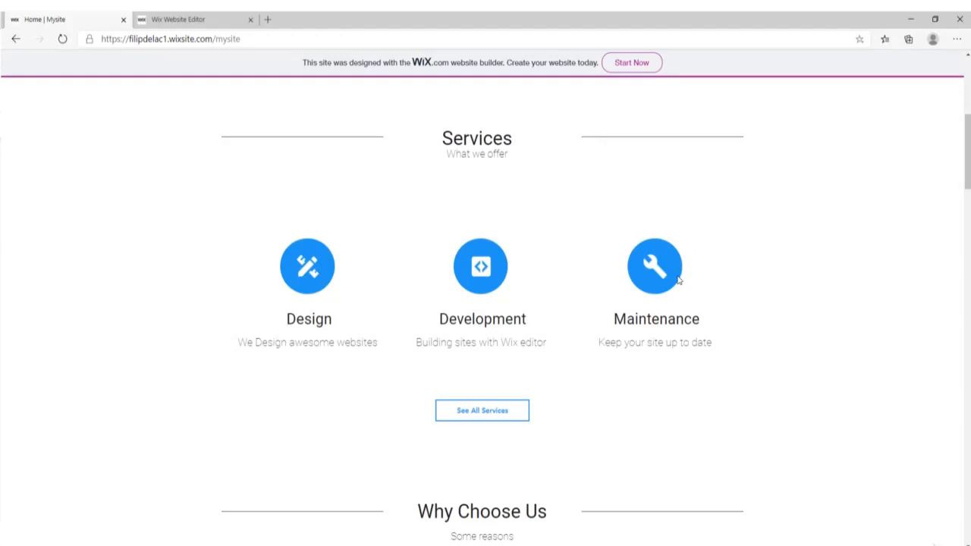
click(182, 19)
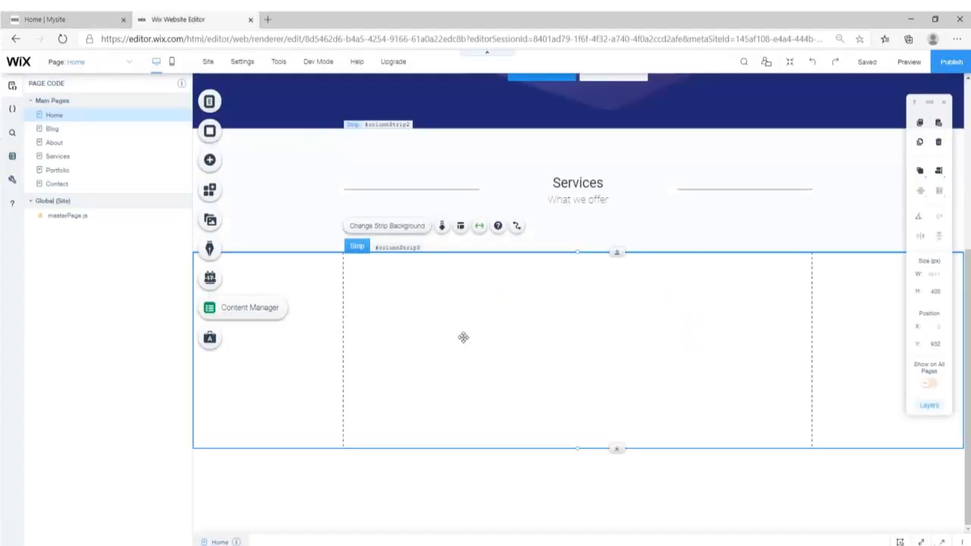
click(460, 226)
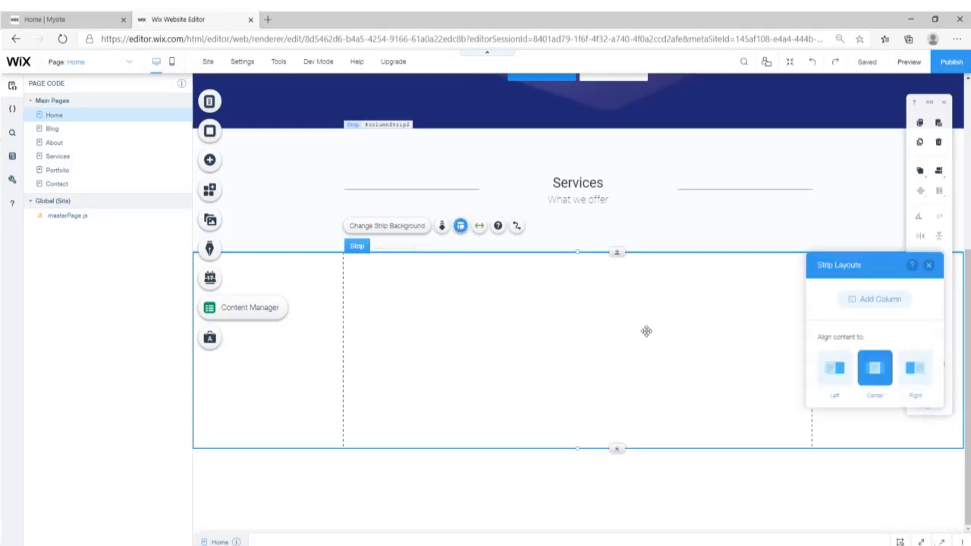
click(880, 301)
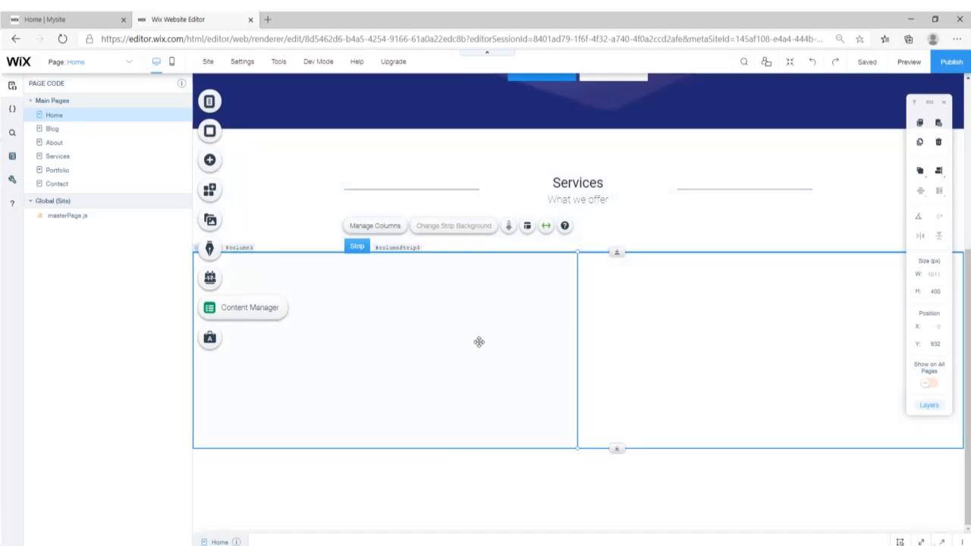
- Add a third column to the blank strip beneath the Services heading and check each of its columns
click(443, 310)
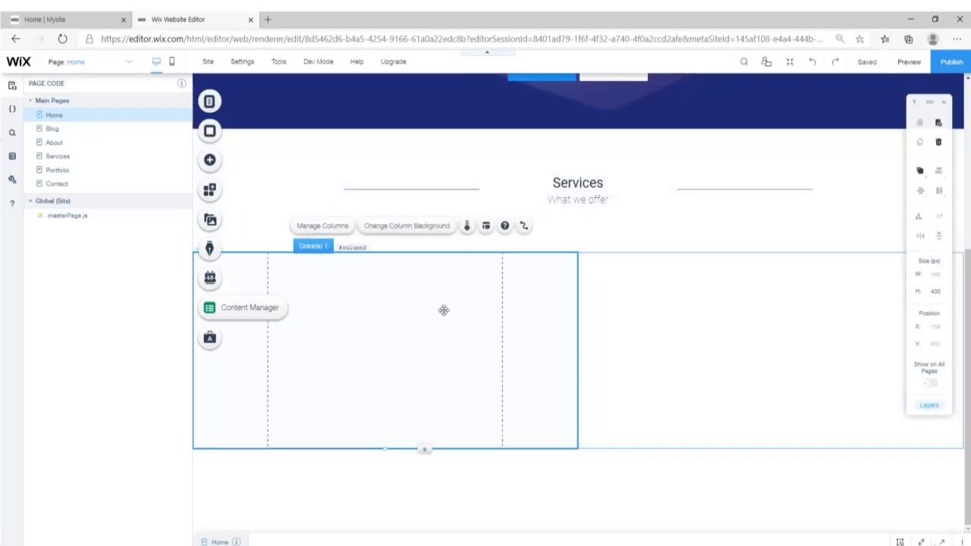
click(334, 230)
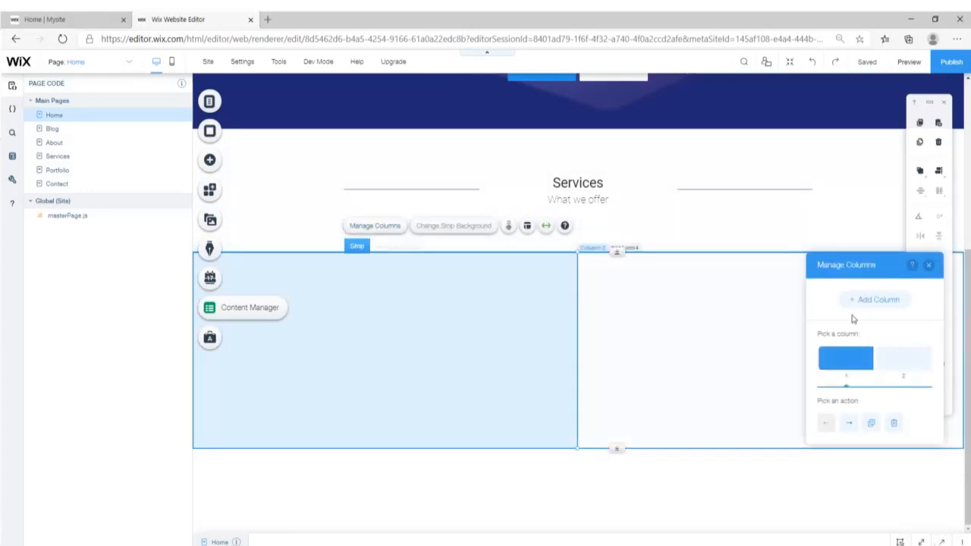
click(878, 301)
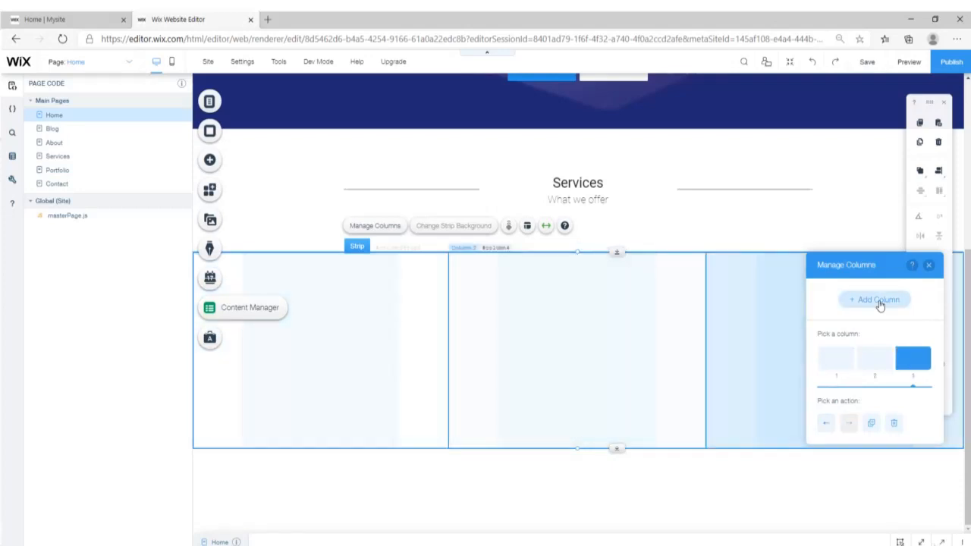
click(928, 267)
click(379, 329)
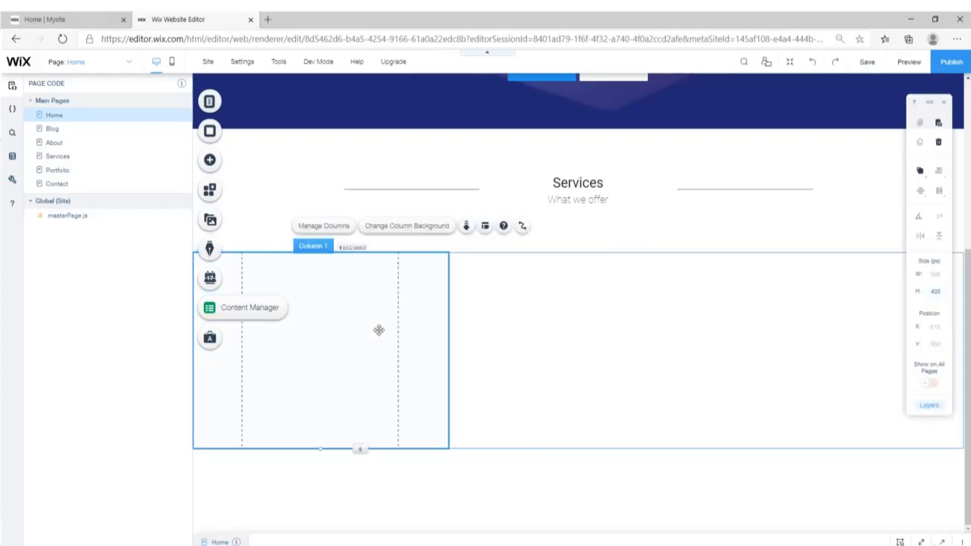
click(550, 333)
click(801, 334)
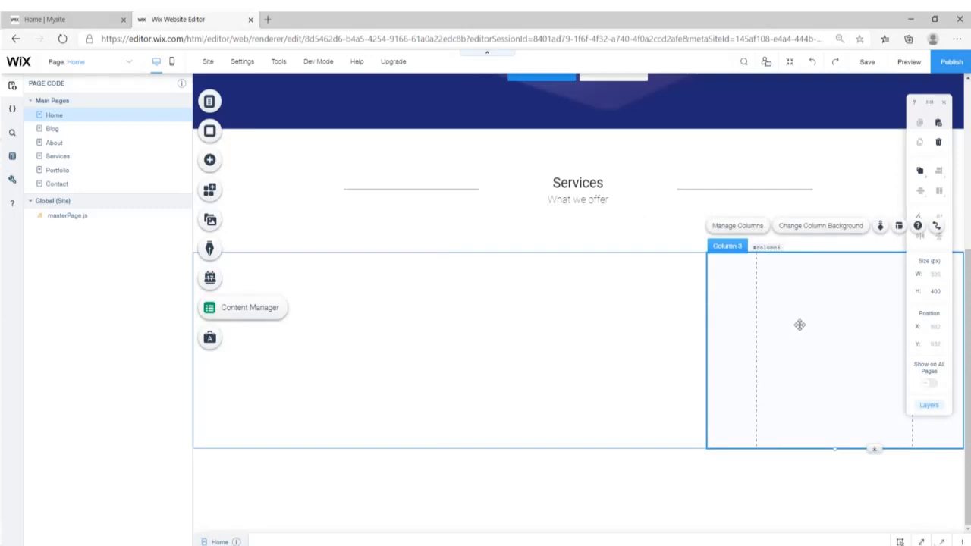
- Stretch the three-column strip to the Page width instead of the full screen
click(459, 282)
click(376, 243)
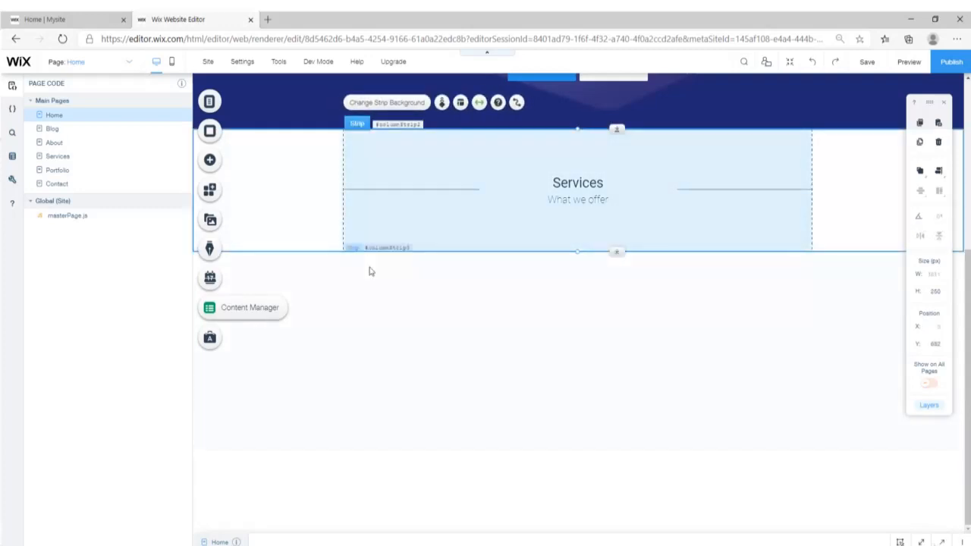
click(368, 266)
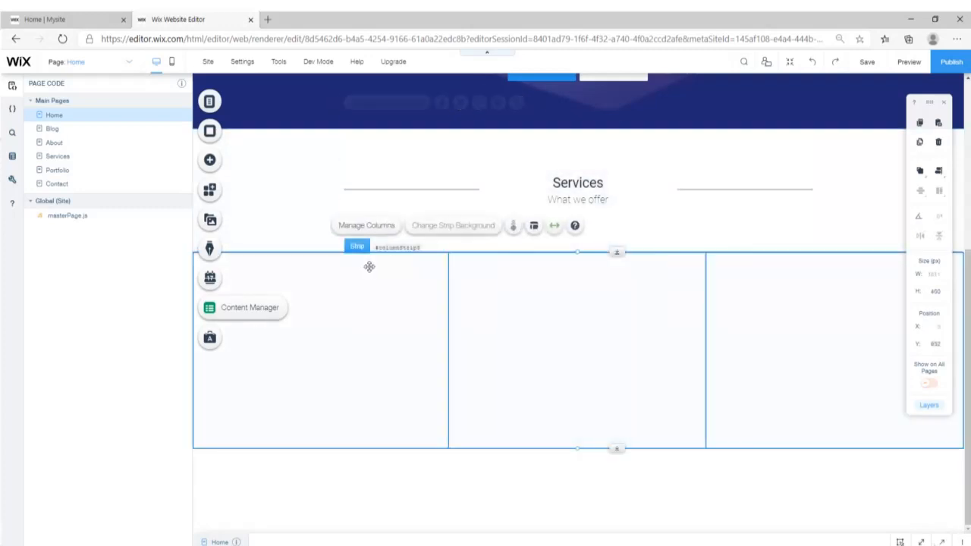
click(546, 227)
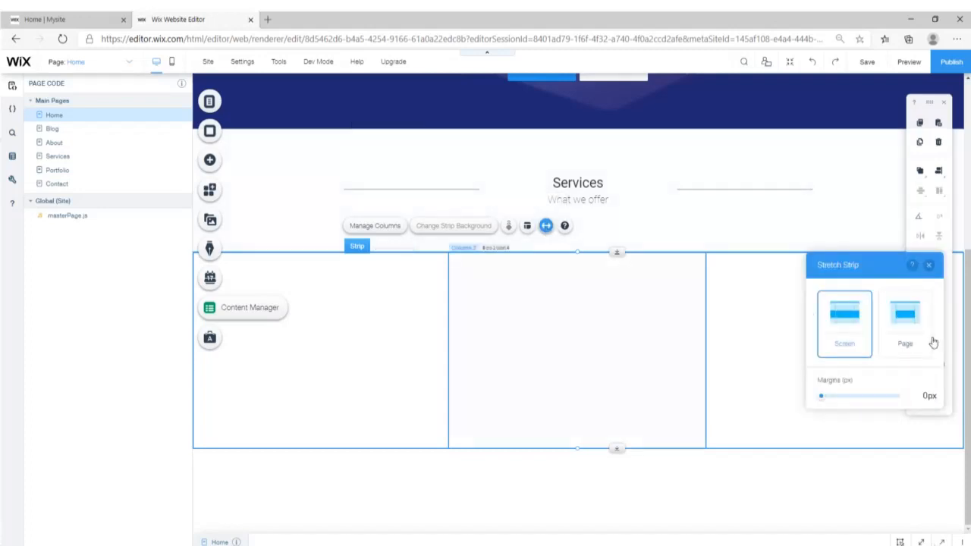
click(906, 323)
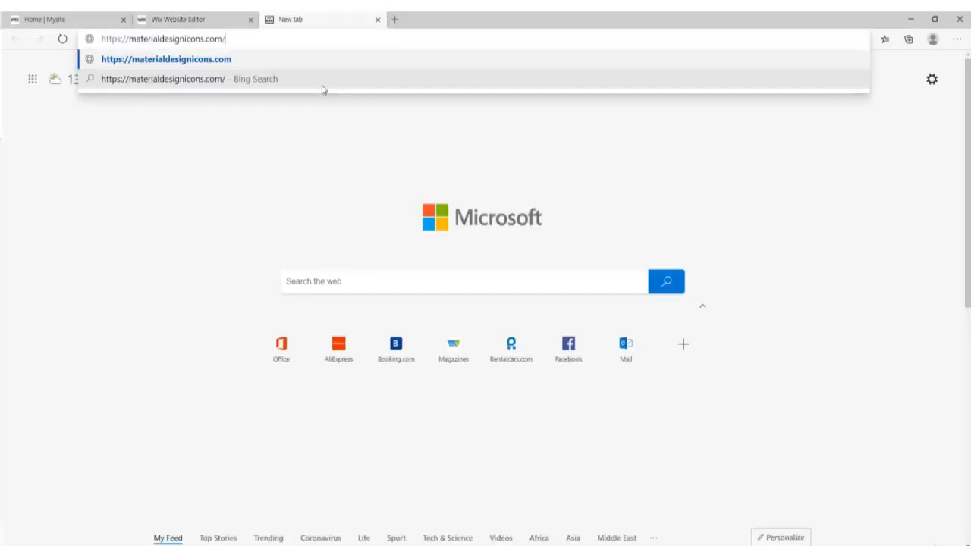
- Open materialdesignicons.com in the browser and download the pencil-ruler icon as a white 48 px PNG
key(Return)
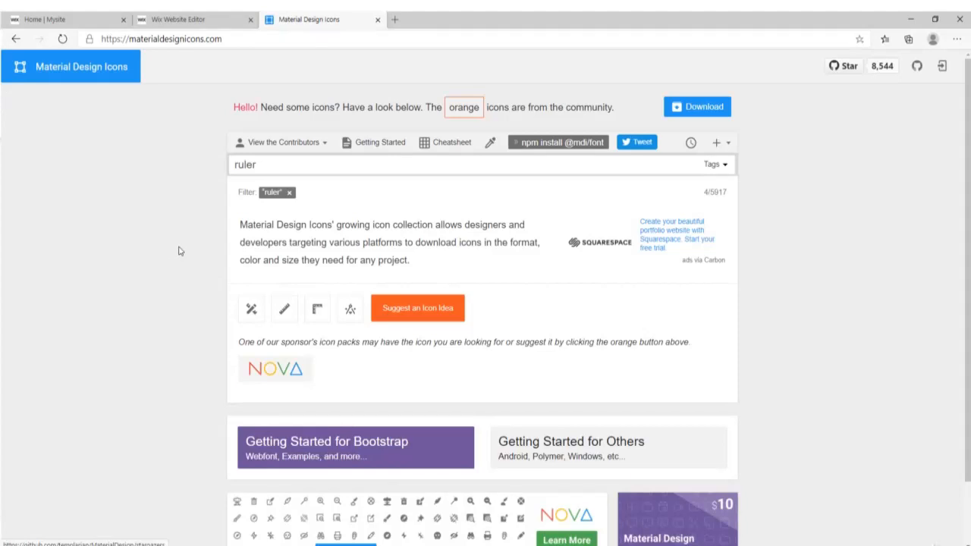
click(251, 309)
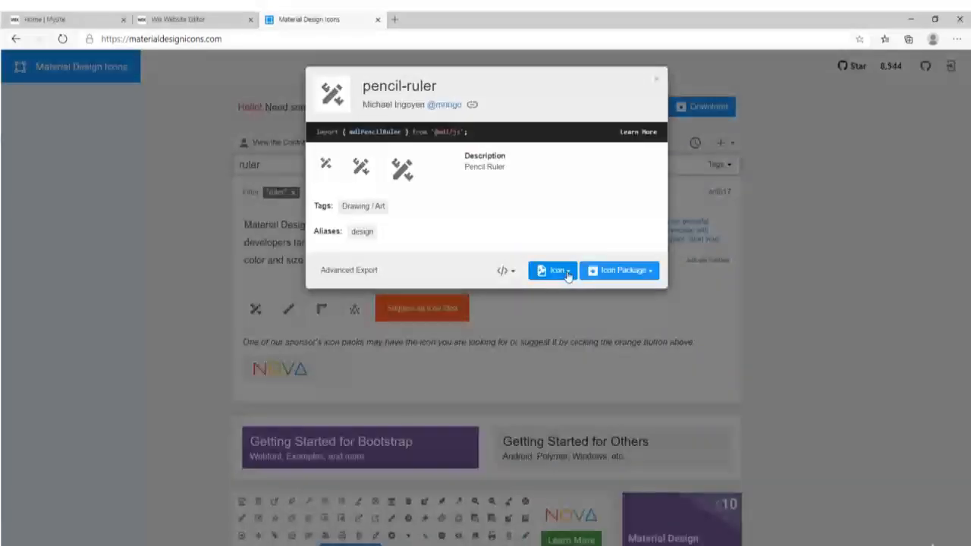
click(554, 270)
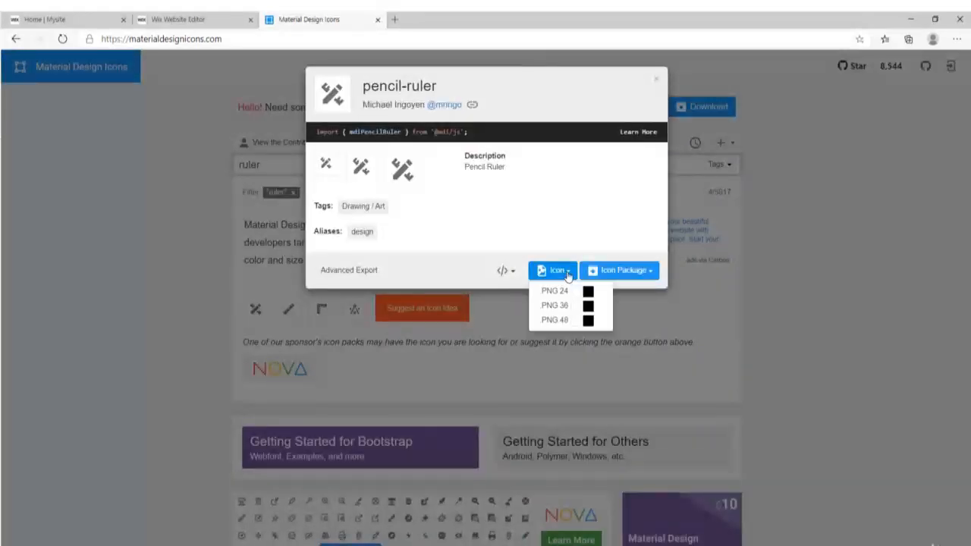
click(576, 320)
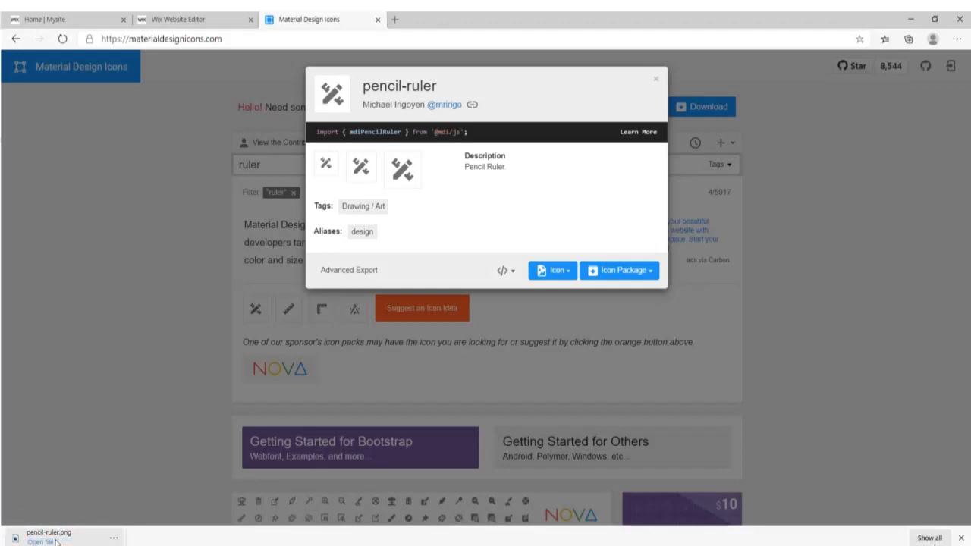
click(768, 219)
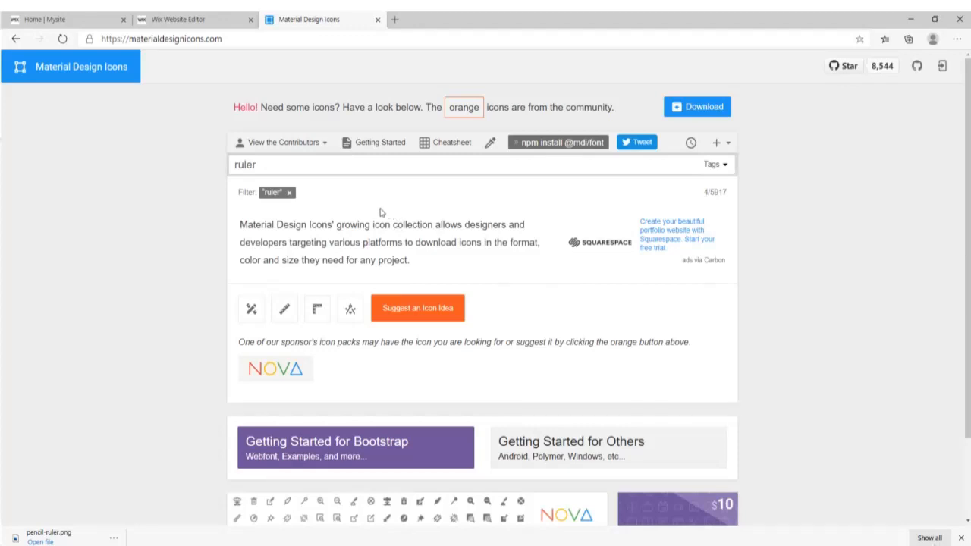
- Back in the Wix editor, add a blue circle from the basic shapes to the upper part of column 1
key(ctrl+shift+Tab)
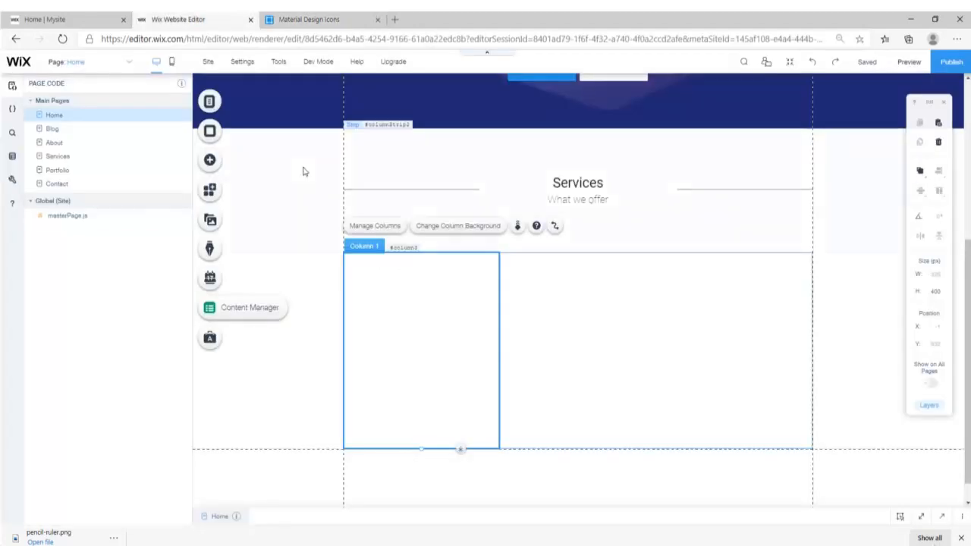
click(211, 161)
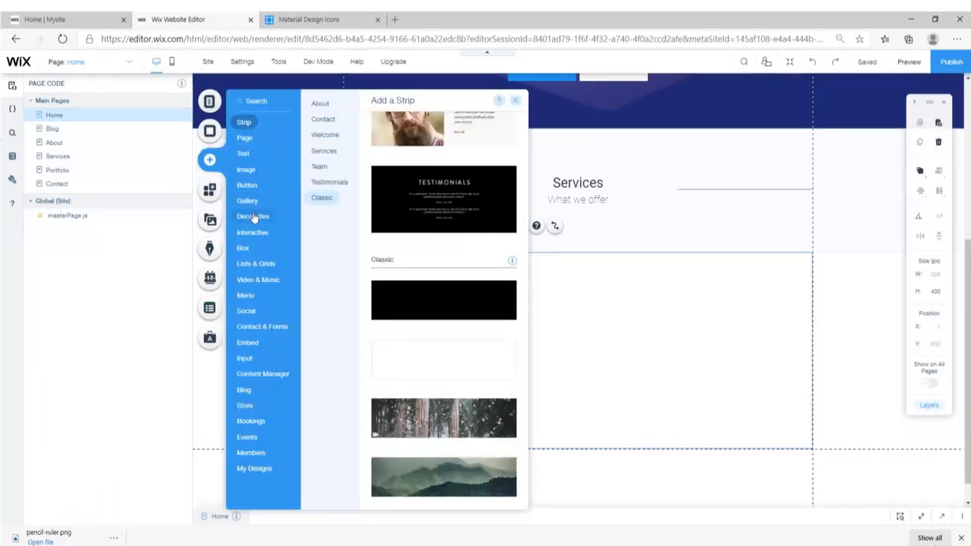
mouse_move(255, 218)
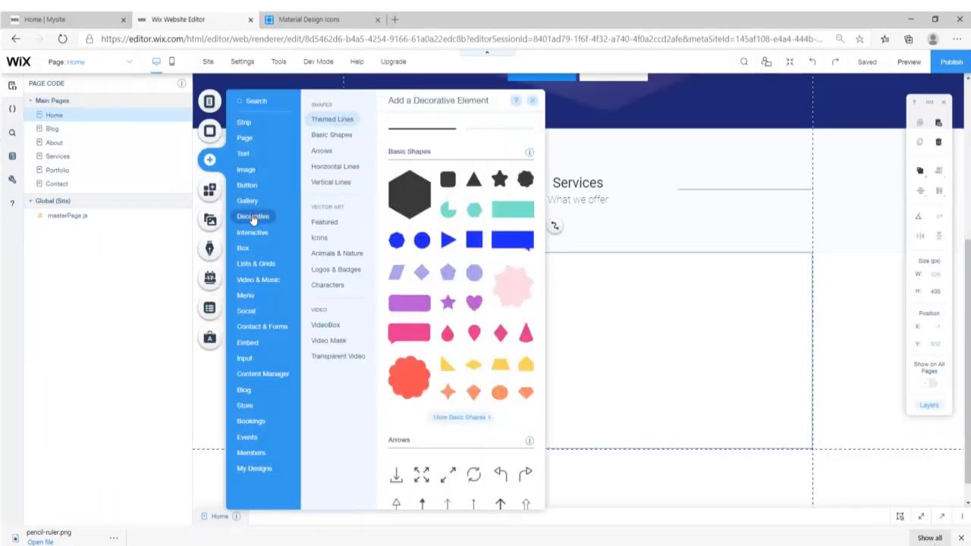
click(340, 135)
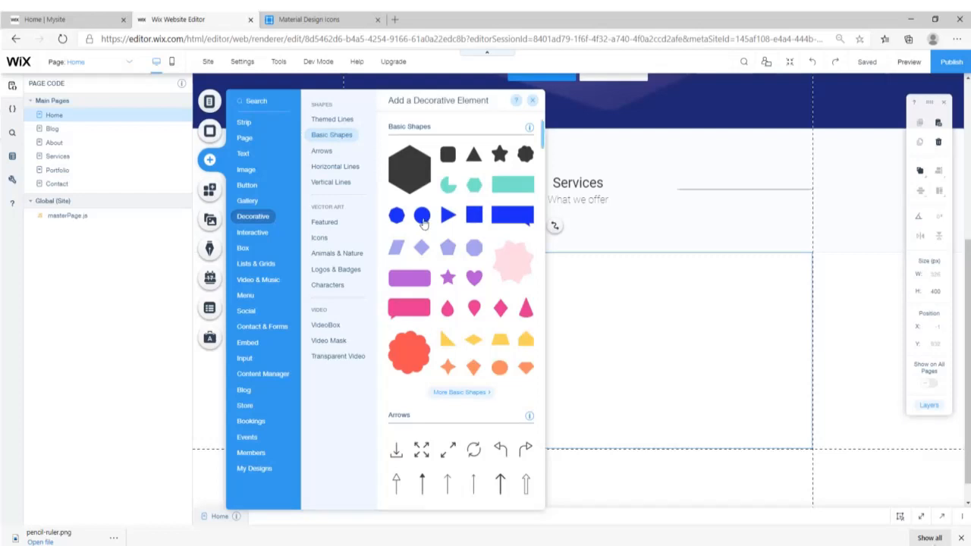
drag(422, 220, 430, 316)
scroll(439, 370, up, 1)
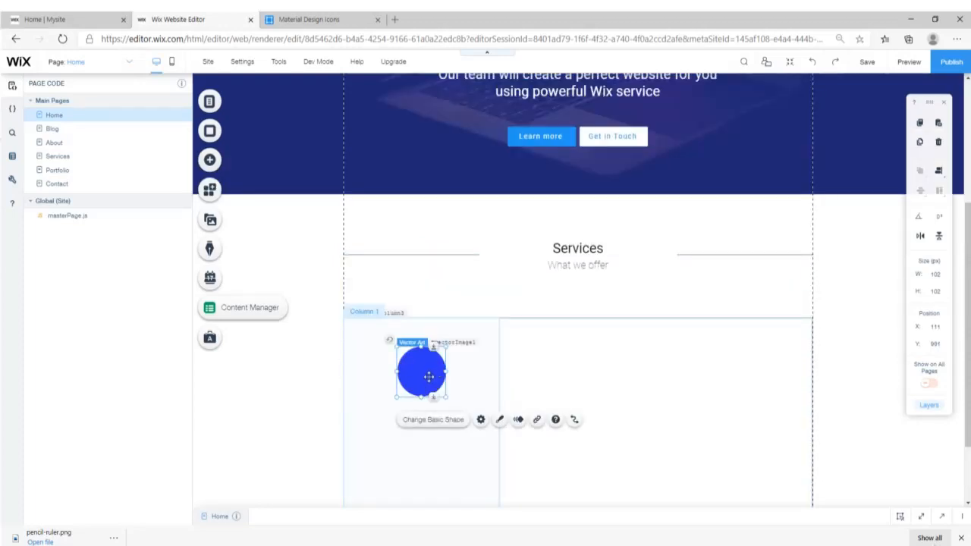
- Check the service circles on the published site and set the new circle's fill color to #2196F3
click(74, 20)
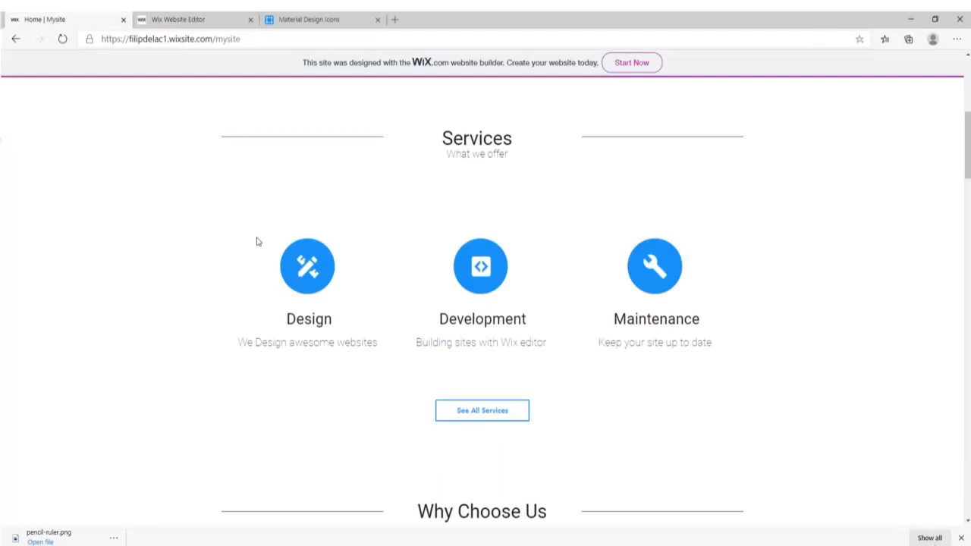
click(182, 19)
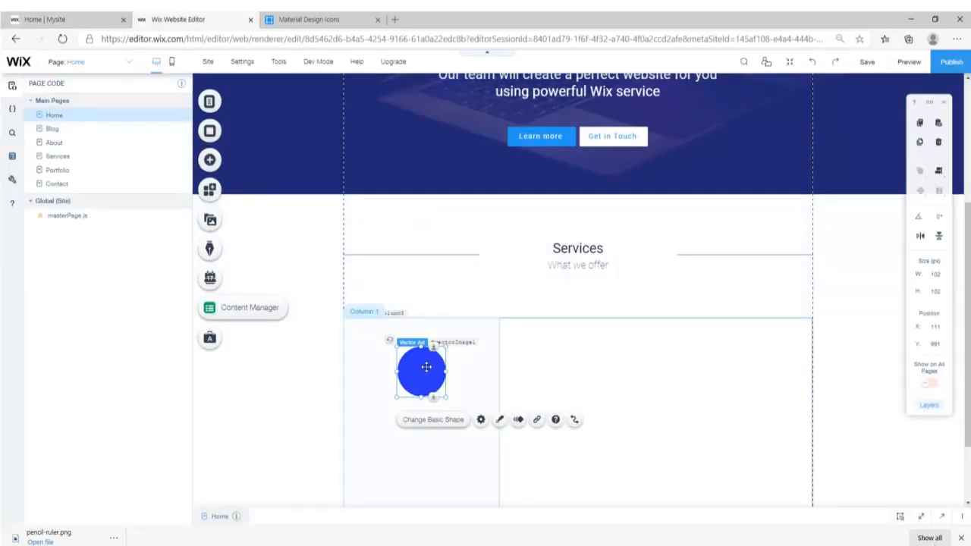
click(500, 425)
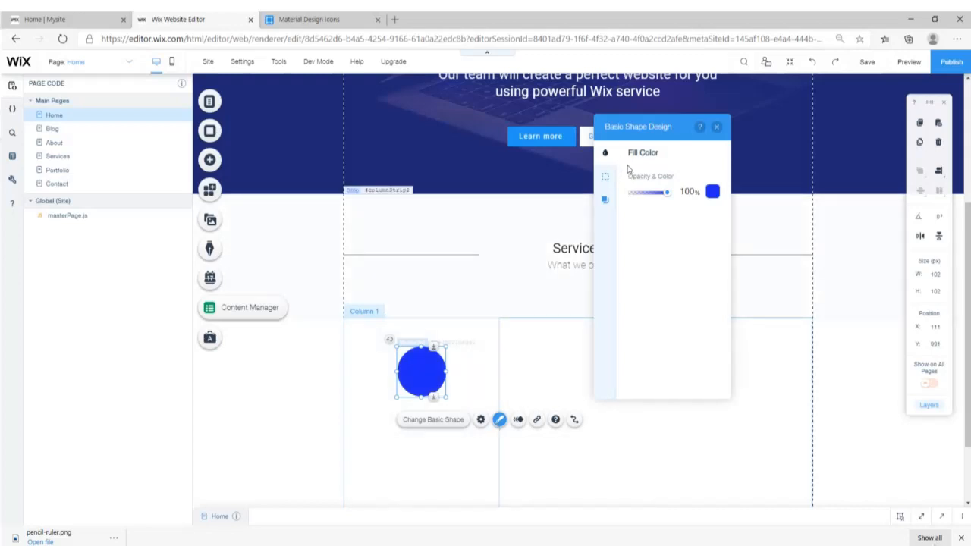
click(712, 193)
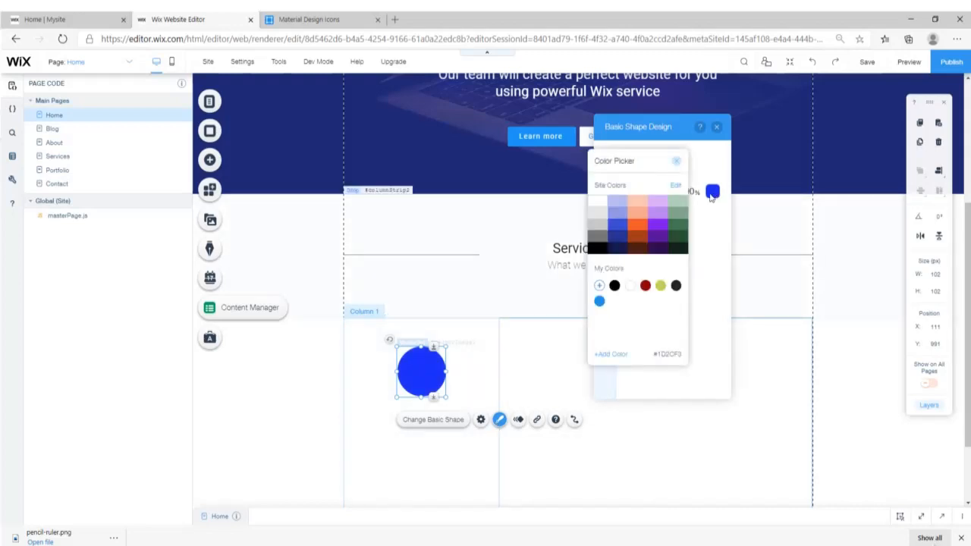
click(599, 301)
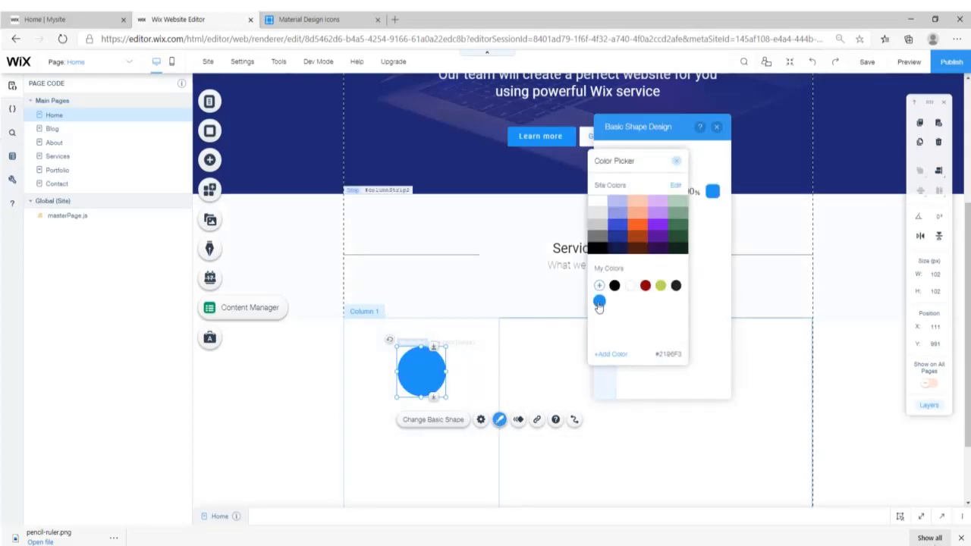
click(676, 163)
click(716, 127)
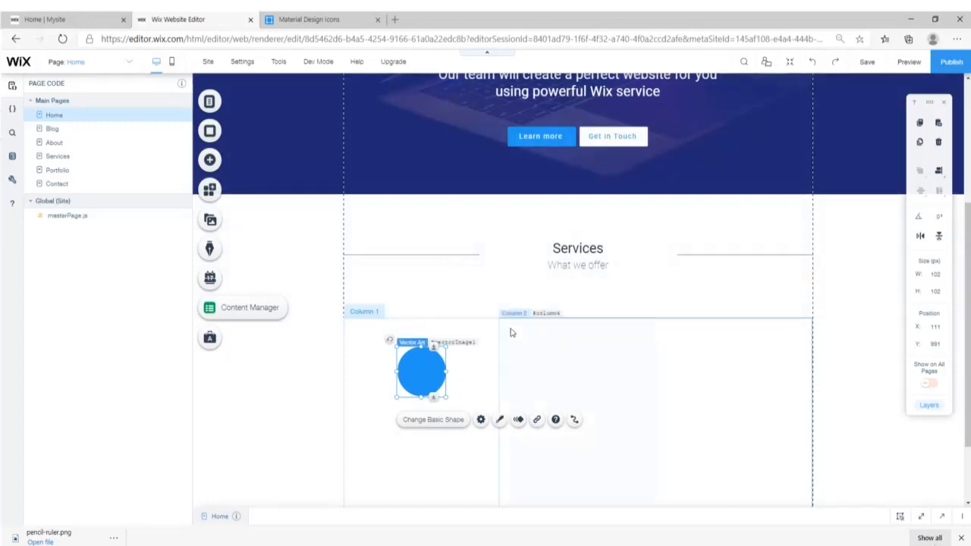
- Upload pencil-ruler.png from the Downloads folder to the site files and add it to the page
click(472, 364)
scroll(468, 303, down, 1)
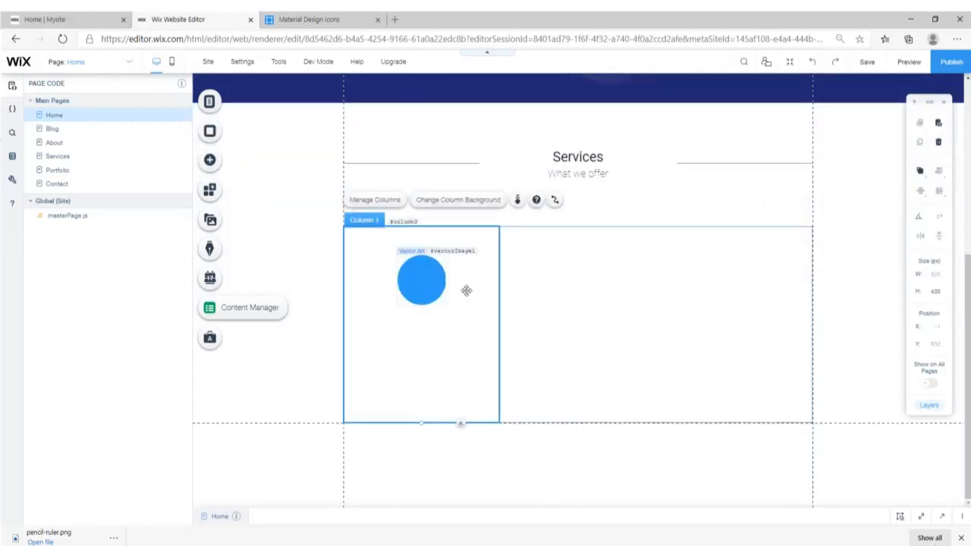
click(217, 161)
click(246, 169)
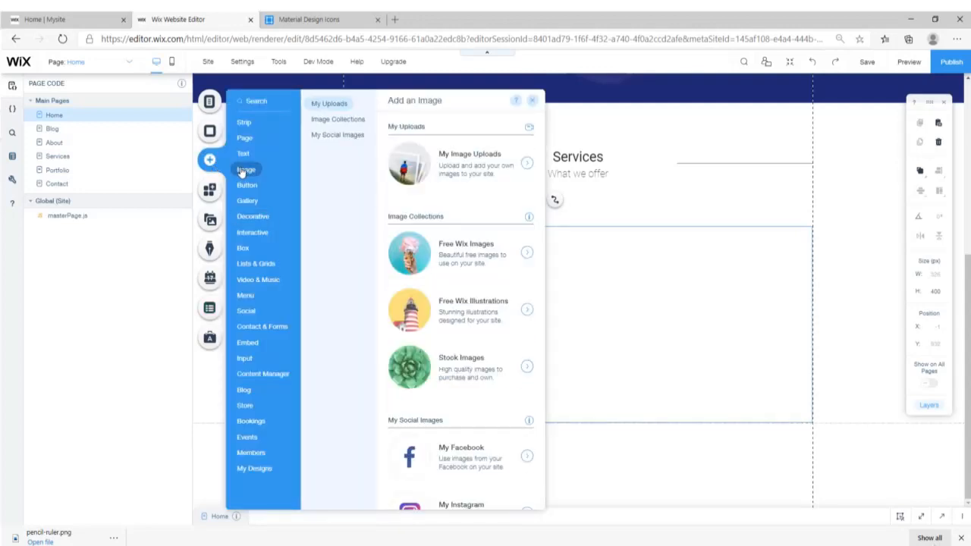
click(473, 174)
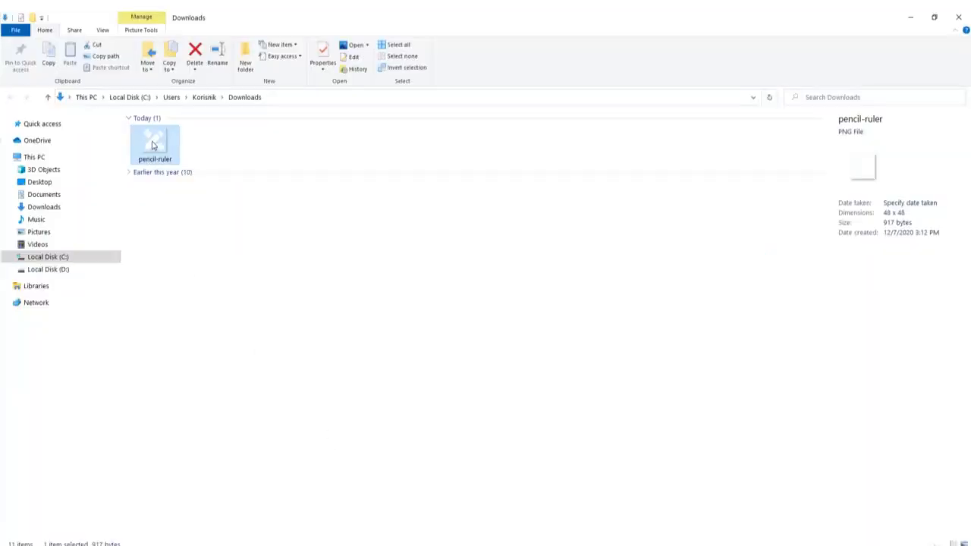
mouse_move(153, 145)
mouse_down()
mouse_move(271, 267)
mouse_move(335, 433)
mouse_move(345, 542)
mouse_move(356, 545)
mouse_up()
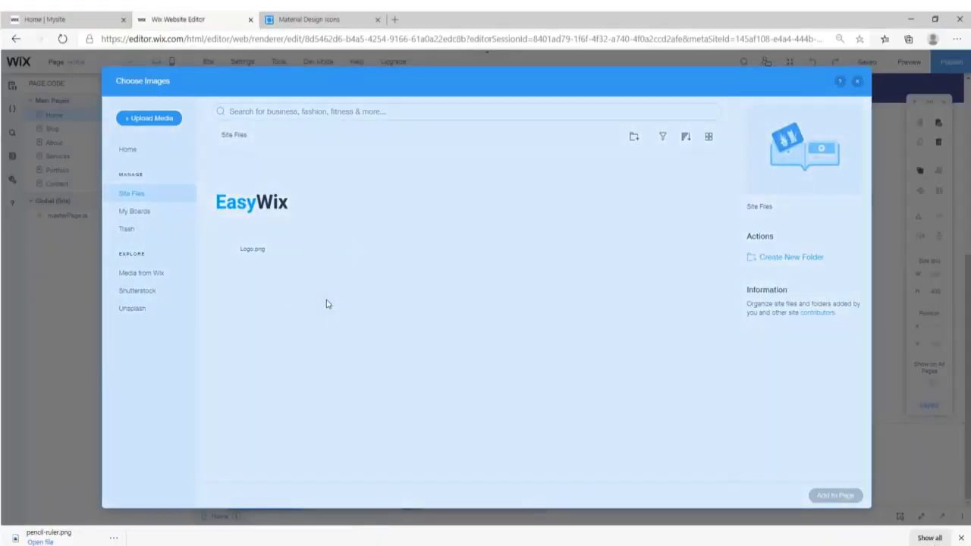
drag(325, 304, 331, 303)
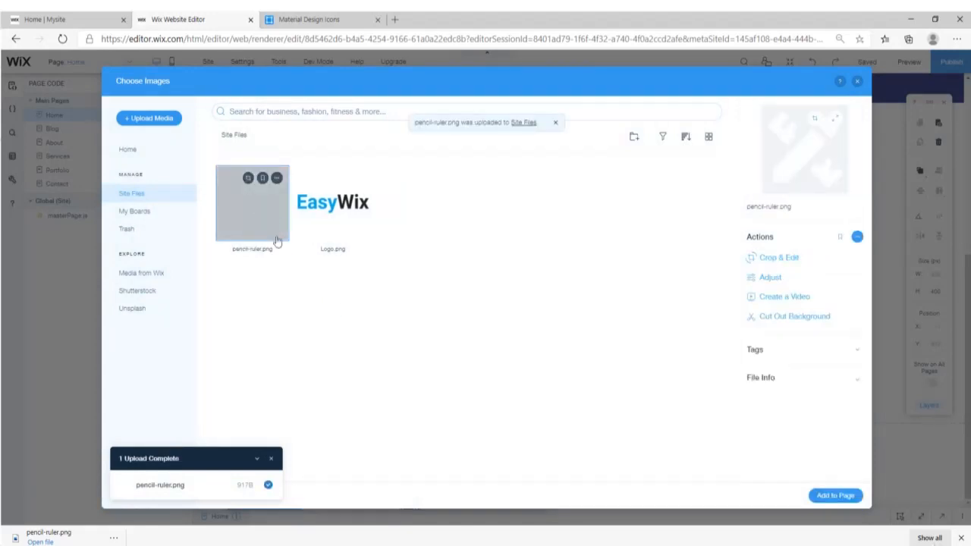
click(835, 495)
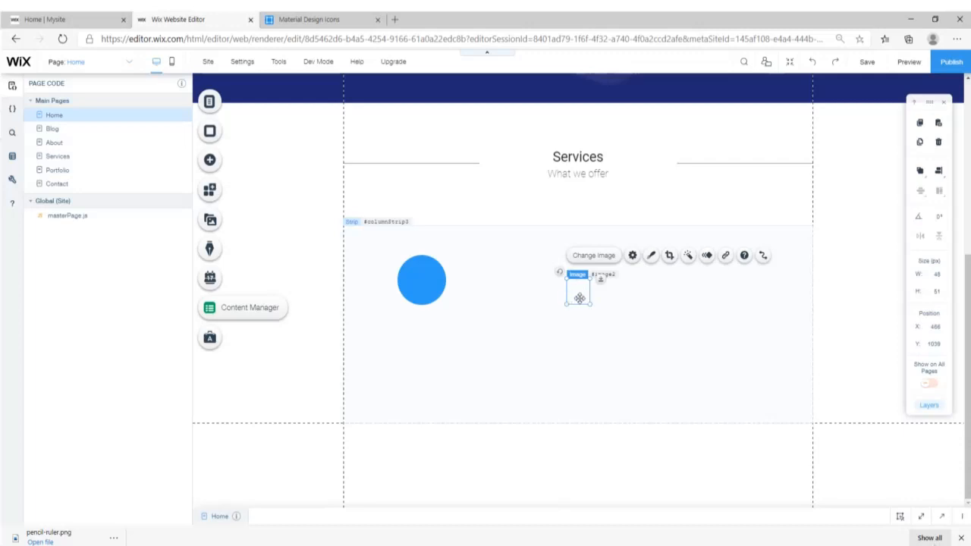
- Center the pencil-ruler icon on the blue circle in column 1, aligning both to the middle, and group the two elements
drag(580, 298, 467, 284)
click(455, 310)
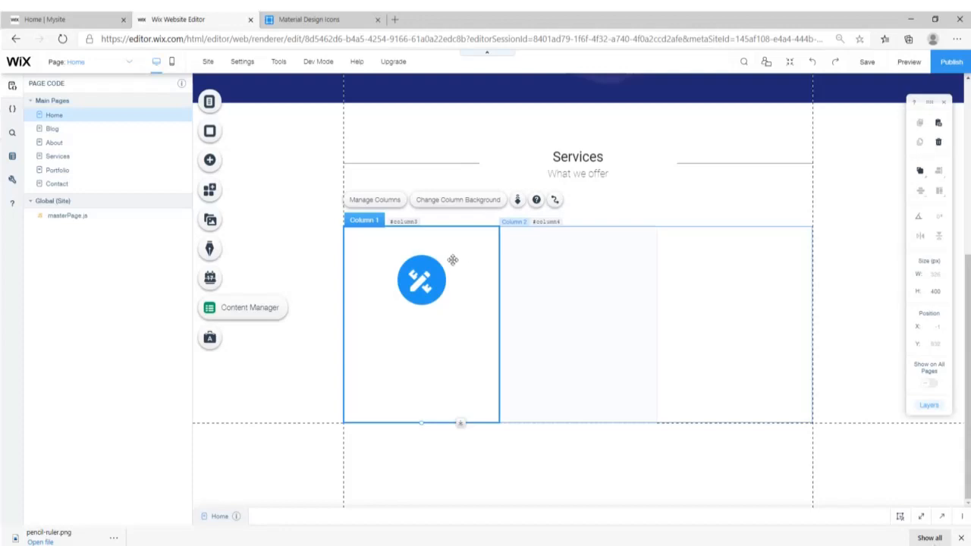
click(422, 281)
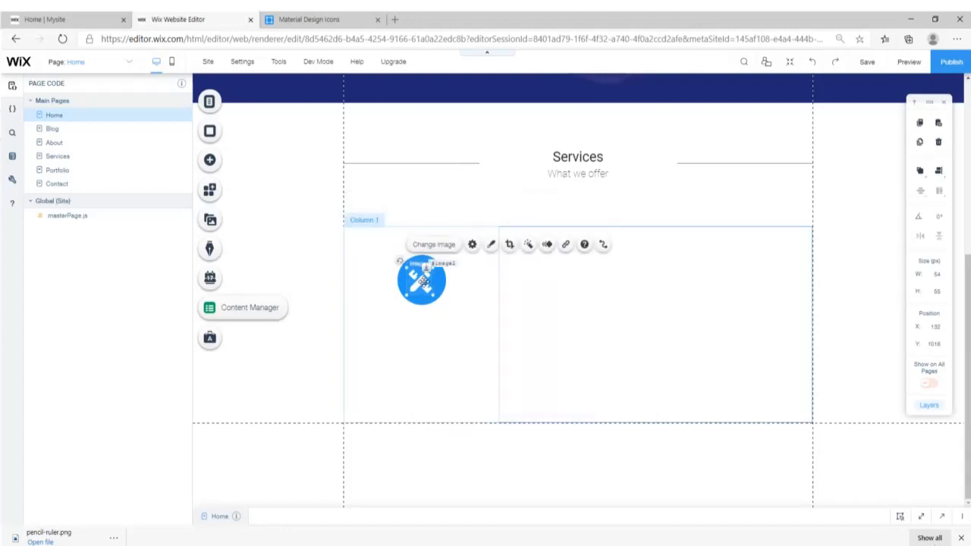
shift+click(444, 284)
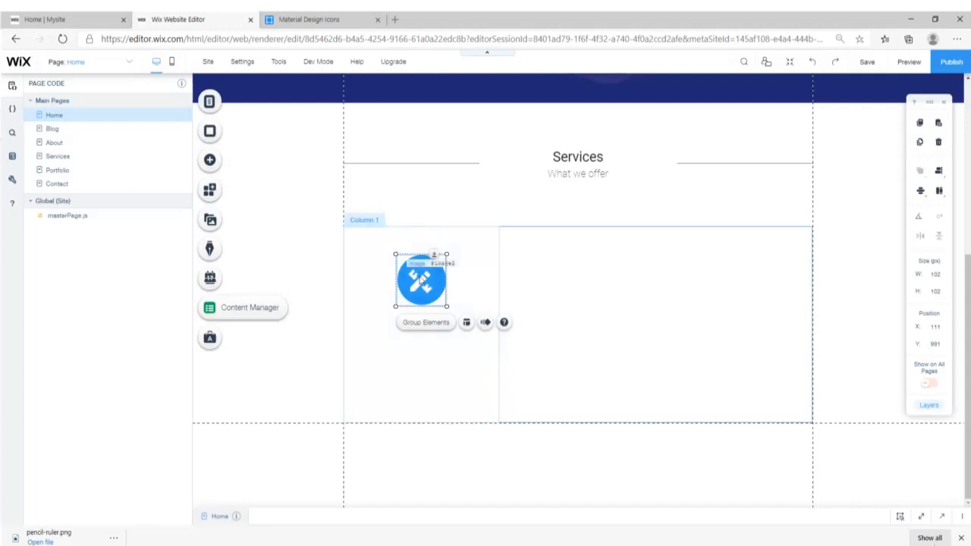
click(939, 173)
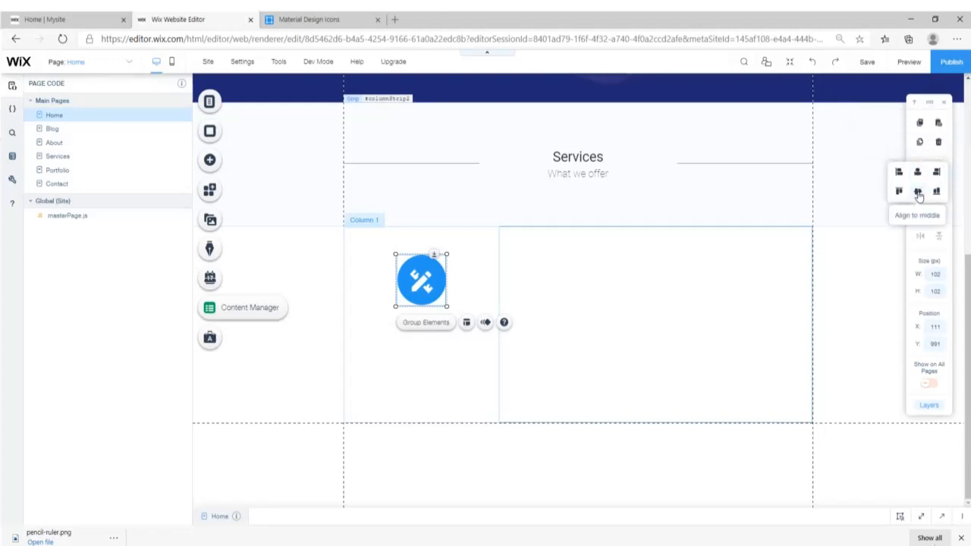
click(917, 193)
click(471, 289)
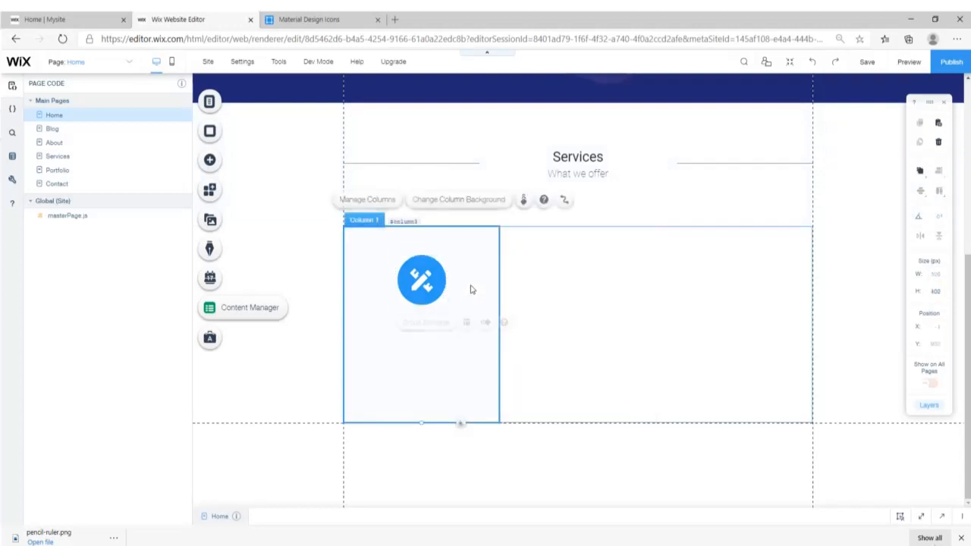
click(605, 306)
click(463, 325)
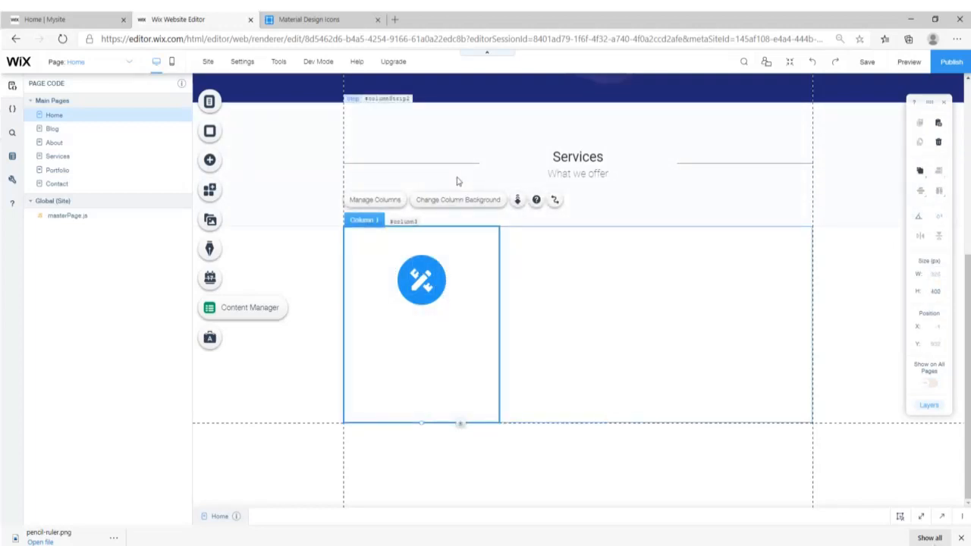
- Check the service captions on the published site and add a Heading 2 themed text beneath the circle in column 1
click(88, 38)
click(61, 17)
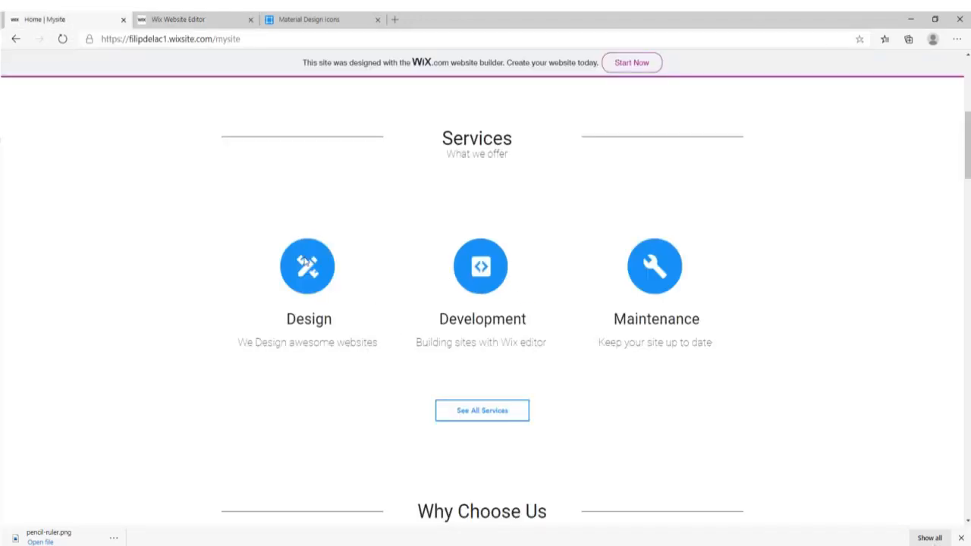
click(220, 16)
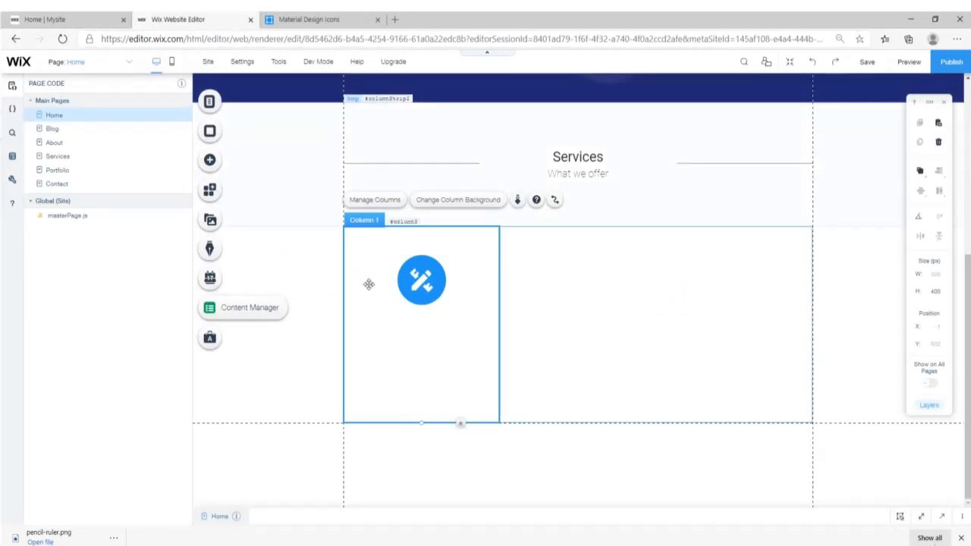
click(209, 159)
mouse_move(245, 158)
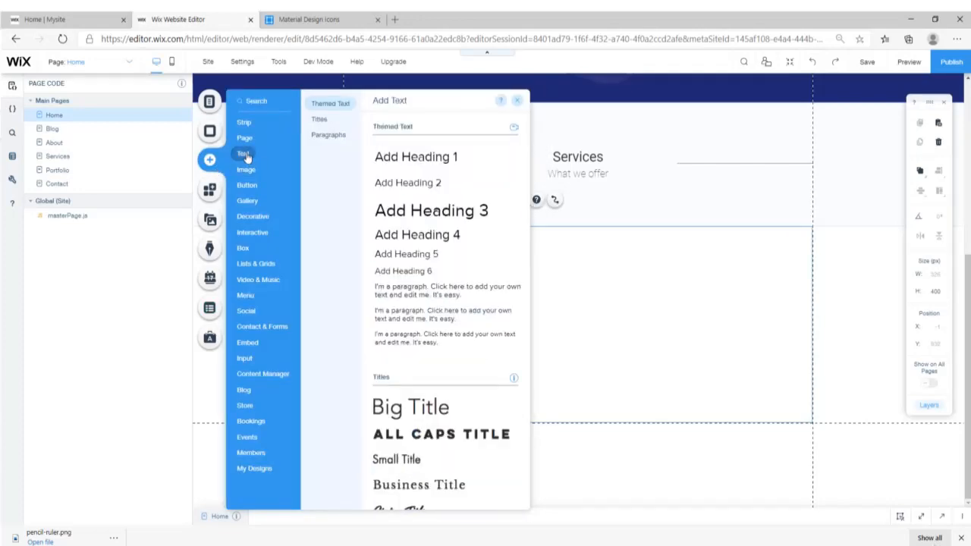
click(423, 188)
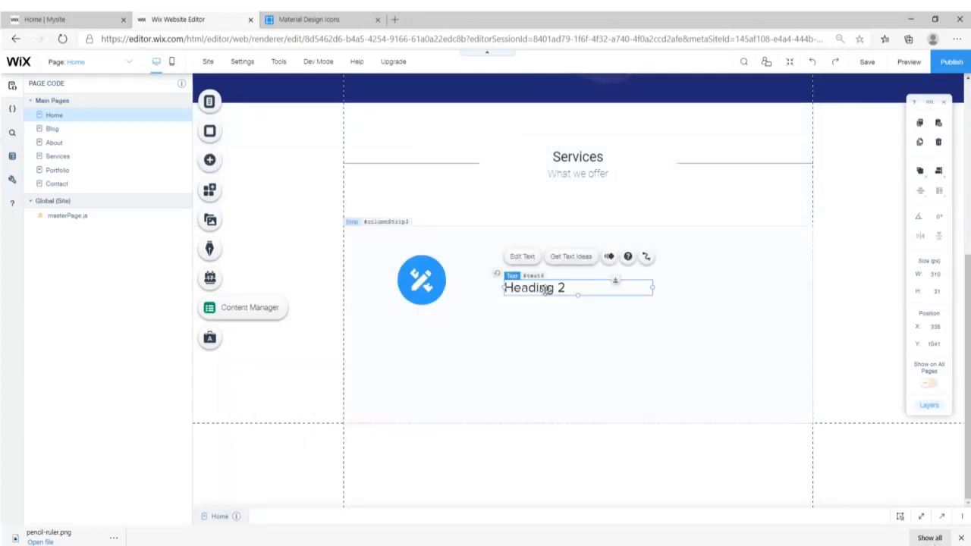
drag(543, 290, 395, 327)
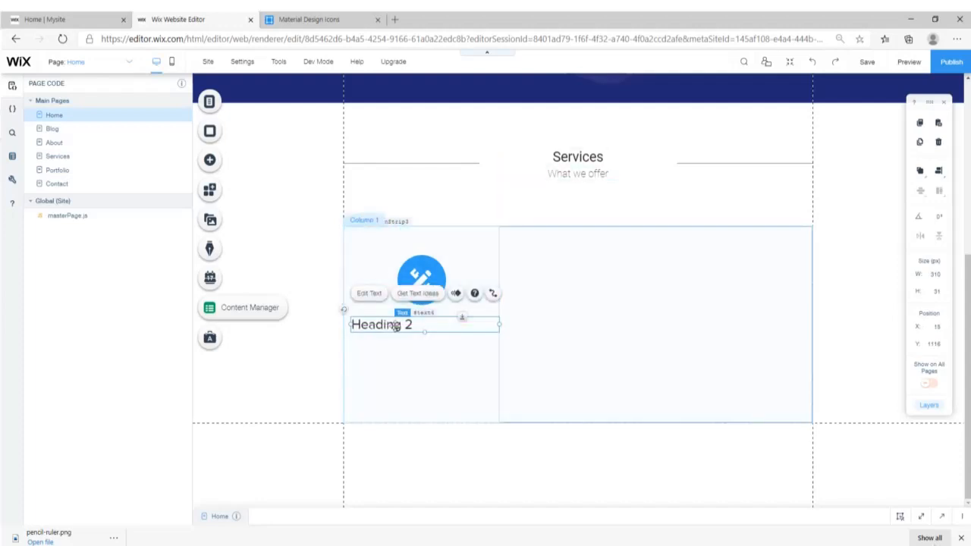
- Change the new heading's text to Design, centred, in bold Roboto Thin
click(370, 295)
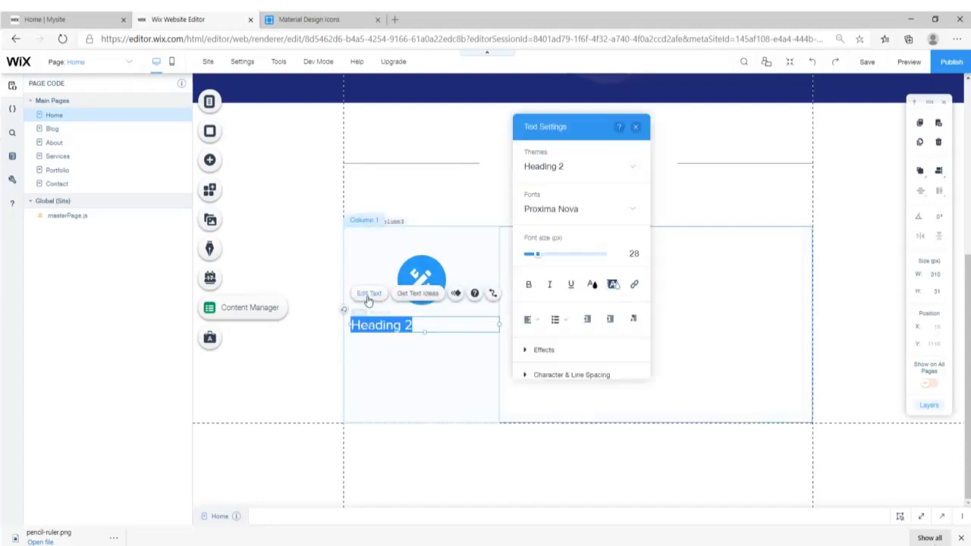
click(535, 319)
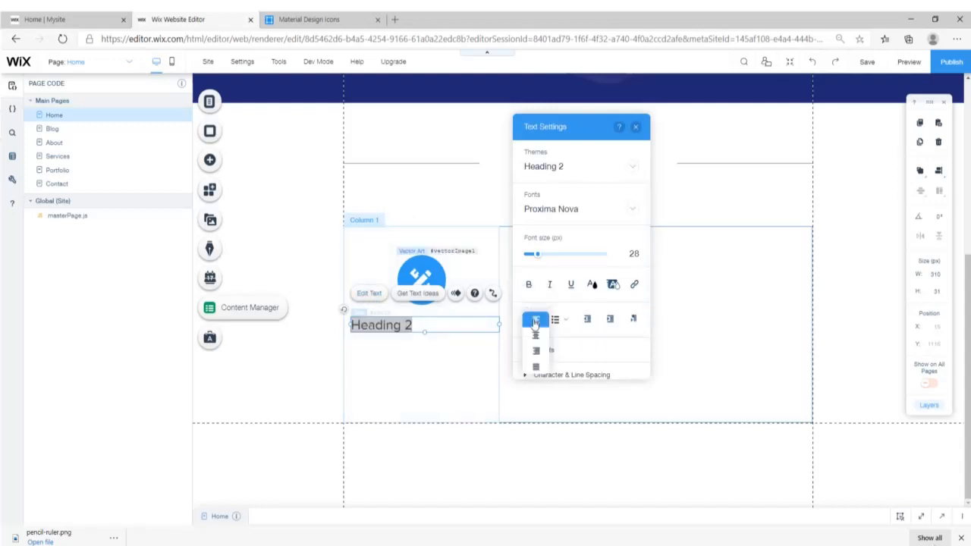
click(536, 340)
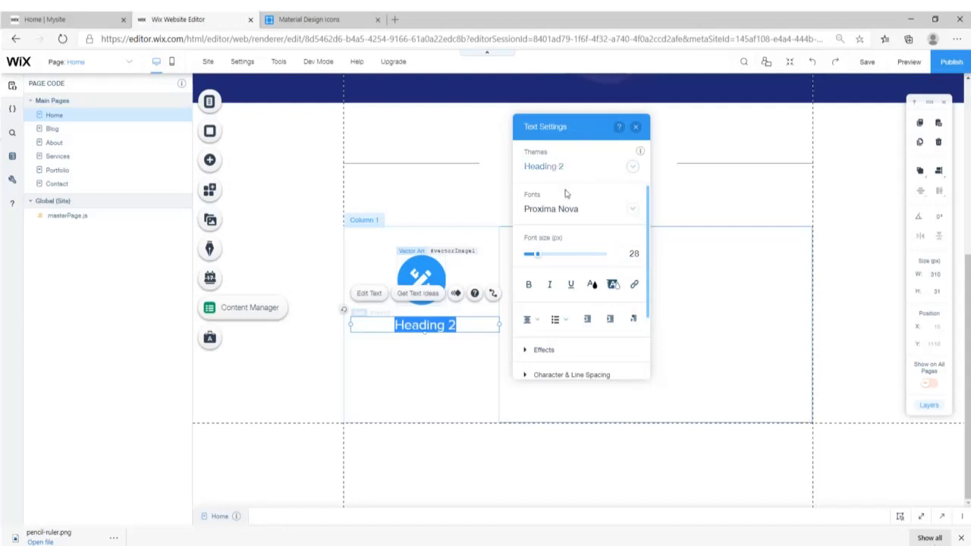
click(632, 215)
scroll(576, 242, down, 1)
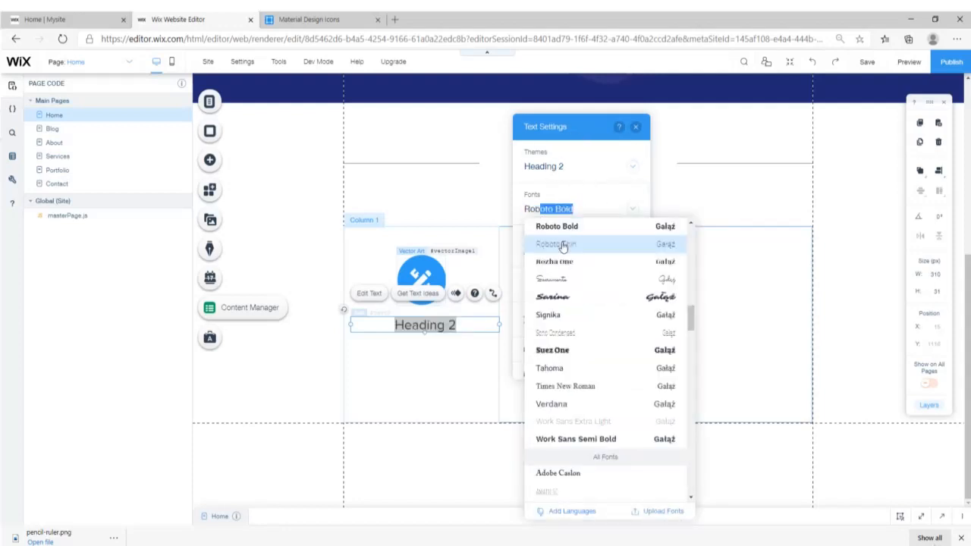
click(564, 244)
click(529, 285)
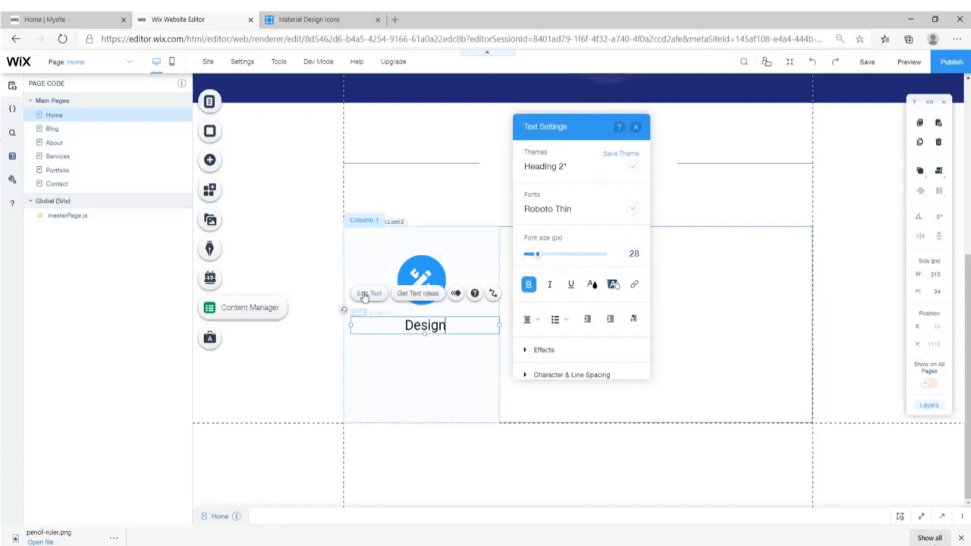
- Set the Design heading's text color to #212121
click(592, 288)
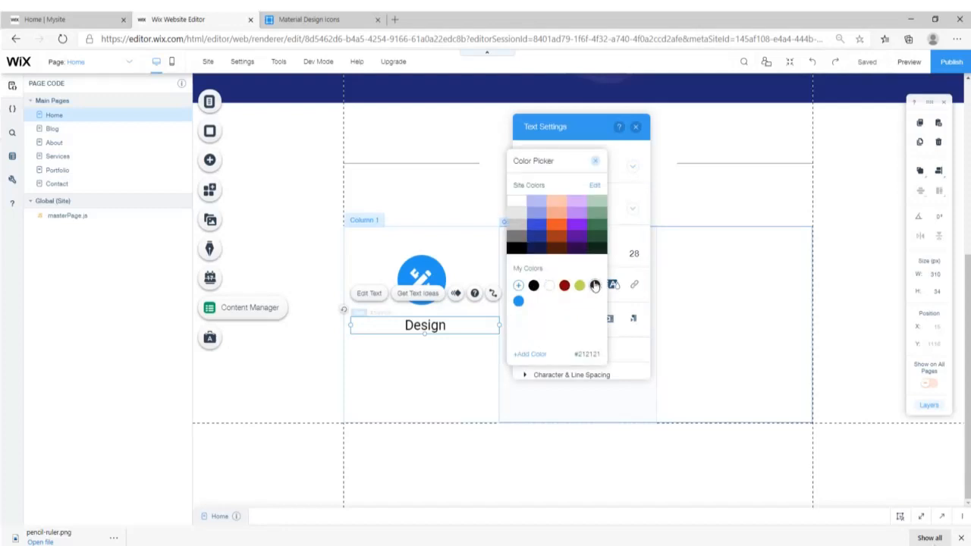
double_click(455, 330)
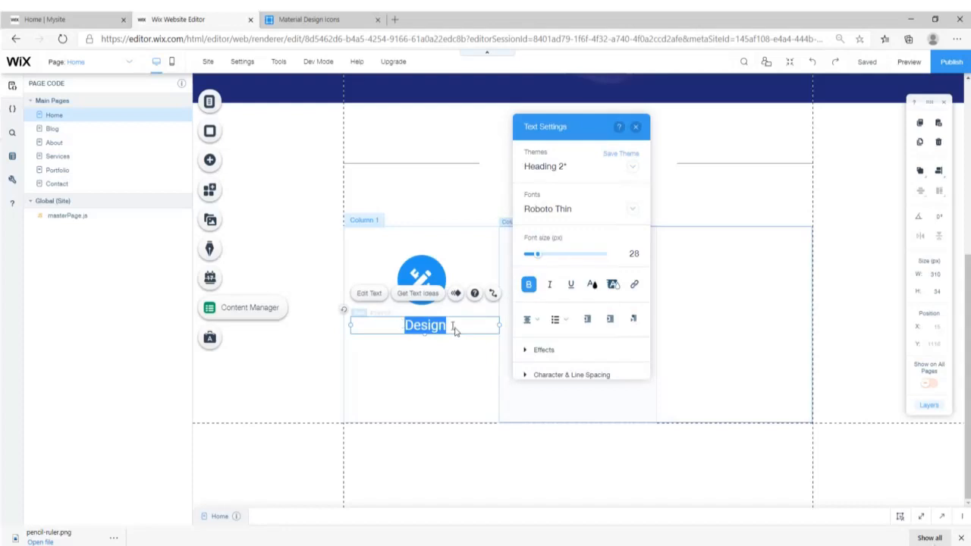
click(591, 285)
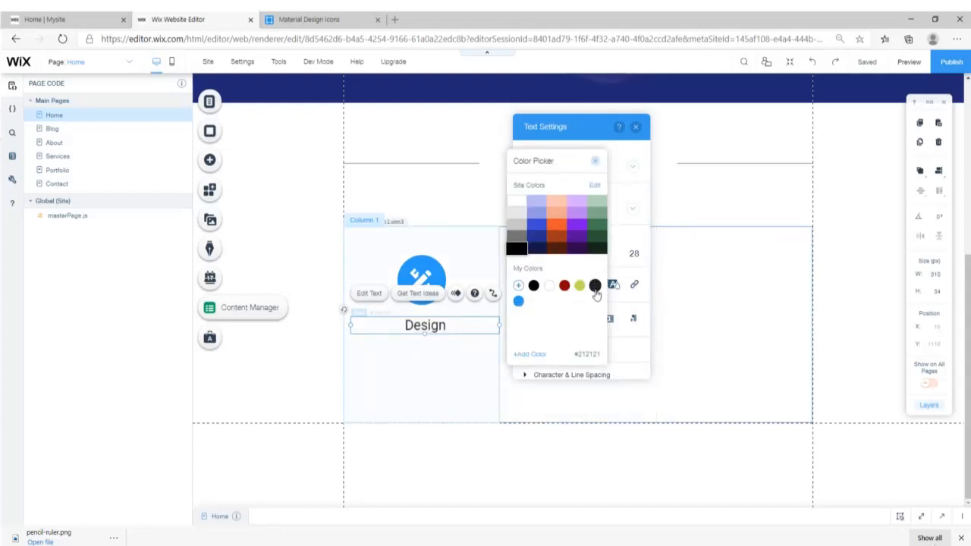
key(Escape)
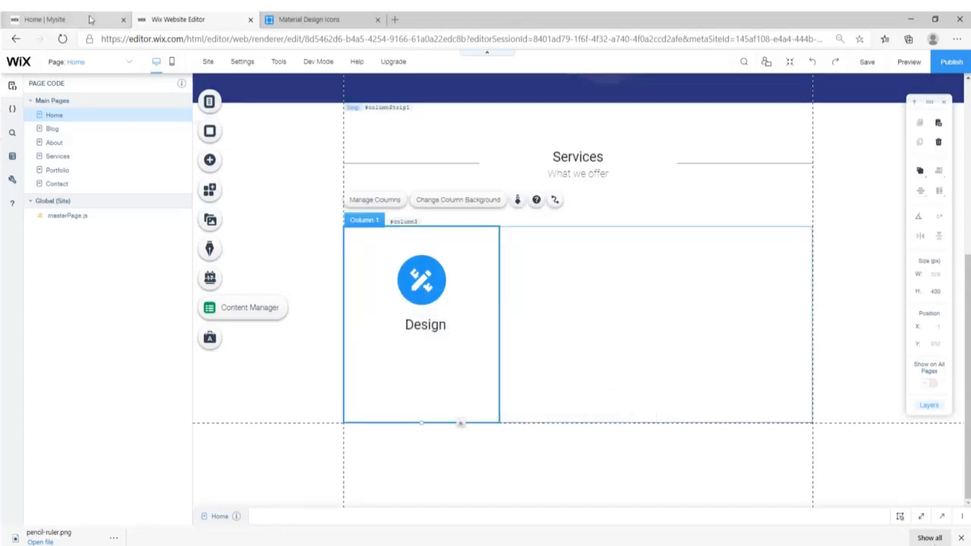
- Copy "We Design awesome websites" from the published site and paste it into a duplicate of the Design text placed just below it
click(90, 20)
drag(238, 343, 378, 345)
key(ctrl+c)
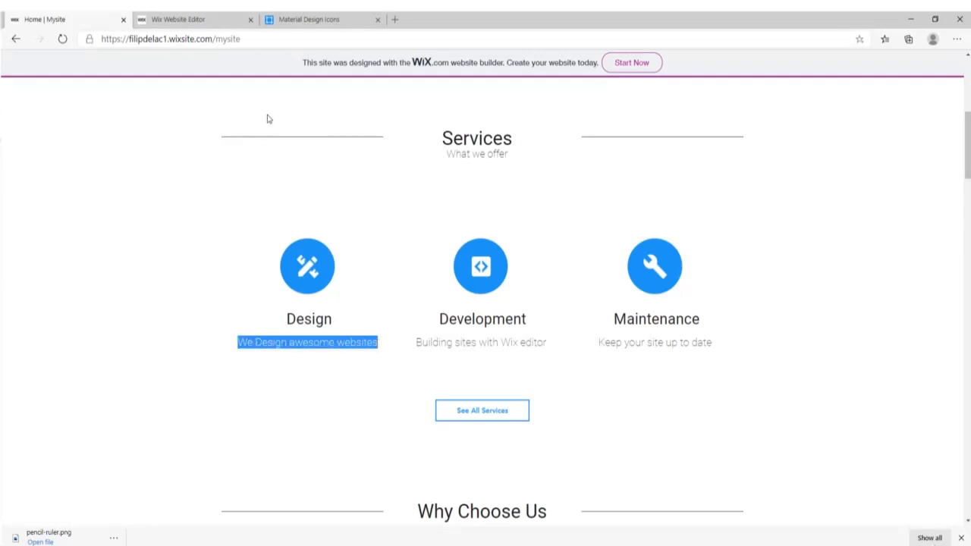
click(190, 19)
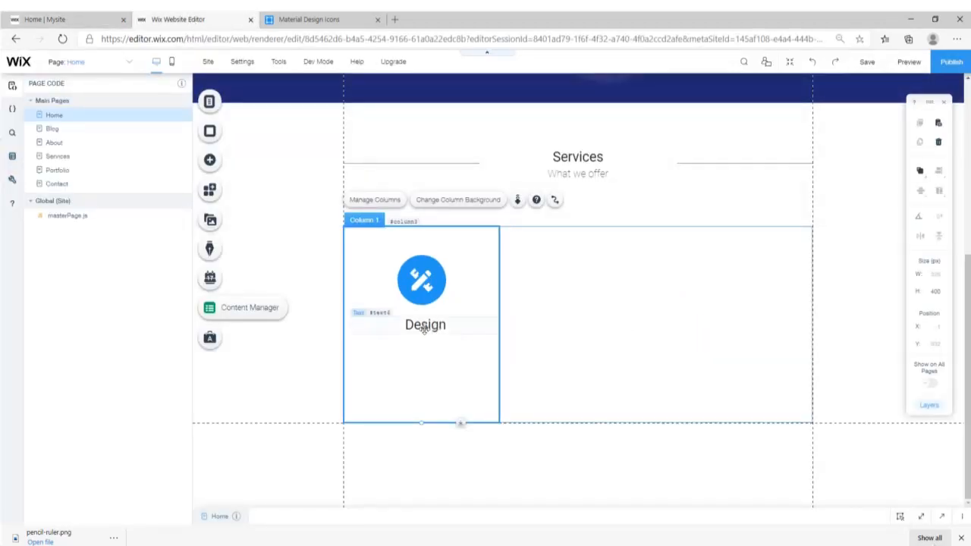
drag(429, 326, 433, 352)
click(369, 319)
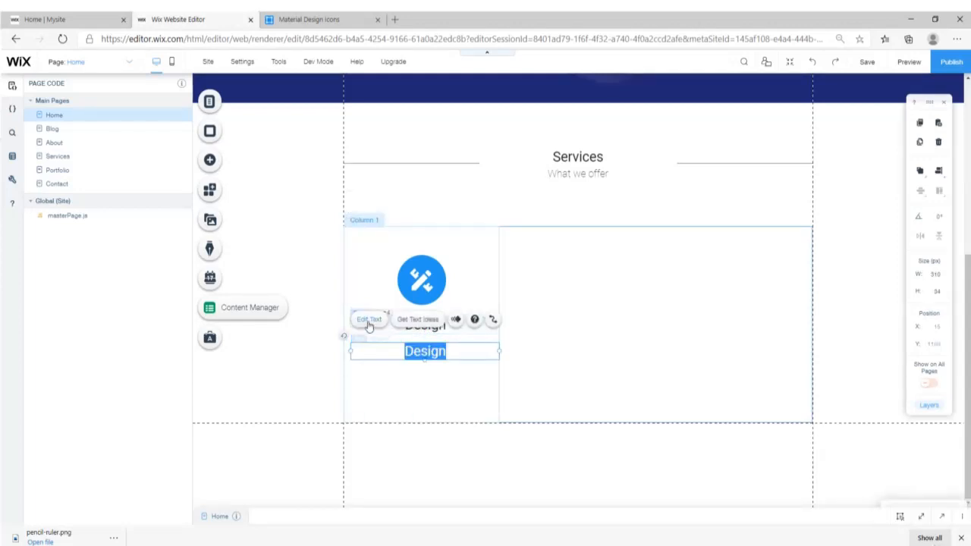
key(ctrl+v)
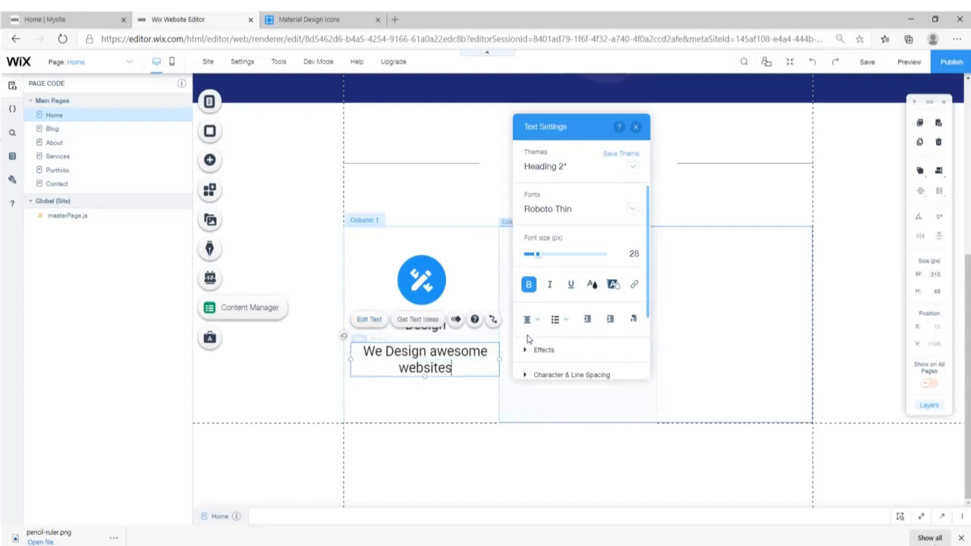
- Remove bold from the "We Design awesome websites" text and set its font size to 23 px
click(529, 288)
key(ctrl+a)
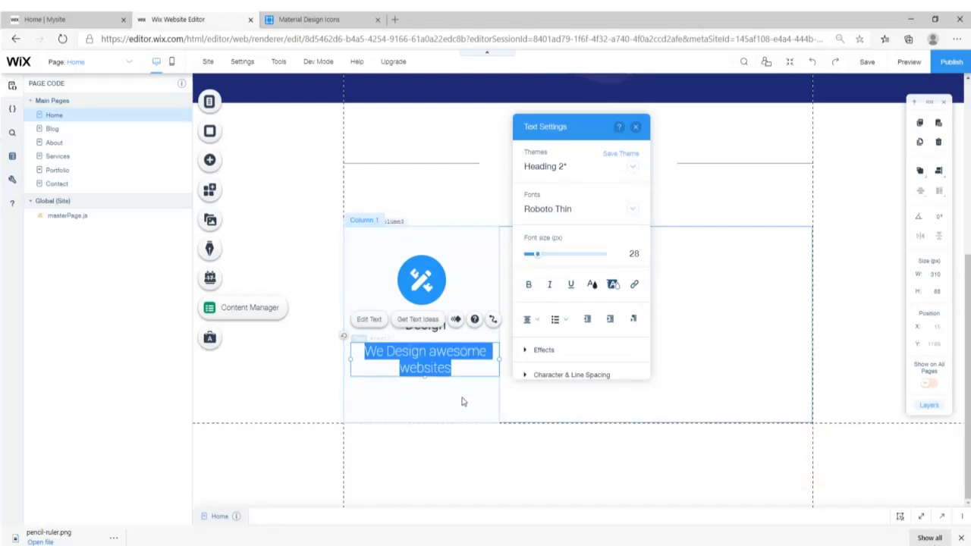
drag(538, 258, 535, 259)
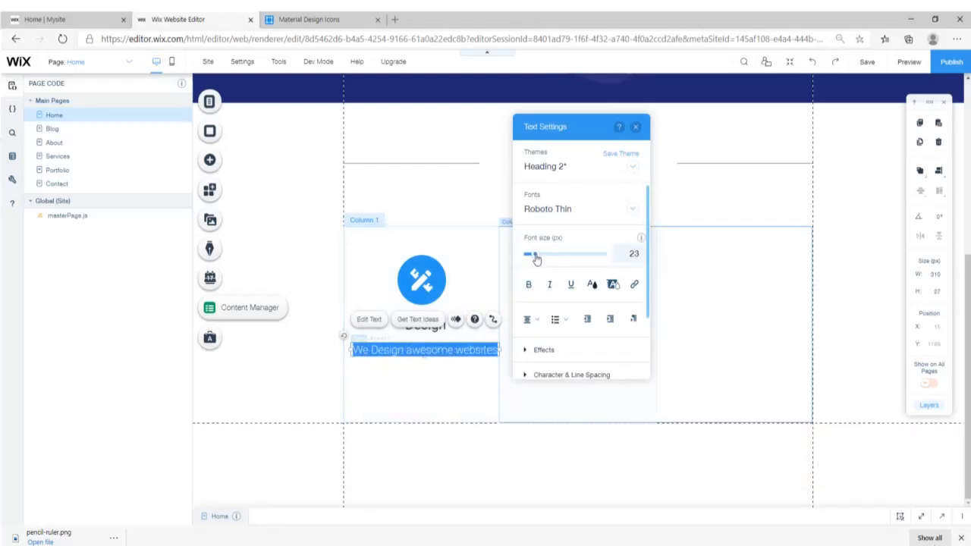
click(467, 399)
- Center the Design heading and its description text horizontally in column 1
click(426, 288)
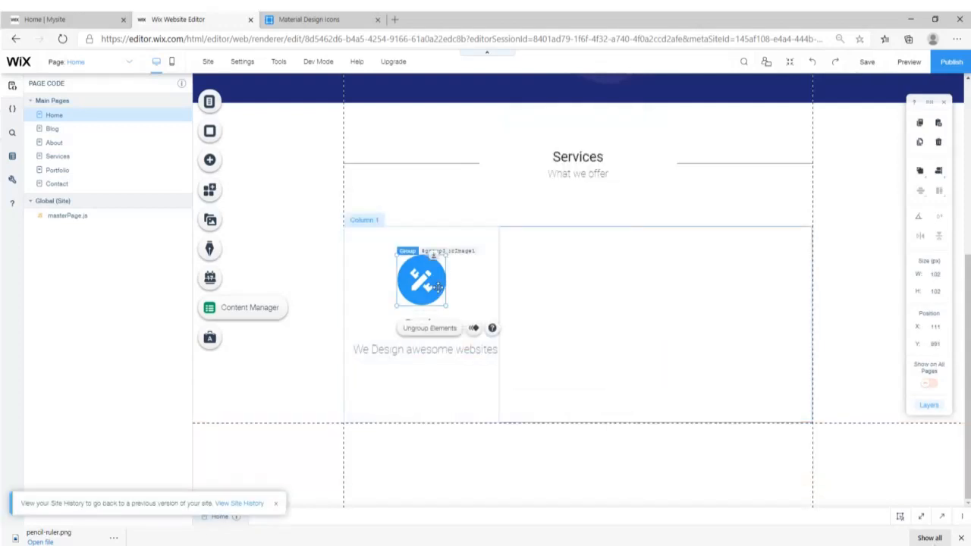
click(362, 318)
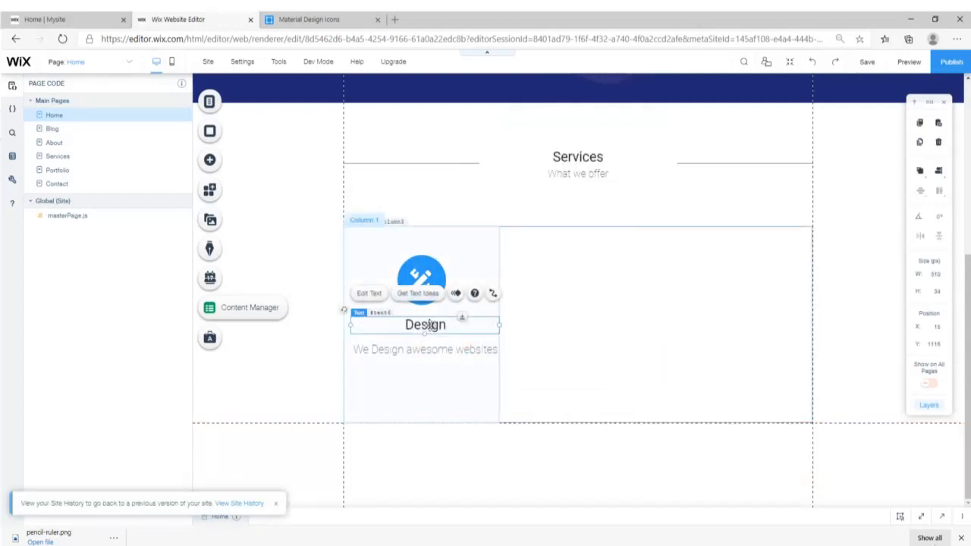
mouse_move(920, 179)
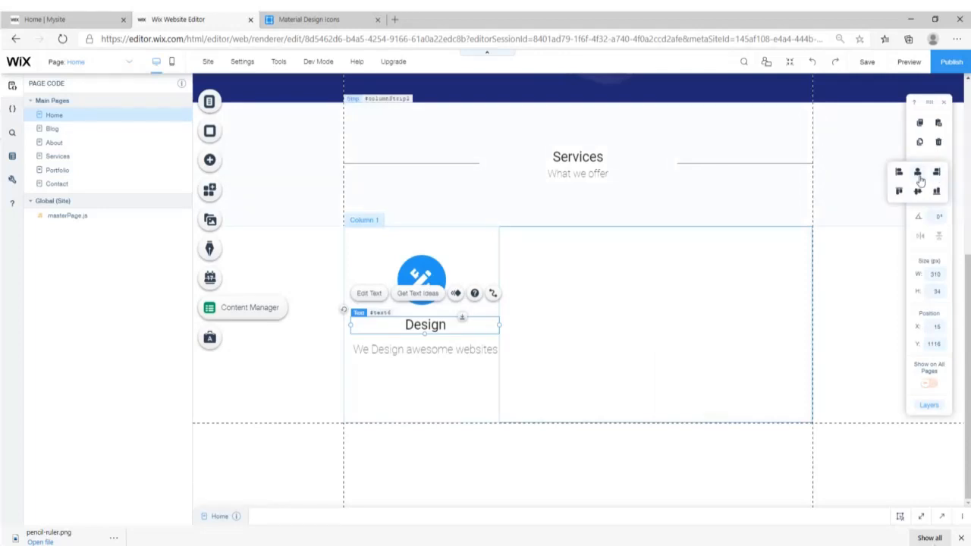
click(450, 351)
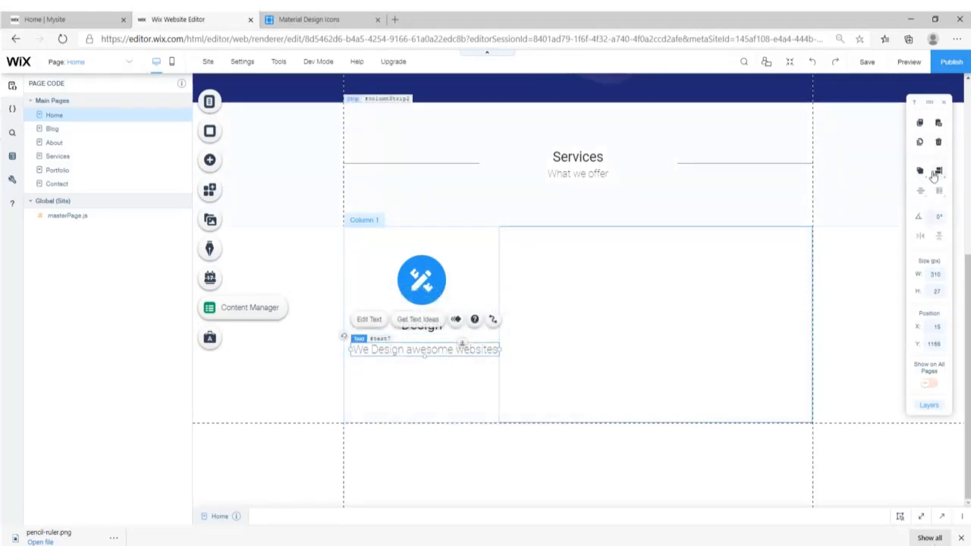
click(391, 376)
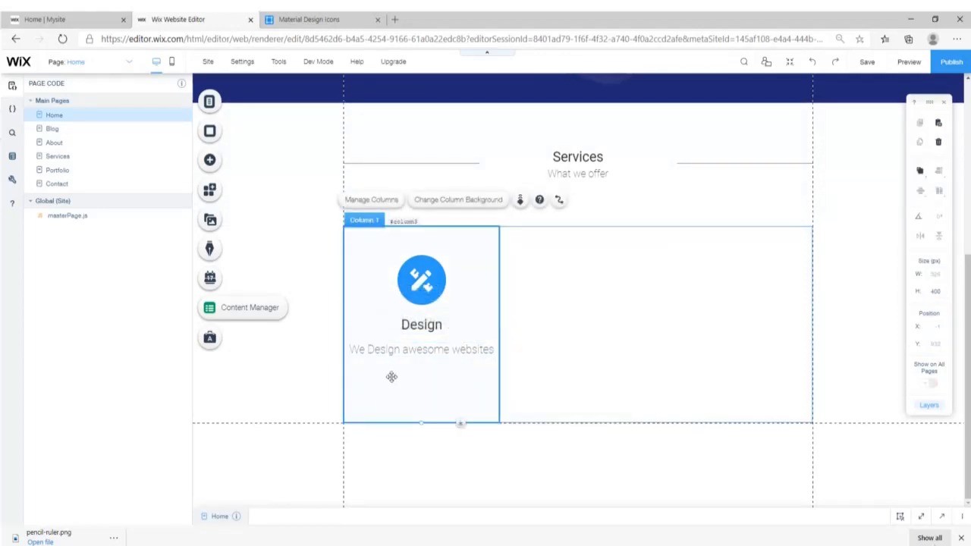
- Move the description text slightly up so it sits closer beneath the Design heading
click(448, 354)
drag(452, 348, 442, 341)
click(435, 375)
click(442, 343)
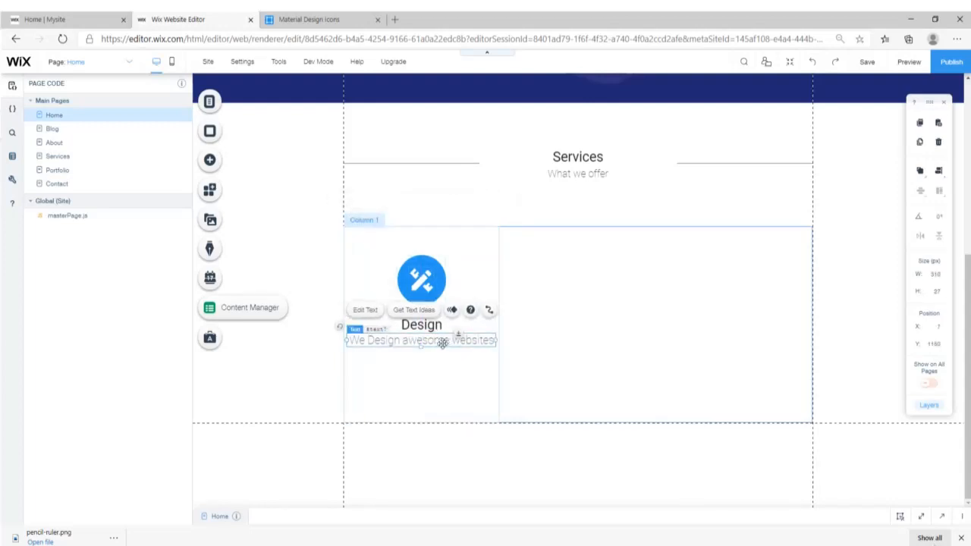
click(442, 381)
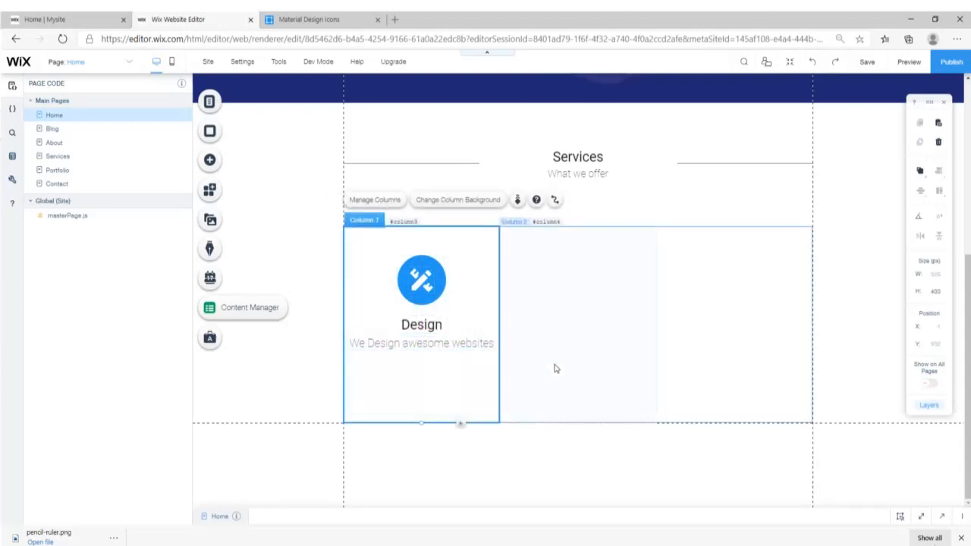
click(413, 273)
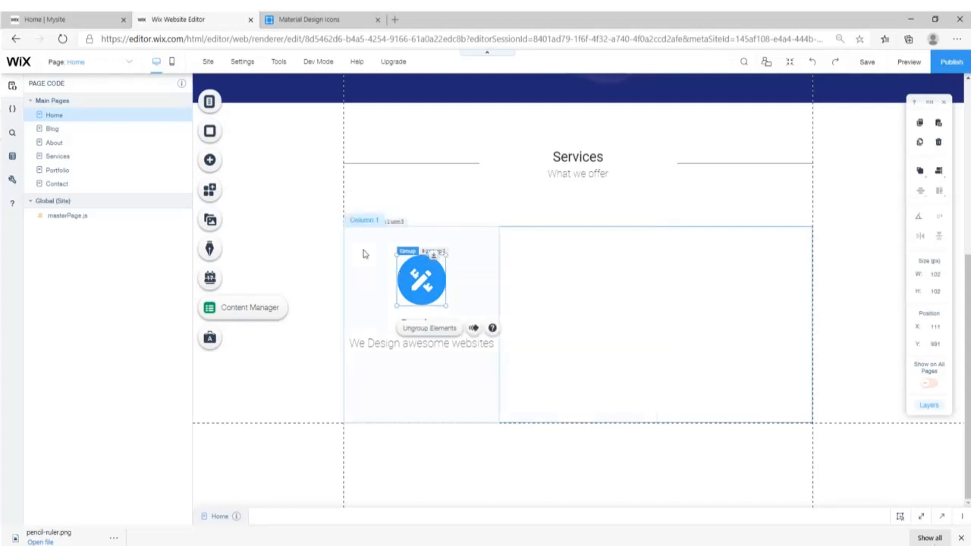
click(366, 254)
click(431, 263)
click(461, 446)
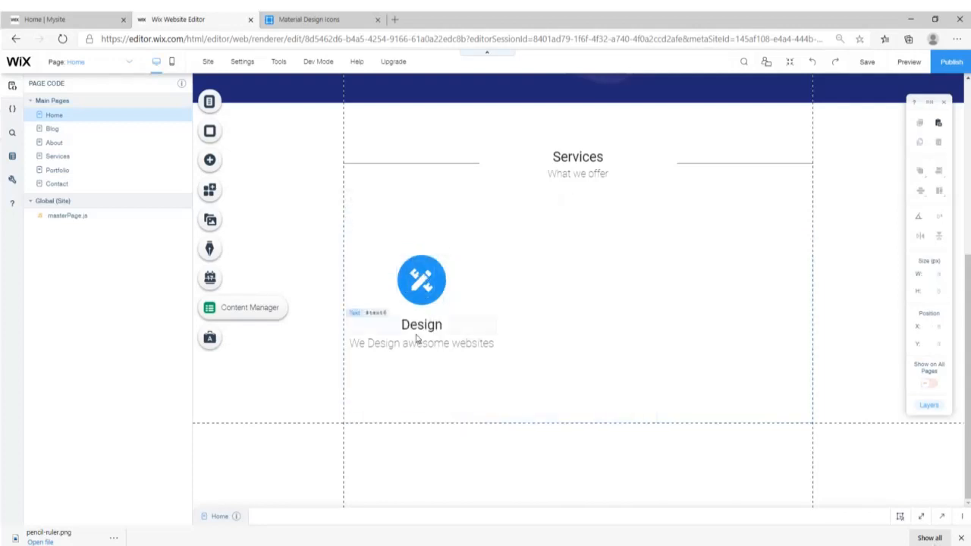
- Group the circular icon, Design heading and description text, and align the group to the vertical middle of column 1
click(404, 279)
shift+click(388, 324)
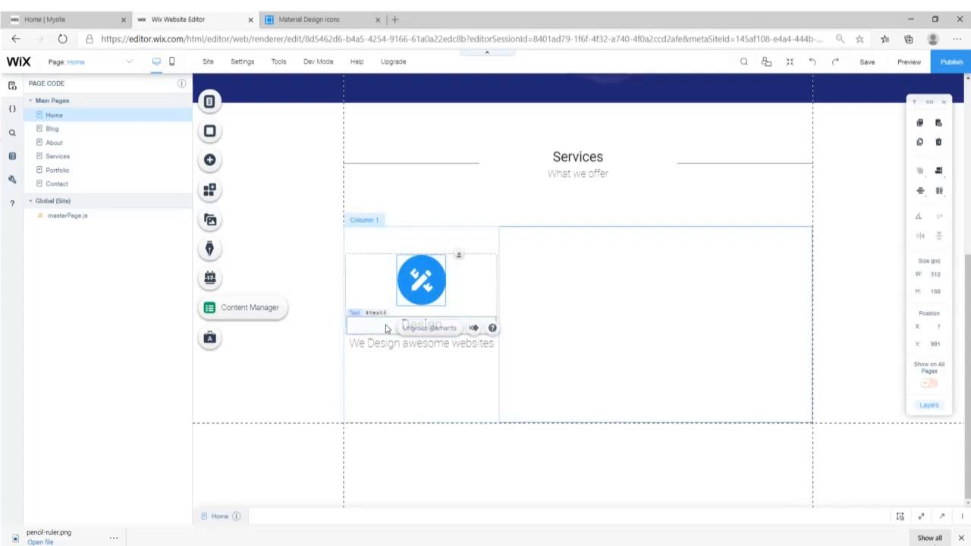
shift+click(381, 344)
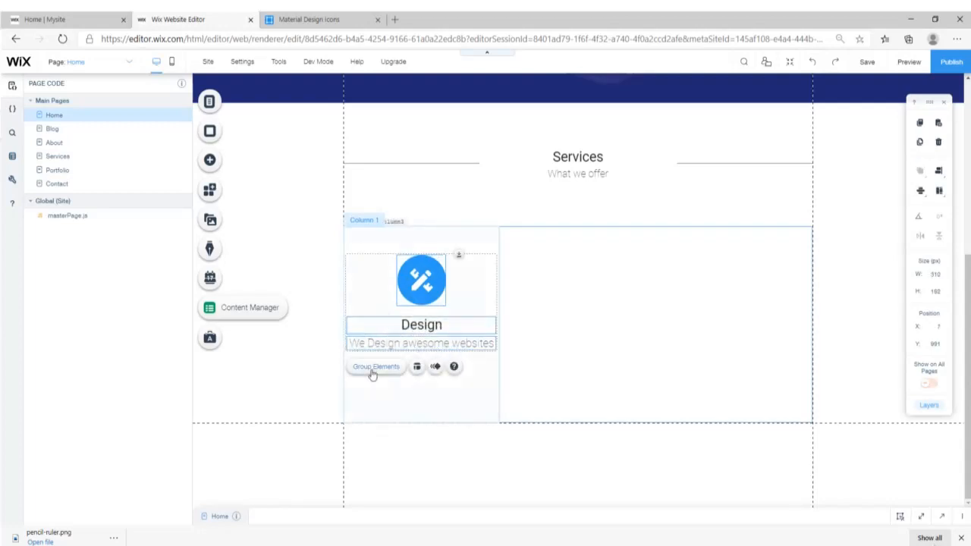
click(371, 368)
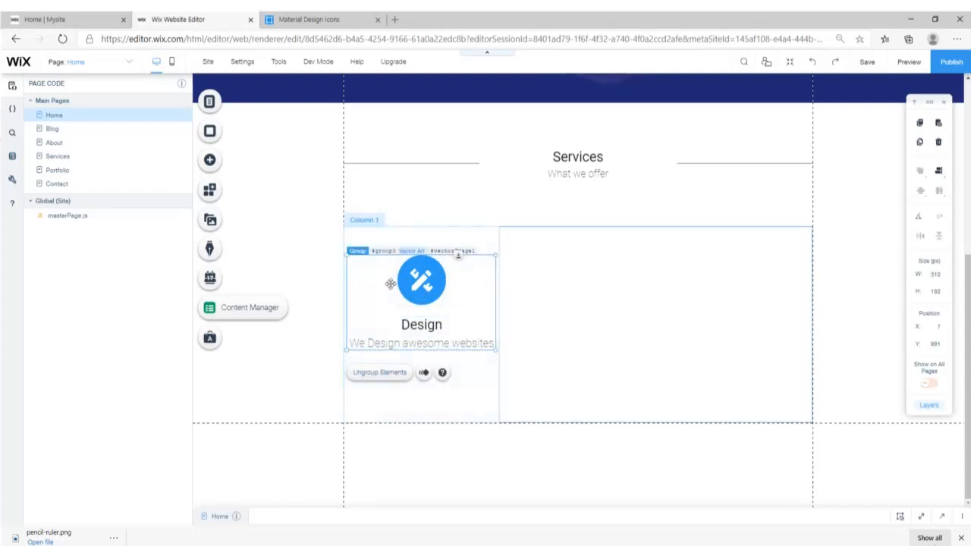
mouse_move(919, 173)
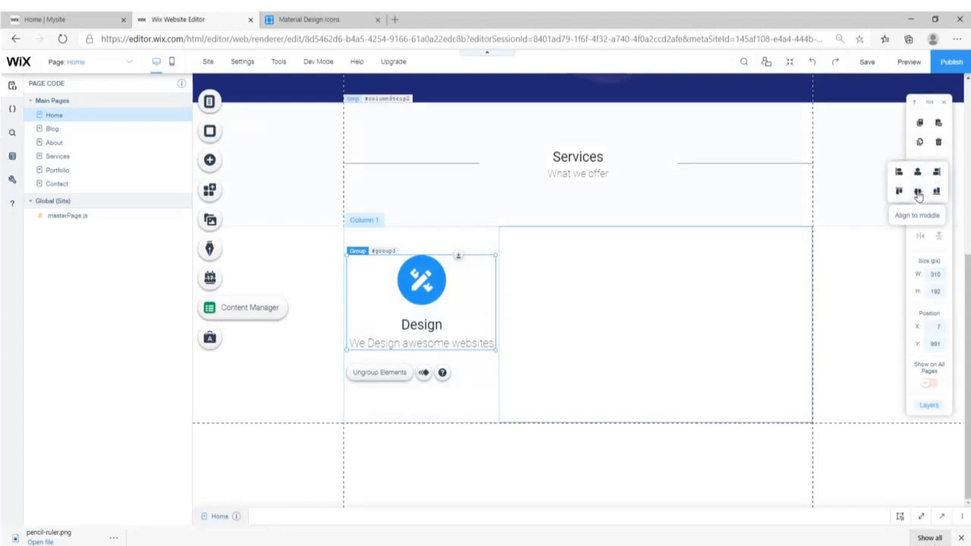
click(917, 193)
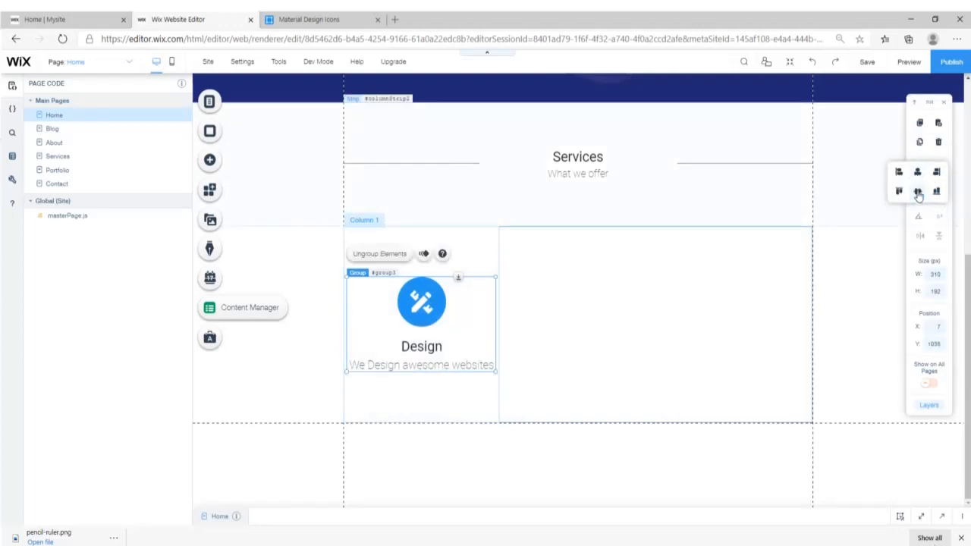
click(518, 191)
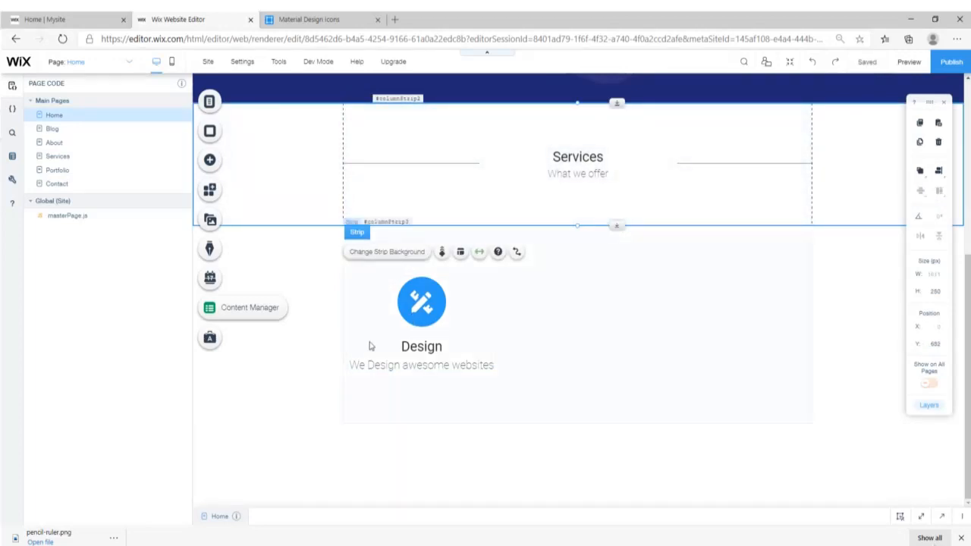
click(297, 265)
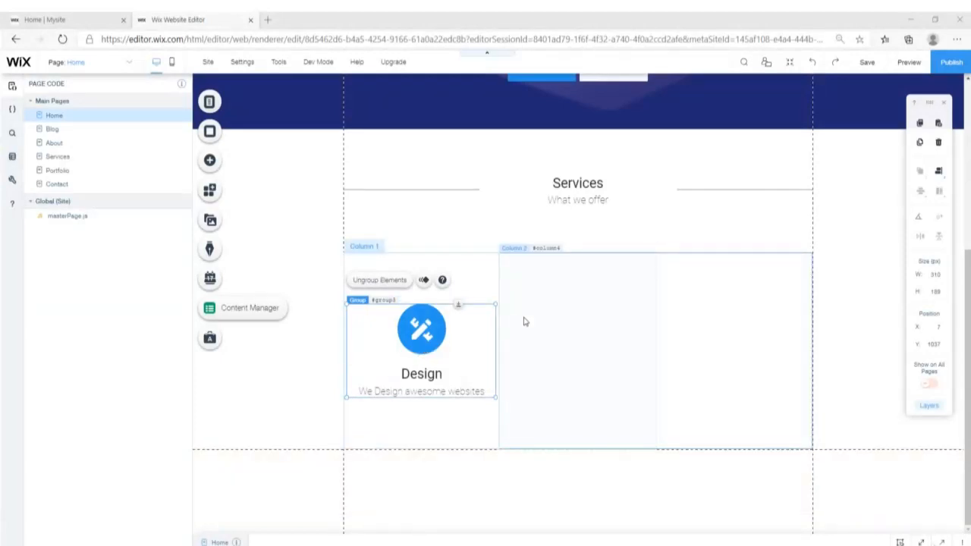
- Copy the Design group into column 2 and align the copy to the vertical middle of that column
click(458, 340)
click(446, 345)
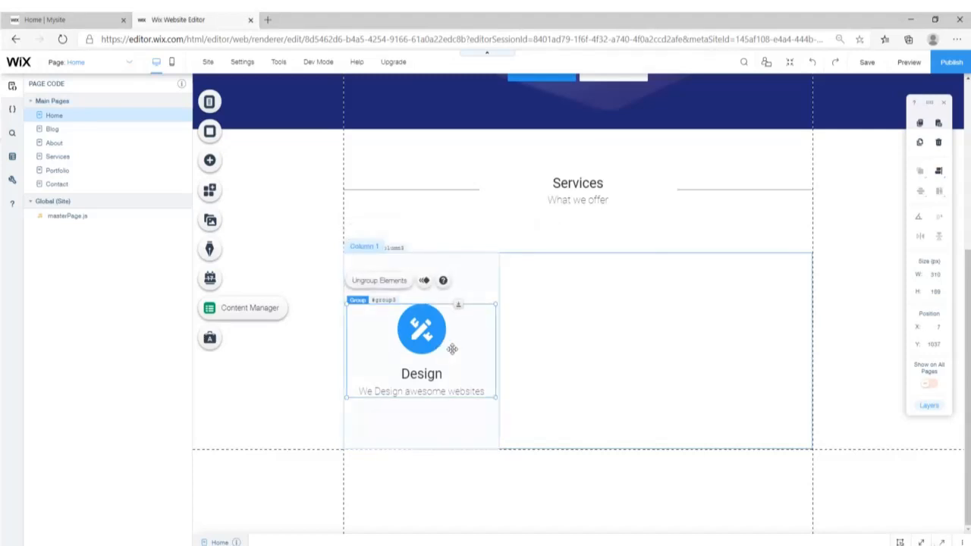
key(ctrl+c)
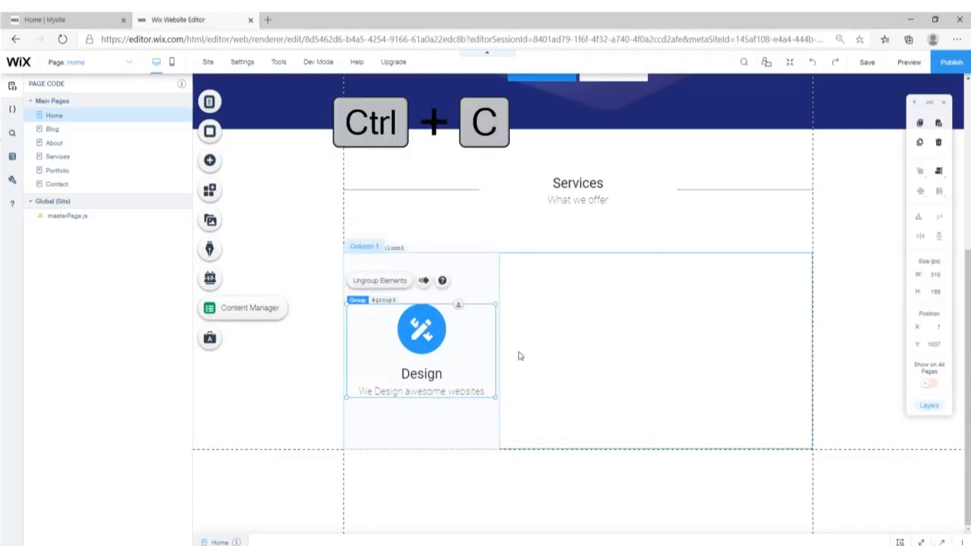
click(552, 345)
key(ctrl+v)
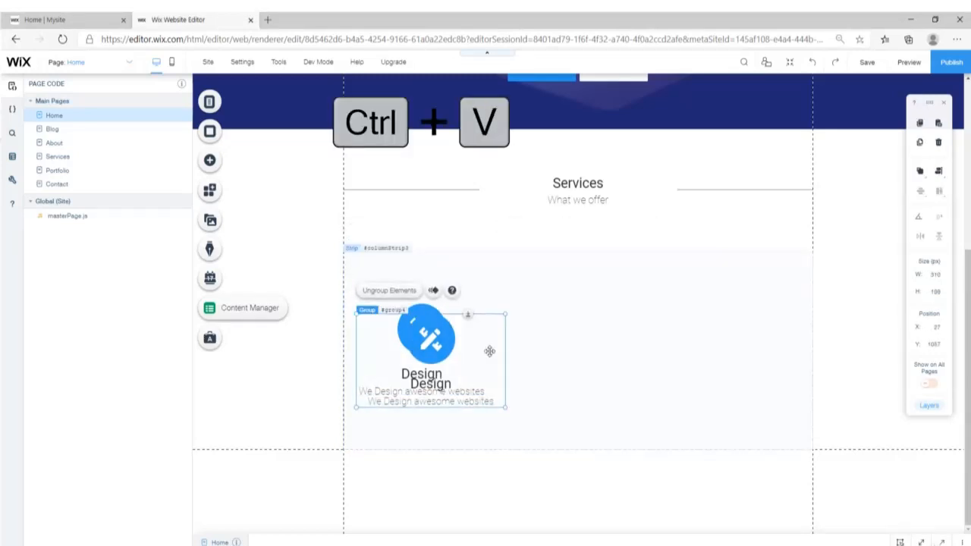
drag(483, 366, 613, 370)
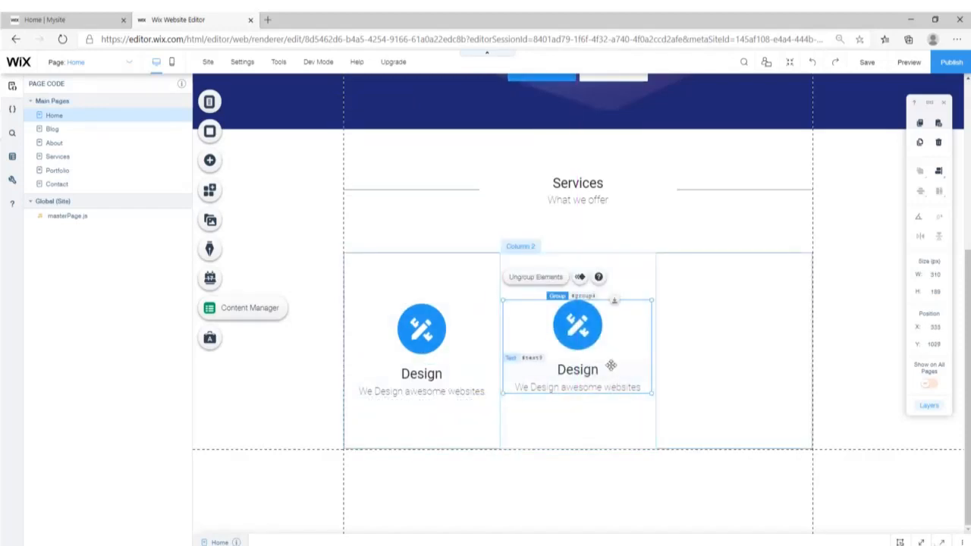
click(940, 173)
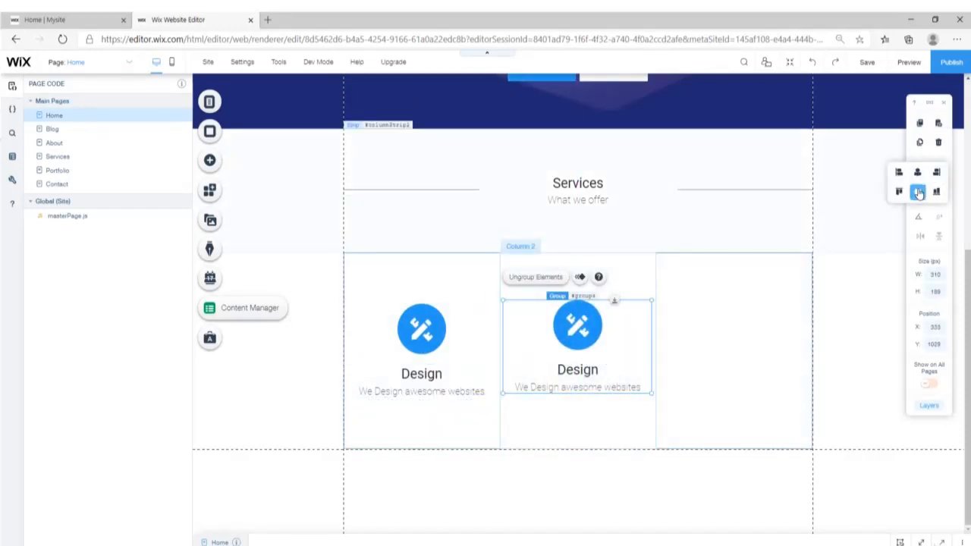
click(917, 192)
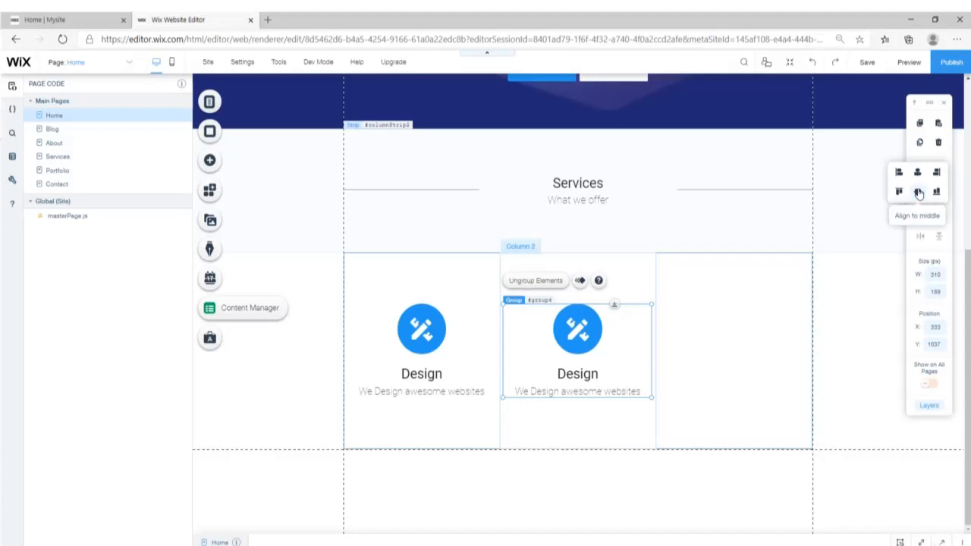
click(830, 341)
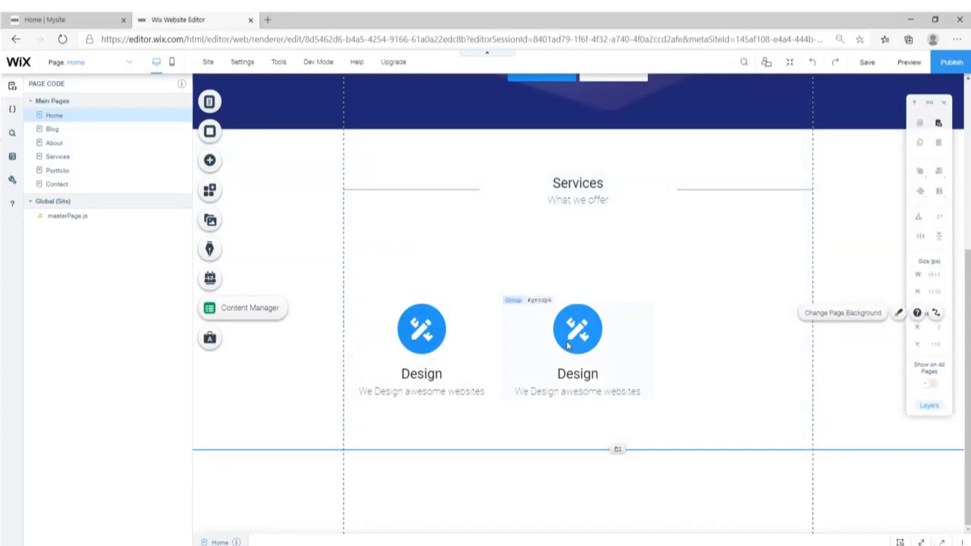
- Place another copy of the Design group in column 3 and align it to the column's vertical middle
drag(567, 345, 705, 353)
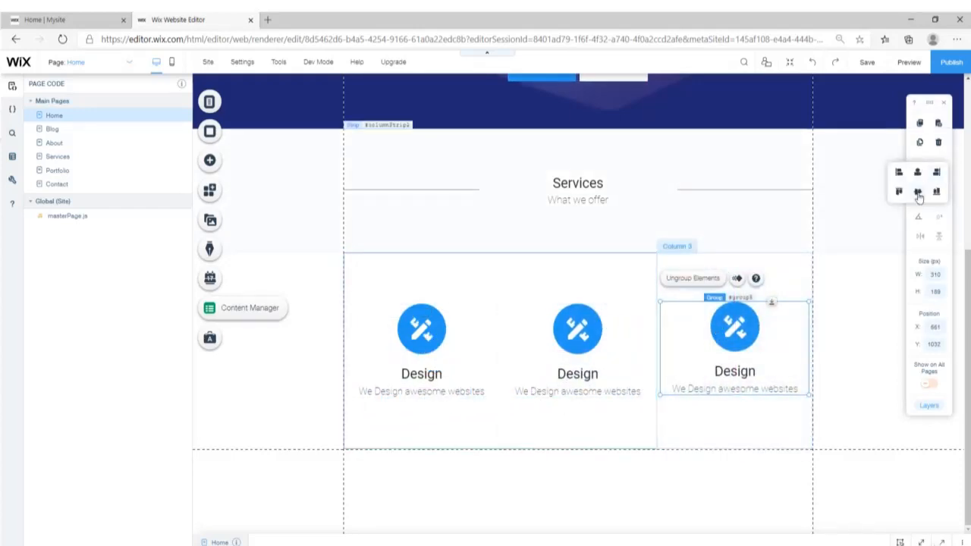
click(918, 196)
click(842, 293)
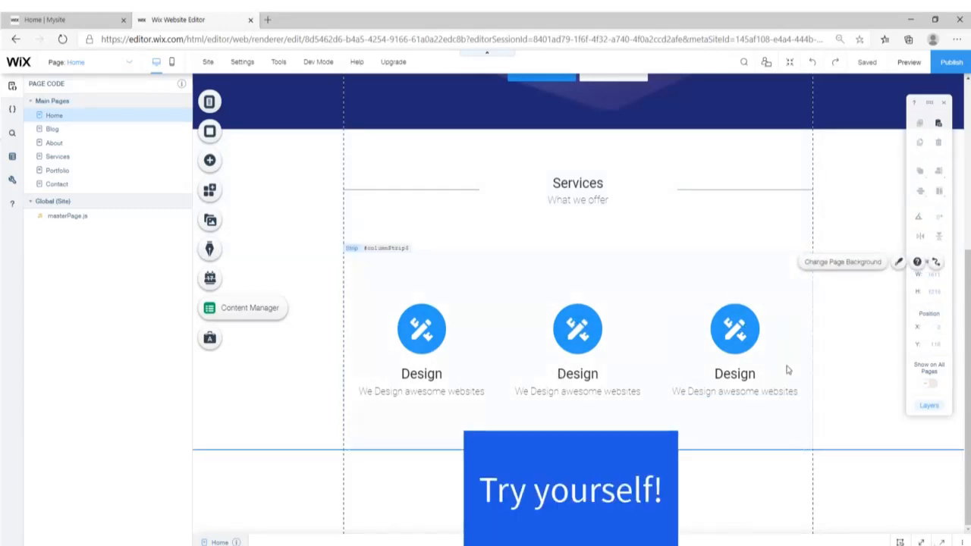
- Replace the heading in column 2 with "Development", copied from the published site
click(60, 20)
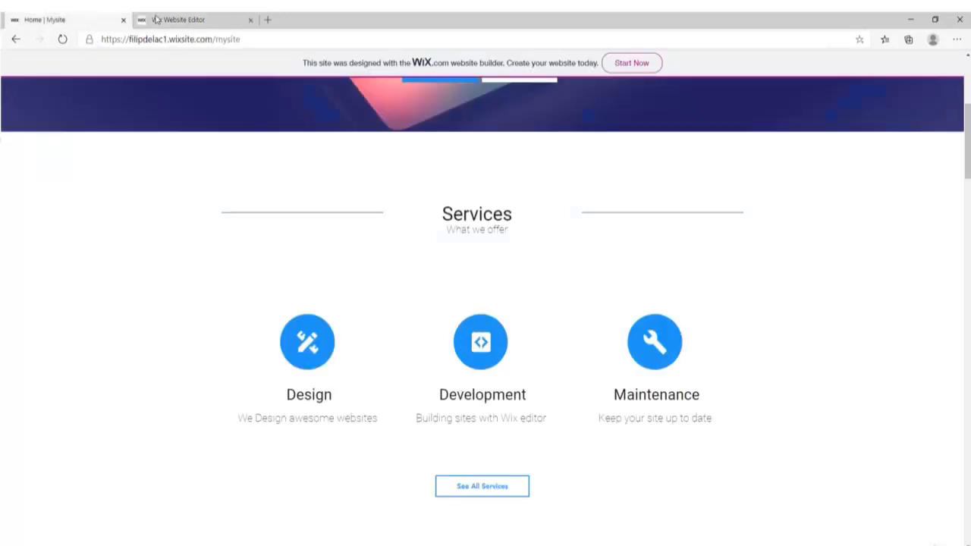
double_click(514, 394)
click(181, 19)
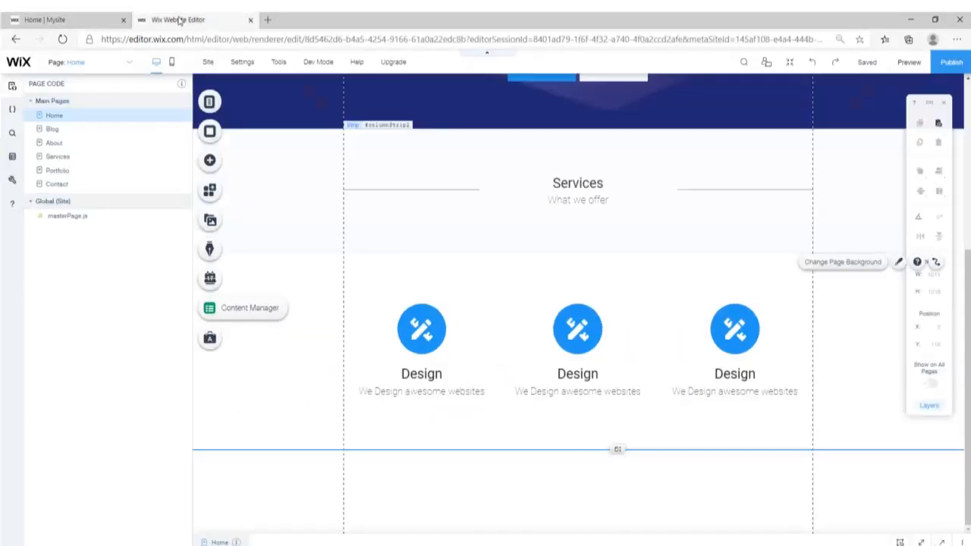
click(586, 371)
double_click(584, 373)
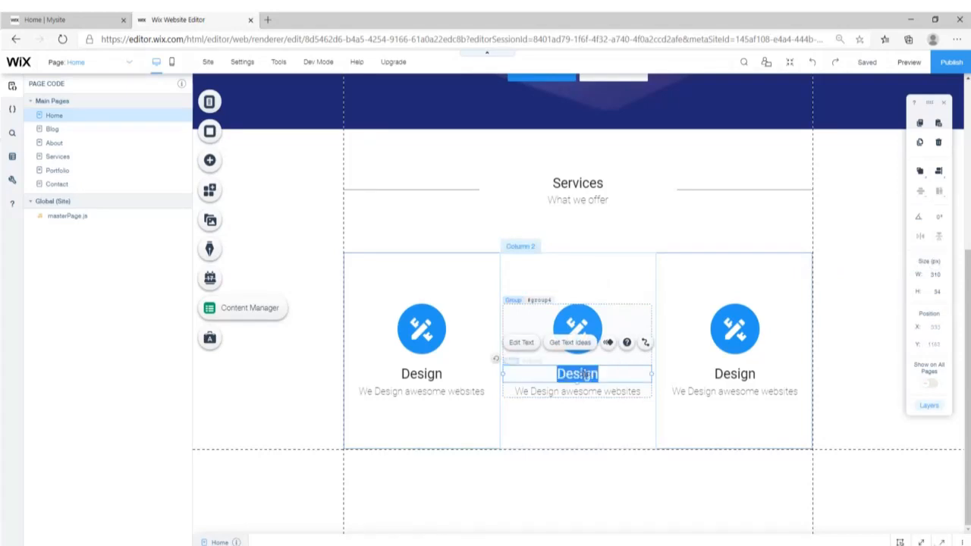
key(ctrl+v)
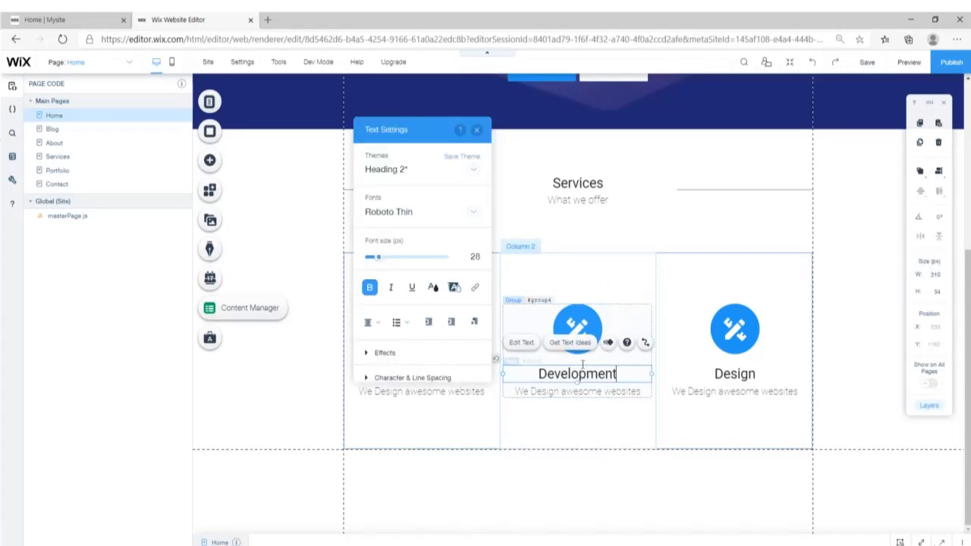
click(475, 130)
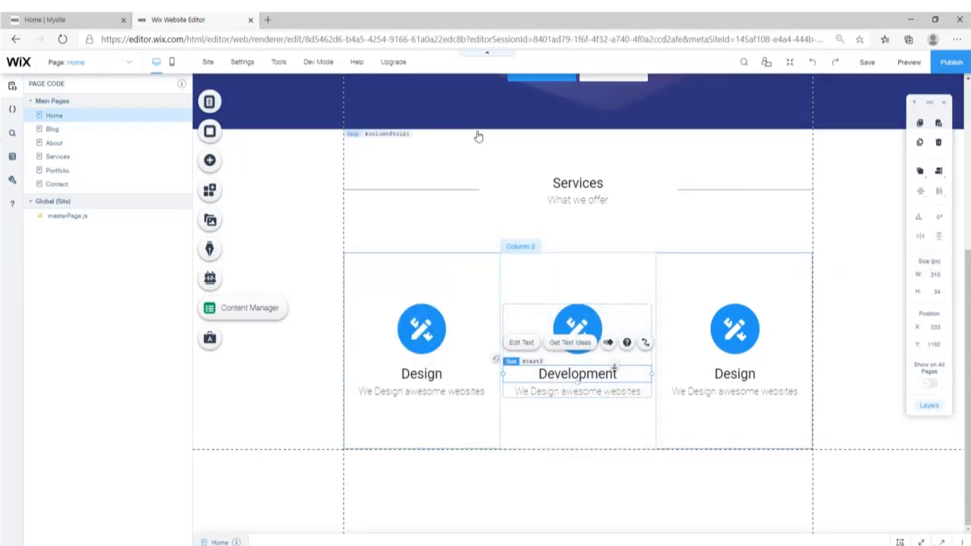
- Replace the description under the Development heading with "Building sites with Wix editor", copied from the published site
click(96, 20)
drag(547, 423, 416, 418)
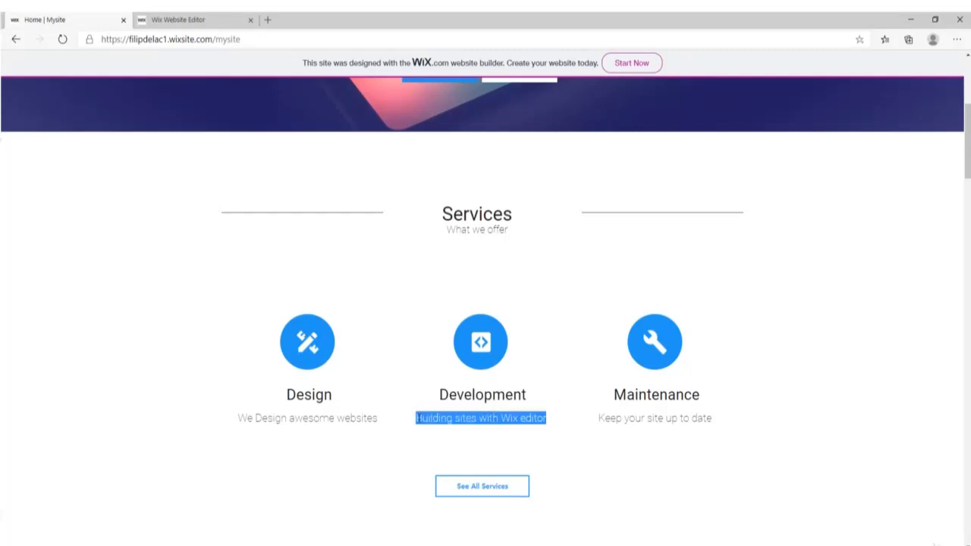
click(195, 28)
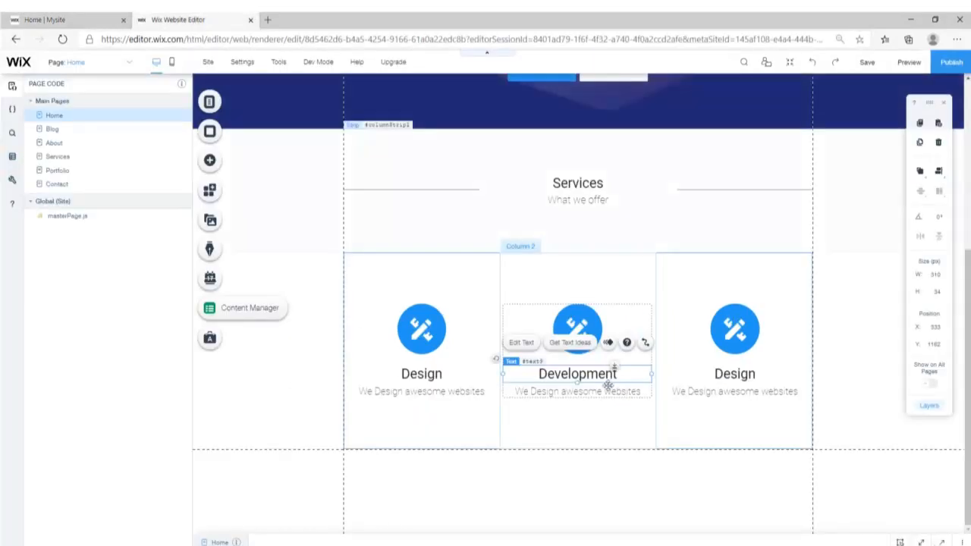
double_click(591, 391)
key(ctrl+v)
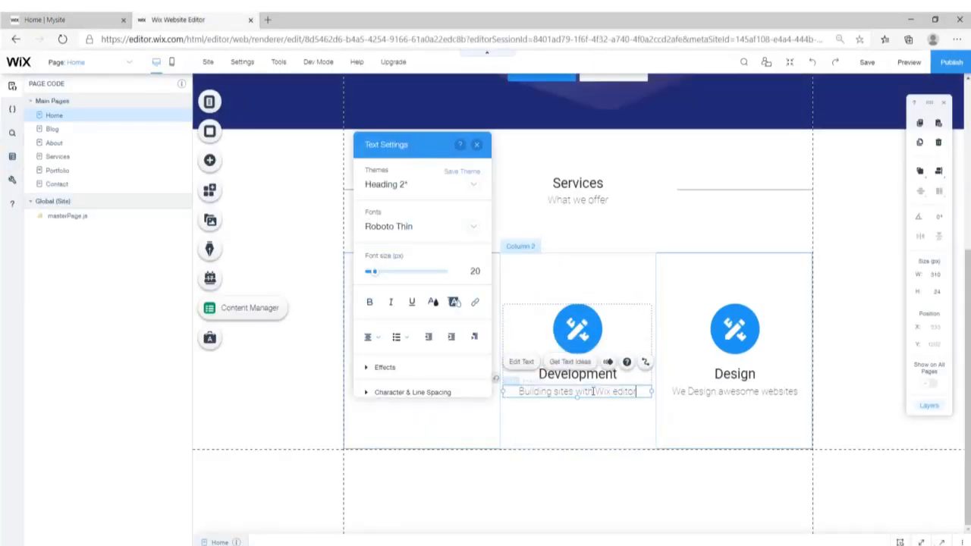
click(477, 147)
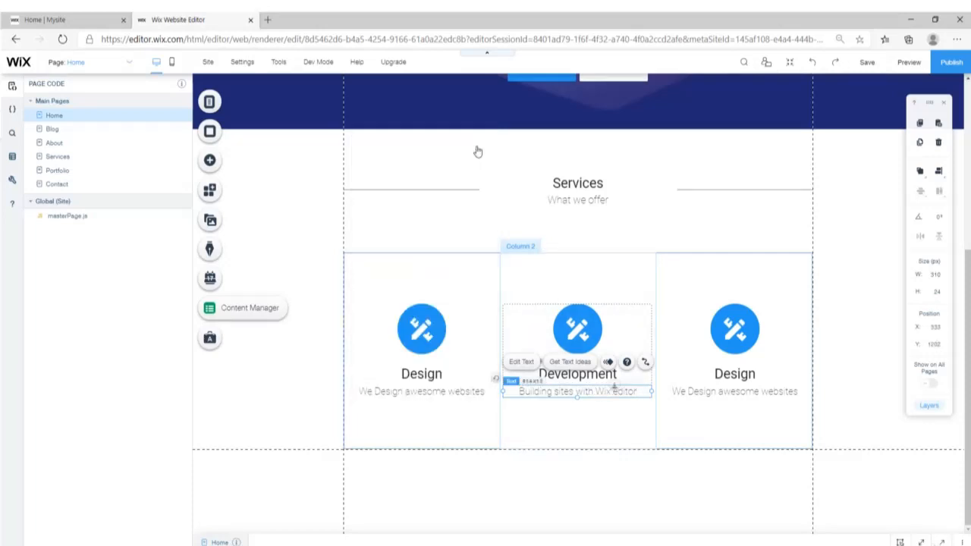
- Replace the heading in column 3 with "Maintenance", copied from the published site
click(735, 373)
click(735, 373)
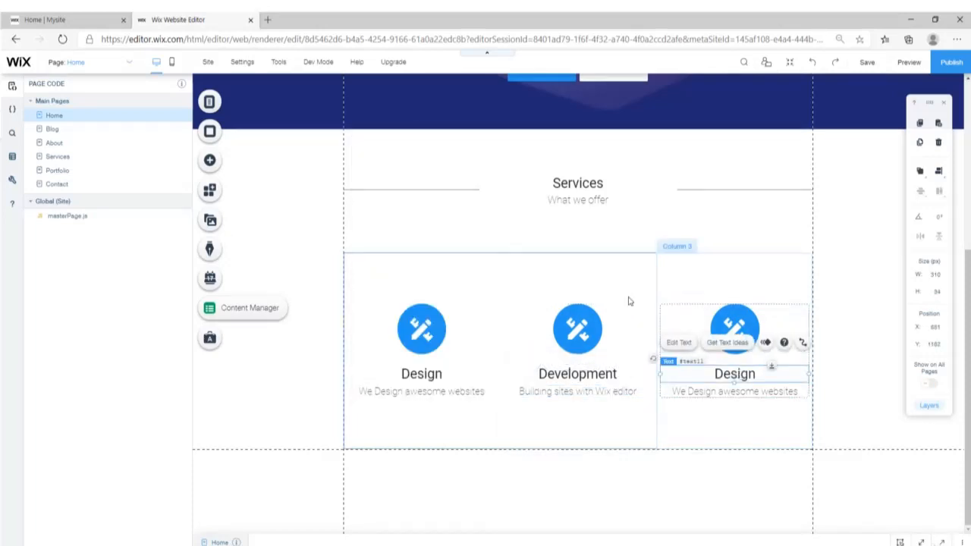
click(45, 19)
double_click(666, 395)
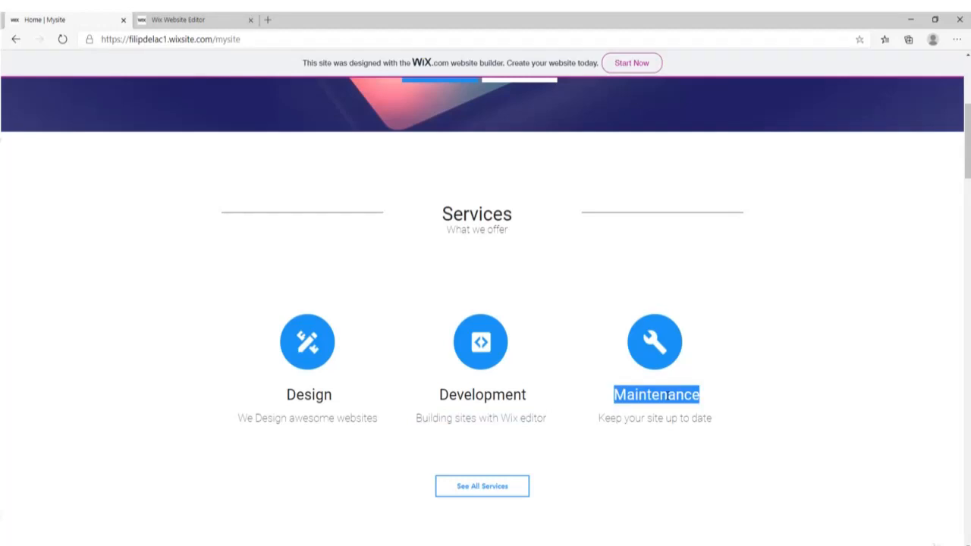
click(190, 20)
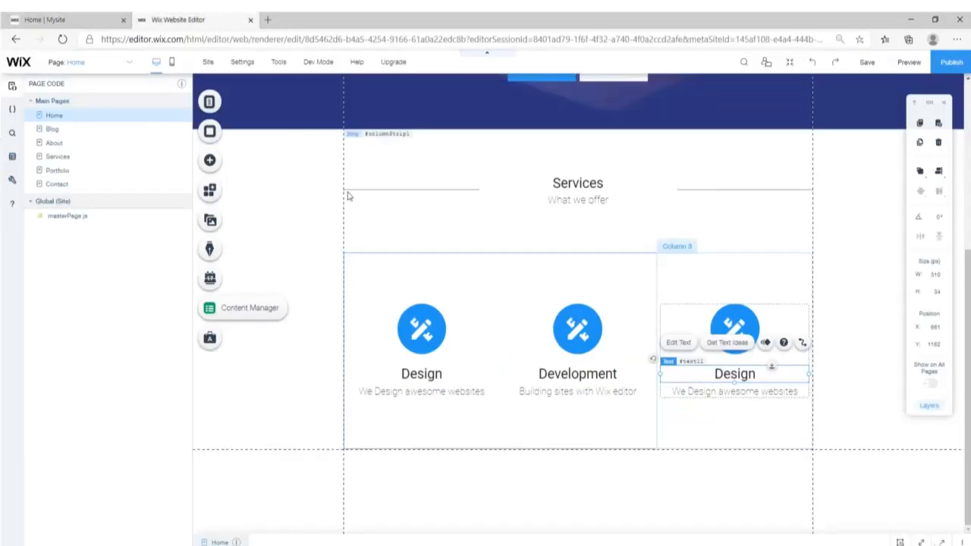
double_click(745, 373)
key(ctrl+v)
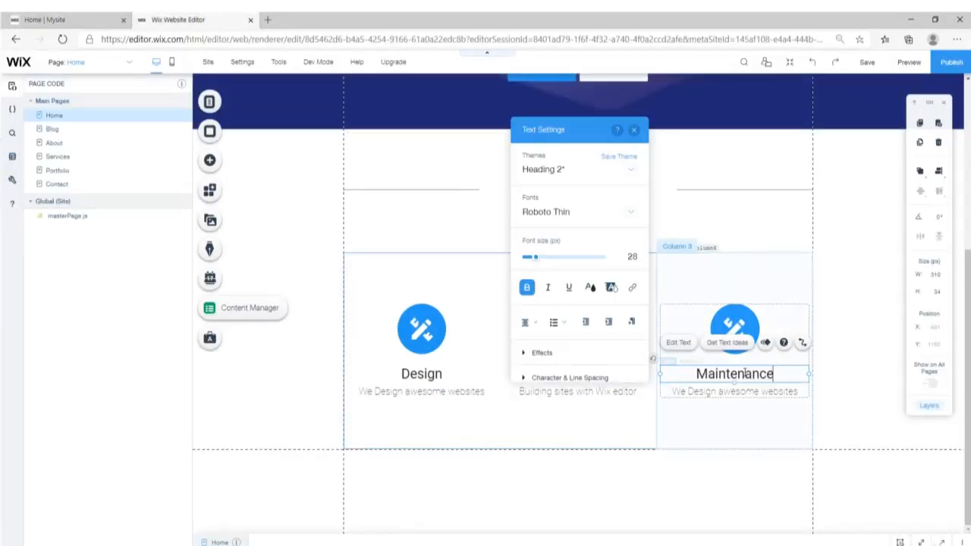
- Replace the description under the Maintenance heading with "Keep your site up to date", copied from the published site
click(46, 20)
triple_click(655, 417)
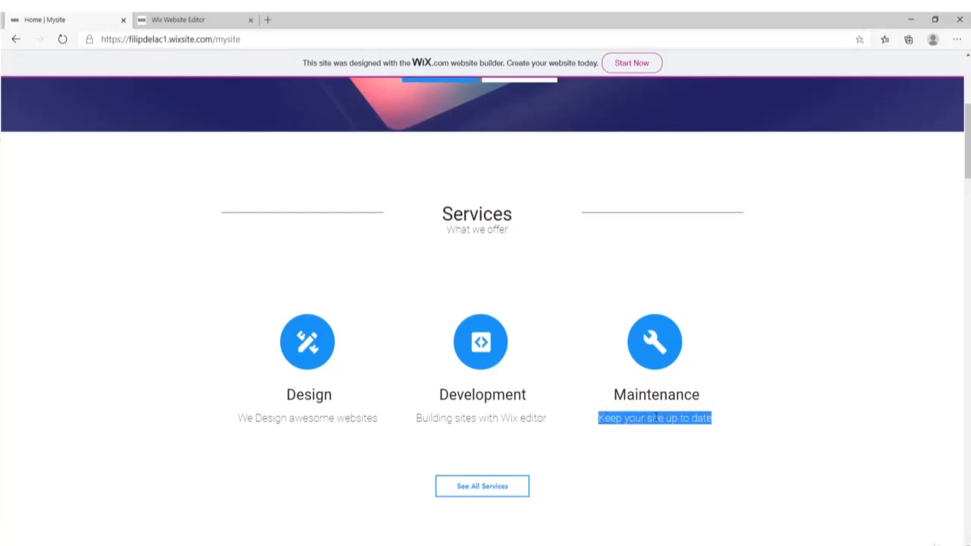
click(199, 22)
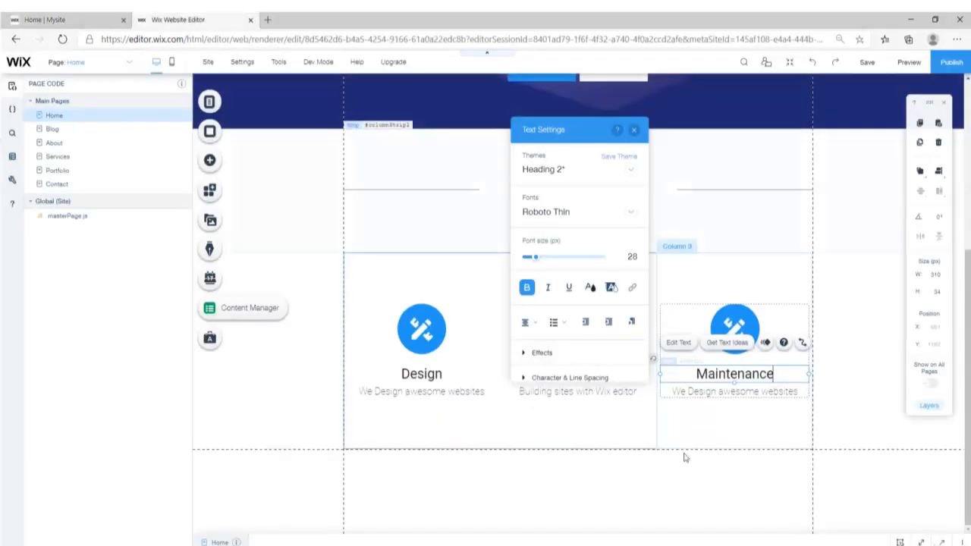
double_click(692, 390)
key(ctrl+v)
click(705, 442)
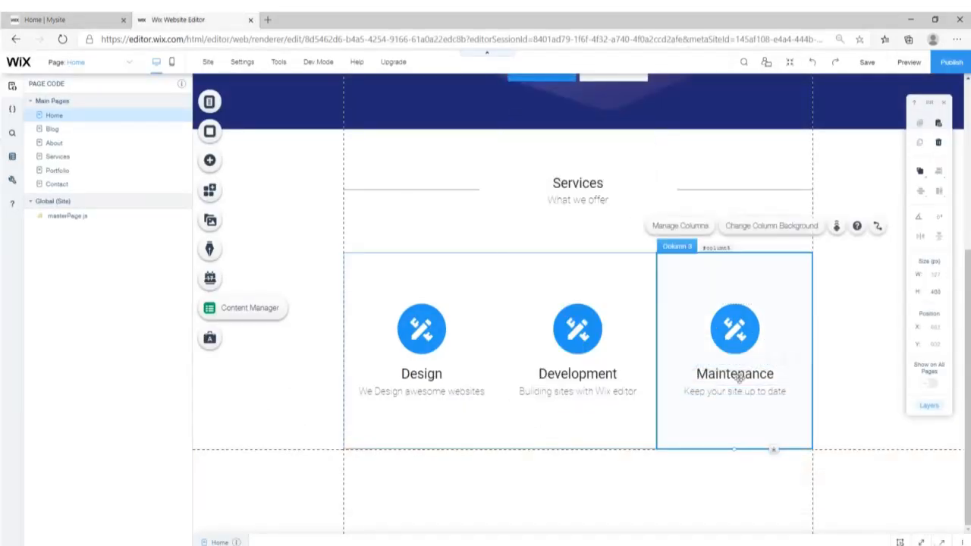
click(844, 381)
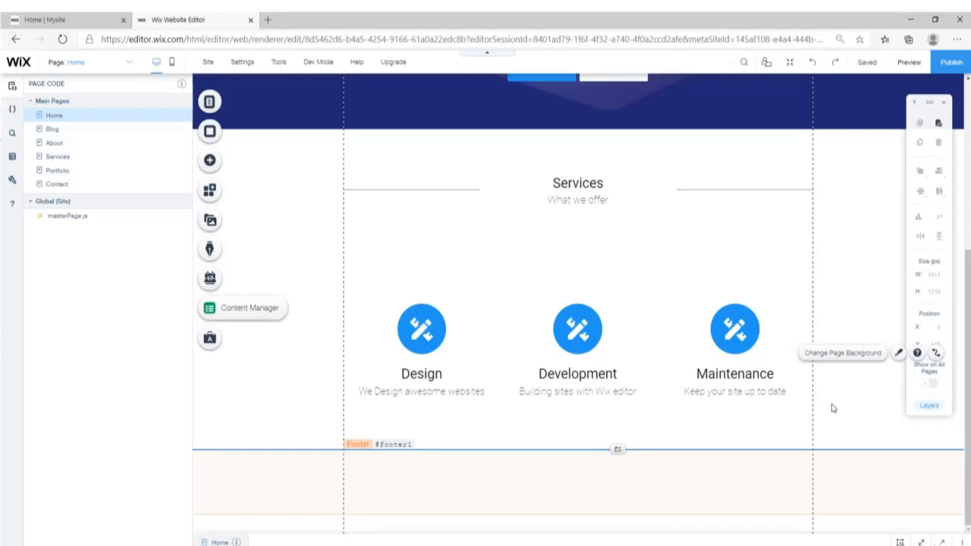
- Upload develop.png and maintenance.png from the Icons folder and replace the Development column's icon with develop.png
click(577, 328)
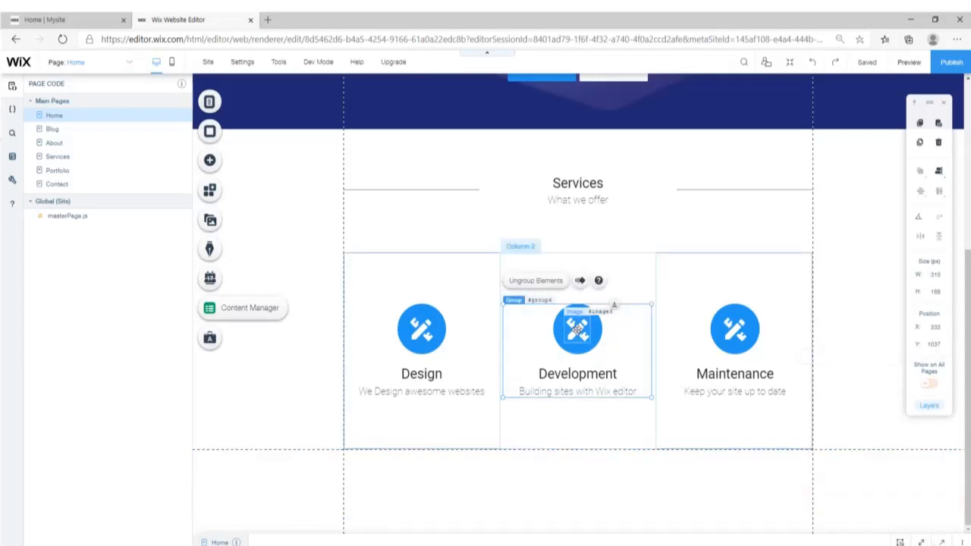
click(577, 331)
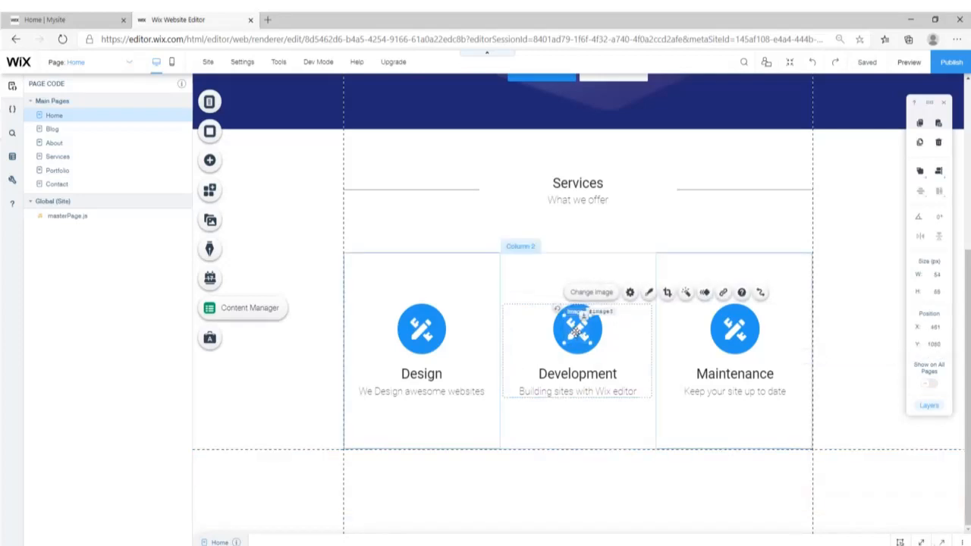
click(592, 295)
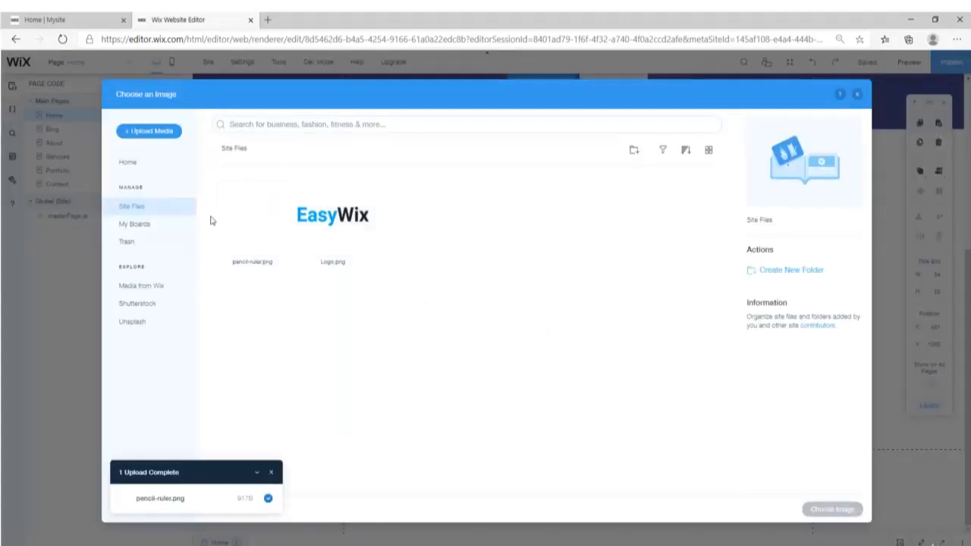
click(910, 19)
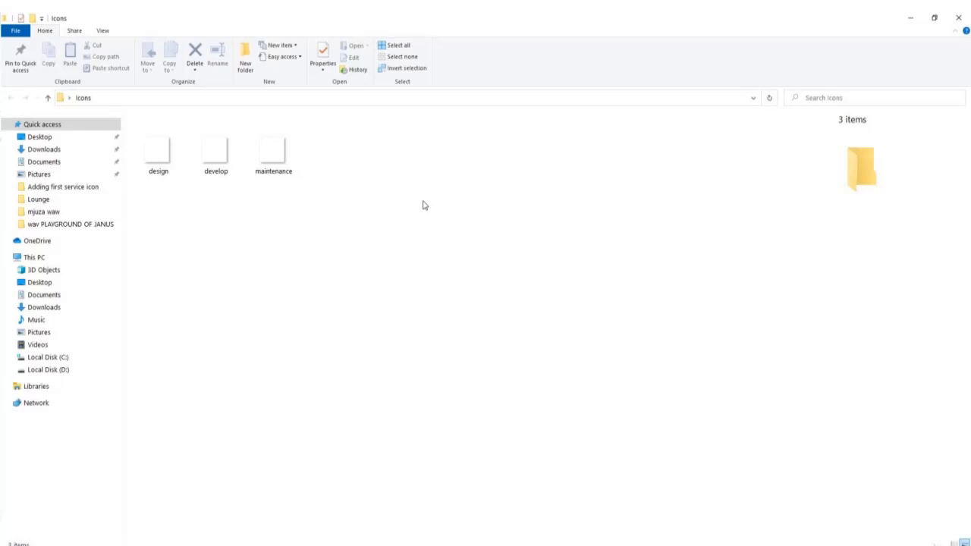
drag(323, 234, 479, 272)
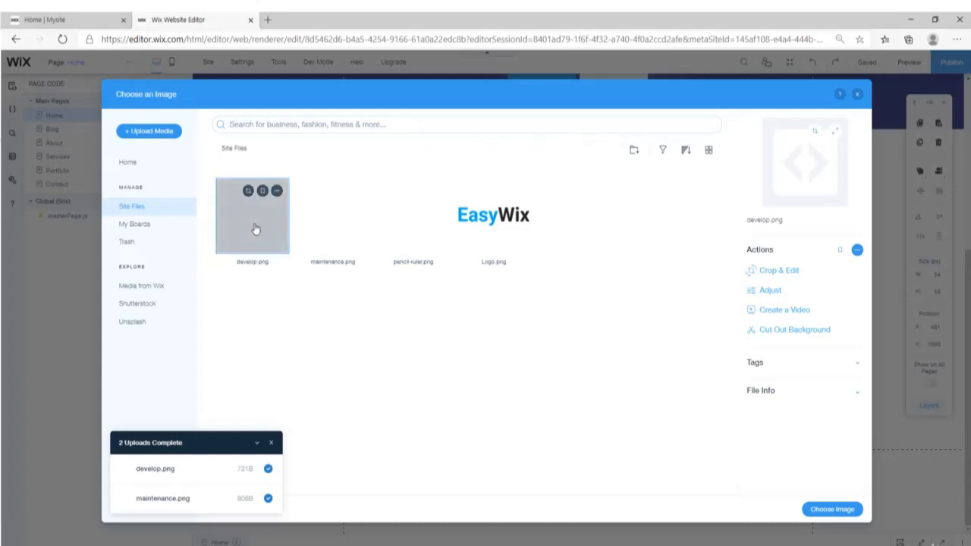
click(832, 508)
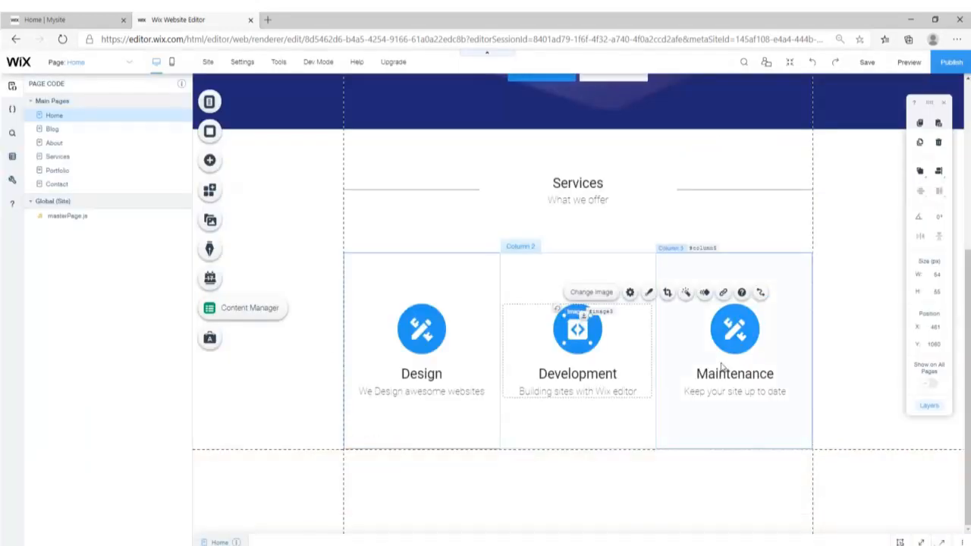
- Replace the icon above the Maintenance heading with maintenance.png from the site files
click(735, 334)
click(737, 322)
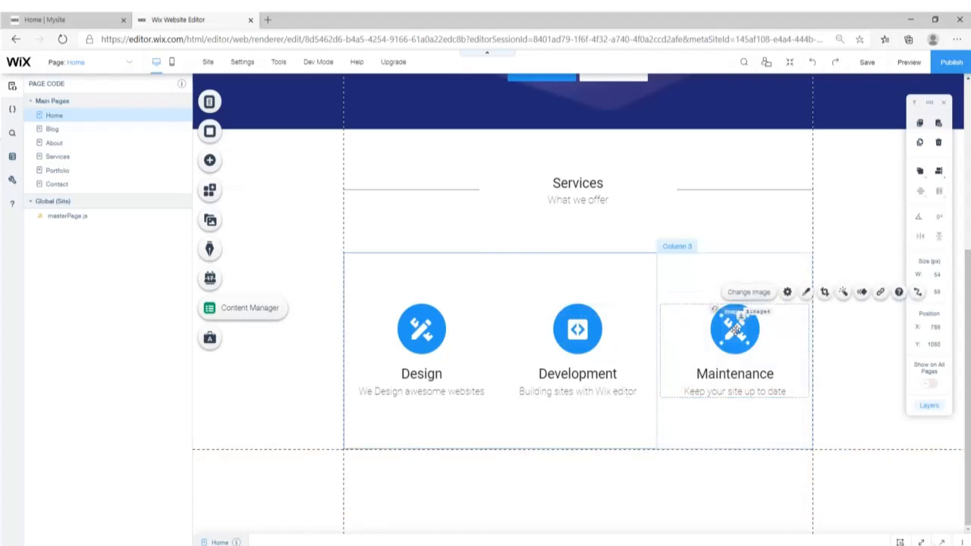
click(747, 294)
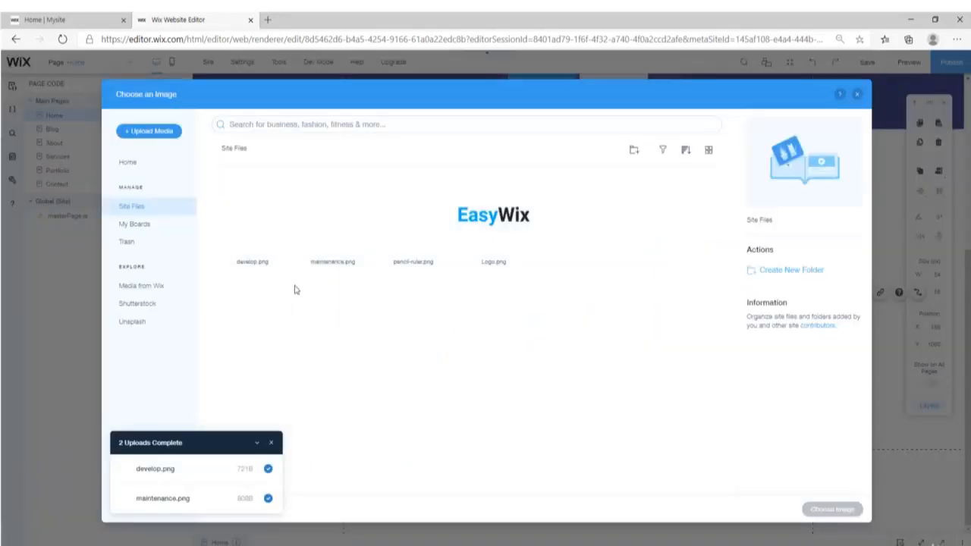
click(340, 225)
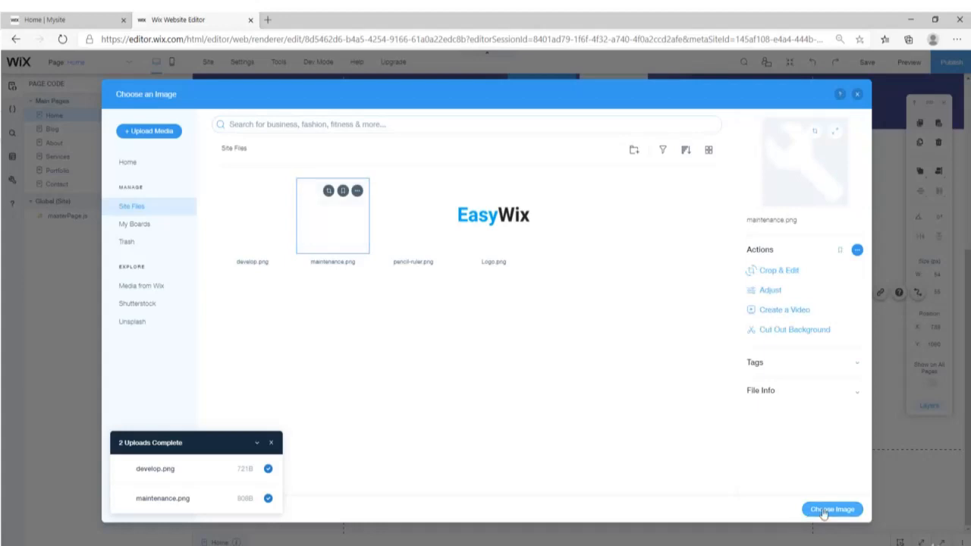
click(828, 508)
click(638, 484)
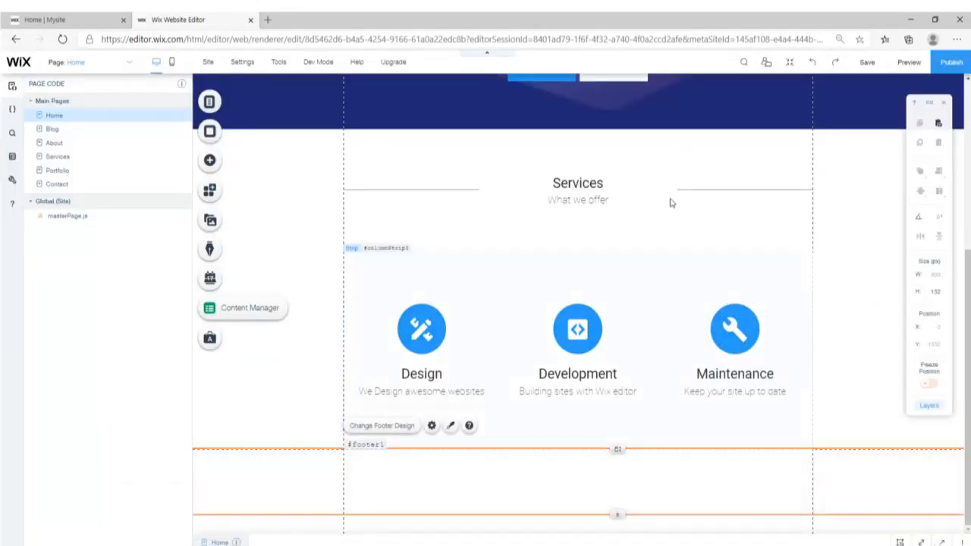
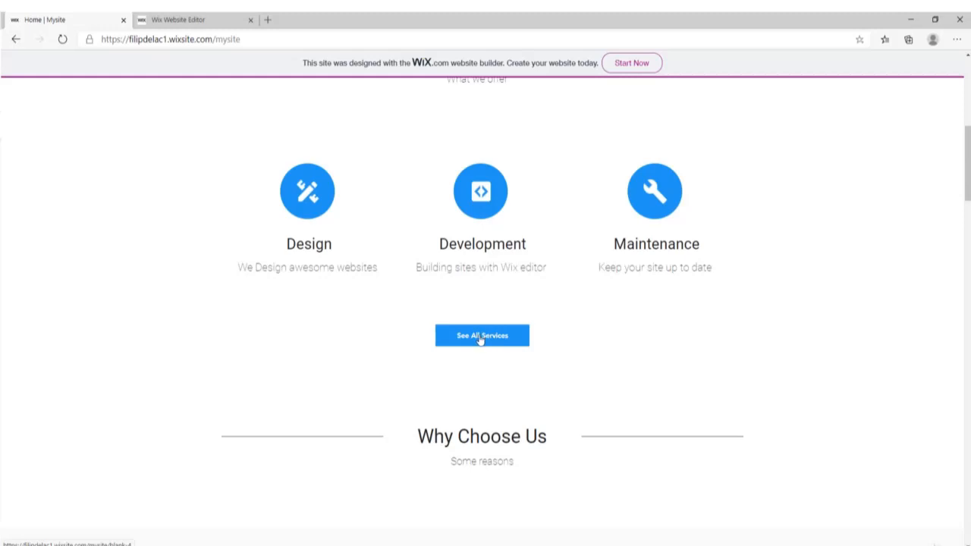
- Ungroup the hero section's two buttons and copy the Get in Touch button
click(199, 22)
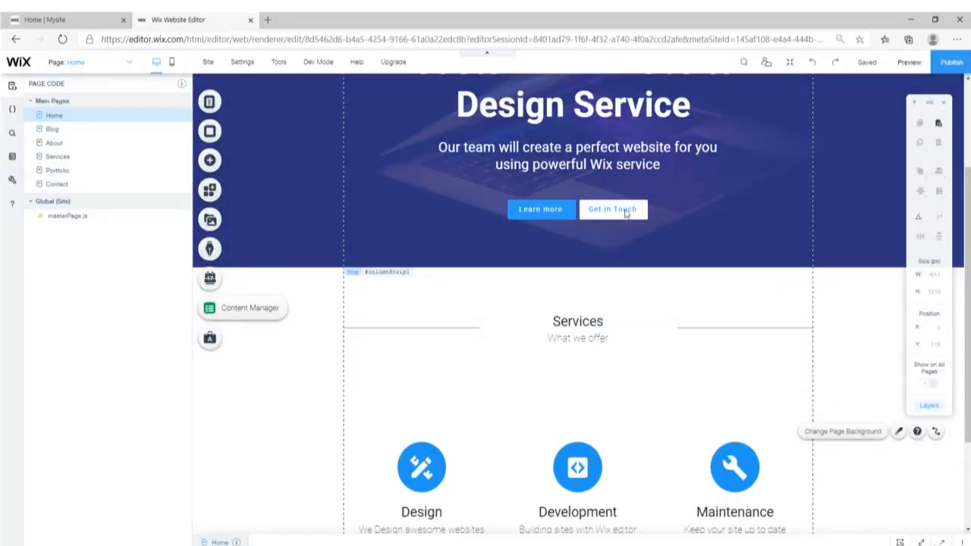
click(627, 215)
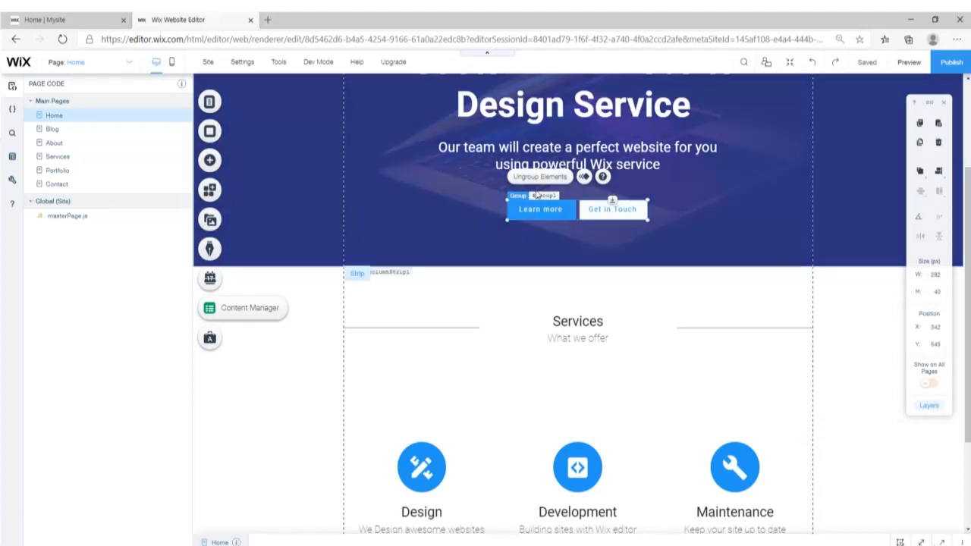
click(536, 178)
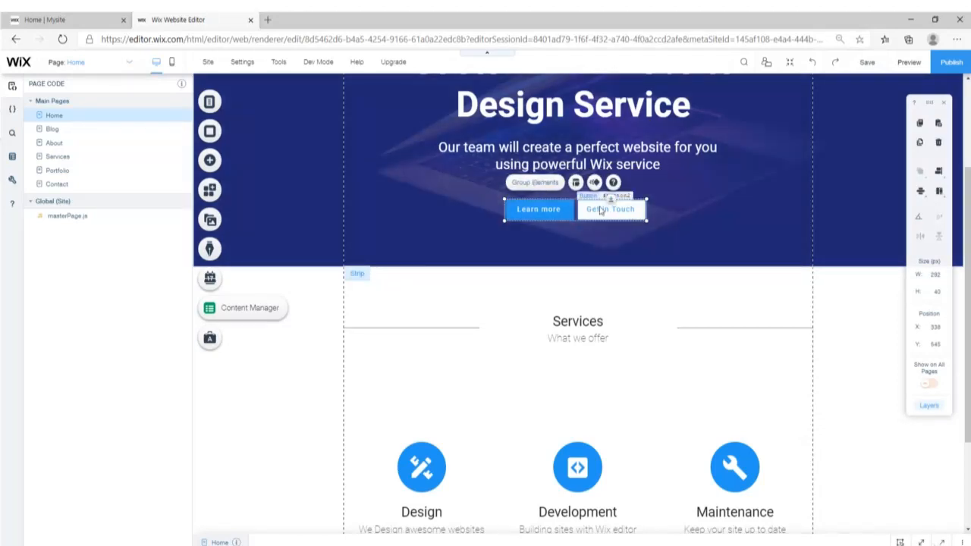
click(607, 210)
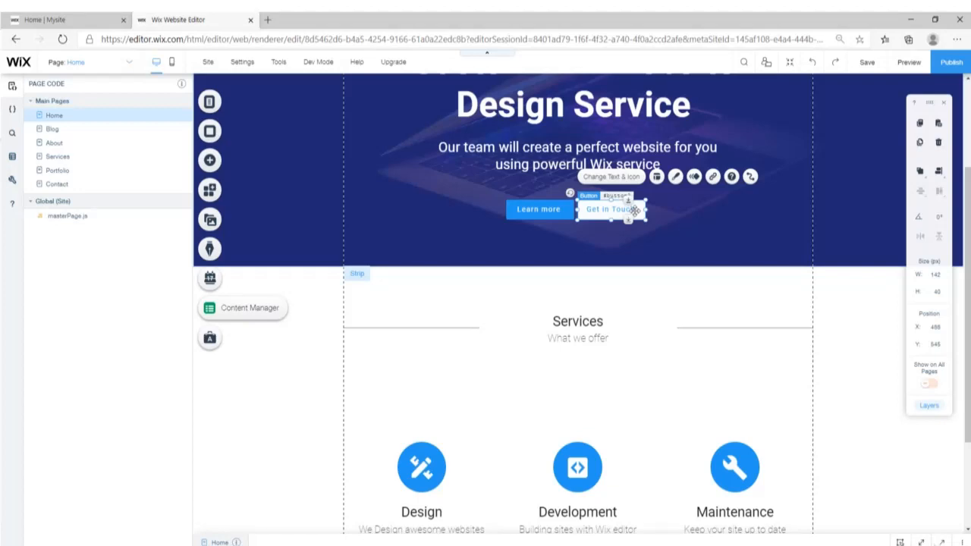
- Paste the copied Get in Touch button and move it below the Development description
scroll(478, 332, down, 2)
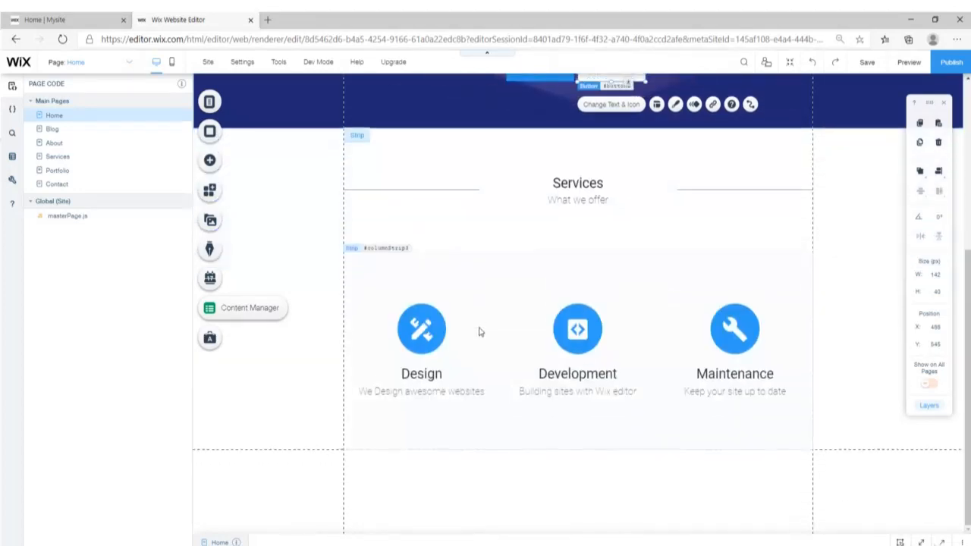
click(577, 440)
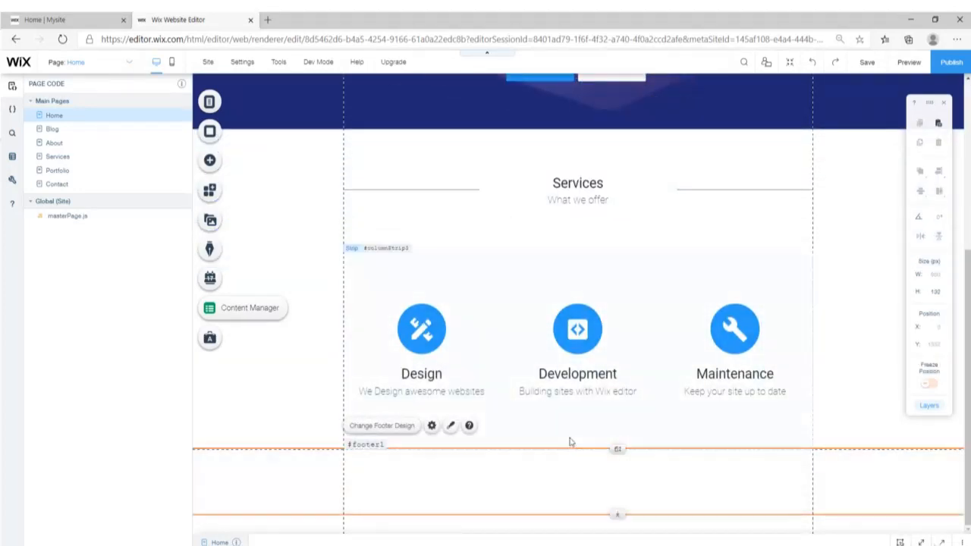
key(ctrl+v)
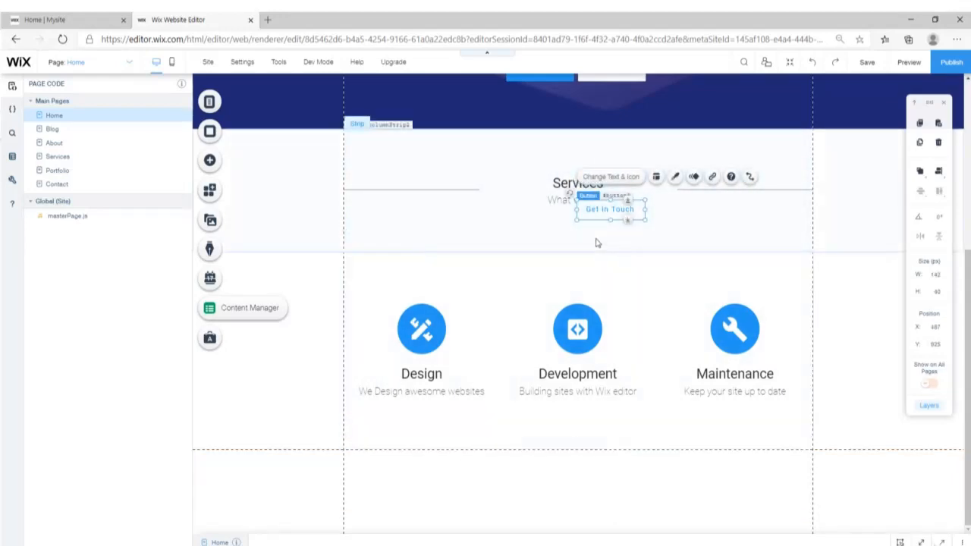
drag(599, 212, 573, 424)
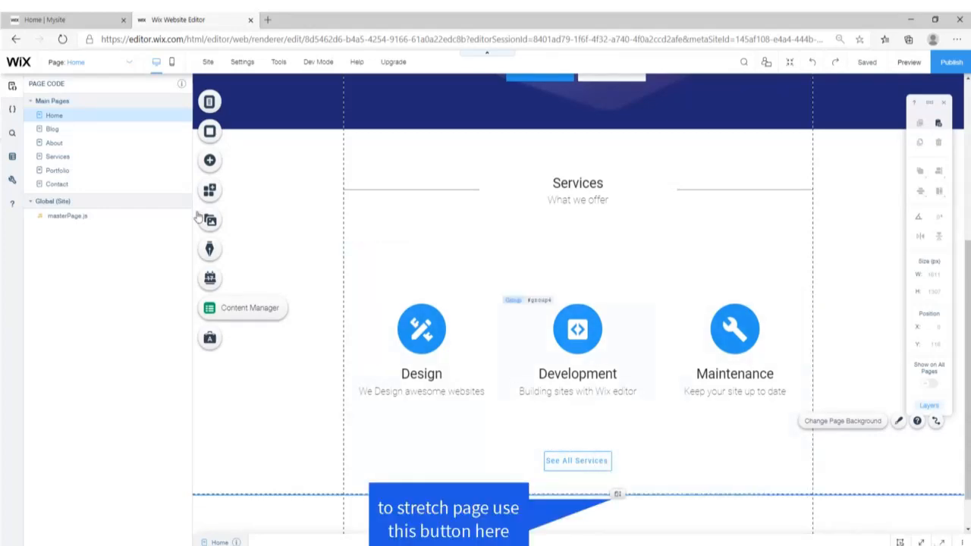
- Add the outlined themed button with an arrow, delete the See All Services button and center the new one below the Development description
click(209, 164)
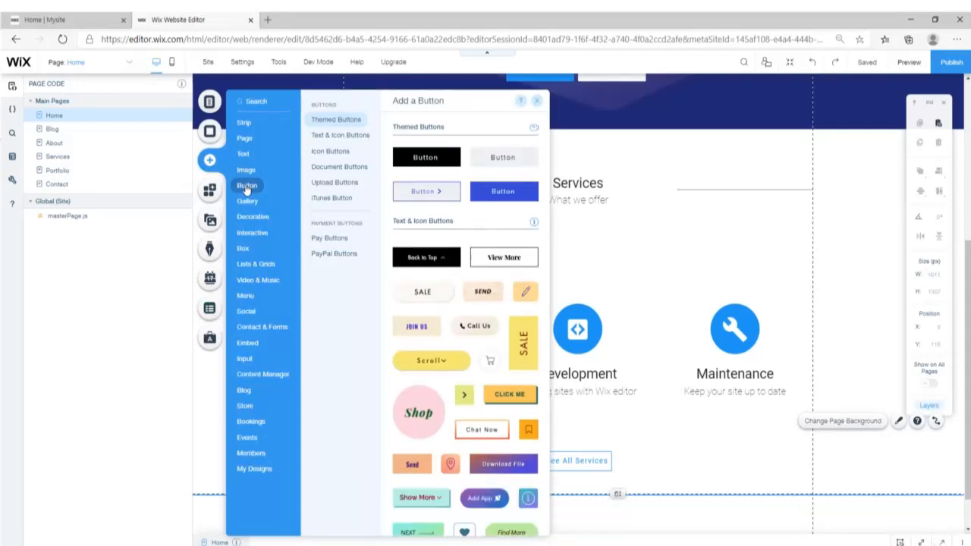
click(427, 195)
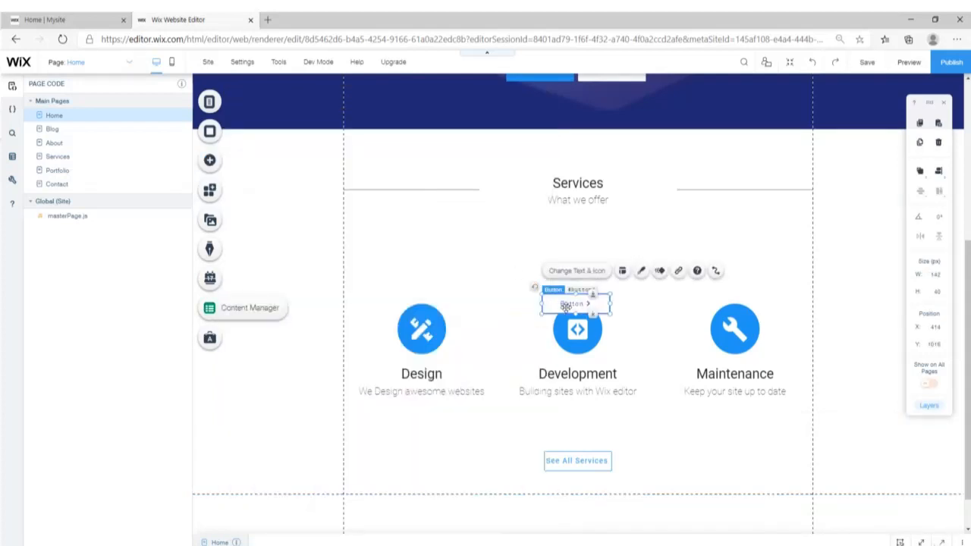
drag(577, 307, 584, 461)
key(Delete)
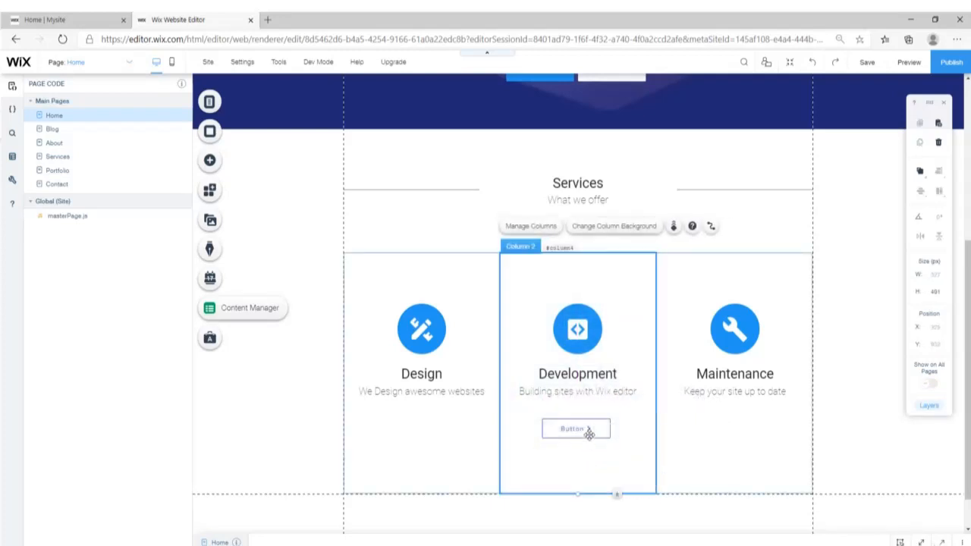
click(590, 431)
drag(602, 431, 594, 461)
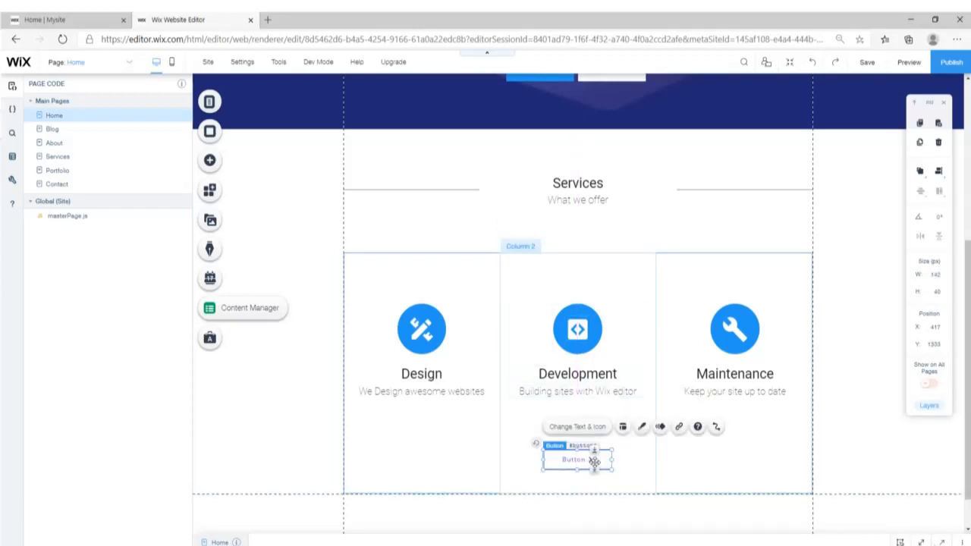
- Customize the new button's design, setting its border color to the saved blue #2196F3
click(46, 20)
click(182, 15)
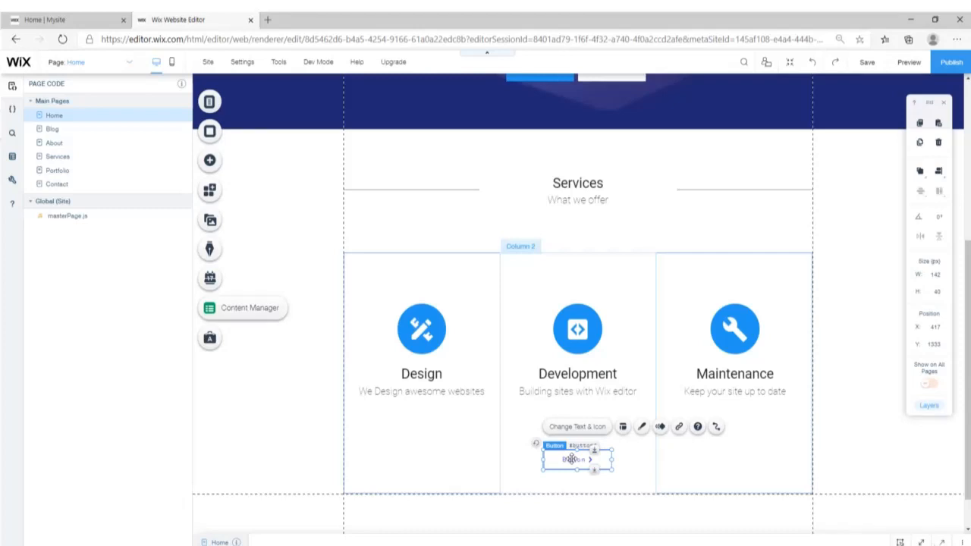
click(641, 426)
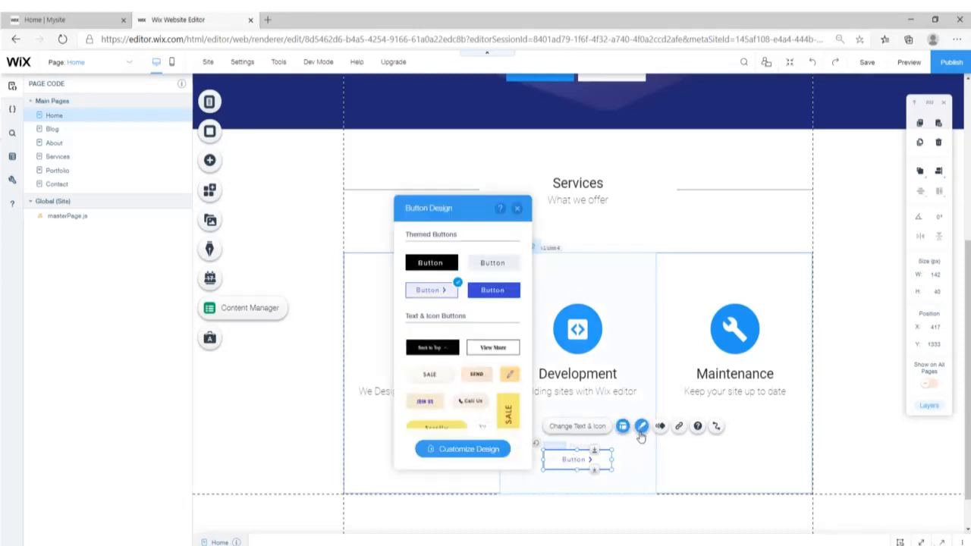
click(482, 454)
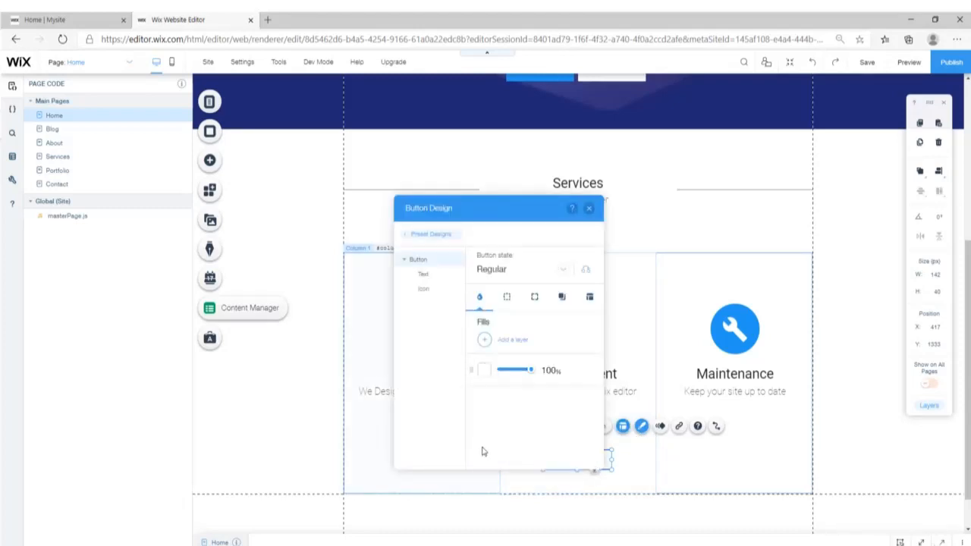
drag(511, 211, 429, 177)
click(425, 264)
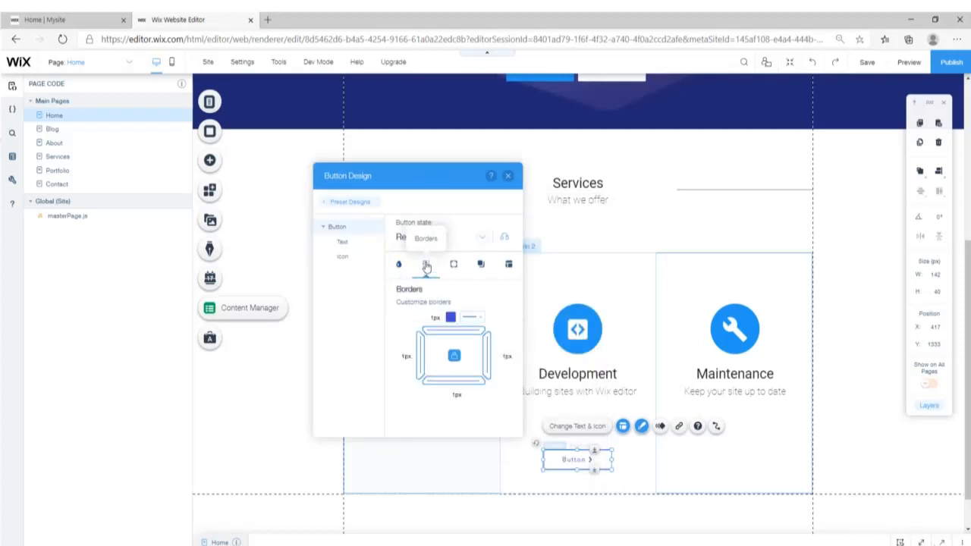
click(450, 319)
click(257, 453)
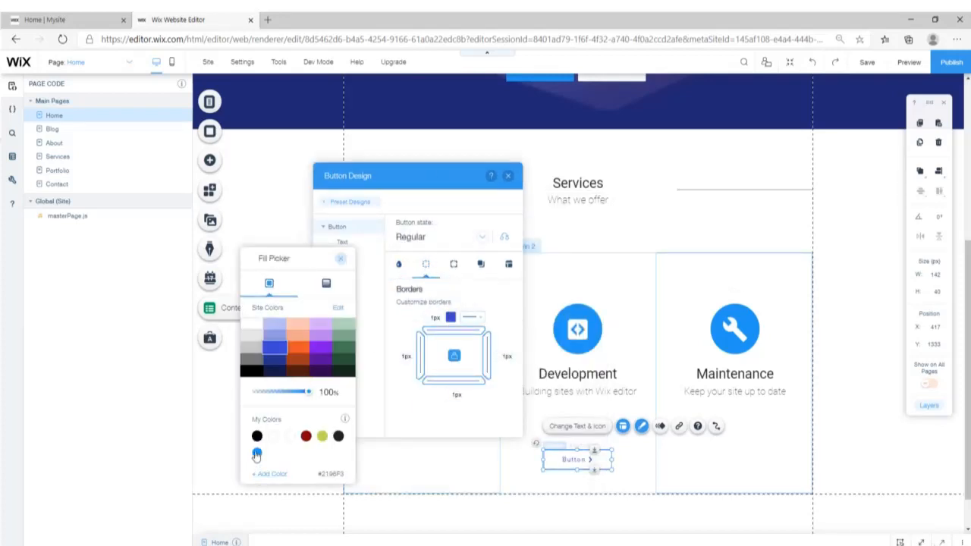
- Set the button text to bold Roboto Thin in the saved blue #2196F3
click(342, 242)
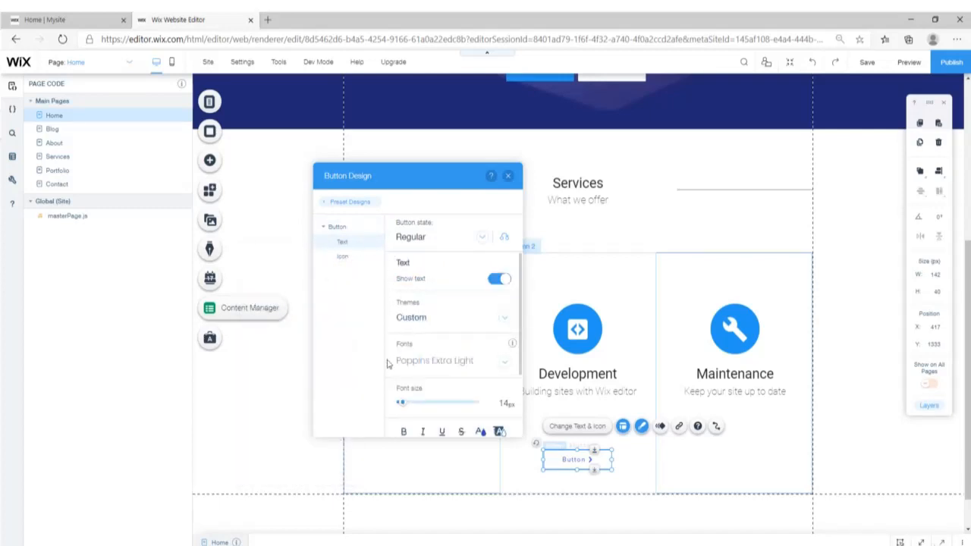
click(477, 373)
scroll(478, 372, down, 5)
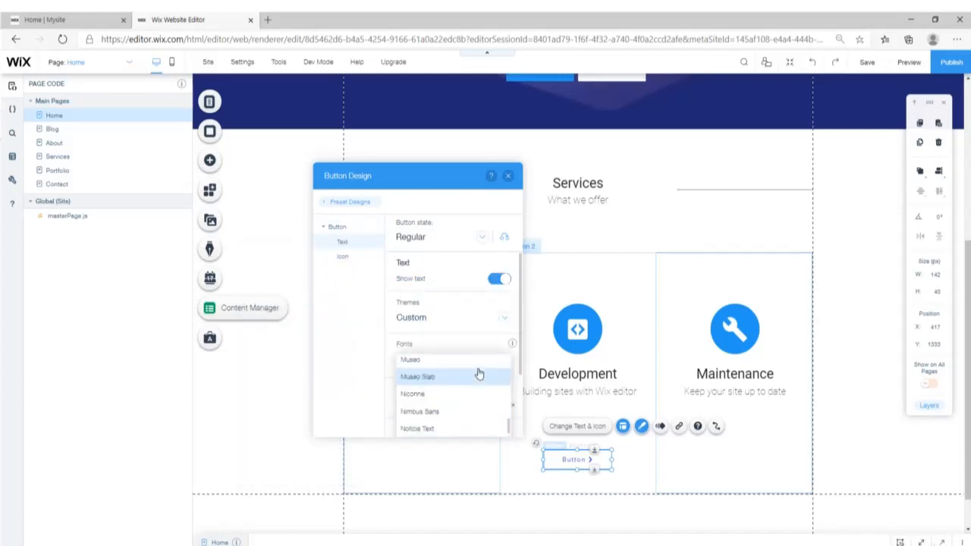
click(478, 372)
click(406, 428)
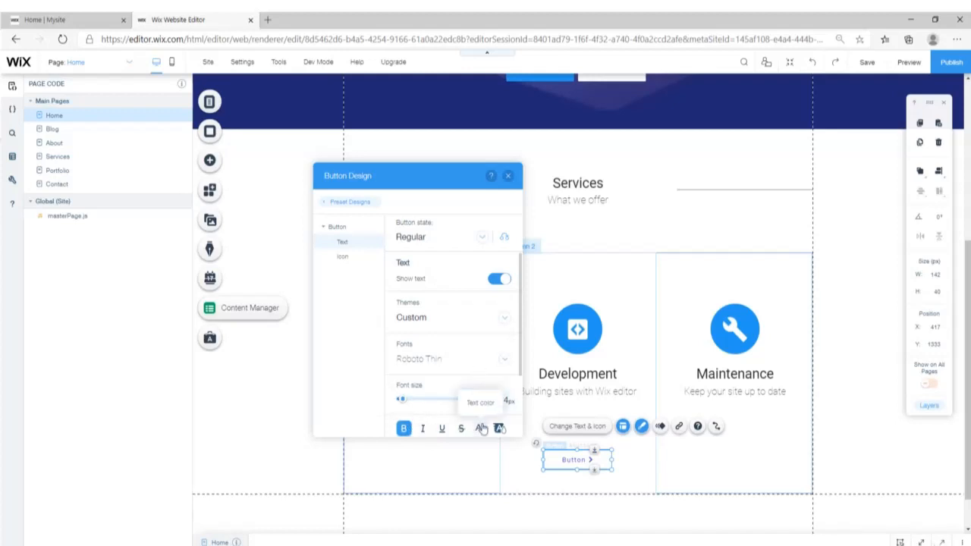
click(480, 428)
click(258, 427)
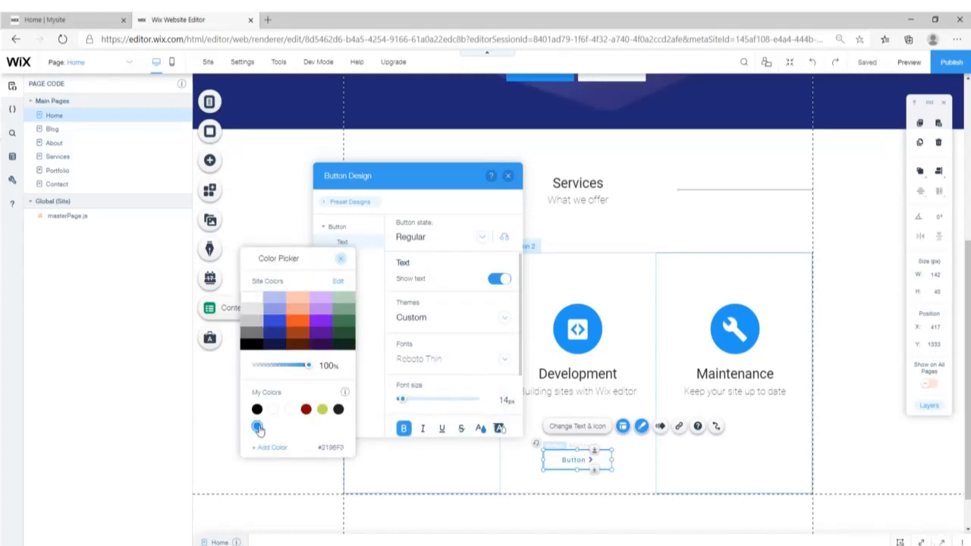
click(341, 262)
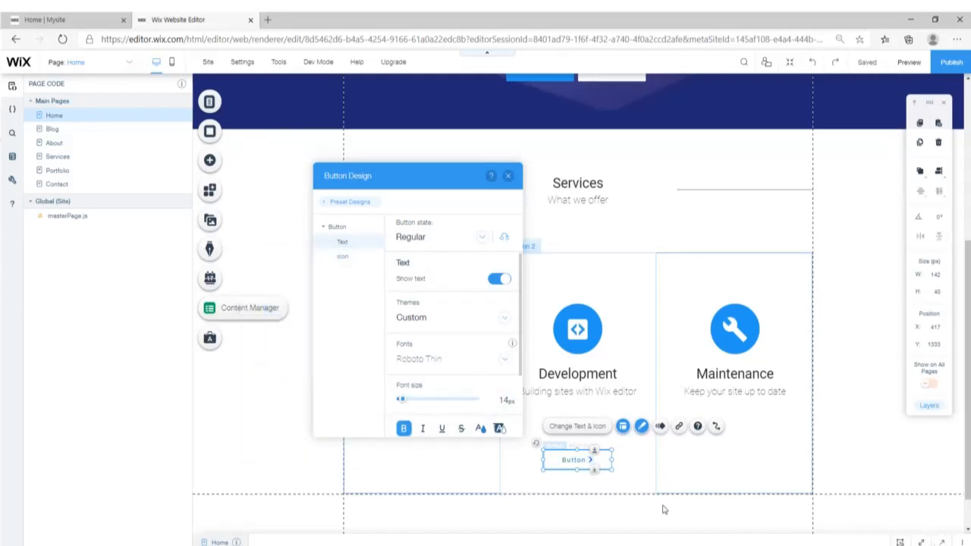
- Set the button's arrow icon color to the saved blue #2196F3
click(343, 259)
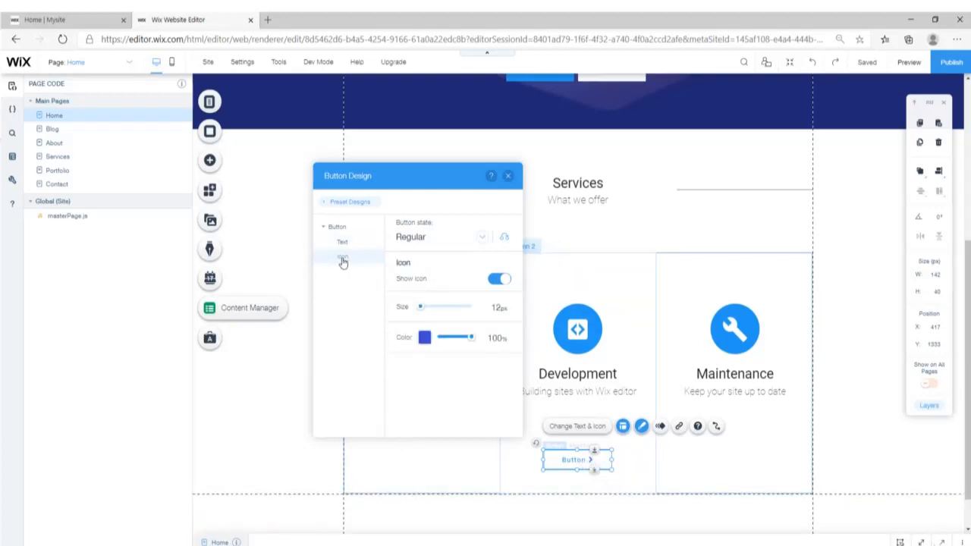
click(426, 343)
click(256, 426)
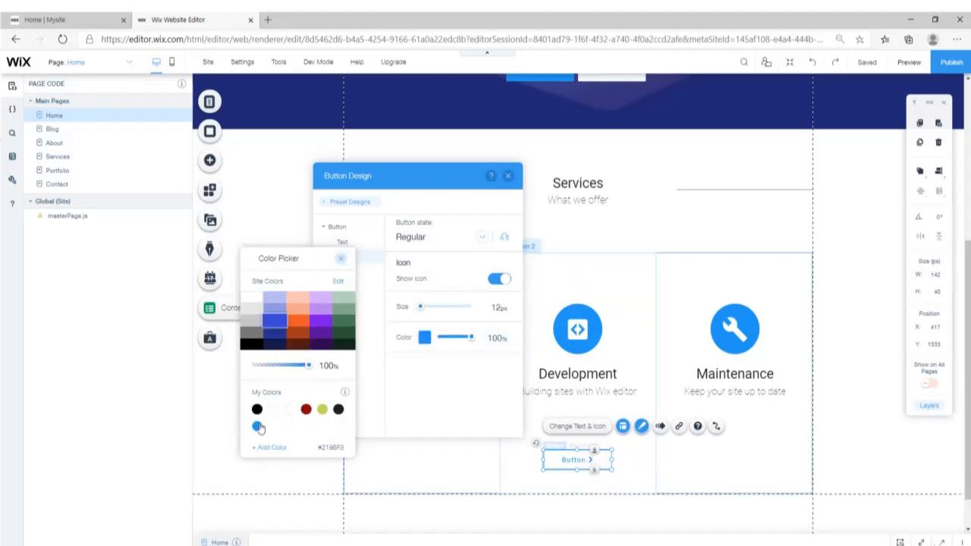
- Close the button's color and design settings and preview the Services section with the blue outlined button
click(341, 260)
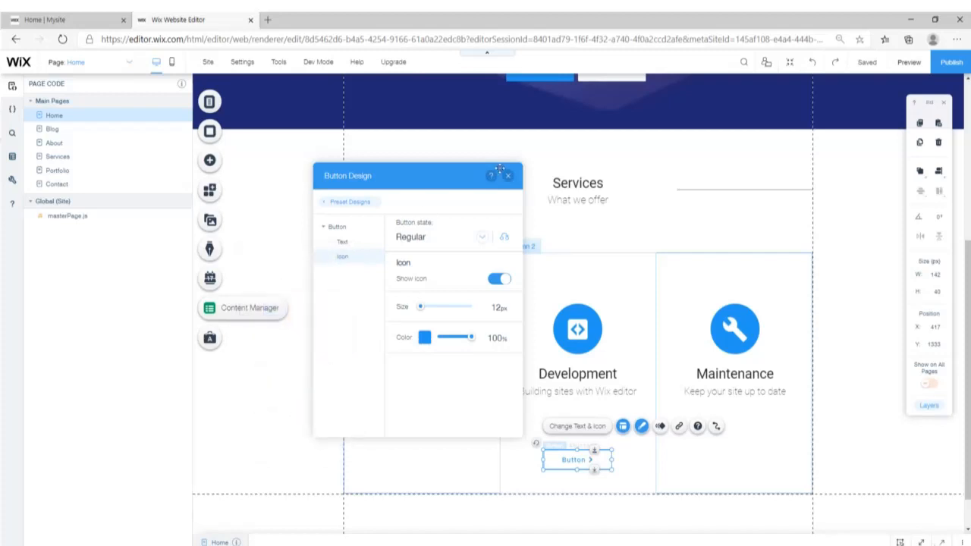
click(508, 176)
click(865, 346)
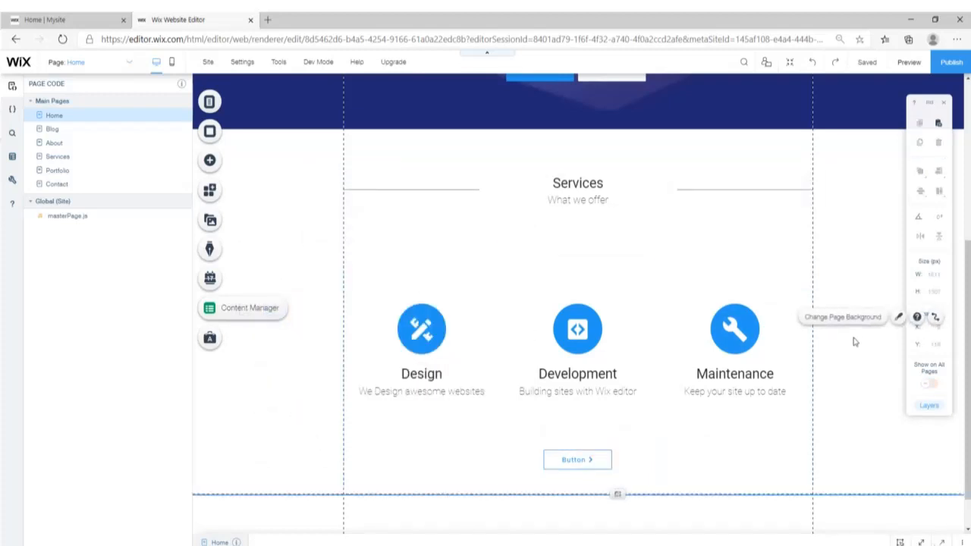
click(590, 460)
click(908, 63)
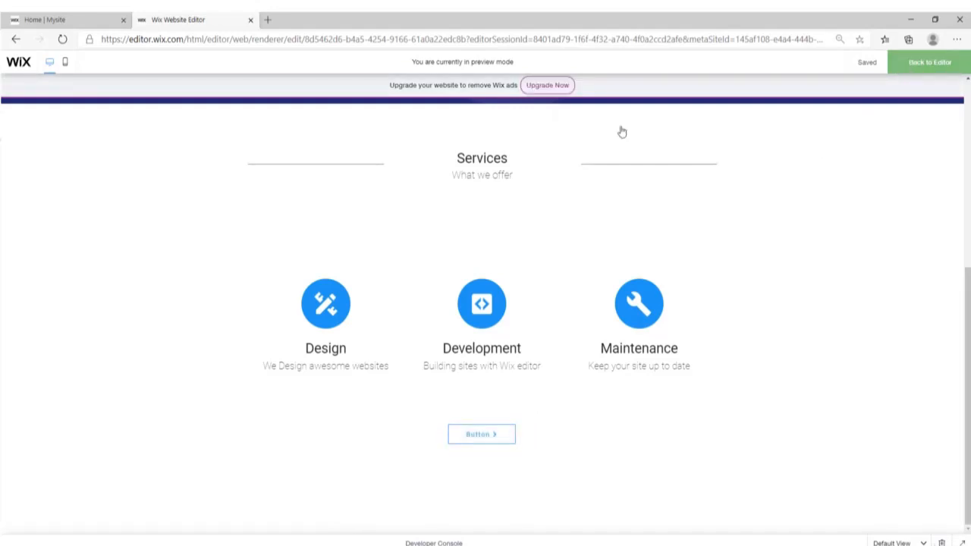
- Return to the editor and set the button's hover state fill to the saved blue #2196F3
click(592, 409)
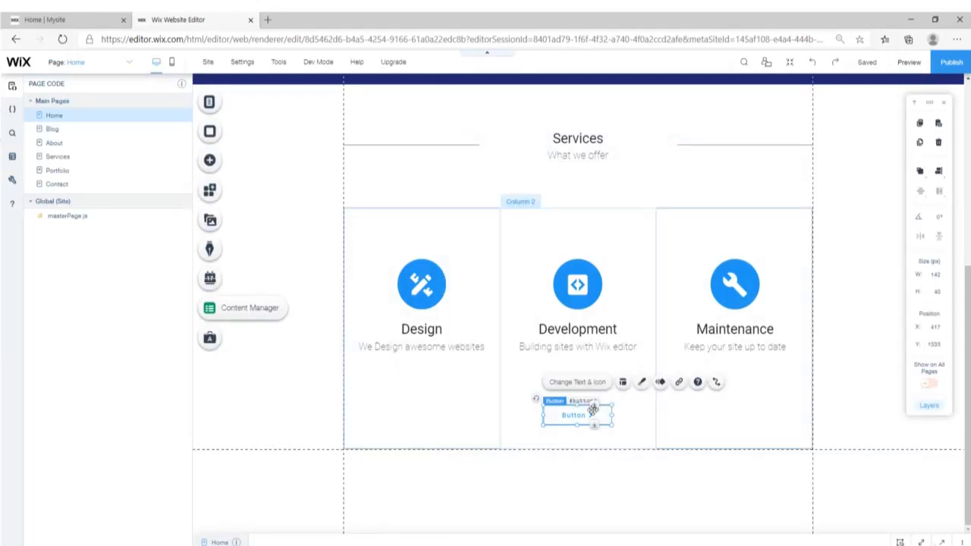
click(641, 381)
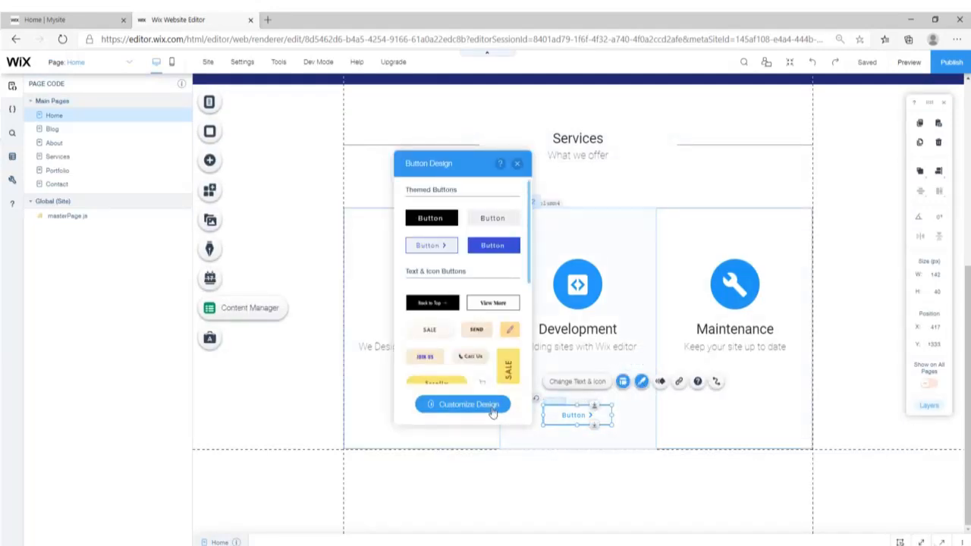
click(468, 404)
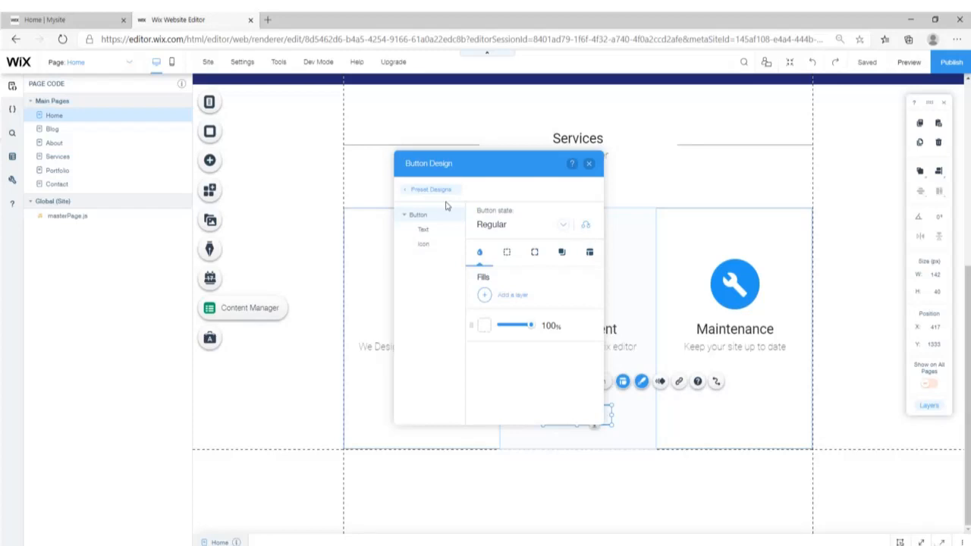
click(562, 225)
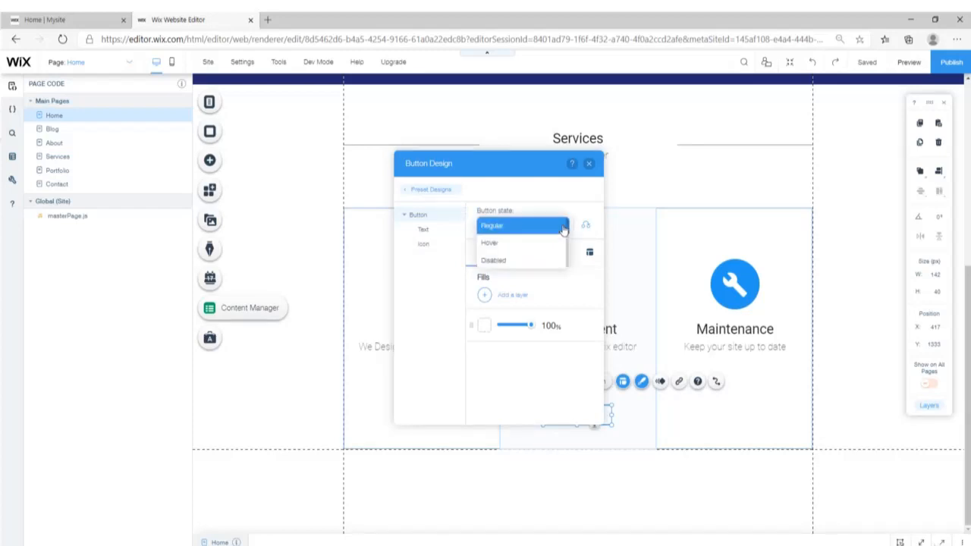
click(489, 243)
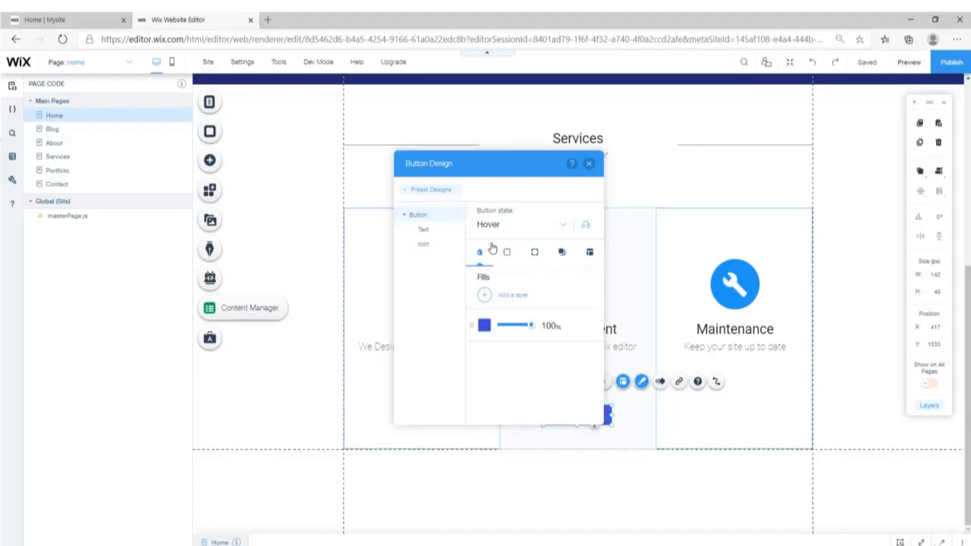
click(484, 326)
click(256, 454)
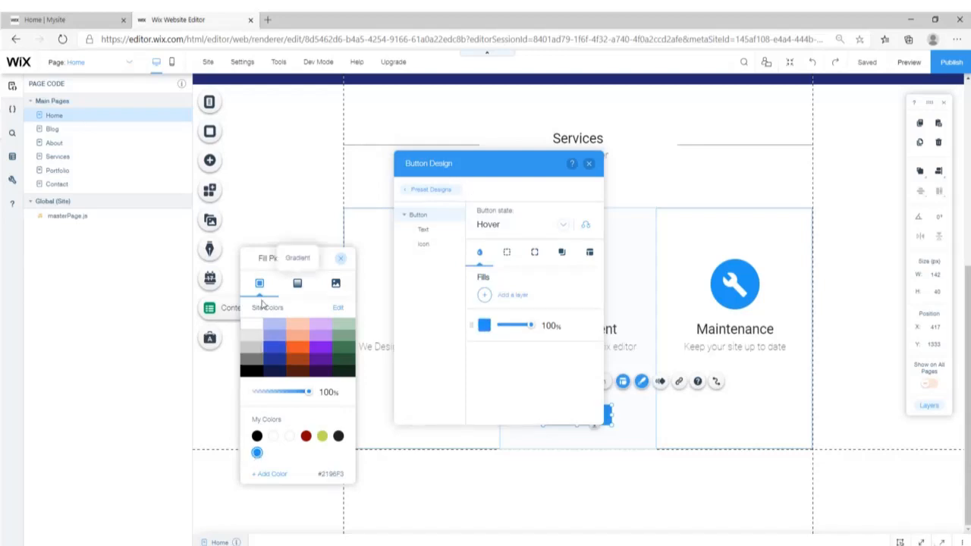
click(340, 260)
drag(545, 161, 444, 128)
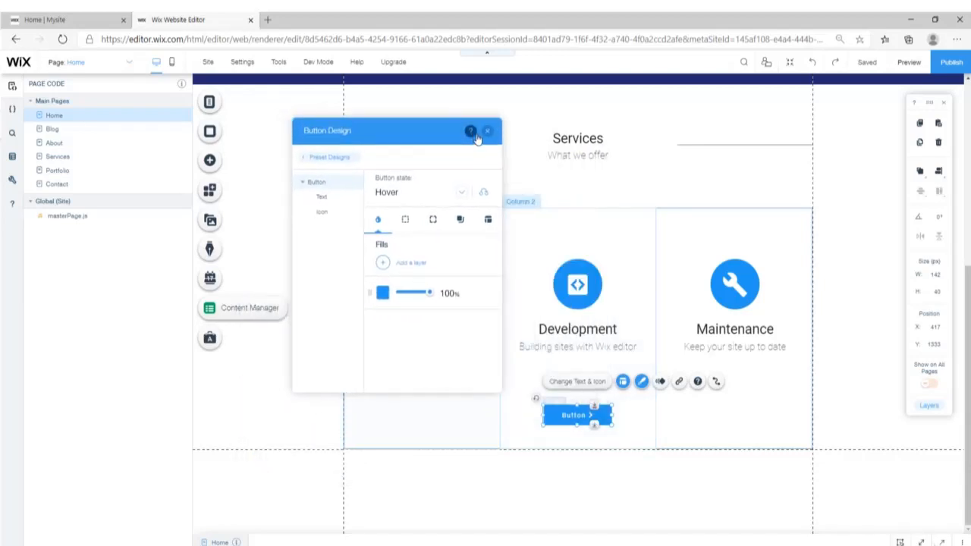
click(487, 131)
- Change the button text to "See All Services" and widen the button to about 177 px
click(577, 381)
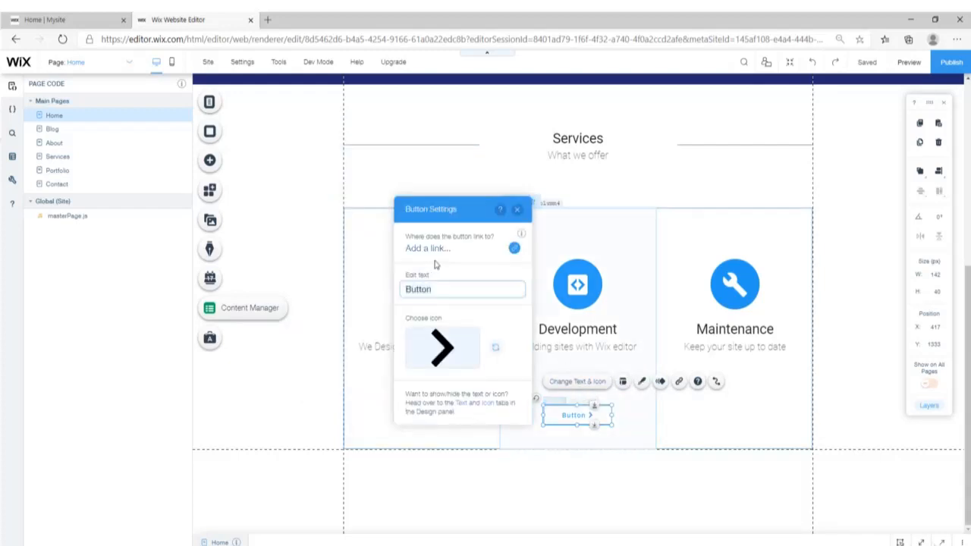
text(See All Services)
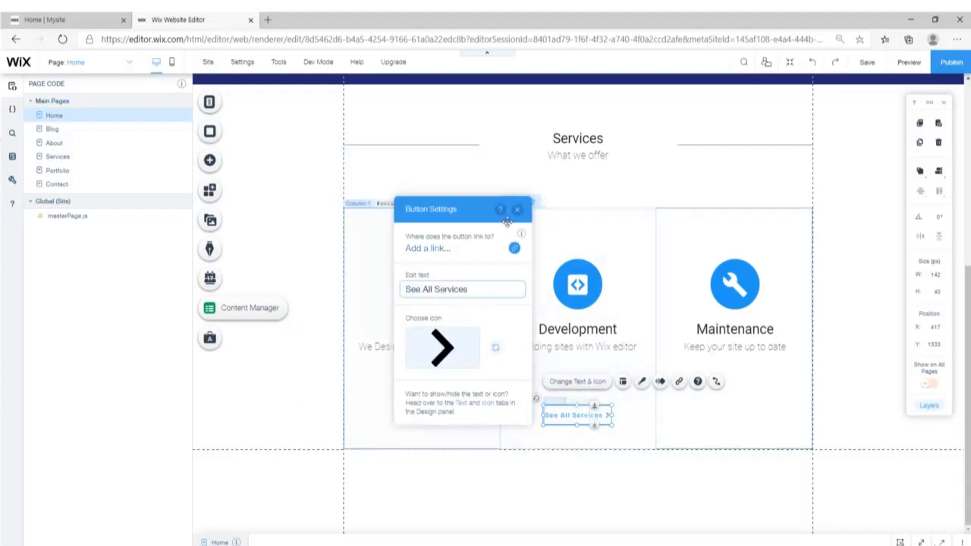
click(517, 210)
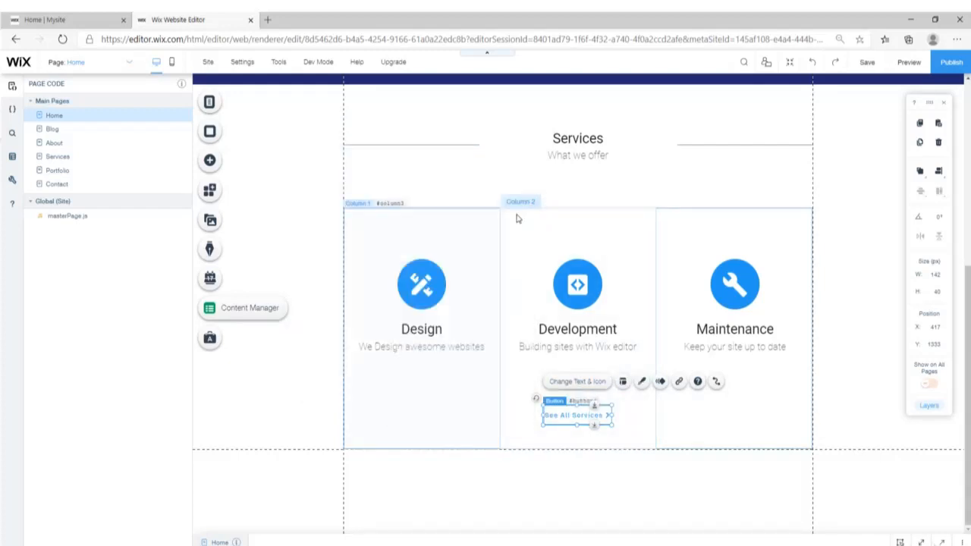
drag(541, 416, 526, 417)
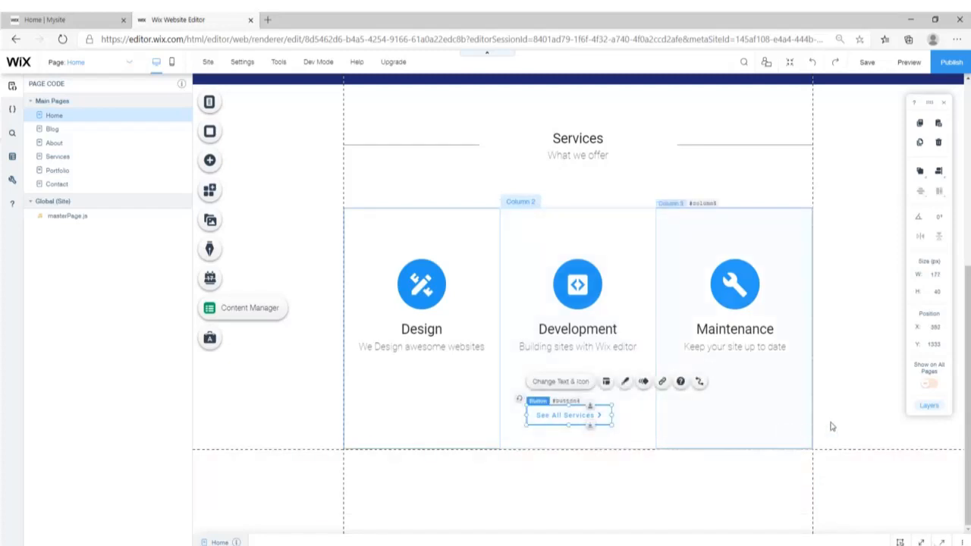
click(830, 425)
- Check the border settings in the See All Services button's custom design
click(550, 421)
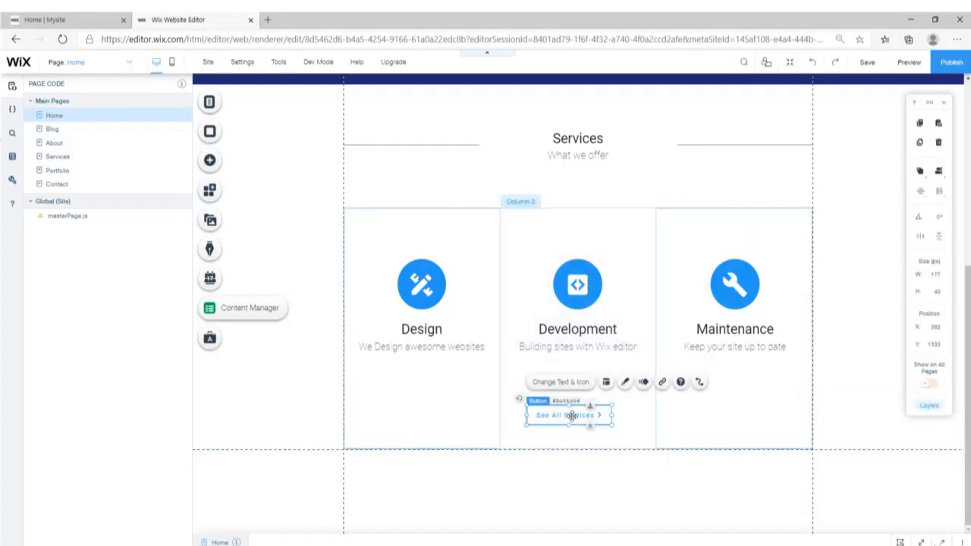
click(625, 381)
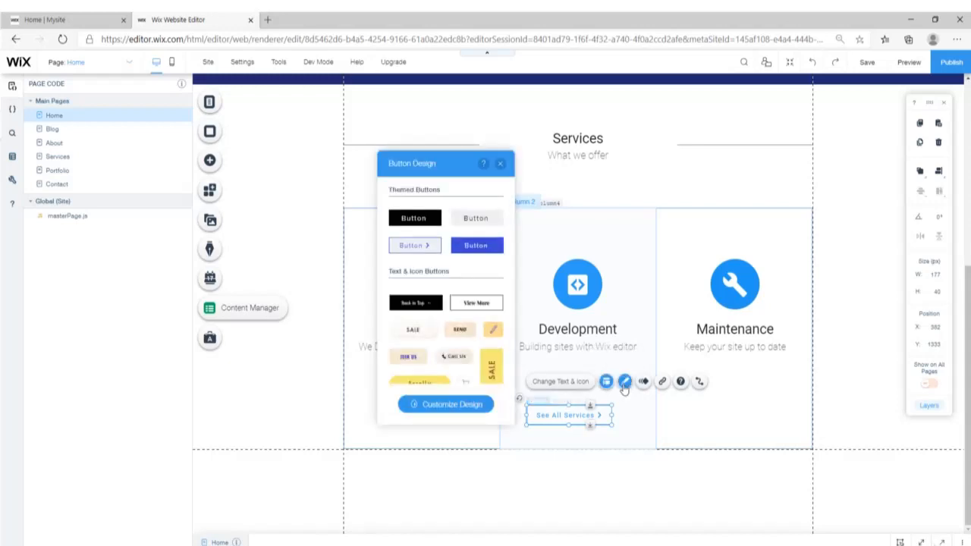
click(430, 404)
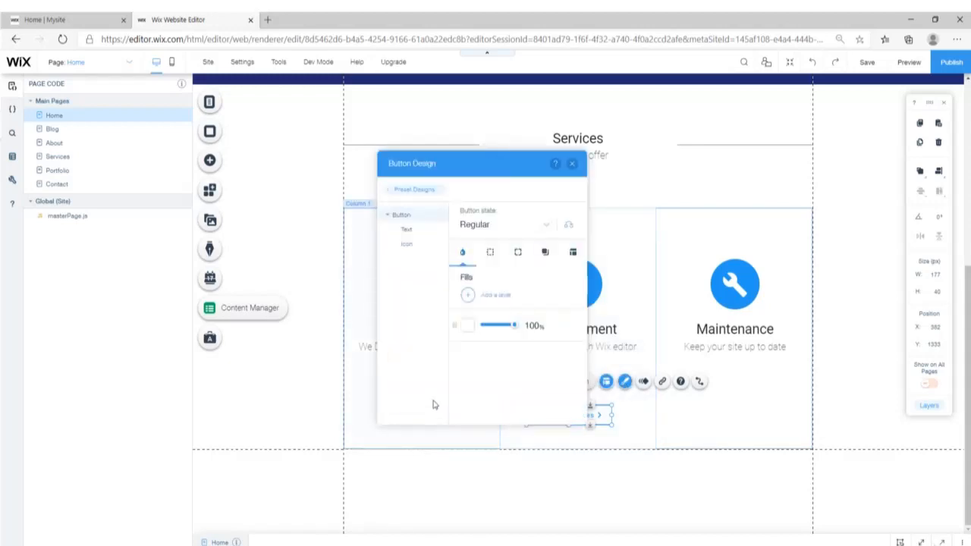
click(489, 256)
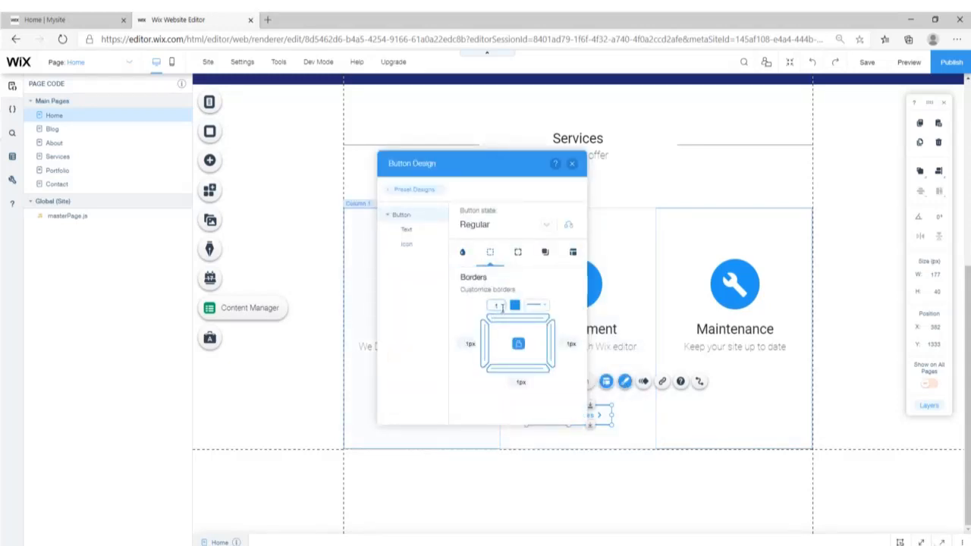
click(572, 163)
- Preview the Services section, return to the editor and center the See All Services button in the Development column
click(914, 68)
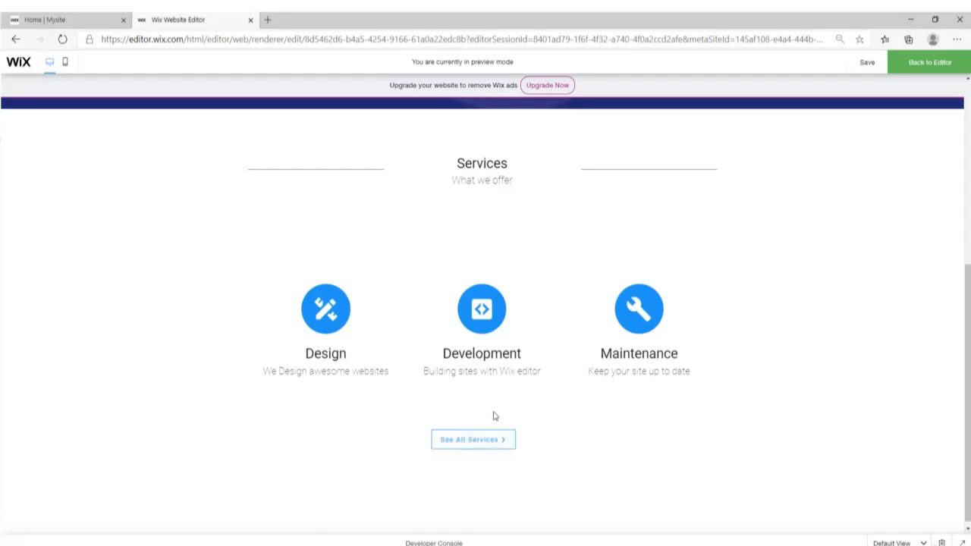
click(930, 62)
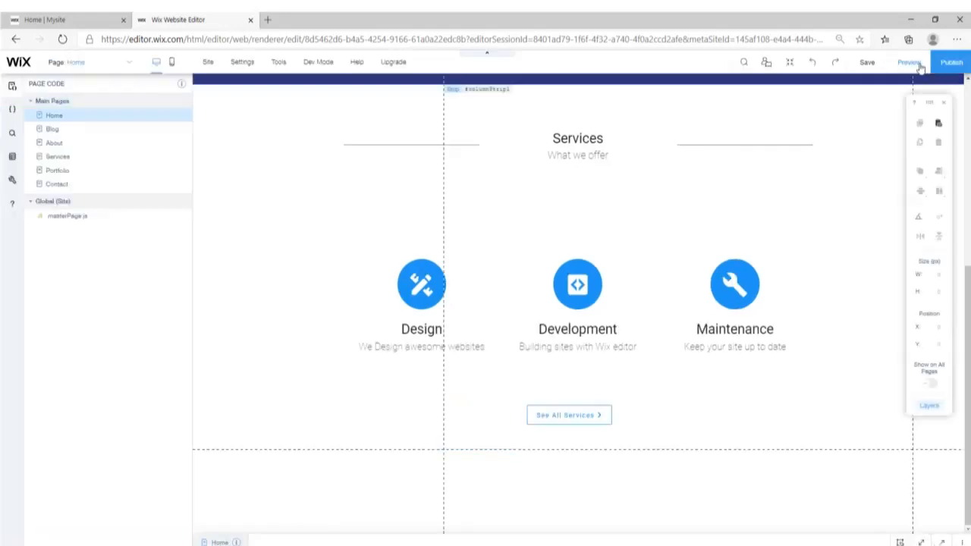
click(595, 414)
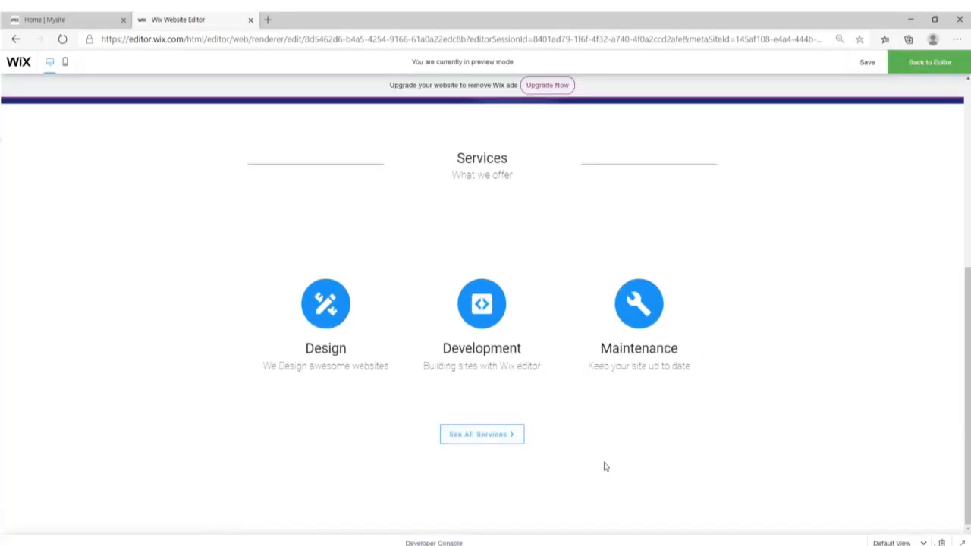
- Switch to the published reference site and examine its Why Choose Us, Testimonials and Latest Projects sections
click(62, 16)
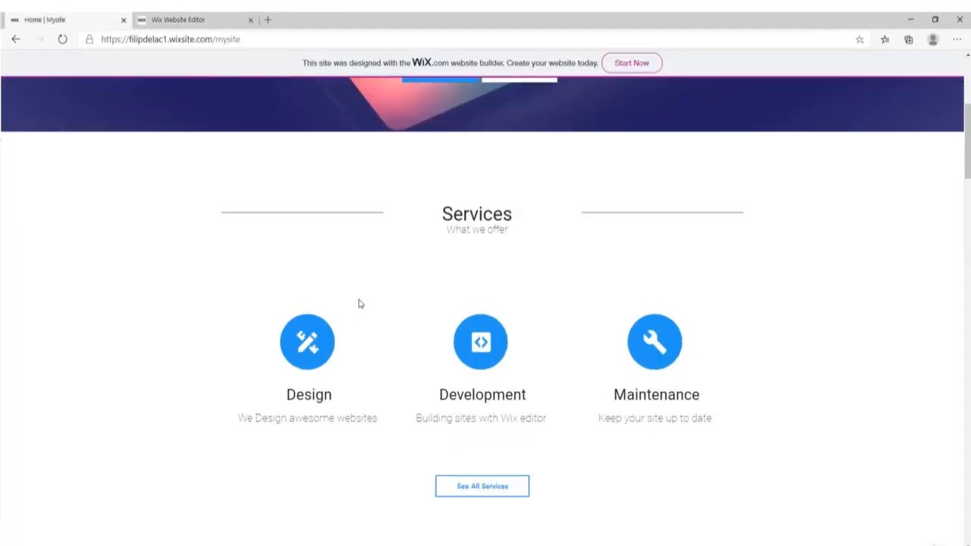
scroll(360, 303, down, 5)
scroll(580, 252, up, 1)
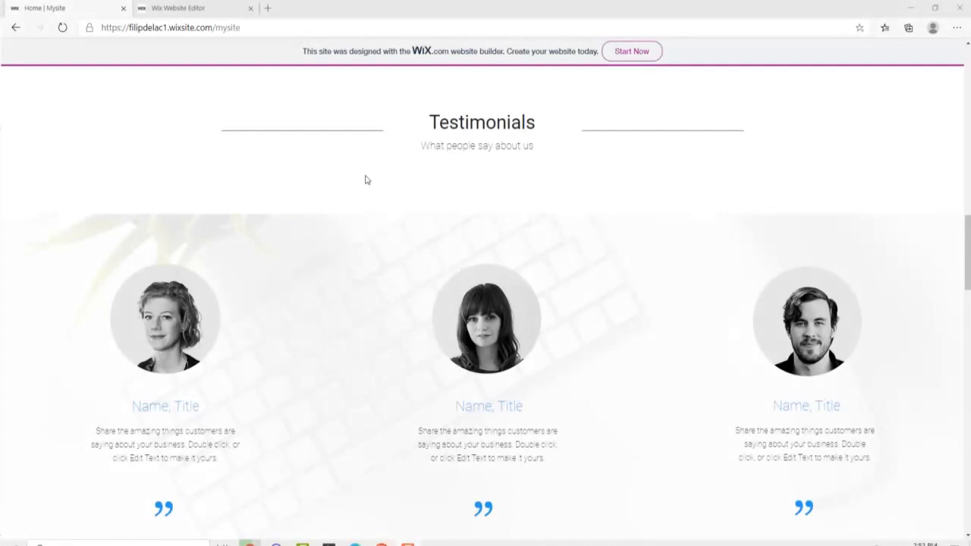
scroll(310, 145, down, 3)
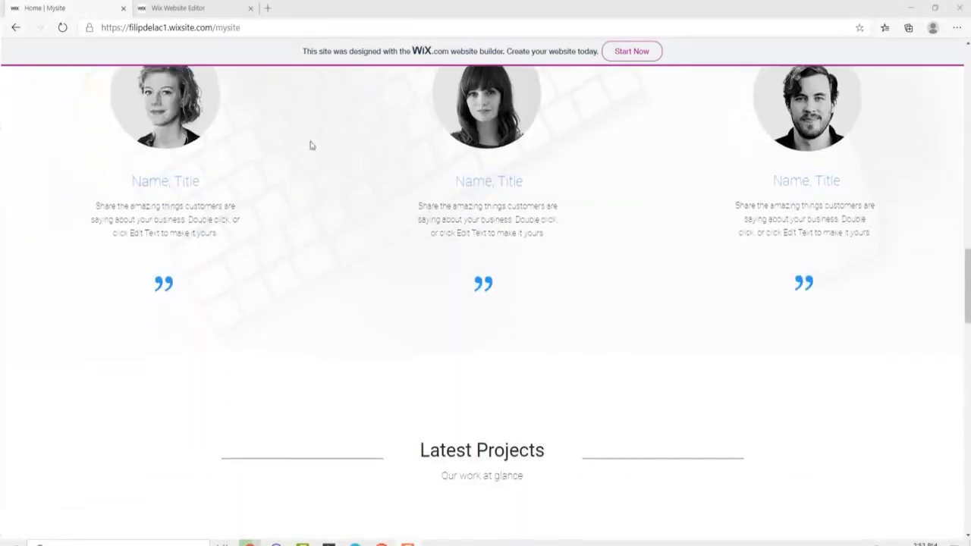
scroll(440, 242, up, 3)
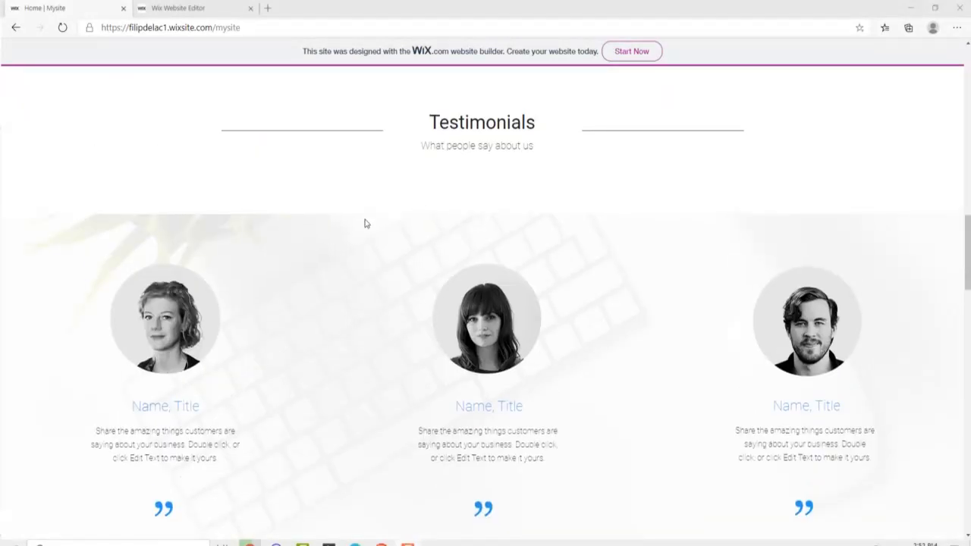
scroll(372, 230, up, 7)
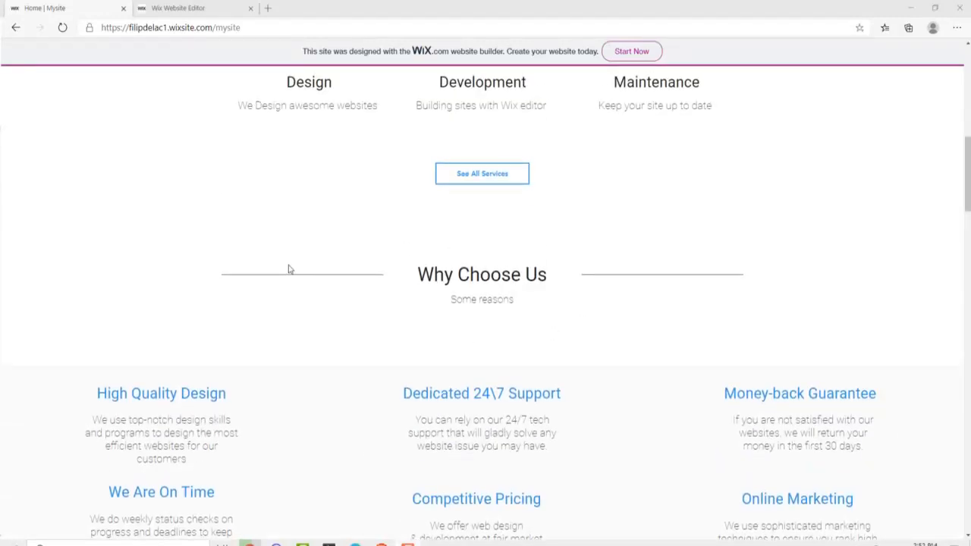
scroll(288, 270, down, 6)
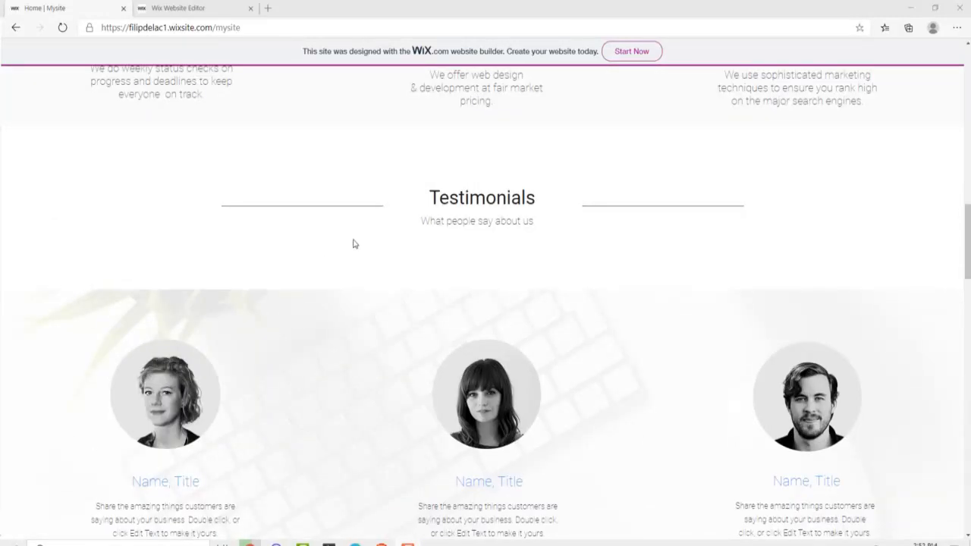
scroll(339, 236, down, 7)
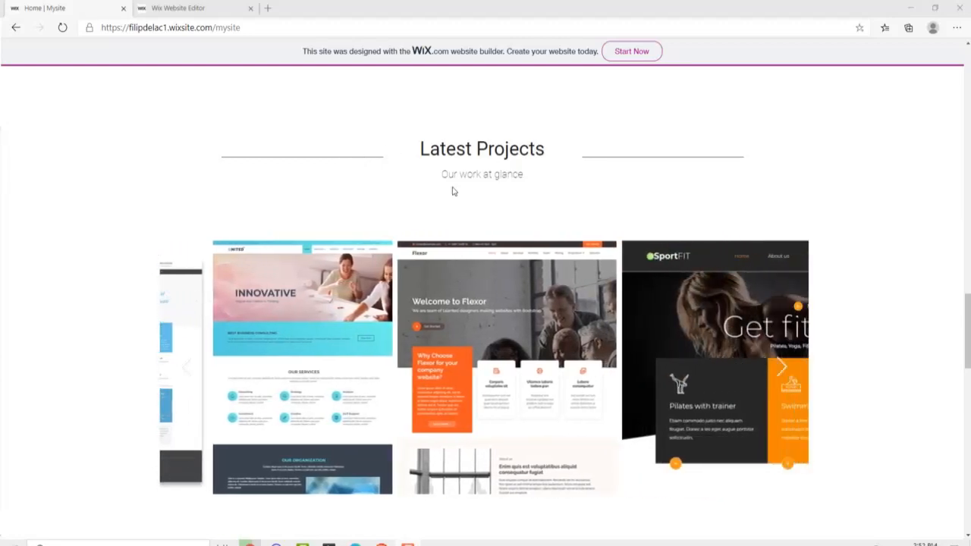
scroll(450, 191, down, 1)
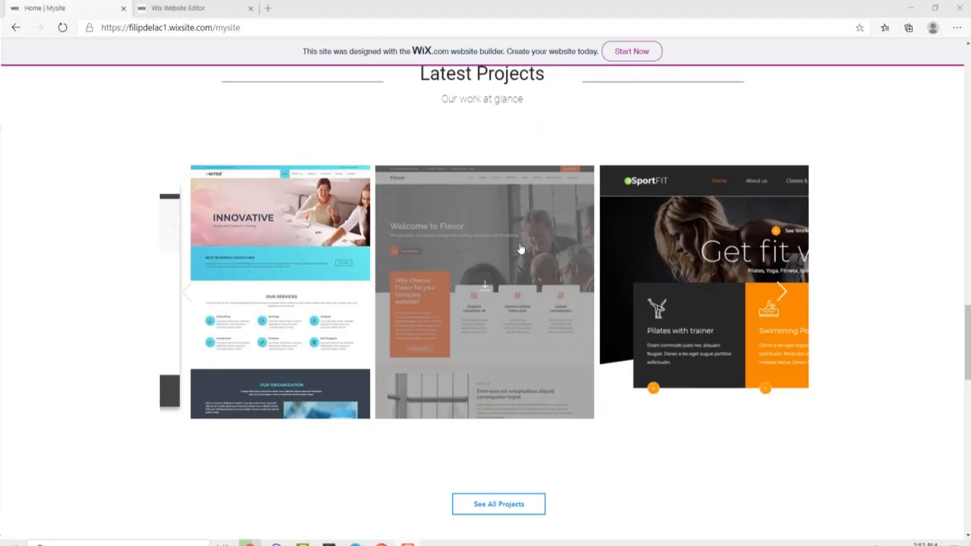
scroll(501, 425, down, 1)
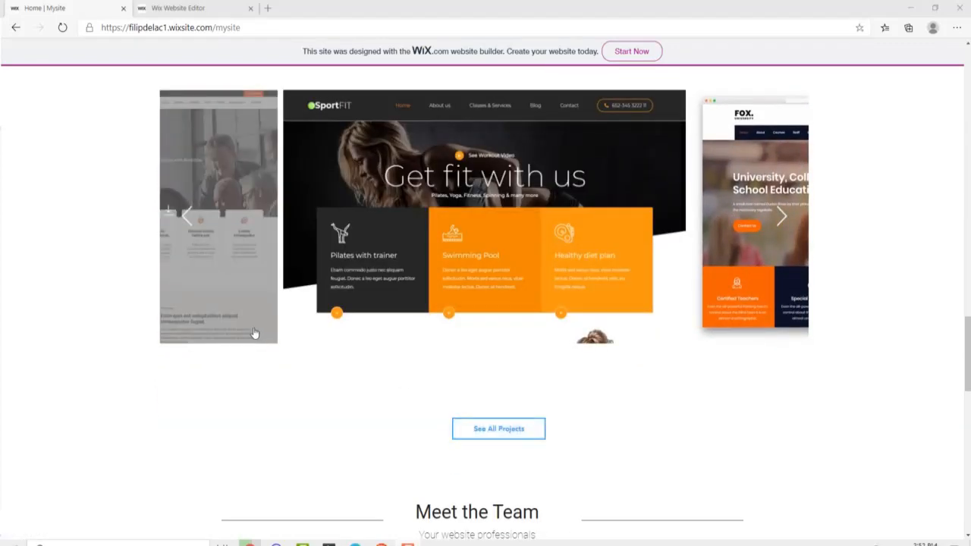
- In the Wix editor, place a copy of the Why Choose Us heading strip directly below the six-reasons section
click(178, 7)
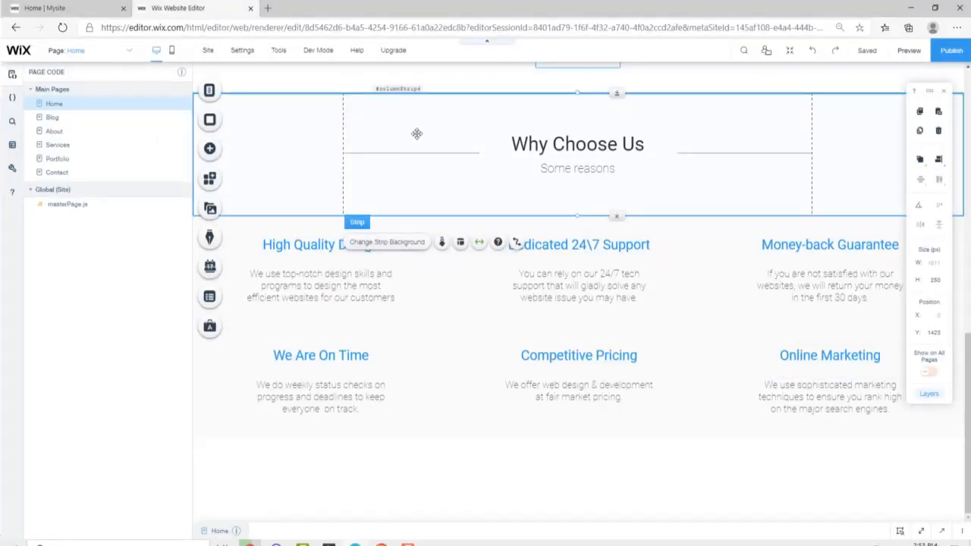
drag(459, 138, 462, 468)
scroll(475, 338, down, 2)
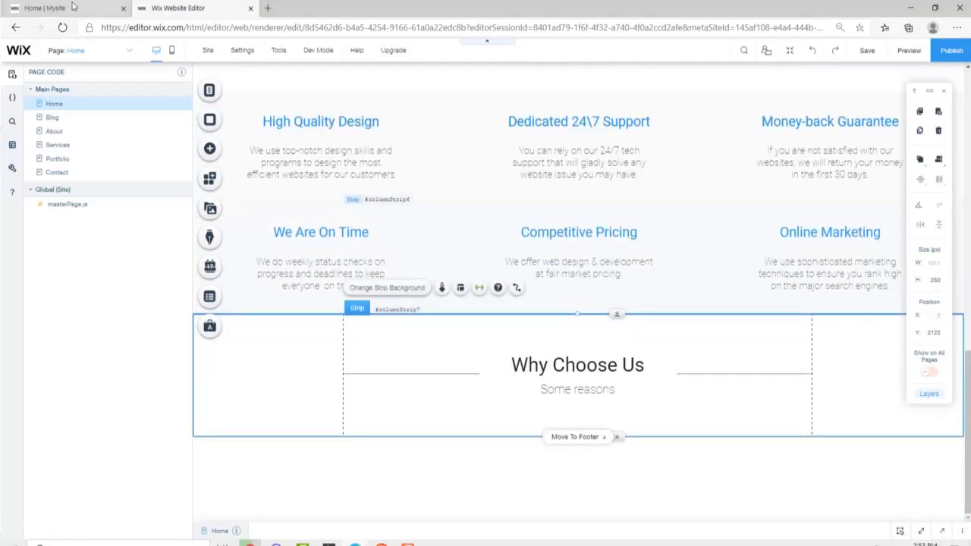
- Copy the "Latest Projects" heading from the published site and replace the duplicated strip's heading with it
click(45, 8)
scroll(402, 227, up, 2)
drag(402, 144, 546, 148)
key(ctrl+c)
click(178, 8)
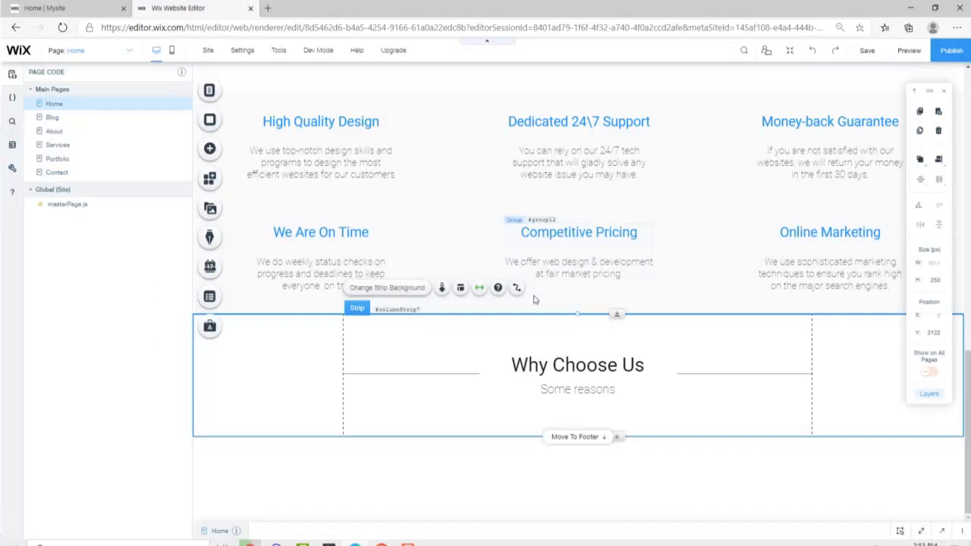
double_click(551, 365)
key(ctrl+v)
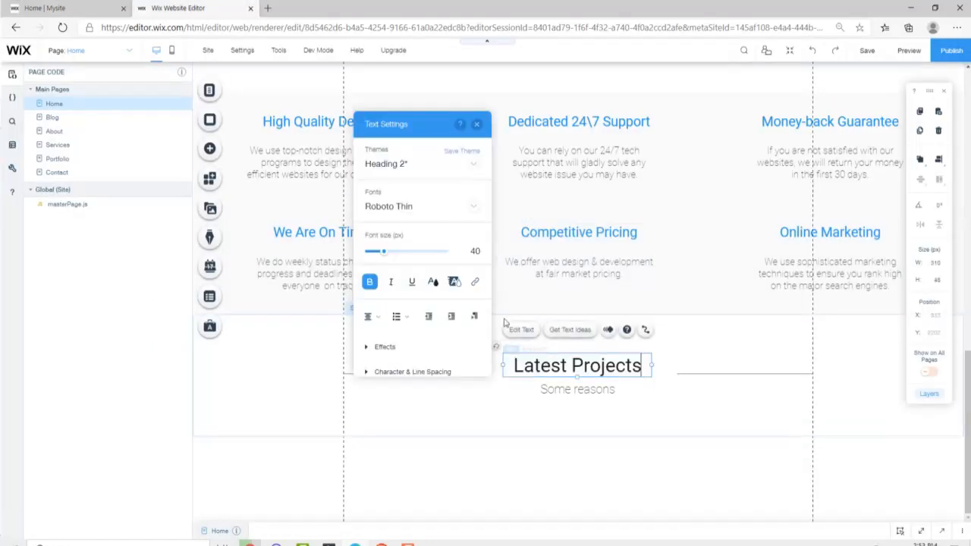
- Copy the "Our work at glance" subtitle from the published site and replace the "Some reasons" text under the Latest Projects heading with it
click(45, 7)
triple_click(482, 174)
key(ctrl+c)
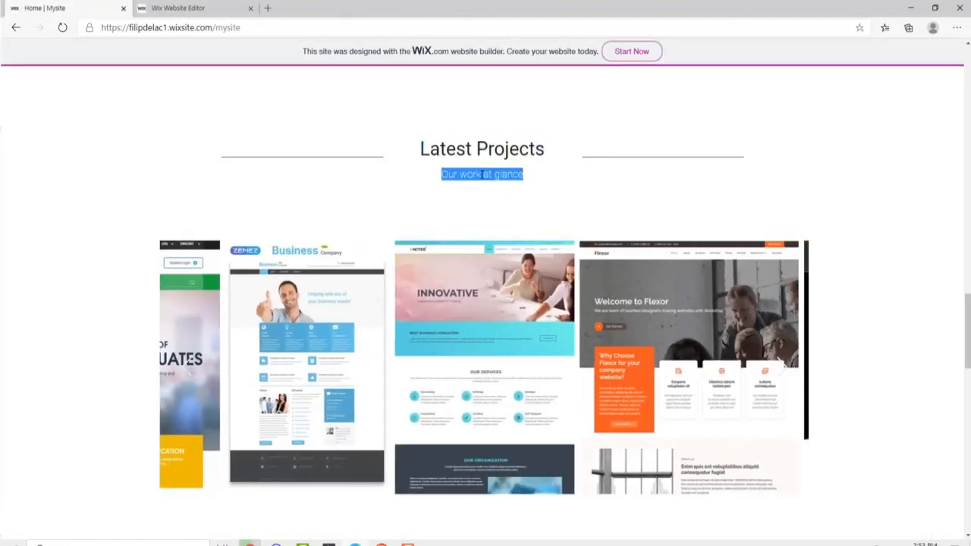
click(157, 6)
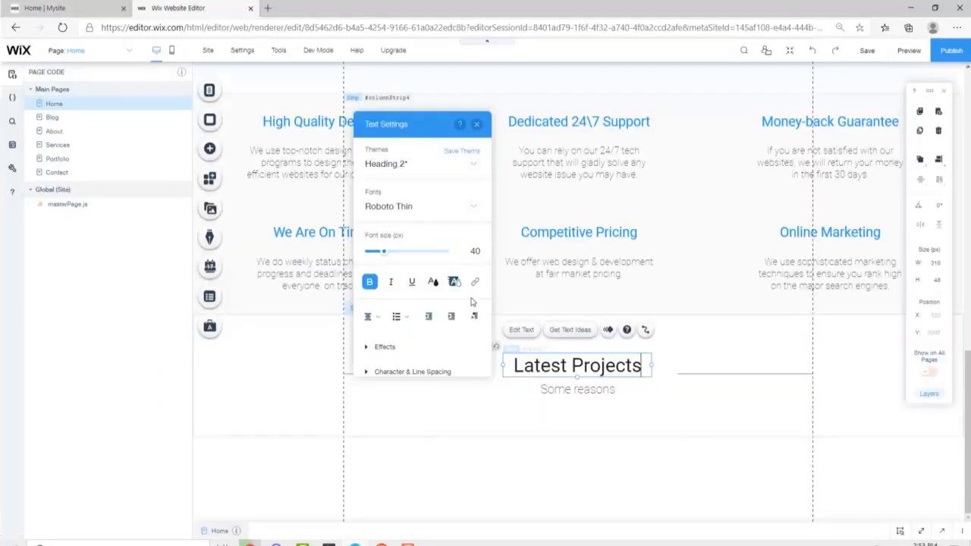
double_click(583, 389)
key(ctrl+v)
click(626, 480)
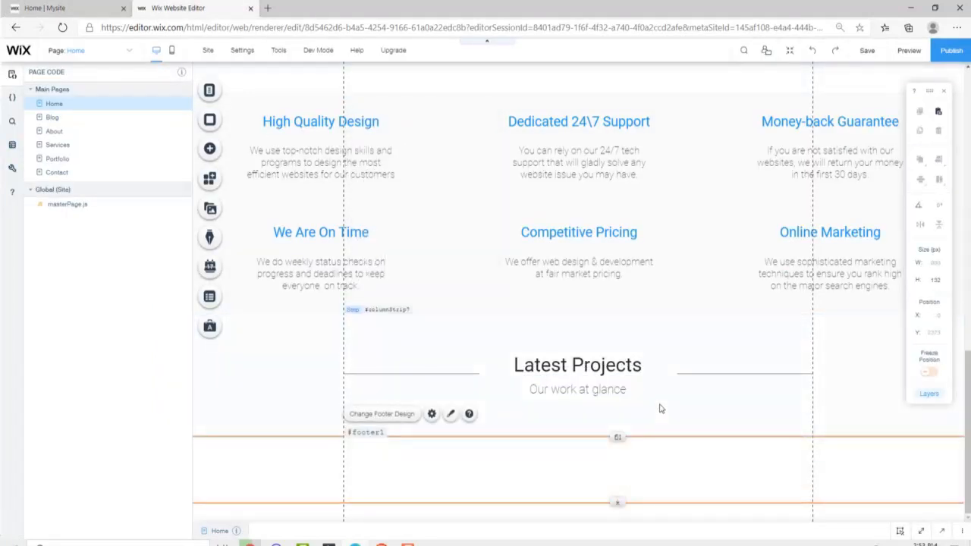
click(796, 391)
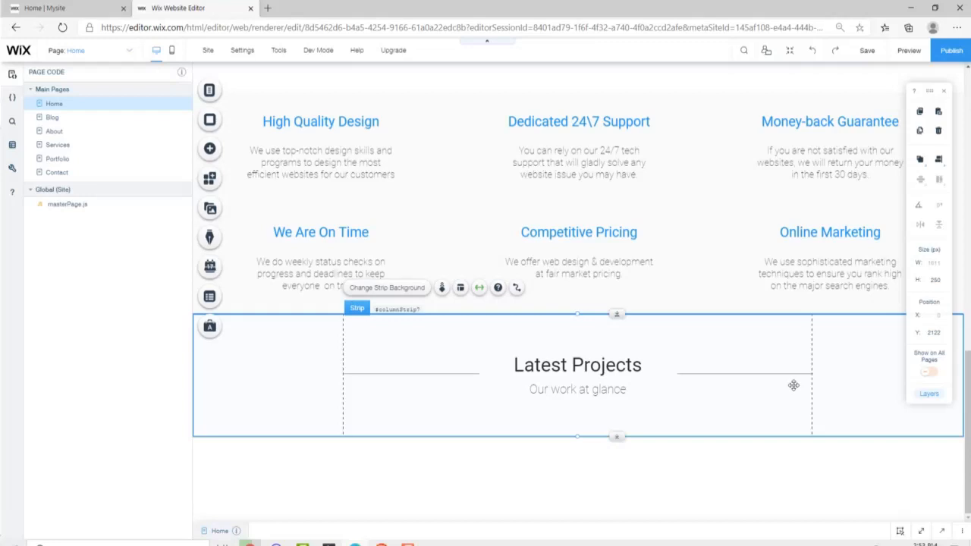
- Add a Showcase pro gallery like the published site's slider and place it directly below the Latest Projects strip, at about X -151, Y 2372
click(46, 7)
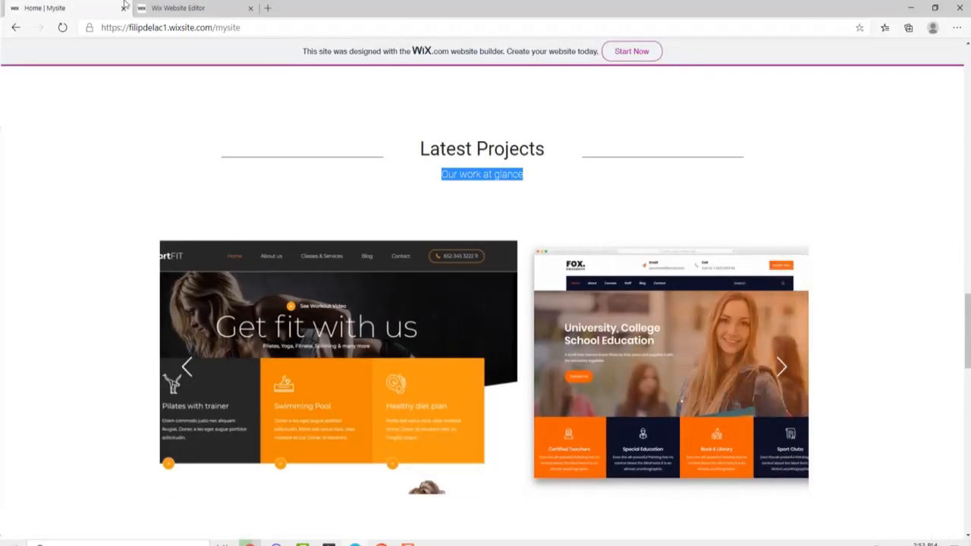
click(171, 8)
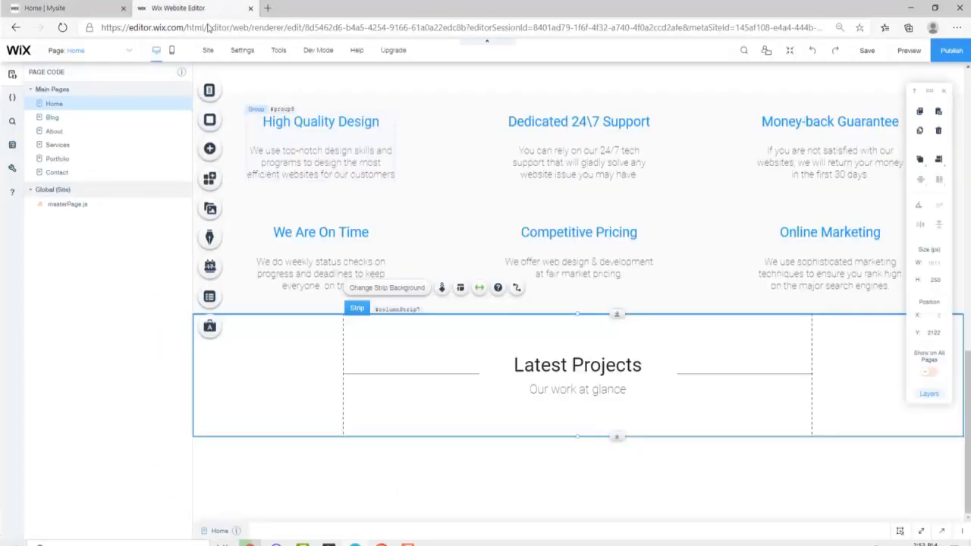
click(210, 150)
click(247, 188)
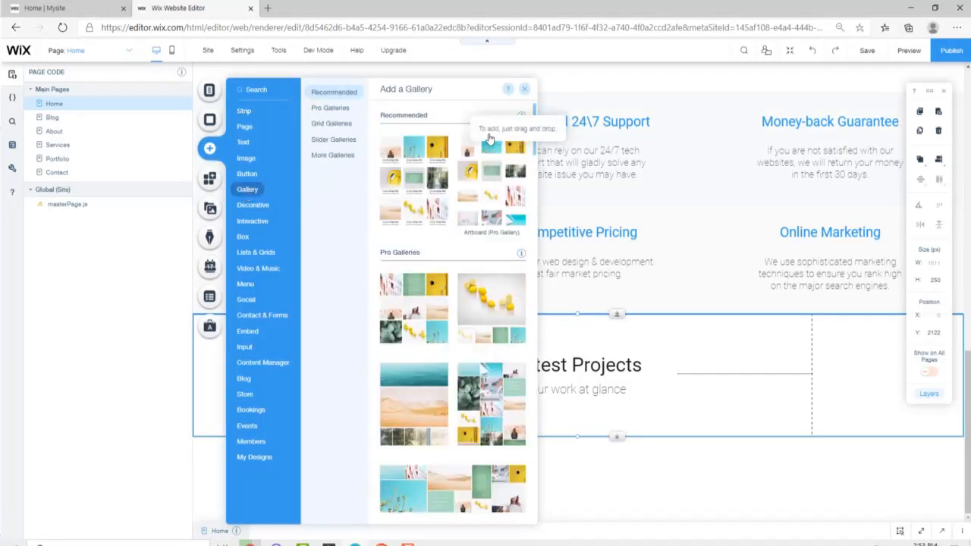
scroll(442, 185, down, 1)
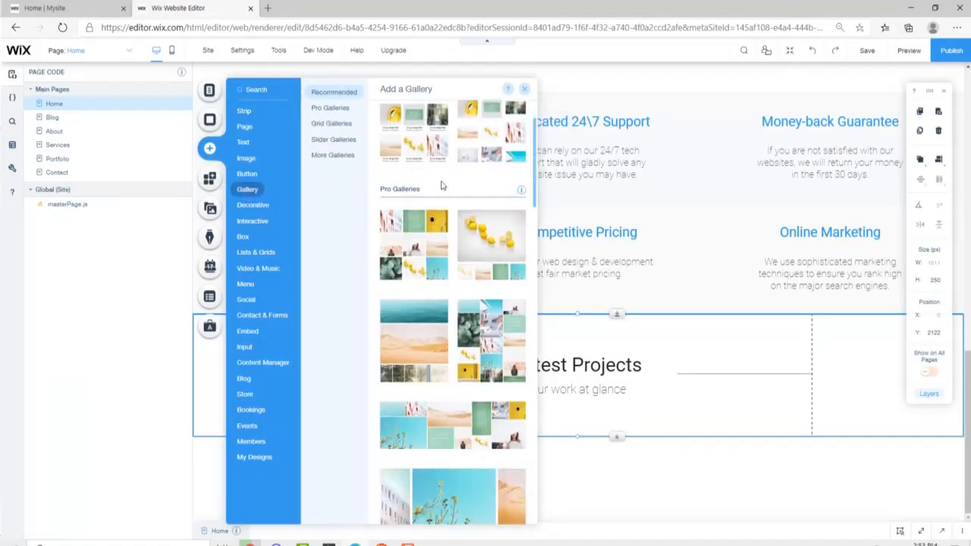
scroll(444, 242, down, 4)
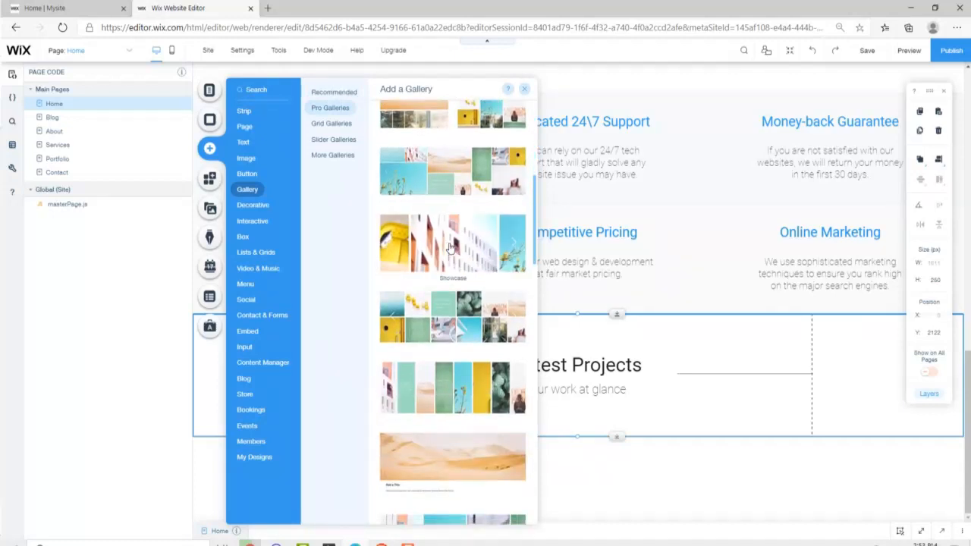
click(454, 249)
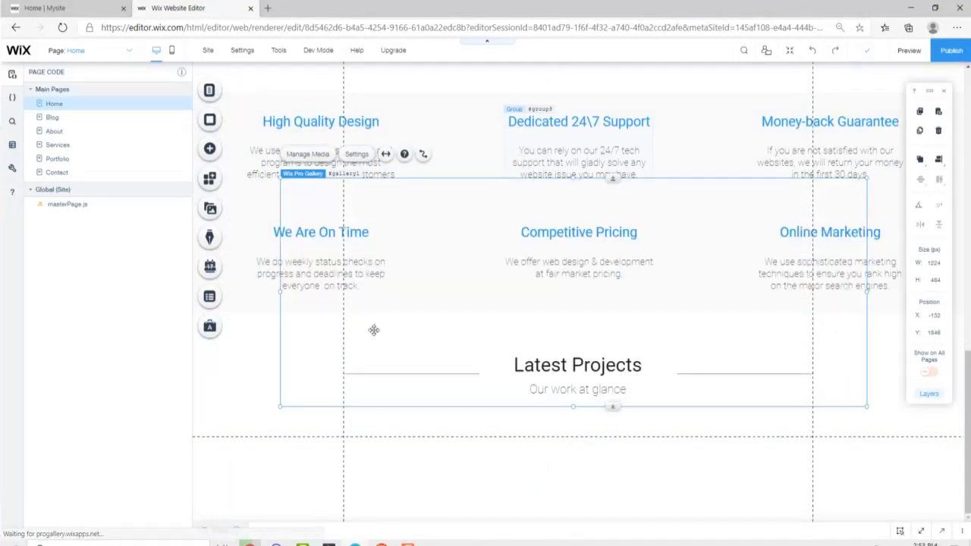
drag(407, 219, 418, 465)
scroll(536, 307, down, 2)
drag(524, 293, 523, 301)
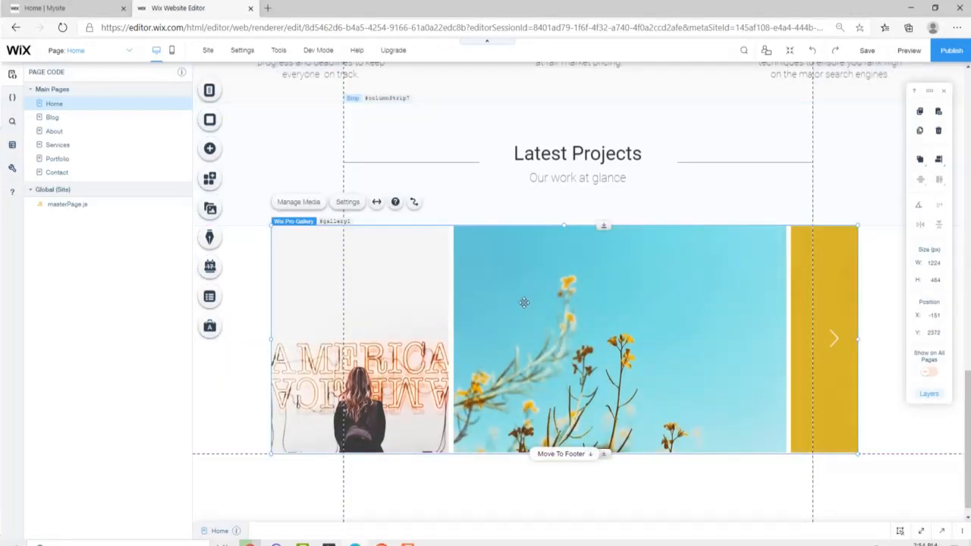
- Preview the Latest Projects section, view the yellow door image enlarged and return to the editor
click(908, 50)
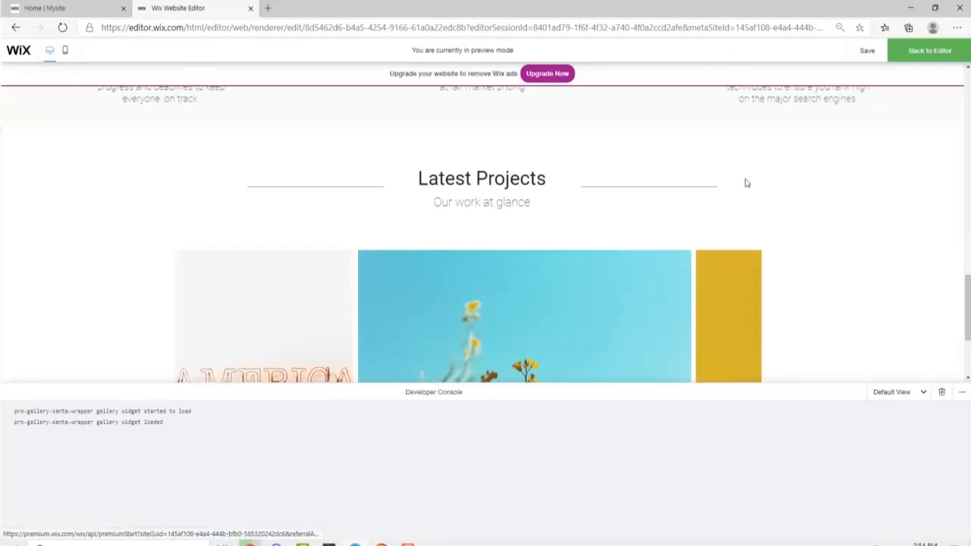
click(957, 395)
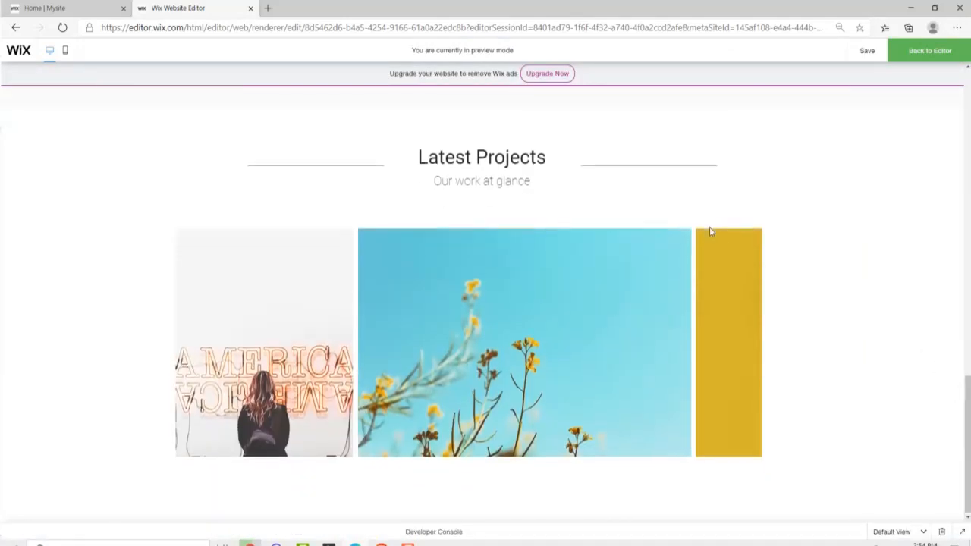
click(734, 344)
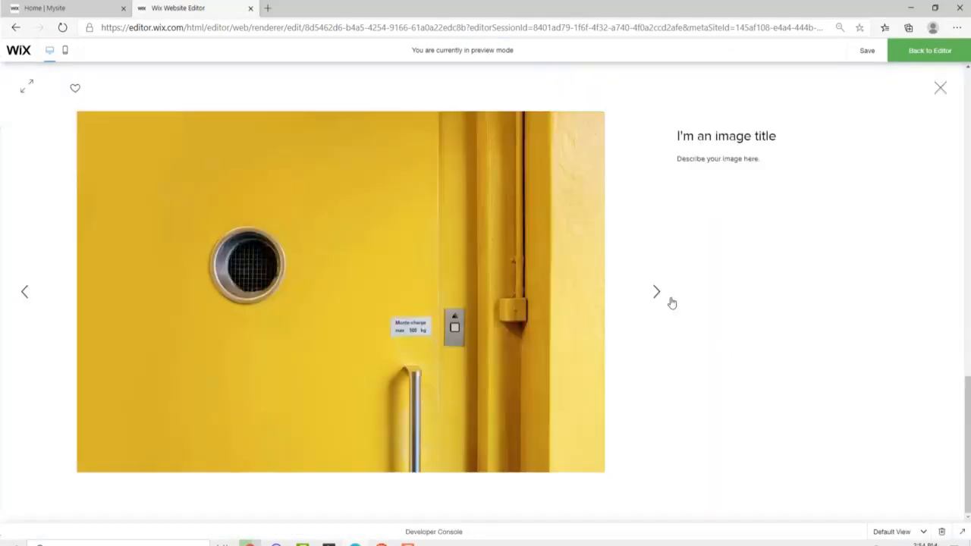
click(940, 89)
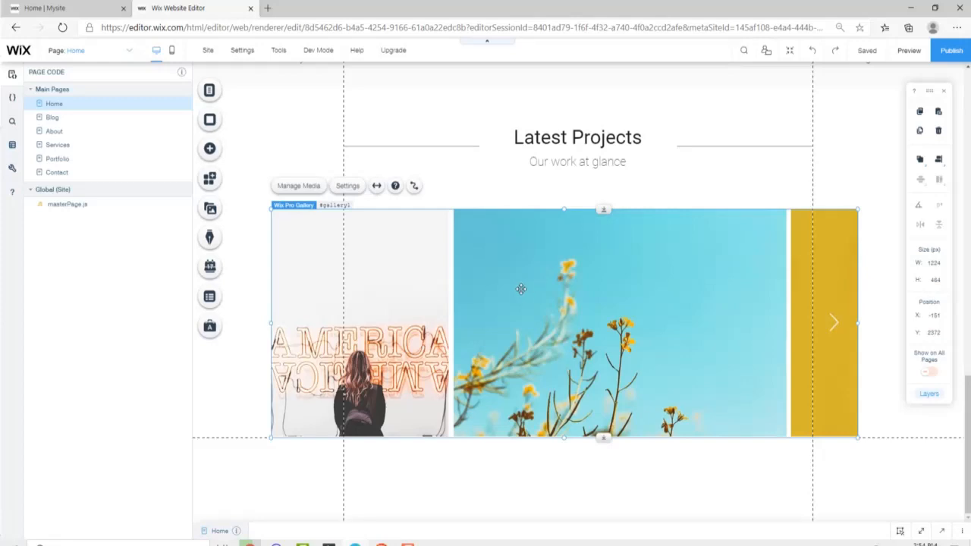
- From the gallery's media manager, upload the six website screenshots, website1 to website6, from the computer to the site files
click(299, 186)
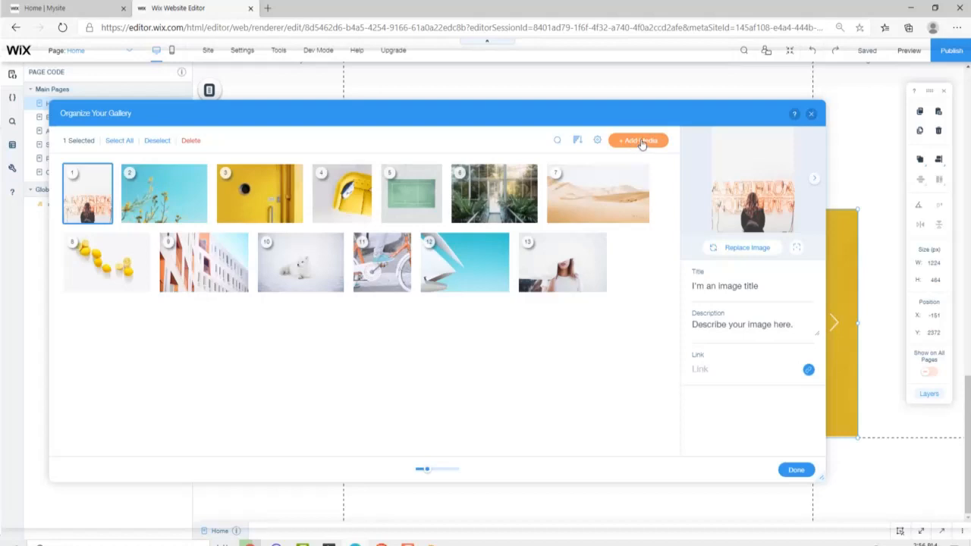
click(638, 144)
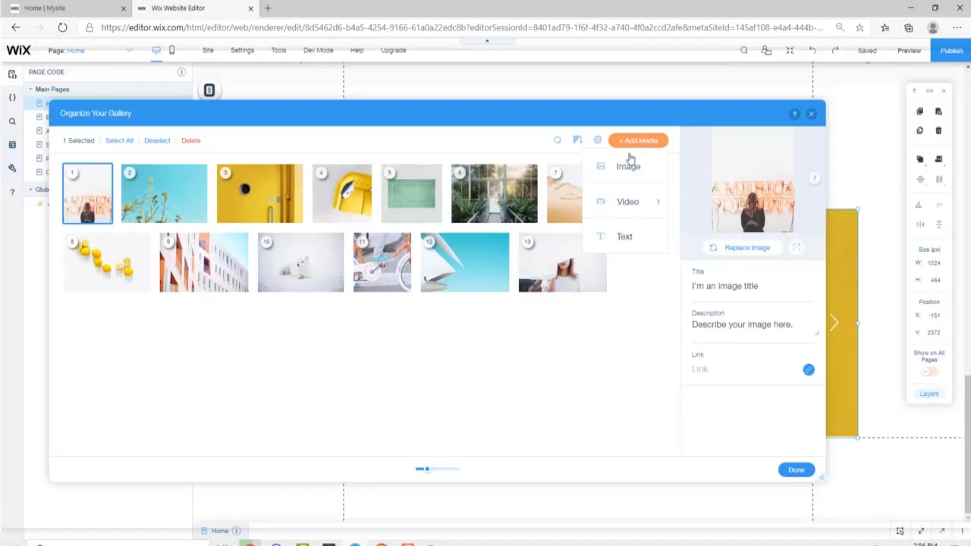
click(628, 167)
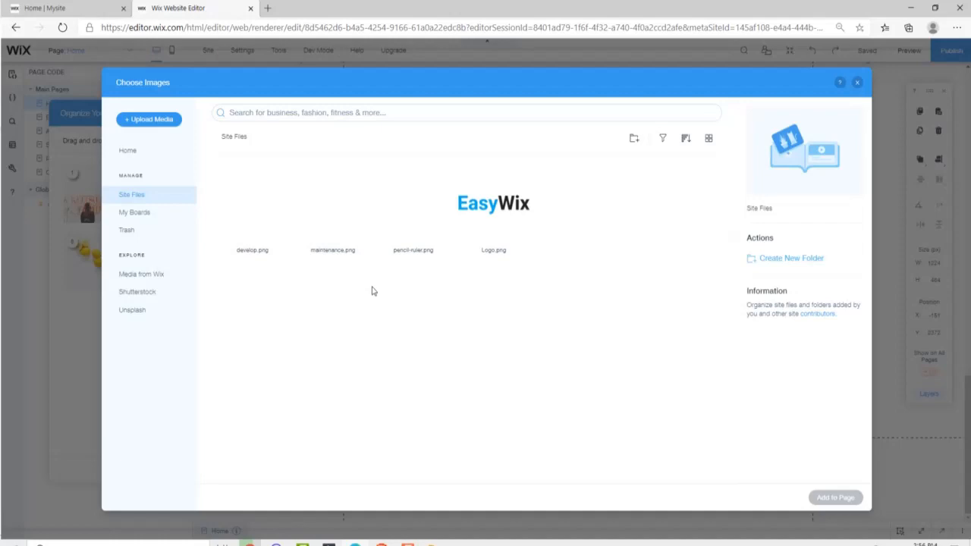
key(alt+Tab)
drag(386, 201, 416, 342)
key(alt+Tab)
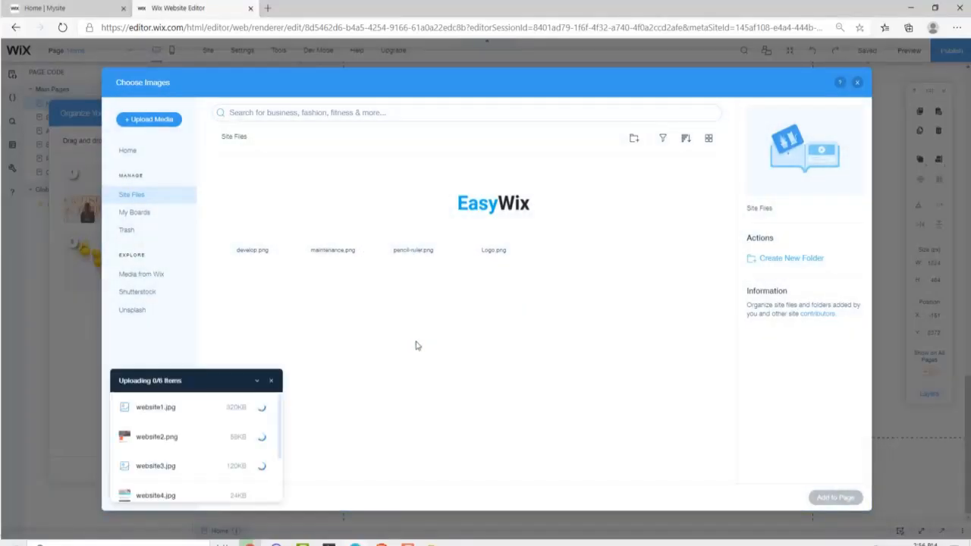
click(271, 379)
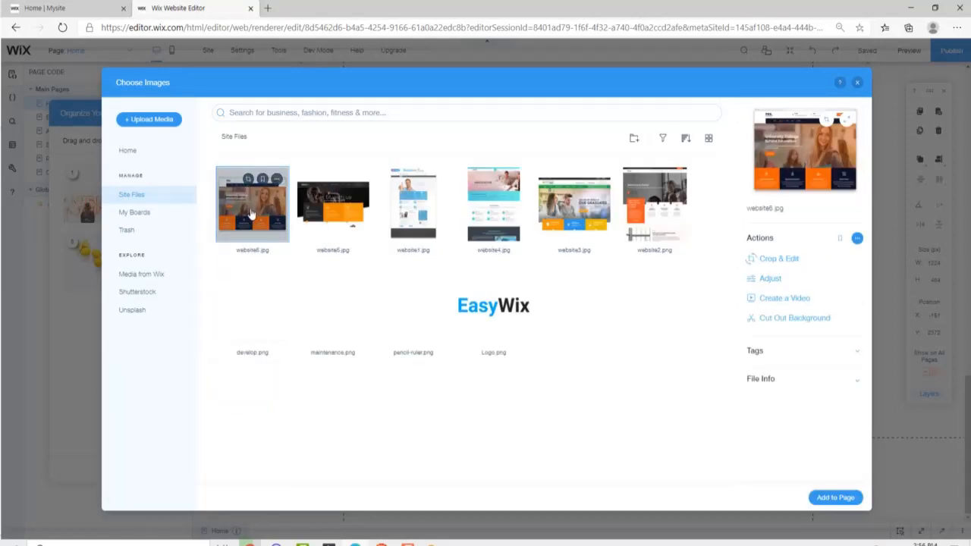
- Select all six uploaded website images, website1 to website6, and add them to the gallery
ctrl+click(339, 201)
ctrl+click(417, 208)
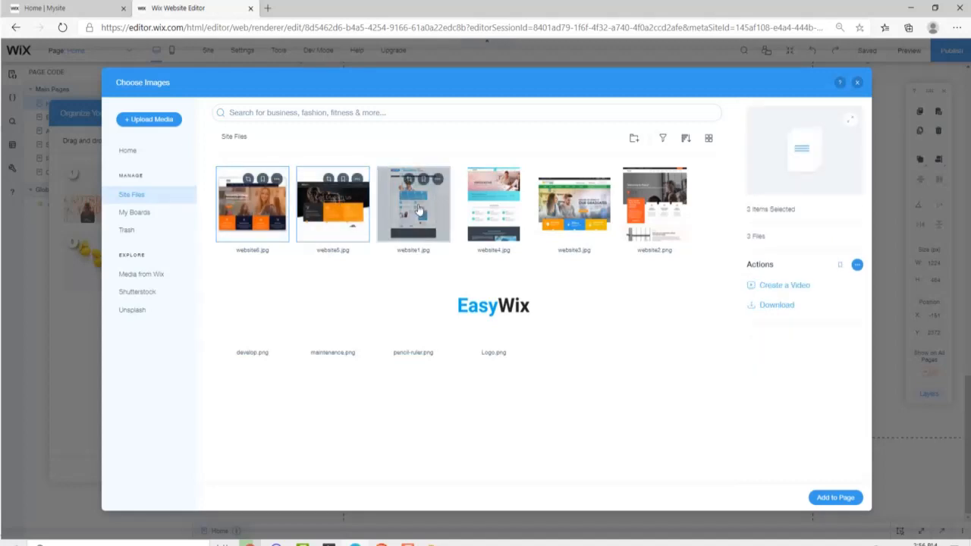
ctrl+click(492, 219)
ctrl+click(579, 220)
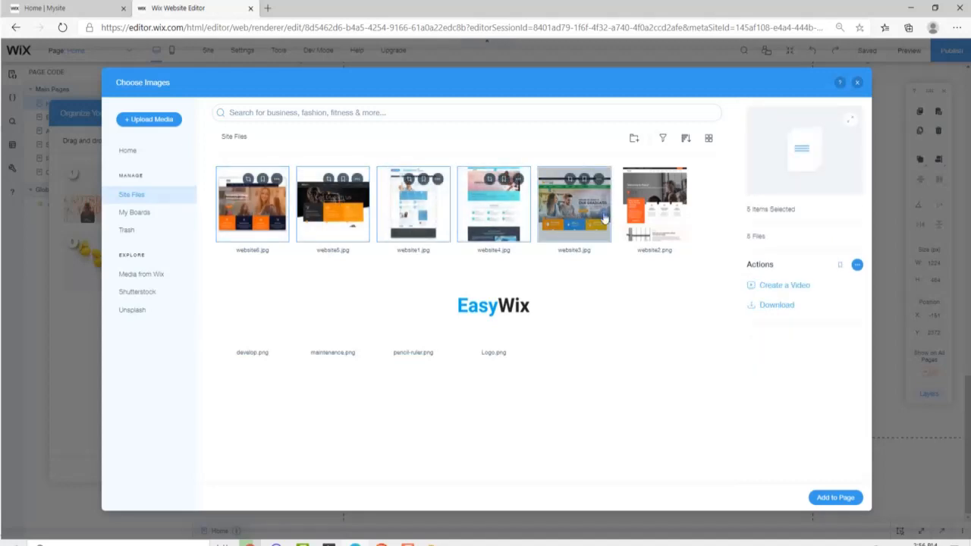
ctrl+click(643, 206)
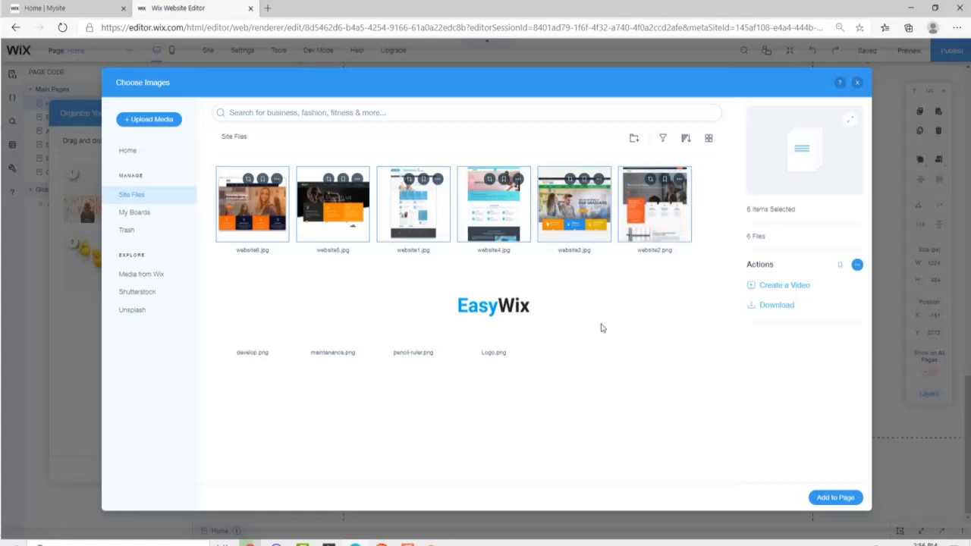
click(840, 504)
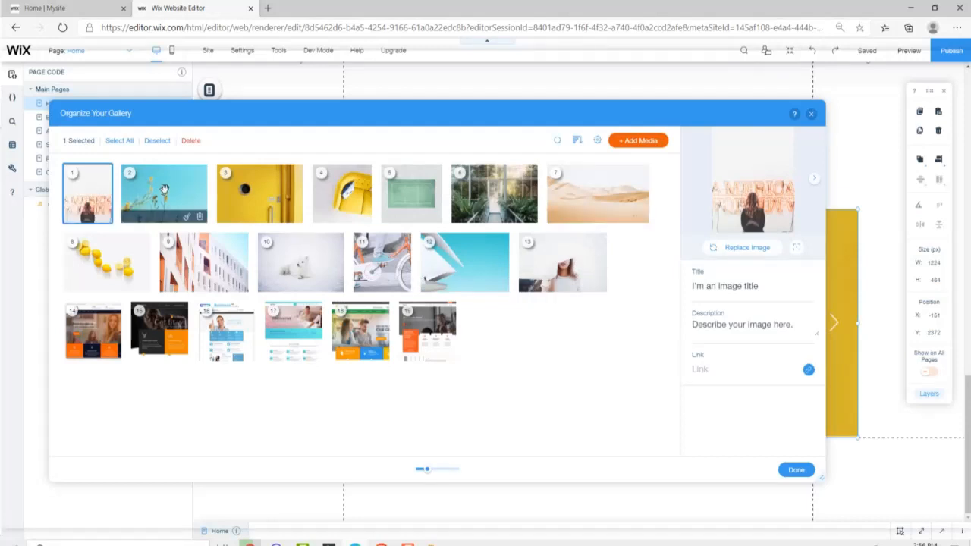
- Delete the sample images numbered 1 to 13 from the gallery, keeping only the website screenshots, and apply the changes
ctrl+click(164, 188)
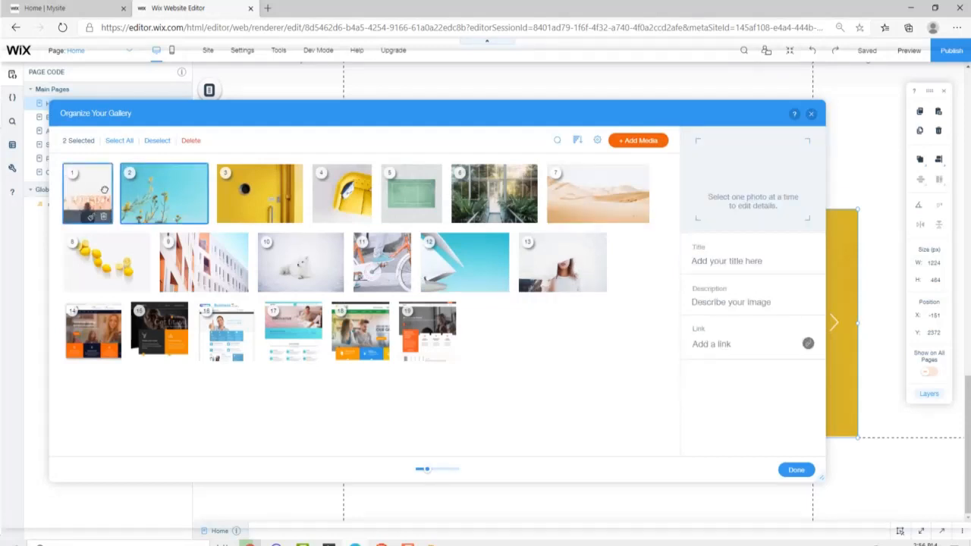
ctrl+click(265, 196)
ctrl+click(351, 190)
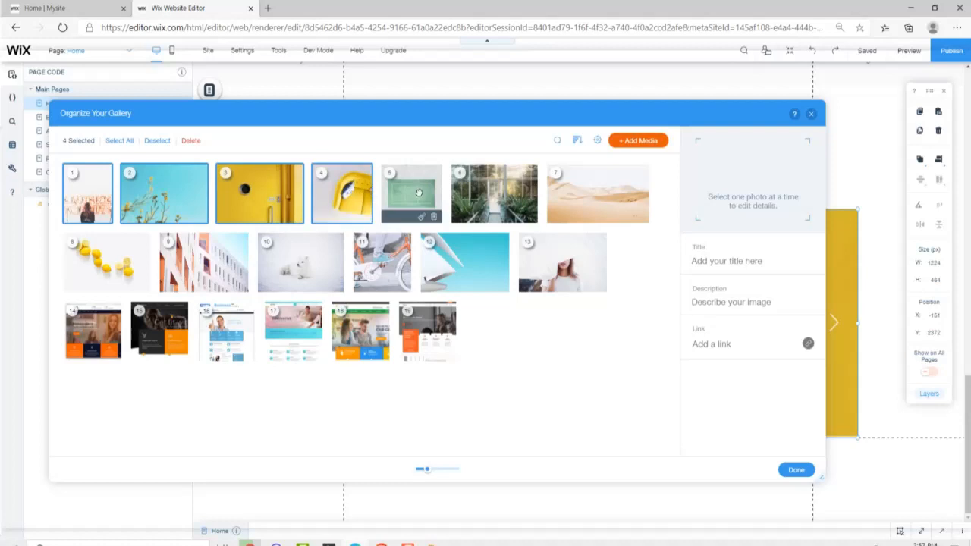
ctrl+click(403, 191)
ctrl+click(486, 191)
ctrl+click(583, 193)
ctrl+click(540, 255)
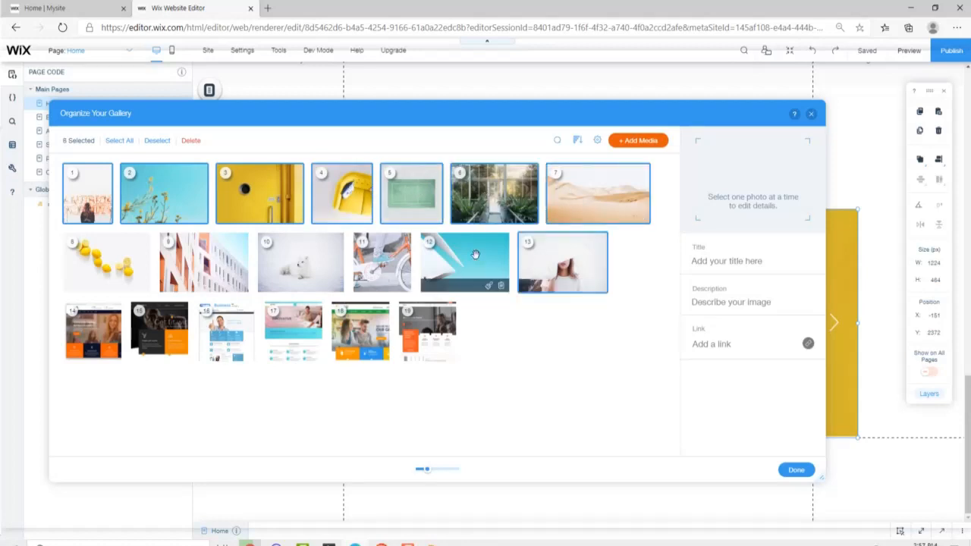
ctrl+click(461, 255)
ctrl+click(395, 256)
ctrl+click(290, 258)
ctrl+click(203, 258)
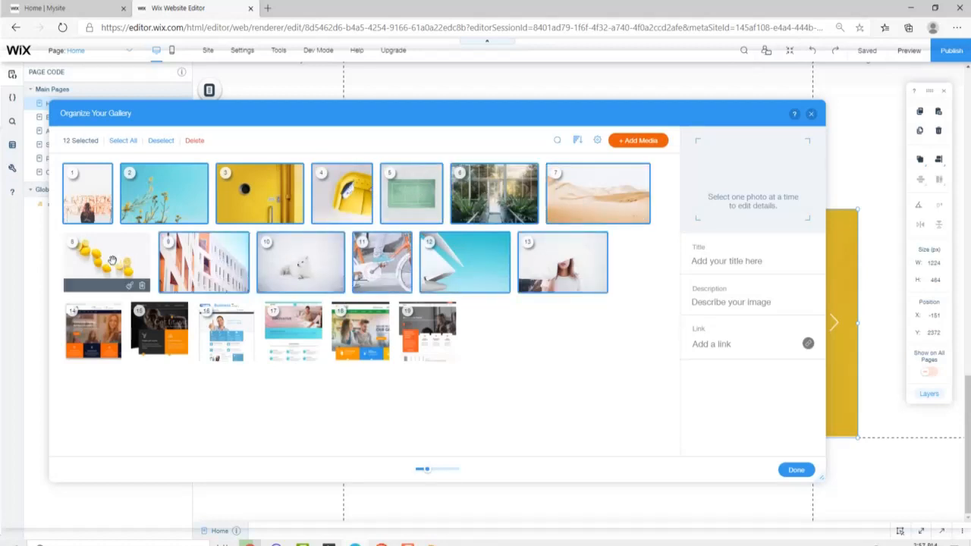
ctrl+click(112, 249)
click(193, 141)
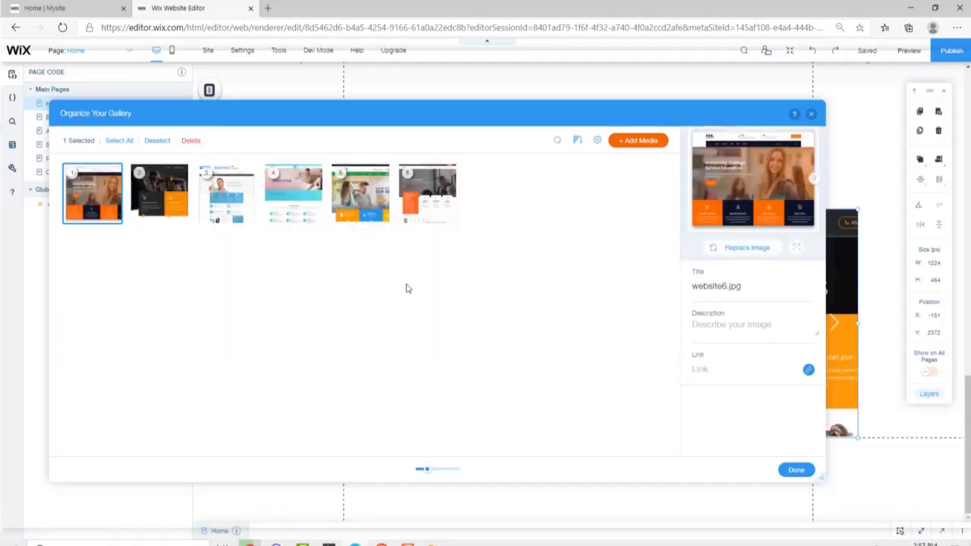
click(797, 470)
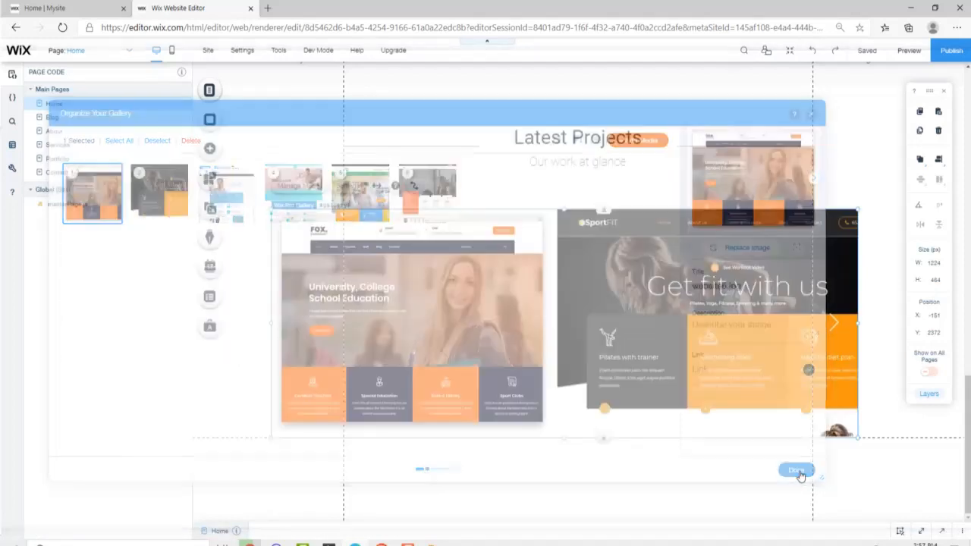
- Preview the Latest Projects gallery, slide back through its website images and return to the editor
key(ctrl+shift+p)
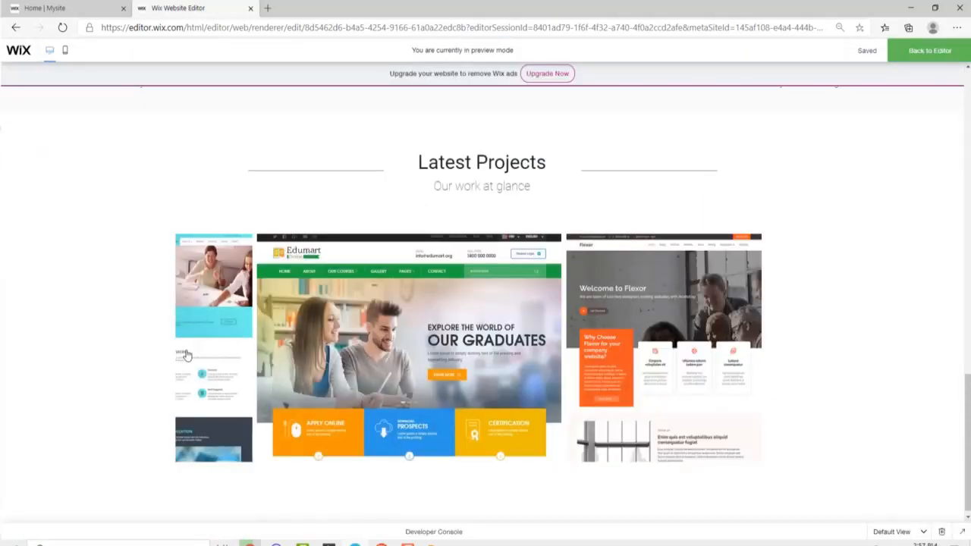
click(200, 351)
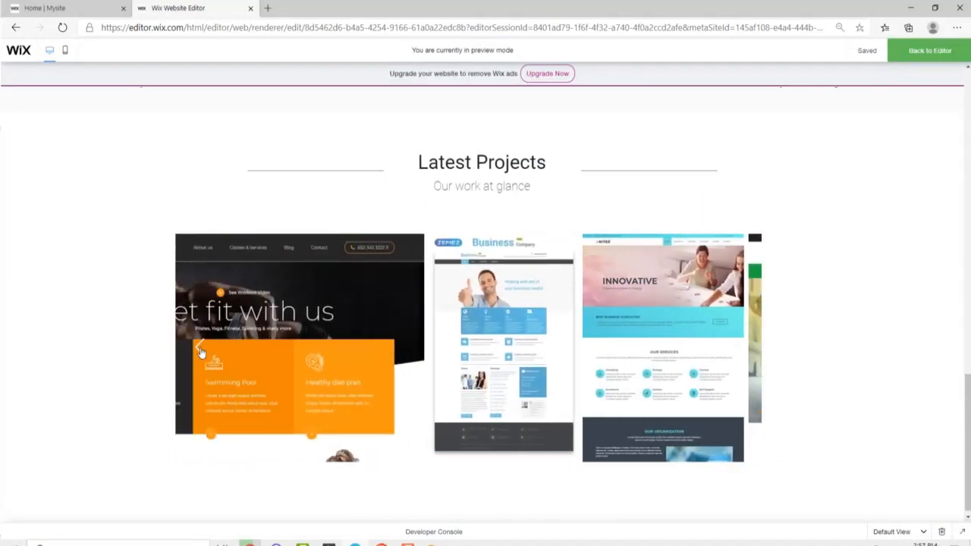
click(929, 51)
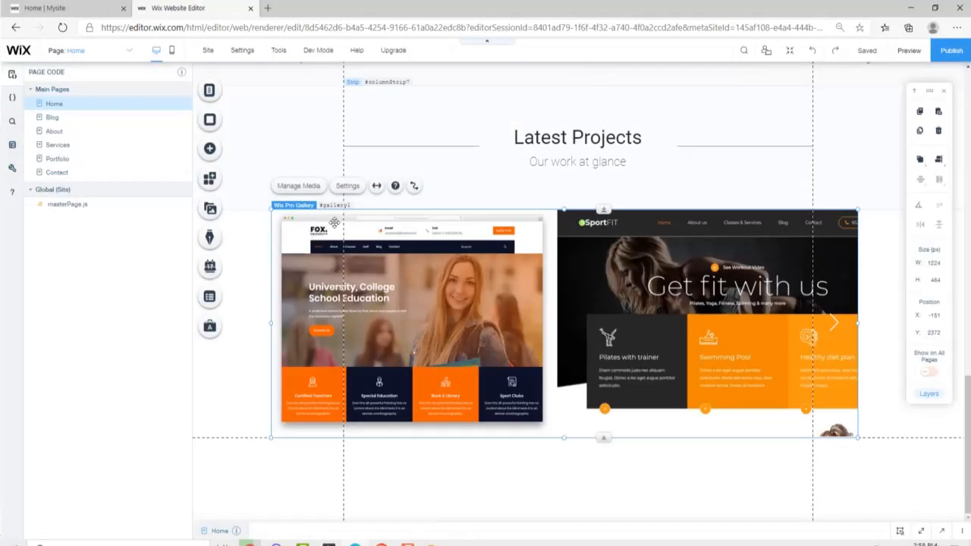
- Turn on image looping and automatic sliding in the Latest Projects gallery's layout settings, and preview the page
click(349, 187)
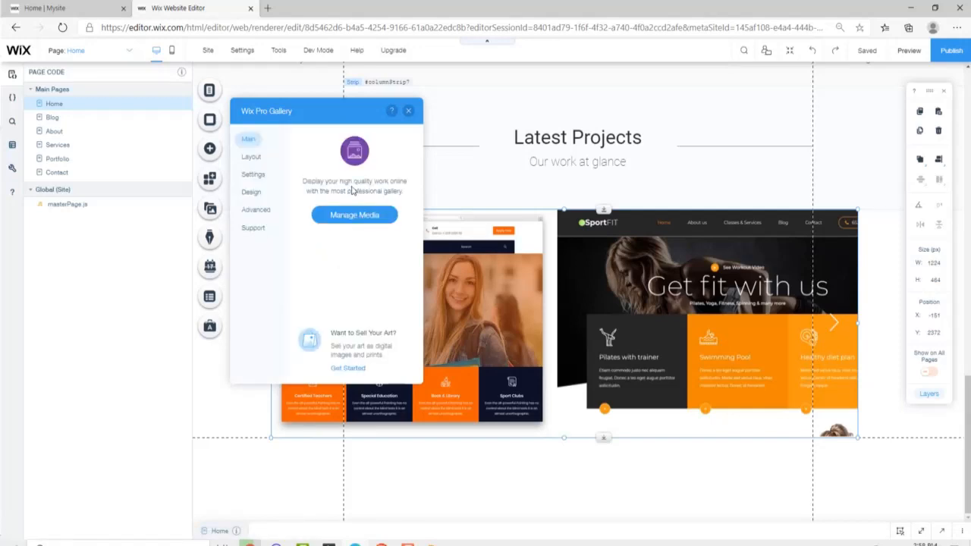
click(252, 159)
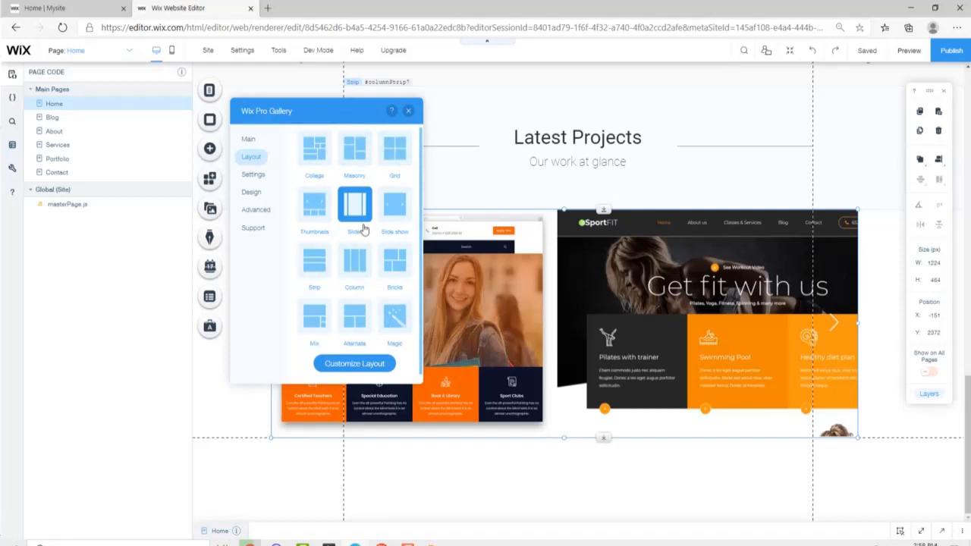
click(353, 365)
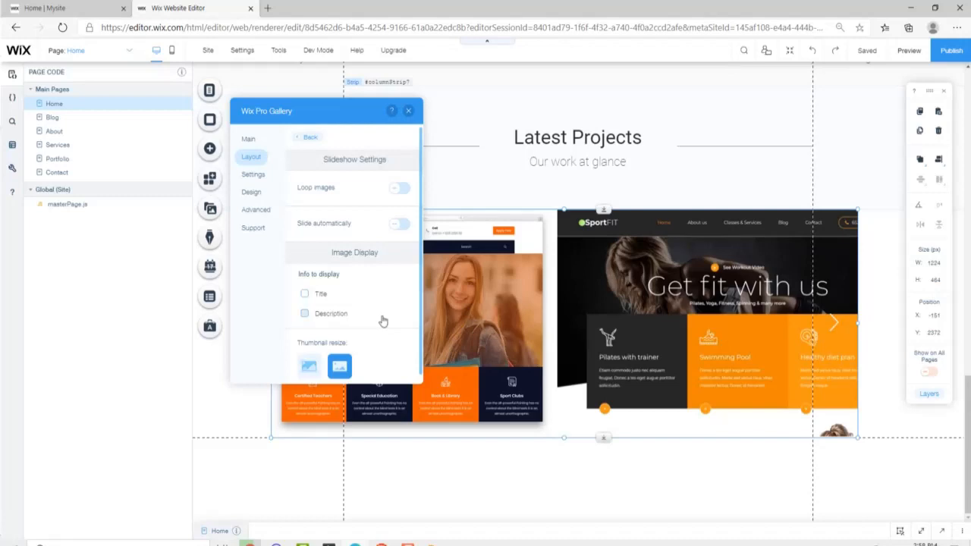
click(400, 188)
click(397, 225)
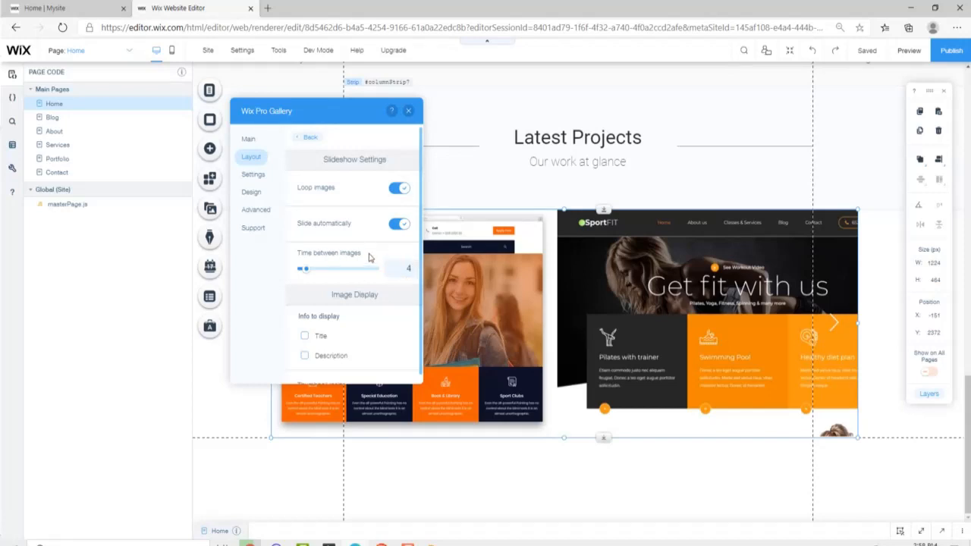
click(408, 111)
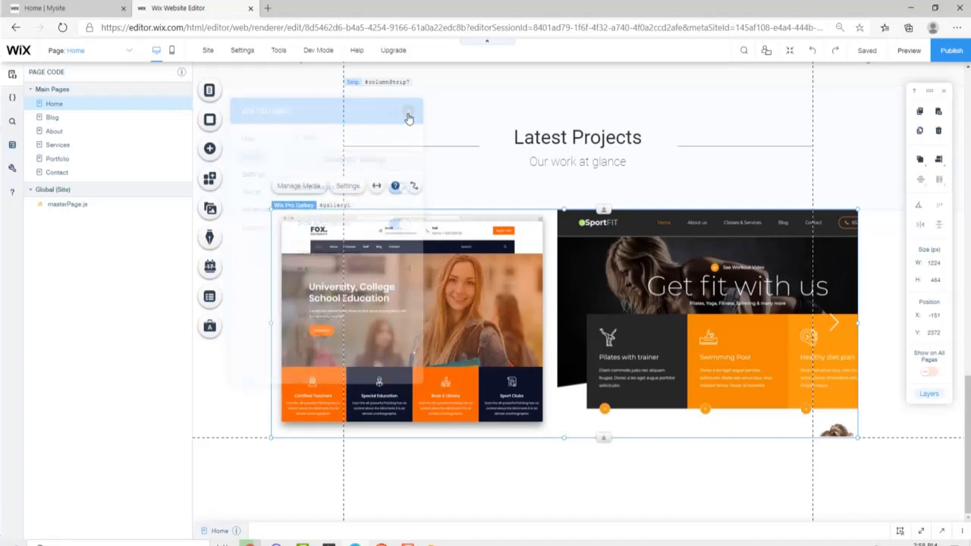
click(905, 52)
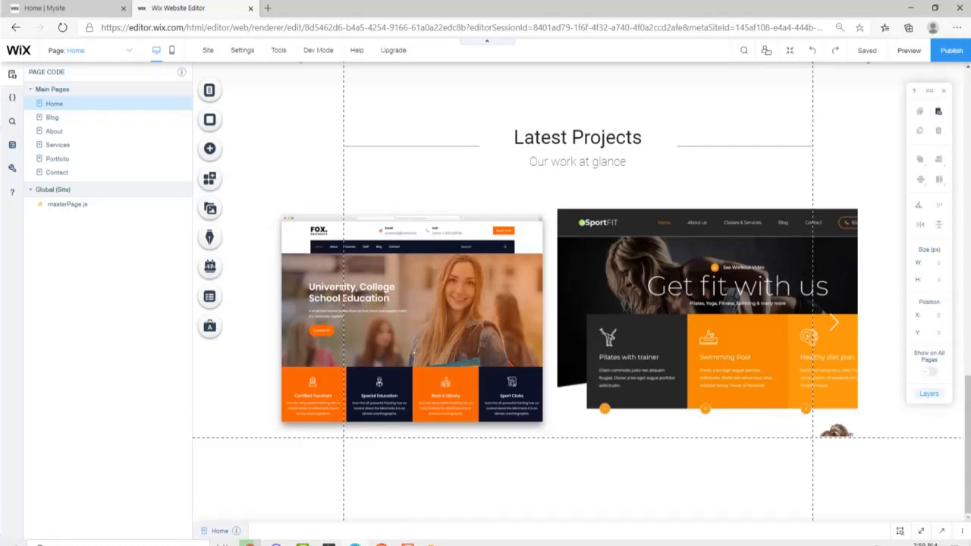
- Copy the hero section's Learn more button and extend the page height below the Latest Projects gallery to about 2900 px
key(ctrl+z)
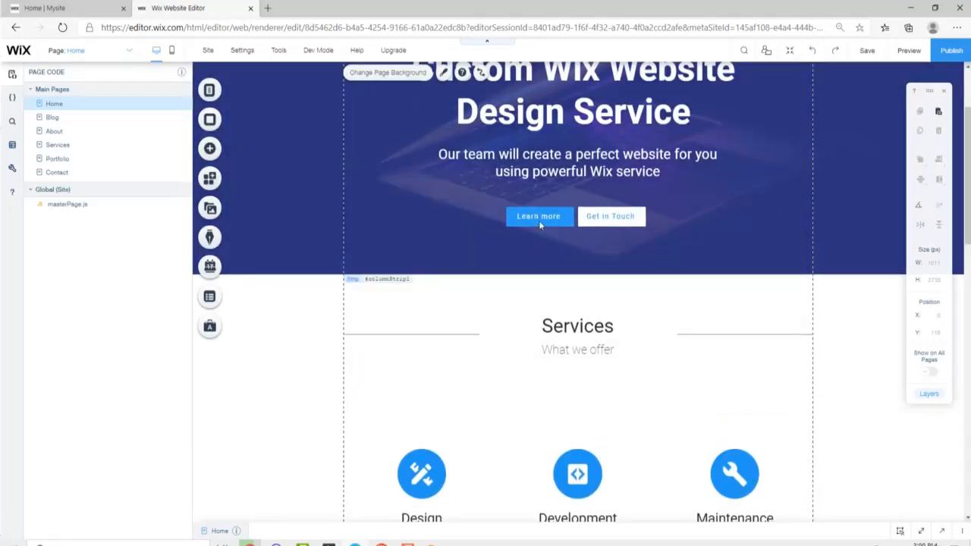
click(538, 218)
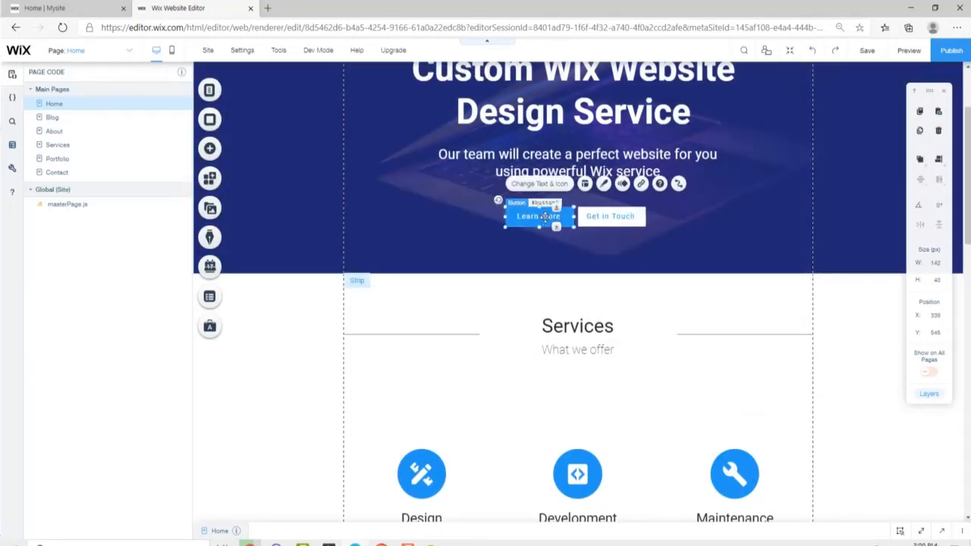
scroll(559, 297, down, 15)
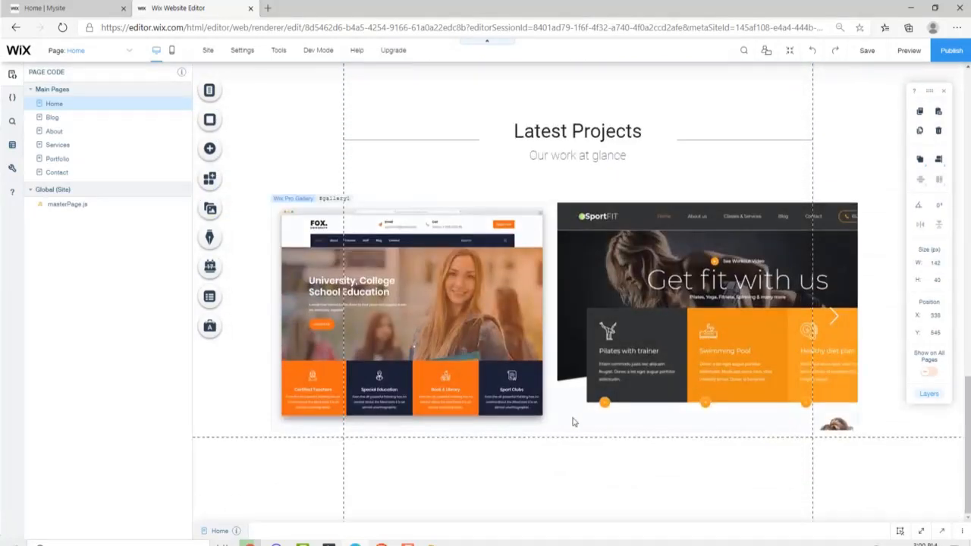
click(572, 429)
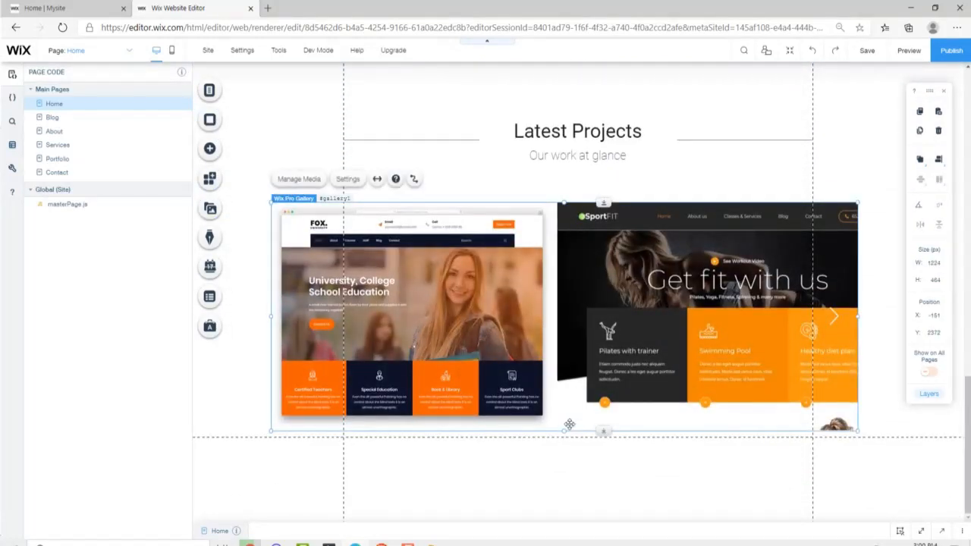
click(230, 388)
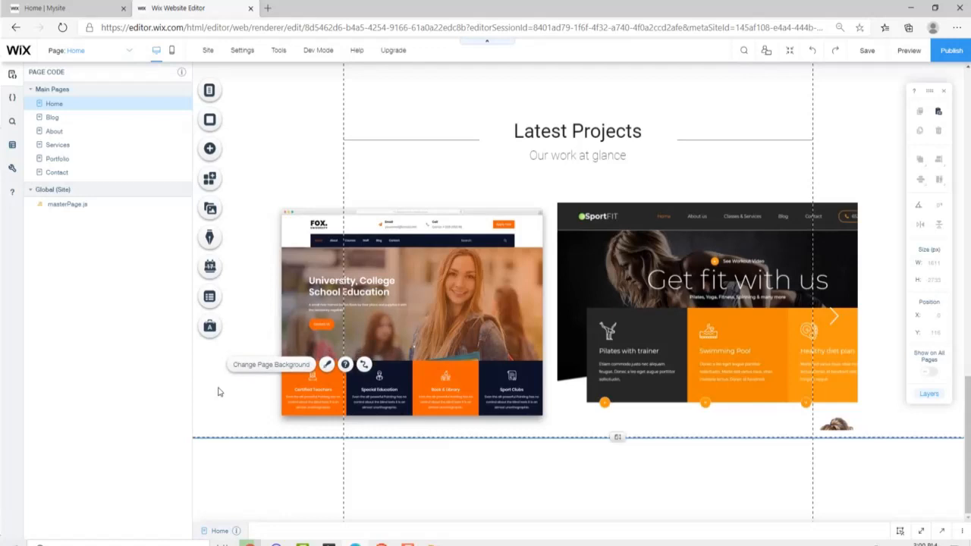
drag(617, 438, 617, 512)
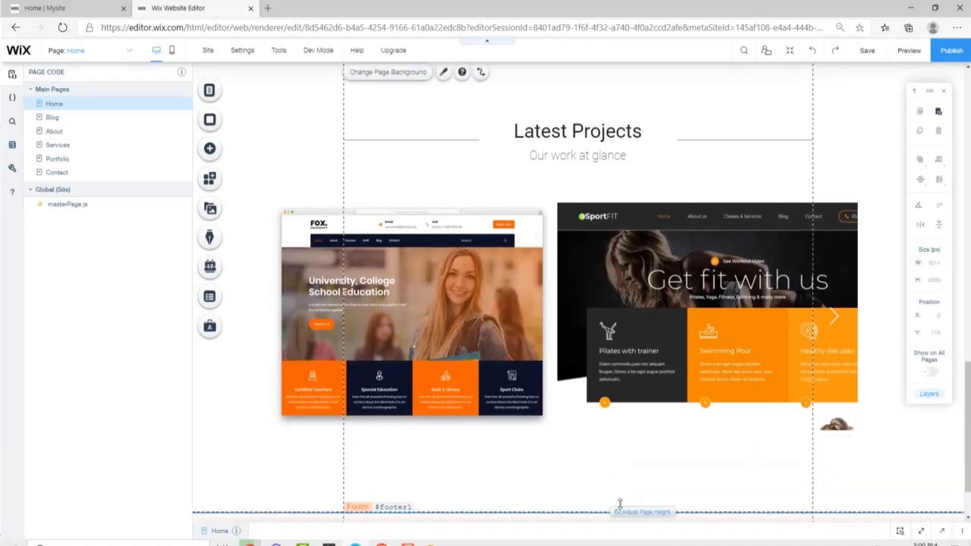
- Paste the copied Learn more button, place it below the gallery and centre it horizontally on the page
key(ctrl+v)
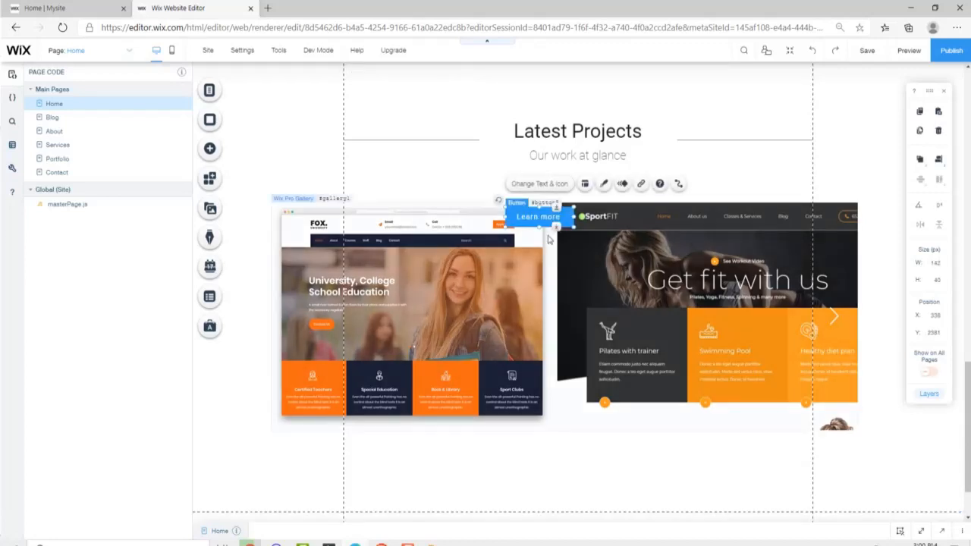
drag(544, 219, 580, 484)
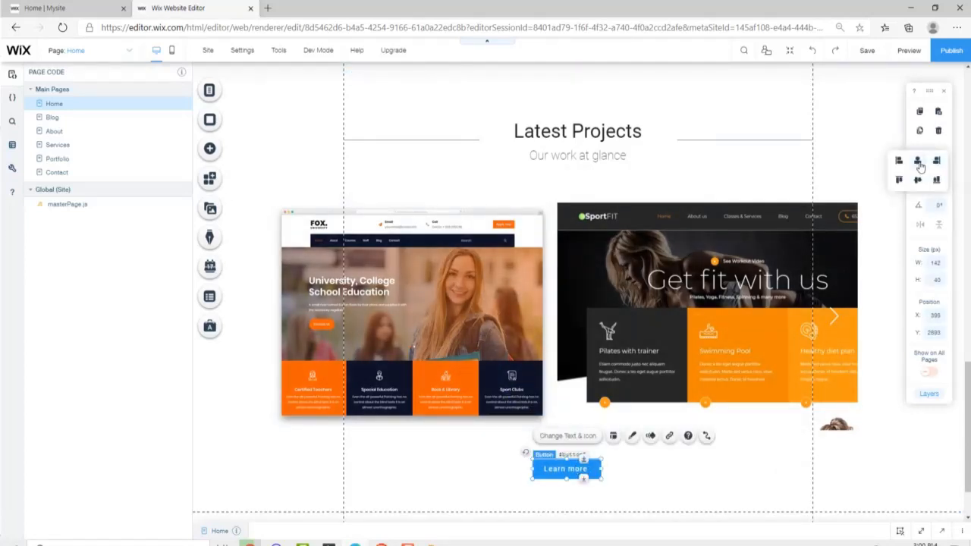
click(920, 159)
- Change the text of the button below the gallery to See All Projects
click(576, 436)
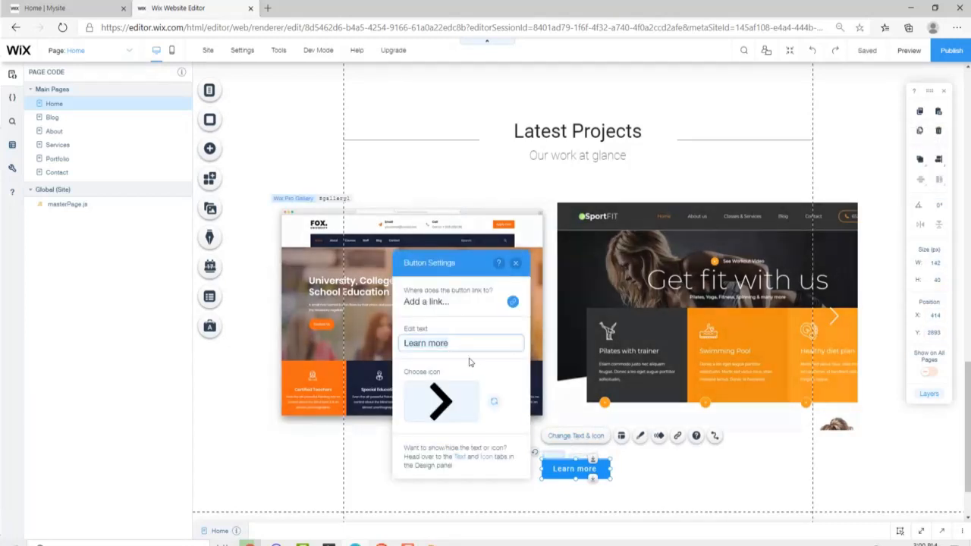
click(462, 345)
text(See All Projects)
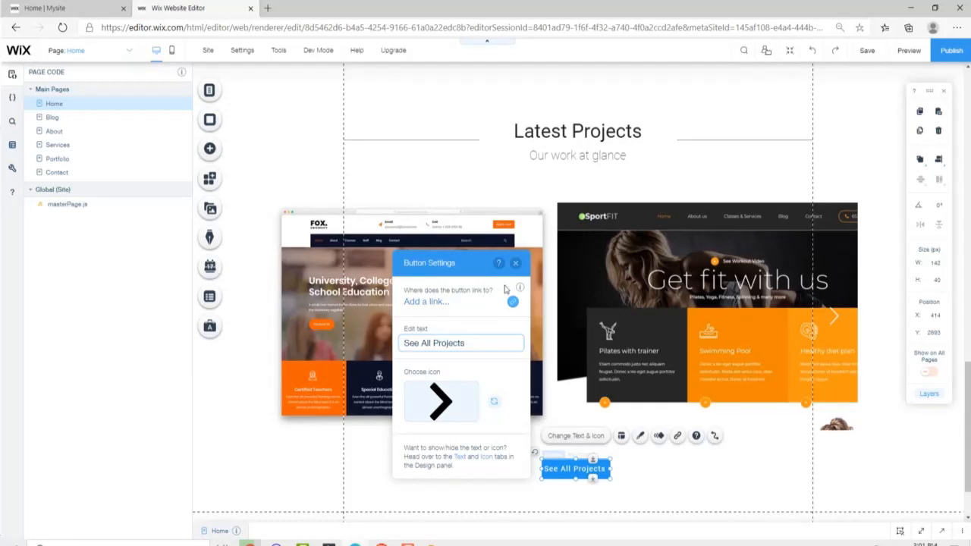
click(515, 263)
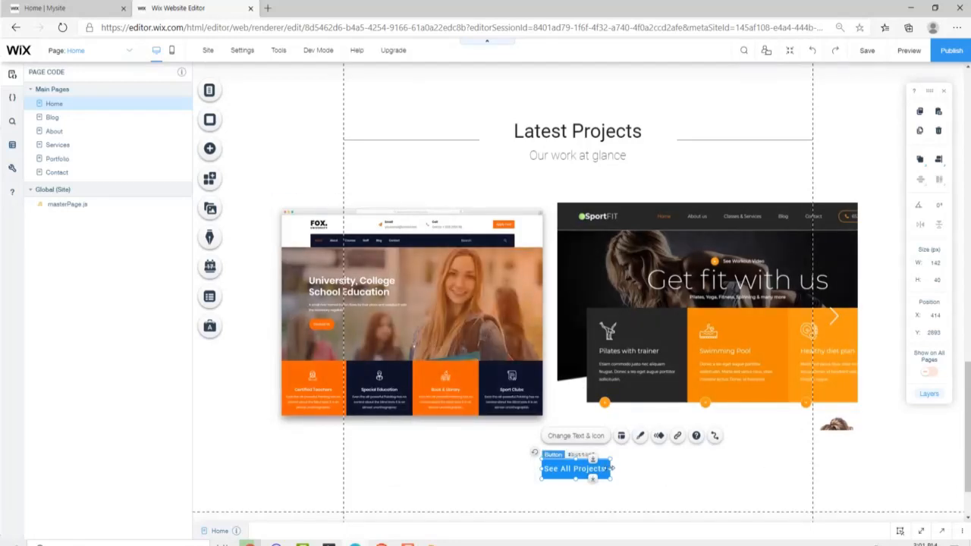
- Widen the See All Projects button to about 175 px, recentre it horizontally and preview the section
drag(611, 468, 626, 468)
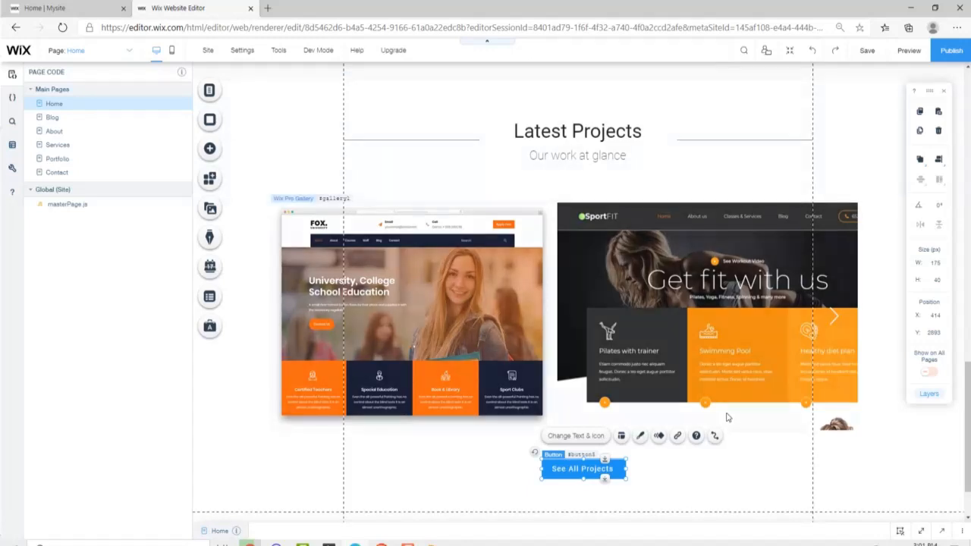
mouse_move(926, 167)
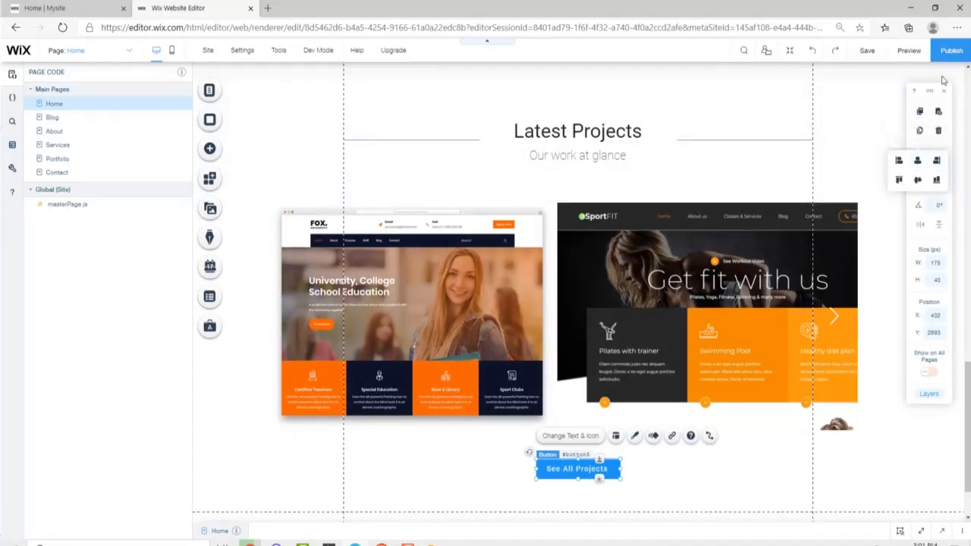
click(908, 53)
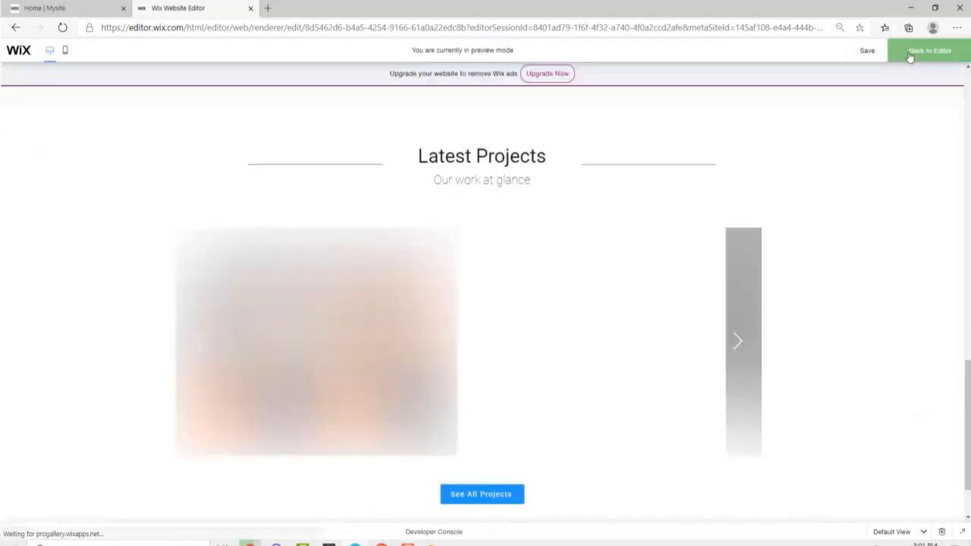
scroll(683, 262, down, 1)
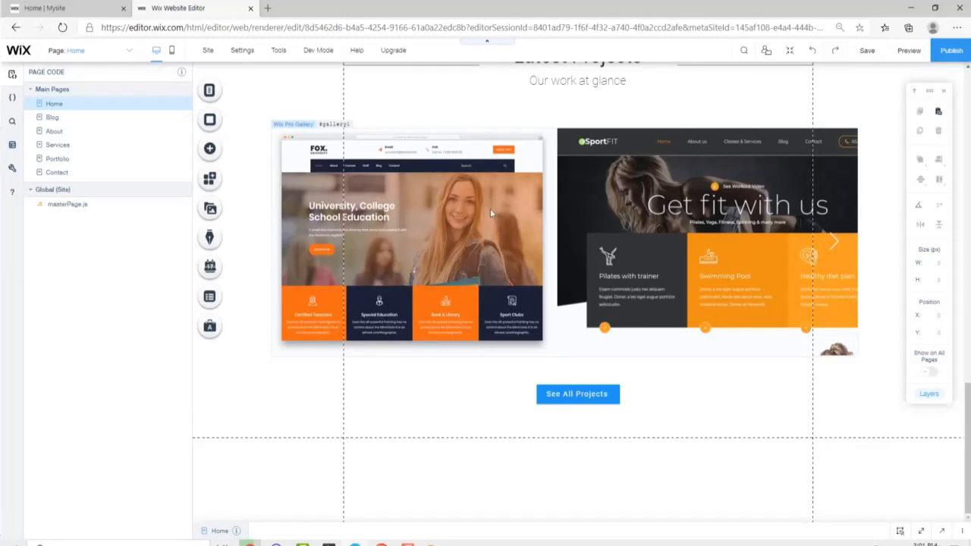
- Increase the Latest Projects gallery's height to about 597 px and preview it, sliding to the next image
click(490, 209)
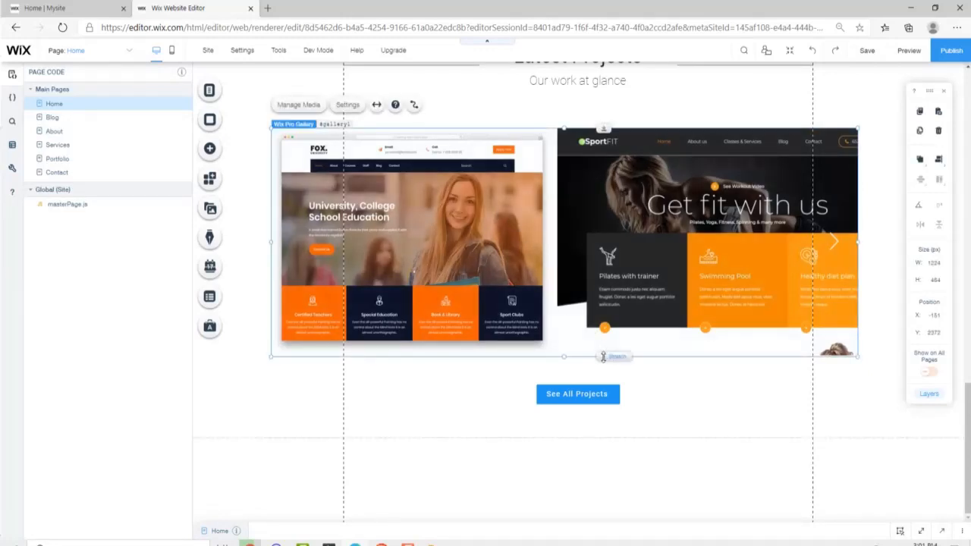
drag(603, 357, 603, 422)
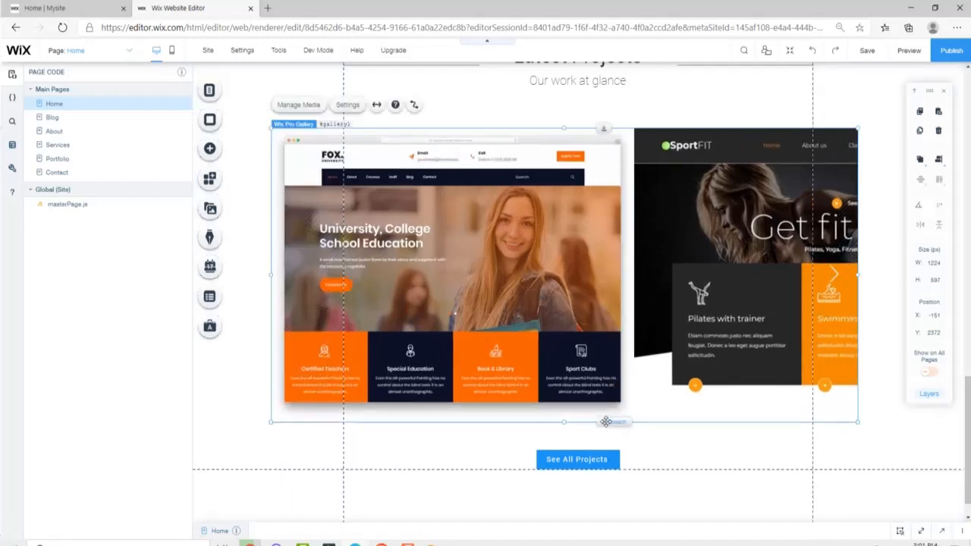
click(908, 51)
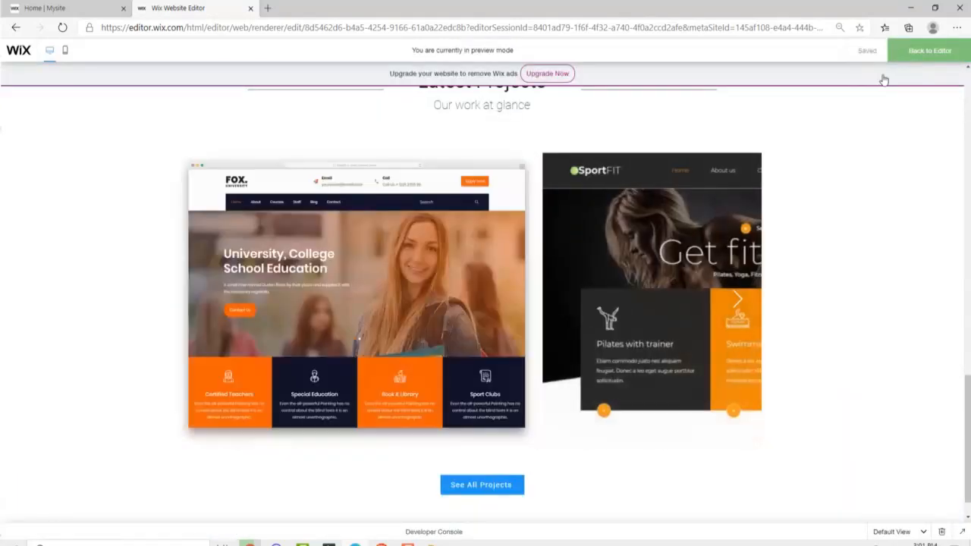
scroll(439, 289, up, 5)
scroll(413, 281, down, 5)
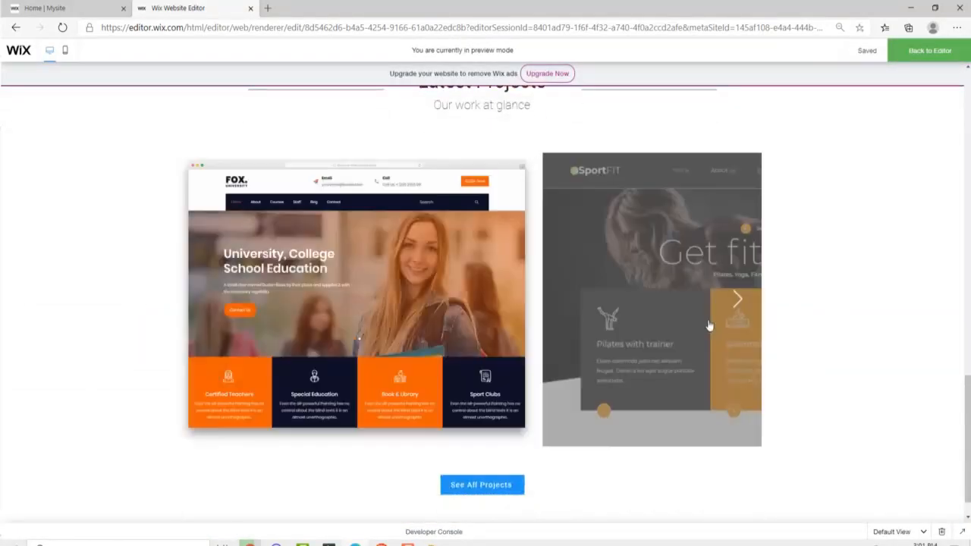
click(737, 300)
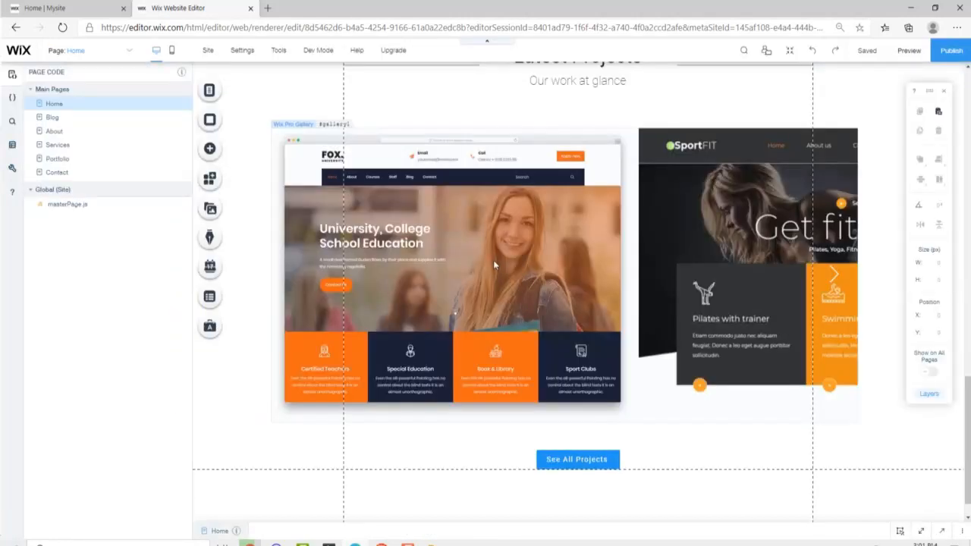
- Examine the Services section on the published reference site for comparison and return to the editor
scroll(514, 295, up, 1)
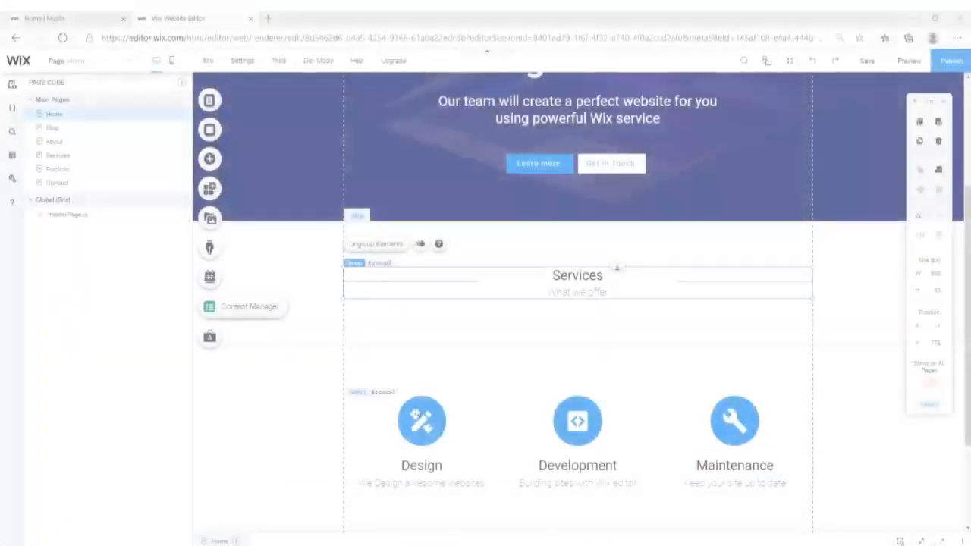
click(44, 18)
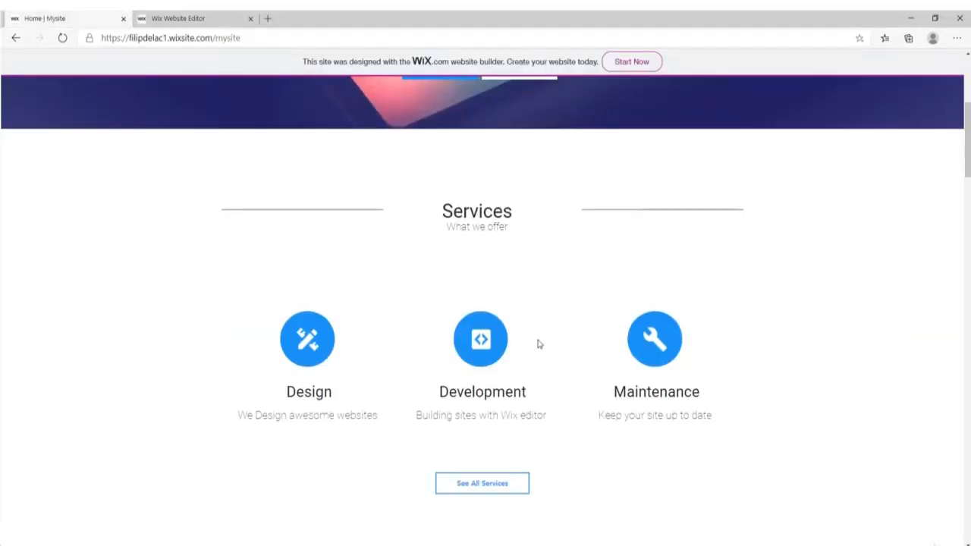
scroll(538, 344, down, 5)
scroll(472, 232, up, 5)
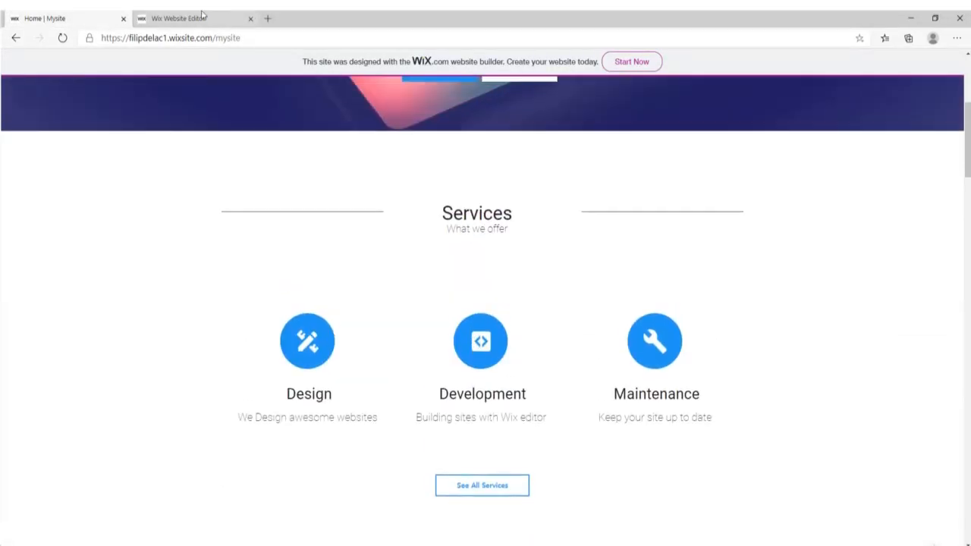
click(202, 16)
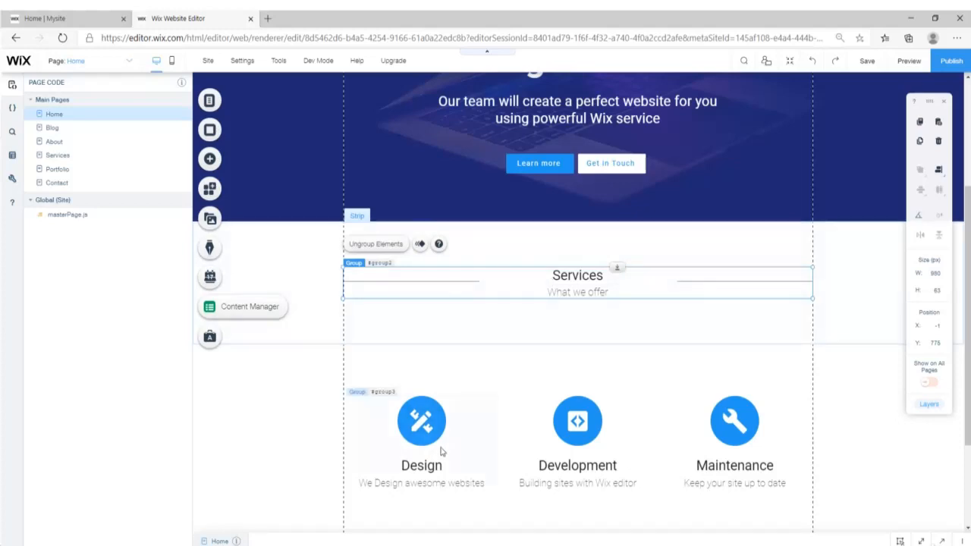
- Set the font size of the Services heading above the service icons to 40 px
click(584, 270)
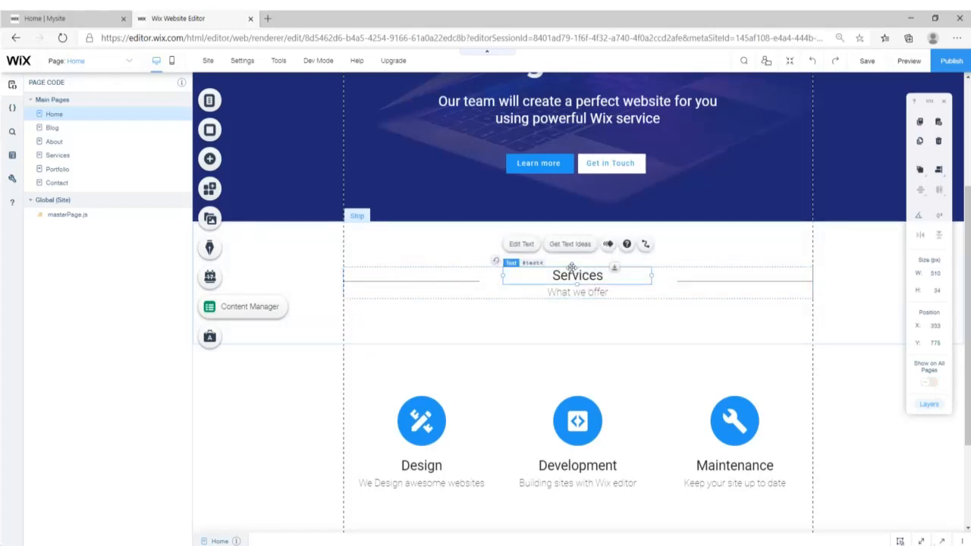
click(521, 245)
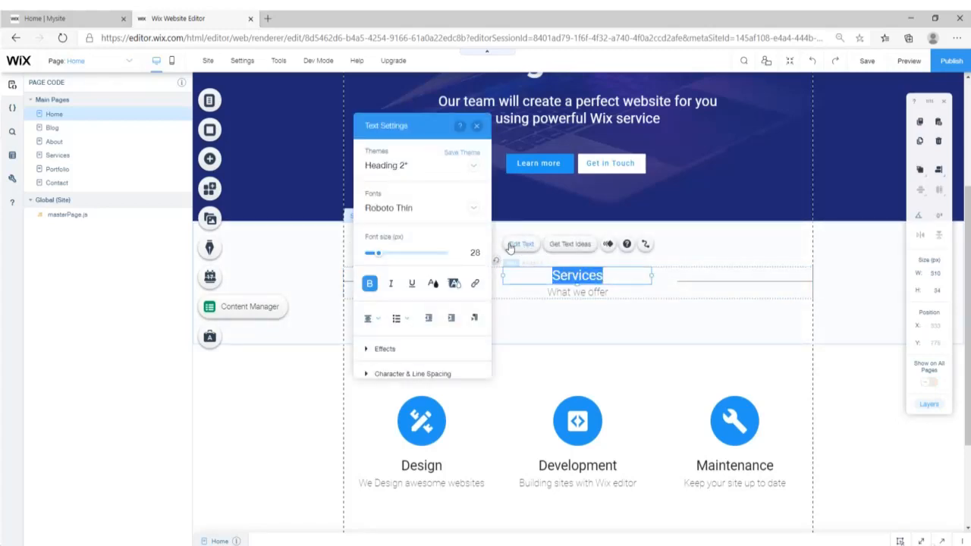
drag(378, 258, 385, 258)
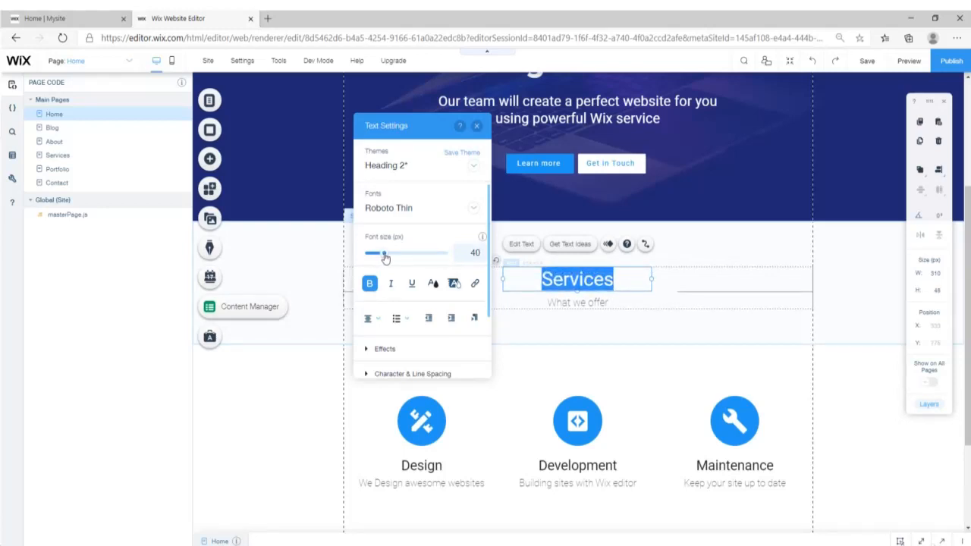
click(693, 316)
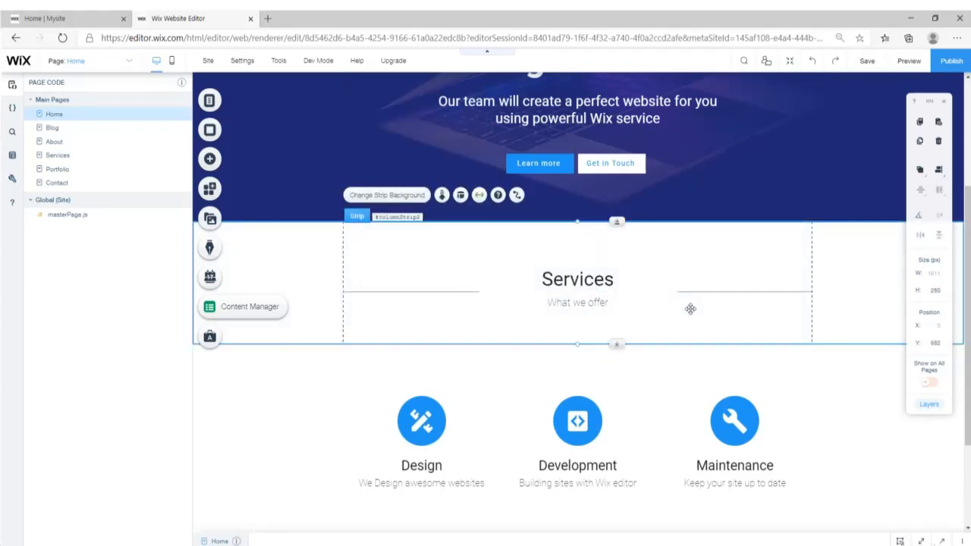
click(584, 279)
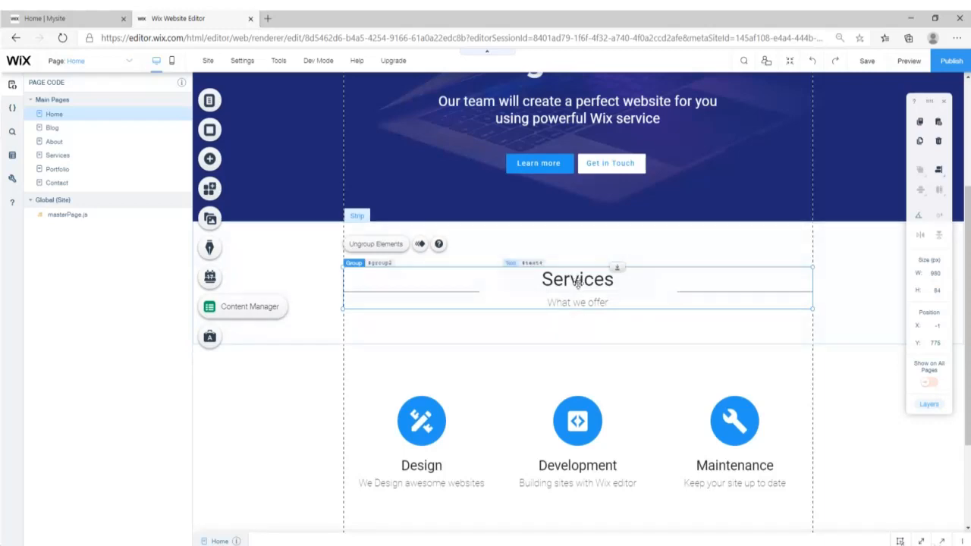
- Set the font size of the "What we offer" subtitle under the Services heading to 25 px
click(581, 302)
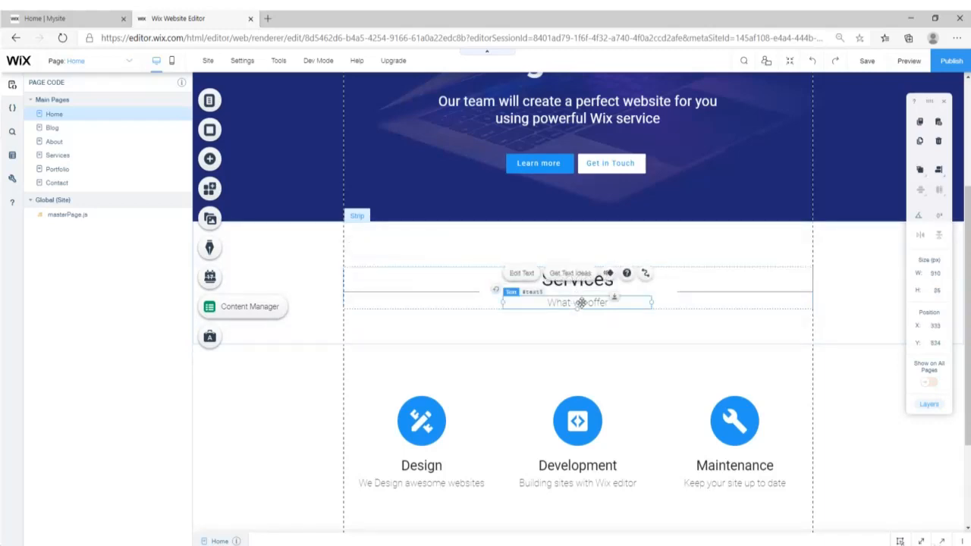
click(528, 278)
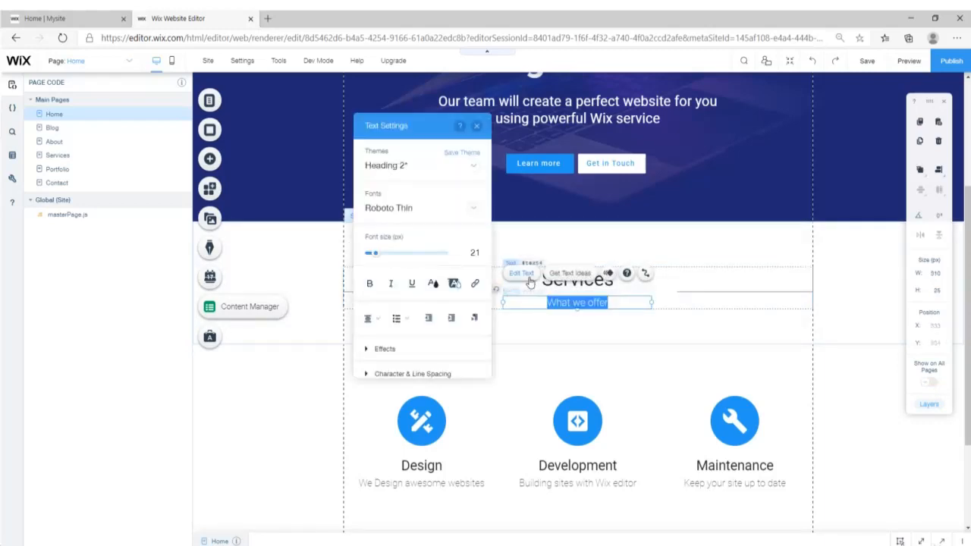
click(470, 253)
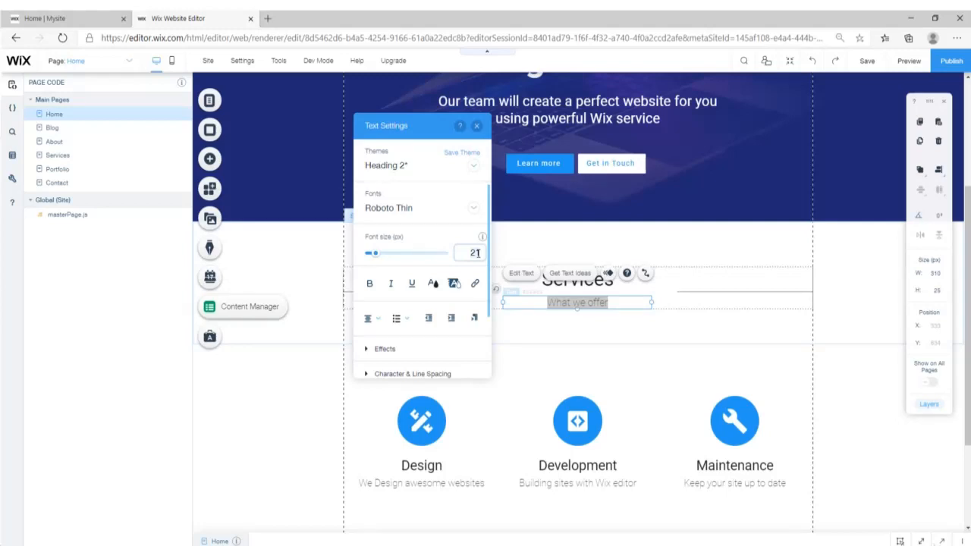
key(Return)
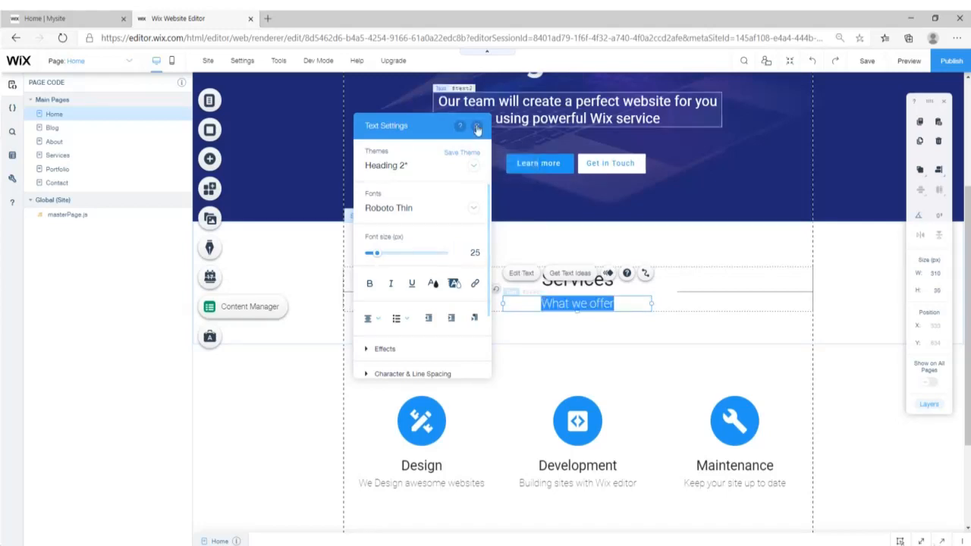
click(476, 127)
- Ungroup the Services header elements and regroup only the Services title with its "What we offer" subtitle
click(519, 306)
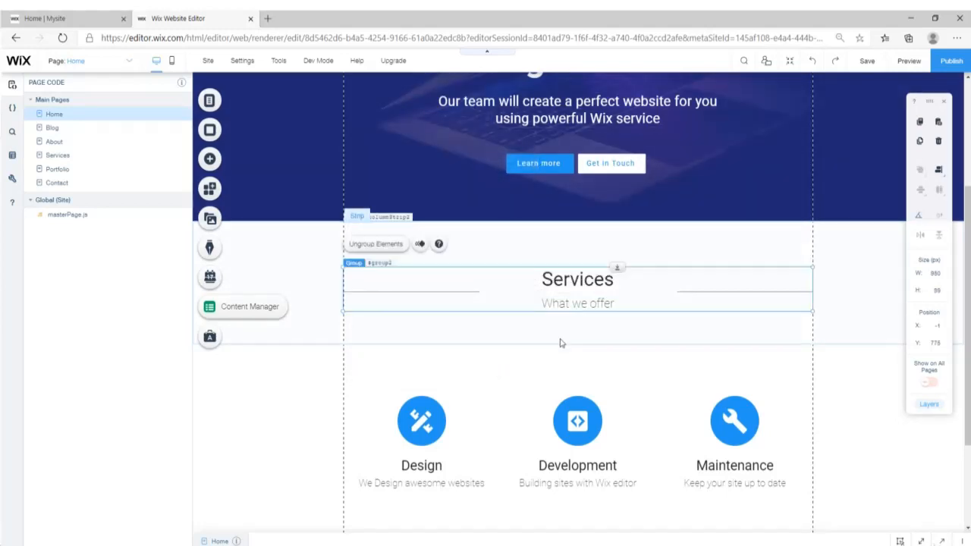
click(387, 249)
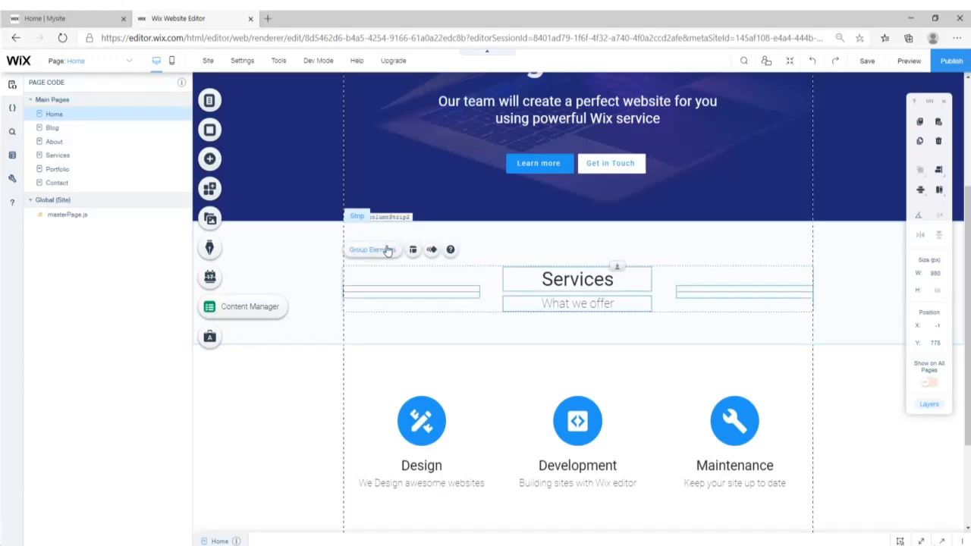
click(569, 258)
click(574, 279)
click(582, 303)
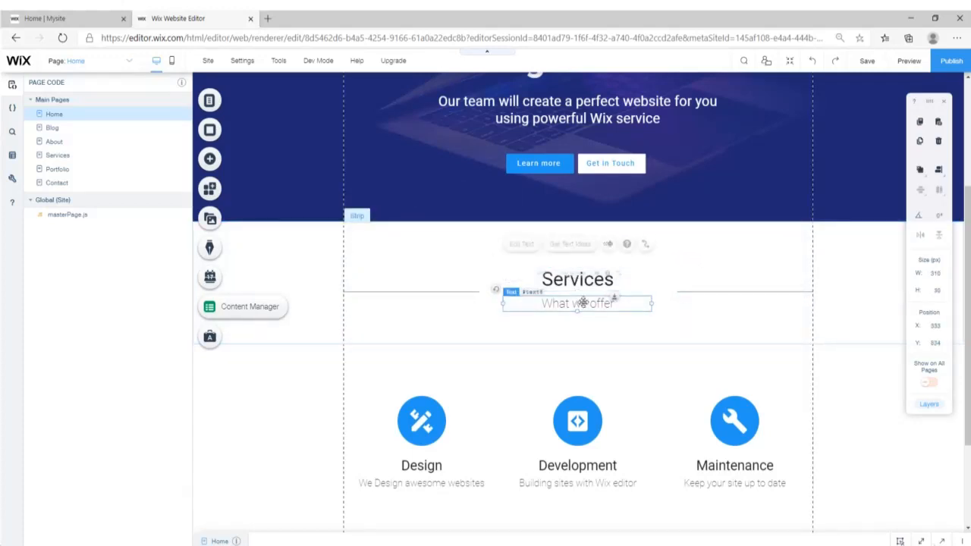
shift+click(560, 303)
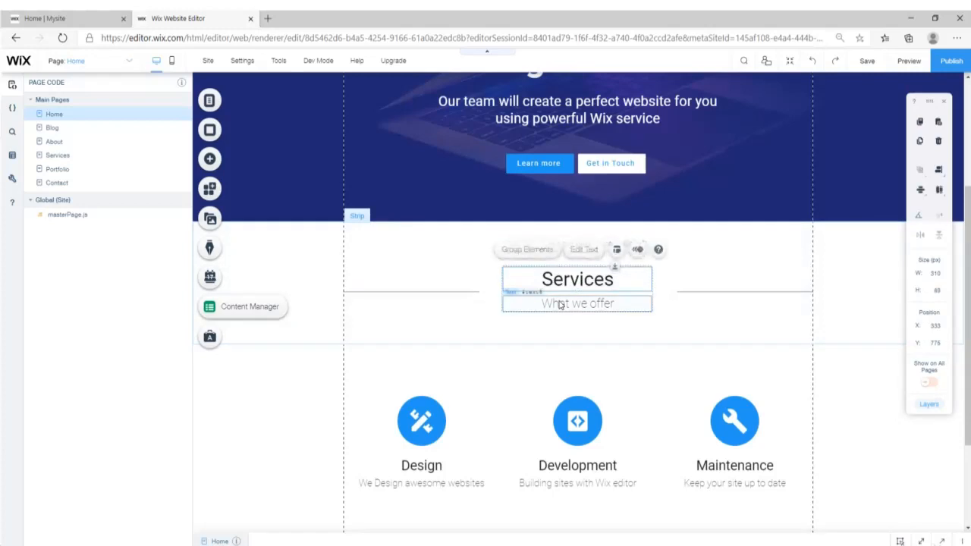
click(532, 250)
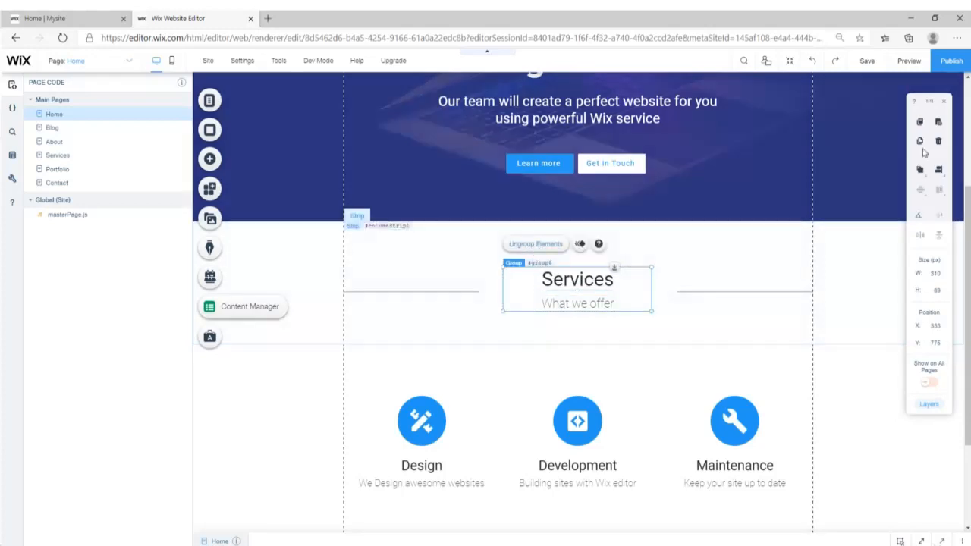
- Align the title and subtitle group to the middle of its strip, and do the same with the two side lines
click(938, 170)
click(917, 193)
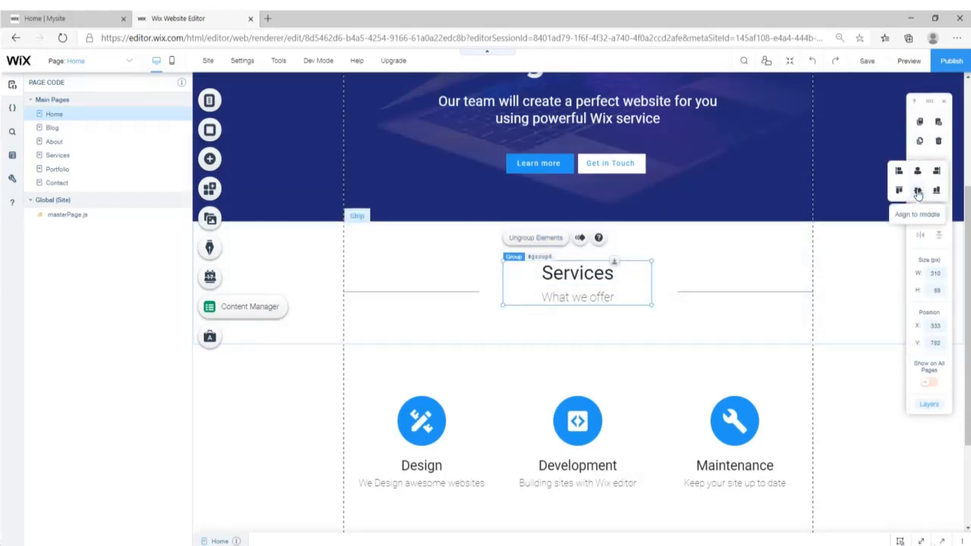
click(724, 292)
click(724, 291)
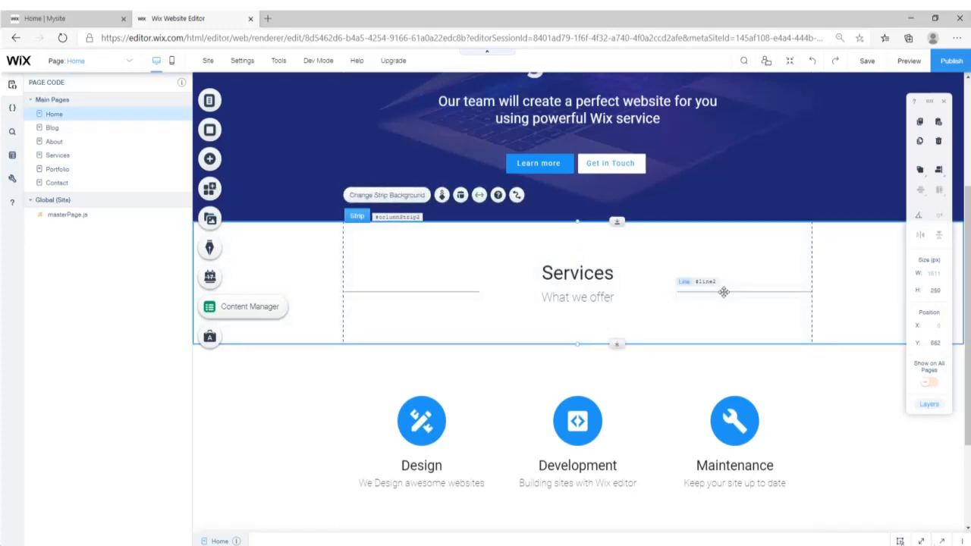
shift+click(427, 296)
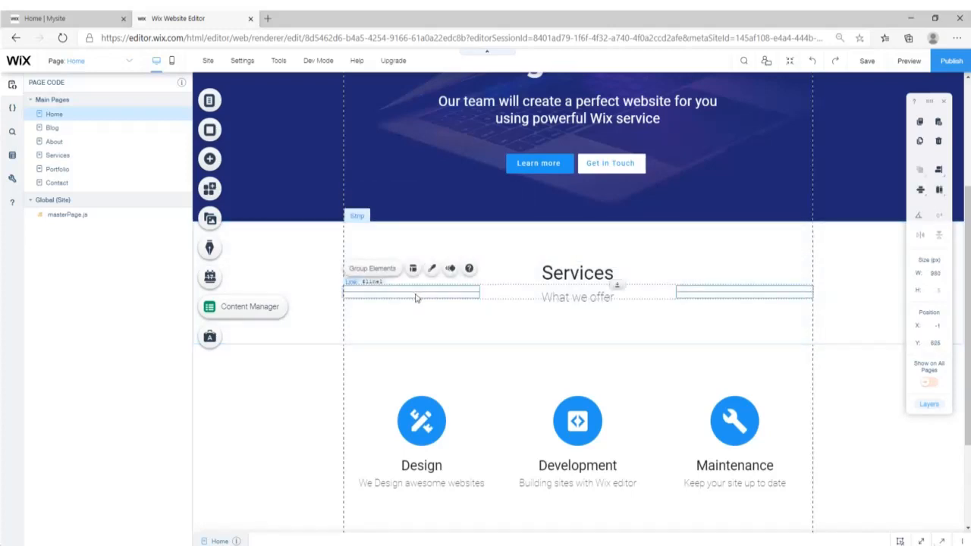
click(940, 174)
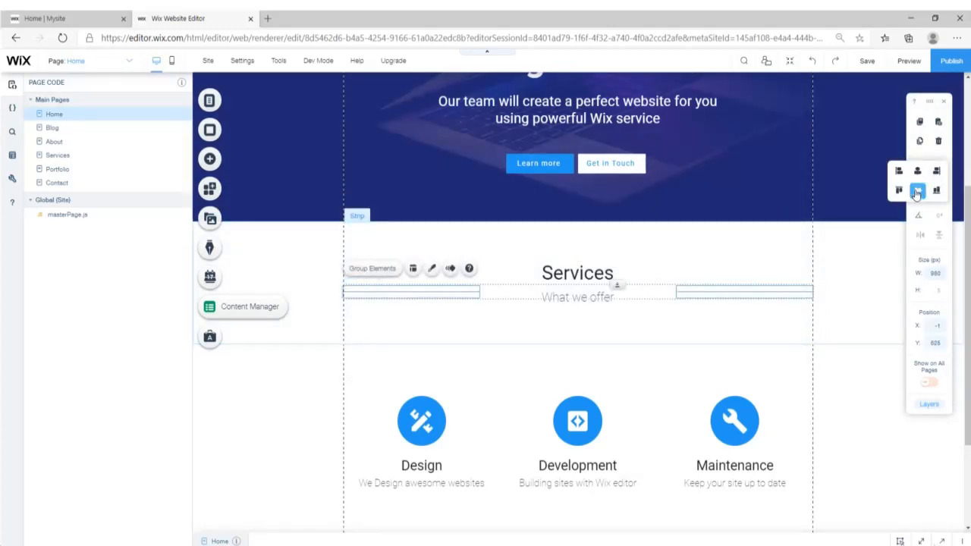
click(916, 194)
- Select both side lines together with the Services title group and align them to the middle
click(751, 292)
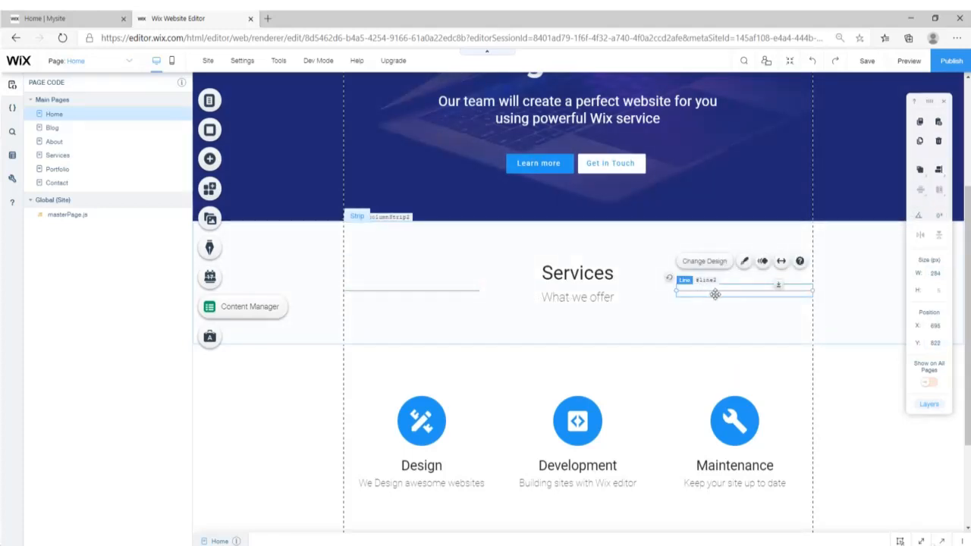
shift+click(591, 277)
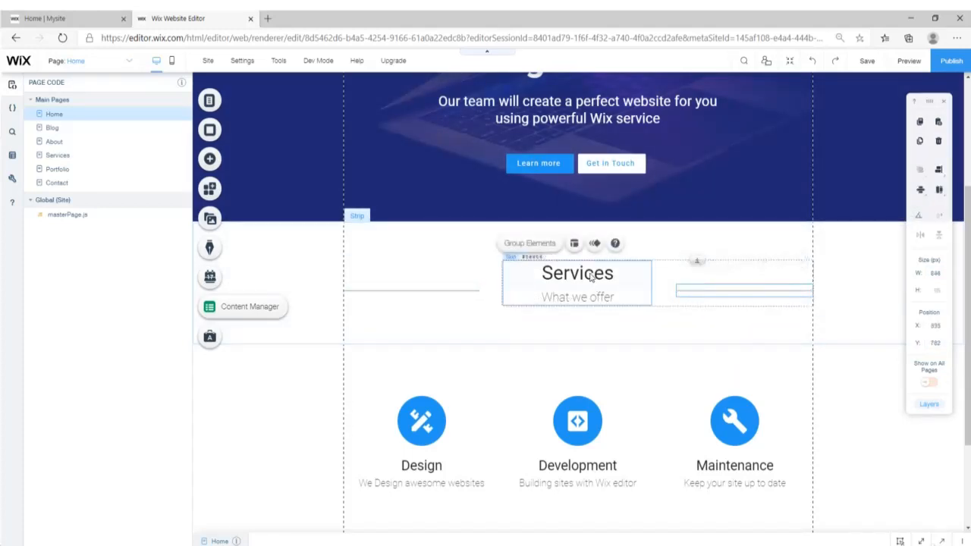
shift+click(421, 293)
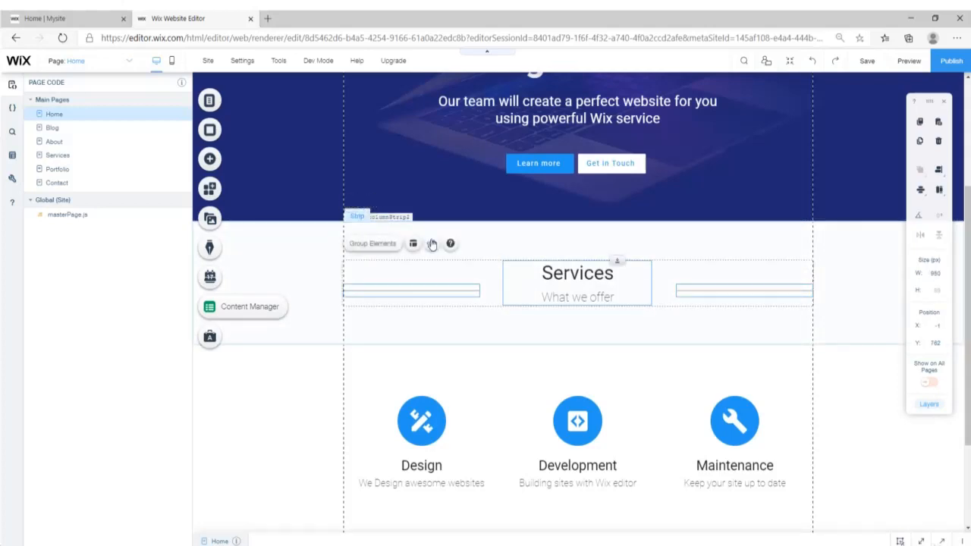
mouse_move(938, 175)
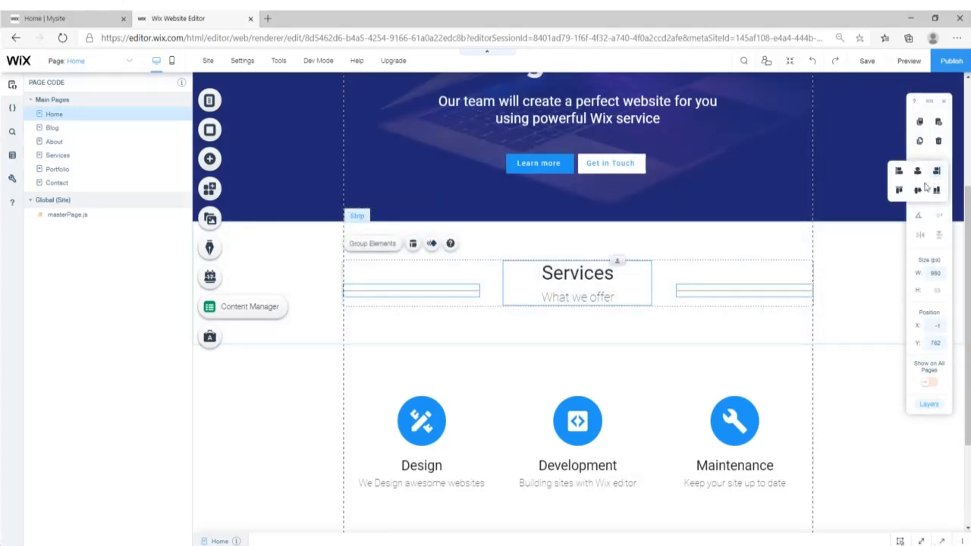
click(919, 192)
click(857, 303)
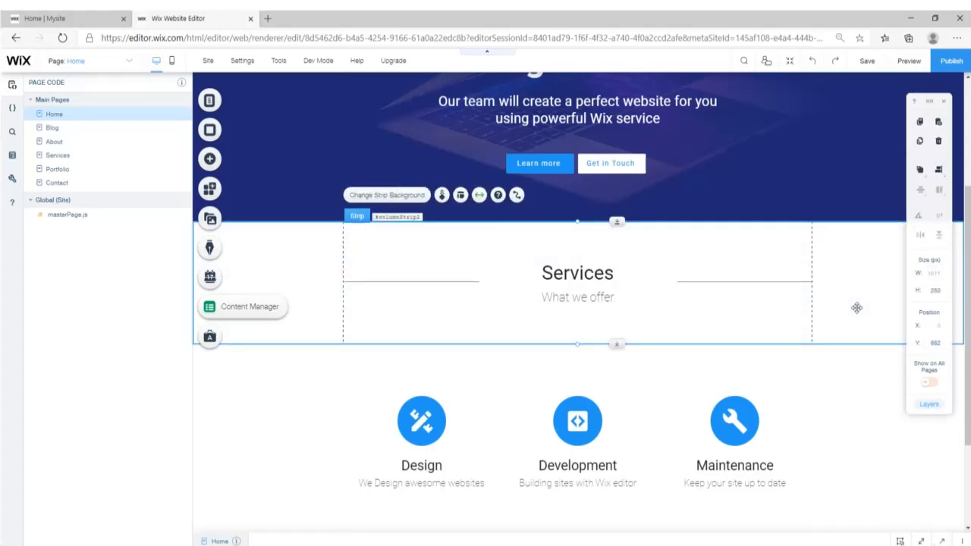
- Preview the page to check the Services header and the service columns, and return to the editor
click(812, 353)
scroll(538, 296, down, 2)
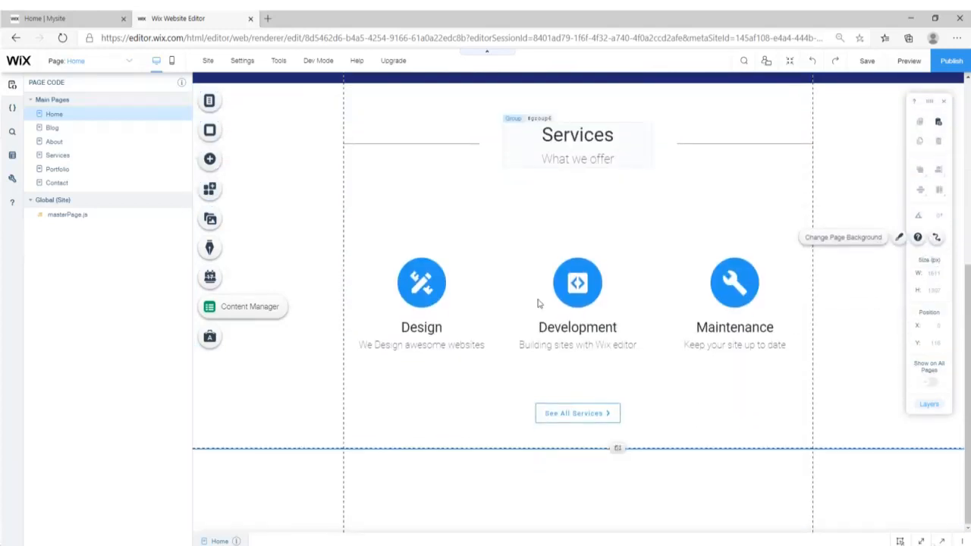
scroll(539, 299, up, 2)
click(914, 65)
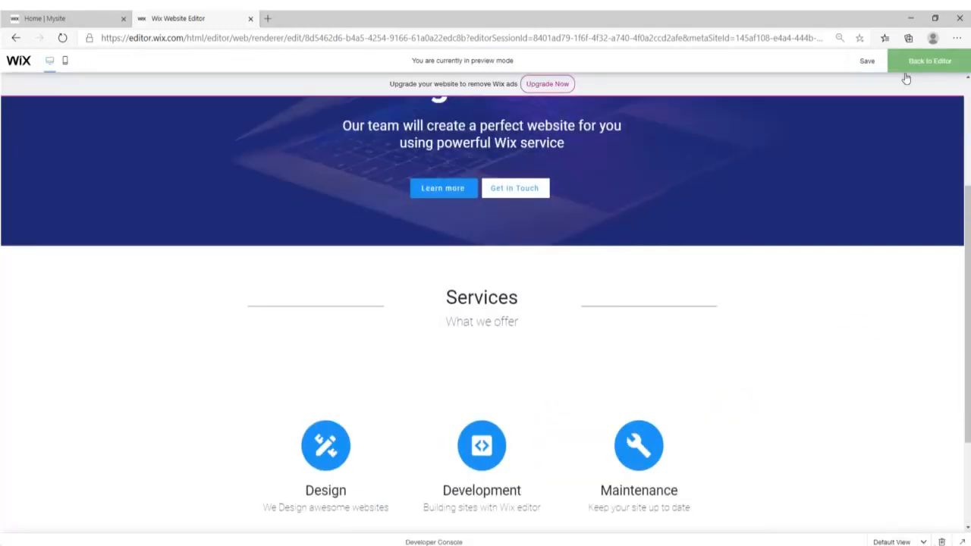
scroll(207, 258, down, 3)
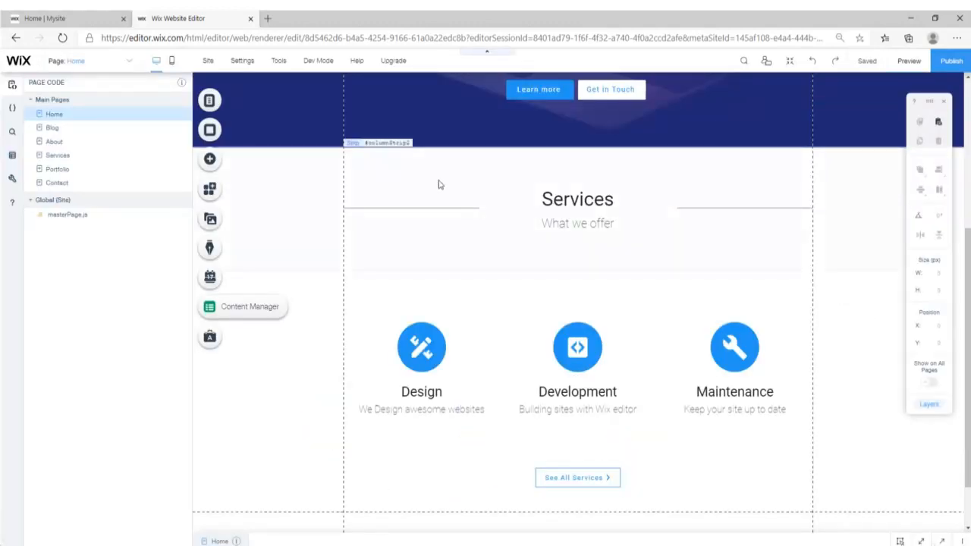
- Duplicate the Services header strip and place the copy directly below the service columns strip at Y 1423
click(649, 247)
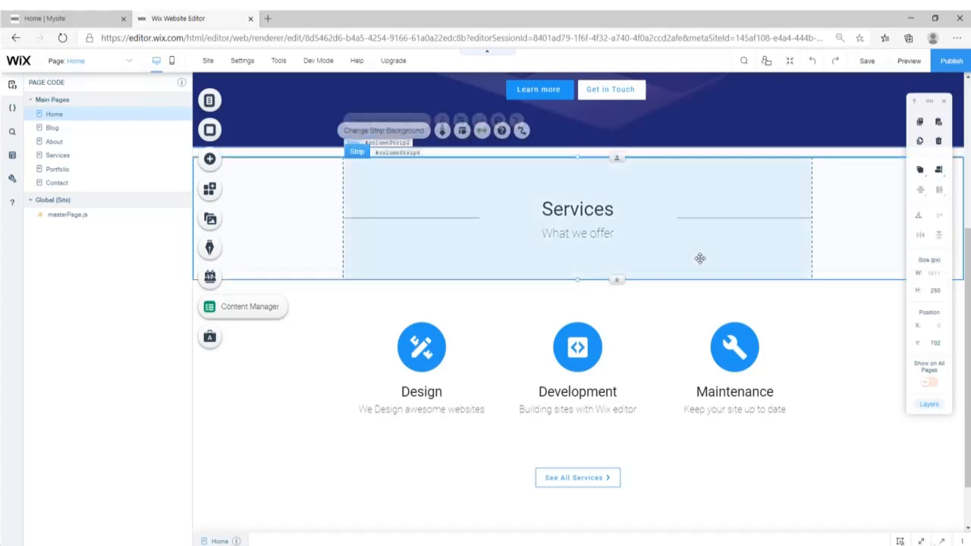
drag(669, 251, 607, 425)
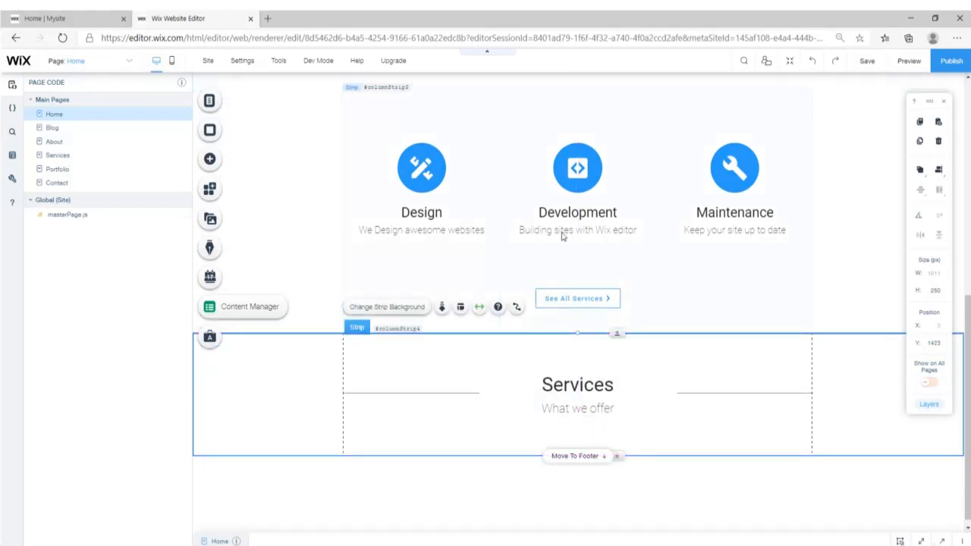
click(684, 279)
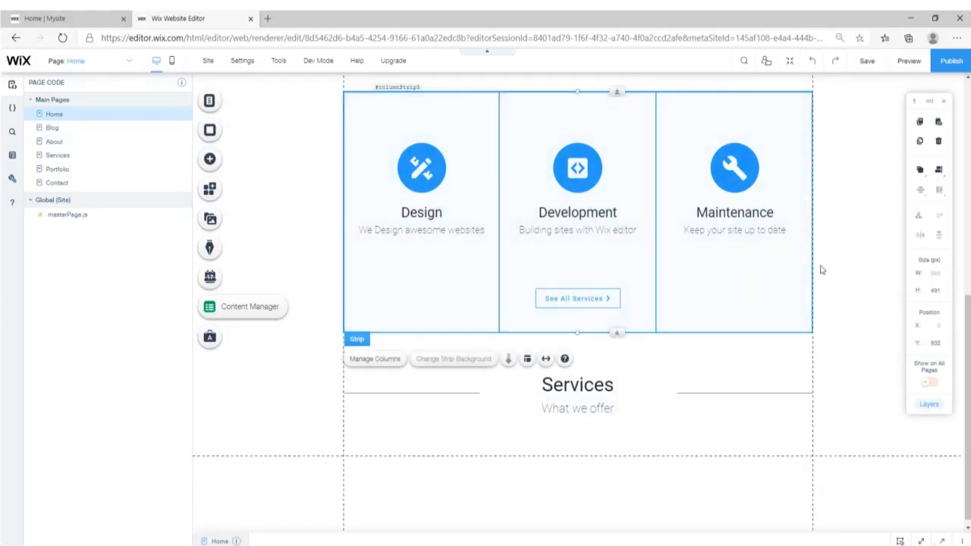
click(584, 354)
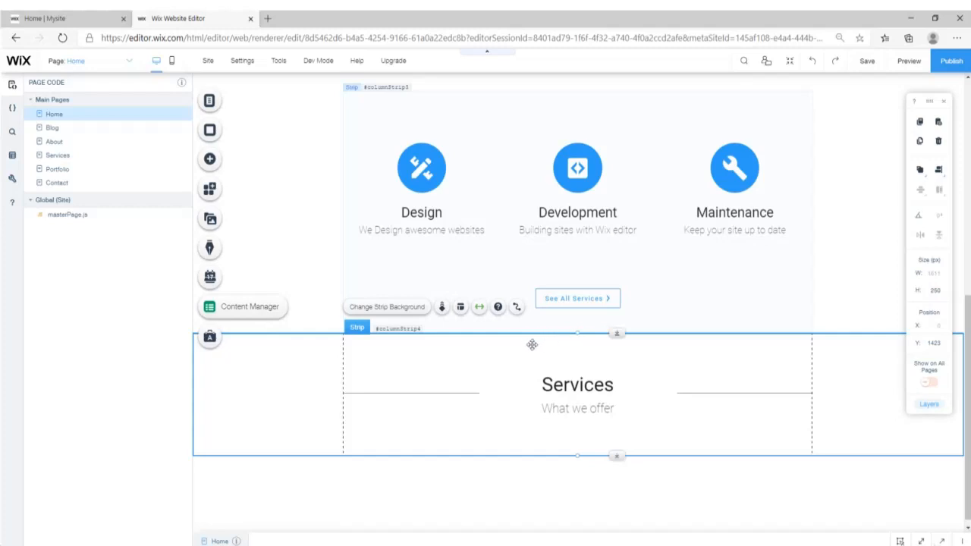
- Replace the duplicated strip's heading text with "Why Choose Us"
click(584, 383)
double_click(625, 377)
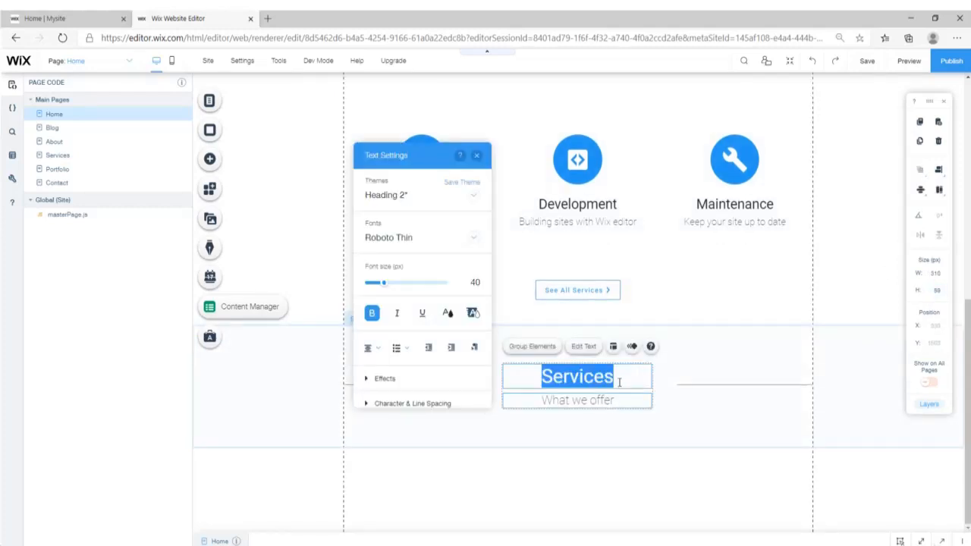
text(Why Choose Us)
- Copy the subtitle "Some reasons" from the reference site and use it as the subtitle under Why Choose Us
click(68, 15)
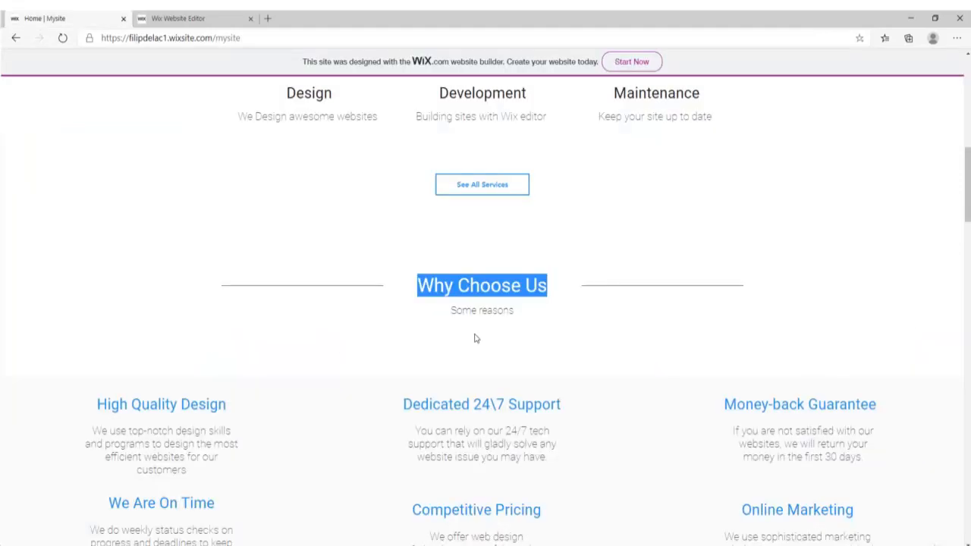
drag(514, 311, 452, 311)
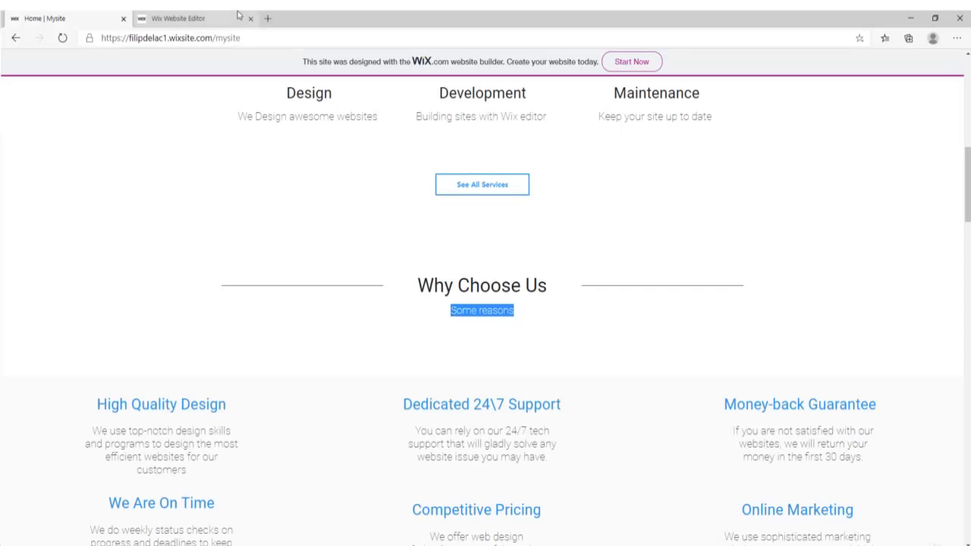
click(178, 18)
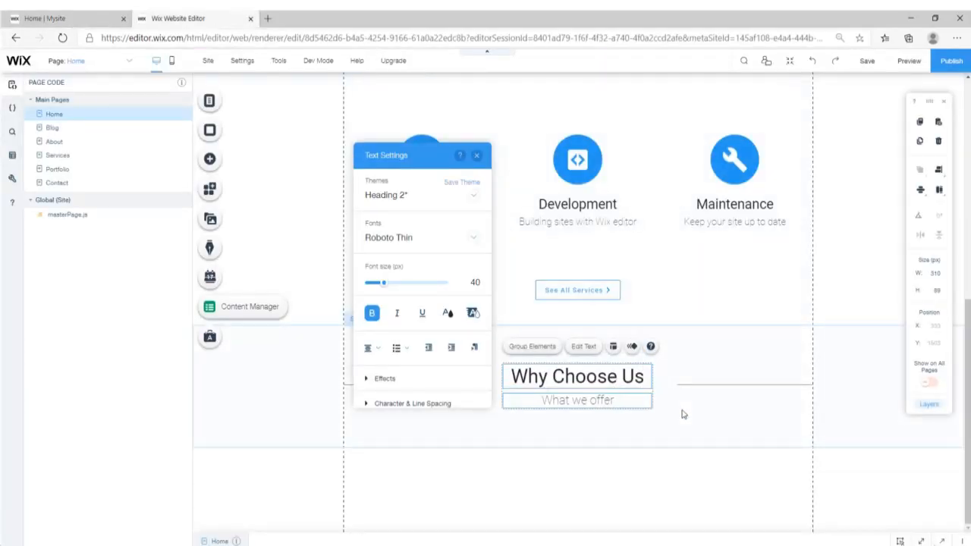
click(581, 413)
click(574, 400)
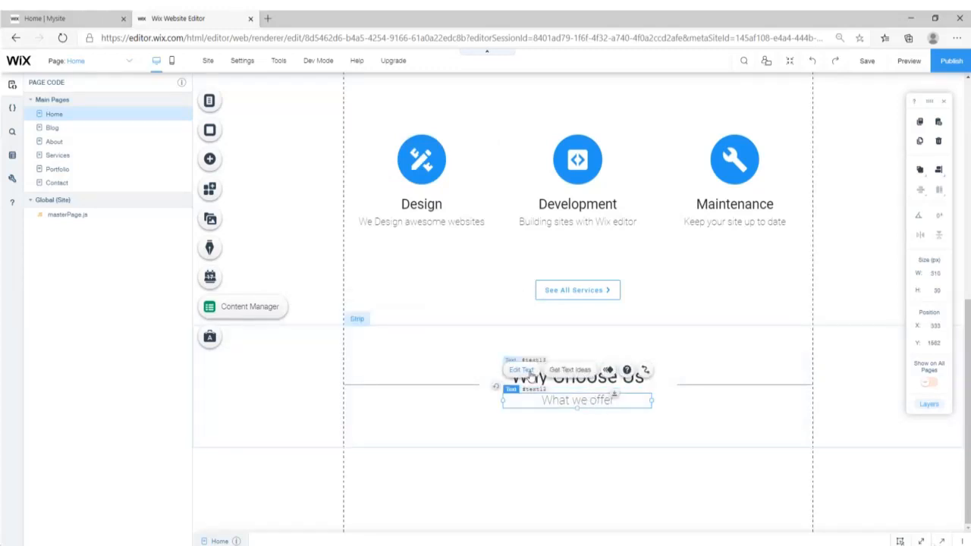
double_click(563, 396)
text(Some reasons)
click(702, 442)
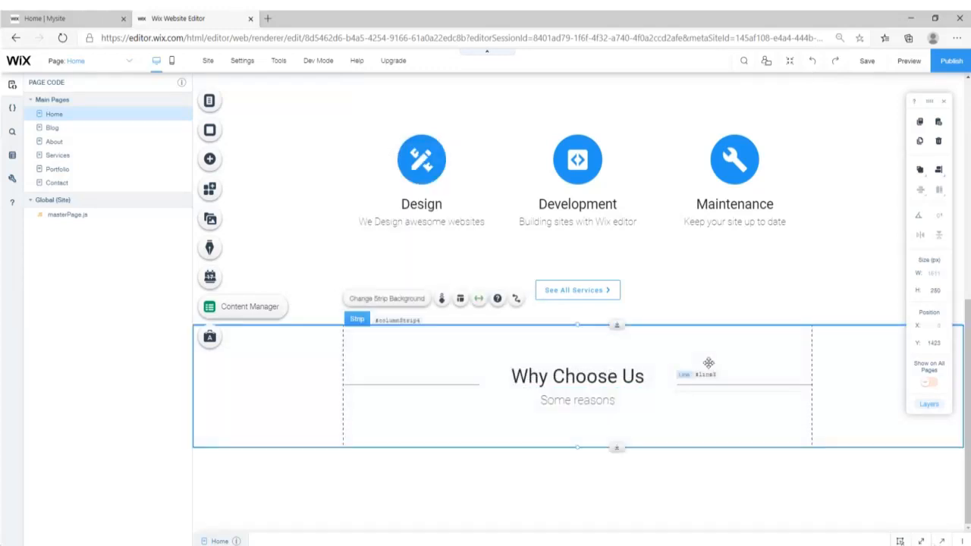
- Examine the reference site's six-reason section and compare the Services and Why Choose Us strips in the editor
click(872, 271)
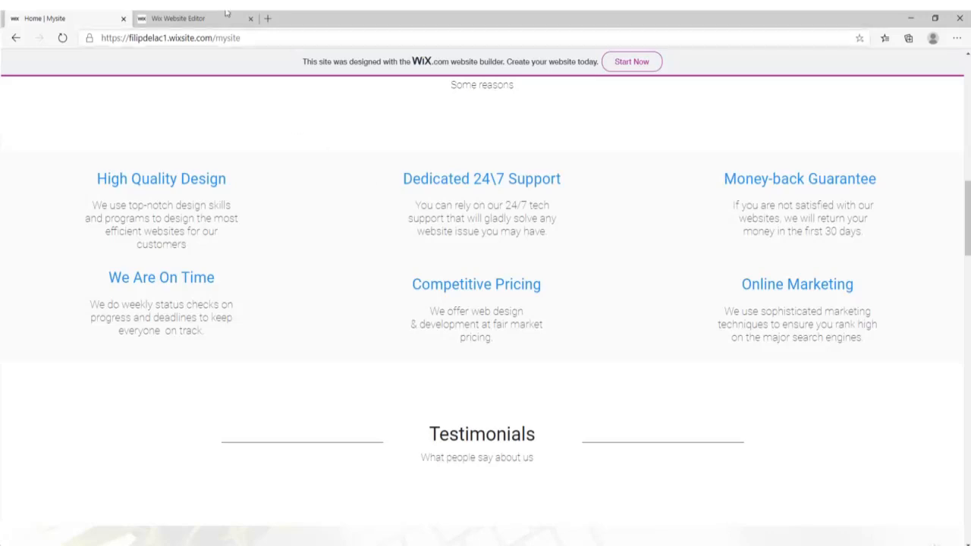
key(ctrl+Tab)
scroll(593, 335, up, 5)
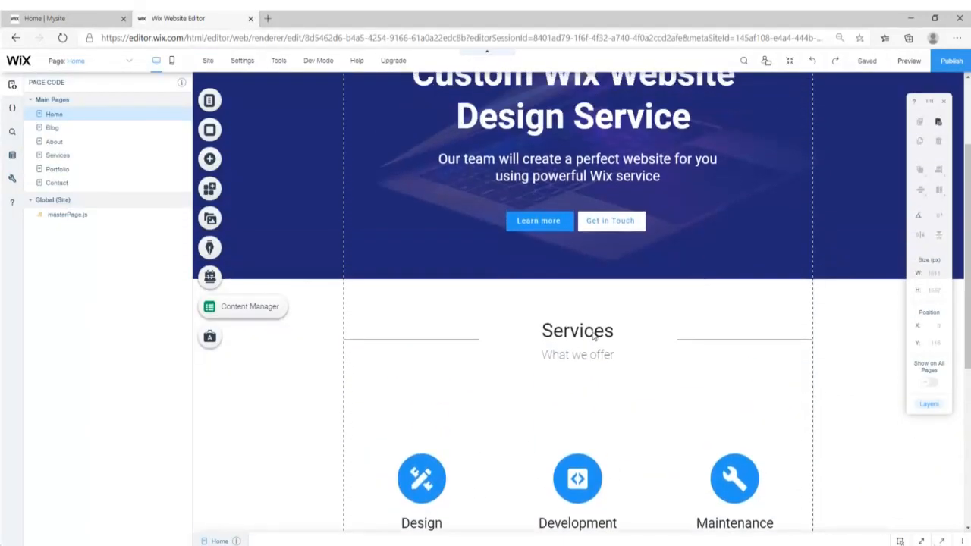
click(510, 311)
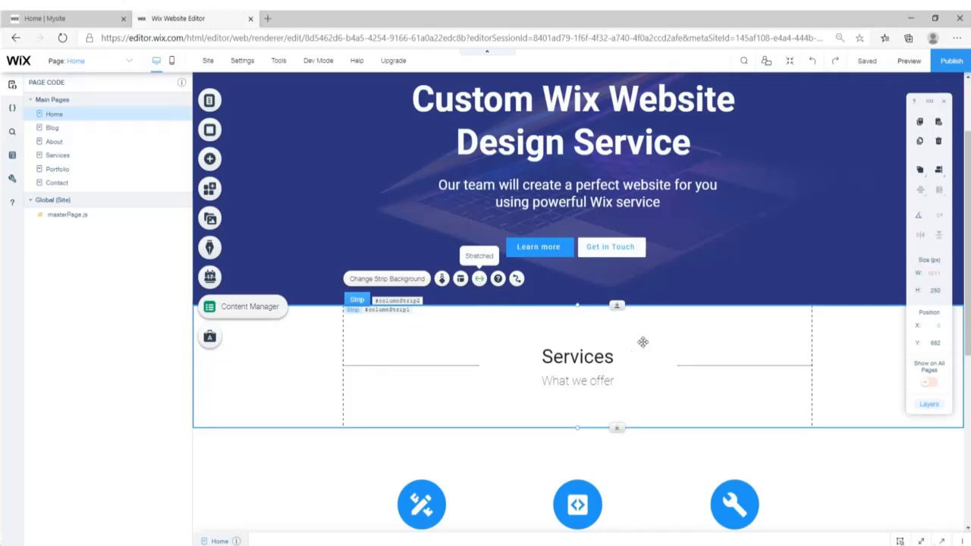
scroll(664, 346, down, 5)
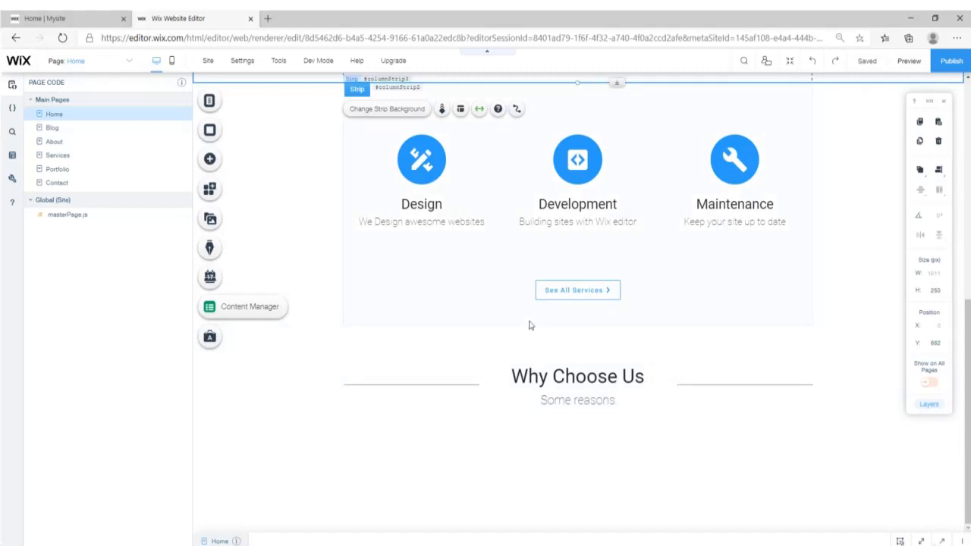
- Add a blank light Classic strip directly below the Why Choose Us header strip at Y 1673
click(220, 160)
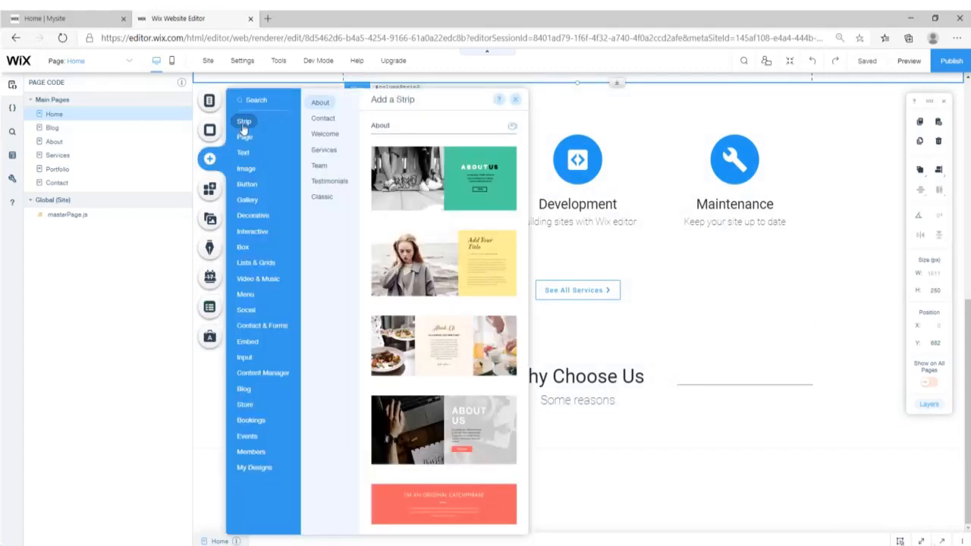
click(324, 199)
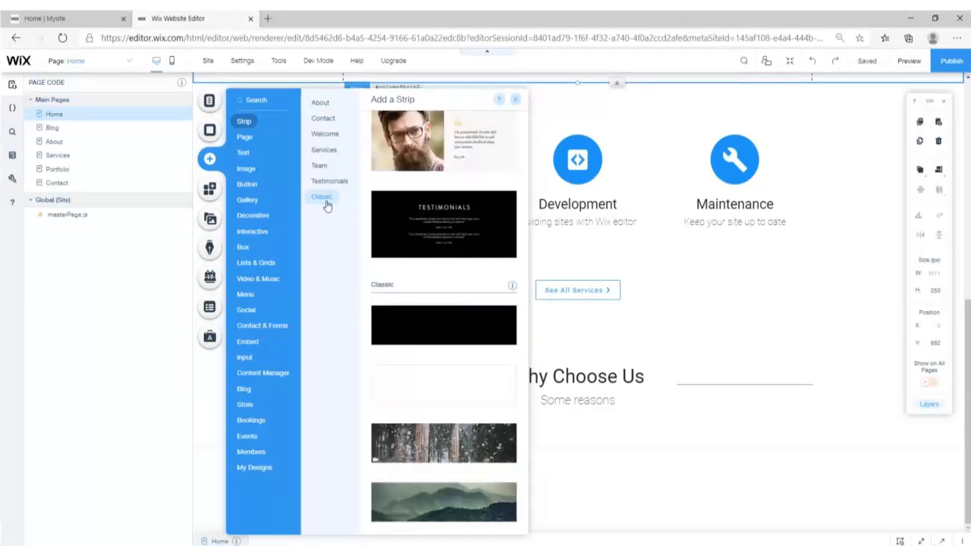
click(430, 396)
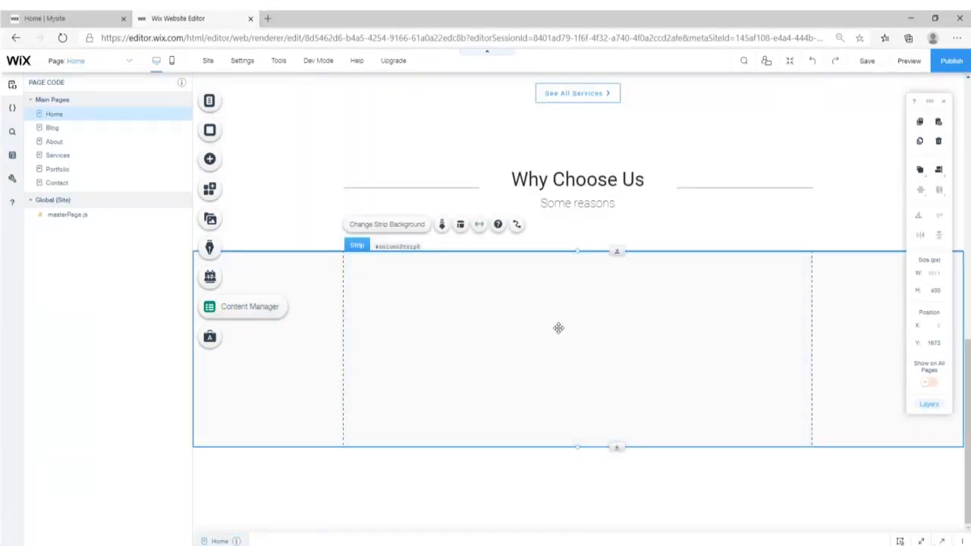
mouse_move(535, 330)
mouse_down()
mouse_move(533, 372)
mouse_move(537, 330)
mouse_move(523, 334)
mouse_up()
click(289, 208)
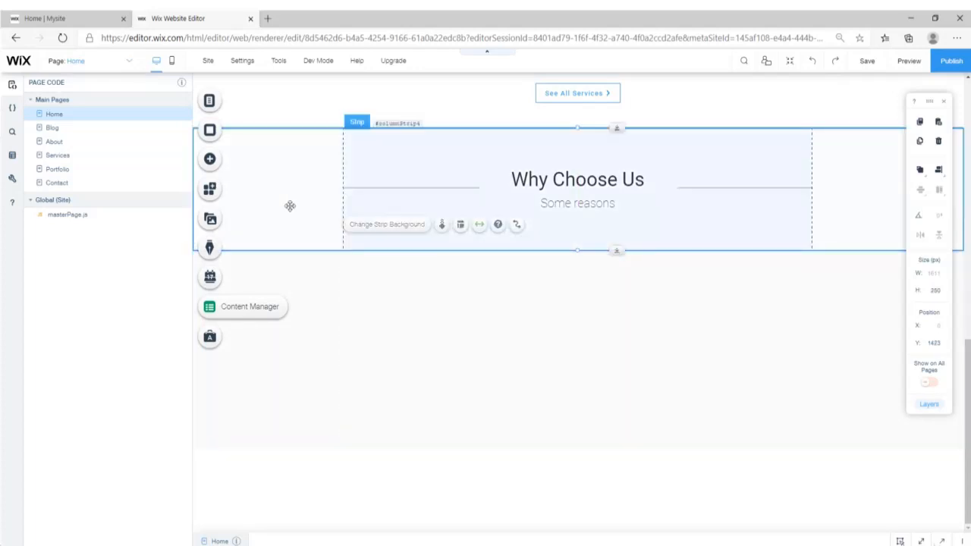
click(415, 346)
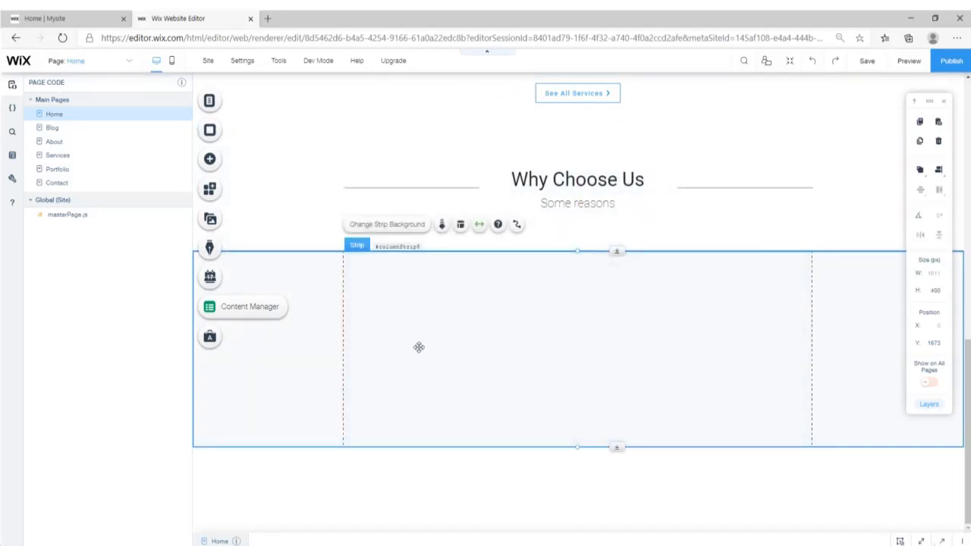
- Split the new blank strip into three equal columns to match the reference site's reasons section
click(108, 19)
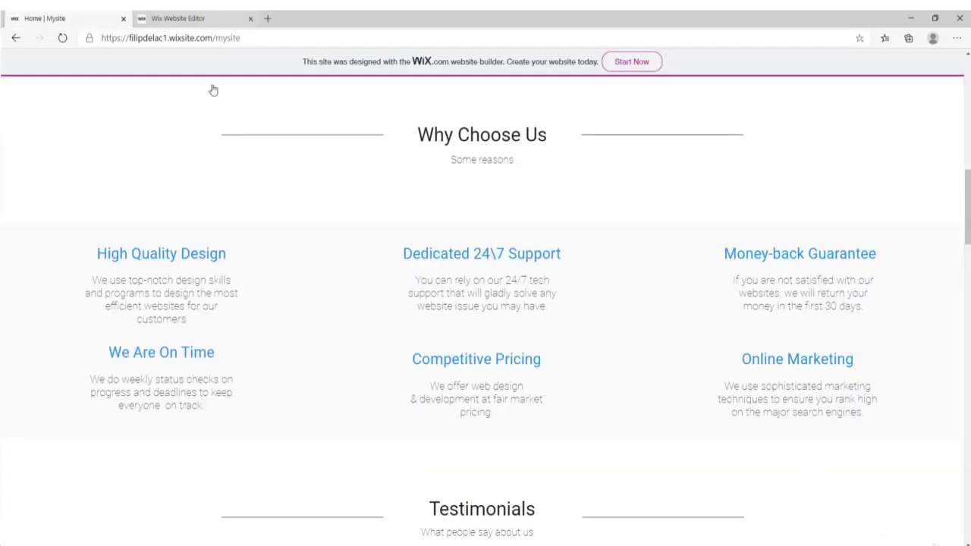
click(187, 14)
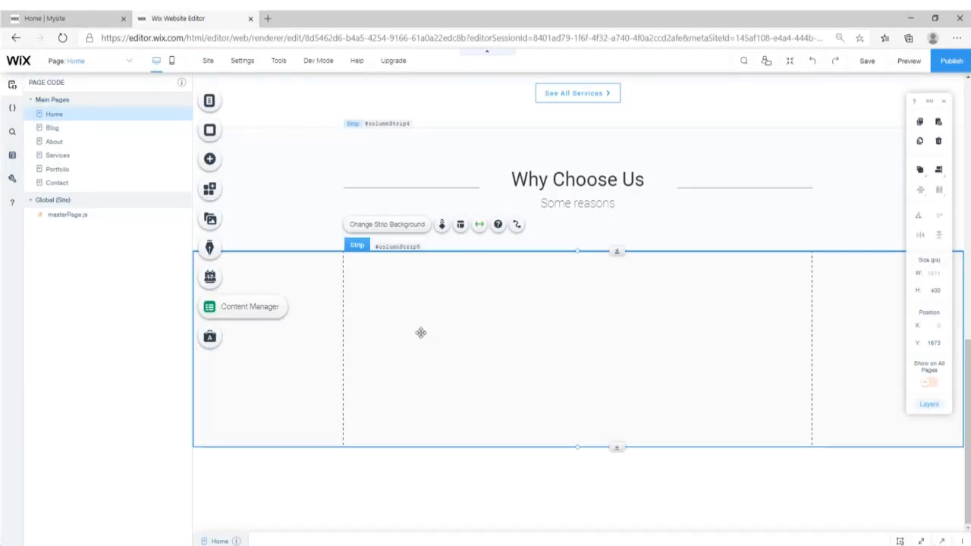
click(460, 224)
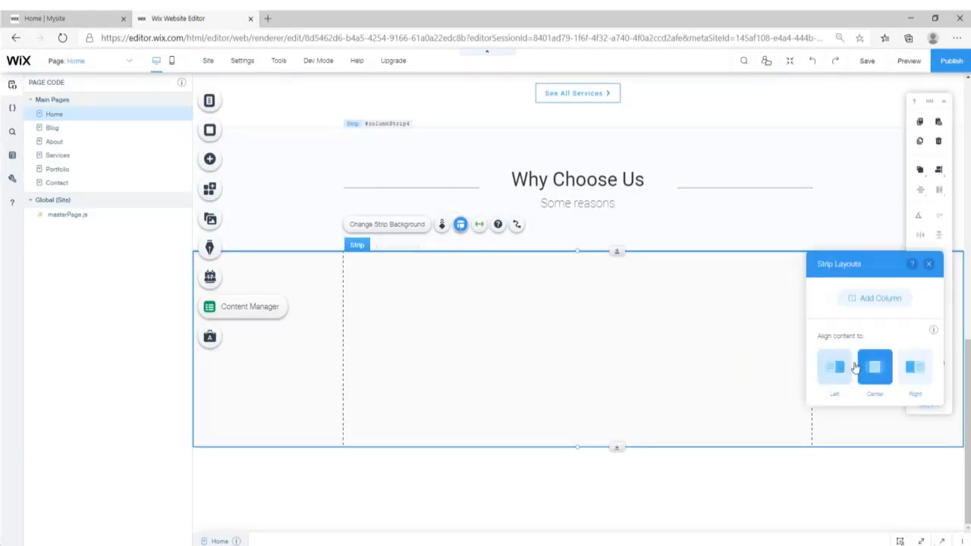
click(875, 305)
click(432, 306)
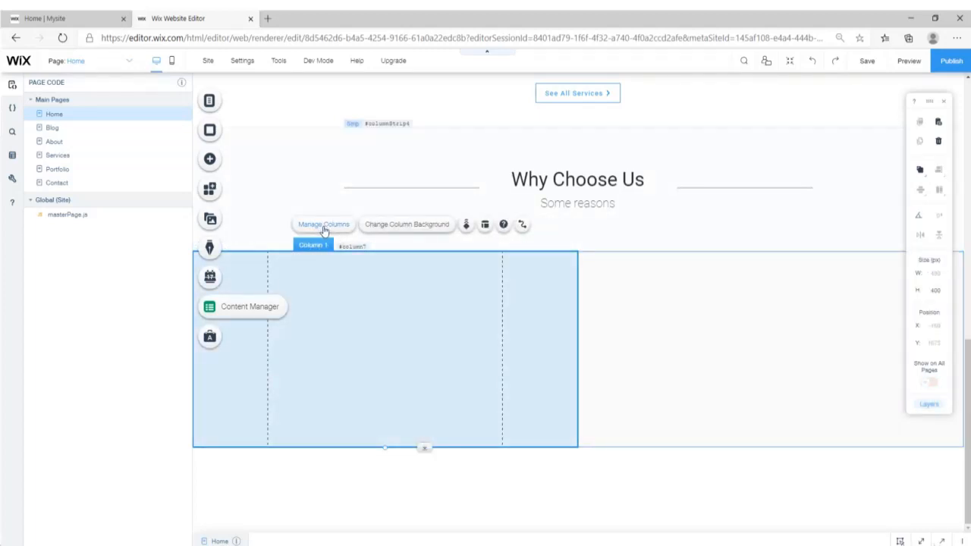
click(324, 226)
click(866, 299)
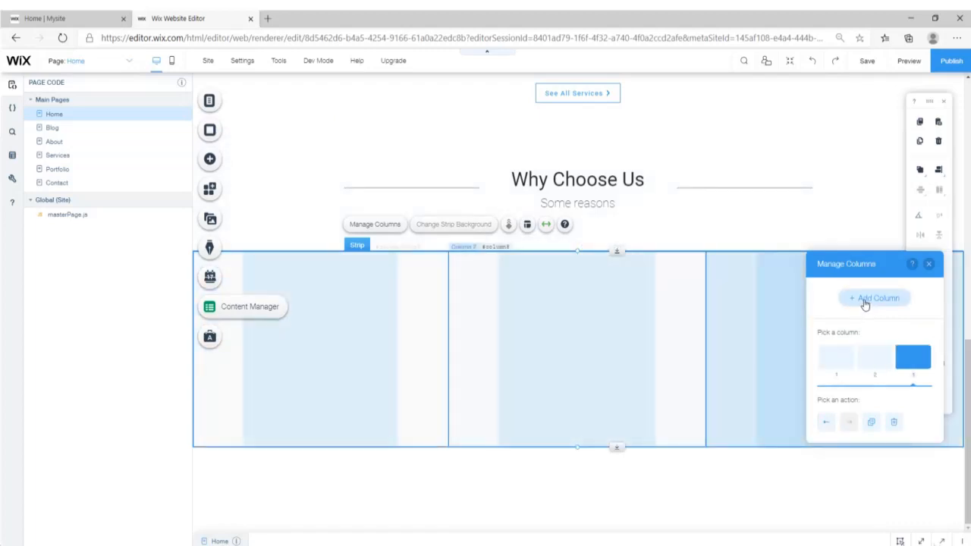
click(928, 263)
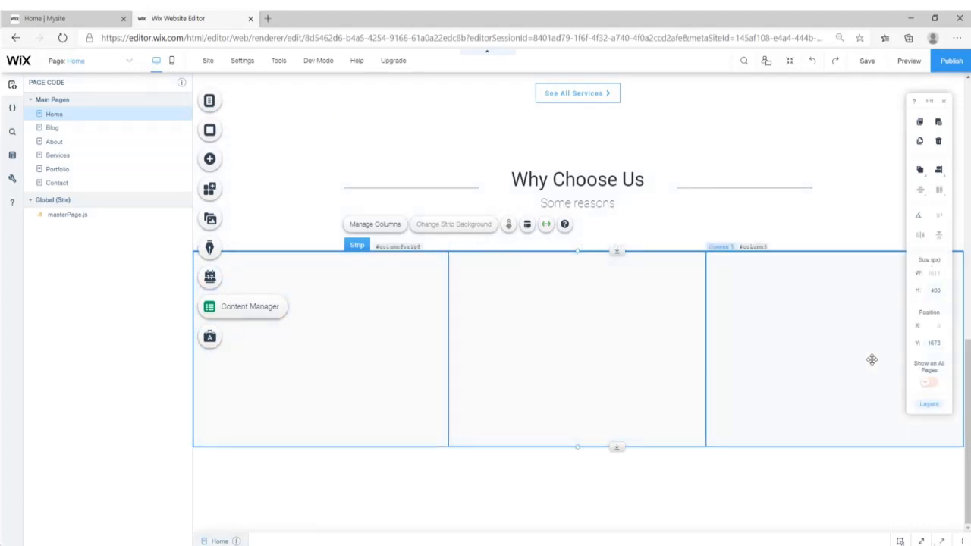
- Try the Page stretch option on the three-column strip and set it back to Screen
click(547, 225)
click(916, 313)
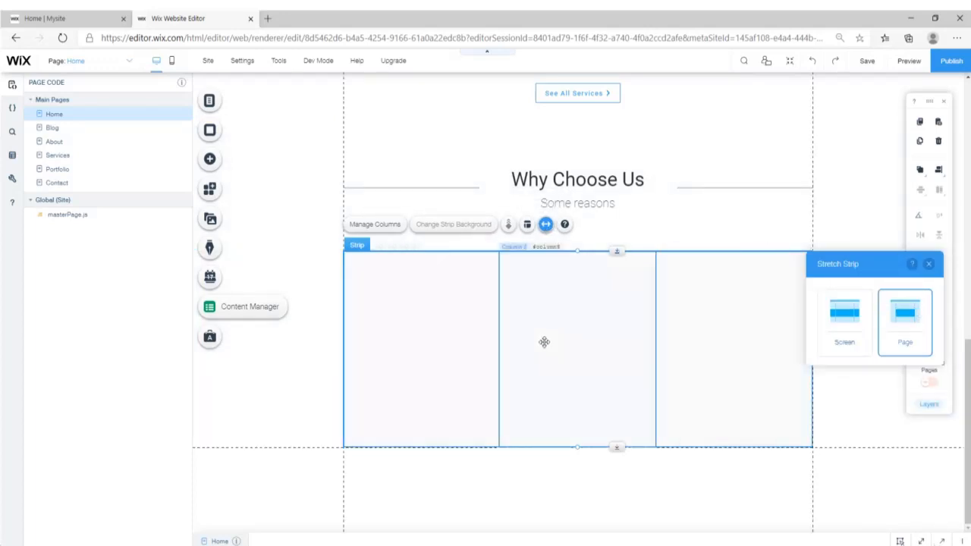
click(858, 327)
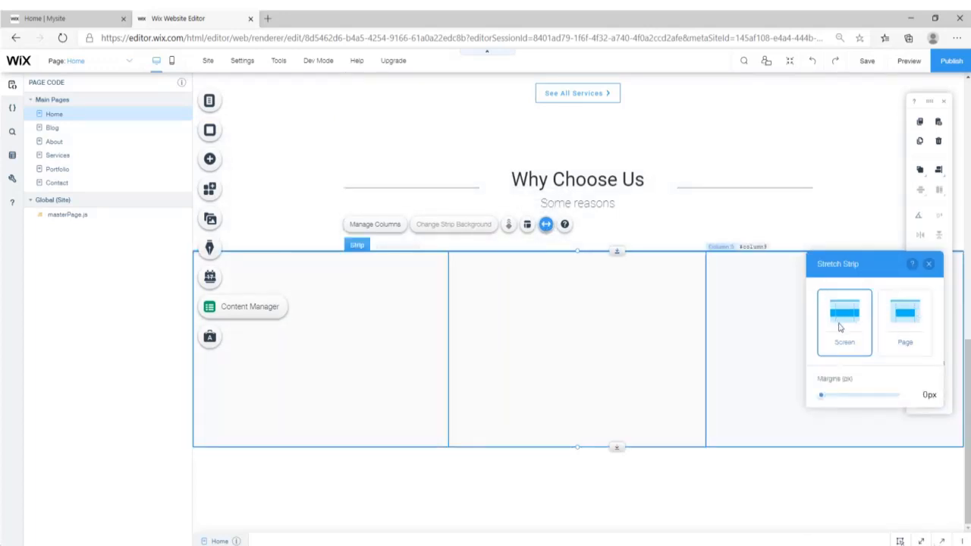
click(927, 265)
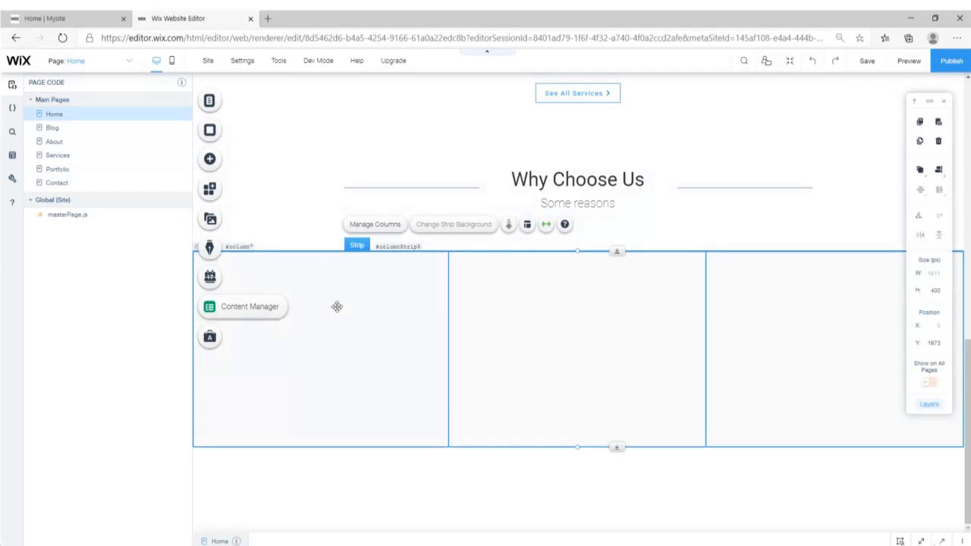
- Ungroup the Design service block and group only its title and description, leaving out the icon
scroll(336, 306, up, 5)
scroll(336, 310, down, 5)
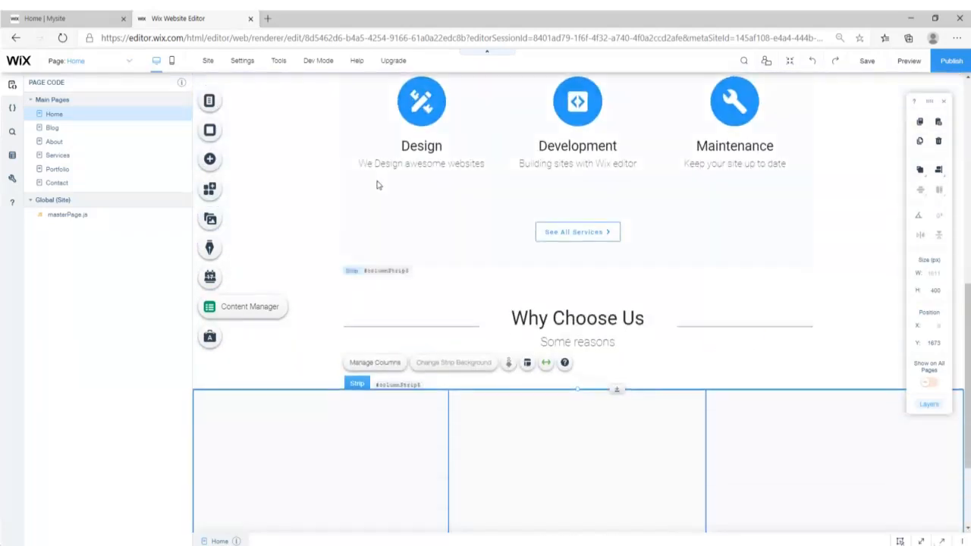
scroll(434, 175, up, 1)
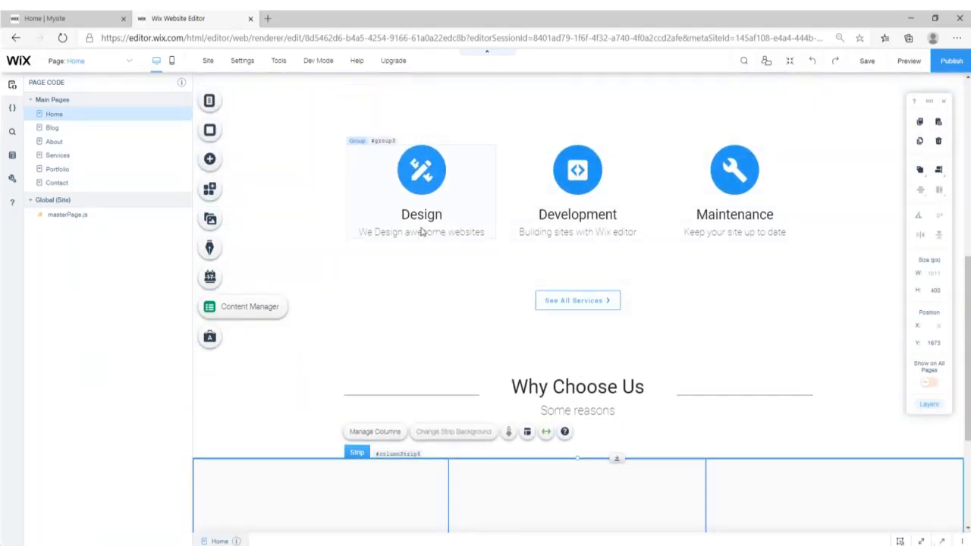
click(397, 190)
click(374, 124)
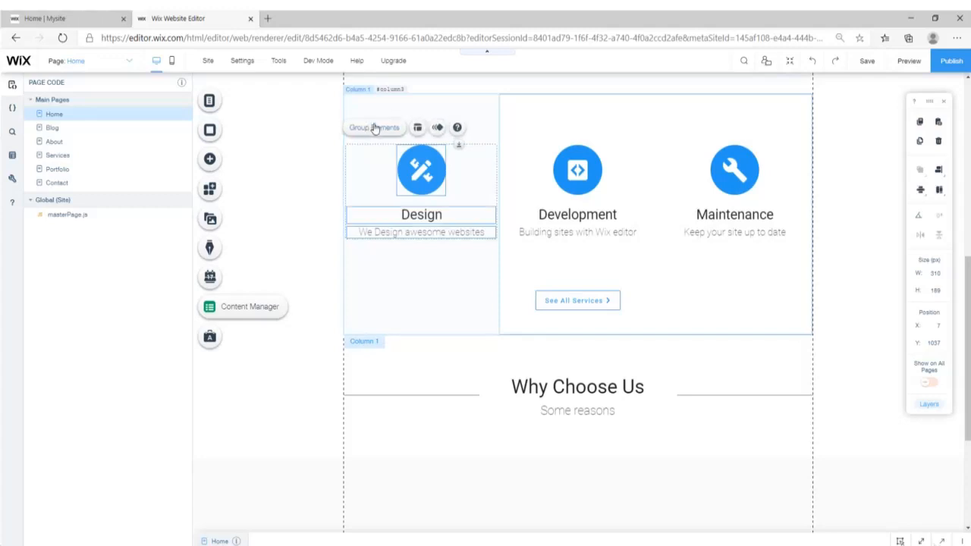
click(417, 215)
click(420, 216)
shift+click(420, 233)
click(379, 186)
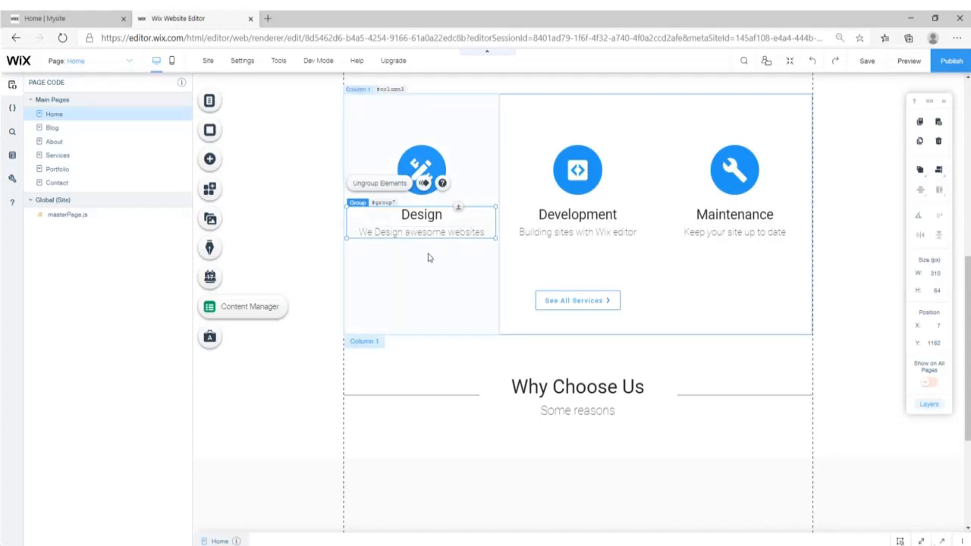
- Place a copy of the Design text group in the new strip's first column and align it to the column's center at Y 1715
drag(427, 258, 325, 505)
scroll(361, 360, down, 3)
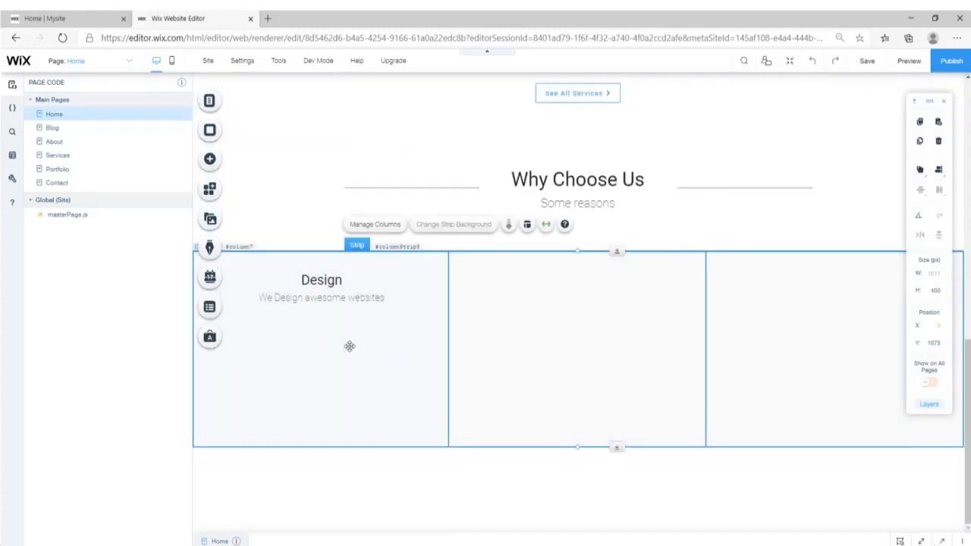
click(348, 346)
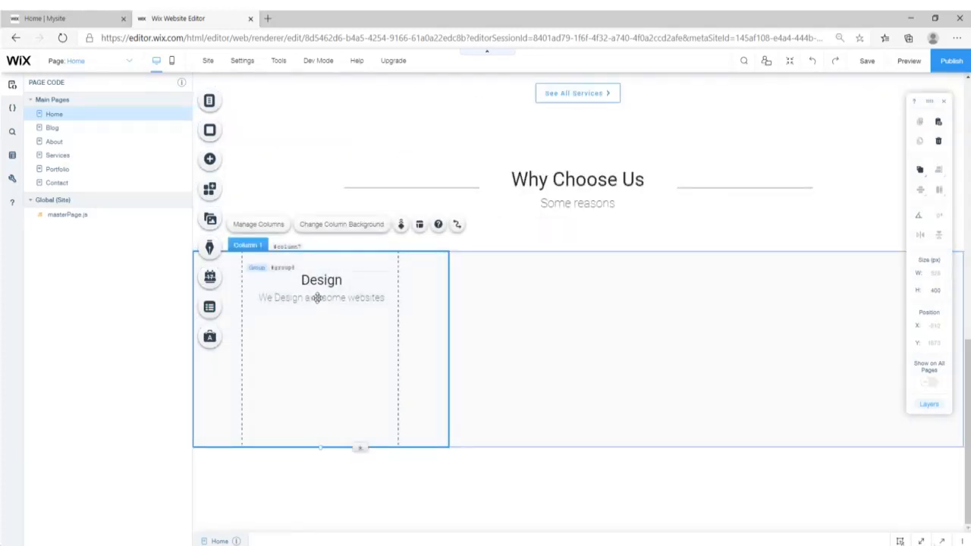
click(313, 297)
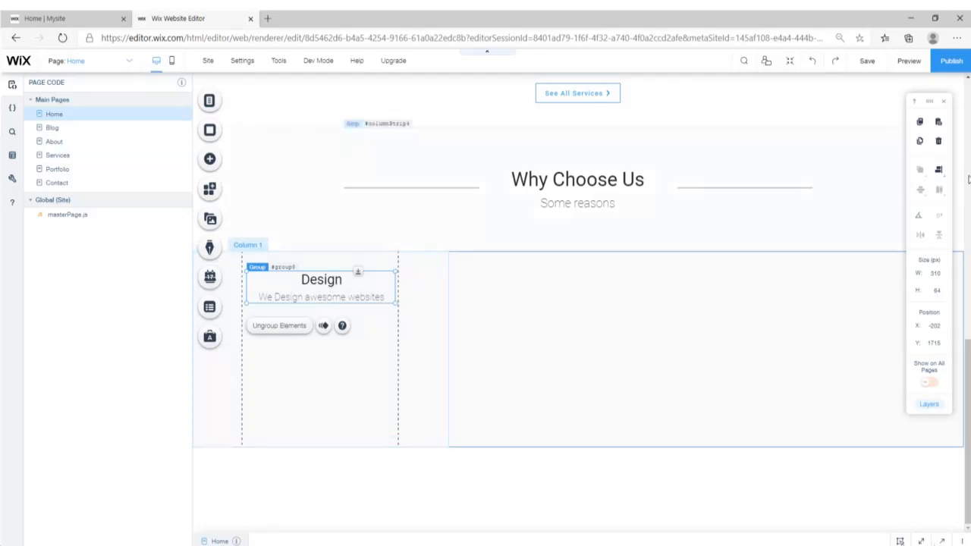
click(918, 173)
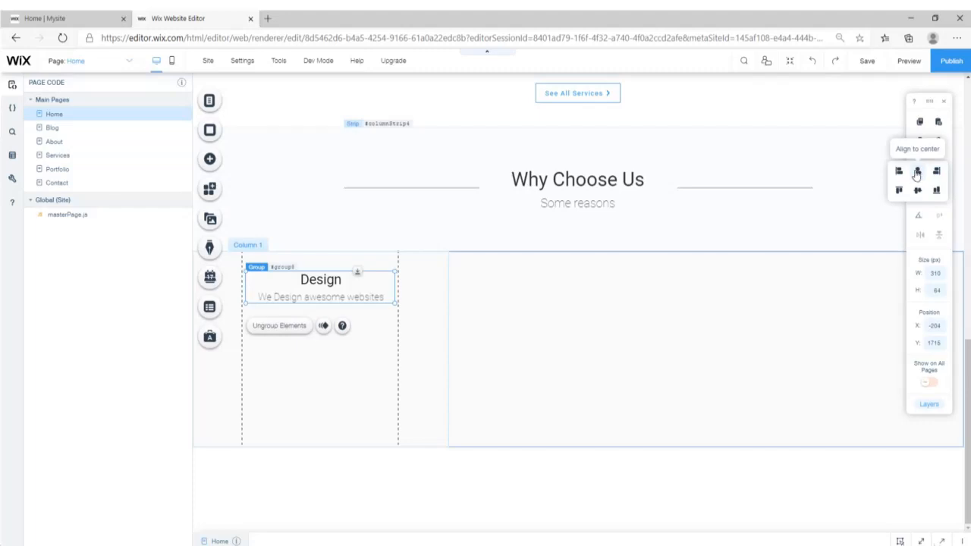
click(422, 293)
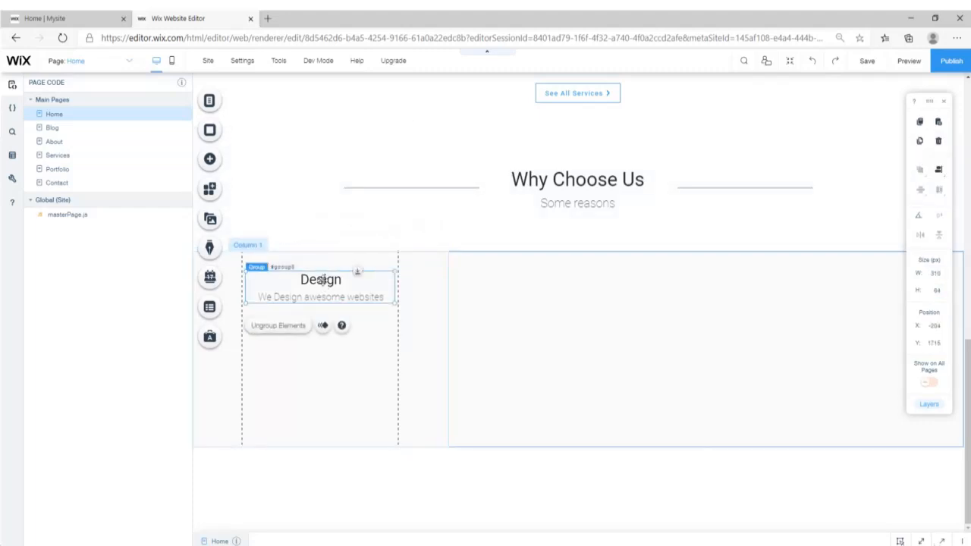
- Copy the heading "High Quality Design" from the reference site and paste it over the first column's "Design" title
click(48, 14)
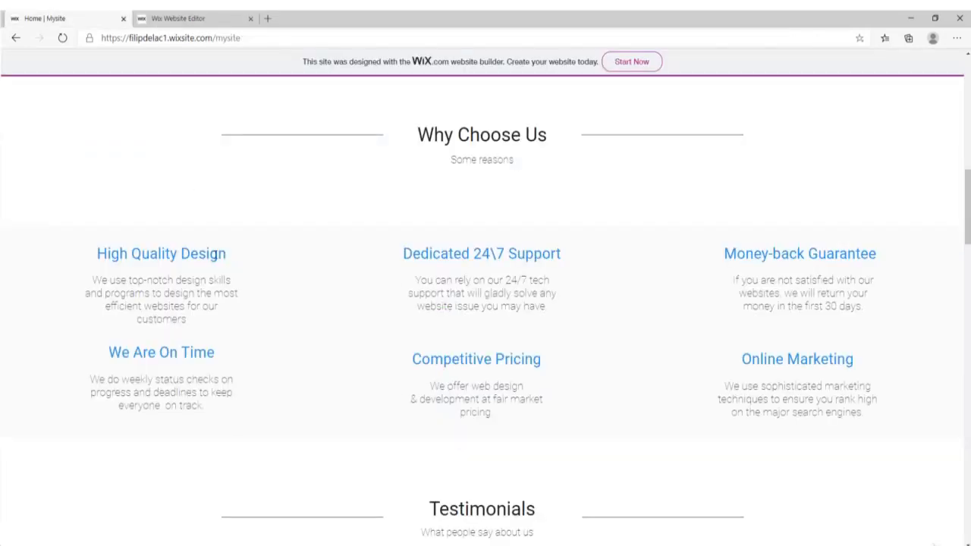
drag(216, 256, 52, 257)
key(ctrl+c)
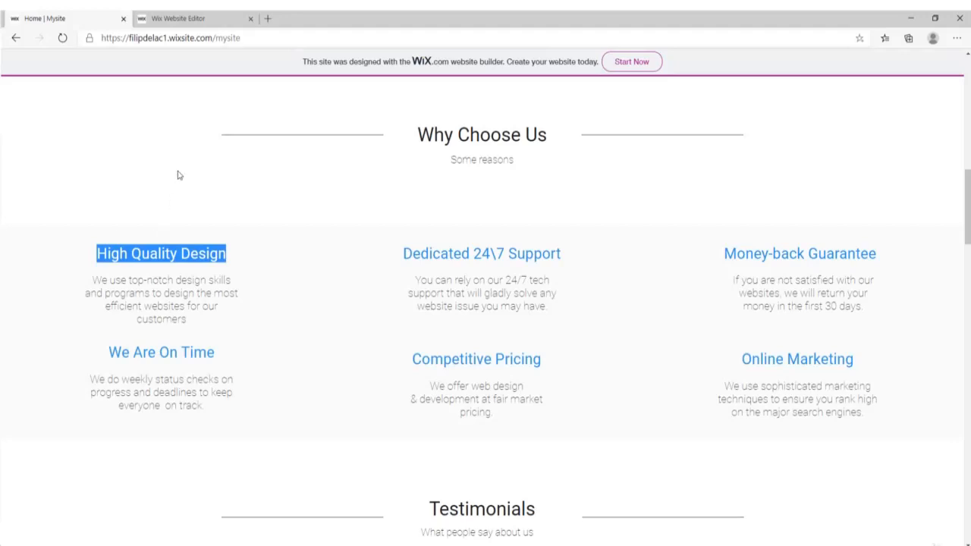
click(193, 17)
click(321, 278)
click(321, 278)
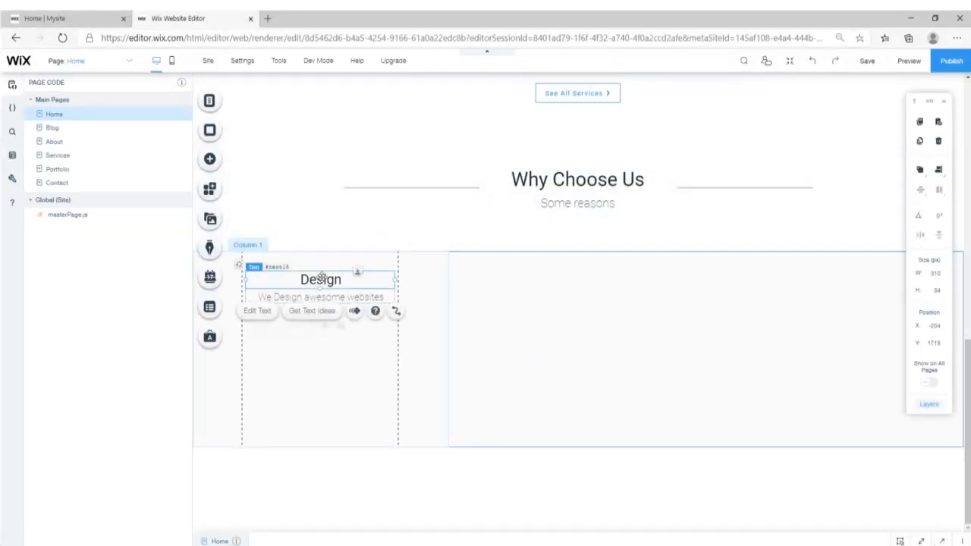
double_click(321, 279)
key(ctrl+v)
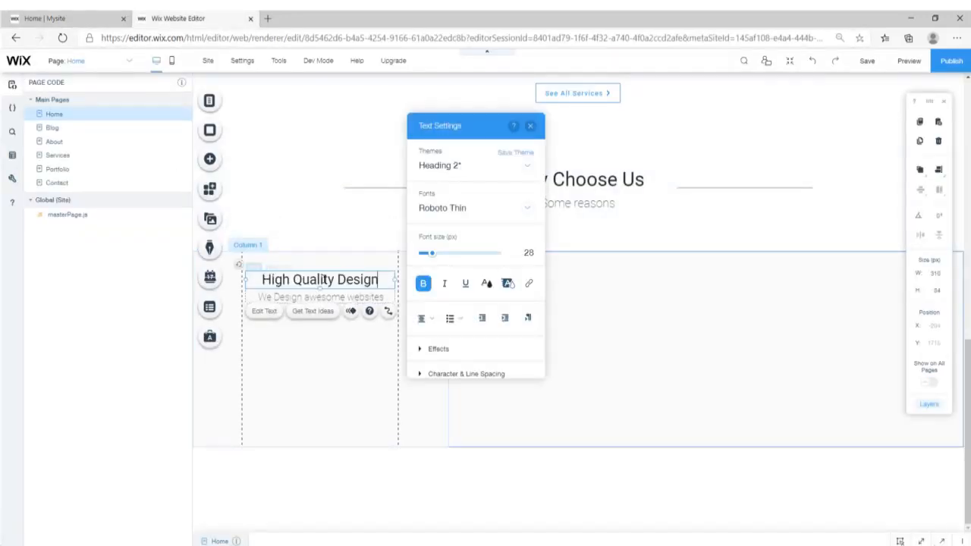
click(530, 125)
- Replace the first column's description with the reference site's High Quality Design paragraph
click(90, 22)
drag(241, 327, 89, 280)
key(ctrl+c)
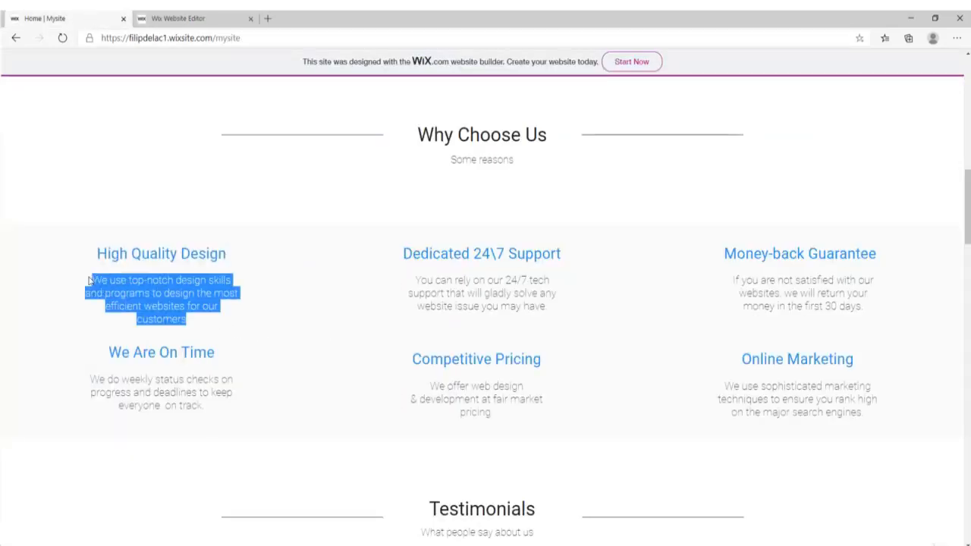
click(182, 18)
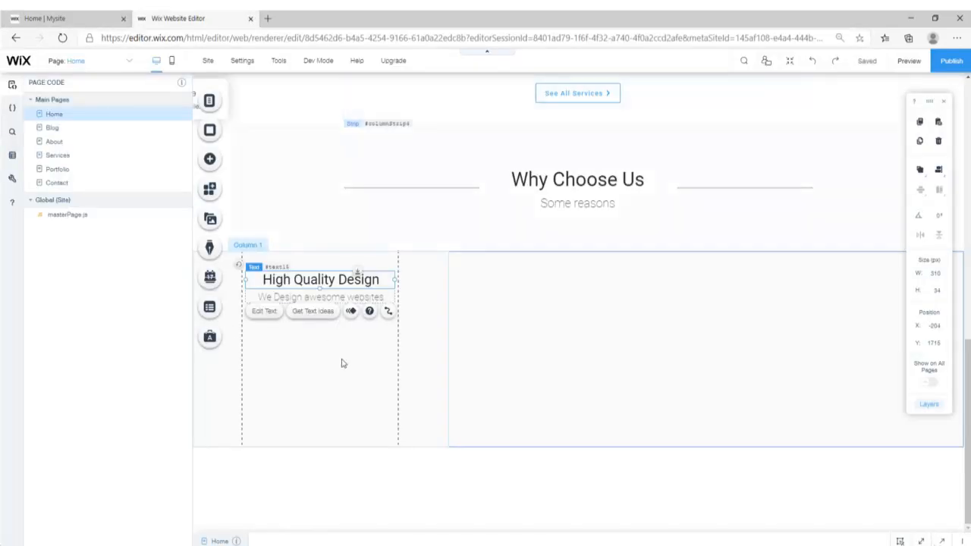
double_click(311, 294)
key(ctrl+v)
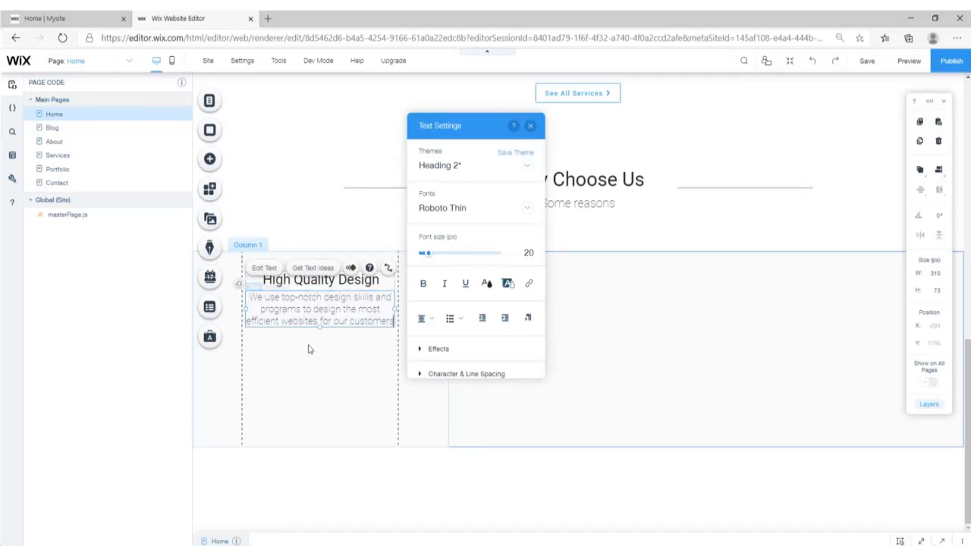
click(316, 373)
- Move the first column's description down to Y 1776 to widen the gap under its heading, and preview the page
click(53, 17)
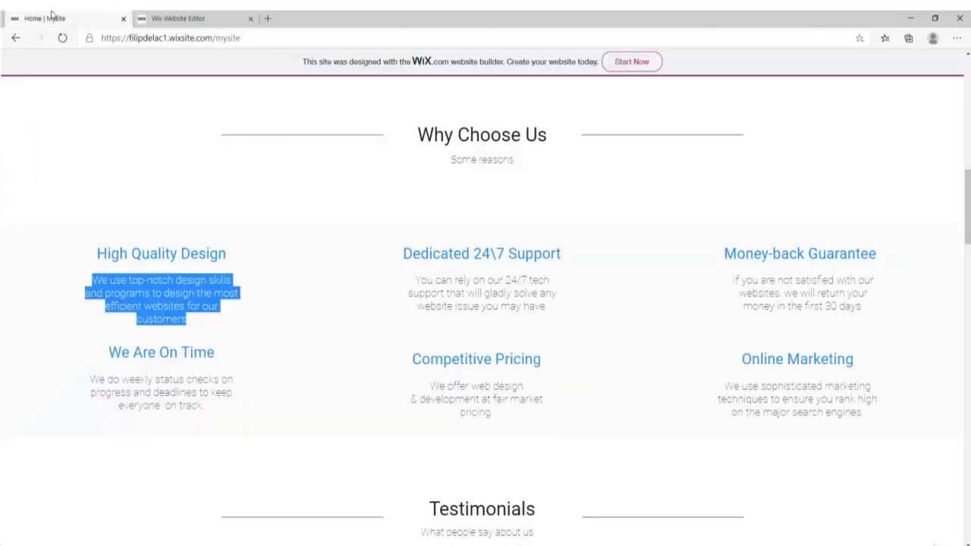
click(190, 15)
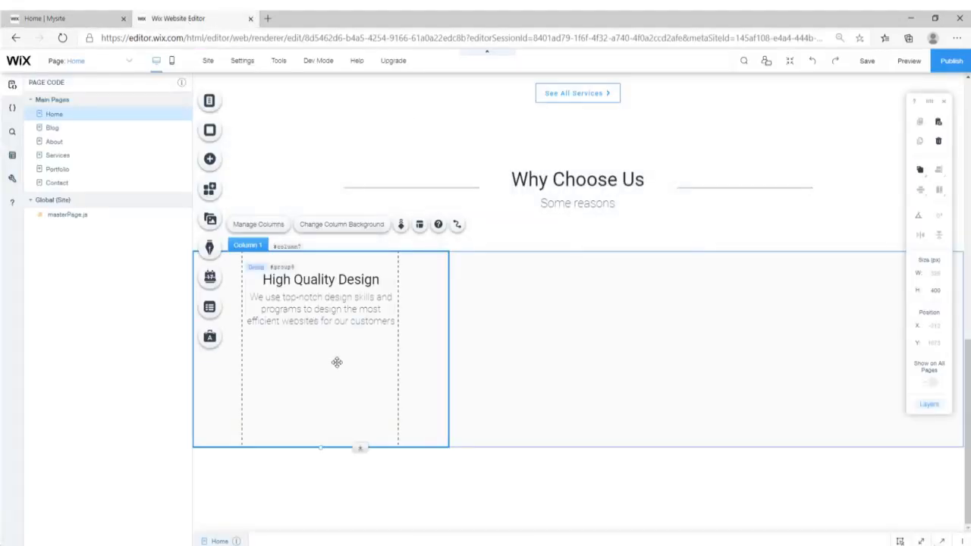
drag(336, 320, 335, 331)
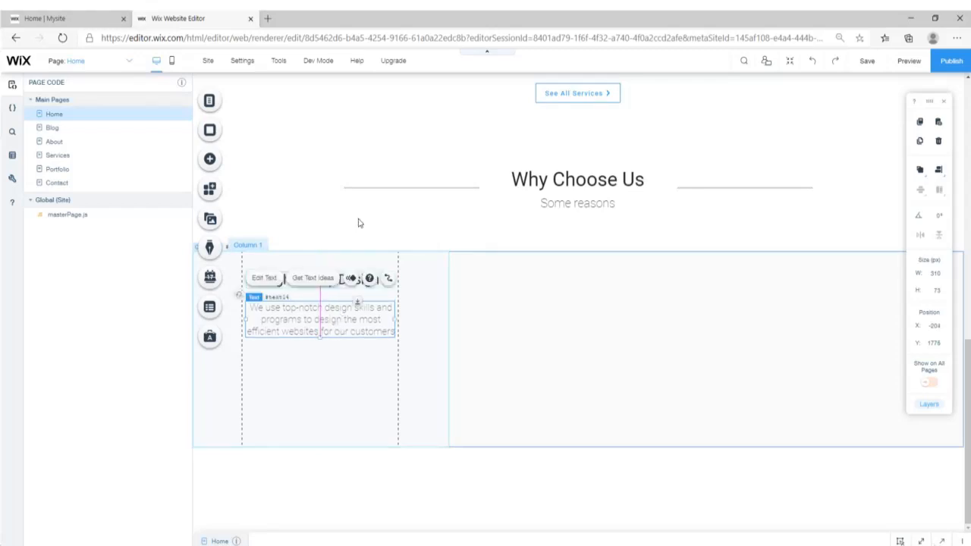
click(360, 222)
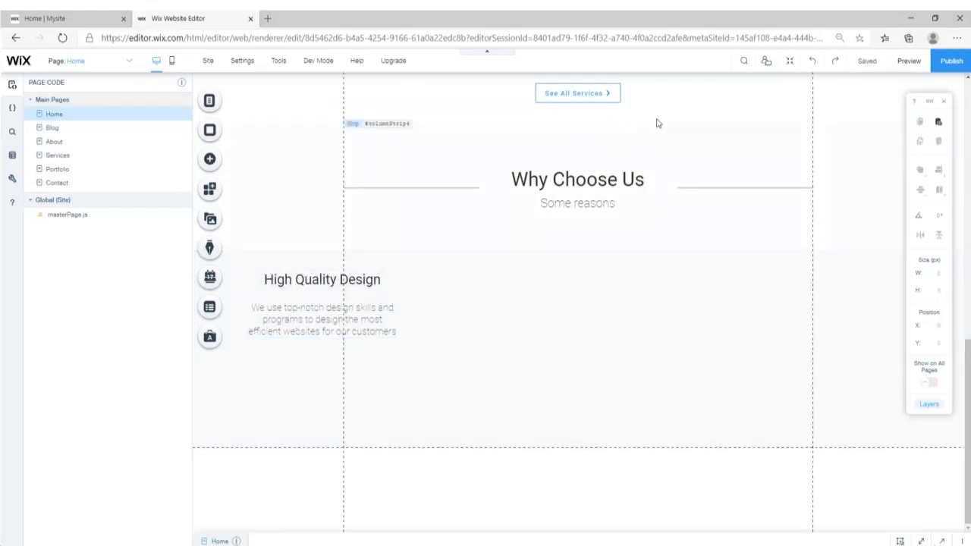
click(908, 60)
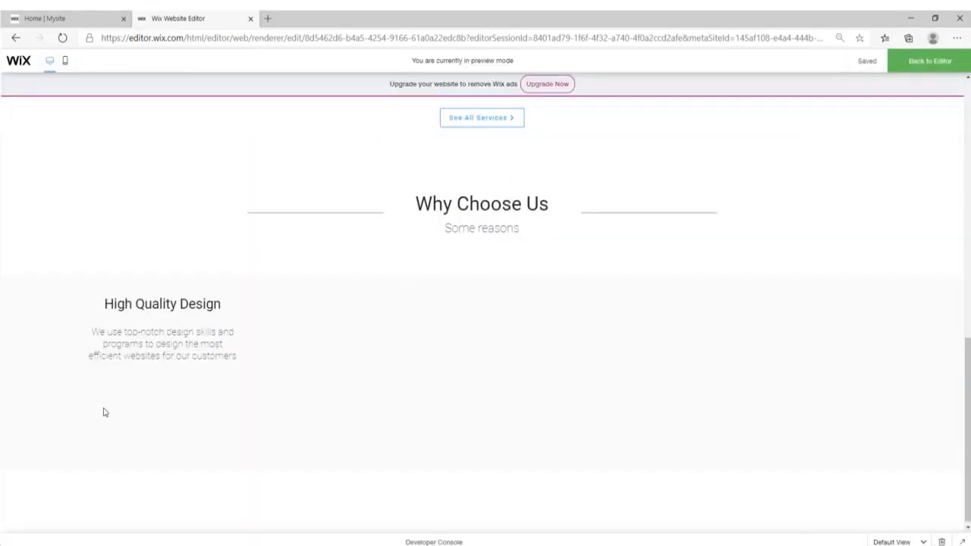
- Return to the editor and nudge the first column's description into place under its heading, at X -204 and Y 1779
click(917, 62)
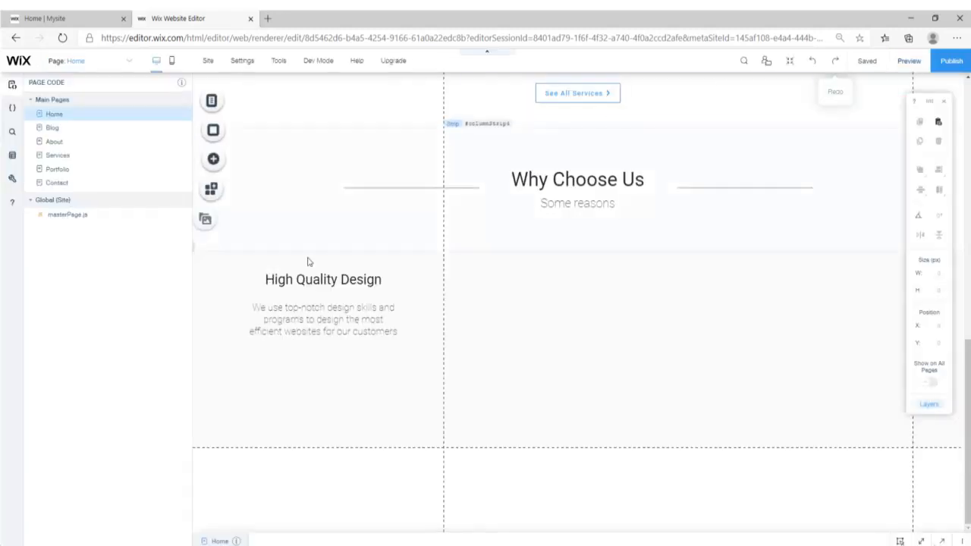
click(315, 325)
key(Down)
key(Down)
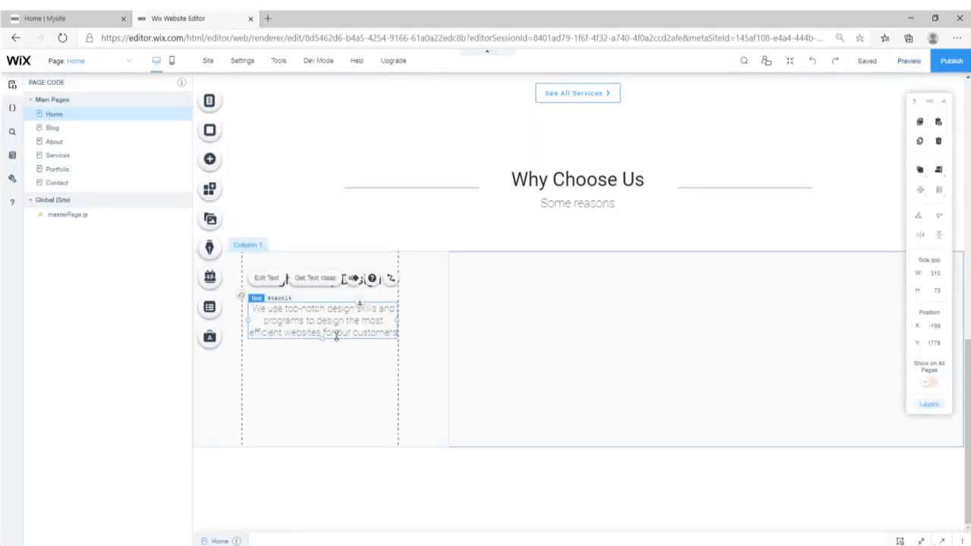
key(Left)
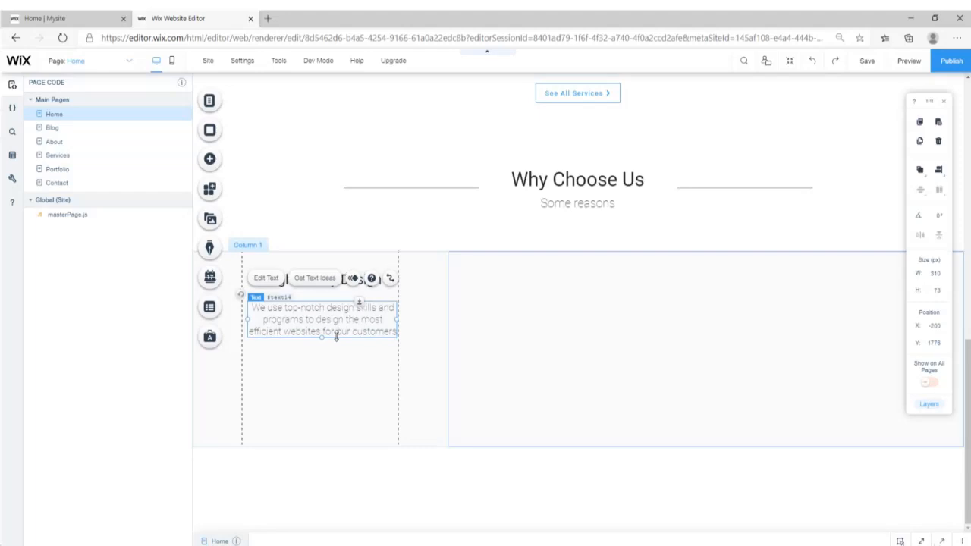
key(Down)
key(Down)
key(Down)
key(Down)
key(Down)
key(Down)
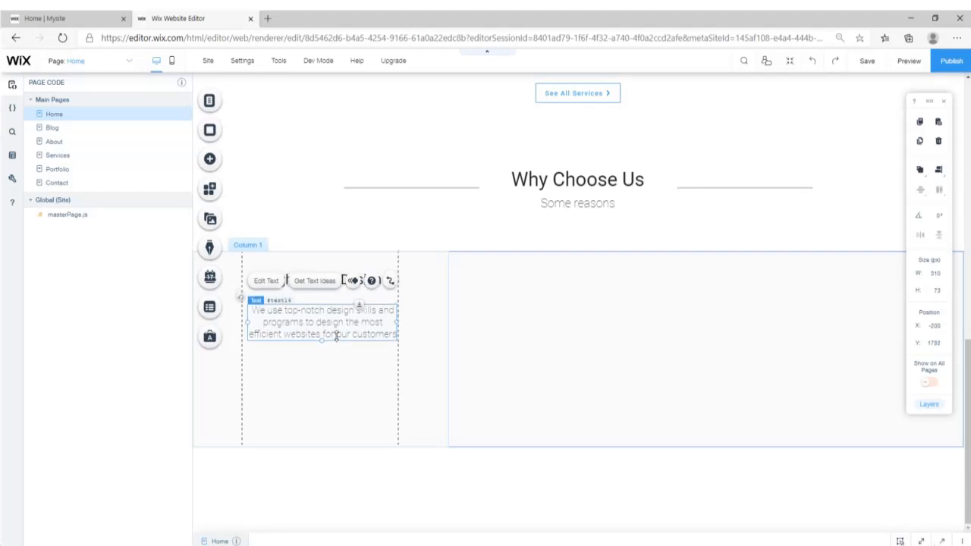
click(337, 226)
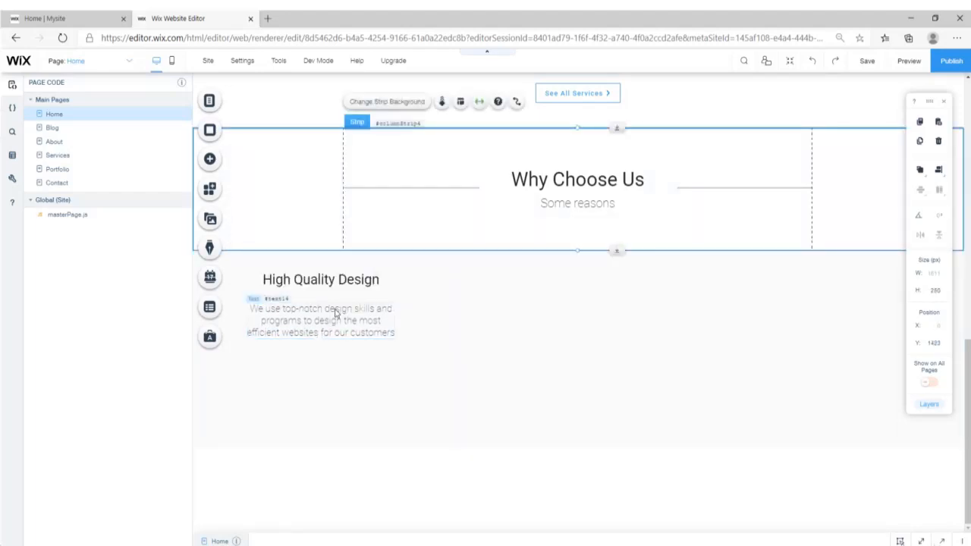
click(336, 311)
click(325, 234)
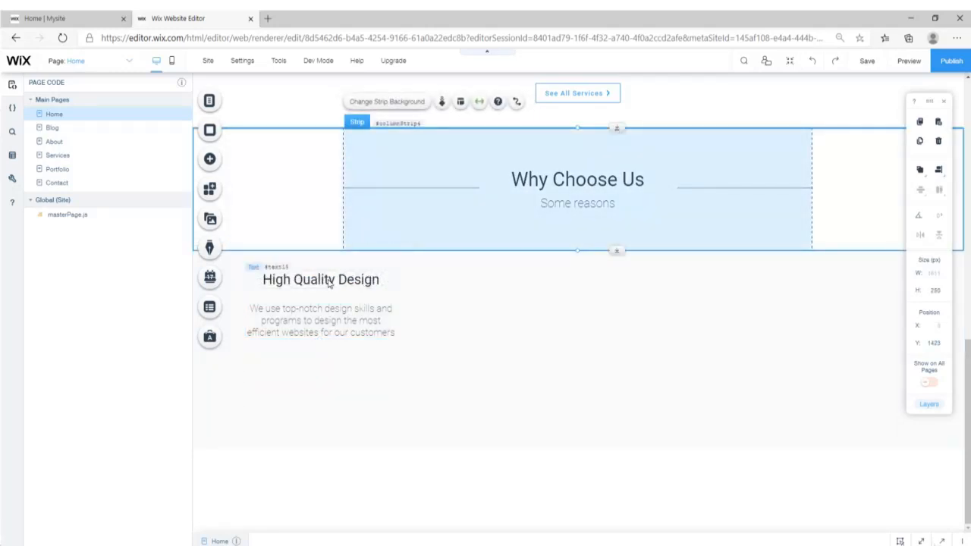
- Set the text color of the first column's "High Quality Design" heading to the saved blue #2196F3
click(328, 283)
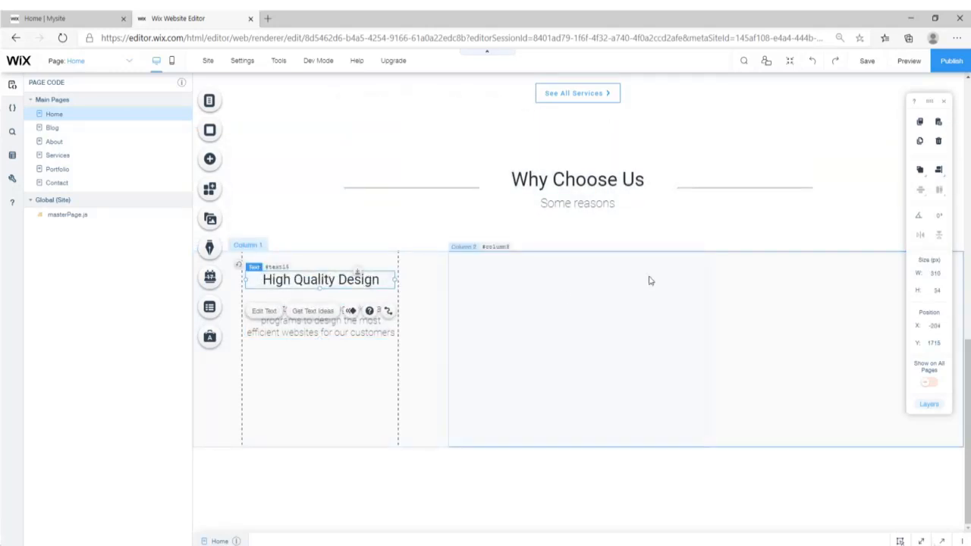
click(264, 311)
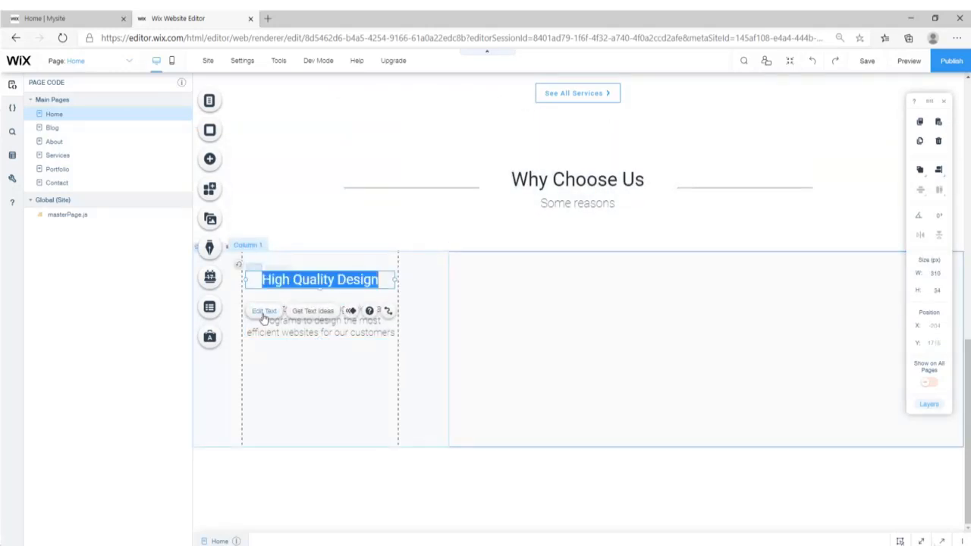
click(486, 283)
click(412, 301)
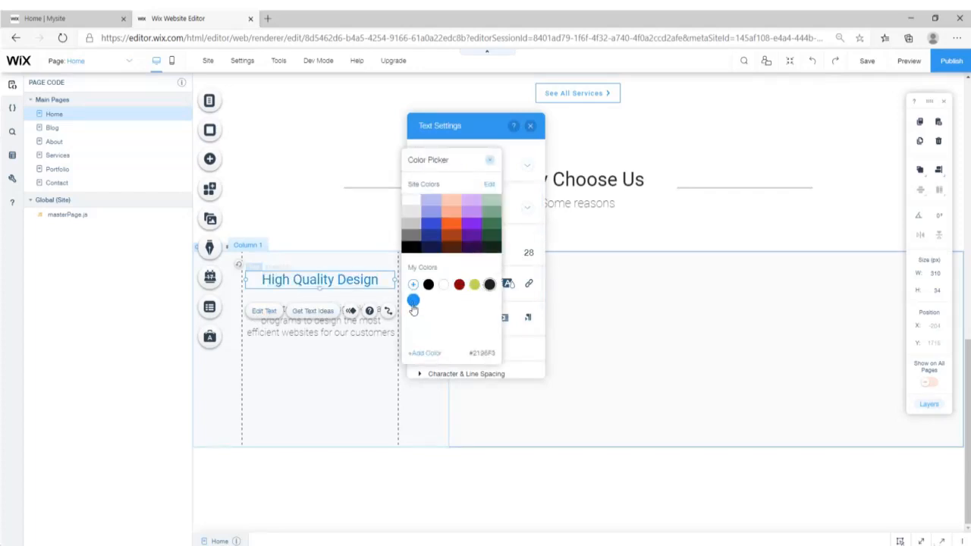
click(490, 159)
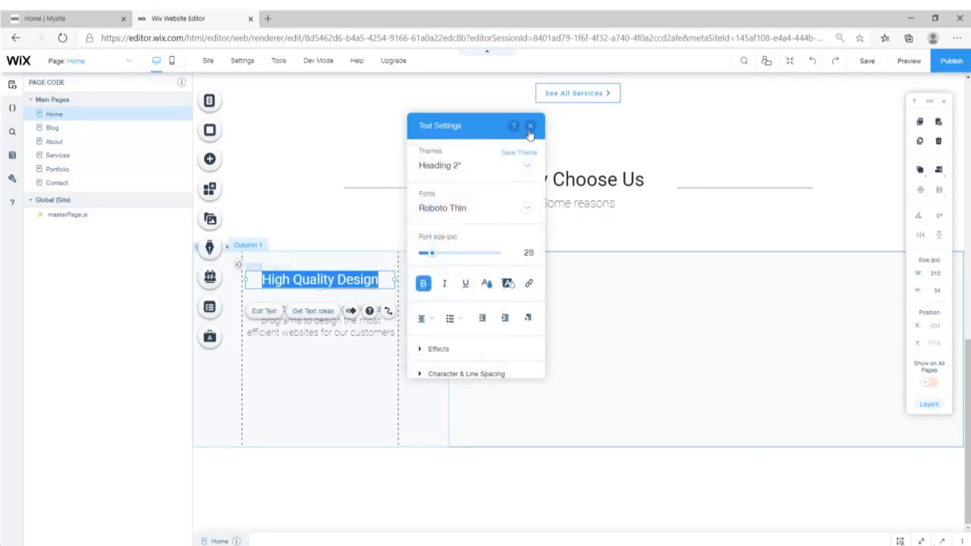
click(529, 126)
click(282, 217)
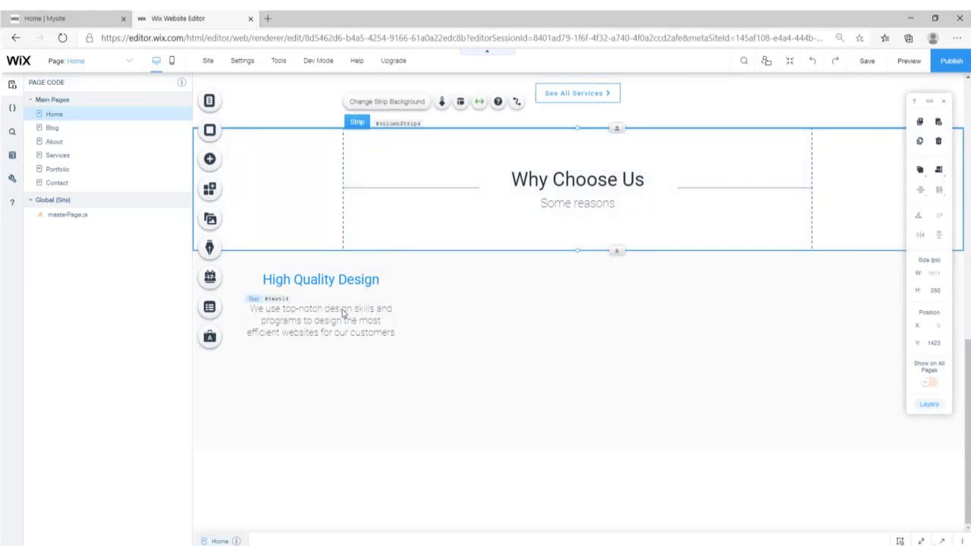
- Group the first column's "High Quality Design" heading with its description
click(342, 312)
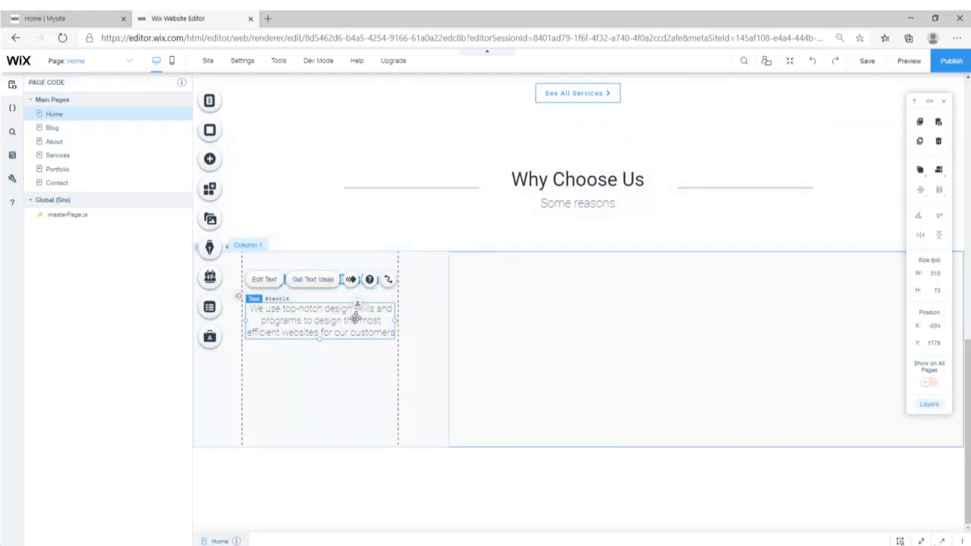
shift+click(357, 279)
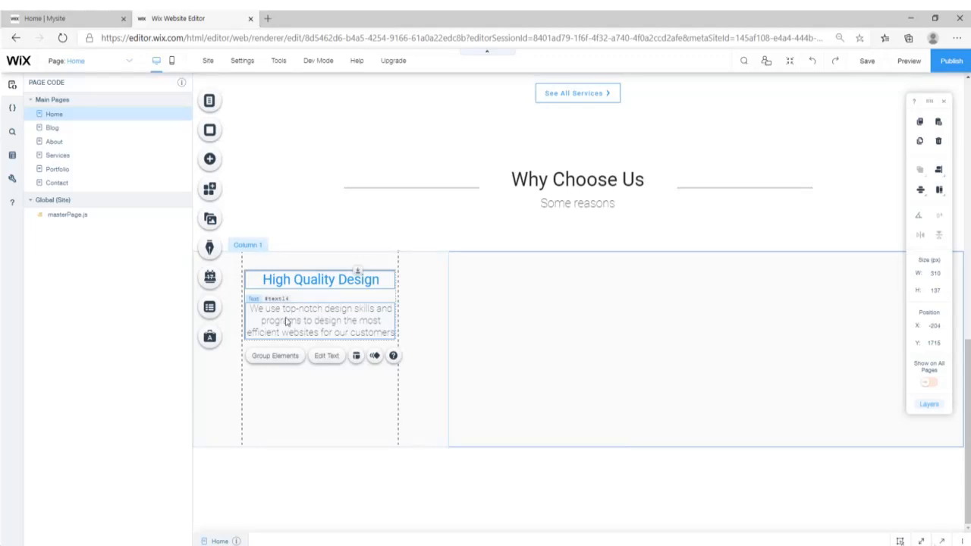
click(276, 356)
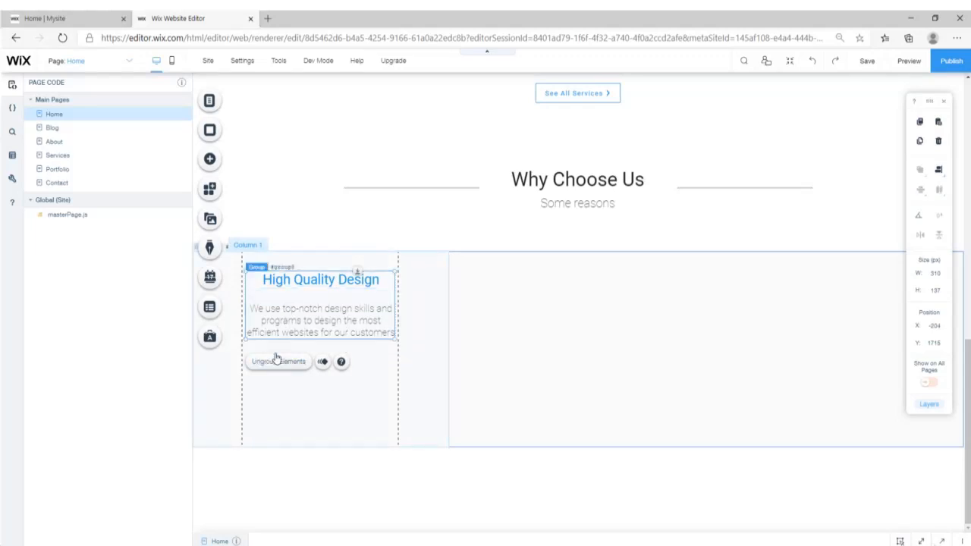
- Place copies of the High Quality Design group in the second and third columns, and compare the page preview with the reference site
click(520, 305)
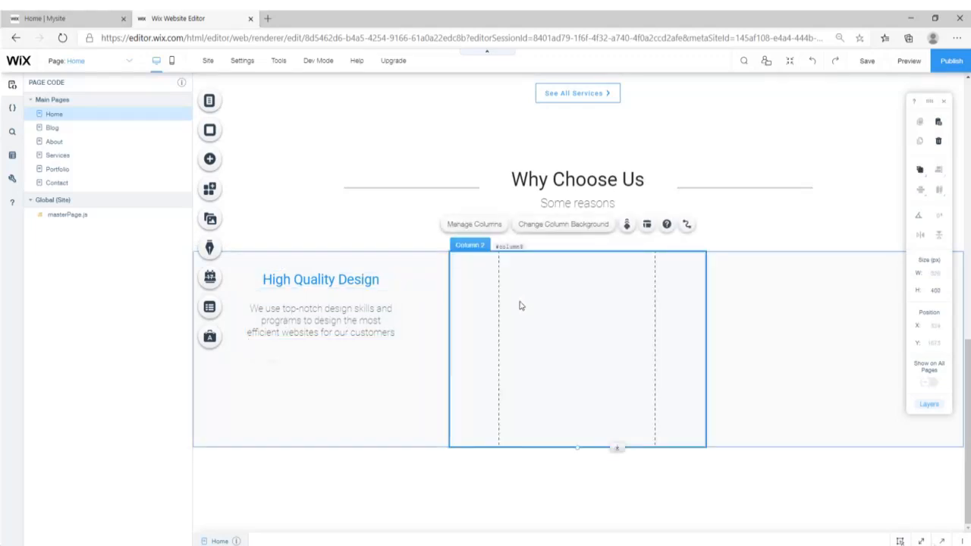
drag(354, 320, 854, 345)
click(904, 60)
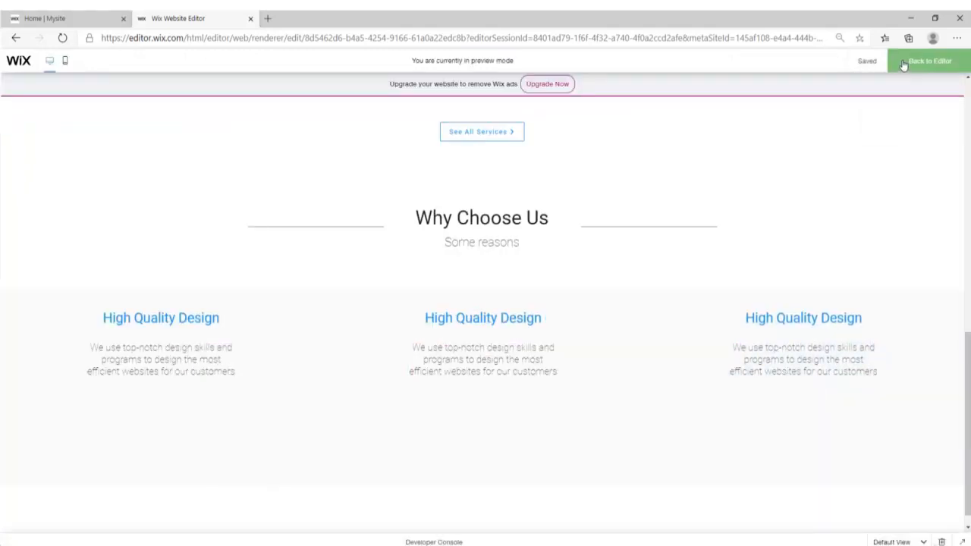
click(64, 15)
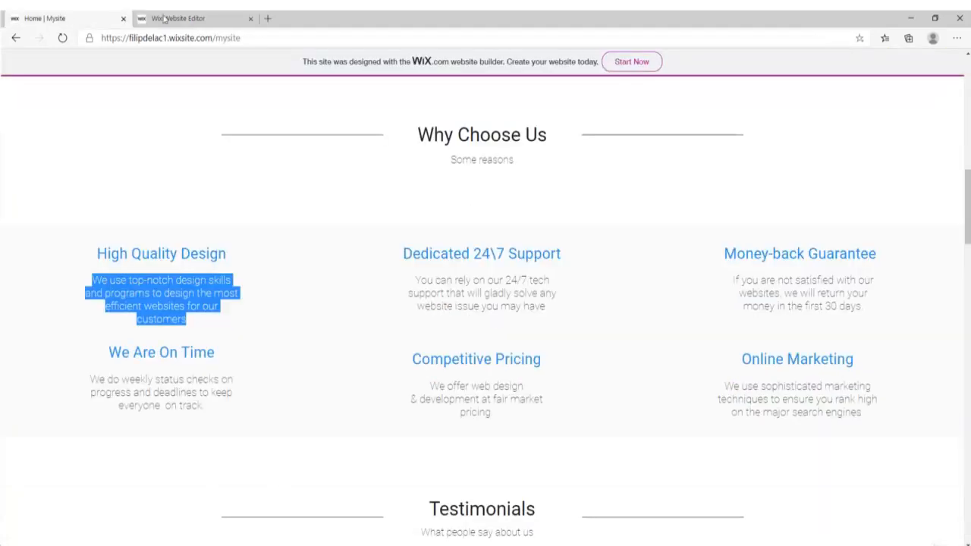
click(190, 19)
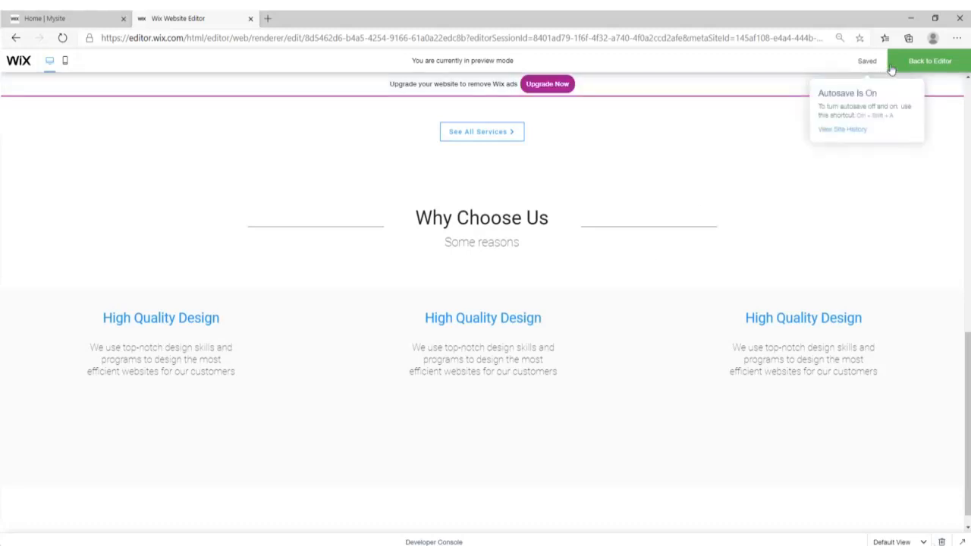
click(930, 62)
- Copy the heading "Dedicated 24\7 Support" from the reference site and paste it over the second column's title
click(85, 18)
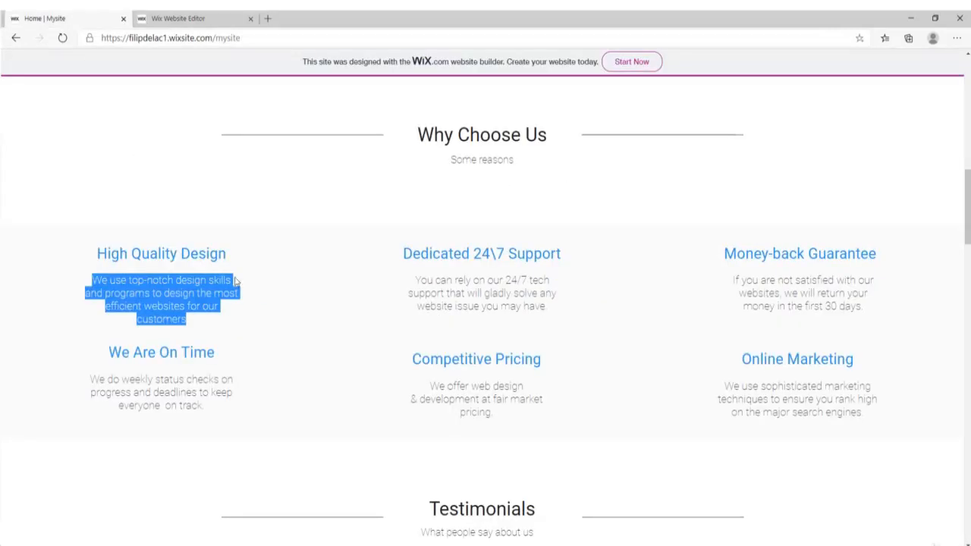
click(287, 284)
drag(395, 256, 568, 258)
click(583, 259)
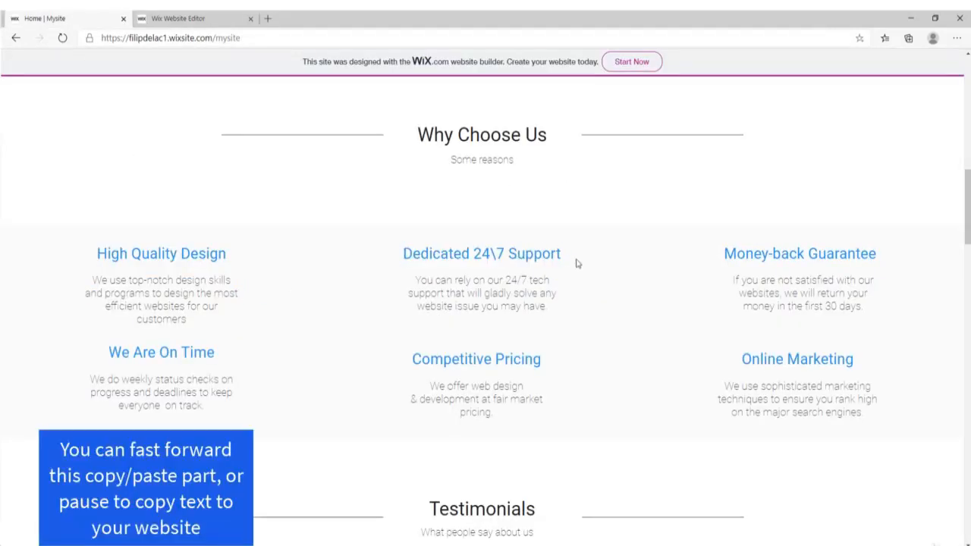
triple_click(563, 259)
key(ctrl+c)
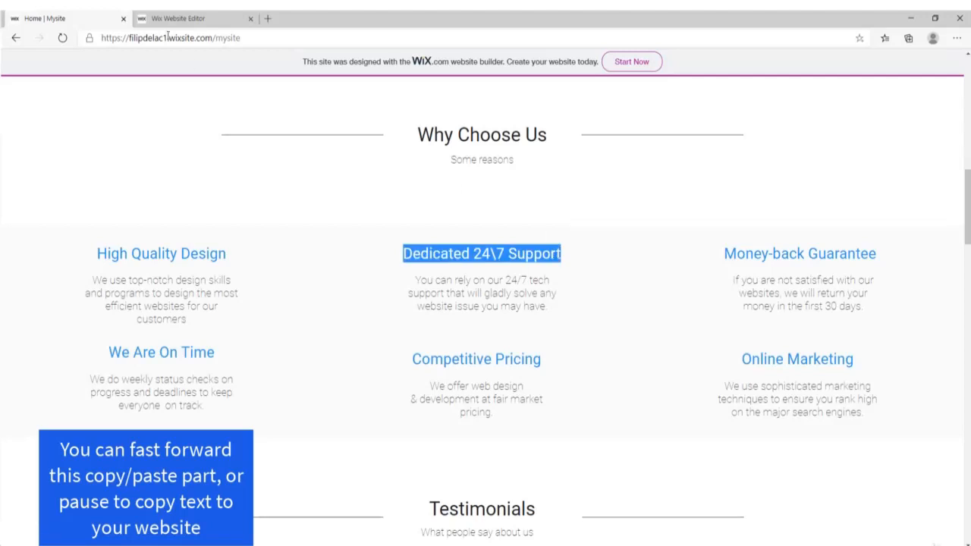
click(176, 18)
click(570, 295)
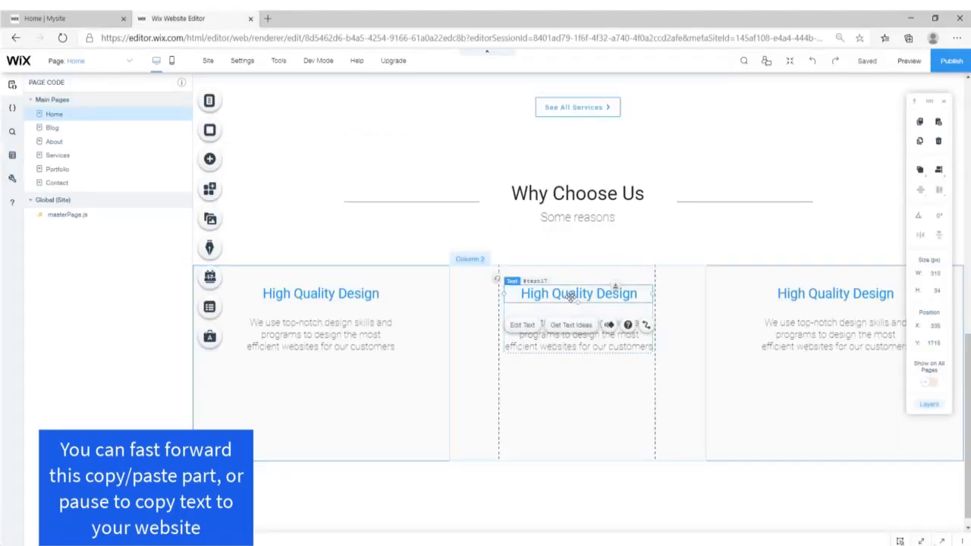
double_click(571, 296)
key(ctrl+v)
- Replace the second column's description with the reference site's Dedicated 24\7 Support paragraph
click(44, 18)
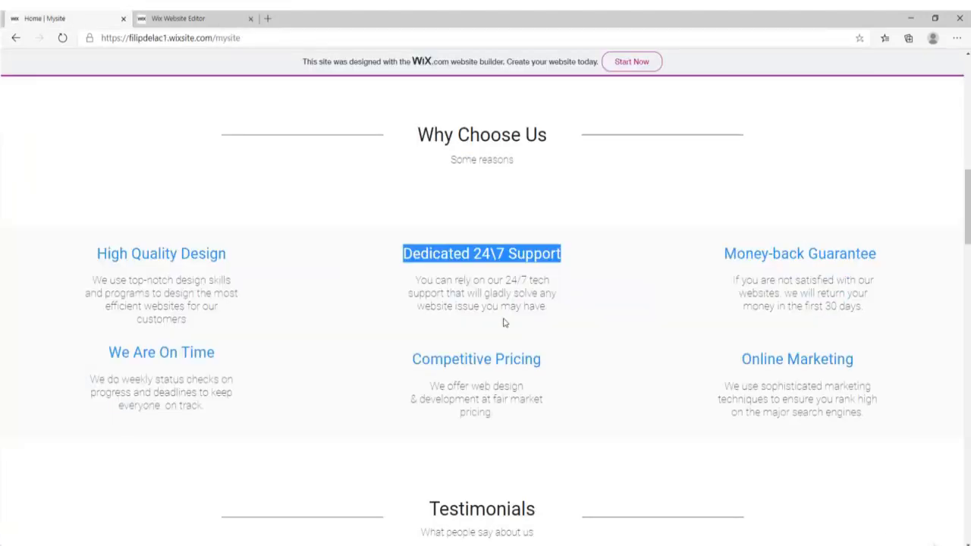
triple_click(488, 293)
key(ctrl+c)
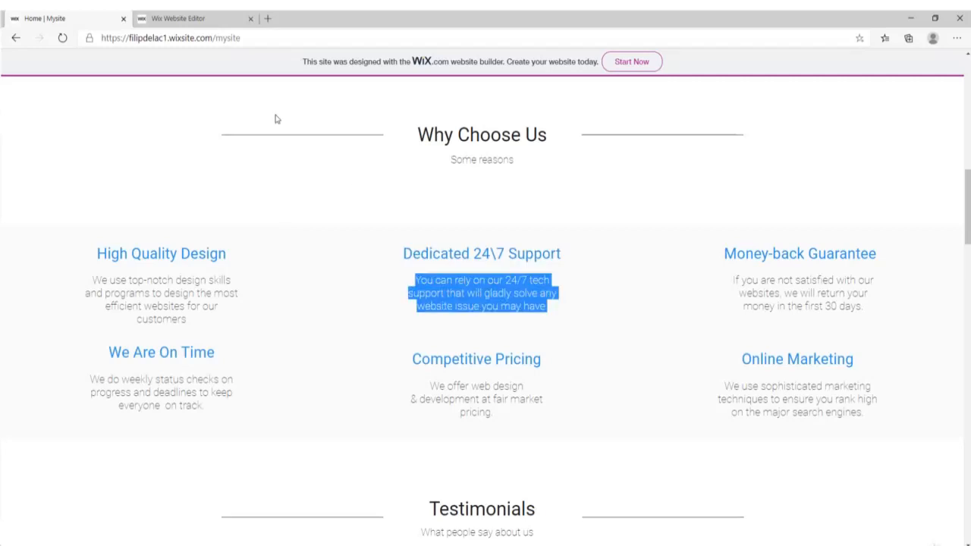
click(203, 17)
click(587, 337)
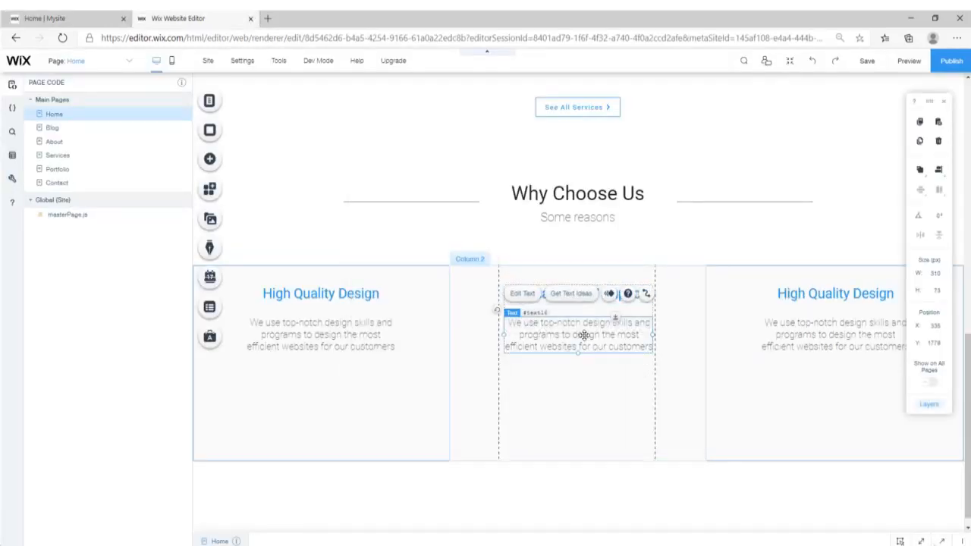
double_click(584, 335)
key(ctrl+v)
- Copy the heading "Money-back Guarantee" from the reference site and paste it over the third column's title
click(75, 22)
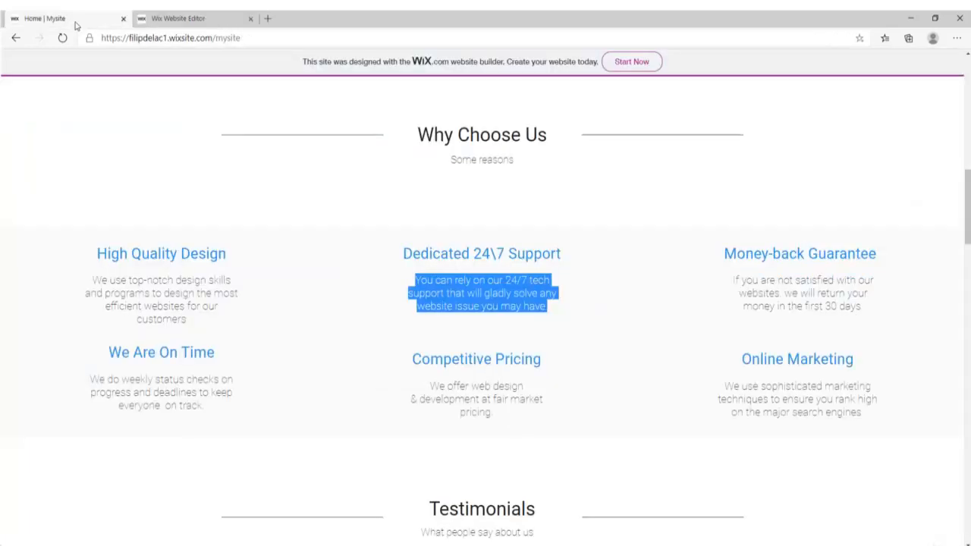
triple_click(775, 250)
key(ctrl+c)
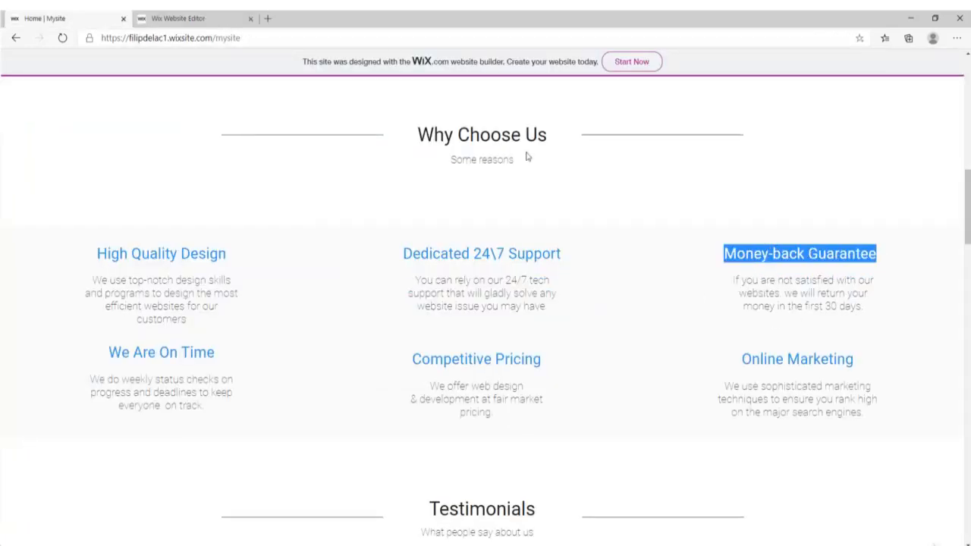
click(189, 18)
click(813, 295)
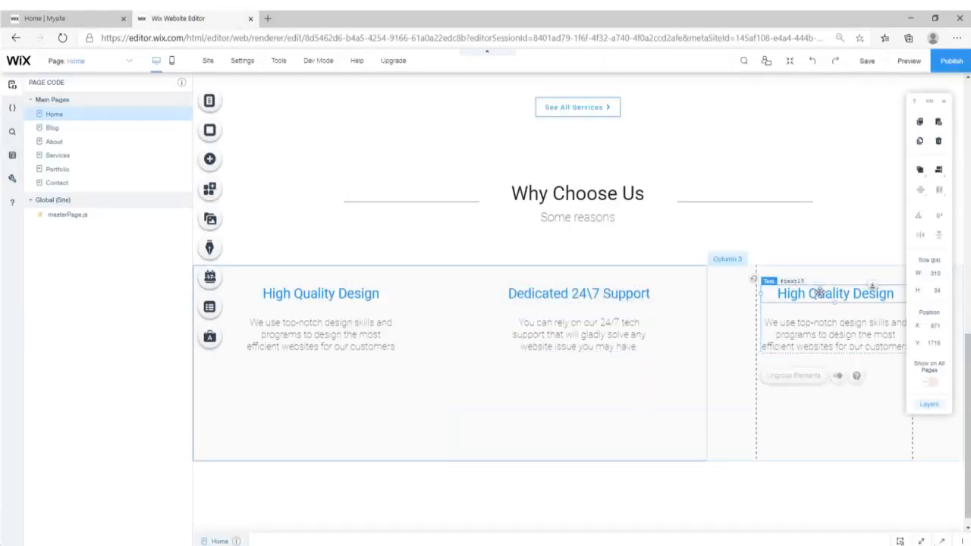
double_click(819, 292)
key(ctrl+v)
- Replace the third column's description with the reference site's Money-back Guarantee paragraph, and check the section against the reference
click(97, 22)
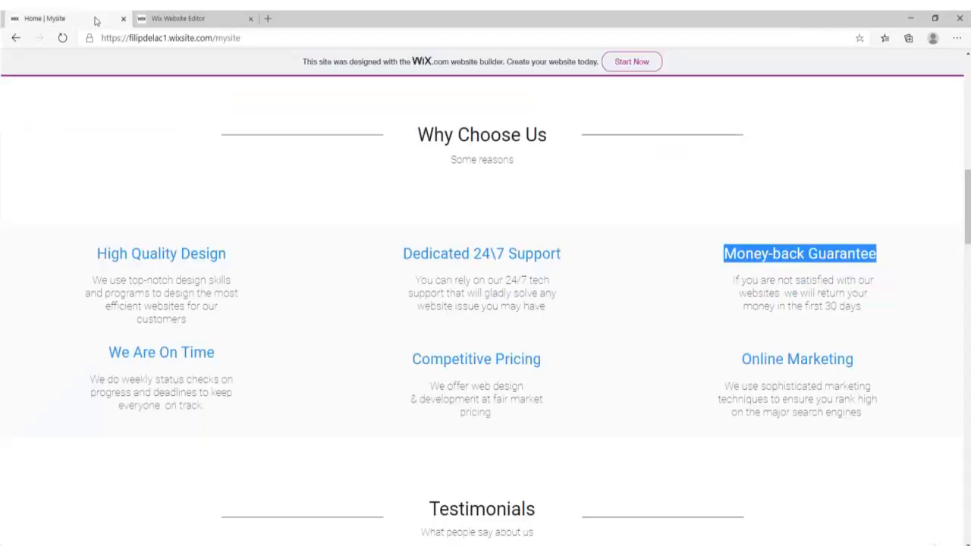
triple_click(804, 303)
key(ctrl+c)
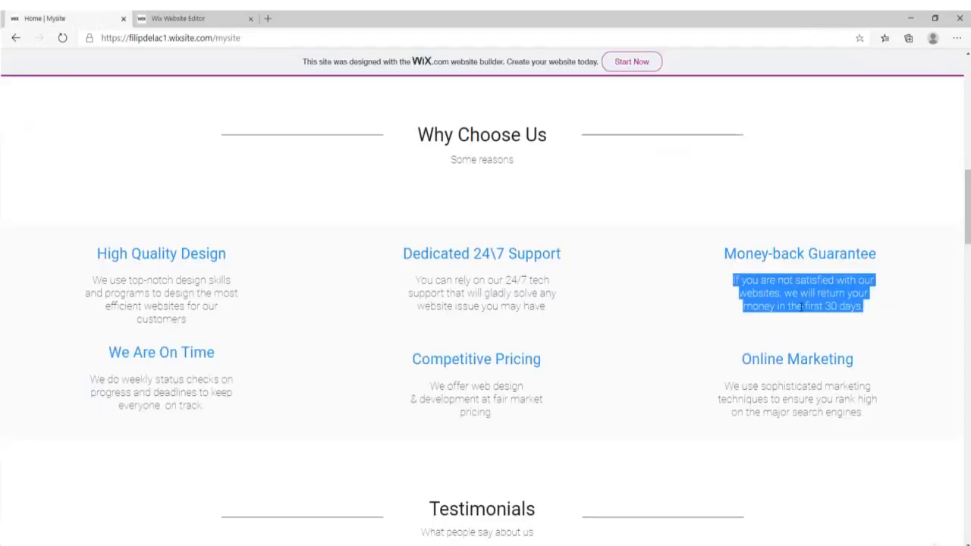
click(174, 19)
double_click(834, 336)
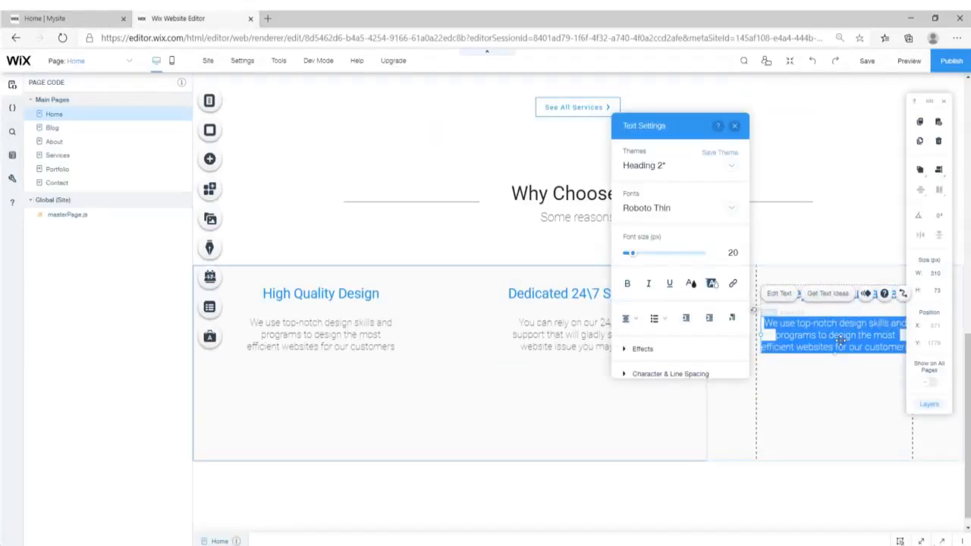
key(ctrl+v)
click(53, 18)
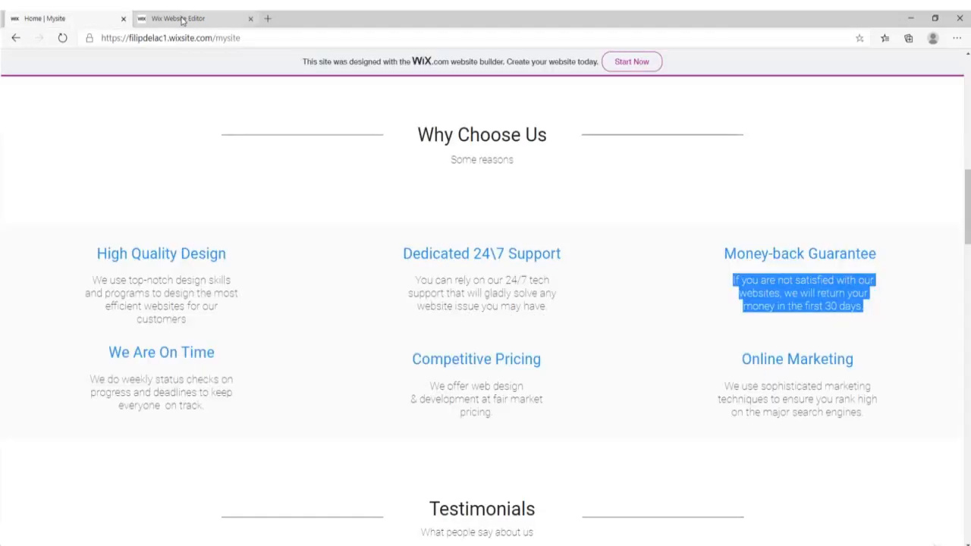
click(182, 18)
- Shorten the three-column reasons strip below Why Choose Us to a height of about 227 px
click(397, 374)
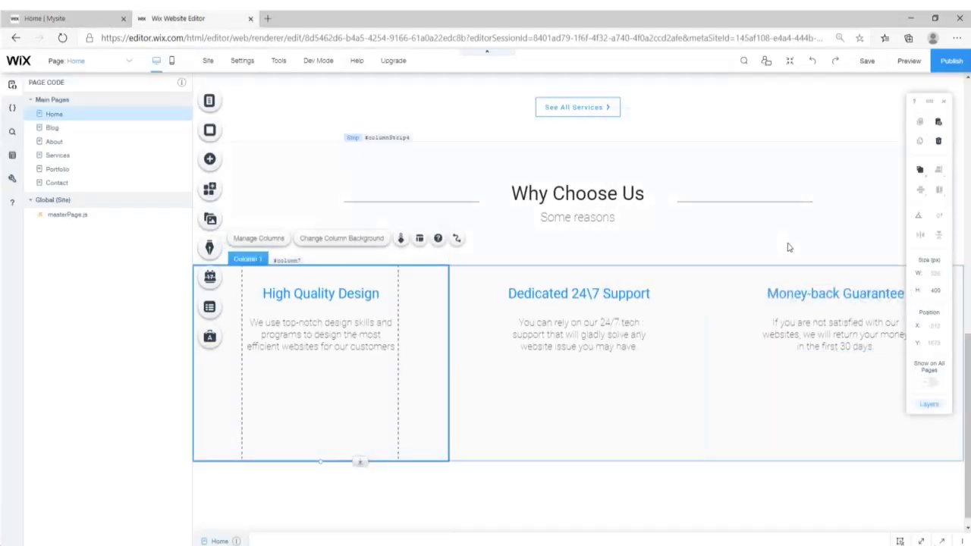
click(867, 240)
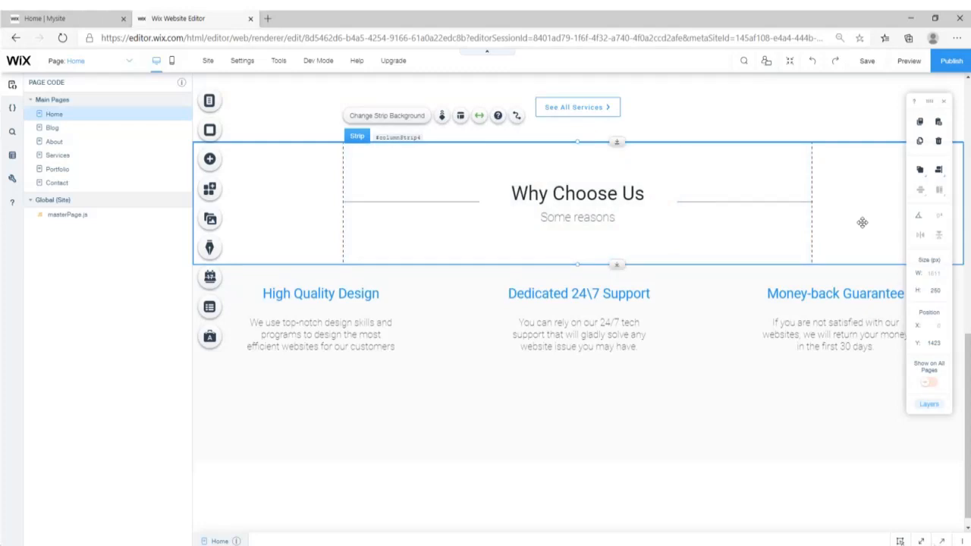
click(729, 388)
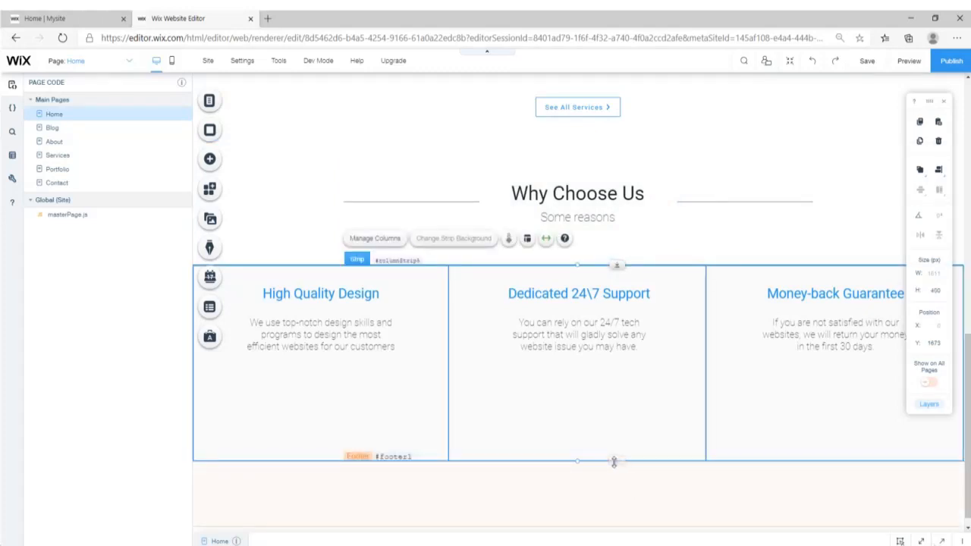
mouse_move(615, 461)
mouse_down()
mouse_move(613, 429)
mouse_move(618, 473)
mouse_up()
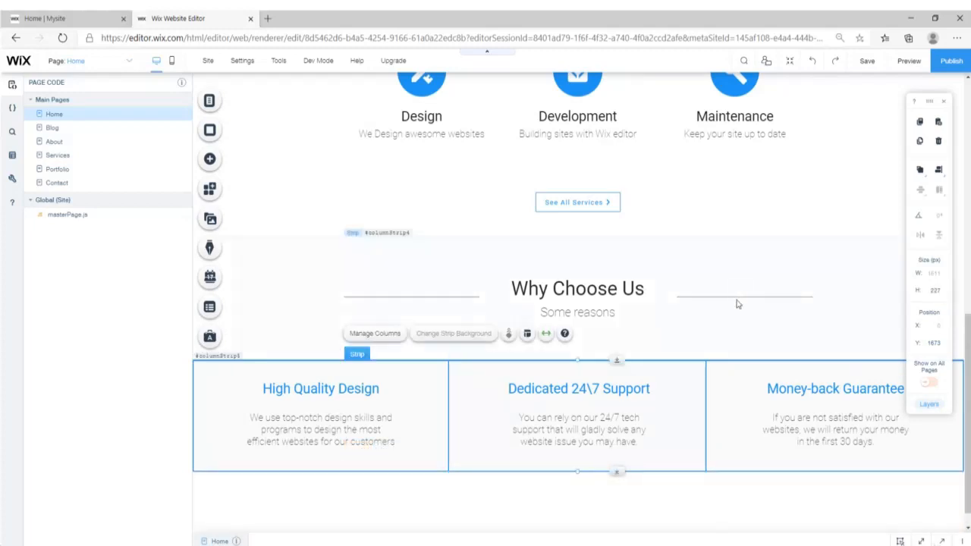
- Duplicate the three-column reasons strip and place the copy directly beneath the original as a second row
click(740, 337)
scroll(793, 331, down, 1)
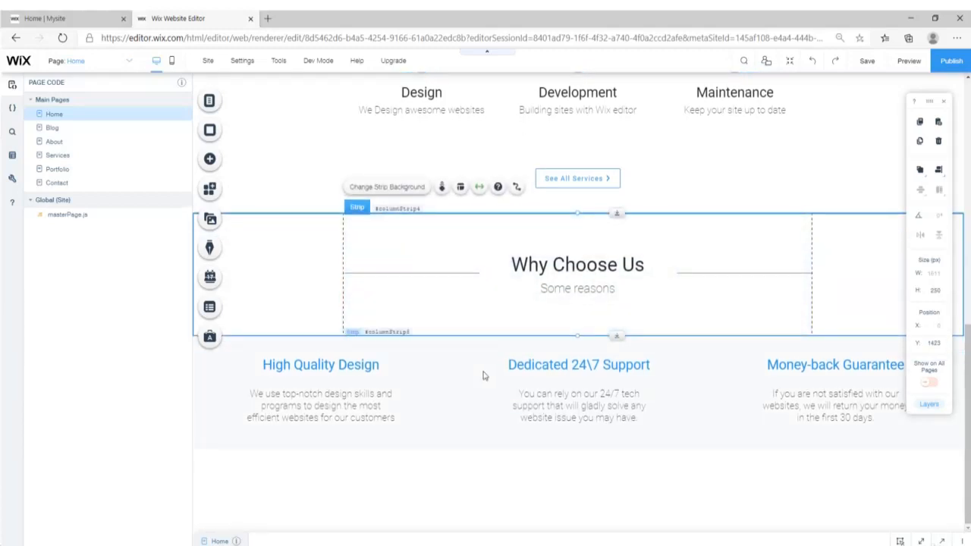
click(314, 367)
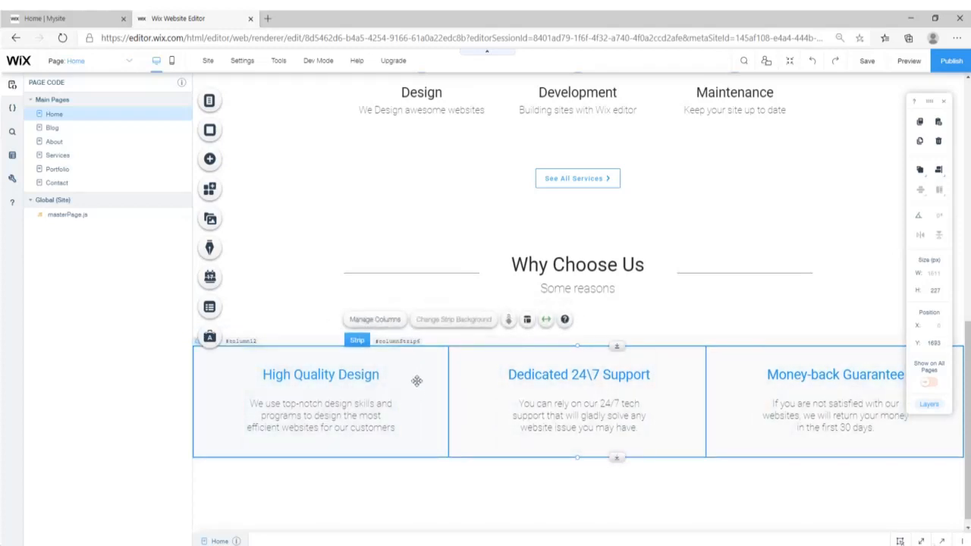
drag(416, 379, 423, 473)
scroll(447, 382, down, 2)
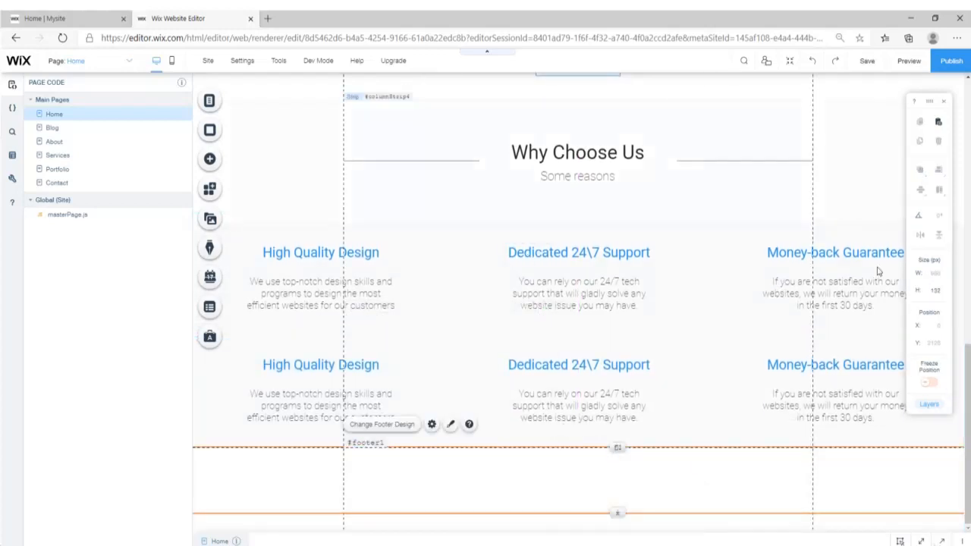
- Copy the heading "We Are On Time" from the reference site and paste it over the lower strip's first column title
click(49, 15)
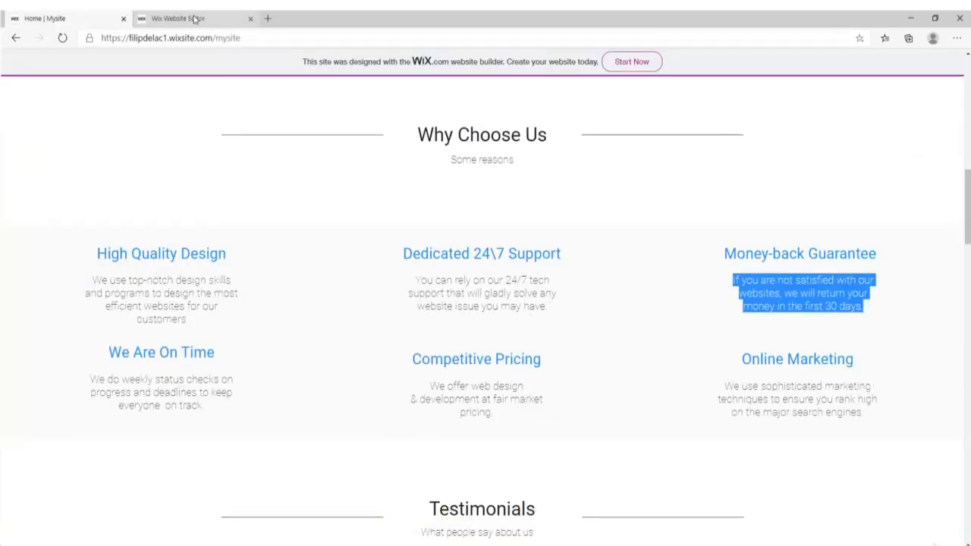
click(151, 350)
triple_click(151, 350)
key(ctrl+c)
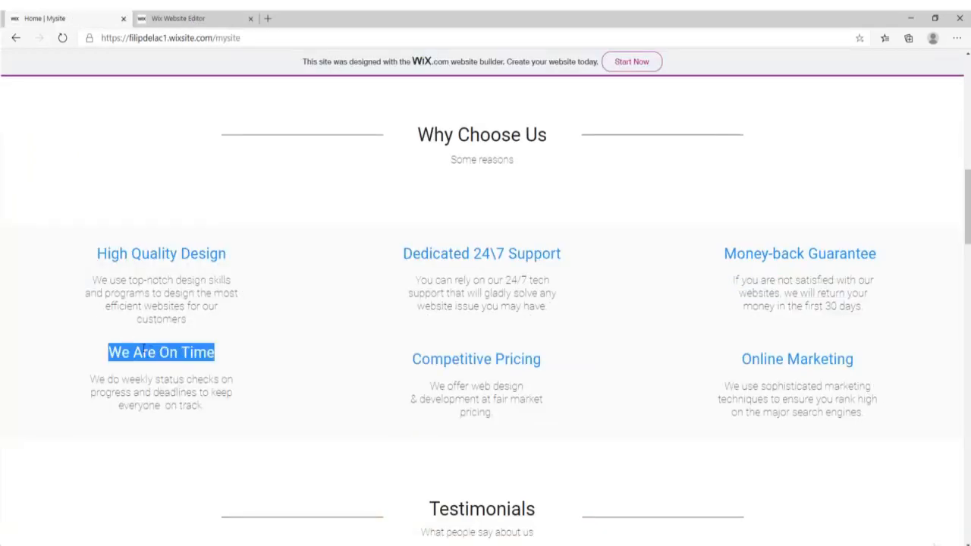
click(189, 18)
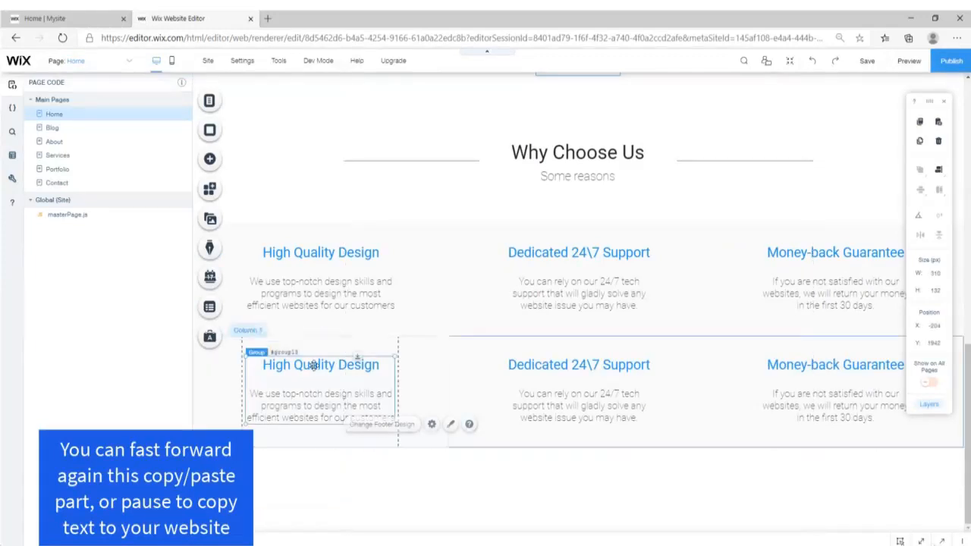
click(312, 364)
double_click(311, 364)
key(ctrl+v)
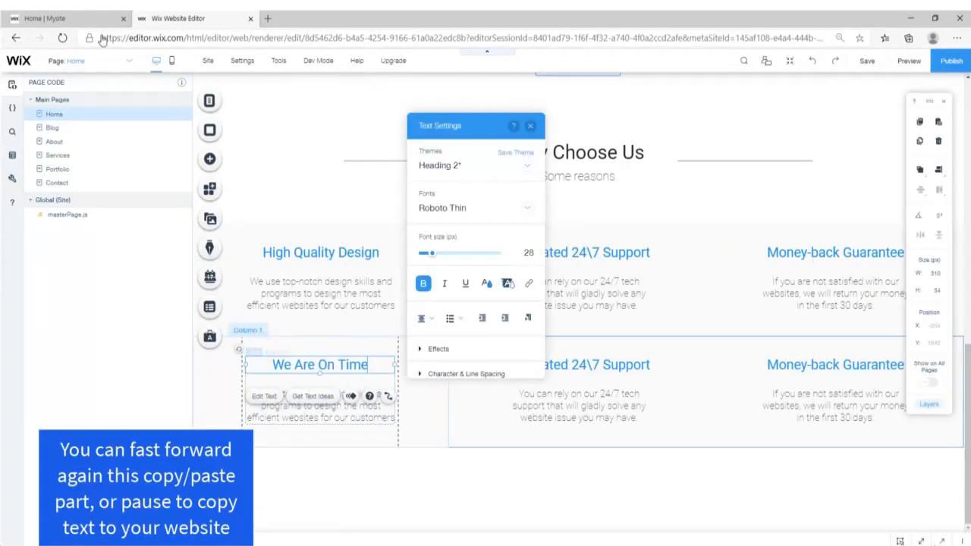
- Try pasting the reference site's We Are On Time paragraph over the lower strip's second column title, and undo it
click(94, 16)
triple_click(176, 387)
key(ctrl+c)
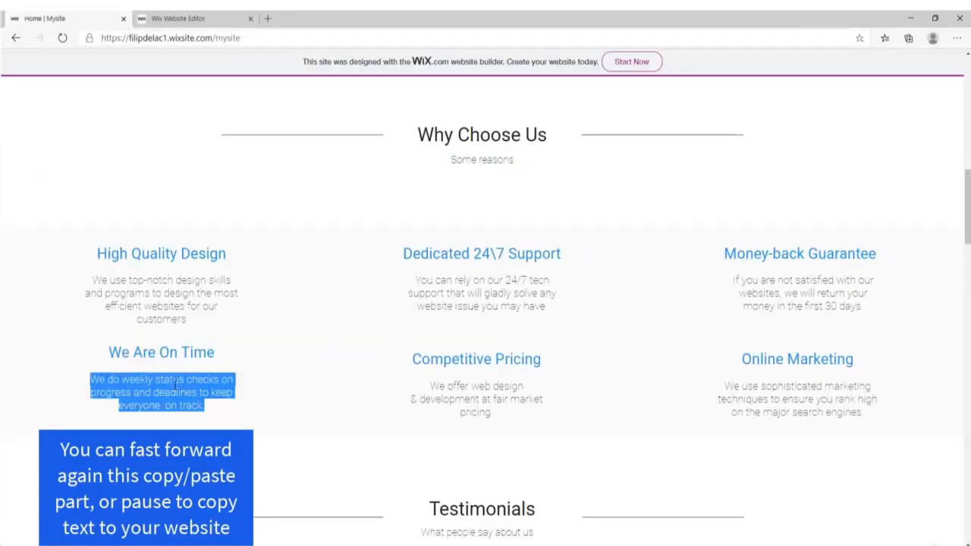
click(190, 18)
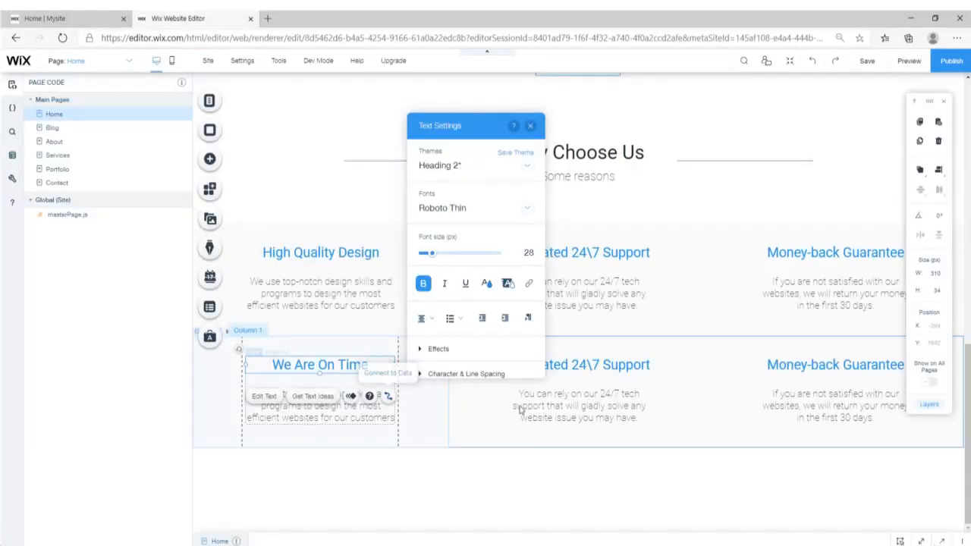
click(580, 364)
double_click(578, 366)
key(ctrl+v)
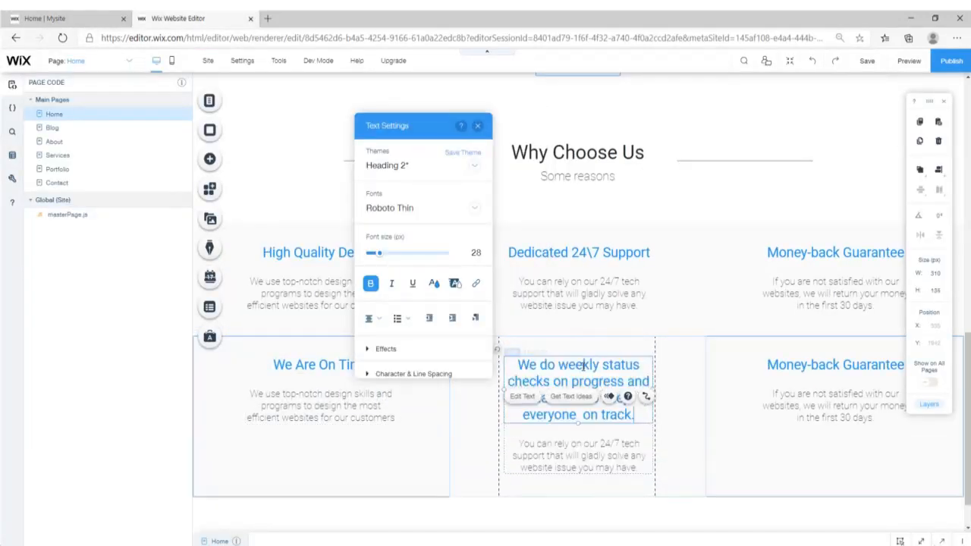
key(ctrl+z)
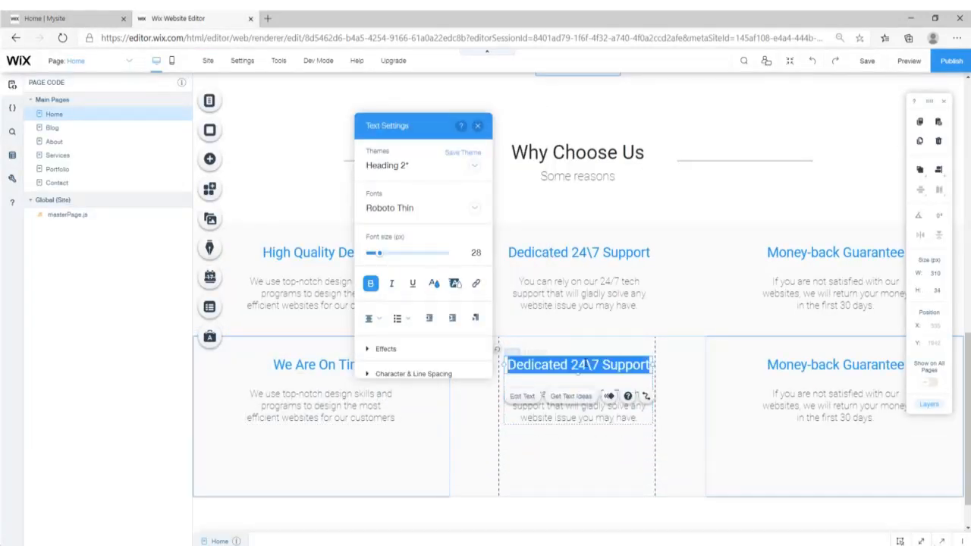
key(ctrl+v)
key(ctrl+z)
- Copy the heading "Competitive Pricing" from the reference site and paste it over the lower strip's second column title
click(75, 13)
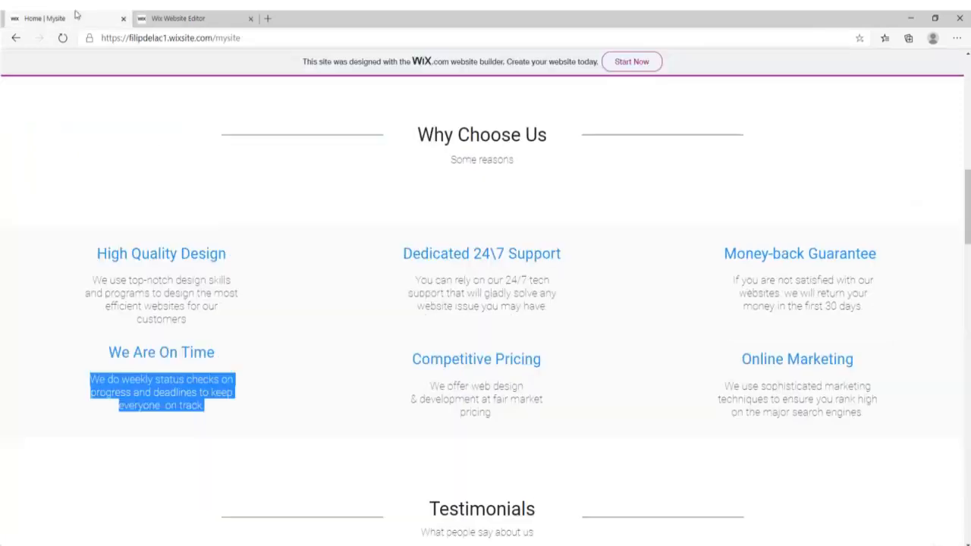
triple_click(468, 359)
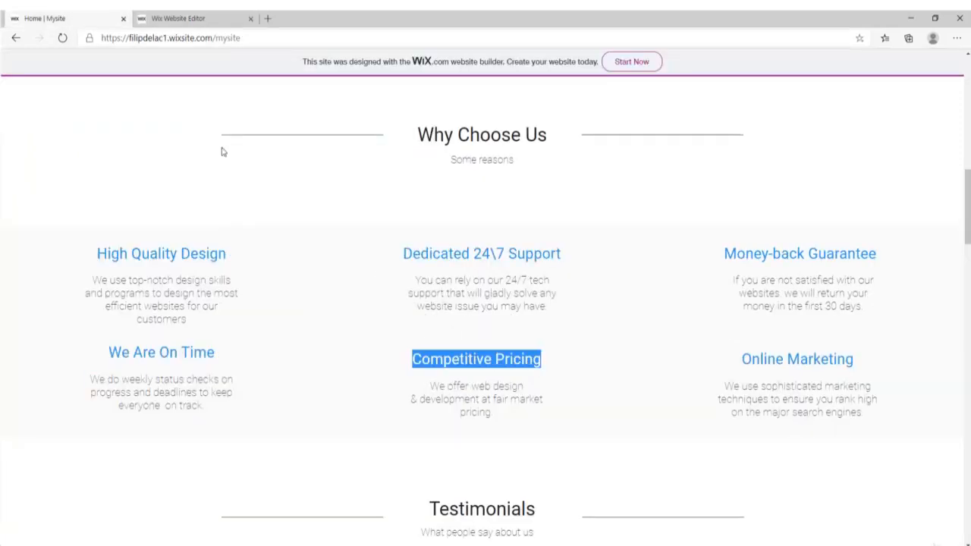
key(ctrl+c)
click(134, 15)
key(ctrl+v)
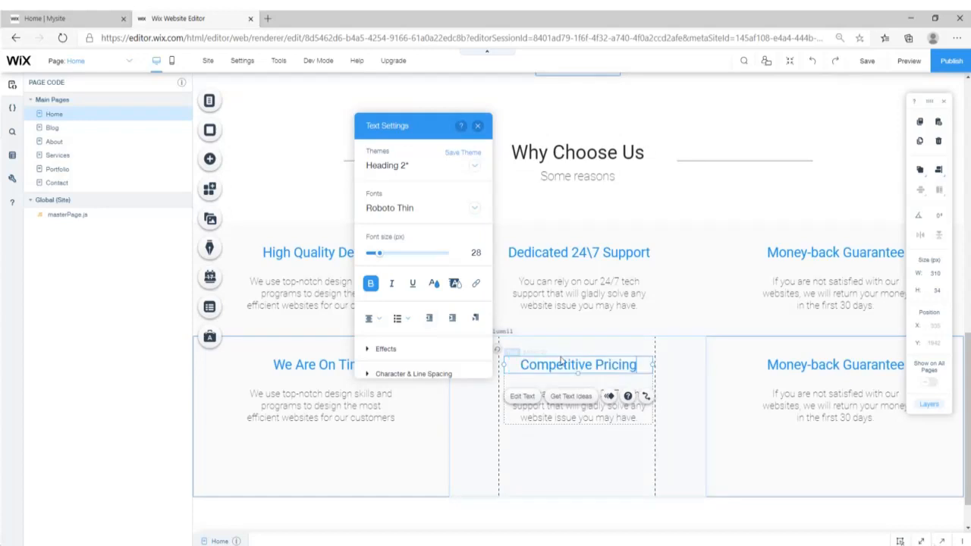
- Replace the lower strip's second column description with the reference site's Competitive Pricing paragraph
click(53, 20)
double_click(496, 390)
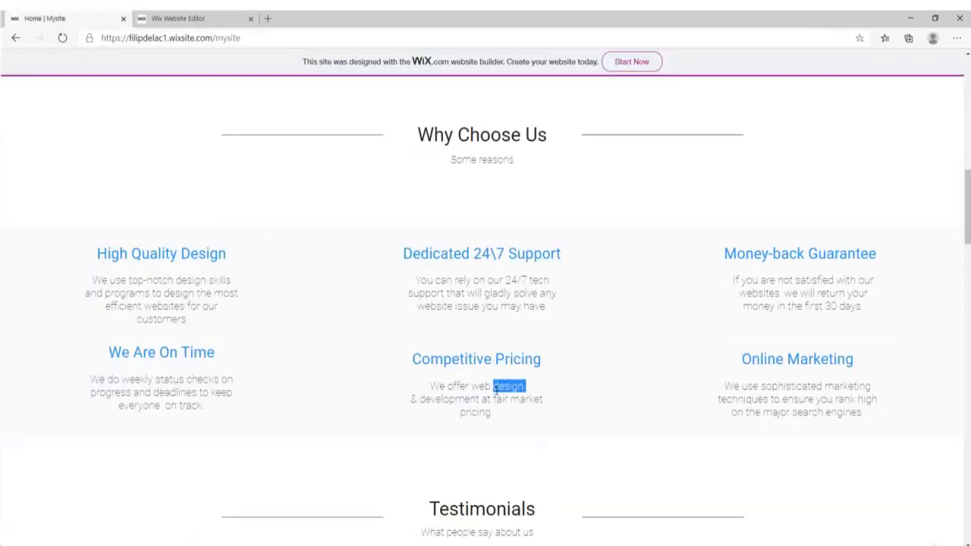
click(496, 390)
key(ctrl+c)
click(172, 18)
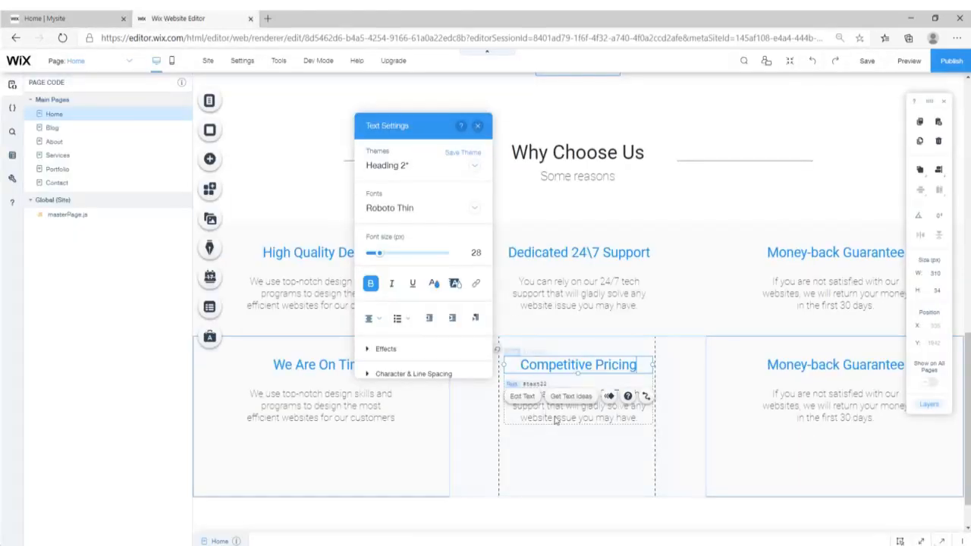
double_click(557, 419)
key(ctrl+v)
- Copy the heading "Online Marketing" from the reference site
click(64, 18)
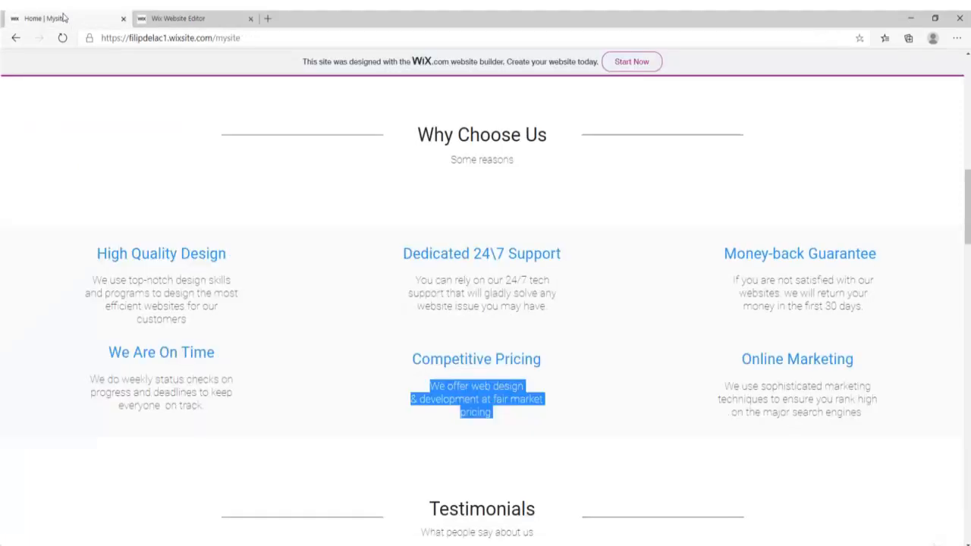
double_click(810, 357)
triple_click(746, 358)
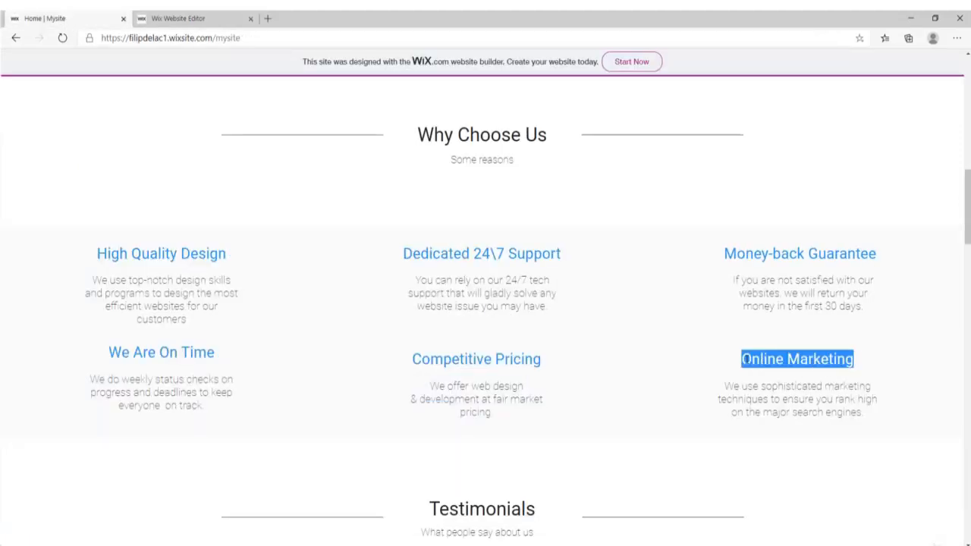
- Change the heading of the second-row, third-column group under Why Choose Us to "Online Marketing"
click(217, 16)
click(790, 367)
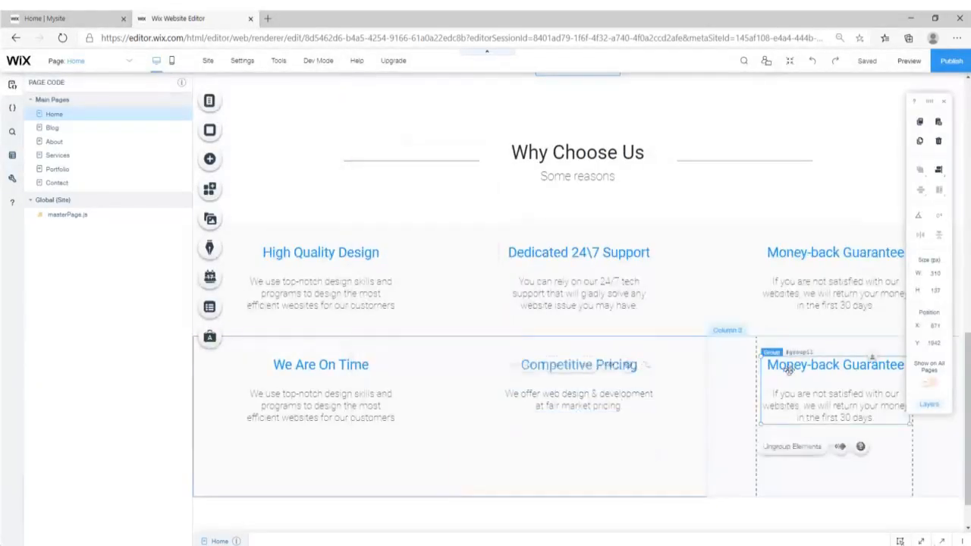
click(790, 367)
double_click(790, 367)
key(ctrl+v)
- Replace the Online Marketing description with the reference site's "We use sophisticated marketing techniques to ensure you rank high on the major search engines"
click(76, 18)
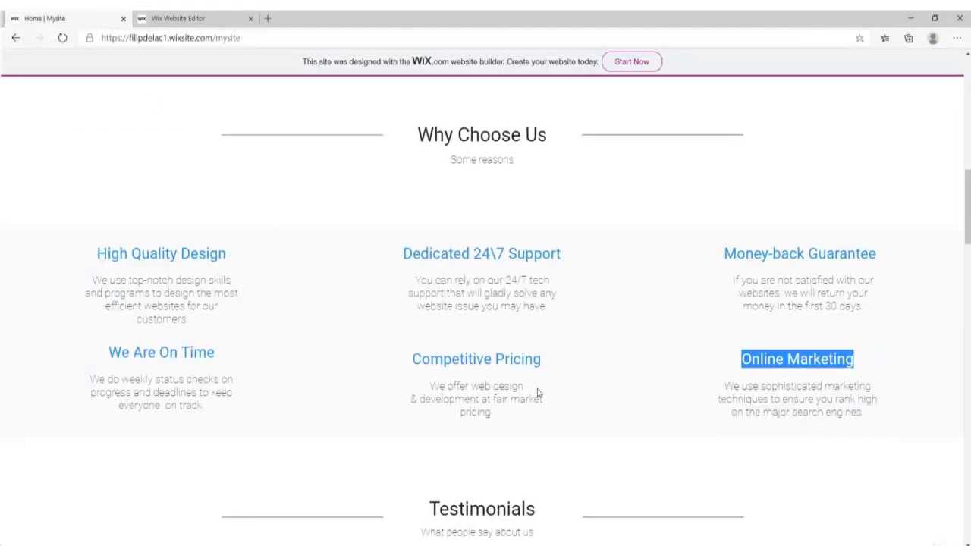
triple_click(781, 395)
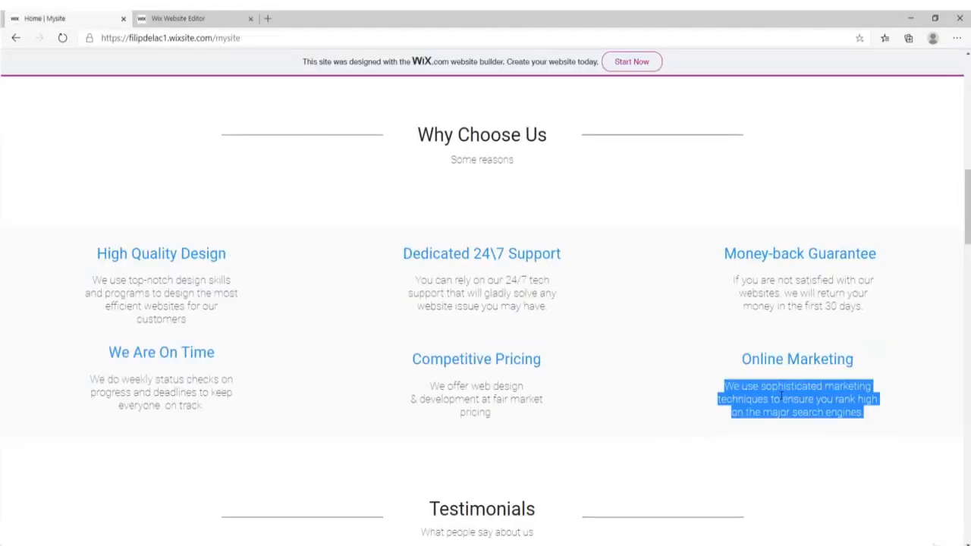
click(197, 20)
click(811, 407)
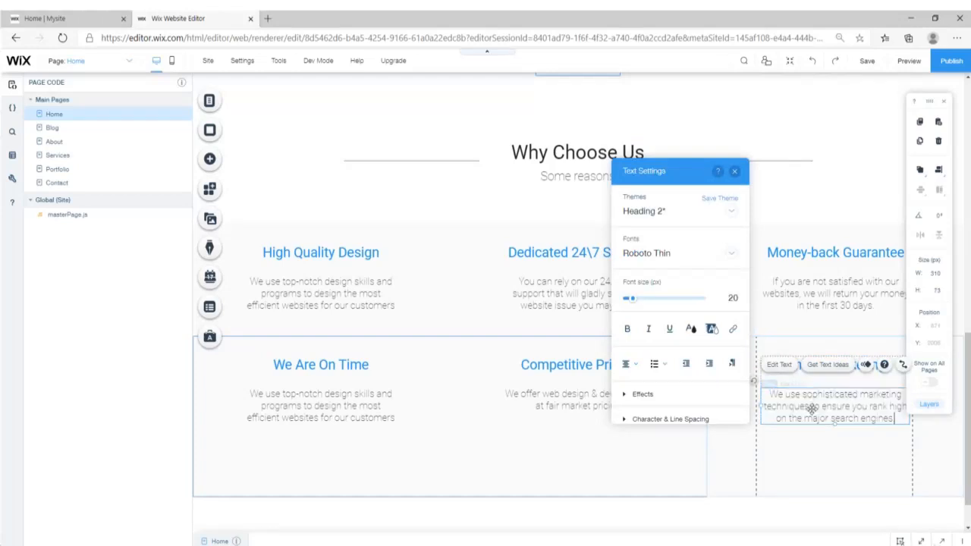
click(766, 474)
click(738, 178)
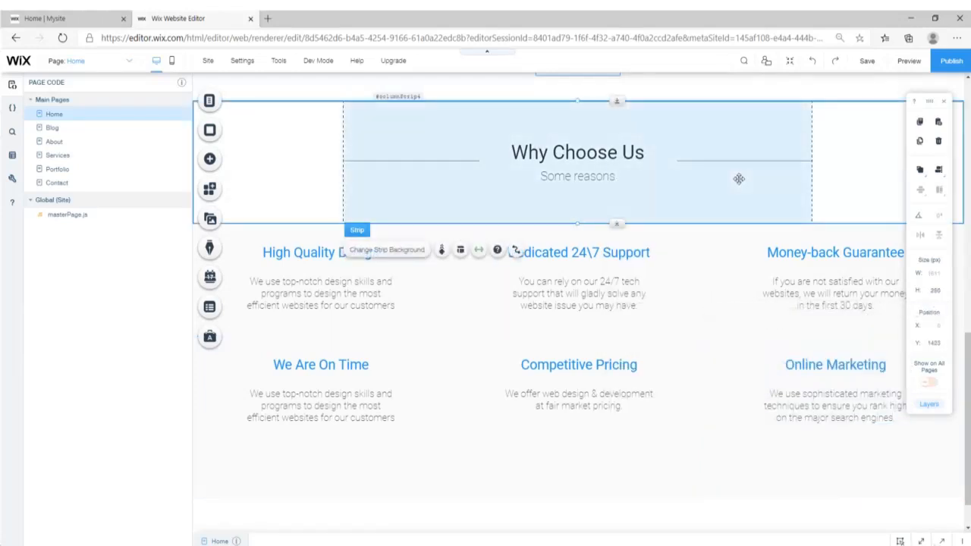
click(850, 144)
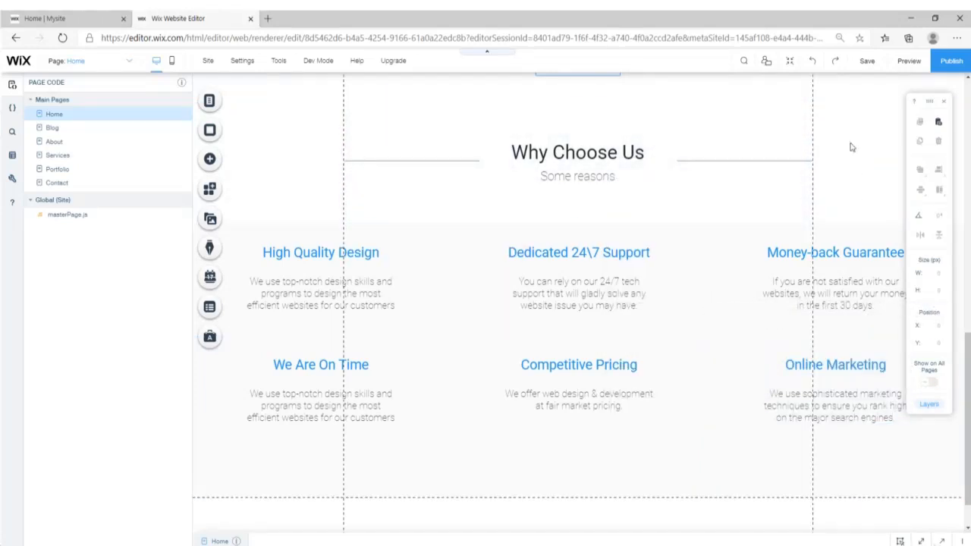
- Preview the home page and check the layout of the Why Choose Us section
click(905, 62)
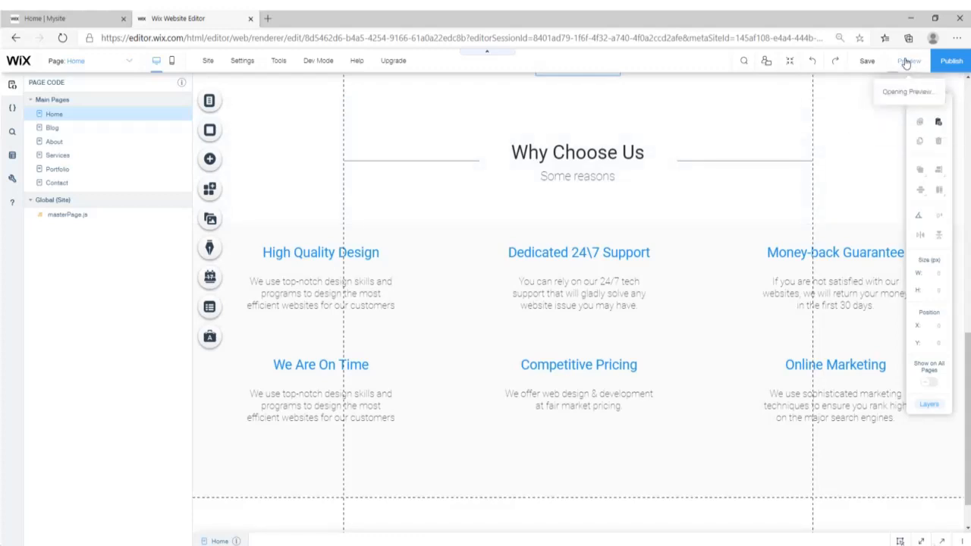
scroll(562, 280, down, 1)
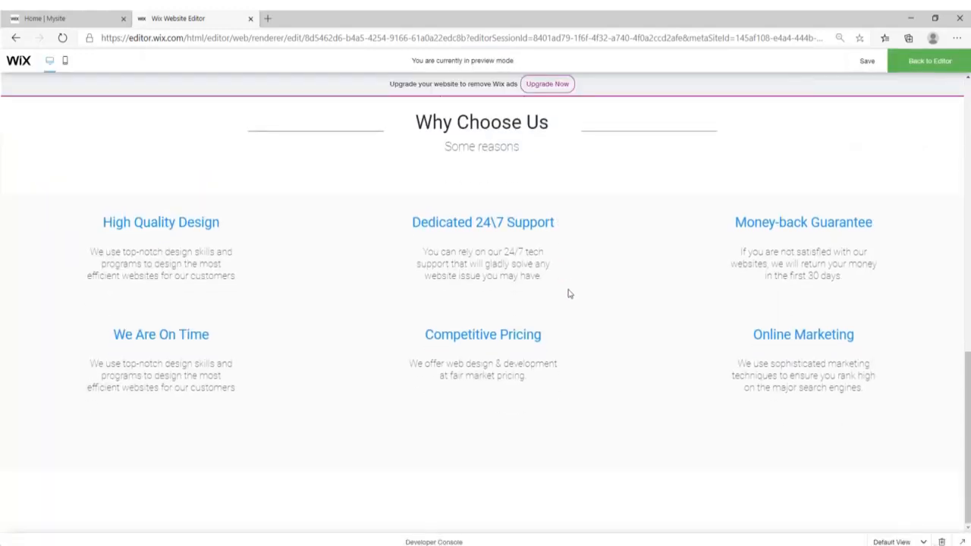
scroll(389, 288, up, 1)
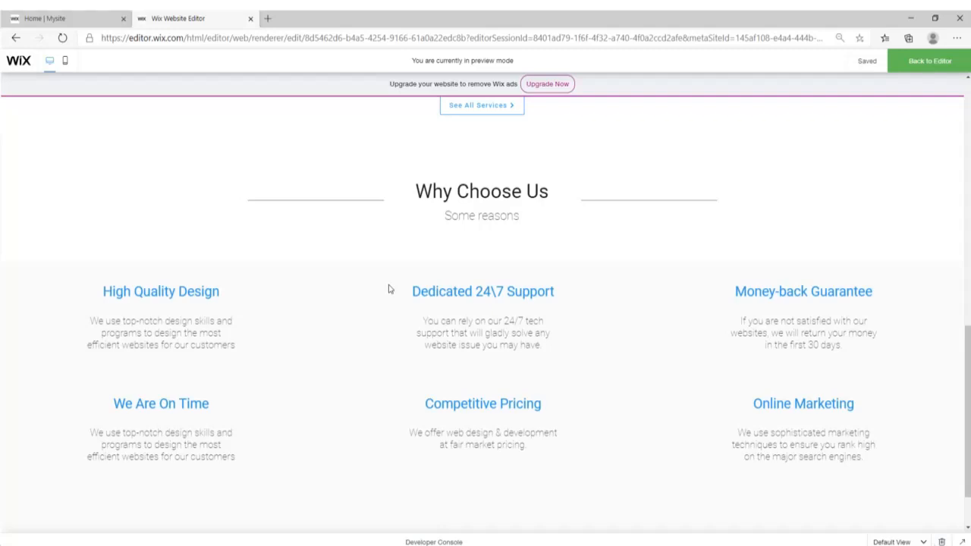
scroll(641, 303, down, 1)
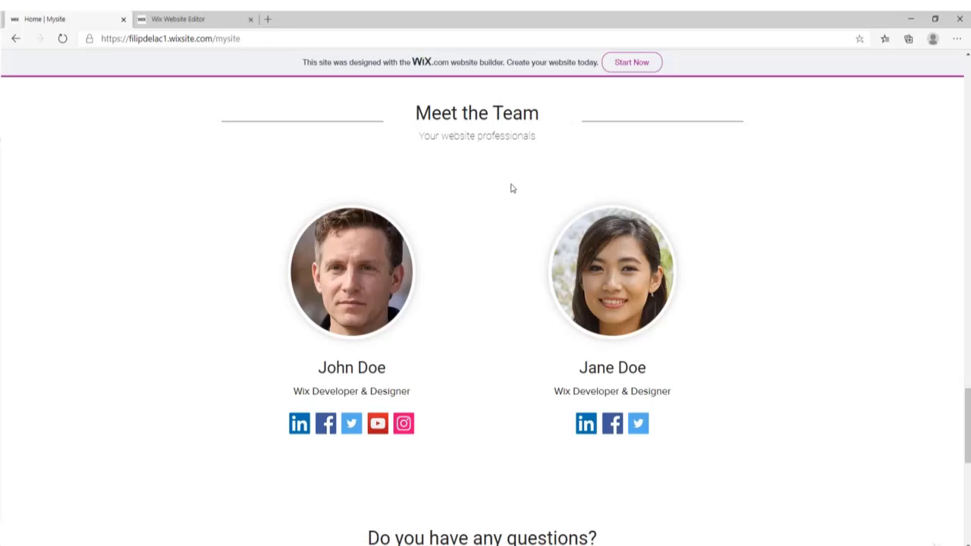
- Duplicate the Latest Projects title strip and place the copy below the See All Projects button
click(182, 19)
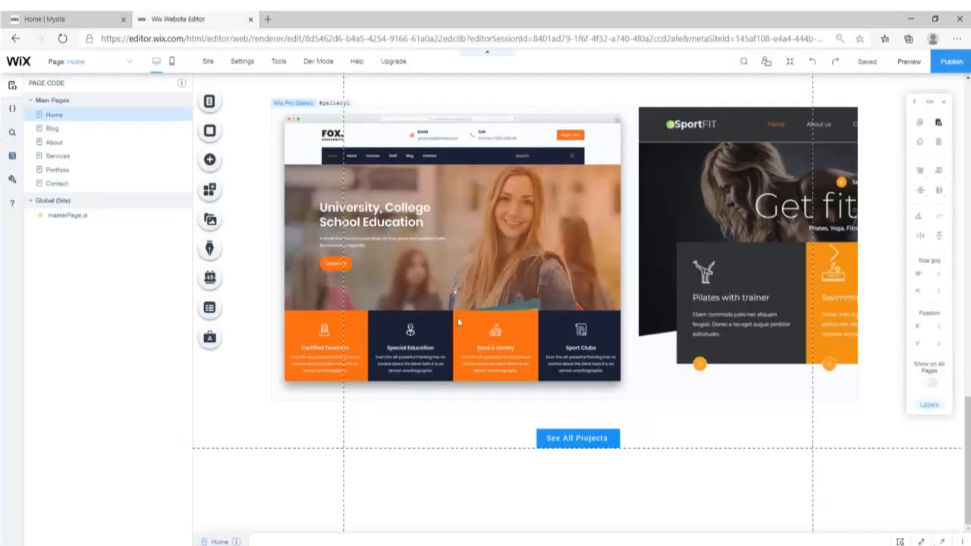
scroll(502, 346, up, 3)
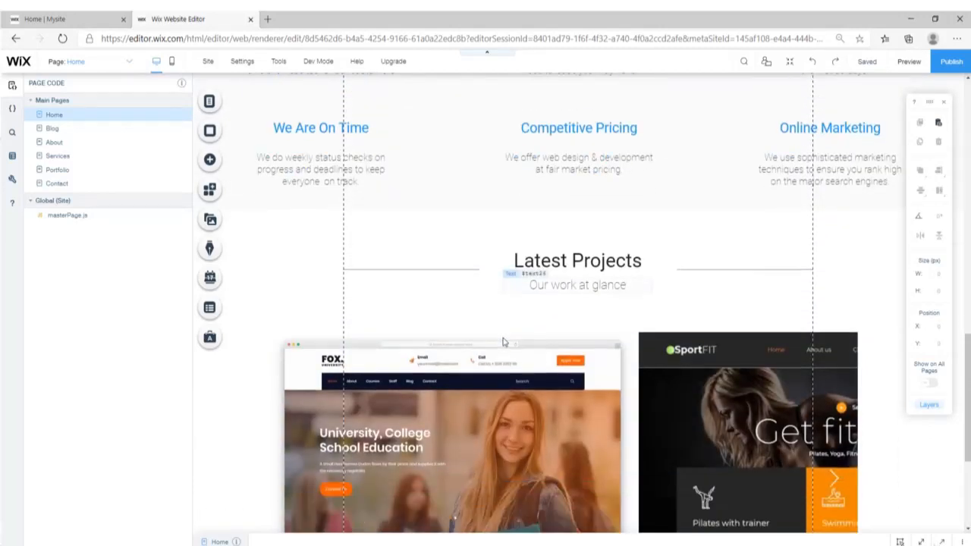
click(472, 237)
scroll(472, 238, down, 3)
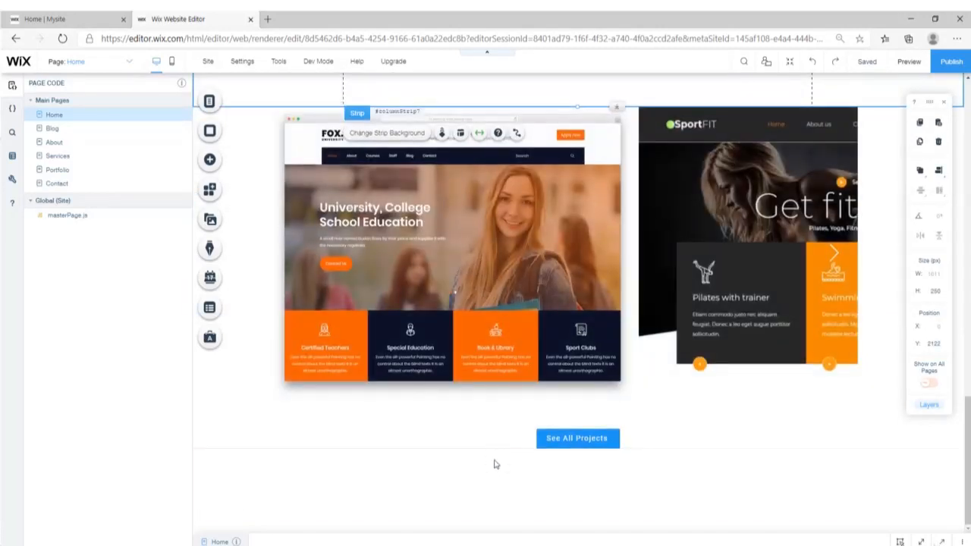
click(497, 463)
click(504, 442)
key(ctrl+v)
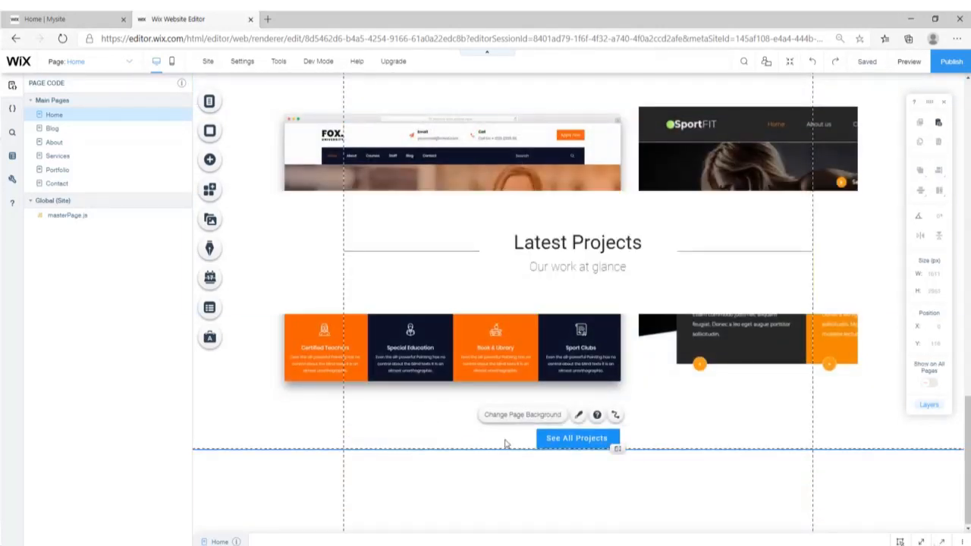
drag(478, 262, 448, 353)
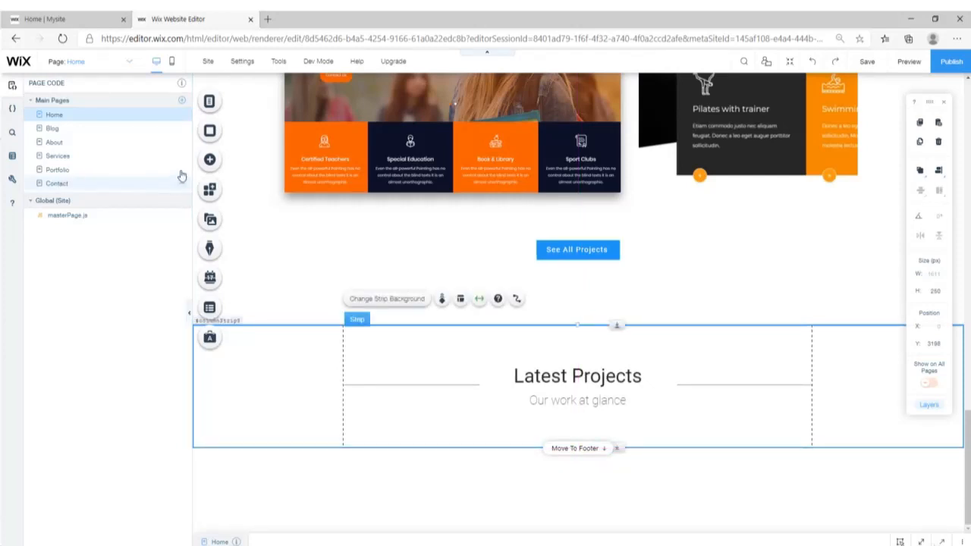
- Add an empty light classic strip and place it directly below the copied Latest Projects title strip
click(208, 160)
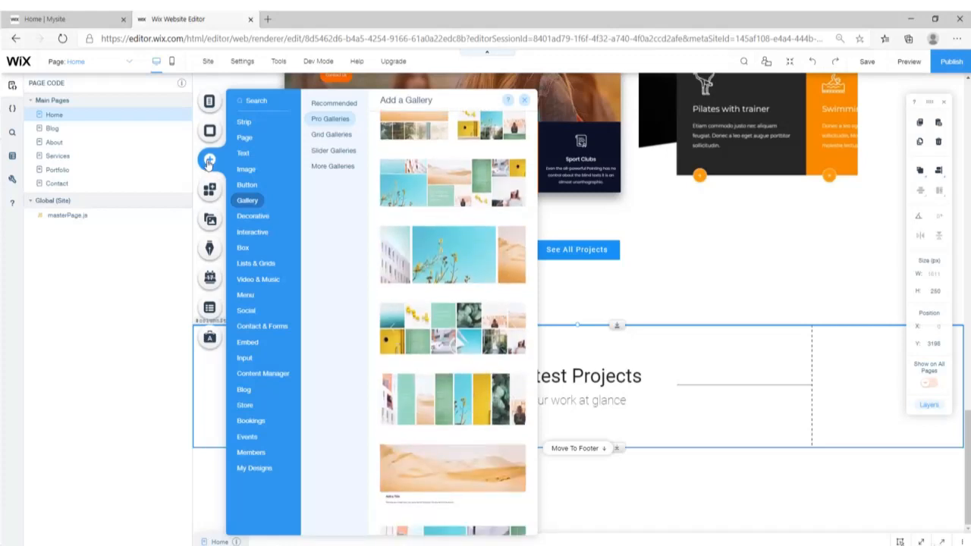
click(243, 122)
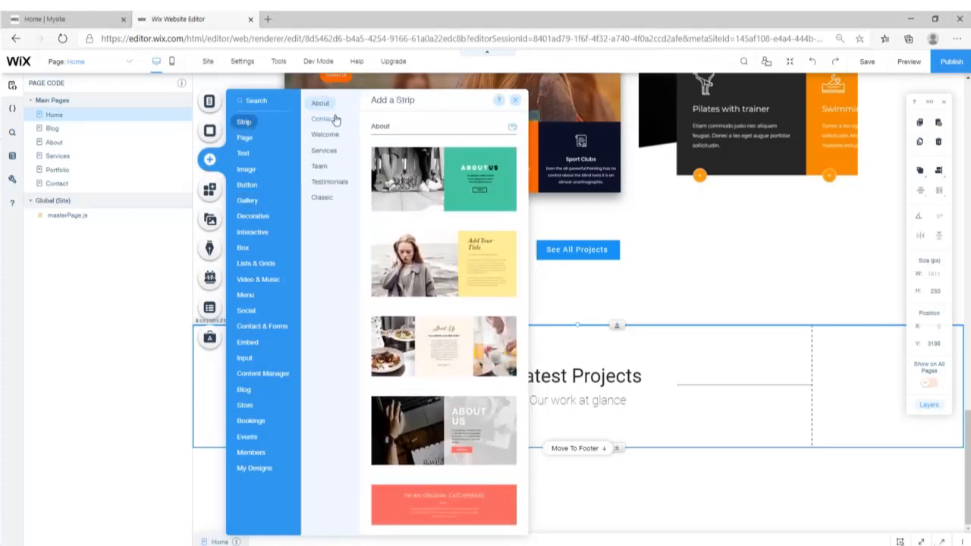
click(319, 169)
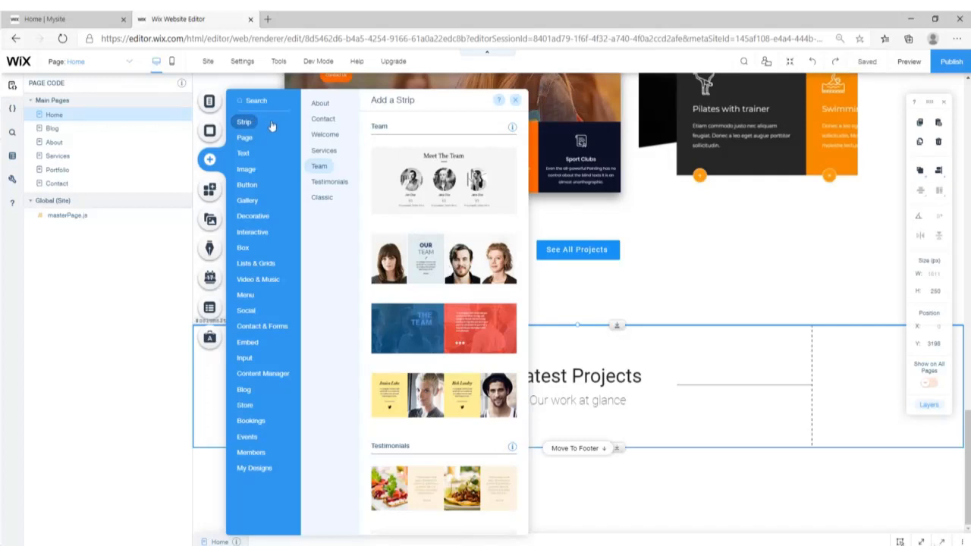
click(320, 199)
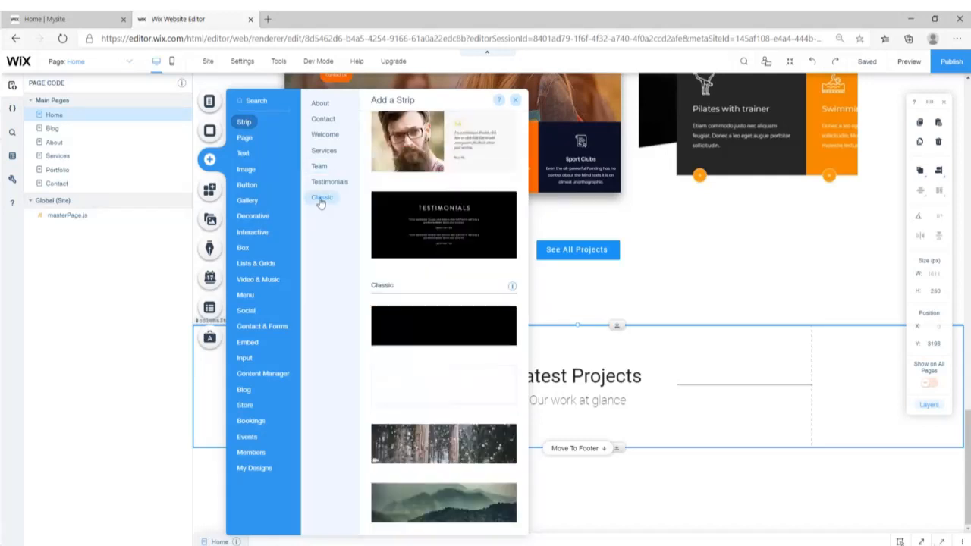
click(421, 384)
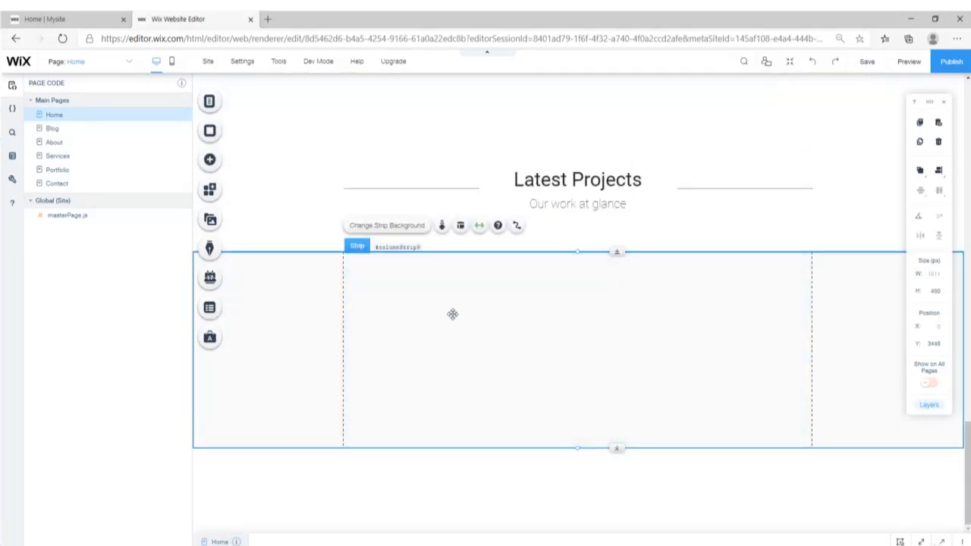
drag(453, 314, 486, 383)
- Replace the copied strip's title with "Meet the Team" taken from the reference site
click(581, 213)
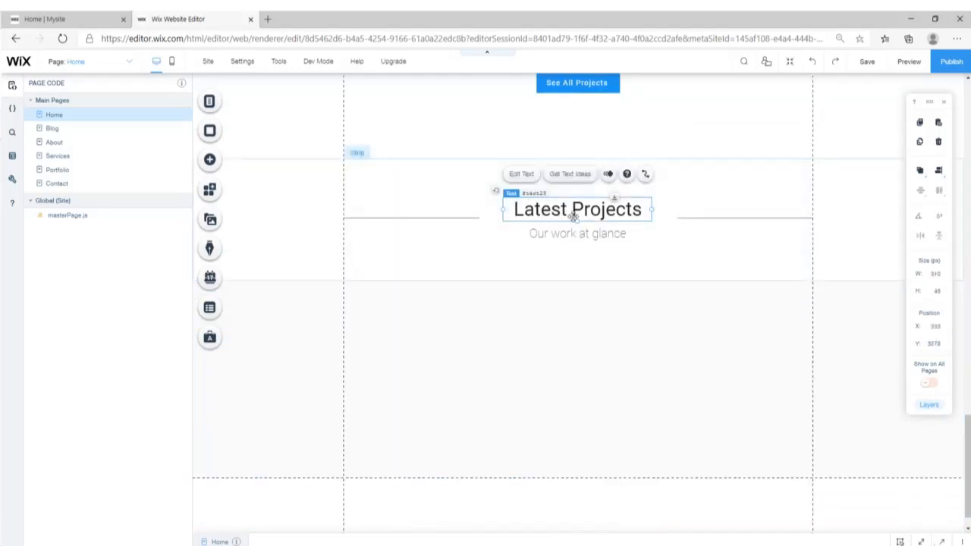
click(114, 19)
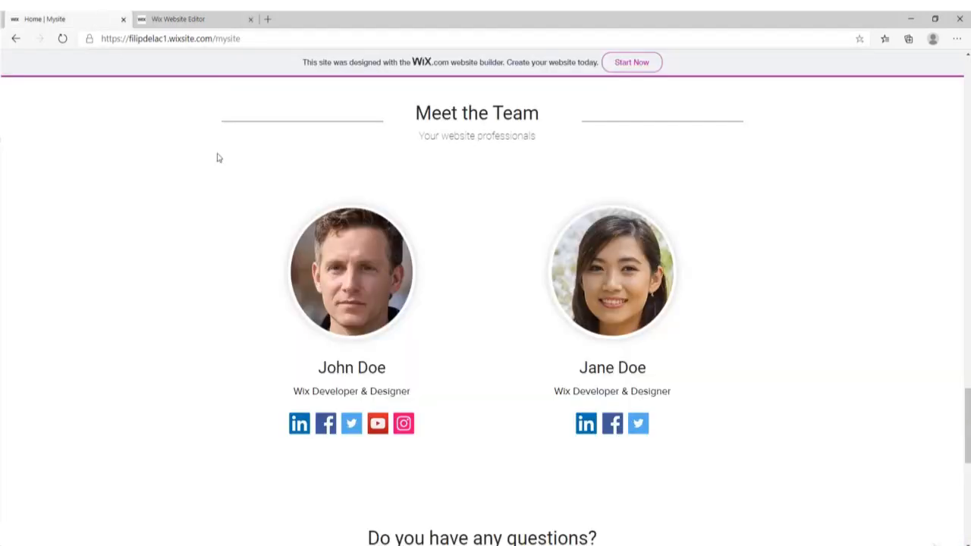
triple_click(532, 114)
key(ctrl+c)
click(227, 15)
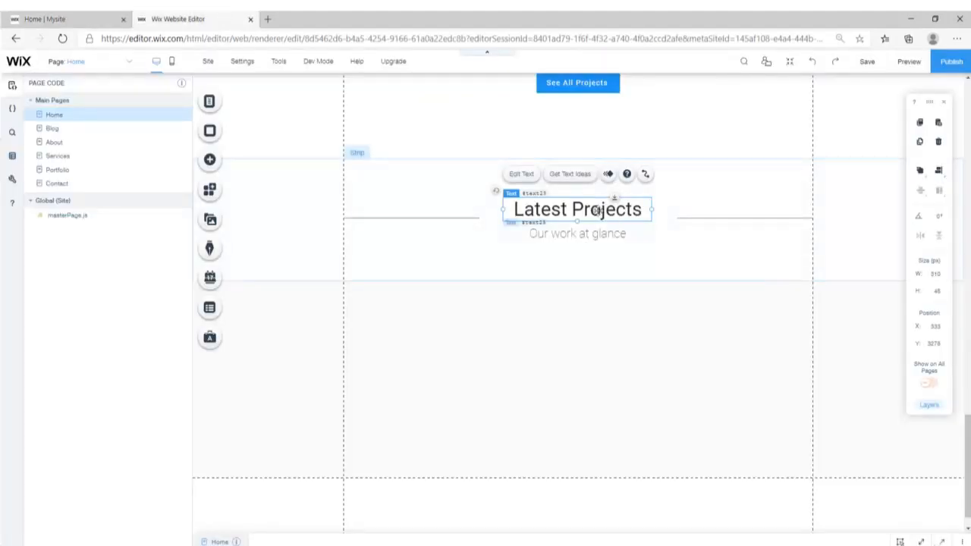
double_click(594, 210)
key(ctrl+v)
- Replace the subtitle below Meet the Team with the reference site's "Your website professionals"
key(ctrl+Tab)
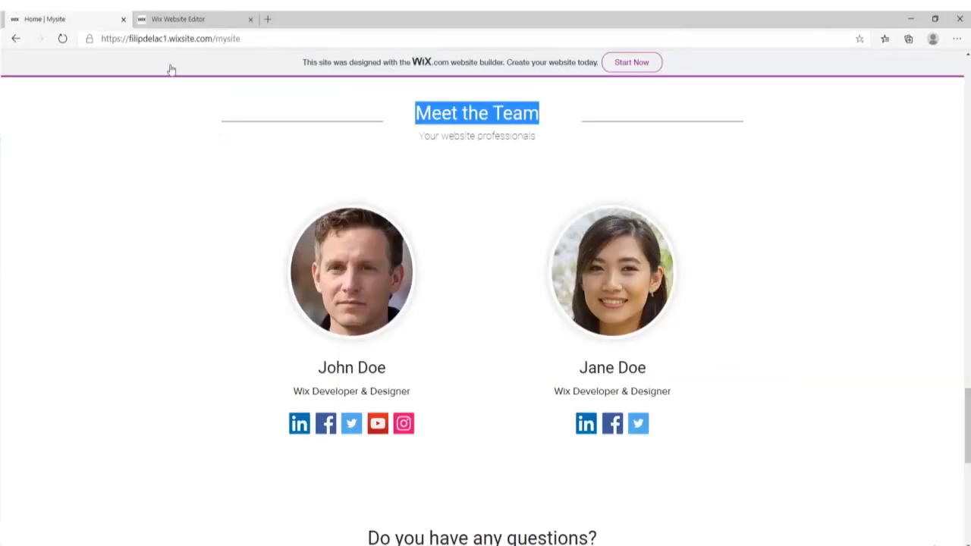
double_click(460, 137)
triple_click(461, 138)
key(ctrl+c)
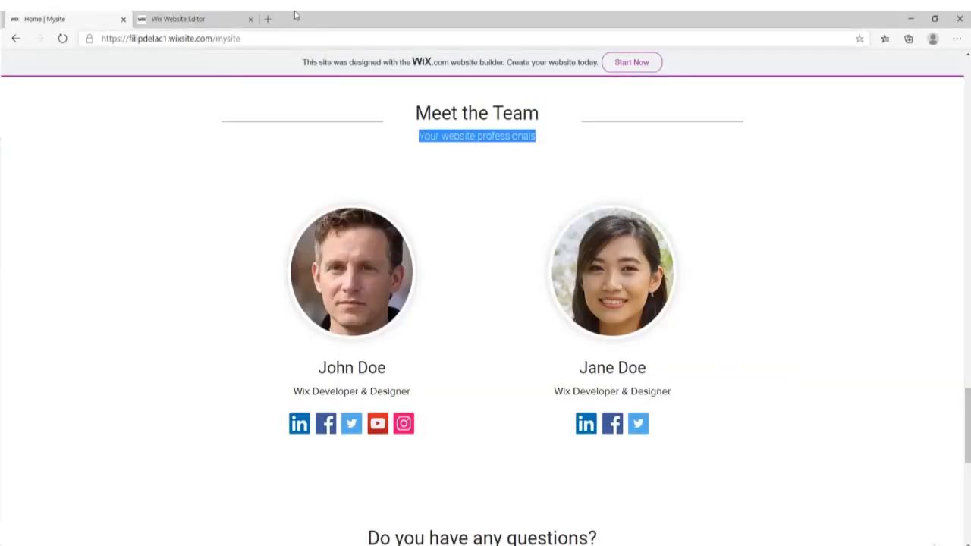
click(228, 18)
double_click(580, 237)
key(ctrl+v)
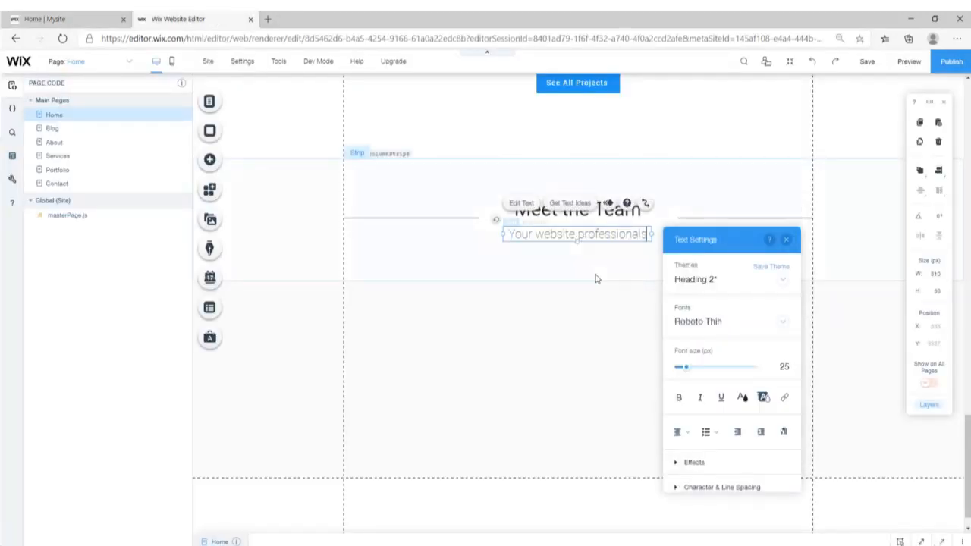
click(598, 261)
- Add a second column to the empty strip below Meet the Team and set its stretch to Page
scroll(453, 252, down, 1)
click(452, 252)
click(460, 225)
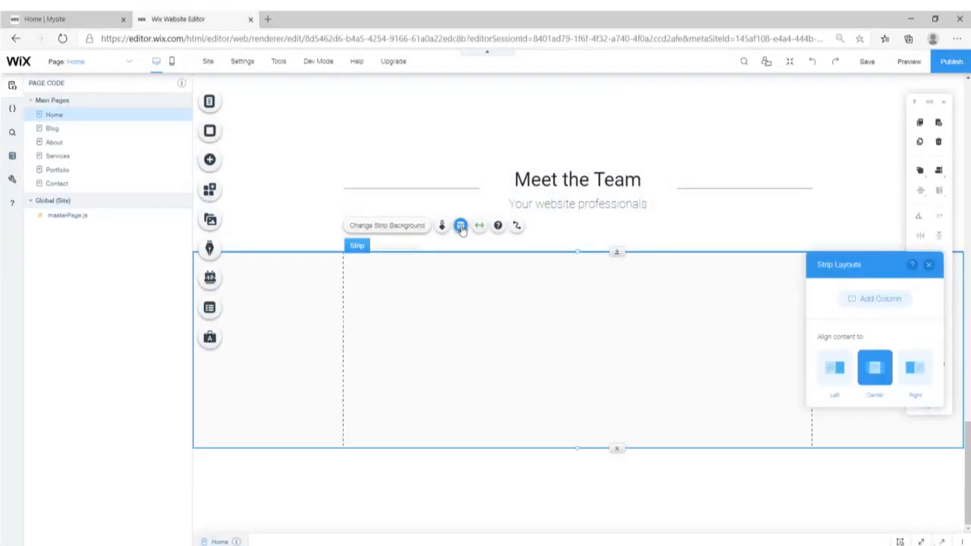
click(879, 299)
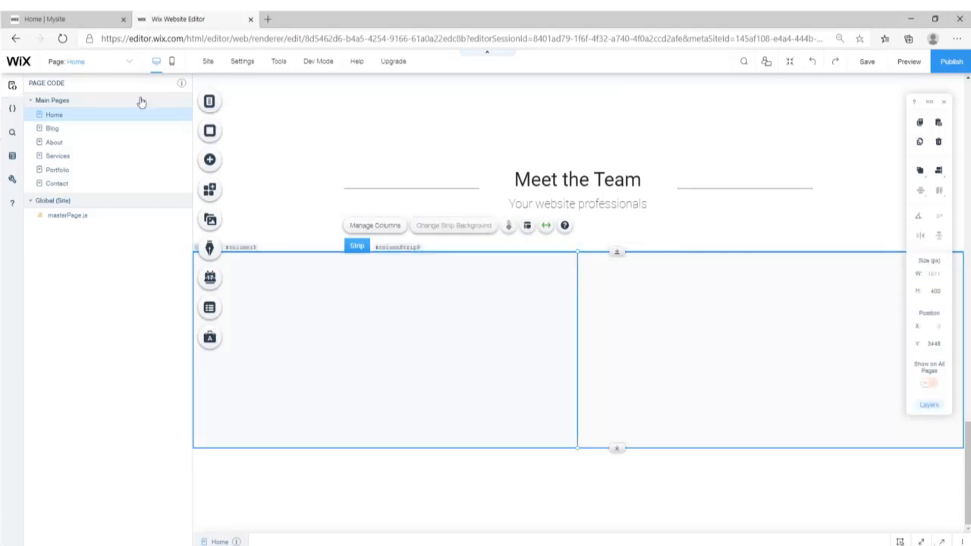
click(545, 225)
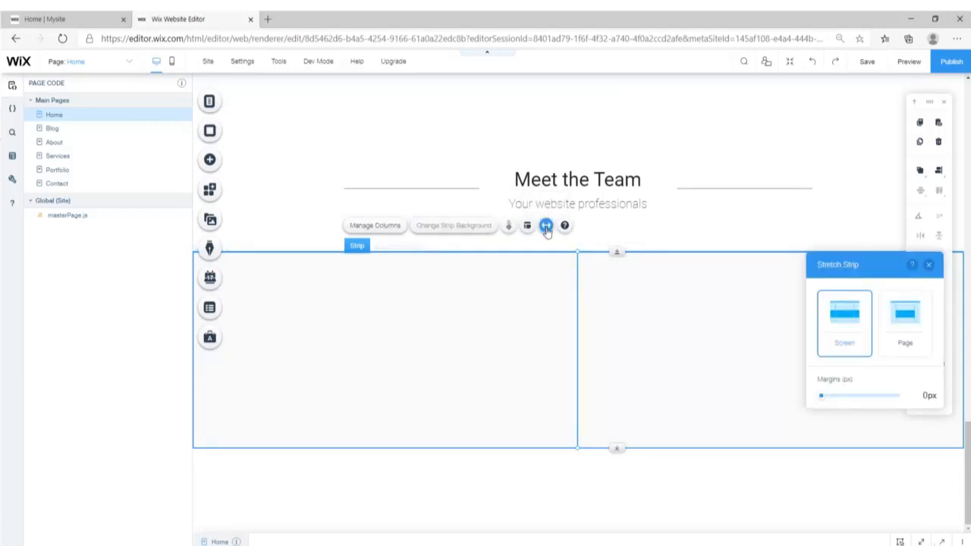
click(906, 321)
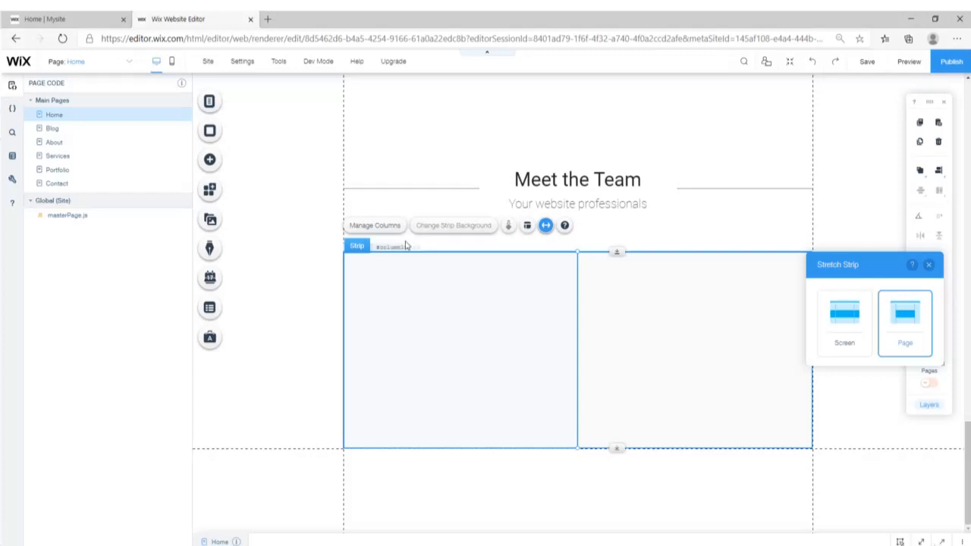
- Open thispersondoesnotexist.com in a new browser tab and generate another portrait
click(269, 19)
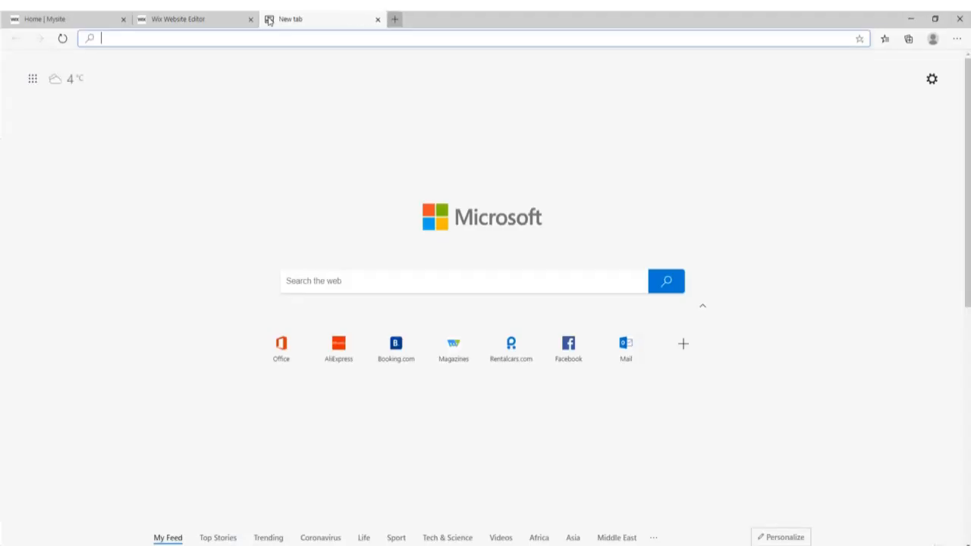
text(thispersondo)
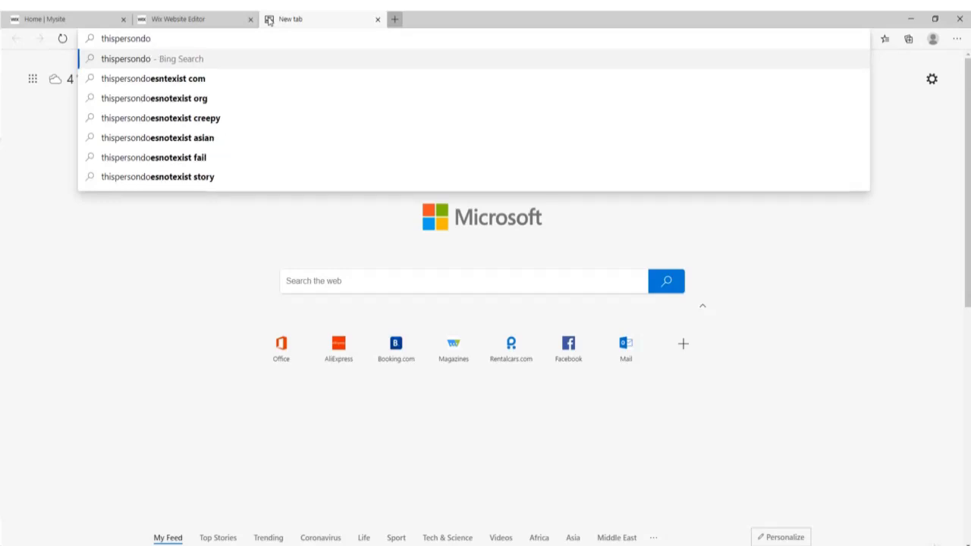
key(Down)
key(Return)
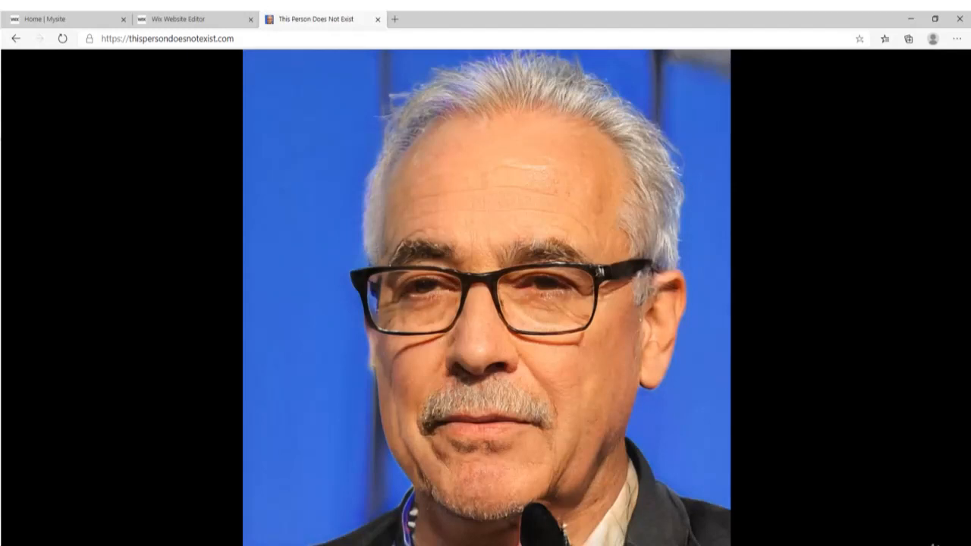
mouse_move(957, 540)
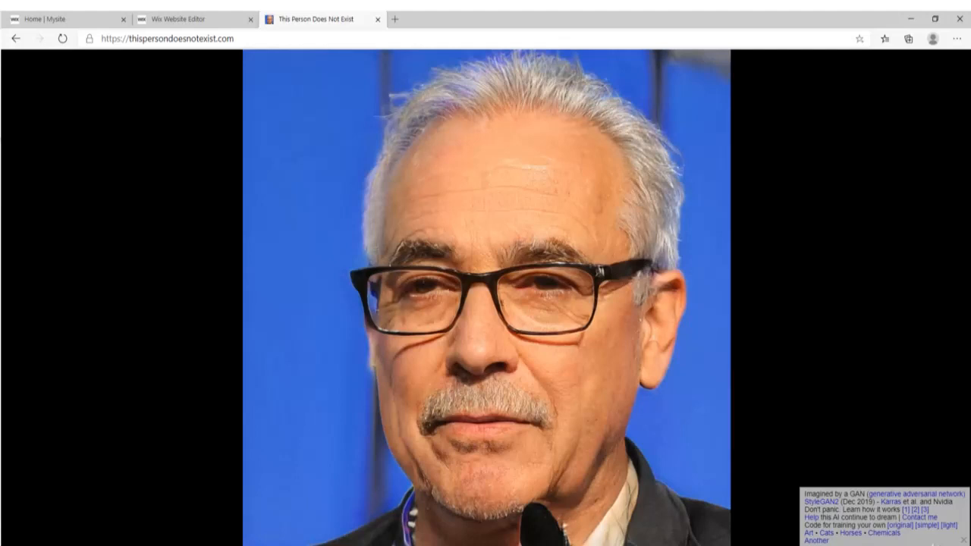
click(62, 39)
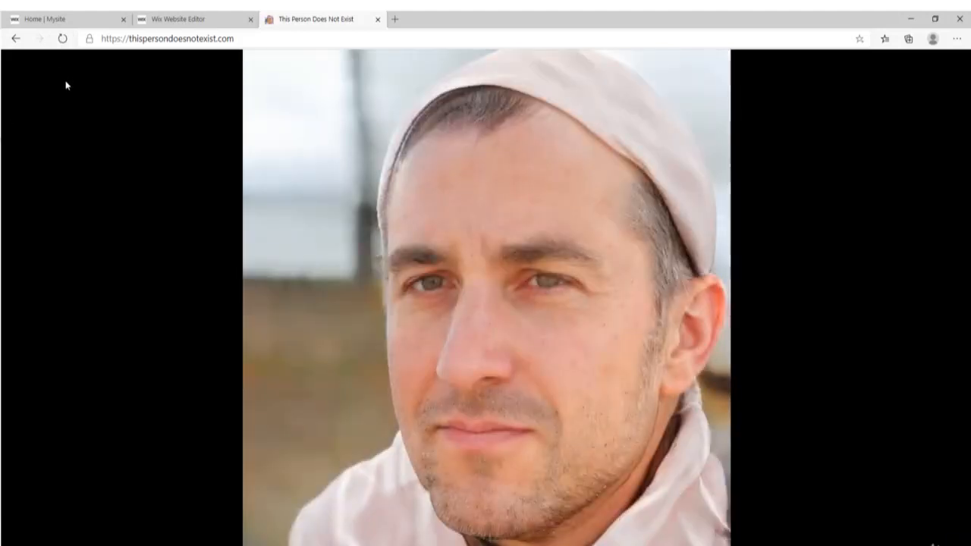
- Generate new portraits until one of a woman with glasses appears, save it as image2.jpg, and close the portrait site
click(61, 39)
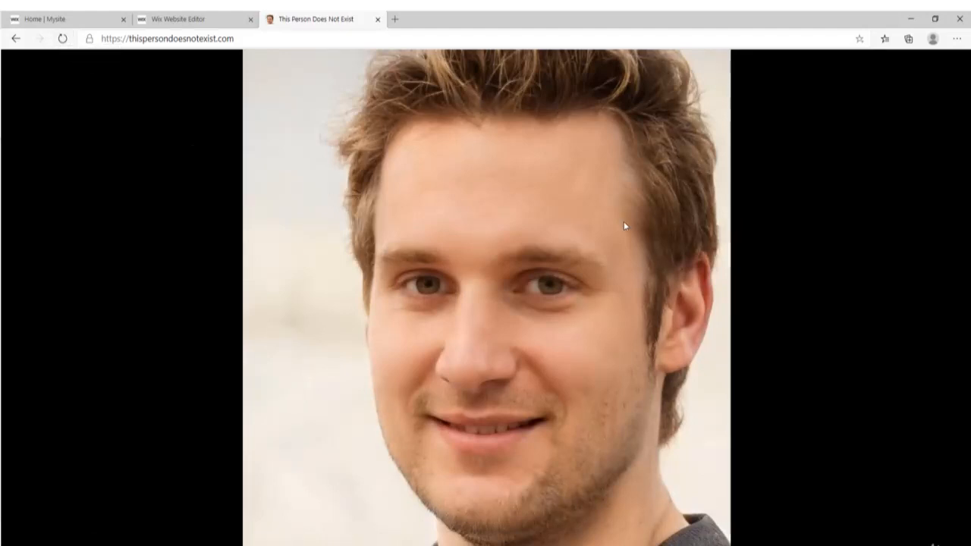
click(62, 38)
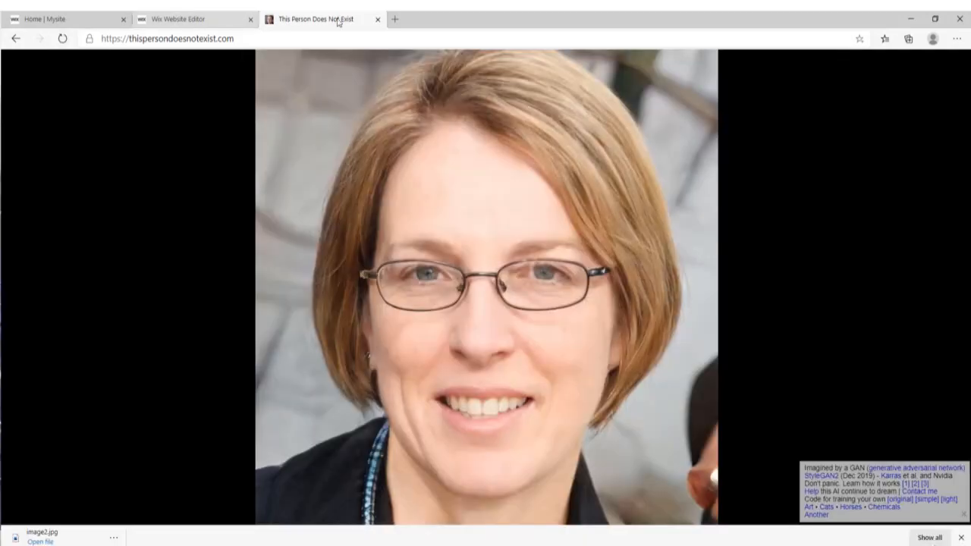
click(377, 19)
- Upload image.jpg and image2.jpg to the Wix Site Files and add image.jpg to the page
click(212, 162)
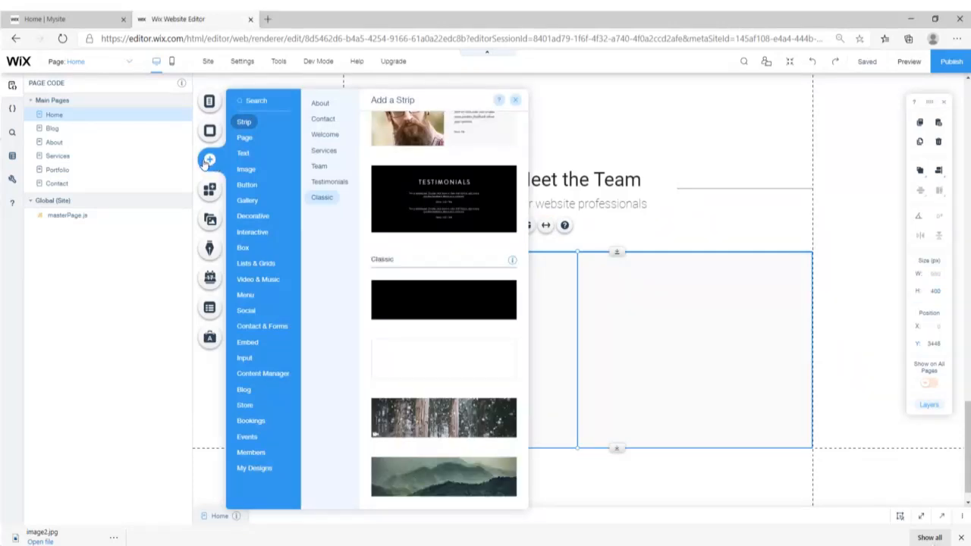
click(246, 169)
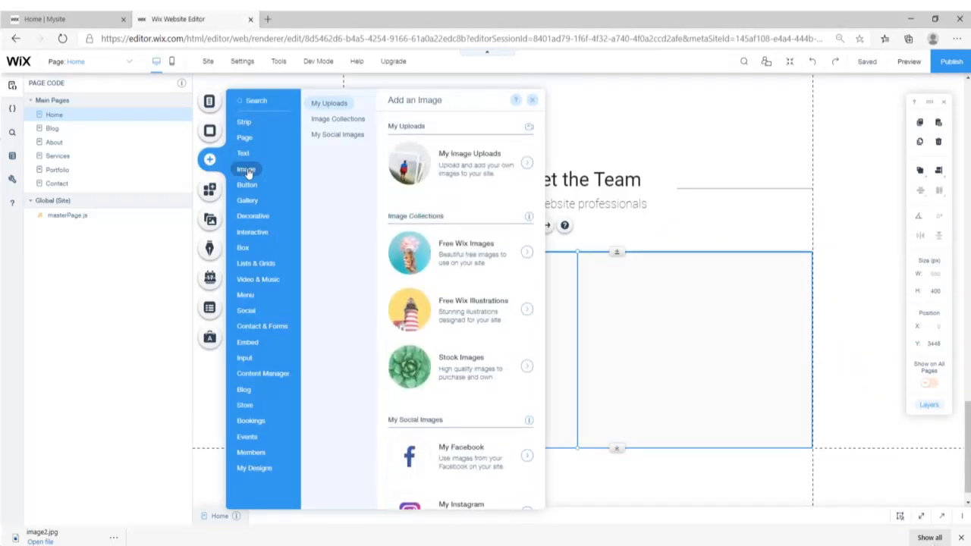
click(464, 169)
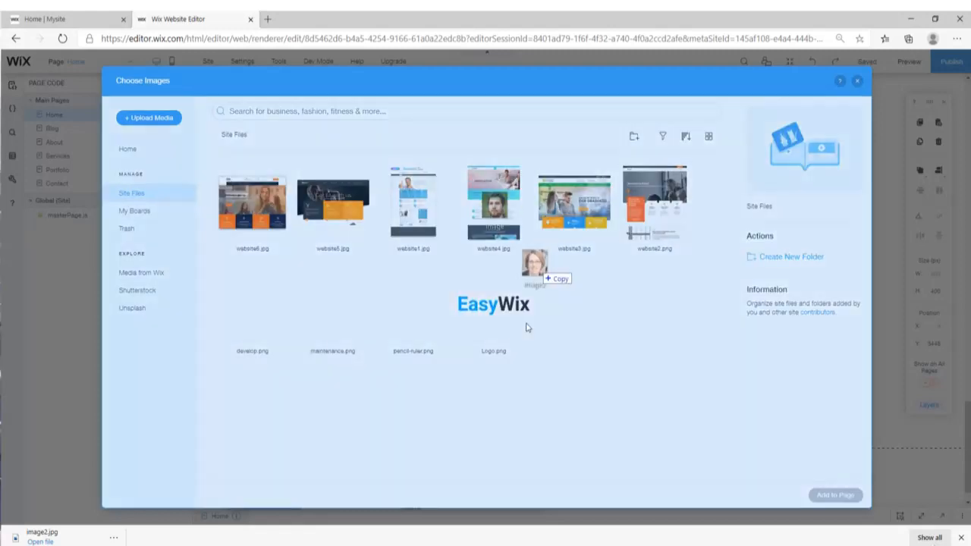
drag(528, 327, 614, 363)
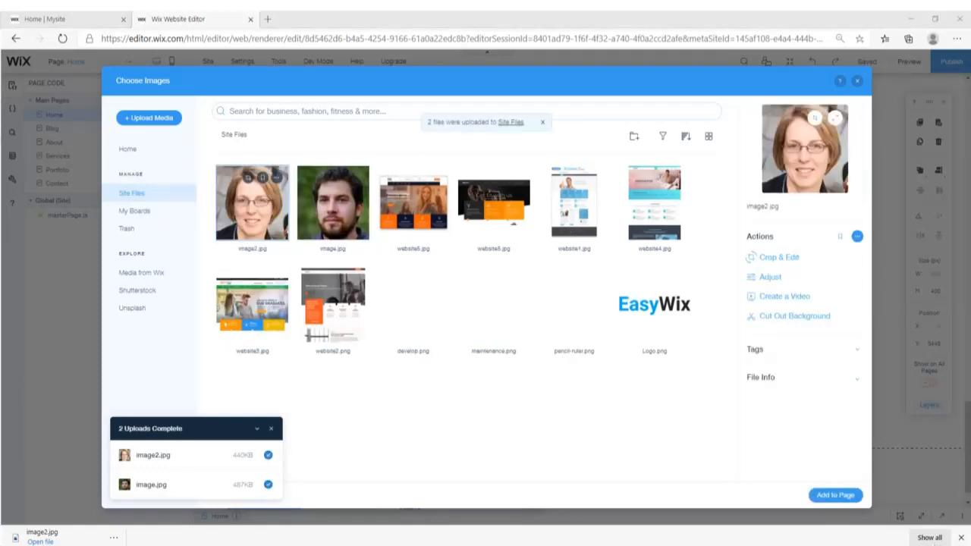
click(333, 202)
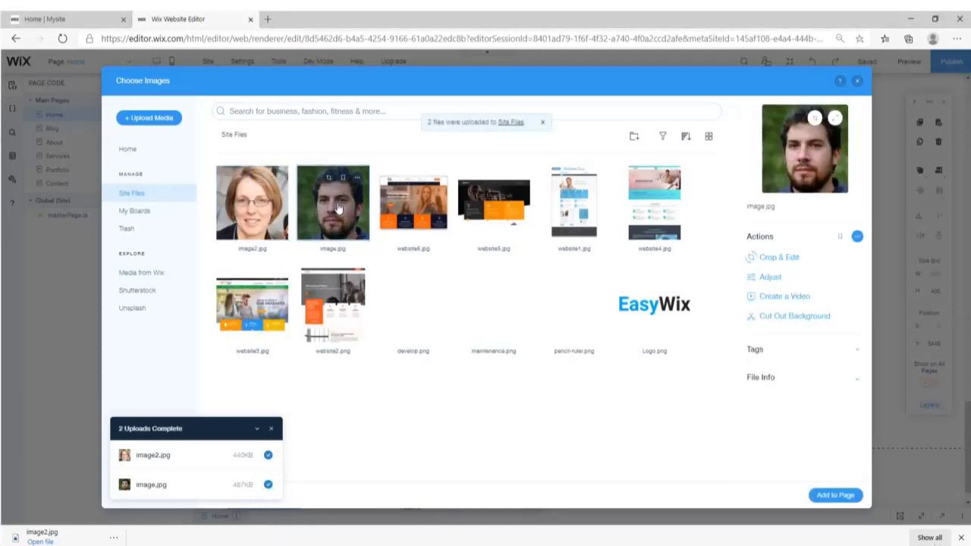
click(834, 495)
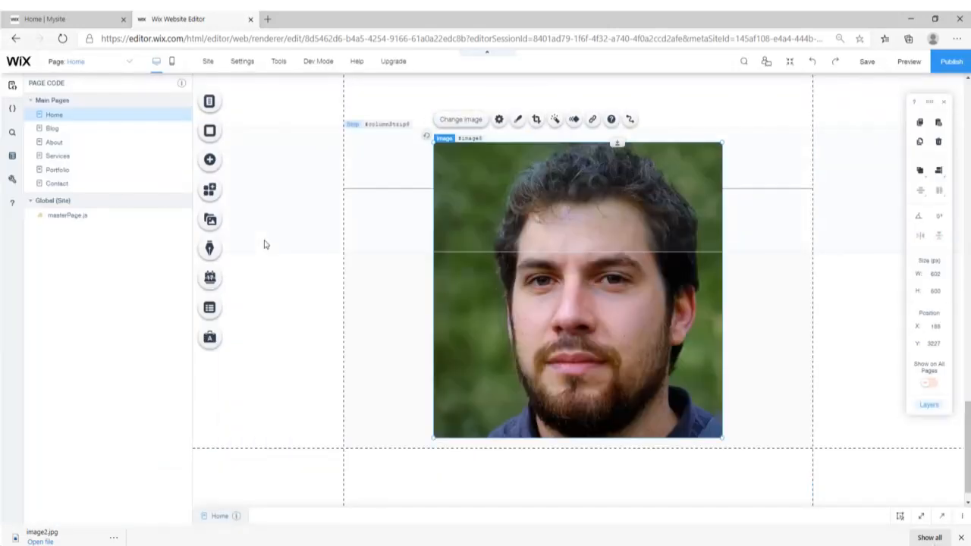
- Set the portrait's width to 300 px and move it into Column 1 below Meet the Team
click(530, 326)
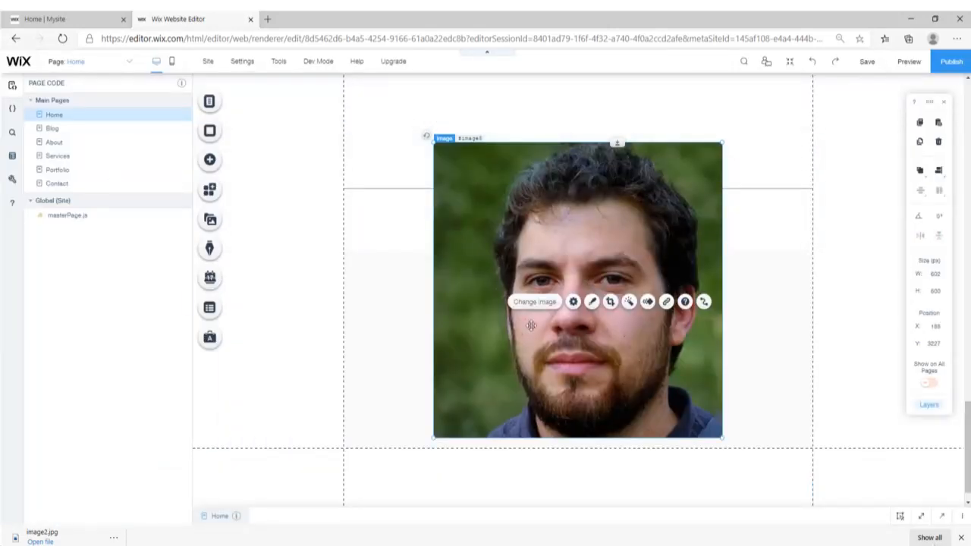
click(934, 274)
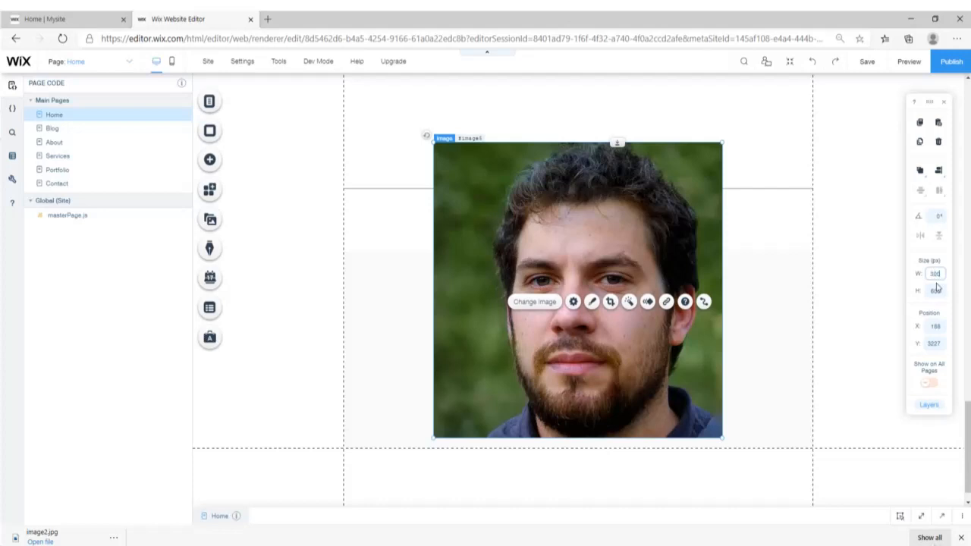
key(Return)
drag(502, 210, 450, 343)
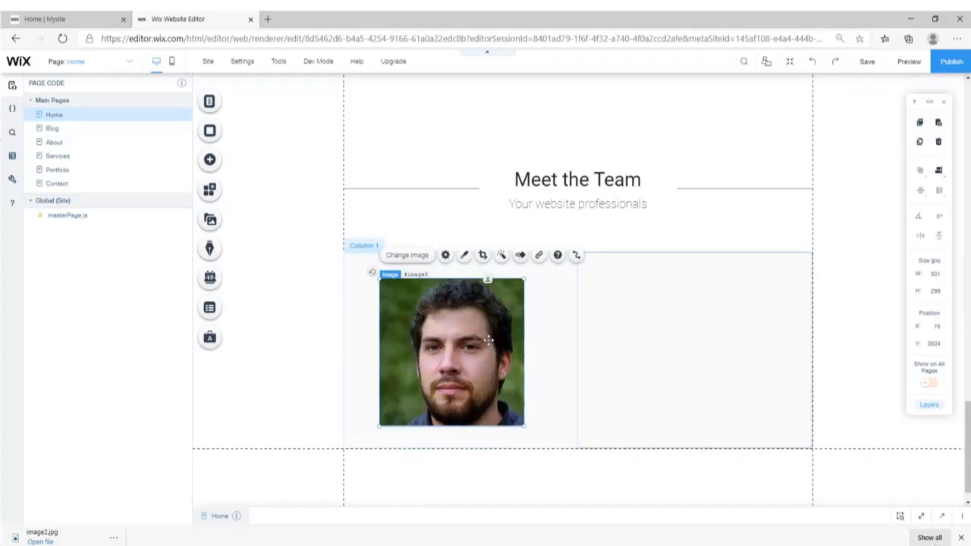
- Apply the circular frame with a white border to the portrait in Column 1
click(464, 255)
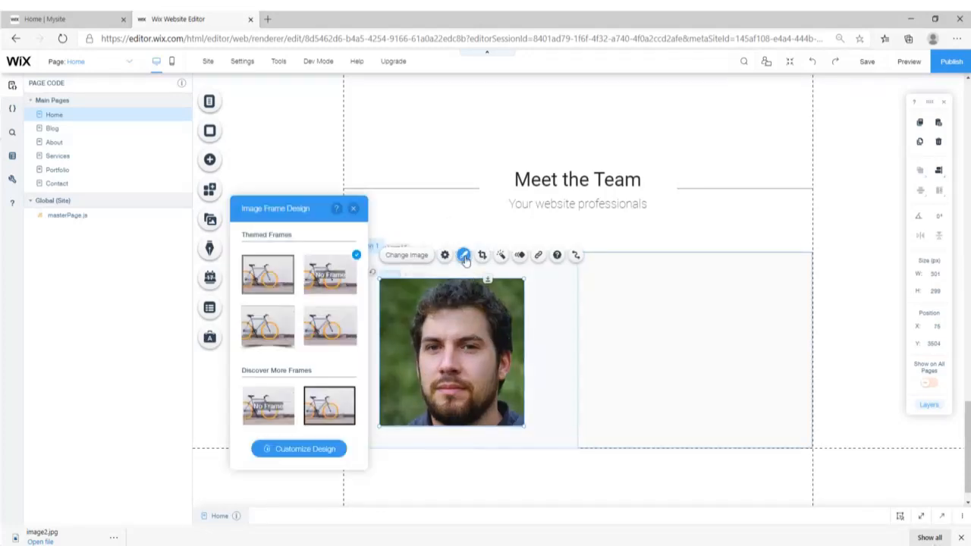
scroll(319, 311, down, 5)
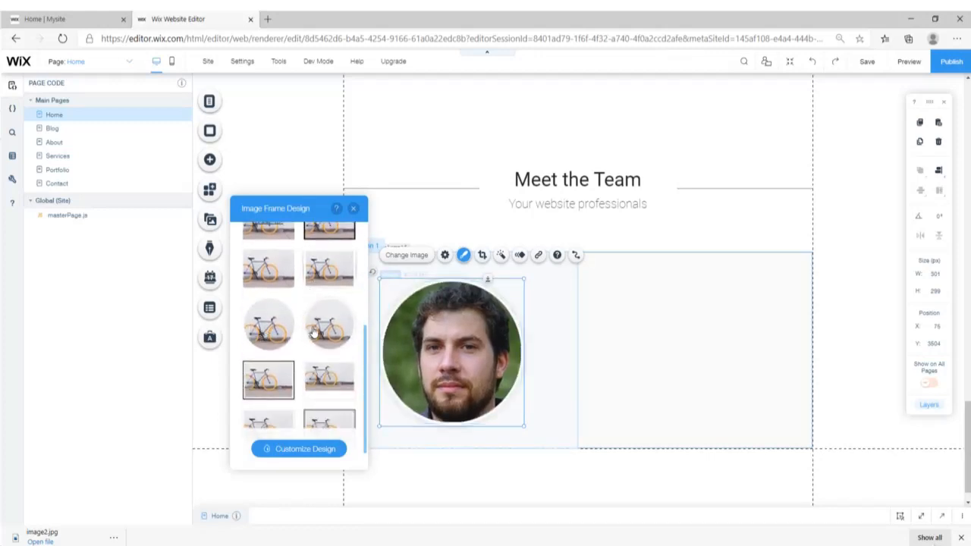
click(316, 332)
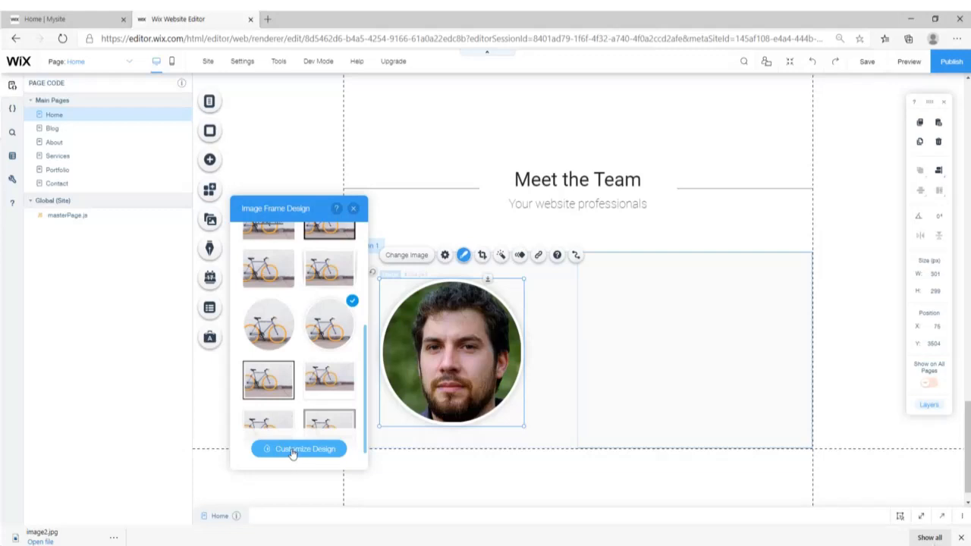
- Set the portrait's width to 250 px and align it to the top and horizontal center of Column 1
click(943, 275)
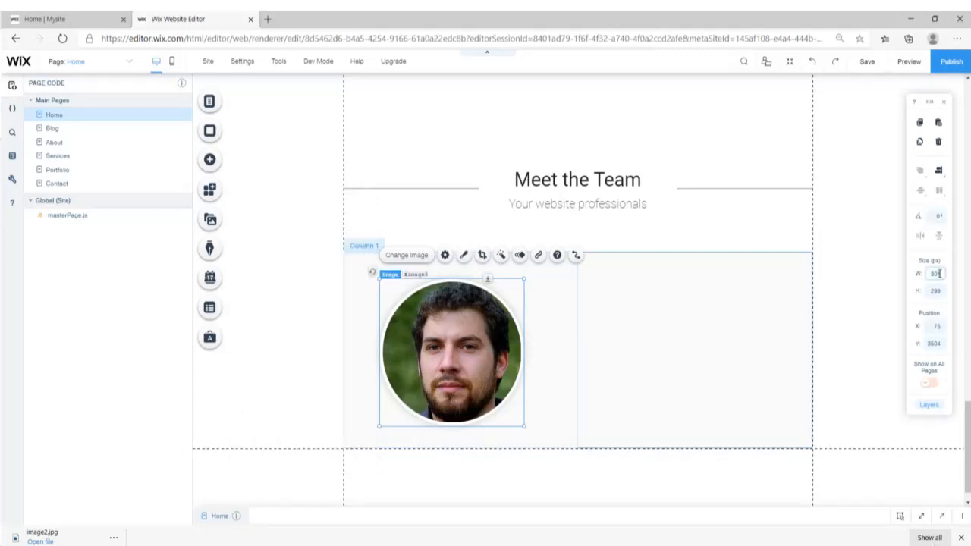
text(250)
key(Return)
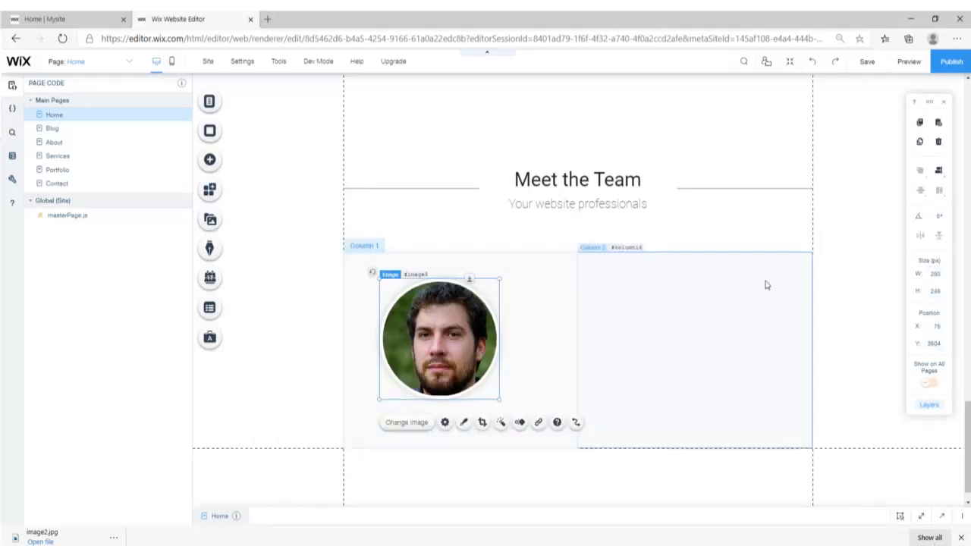
click(938, 171)
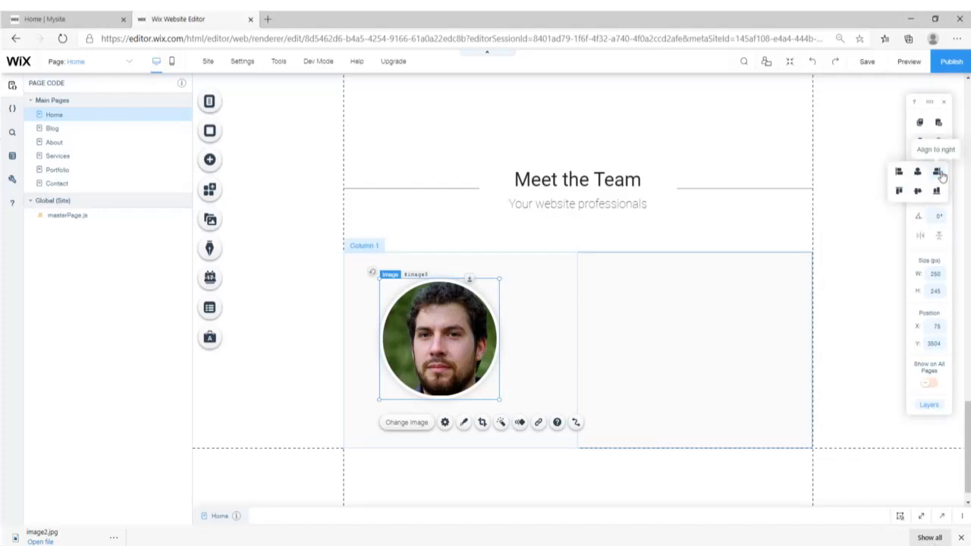
click(900, 192)
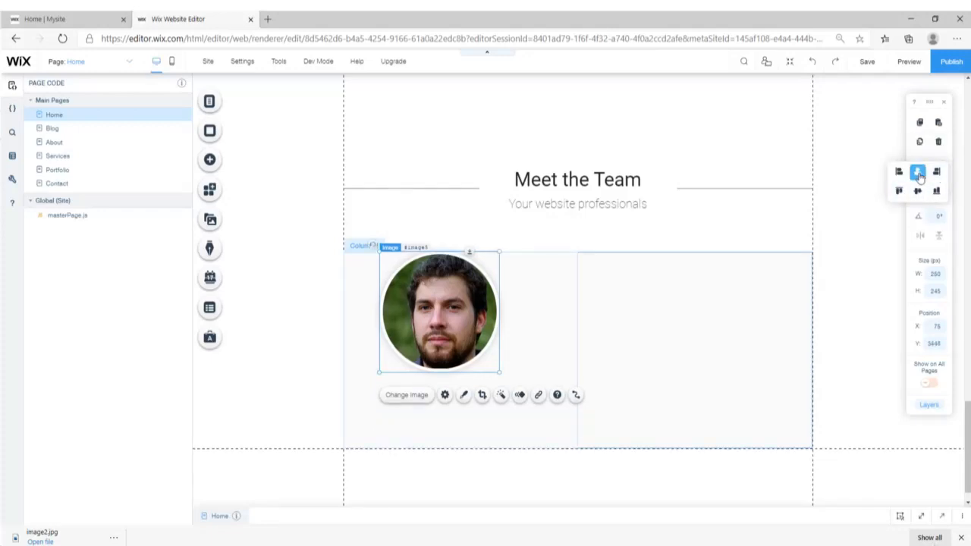
click(918, 174)
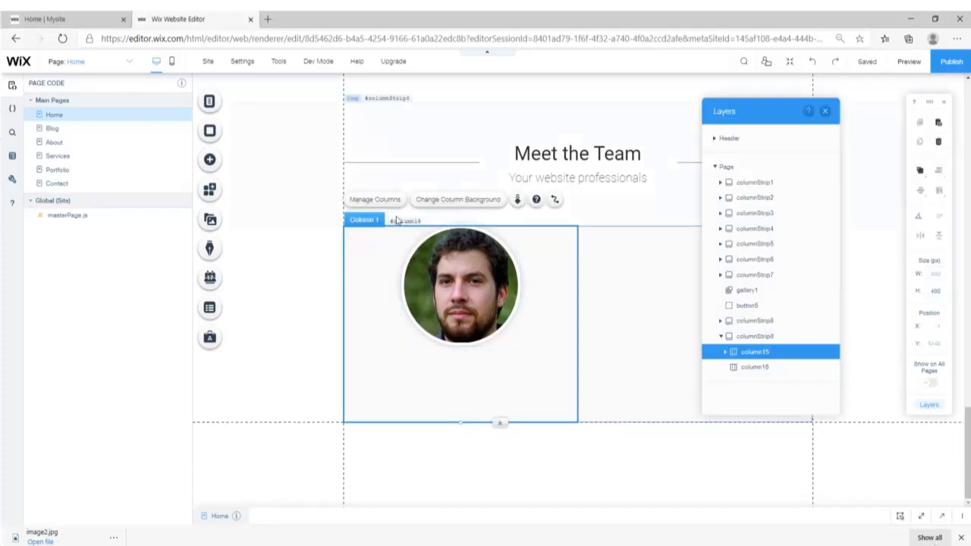
- Change the background color of Column 1 to white (#FFFFFF) and close the Layers list
click(436, 200)
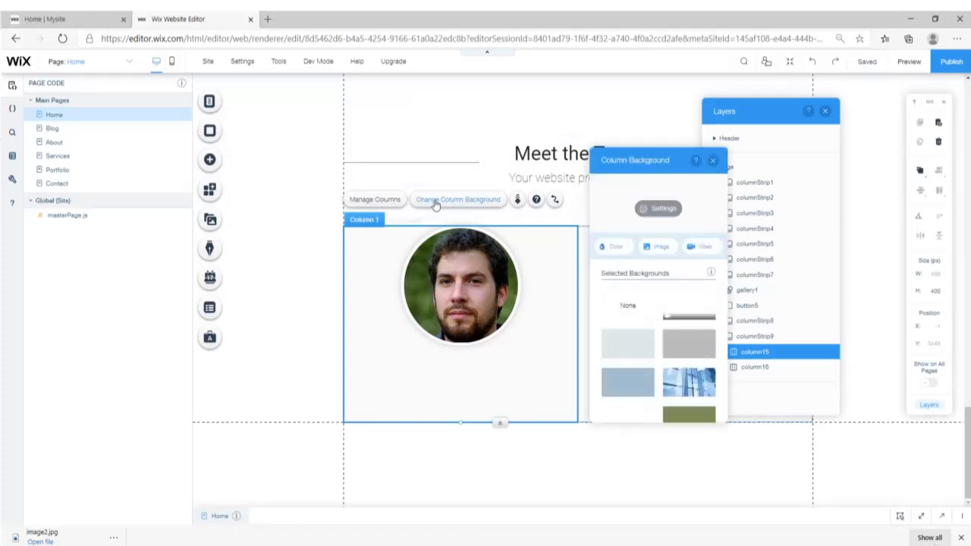
click(624, 249)
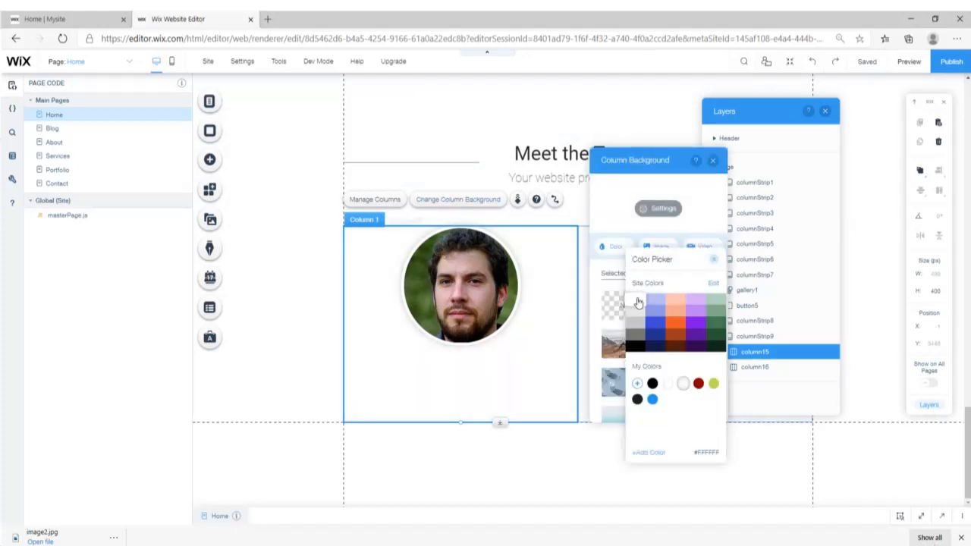
click(584, 385)
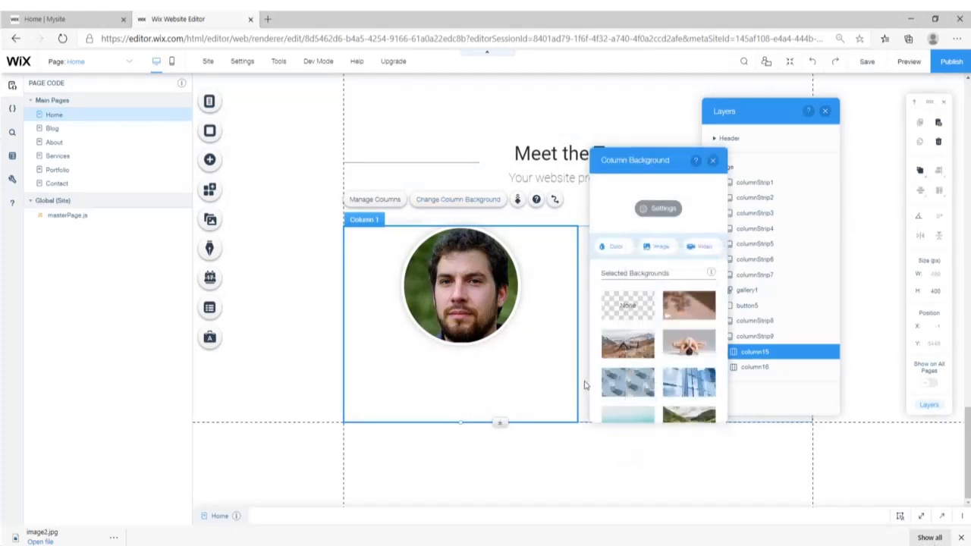
click(712, 160)
click(825, 112)
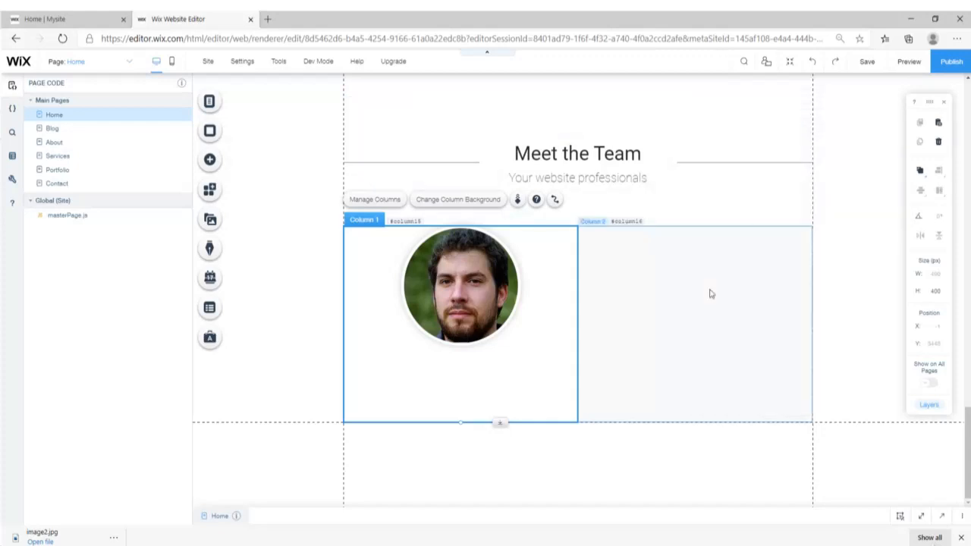
- Change the background color of Column 2 to white (#FFFFFF)
click(654, 273)
click(690, 201)
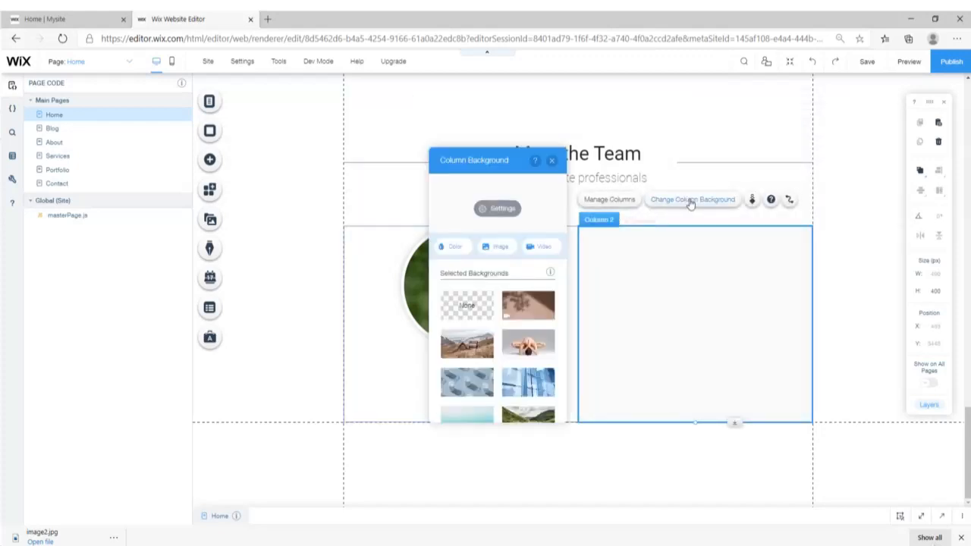
click(451, 246)
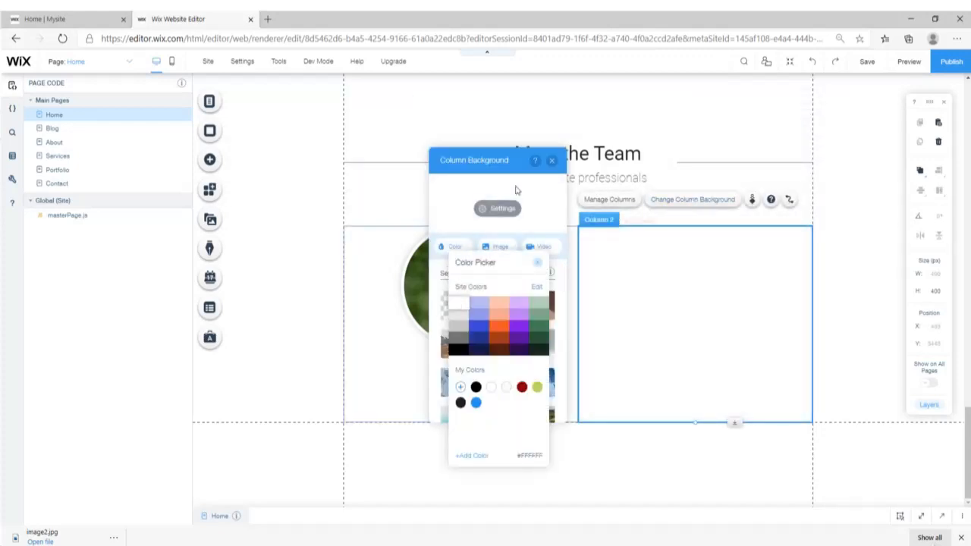
click(551, 162)
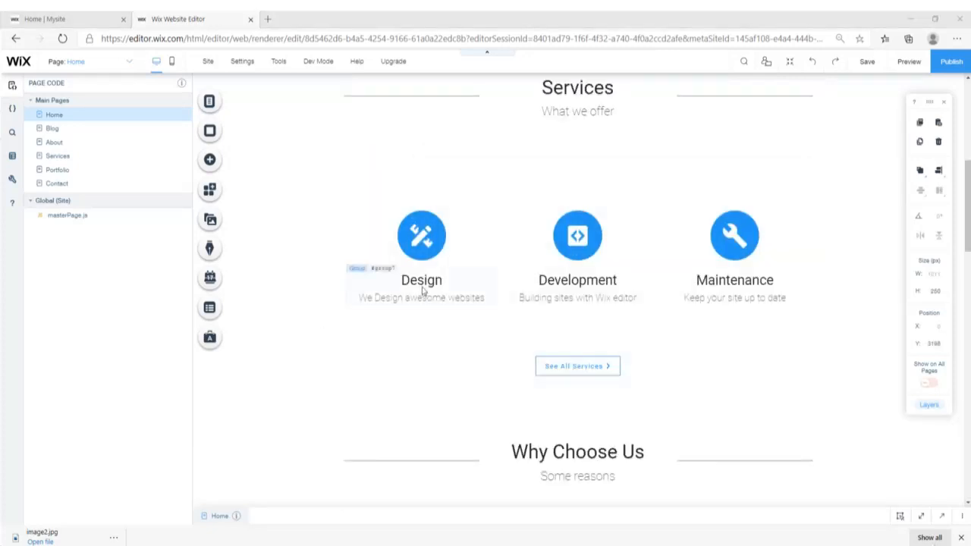
- Copy the grouped Design heading and description from Services into Column 1 and center the group below the portrait
click(422, 287)
click(421, 287)
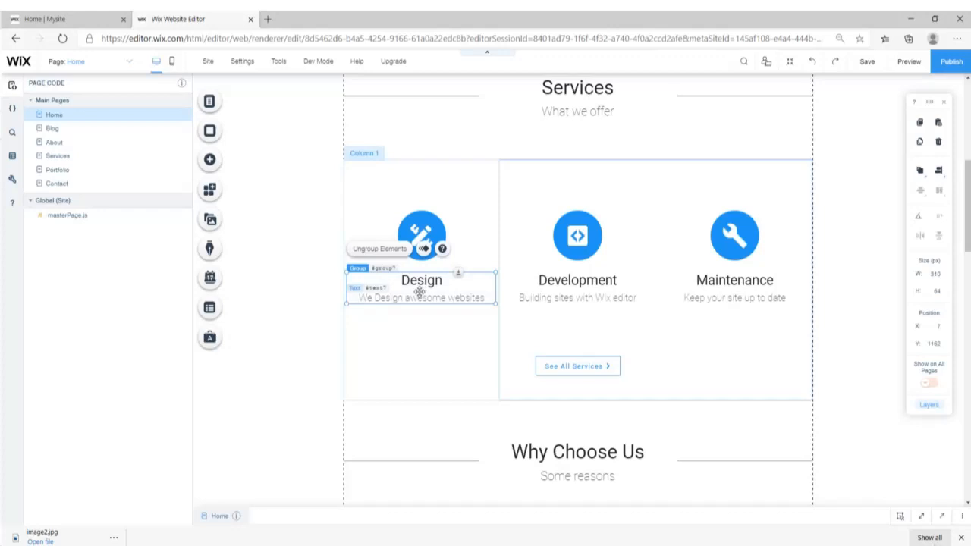
scroll(403, 303, down, 15)
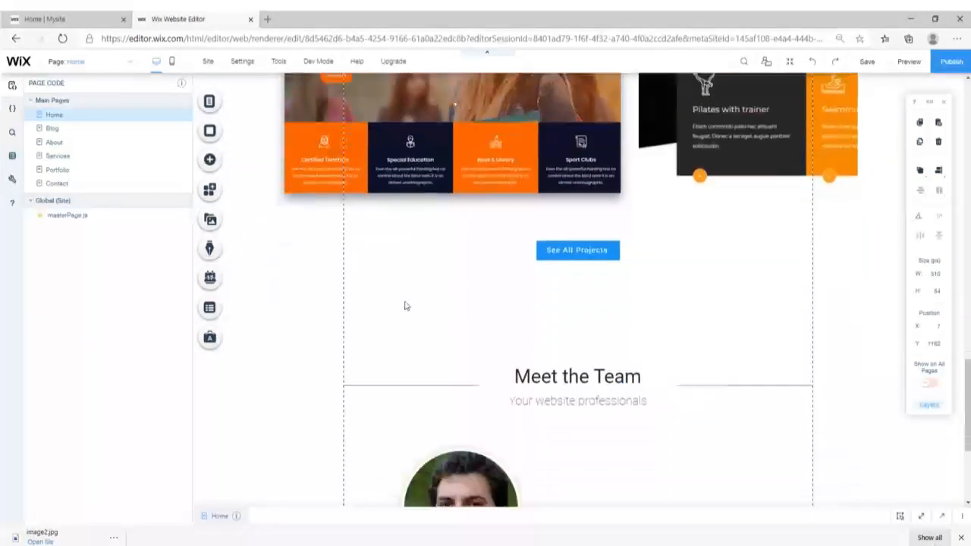
click(420, 369)
key(ctrl+v)
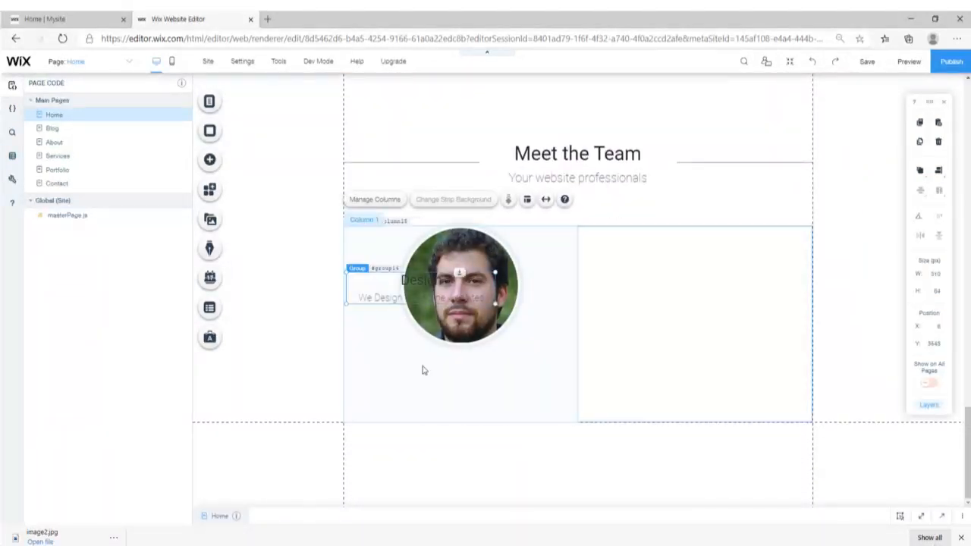
drag(410, 286, 452, 366)
drag(451, 367, 446, 370)
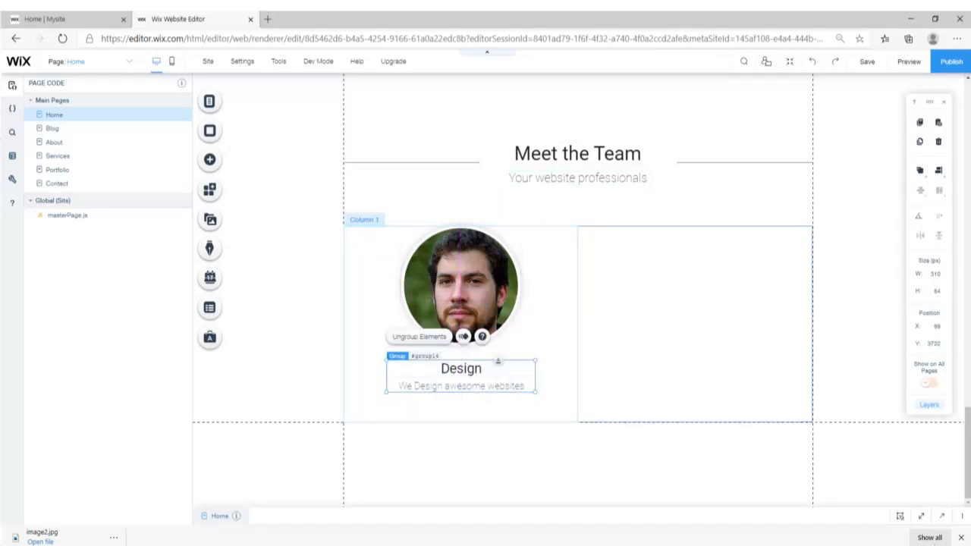
- Replace the copied text with the team member's name and "Web Designer", and move the footer down to lengthen the page
double_click(461, 368)
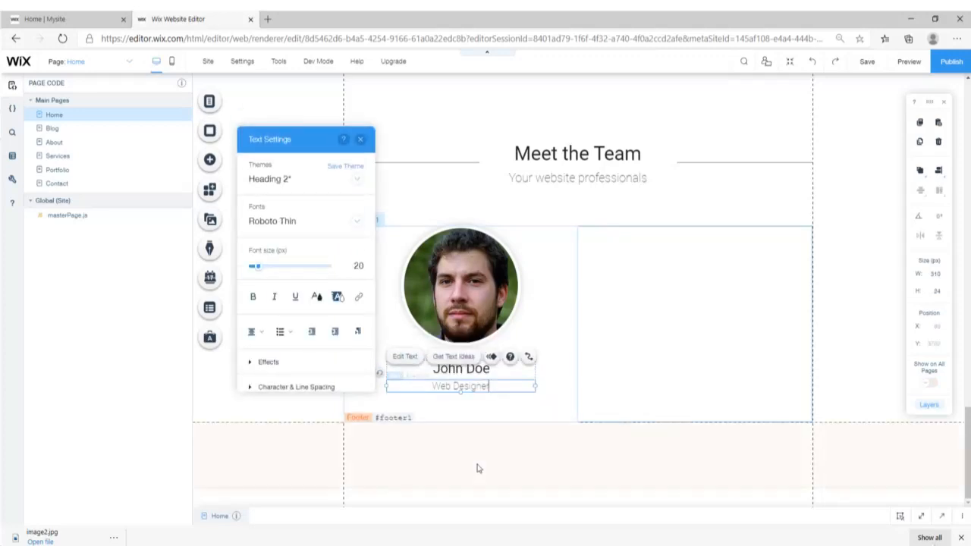
click(478, 451)
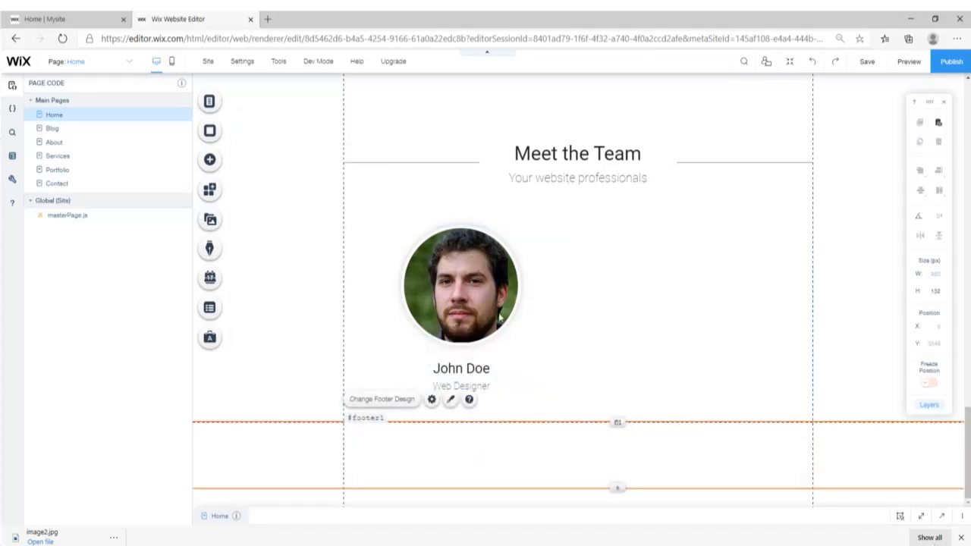
drag(617, 422, 611, 504)
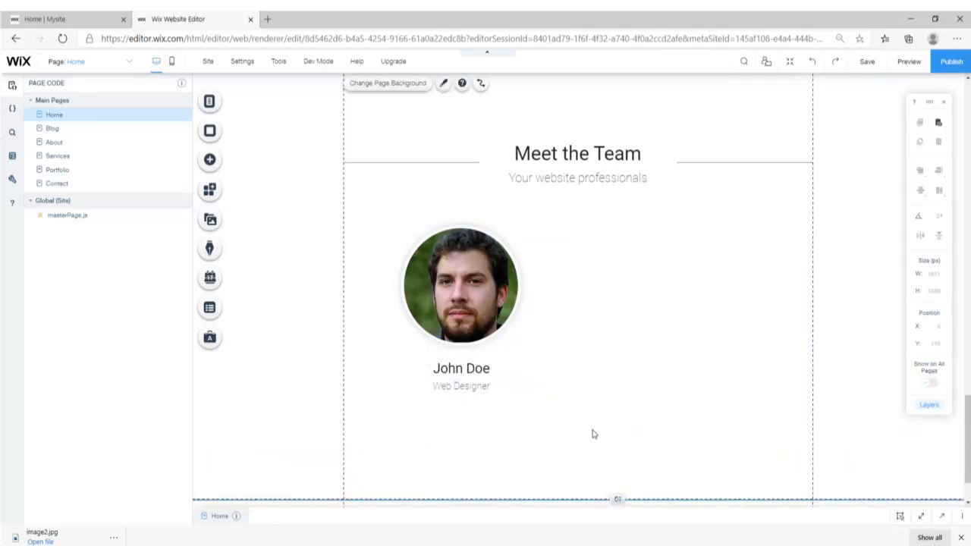
- Add the full-color square Social Bar and place it below the job title in Column 1
scroll(592, 433, down, 1)
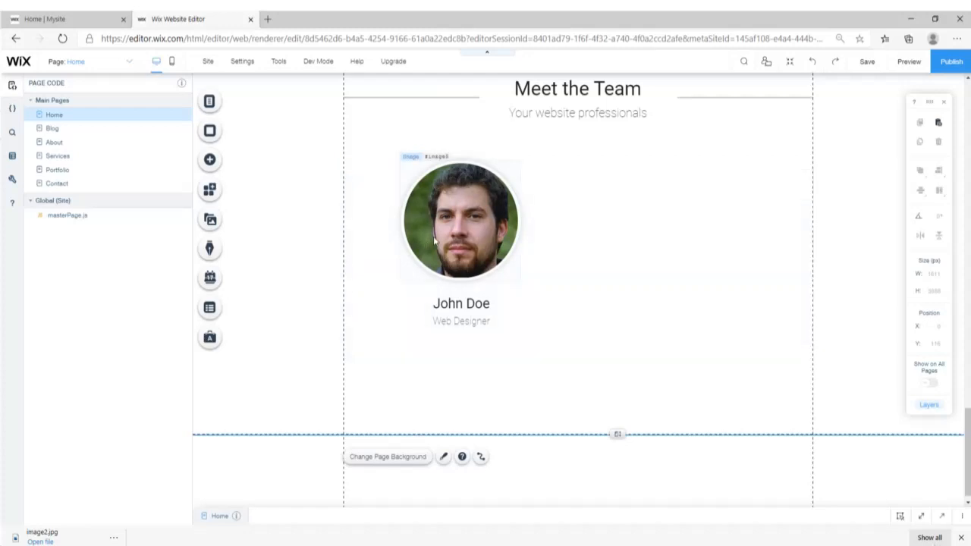
click(210, 160)
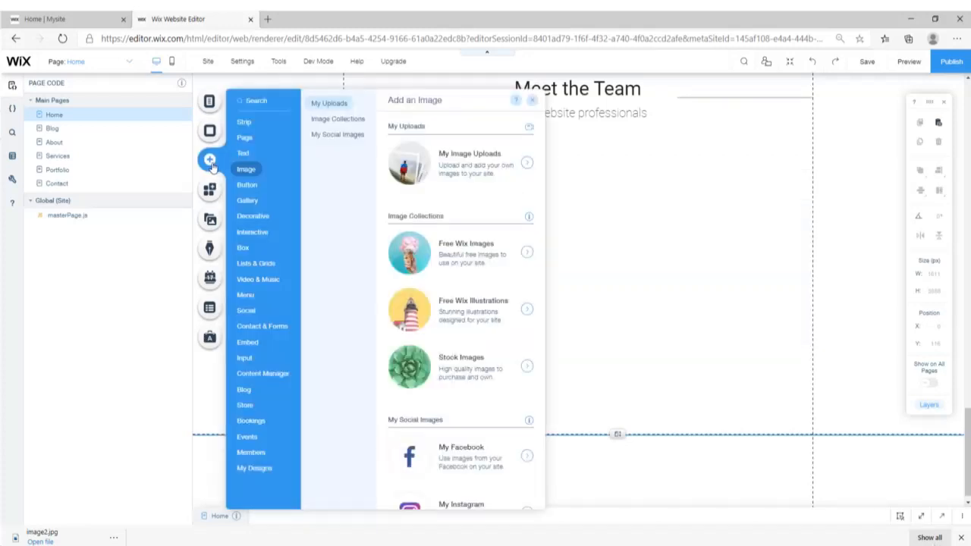
mouse_move(249, 312)
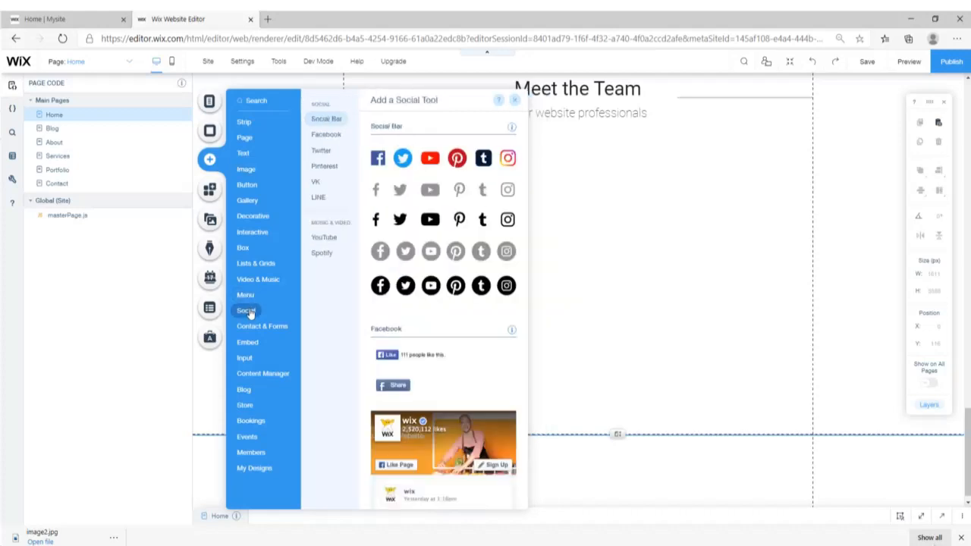
click(453, 165)
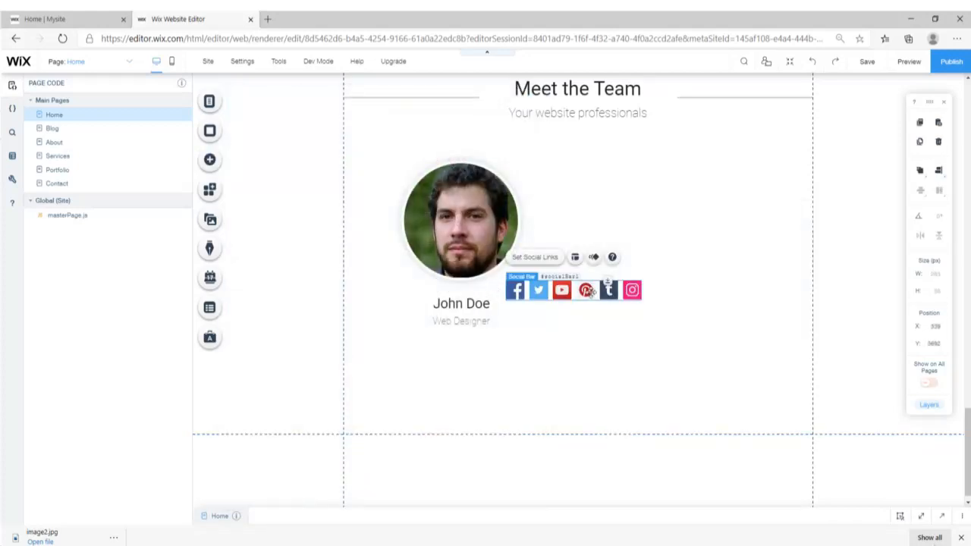
drag(588, 291, 487, 346)
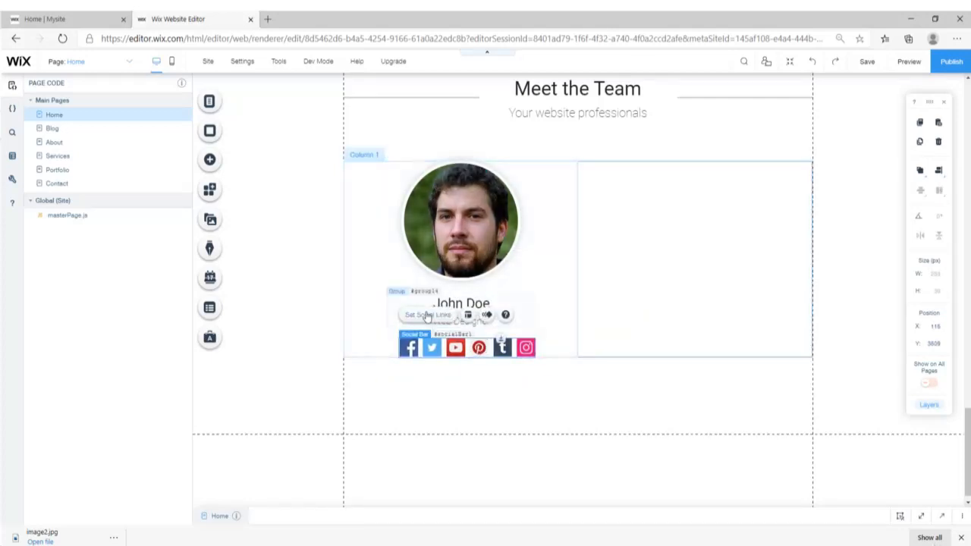
- Remove the Pinterest and Tumblr icons from the Social Bar and apply the change
click(429, 316)
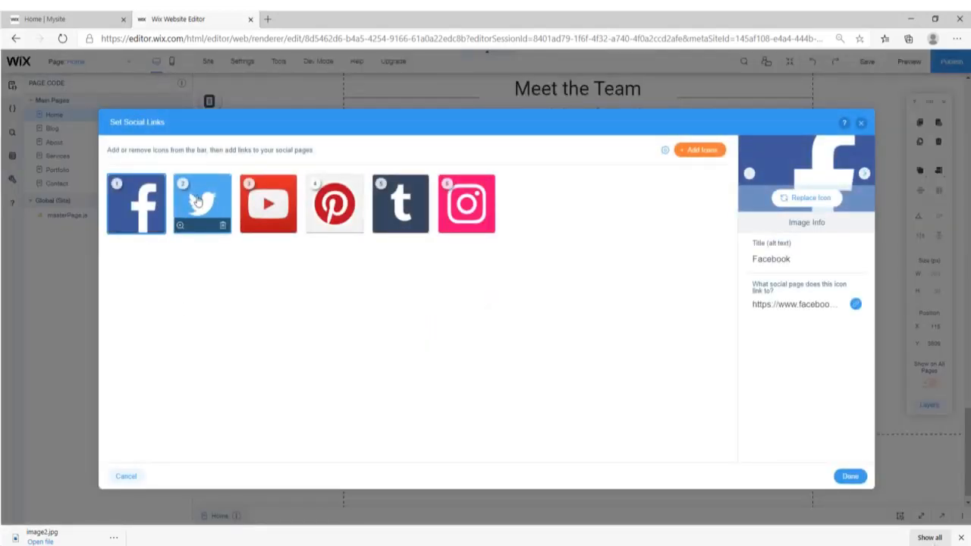
click(354, 226)
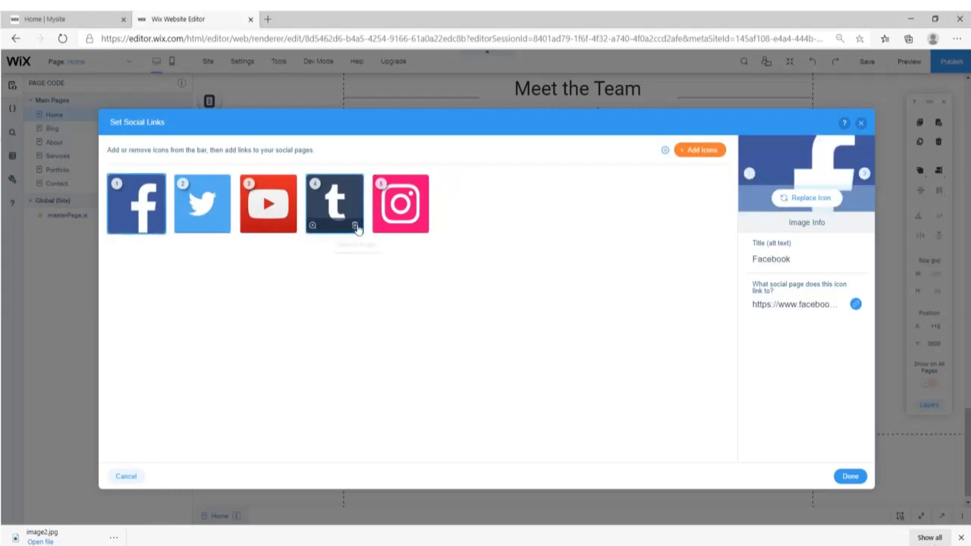
click(354, 226)
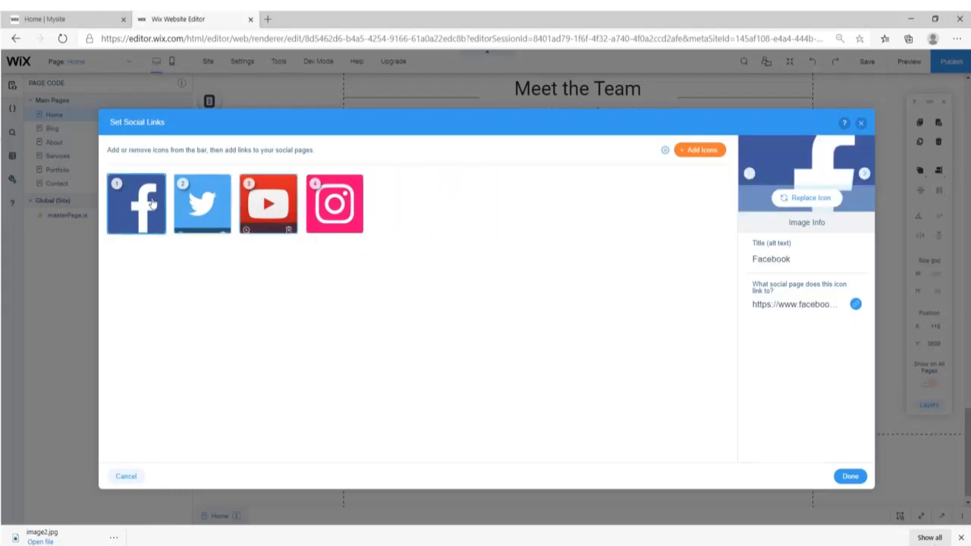
click(850, 476)
- Examine the link settings of the Social Bar's Facebook icon and close the social links
click(429, 316)
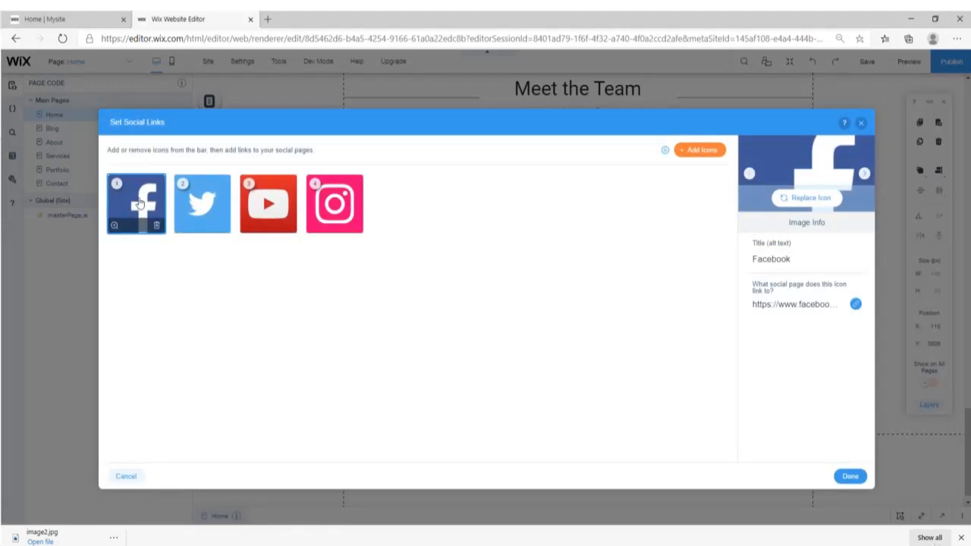
click(813, 307)
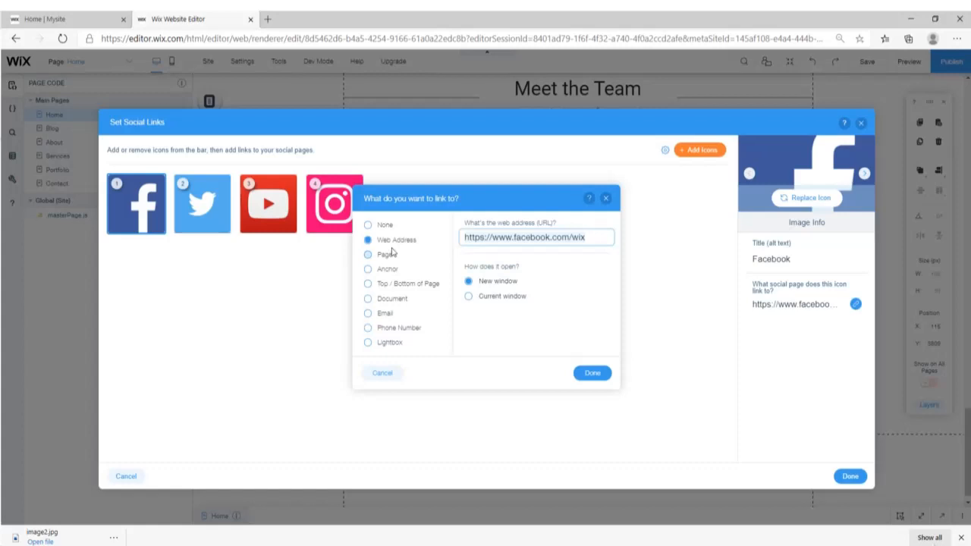
click(607, 201)
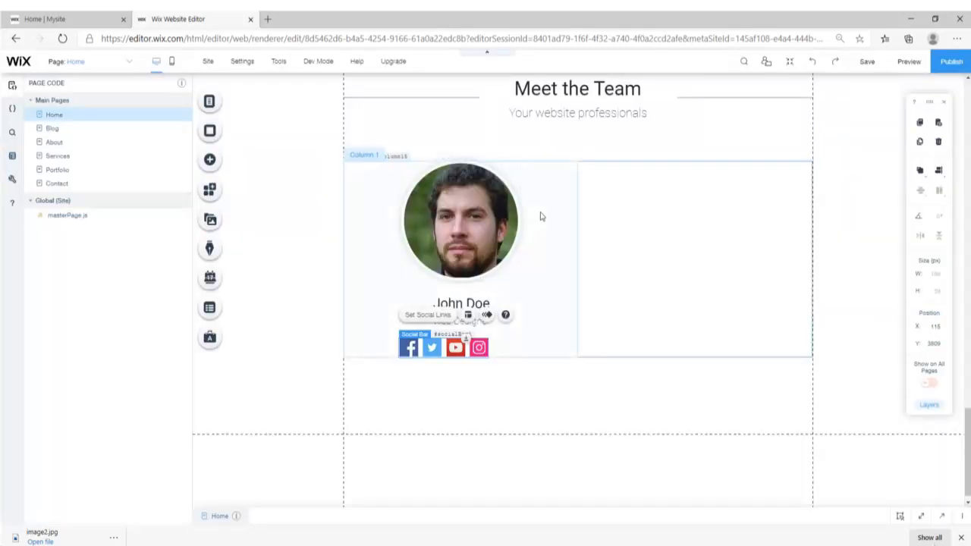
click(541, 217)
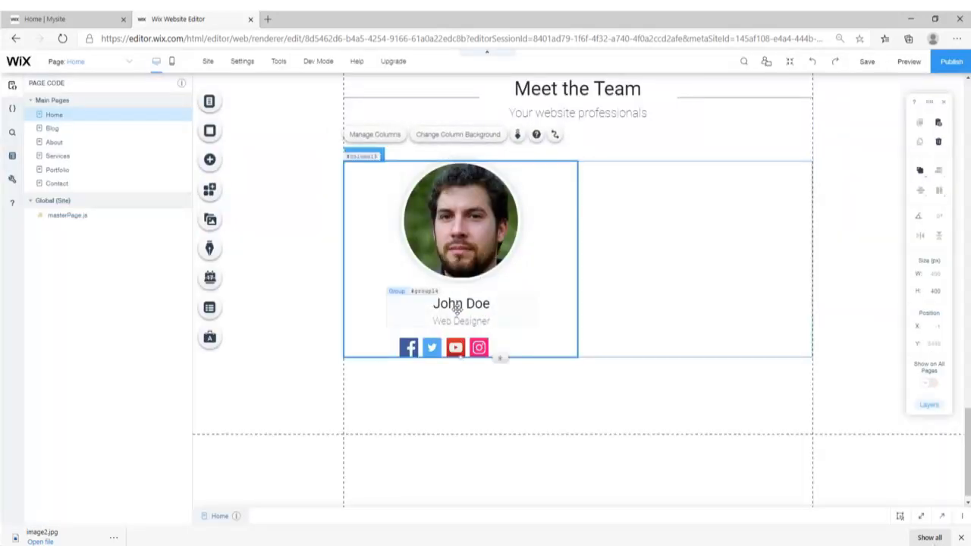
- Center the name and job title group and the Social Bar horizontally in Column 1
click(455, 308)
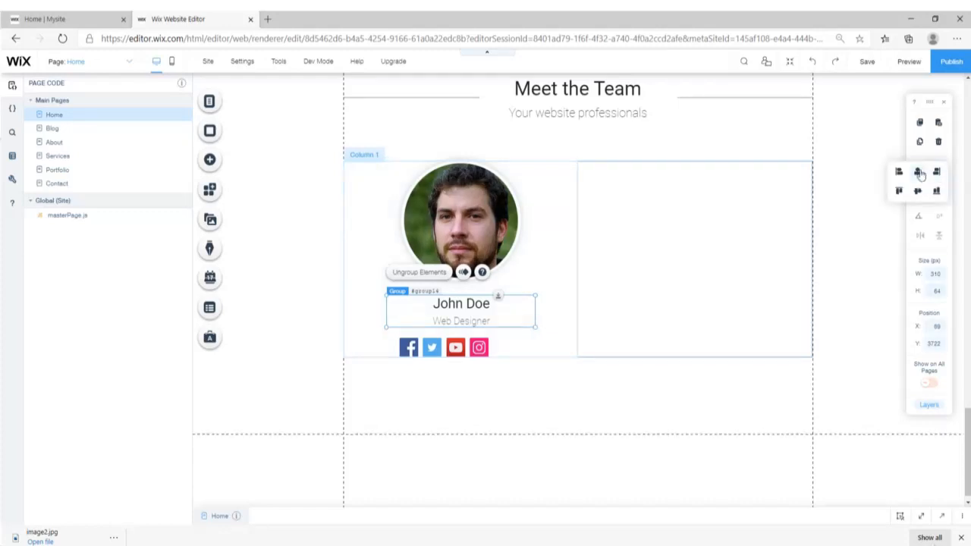
click(919, 174)
click(478, 347)
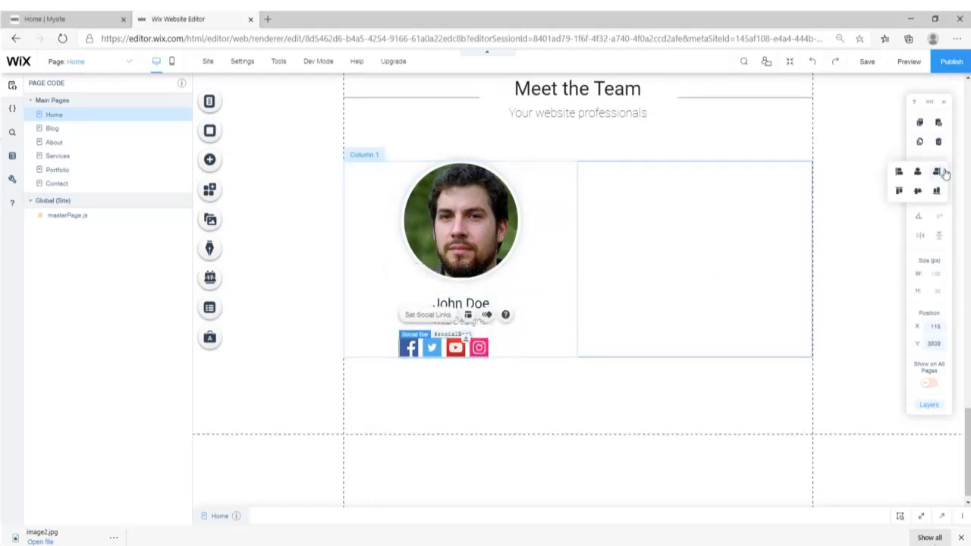
click(916, 173)
click(840, 311)
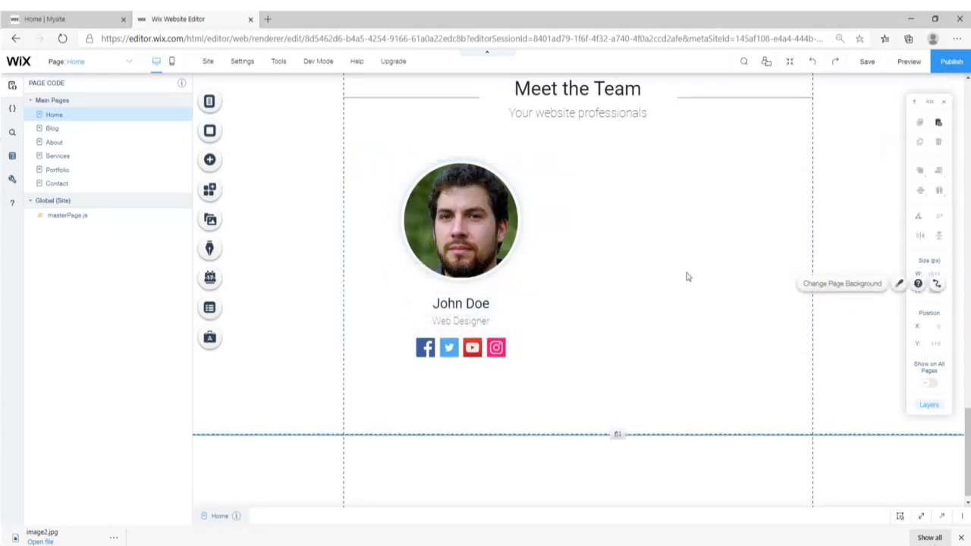
- Preview the Meet the Team section with its social icons and return to the editor
click(904, 62)
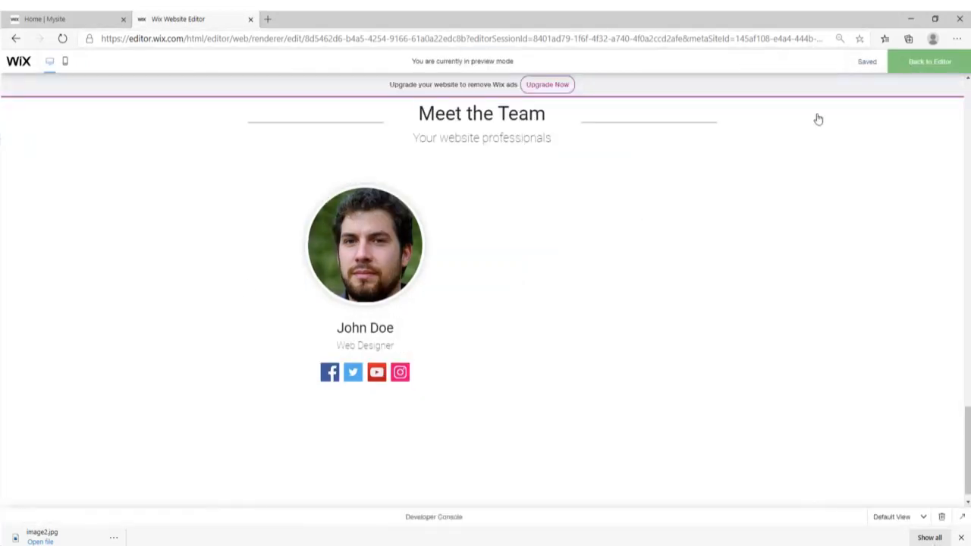
scroll(286, 275, up, 2)
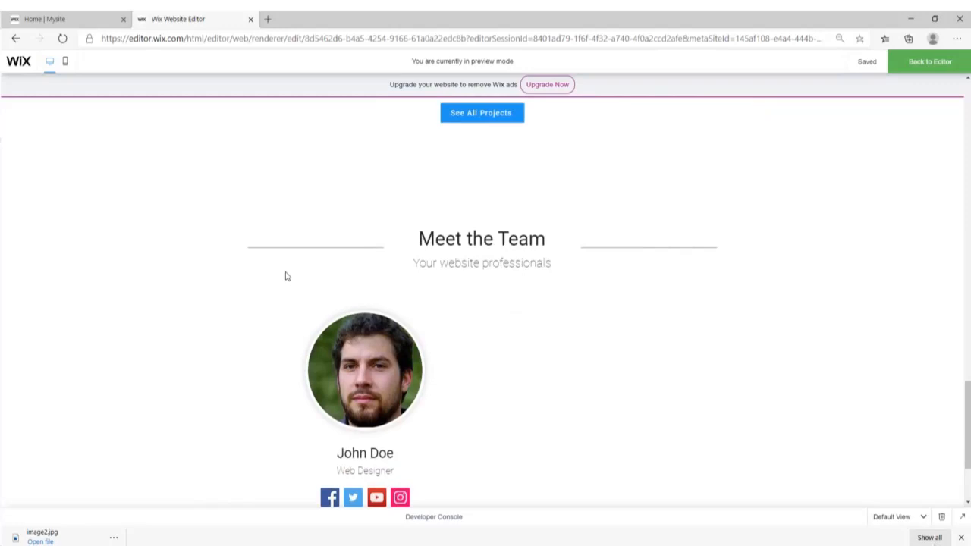
click(929, 63)
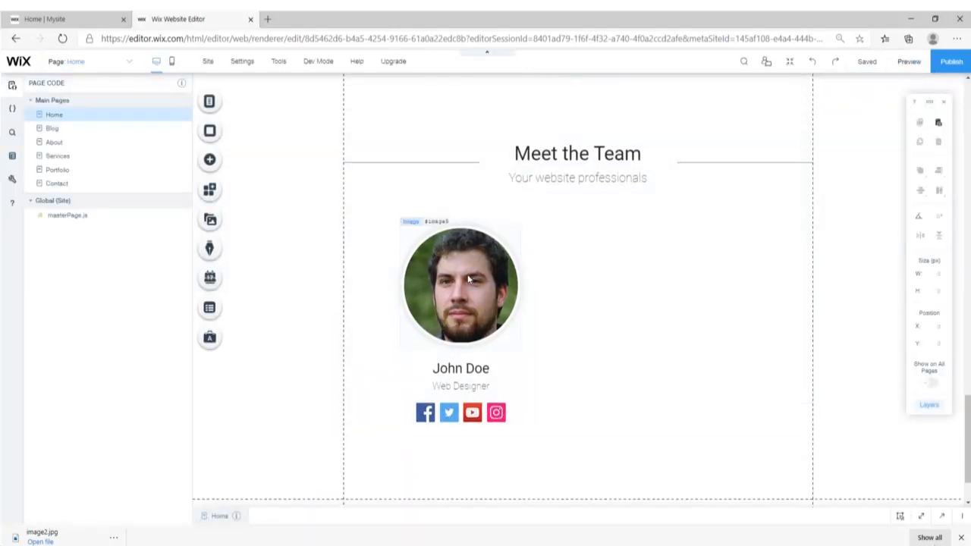
- Duplicate the portrait, name and job title group and Social Bar together, and place the copies in Column 2
click(469, 279)
click(457, 386)
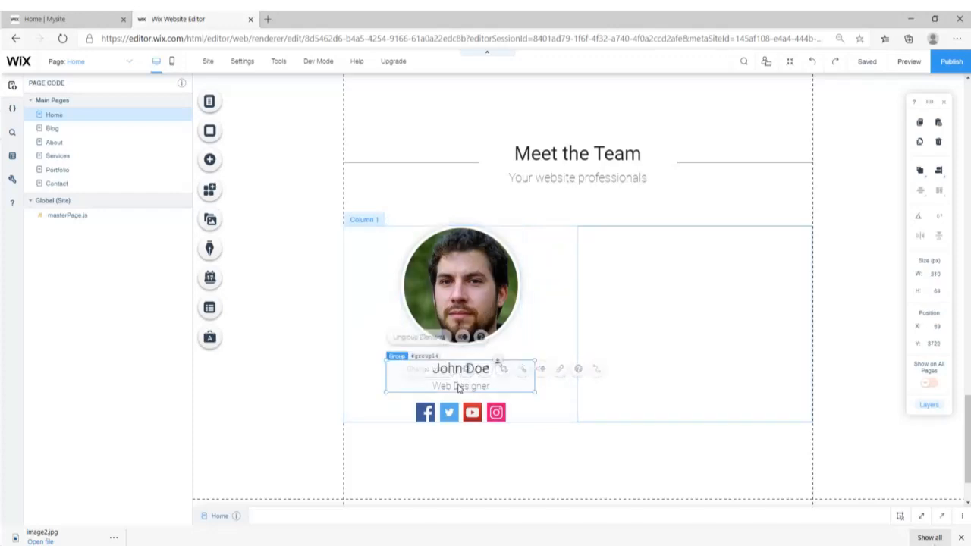
shift+click(456, 417)
shift+click(462, 276)
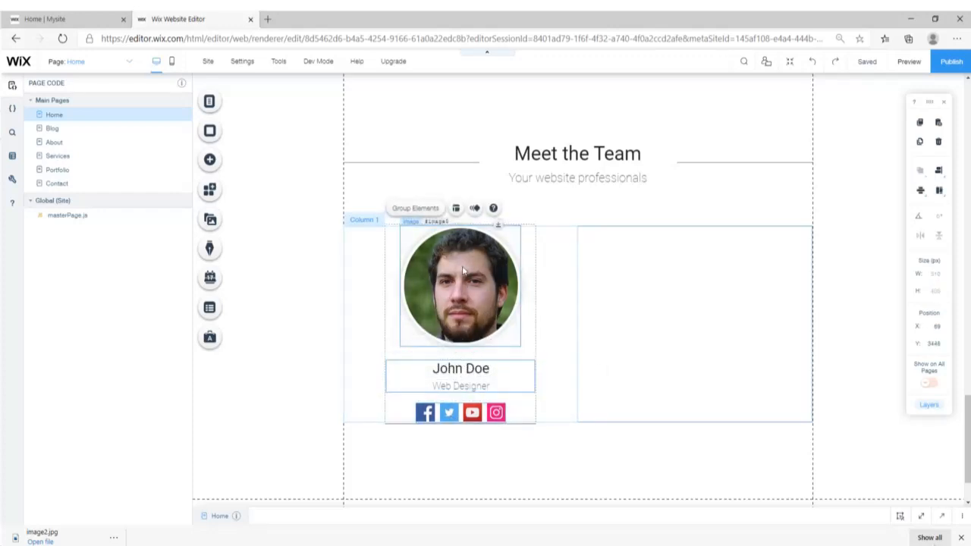
key(ctrl+d)
drag(463, 270, 691, 281)
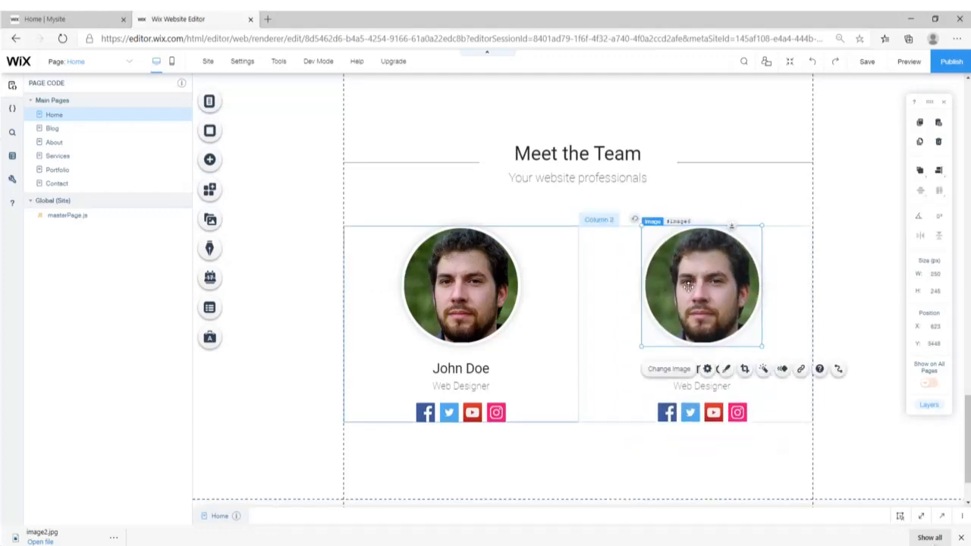
- Replace the Column 2 portrait with image2.jpg and preview the team section
click(663, 370)
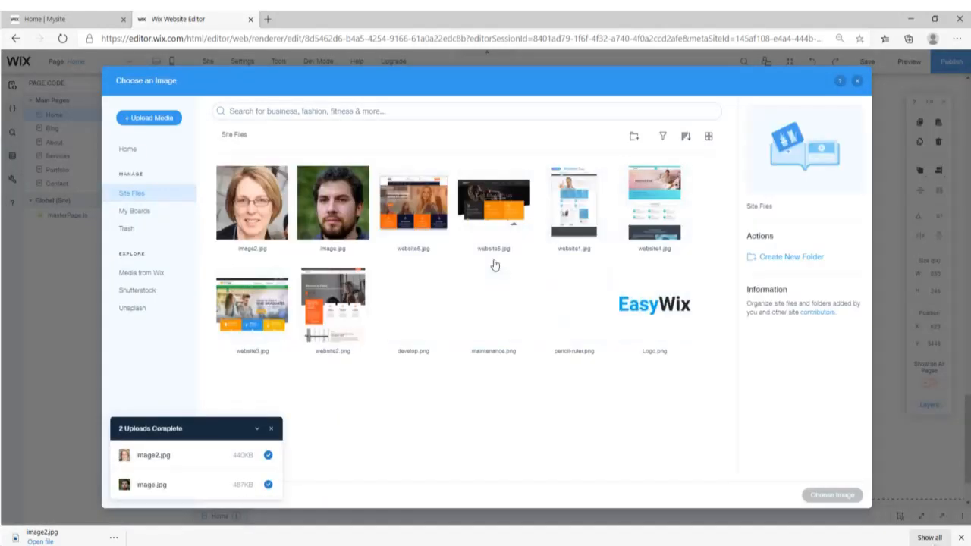
click(251, 201)
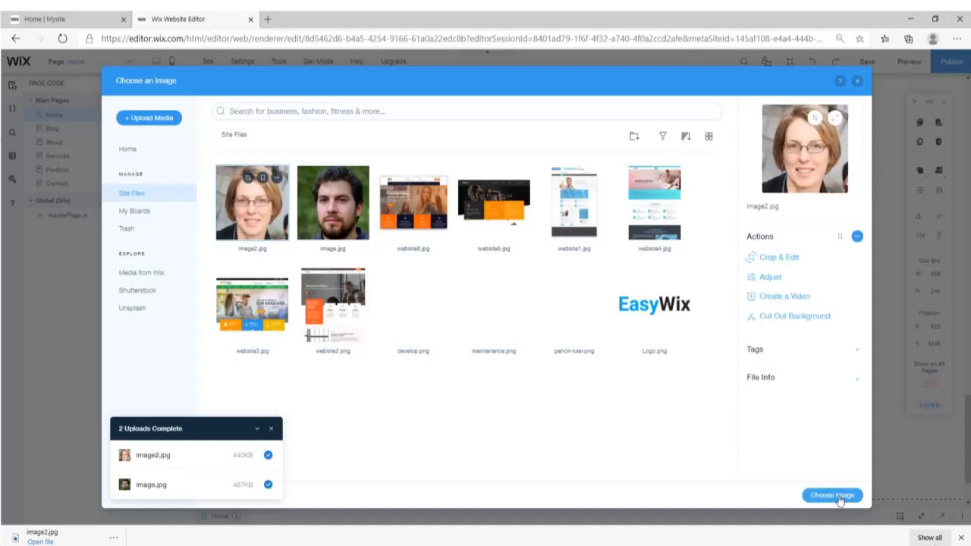
click(838, 499)
key(ctrl+shift+p)
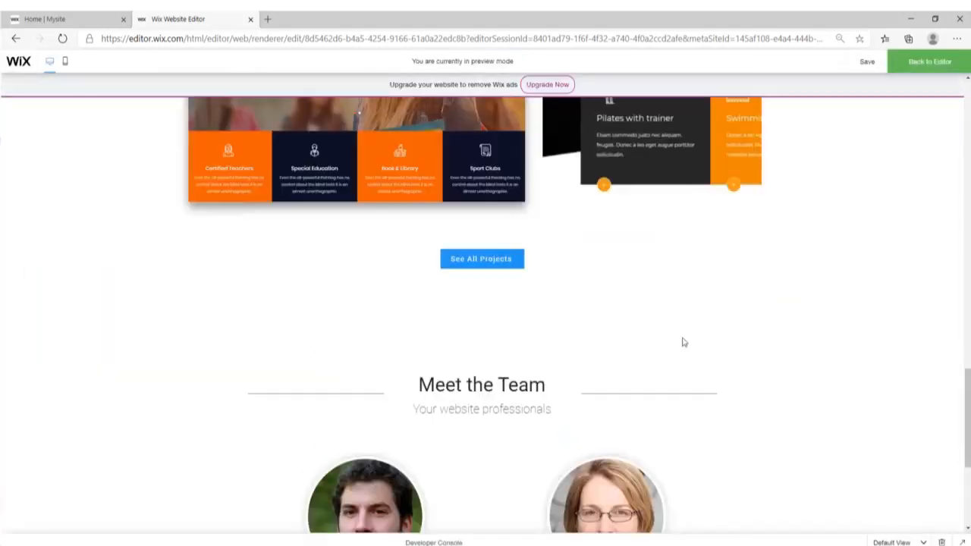
scroll(681, 338, down, 4)
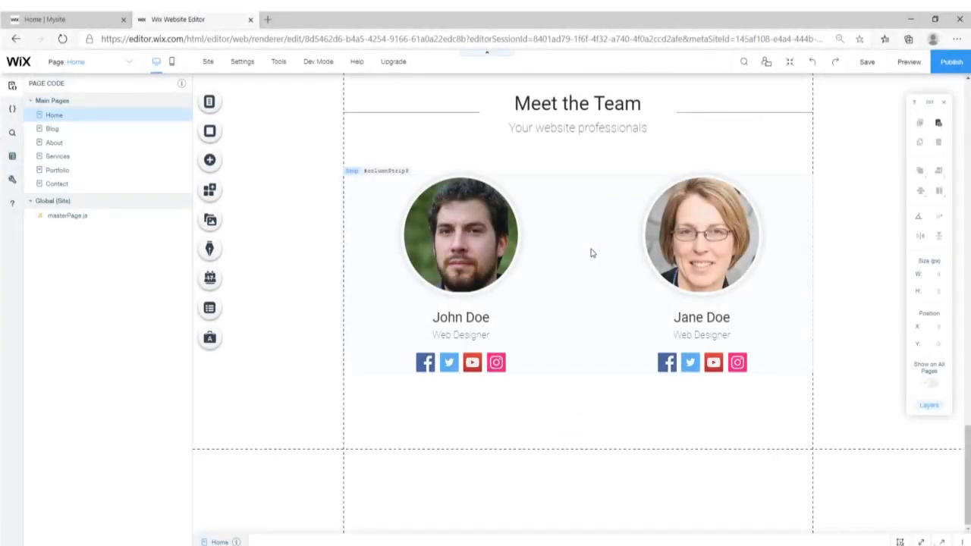
- Duplicate the Meet the Team heading strip and place the copy below the team members, just above the footer
click(472, 144)
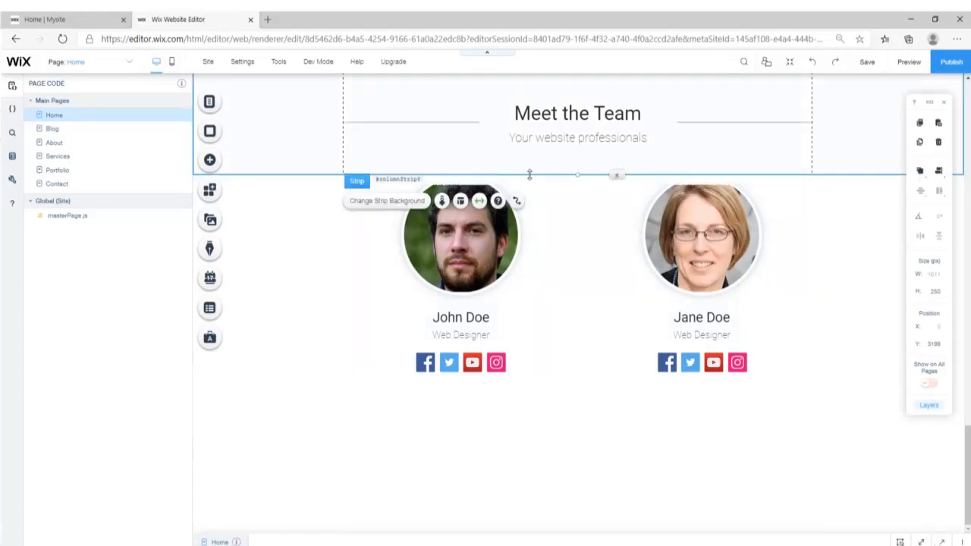
drag(528, 175, 493, 518)
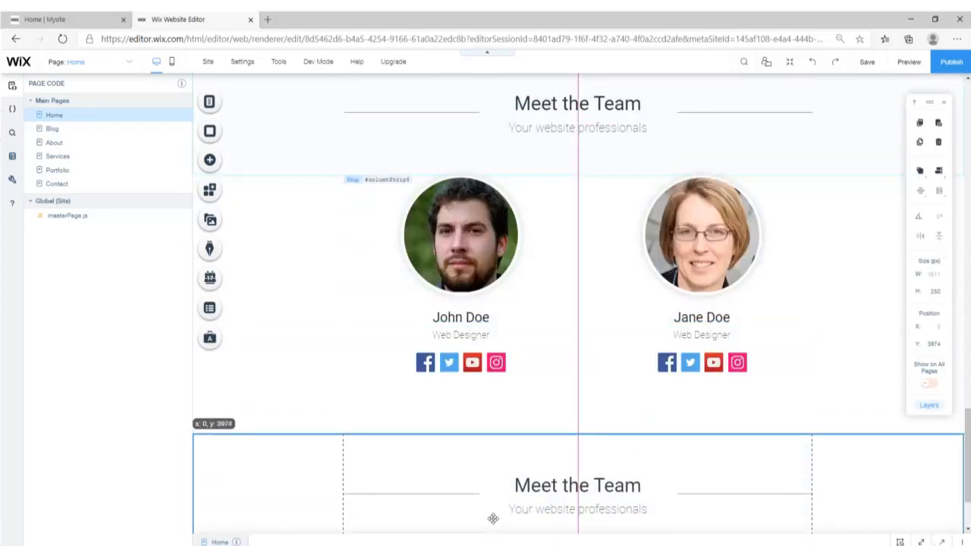
drag(542, 458, 543, 456)
scroll(586, 360, down, 2)
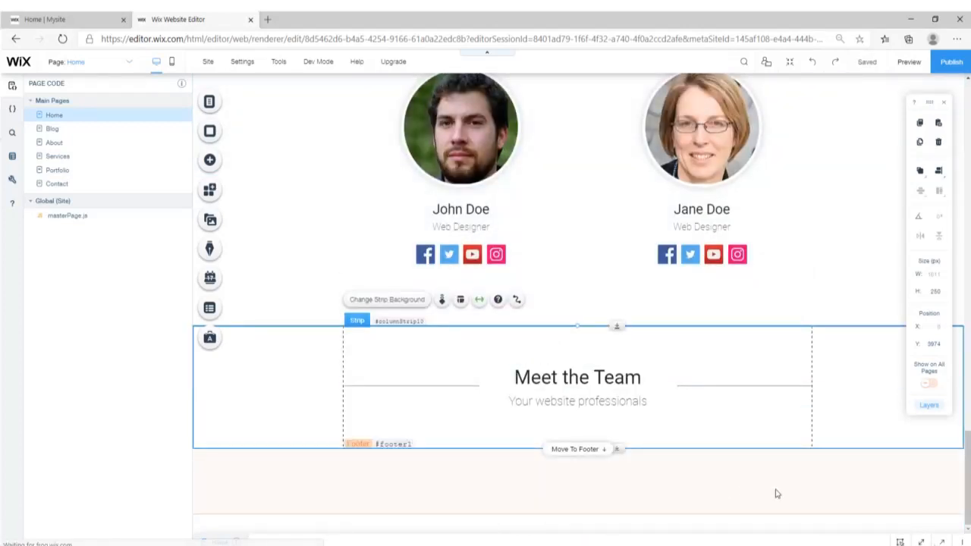
click(778, 494)
click(852, 366)
- Replace the copied strip's heading with "Do you have any questions?" copied from the reference site
double_click(600, 385)
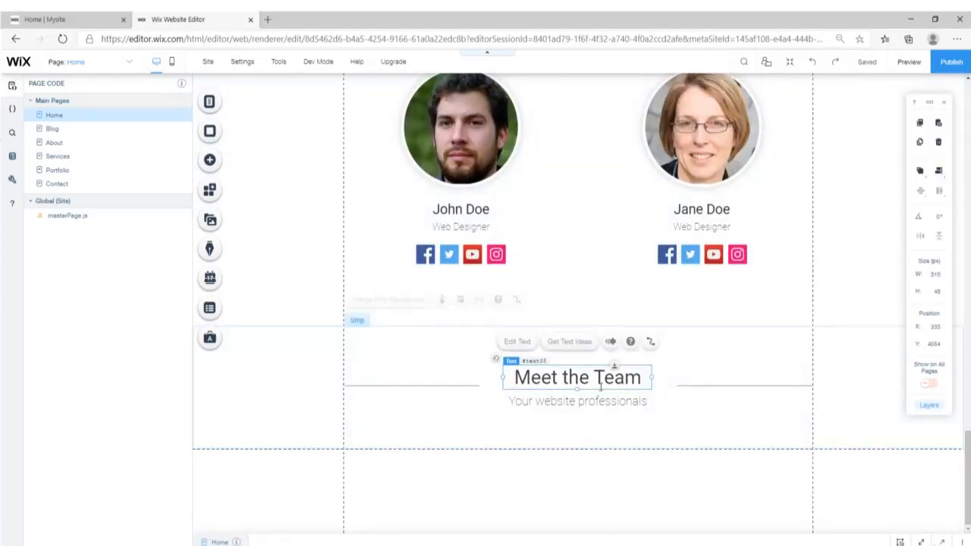
click(53, 15)
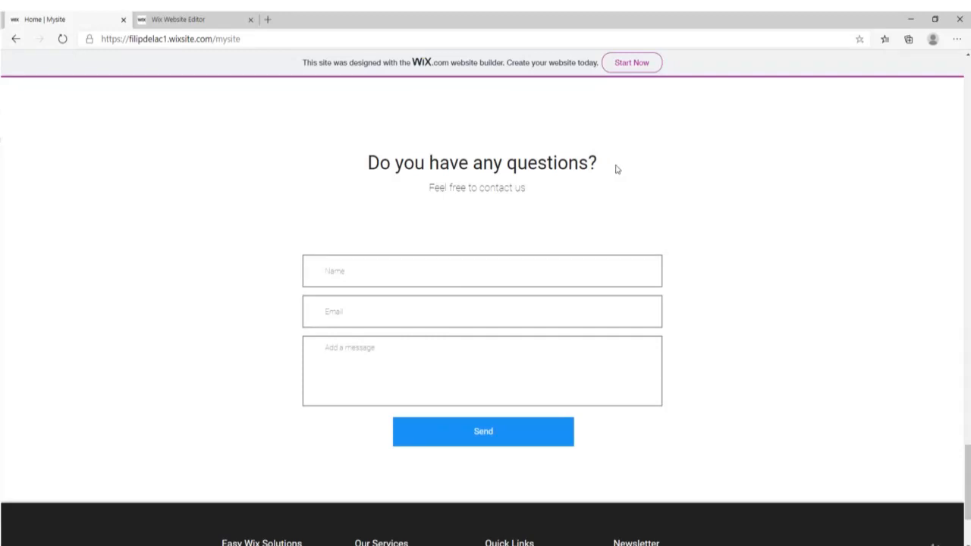
drag(359, 161, 600, 164)
key(ctrl+c)
click(179, 20)
key(ctrl+v)
- Widen the questions heading to about 526 px to fit one line, and shorten the divider line on its right
drag(651, 389, 672, 389)
drag(501, 388, 473, 388)
click(696, 386)
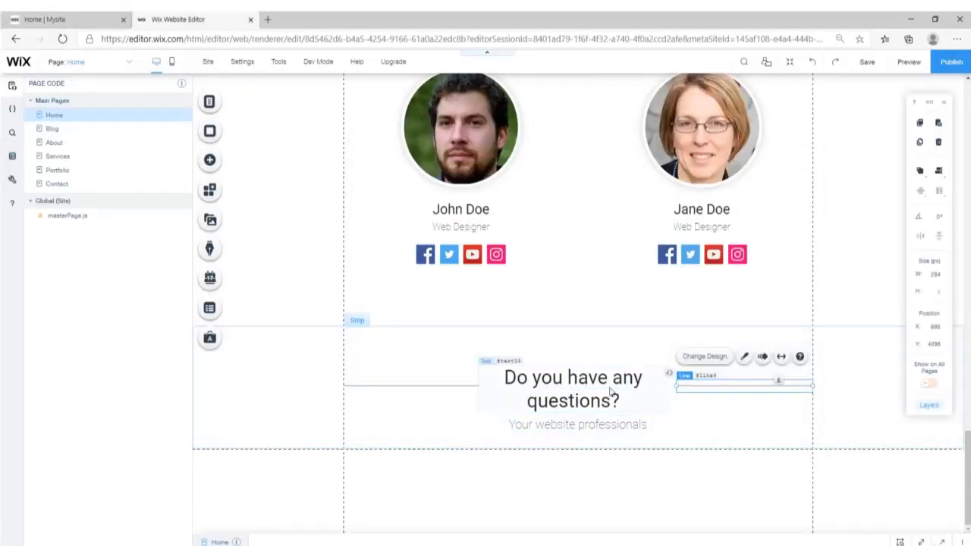
drag(676, 388, 713, 385)
click(661, 386)
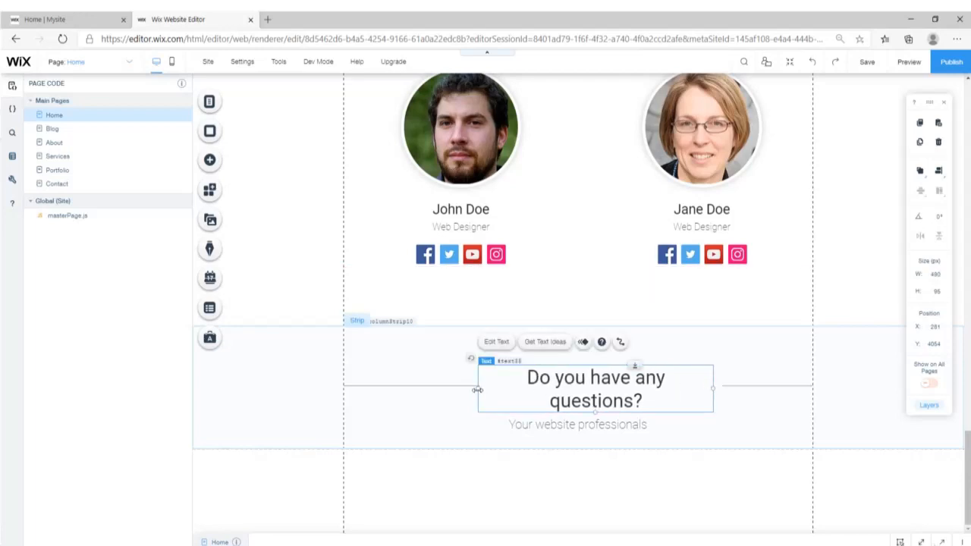
mouse_move(448, 389)
mouse_down()
mouse_move(440, 389)
mouse_move(462, 388)
mouse_up()
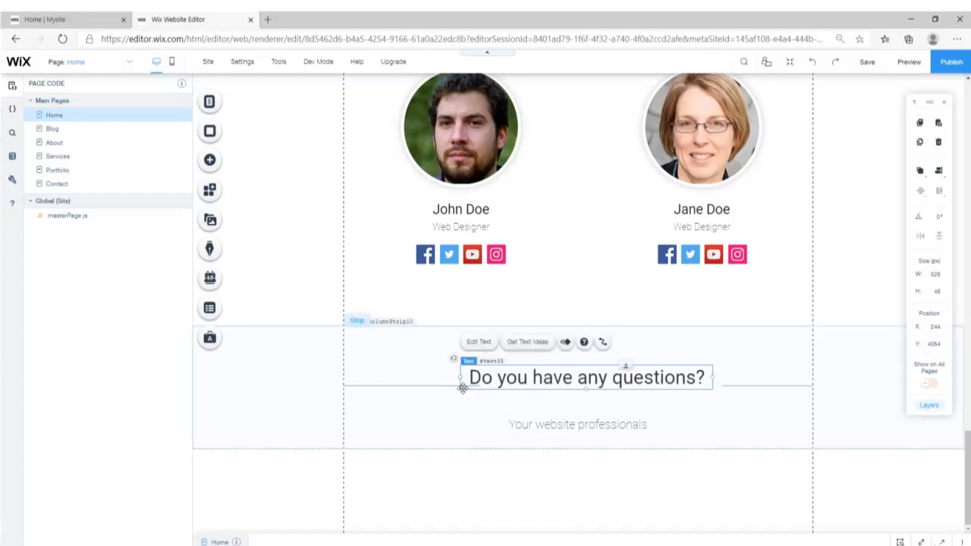
- Delete the divider line left of the questions heading and select the heading text
click(418, 387)
click(423, 375)
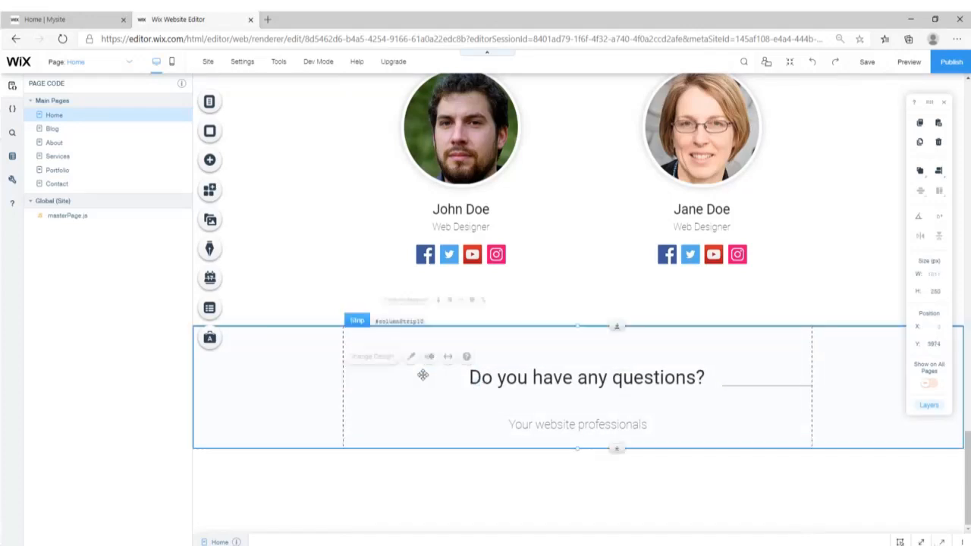
click(639, 377)
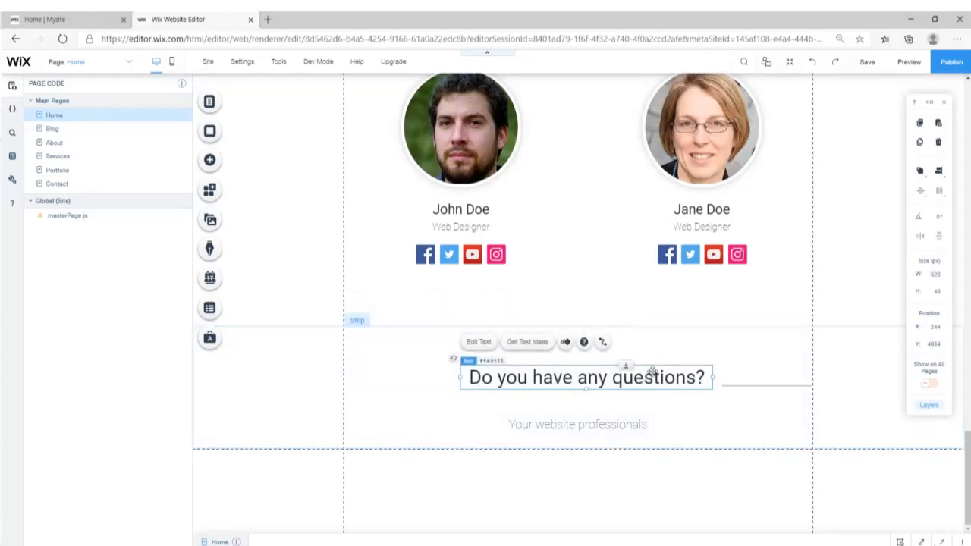
- Align the "Do you have any questions?" heading and its divider line to the vertical middle of the strip
mouse_move(936, 174)
click(919, 195)
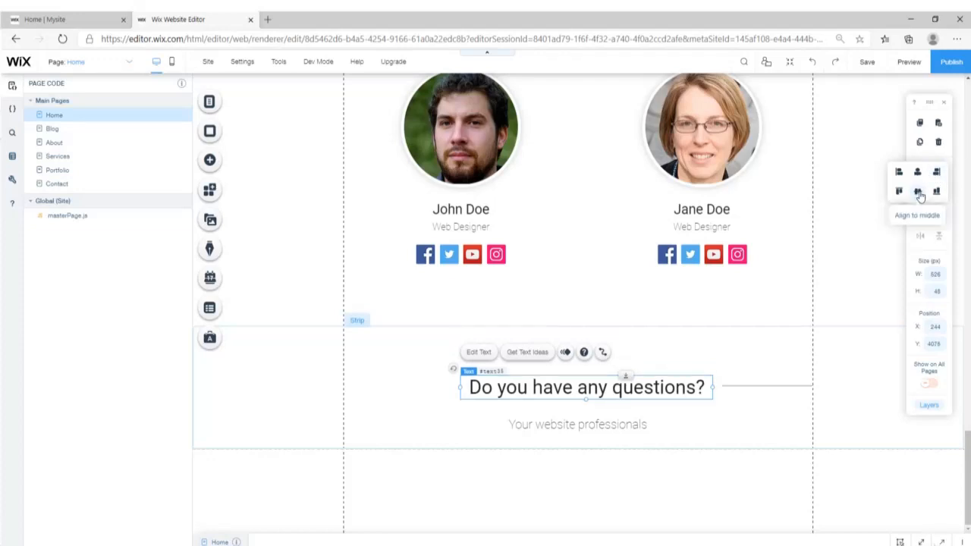
click(765, 387)
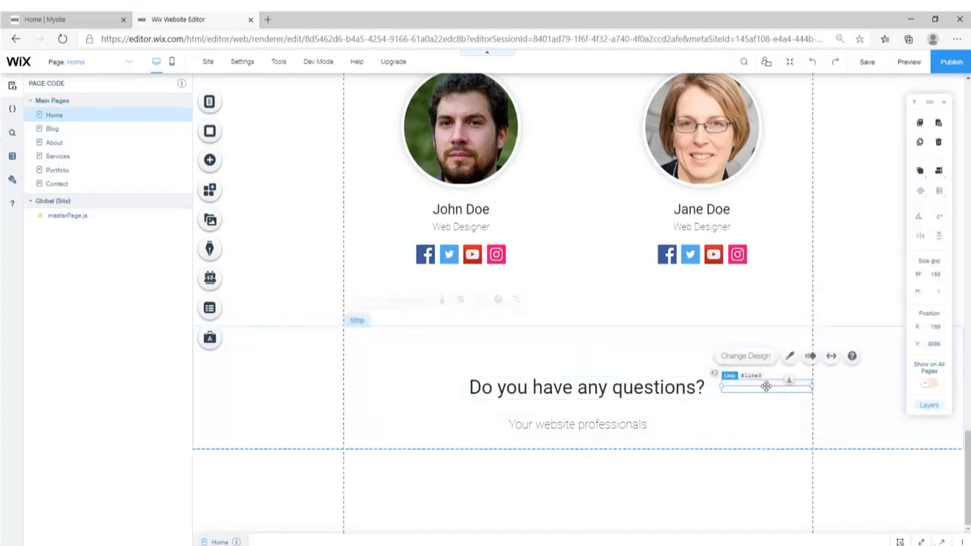
mouse_move(939, 173)
click(917, 191)
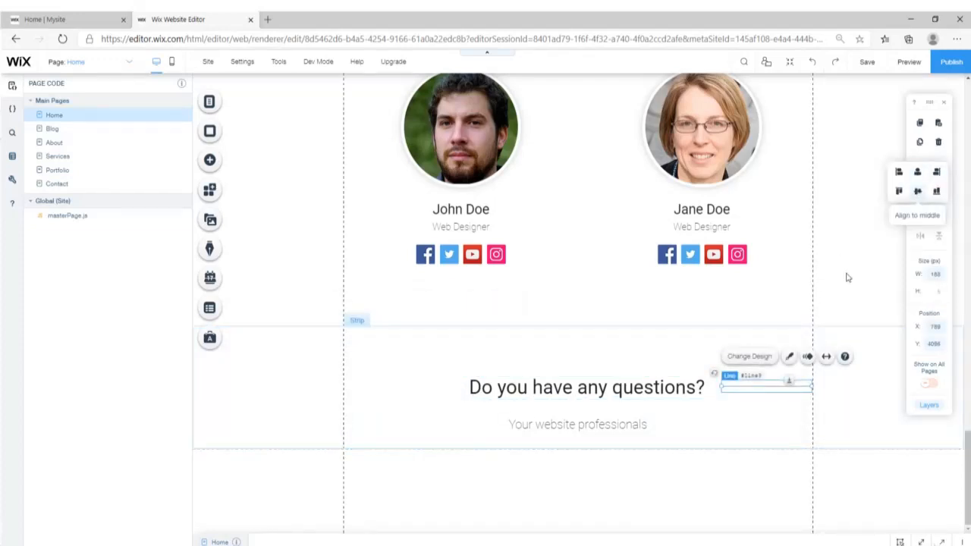
- Move the subtitle directly under the questions heading, group the two texts, and align the group to the strip's vertical middle
click(635, 426)
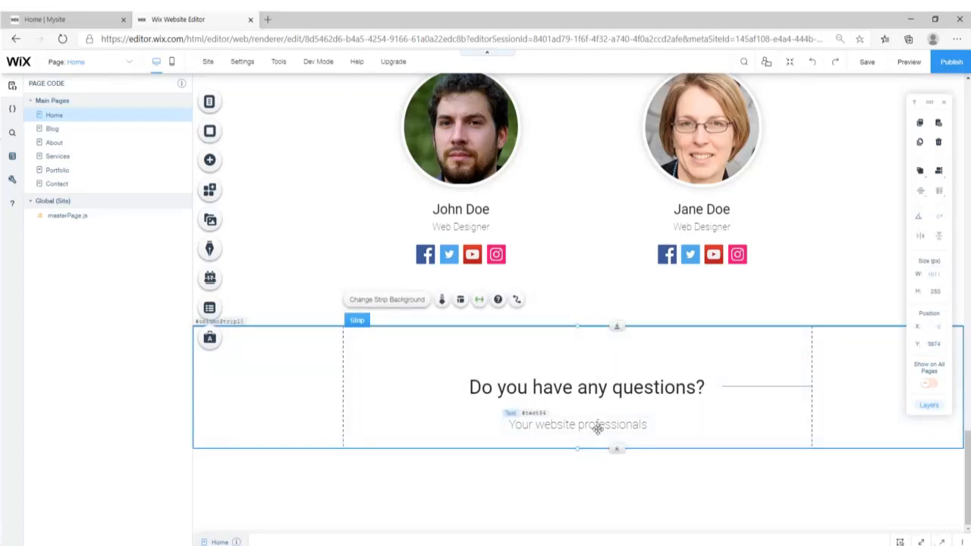
drag(596, 426, 596, 410)
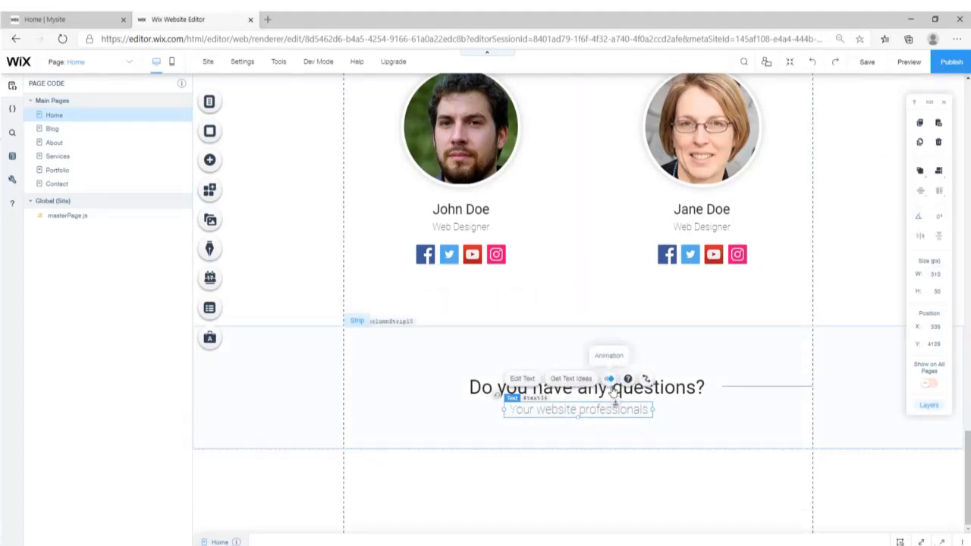
shift+click(682, 389)
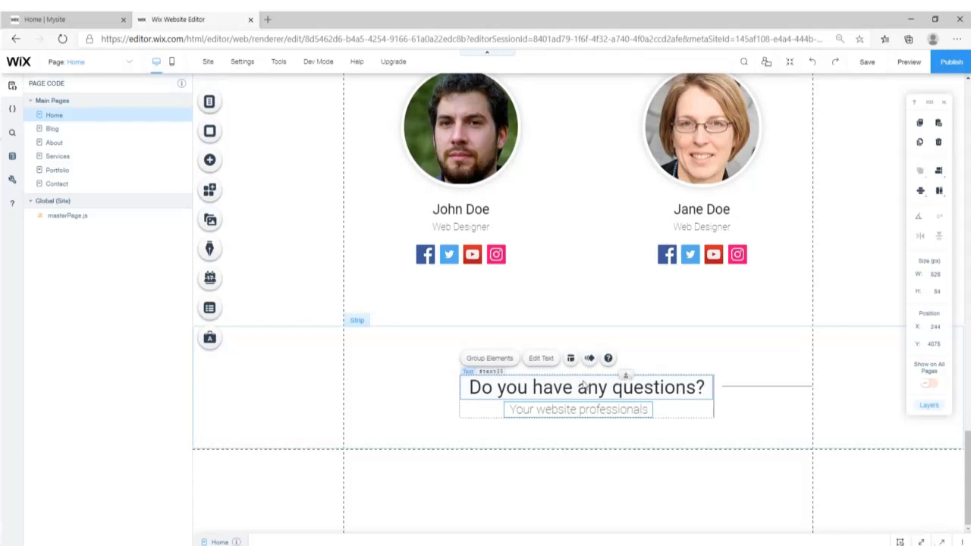
click(491, 358)
mouse_move(938, 173)
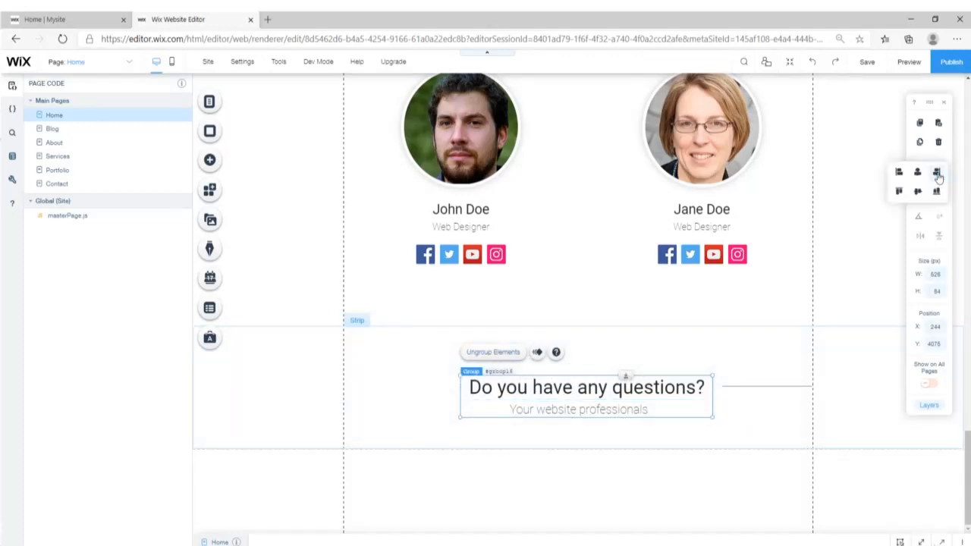
click(917, 191)
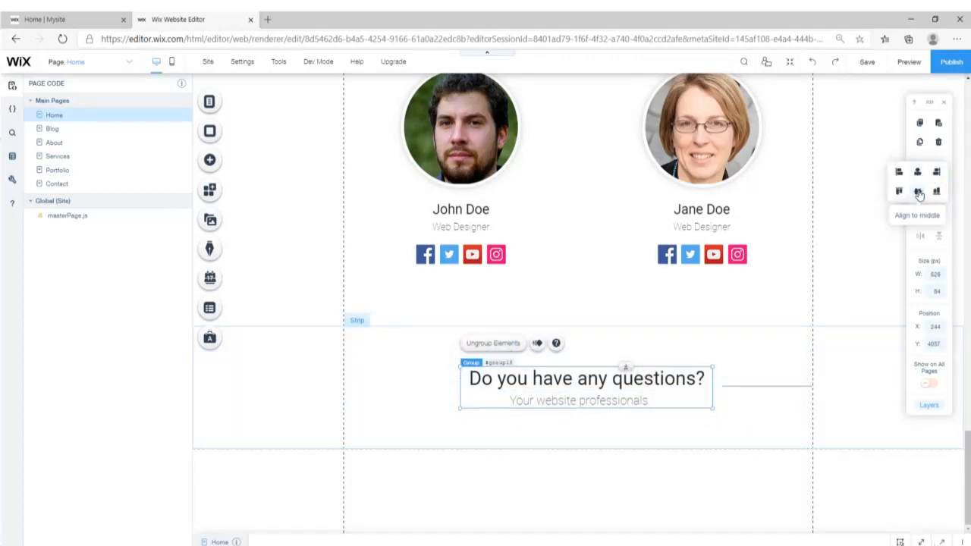
- Place a copy of the divider line left of the questions heading at x 0, and check the section in preview
click(780, 385)
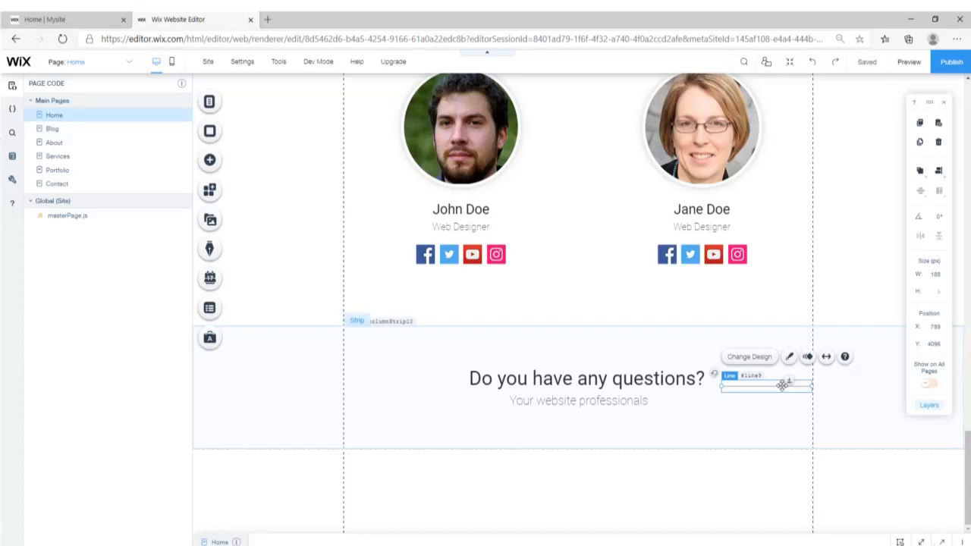
drag(770, 387, 393, 389)
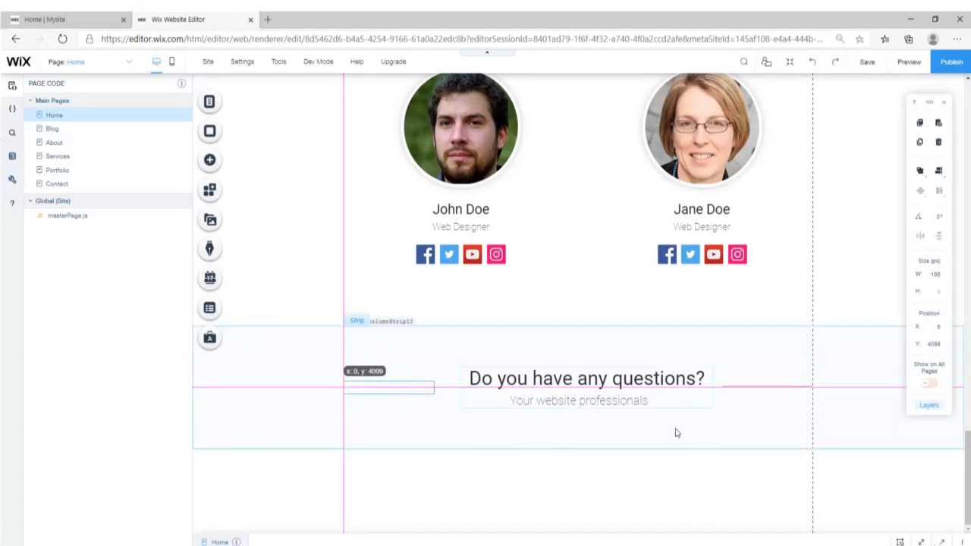
click(909, 65)
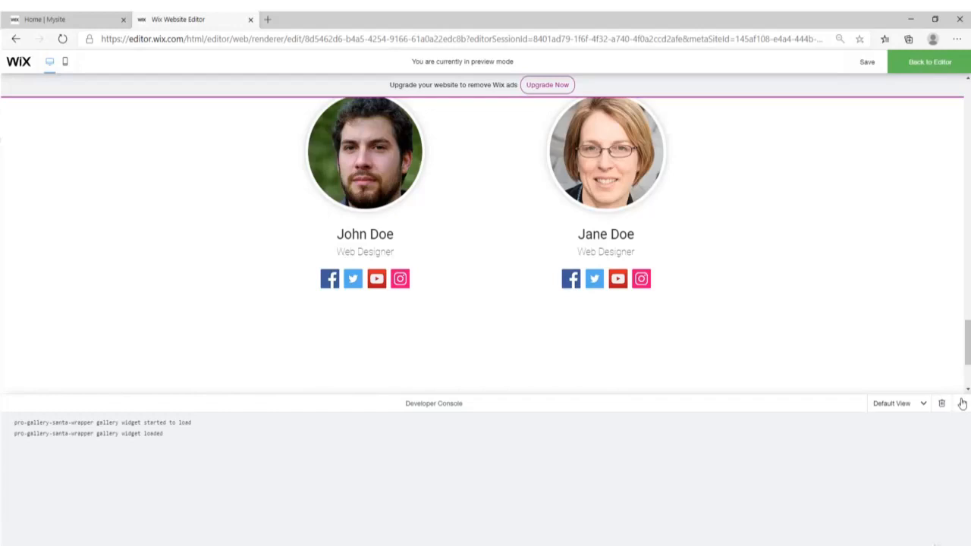
click(963, 404)
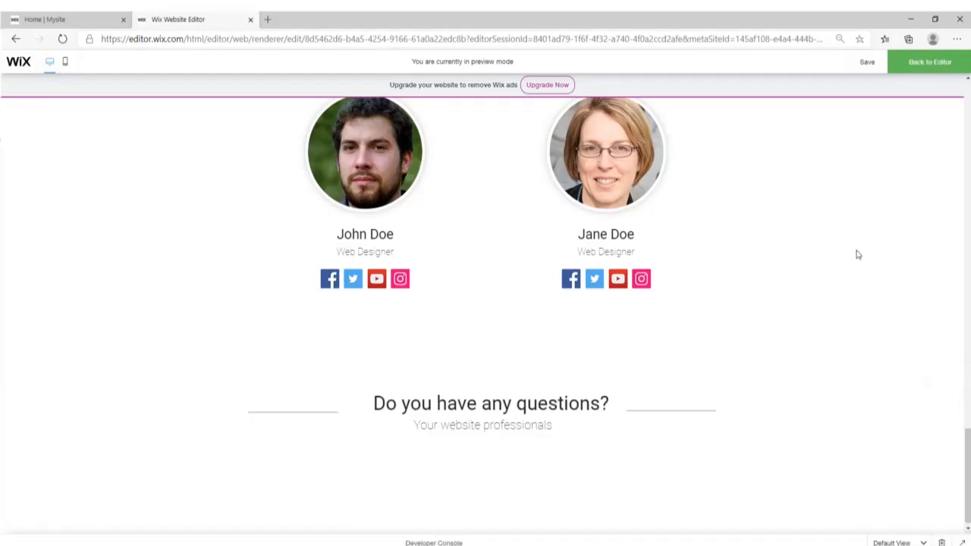
click(930, 64)
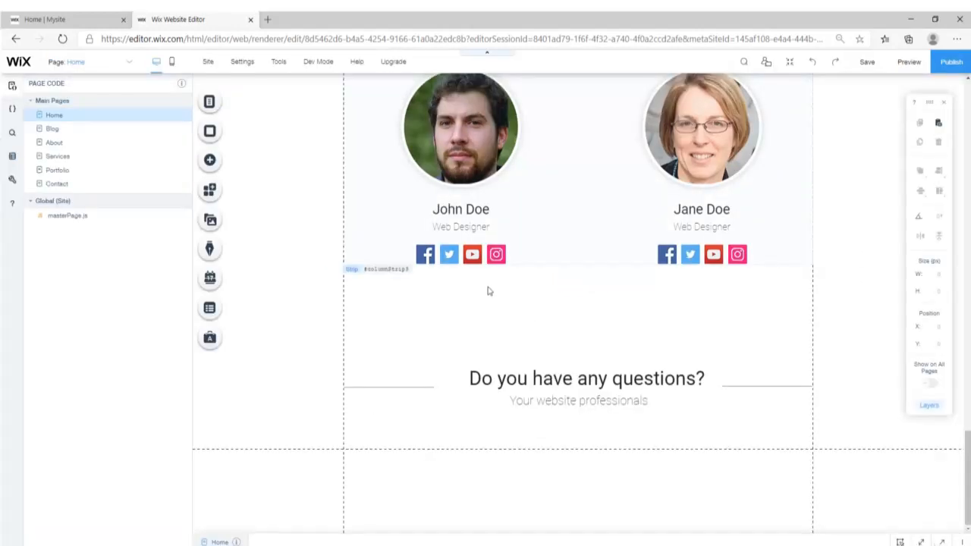
- Add the red-outlined contact form with name, email and message fields below the questions heading, and delete its "Contact Us" title
click(211, 160)
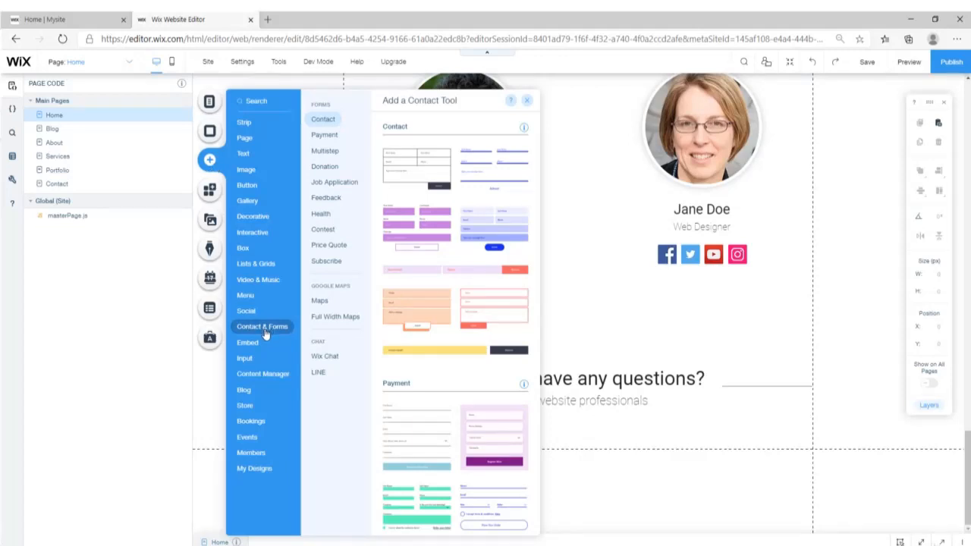
click(499, 312)
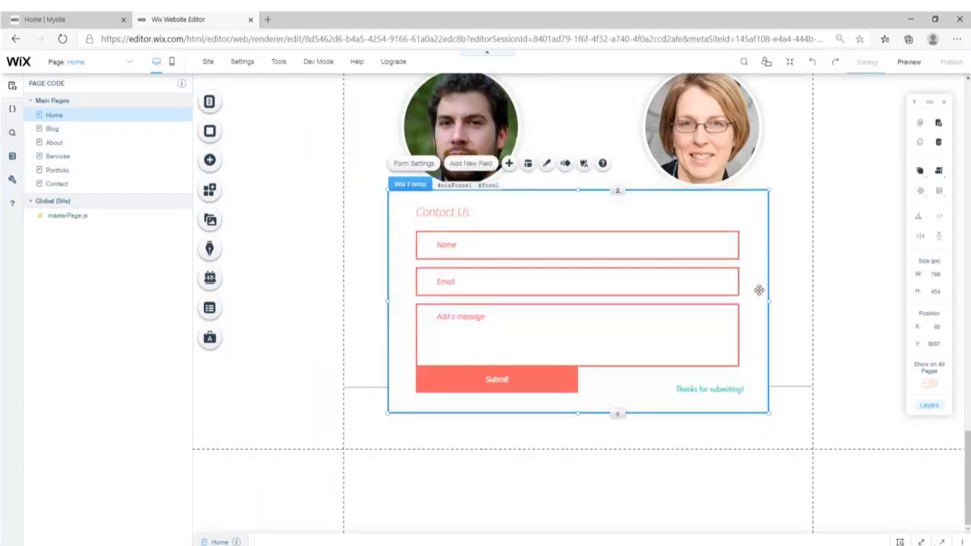
drag(571, 208, 594, 458)
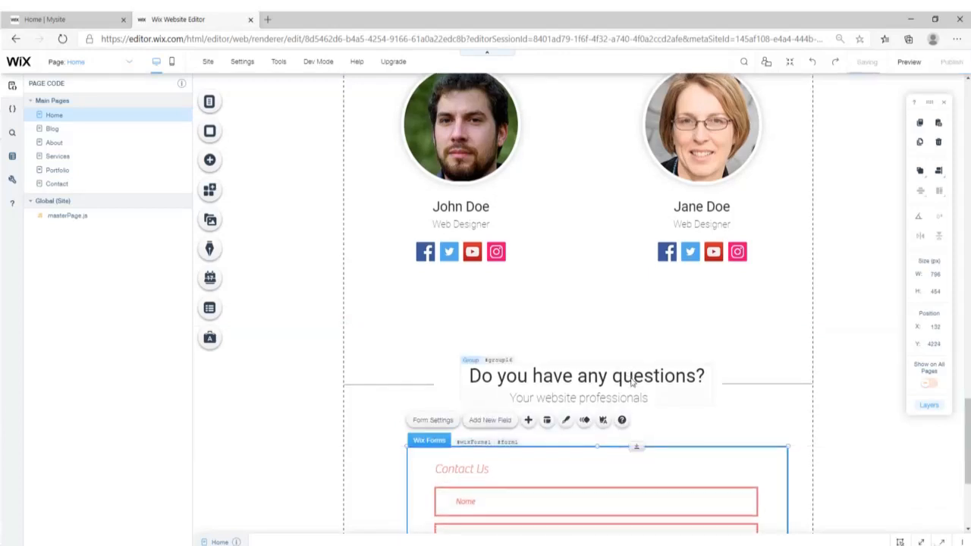
scroll(617, 364, down, 3)
click(480, 249)
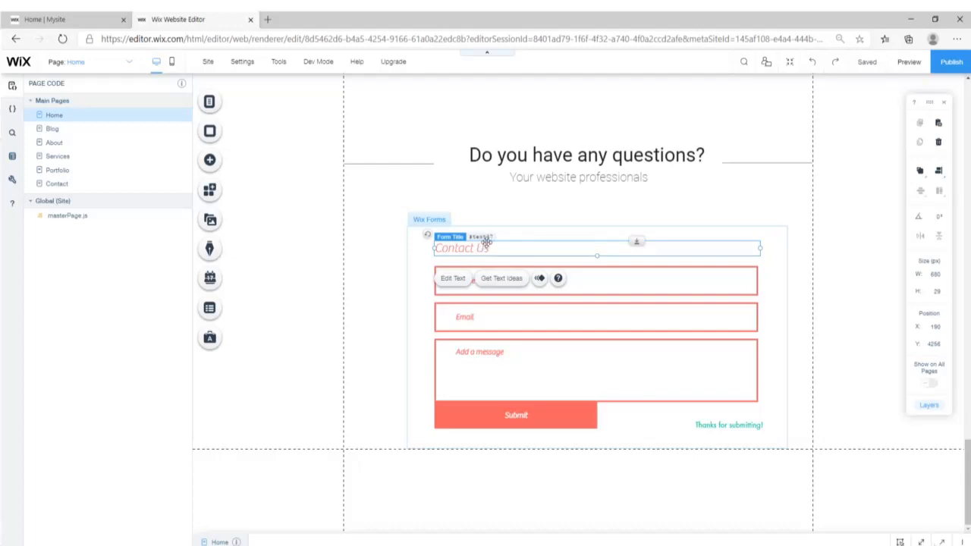
key(Delete)
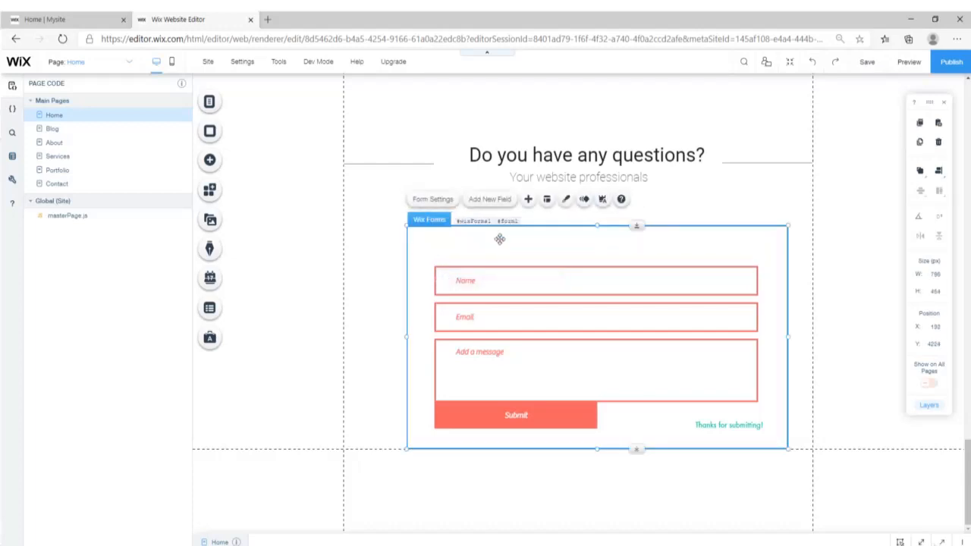
- Apply the thin black-outlined preset design to the form's Name, Email and Add a message fields
click(543, 282)
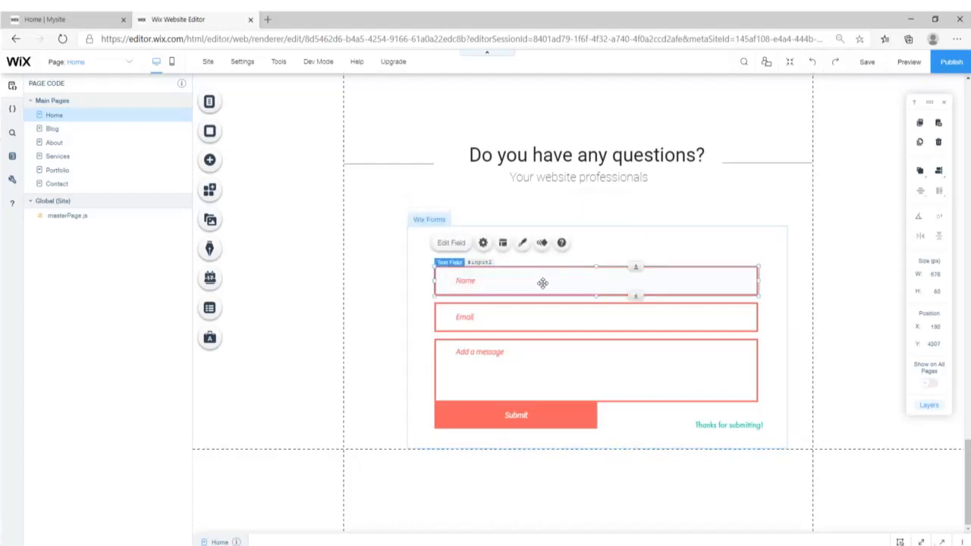
click(522, 245)
click(846, 242)
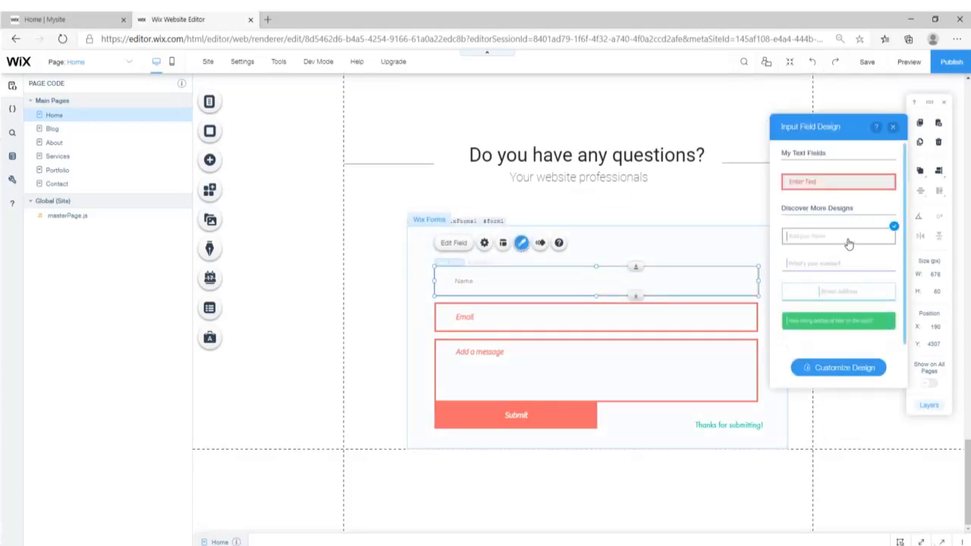
click(654, 319)
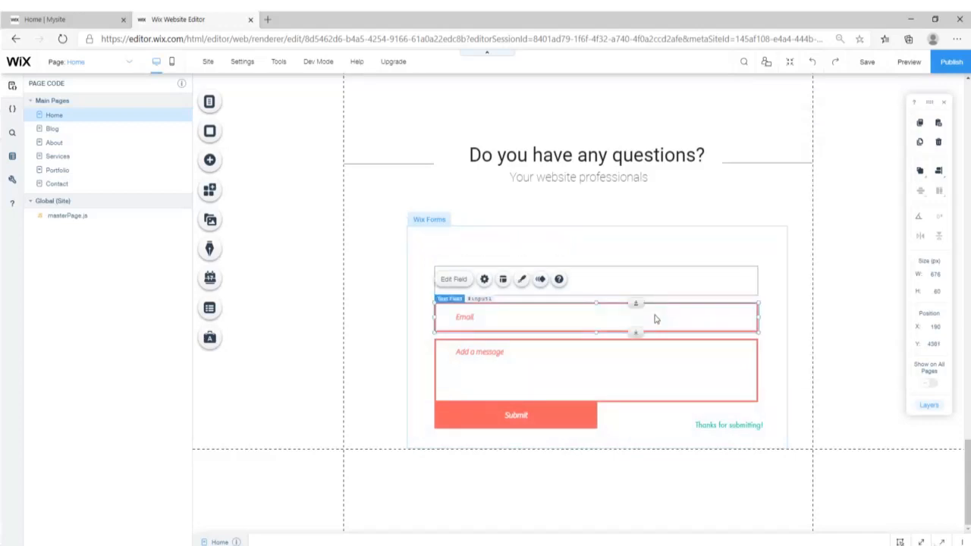
click(521, 280)
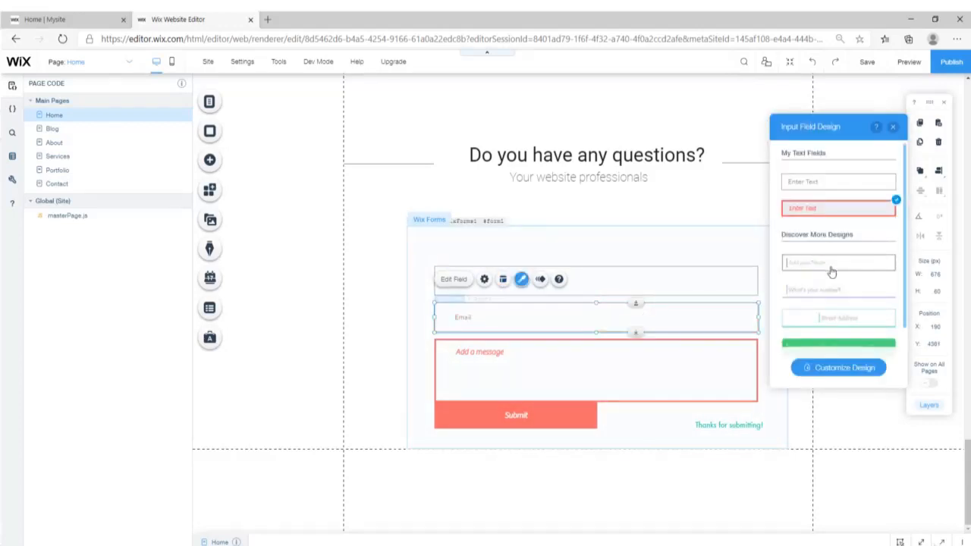
click(634, 370)
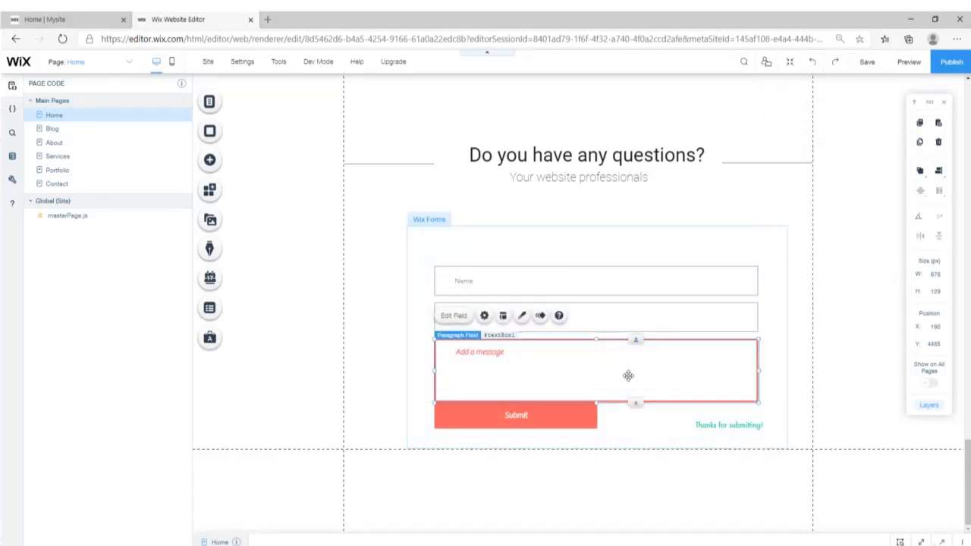
click(521, 315)
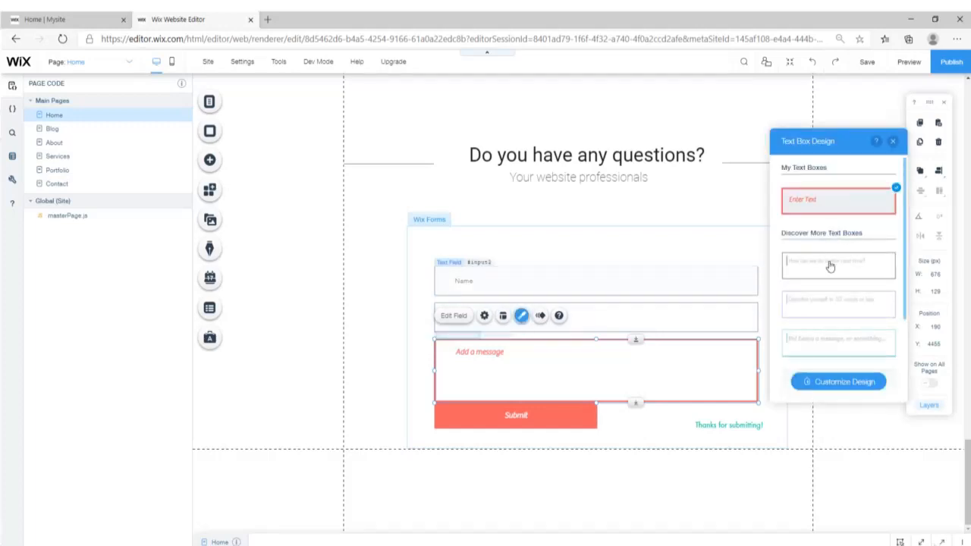
click(828, 265)
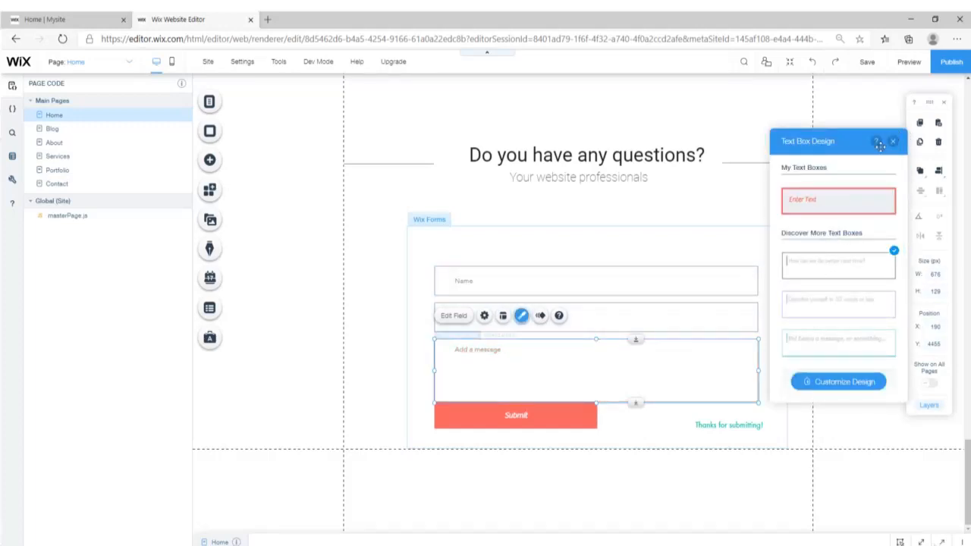
- Customize the Name field's design, setting its input text font to Roboto Thin
click(585, 273)
click(521, 242)
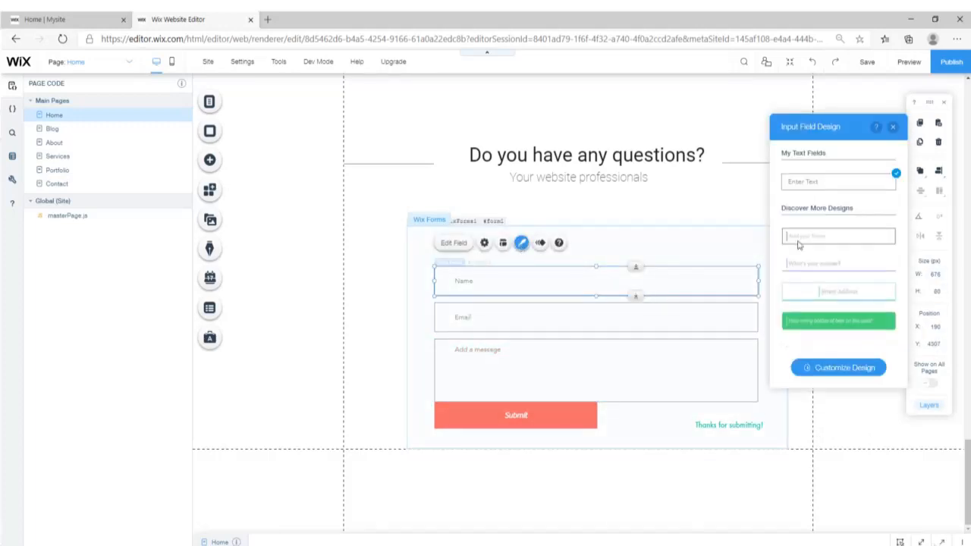
click(837, 370)
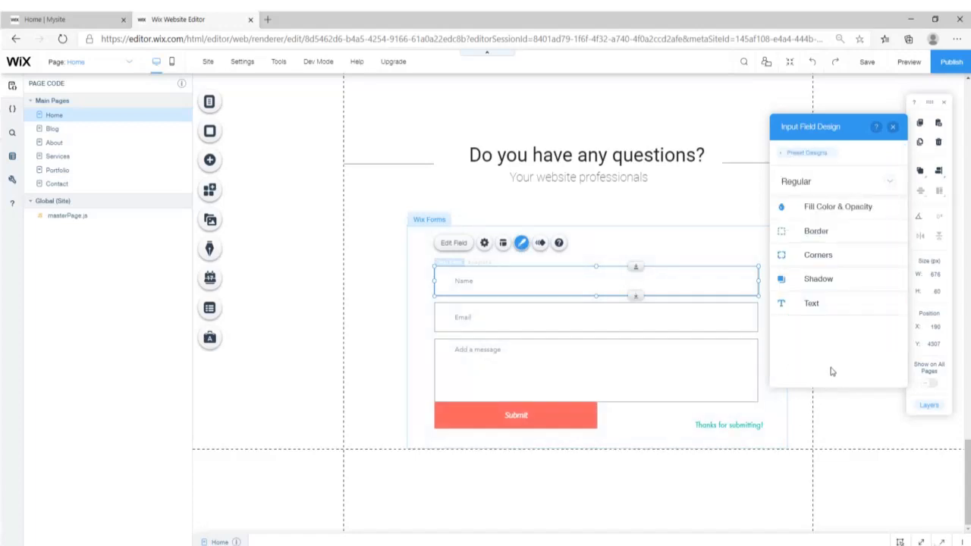
click(811, 304)
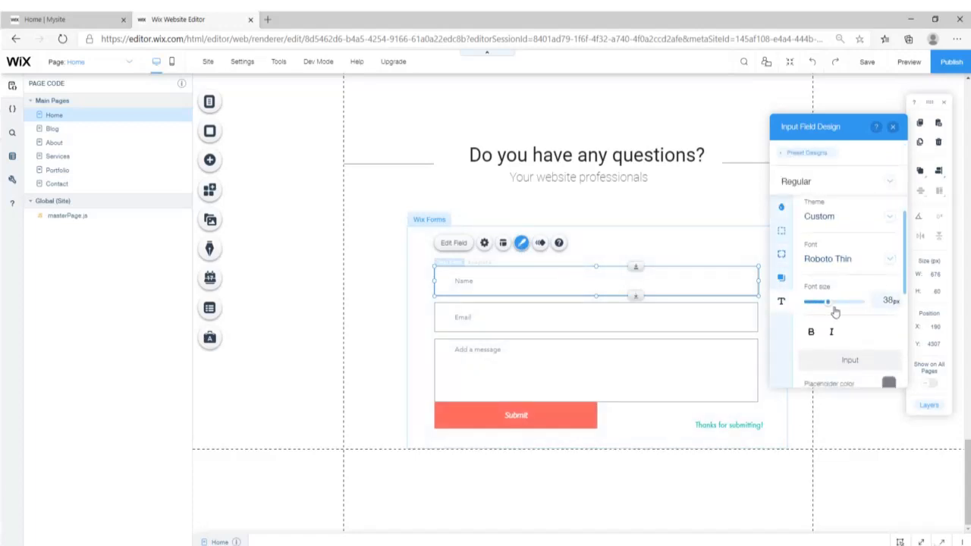
scroll(851, 311, down, 1)
scroll(849, 271, down, 3)
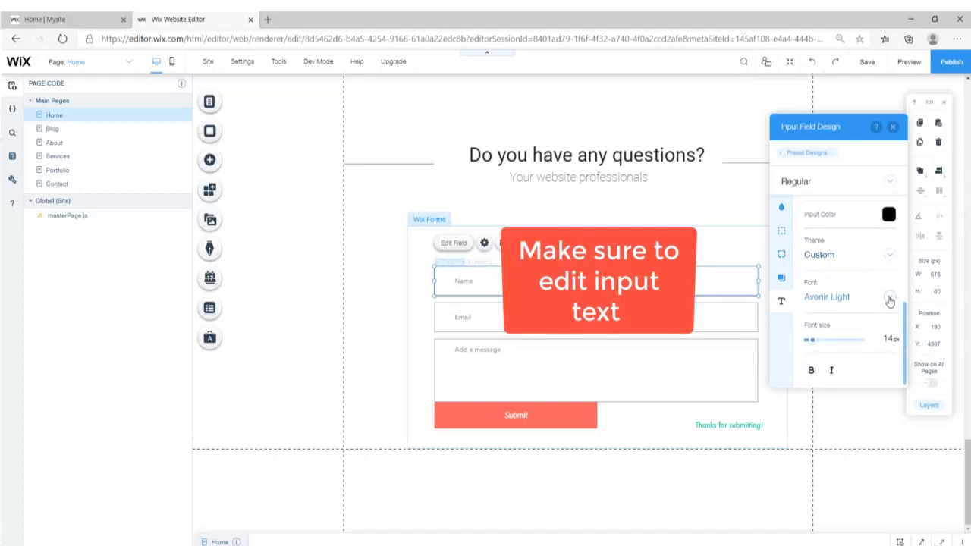
click(887, 299)
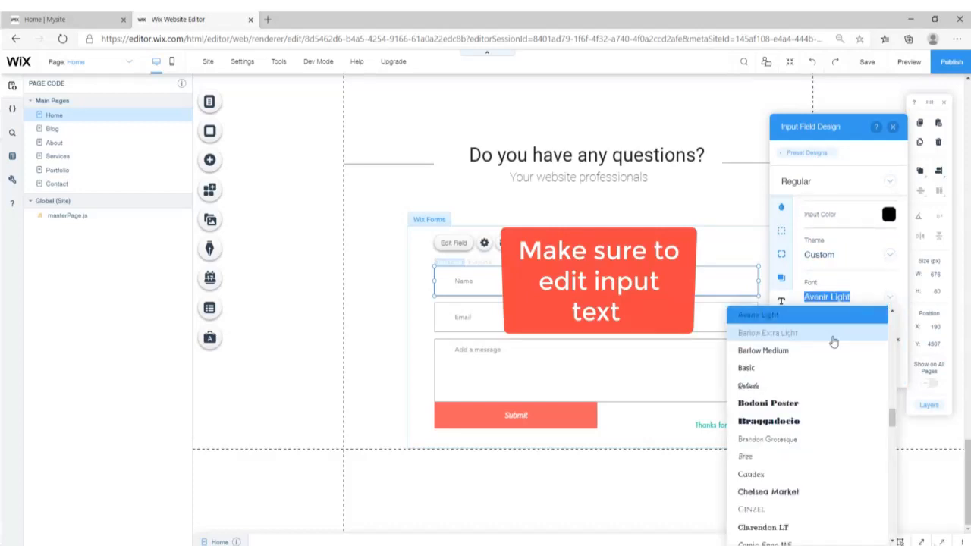
text(Raleway Semi Bold)
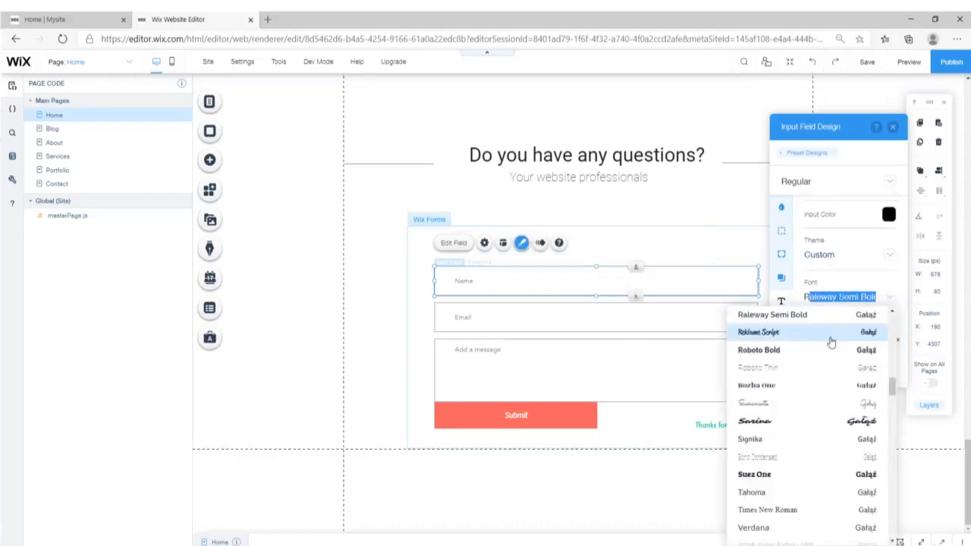
click(765, 368)
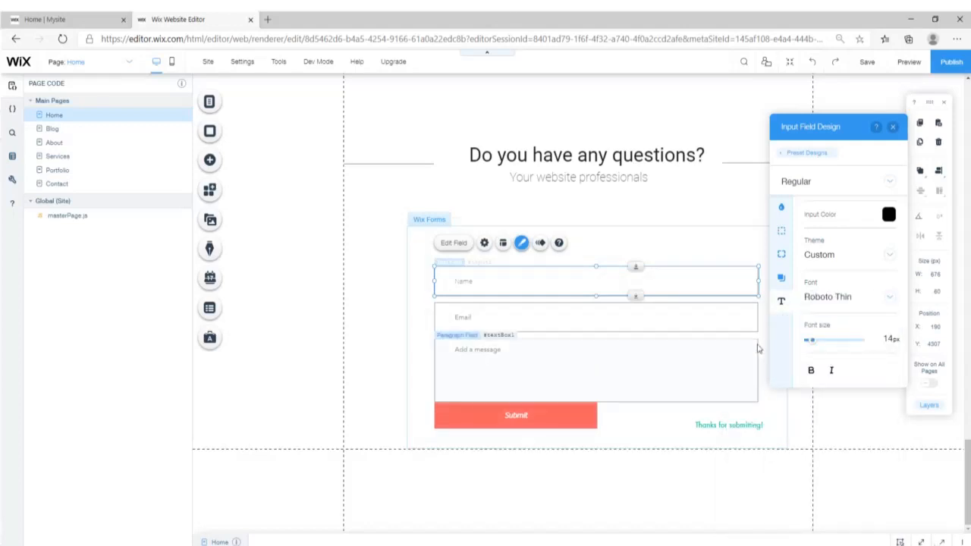
- Customize the Email field's design, setting its input text font to Roboto Thin
click(489, 317)
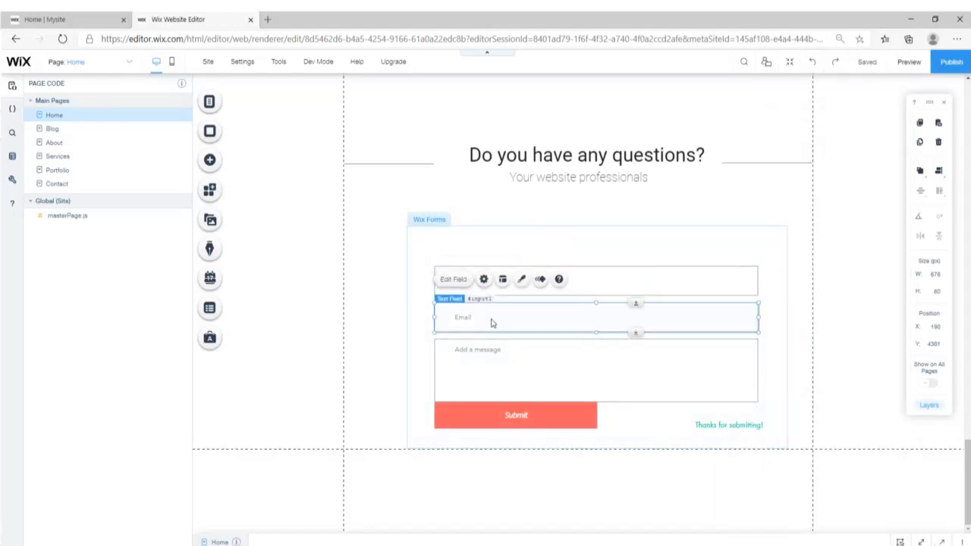
click(521, 279)
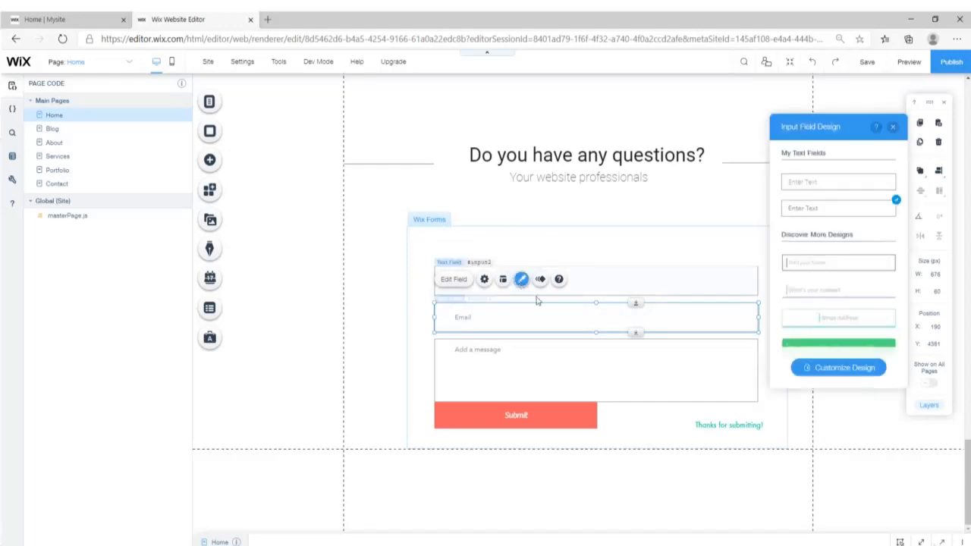
click(815, 370)
click(835, 303)
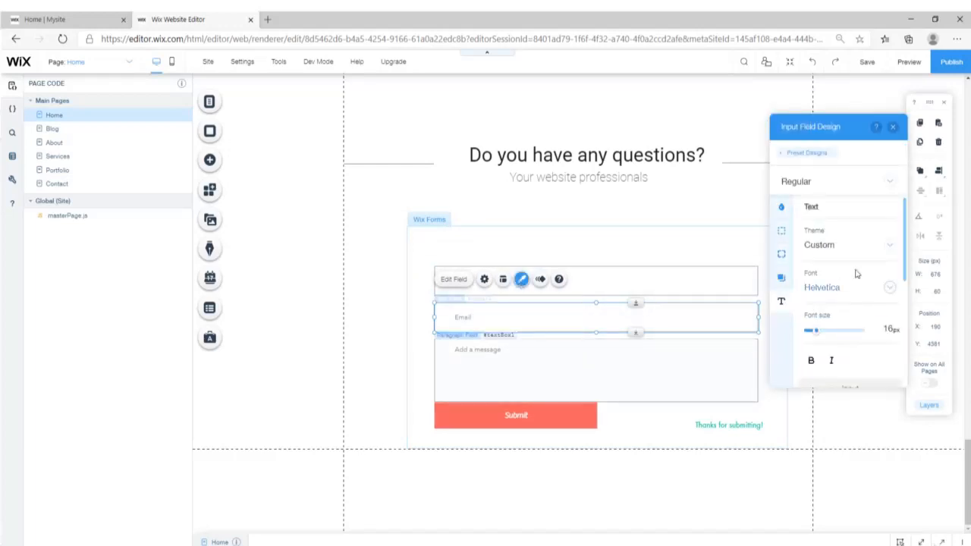
drag(905, 246, 907, 262)
scroll(907, 261, down, 3)
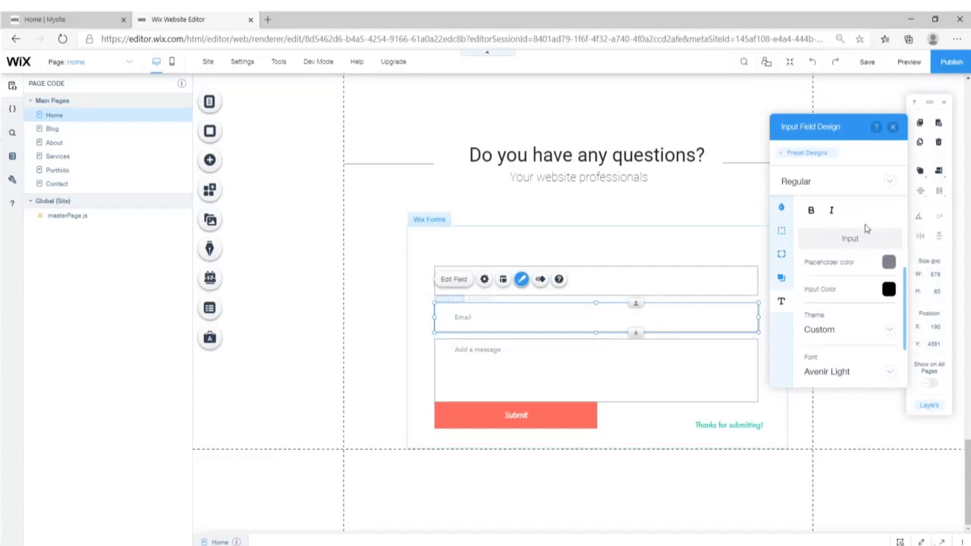
scroll(847, 328, down, 2)
click(889, 317)
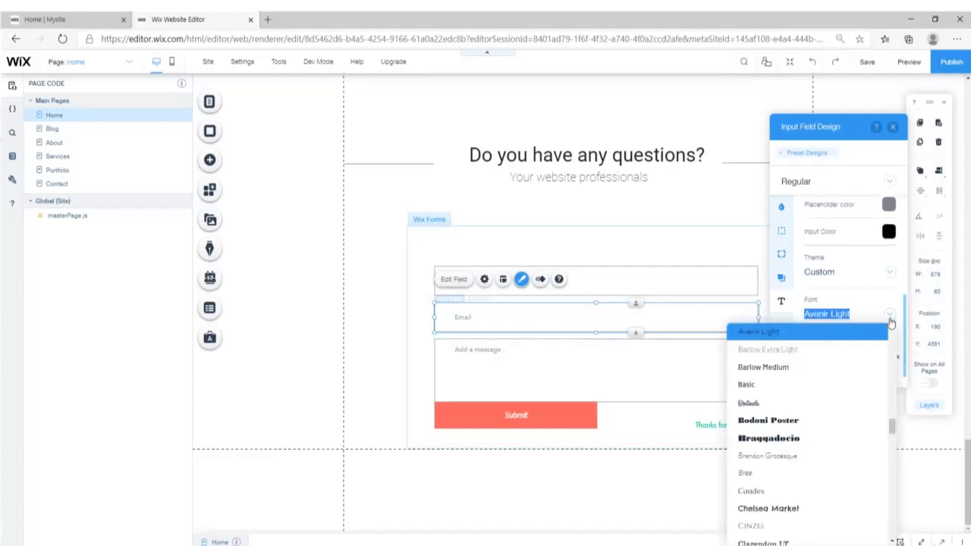
scroll(892, 321, down, 5)
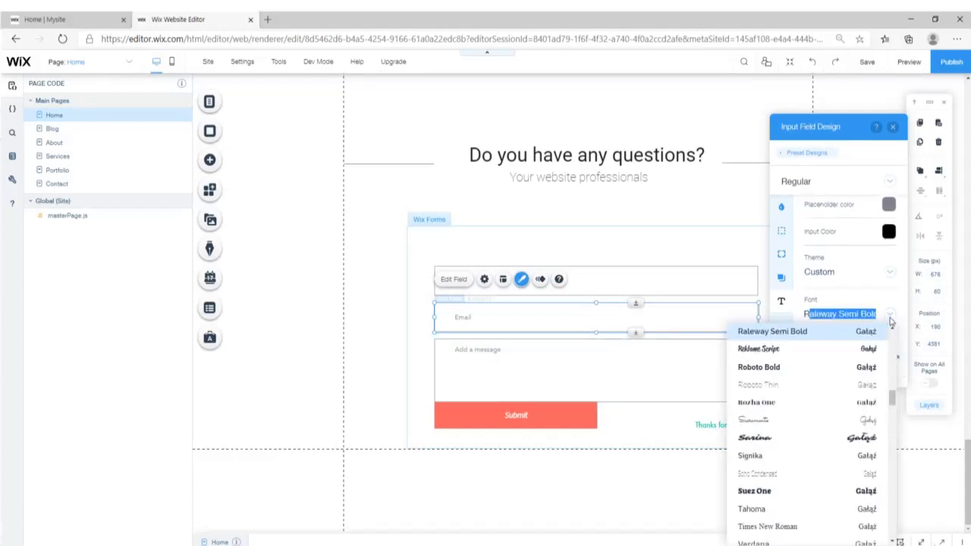
click(797, 384)
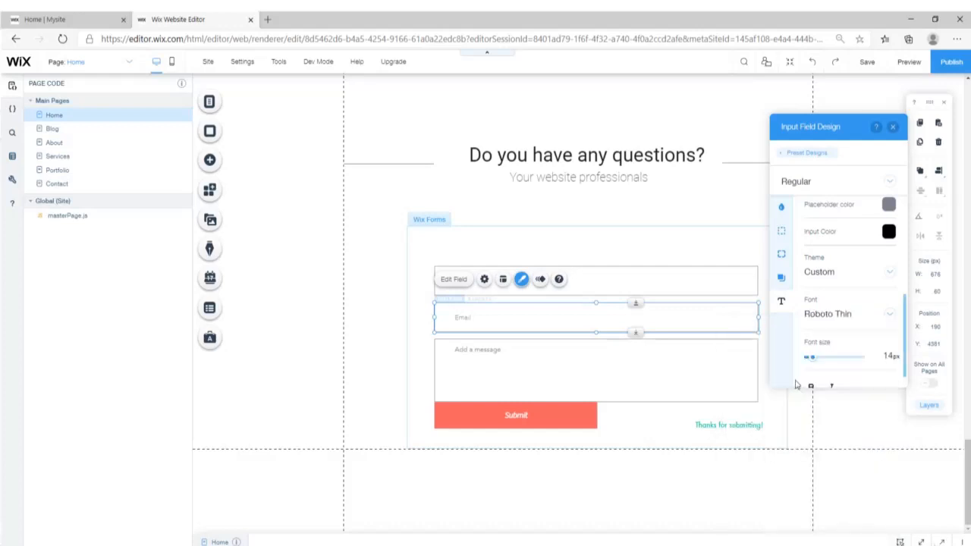
- Customize the Add a message box's design, setting its input text font to Roboto Thin
click(539, 361)
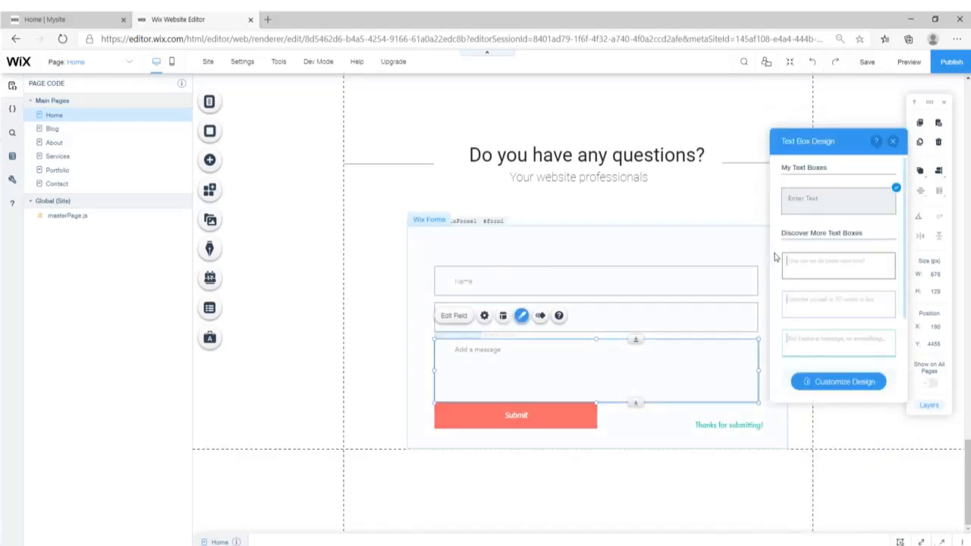
click(834, 381)
click(803, 325)
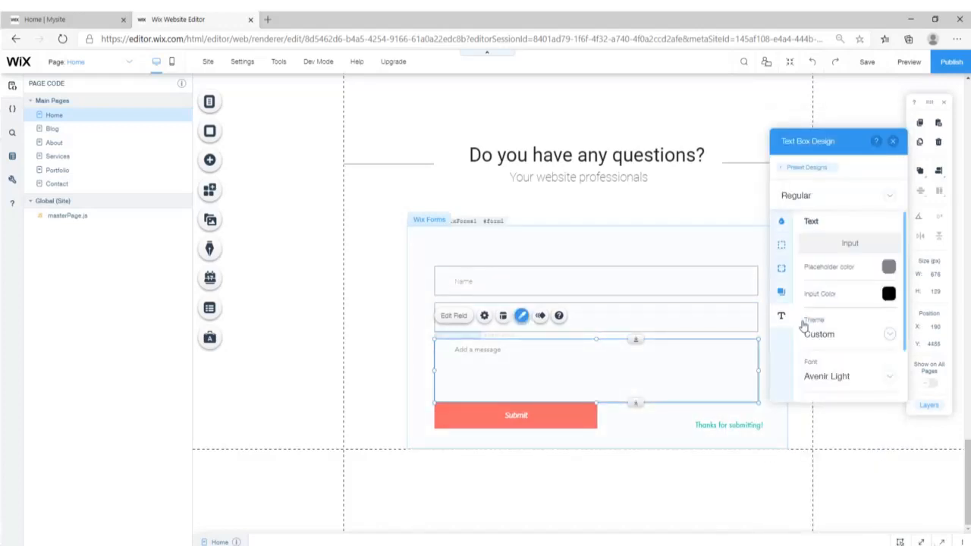
scroll(904, 279, down, 2)
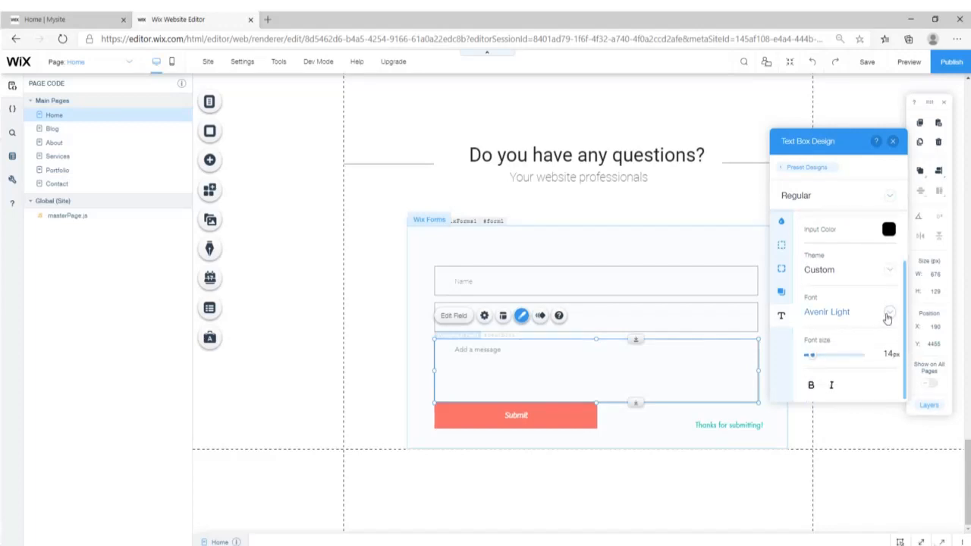
click(890, 317)
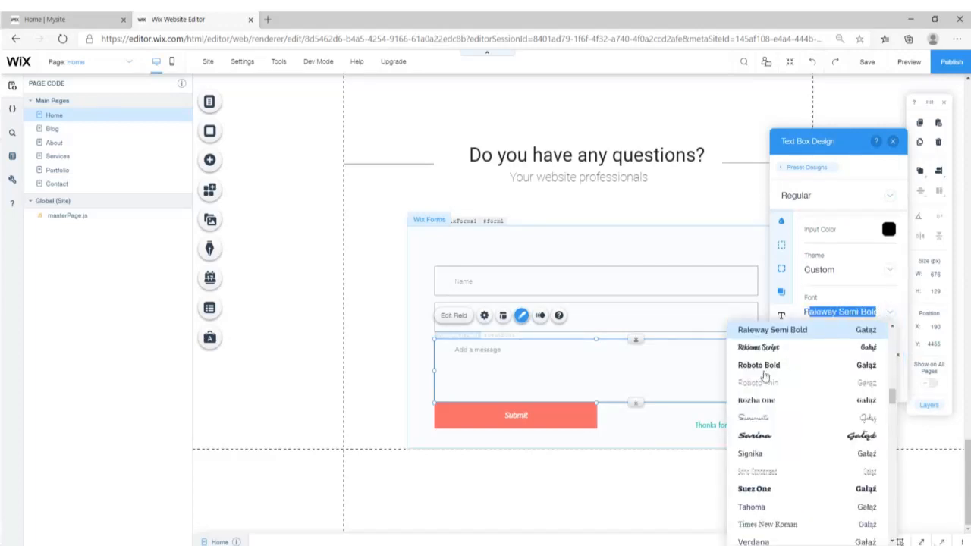
- Move the Name, Email and Add a message fields up so the Name field sits at the form's upper edge, keeping small gaps between them
click(594, 281)
drag(594, 281, 593, 242)
click(624, 320)
drag(624, 320, 619, 280)
click(624, 364)
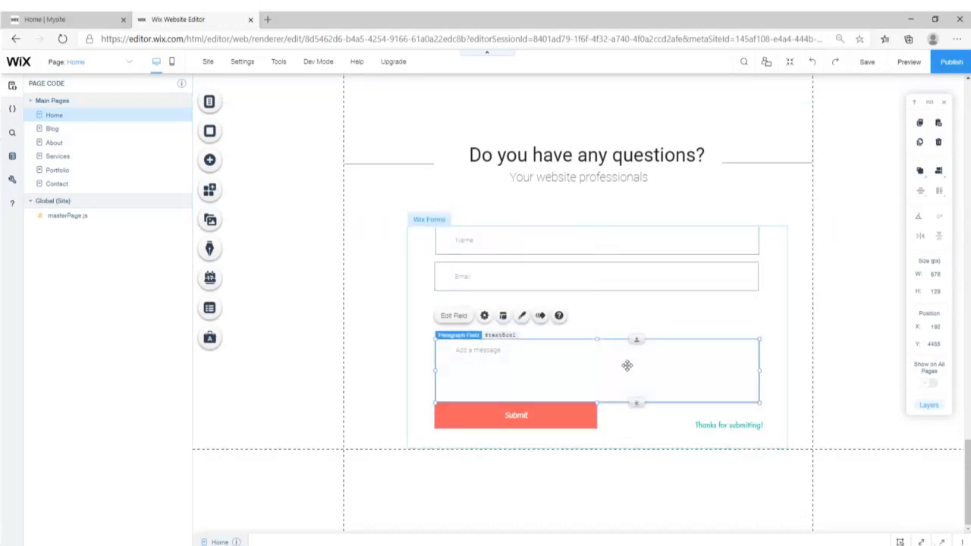
drag(627, 364, 622, 326)
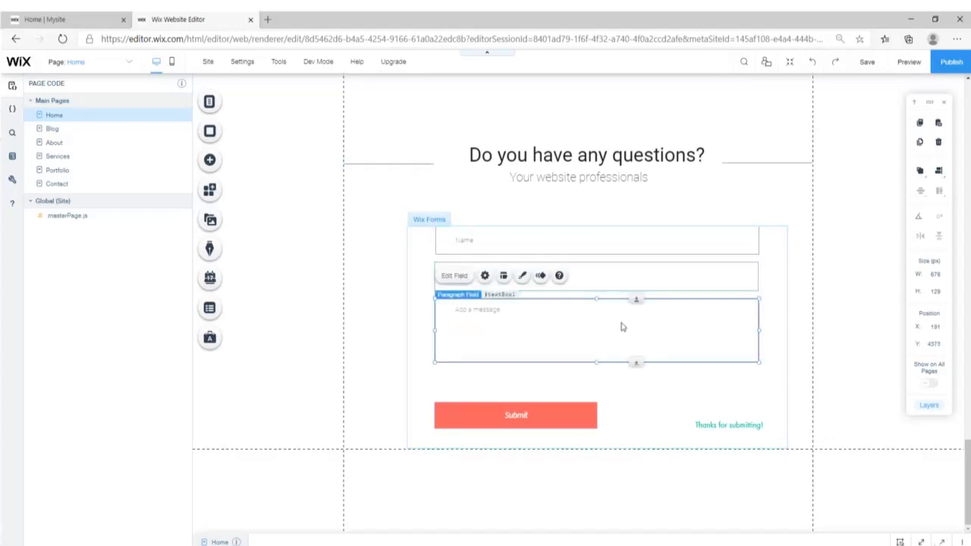
- Select the message, Email and Name fields together and align them by their horizontal centers
shift+click(684, 273)
shift+click(687, 245)
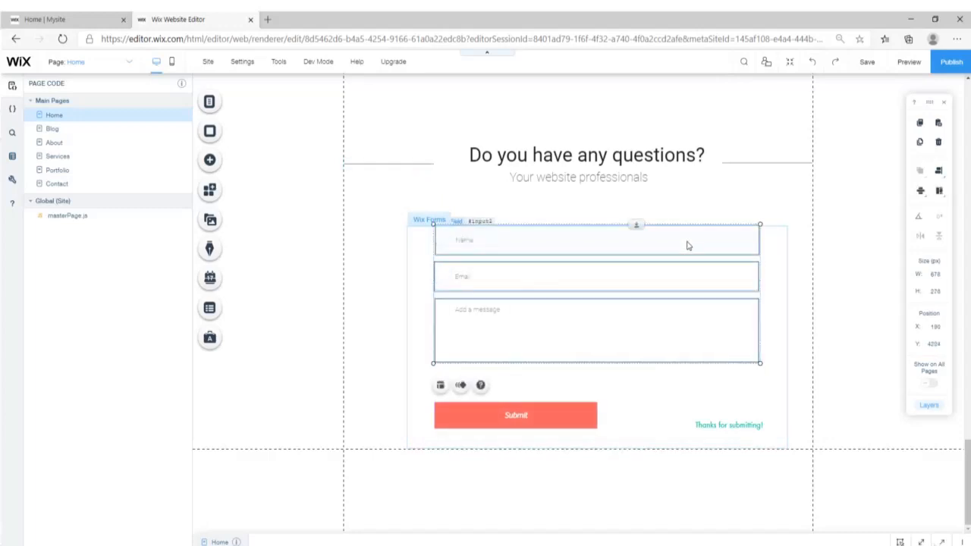
click(919, 174)
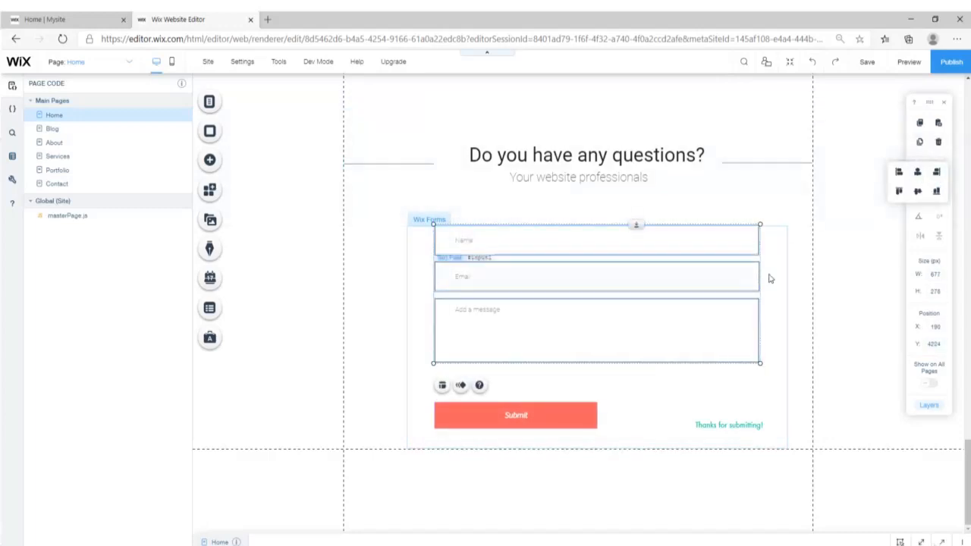
click(808, 274)
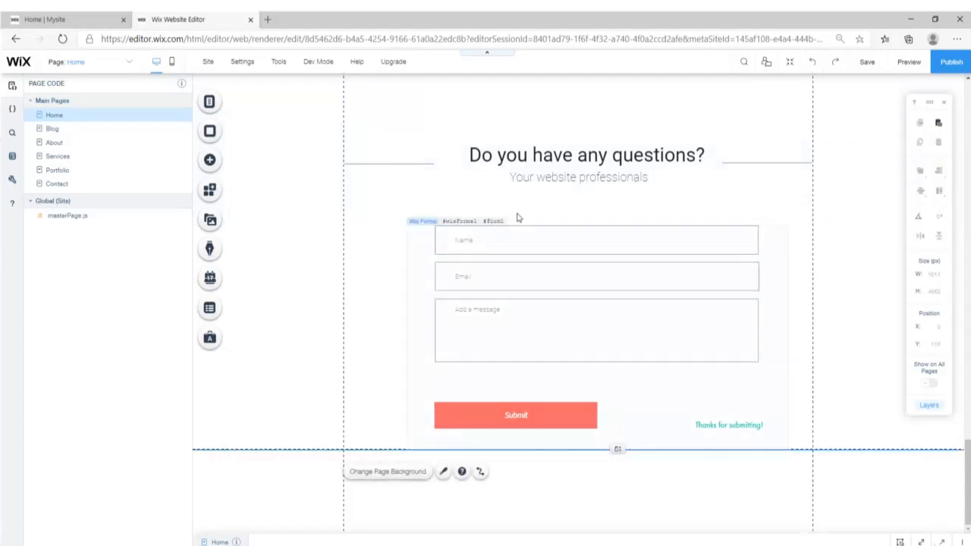
- Move the Submit button up to just below the message box, centered under the fields
click(524, 409)
click(531, 415)
drag(542, 421, 623, 389)
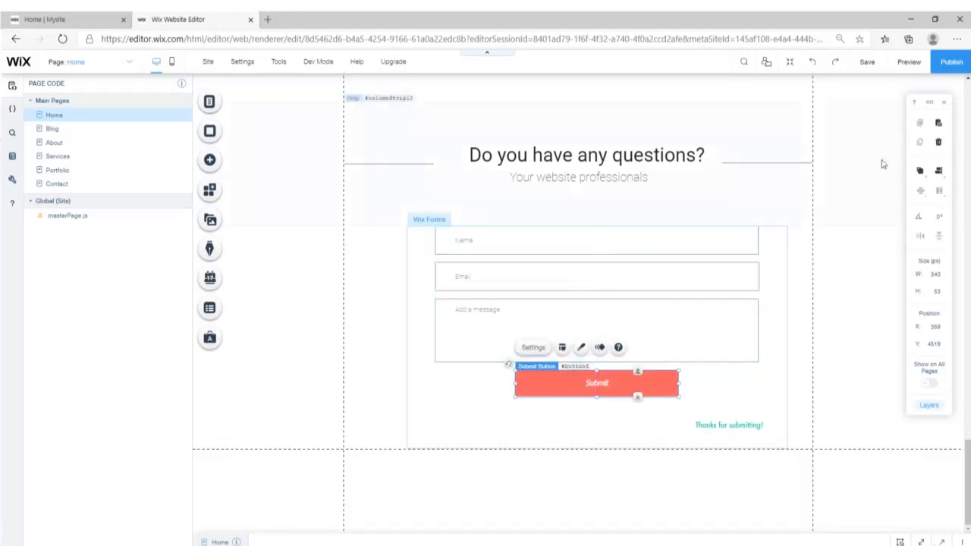
- Center the text of the "Thanks for submitting!" message and place the message centered directly below the Submit button
click(730, 426)
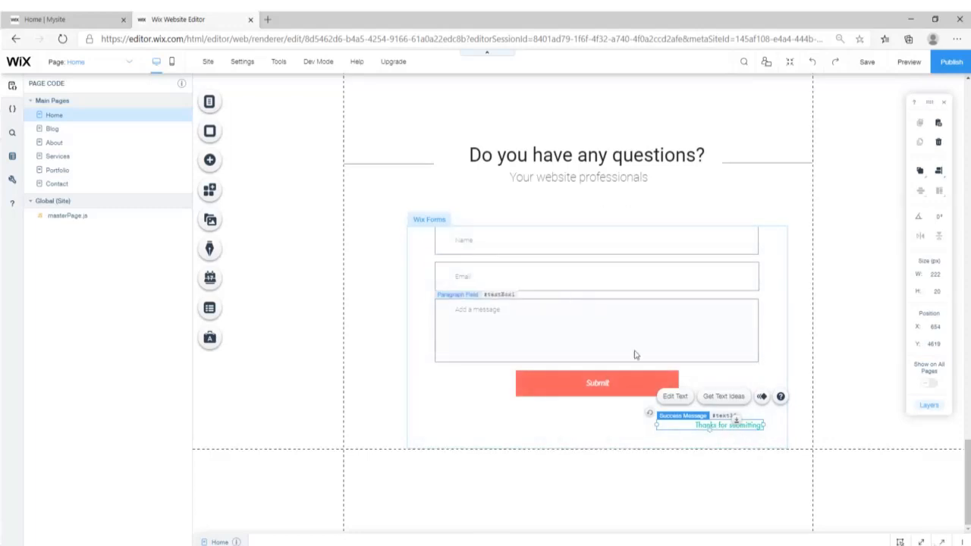
click(675, 396)
click(530, 369)
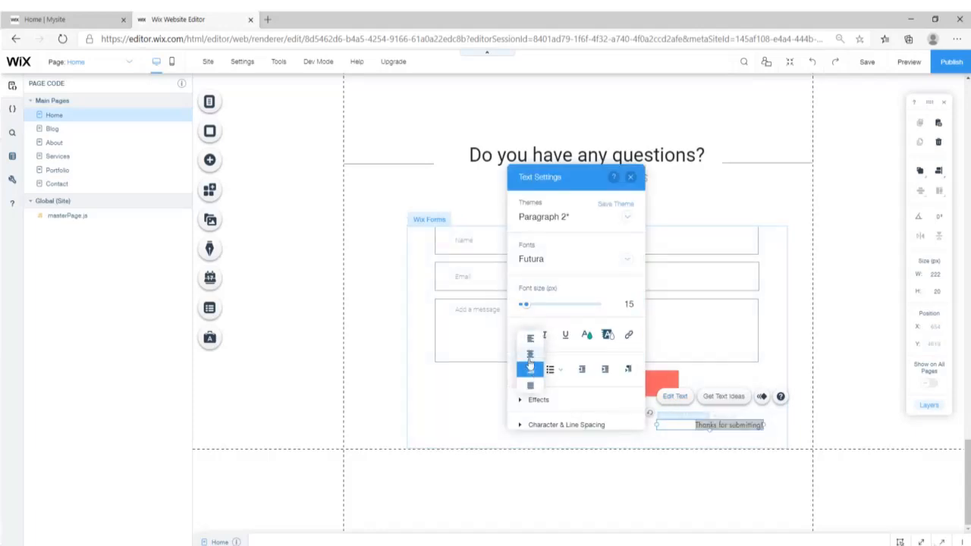
click(530, 354)
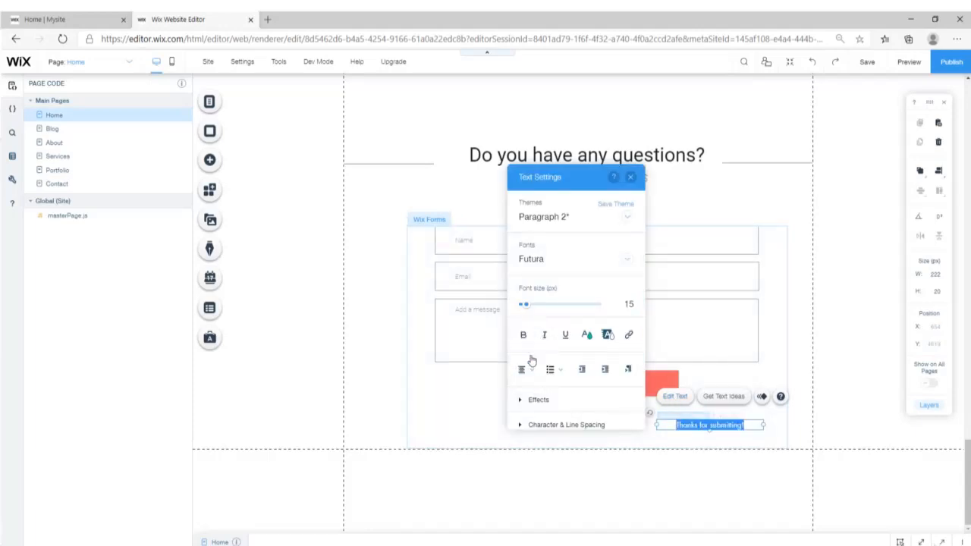
click(634, 178)
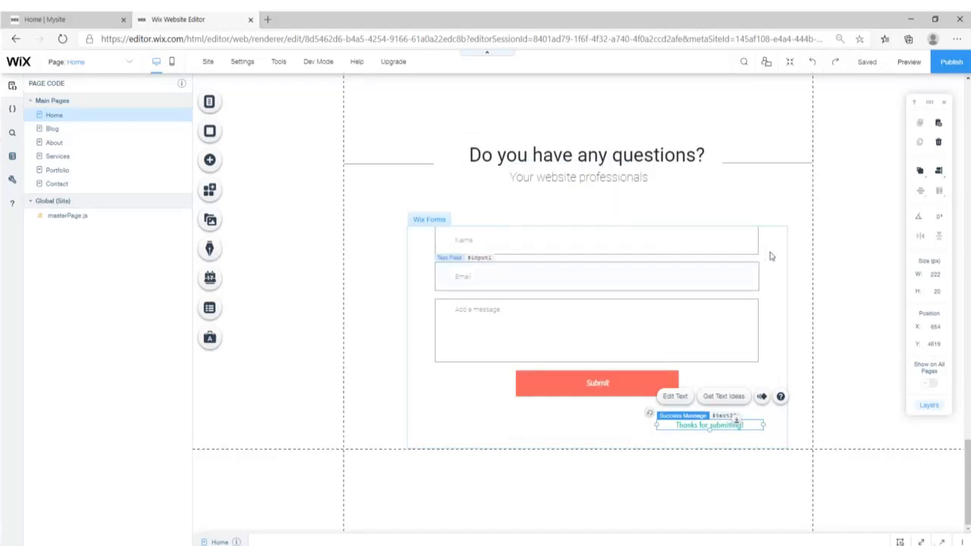
click(938, 173)
click(918, 174)
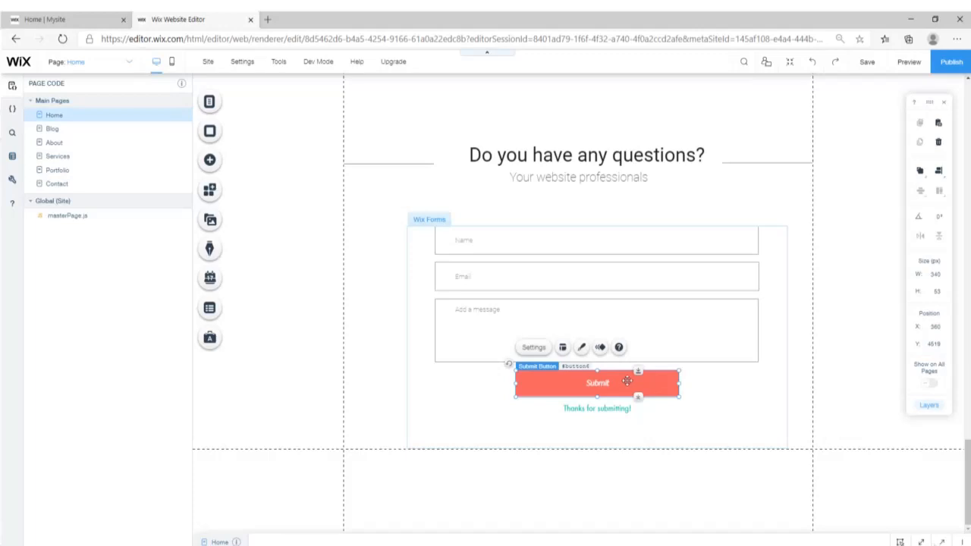
- Customize the Submit button's design, setting its text font to Roboto Thin with bold on
click(581, 348)
click(761, 377)
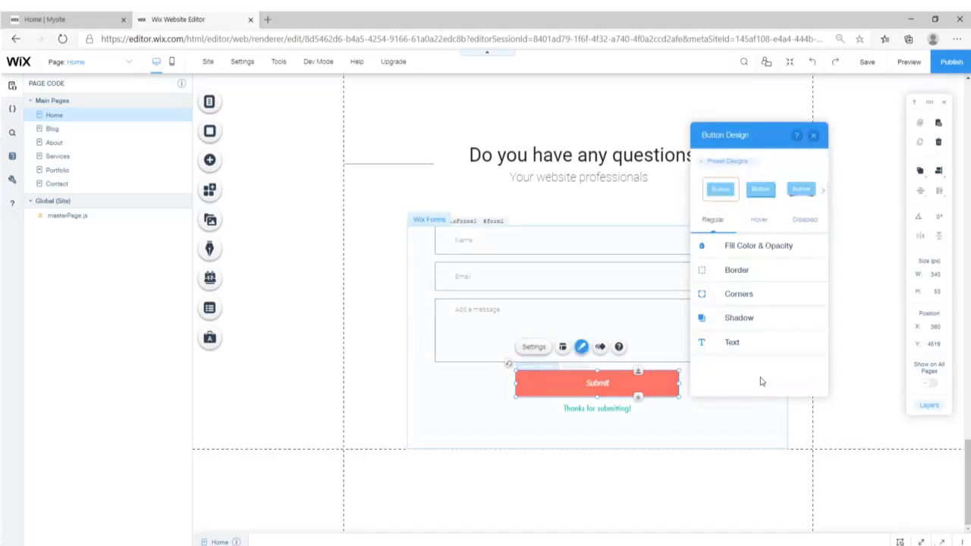
click(737, 347)
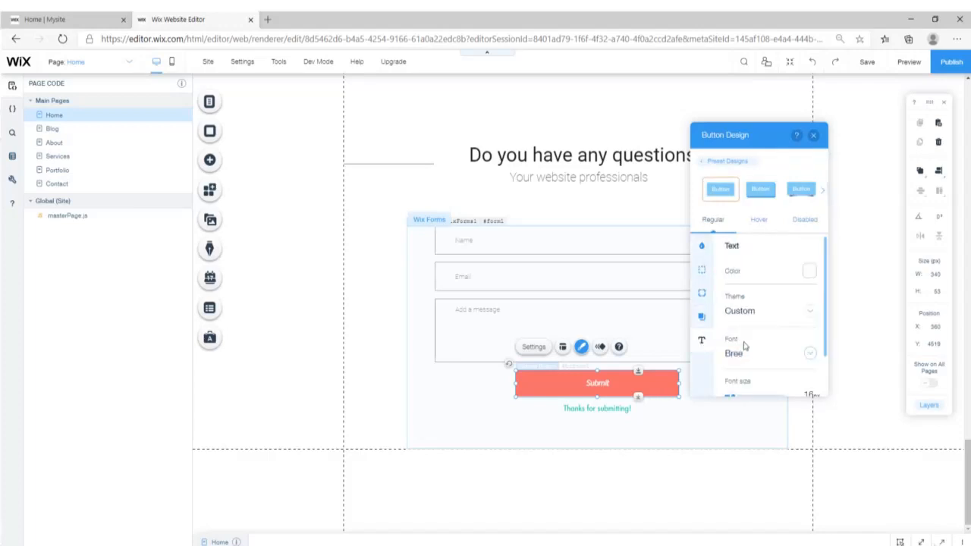
click(810, 353)
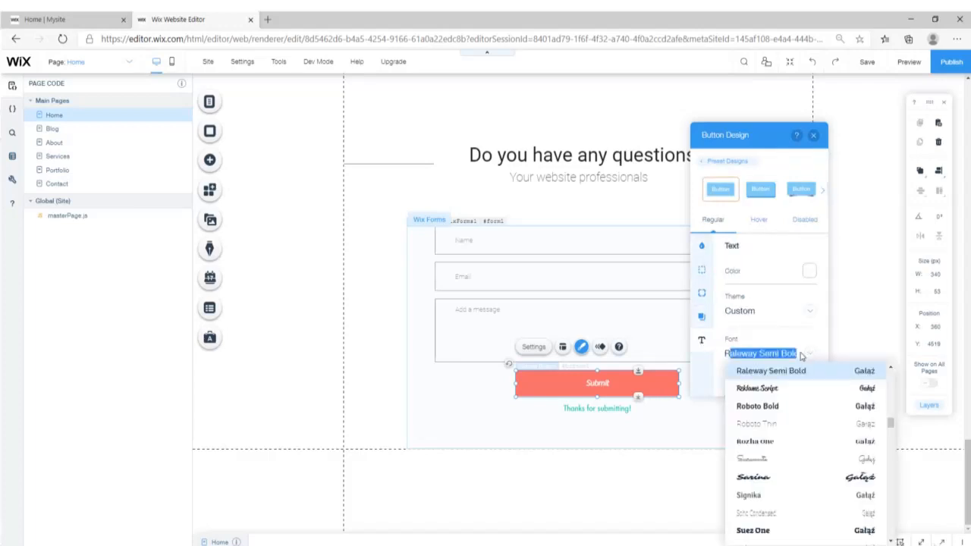
click(773, 428)
scroll(758, 364, down, 1)
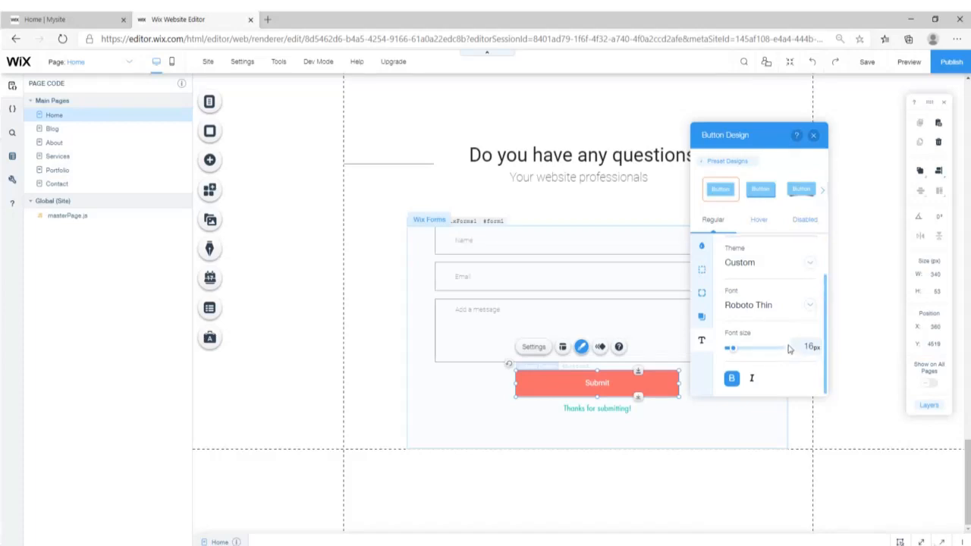
click(732, 380)
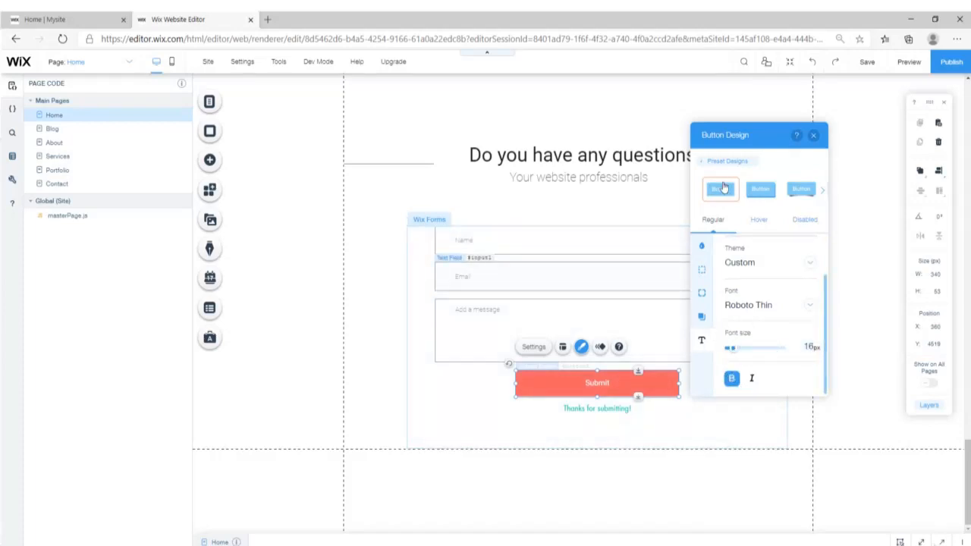
- Fill the Submit button with the saved blue #2196F3 and set its border opacity to 0%
click(702, 249)
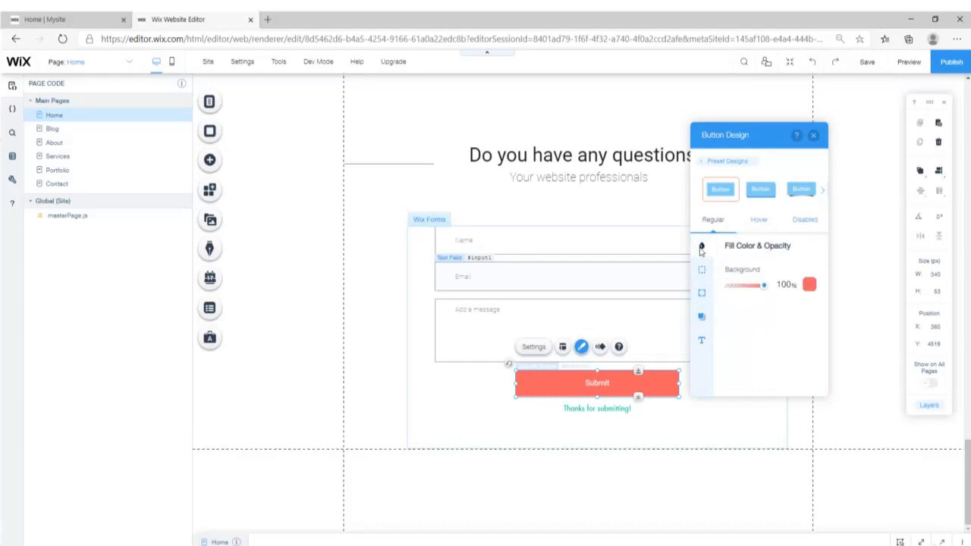
click(809, 285)
click(838, 435)
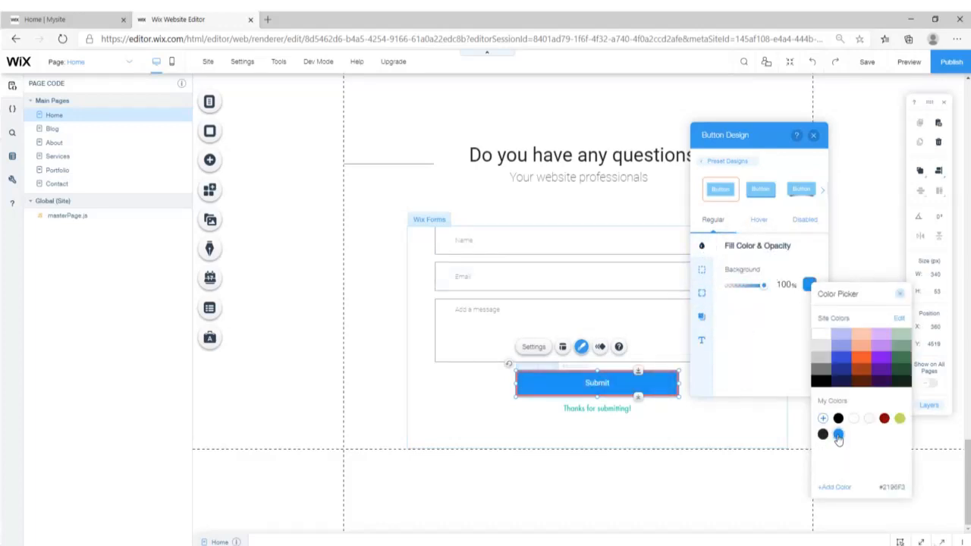
click(701, 269)
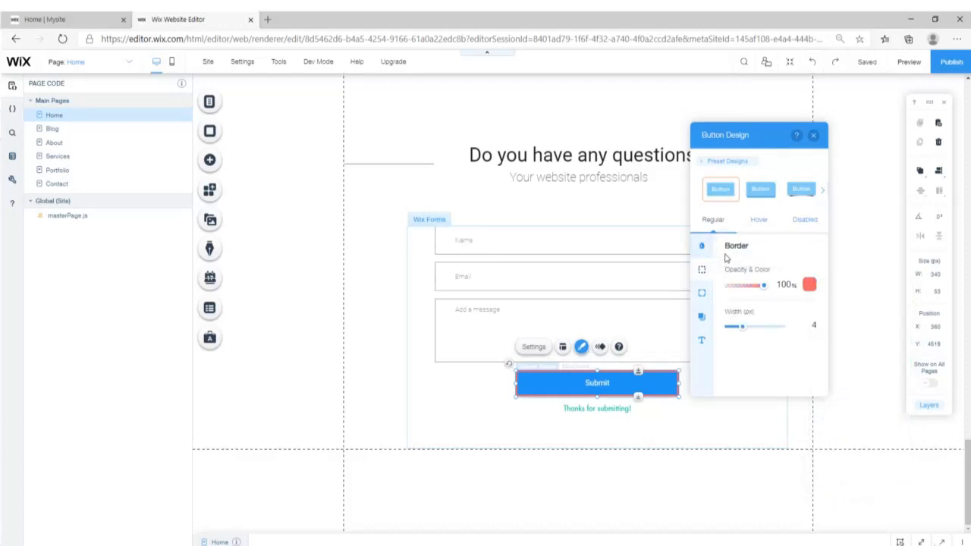
drag(765, 290, 721, 290)
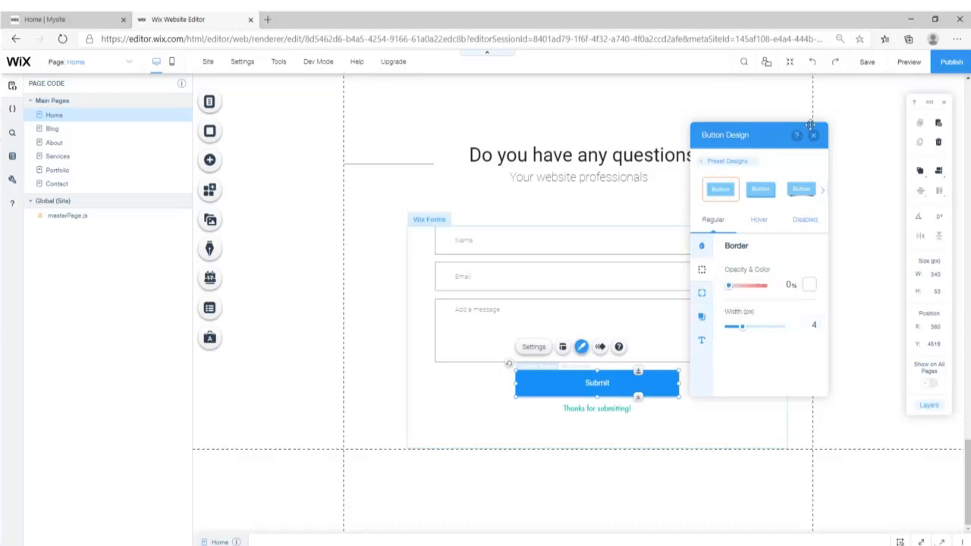
click(814, 136)
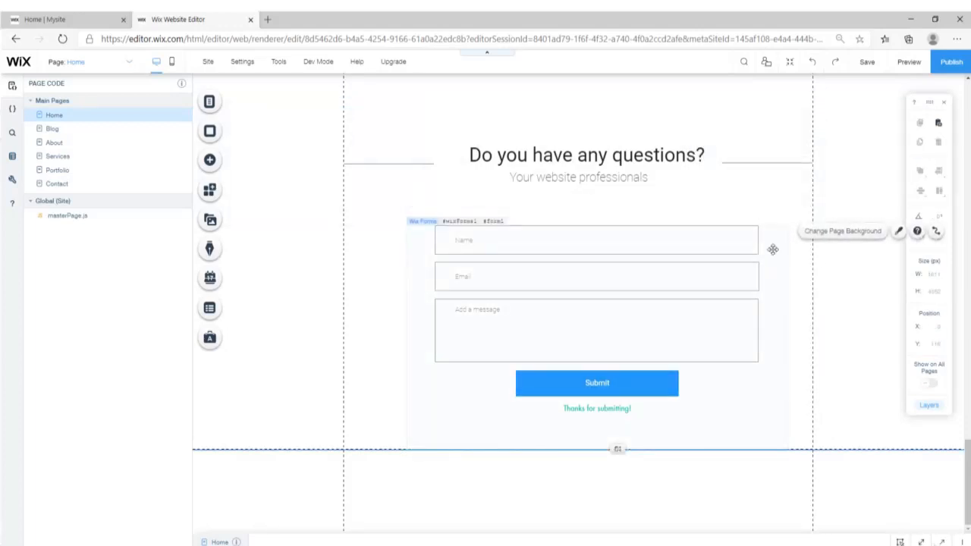
- Center the whole contact form horizontally on the page and check the section in preview
click(741, 226)
click(938, 172)
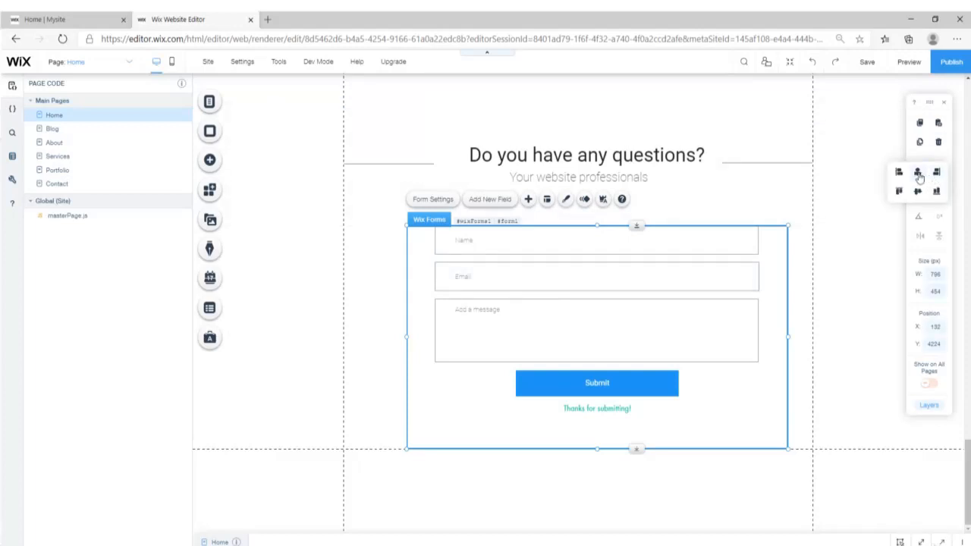
click(918, 175)
click(839, 256)
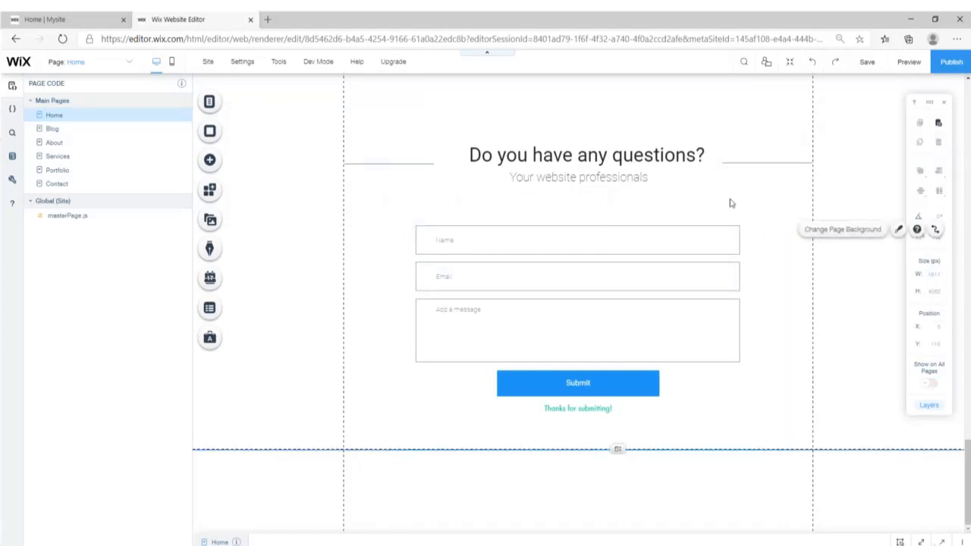
click(908, 65)
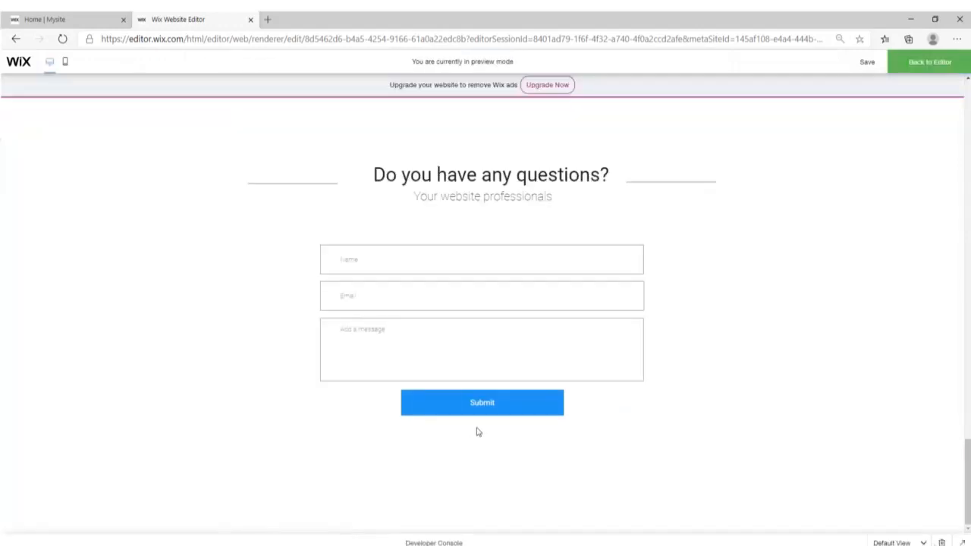
- Test the Submit button in preview and set its hover text color to the saved blue #2196F3
click(492, 409)
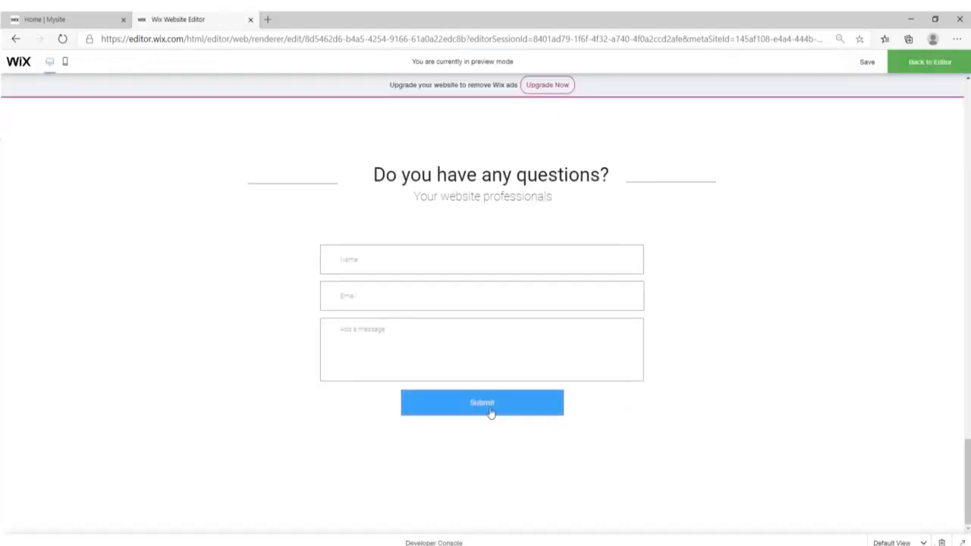
click(937, 68)
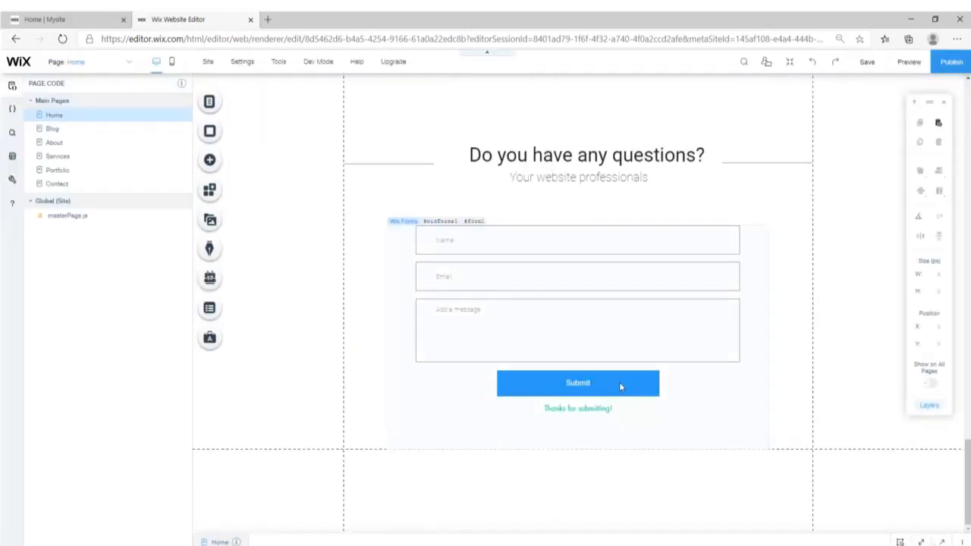
click(619, 382)
click(603, 384)
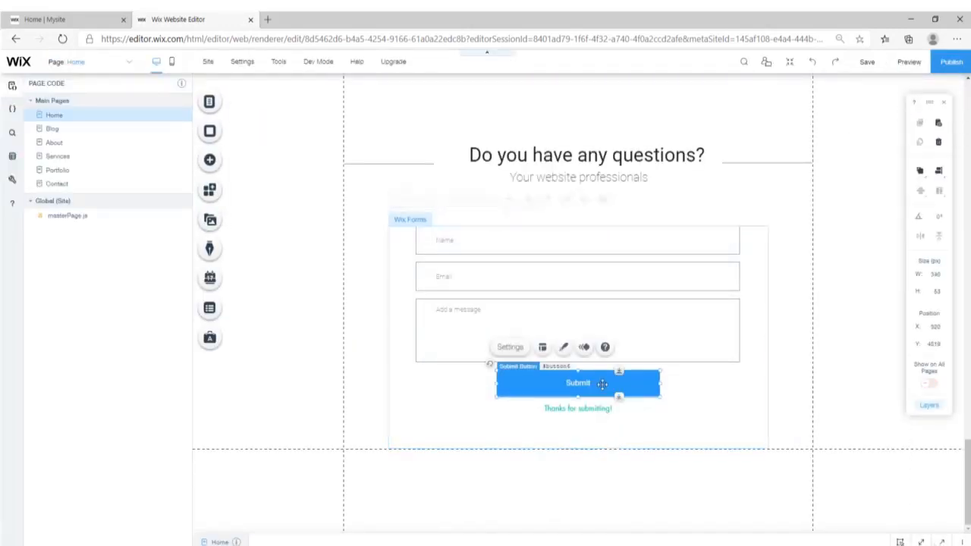
click(562, 348)
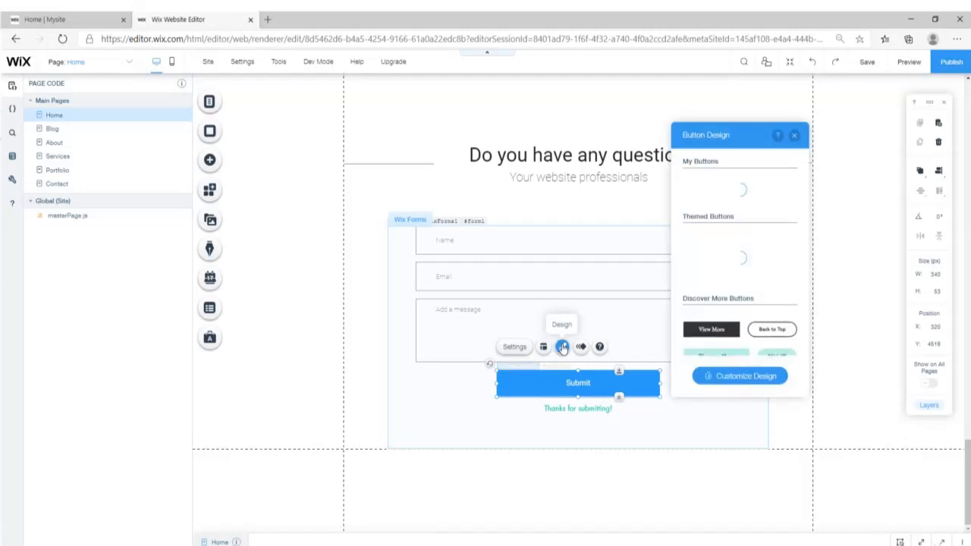
click(720, 376)
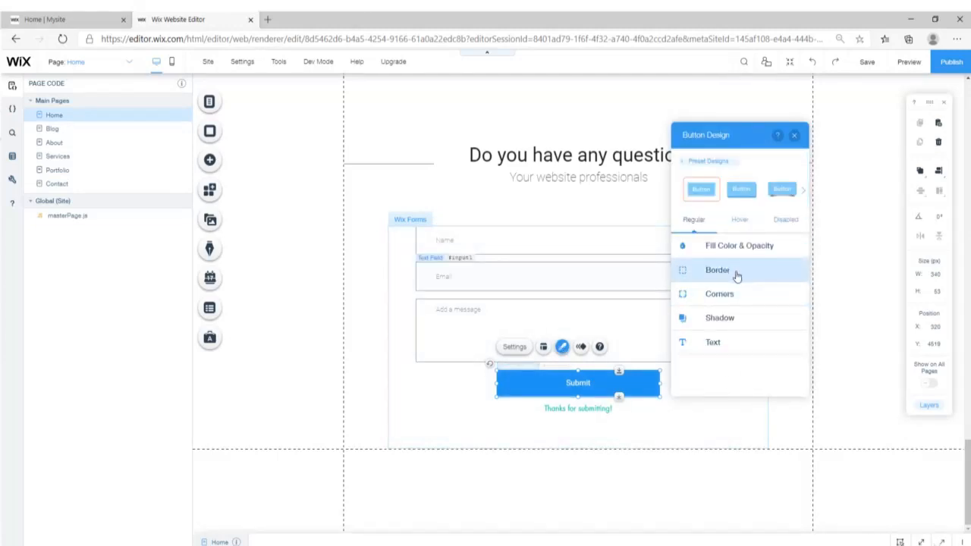
click(742, 221)
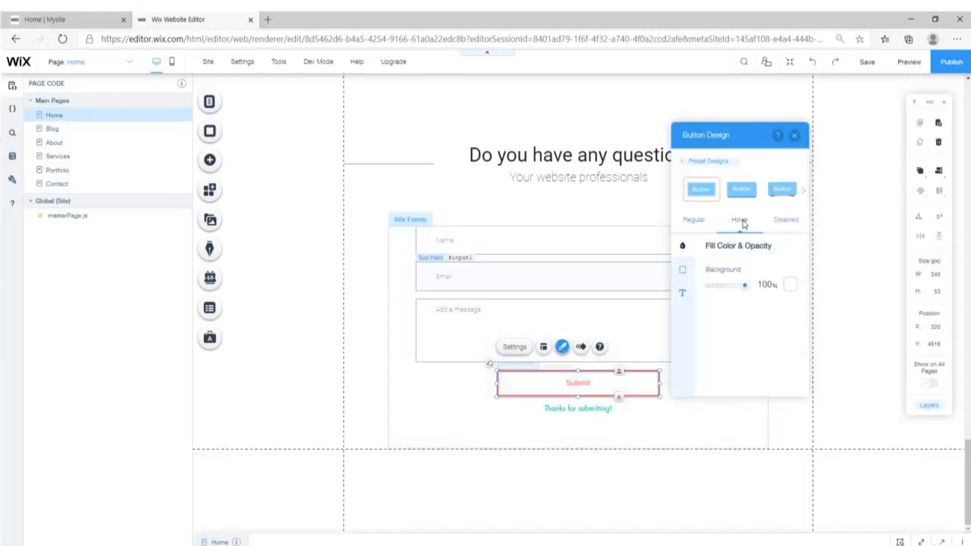
click(683, 270)
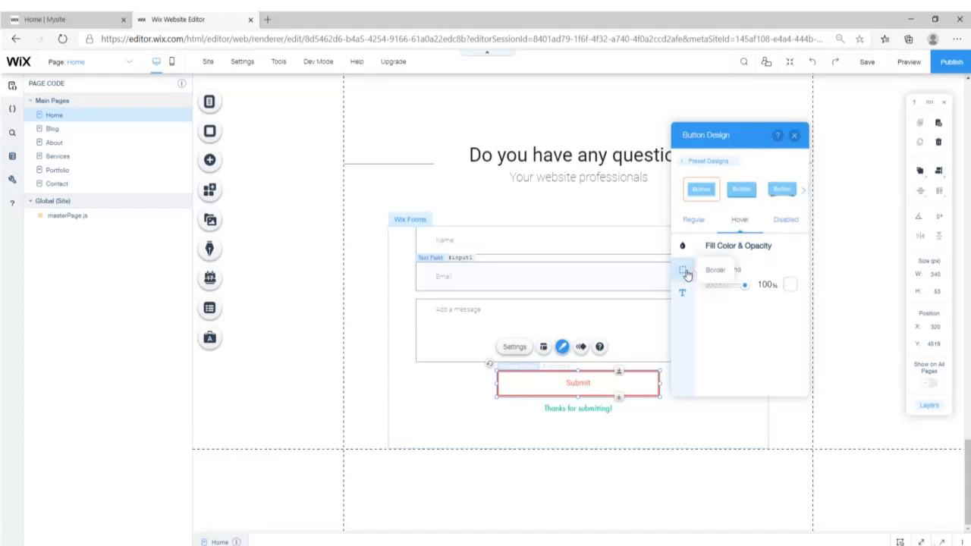
click(682, 293)
click(789, 270)
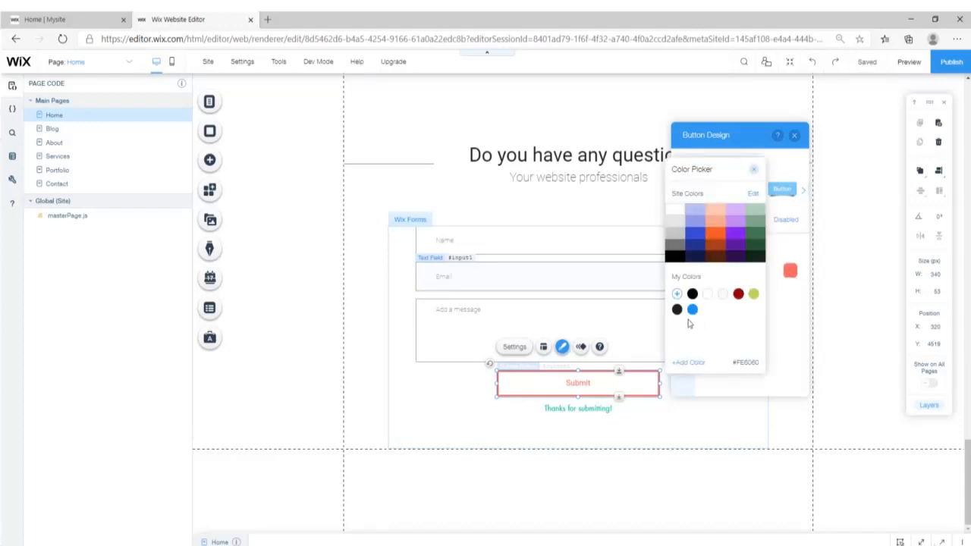
click(693, 310)
click(753, 170)
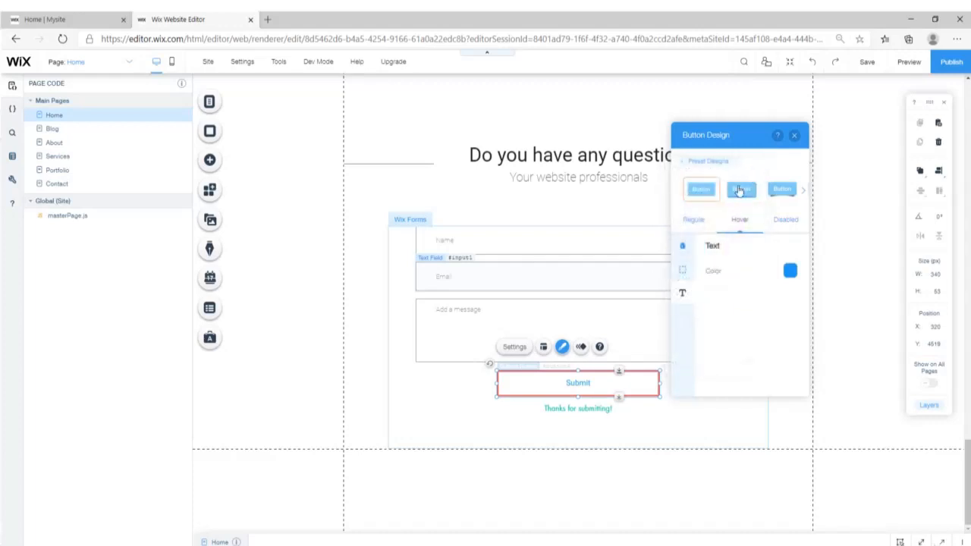
- Set the Submit button's hover border color to the saved blue #2196F3 and close its design settings
click(684, 273)
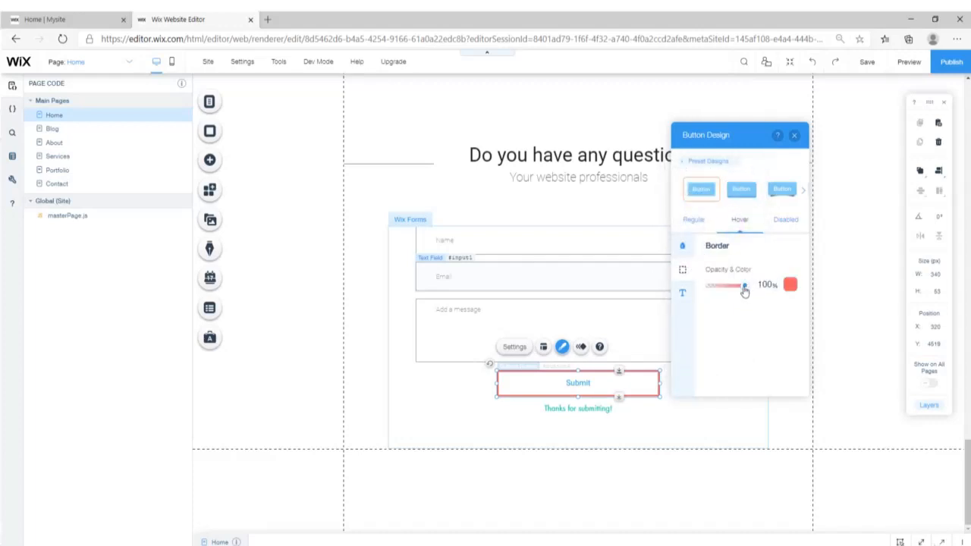
click(789, 285)
click(816, 438)
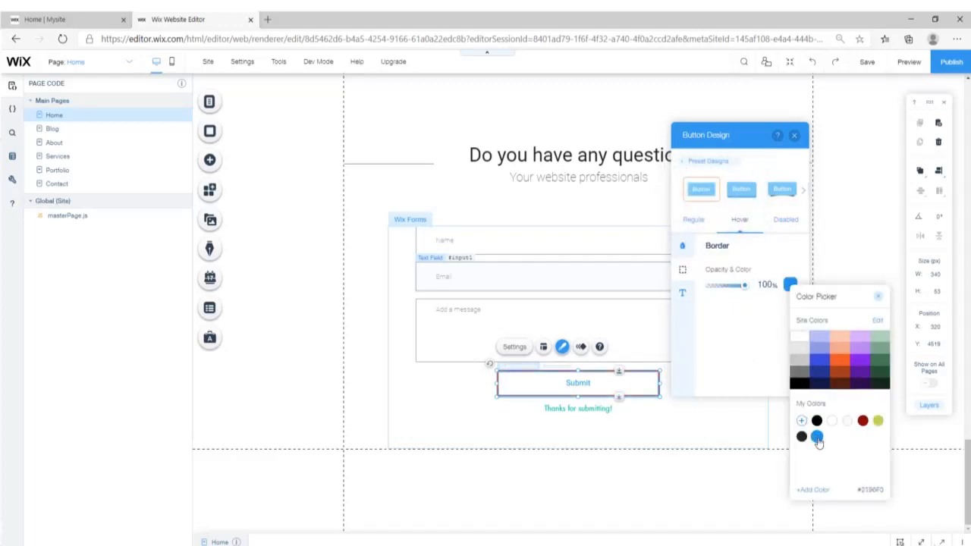
click(751, 356)
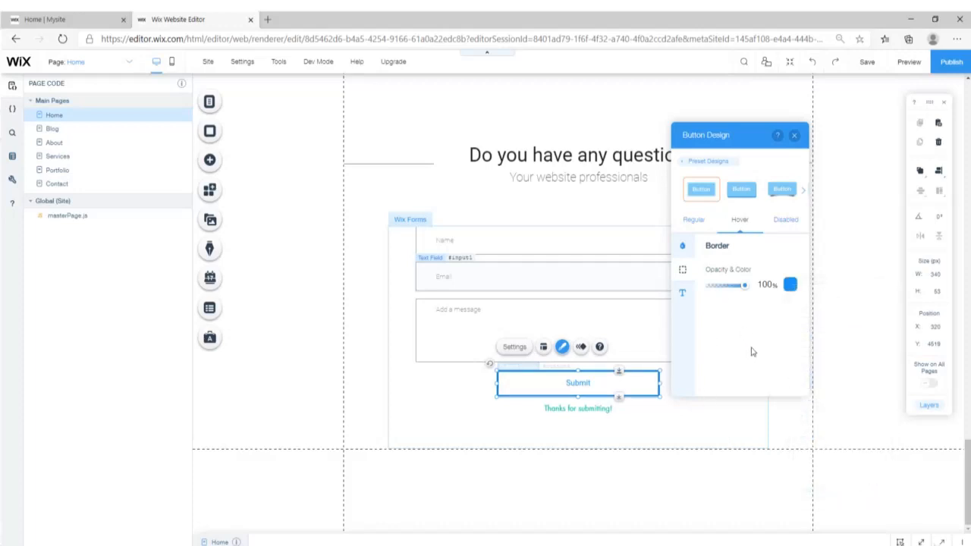
click(794, 135)
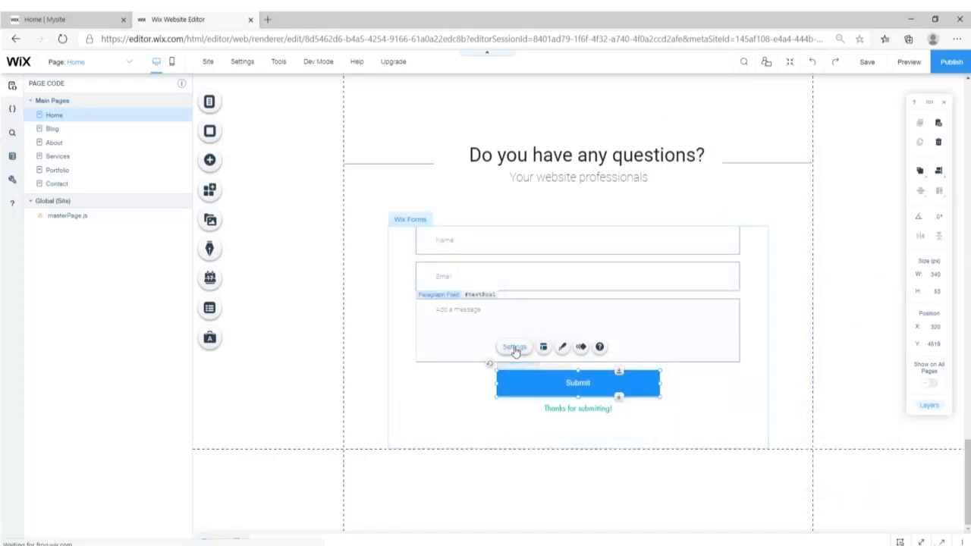
- Change the Submit button's text to "Send" in its settings
click(515, 348)
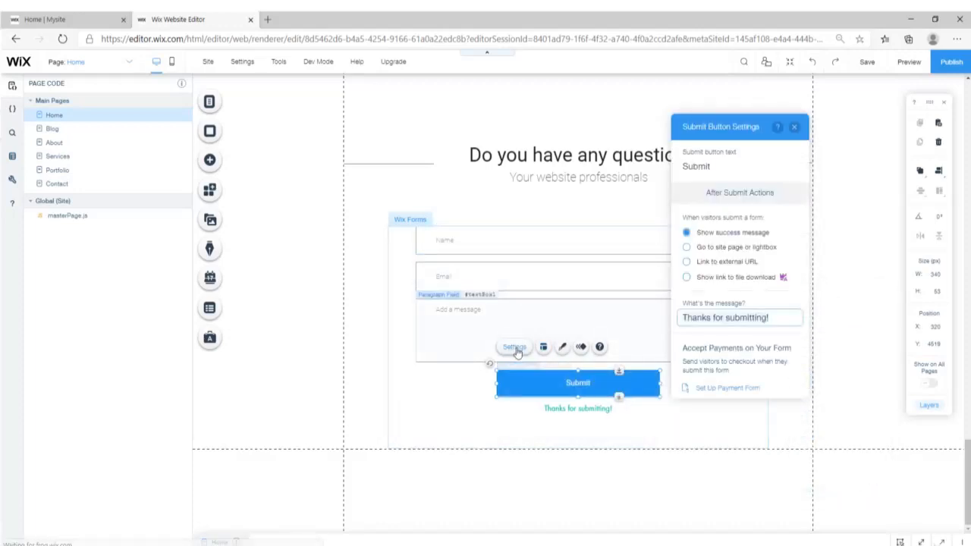
click(729, 163)
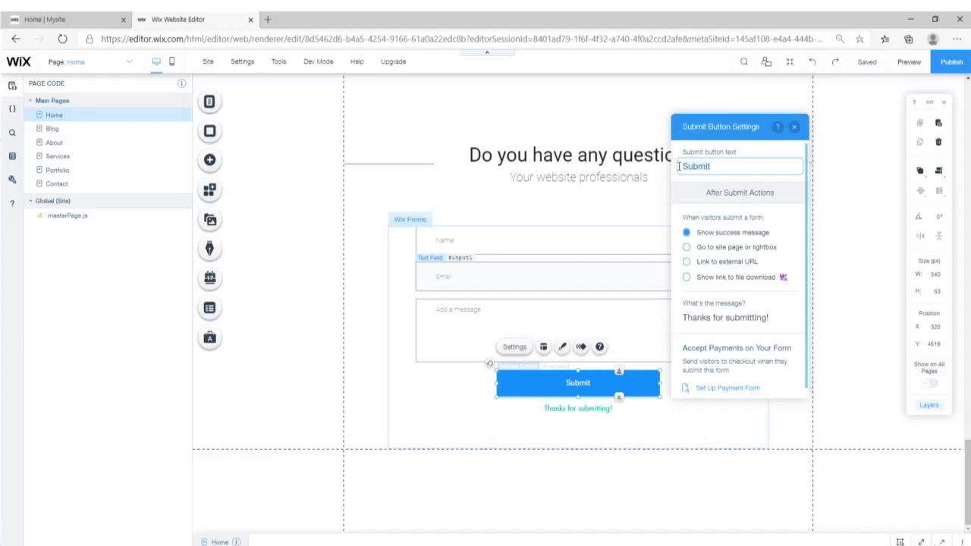
text(Send)
click(794, 127)
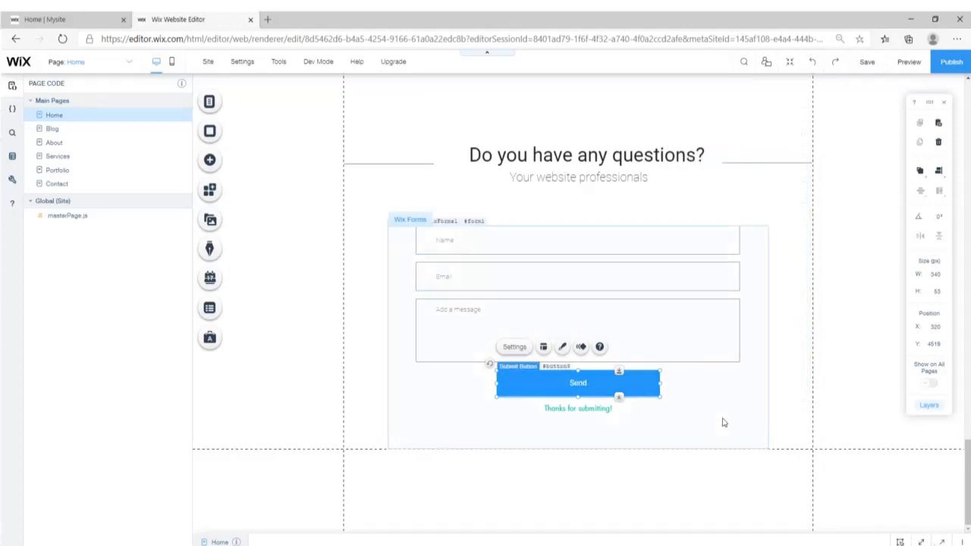
- Examine the field types that can be added to the contact form, including number, selection, date and time, upload and signature
click(751, 410)
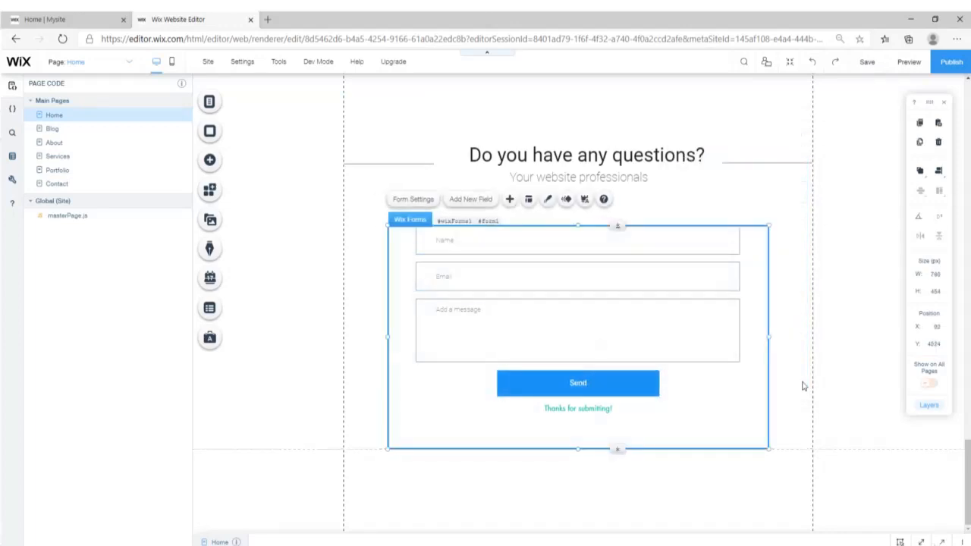
click(790, 329)
click(412, 276)
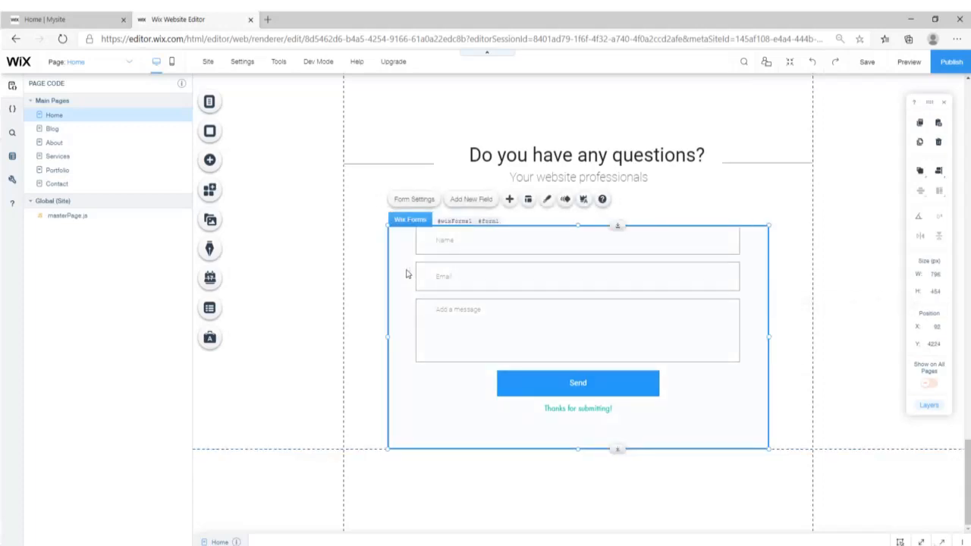
click(509, 200)
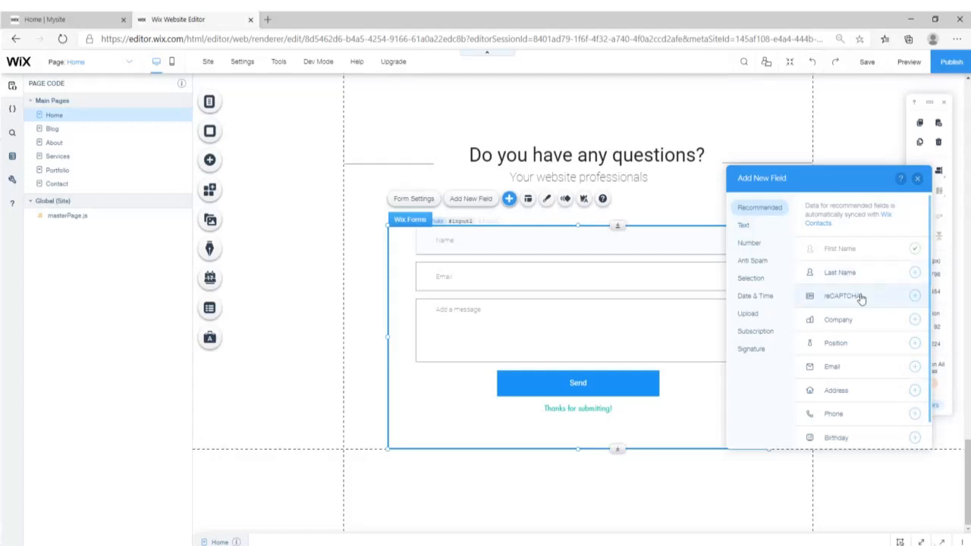
click(747, 243)
click(756, 278)
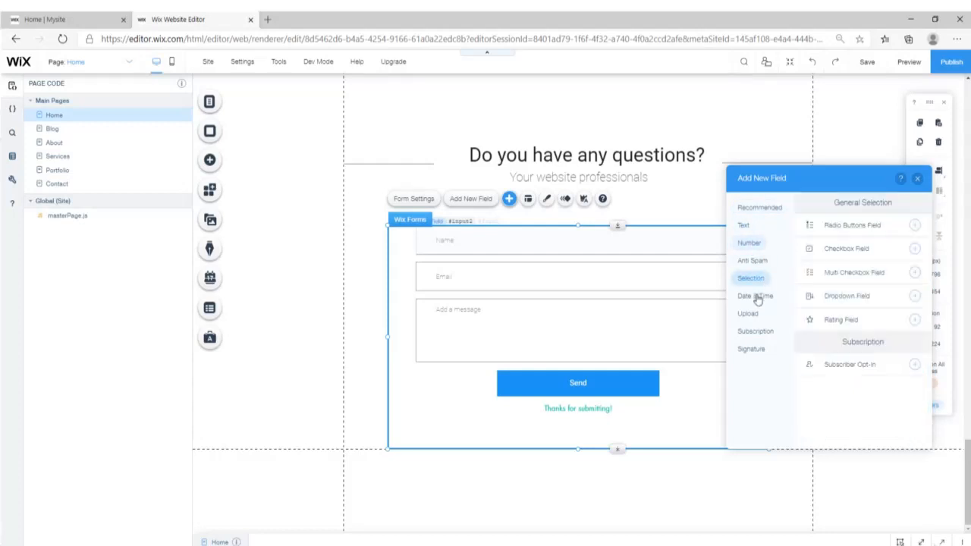
click(757, 298)
click(748, 316)
click(749, 350)
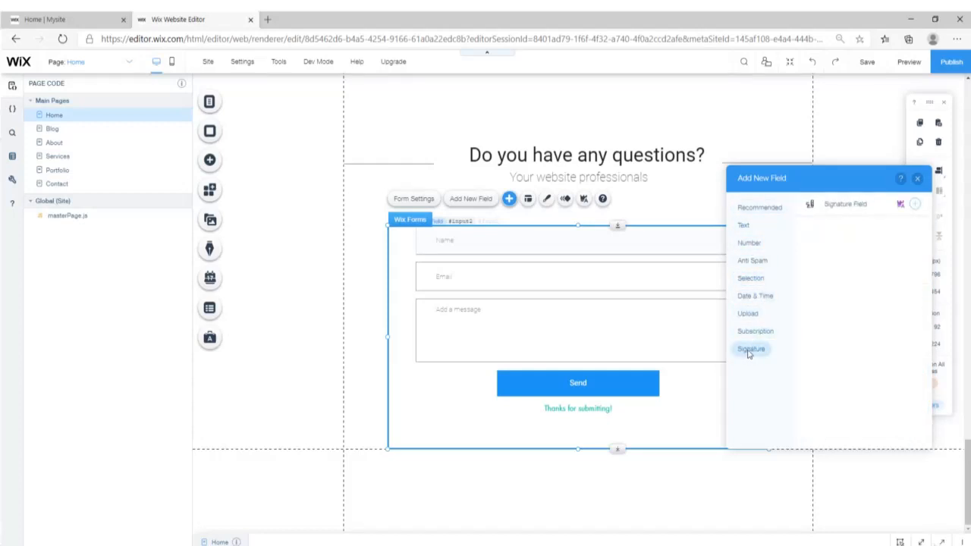
click(917, 178)
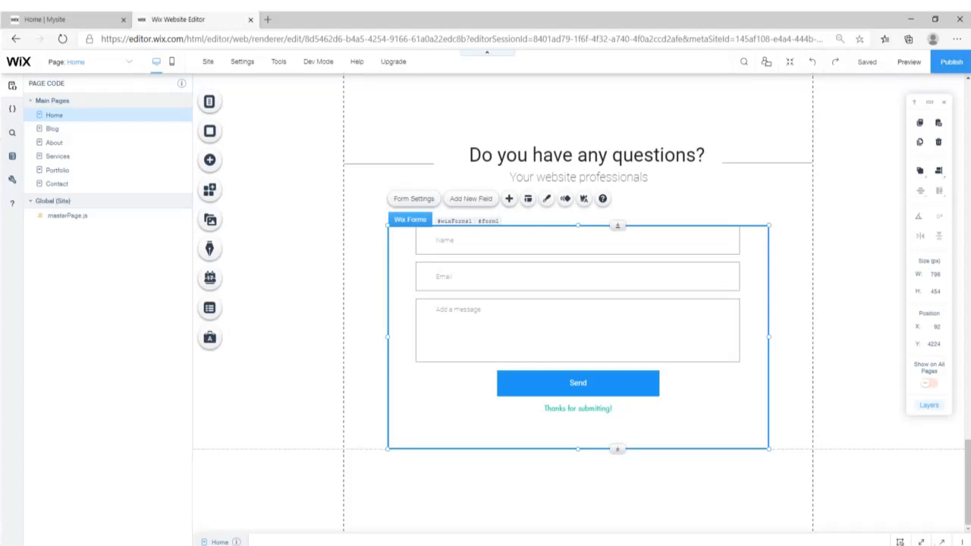
- Check the contact form in preview and shorten its success message to "Thanks!"
click(908, 62)
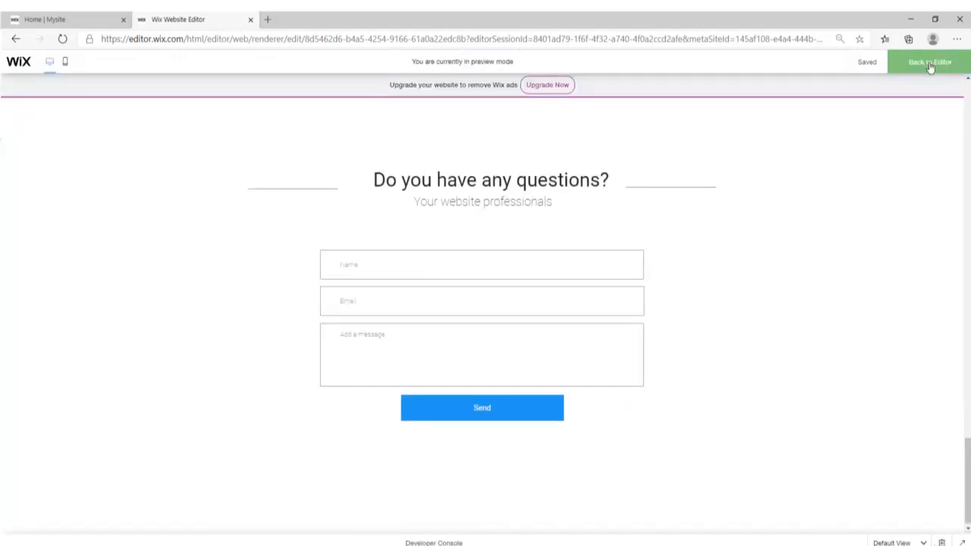
click(930, 64)
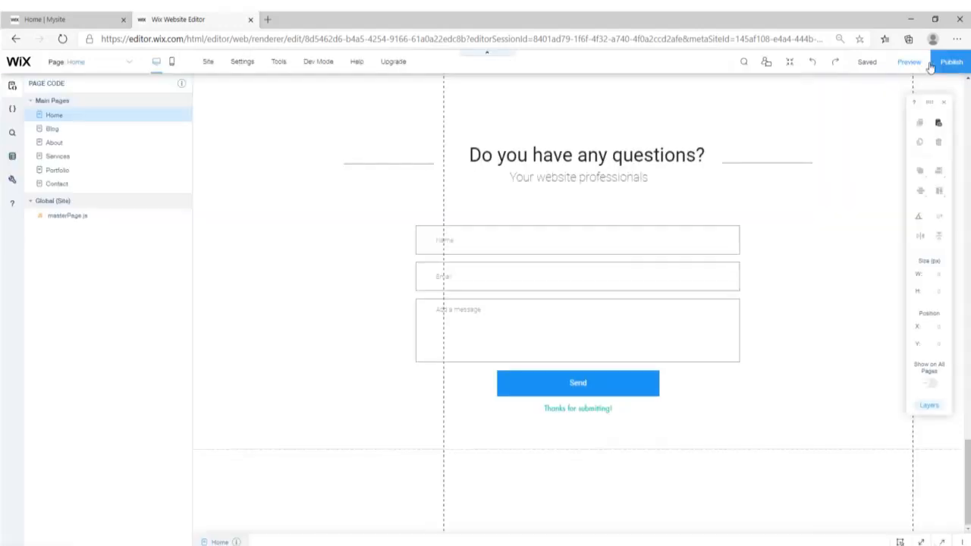
click(590, 410)
click(590, 409)
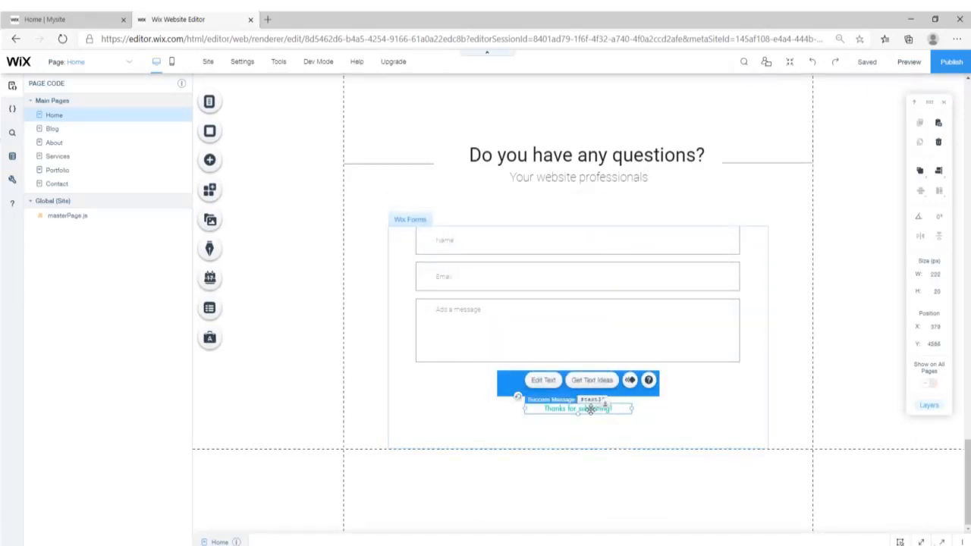
click(538, 383)
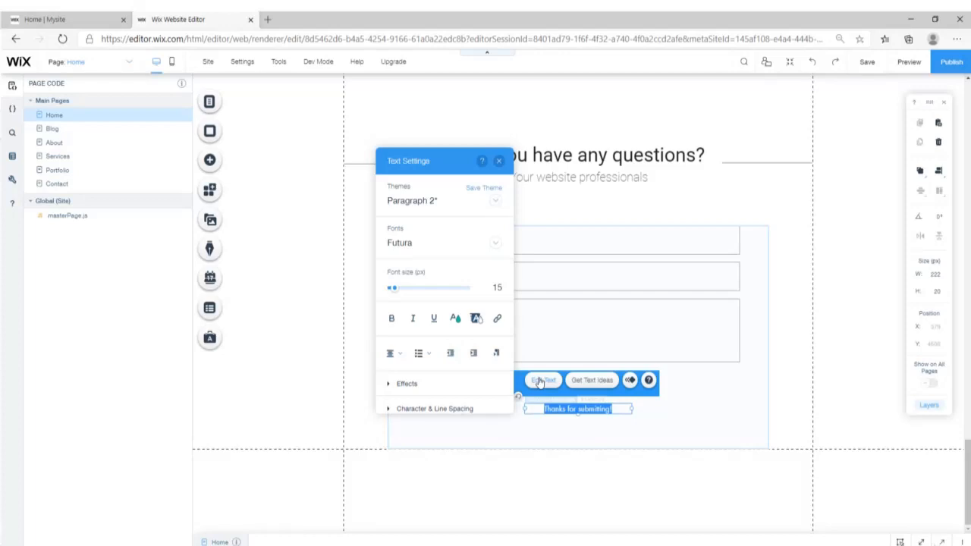
key(BackSpace)
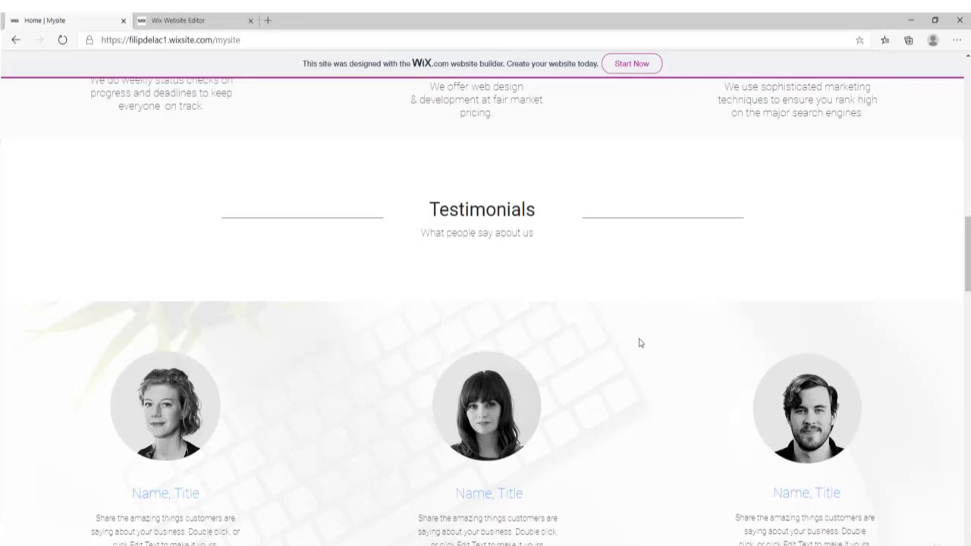
- Following the reference site's Testimonials section, duplicate the "Do you have any questions?" title strip and place the copy directly below the contact form
scroll(640, 342, up, 5)
scroll(500, 326, down, 4)
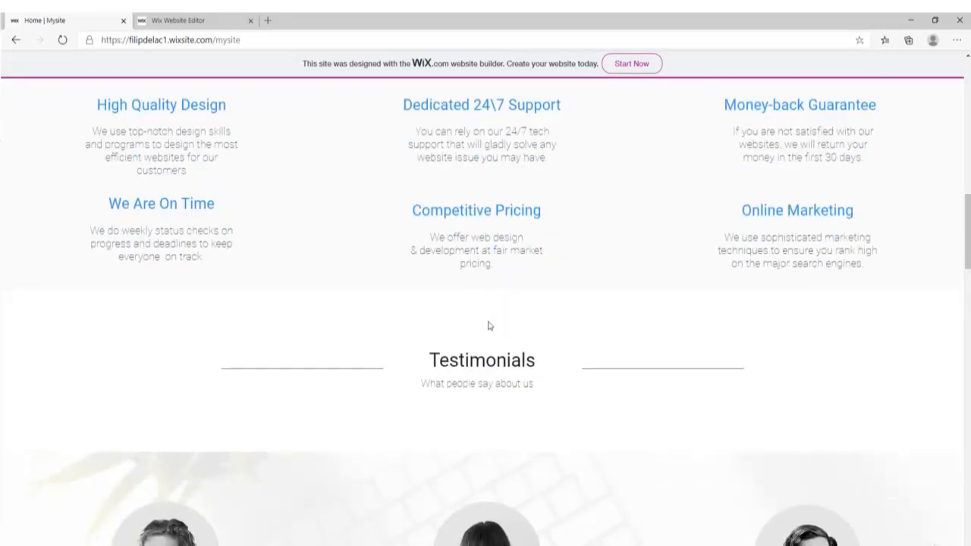
scroll(491, 331, down, 3)
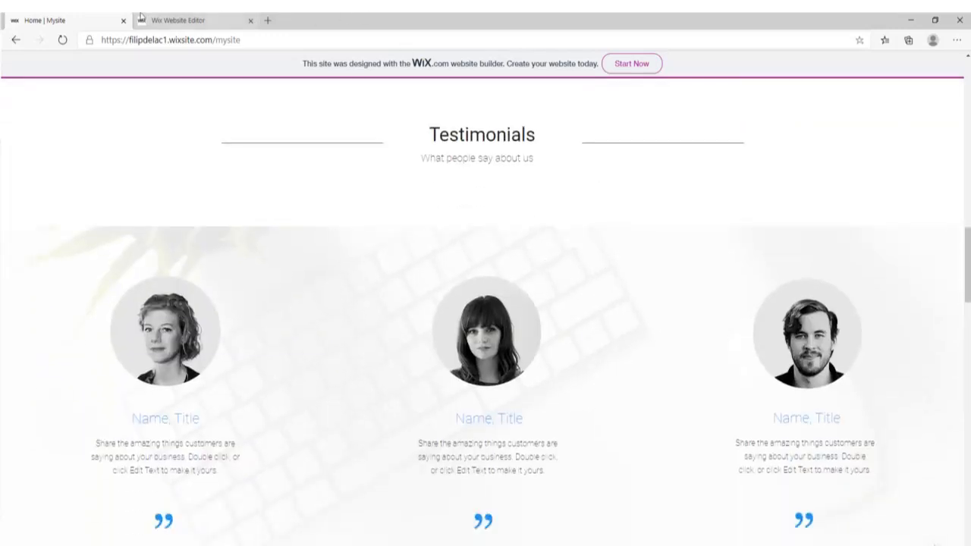
click(175, 20)
scroll(493, 331, down, 2)
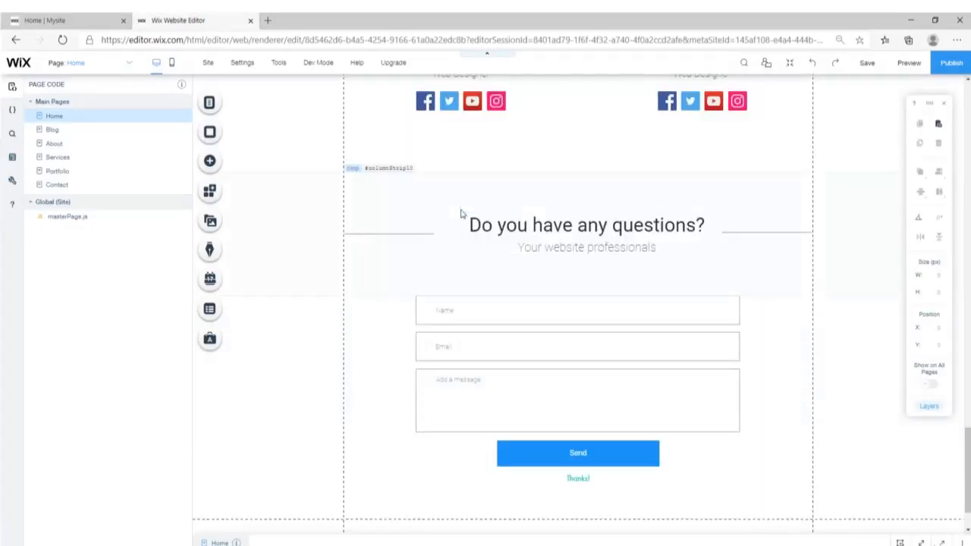
click(442, 208)
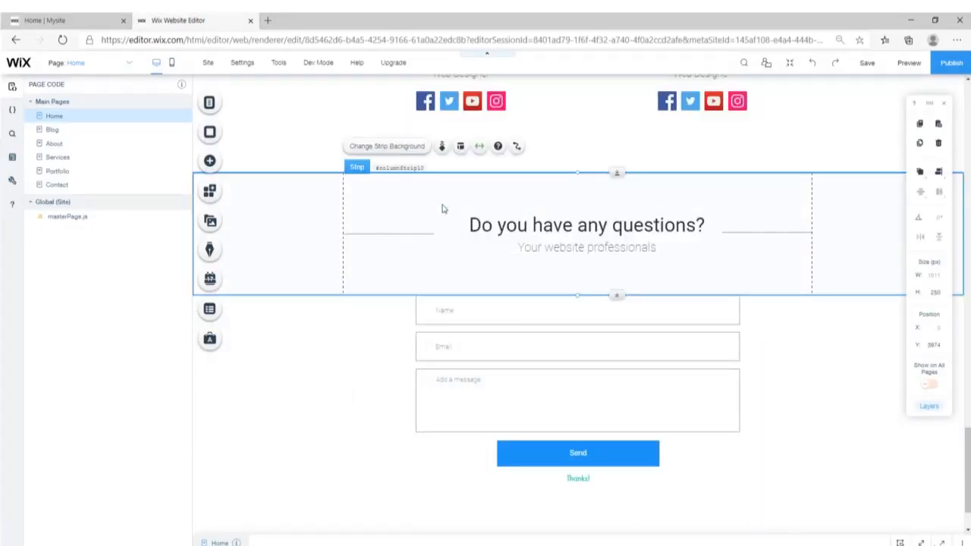
click(422, 214)
drag(421, 215, 424, 462)
scroll(411, 319, down, 2)
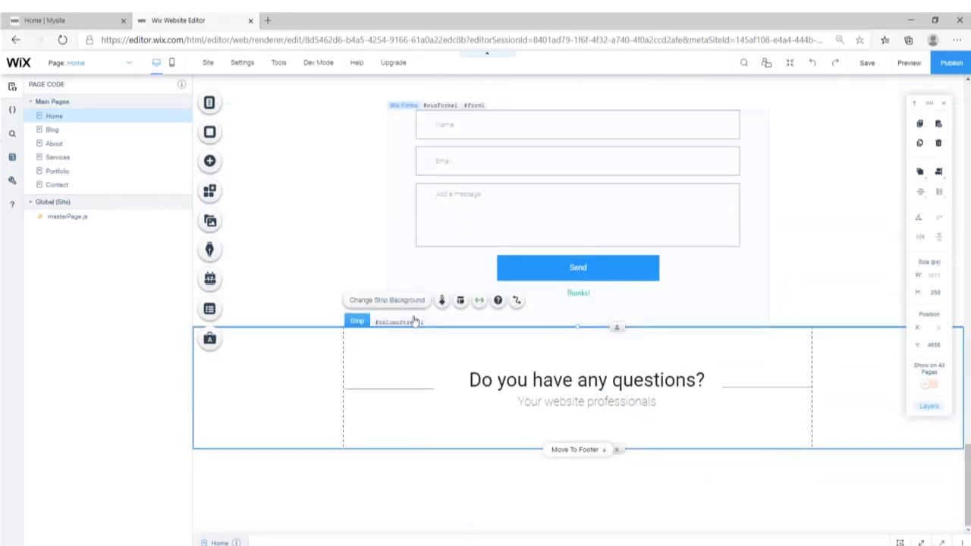
- Change the copied strip's heading to "Testimonials" and its subtitle to "What people say about us"
click(582, 383)
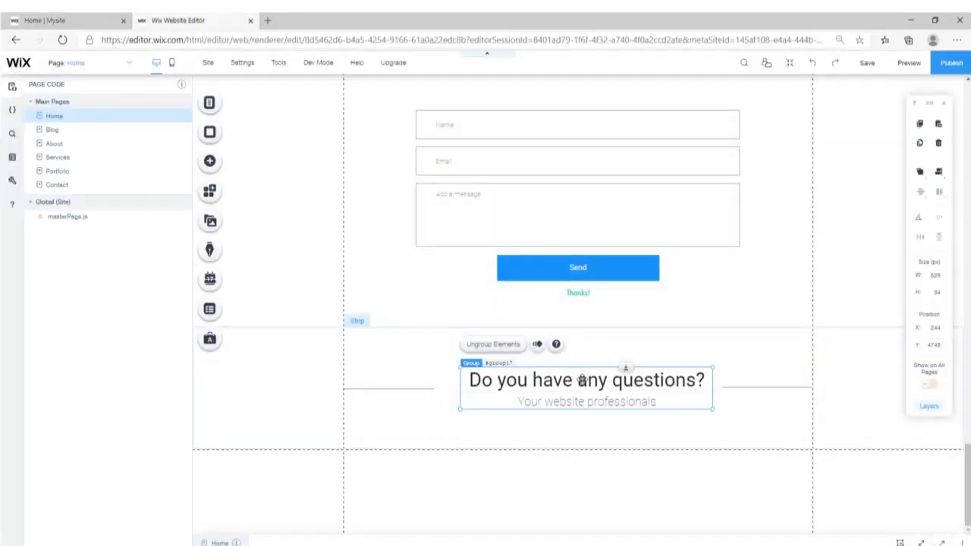
double_click(581, 379)
text(Testimonials)
key(Escape)
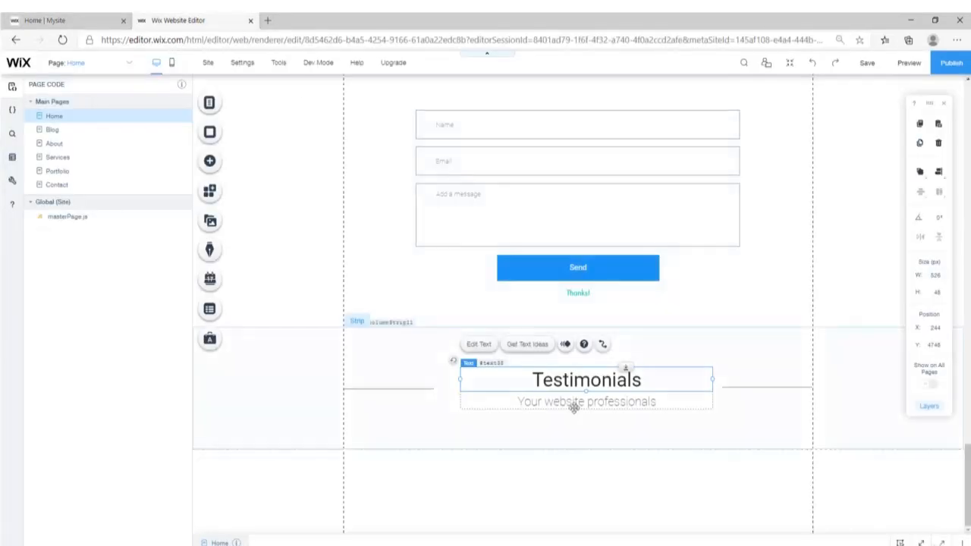
click(634, 424)
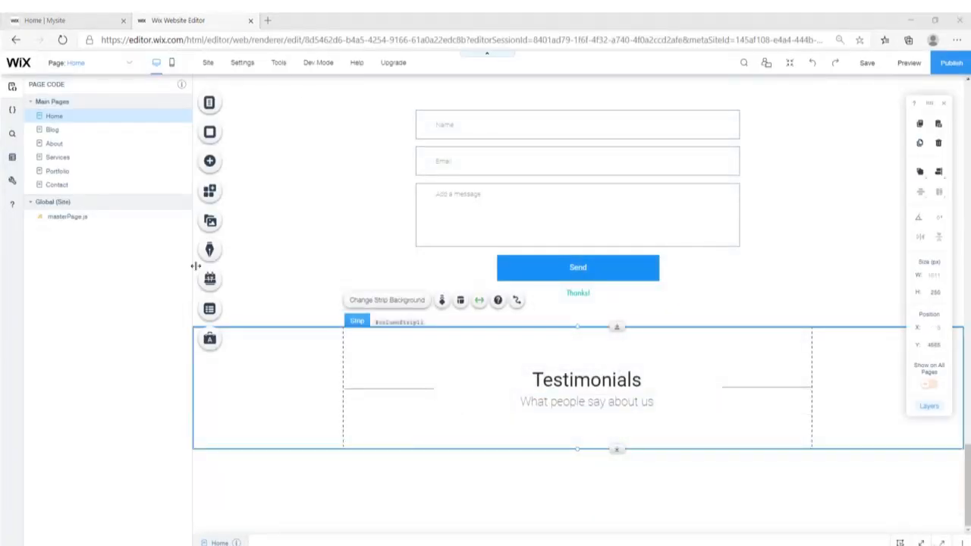
- Add the ready-made Testimonials strip with three portrait columns directly below the Testimonials title strip
click(210, 161)
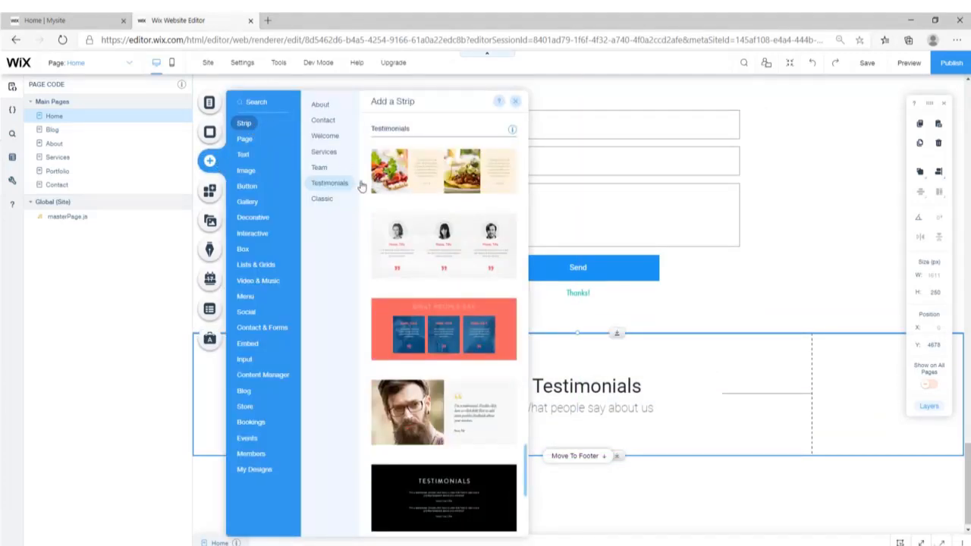
click(331, 186)
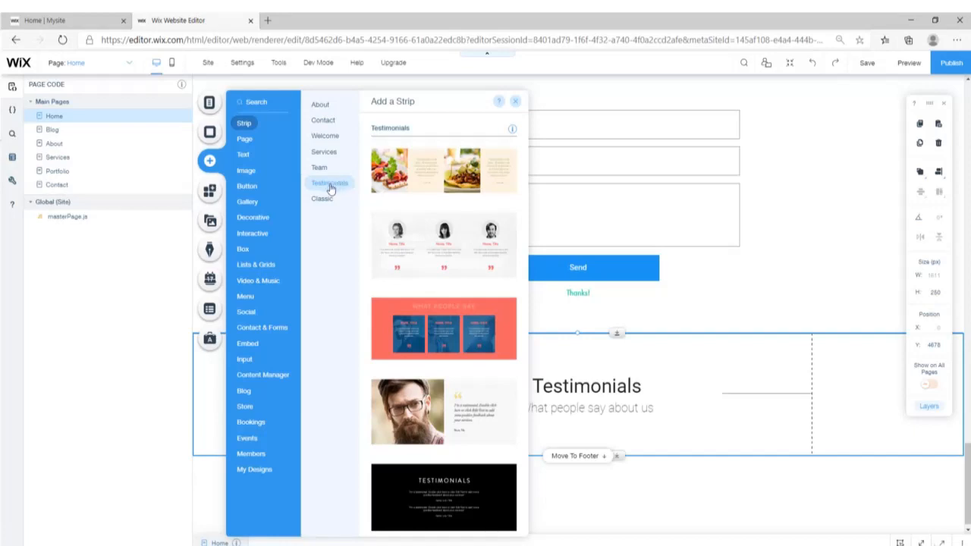
click(438, 244)
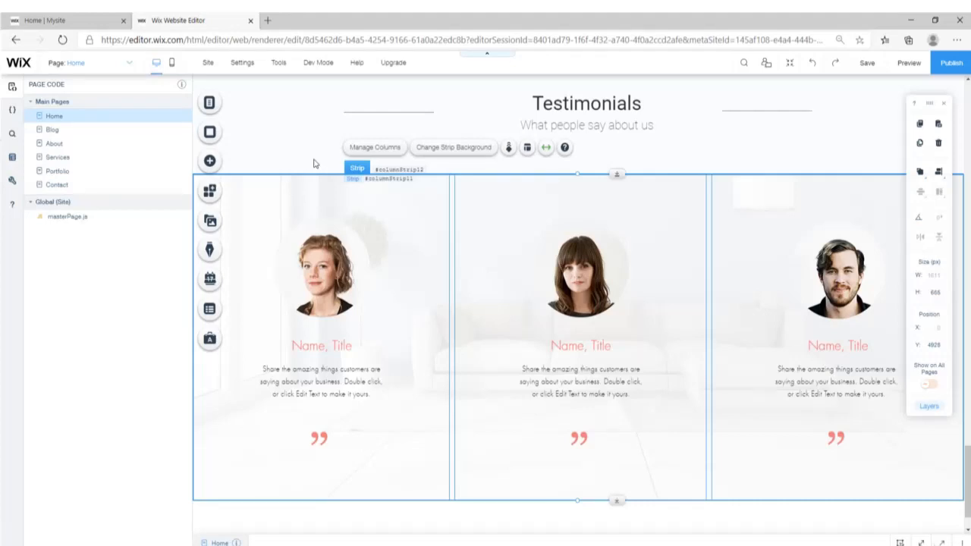
- Search the Wix media for "keyboard" and use the "Keyboard and Mouse" image as the testimonials strip's background
click(457, 151)
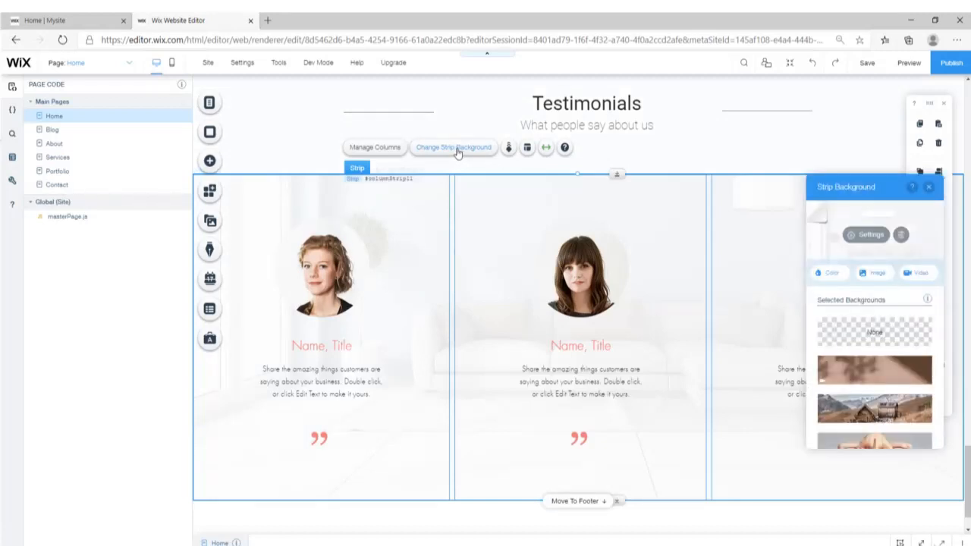
click(878, 280)
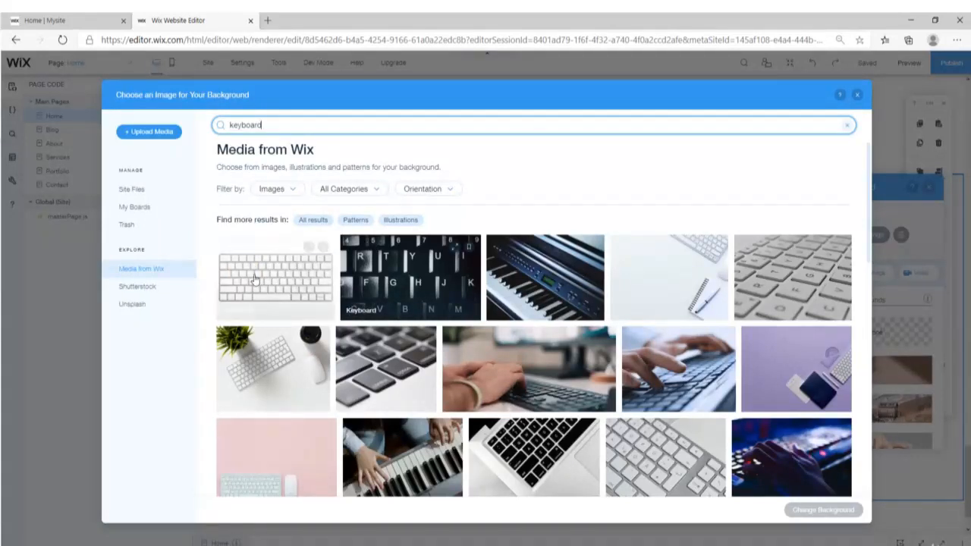
click(279, 363)
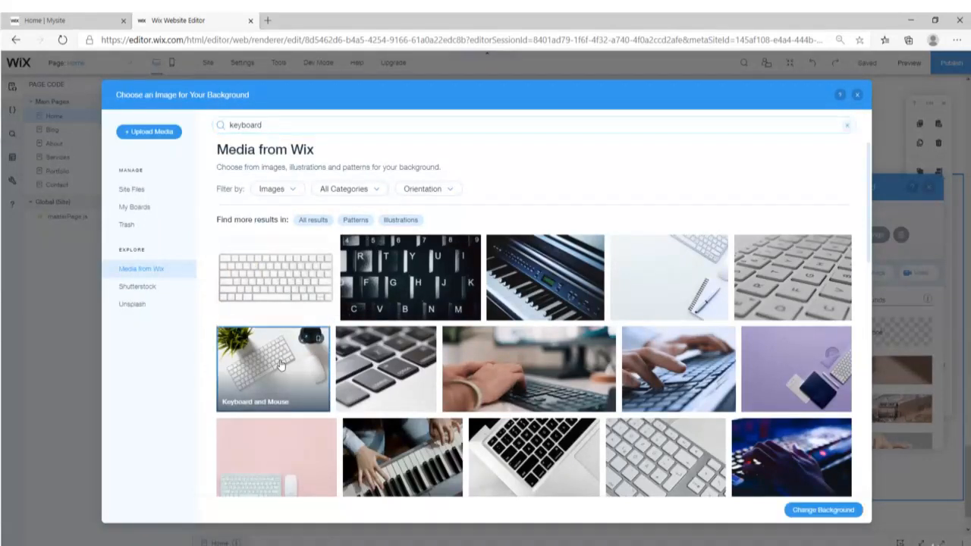
click(822, 511)
- Set the opacity of the testimonials strip's background image to 10%
click(869, 237)
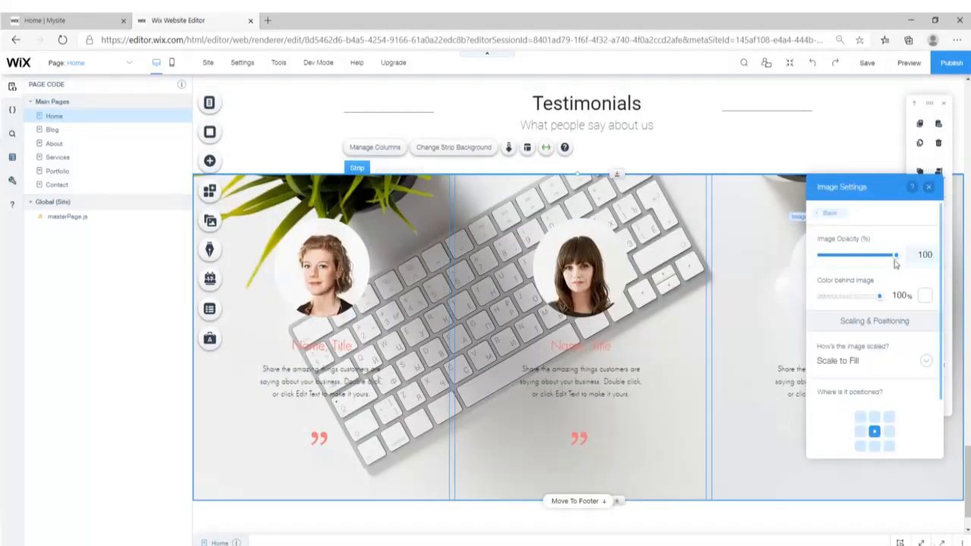
drag(896, 262, 831, 260)
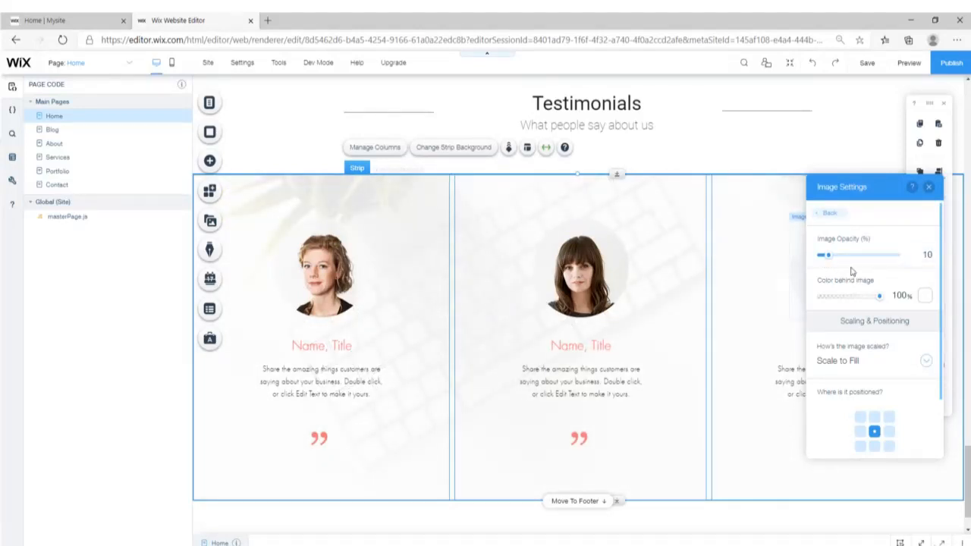
click(409, 189)
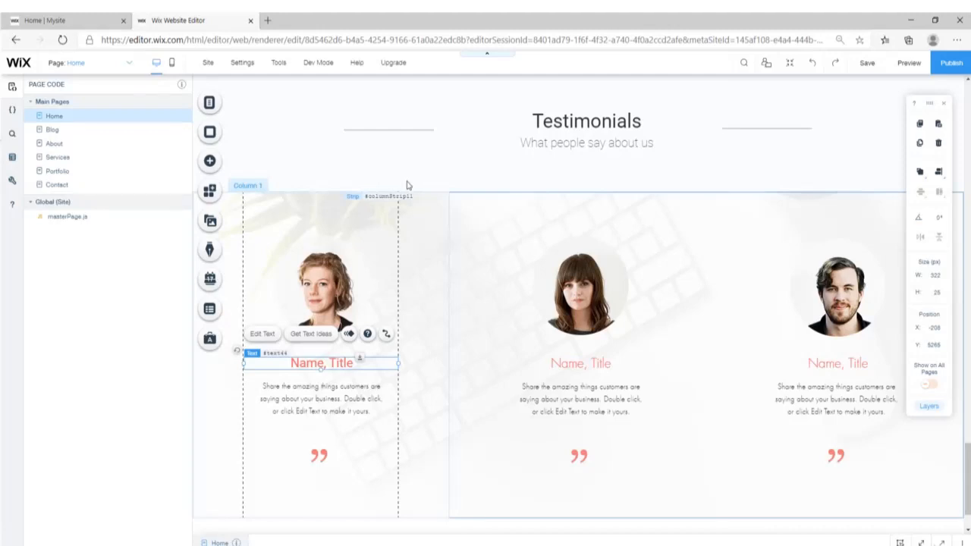
- Open testimonial-generator.com in a new browser tab and generate a testimonial for "Easy Wix"
click(267, 21)
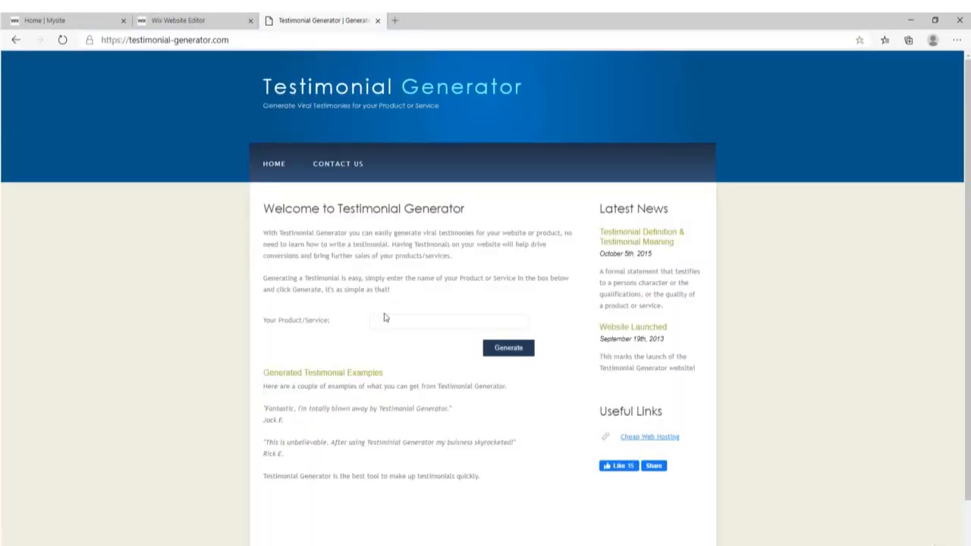
click(387, 321)
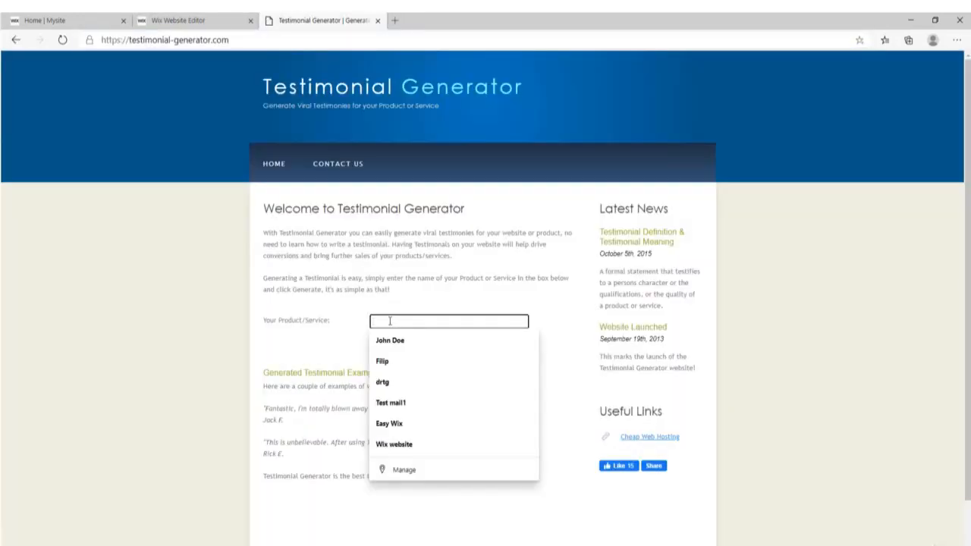
text(Easy Wix)
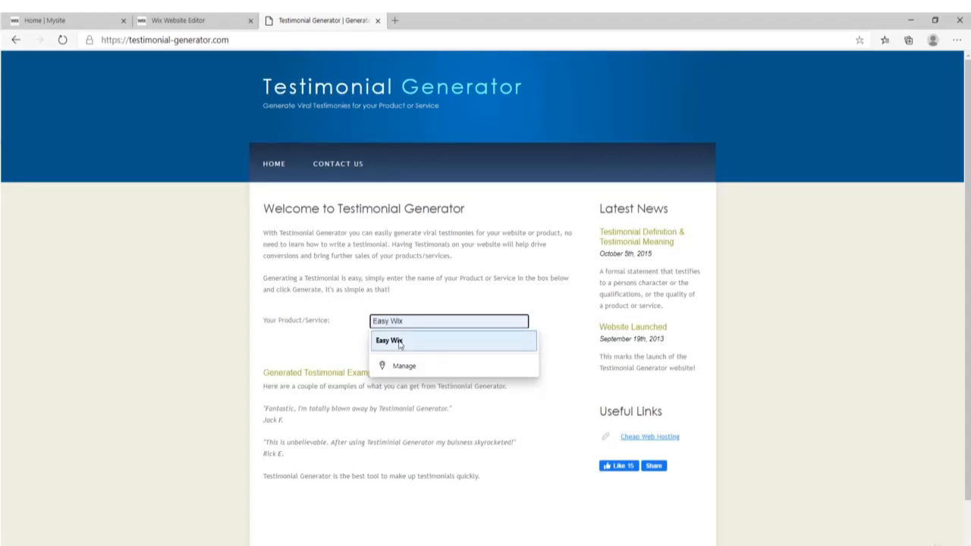
click(398, 341)
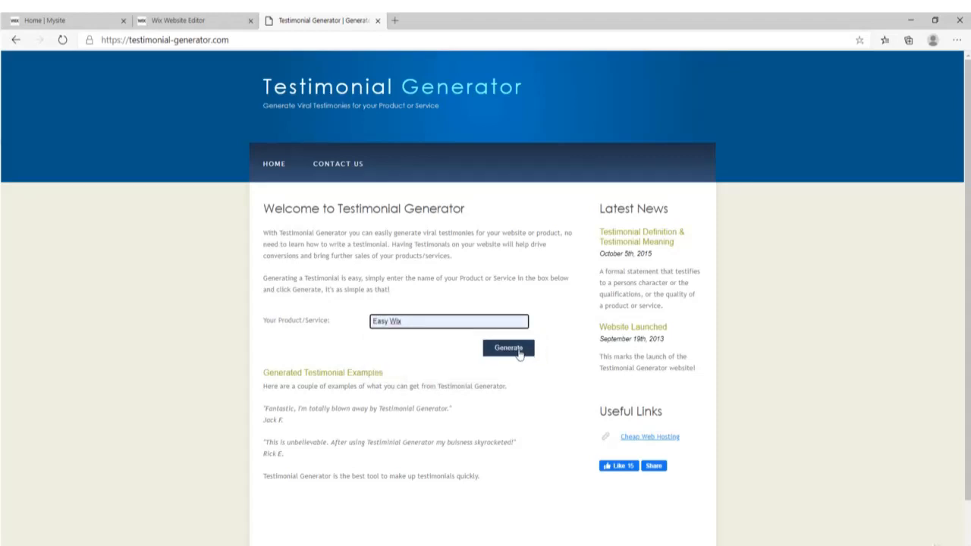
click(518, 354)
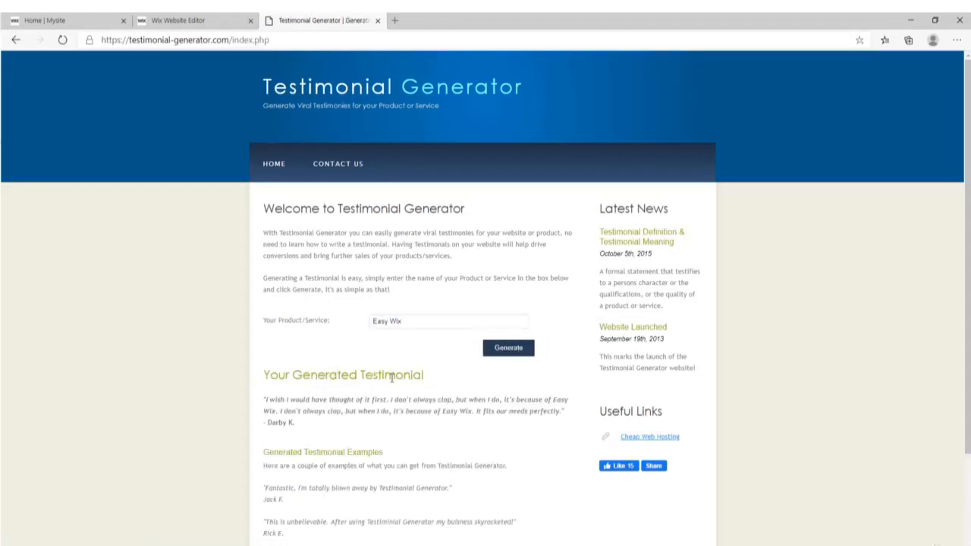
- Copy the generated testimonial's author name and paste it over "Name, Title" in the Wix strip's first column
drag(296, 423, 268, 423)
key(ctrl+c)
click(212, 21)
click(263, 334)
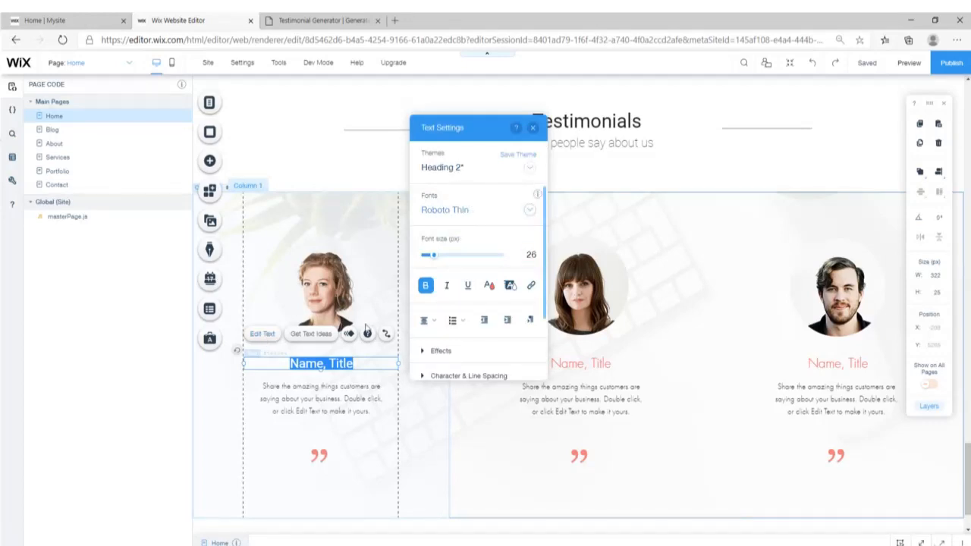
key(ctrl+v)
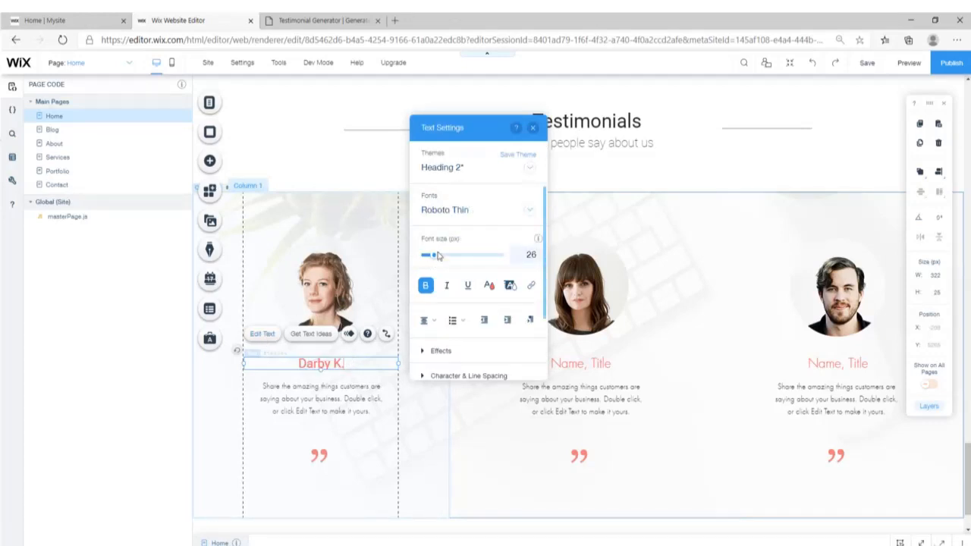
- Colour the author name in the first testimonial column blue, #2196F3
click(488, 285)
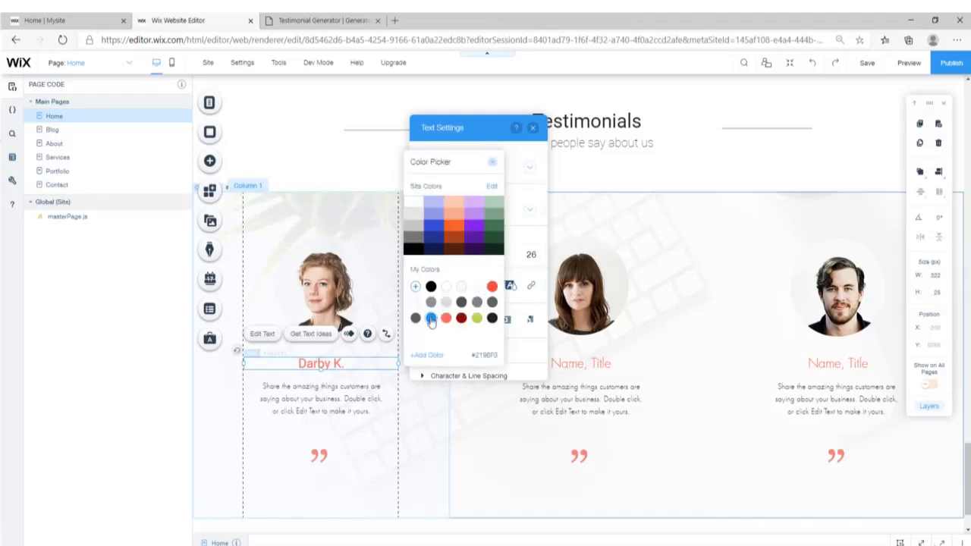
click(355, 366)
drag(349, 366, 300, 367)
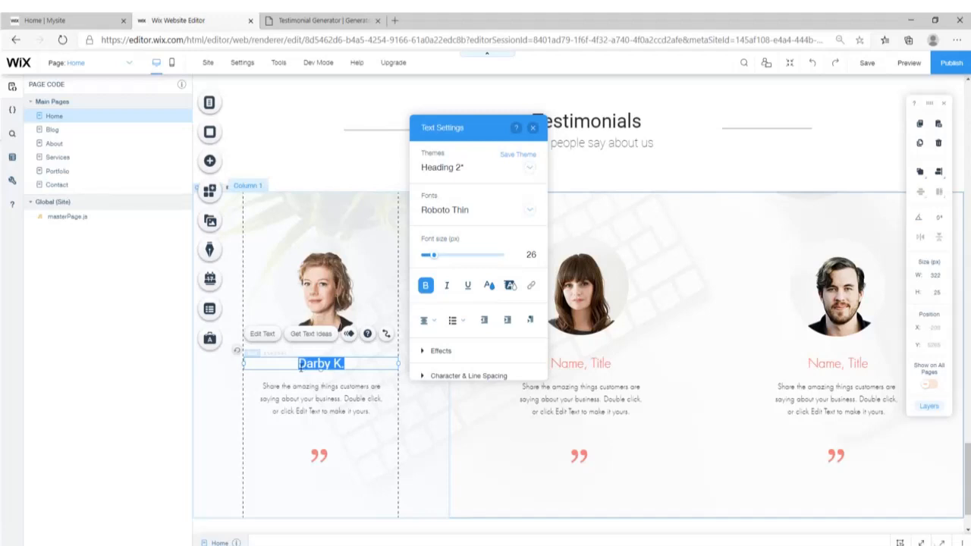
click(488, 285)
click(430, 319)
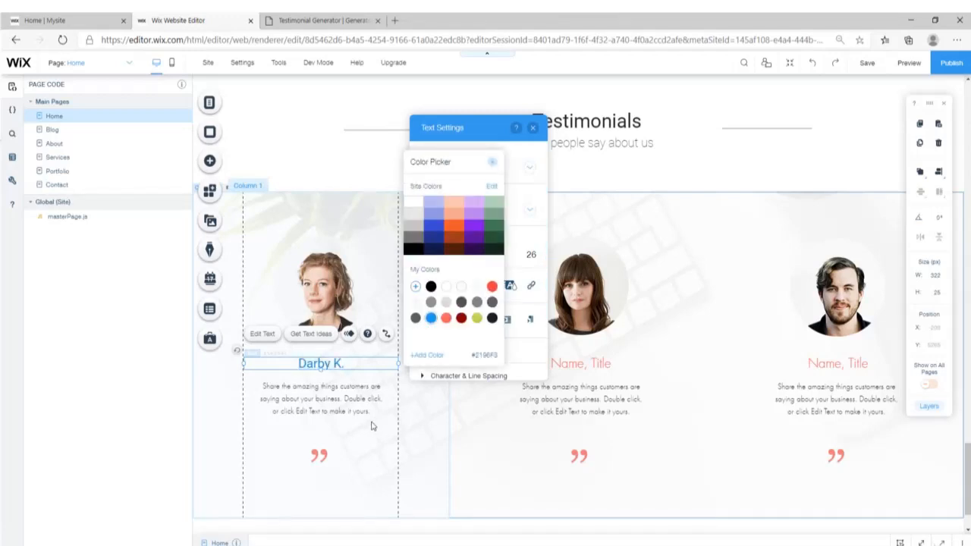
- Recolour the quotation mark shape in the first testimonial column to the same blue, #2196F3
click(319, 455)
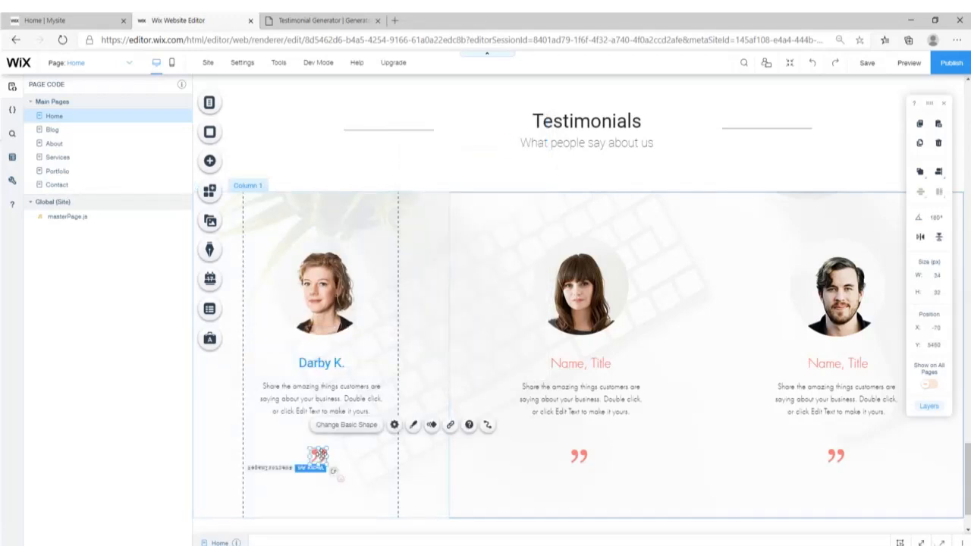
click(411, 426)
click(626, 255)
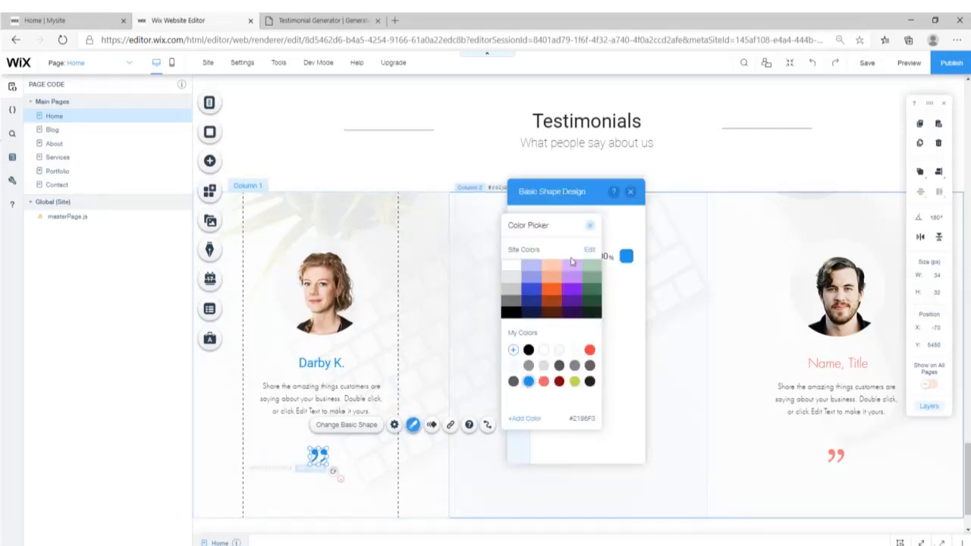
click(589, 225)
click(630, 192)
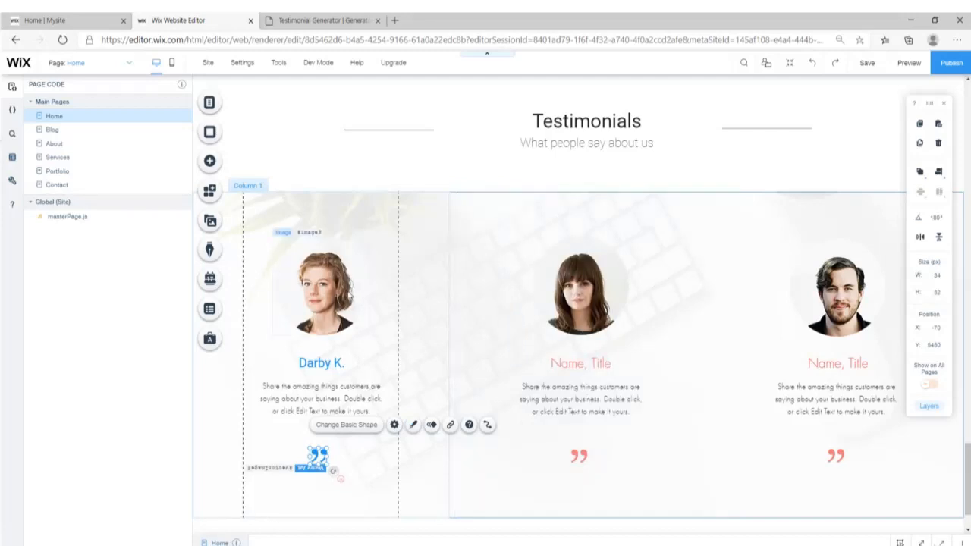
- Copy the generated testimonial's quote from the generator page into the first column's body text in Wix
key(ctrl+Tab)
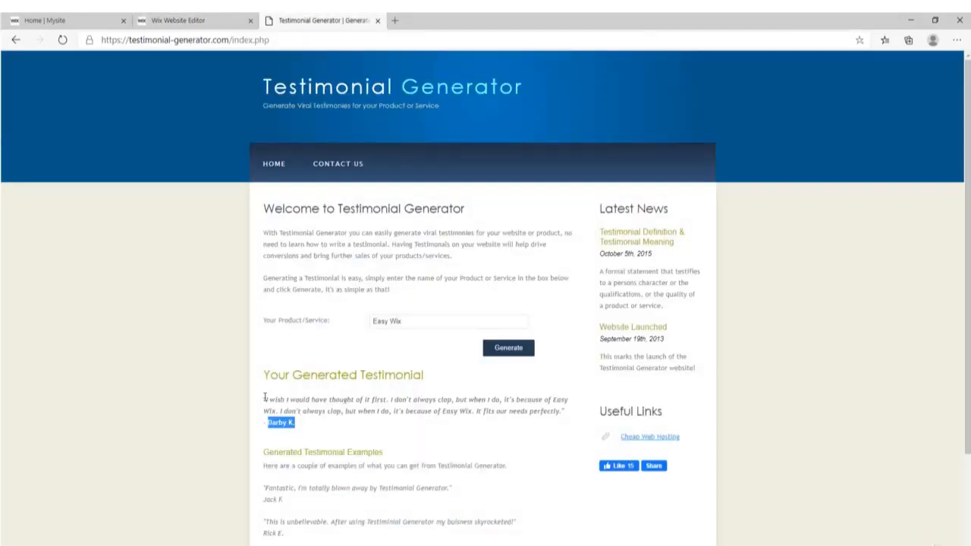
drag(265, 395, 556, 411)
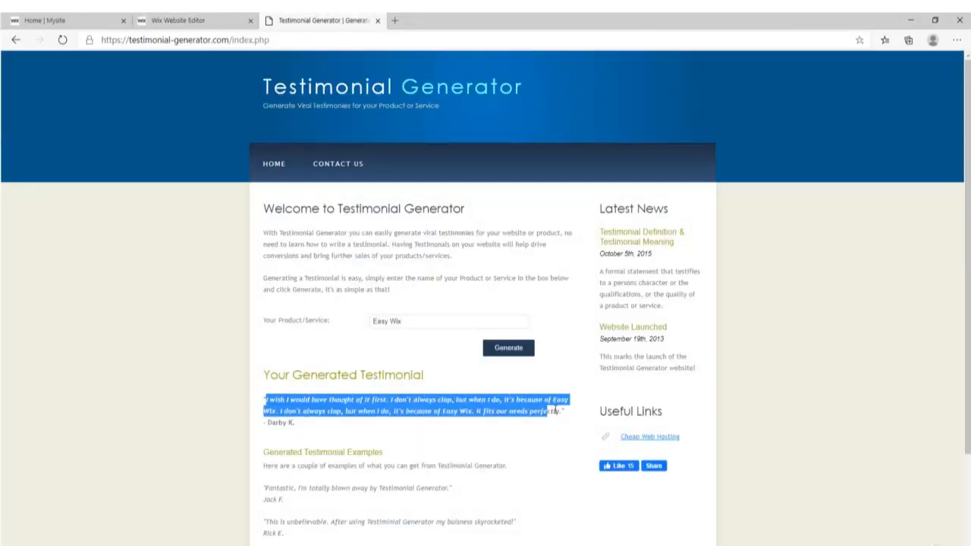
key(ctrl+shift+Tab)
click(348, 387)
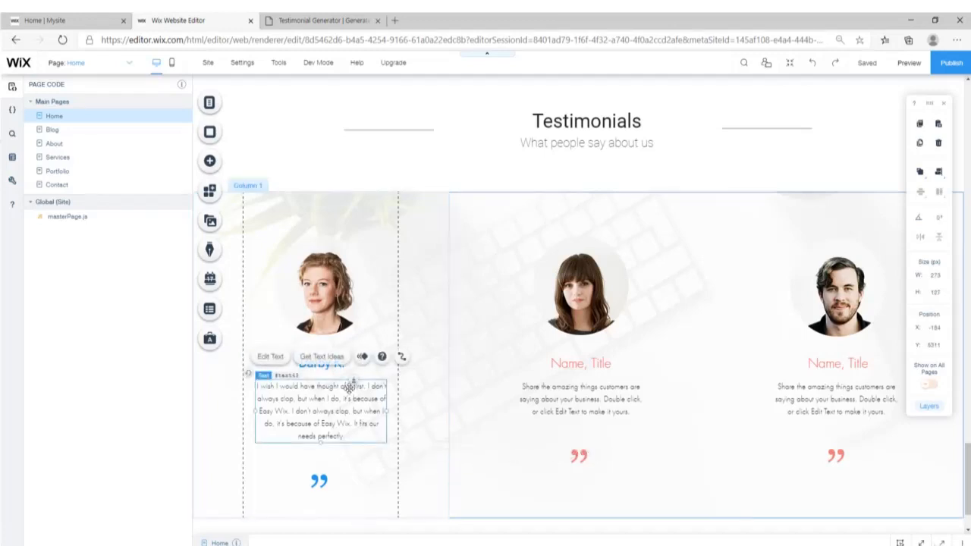
- Change the font of the first testimonial's quote text to a thin sans-serif typeface
click(277, 358)
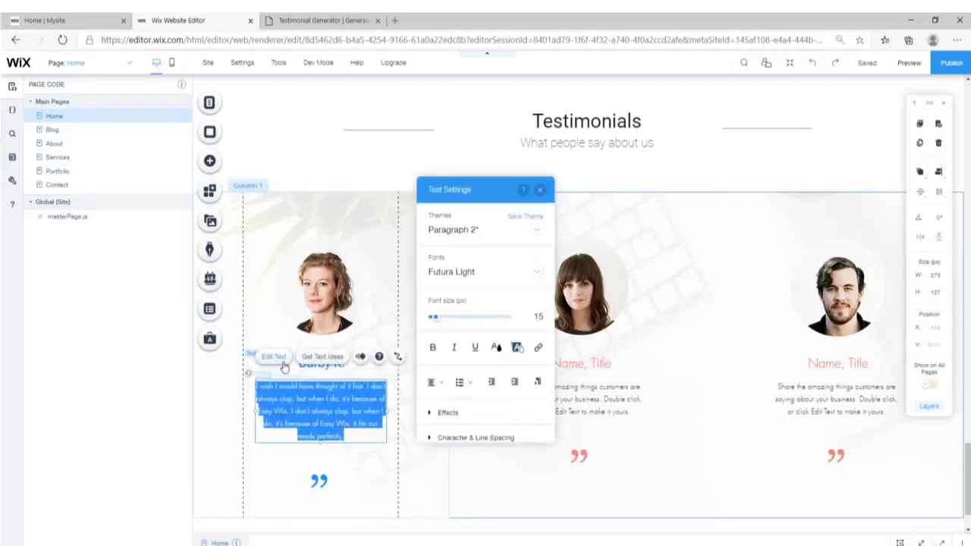
click(537, 273)
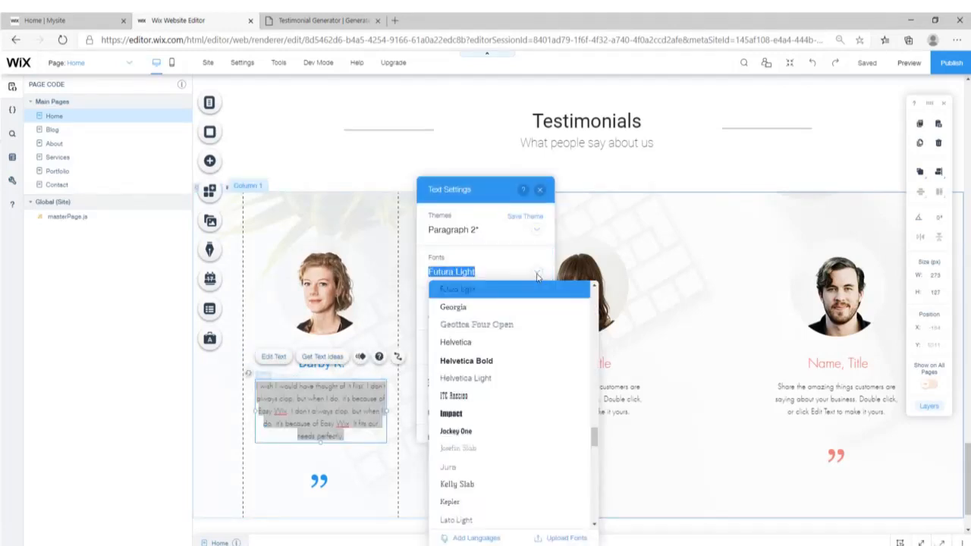
text(Raleway Semi Bold)
click(485, 341)
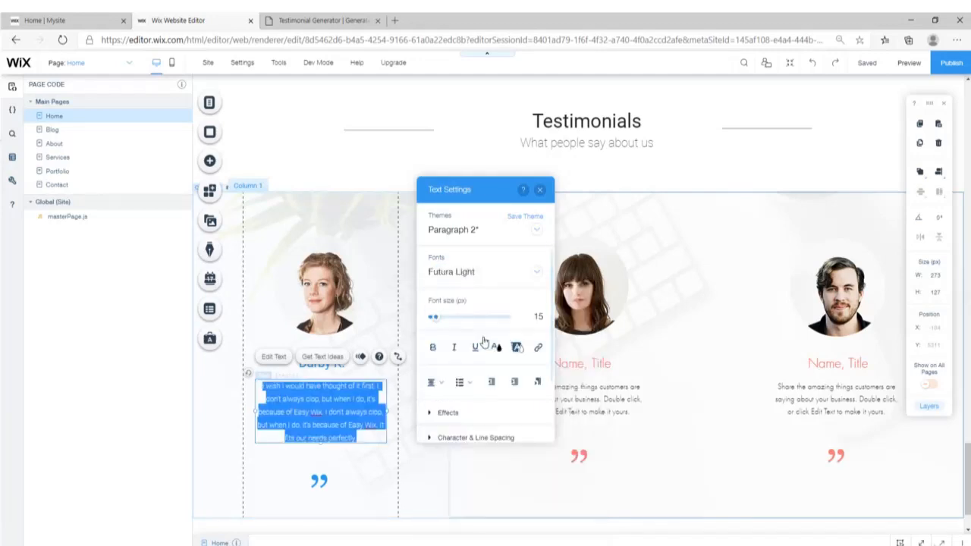
click(357, 480)
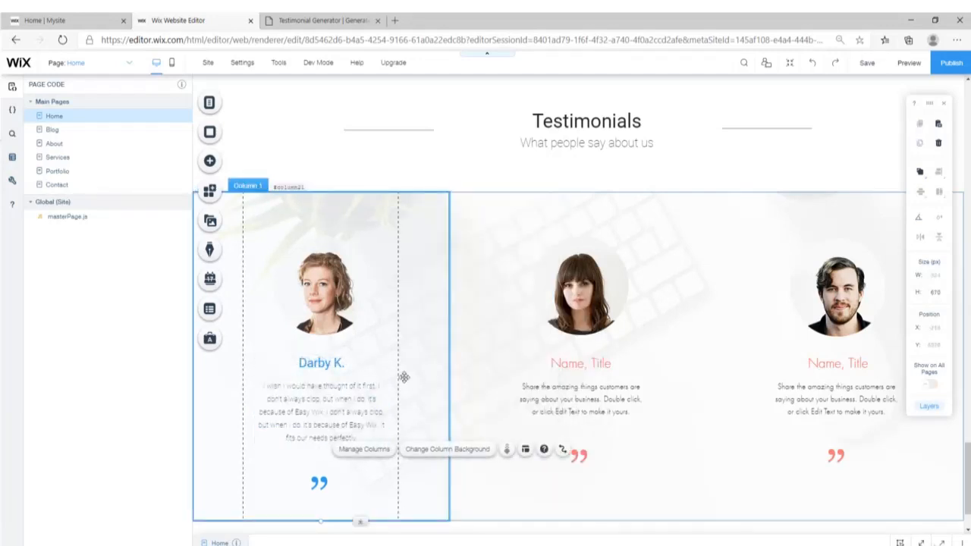
- Return to the testimonial generator, generate another testimonial for "Easy Wix" and copy its author's name
click(569, 309)
click(581, 367)
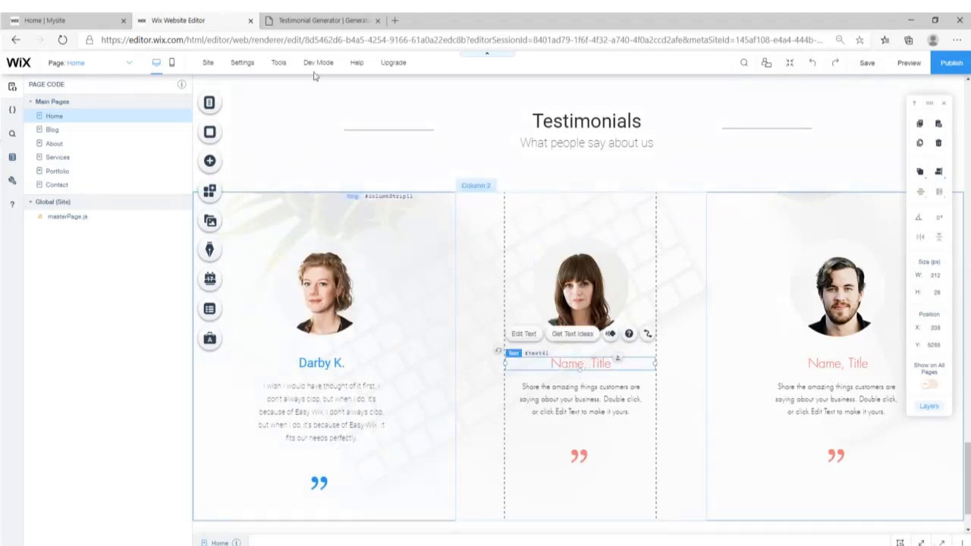
key(ctrl+Tab)
click(517, 355)
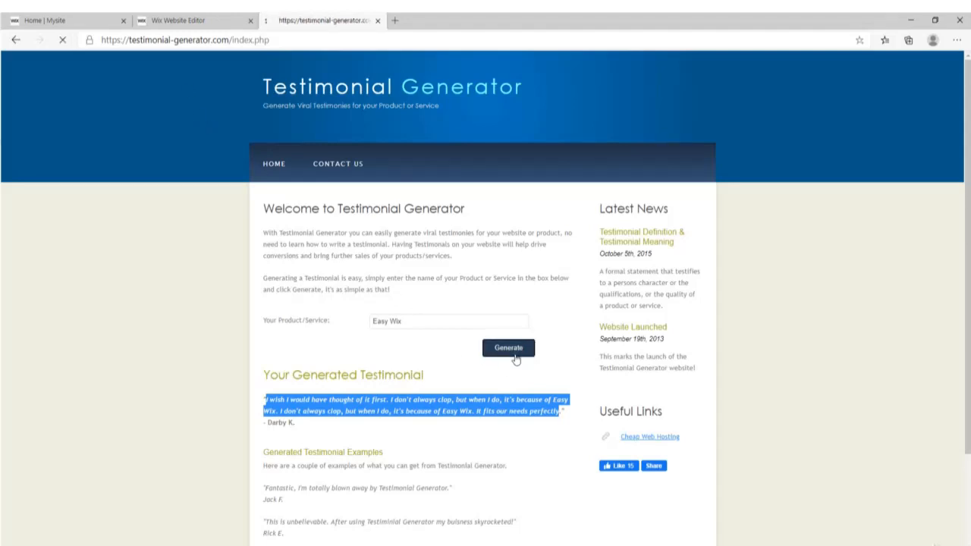
click(517, 359)
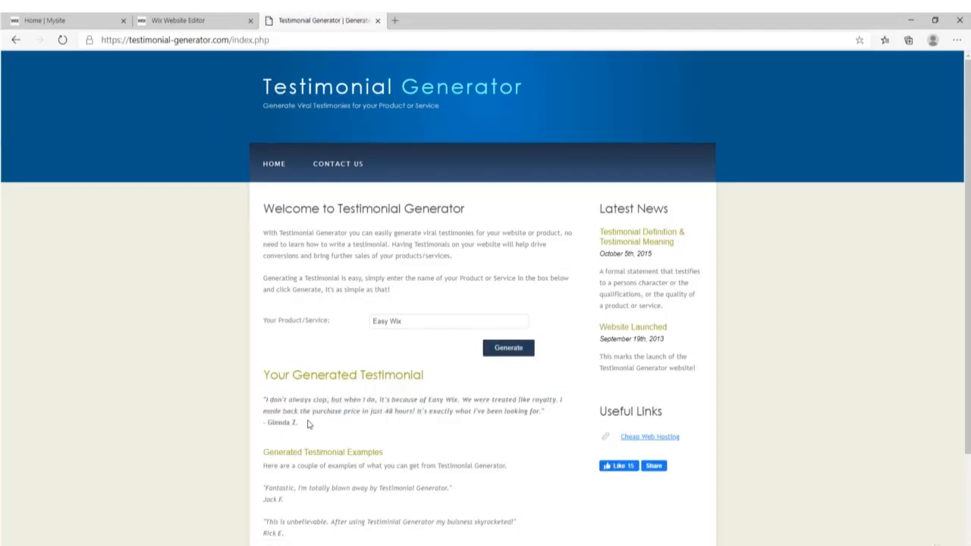
drag(306, 423, 268, 422)
key(ctrl+c)
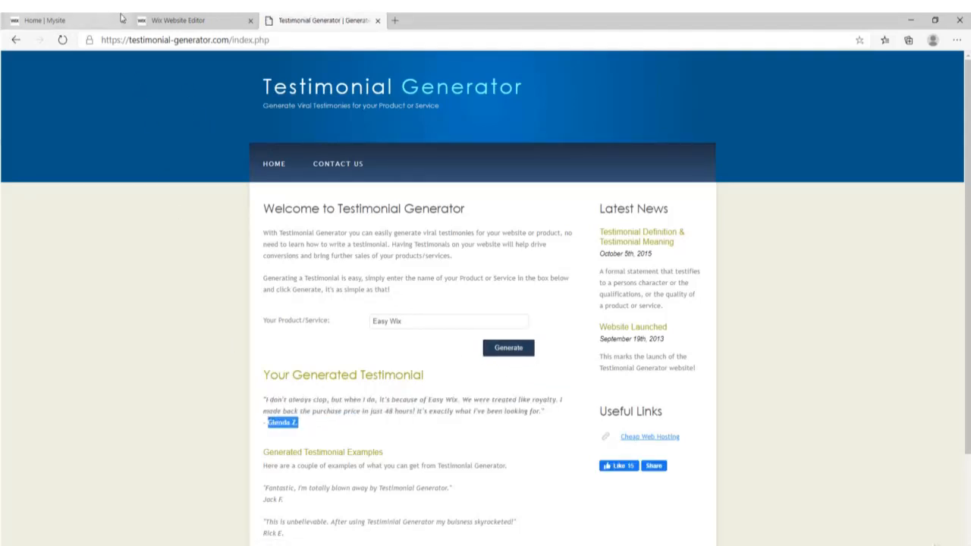
- Replace the author name in the Wix strip's first column with the newly copied name and select the quote below it
click(178, 20)
click(262, 334)
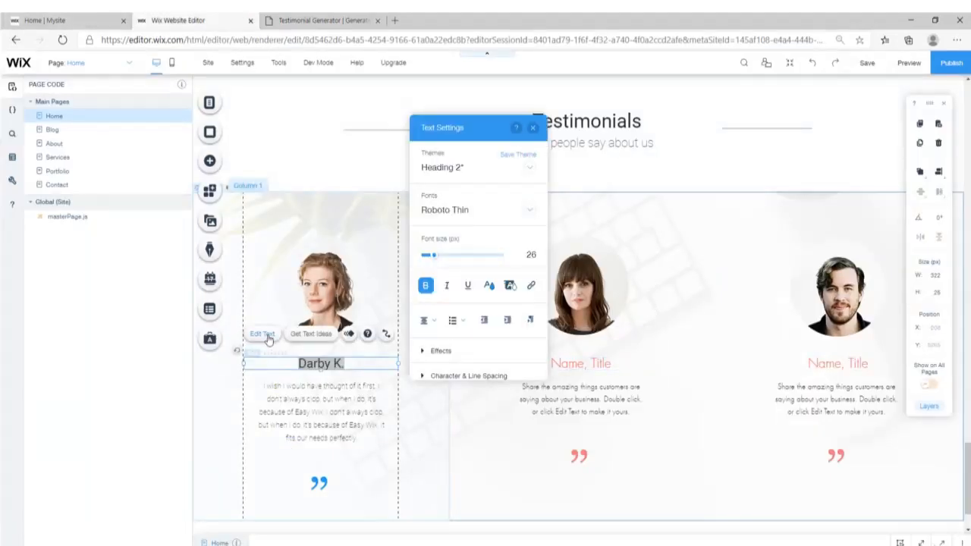
drag(356, 364, 274, 363)
key(ctrl+v)
click(276, 428)
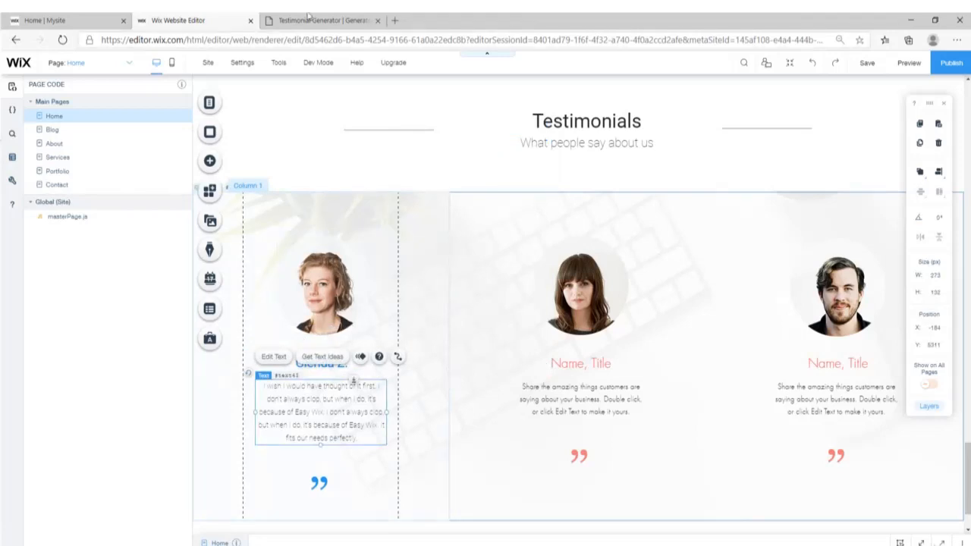
- Switch to the testimonial generator, generate a new testimonial for "Easy Wix" and copy its author's name
click(308, 17)
click(509, 352)
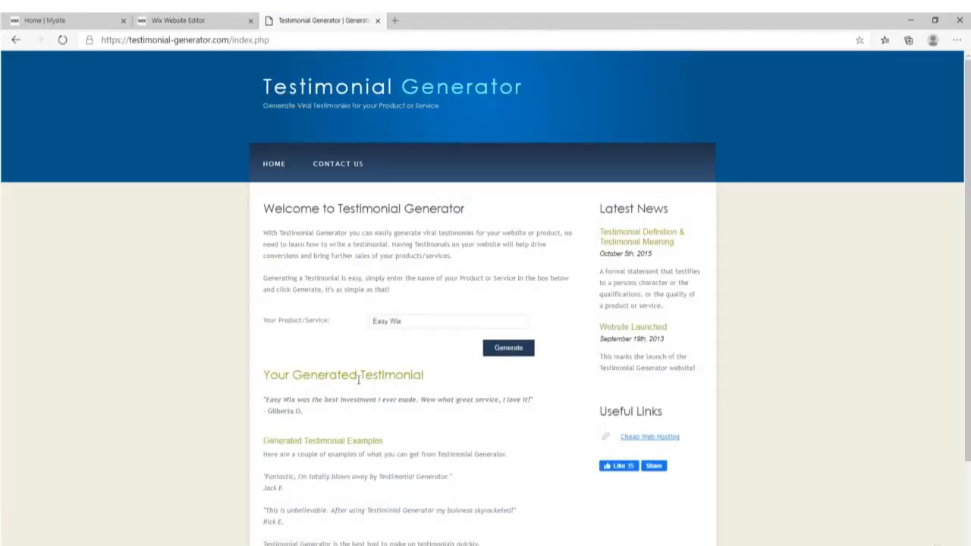
drag(307, 414, 263, 410)
key(ctrl+c)
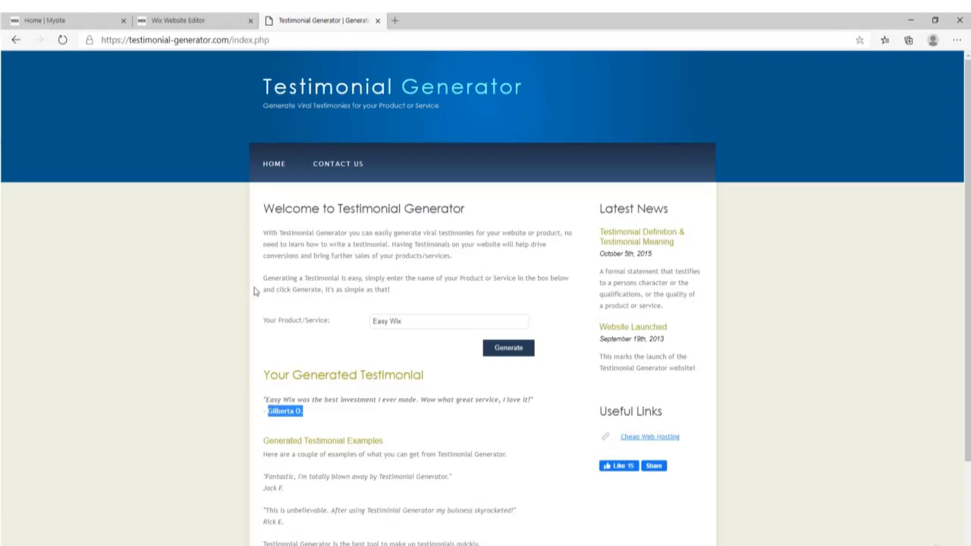
- Back in the Wix editor, replace the "Name, Title" placeholder in the second testimonial column with the copied author name
click(244, 15)
click(584, 363)
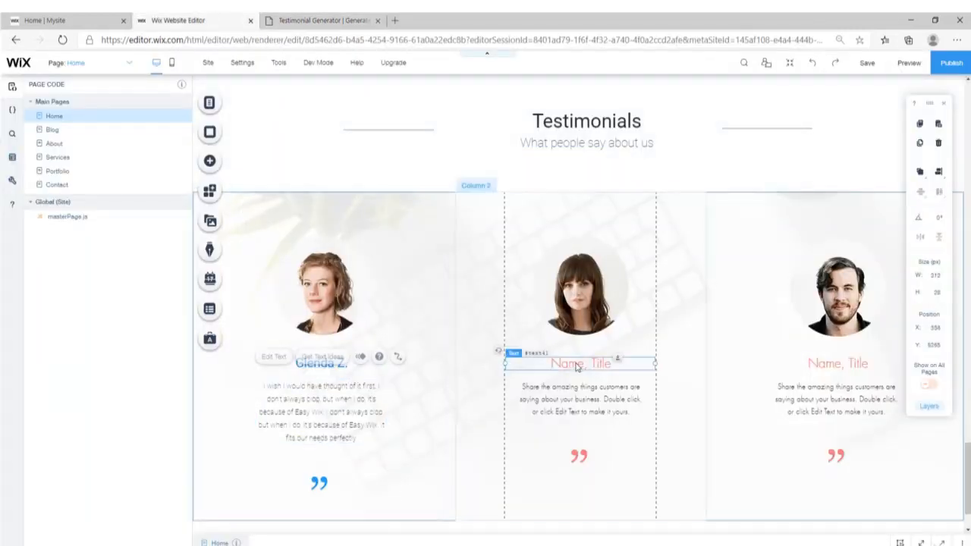
click(525, 334)
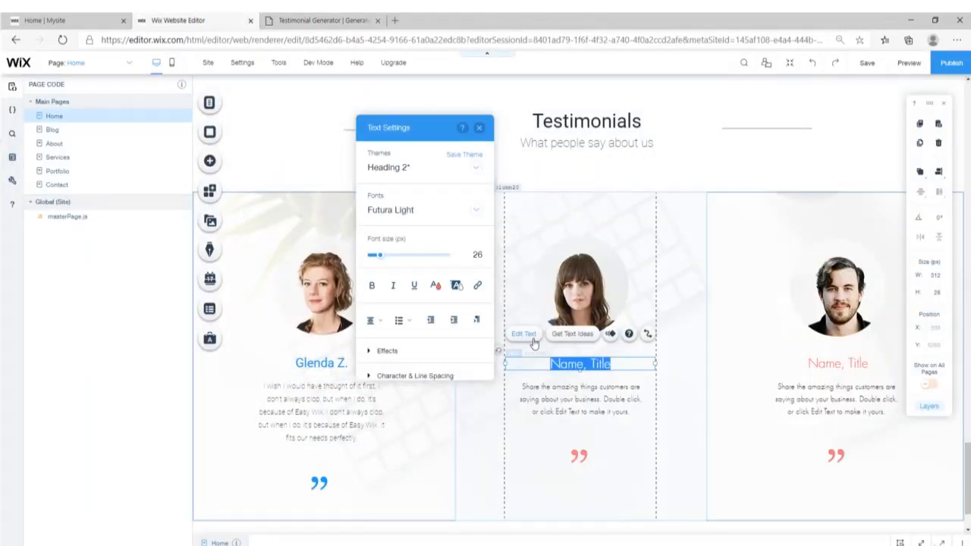
key(ctrl+v)
- Format the second column's author name in blue #2196F3 with the Roboto Thin font and bold
key(ctrl+a)
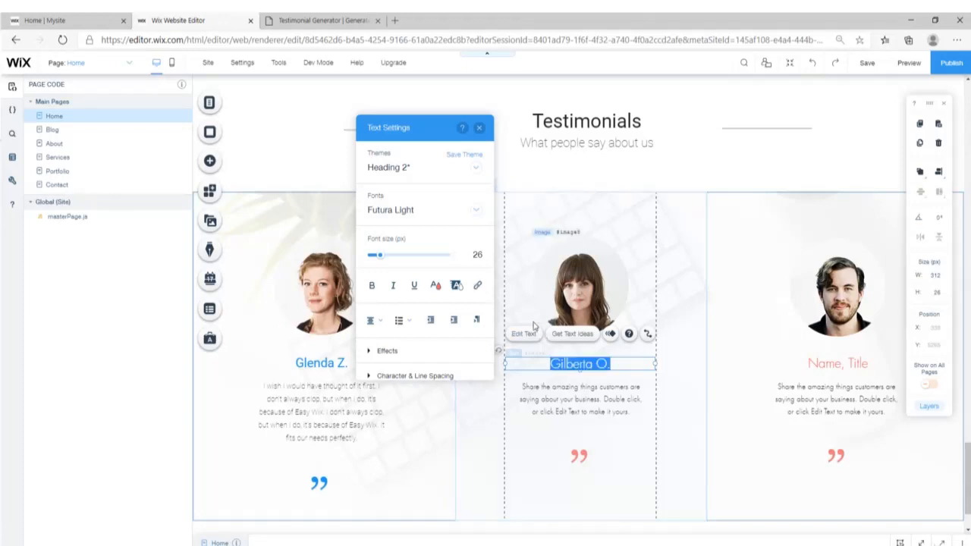
click(436, 286)
click(377, 318)
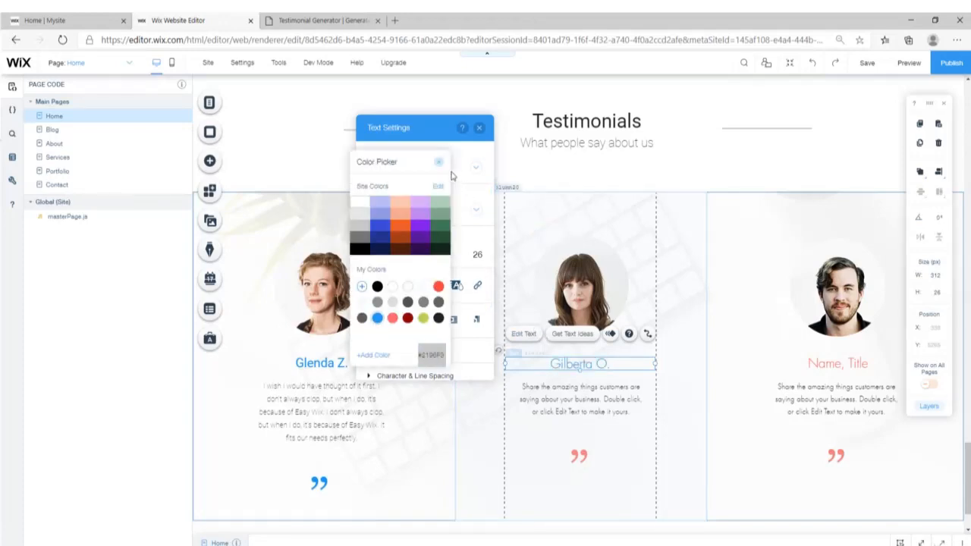
click(452, 183)
click(477, 211)
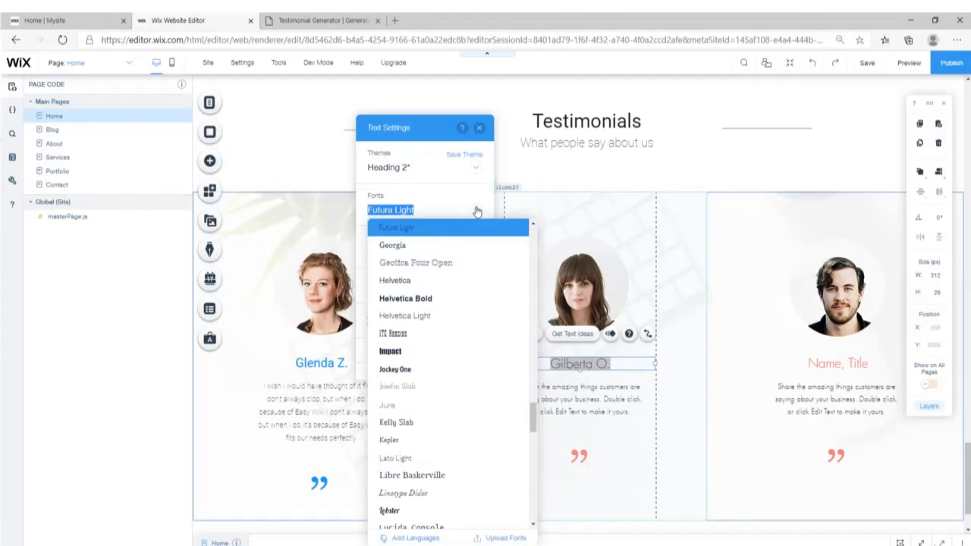
key(r)
click(419, 283)
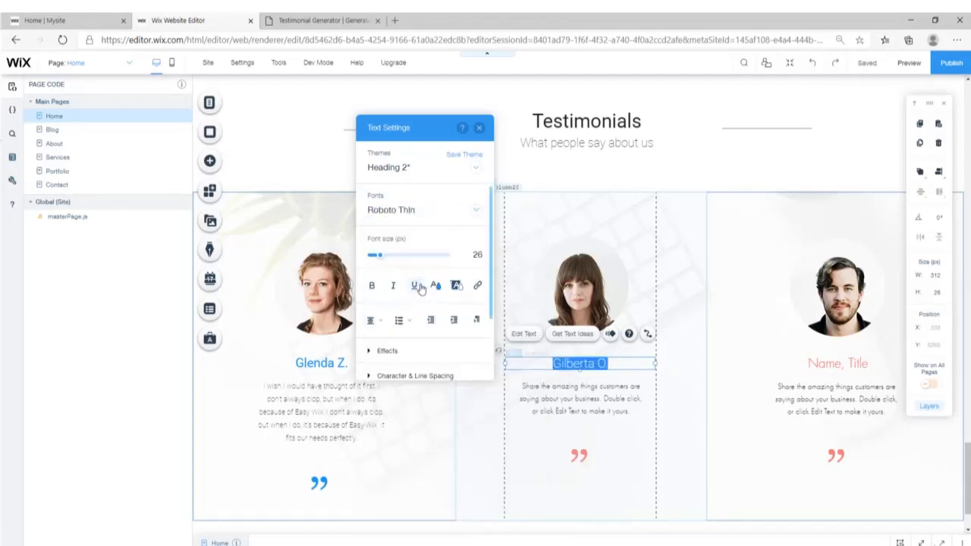
click(373, 286)
- Replace the second column's placeholder text with the generator's quote "Easy Wix was the best investment I ever made. Wow what great service, I love it!"
click(574, 398)
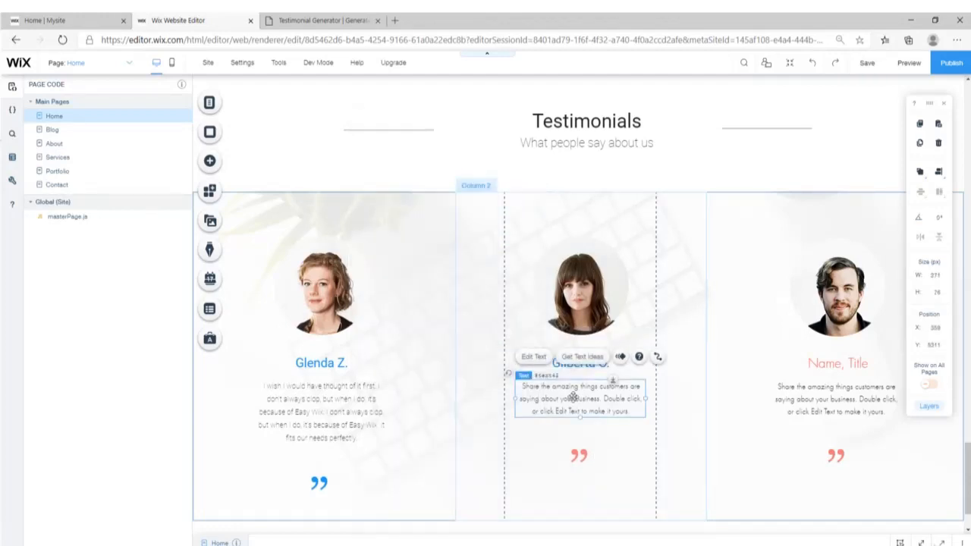
click(540, 357)
click(341, 21)
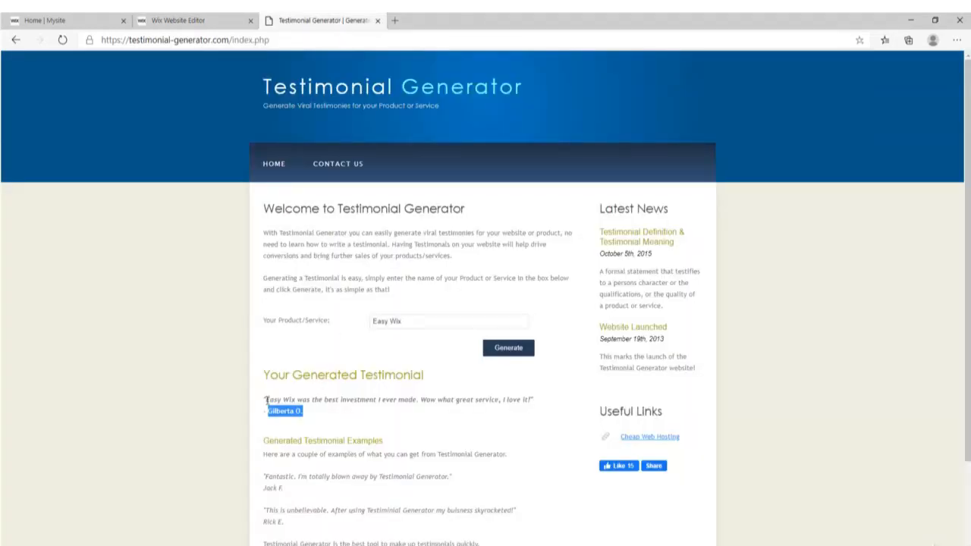
drag(266, 400, 531, 400)
key(ctrl+c)
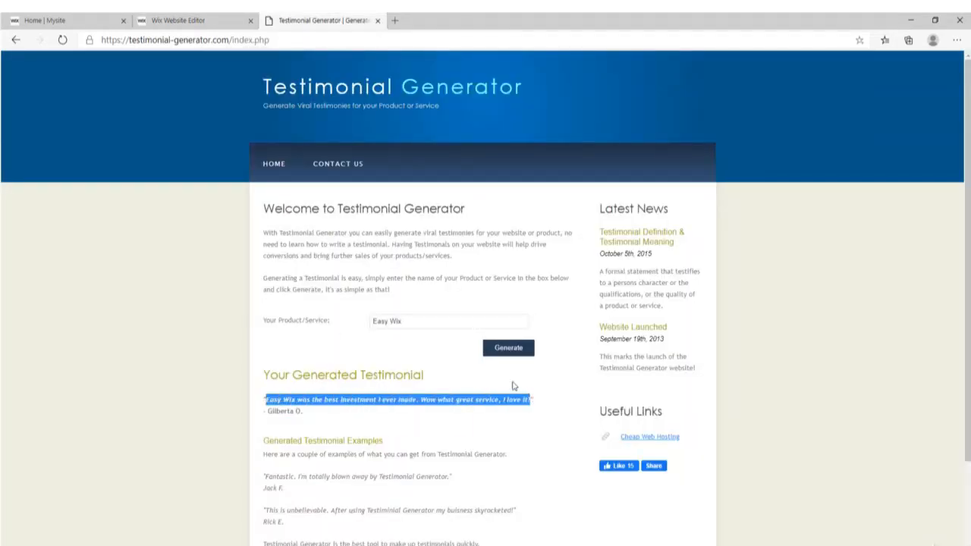
click(178, 23)
key(ctrl+v)
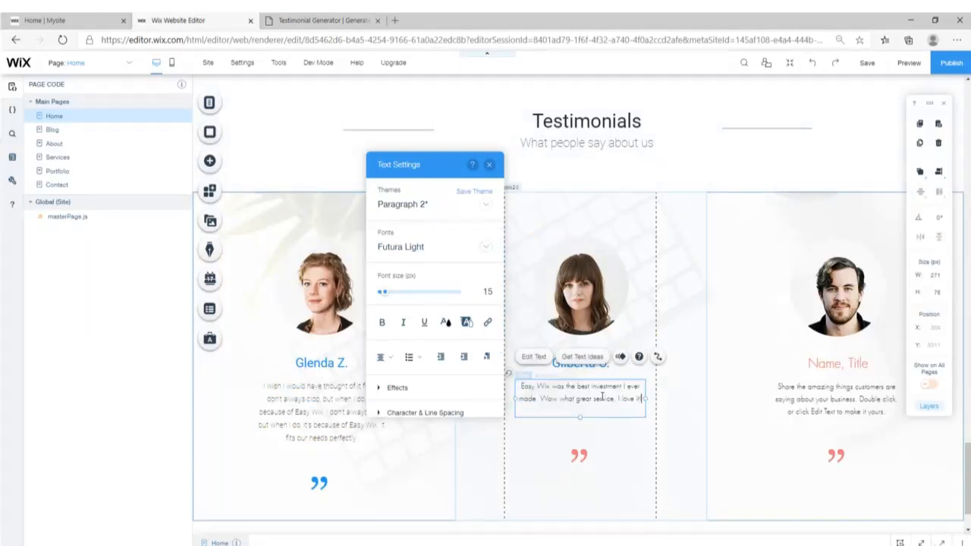
- Change the font of the second testimonial's quote text to Roboto Thin
key(ctrl+a)
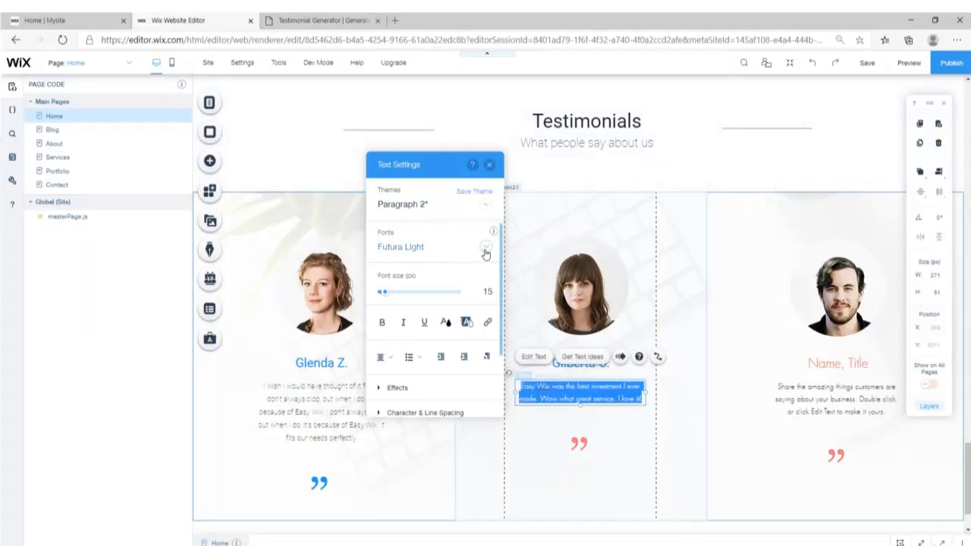
click(485, 250)
key(r)
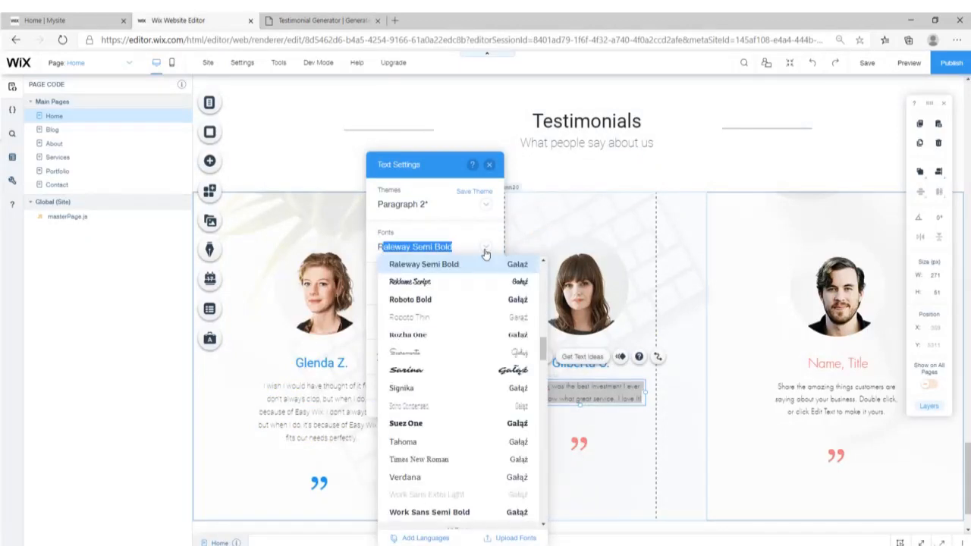
click(435, 323)
click(532, 494)
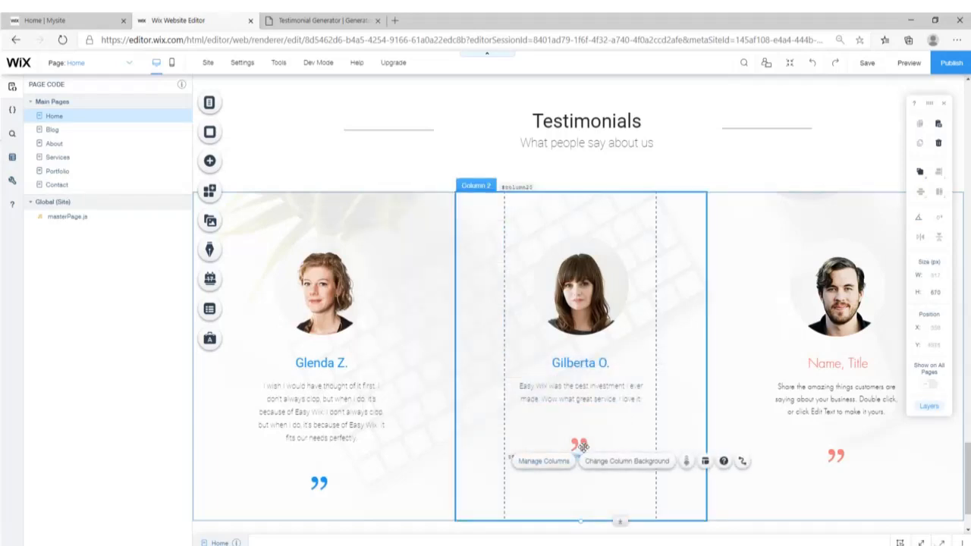
- Set the fill color of the second column's quotation mark shape to blue #2196F3
click(578, 443)
click(672, 413)
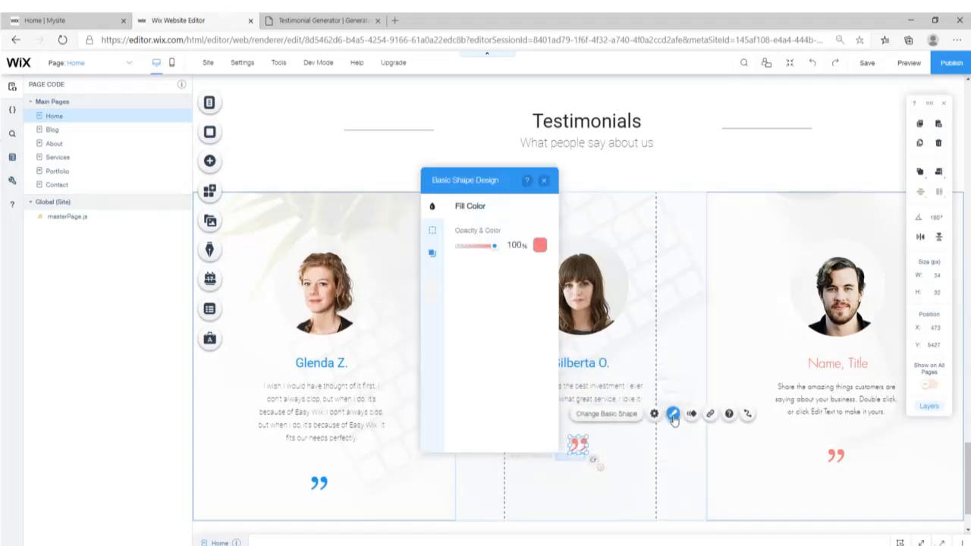
click(539, 245)
click(442, 370)
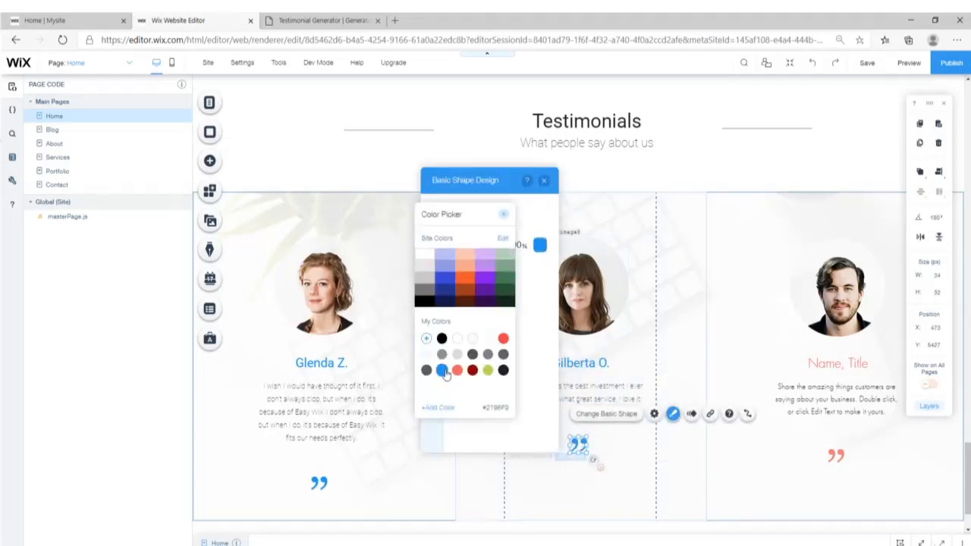
click(544, 180)
click(697, 279)
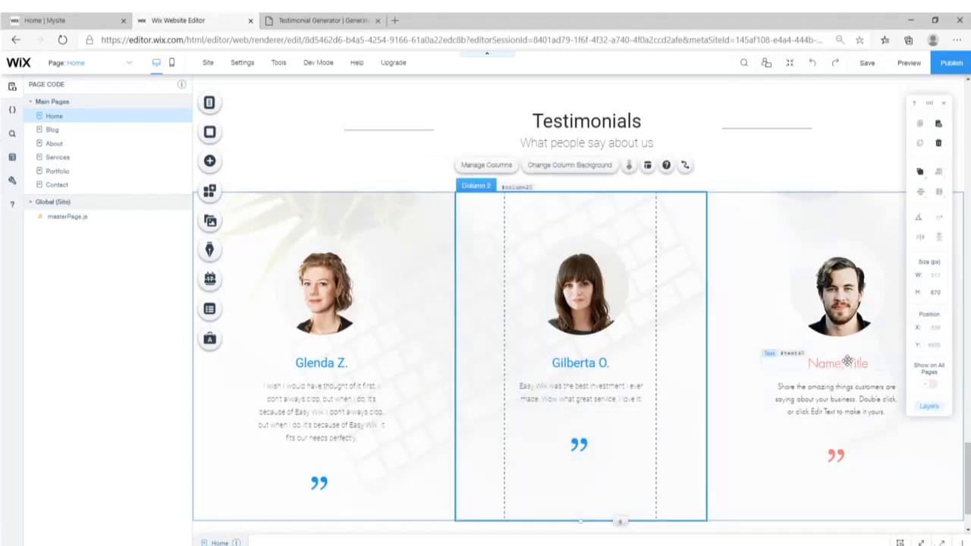
- Return to the testimonial generator, generate a testimonial for the third column and copy its author's name
click(846, 364)
click(340, 20)
click(503, 355)
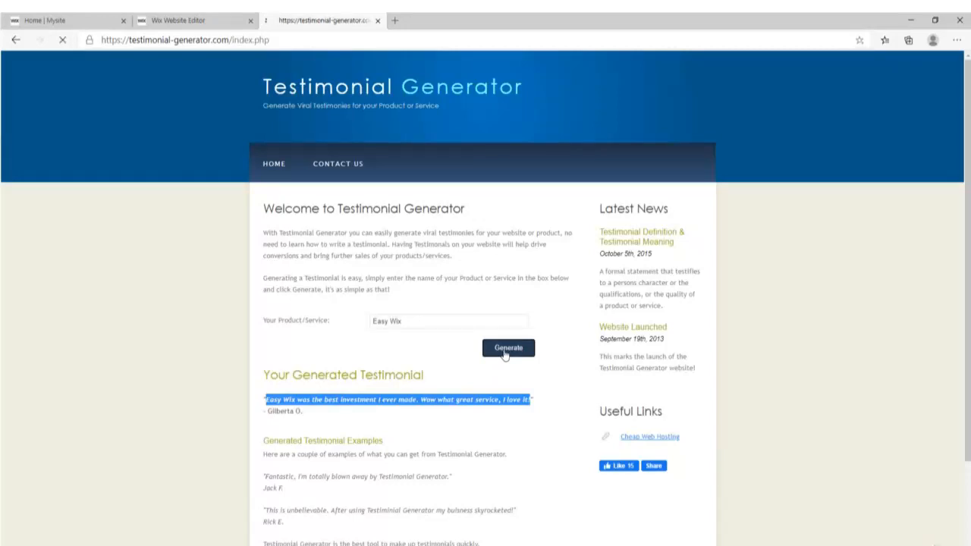
click(508, 352)
click(508, 353)
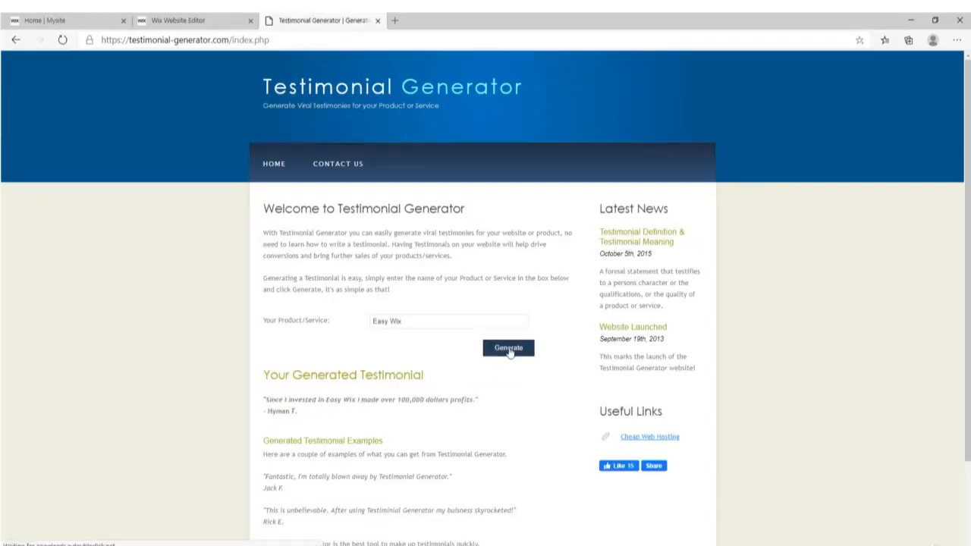
drag(266, 402, 473, 402)
drag(358, 414, 257, 414)
key(ctrl+c)
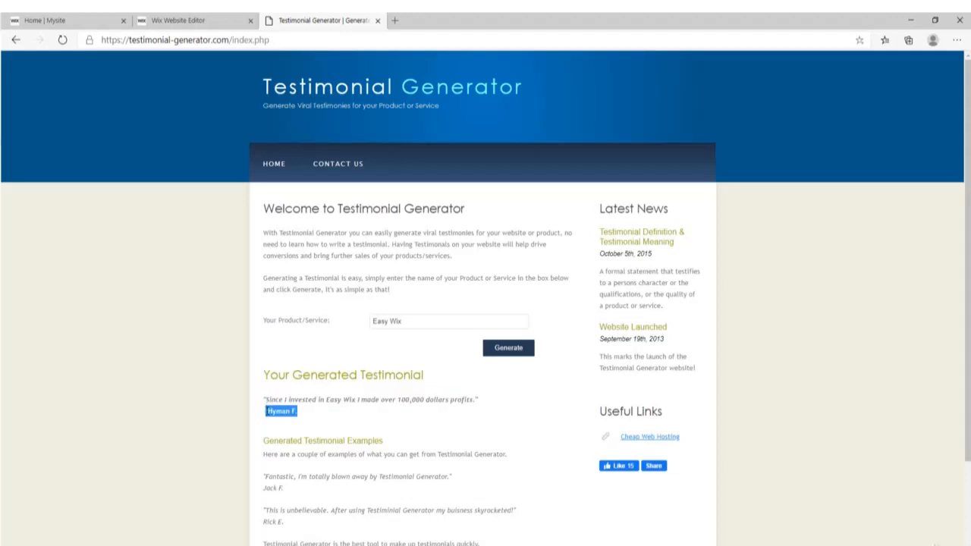
- In the Wix editor, replace the third column's "Name, Title" placeholder with the copied author name
click(178, 21)
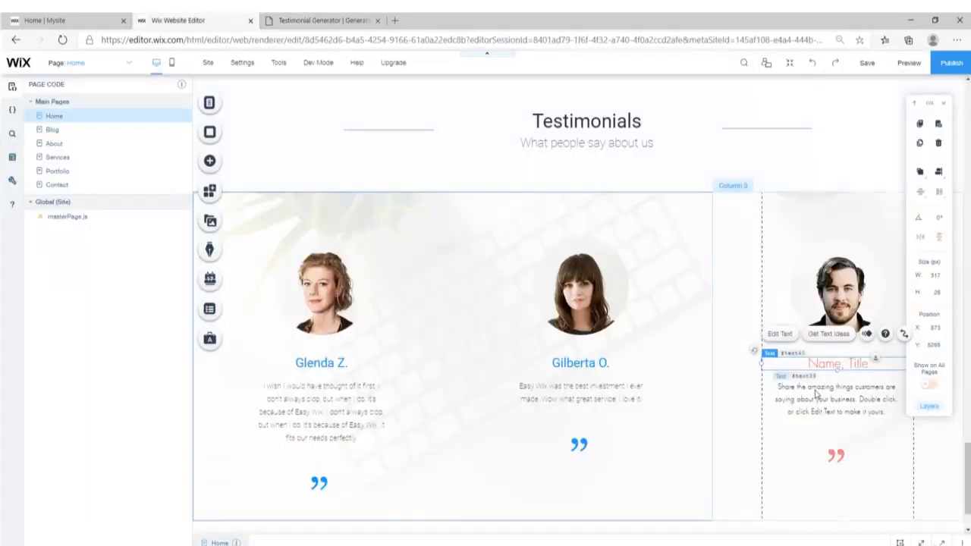
double_click(846, 365)
key(ctrl+v)
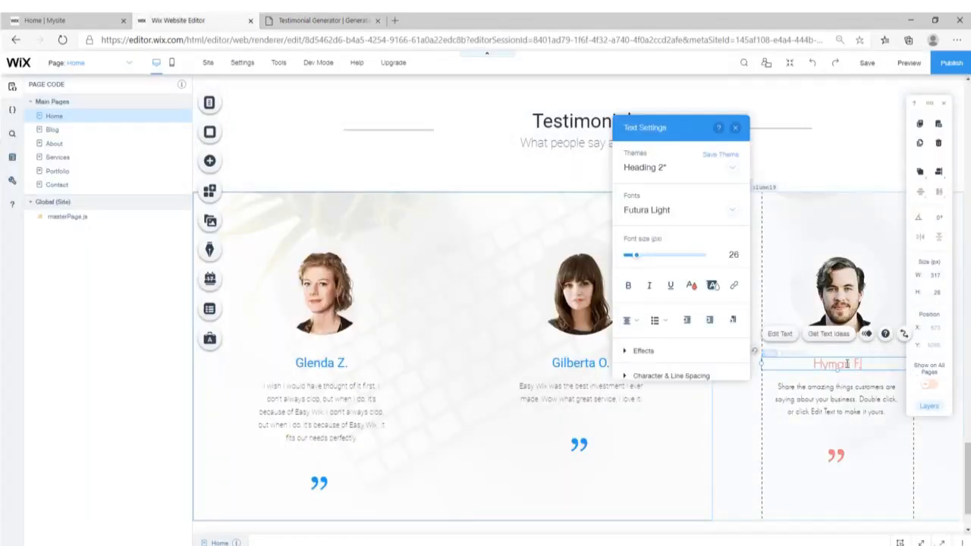
- Format the third column's author name in the same blue with the Roboto Thin font and bold
key(ctrl+a)
click(691, 285)
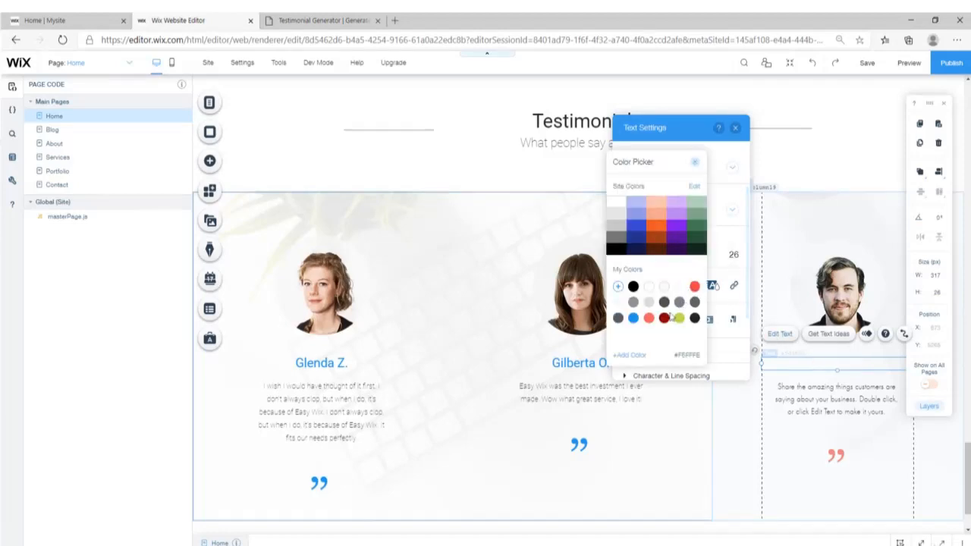
click(728, 214)
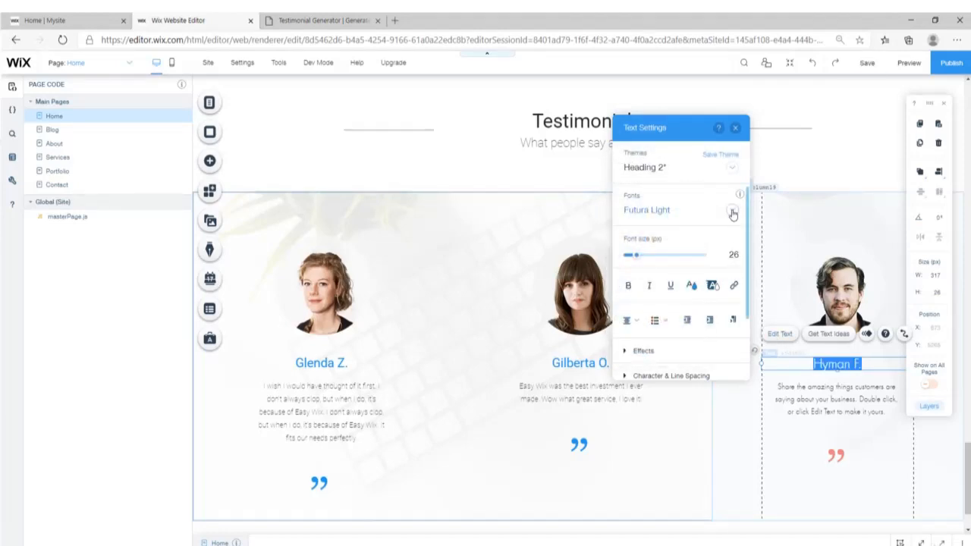
click(732, 215)
text(Raleway Semi Bold)
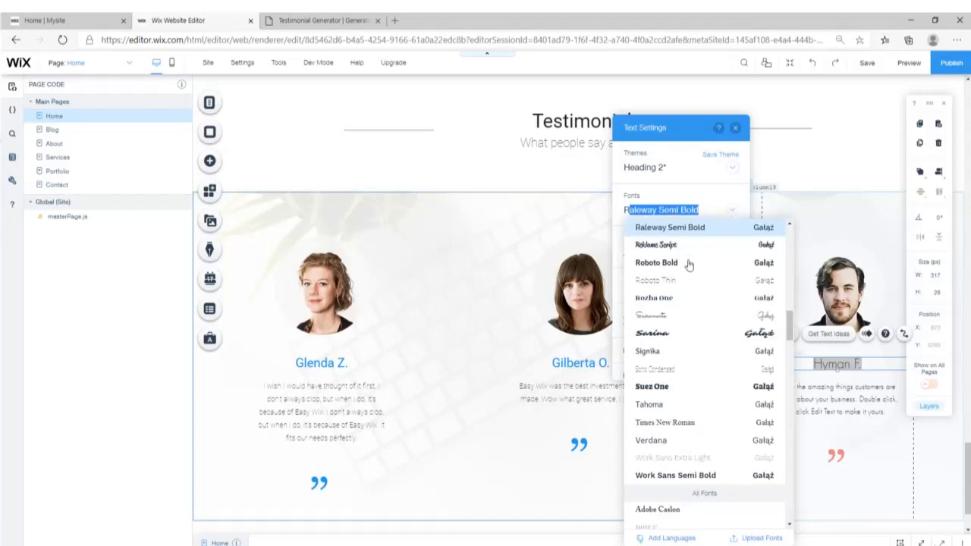
click(676, 280)
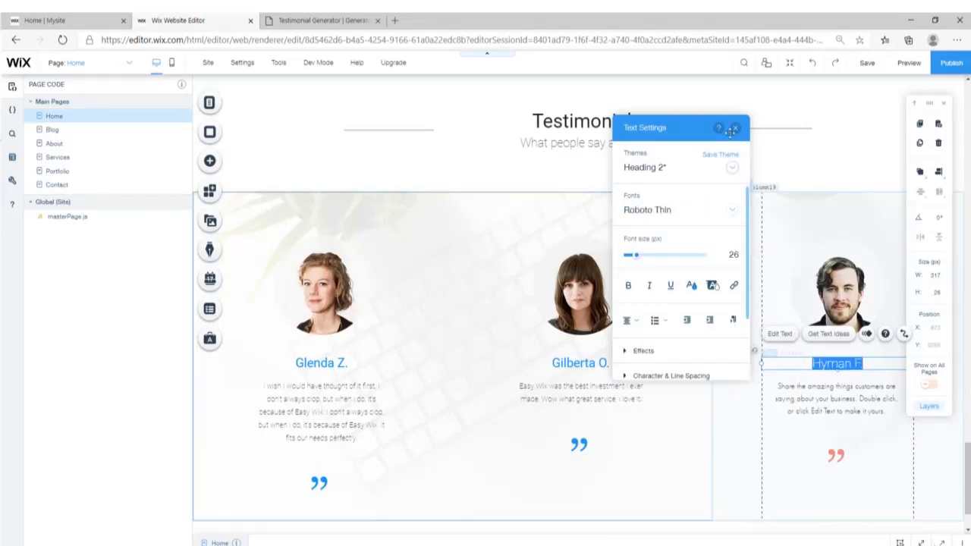
click(628, 286)
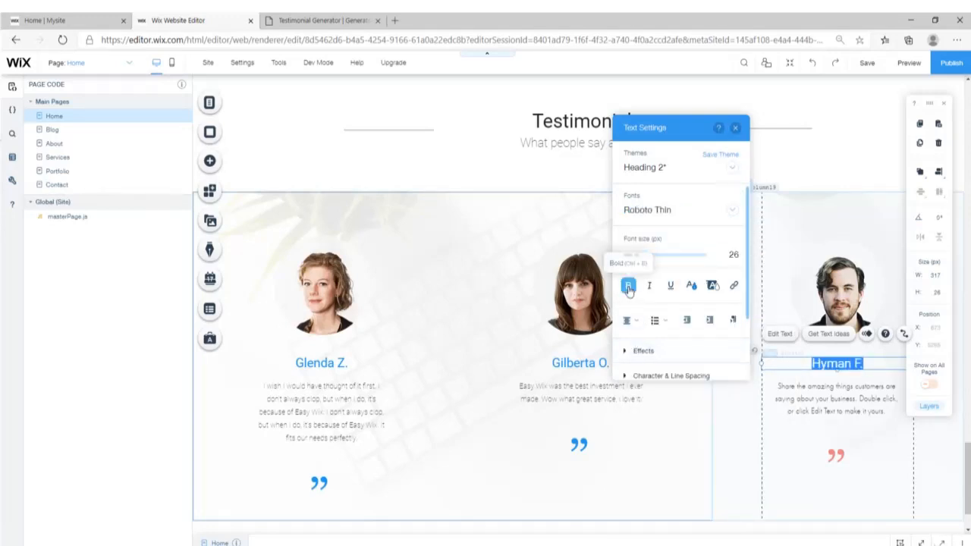
click(734, 128)
- Replace the third column's placeholder text with the generator's quote "Since I invested in Easy Wix I made over 100,000 dollars profits", without the closing punctuation
click(311, 19)
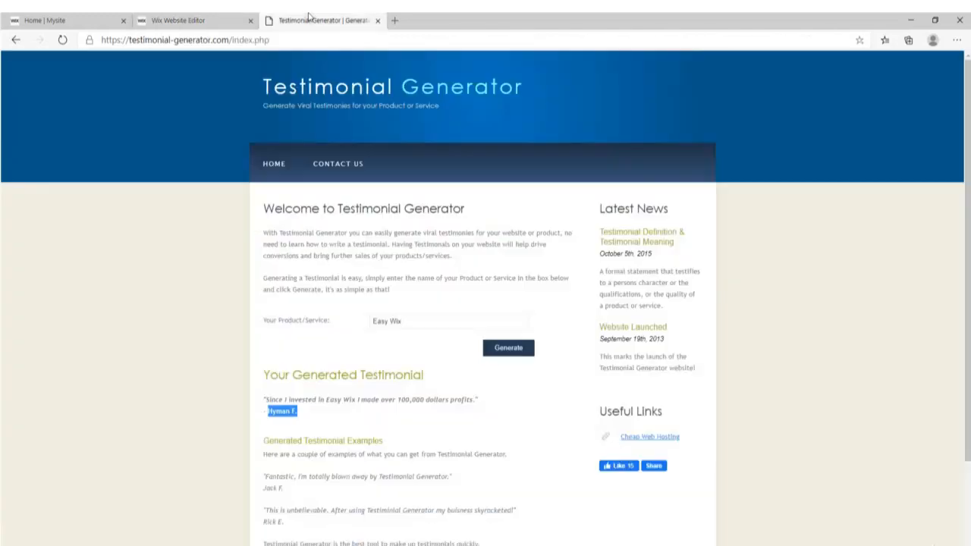
double_click(271, 402)
click(271, 401)
drag(476, 400, 263, 408)
click(178, 20)
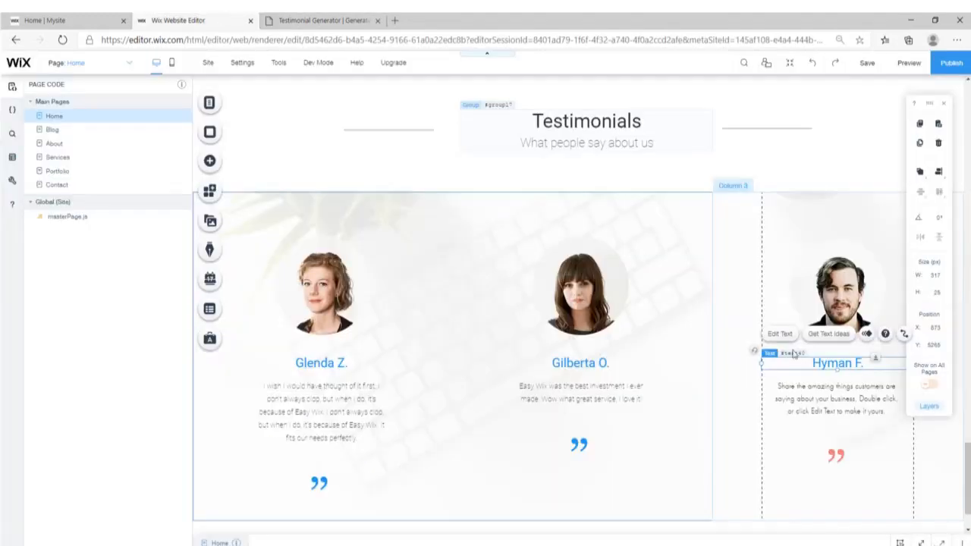
click(834, 405)
double_click(834, 406)
text(Since I invested in Easy Wix I made over 100,000 dollars profits.")
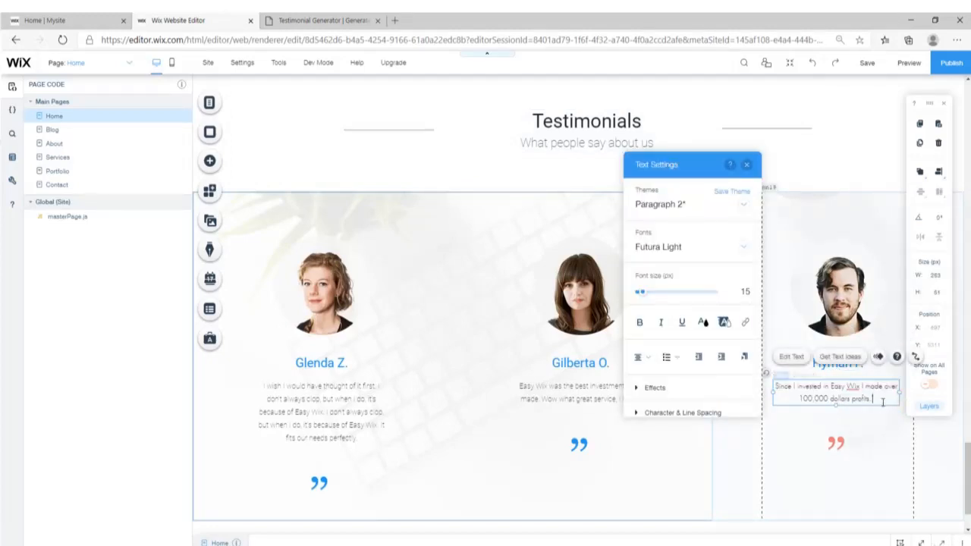
key(BackSpace)
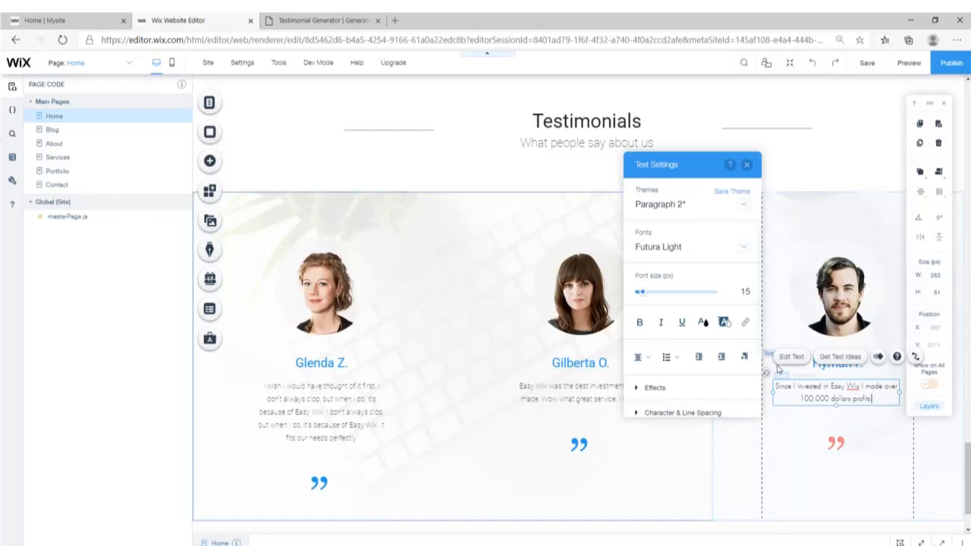
- Change the font of the third testimonial's quote text to Roboto Thin
key(ctrl+a)
click(741, 254)
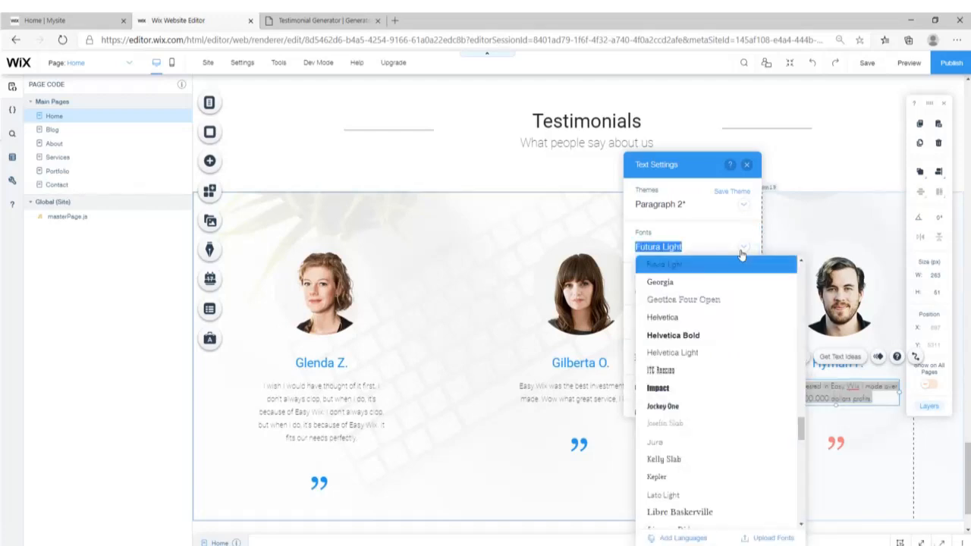
text(Raleway Semi Bold)
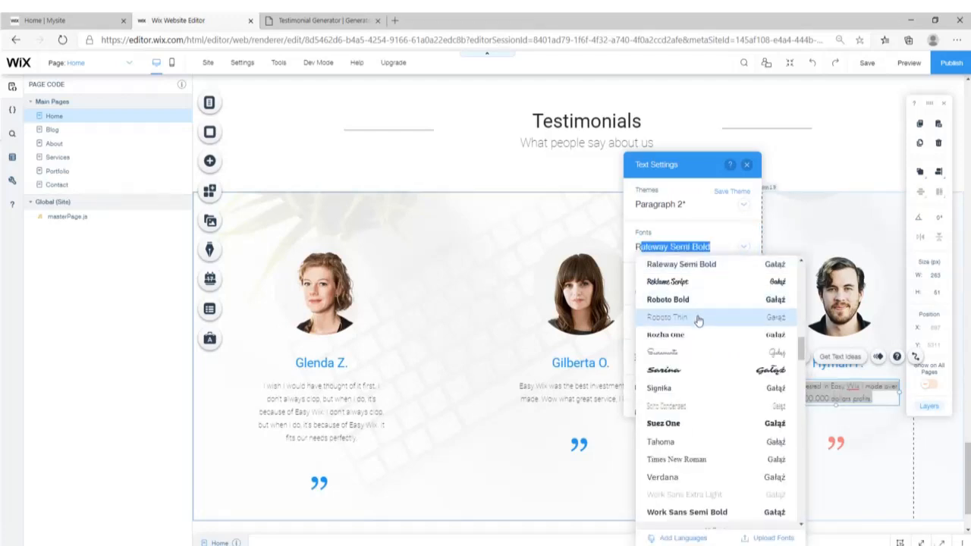
click(697, 319)
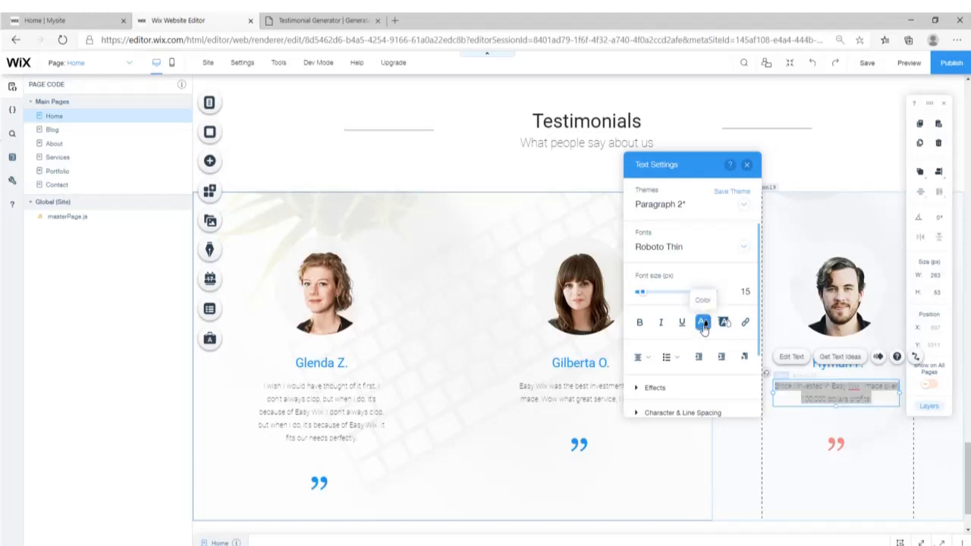
- Check the text colour of the third testimonial's quote and close its text settings
click(702, 324)
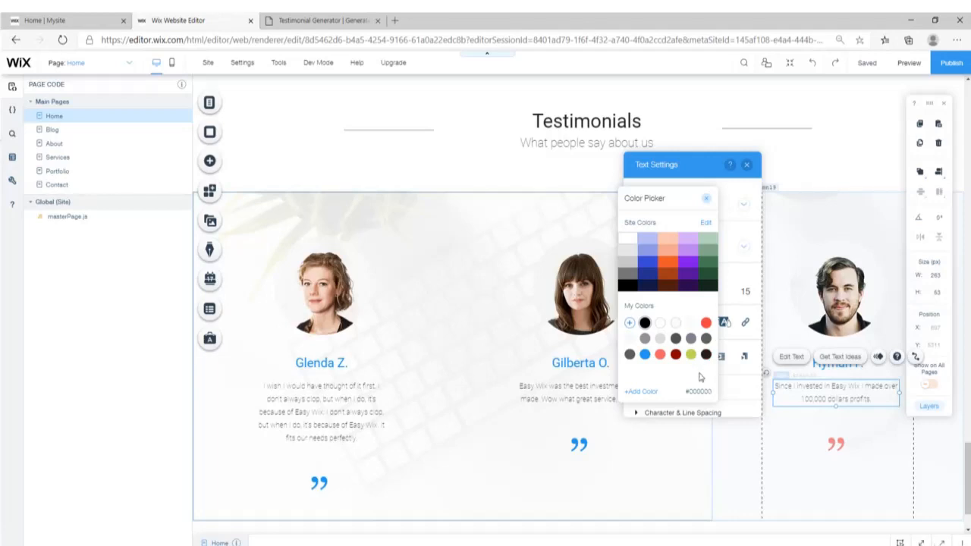
click(708, 200)
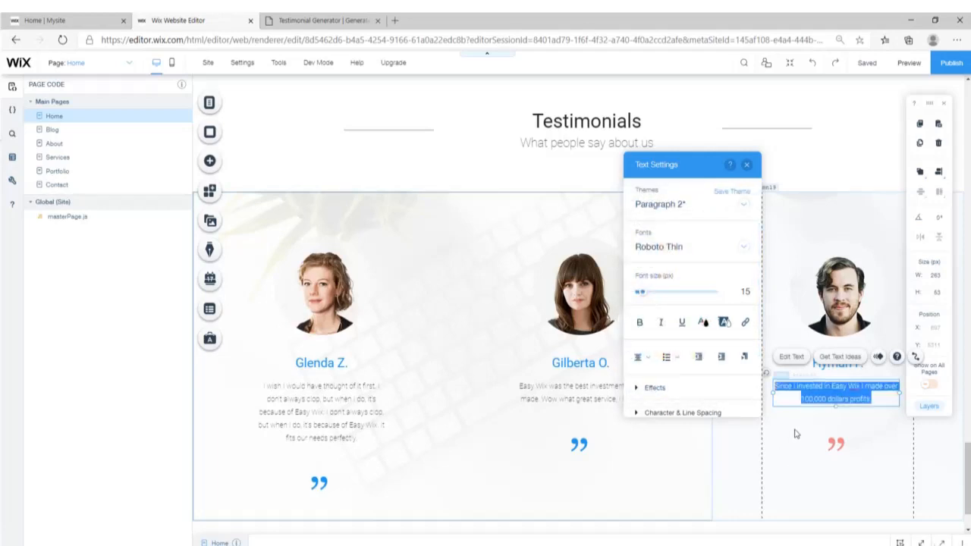
click(795, 434)
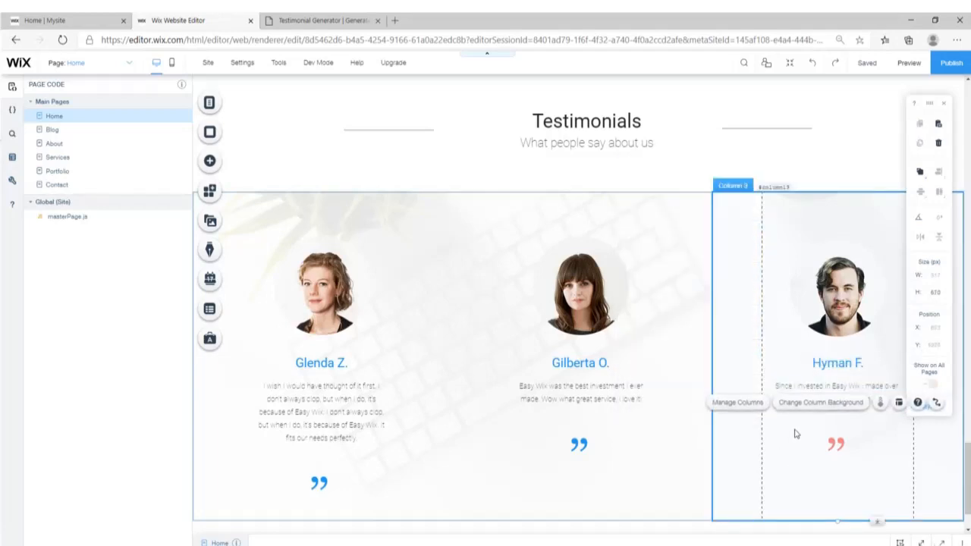
- Change the fill colour of the third testimonial's quotation-mark shape to the site's blue #2196F3
click(842, 445)
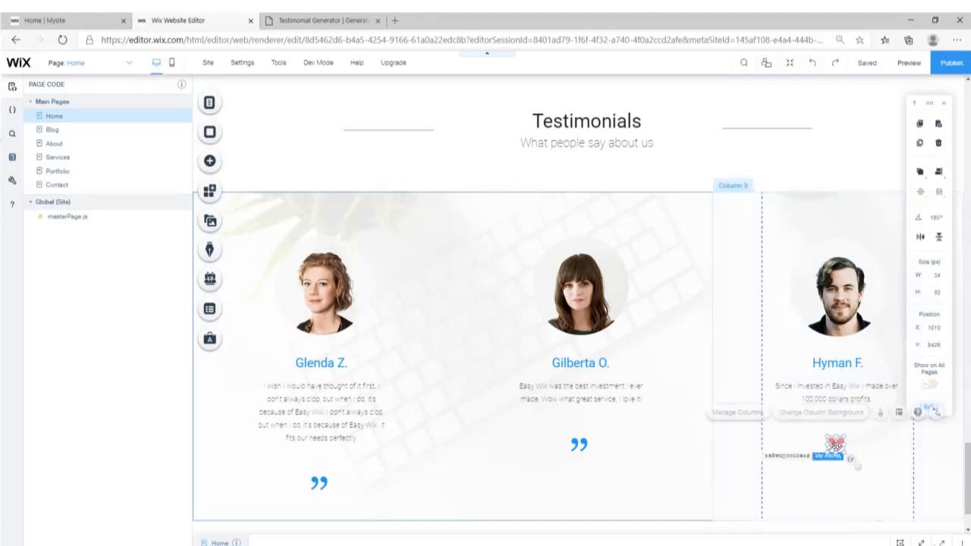
click(861, 414)
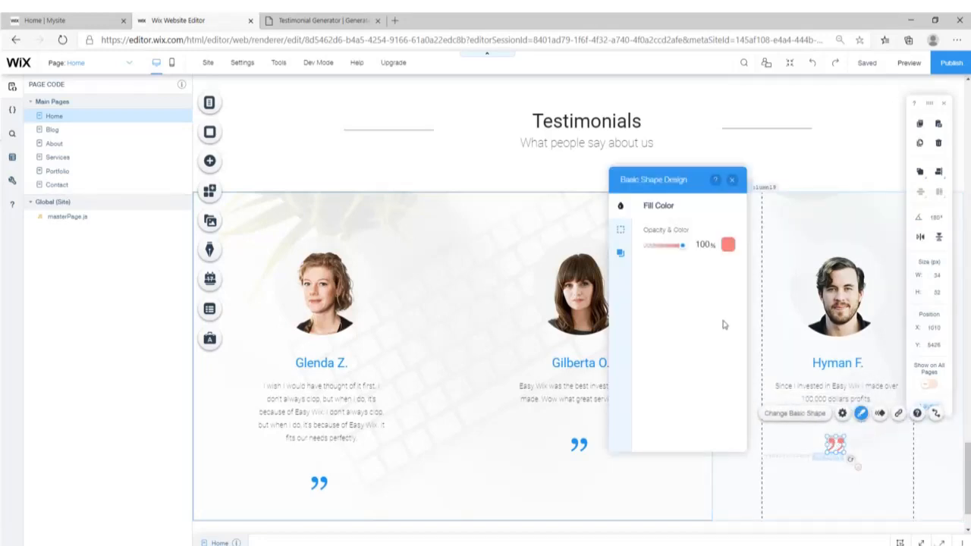
click(728, 246)
click(631, 371)
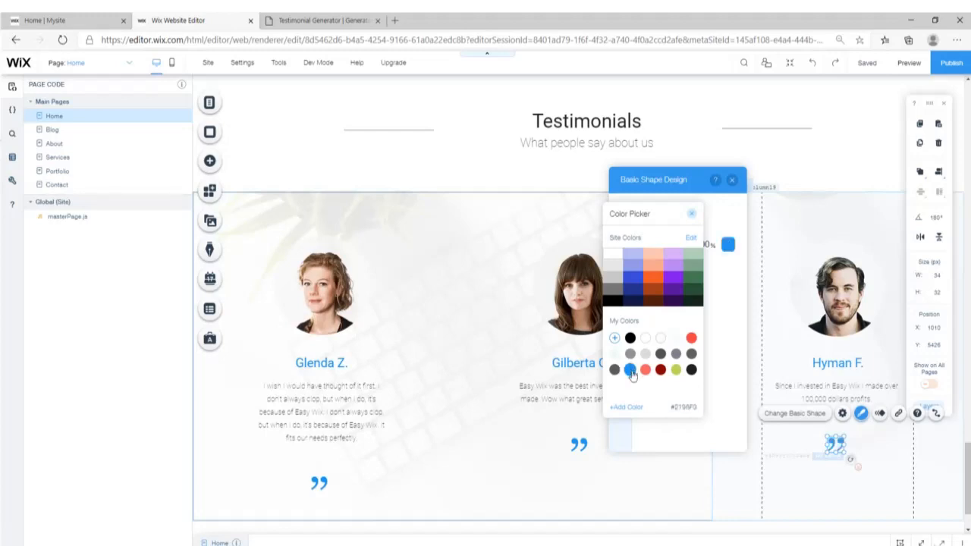
click(695, 215)
click(733, 180)
click(804, 160)
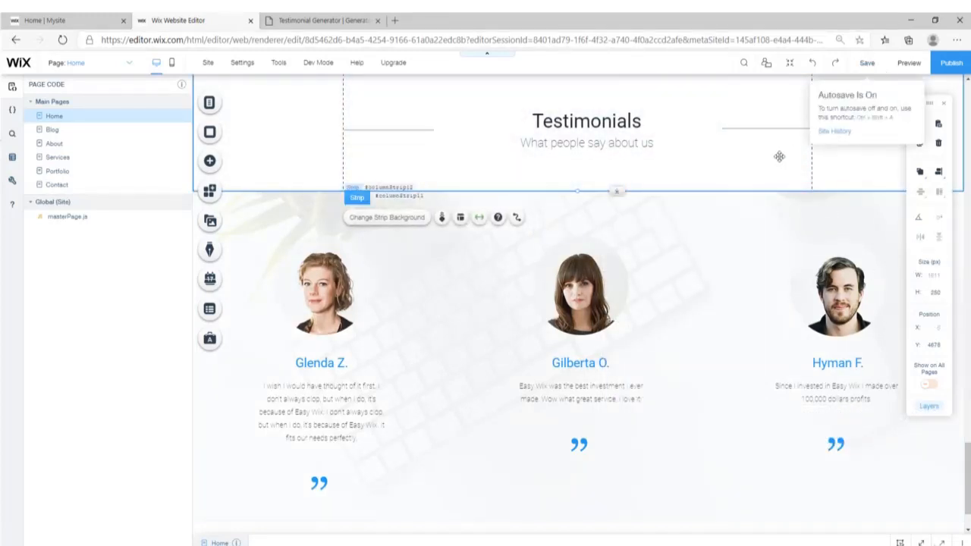
- Shorten the first testimonial's quote by deleting everything after "because of Easy Wix" and correct "clop" to "clap"
click(321, 387)
double_click(356, 433)
click(361, 437)
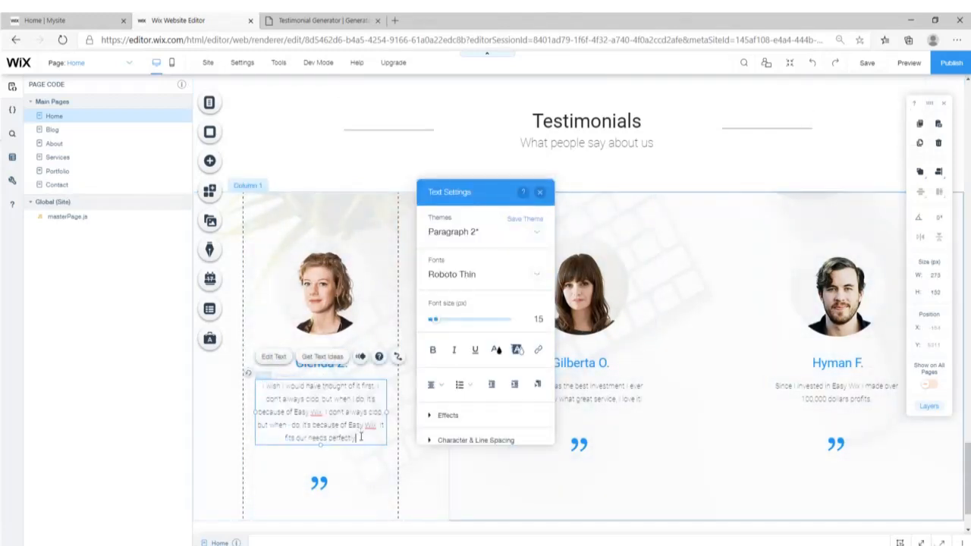
drag(361, 437, 326, 412)
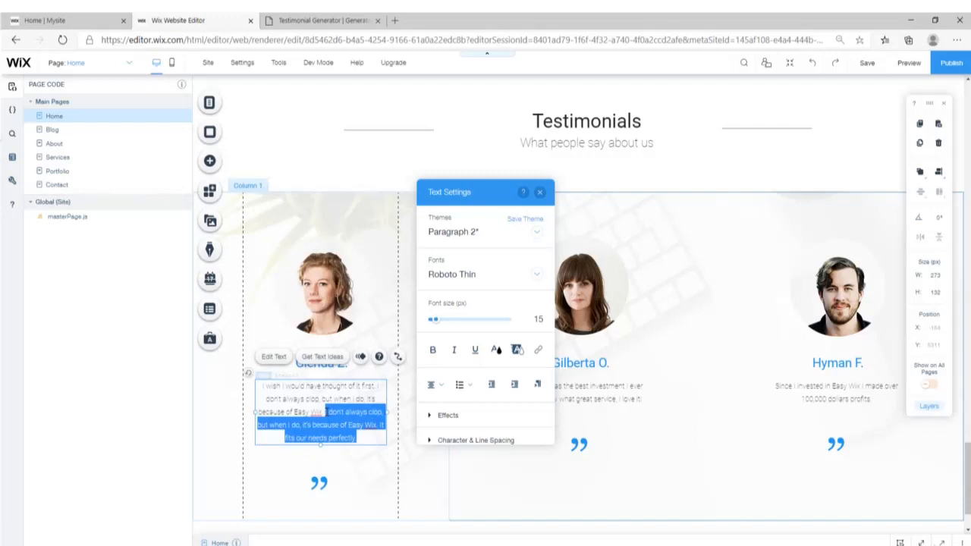
key(BackSpace)
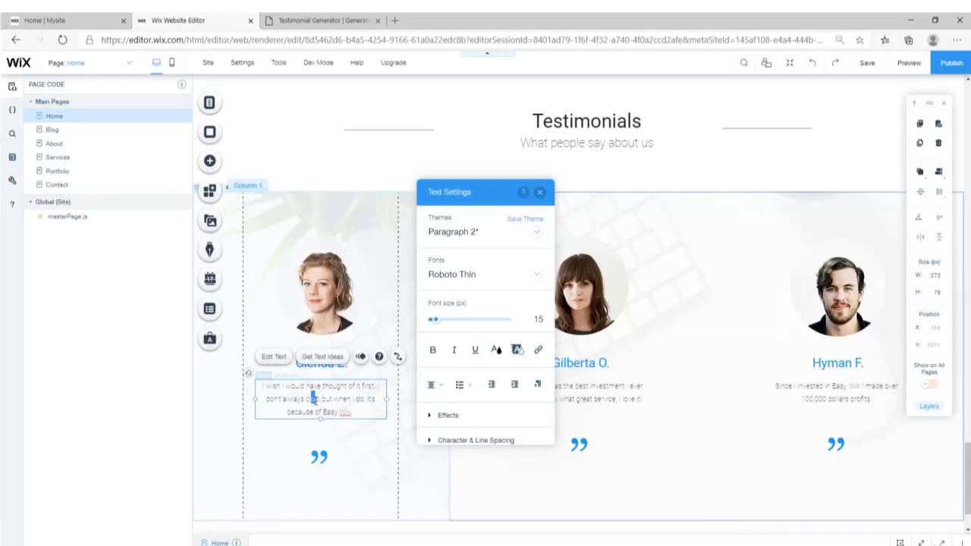
click(359, 461)
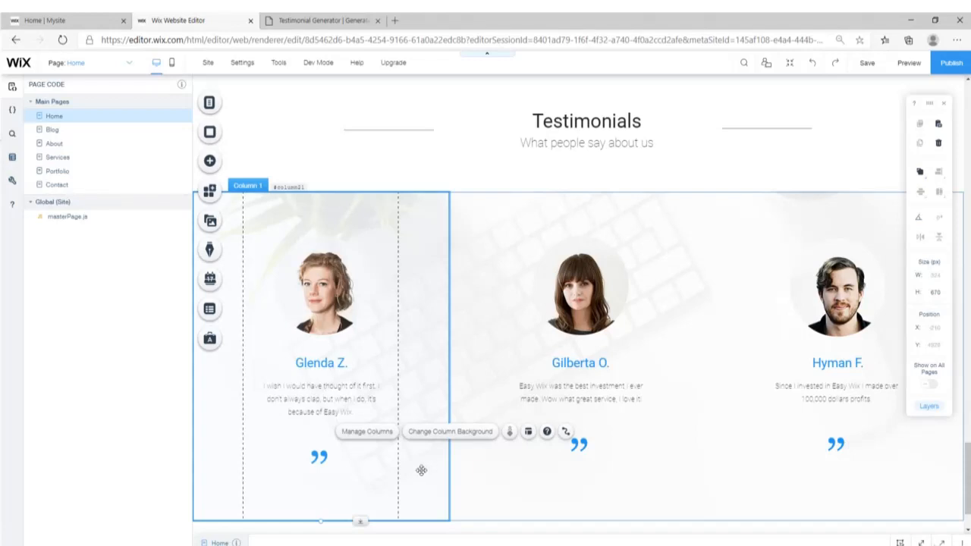
click(570, 494)
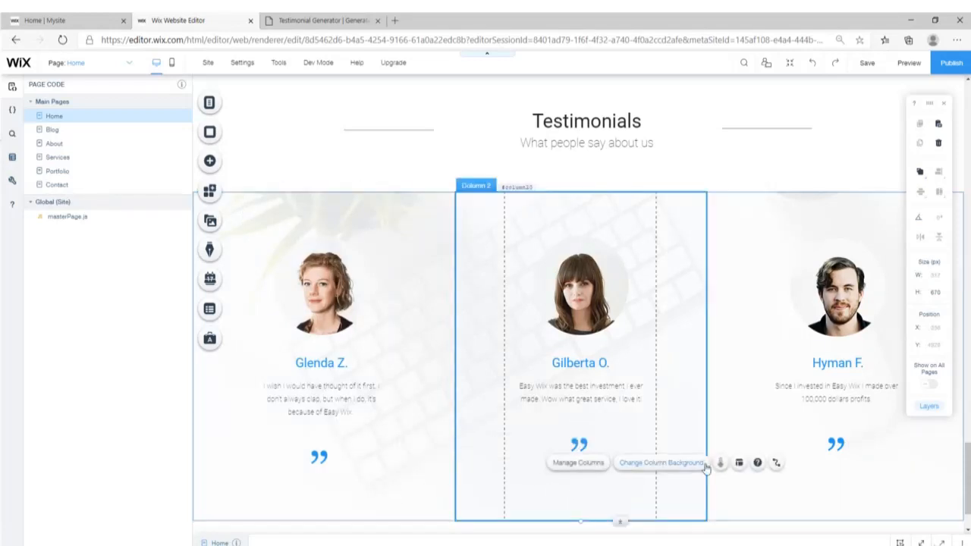
click(830, 161)
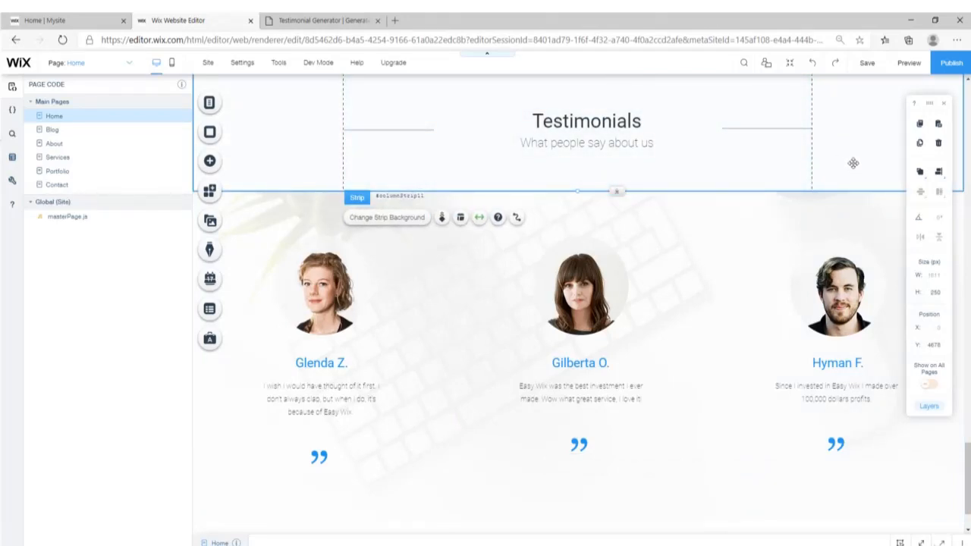
- Preview the page with the developer console minimized, review the Testimonials, contact form and upper sections, and return to the editor
click(910, 65)
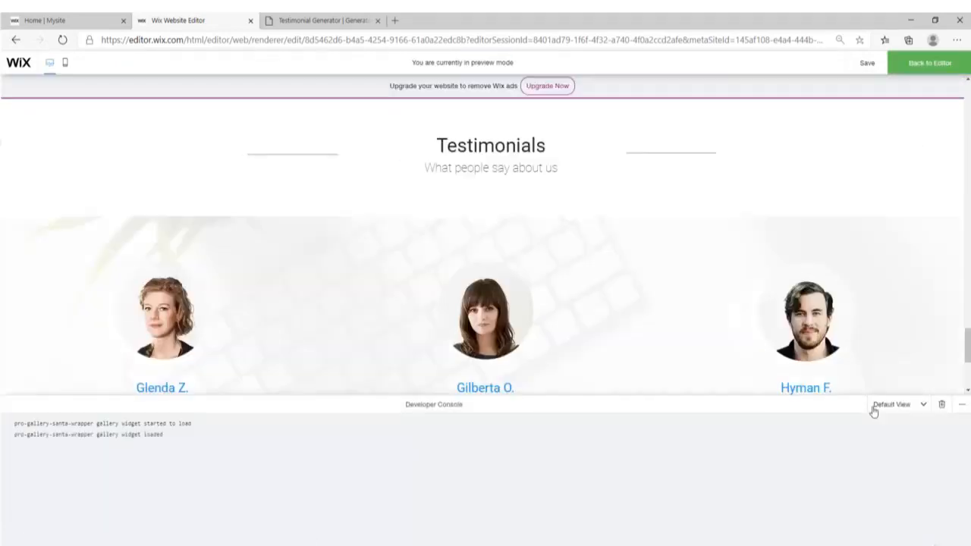
click(960, 404)
scroll(529, 325, up, 5)
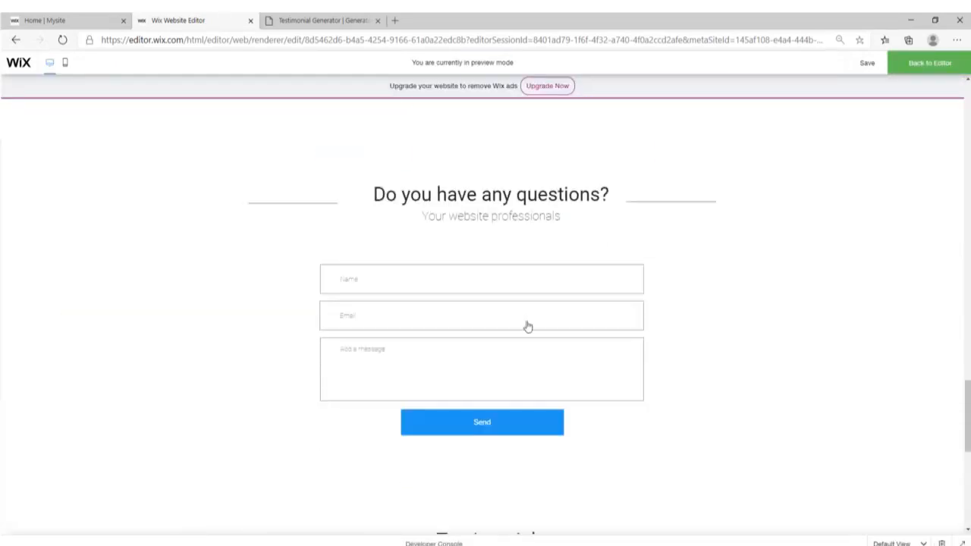
scroll(587, 323, down, 6)
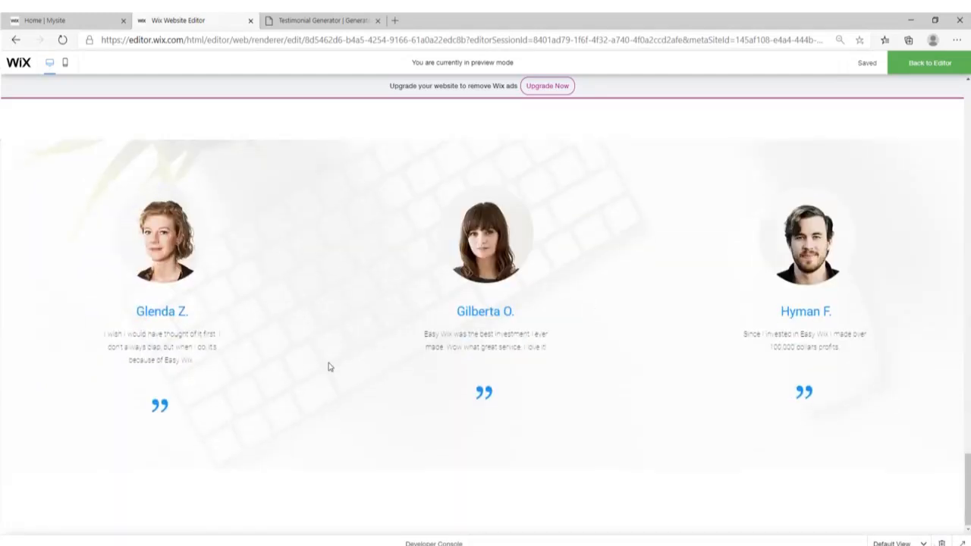
scroll(328, 367, up, 15)
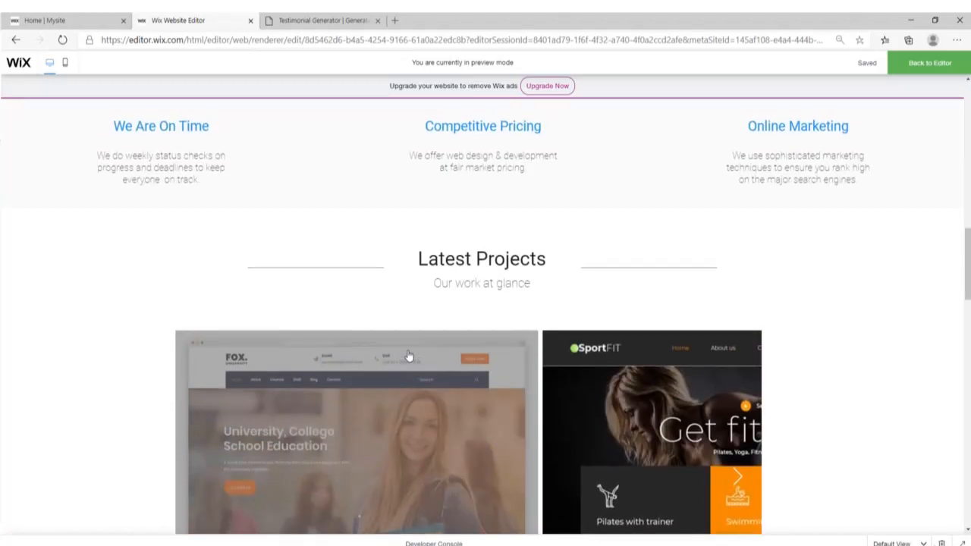
scroll(407, 354, up, 4)
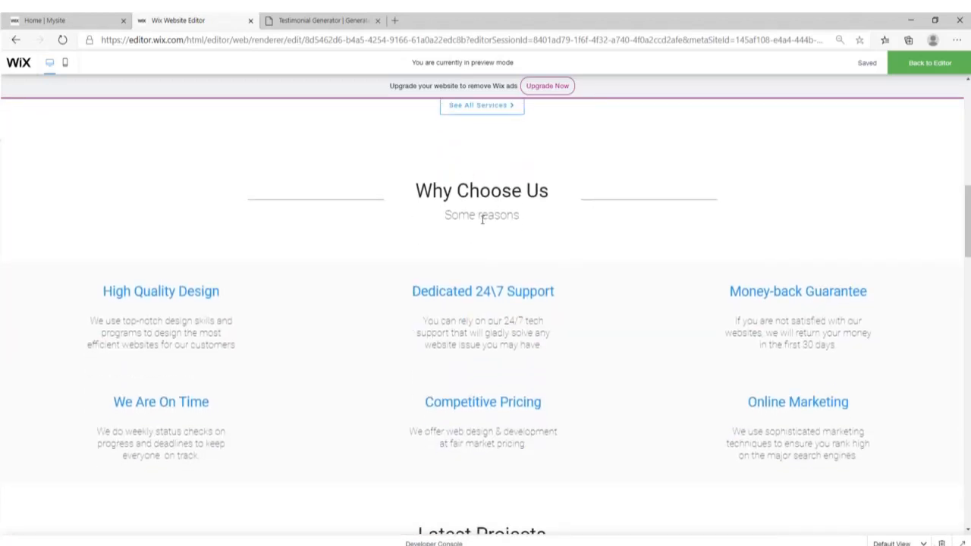
click(928, 63)
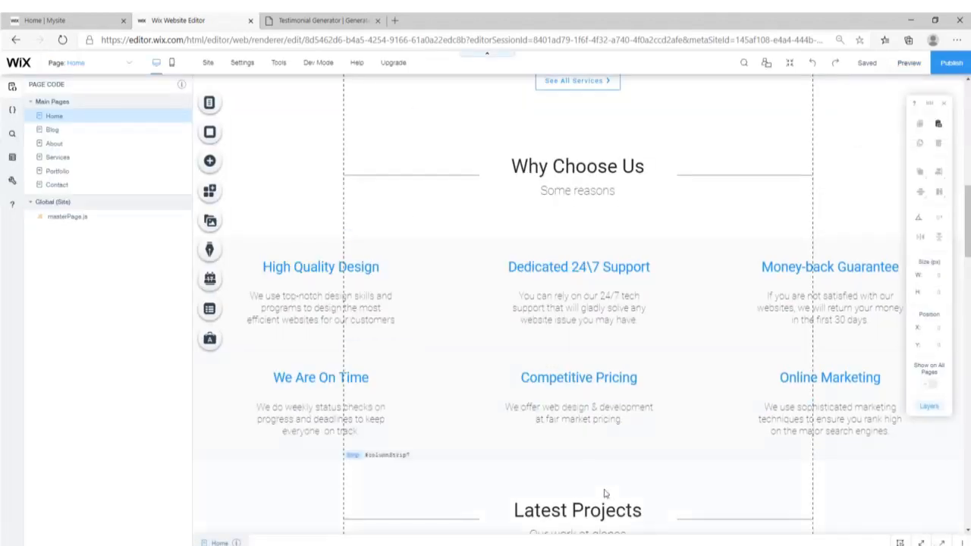
- In the Zoom Out & Reorder view, move the Testimonials heading strip to just above the Latest Projects section
click(667, 493)
scroll(633, 250, down, 5)
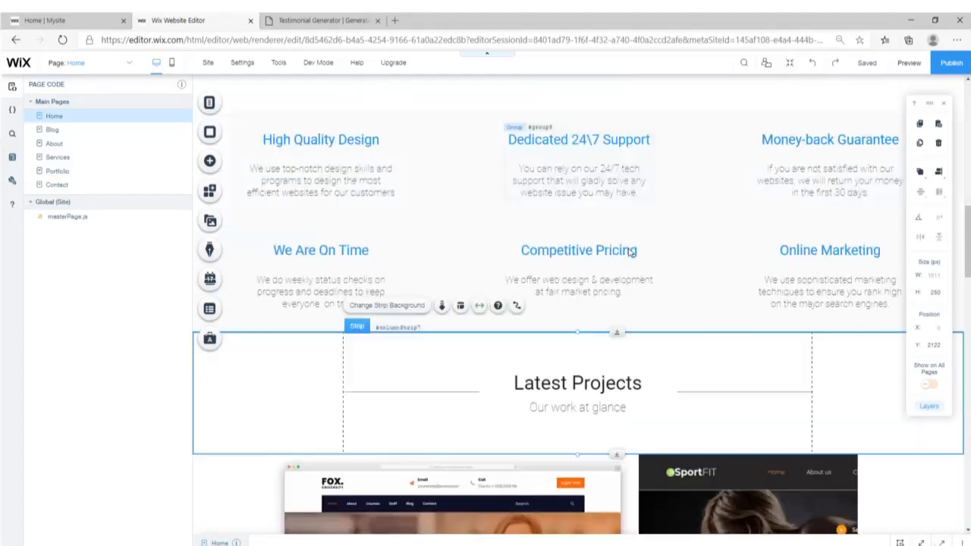
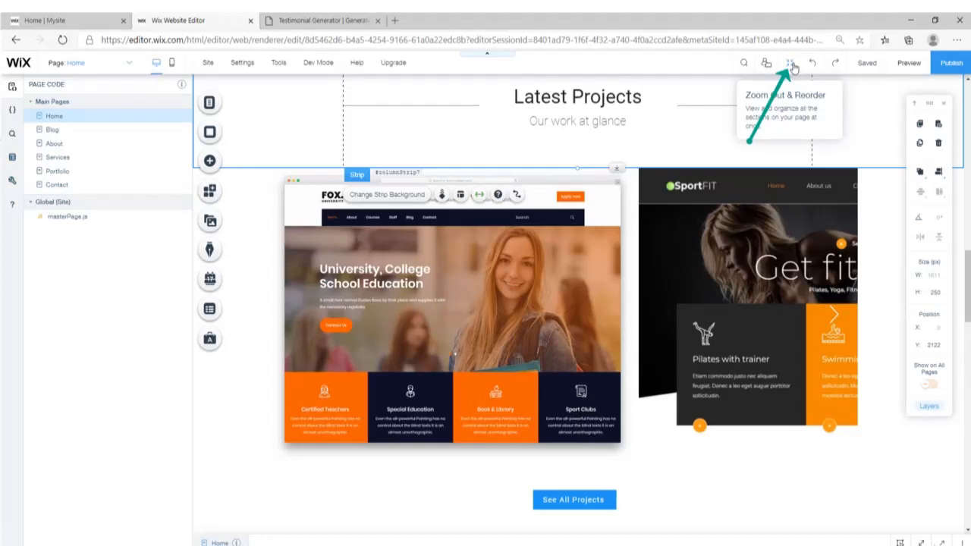
click(791, 67)
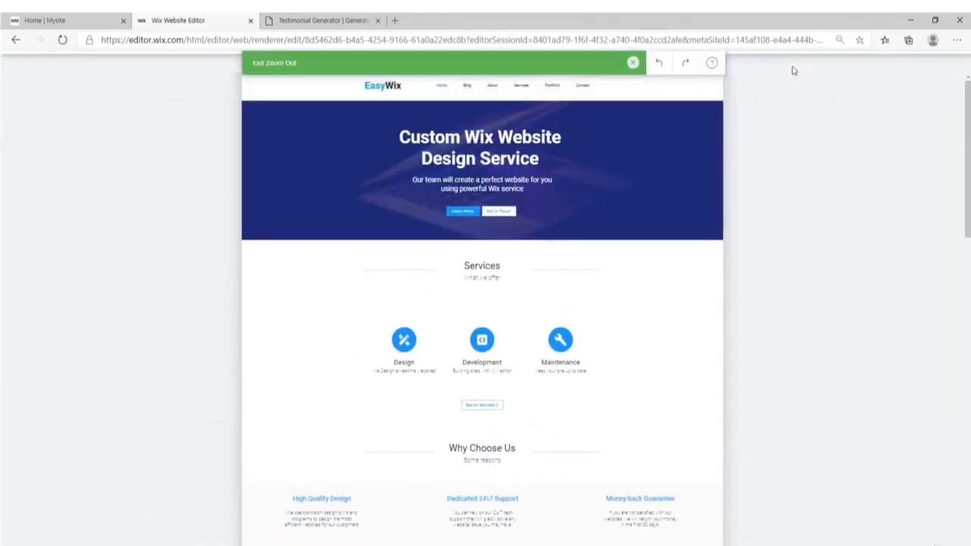
scroll(548, 216, down, 5)
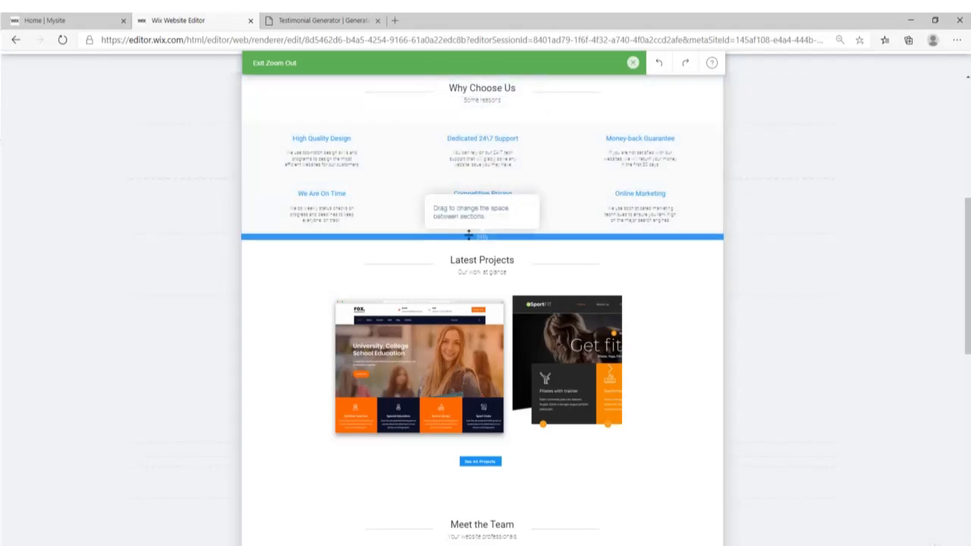
scroll(743, 244, down, 8)
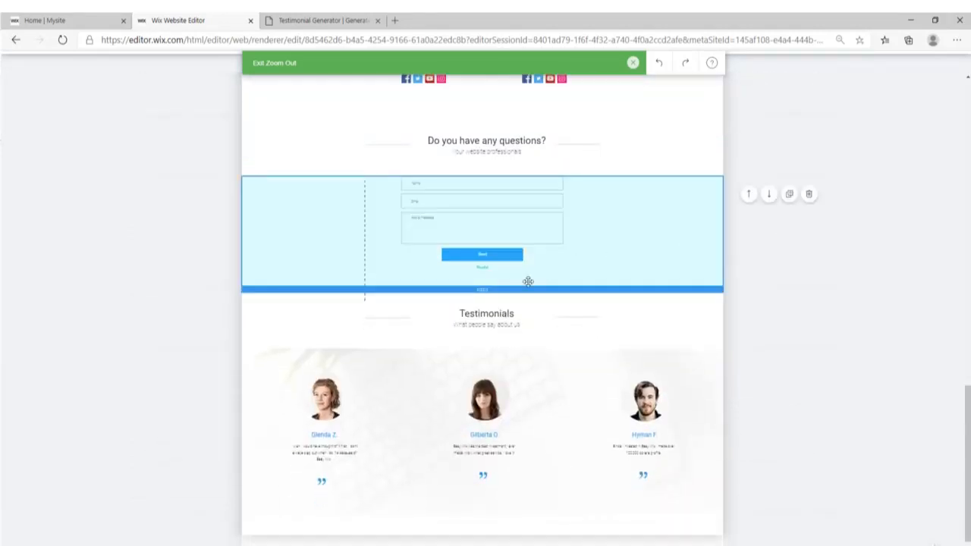
drag(613, 317, 574, 357)
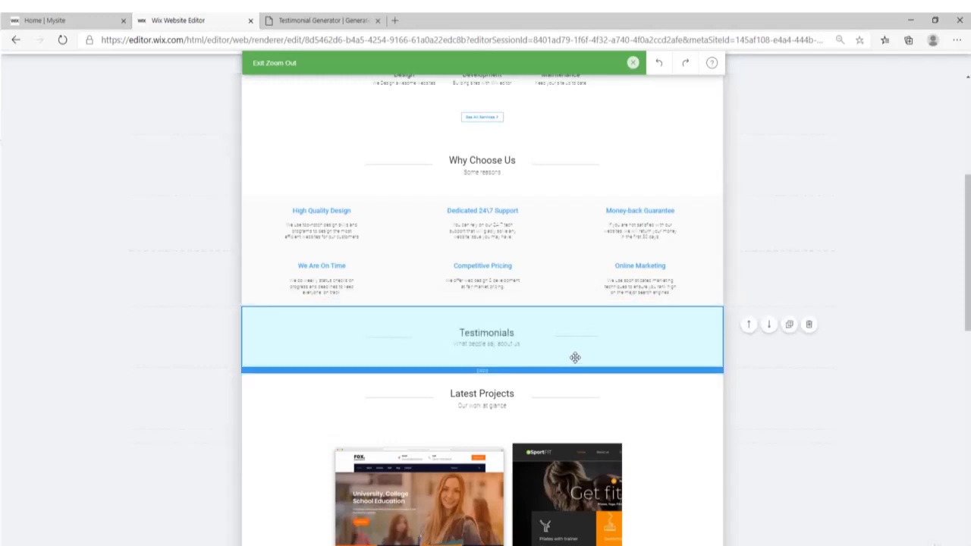
- Move the strip with the three testimonial columns directly below the Testimonials heading and exit the zoomed-out view
scroll(782, 253, down, 10)
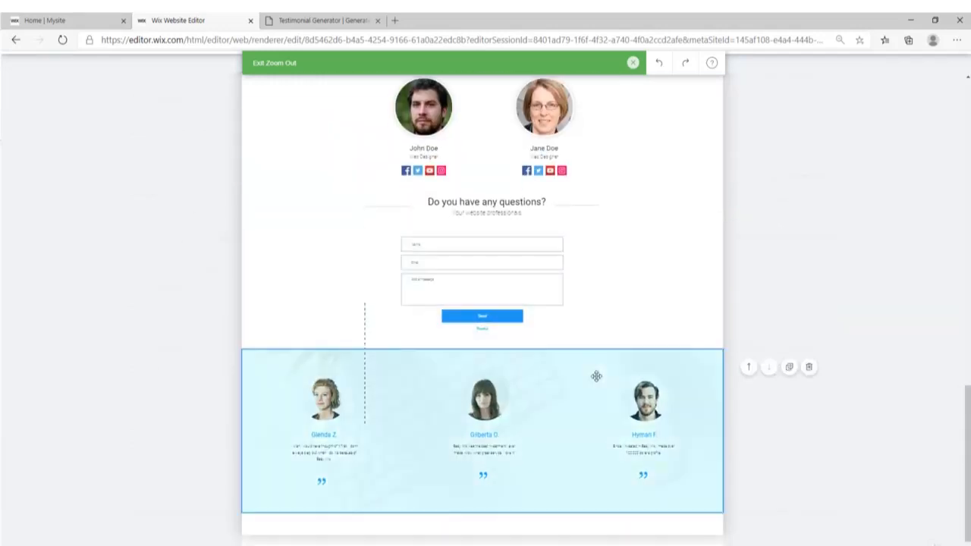
scroll(585, 405, up, 9)
drag(585, 413, 574, 277)
scroll(513, 219, down, 4)
scroll(701, 264, down, 2)
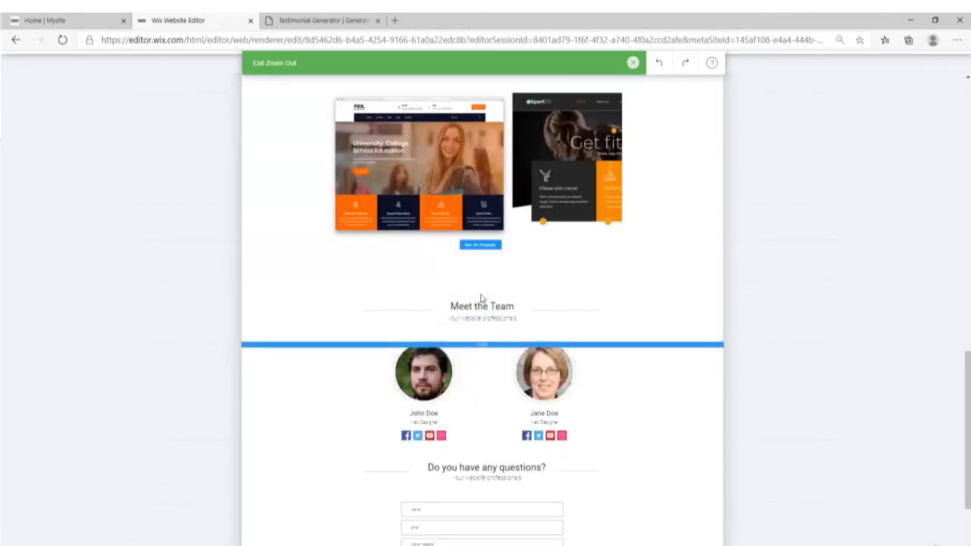
scroll(710, 375, down, 2)
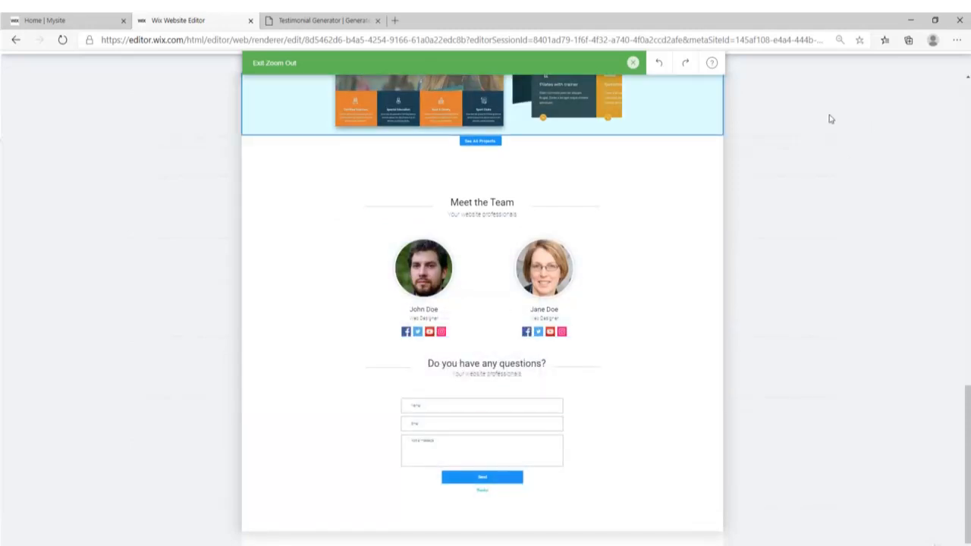
click(280, 65)
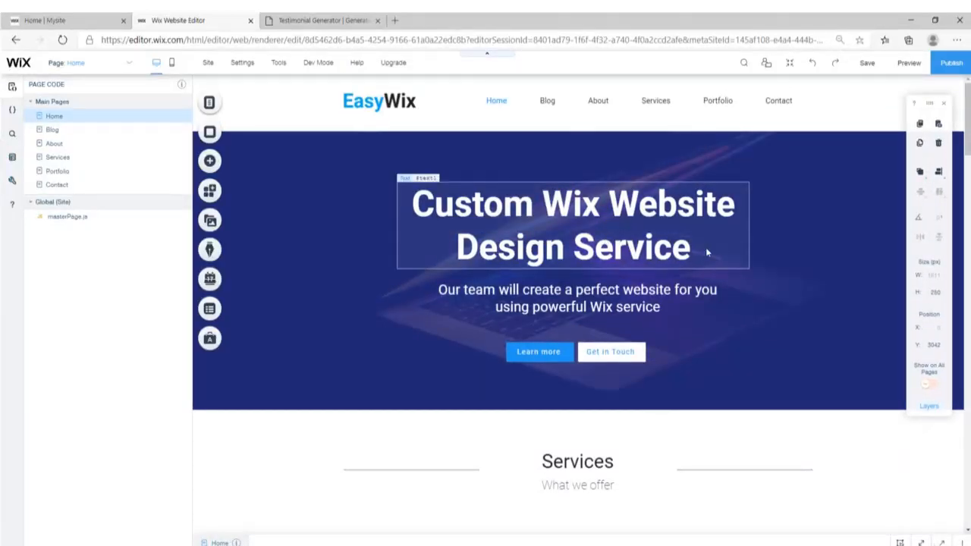
- Review the reordered home page from the hero down to the contact form and open its preview
scroll(706, 247, down, 8)
scroll(631, 286, down, 5)
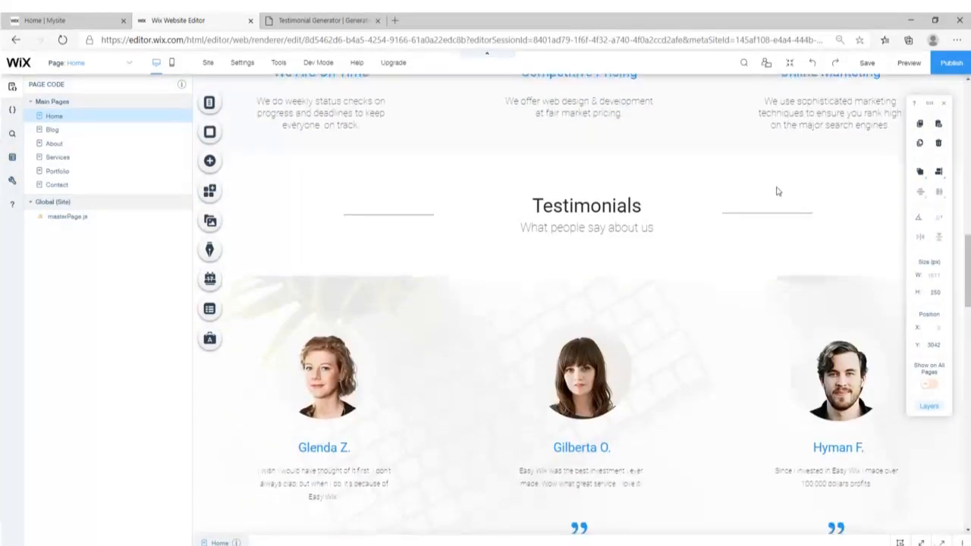
scroll(528, 264, down, 3)
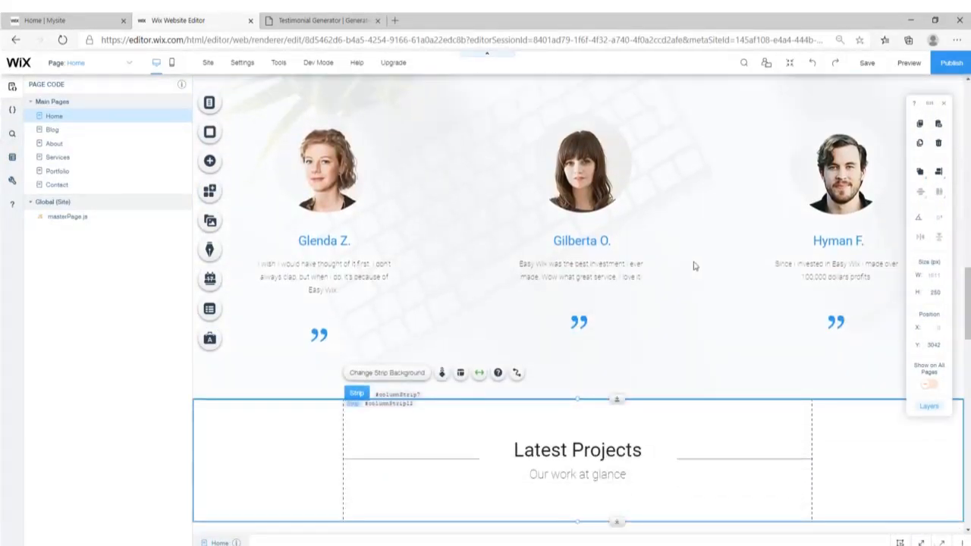
scroll(762, 368, down, 8)
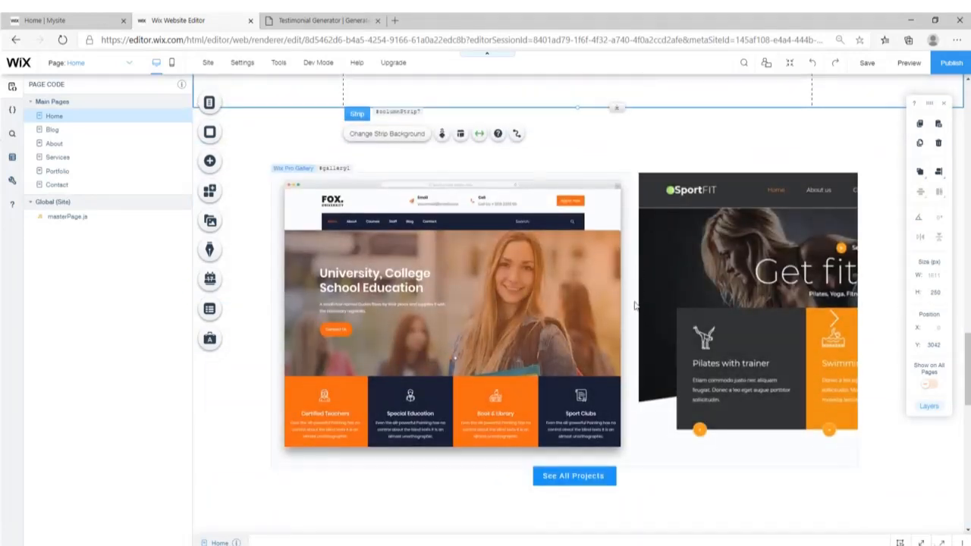
scroll(625, 303, down, 1)
scroll(630, 258, up, 2)
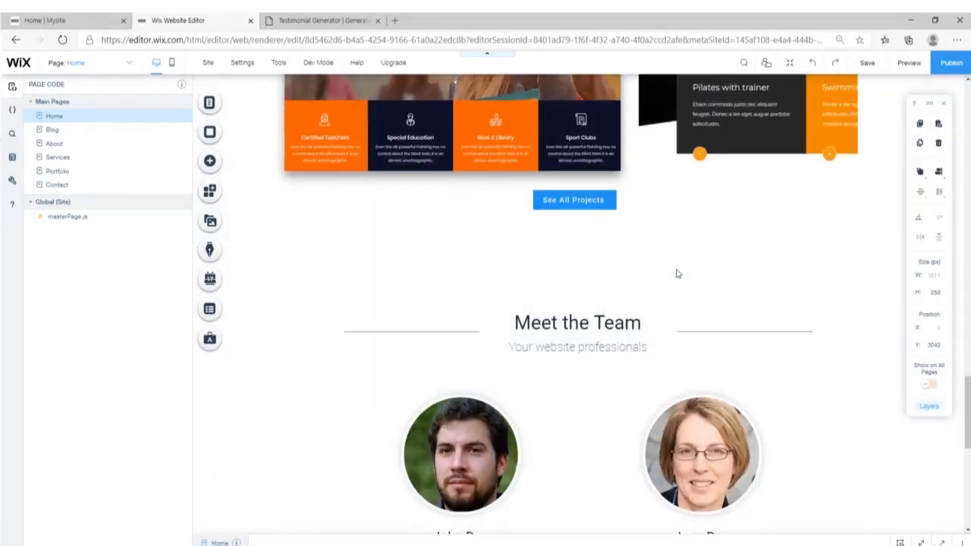
scroll(678, 273, down, 5)
scroll(589, 253, down, 1)
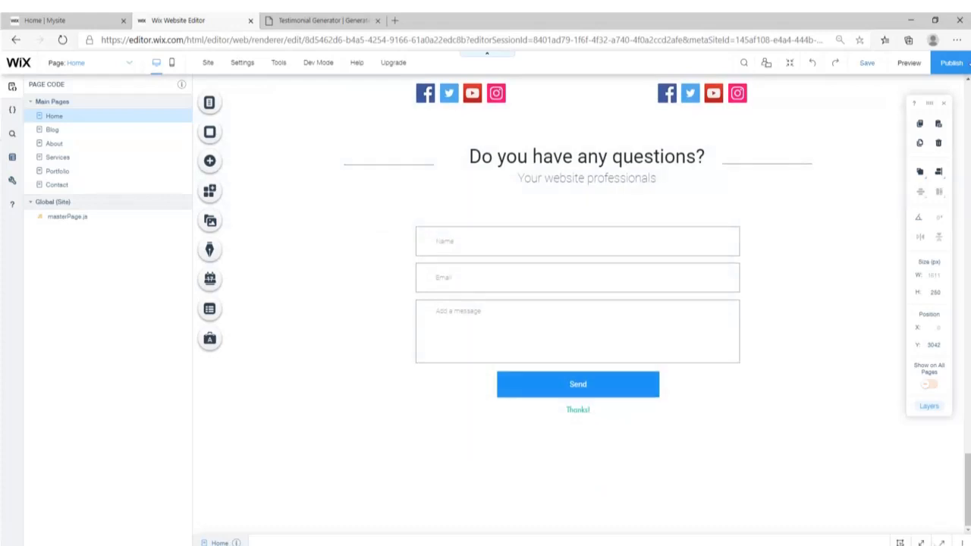
click(910, 64)
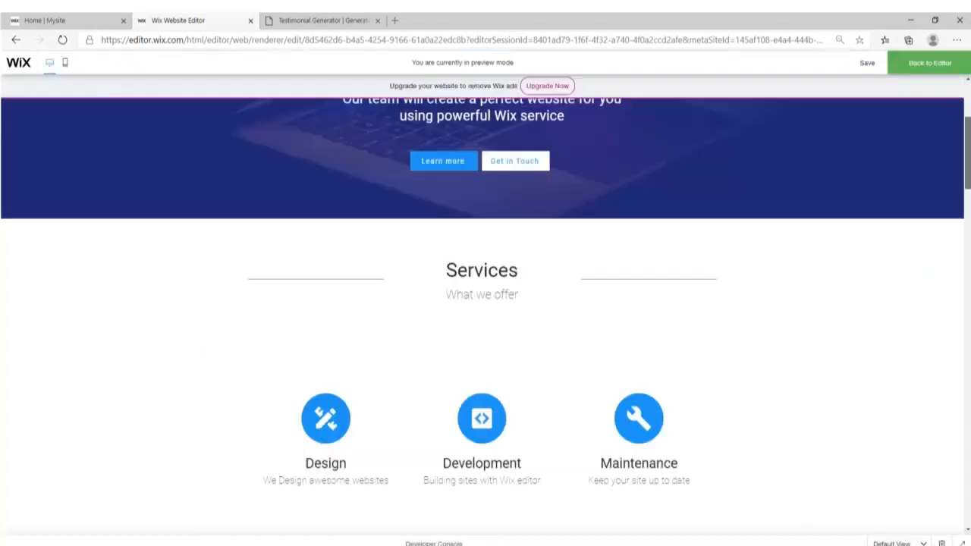
- Review the previewed home page from the Services section down to the contact form
scroll(485, 303, down, 7)
scroll(485, 303, down, 5)
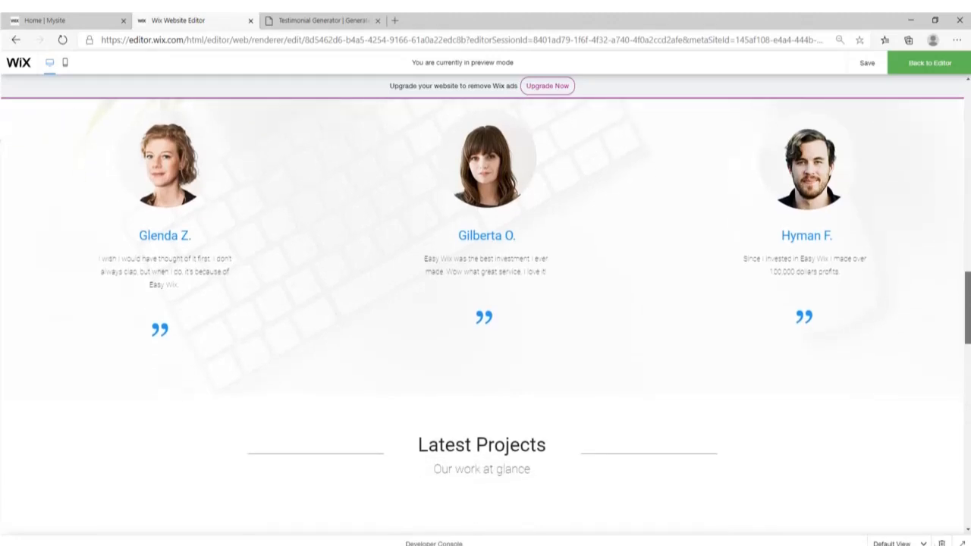
scroll(485, 303, down, 6)
scroll(808, 346, down, 6)
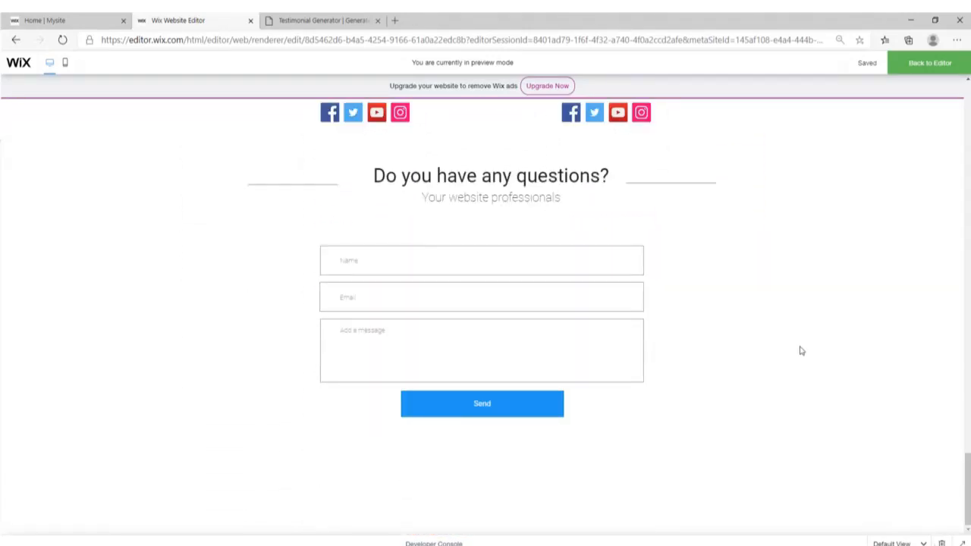
- Examine the reference site's home page and Services page, then its home page footer
click(76, 19)
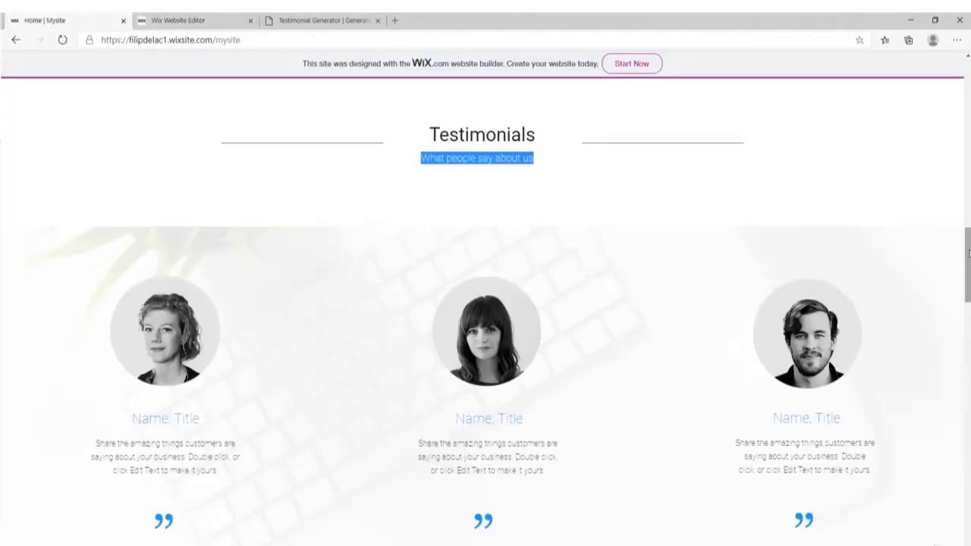
scroll(961, 267, down, 15)
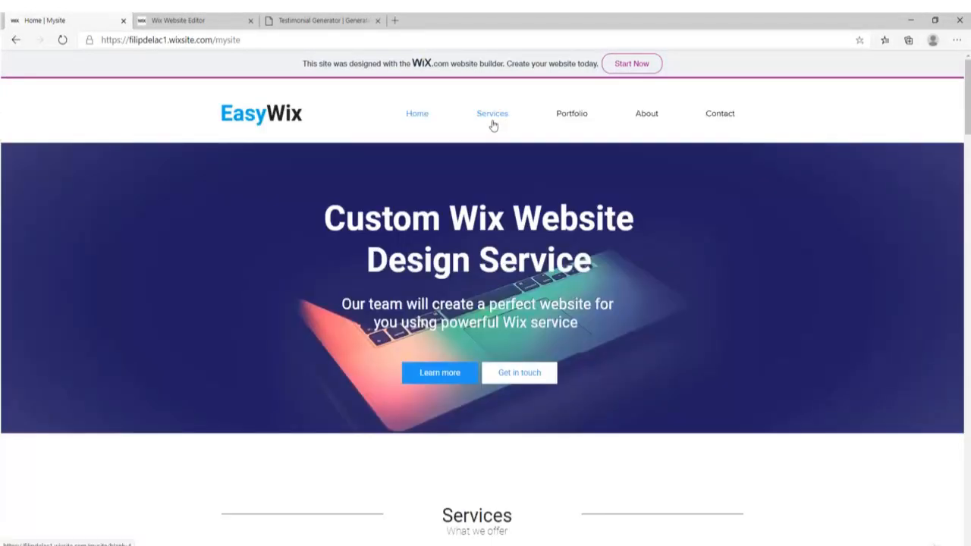
click(495, 119)
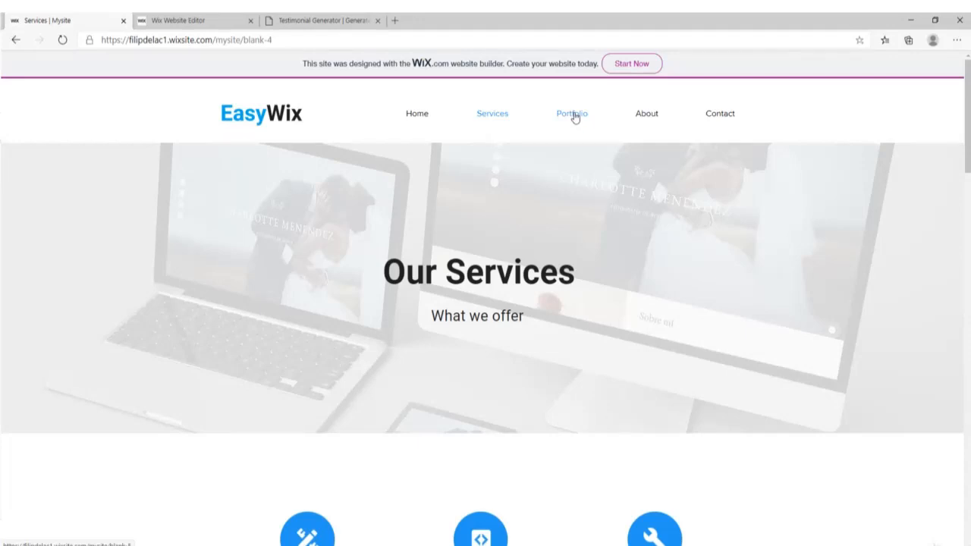
scroll(364, 245, down, 20)
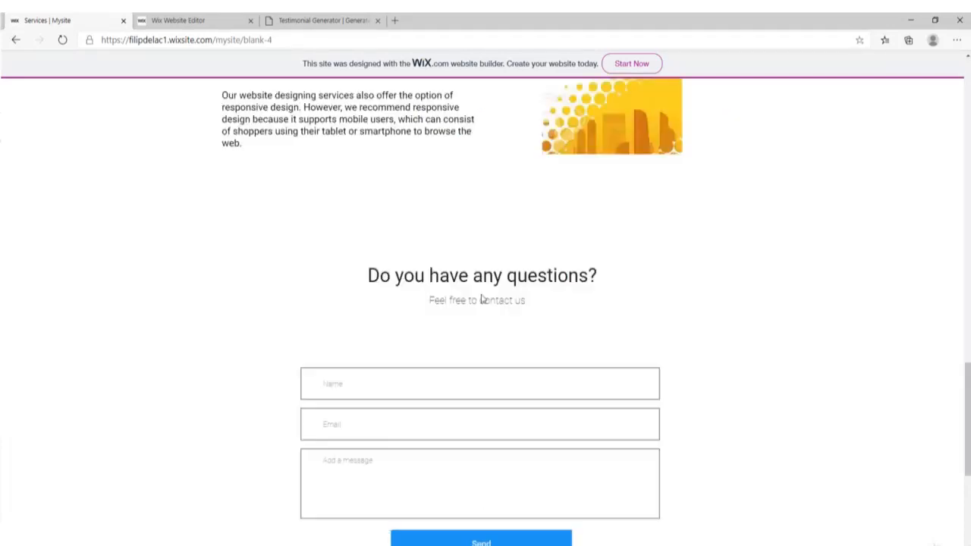
scroll(646, 350, up, 15)
scroll(648, 352, up, 8)
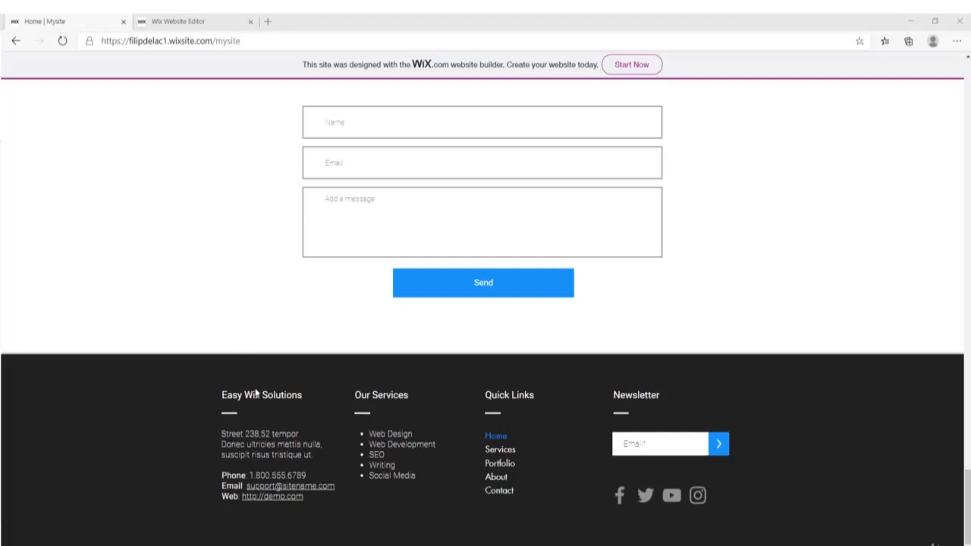
- In the Wix editor, apply the dark grey footer design and enlarge the footer to about 275 px high
click(210, 17)
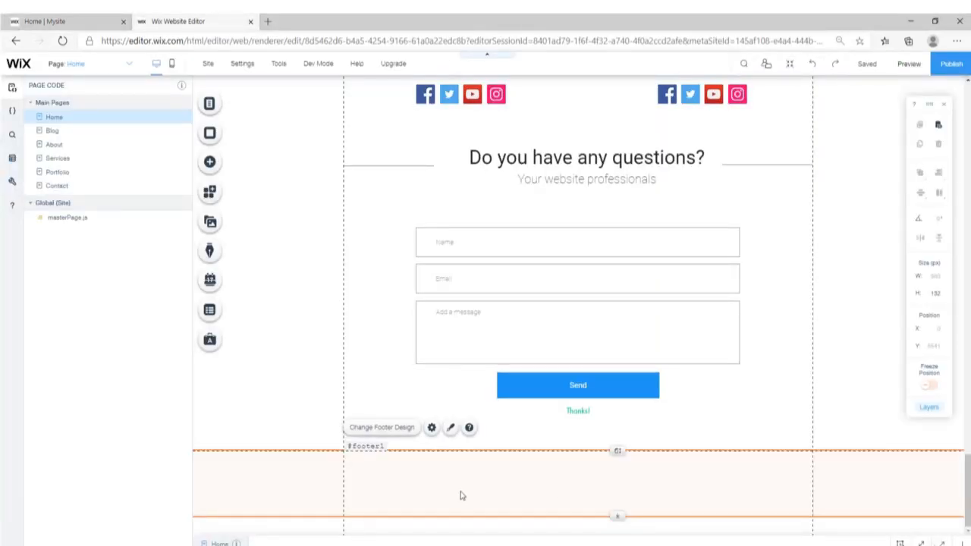
click(450, 429)
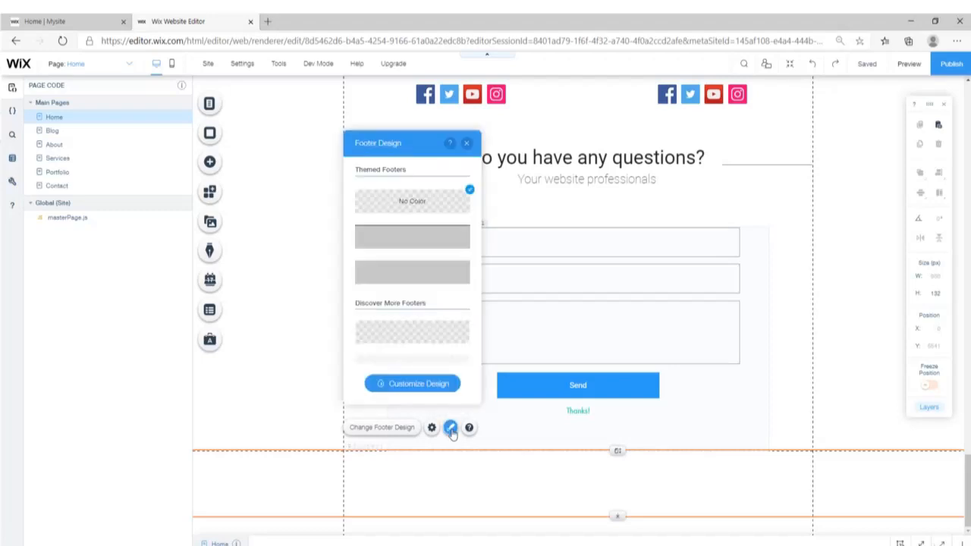
scroll(407, 251, down, 4)
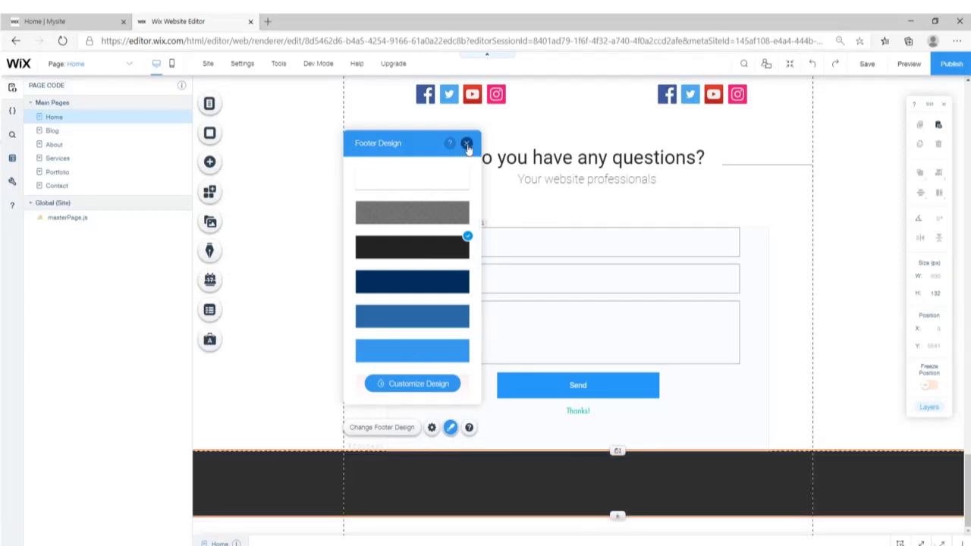
click(466, 143)
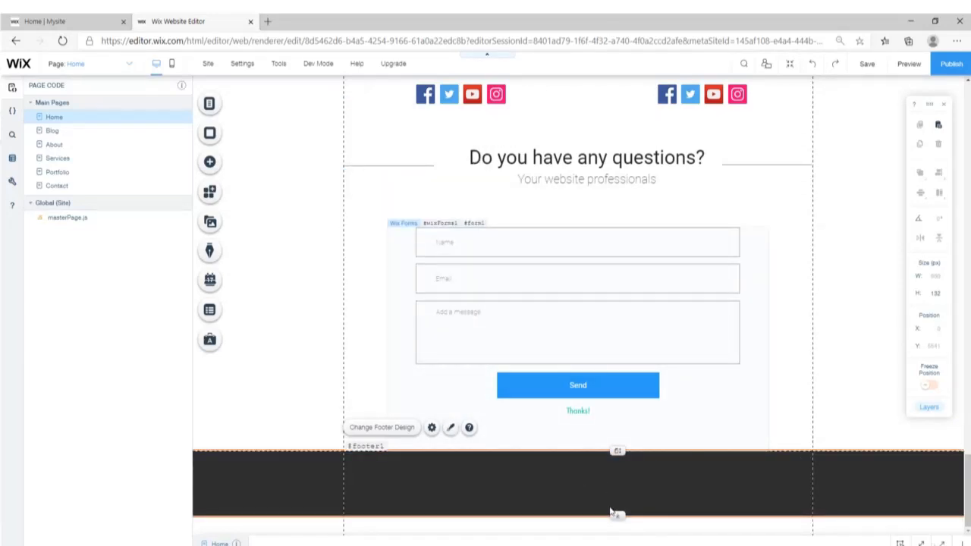
drag(617, 517, 615, 473)
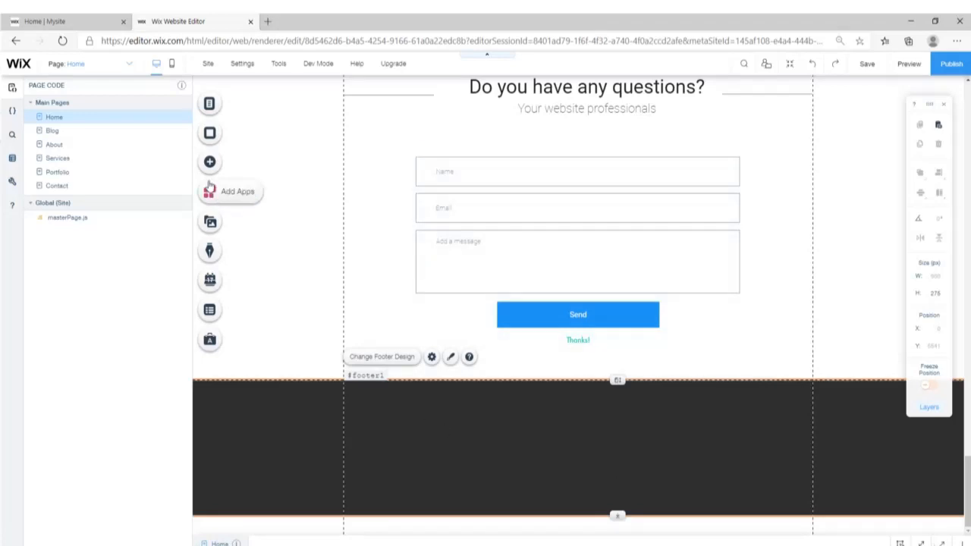
- Check the reference site's footer, then add the blank white Classic strip and move it into the footer with a dark band above it
click(41, 16)
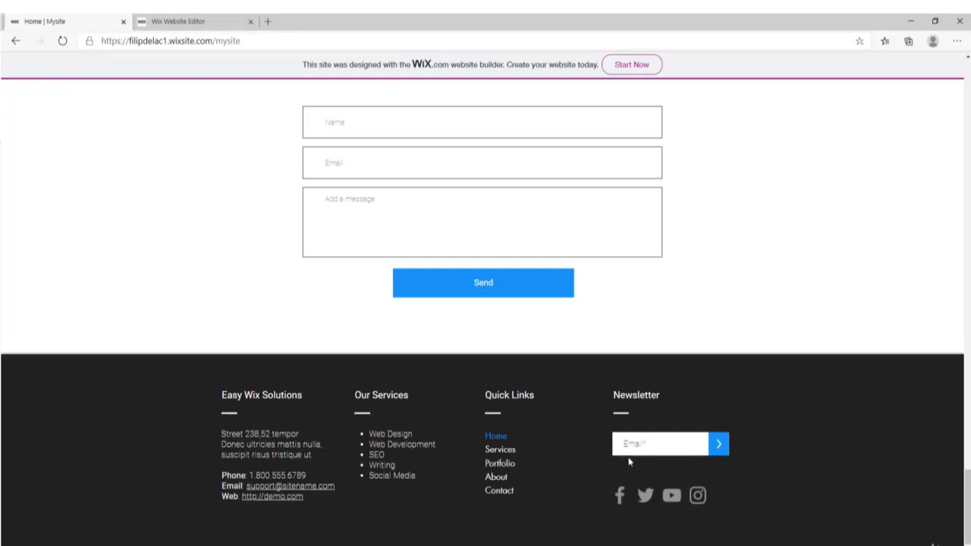
click(188, 23)
click(215, 171)
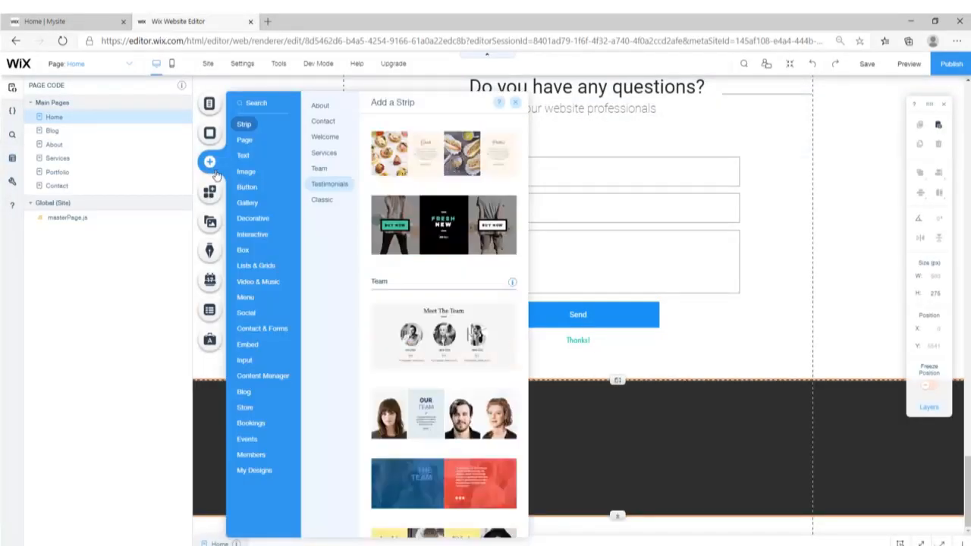
click(322, 200)
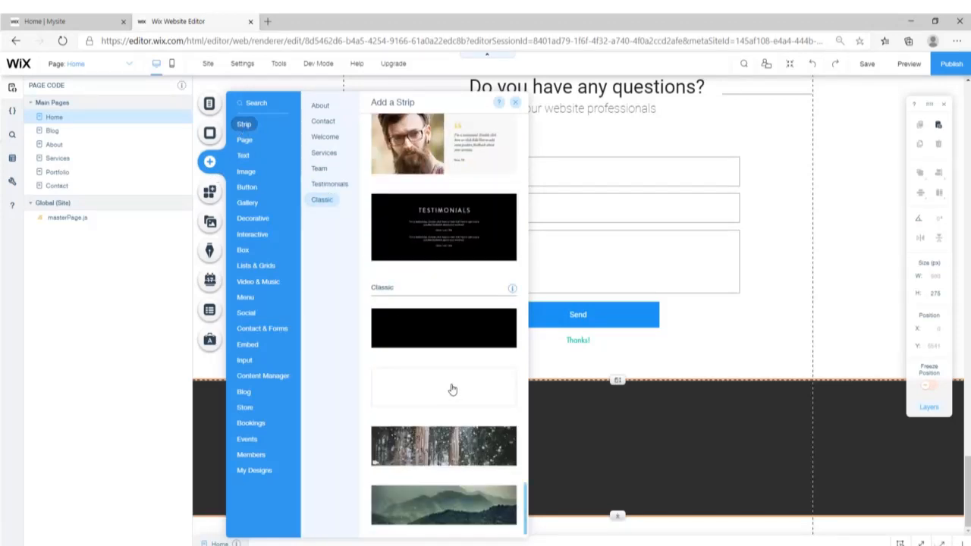
click(451, 389)
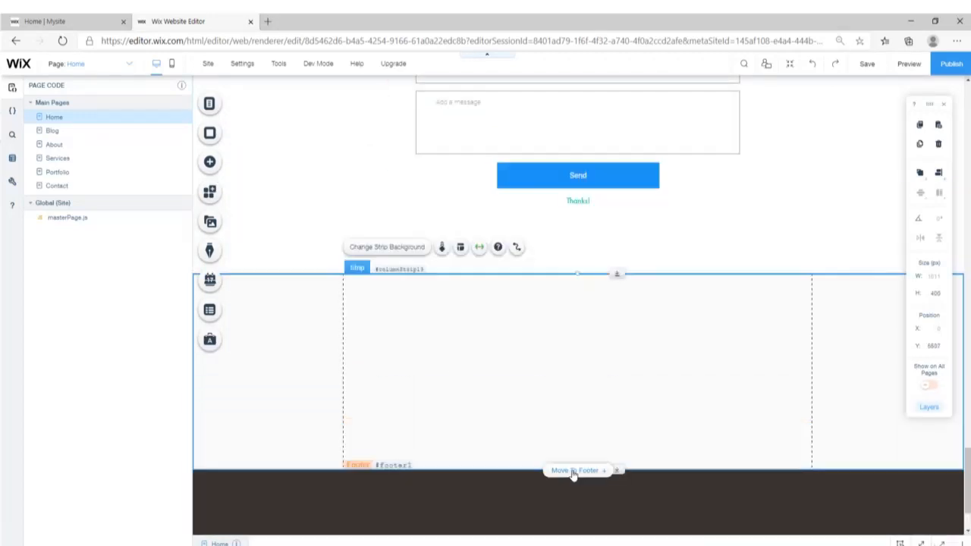
click(576, 471)
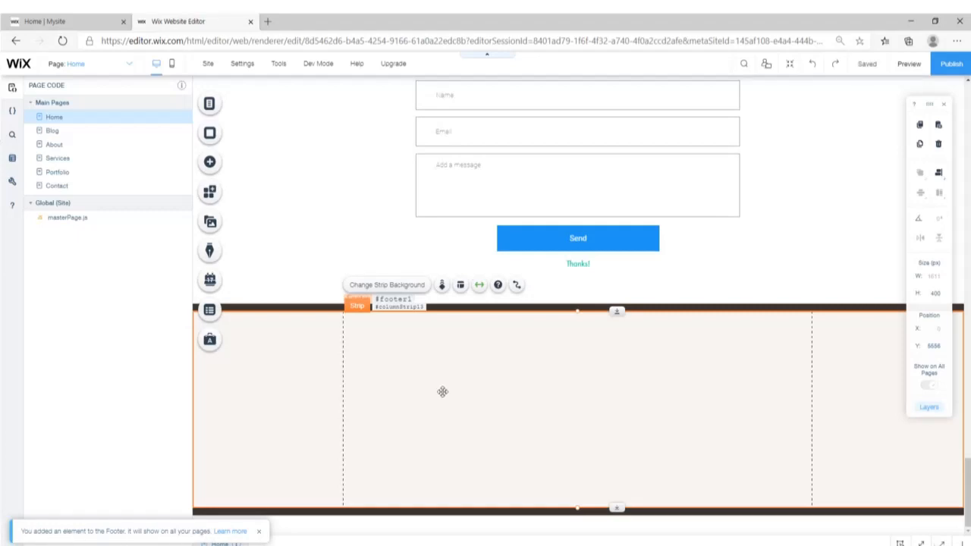
key(ctrl+z)
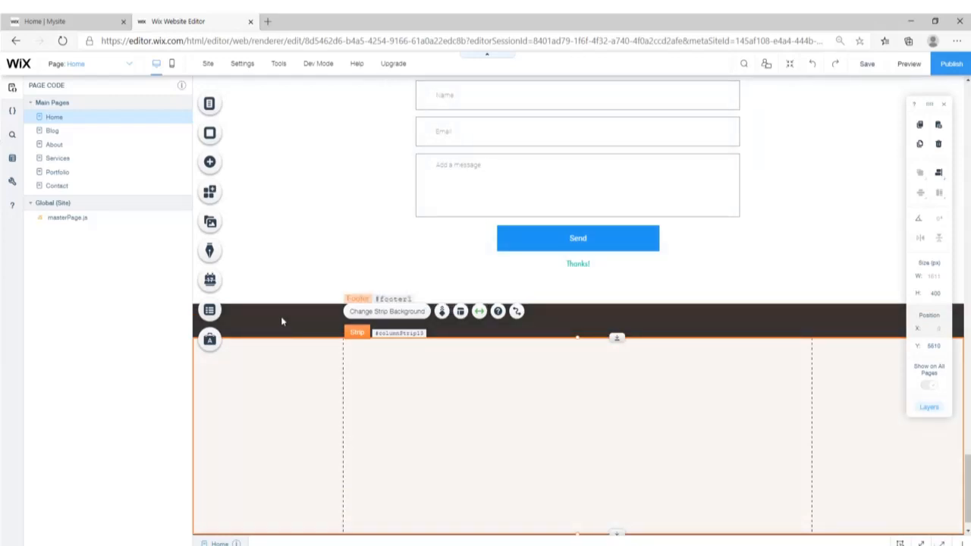
click(388, 312)
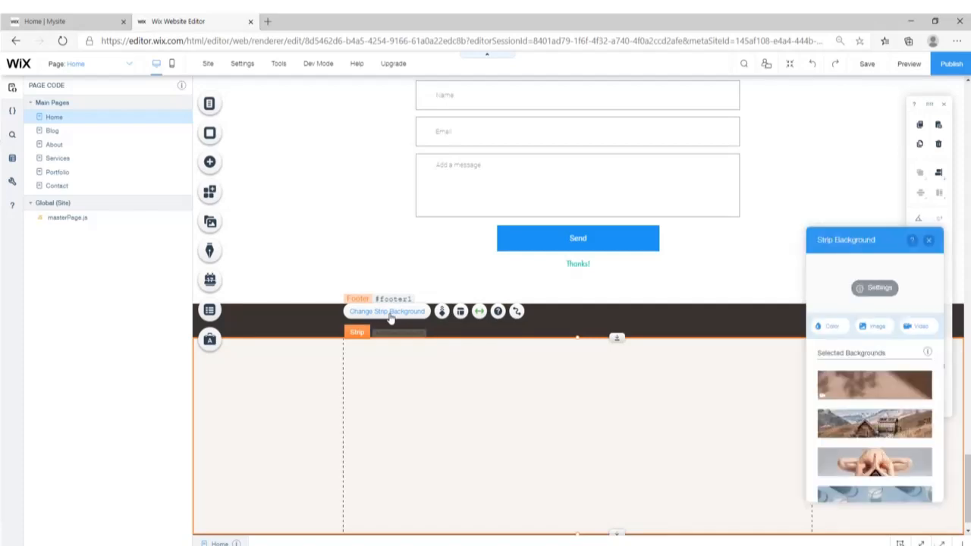
click(832, 329)
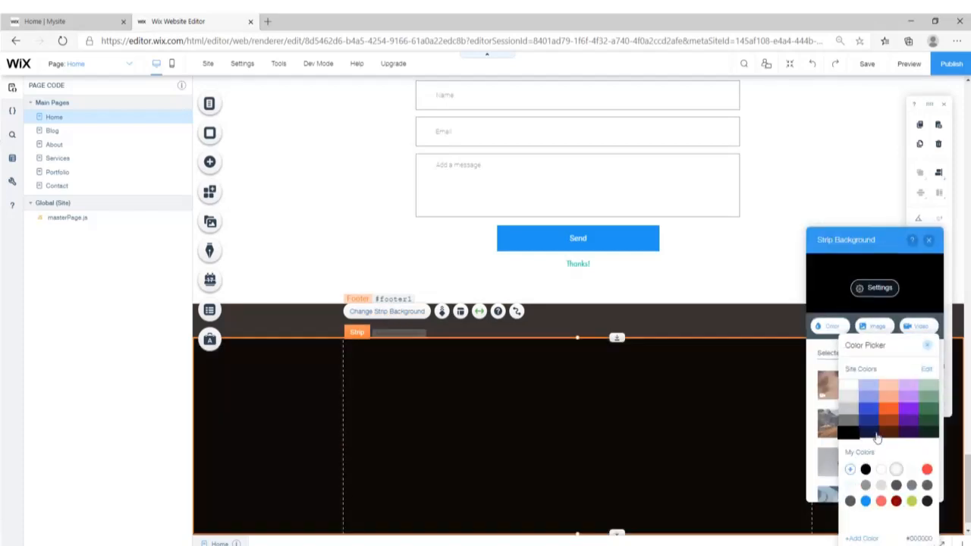
click(868, 431)
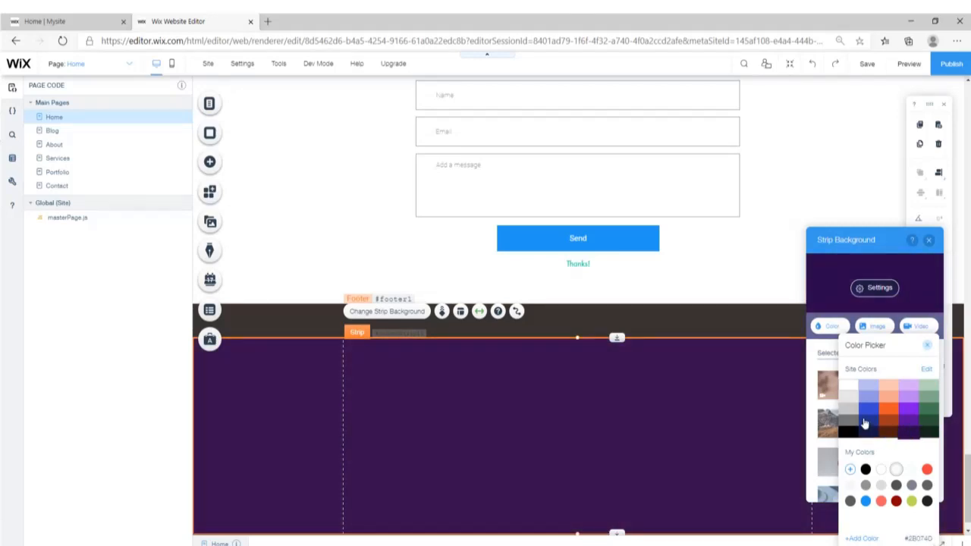
click(927, 345)
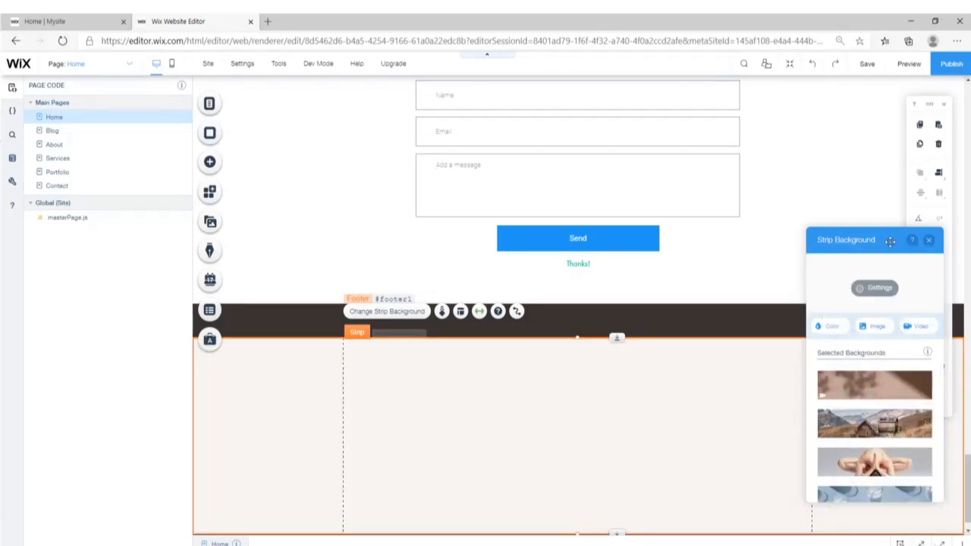
click(928, 240)
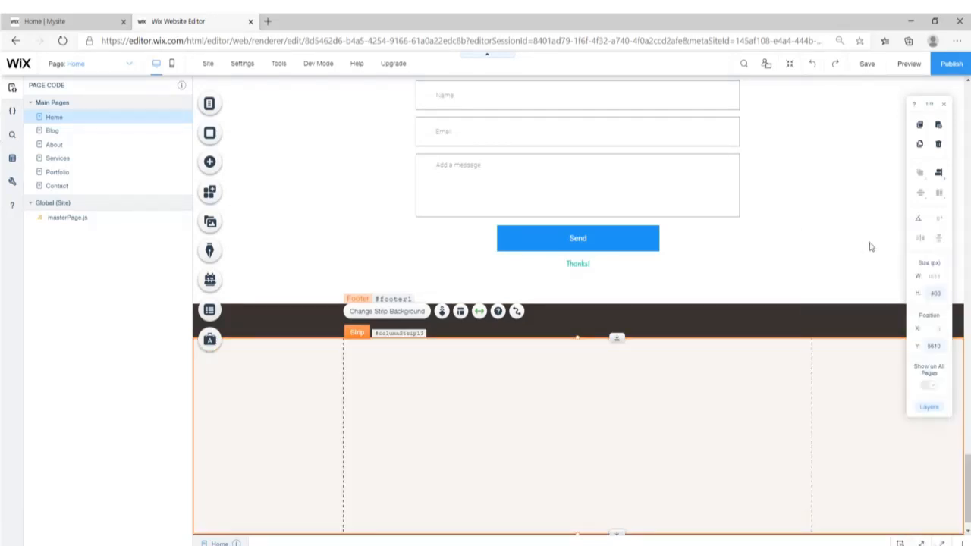
- Customize the footer design by setting its Background fill colour to the near-black #212121 from My Colors
click(292, 319)
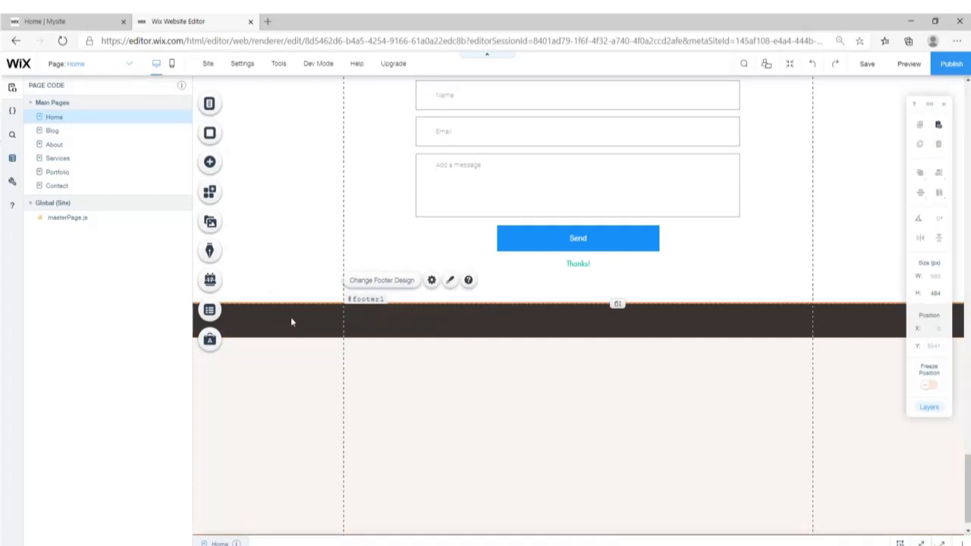
click(450, 282)
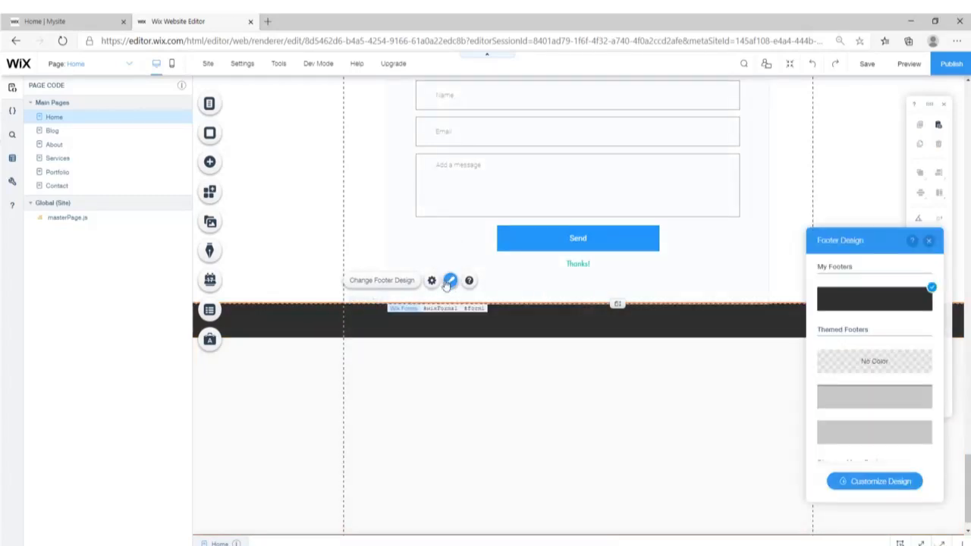
click(878, 483)
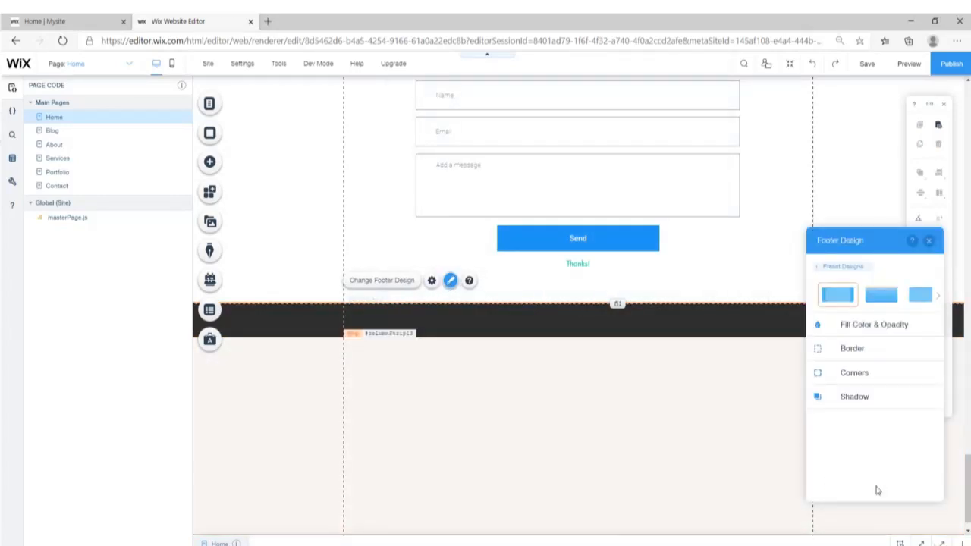
click(881, 327)
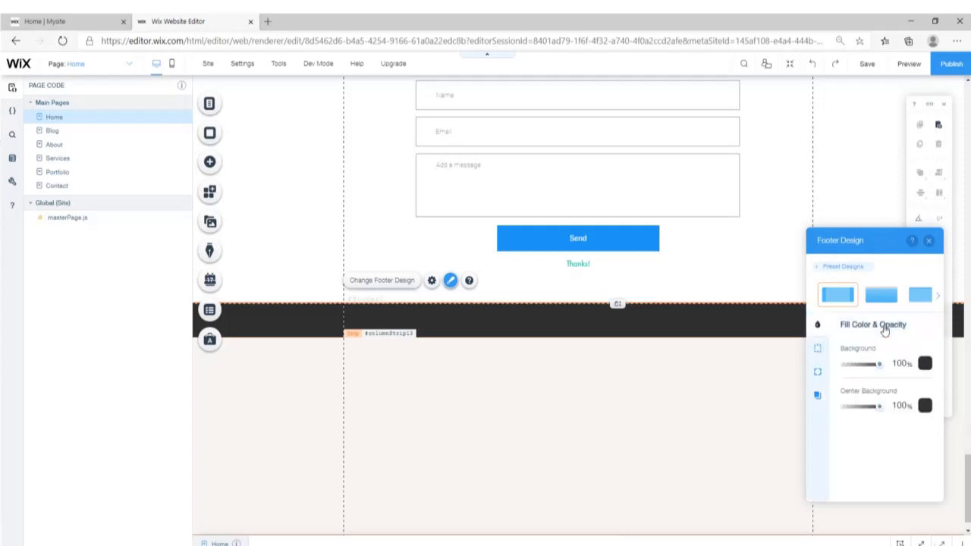
click(924, 363)
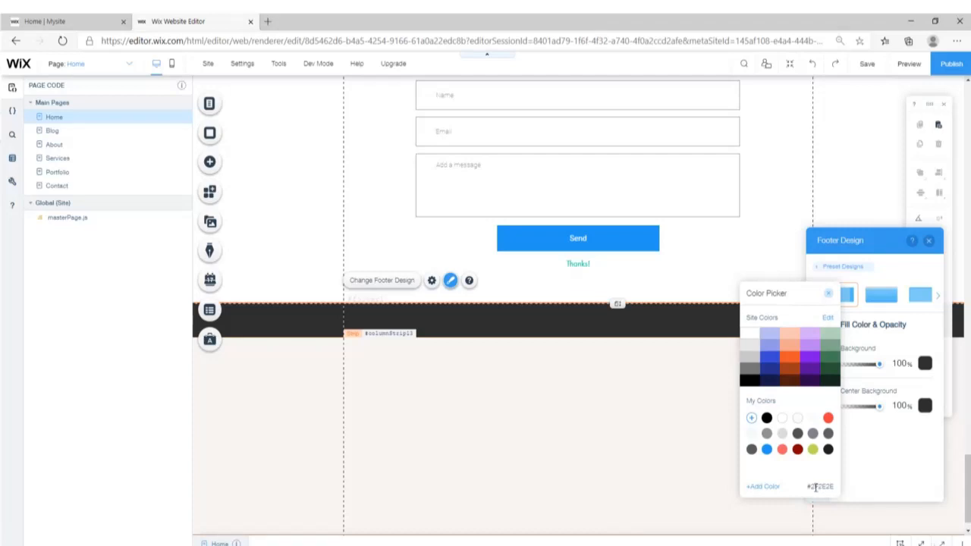
click(828, 450)
click(828, 294)
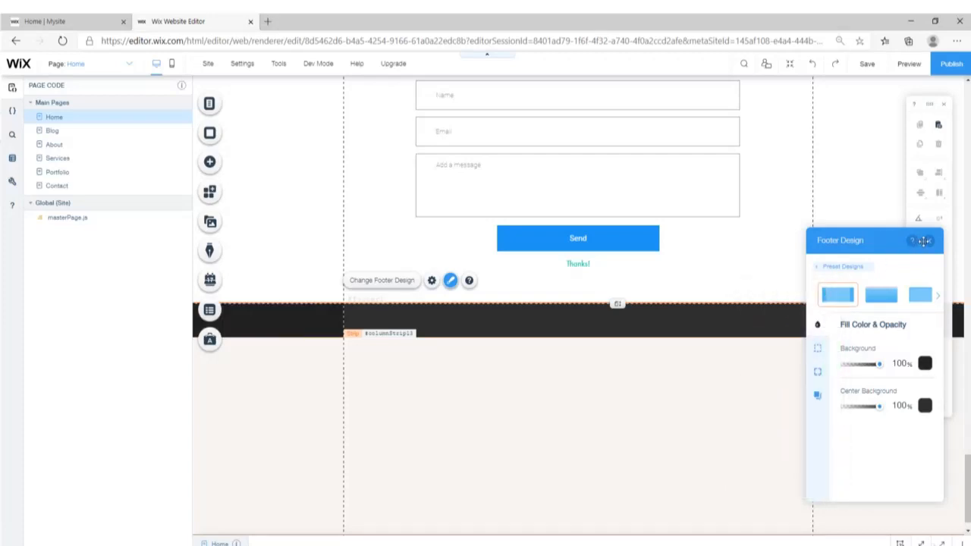
- Set the footer's Center Background fill colour to #212121 and close the footer design settings
click(924, 406)
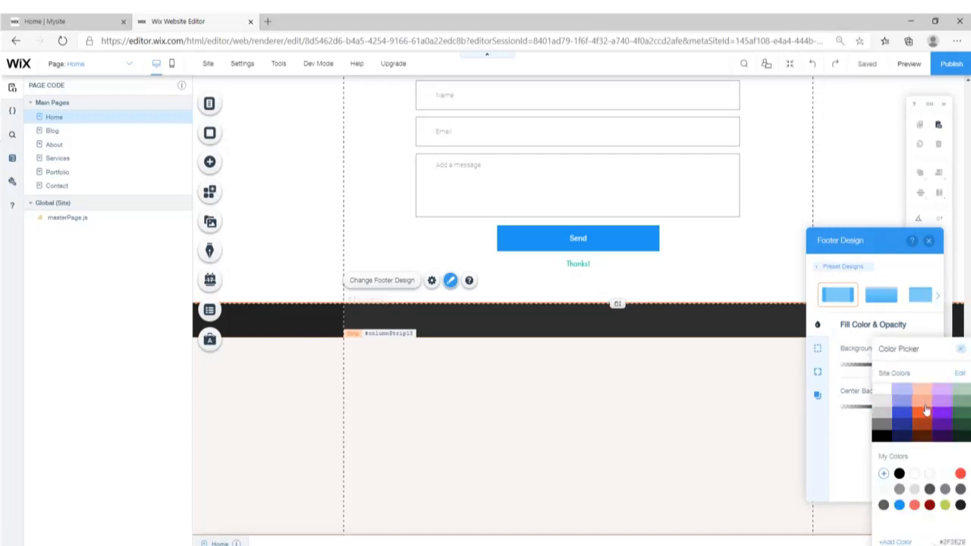
click(926, 410)
click(959, 504)
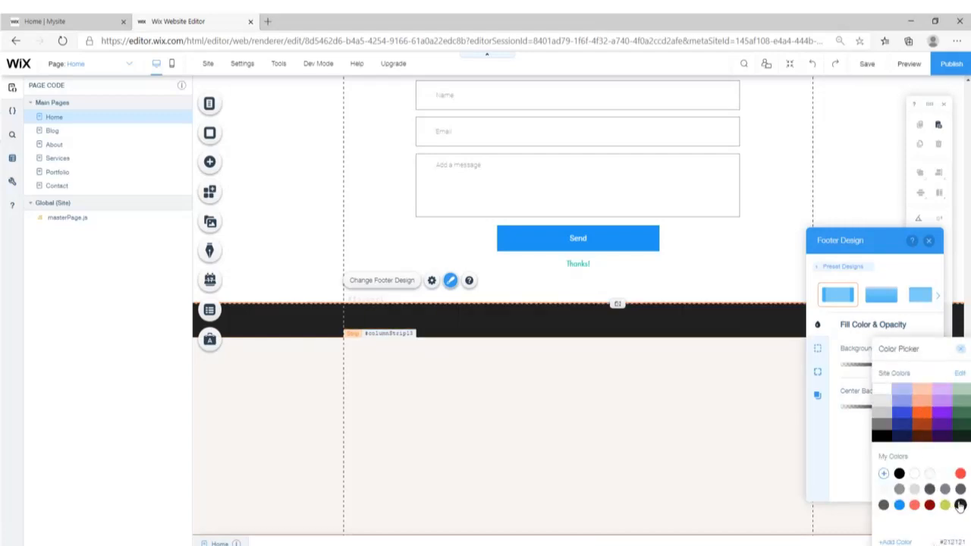
click(960, 349)
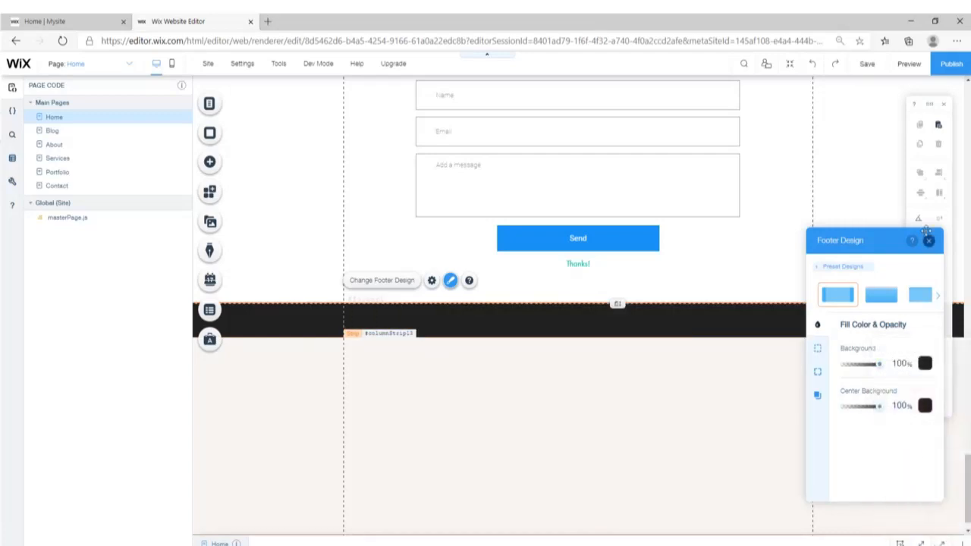
click(928, 240)
- Change the background colour of the strip inside the footer to #212121 from My Colors
click(461, 382)
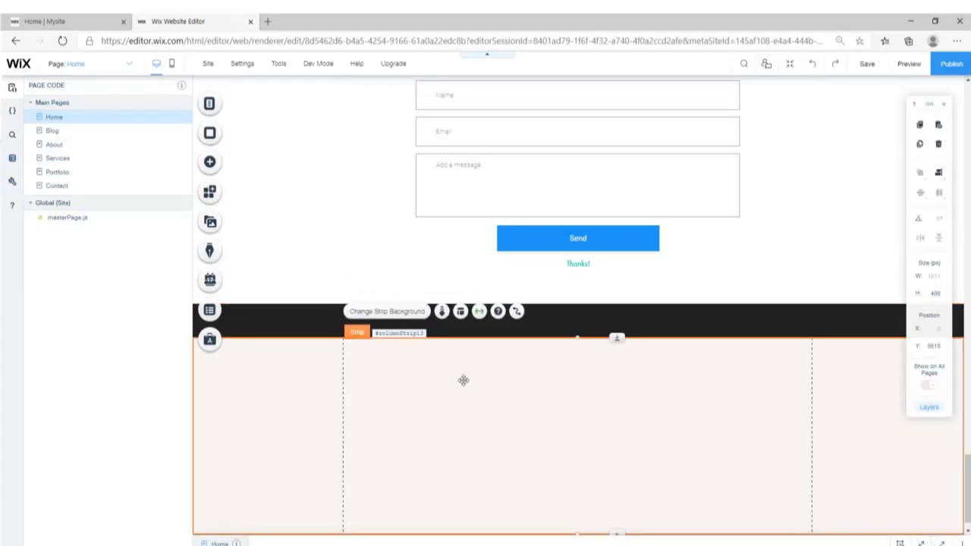
click(388, 312)
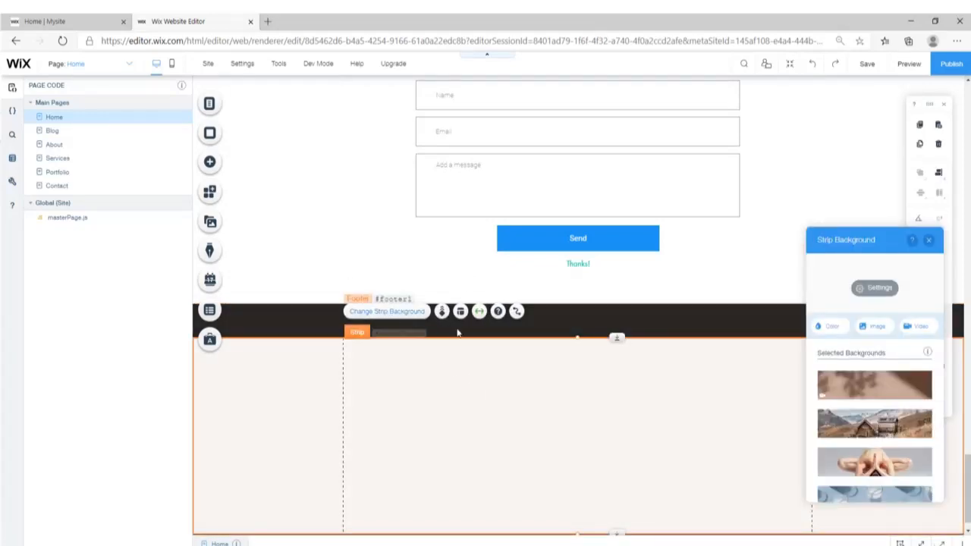
click(826, 326)
click(911, 495)
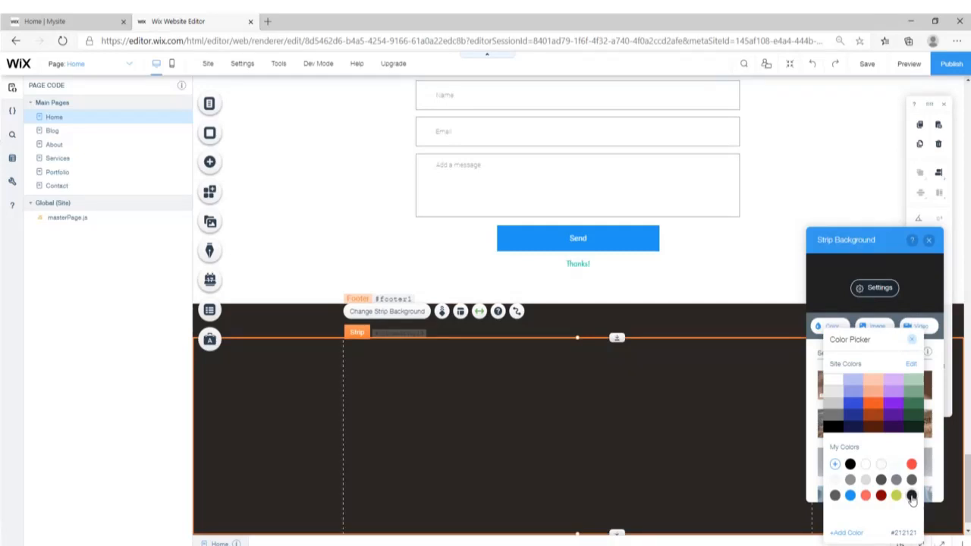
- Close the strip background settings and move the strip up inside the footer to about Y 5577 px
click(912, 339)
click(928, 240)
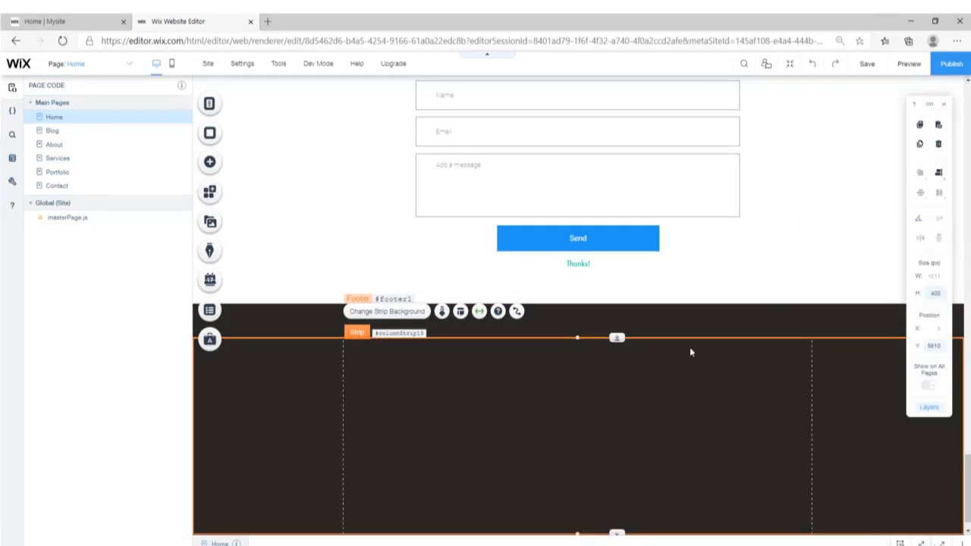
drag(665, 429, 611, 397)
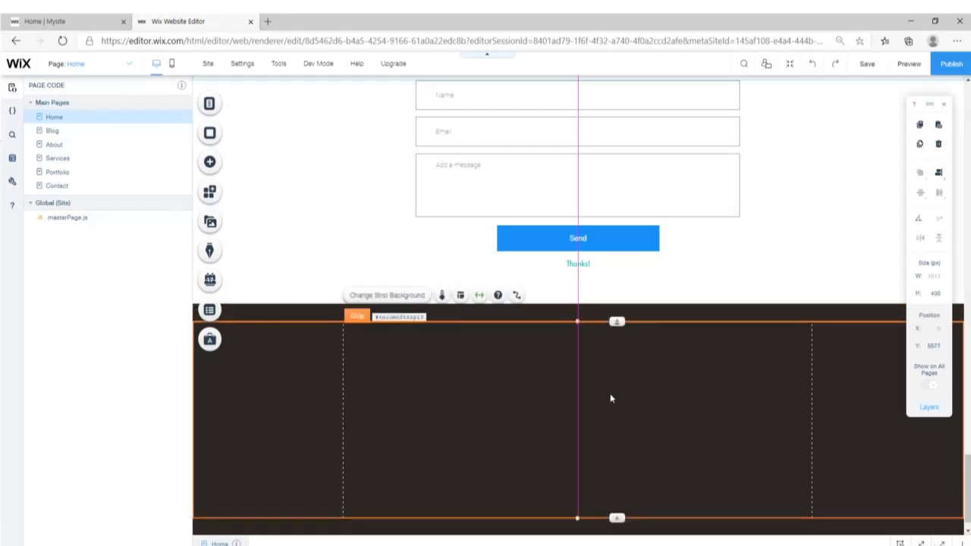
- Add columns to the footer strip until it has four, and set its stretch to Page with 0 px margins
right_click(458, 371)
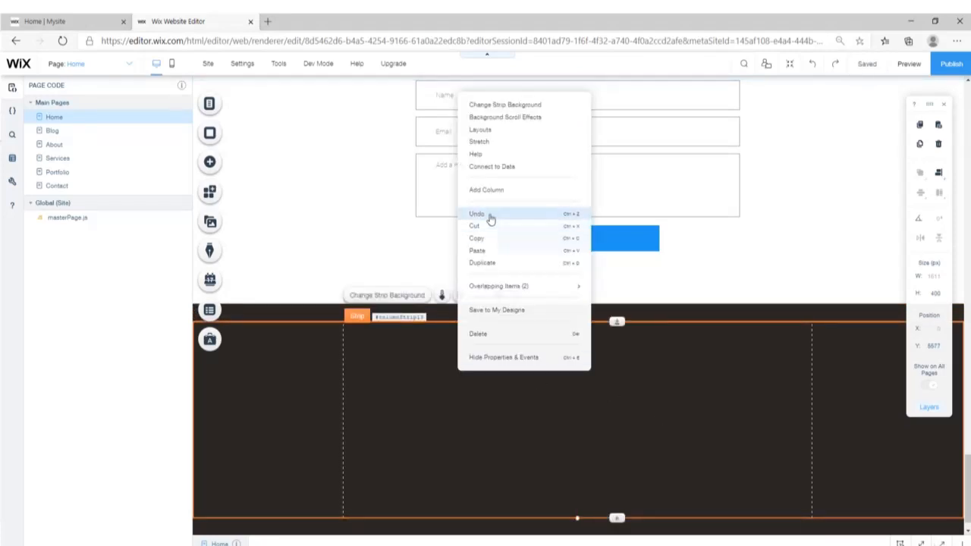
click(482, 190)
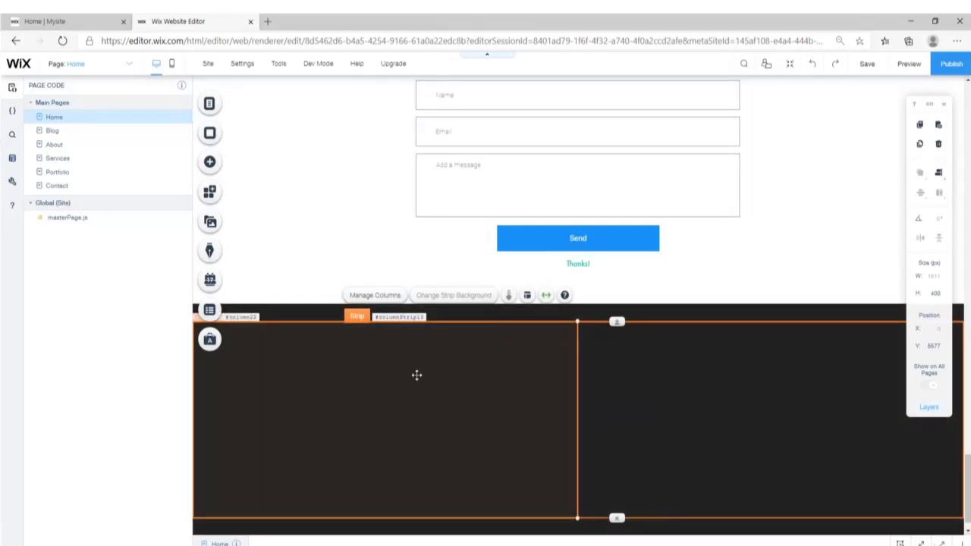
right_click(417, 375)
click(440, 197)
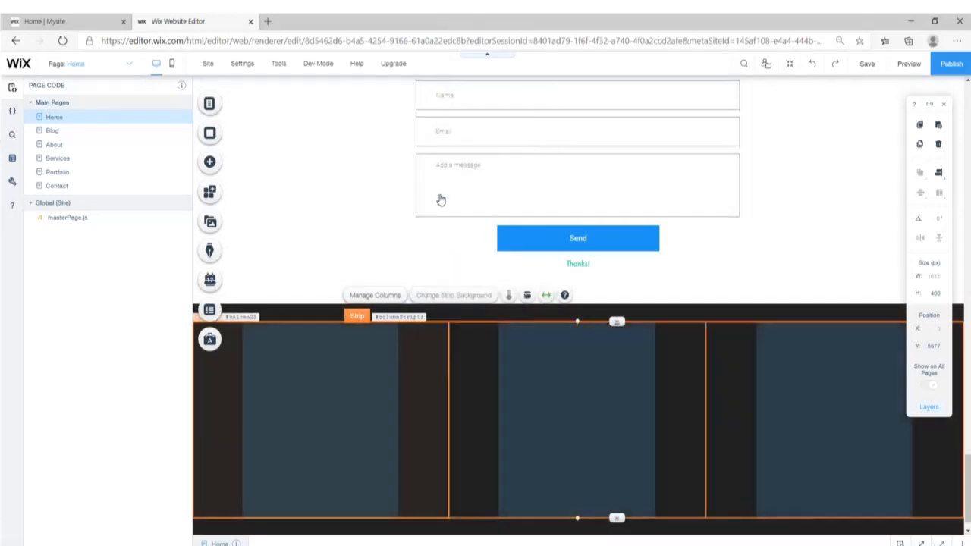
right_click(544, 399)
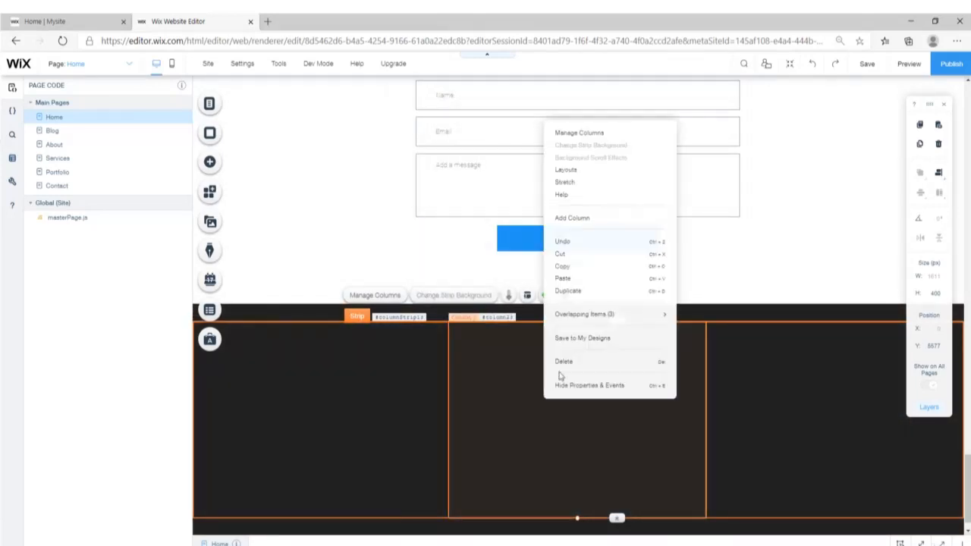
click(568, 219)
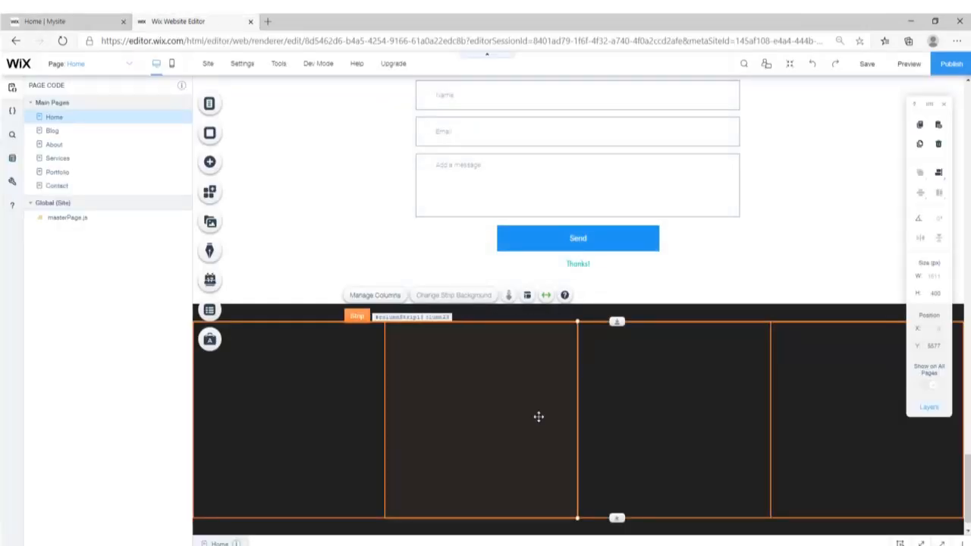
click(545, 294)
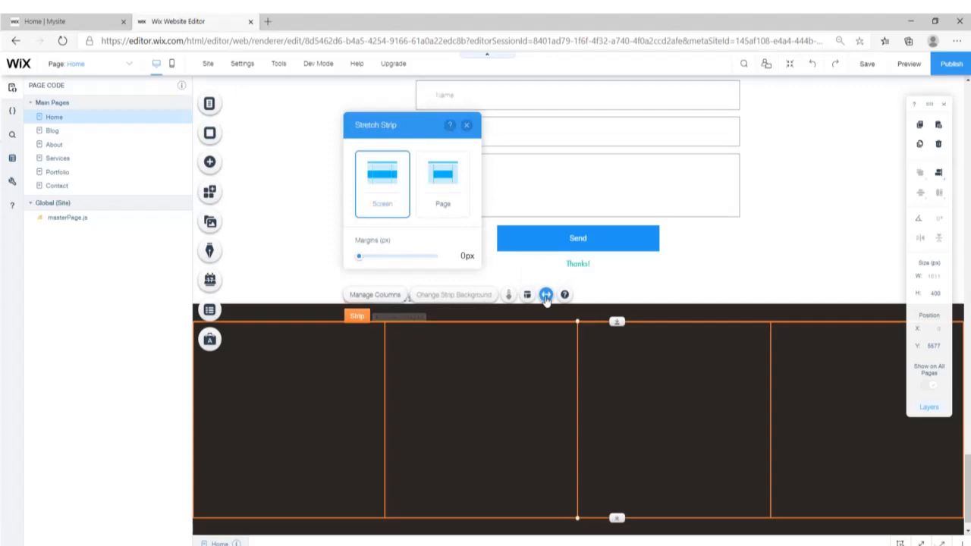
click(434, 188)
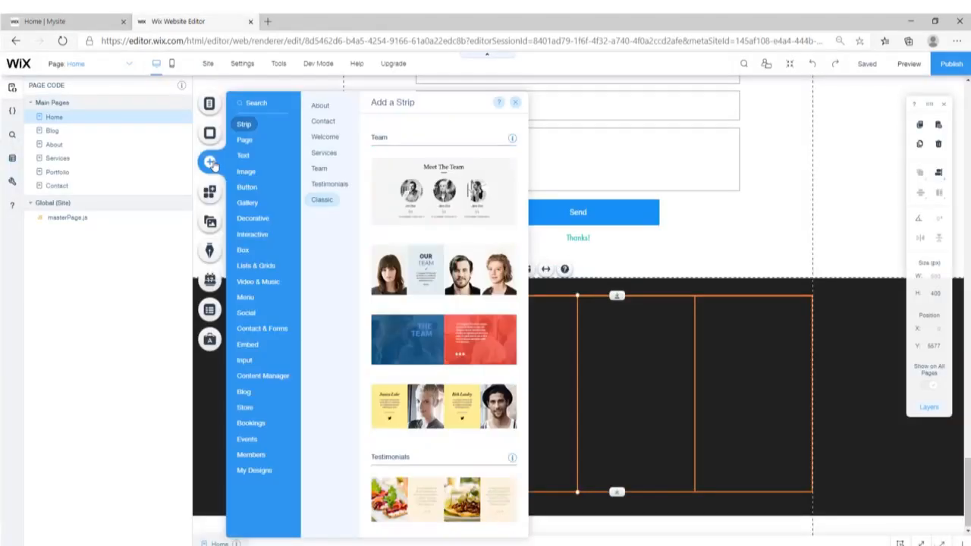
- Add a Heading 2 text, move it to the footer, narrow it to about 151 px and place it in the strip's first column
click(241, 156)
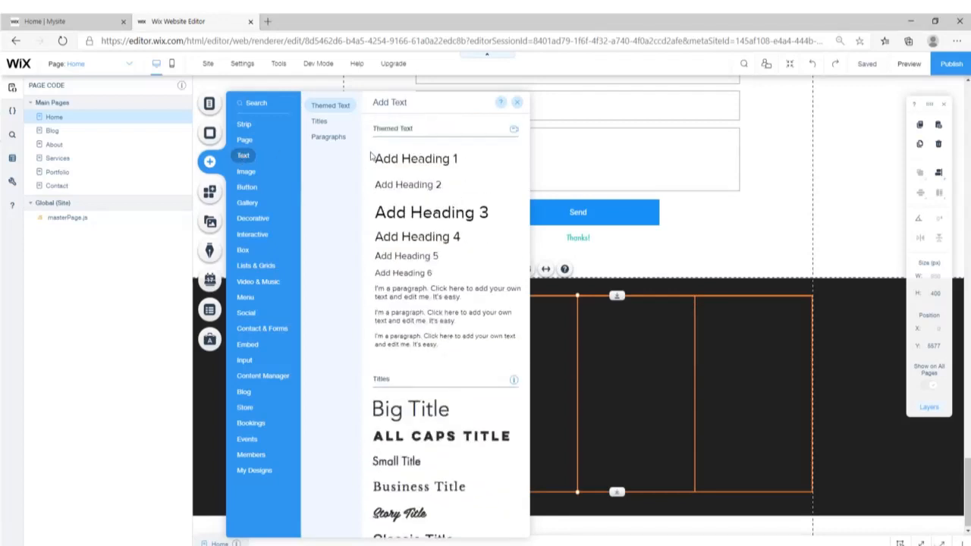
click(426, 190)
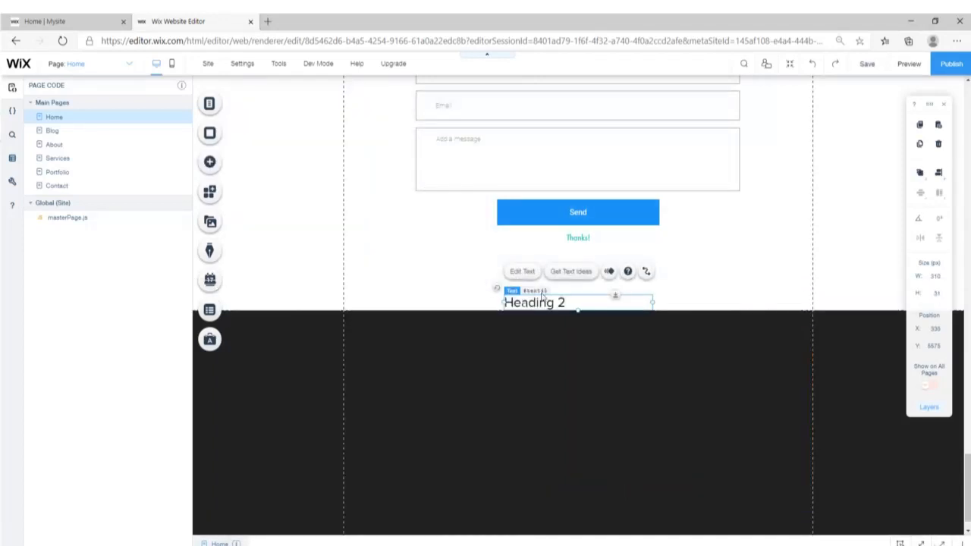
drag(544, 304, 519, 328)
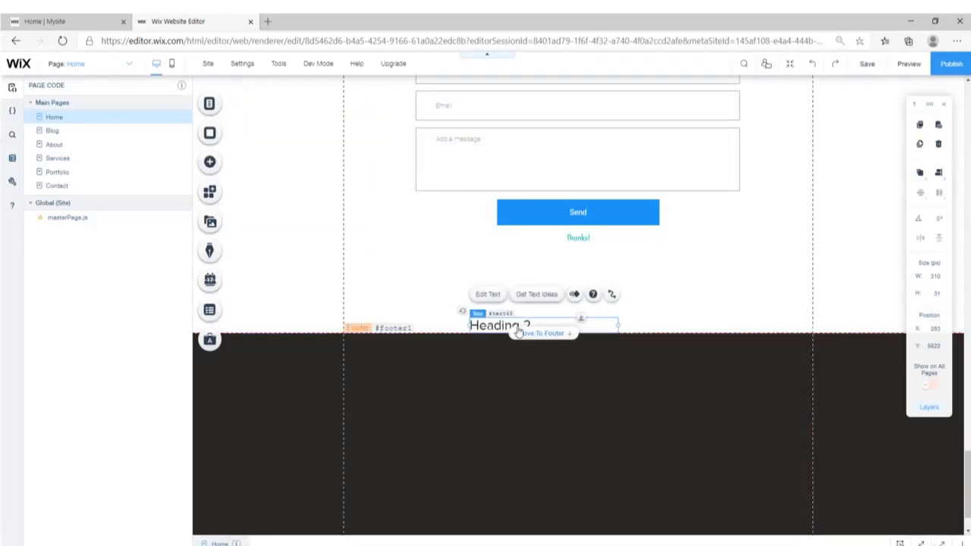
click(542, 333)
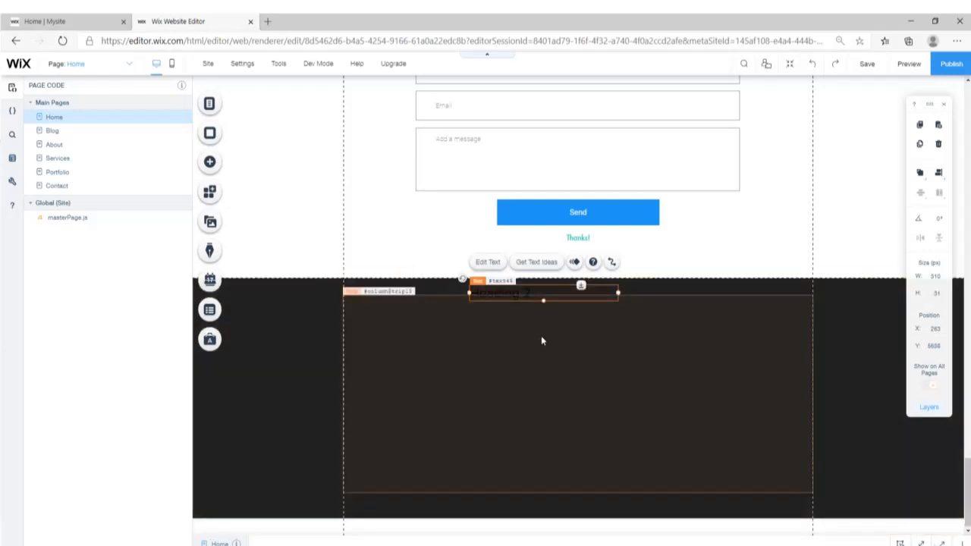
drag(531, 293, 415, 314)
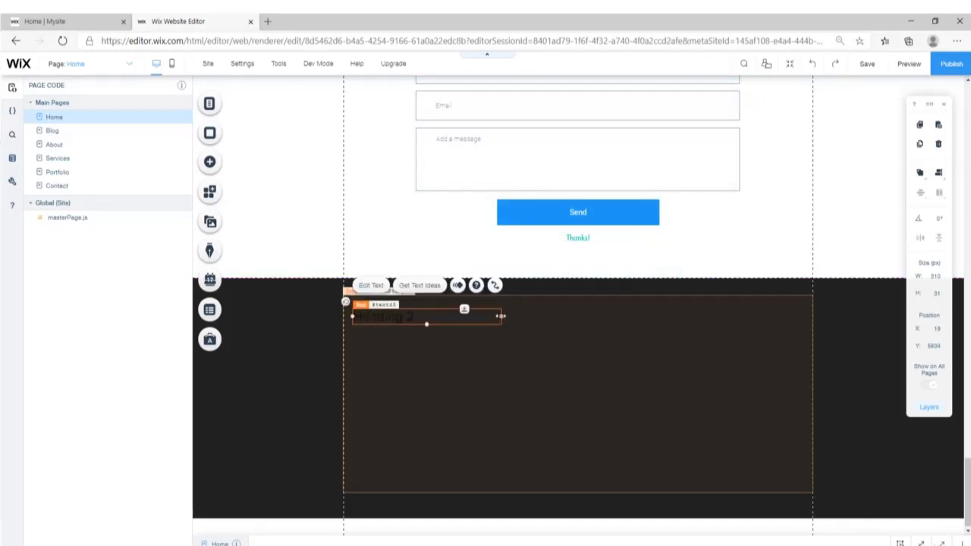
drag(500, 315, 409, 313)
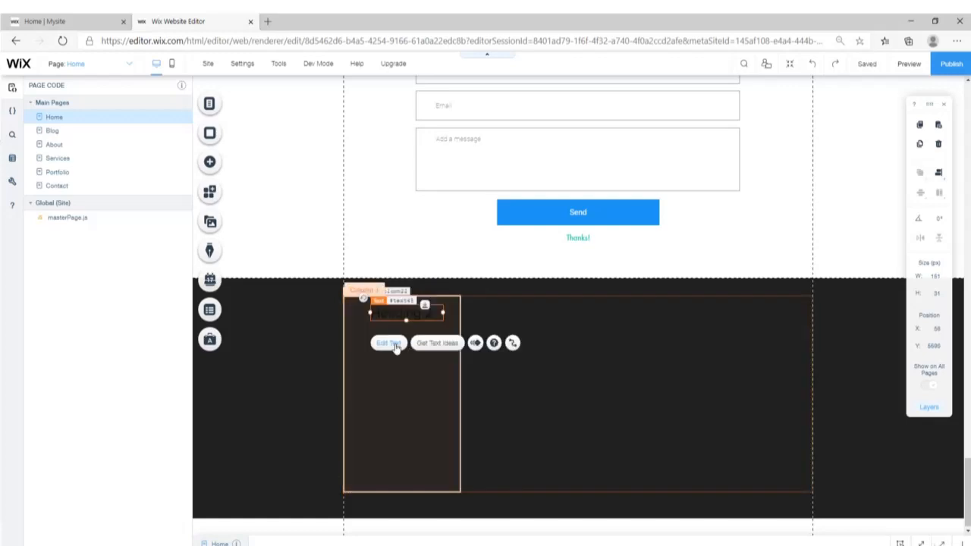
- Edit the footer heading's text settings and set its font to Roboto Bold
click(390, 342)
click(652, 213)
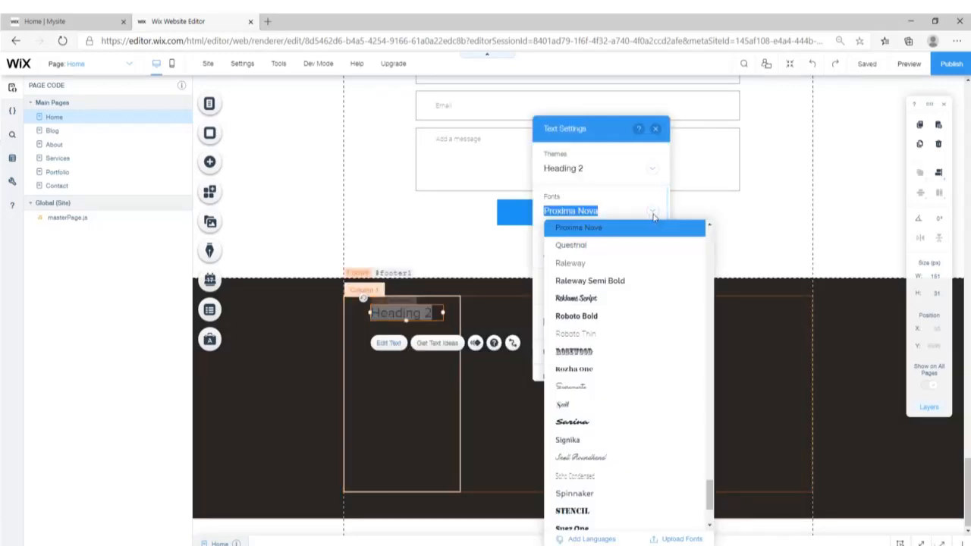
text(Roboto Bold)
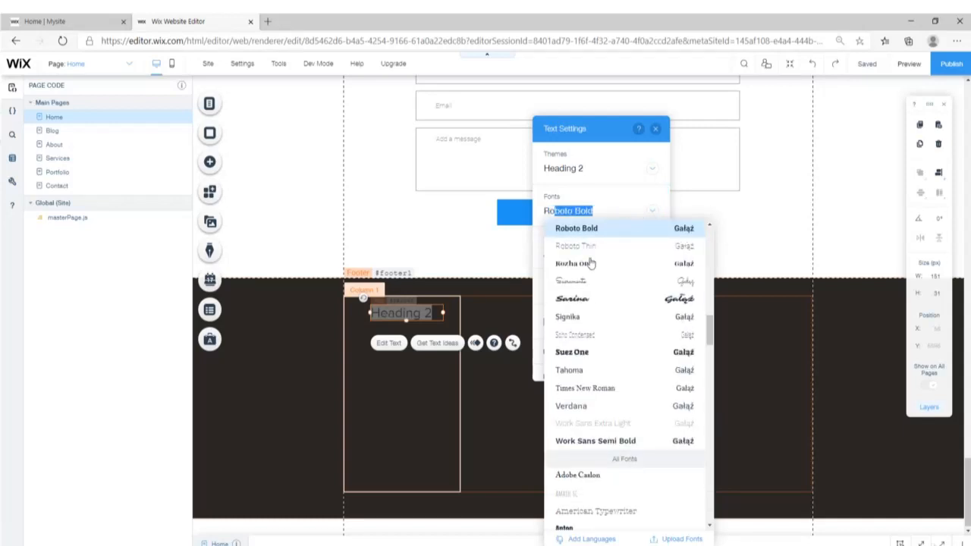
click(588, 232)
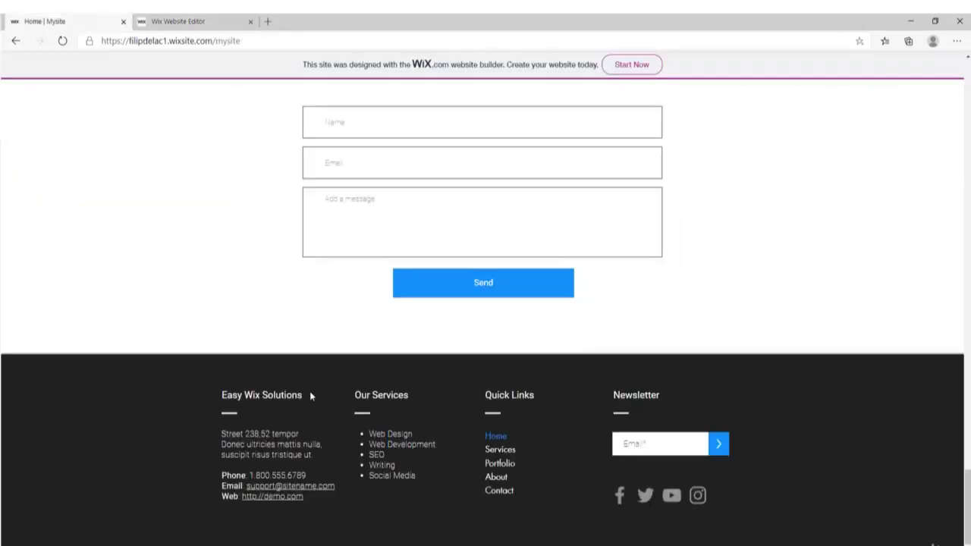
- Copy "Easy Wix Solutions" from the reference site's footer and replace the heading placeholder in the first column with it
drag(311, 397, 222, 394)
key(ctrl+c)
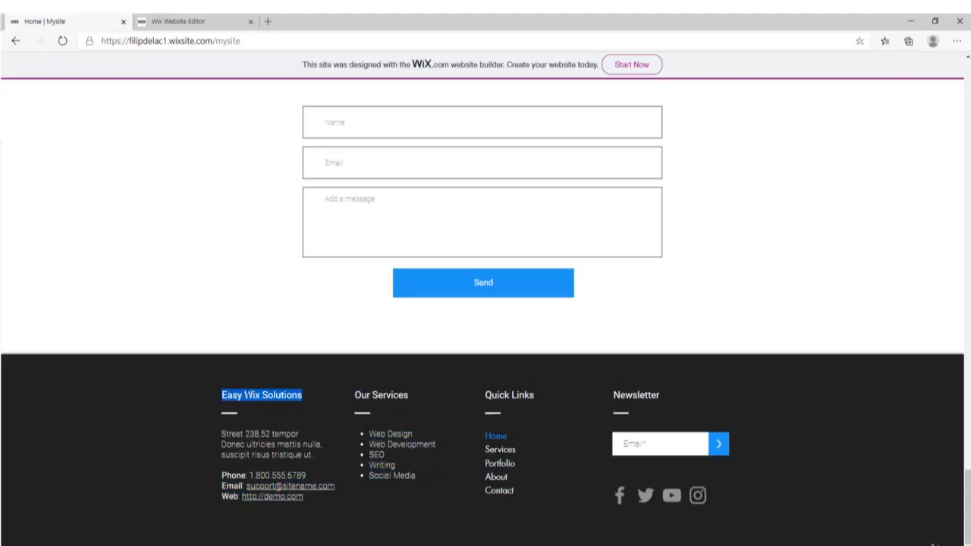
click(178, 21)
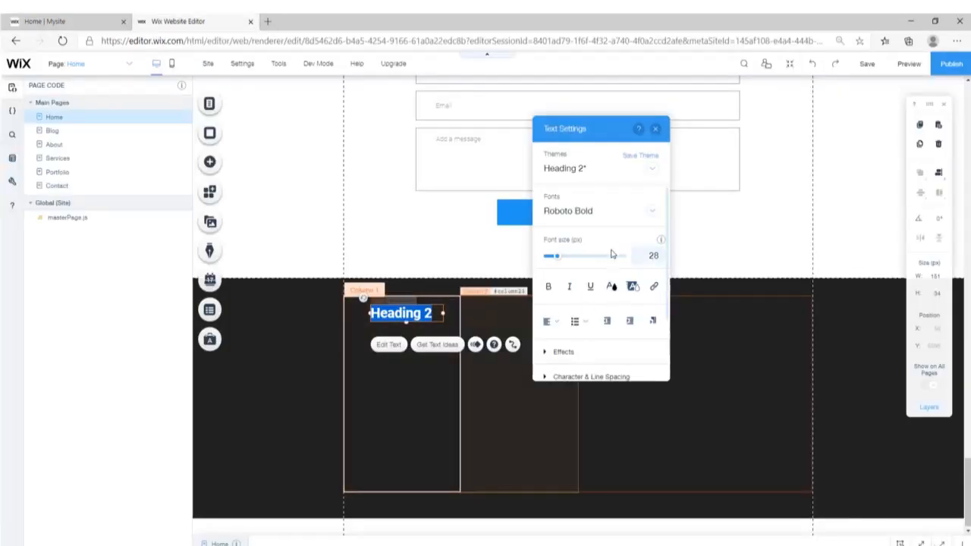
key(ctrl+v)
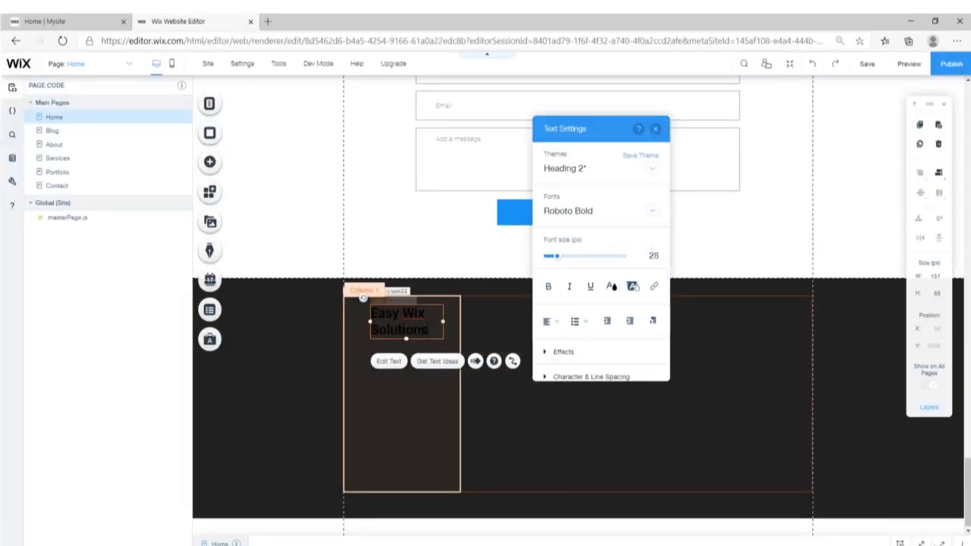
- Change the "Easy Wix Solutions" text colour to white #FFFFFF from My Colors and close the text settings
key(ctrl+a)
click(612, 287)
click(568, 288)
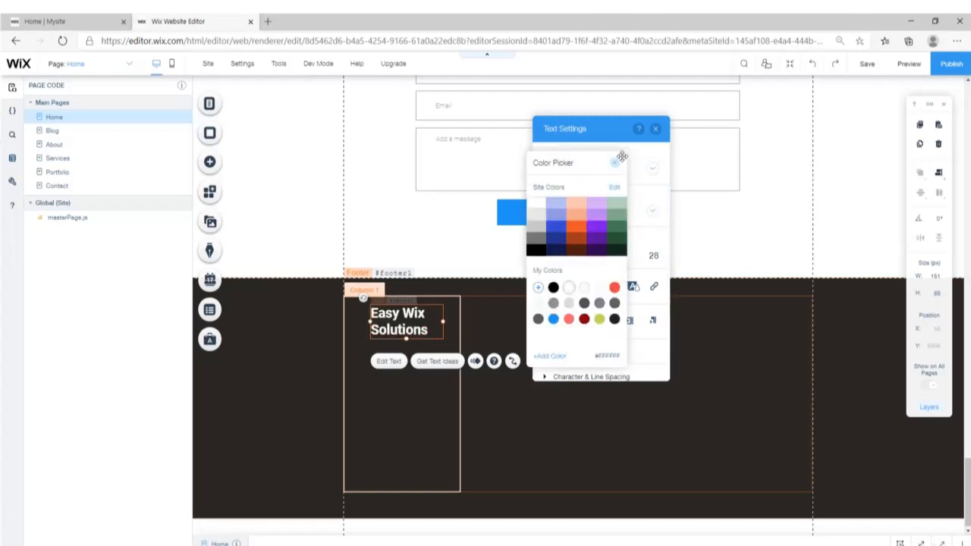
click(655, 128)
click(655, 128)
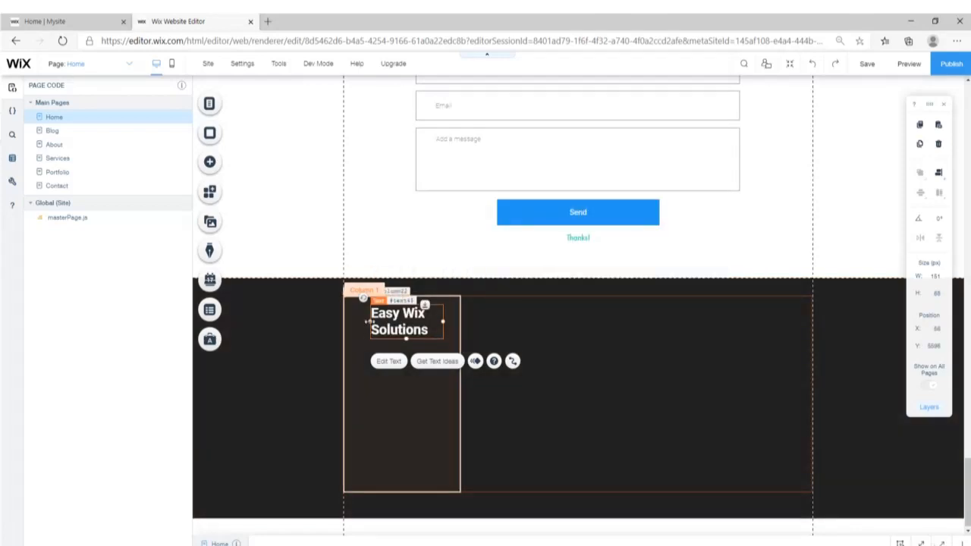
- Widen the "Easy Wix Solutions" text box on both sides to about 222 px and set its font size to 25 px
drag(367, 321, 349, 321)
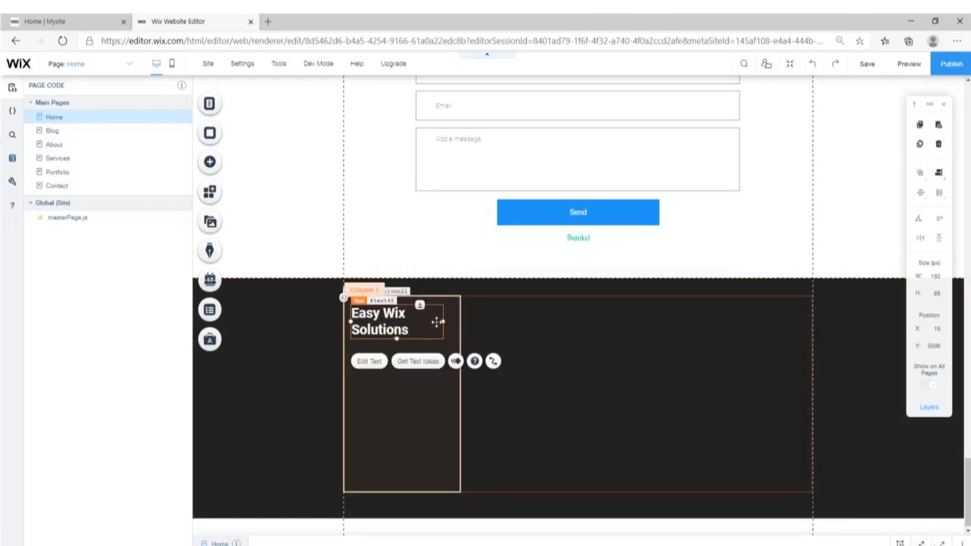
drag(441, 321, 457, 321)
double_click(405, 325)
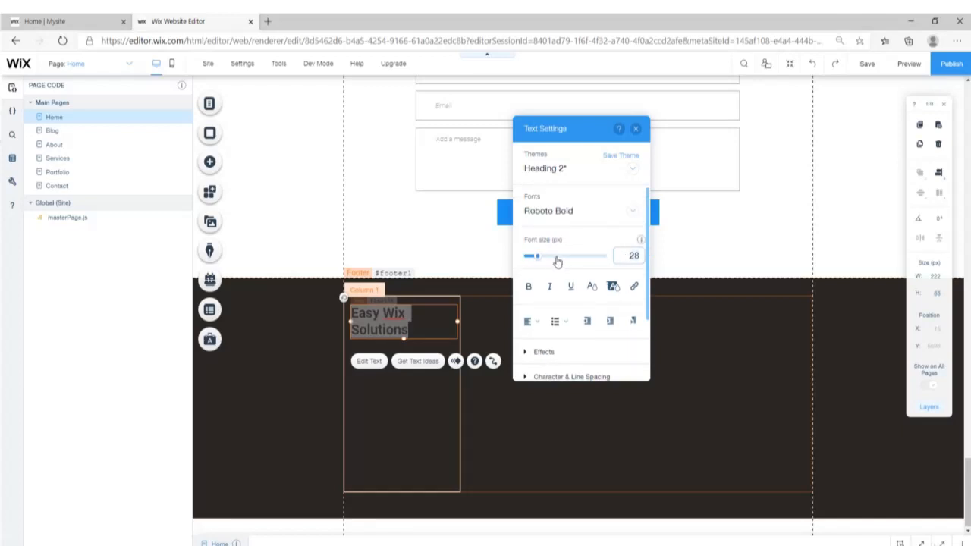
drag(538, 258, 536, 260)
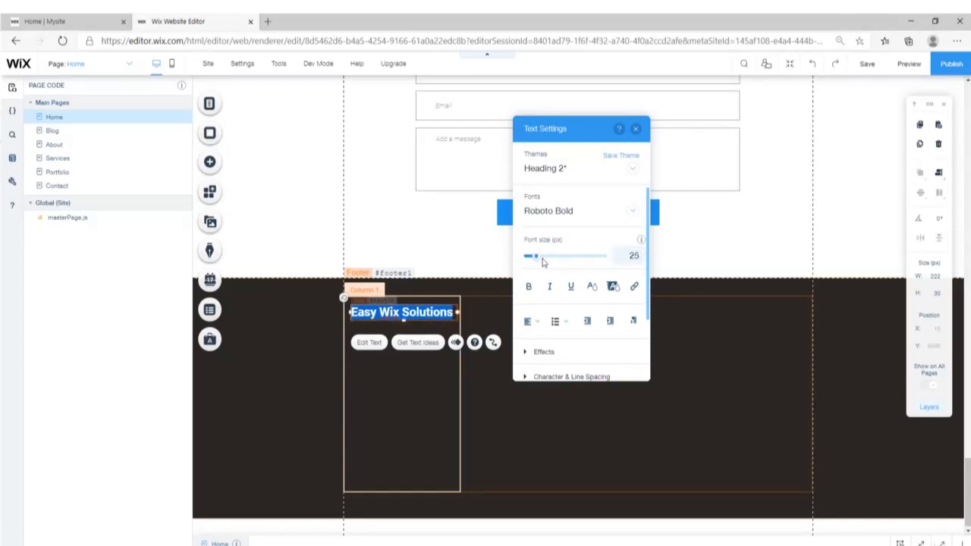
click(635, 129)
click(411, 387)
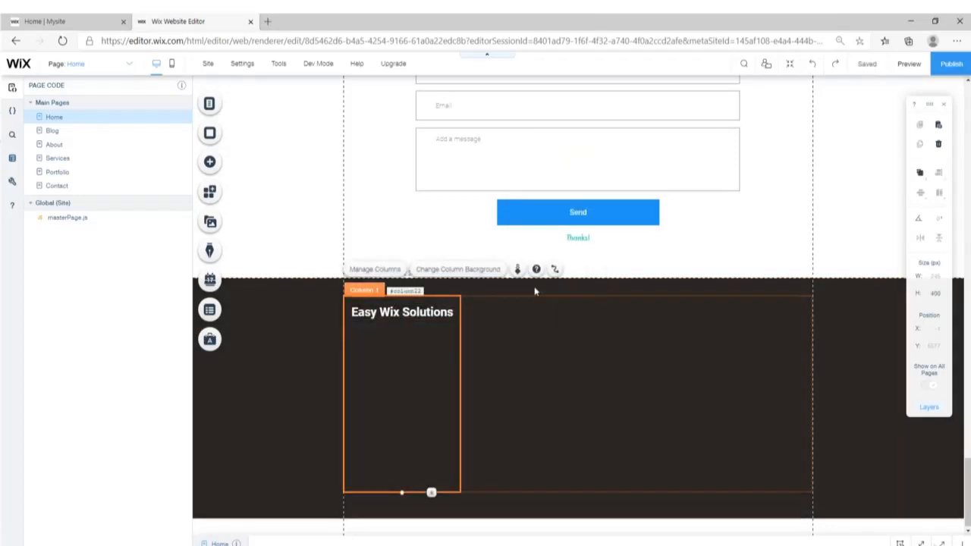
- Check the divider in the reference footer, then add the thick black themed line and place it under "Easy Wix Solutions"
click(93, 22)
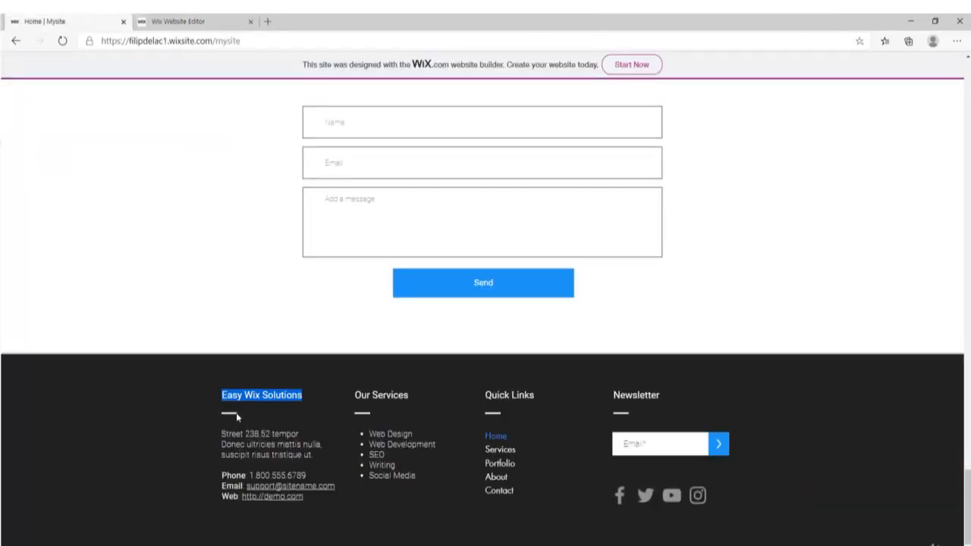
click(171, 21)
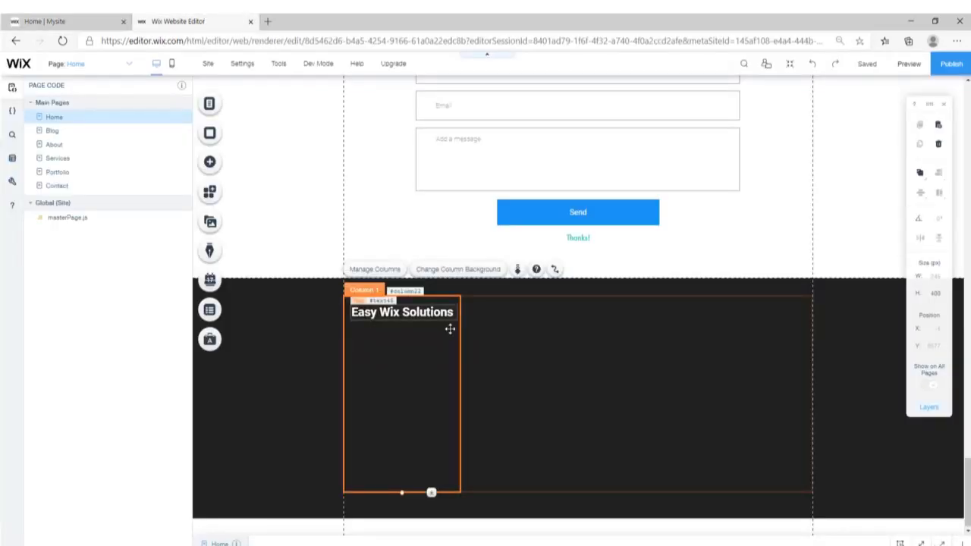
click(212, 163)
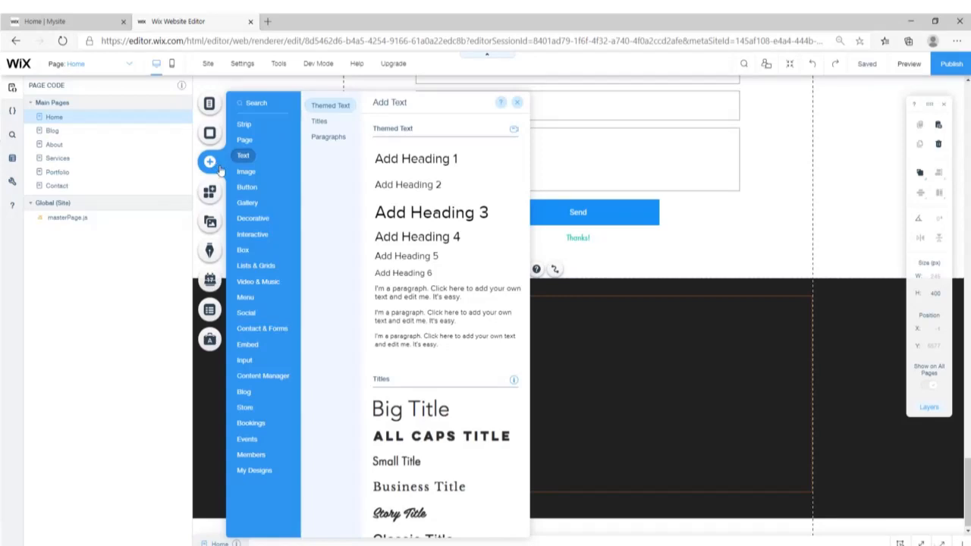
click(253, 220)
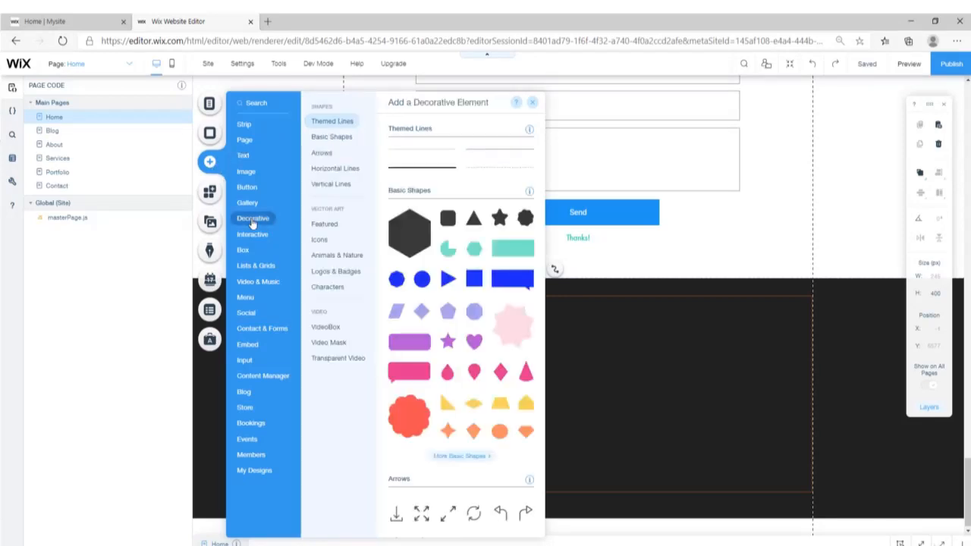
click(421, 167)
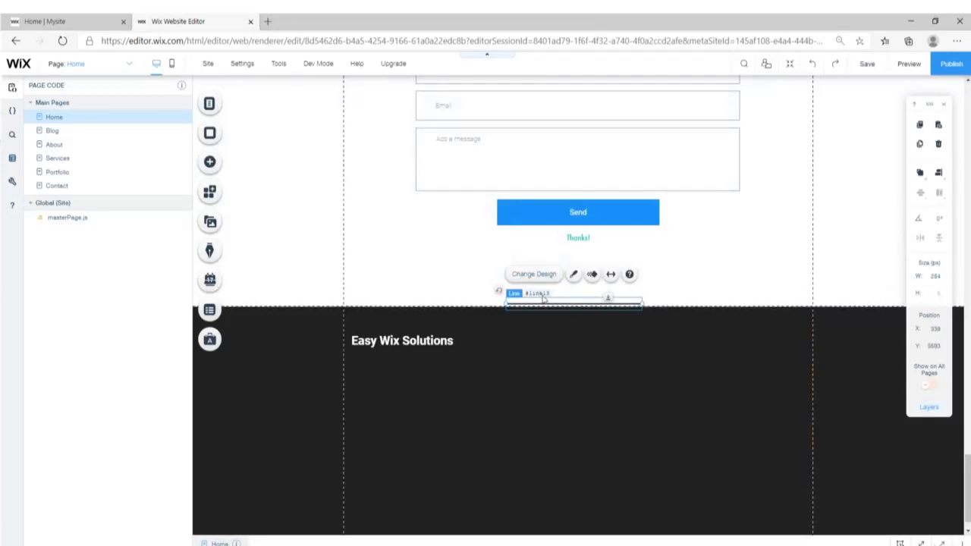
drag(551, 304, 433, 274)
drag(370, 287, 370, 335)
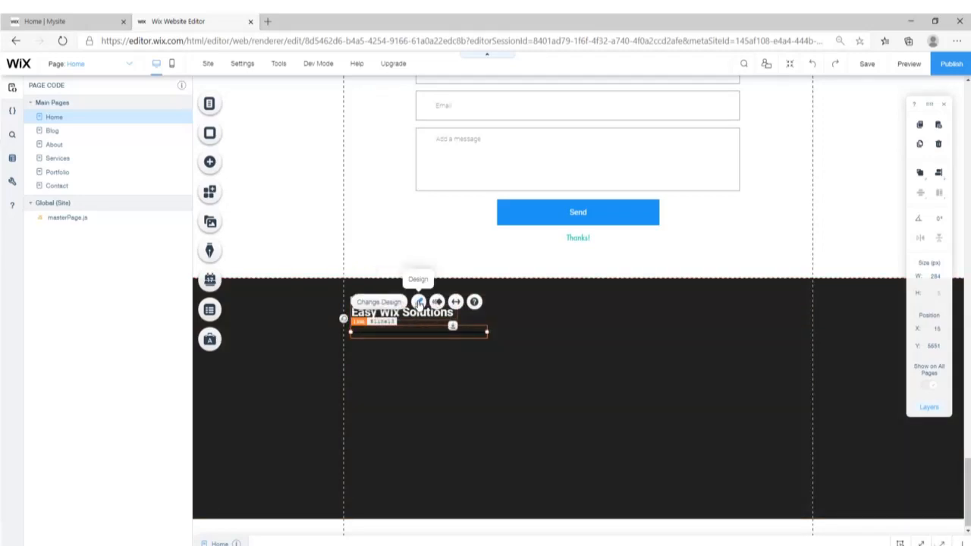
- Set the line colour of the divider under "Easy Wix Solutions" to white #FFFFFF in its design settings
click(419, 302)
click(556, 363)
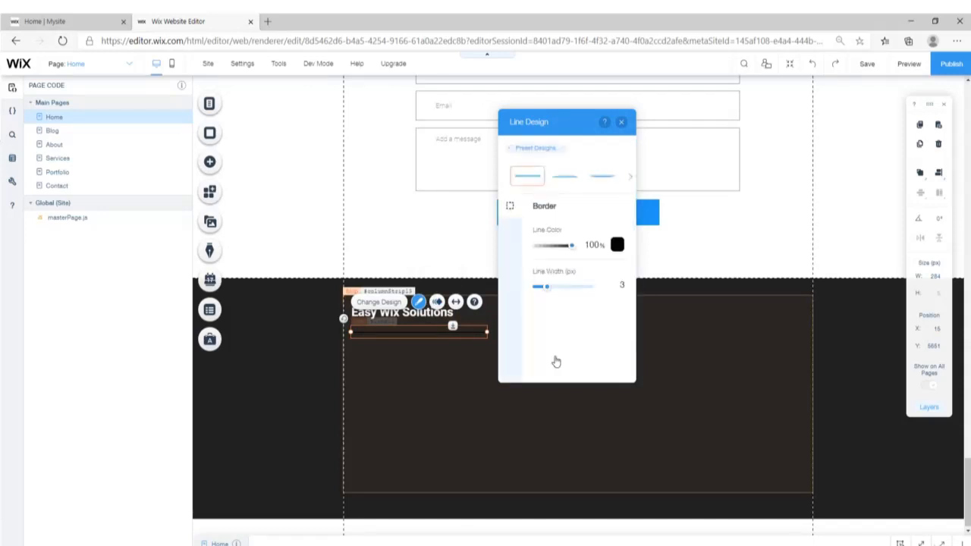
click(616, 245)
click(625, 301)
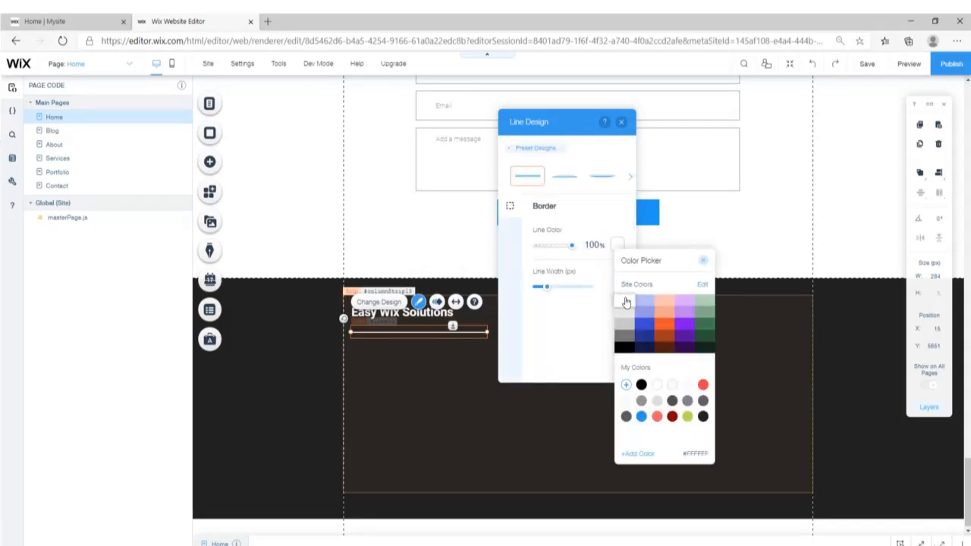
- Close the line design settings and shorten the white divider under "Easy Wix Solutions" to a short dash at the heading's left edge
click(621, 123)
click(622, 123)
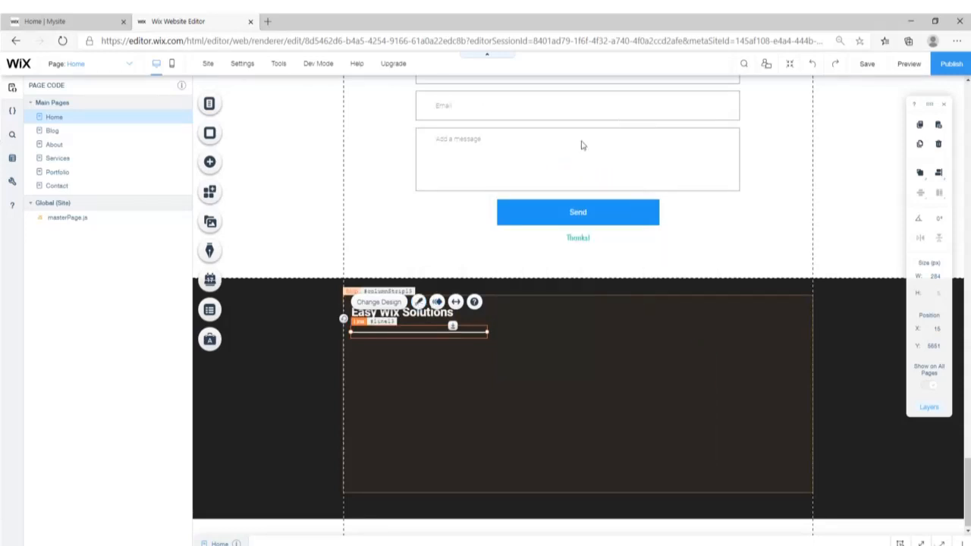
drag(490, 331, 378, 334)
click(305, 230)
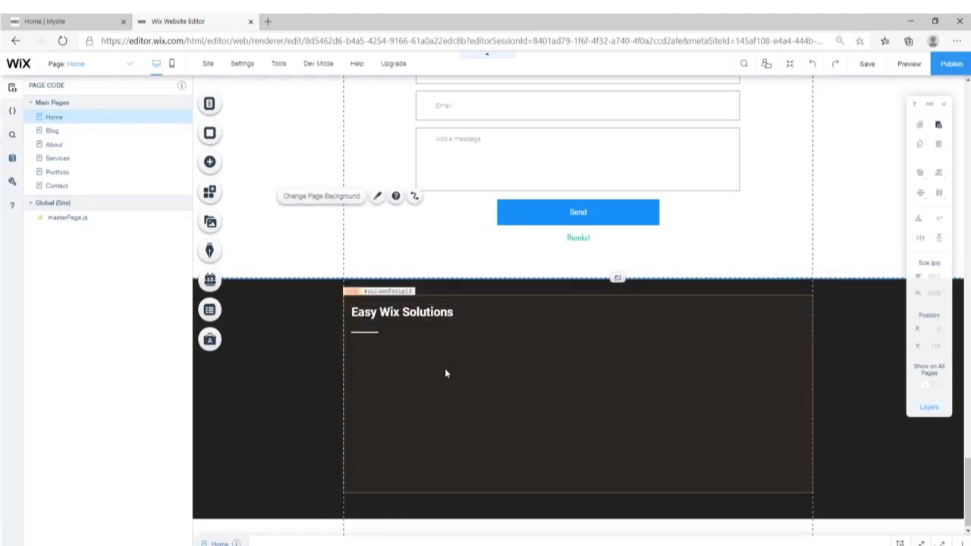
- Duplicate the "Easy Wix Solutions" text below the divider in the first footer column and set the copy's font size to 18 px
click(397, 368)
right_click(396, 369)
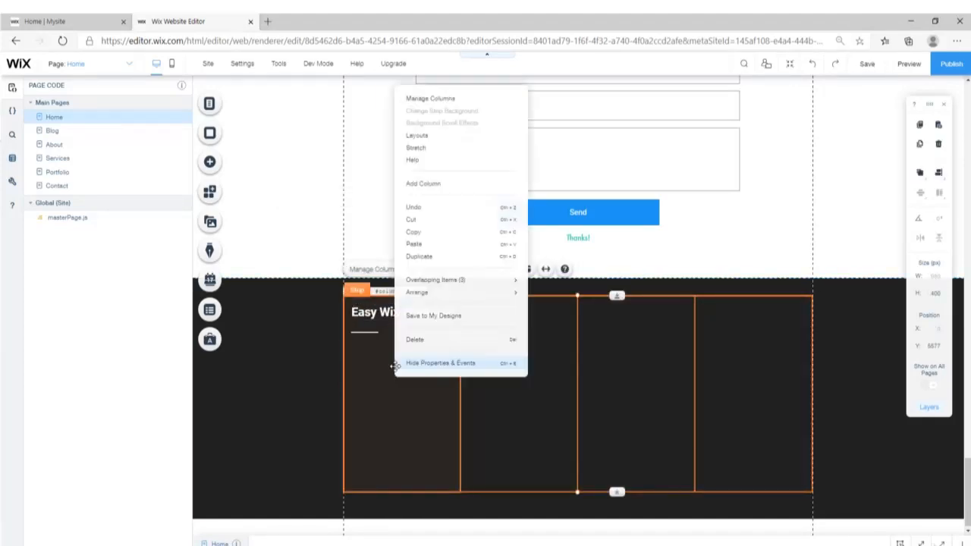
click(404, 315)
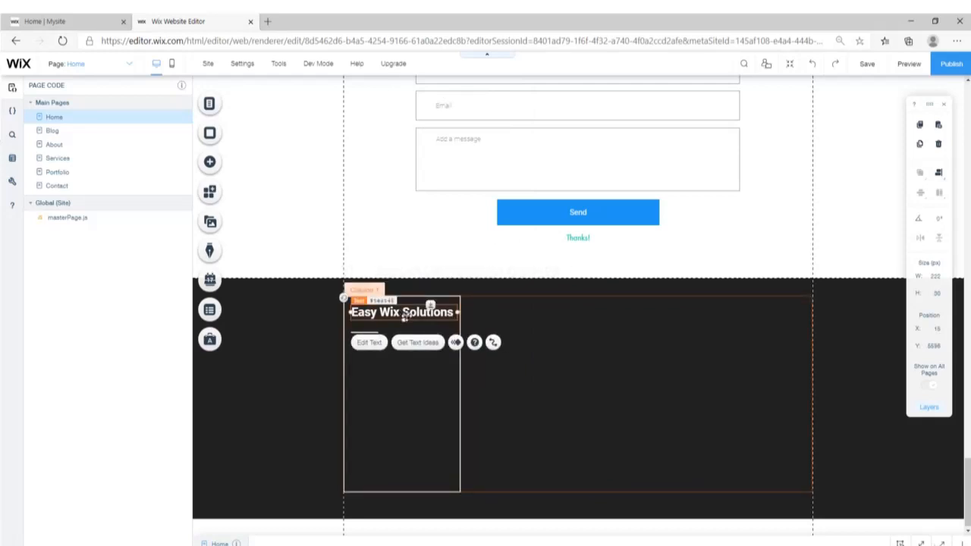
drag(414, 329, 415, 363)
click(368, 330)
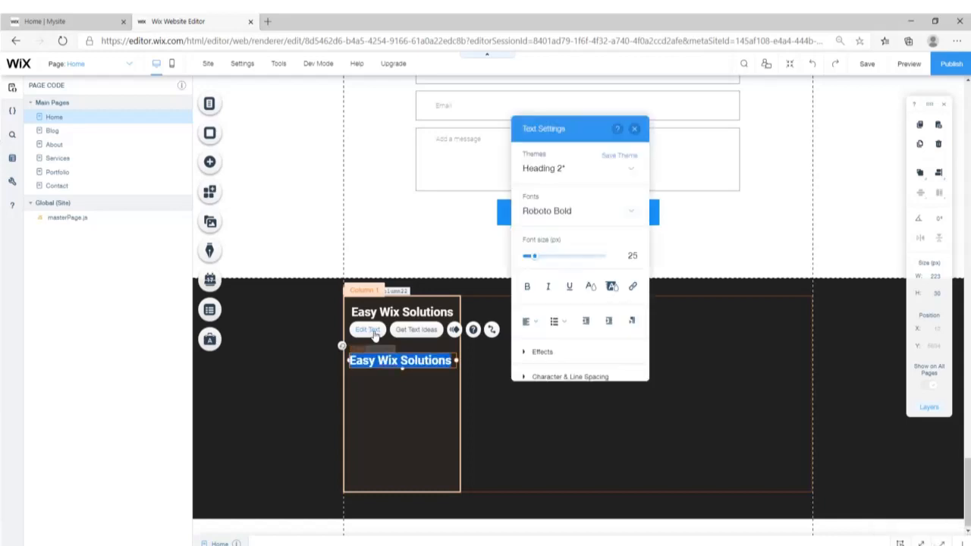
drag(539, 260, 533, 261)
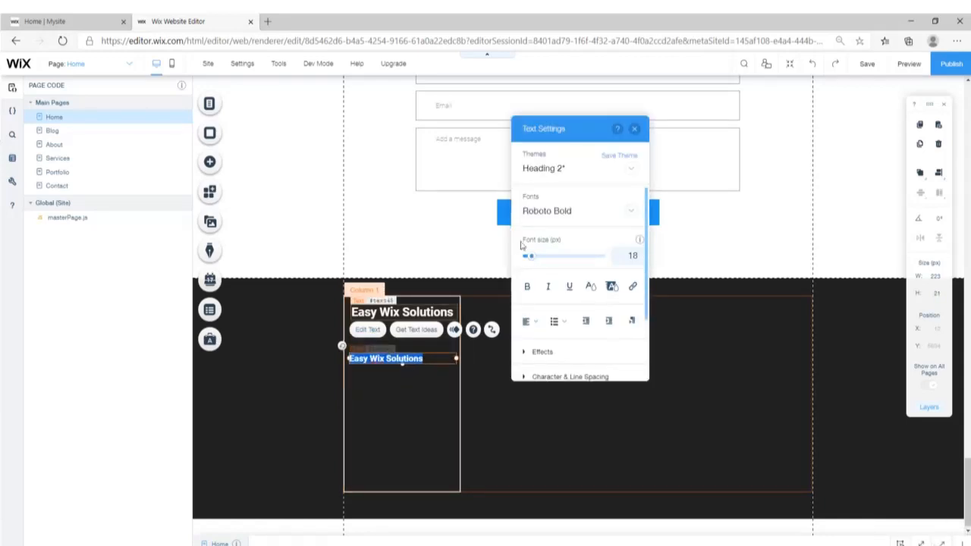
- Copy the address paragraph from the reference site's footer and replace the duplicated heading's text with it
click(59, 20)
triple_click(259, 454)
key(ctrl+c)
click(206, 20)
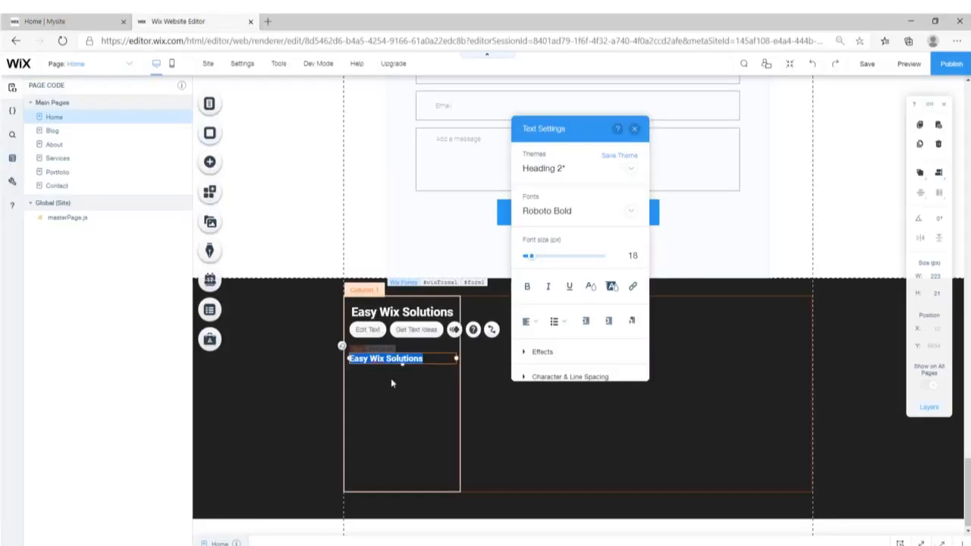
key(ctrl+v)
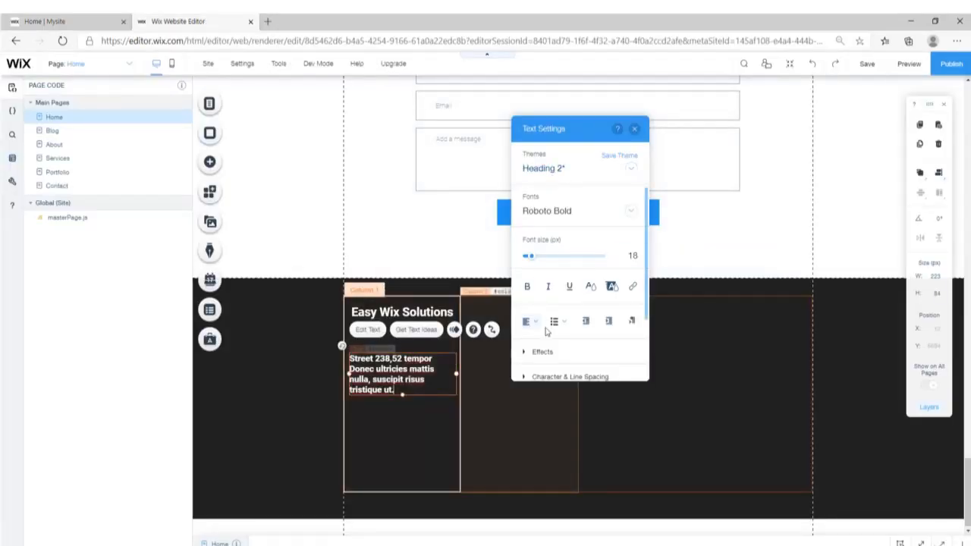
- Set the footer address paragraph's font to Roboto Thin, close the text settings and place the text just below the divider
click(549, 212)
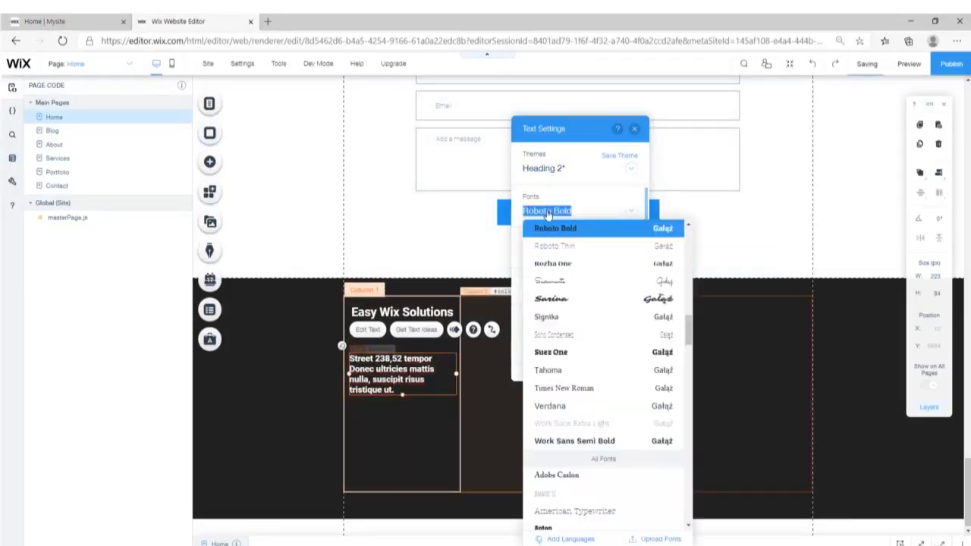
click(555, 244)
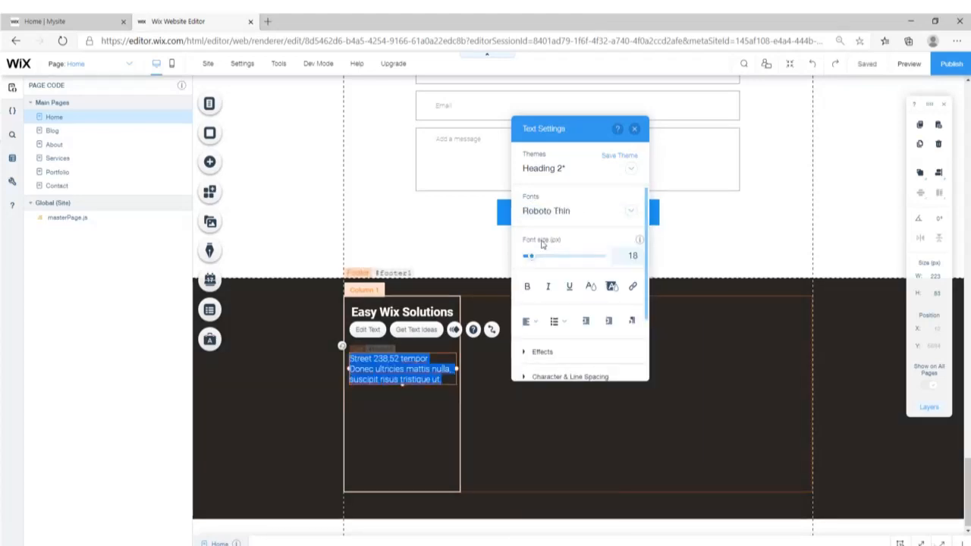
click(635, 131)
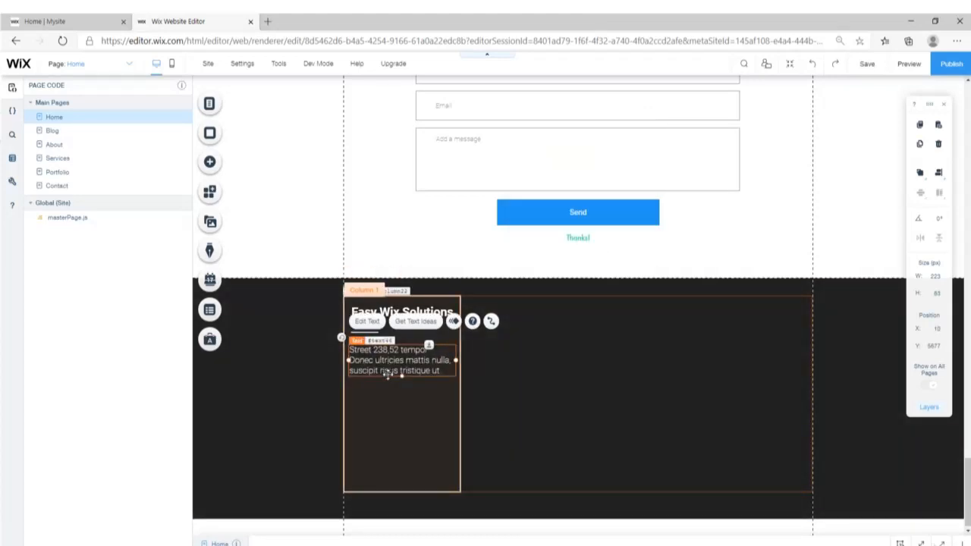
- Duplicate the address paragraph below itself and replace the copy's text with the reference footer's phone, email and web details
drag(387, 374, 388, 409)
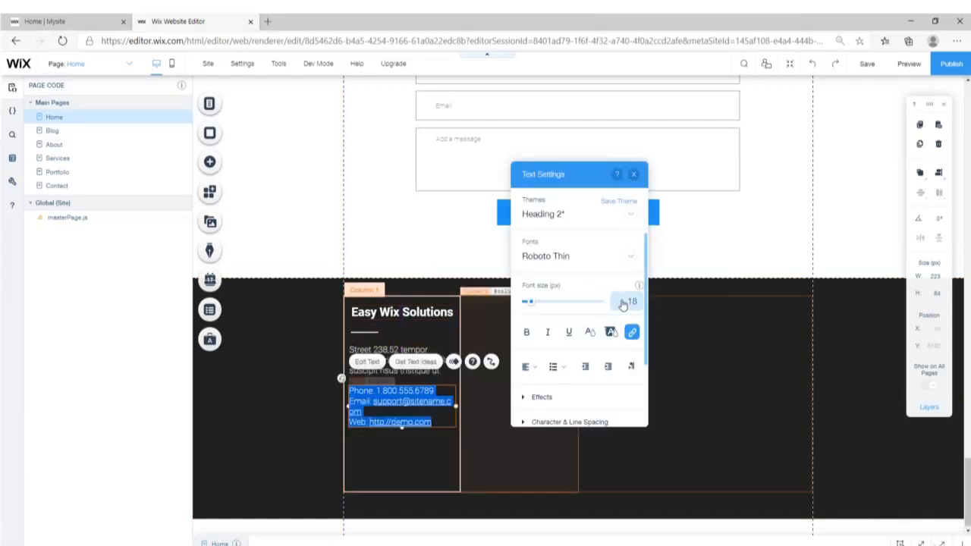
- Set the font size of the phone, email and web text in the first footer column to 16 px
click(622, 301)
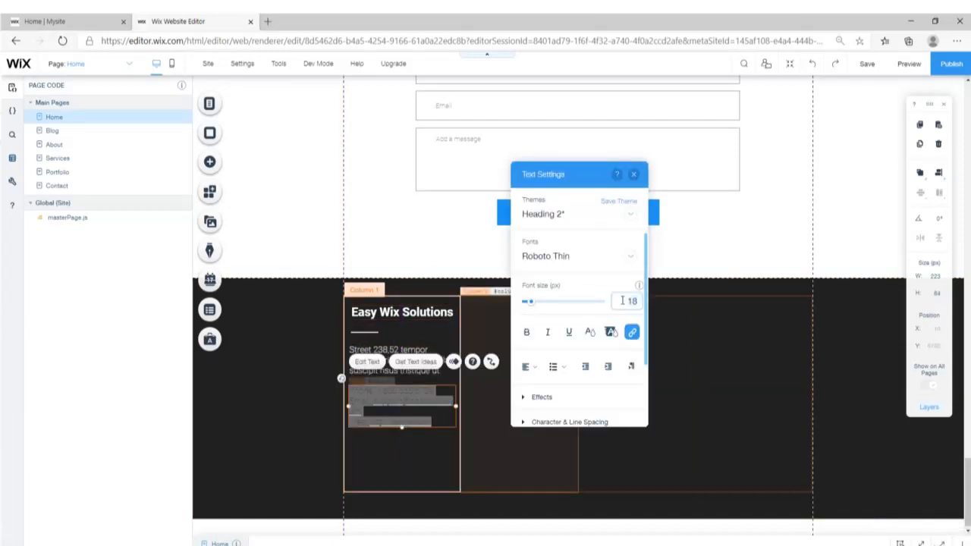
key(Return)
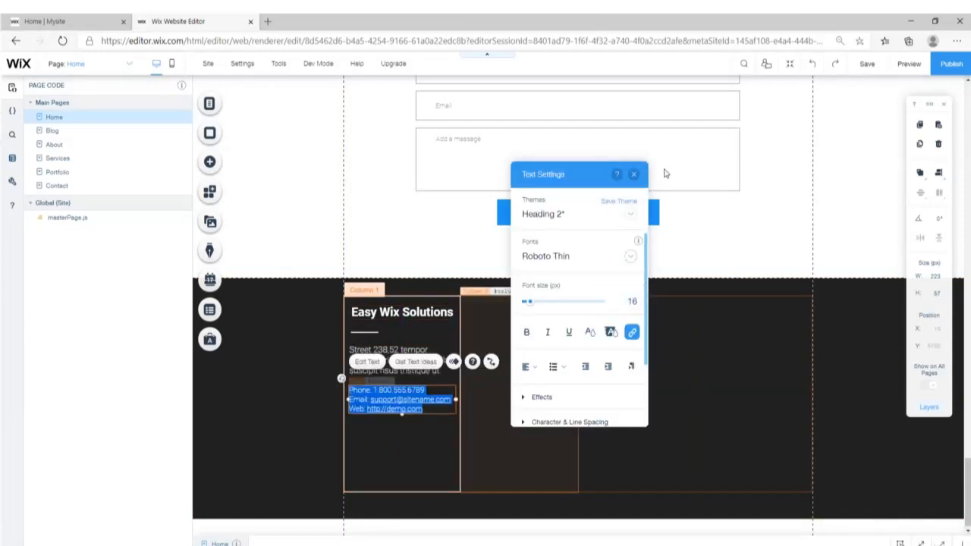
click(634, 176)
click(428, 446)
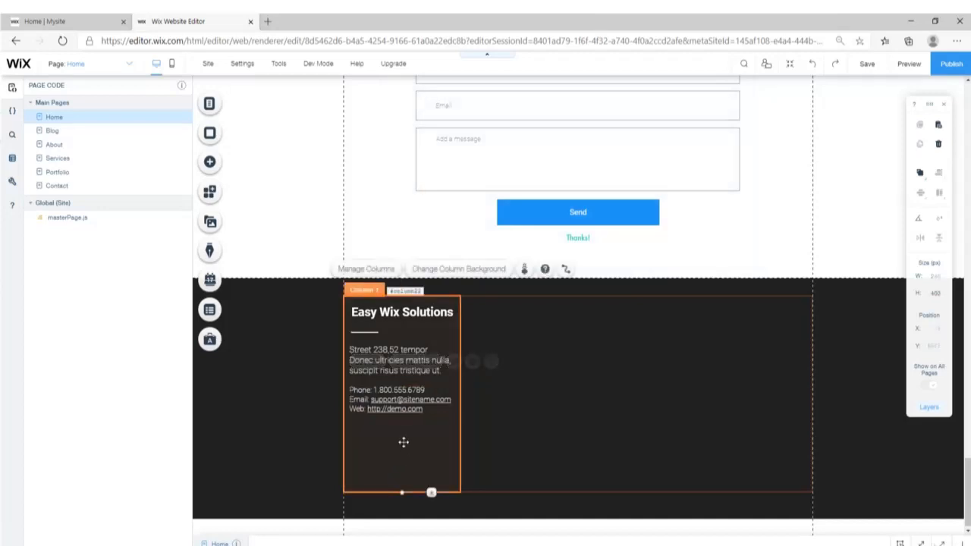
- Set the font size of the street address text in the first footer column to 16 px
click(395, 368)
double_click(396, 368)
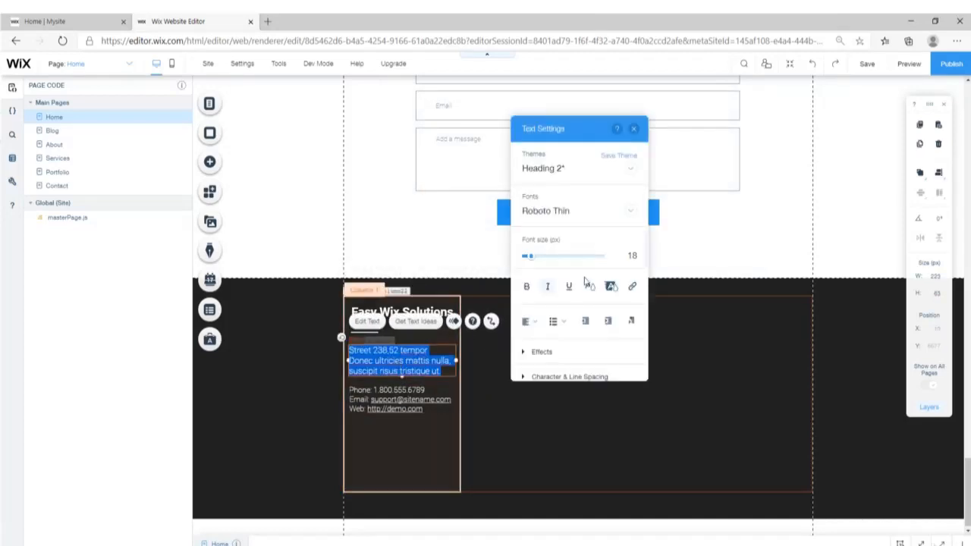
click(634, 255)
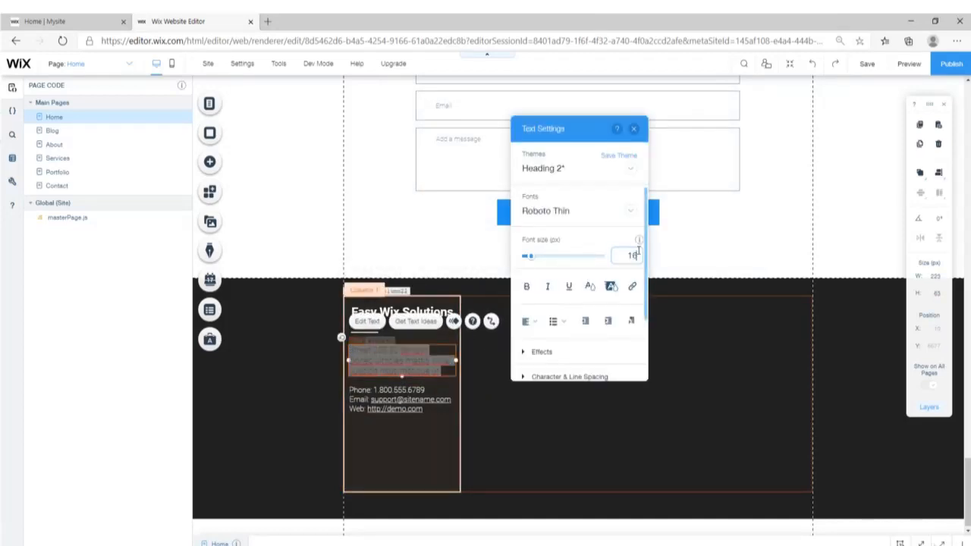
key(Return)
- Select the heading and both text blocks in the first footer column and align them along their left edges
drag(366, 490, 403, 404)
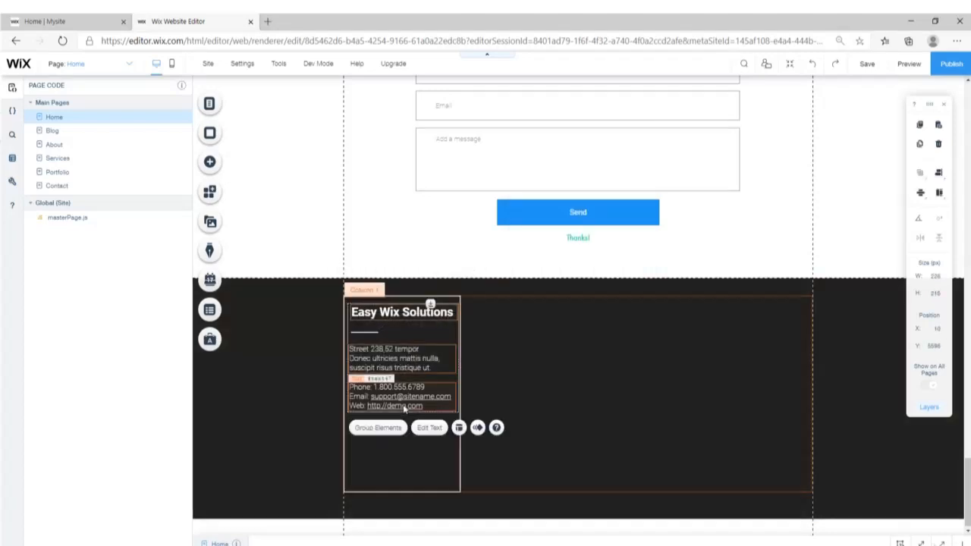
click(355, 196)
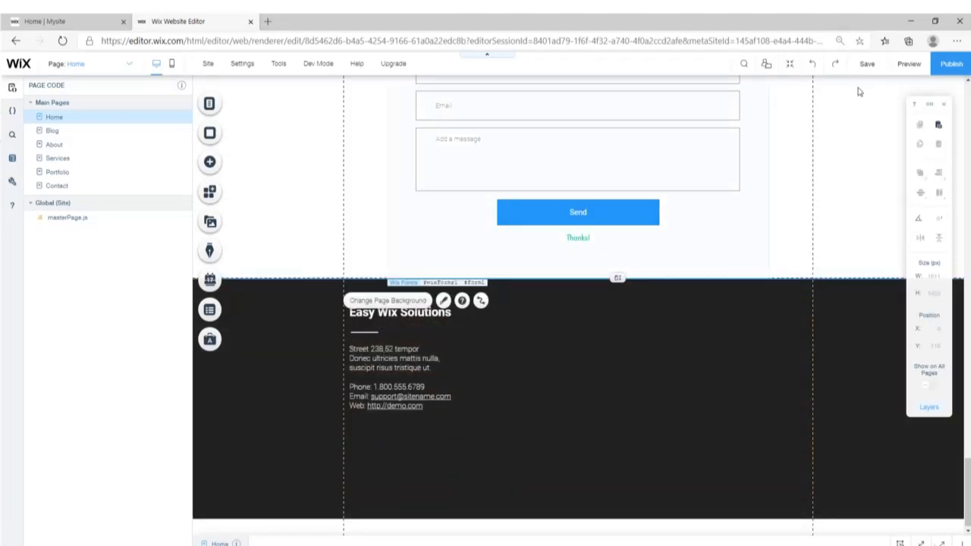
click(904, 64)
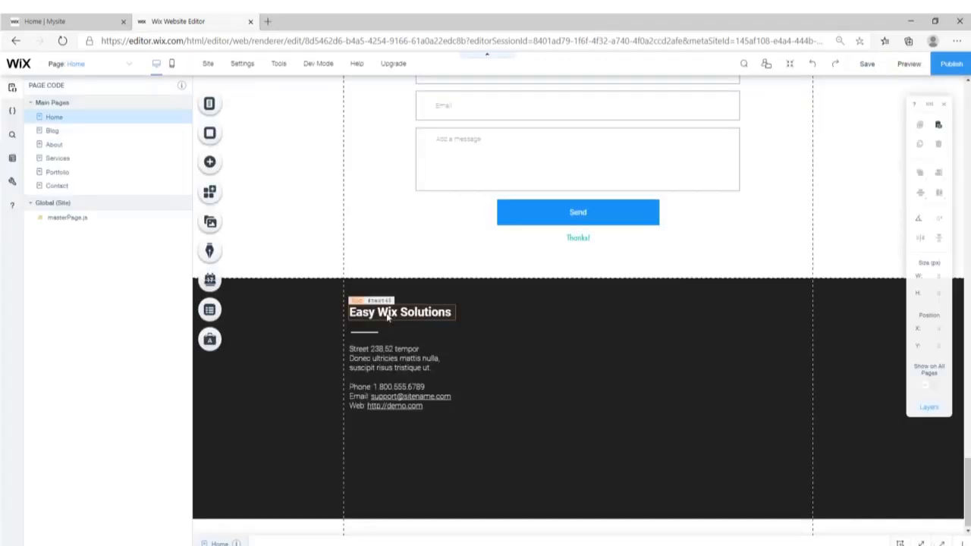
- Copy the first footer column's heading and text blocks into the second column and position them level with the originals
click(76, 22)
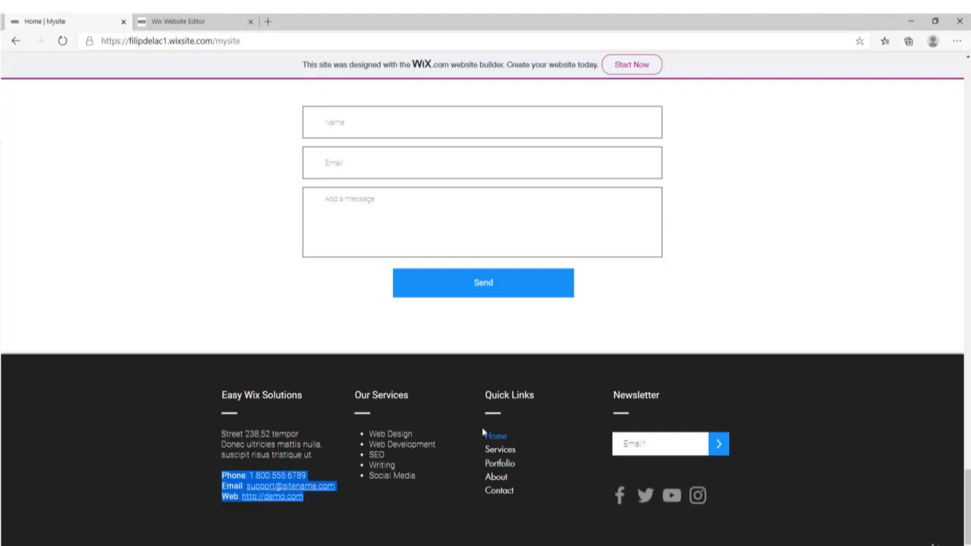
click(178, 21)
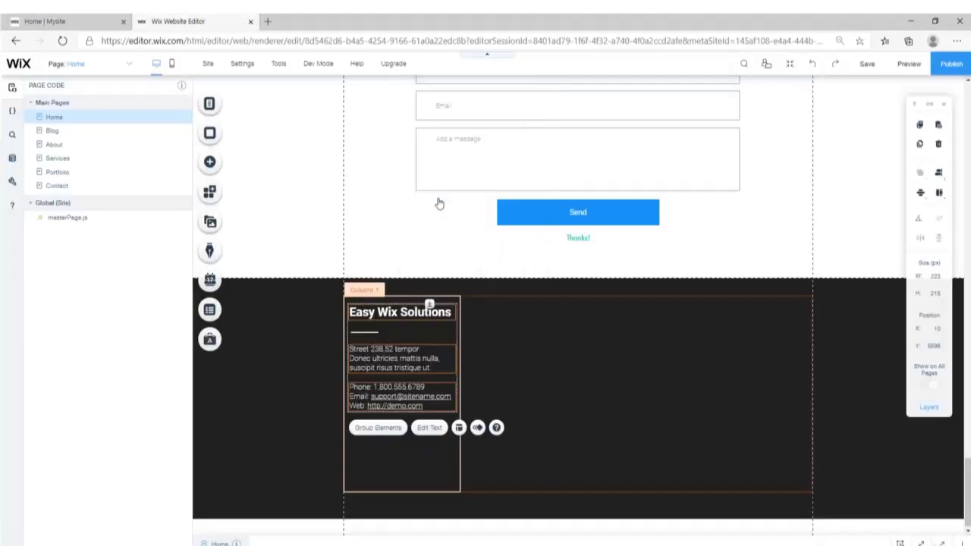
click(501, 326)
right_click(502, 325)
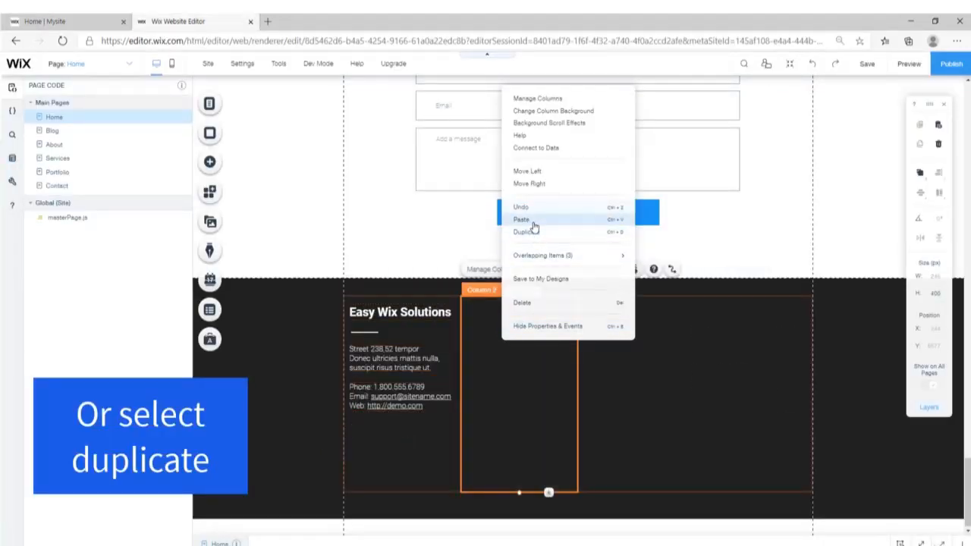
click(531, 232)
drag(716, 340, 512, 312)
click(506, 311)
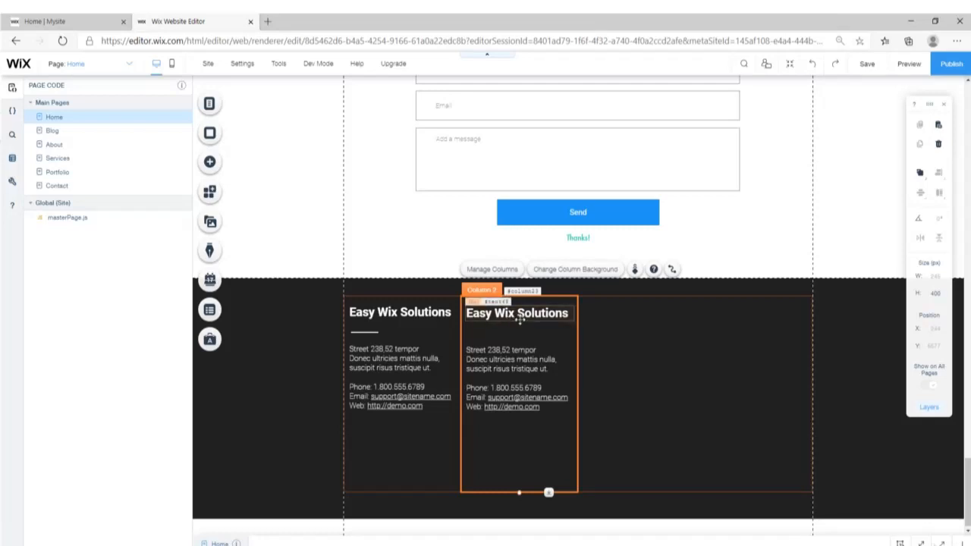
drag(517, 319, 506, 393)
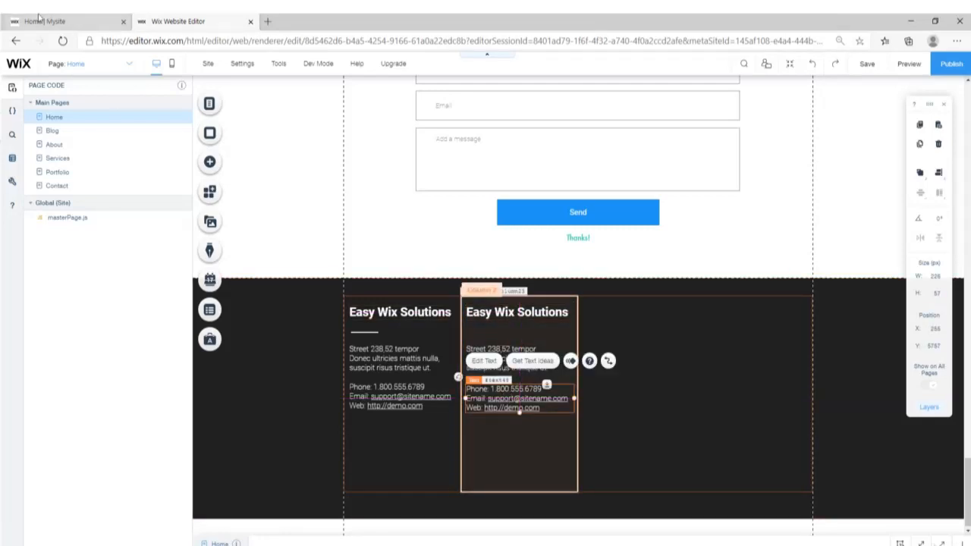
- Replace the second footer column's heading with "Our Services", copied from the published site's footer
click(61, 23)
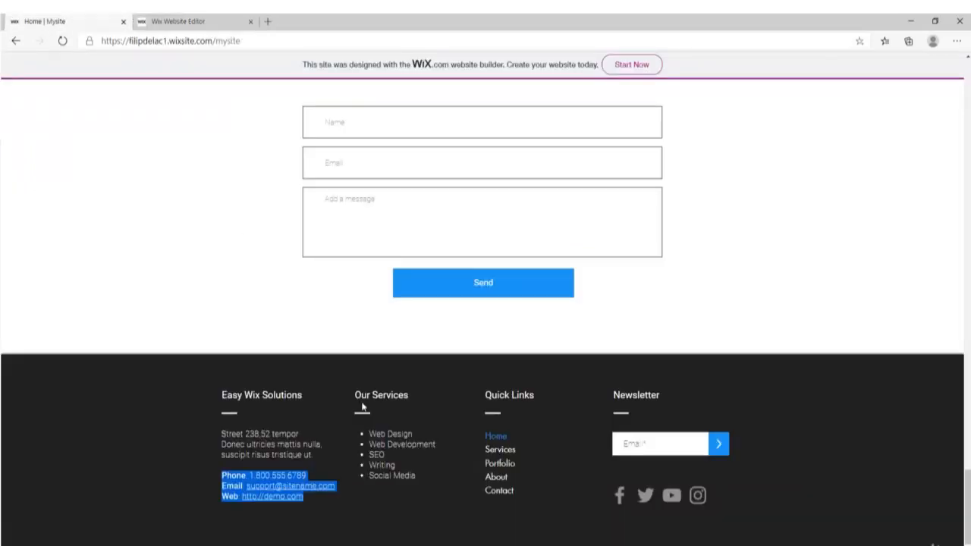
drag(355, 396, 444, 393)
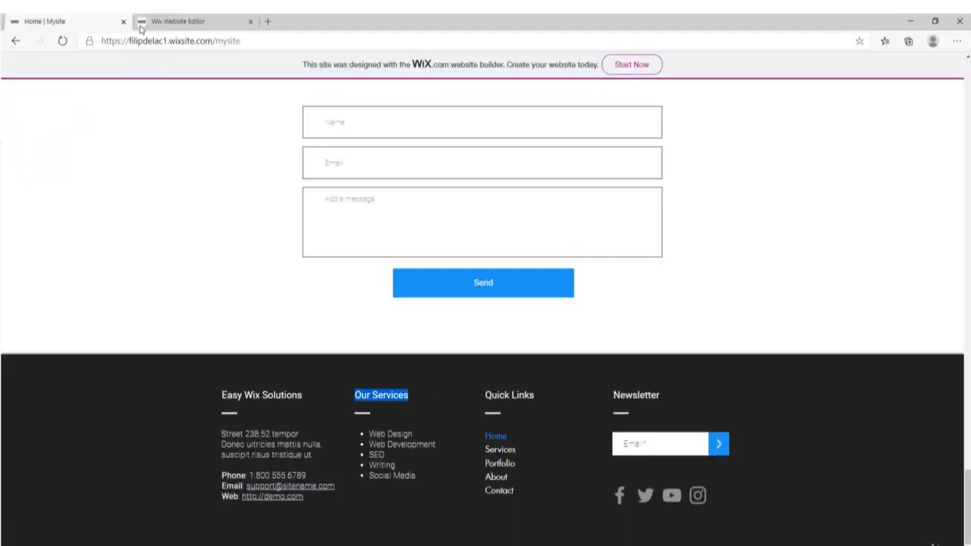
click(206, 16)
double_click(518, 312)
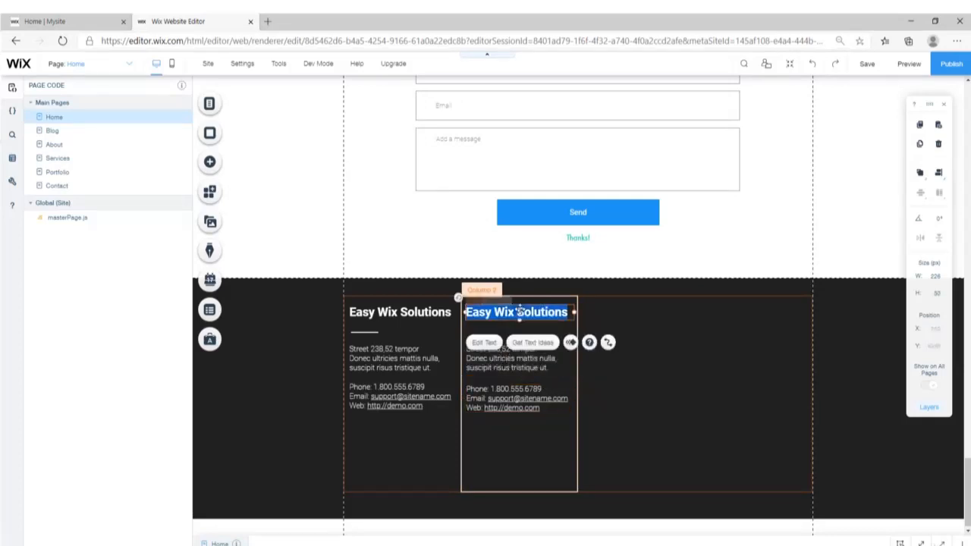
key(ctrl+a)
key(ctrl+v)
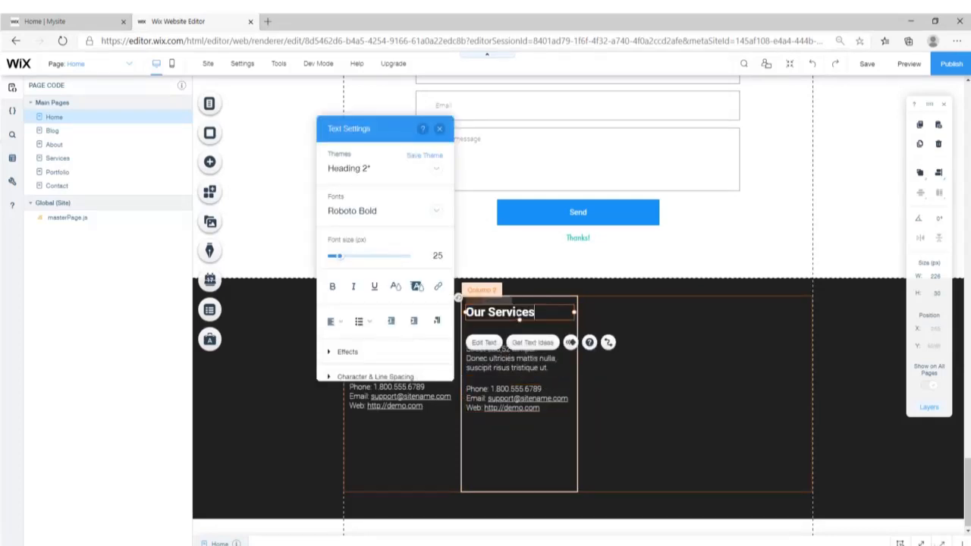
click(439, 128)
- Copy the services list from the published site's footer and return to the Wix Website Editor
click(103, 18)
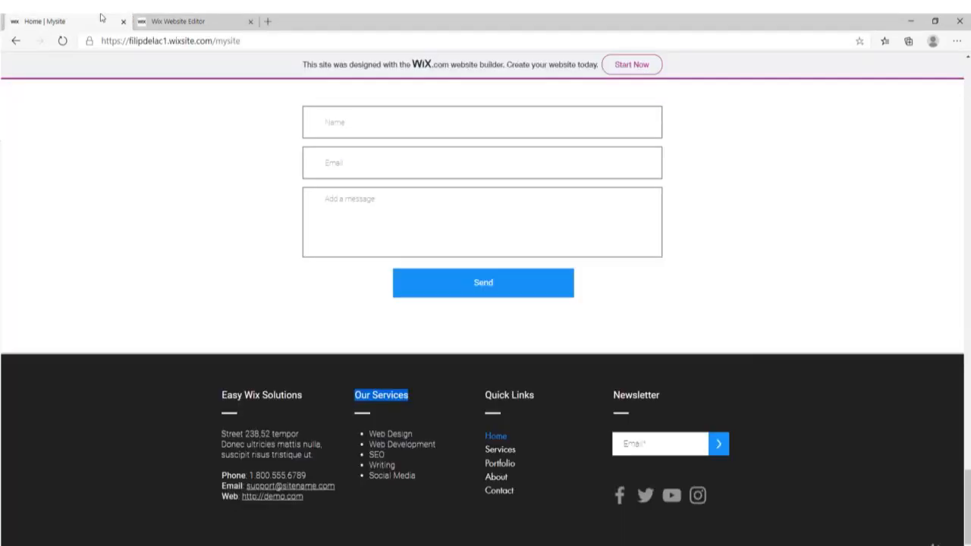
drag(369, 433, 423, 483)
click(139, 21)
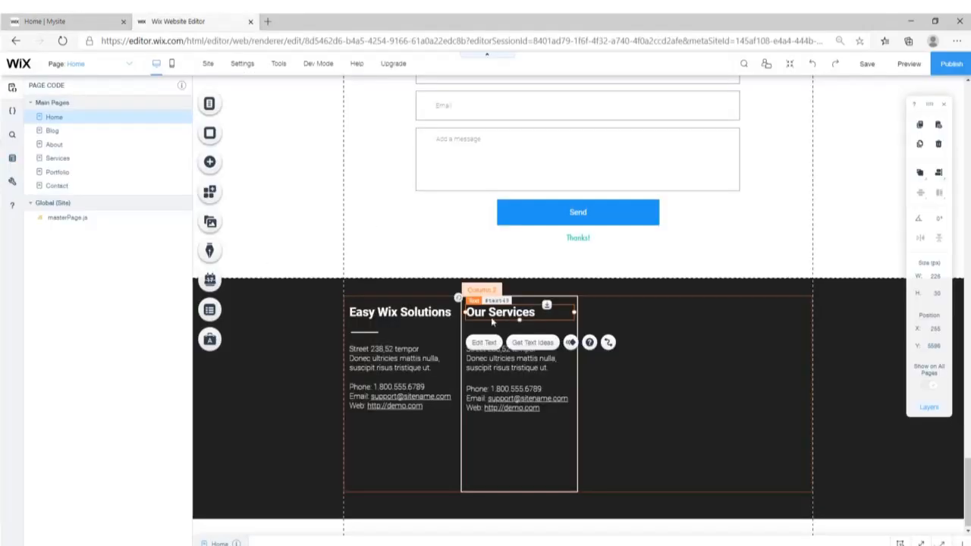
- Place a copy of the short divider line under the "Our Services" heading and delete that column's contact details block
click(369, 332)
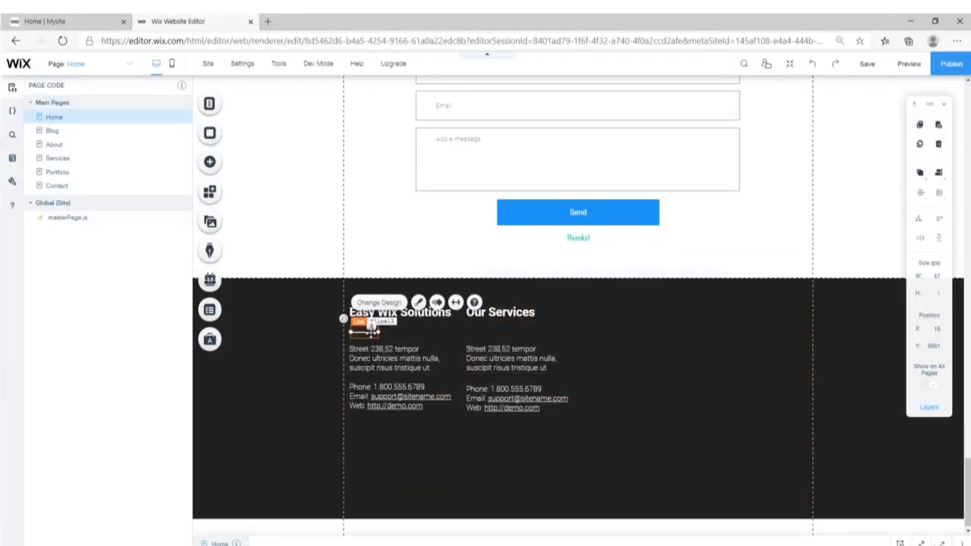
drag(367, 333, 483, 332)
click(500, 402)
key(Delete)
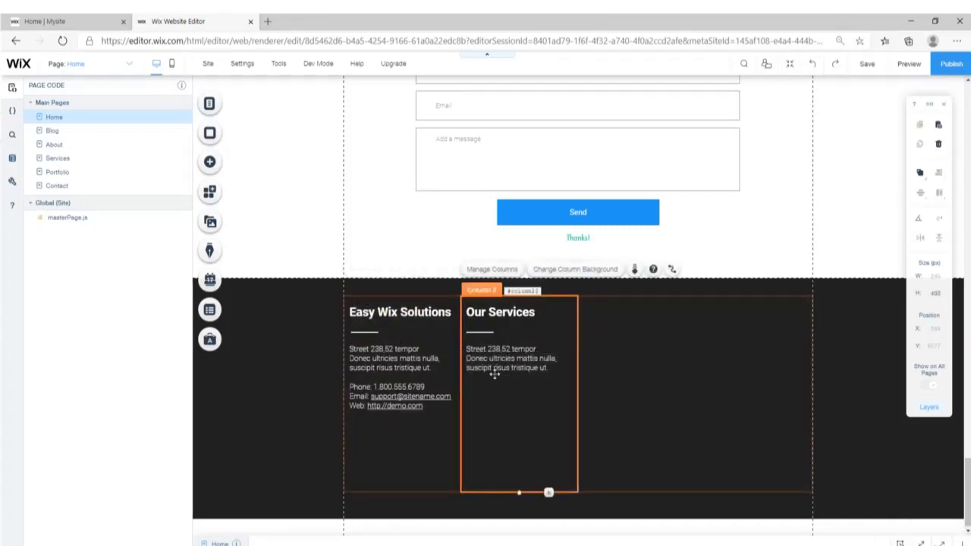
- Replace the address text under "Our Services" with the copied services list and colour it white (#FFFFFF)
double_click(503, 366)
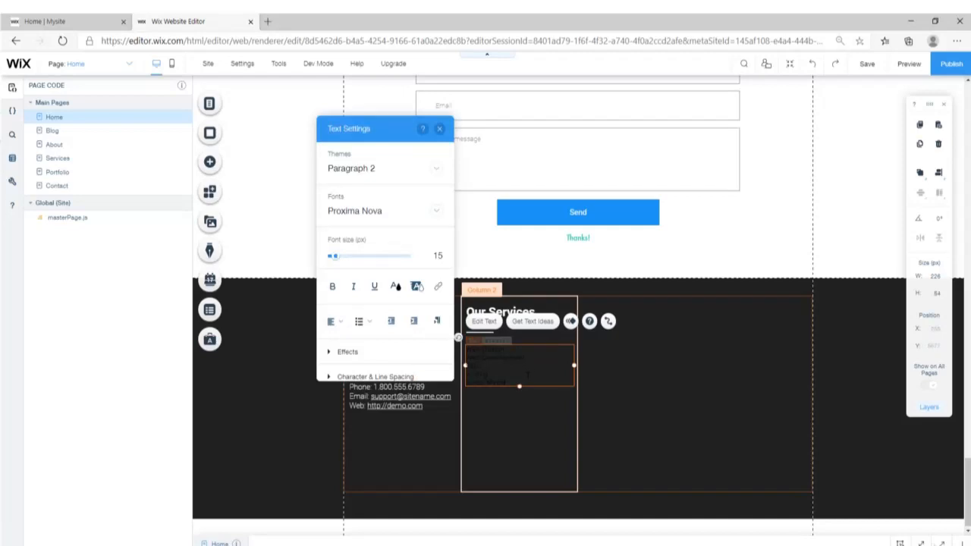
key(ctrl+a)
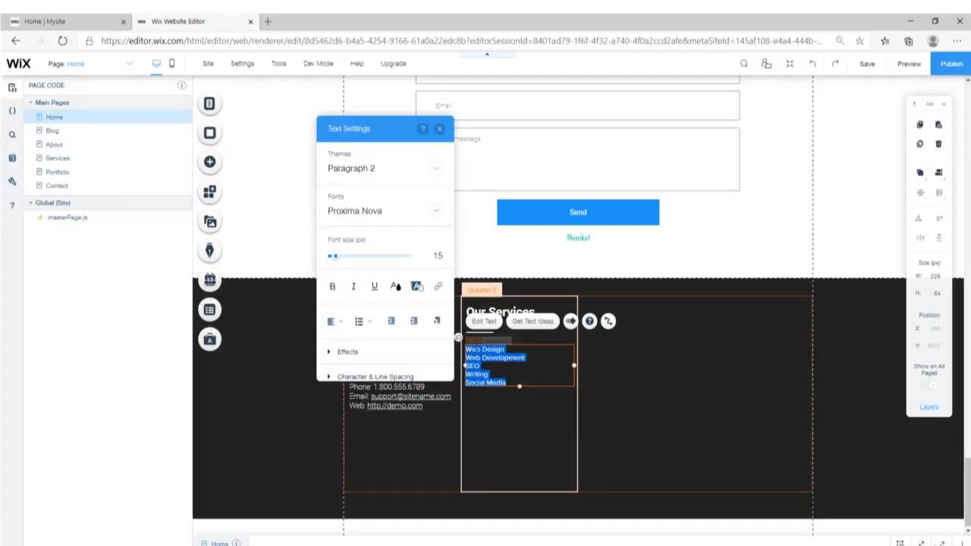
click(395, 286)
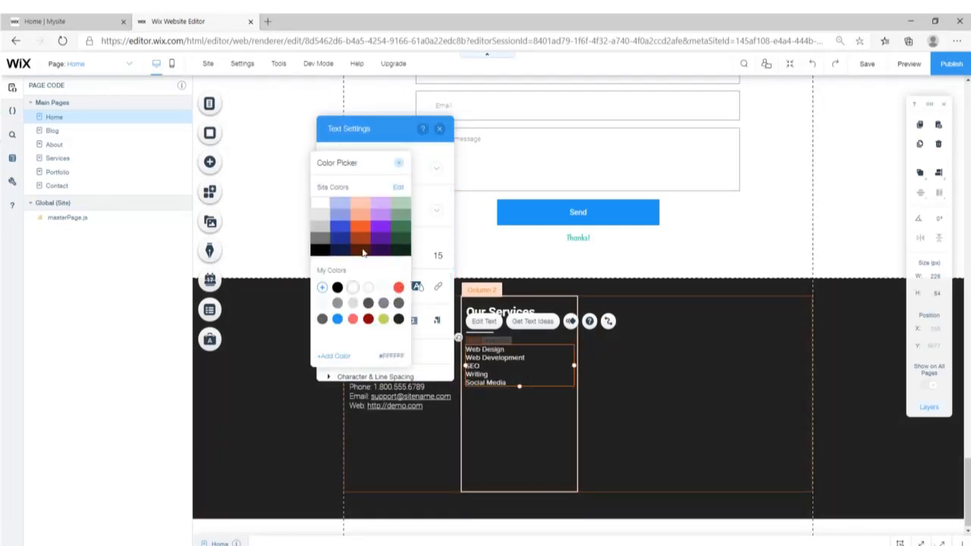
click(399, 164)
- Format the services list in the Roboto Thin font as a bulleted list
click(434, 212)
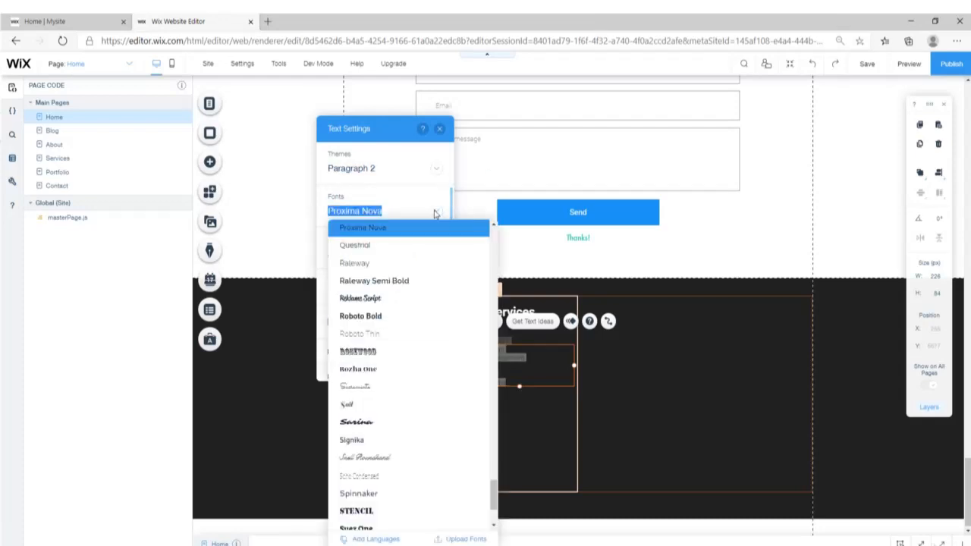
click(376, 334)
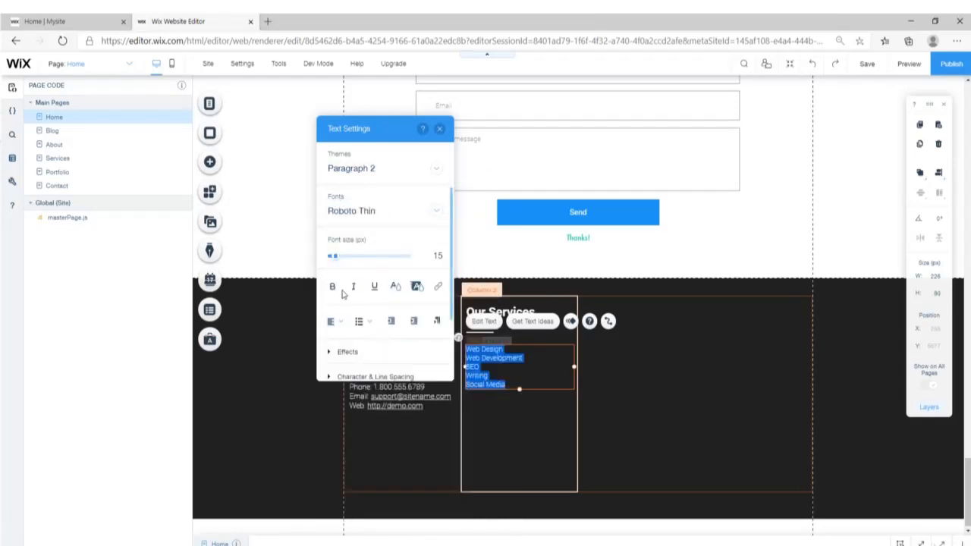
click(368, 322)
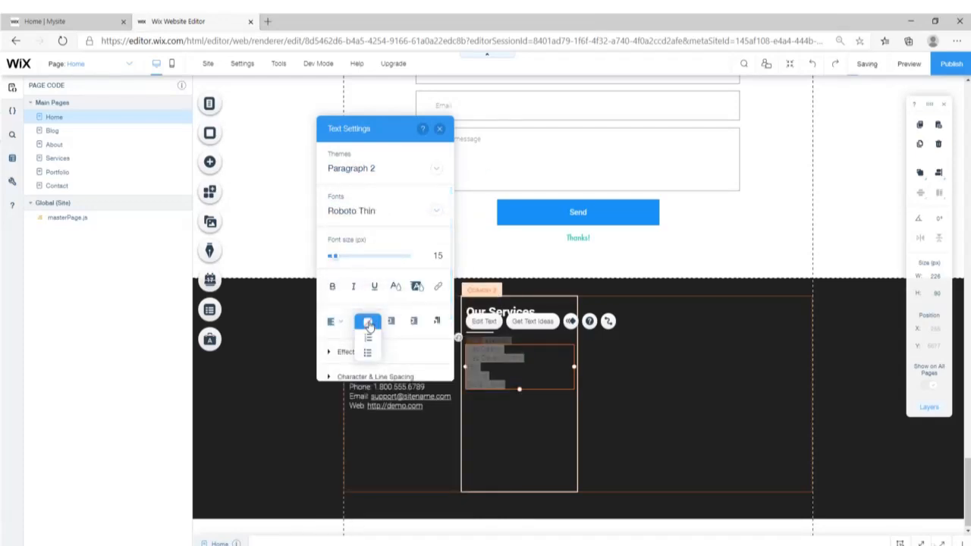
click(368, 345)
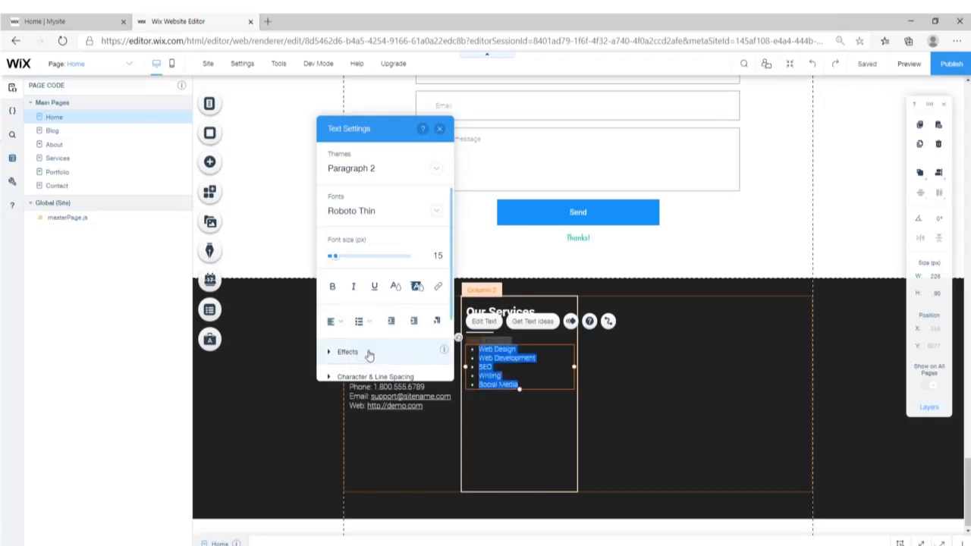
click(440, 130)
click(429, 430)
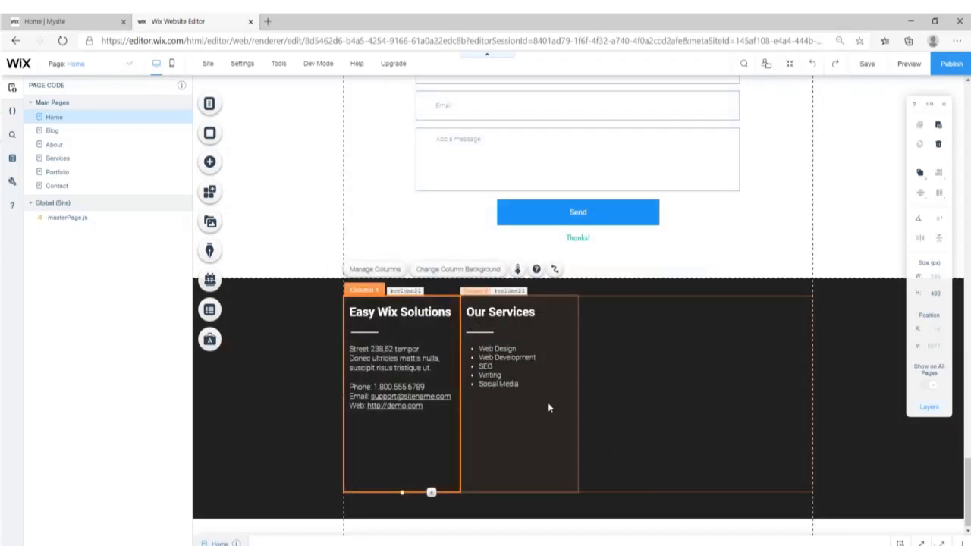
- Paste the copied column elements into the third footer column, keeping only the heading and changing it to "Quick Links"
click(9, 20)
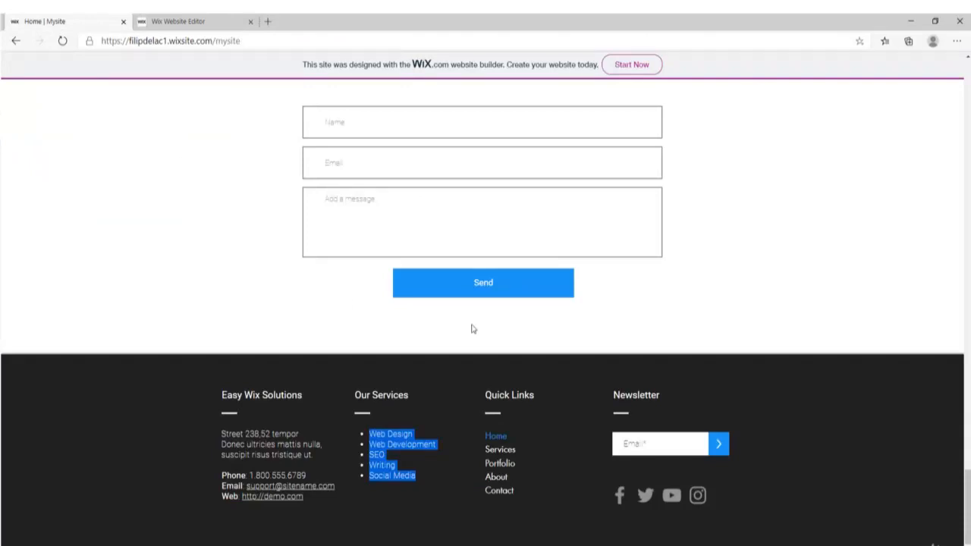
drag(479, 392, 535, 396)
click(228, 20)
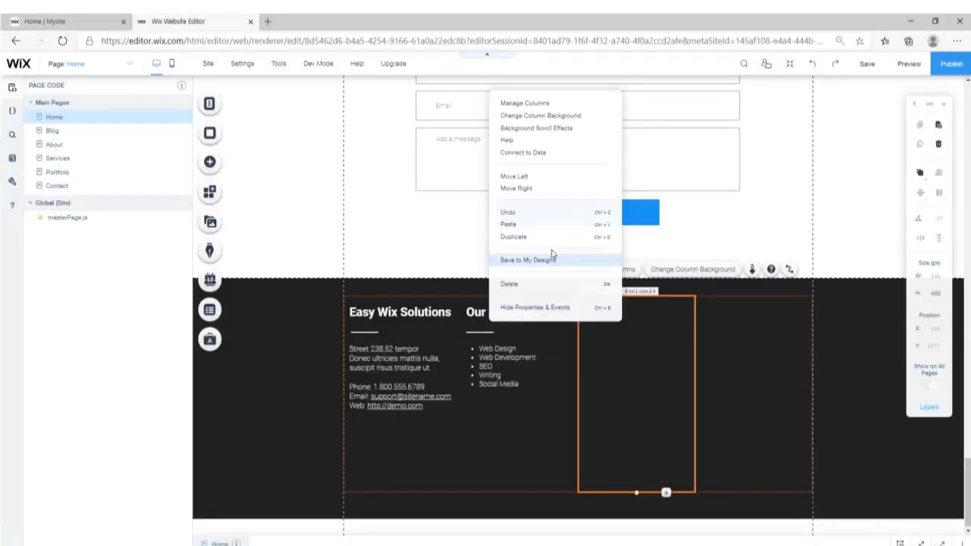
click(544, 226)
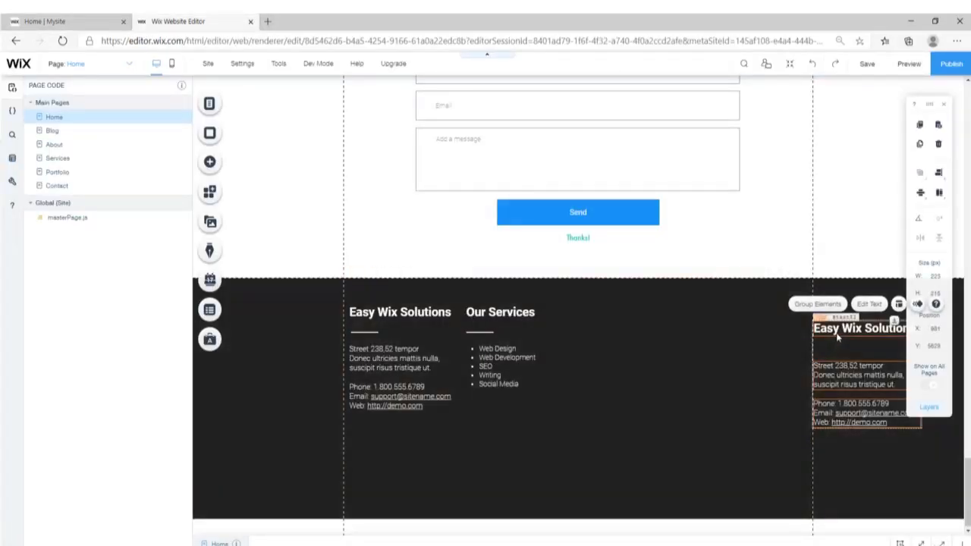
drag(649, 337, 599, 334)
- Add a plain vertical menu of the site pages and place it in the third footer column under "Quick Links"
click(97, 17)
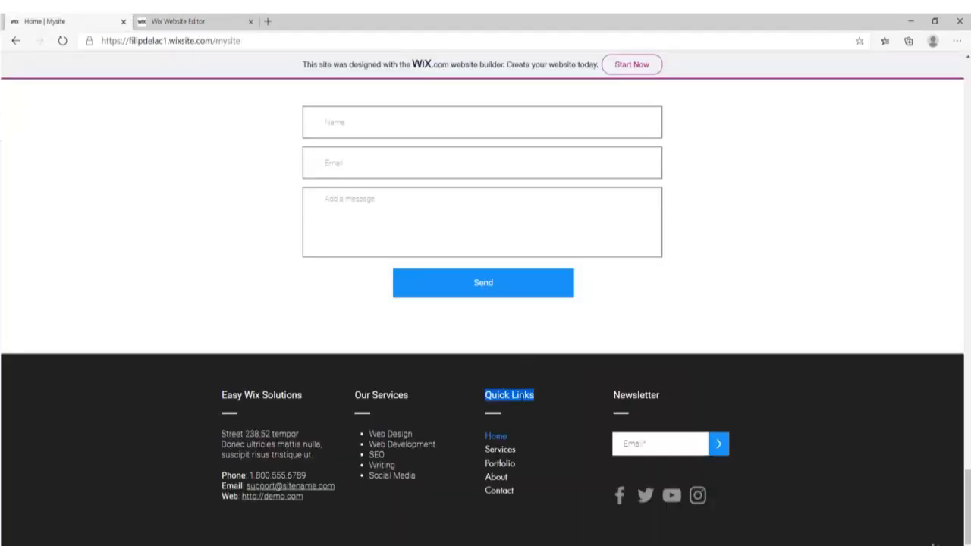
click(163, 25)
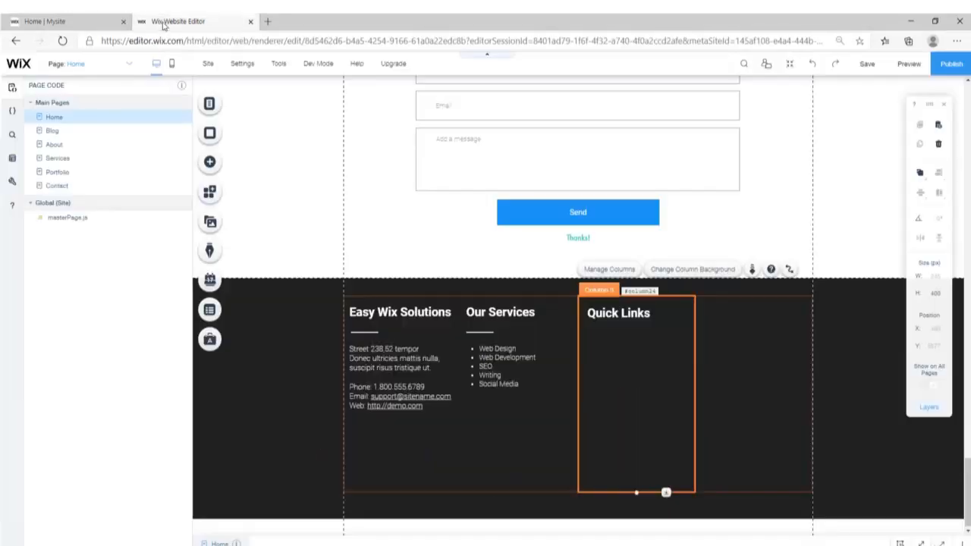
click(209, 161)
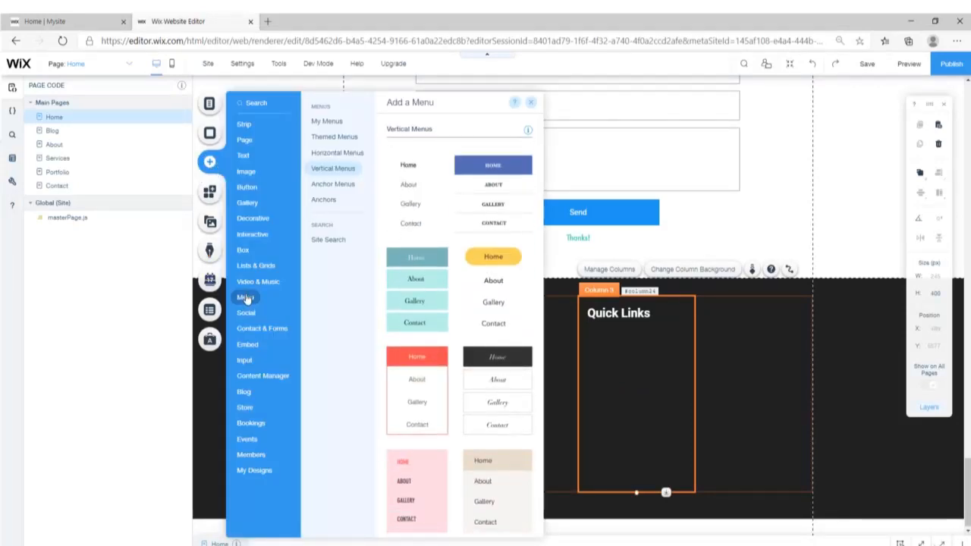
click(408, 200)
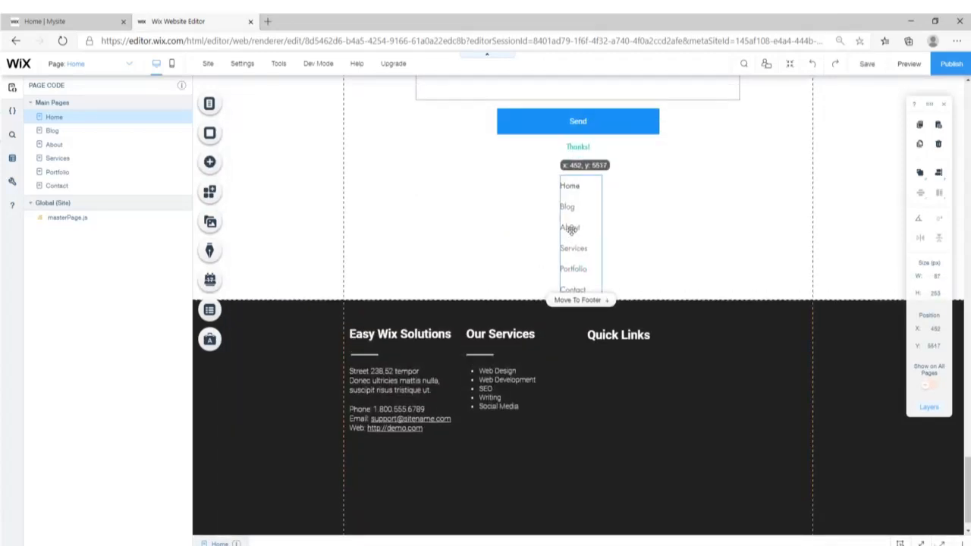
click(582, 280)
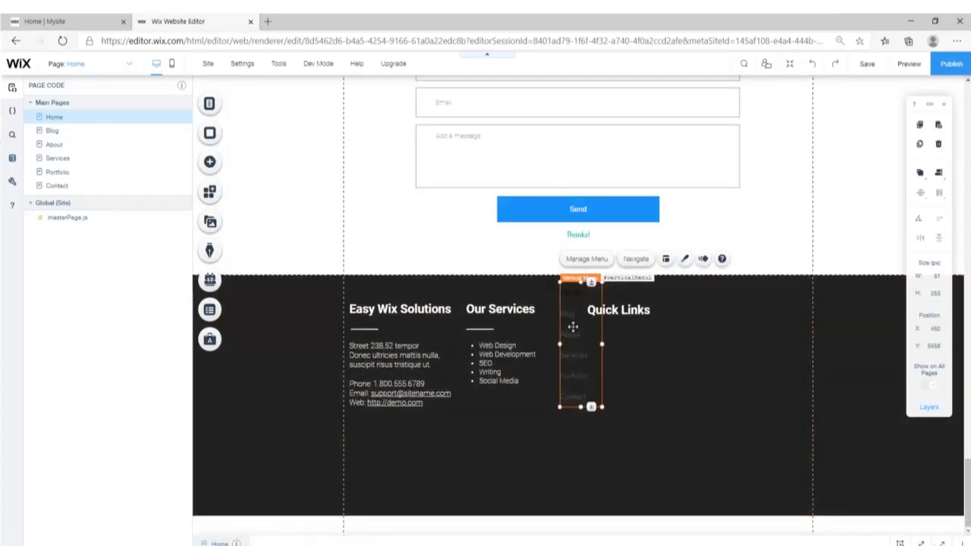
drag(594, 370, 620, 408)
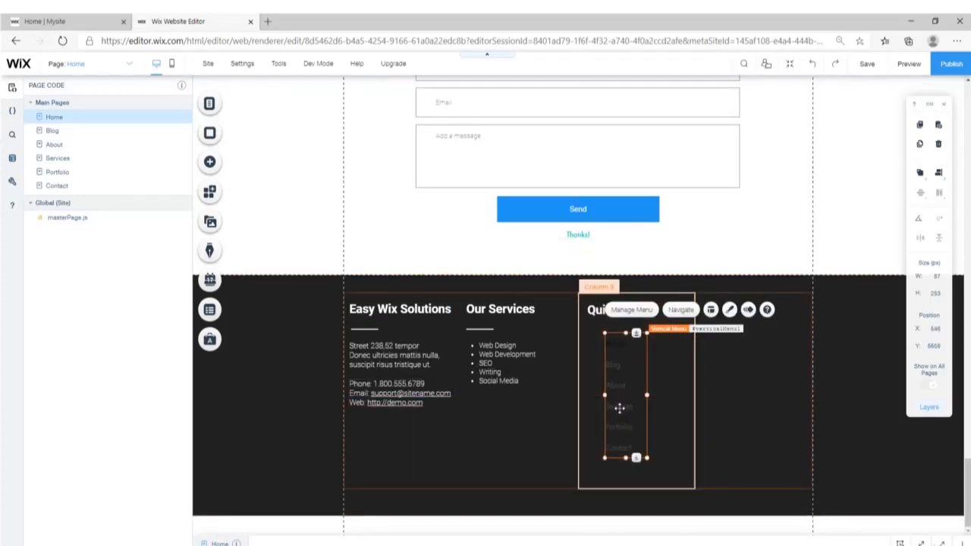
- Customize the vertical menu's design by setting its hover text colour to blue (#2196F3)
click(730, 312)
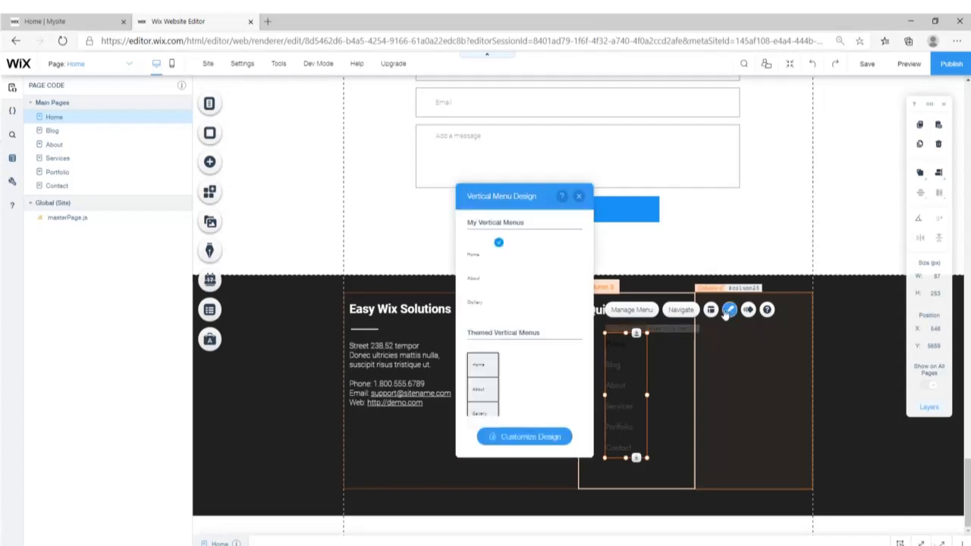
click(516, 437)
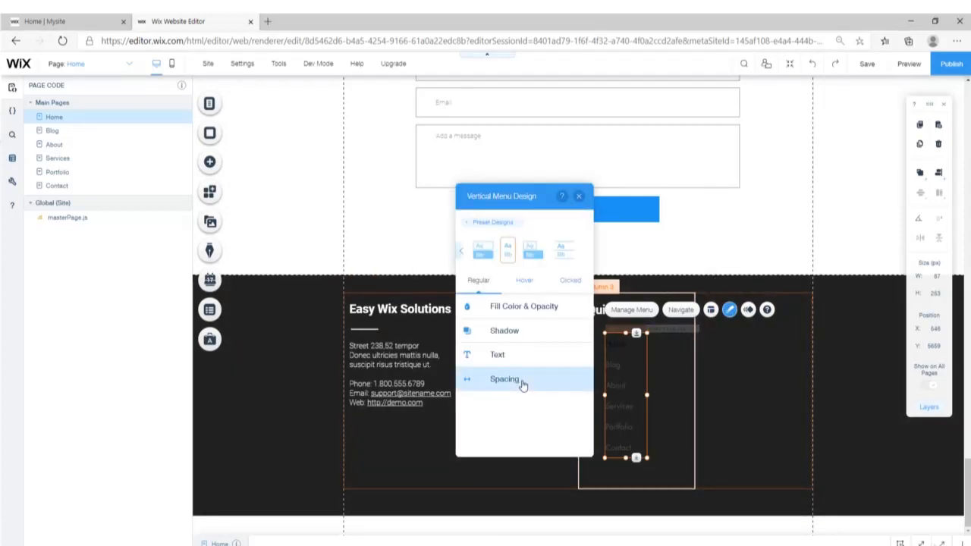
click(519, 311)
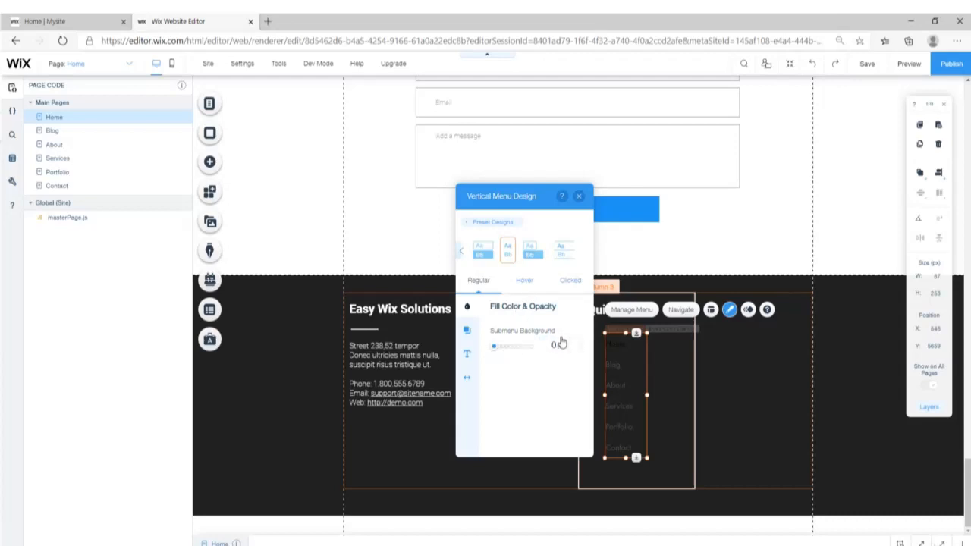
click(524, 281)
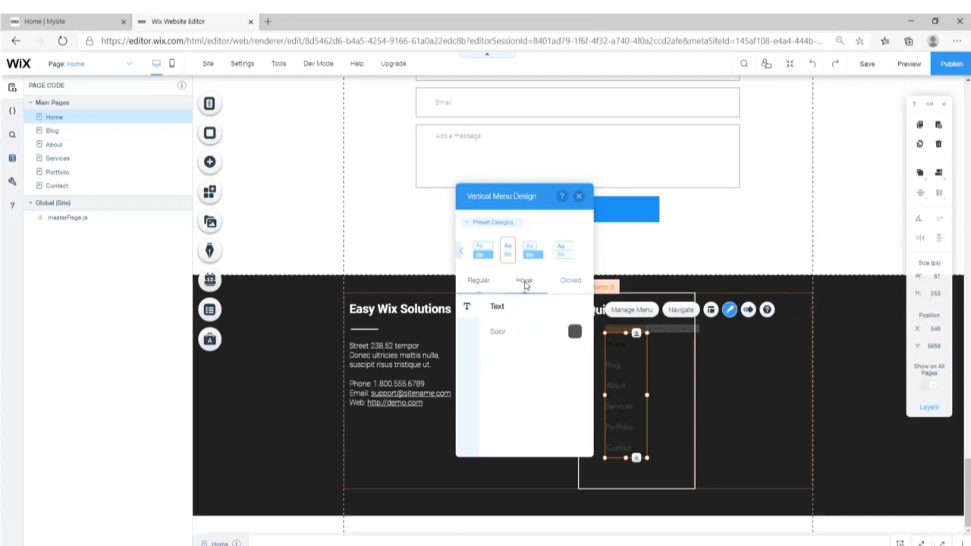
click(574, 333)
click(476, 386)
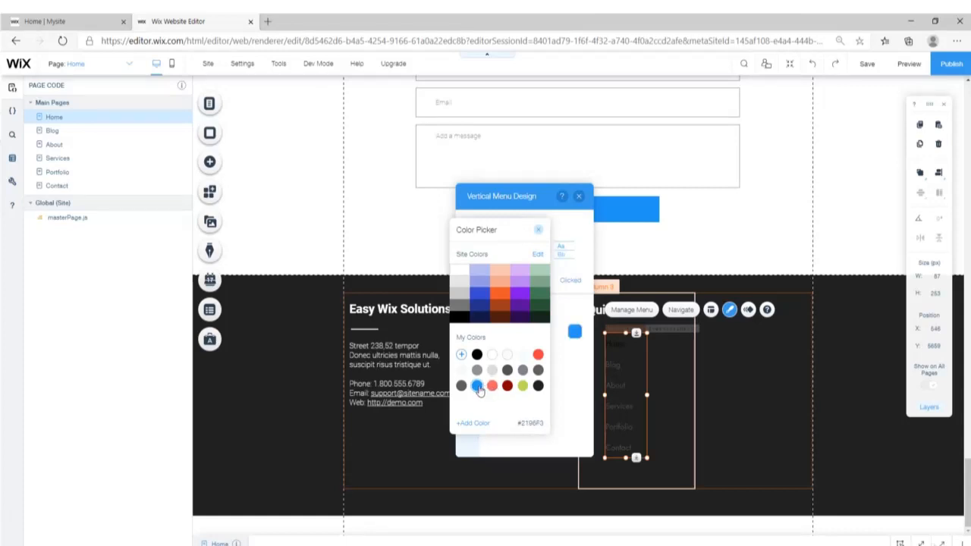
click(538, 229)
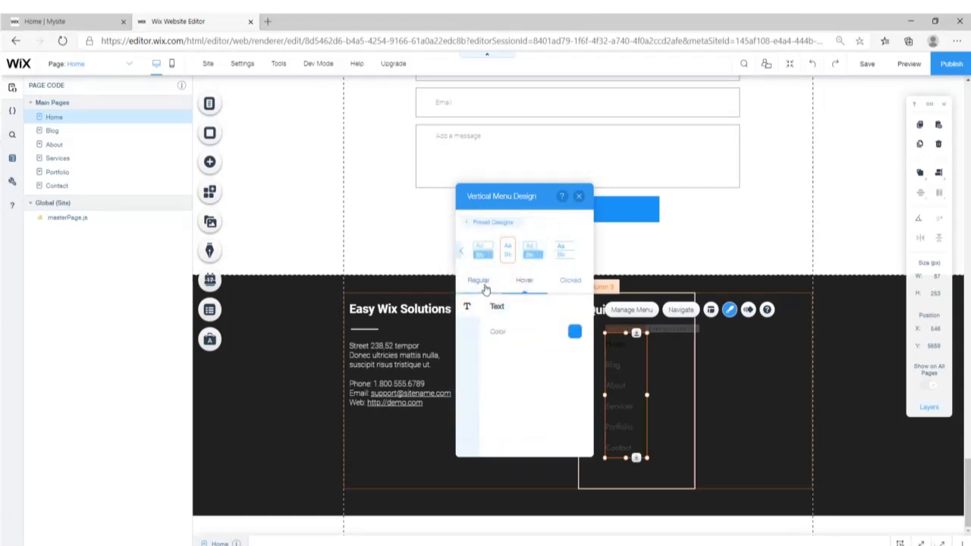
- Set the vertical menu's text colour to white for both the clicked and regular states
click(567, 281)
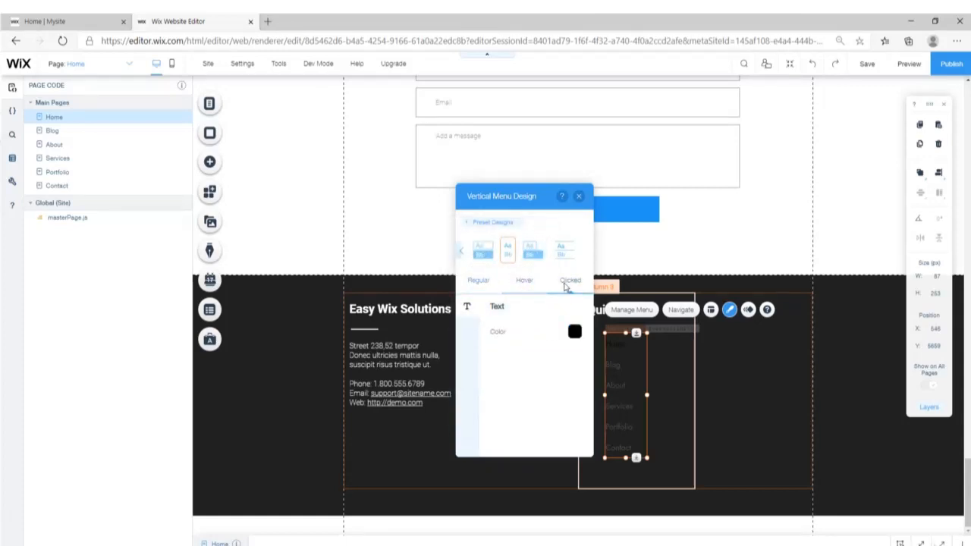
click(574, 336)
click(492, 357)
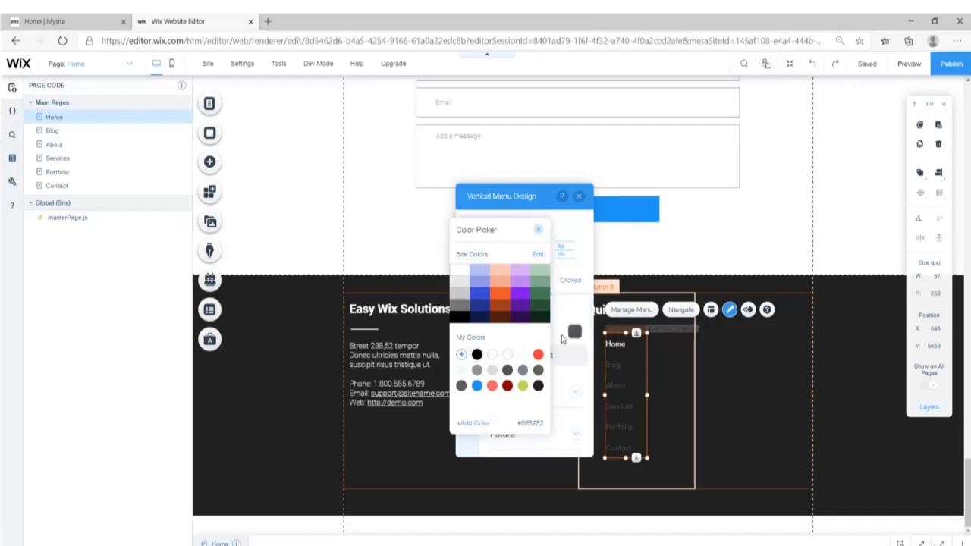
click(540, 231)
click(579, 195)
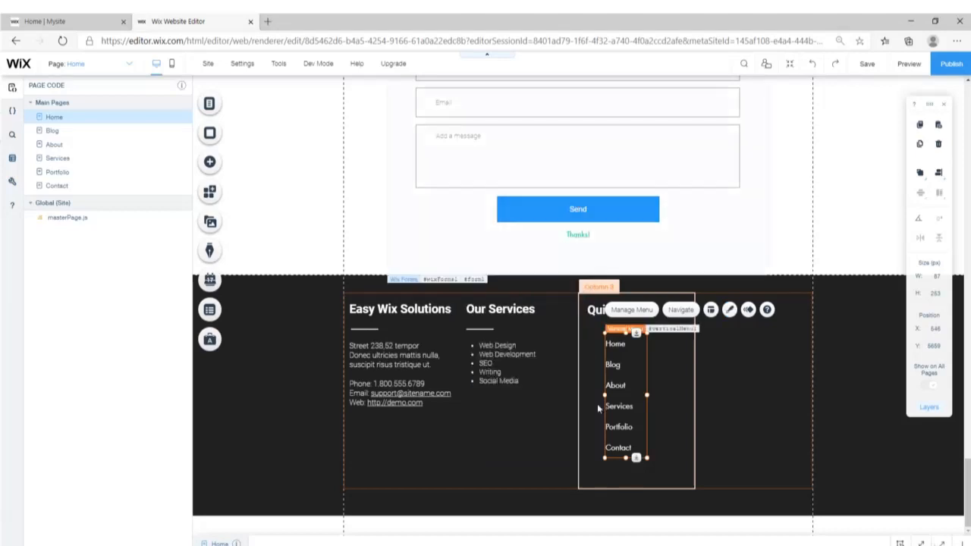
- Align the vertical menu under the "Quick Links" heading and place a copy of the short divider line between them
mouse_move(622, 414)
mouse_down()
mouse_move(605, 407)
mouse_move(608, 418)
mouse_up()
click(474, 329)
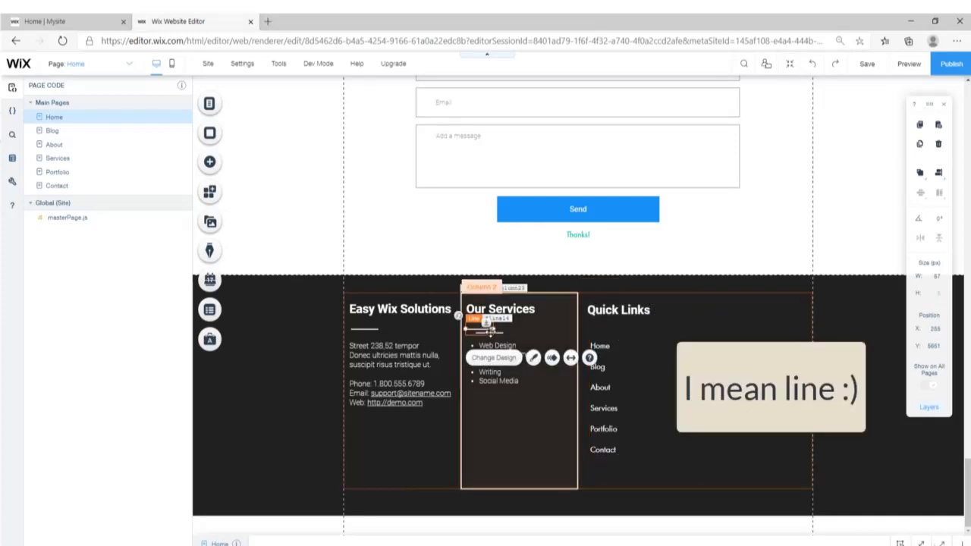
key(ctrl+v)
drag(493, 328, 602, 331)
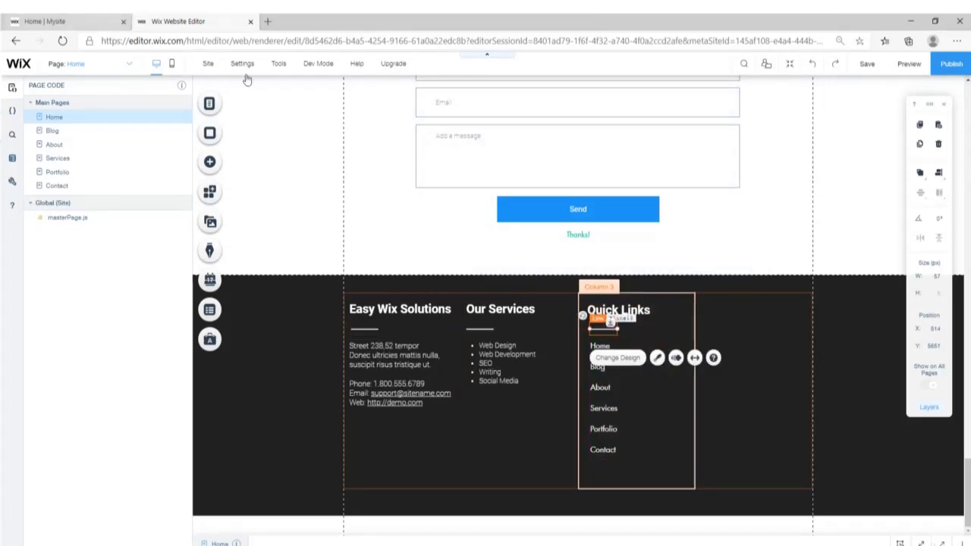
- Preview the footer and set the "Quick Links" menu's text font to Roboto Thin
click(909, 64)
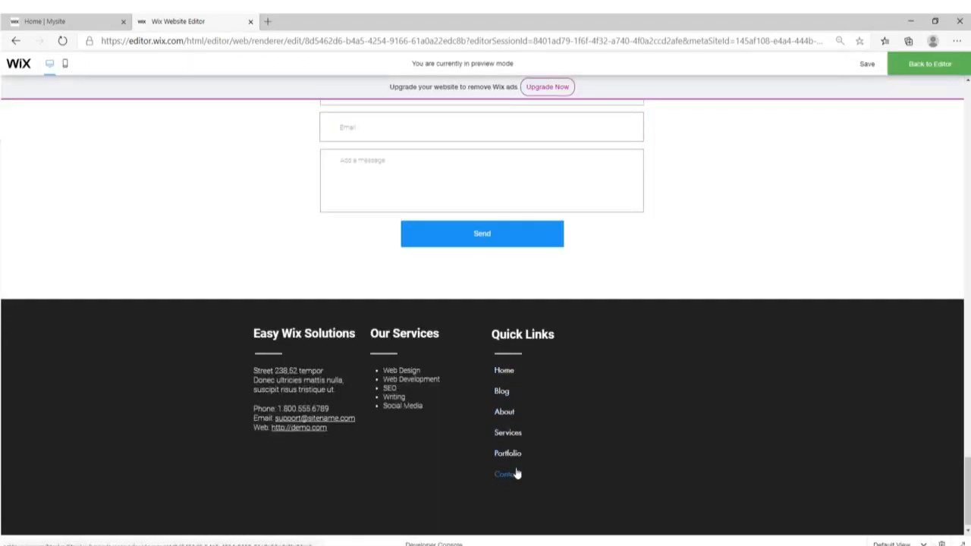
click(931, 65)
click(622, 356)
click(713, 311)
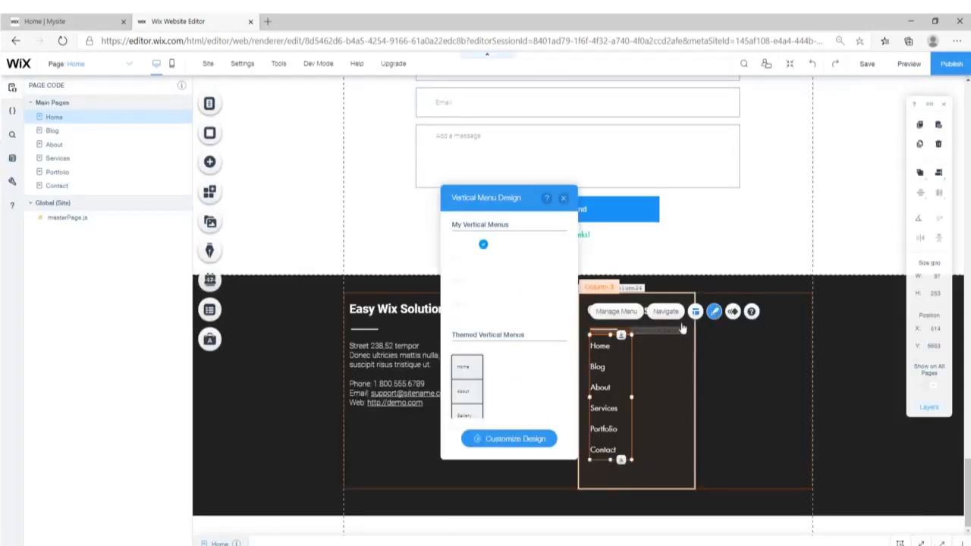
click(512, 440)
click(494, 356)
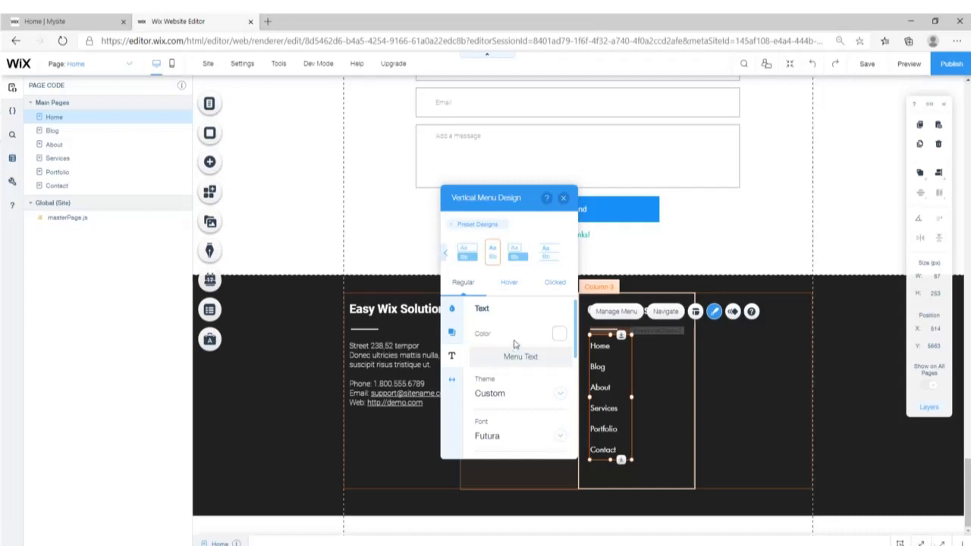
scroll(516, 345, down, 1)
click(560, 419)
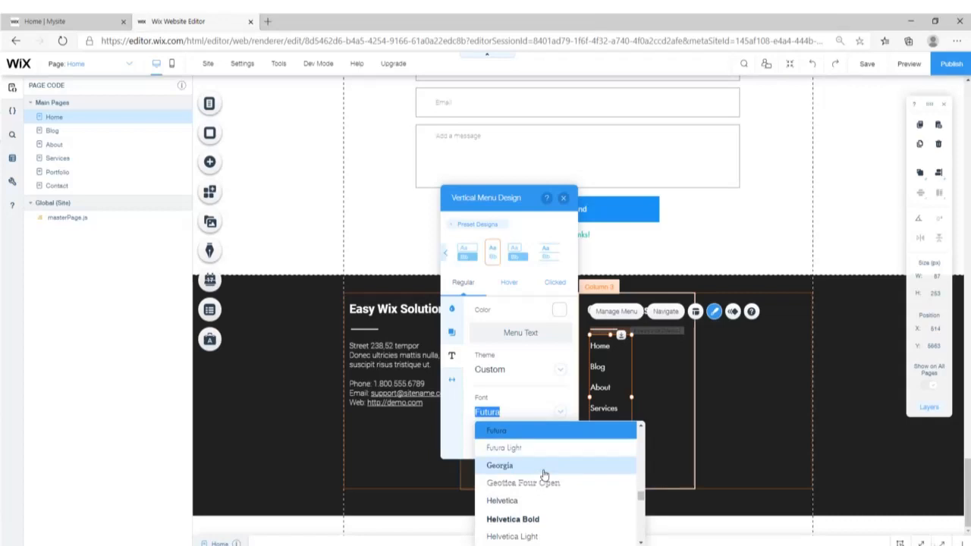
scroll(530, 500, down, 3)
click(503, 539)
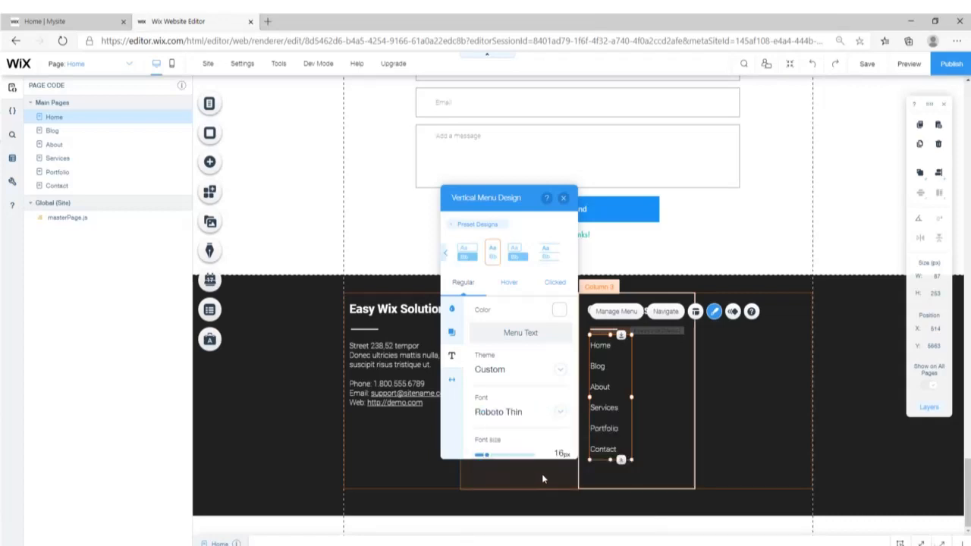
scroll(531, 424, down, 3)
click(563, 198)
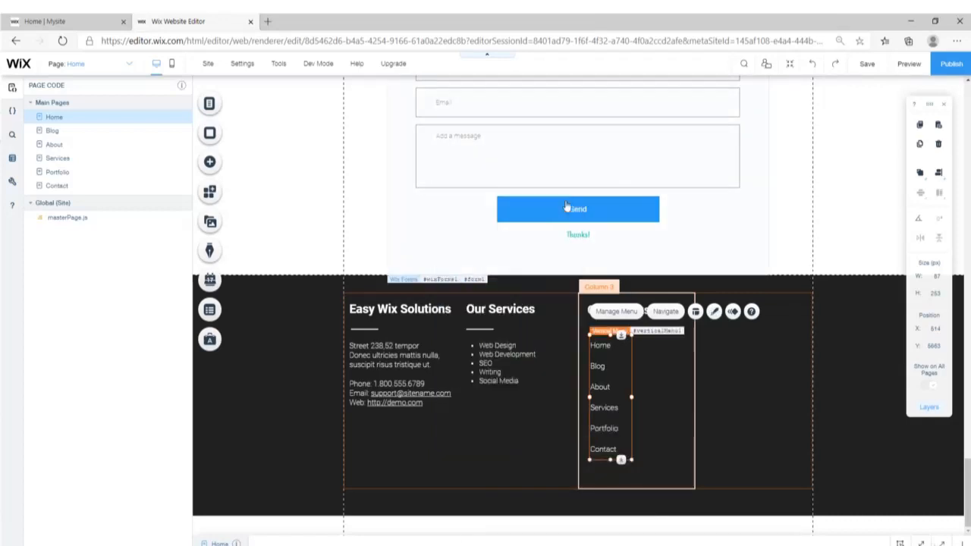
- Move the "Quick Links" menu slightly down and set the services list's line spacing to 2.3
click(494, 363)
drag(604, 413, 605, 418)
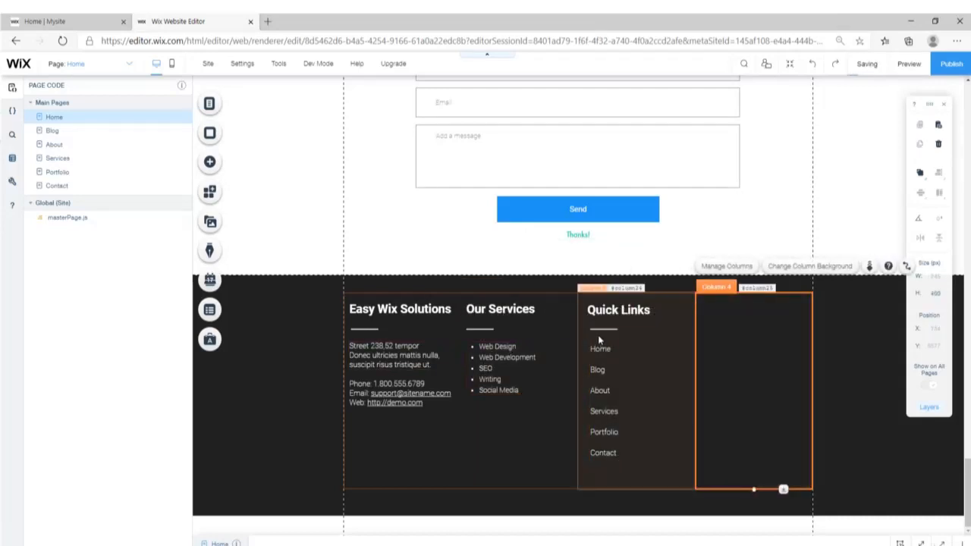
click(492, 364)
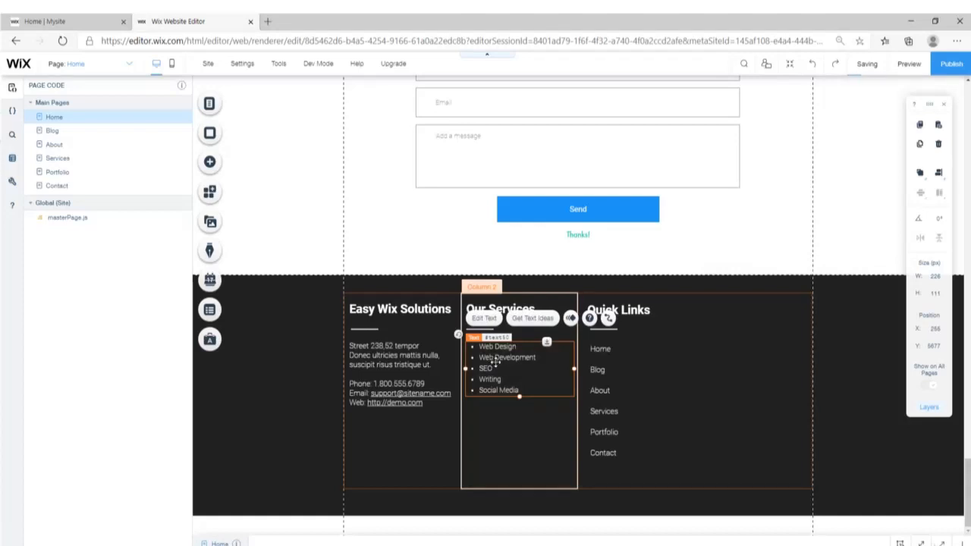
click(489, 319)
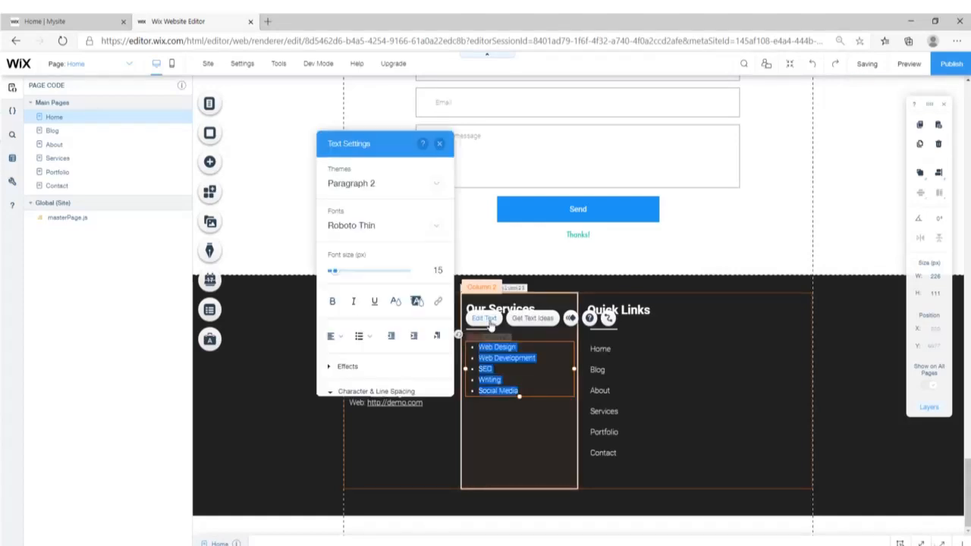
scroll(334, 328, down, 2)
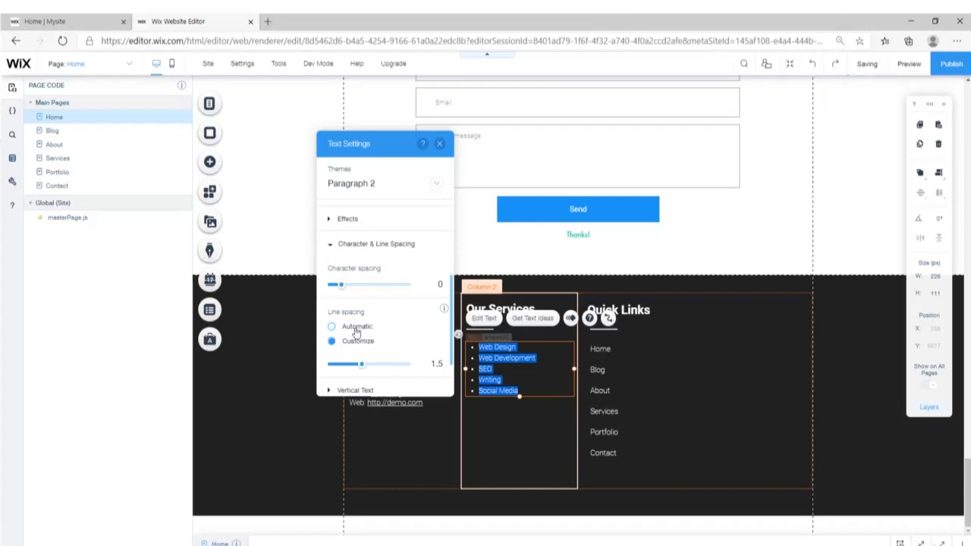
drag(390, 144, 346, 131)
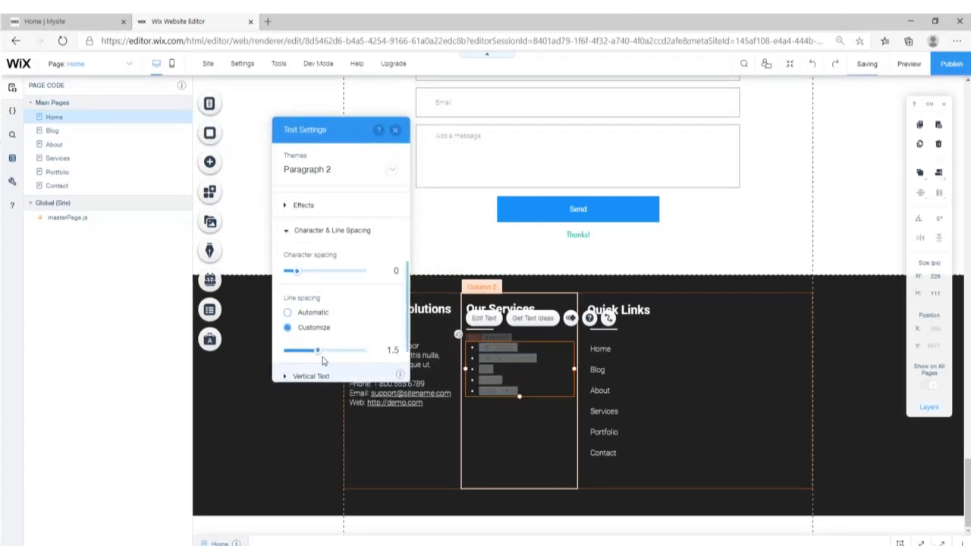
drag(319, 355, 344, 352)
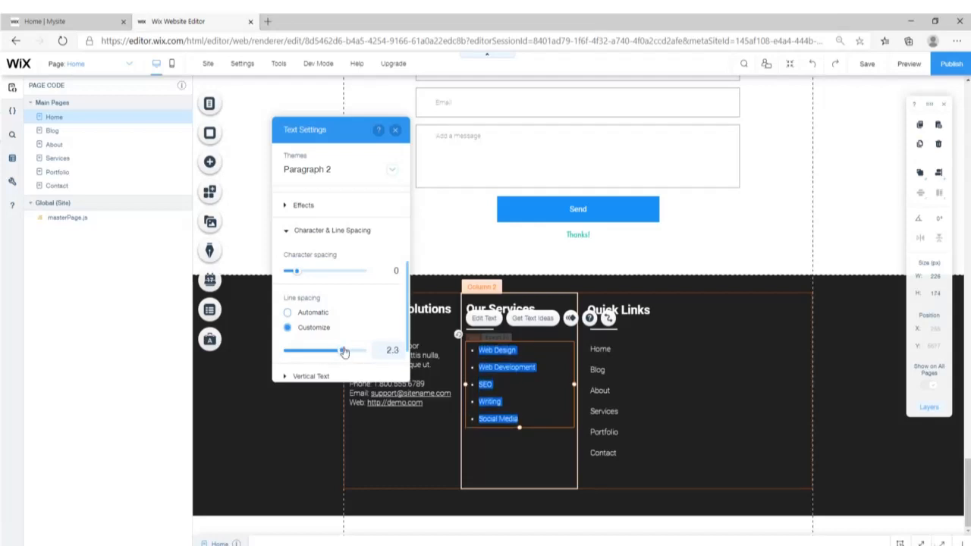
click(402, 439)
- Place a copy of the "Quick Links" heading in the fourth footer column and change its text to "Newsletter", following the published site
key(ctrl+shift+Tab)
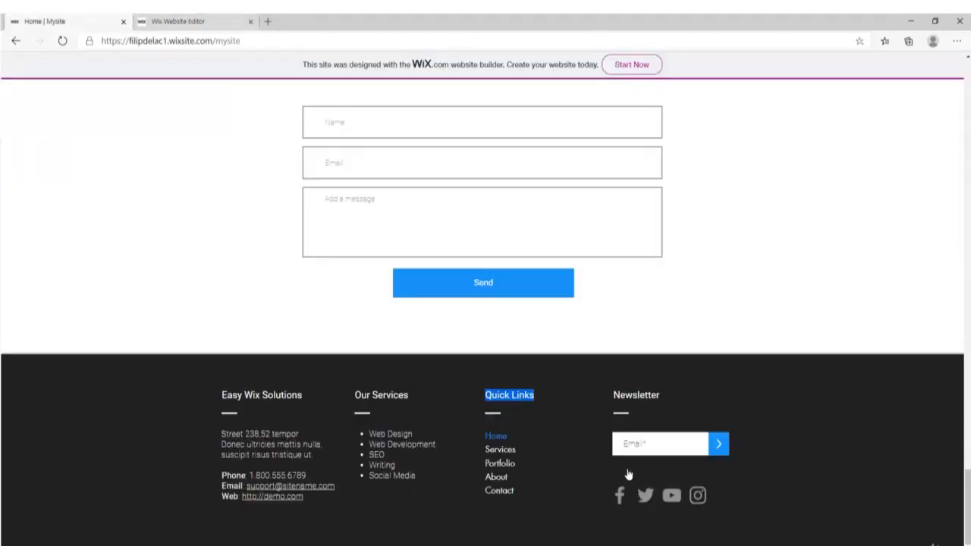
click(167, 21)
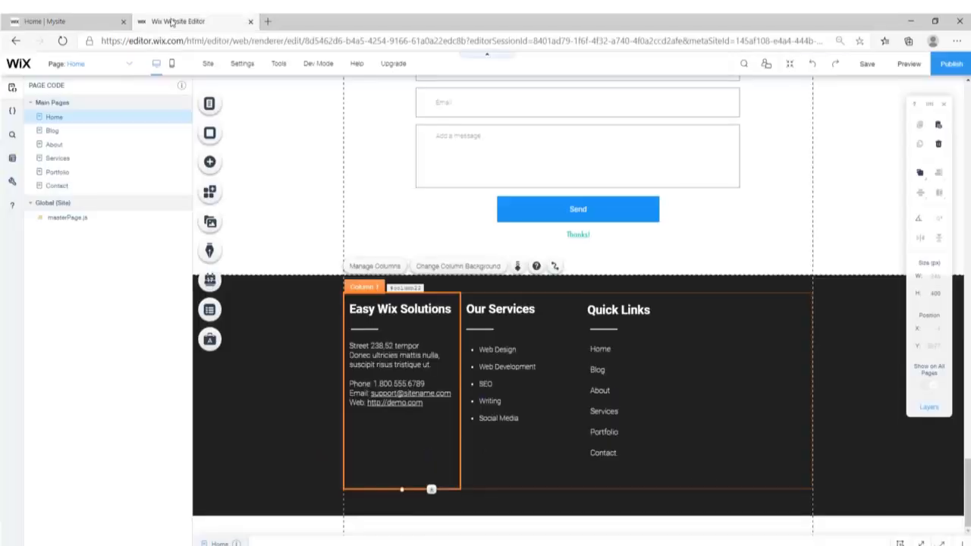
click(623, 307)
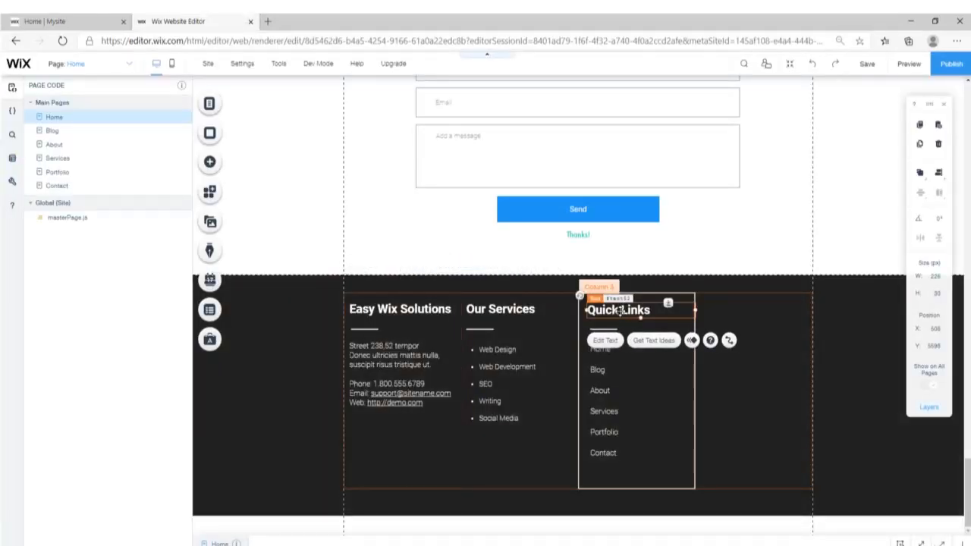
drag(631, 314, 737, 313)
click(52, 20)
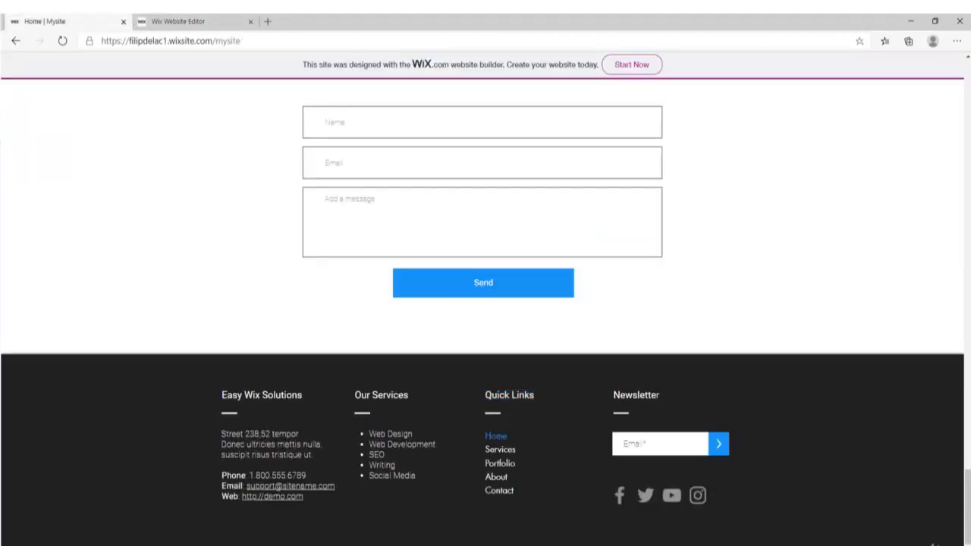
click(198, 21)
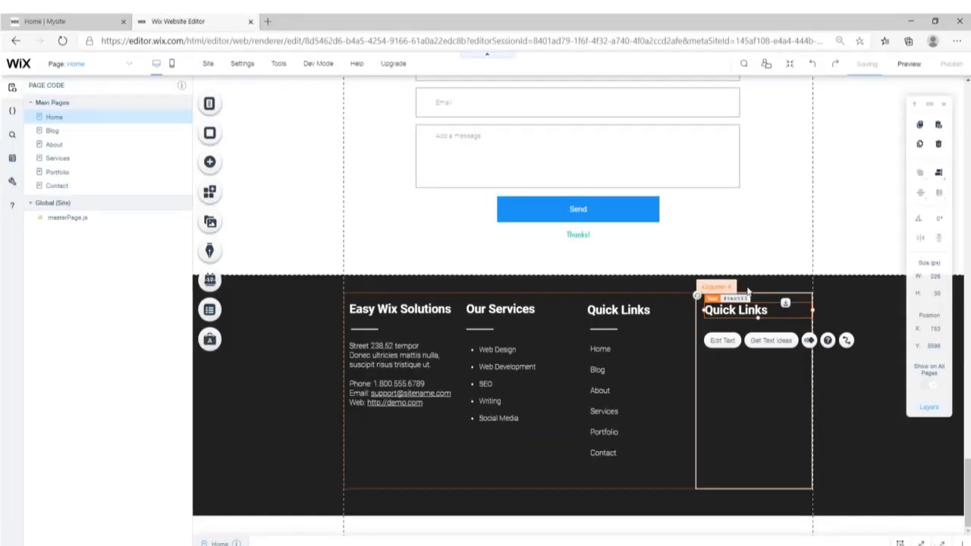
click(724, 340)
text(Newsletter)
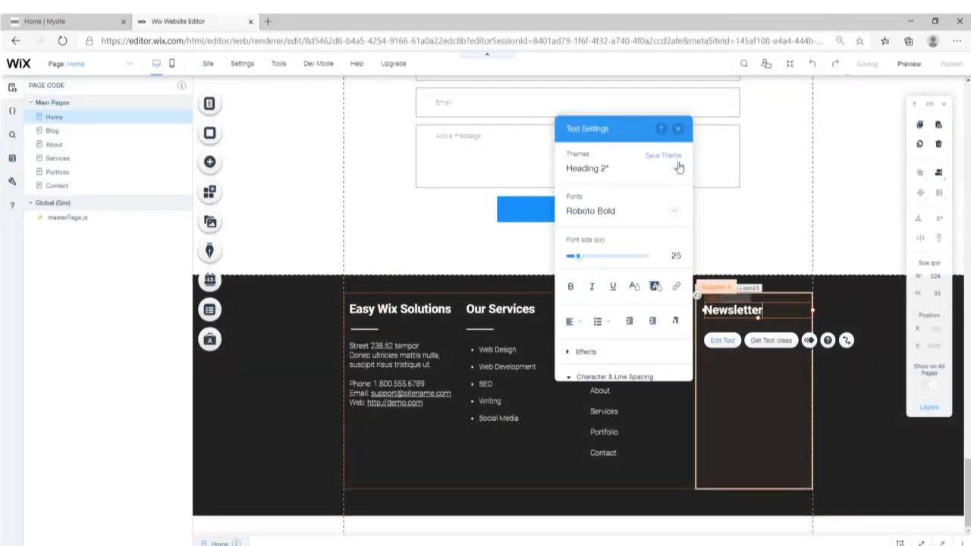
- Place a copy of the "Quick Links" short divider line under the "Newsletter" heading in the fourth footer column
click(682, 128)
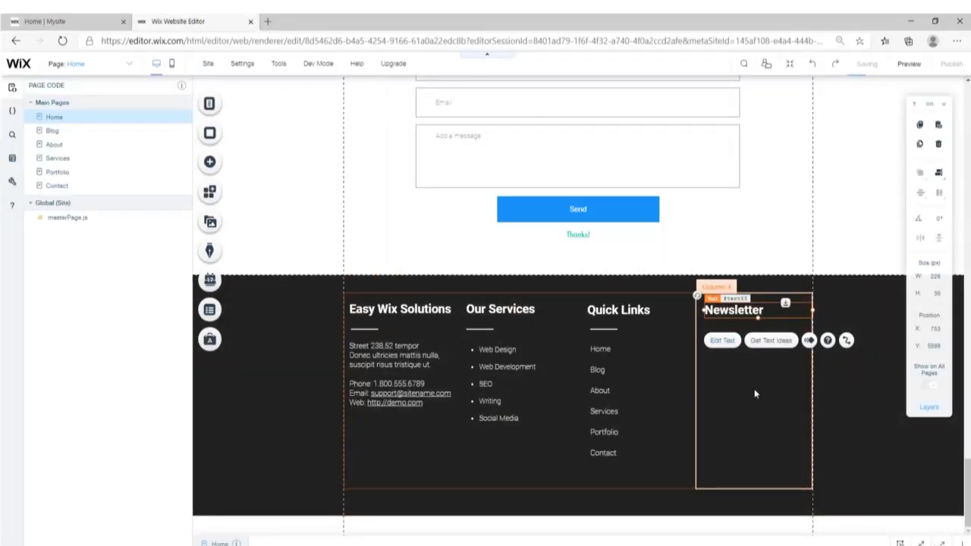
click(606, 332)
click(604, 330)
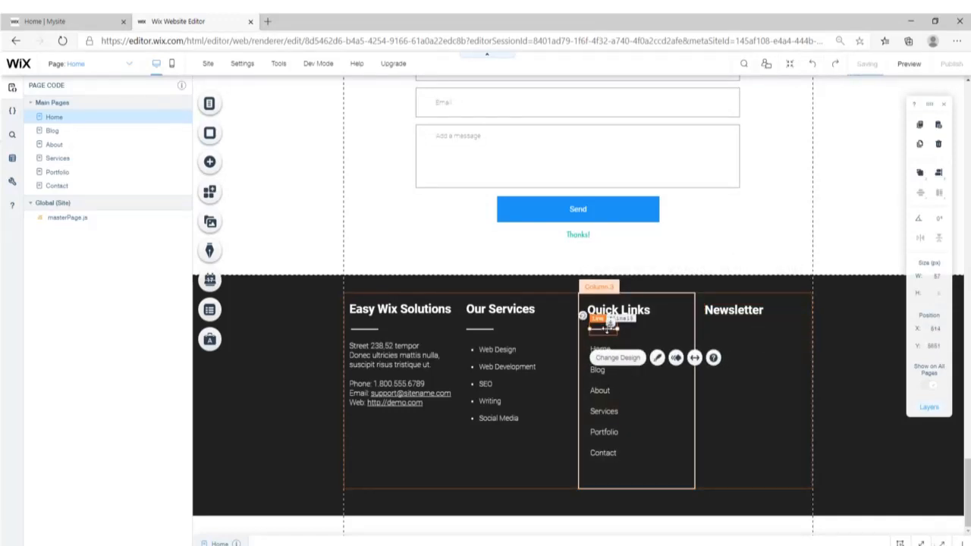
drag(605, 330, 718, 332)
- Add the compact Subscribe form with a single email field and an arrow button to the page
click(747, 372)
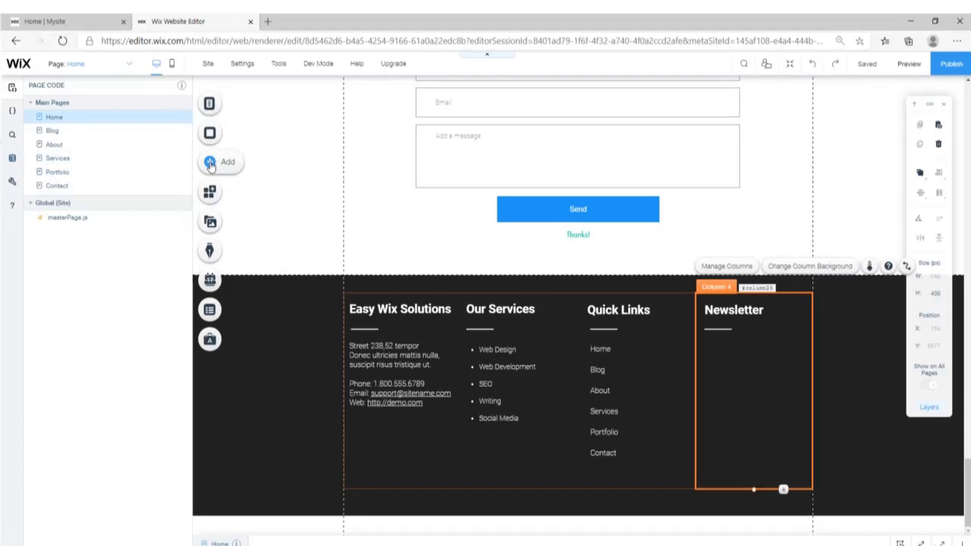
click(210, 166)
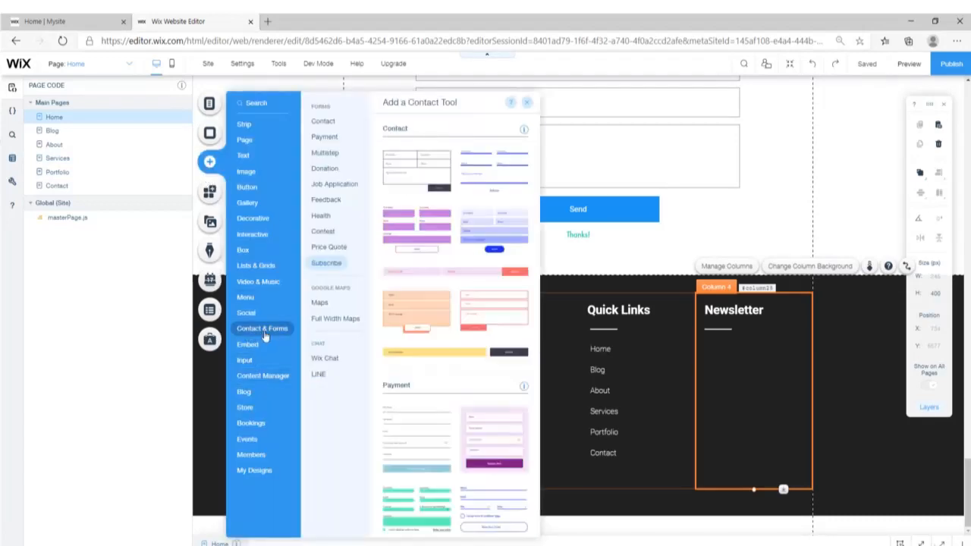
click(326, 264)
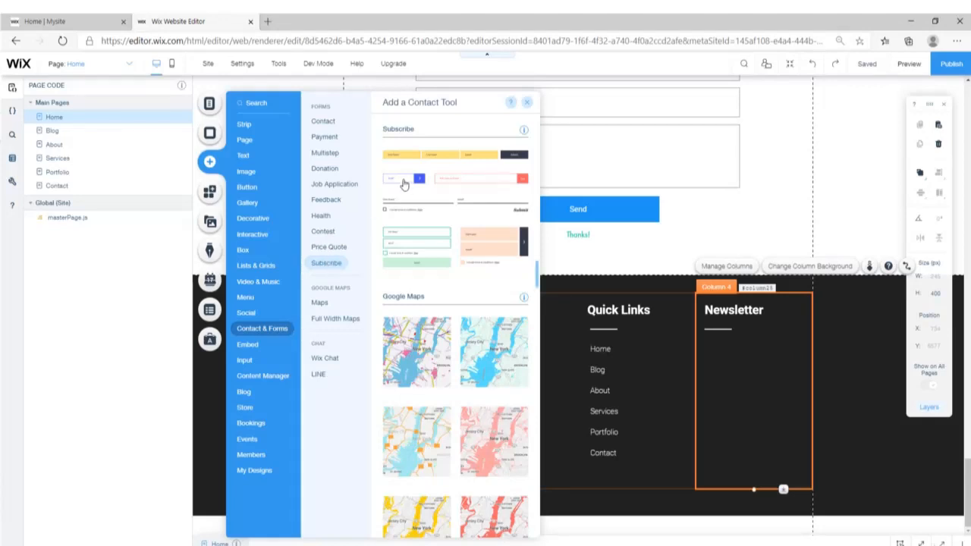
click(404, 183)
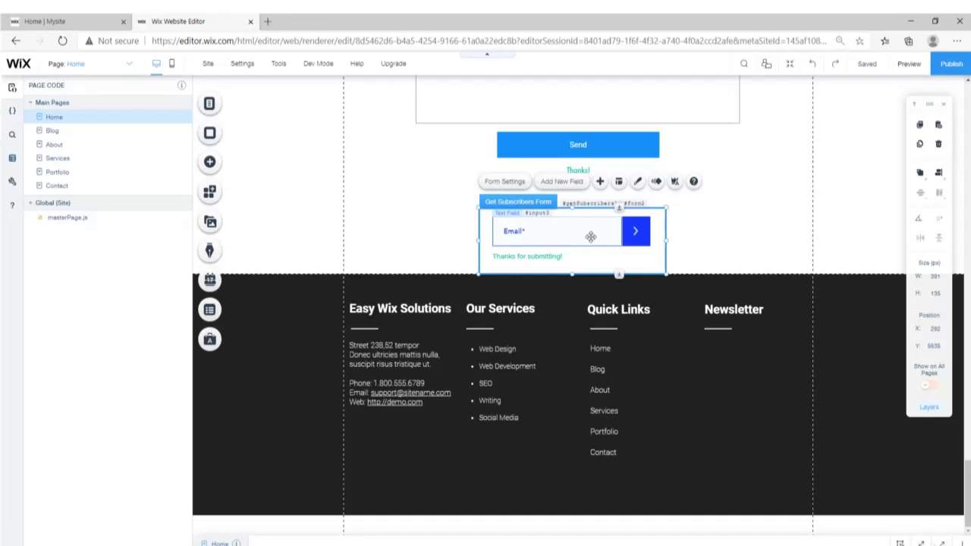
- Move the subscribe form into the footer and position it beneath the "Newsletter" heading and divider
scroll(588, 240, up, 1)
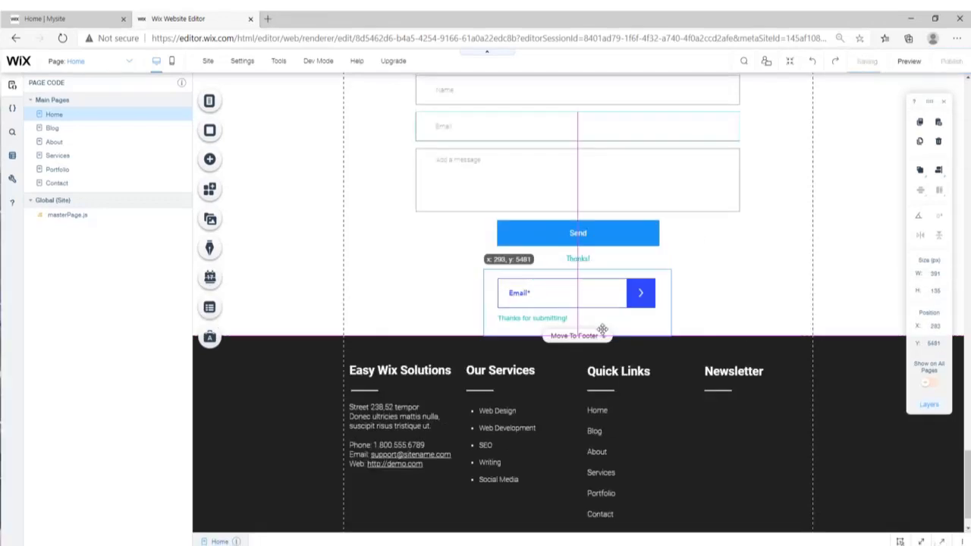
click(580, 343)
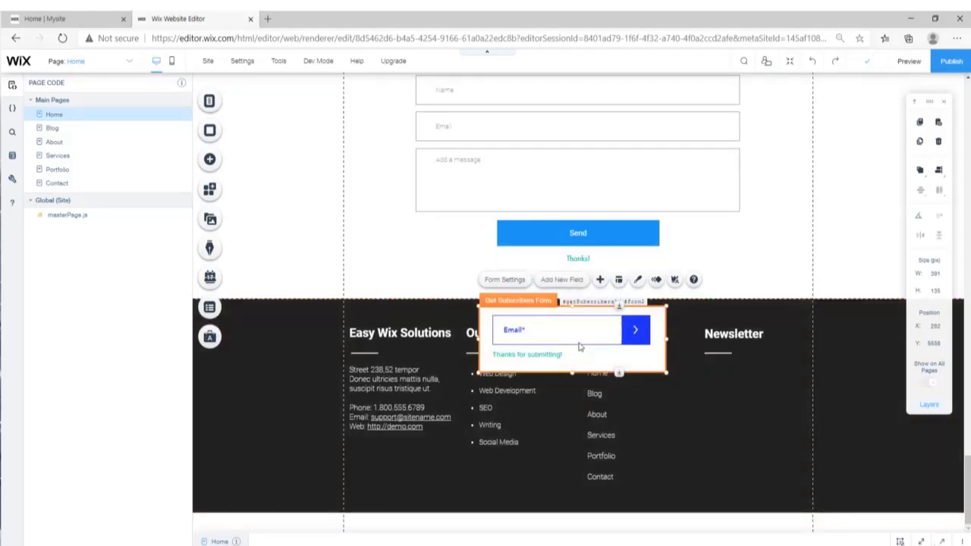
drag(596, 365, 622, 369)
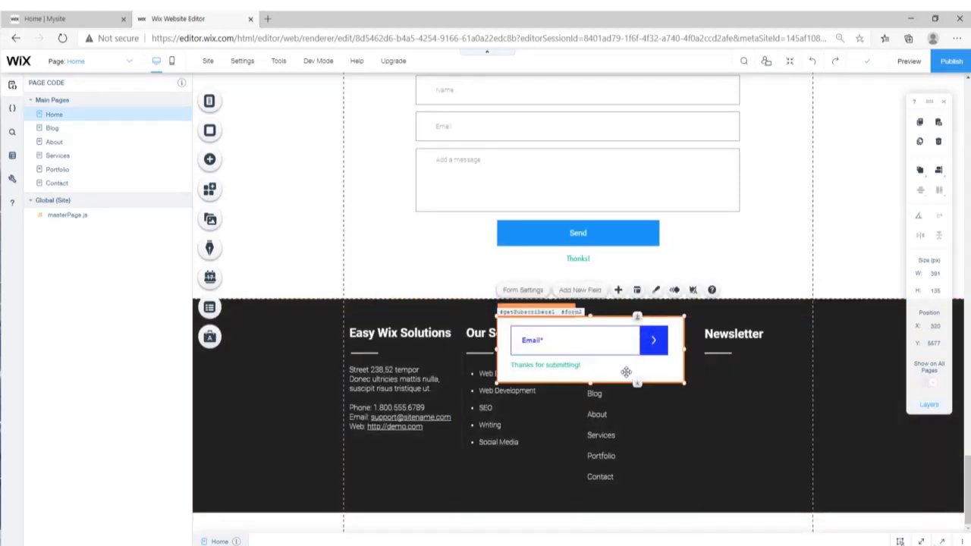
drag(708, 386, 876, 429)
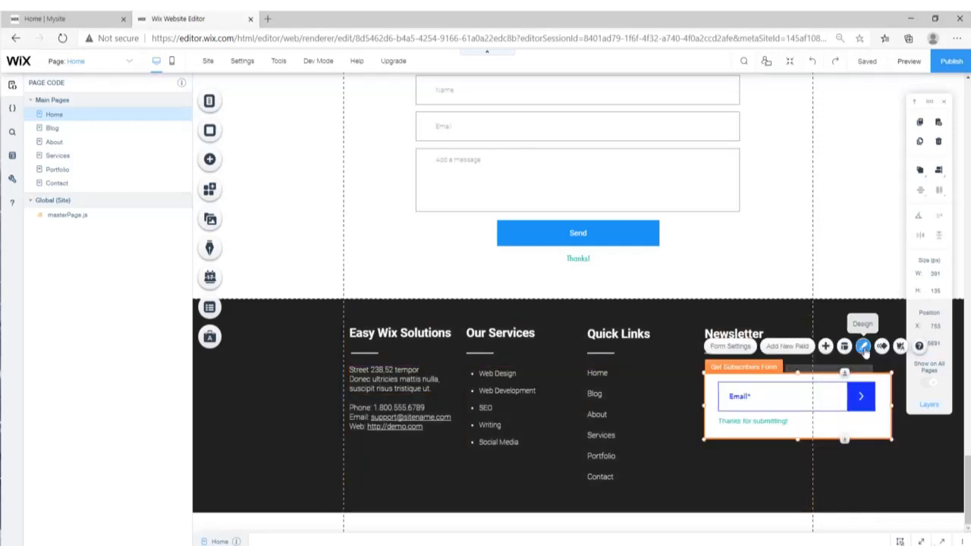
- Customize the subscribe form's input field border, setting its opacity to 0% and its style to None
click(862, 346)
click(614, 419)
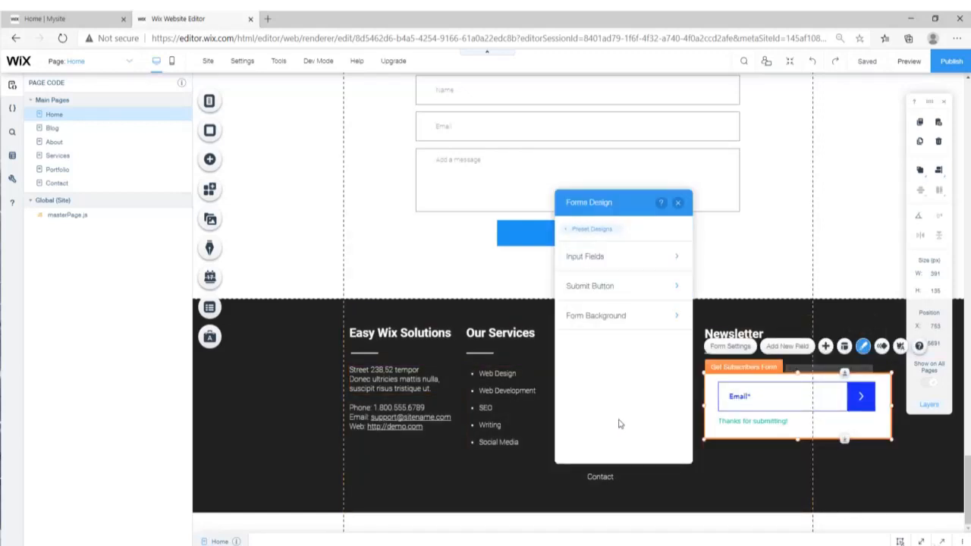
click(595, 256)
drag(641, 323, 580, 325)
click(604, 383)
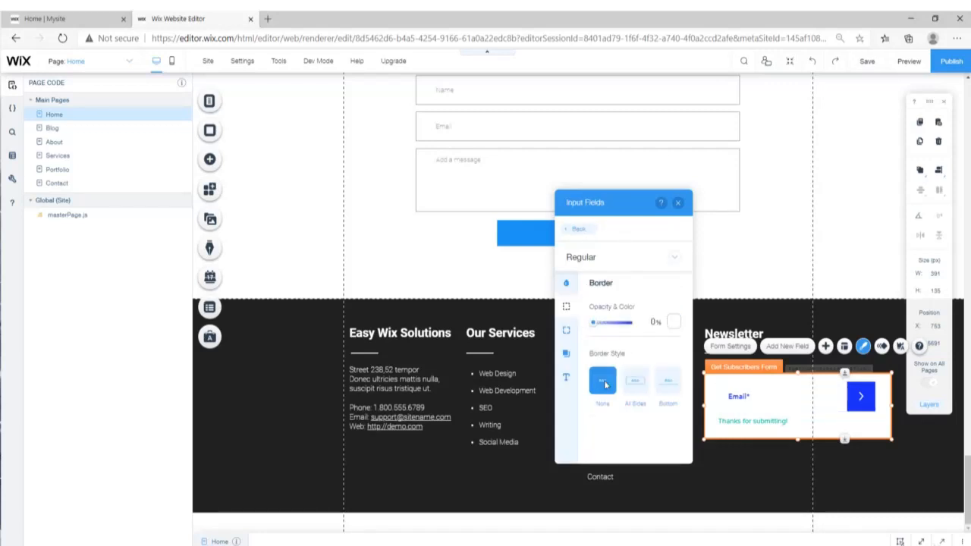
- Set the email field's placeholder color and input text color to the site's blue, #2196F3
click(566, 378)
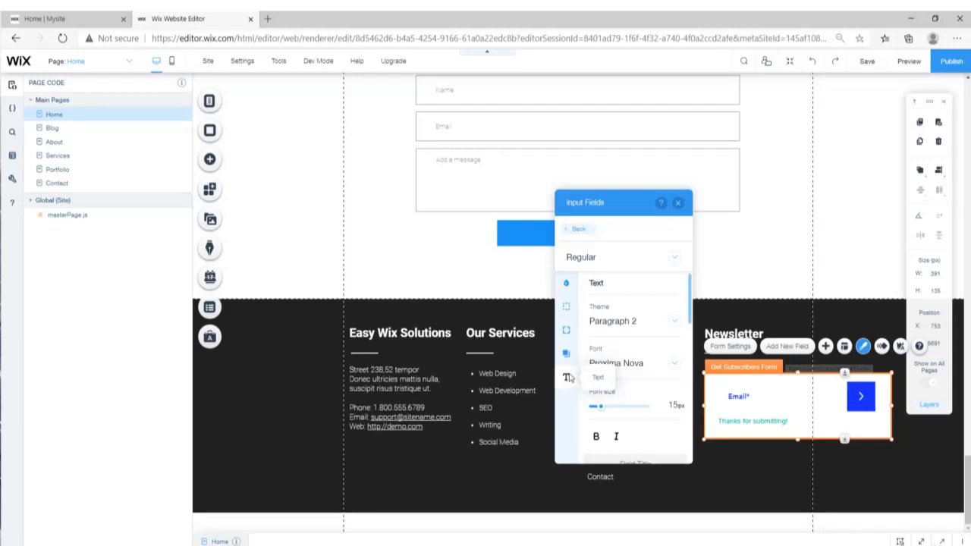
drag(688, 301, 690, 425)
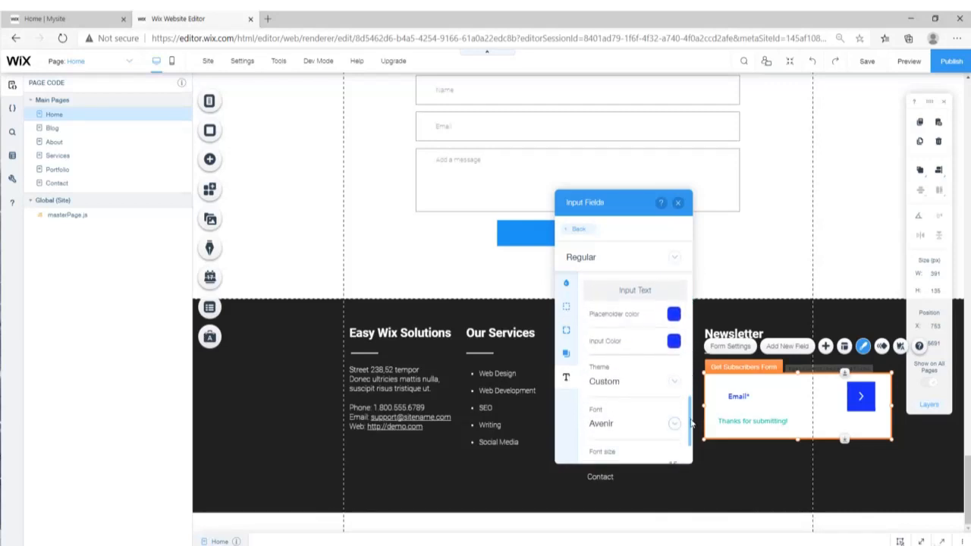
click(674, 317)
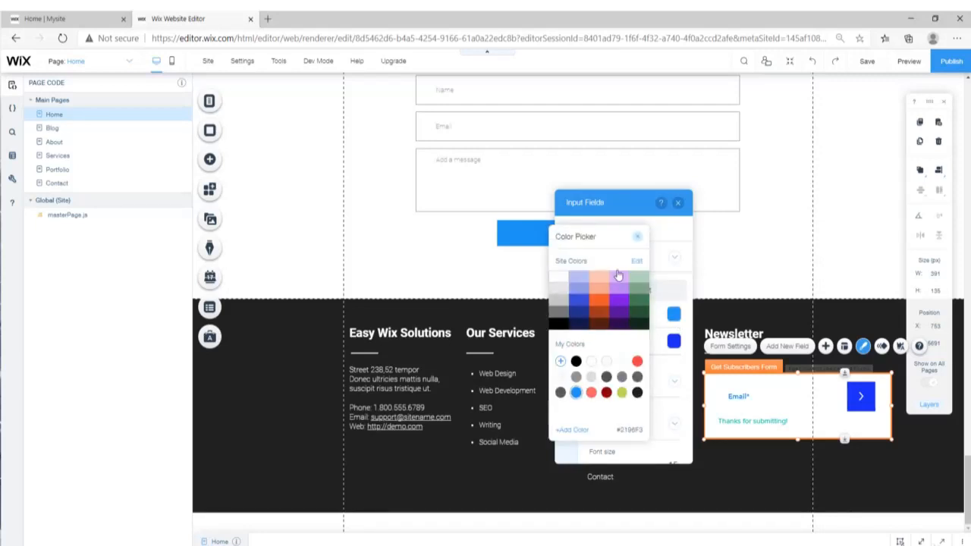
click(637, 237)
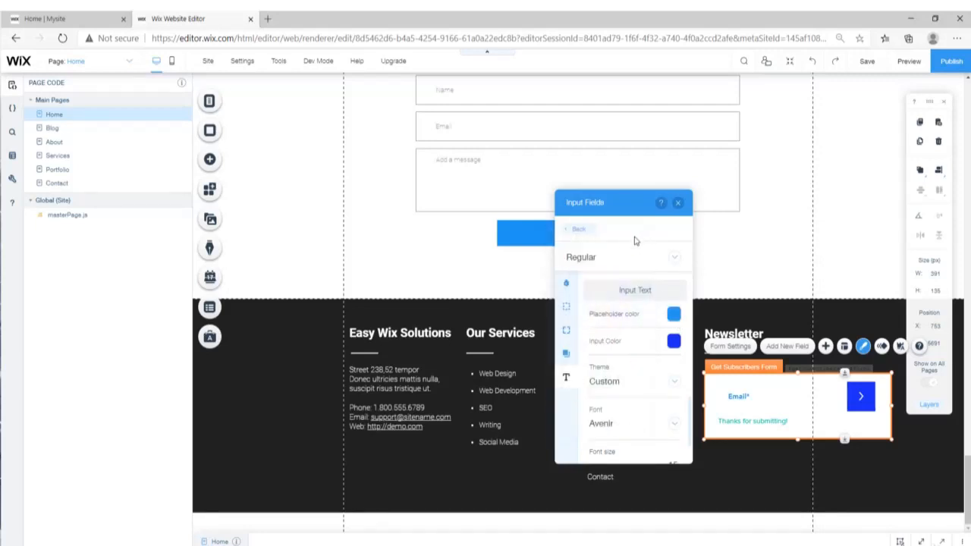
click(674, 342)
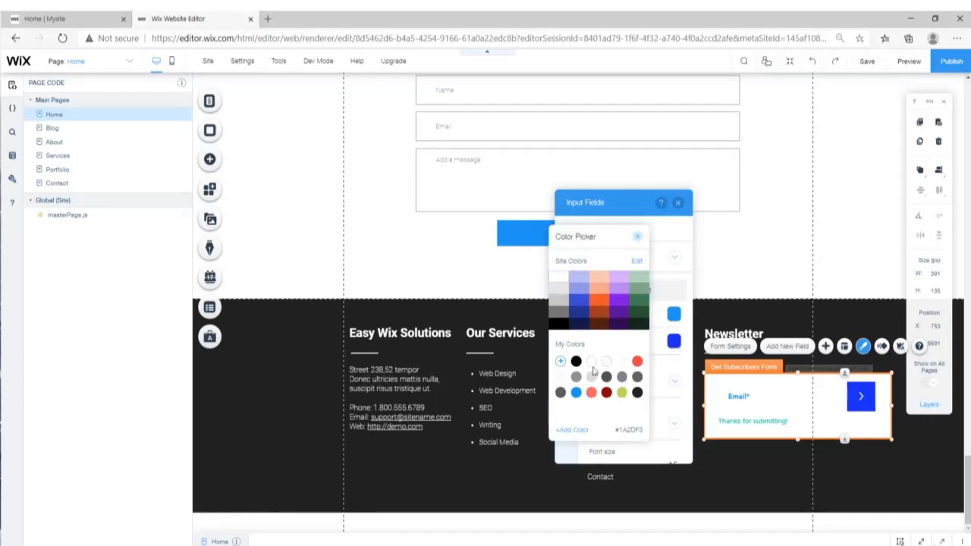
click(637, 238)
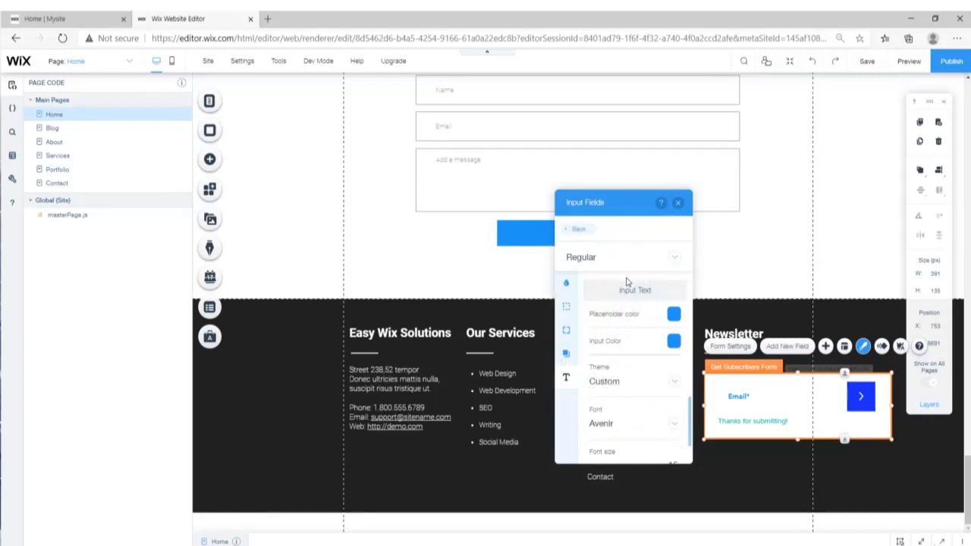
- Change the email field's input text font to Roboto Thin
click(674, 429)
scroll(637, 486, down, 5)
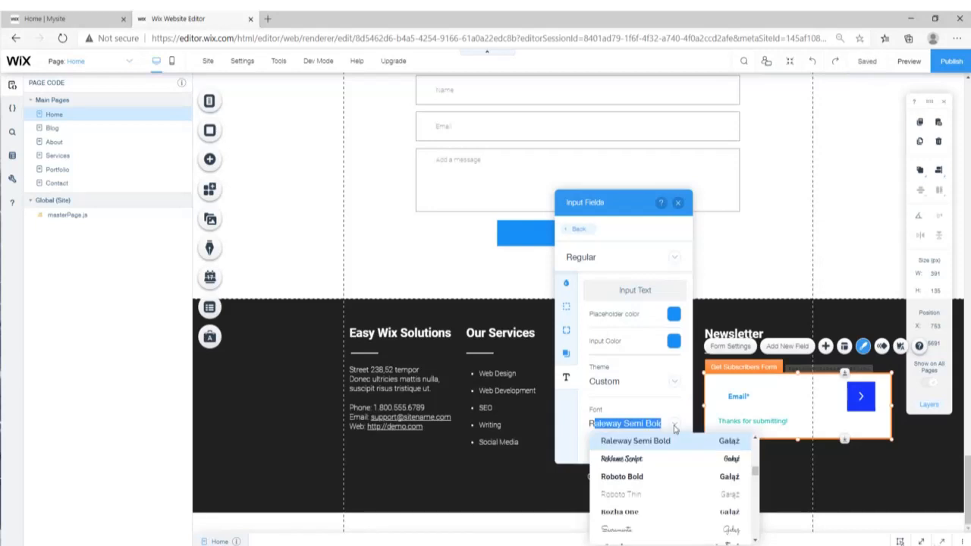
click(637, 493)
scroll(662, 379, down, 2)
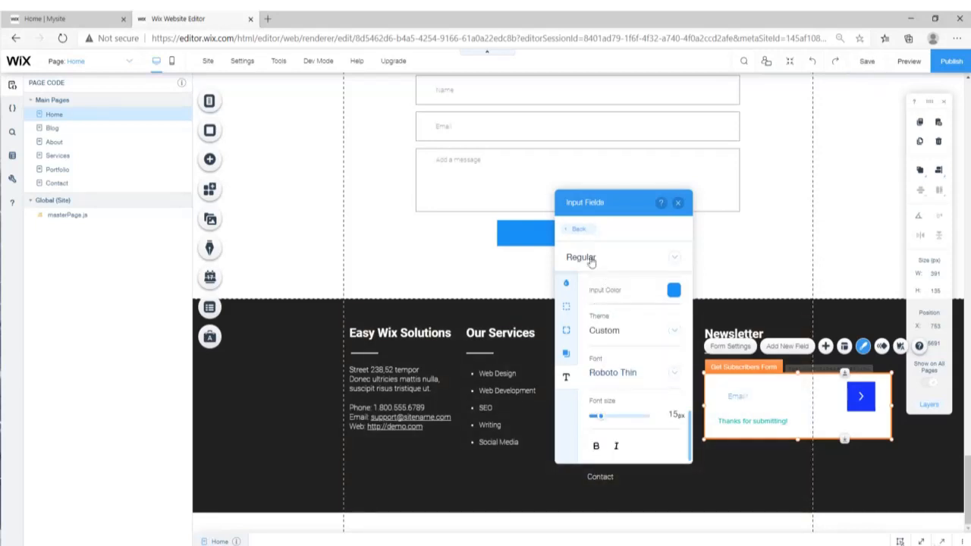
click(575, 230)
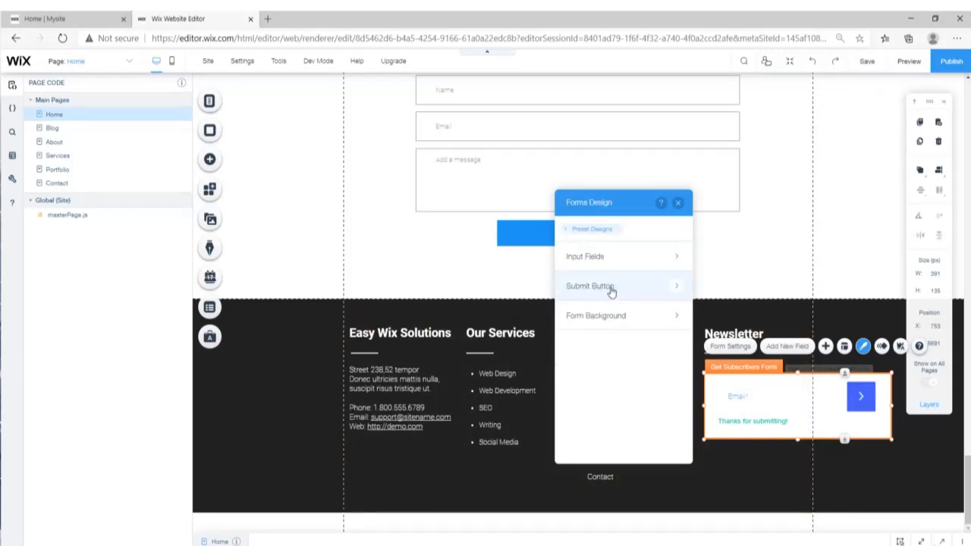
- Set the submit button's regular background fill to blue #2196F3
click(611, 288)
click(582, 283)
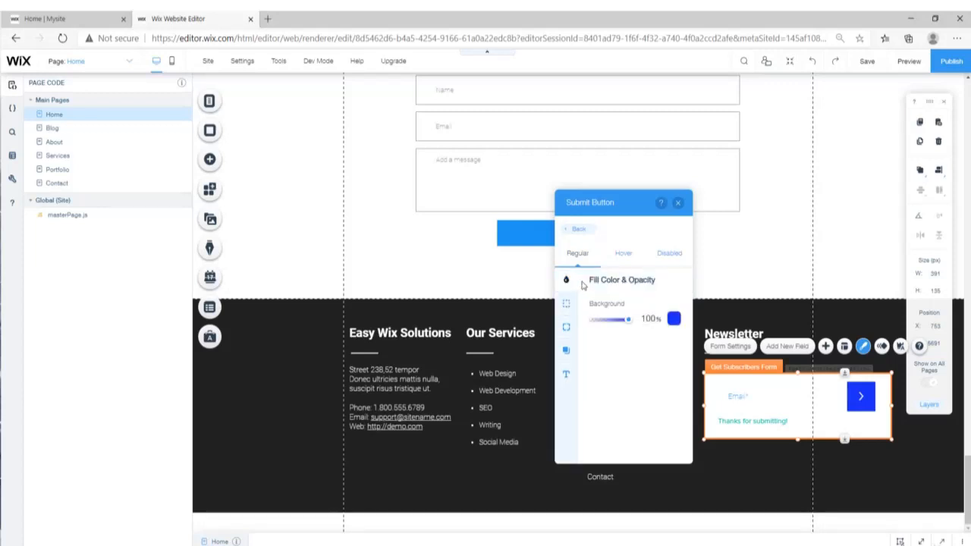
click(674, 318)
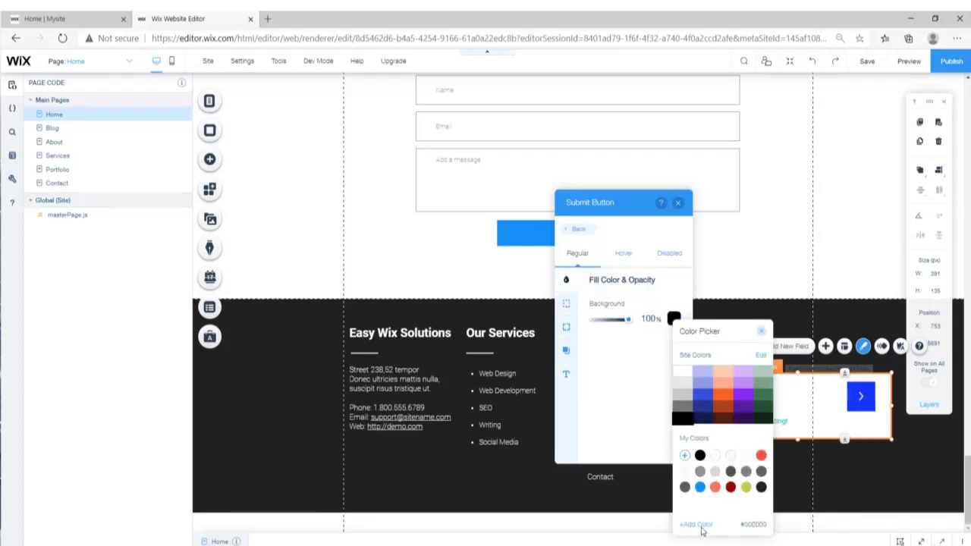
click(700, 489)
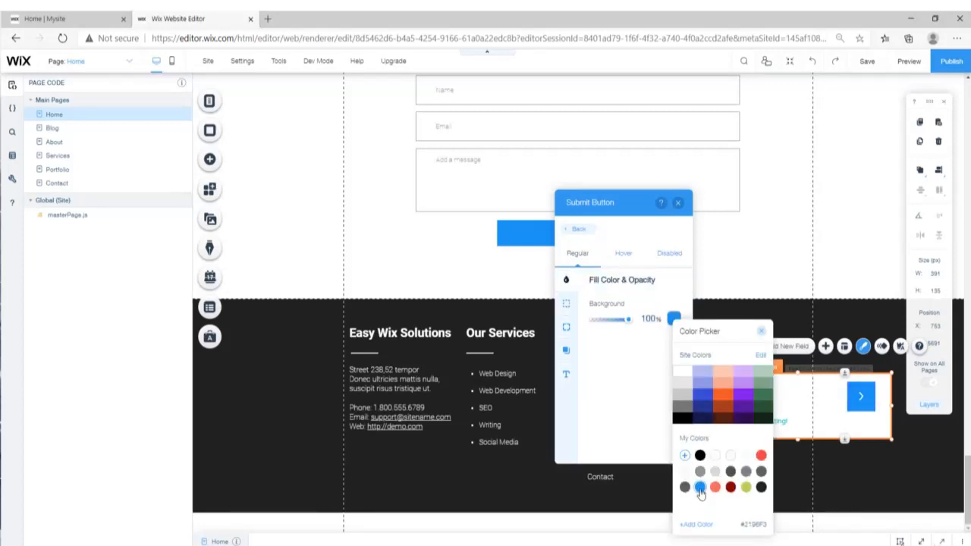
click(762, 331)
click(574, 228)
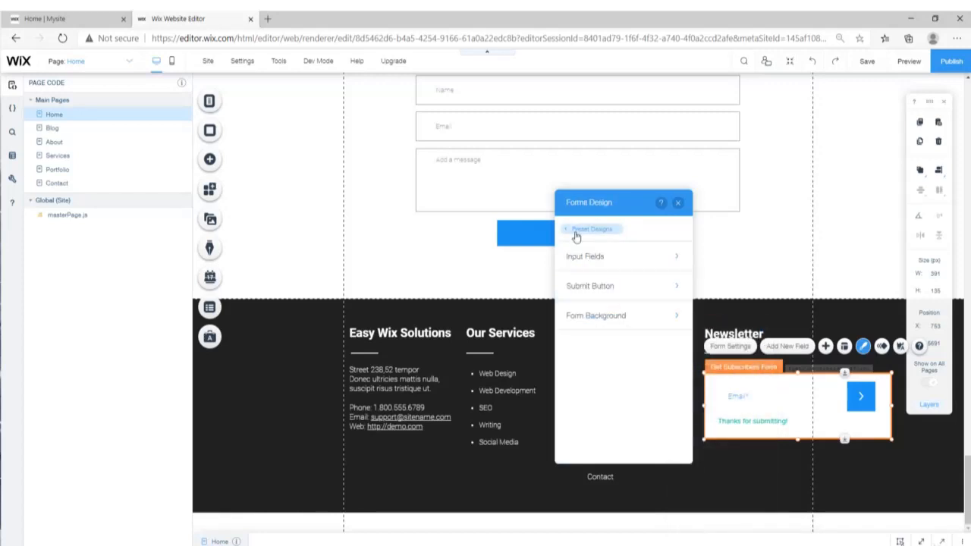
- Set the subscribe form's background opacity to 0% and preview the form in the footer
click(600, 322)
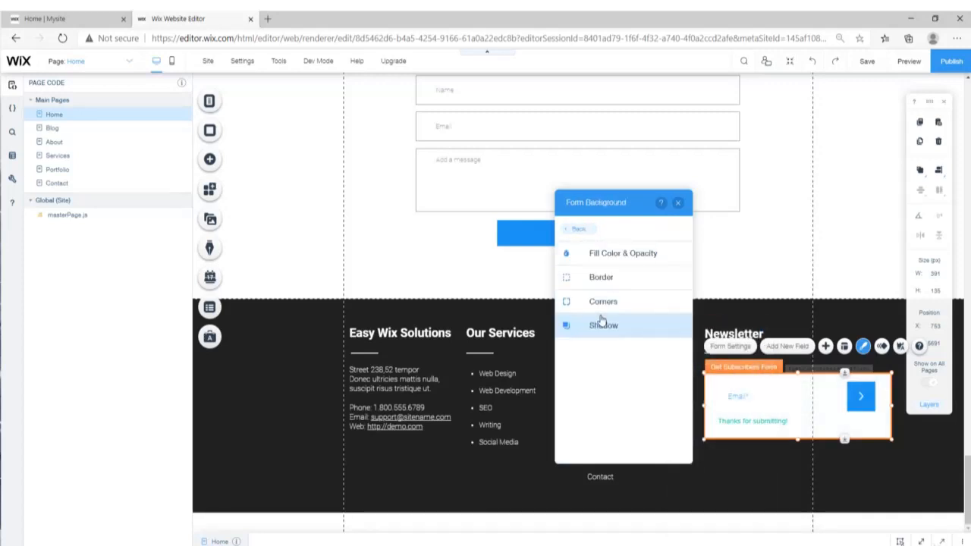
click(622, 255)
drag(629, 293, 586, 297)
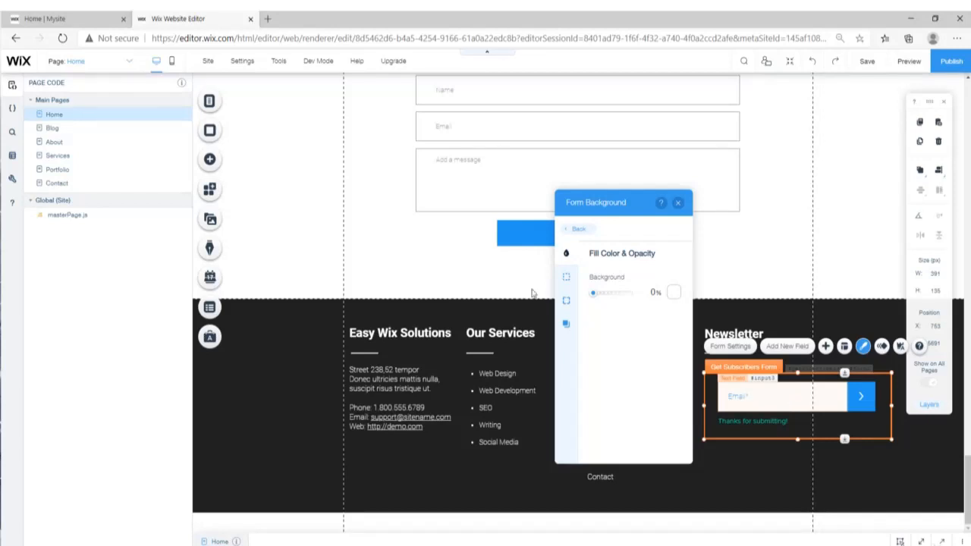
click(566, 300)
drag(629, 295, 585, 302)
click(566, 253)
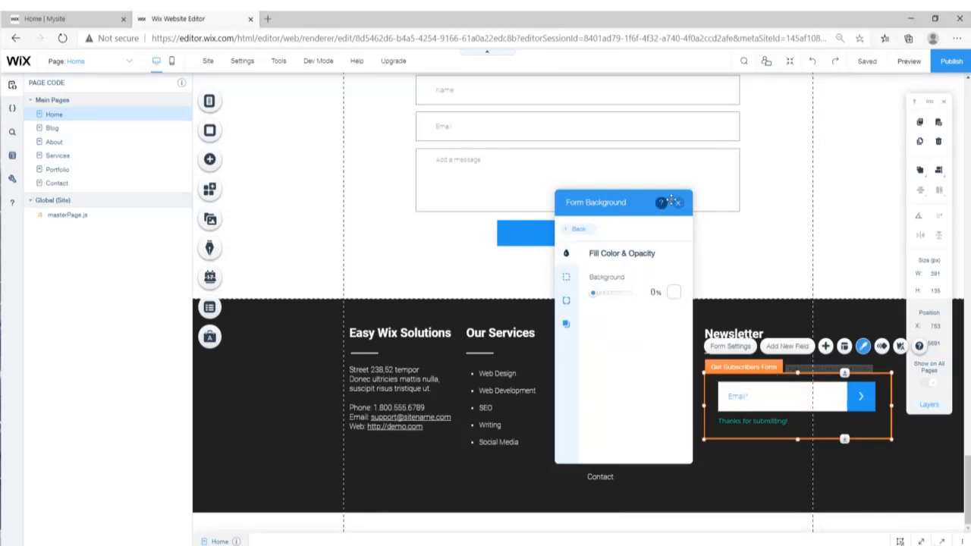
click(677, 204)
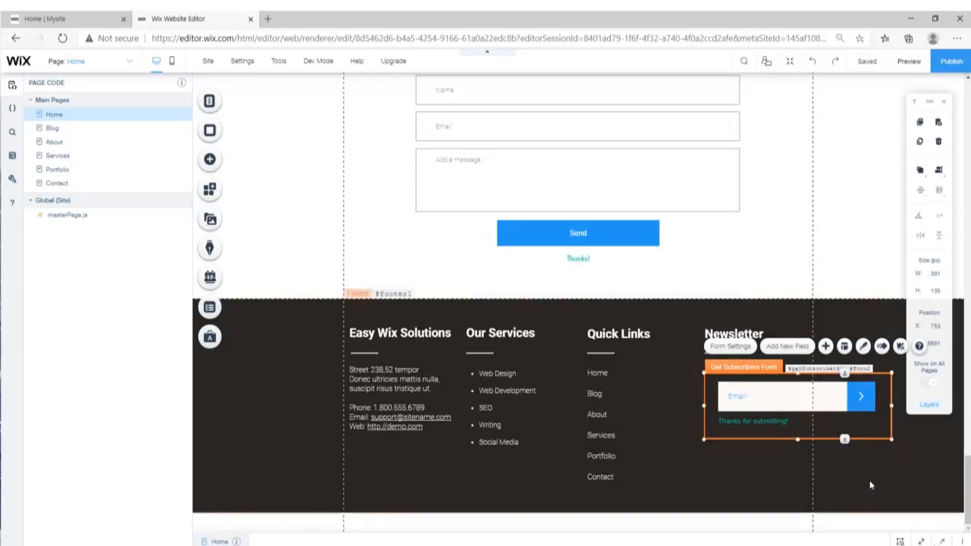
click(911, 65)
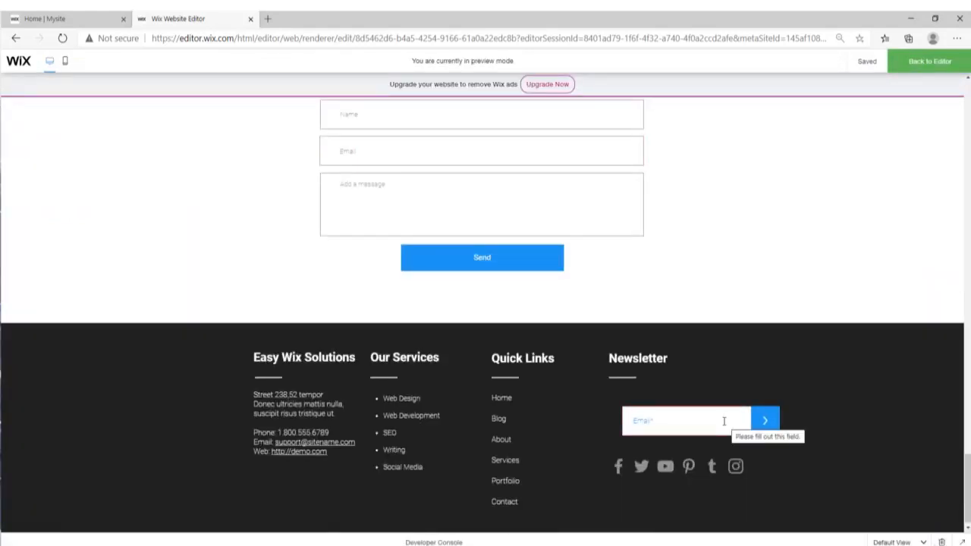
click(938, 66)
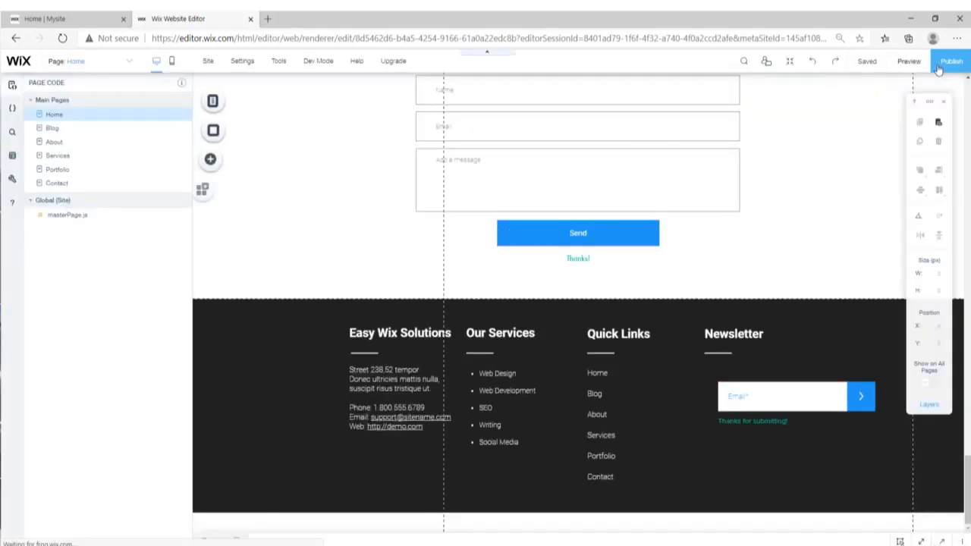
- Set the newsletter submit button's hover text color to the site's blue, #2196F3
click(849, 404)
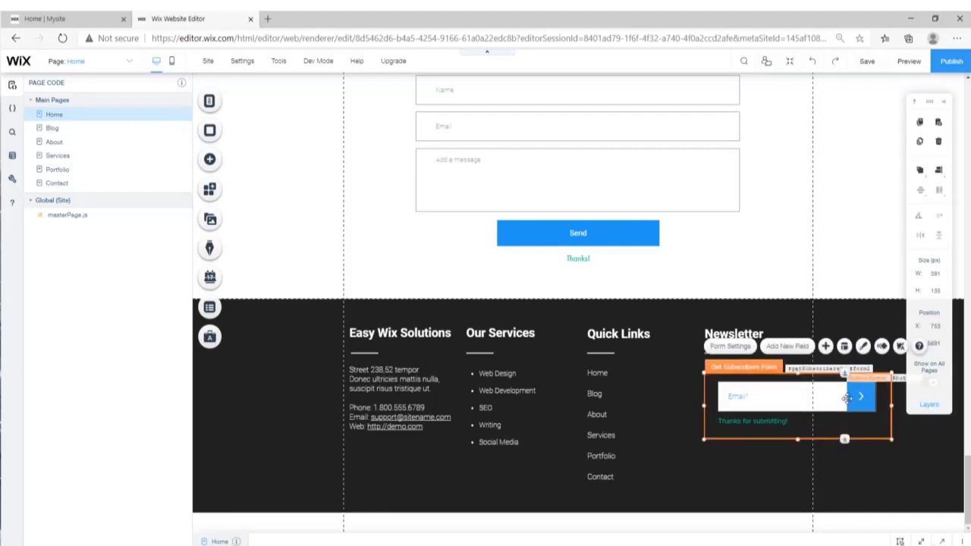
click(863, 348)
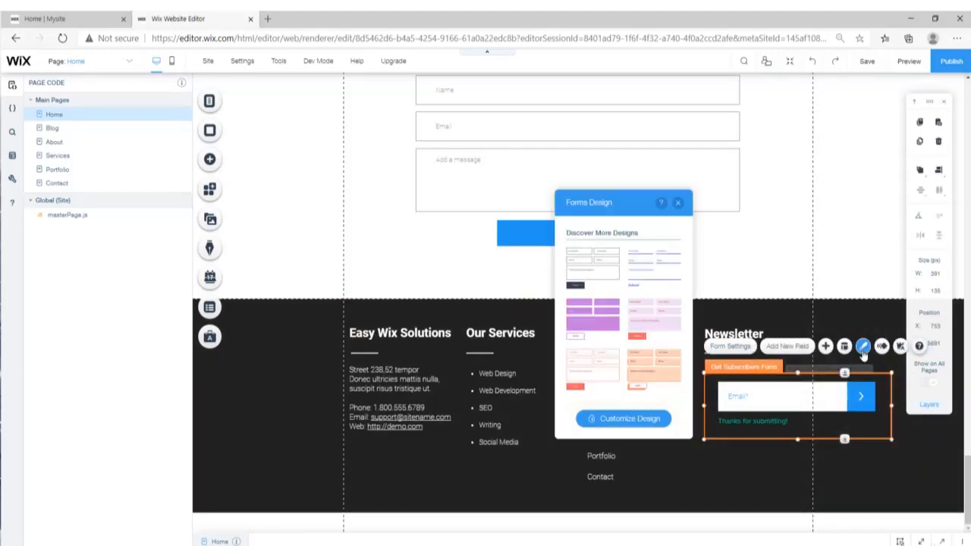
click(623, 419)
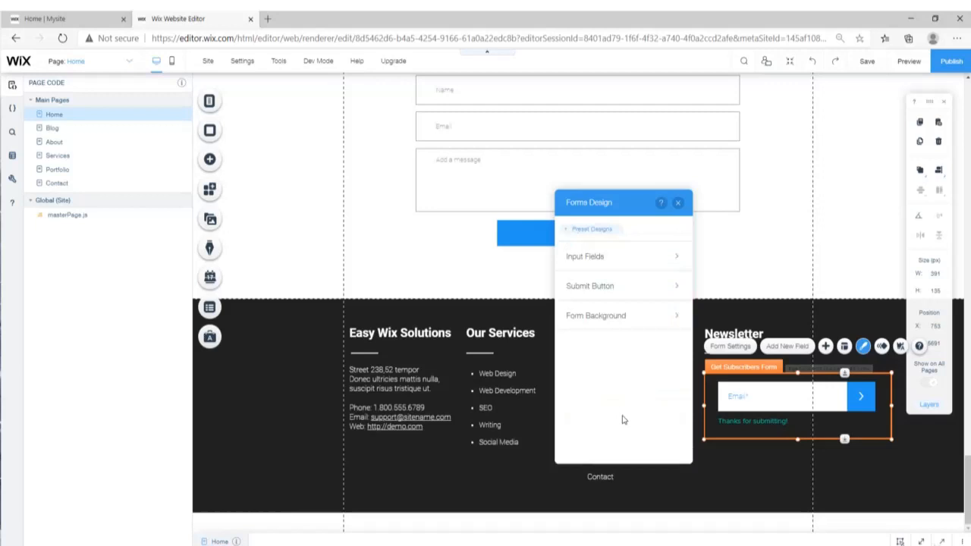
click(609, 286)
click(624, 253)
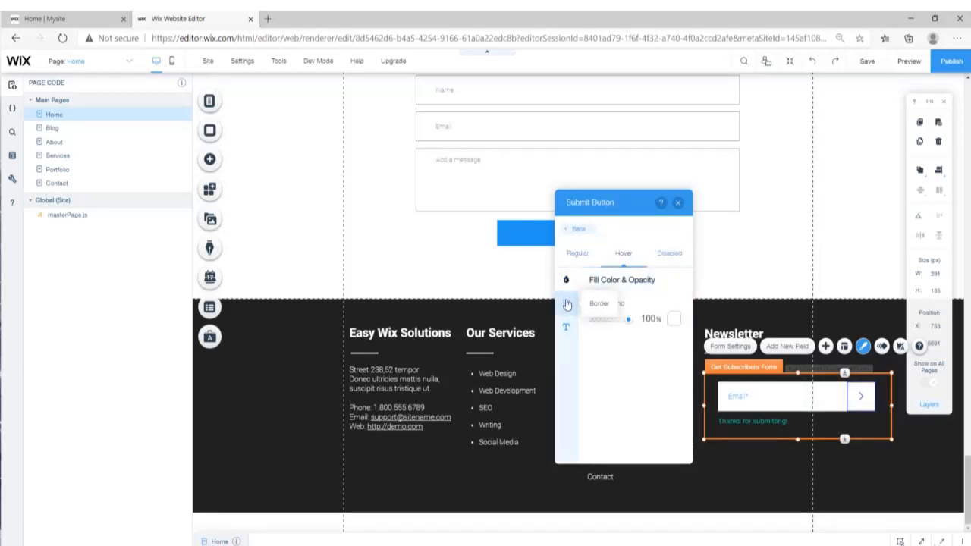
click(565, 328)
click(674, 306)
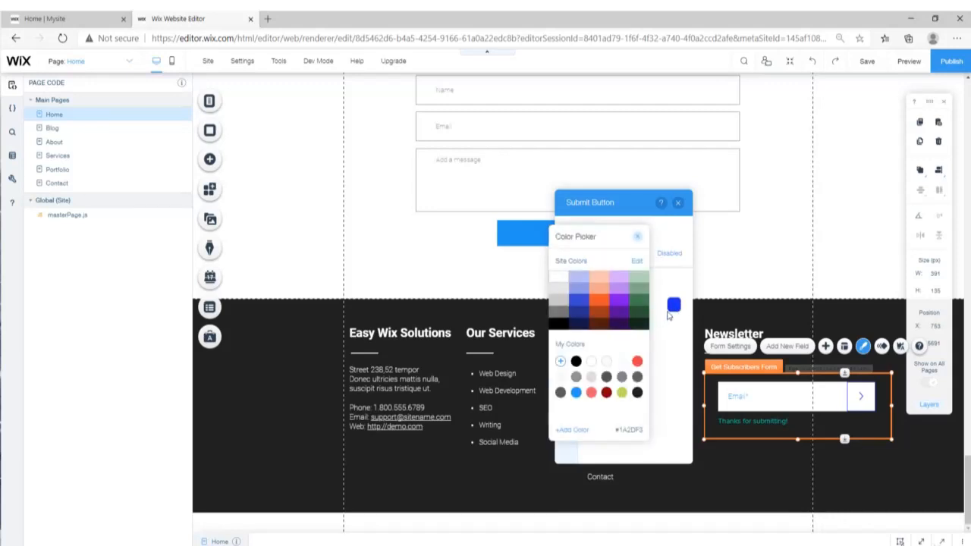
click(576, 392)
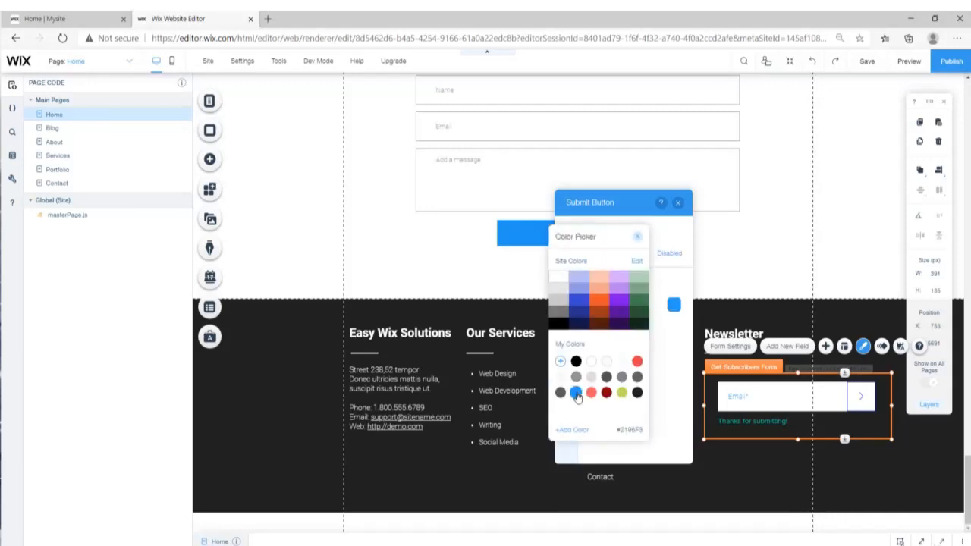
click(637, 236)
- Set the newsletter submit button's hover border color to #2196F3 and close the form design settings
click(565, 304)
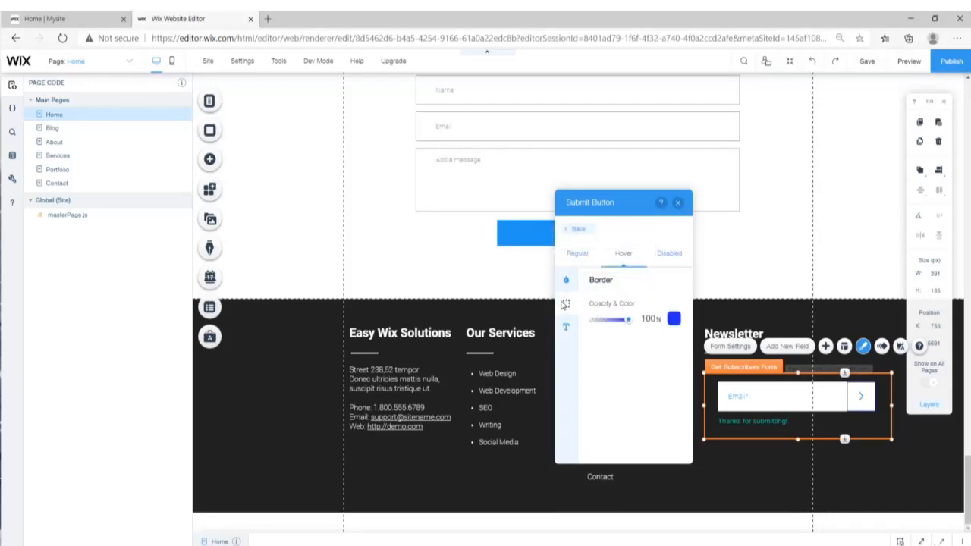
click(673, 319)
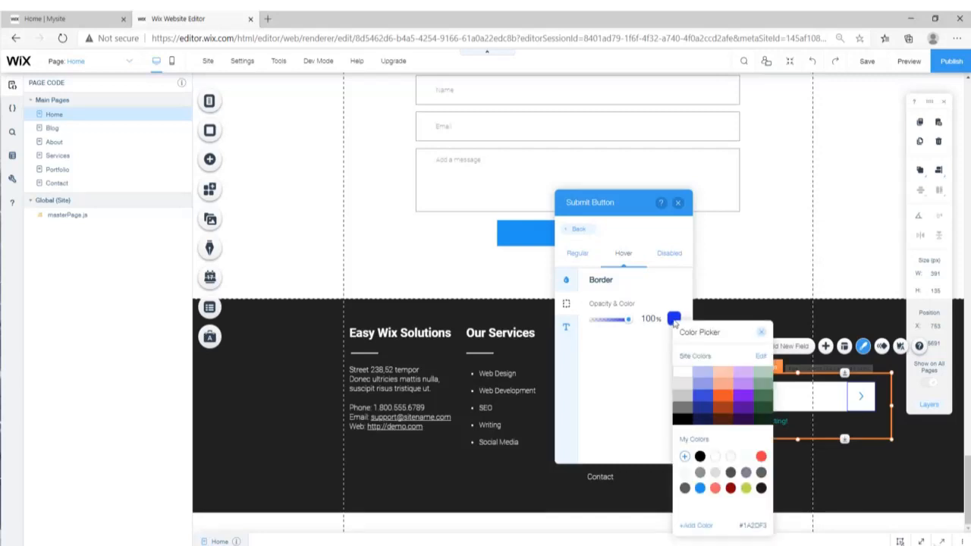
click(699, 487)
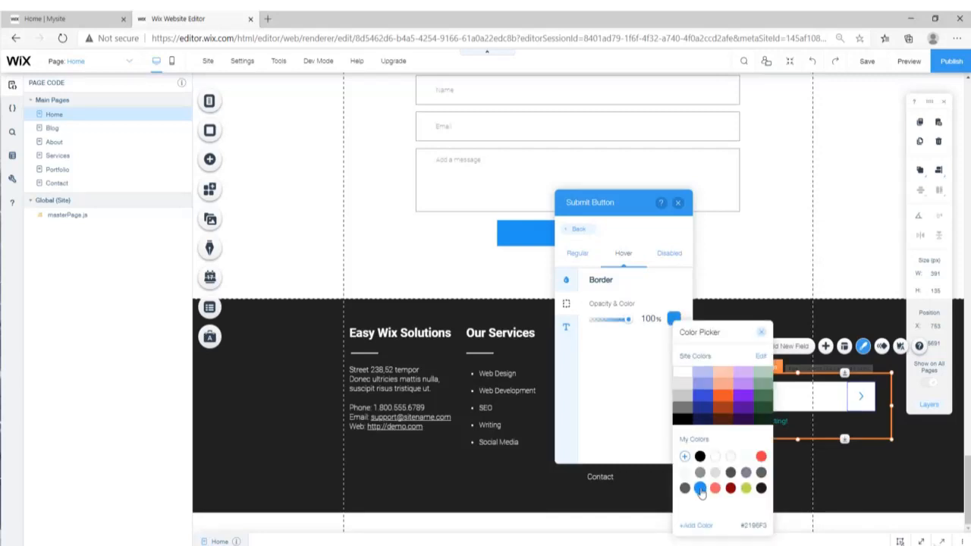
click(679, 203)
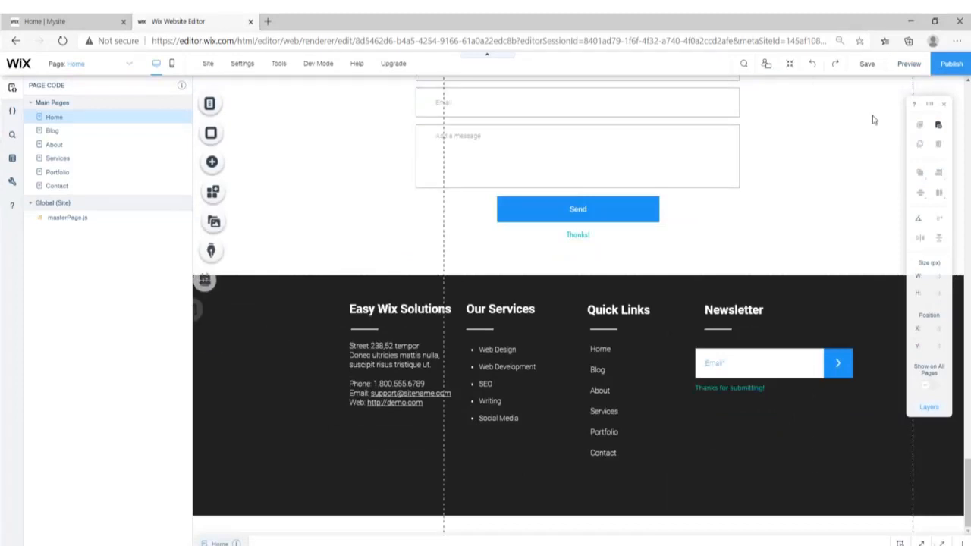
- Left-align the Easy Wix Solutions heading with the address and contact text blocks in the first footer column
click(395, 308)
shift+click(389, 358)
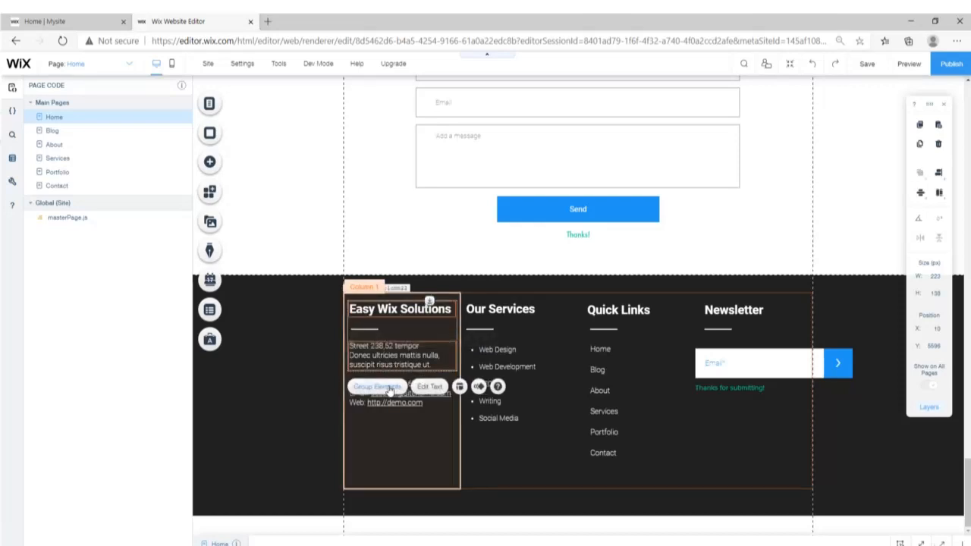
click(390, 389)
click(940, 176)
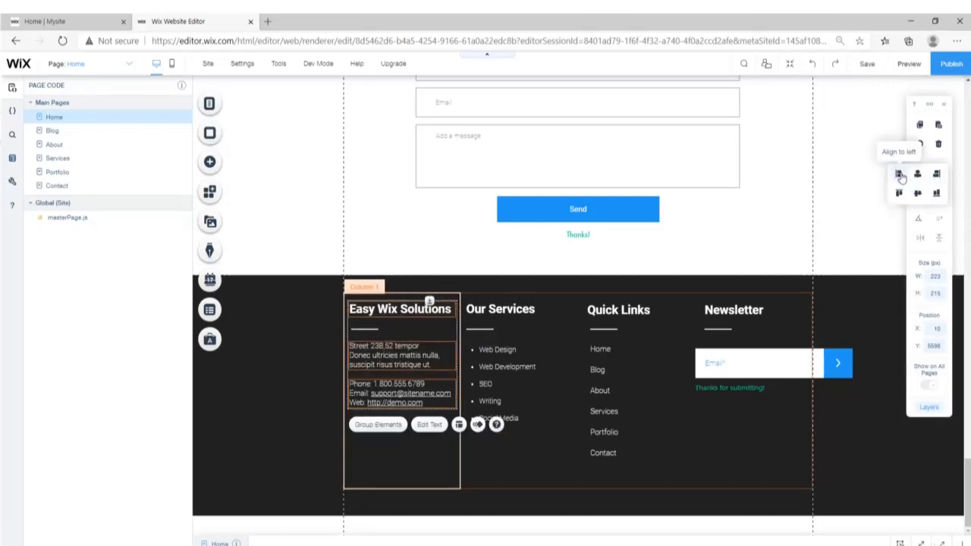
- Left-align the Quick Links heading and its vertical menu in the third footer column
click(520, 317)
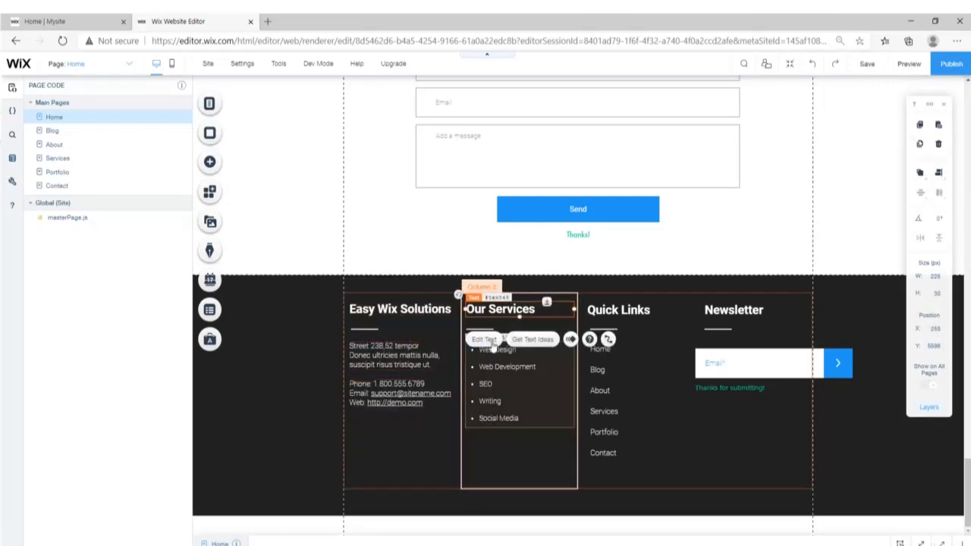
click(486, 329)
click(612, 312)
shift+click(599, 370)
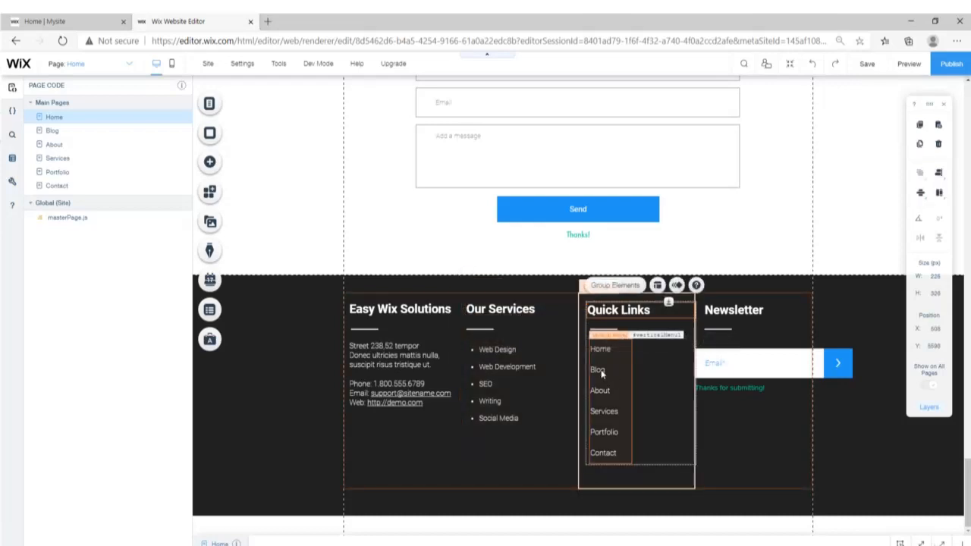
click(939, 175)
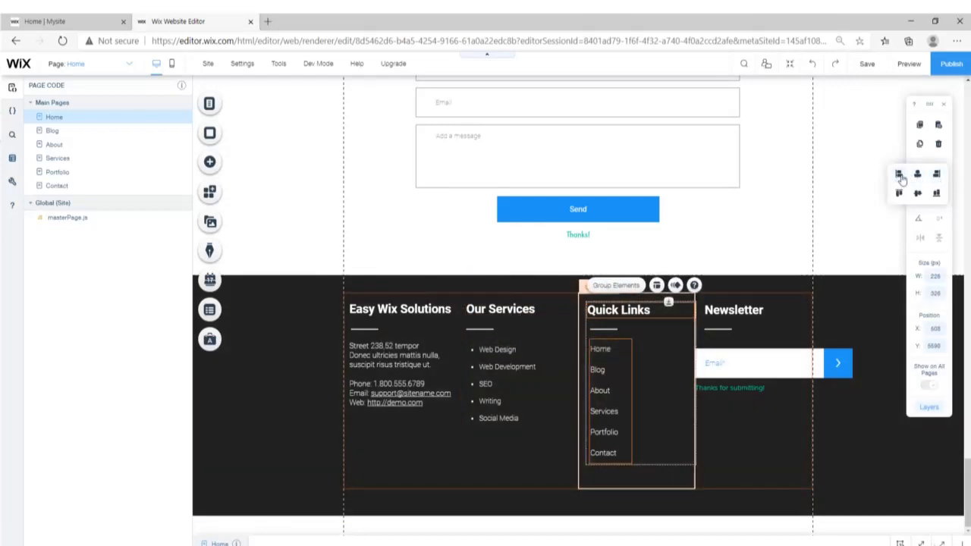
click(900, 175)
- Nudge the divider line under Quick Links to line up with the heading's left edge, and check the Newsletter column's divider
click(603, 328)
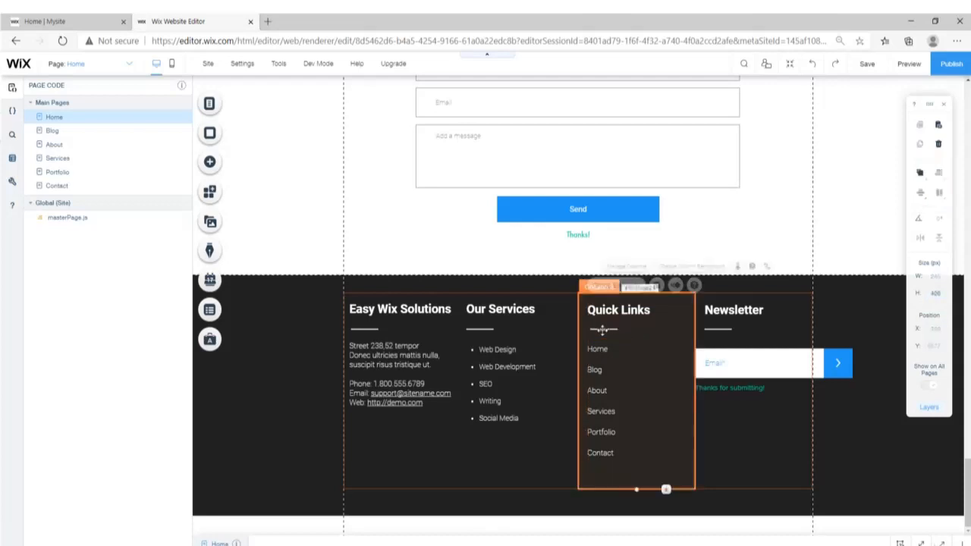
click(603, 328)
drag(603, 328, 600, 329)
click(720, 328)
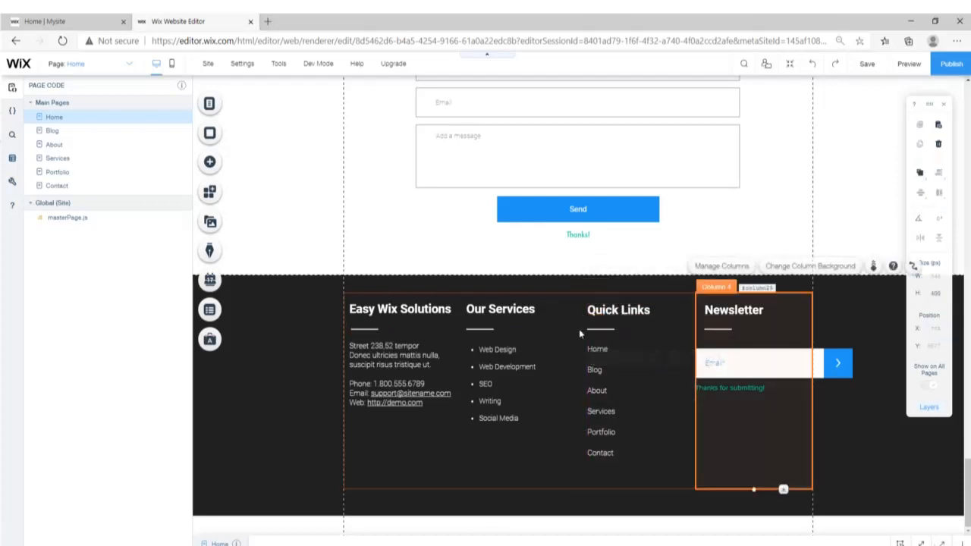
click(725, 314)
click(715, 334)
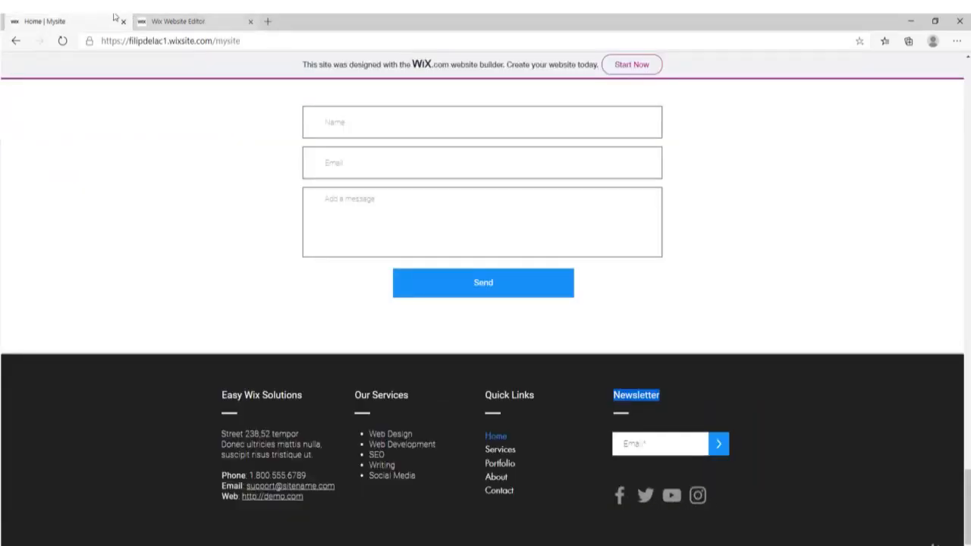
- Return to the editor, add the plain gray social bar, and place it below the newsletter form in the footer
click(178, 22)
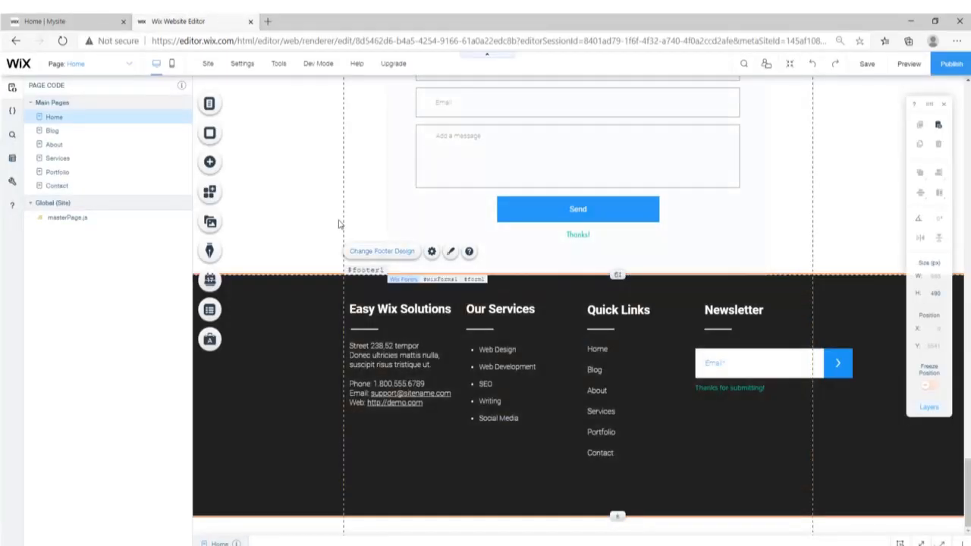
click(209, 162)
mouse_move(249, 318)
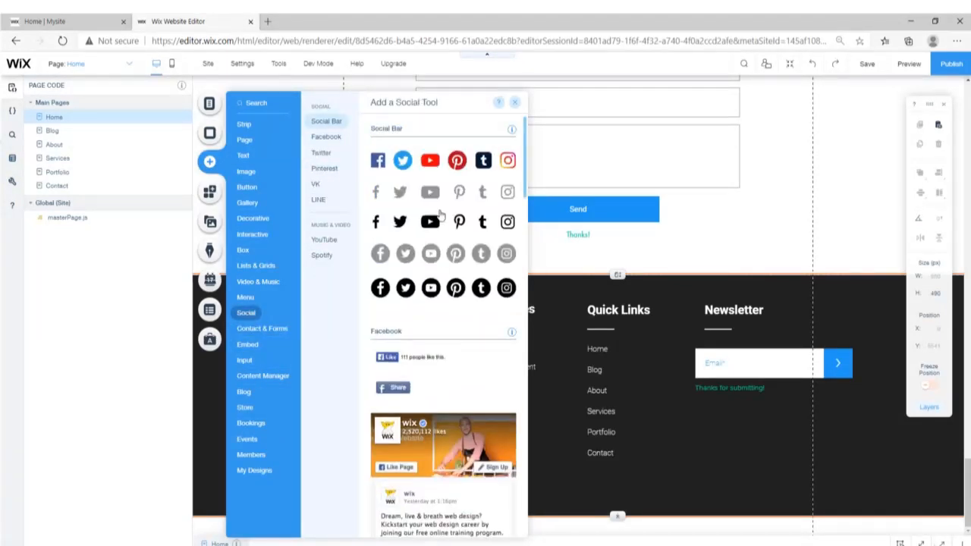
click(430, 197)
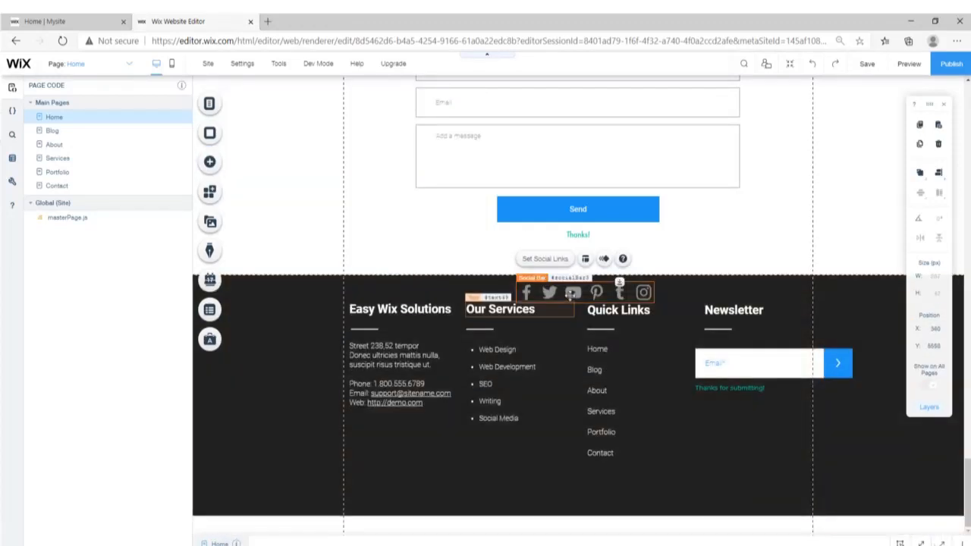
drag(573, 292, 759, 435)
- Align the subscribe form with the Newsletter heading and move the social bar up close beneath the form
click(733, 365)
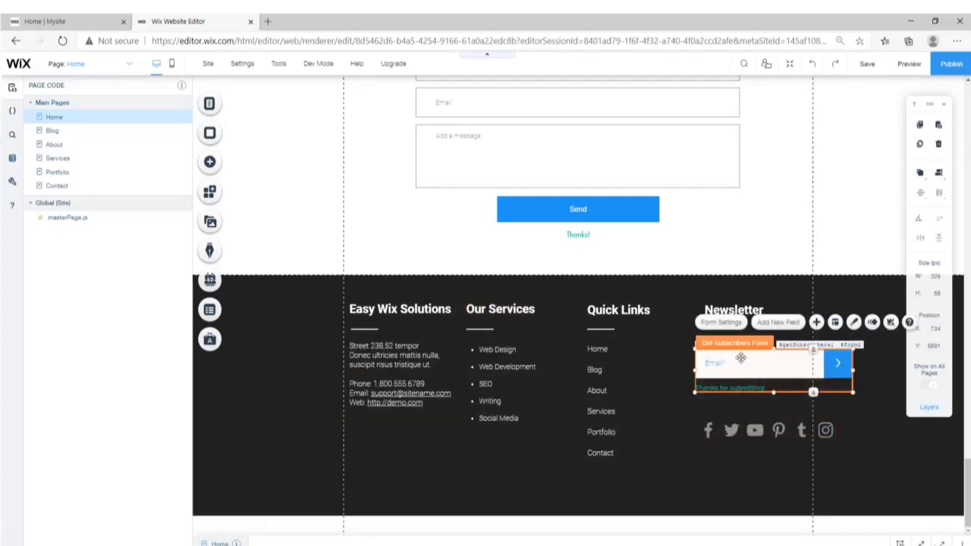
drag(742, 359, 751, 363)
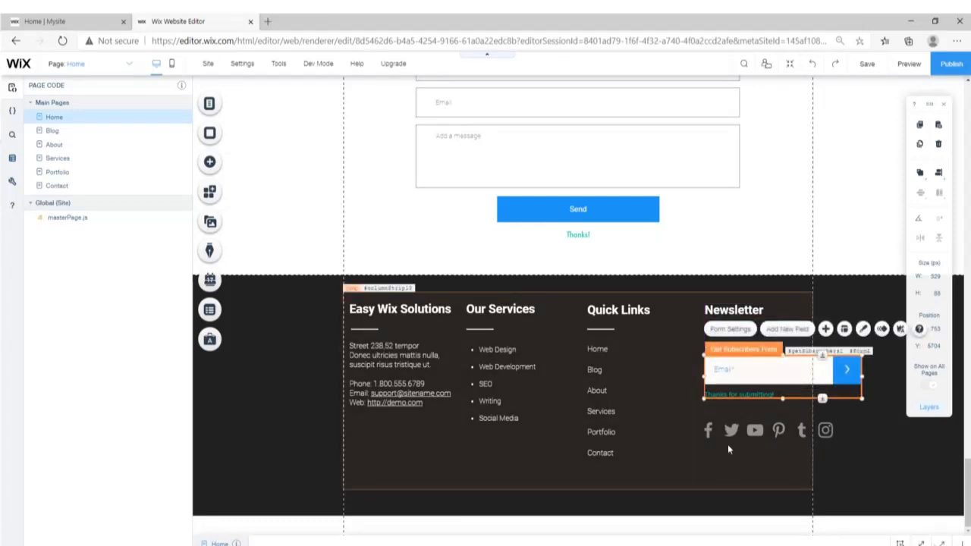
click(730, 429)
drag(741, 426, 737, 417)
- Shorten the footer slightly by raising its bottom edge
click(279, 459)
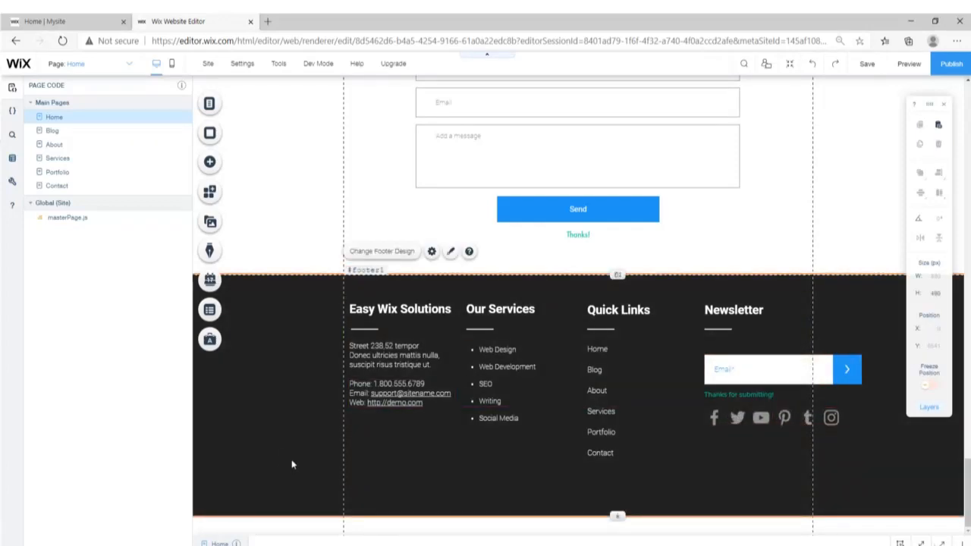
drag(618, 517, 624, 492)
click(658, 526)
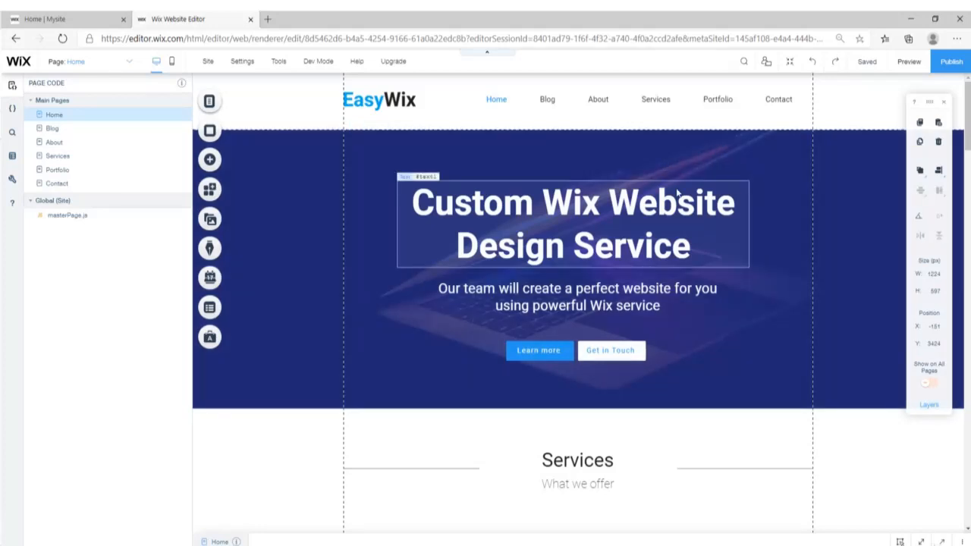
- Center the "Custom Wix Website Design Service" title horizontally in the home page's hero strip
click(600, 210)
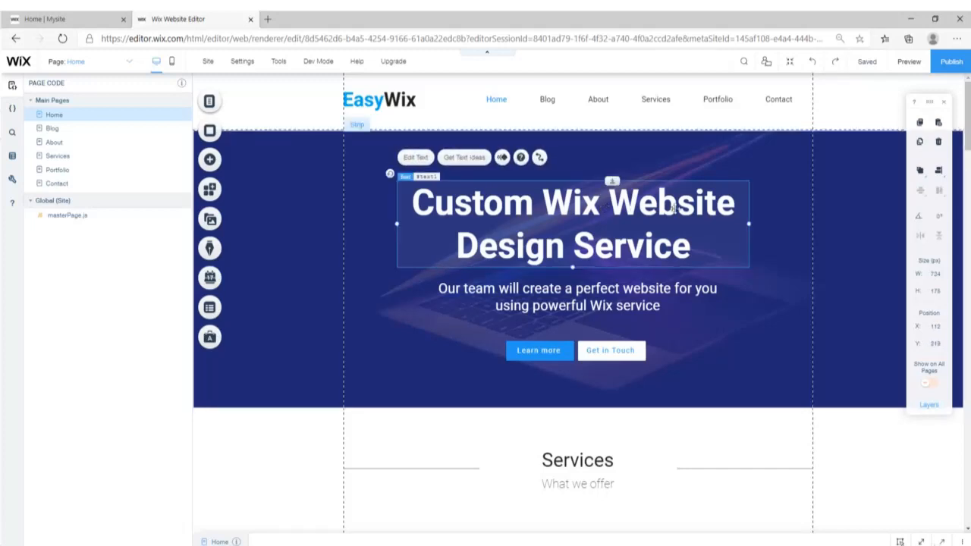
click(918, 178)
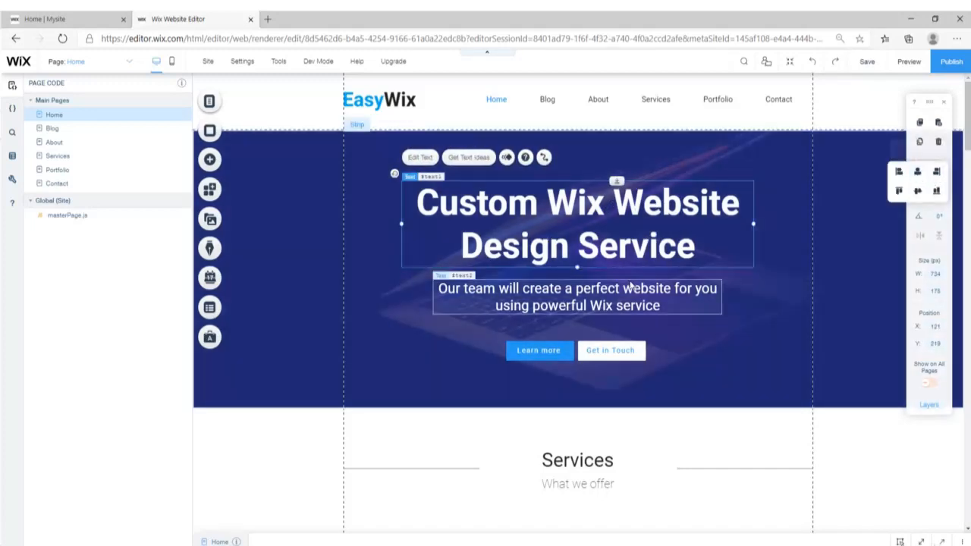
click(628, 291)
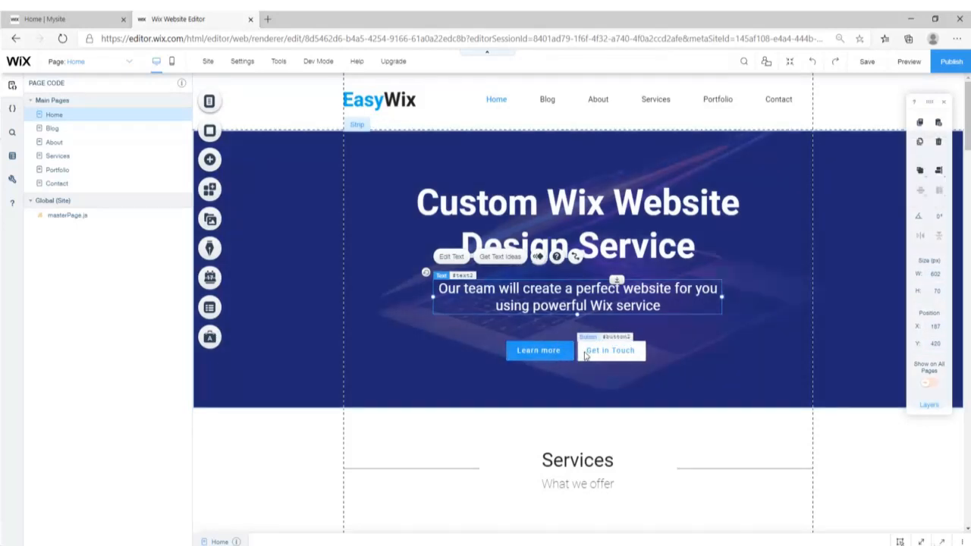
- Group the Learn more and Get in Touch buttons and center the group horizontally in the hero strip
click(586, 353)
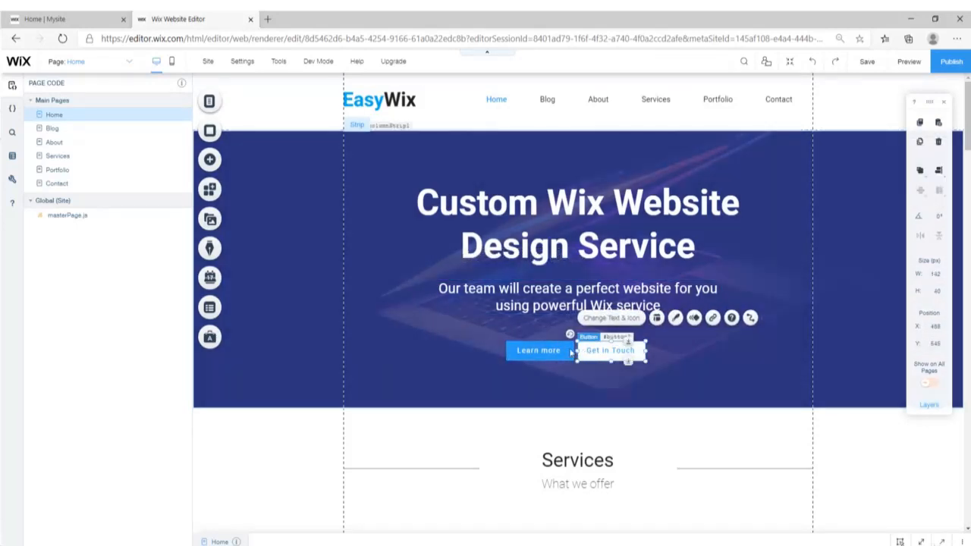
shift+click(542, 354)
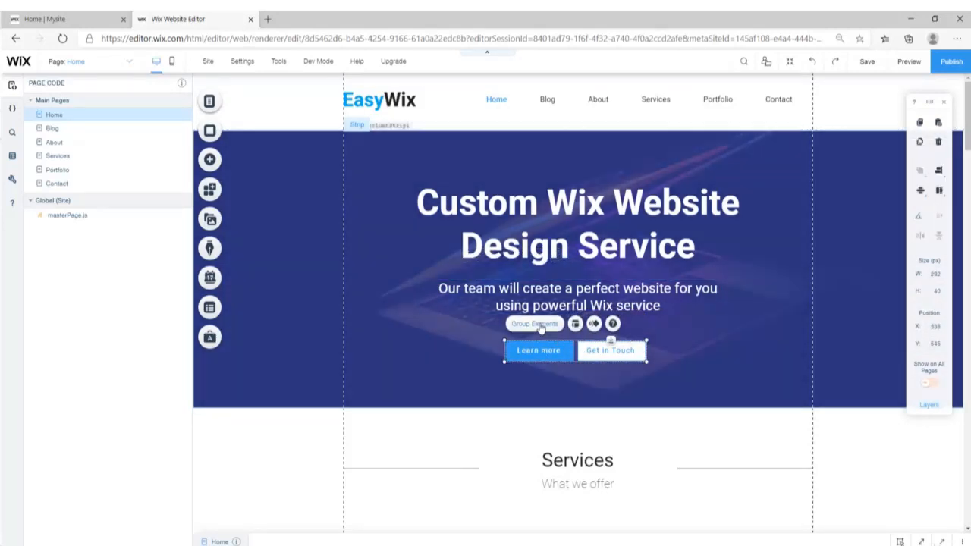
click(541, 325)
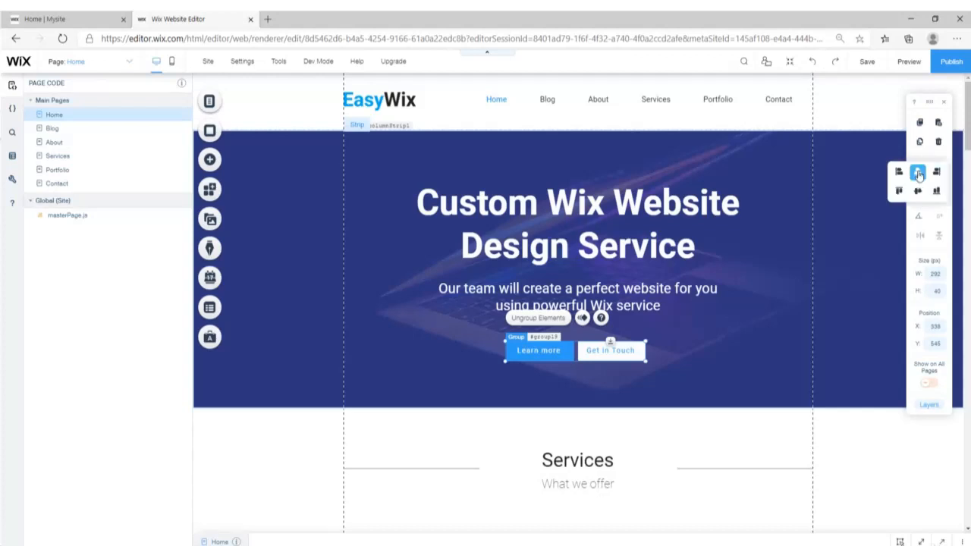
click(914, 170)
- Review the layout and alignment of the Services and Why Choose Us sections on the home page
scroll(653, 297, down, 4)
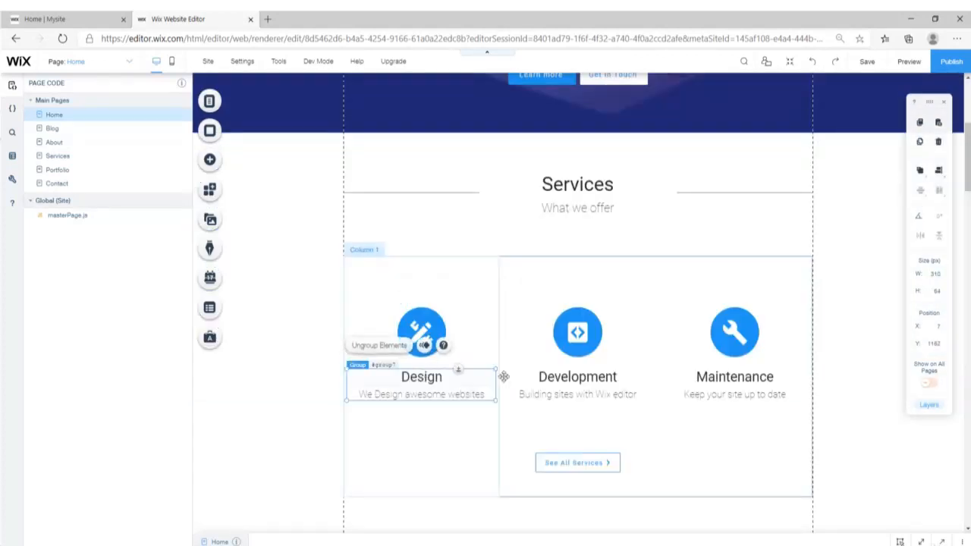
click(860, 283)
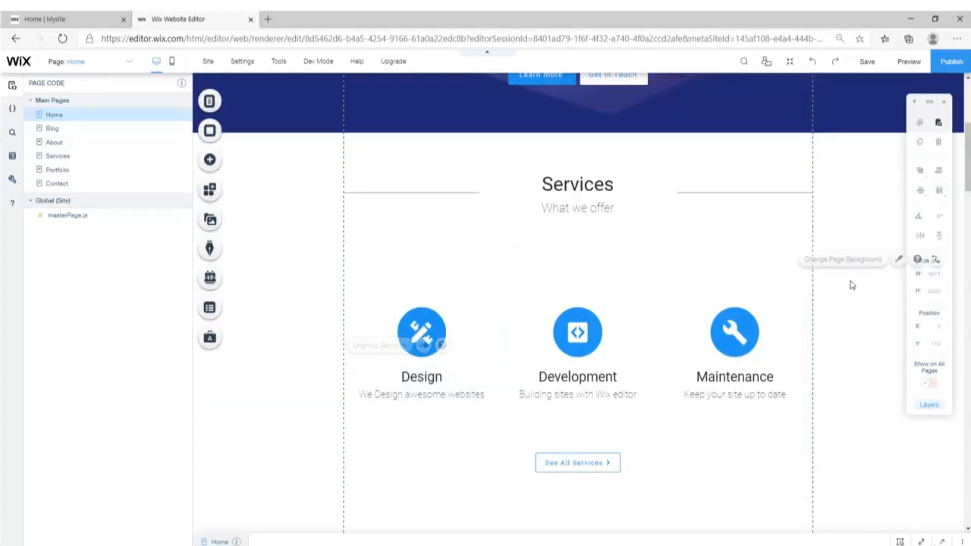
scroll(839, 280, down, 4)
scroll(834, 277, down, 1)
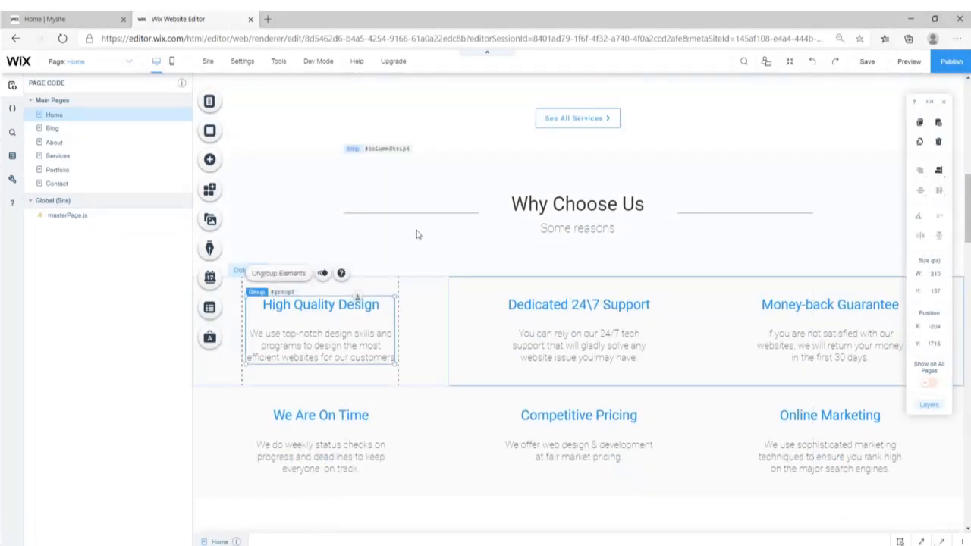
click(410, 231)
scroll(718, 284, down, 3)
scroll(717, 284, up, 5)
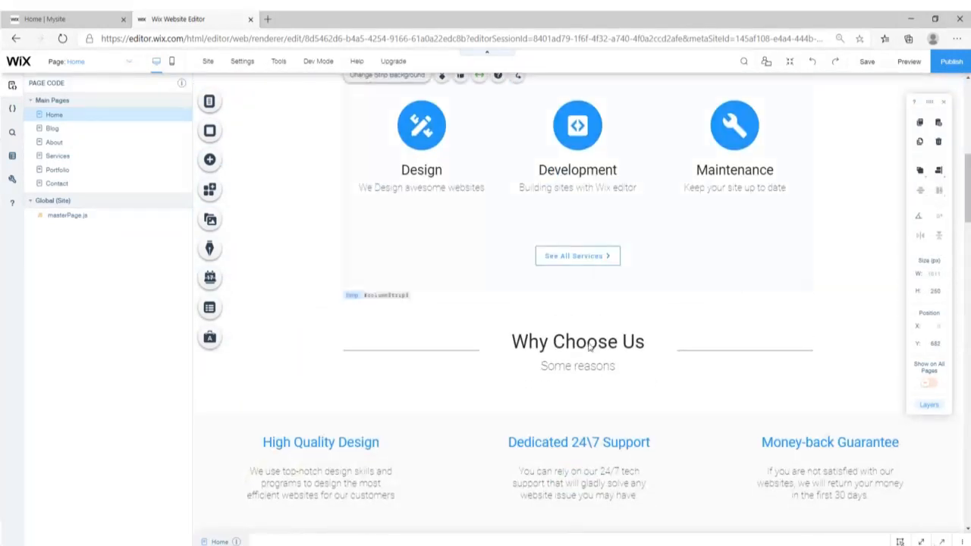
- Group the "Why Choose Us" title with its "Some reasons" subtitle and center the group horizontally in the strip
click(704, 351)
click(581, 345)
scroll(522, 332, up, 2)
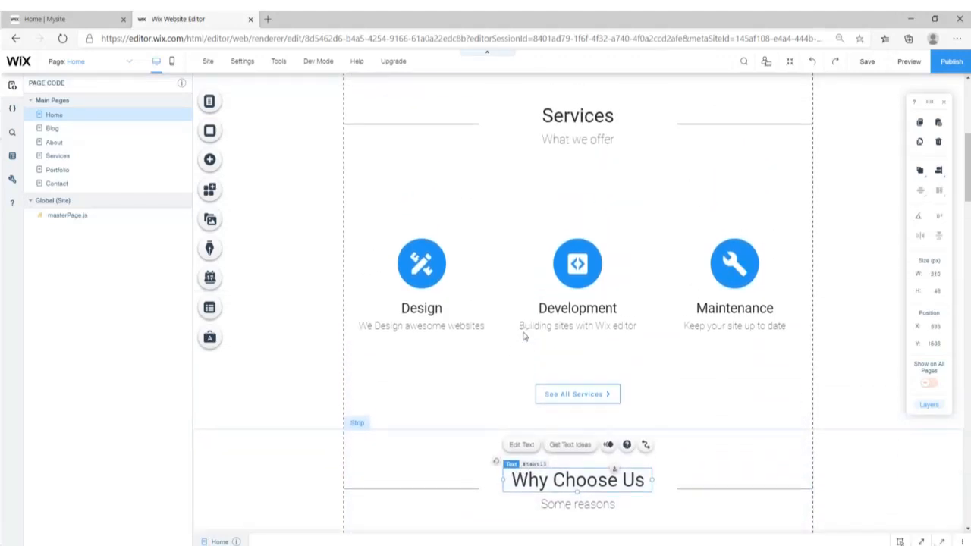
scroll(522, 332, down, 2)
shift+click(574, 368)
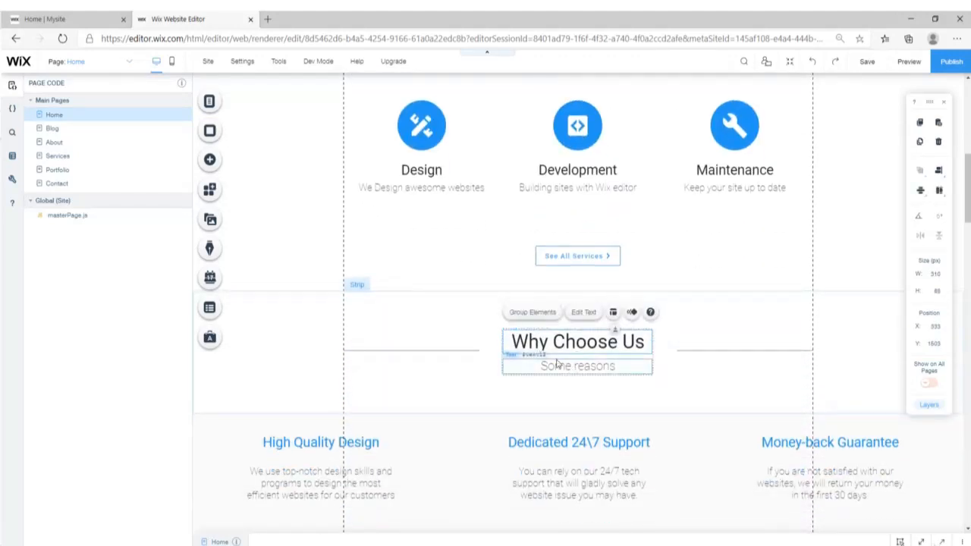
click(531, 306)
mouse_move(919, 170)
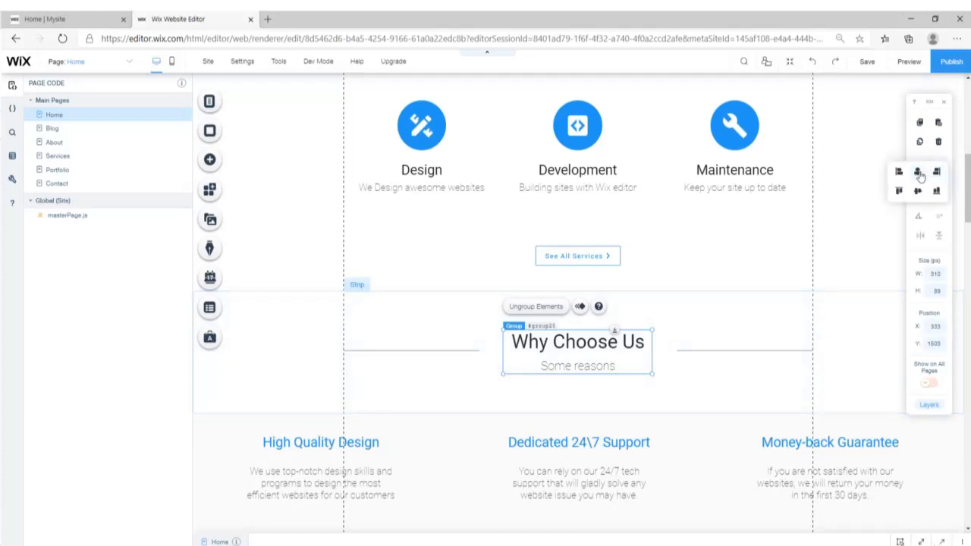
- Try to align the two divider lines with the "Why Choose Us" heading group
click(717, 355)
click(715, 351)
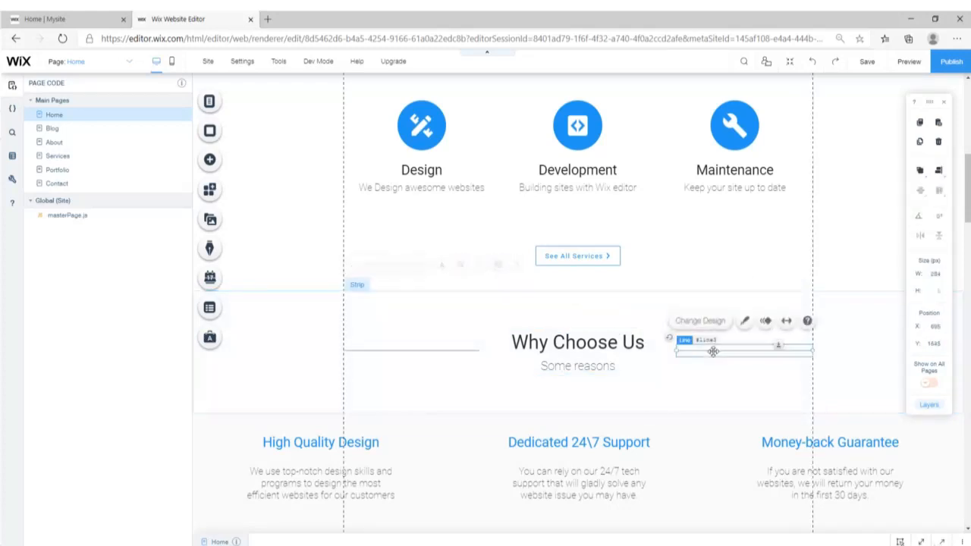
shift+click(470, 354)
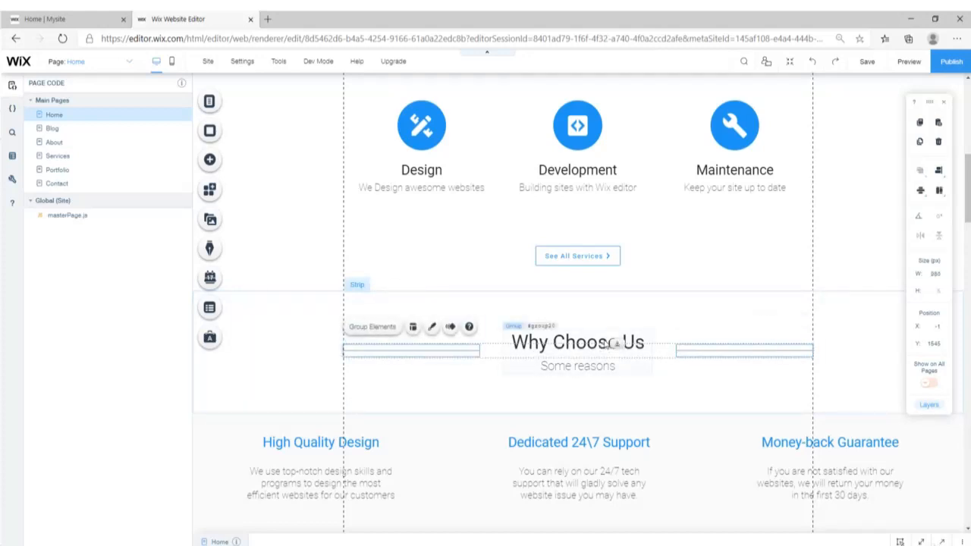
shift+click(610, 343)
mouse_move(917, 177)
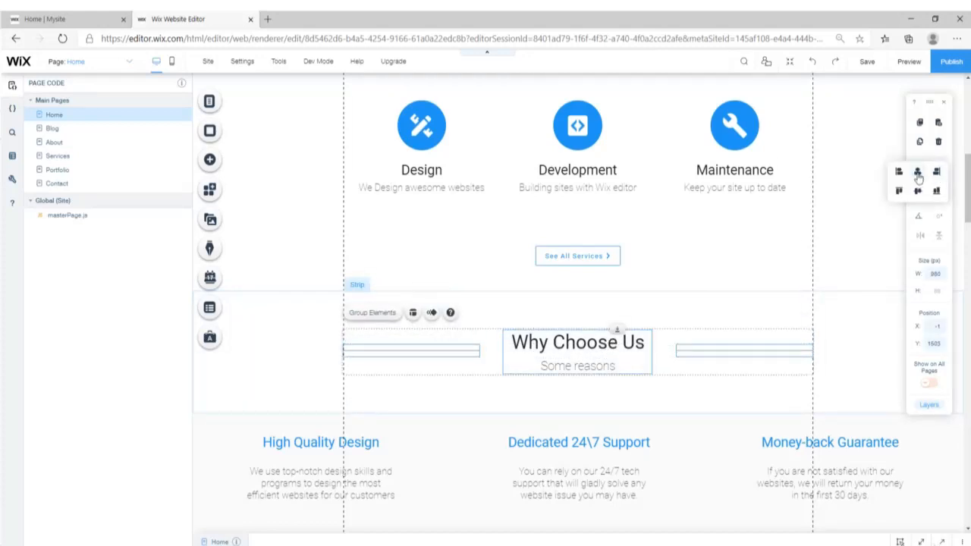
click(840, 320)
- Move the Latest Projects gallery up closer to its heading, to about Y 3292, and center it horizontally
scroll(427, 274, down, 3)
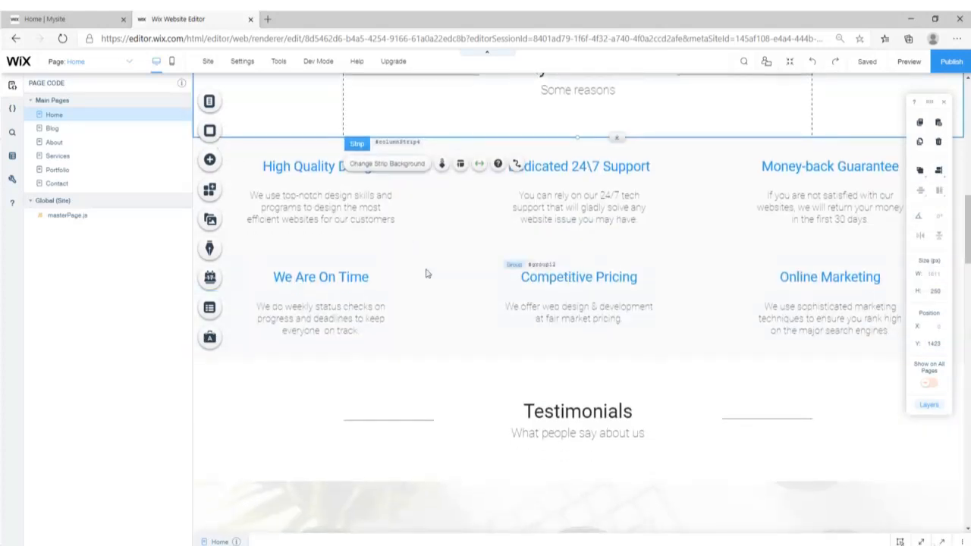
scroll(402, 254, down, 3)
scroll(418, 232, down, 4)
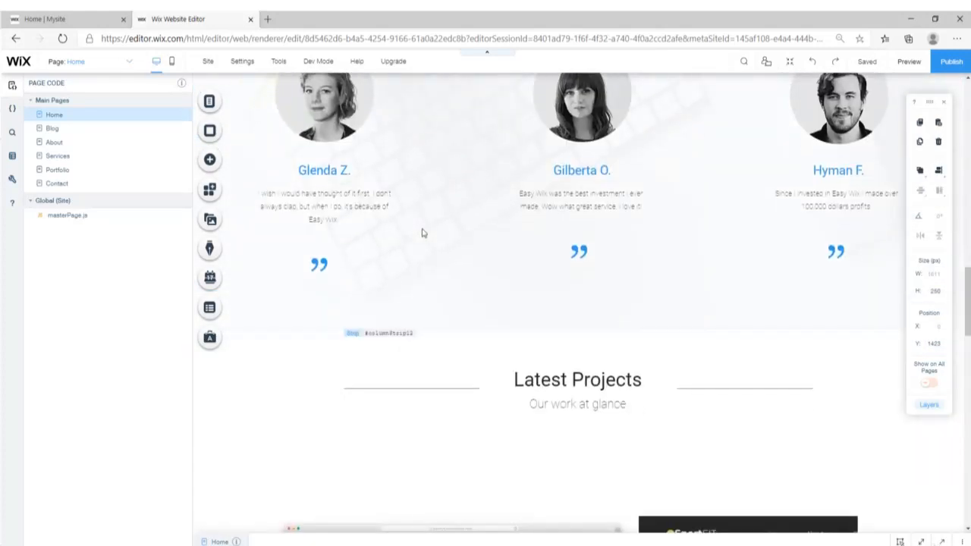
scroll(455, 235, down, 2)
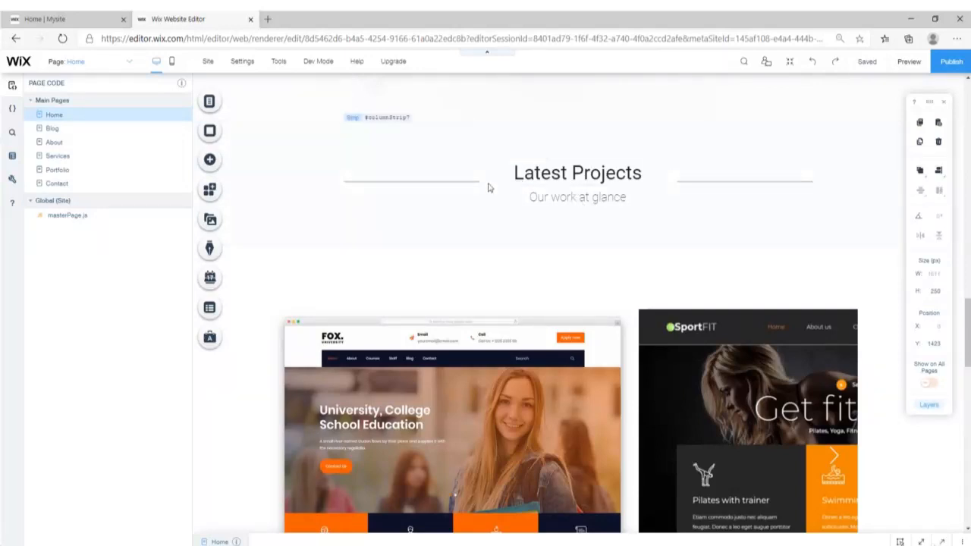
scroll(542, 301, down, 1)
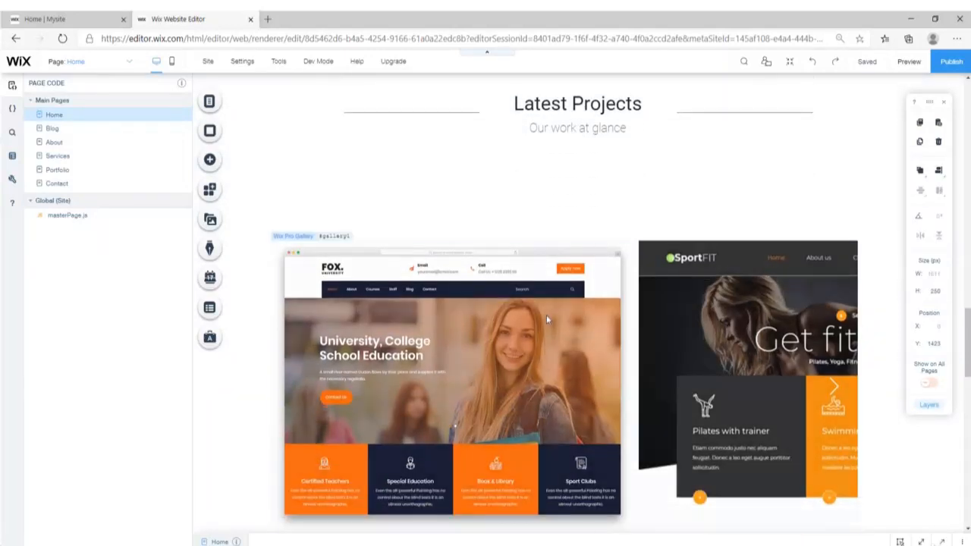
click(535, 346)
drag(535, 347, 529, 282)
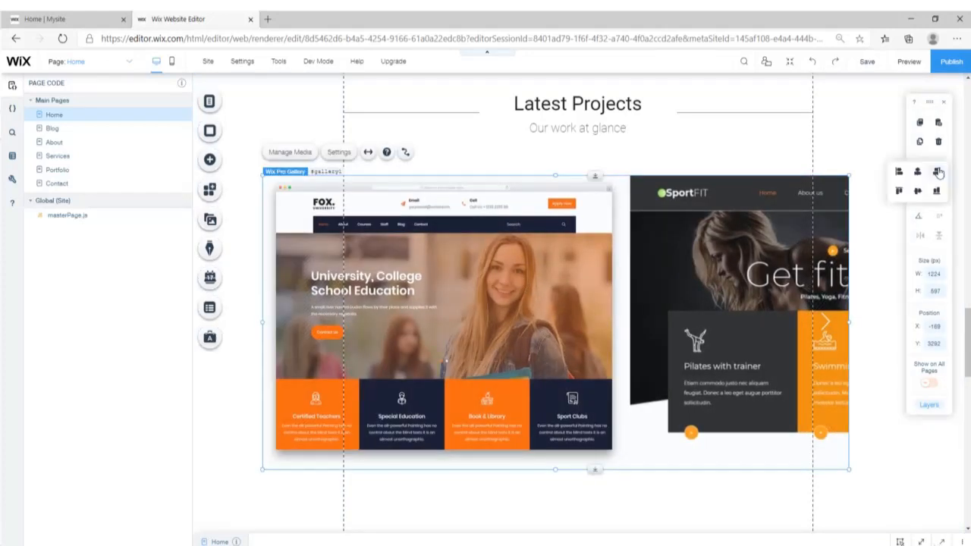
click(918, 173)
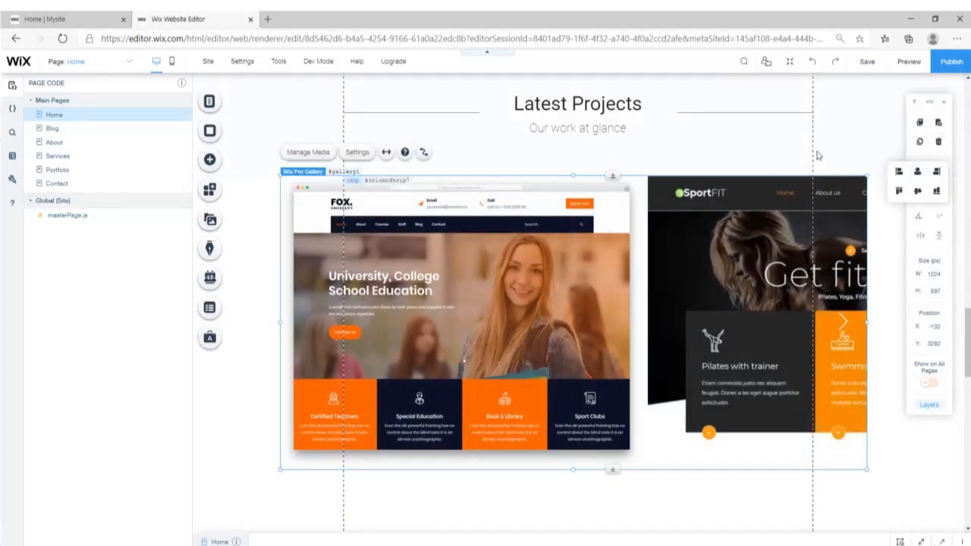
- Move the See All Projects button up closer to the gallery and raise the Meet the Team strip to about Y 4125
scroll(636, 229, down, 3)
scroll(636, 229, down, 1)
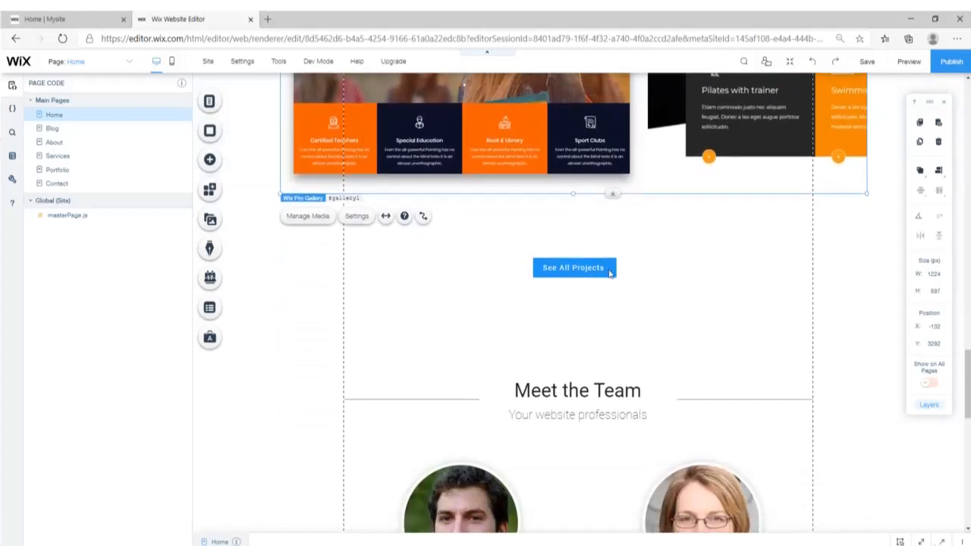
click(609, 273)
drag(609, 273, 607, 249)
click(630, 383)
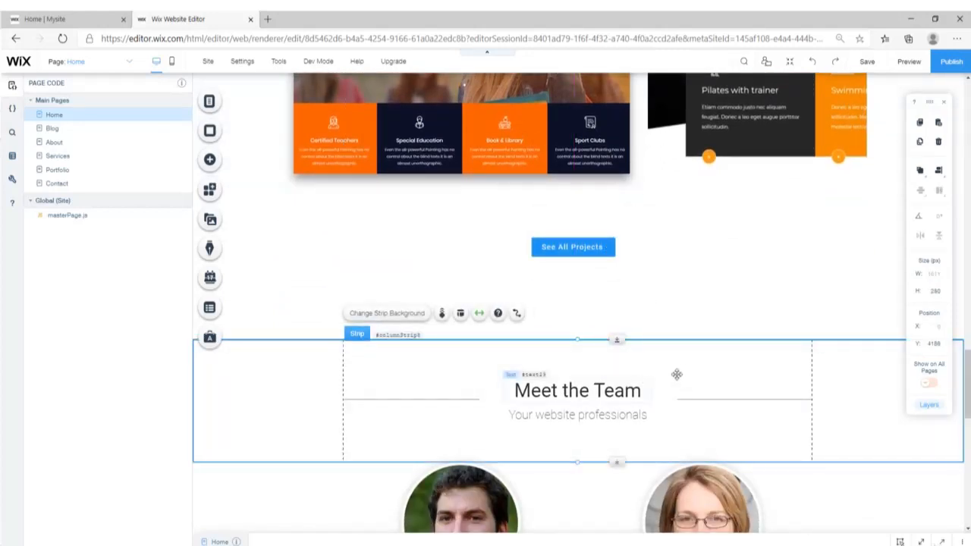
drag(697, 369, 693, 338)
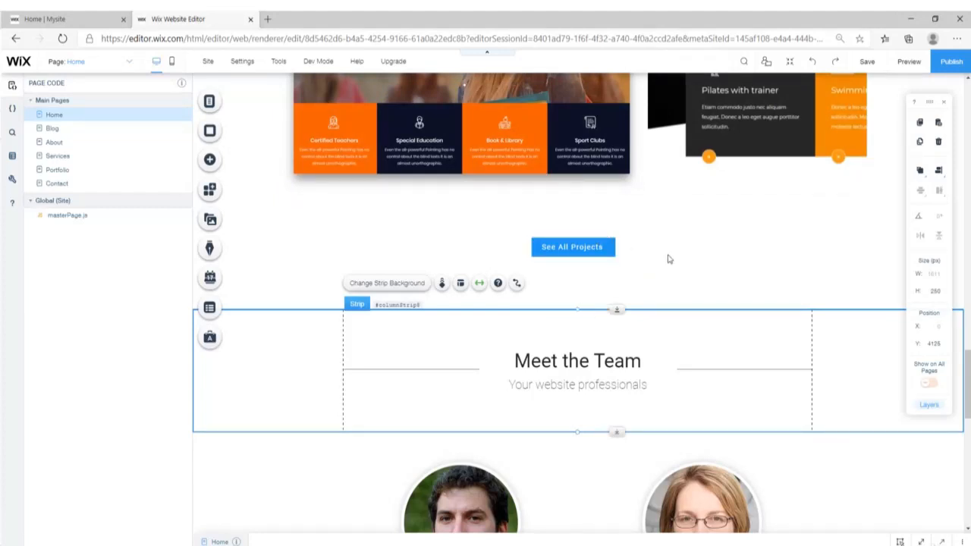
- Set the font size of the Our Services list in the footer to 16 px
scroll(665, 258, down, 4)
scroll(510, 300, down, 1)
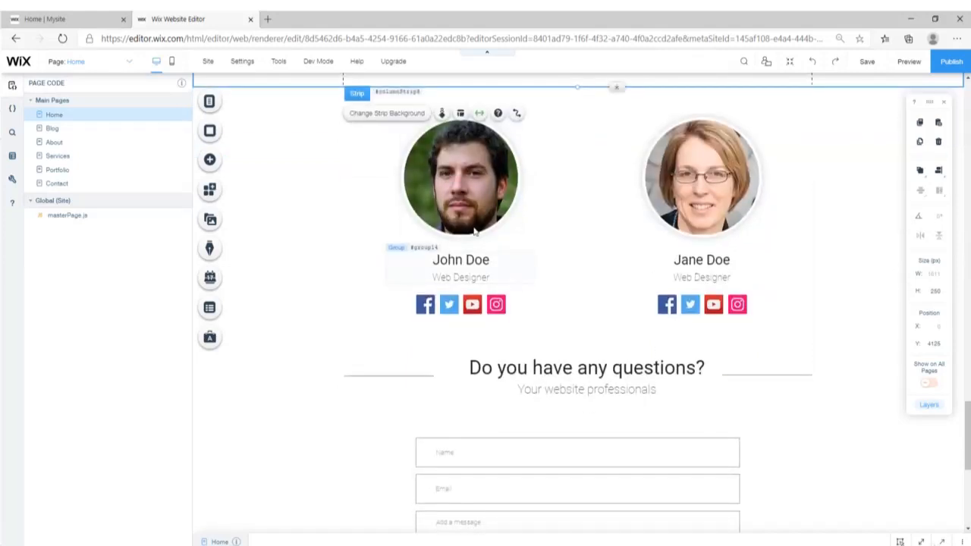
scroll(580, 264, up, 1)
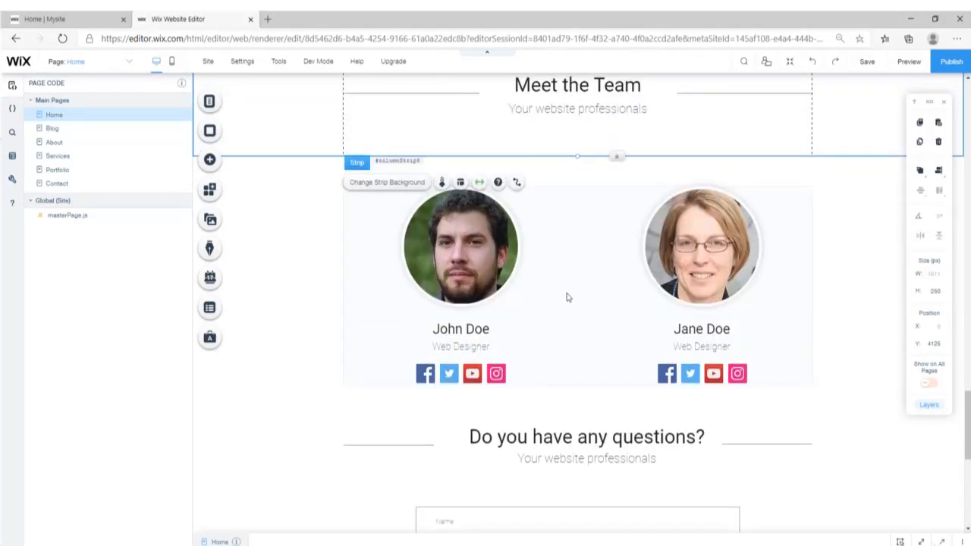
scroll(566, 297, down, 3)
scroll(364, 288, down, 1)
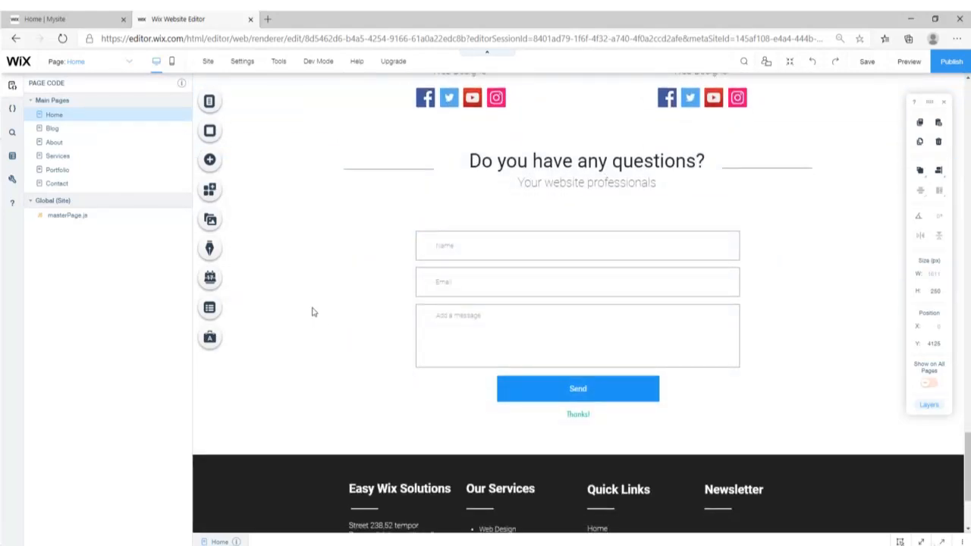
scroll(330, 317, down, 2)
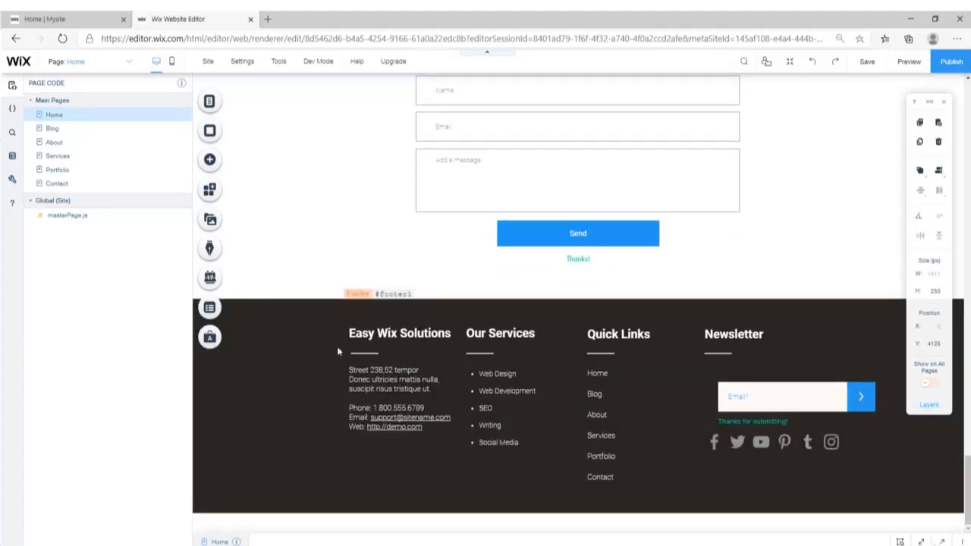
click(482, 372)
click(485, 344)
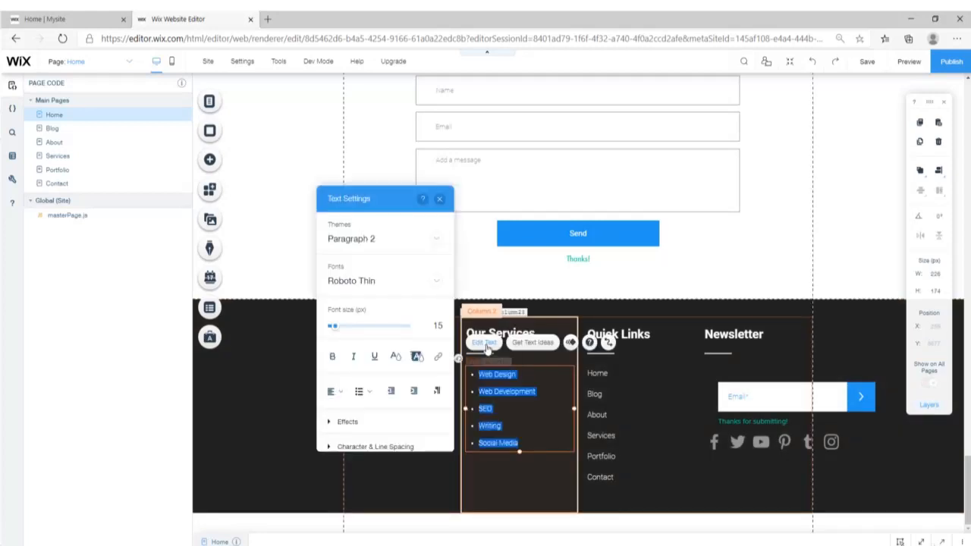
click(438, 325)
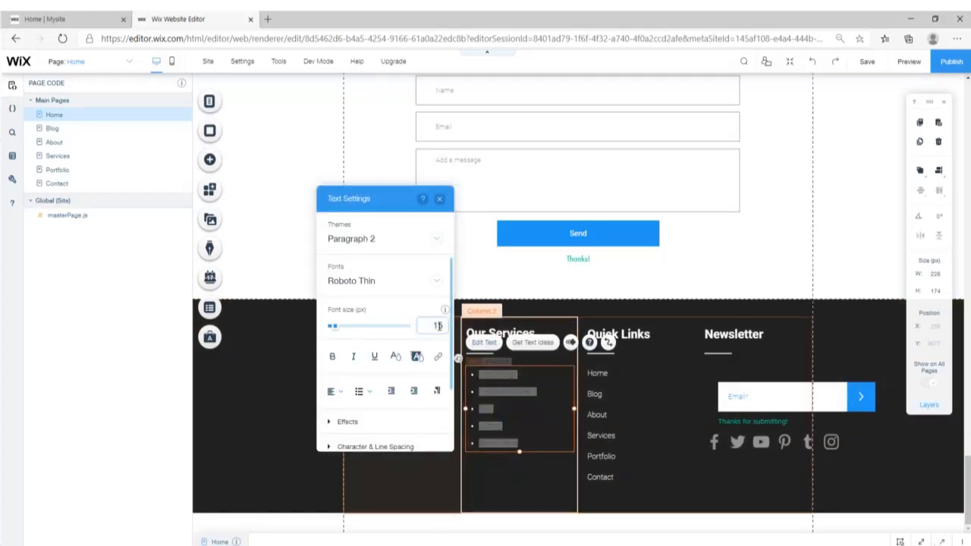
key(Return)
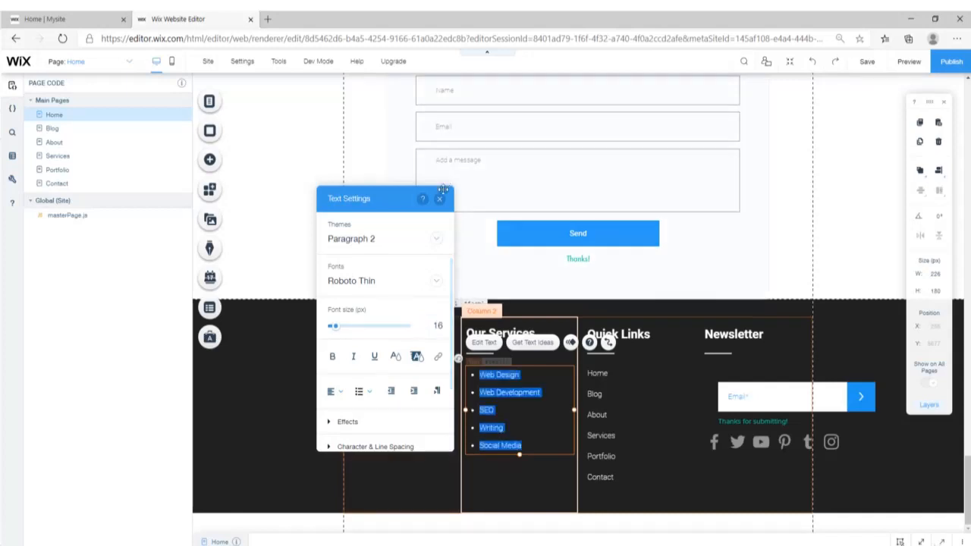
click(439, 198)
- Check the font size of the address and contact texts in the footer's Easy Wix Solutions column
click(387, 374)
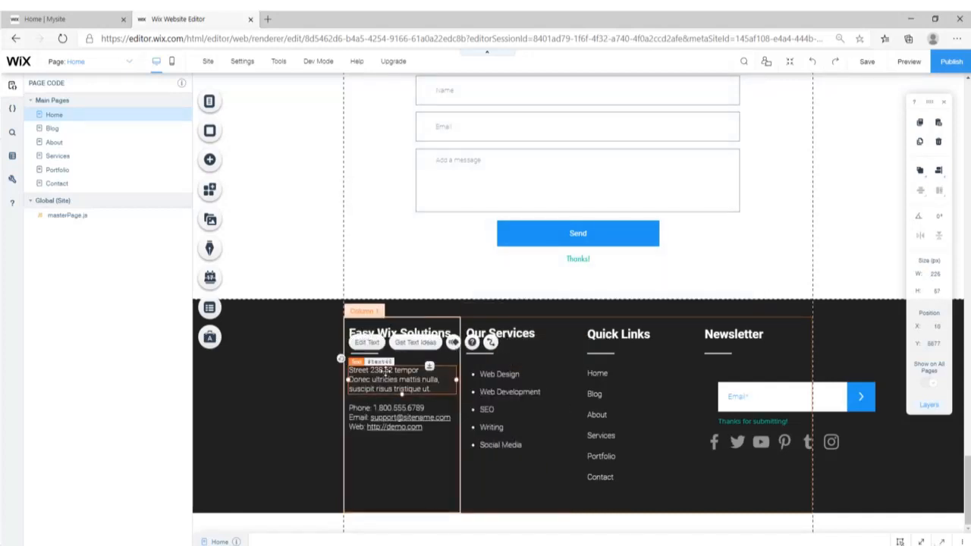
click(366, 342)
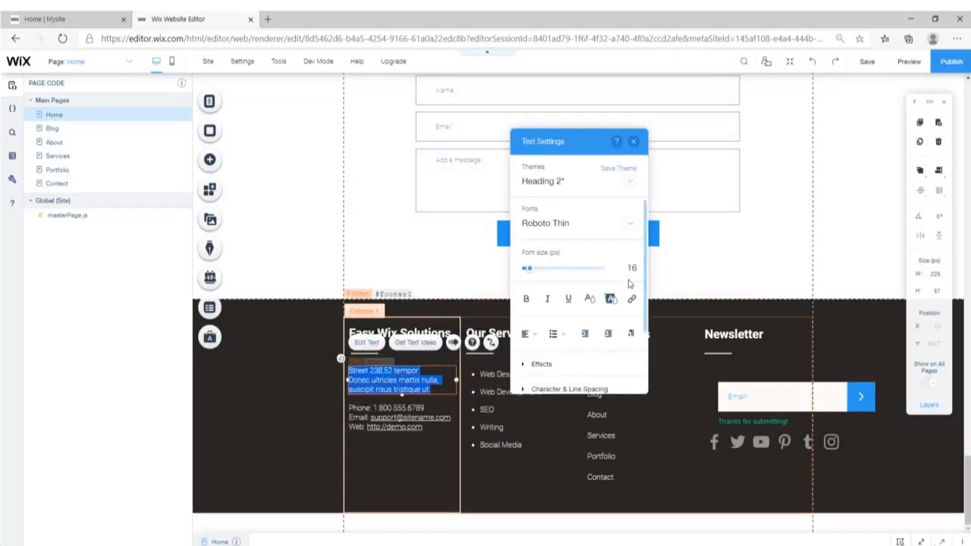
click(401, 416)
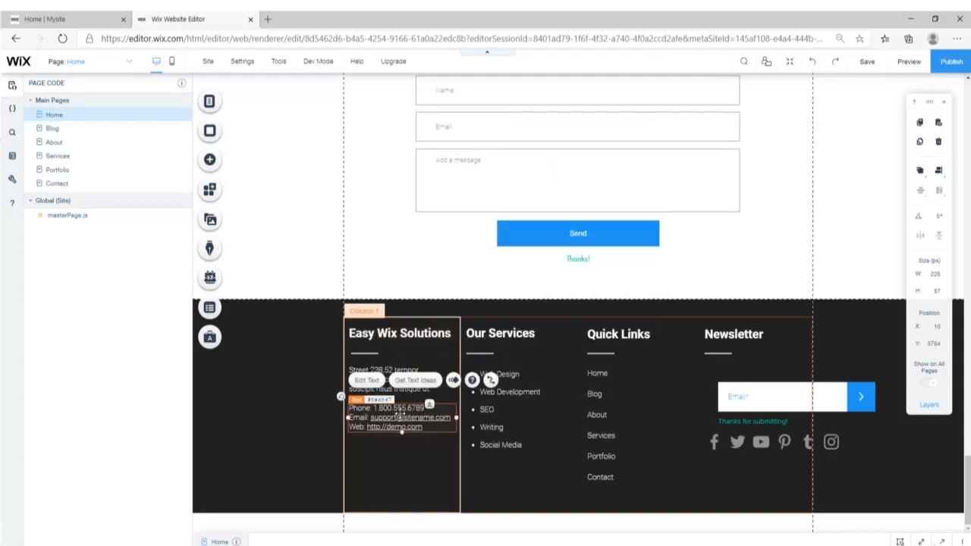
click(366, 379)
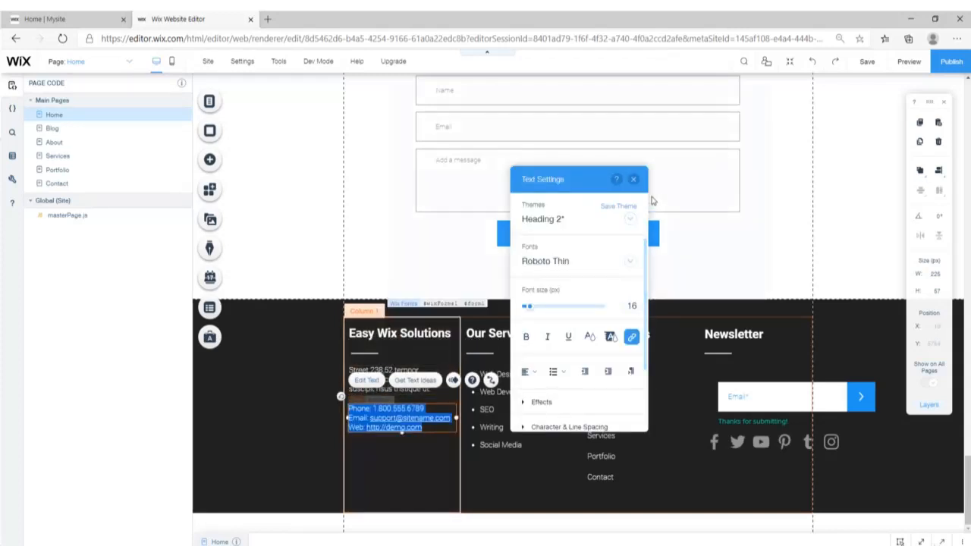
click(634, 181)
- Reposition the newsletter form slightly up and left under the footer's Newsletter heading, to about X 734
click(671, 371)
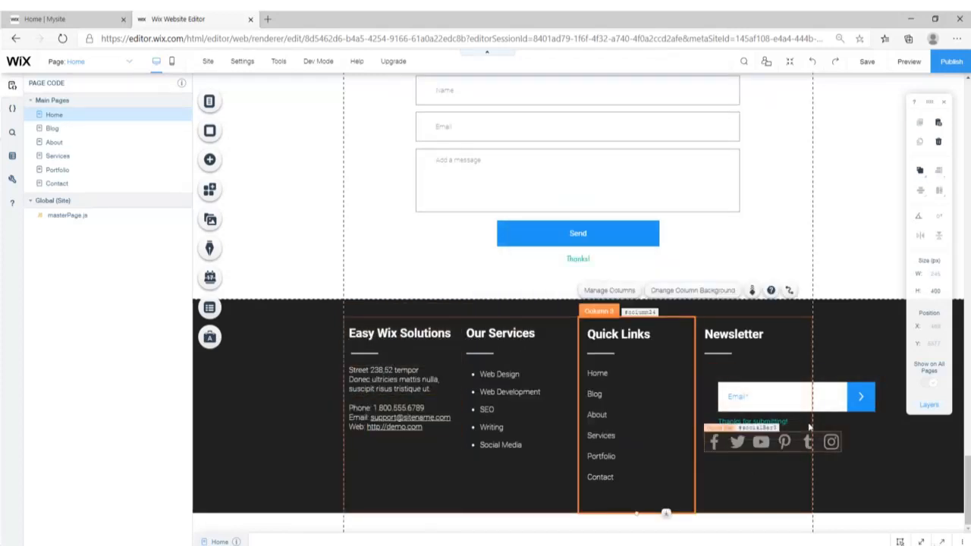
click(776, 395)
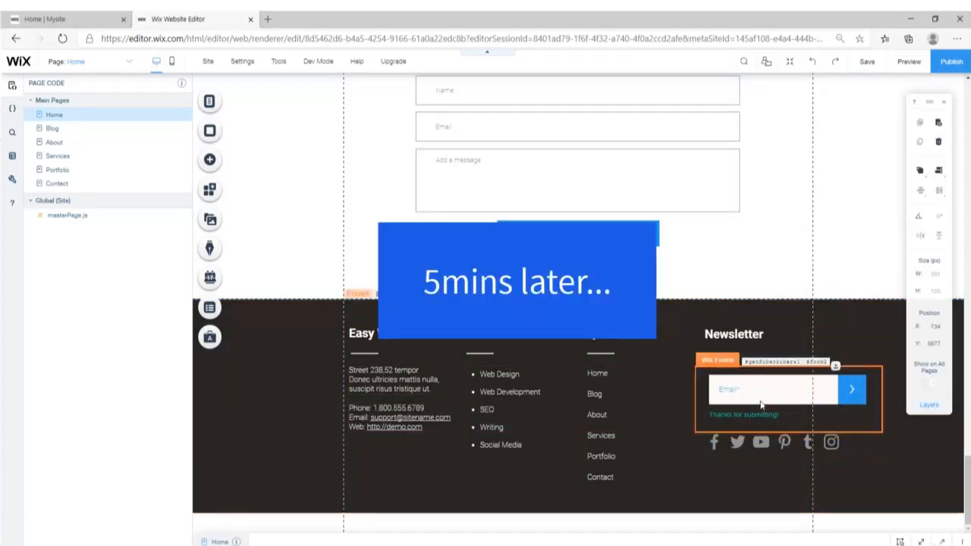
mouse_move(761, 404)
mouse_down()
mouse_move(752, 404)
mouse_move(777, 396)
mouse_up()
click(836, 258)
click(769, 396)
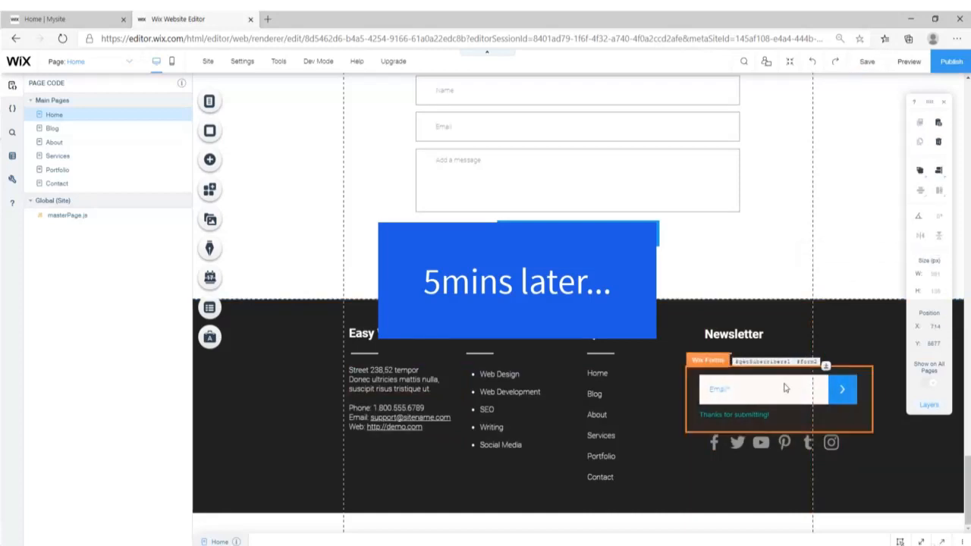
click(847, 269)
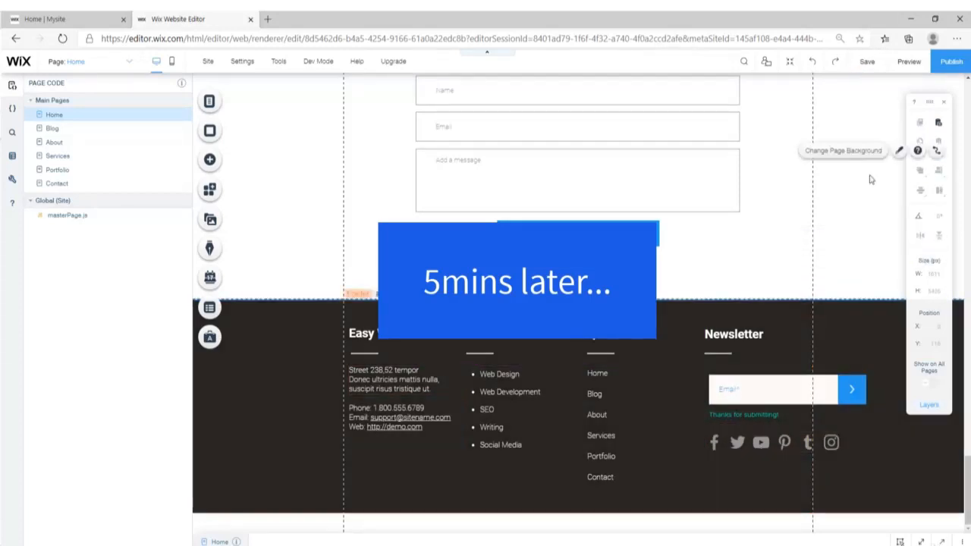
click(744, 397)
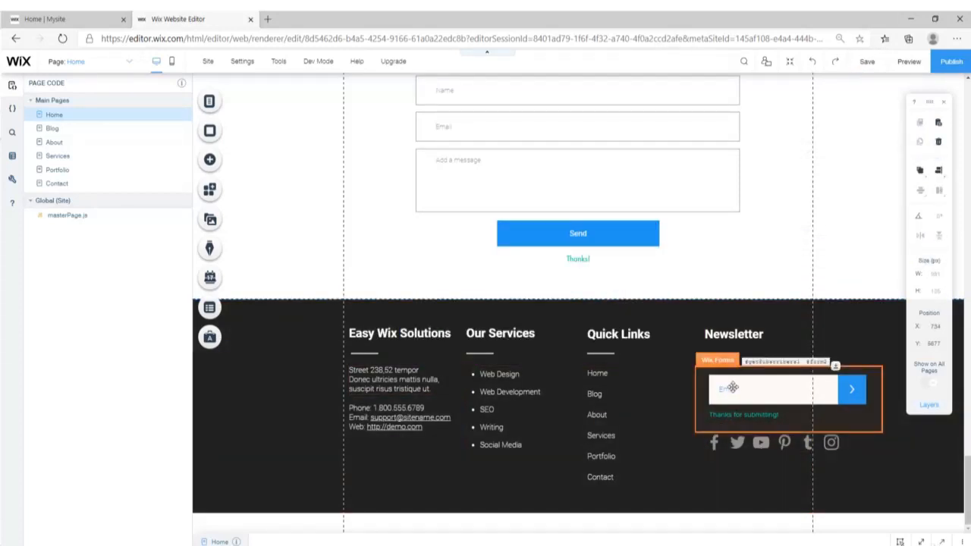
- Left-align the footer's Newsletter heading, its underline, the email form and the social icons with each other
click(777, 342)
click(741, 340)
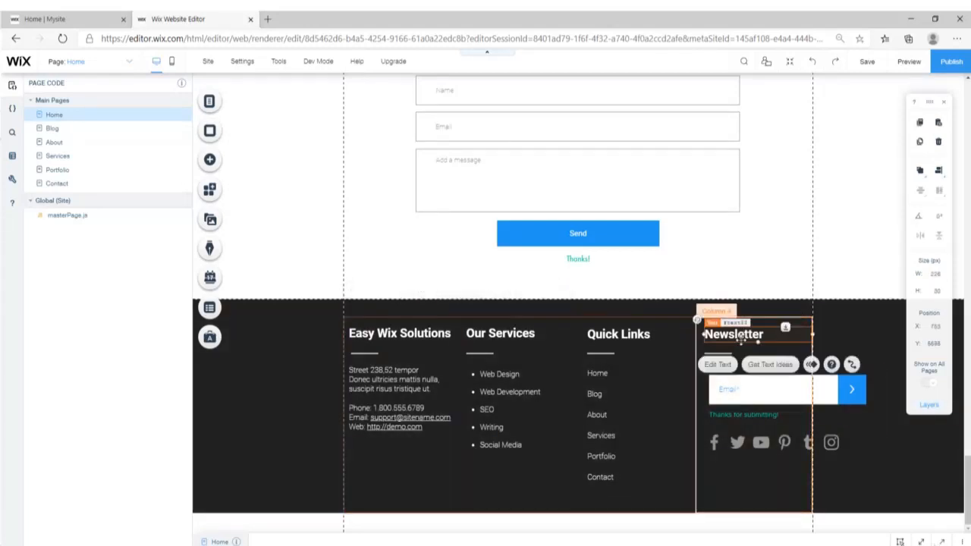
shift+click(715, 354)
shift+click(728, 399)
shift+click(727, 441)
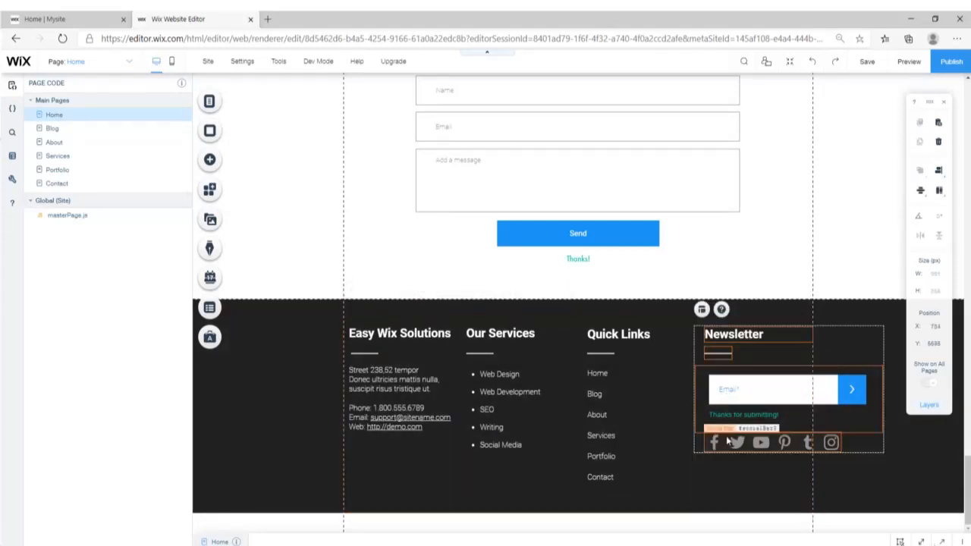
mouse_move(938, 172)
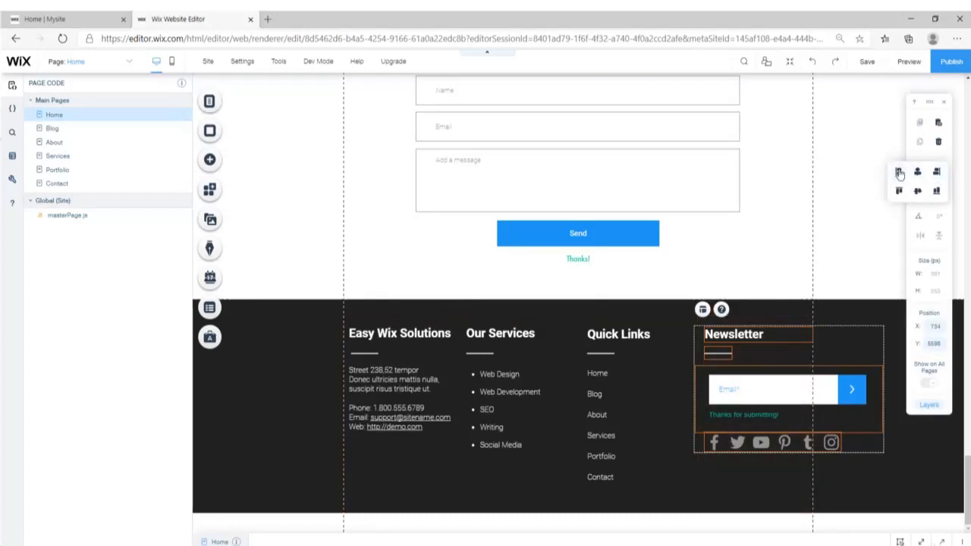
click(898, 172)
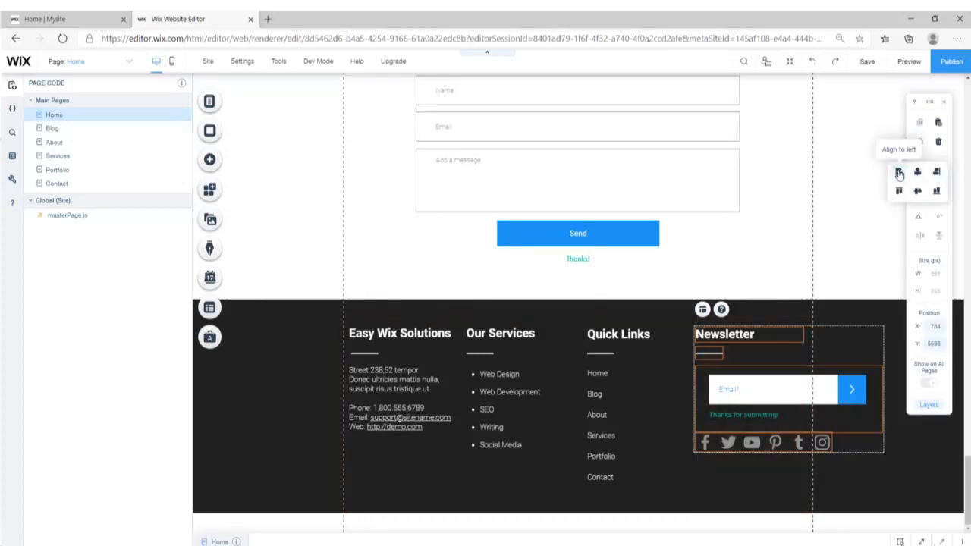
- Nudge the email form under the footer's Newsletter heading 20 px left, to X 714
click(832, 262)
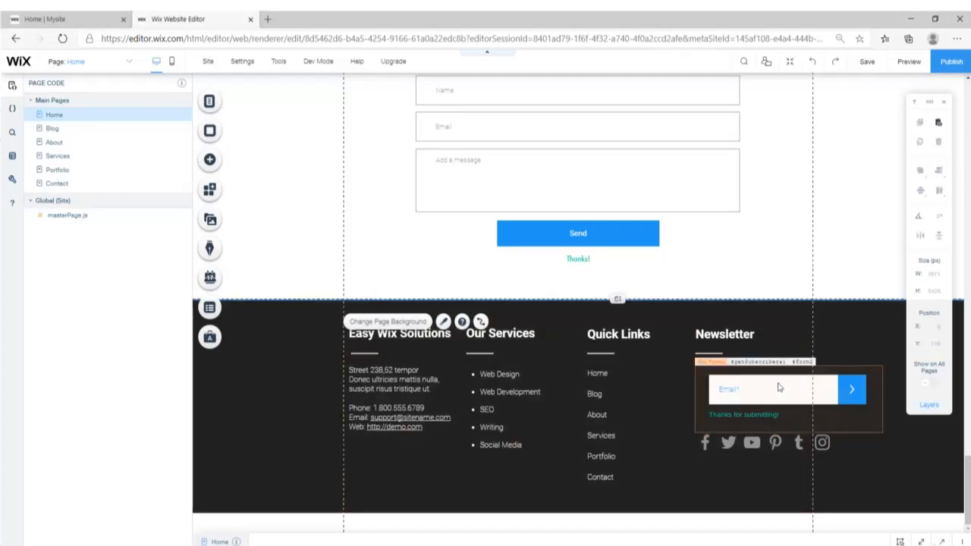
click(845, 260)
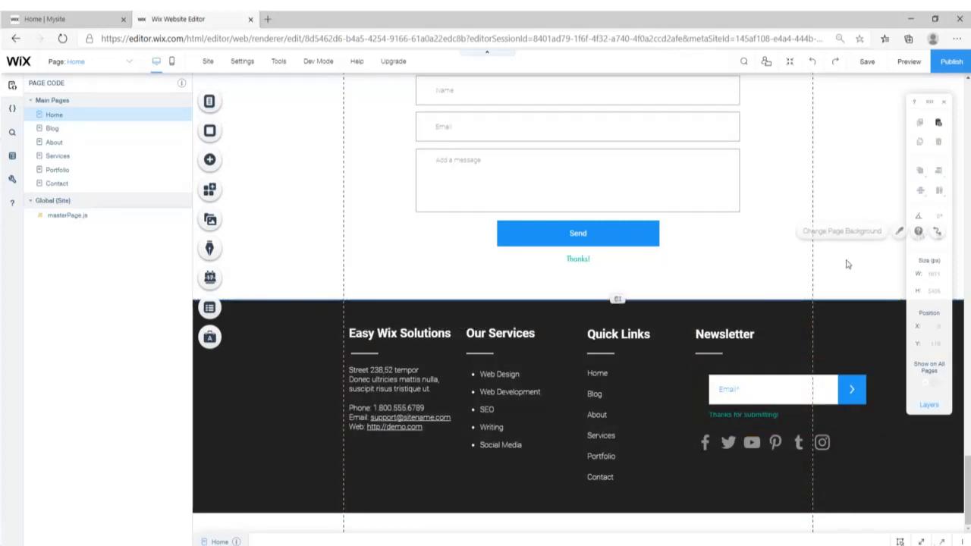
click(775, 388)
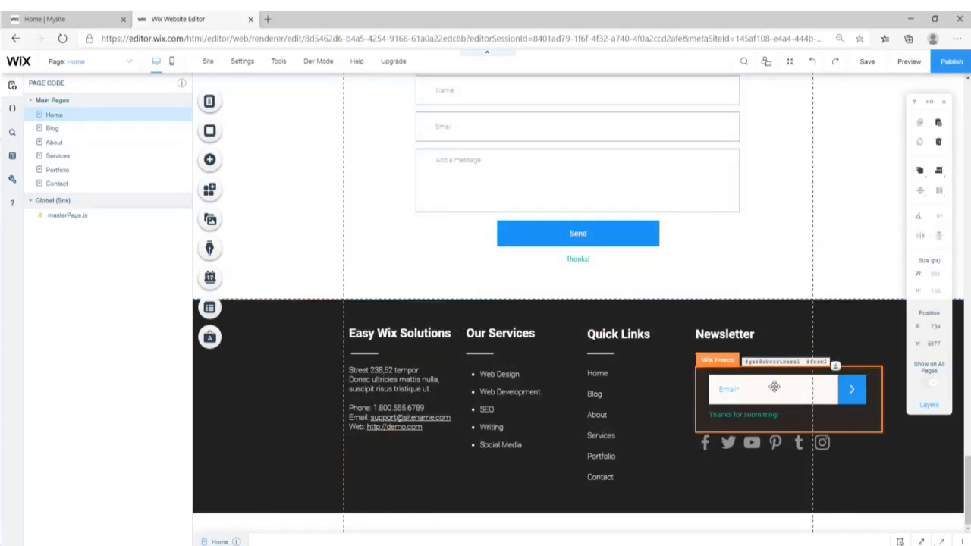
key(Left)
key(Left)
key(Left)
key(Left)
key(Left)
key(Left)
key(Left)
key(Left)
key(Left)
key(Left)
key(Left)
key(Left)
key(Left)
key(Left)
key(Left)
key(Left)
key(Left)
key(Left)
key(Left)
key(Left)
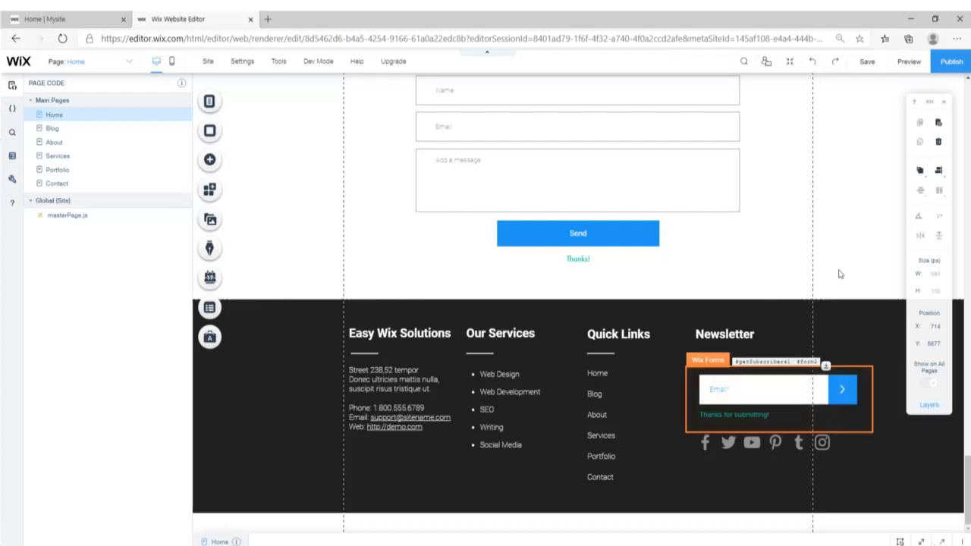
key(Escape)
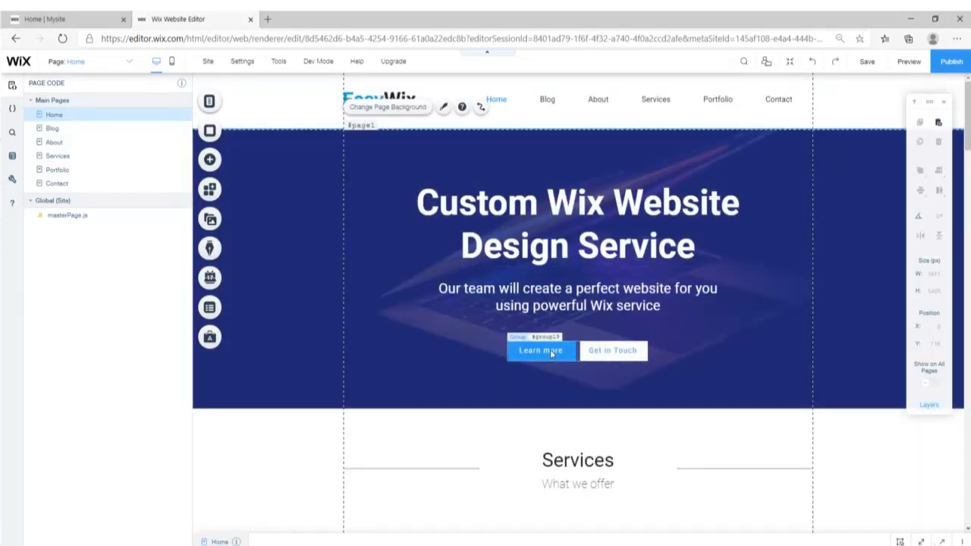
- Link the hero's Learn more button to the About page, opening in the current window
click(539, 350)
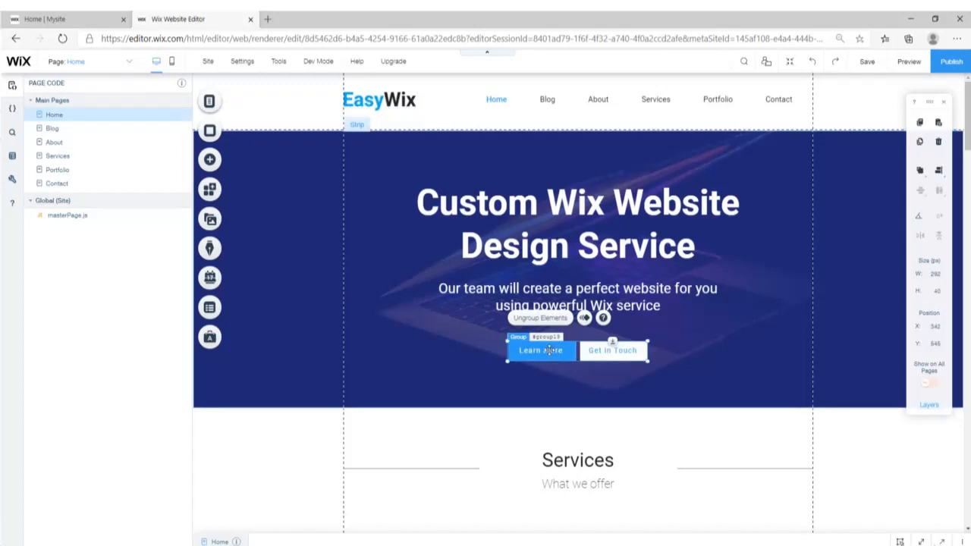
double_click(546, 351)
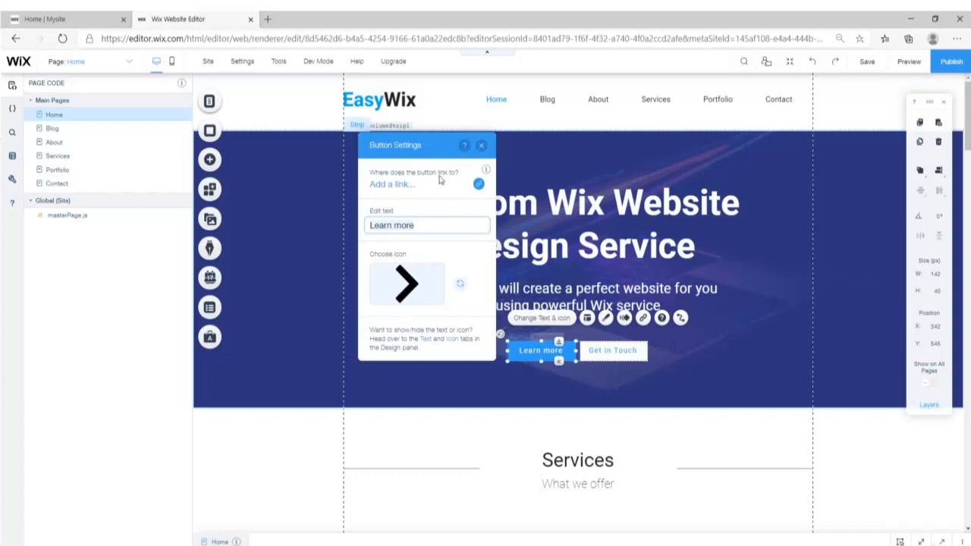
click(479, 186)
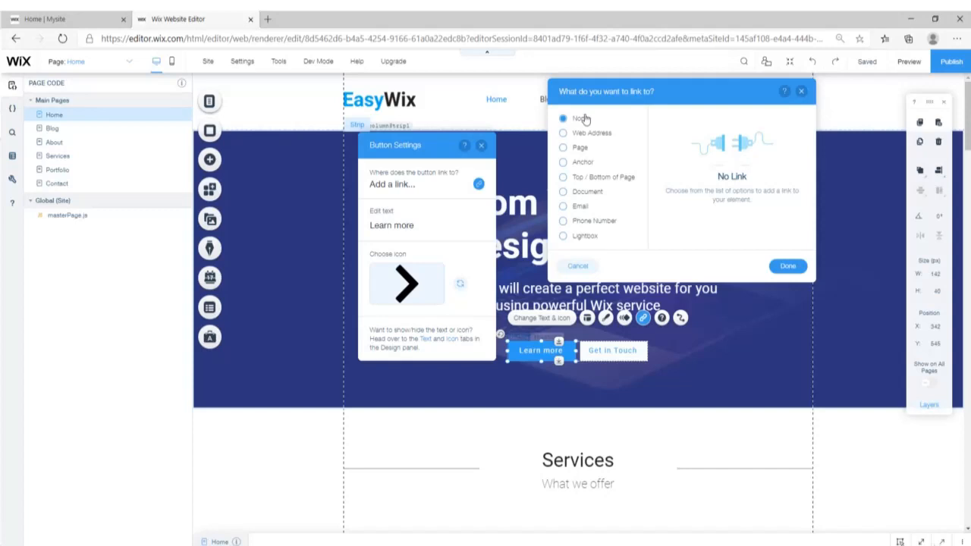
click(578, 147)
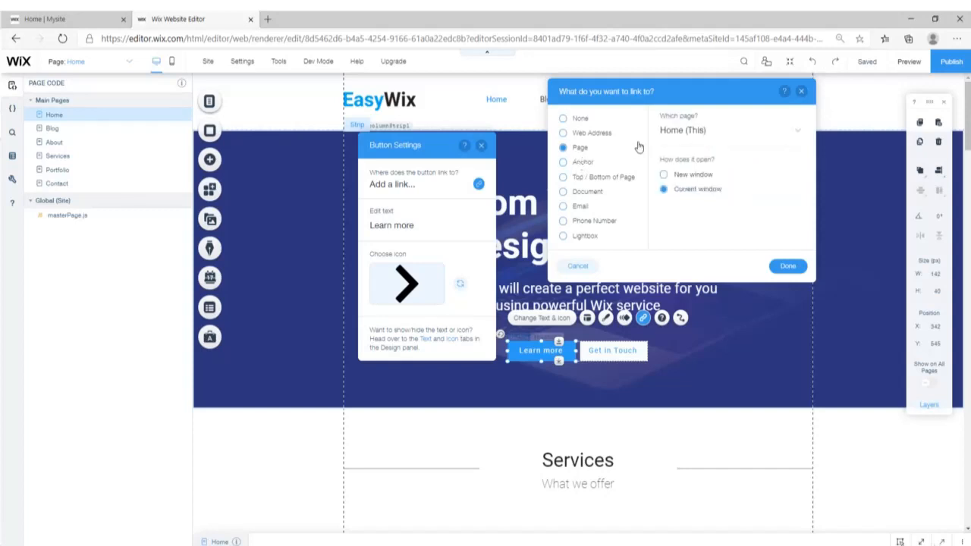
click(796, 134)
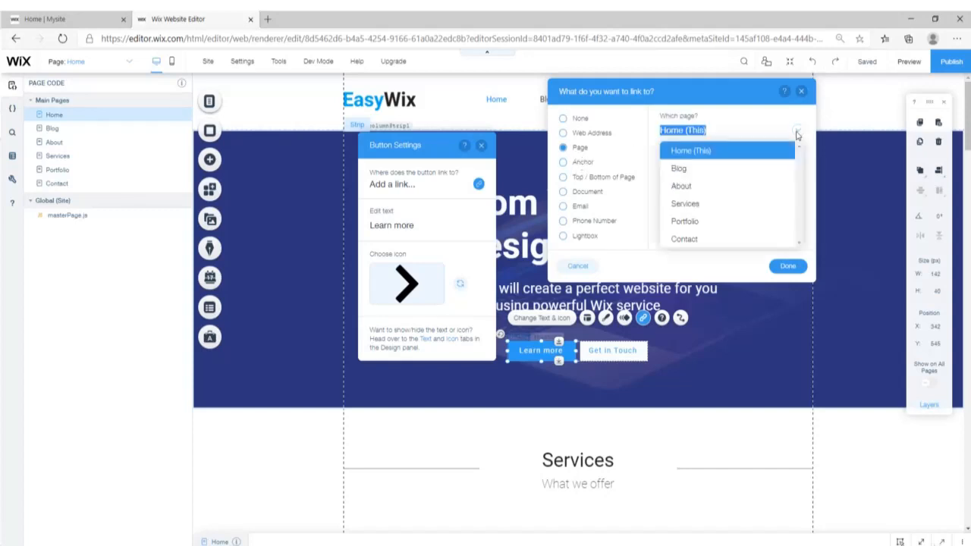
click(700, 190)
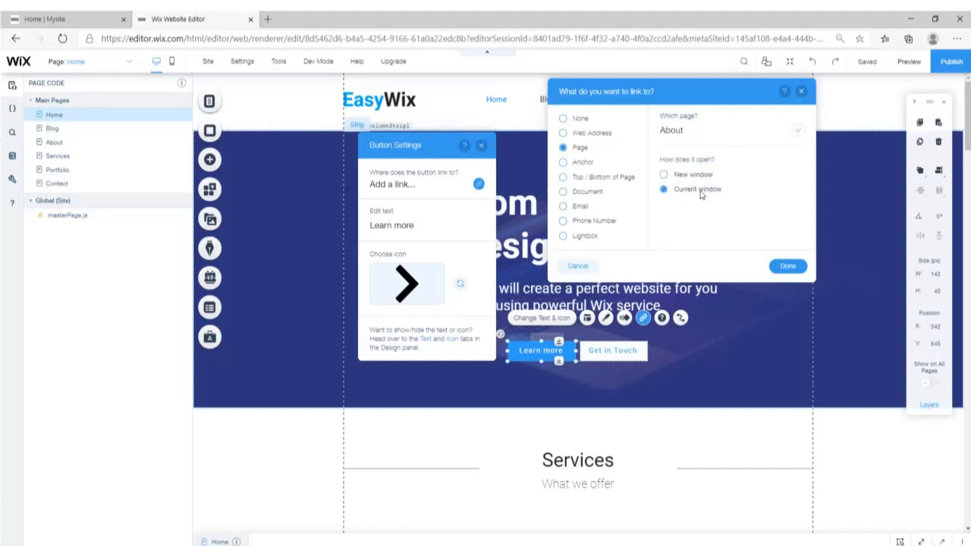
click(839, 264)
- Link the hero's Get in Touch button to the Contact page, opening in the current window
click(611, 345)
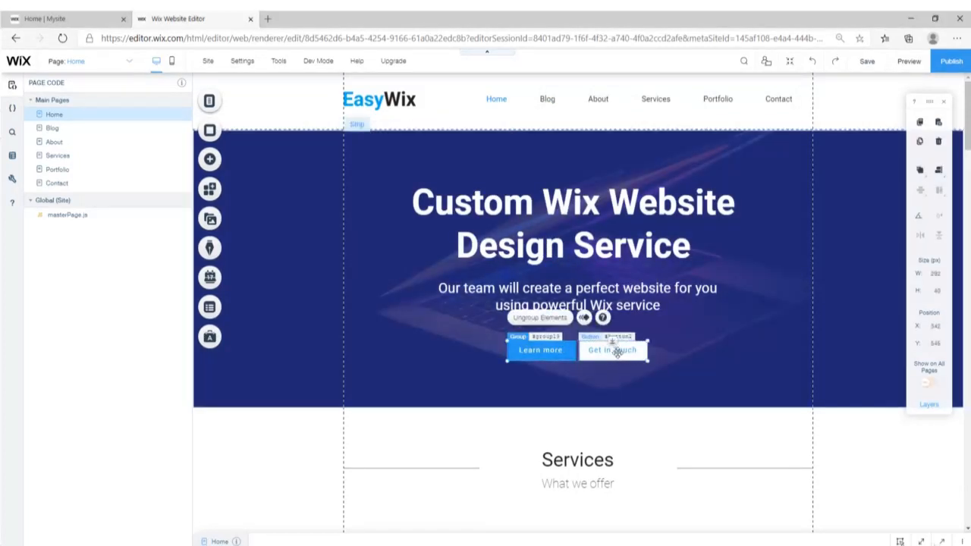
click(617, 352)
click(618, 351)
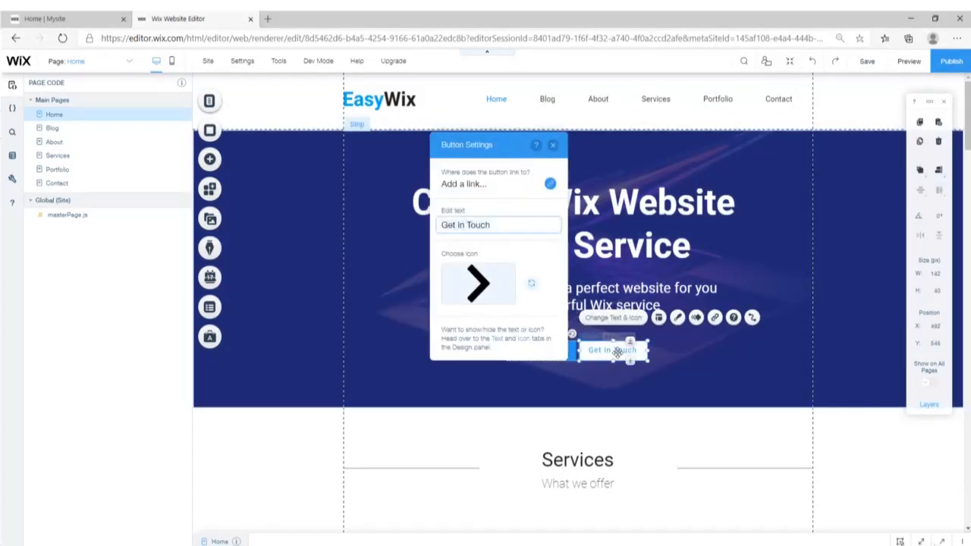
click(480, 193)
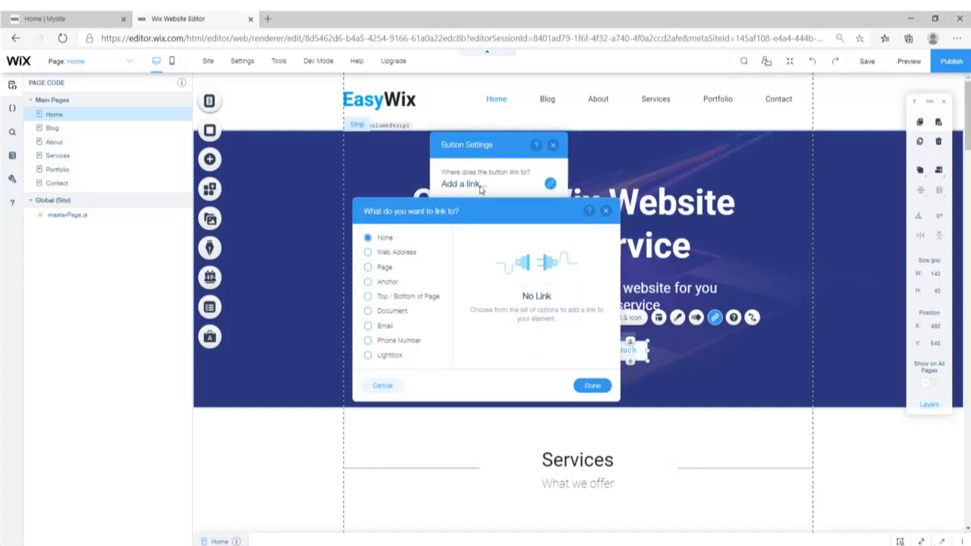
click(380, 270)
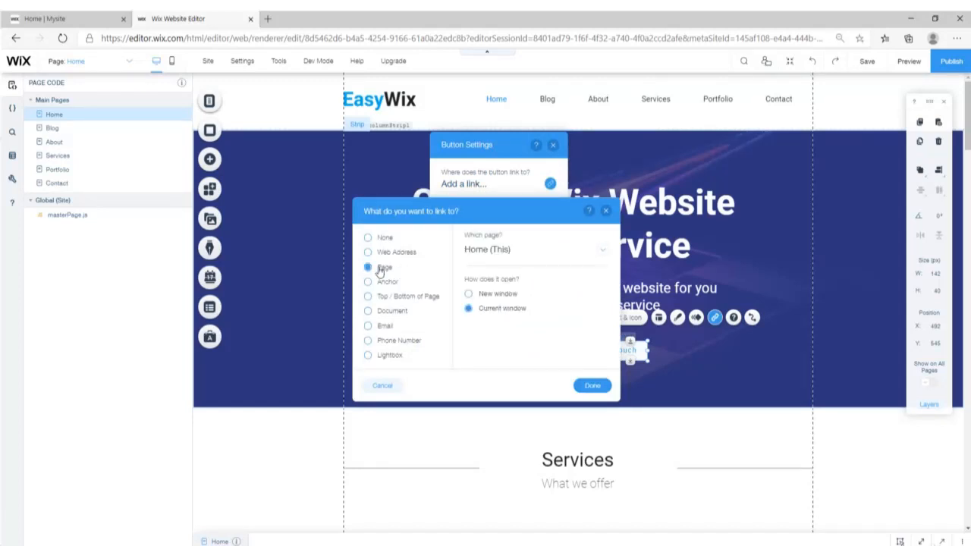
click(603, 253)
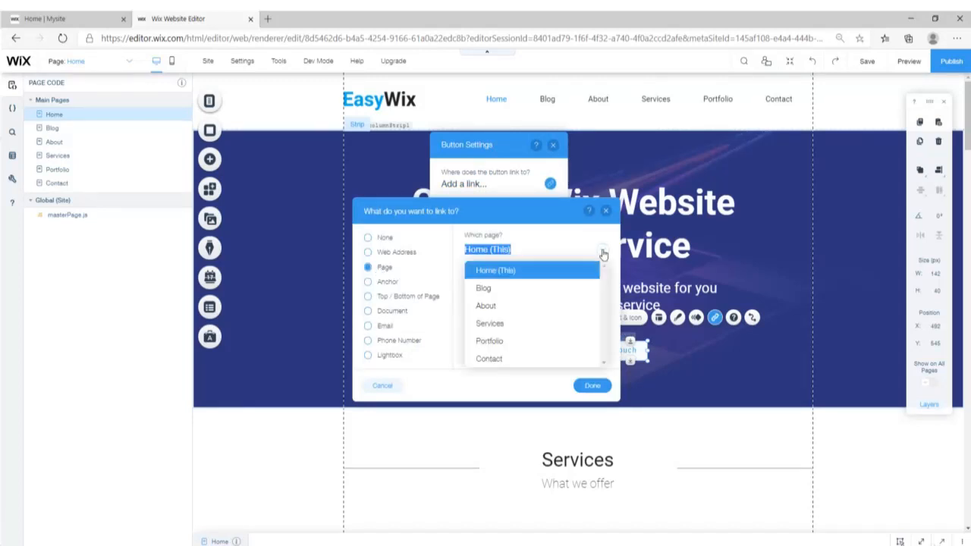
click(502, 358)
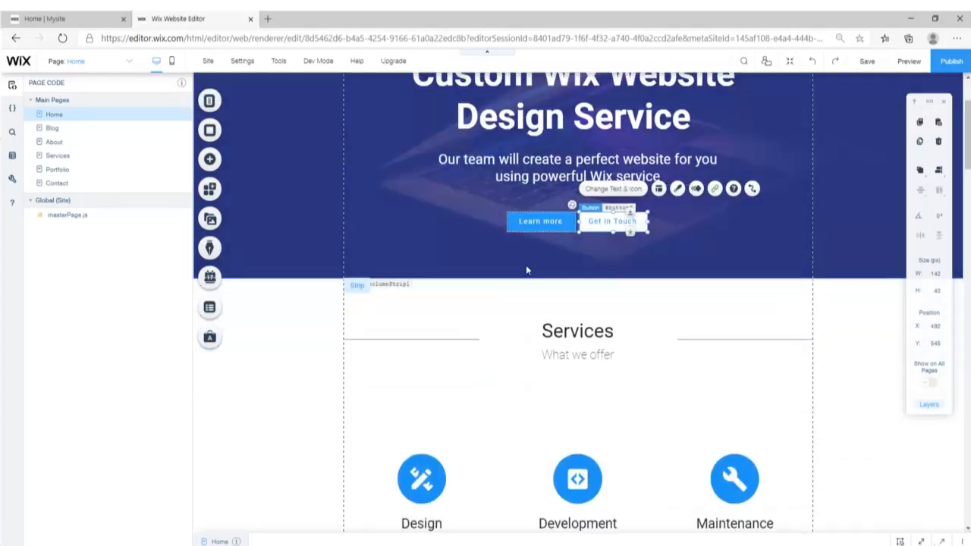
- Link the See All Services button under the service columns to the Services page, opening in the current window
scroll(486, 269, down, 4)
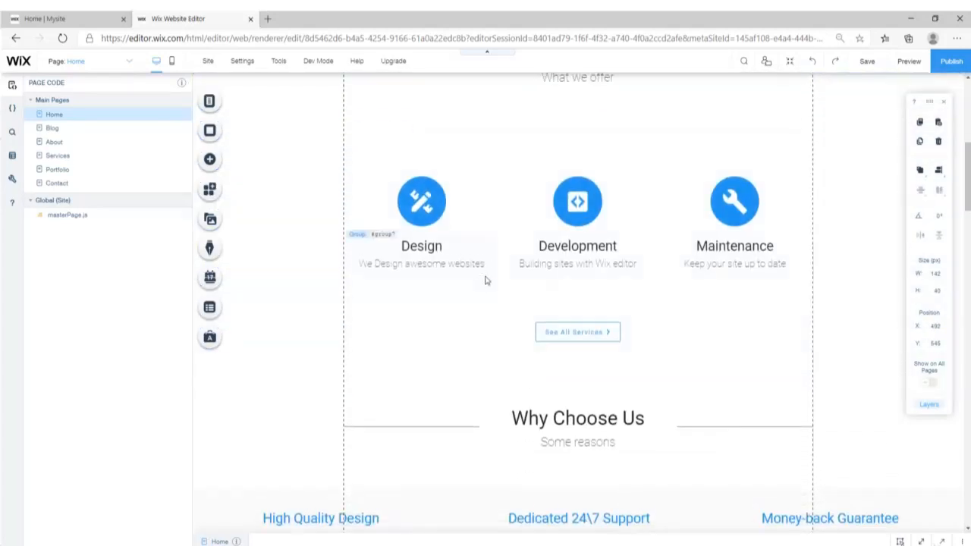
click(582, 327)
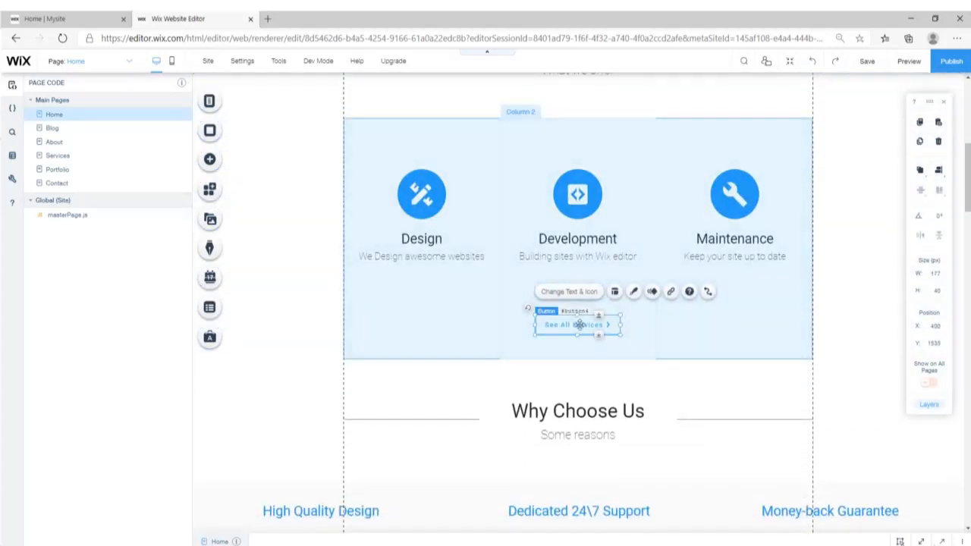
double_click(579, 324)
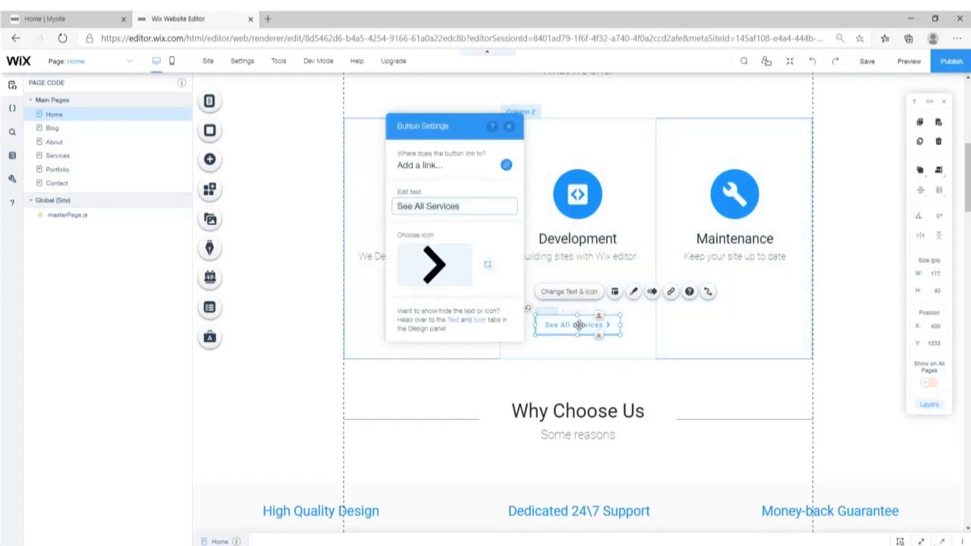
click(506, 165)
click(409, 268)
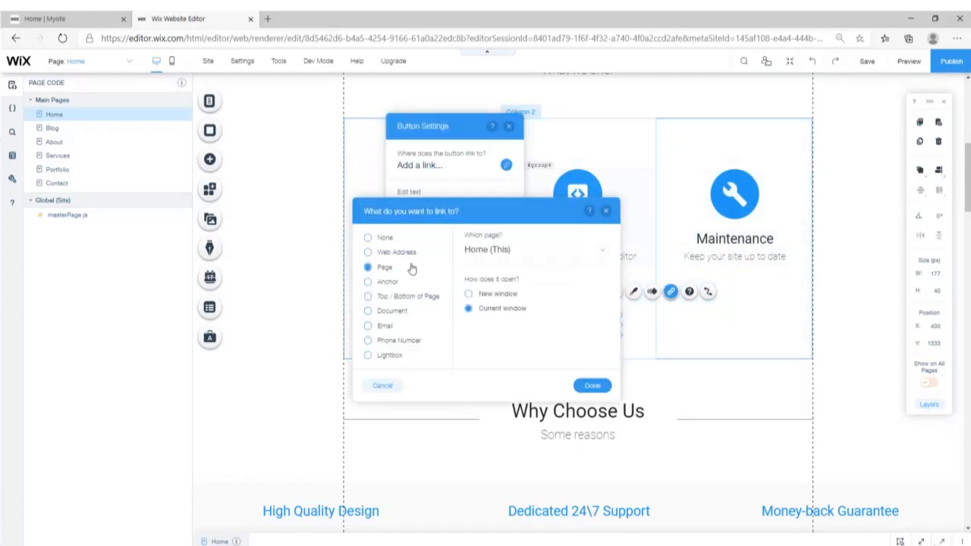
click(507, 250)
click(501, 324)
click(592, 387)
click(508, 126)
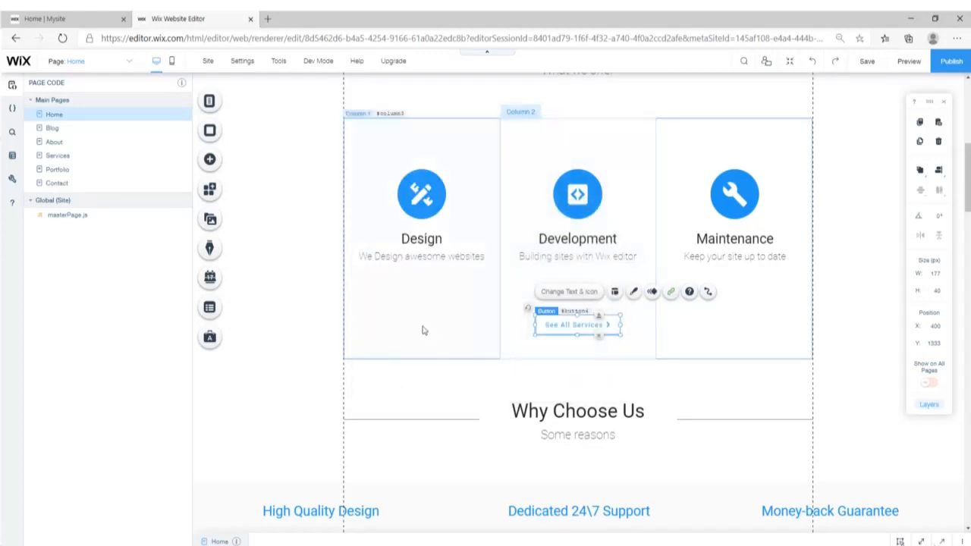
- Manage the media of the Latest Projects gallery and title its first image "Website 1"
scroll(421, 315, down, 5)
scroll(421, 314, down, 10)
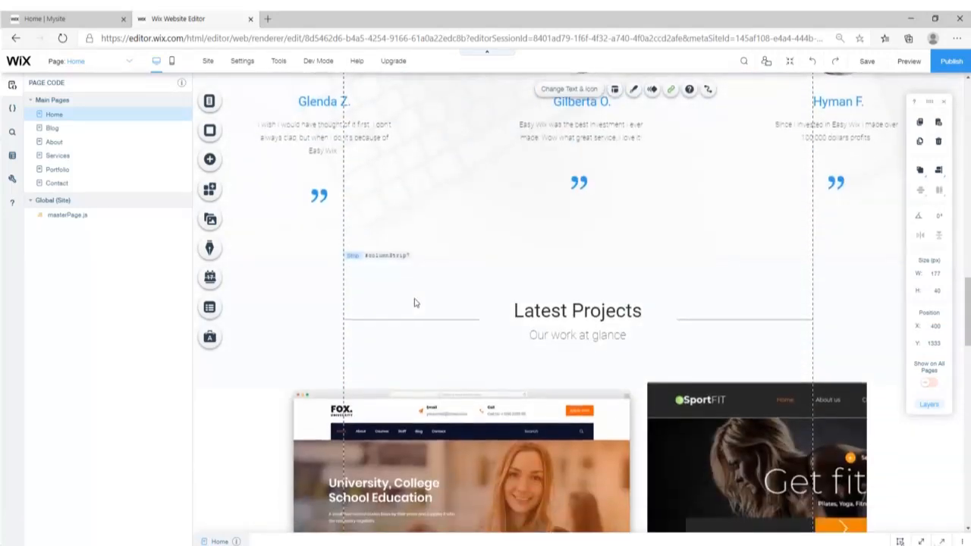
scroll(415, 304, up, 2)
scroll(456, 277, down, 1)
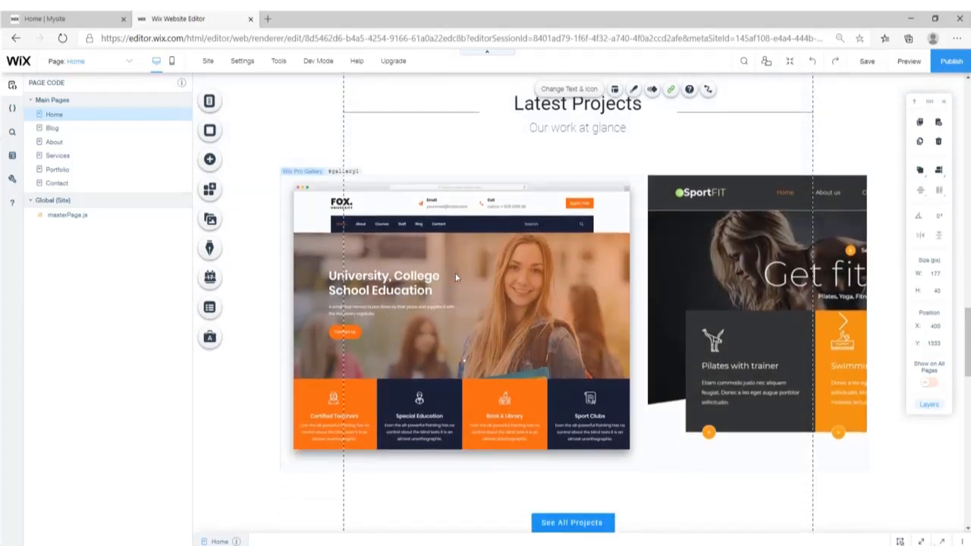
click(512, 312)
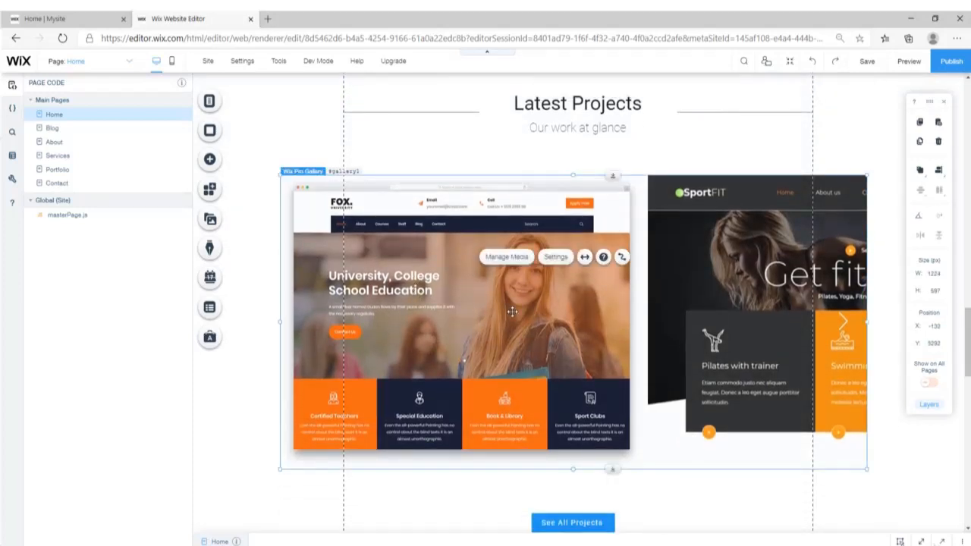
click(508, 258)
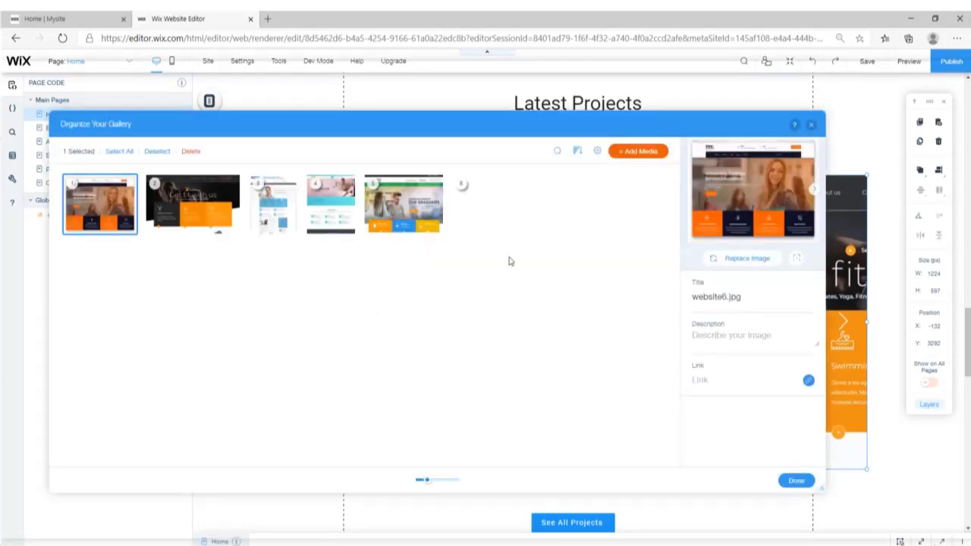
click(98, 206)
click(97, 202)
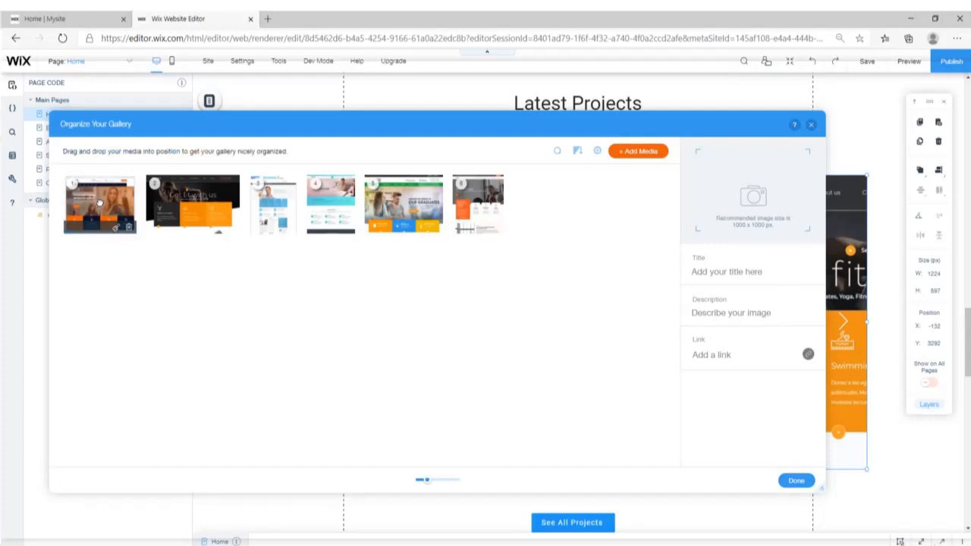
click(97, 202)
click(729, 339)
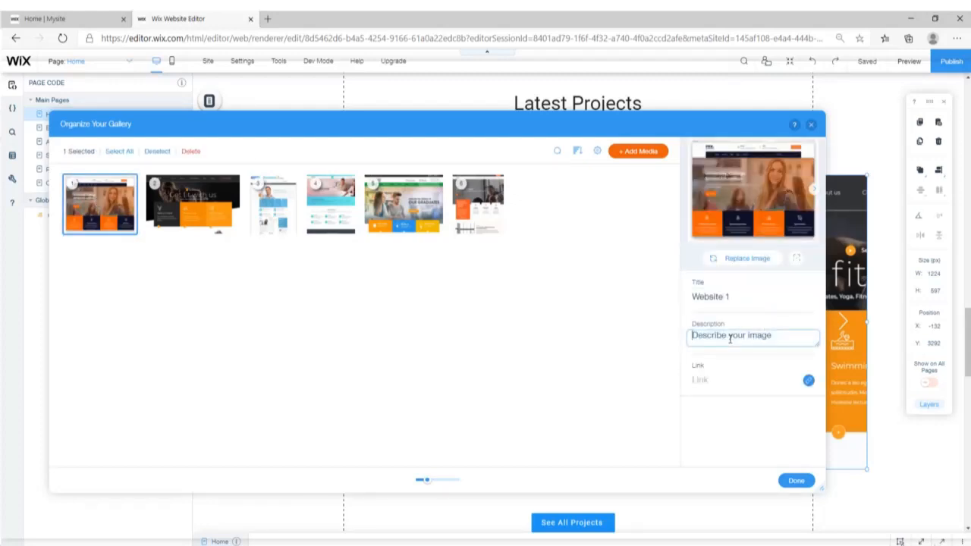
click(733, 382)
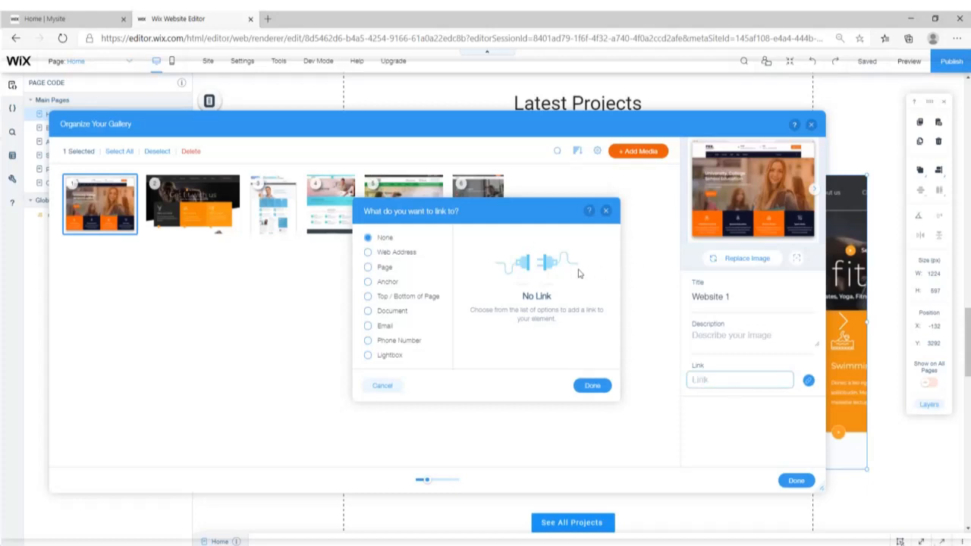
click(394, 256)
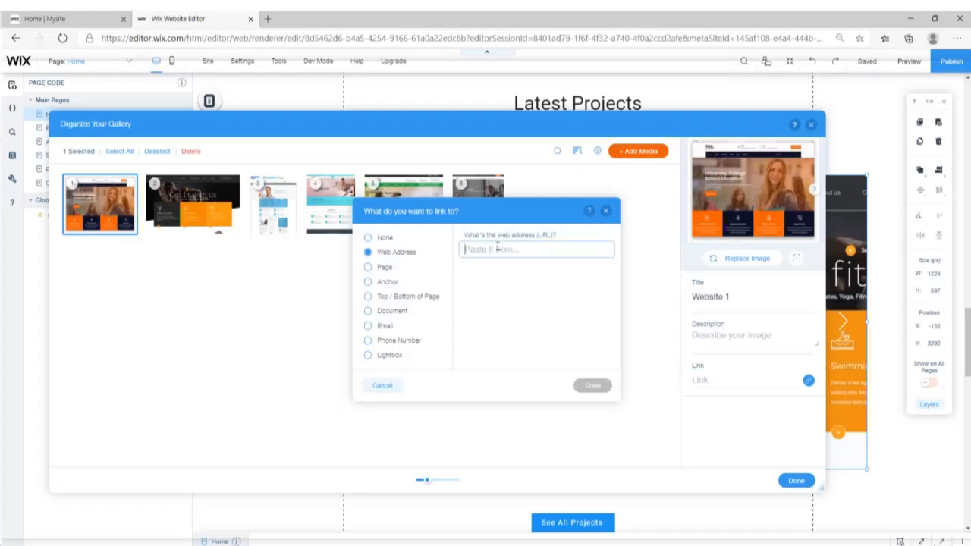
click(605, 210)
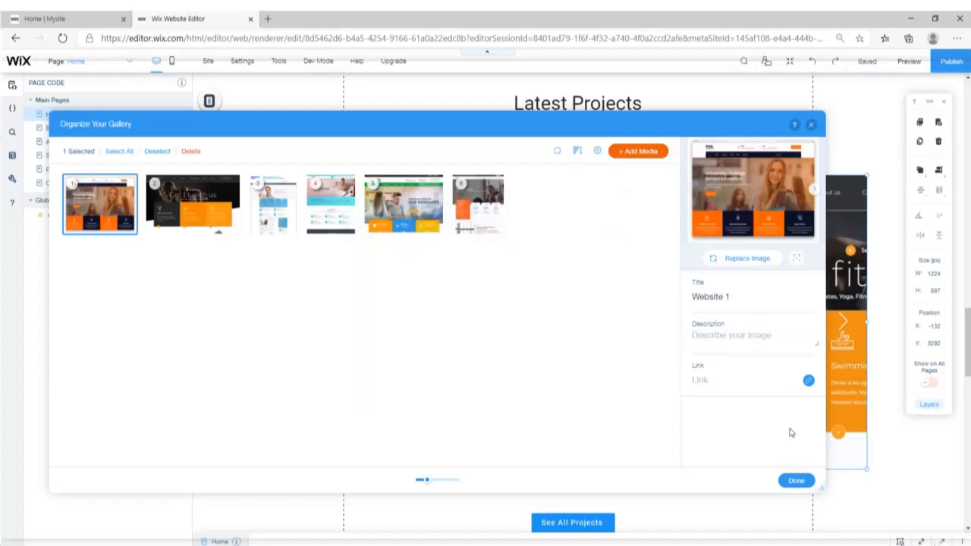
- Finish organizing the gallery and link the See All Projects button below it to the Portfolio page
click(796, 480)
scroll(590, 270, down, 4)
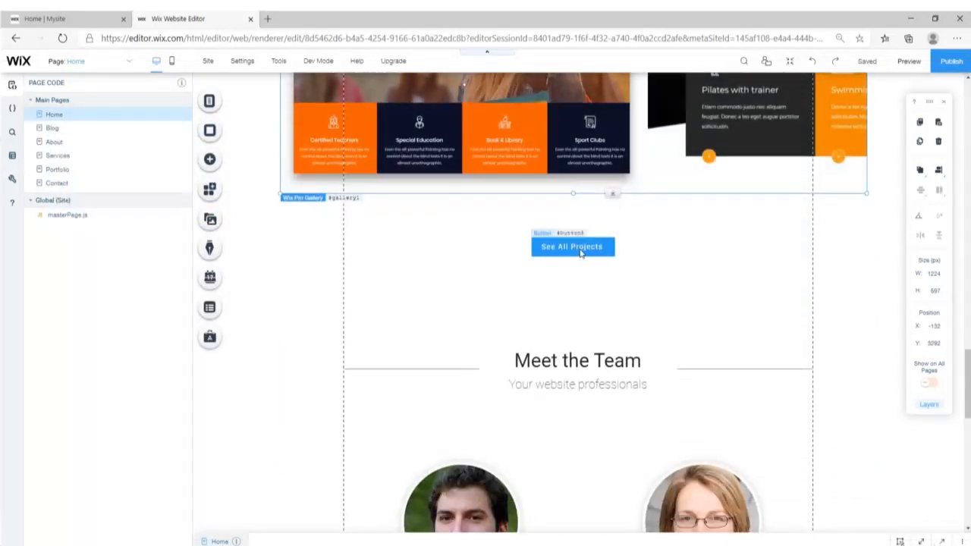
double_click(581, 249)
click(719, 297)
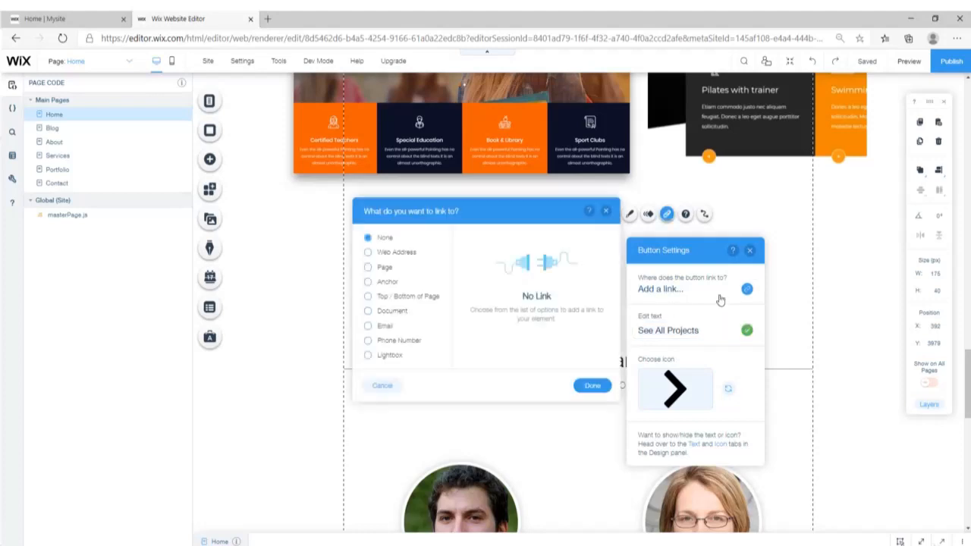
click(394, 270)
click(535, 260)
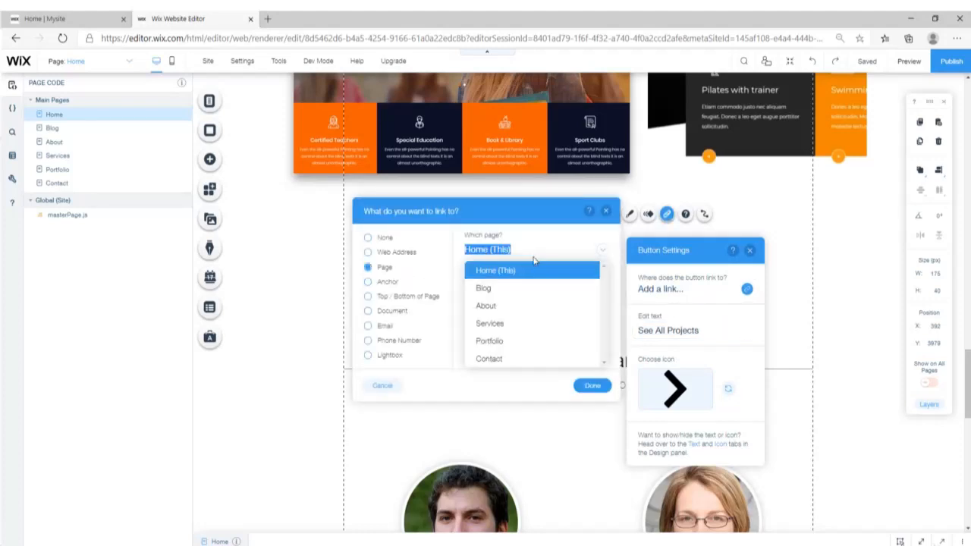
click(515, 341)
click(592, 387)
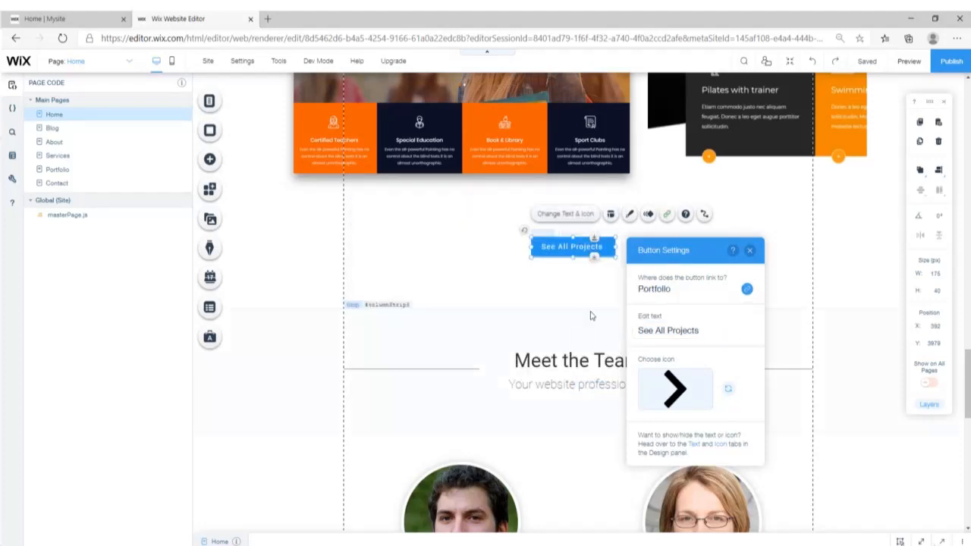
- Check which web address the Facebook icon links to in the first team member's social bar
click(749, 251)
scroll(525, 333, down, 5)
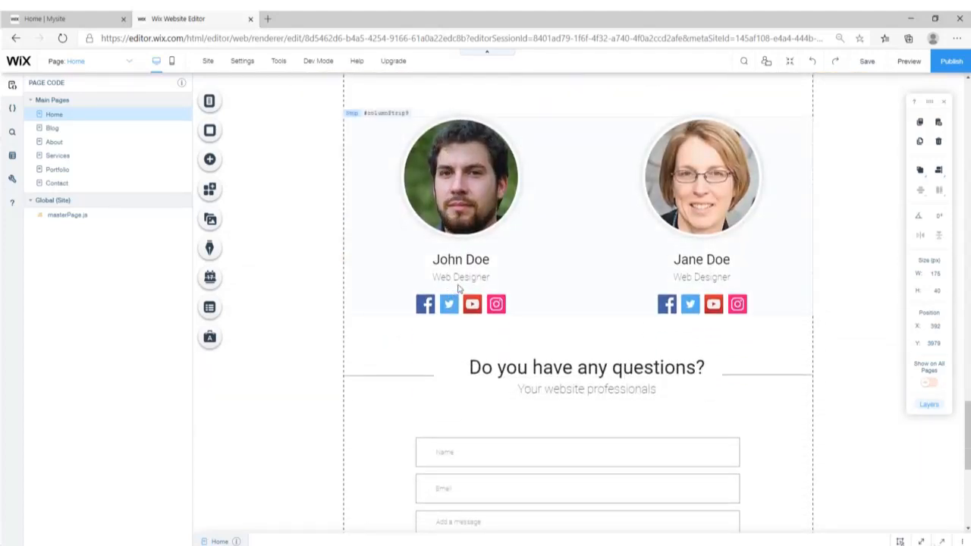
click(428, 307)
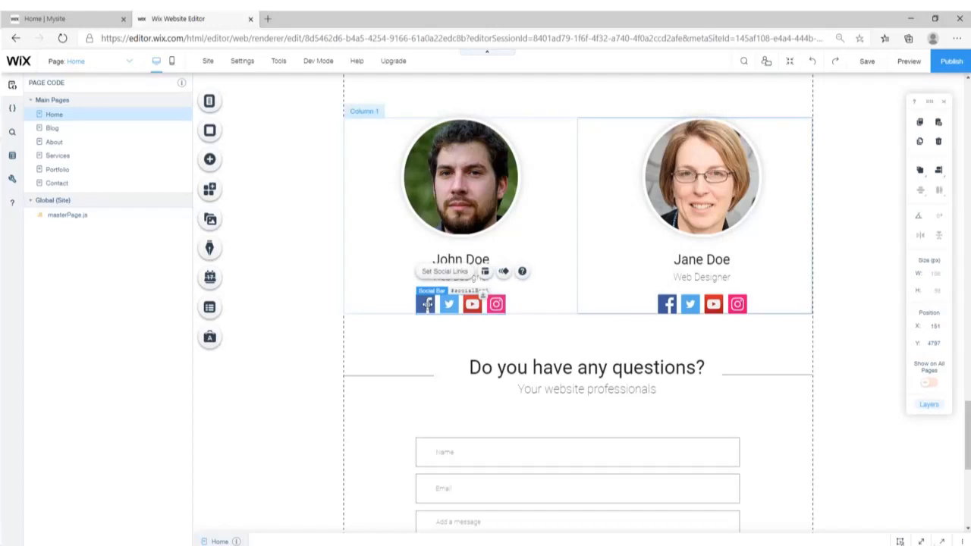
click(443, 271)
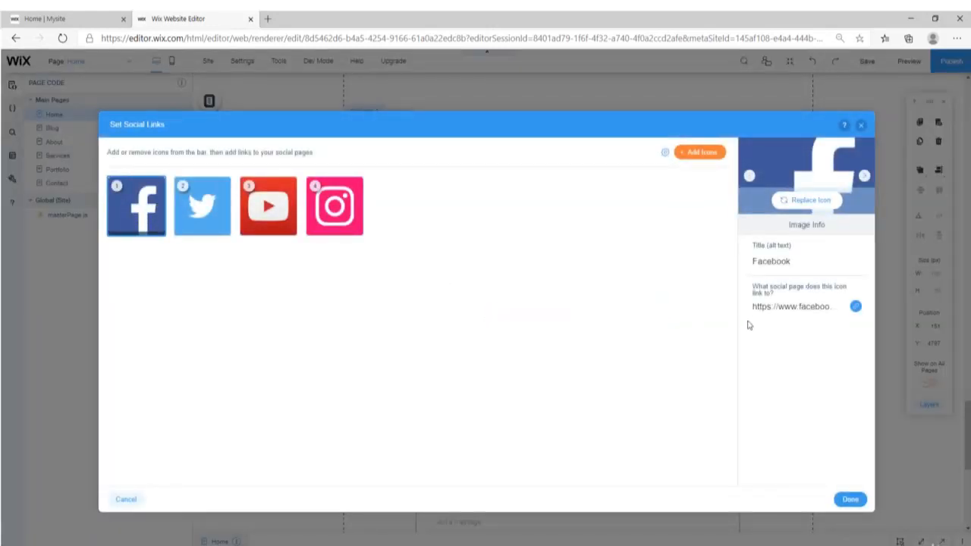
click(795, 309)
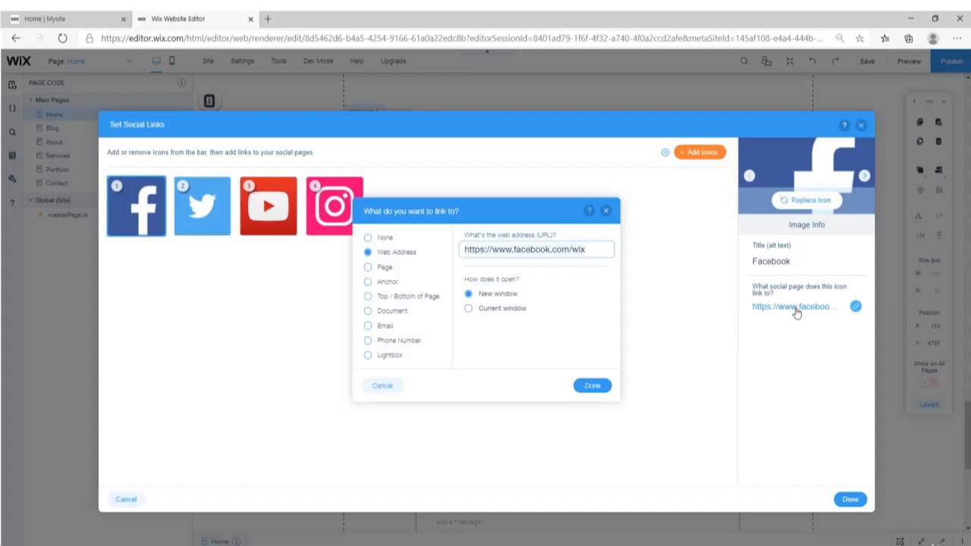
click(605, 211)
click(860, 126)
- Review the icons and link settings of the footer's social bar below the newsletter form
scroll(398, 325, down, 5)
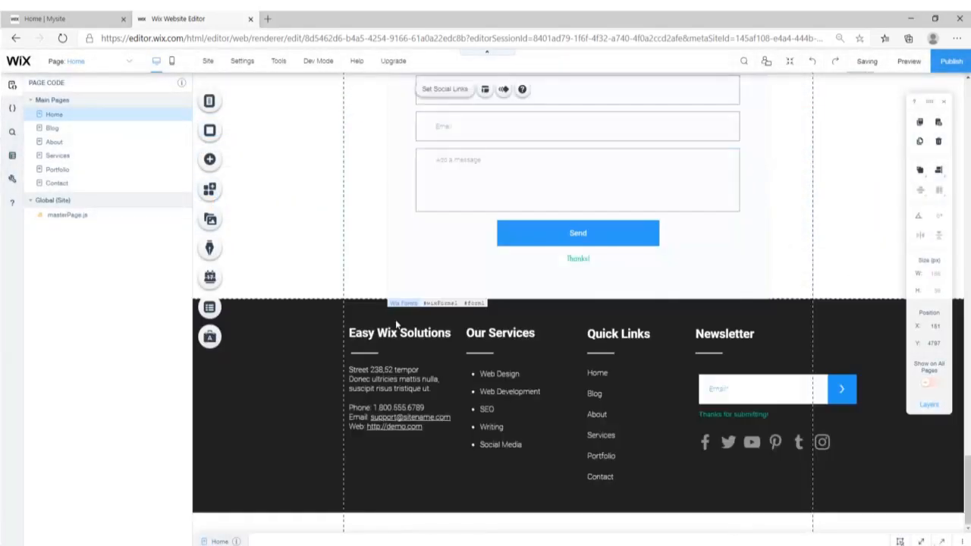
click(766, 444)
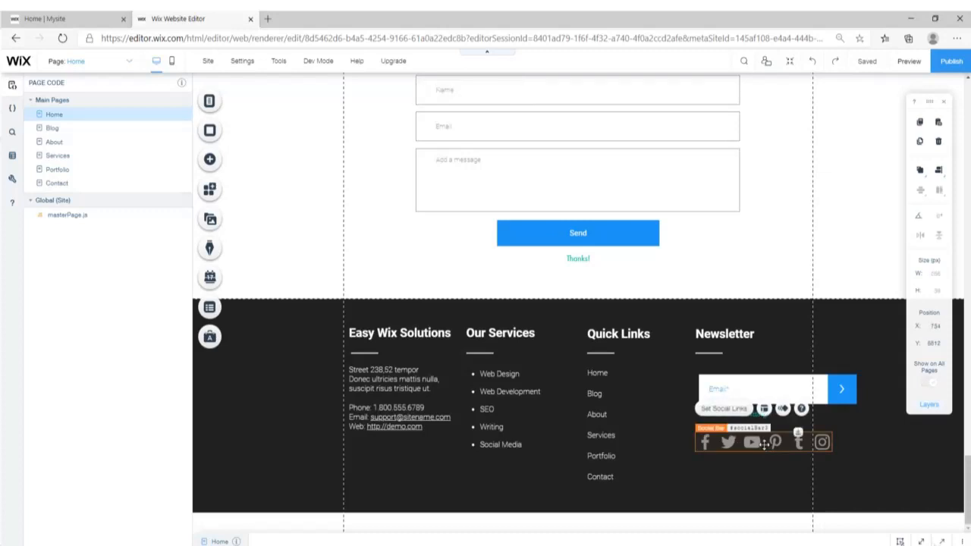
click(724, 410)
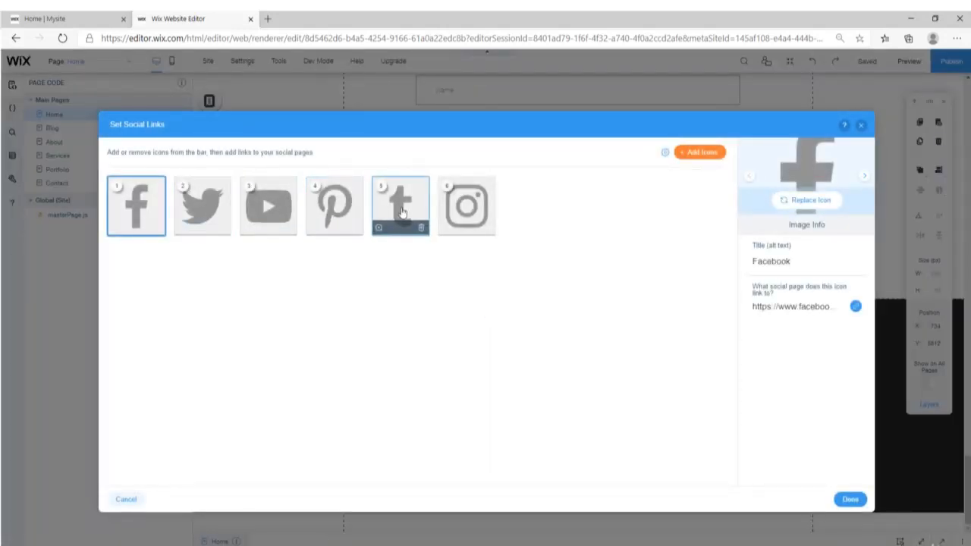
click(861, 126)
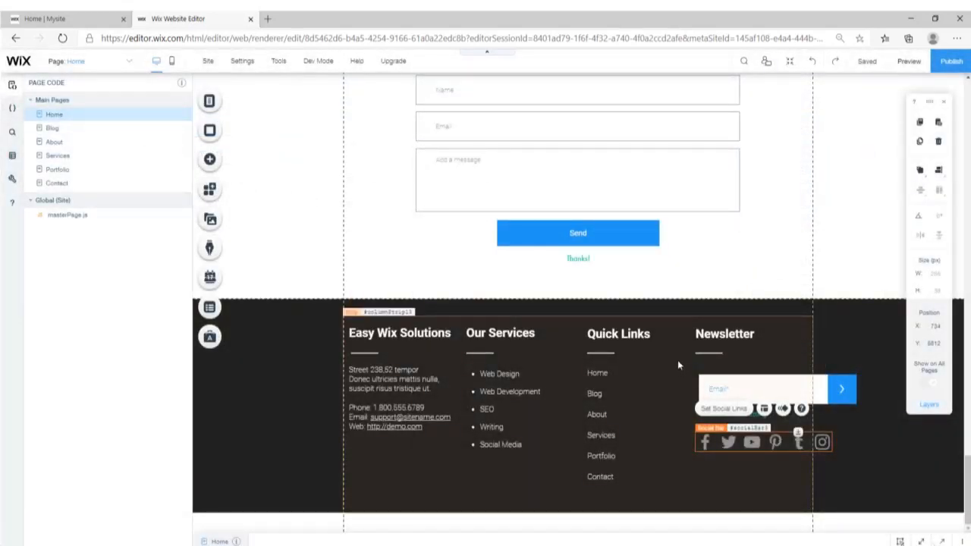
- Preview the home page from the header through to the footer, with the developer console collapsed, and return to editing
click(908, 61)
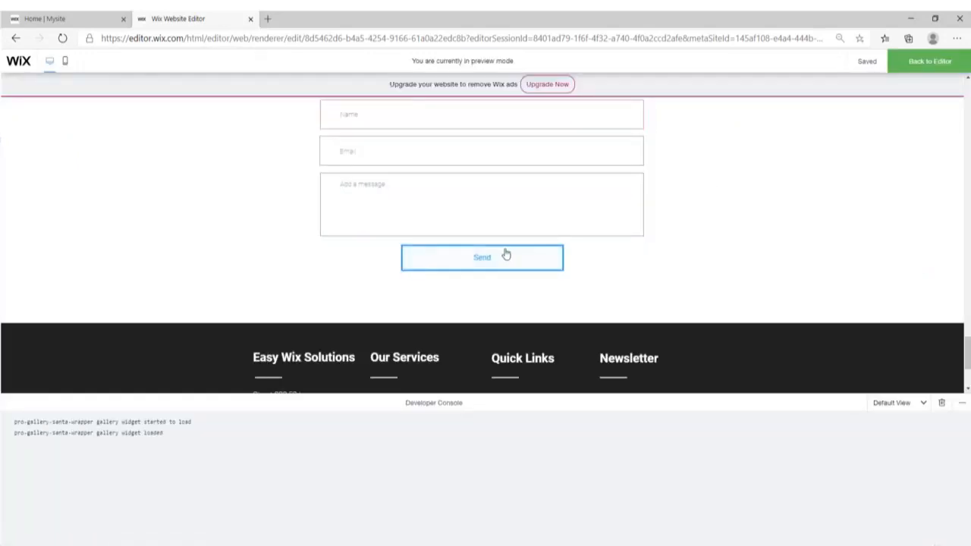
click(961, 403)
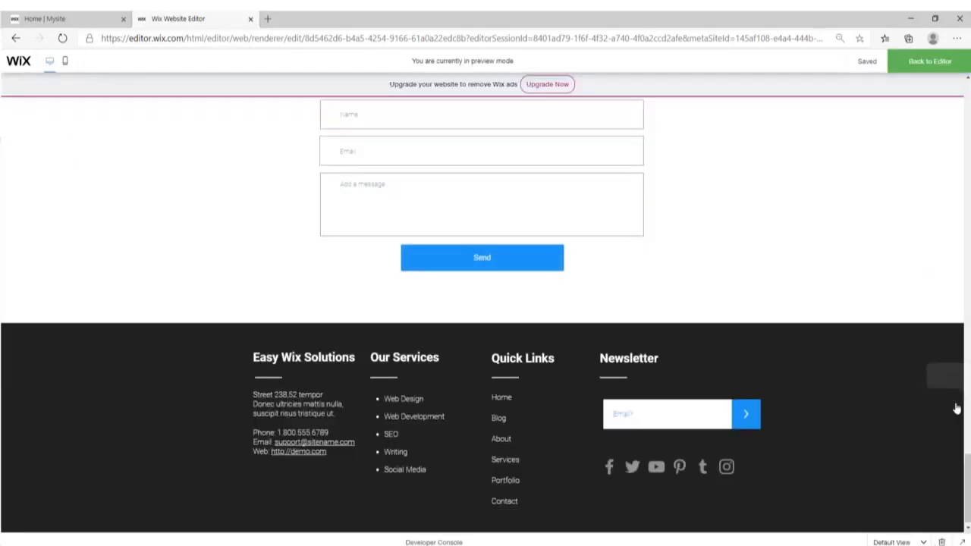
drag(967, 478, 967, 104)
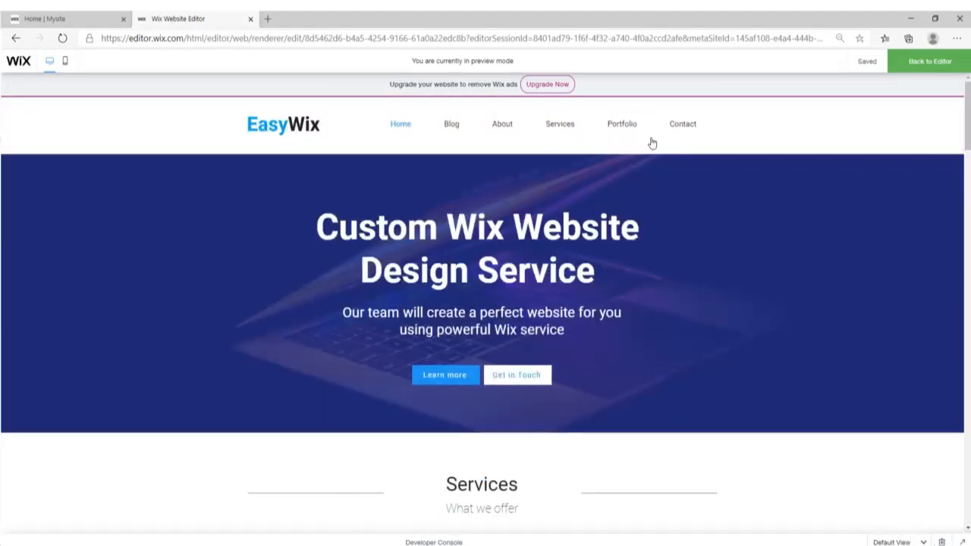
scroll(391, 259, down, 12)
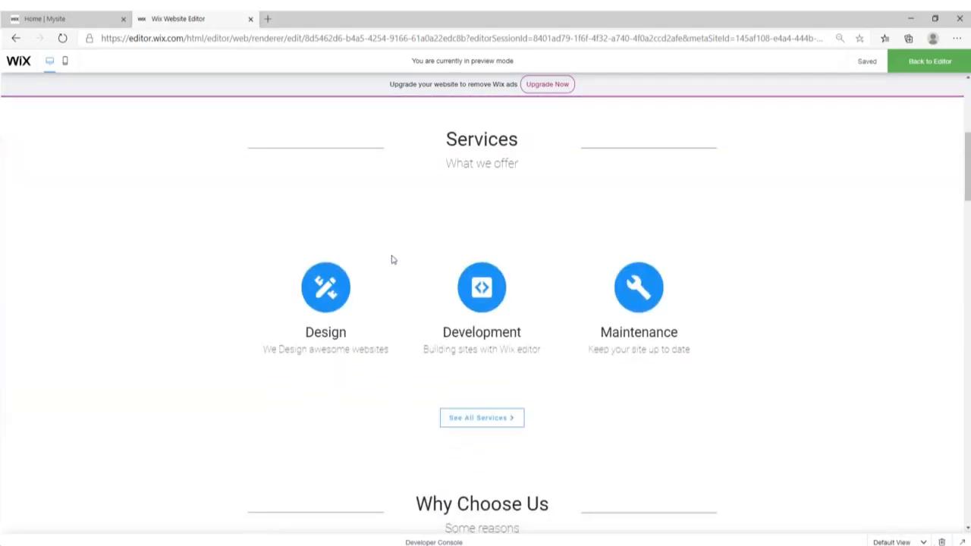
scroll(391, 260, down, 15)
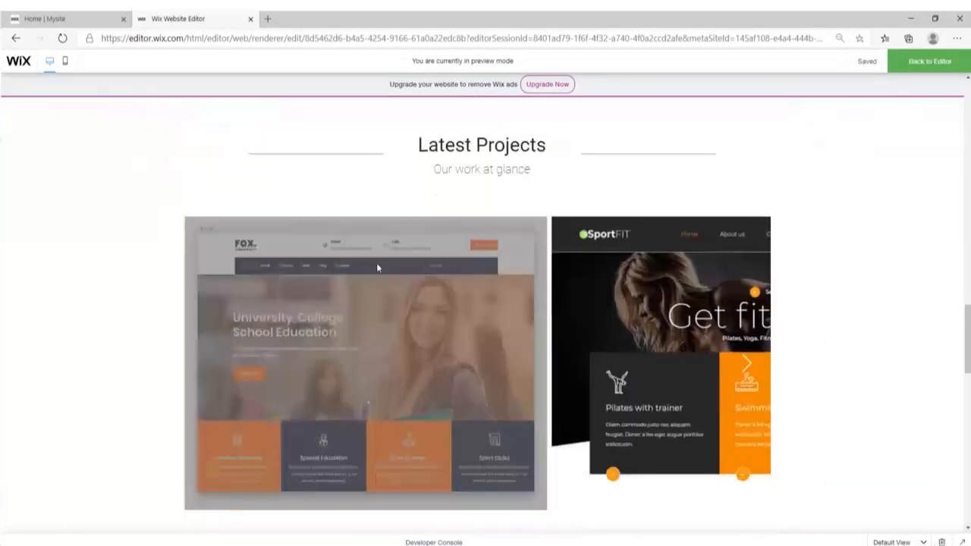
scroll(733, 383, down, 10)
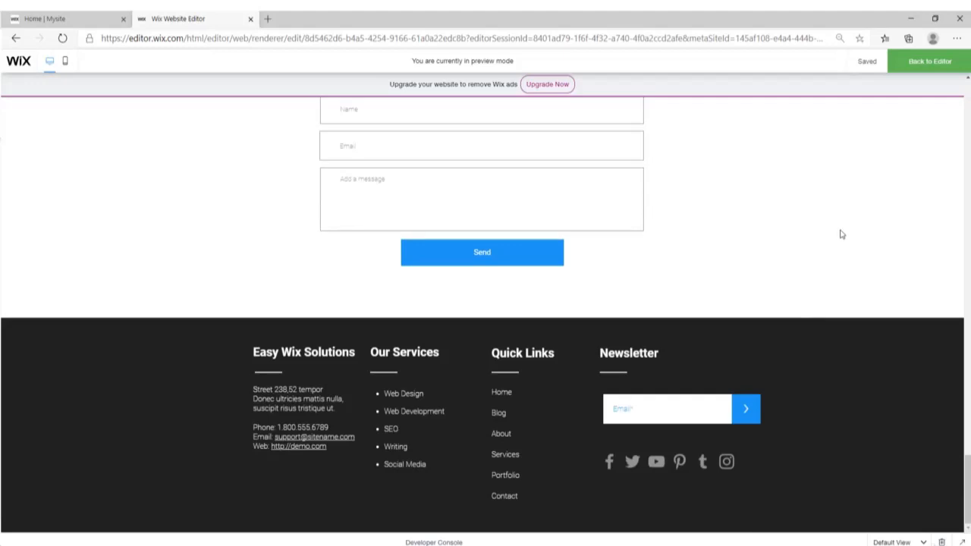
click(932, 64)
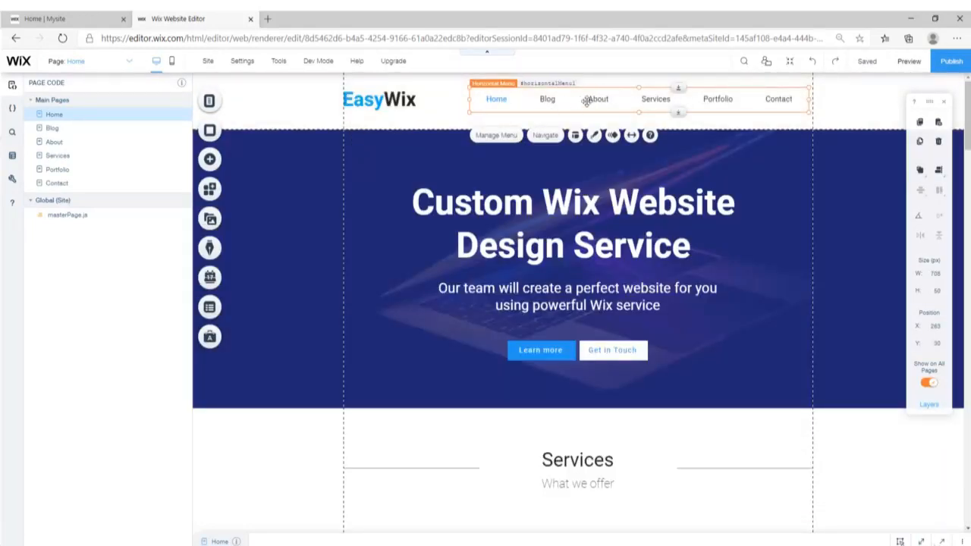
- Reorder the site menu pages as Home, Services, About, Portfolio, Blog, Contact
click(497, 136)
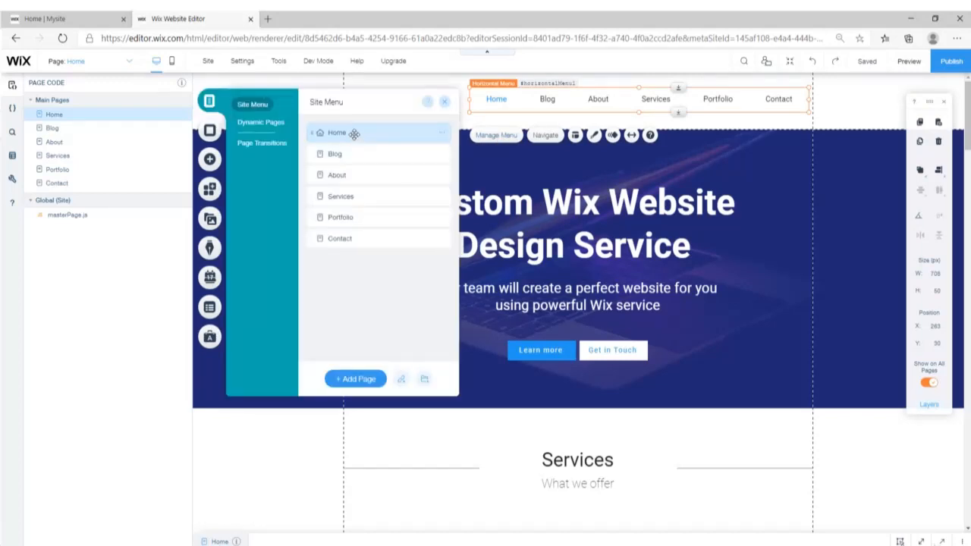
drag(351, 196, 347, 152)
drag(342, 197, 341, 176)
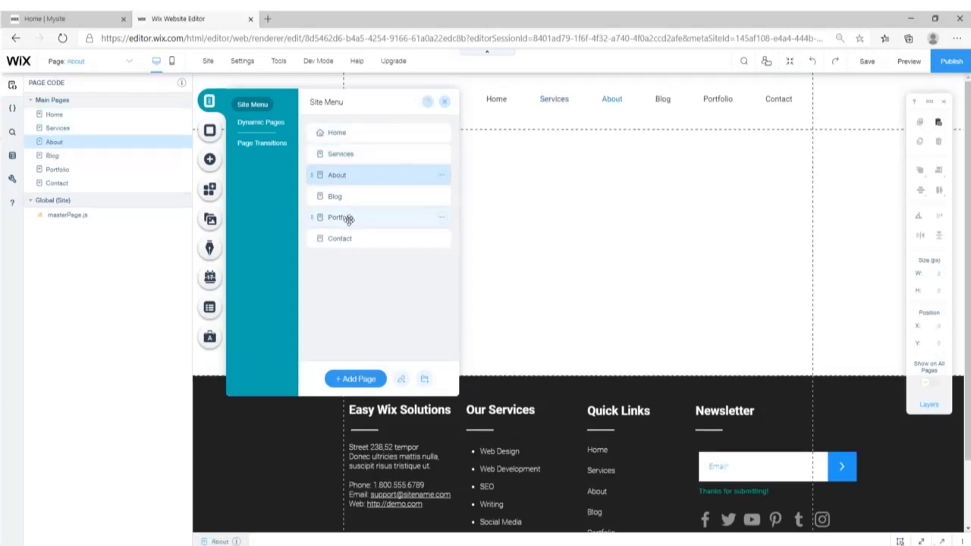
drag(348, 218, 349, 197)
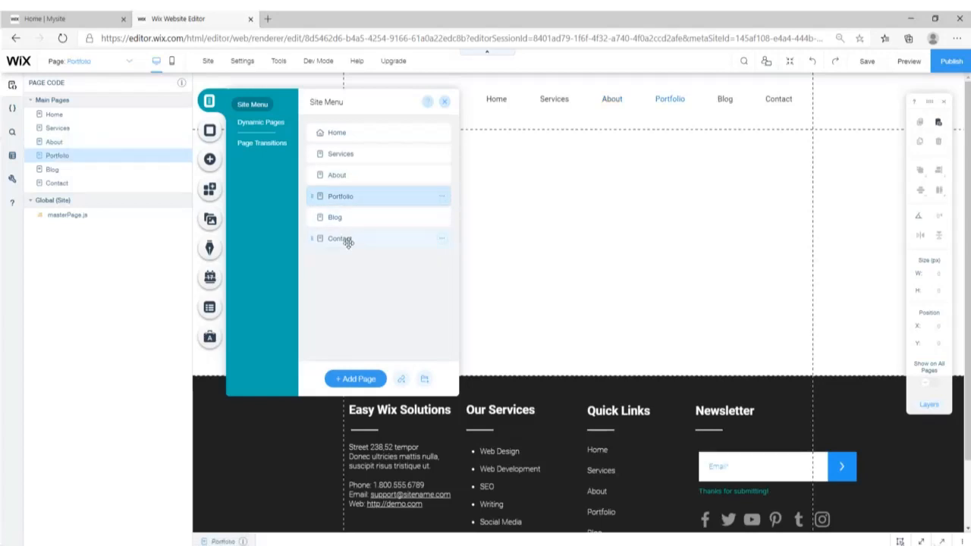
- Hide the Blog page from the site menu
click(368, 217)
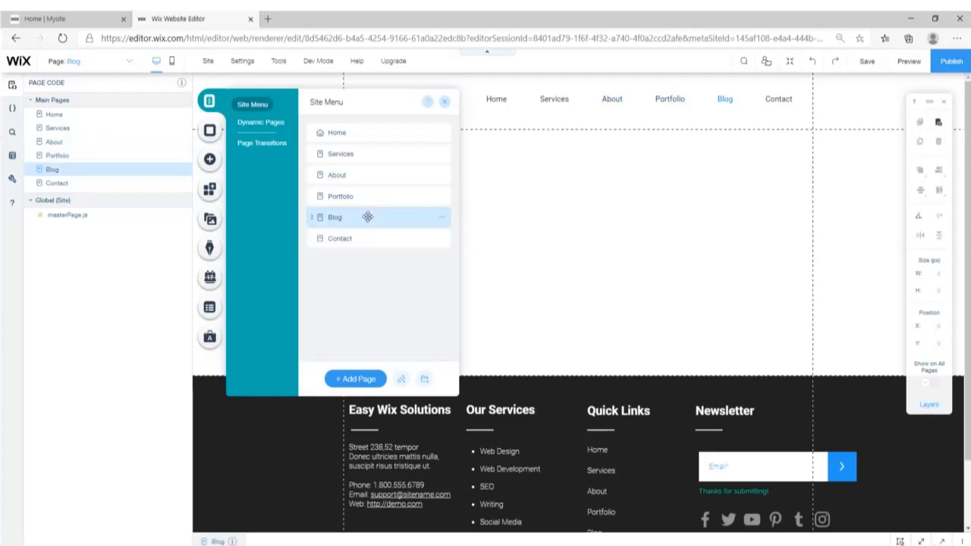
click(441, 217)
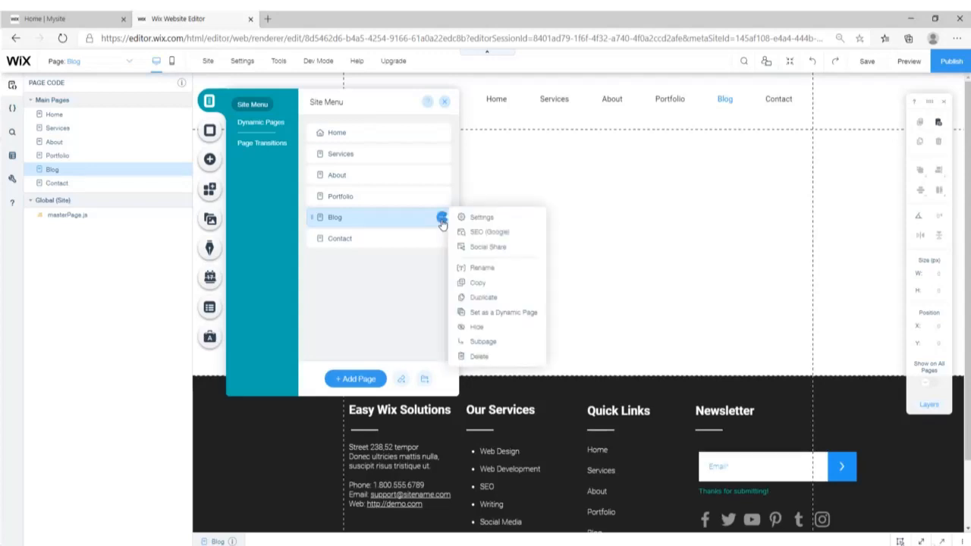
click(488, 329)
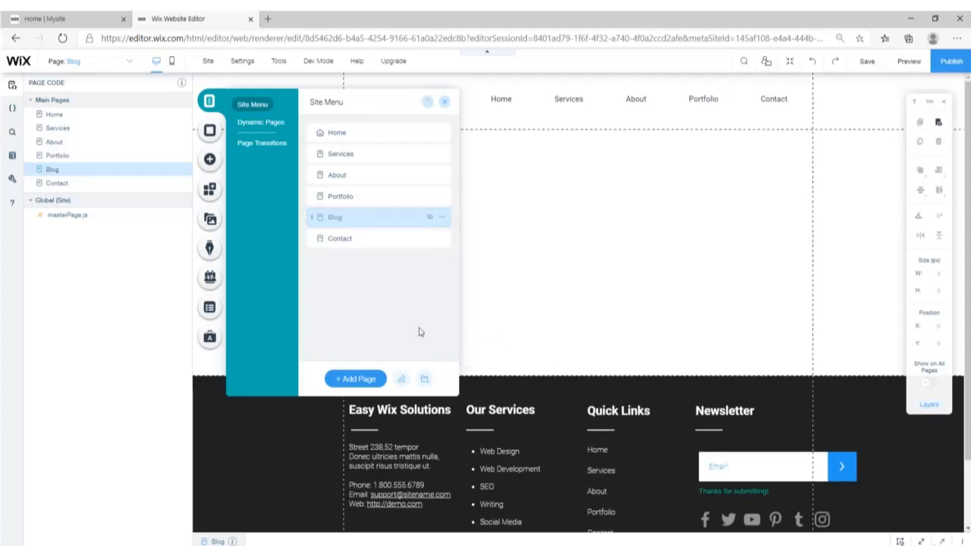
click(444, 101)
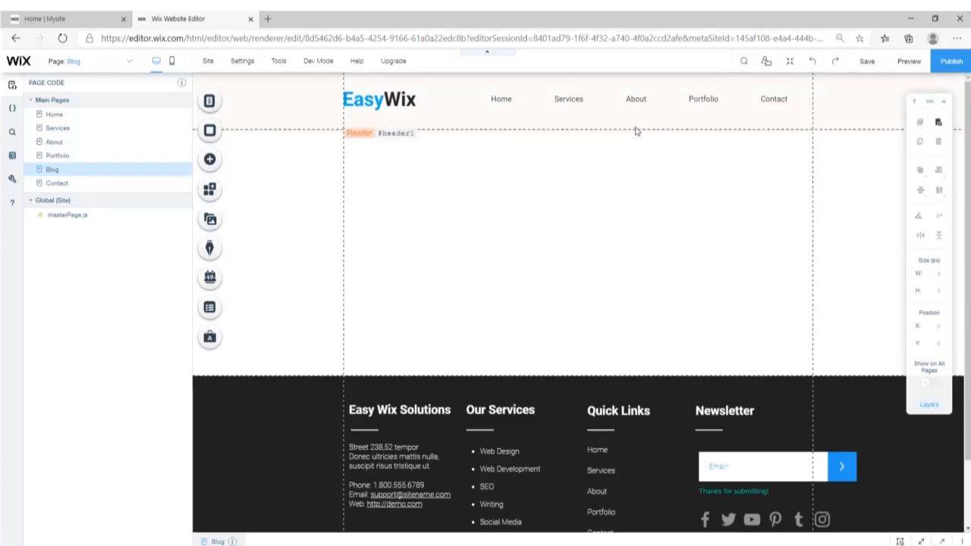
- Look over the Home page and the blank Services page
click(666, 113)
click(75, 115)
scroll(711, 282, down, 20)
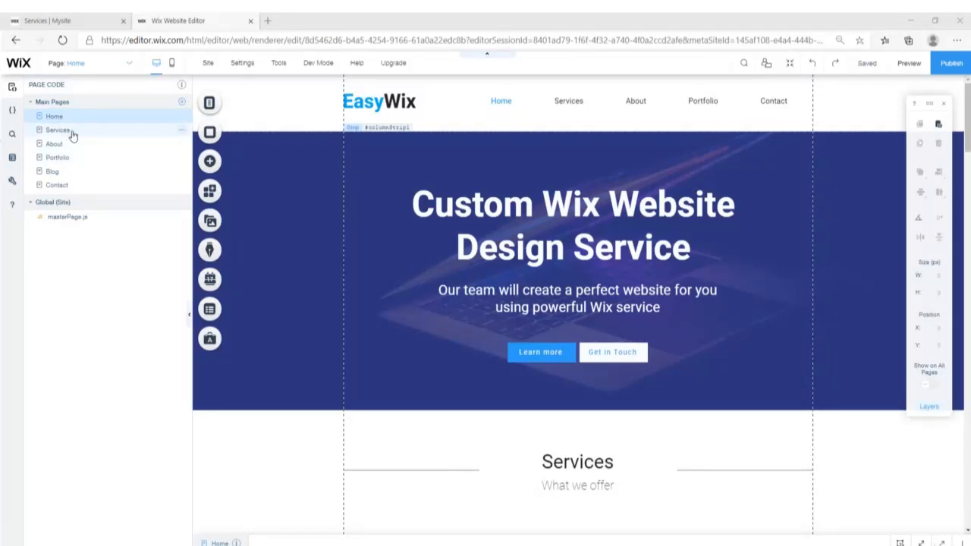
click(69, 132)
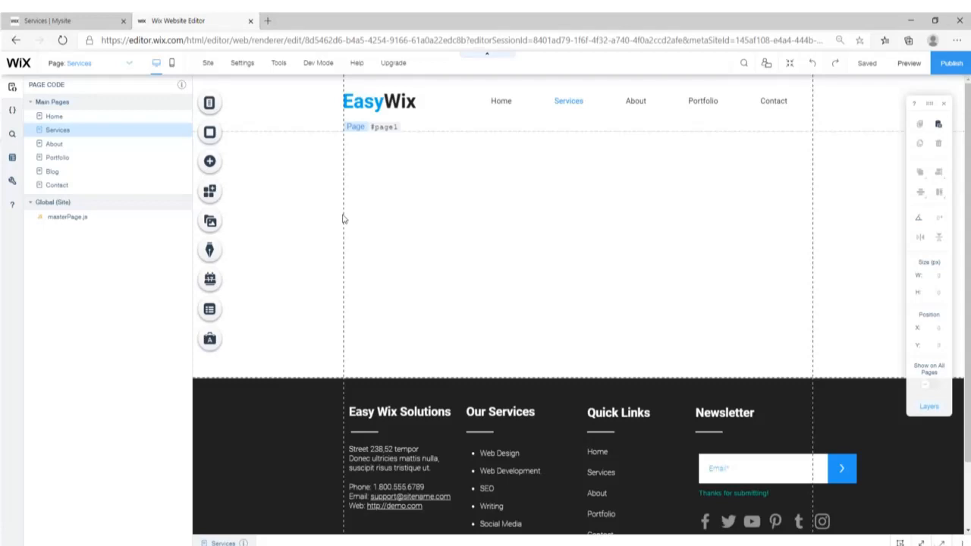
- Copy the hero strip "Custom Wix Website Design Service" from the Home page
click(55, 118)
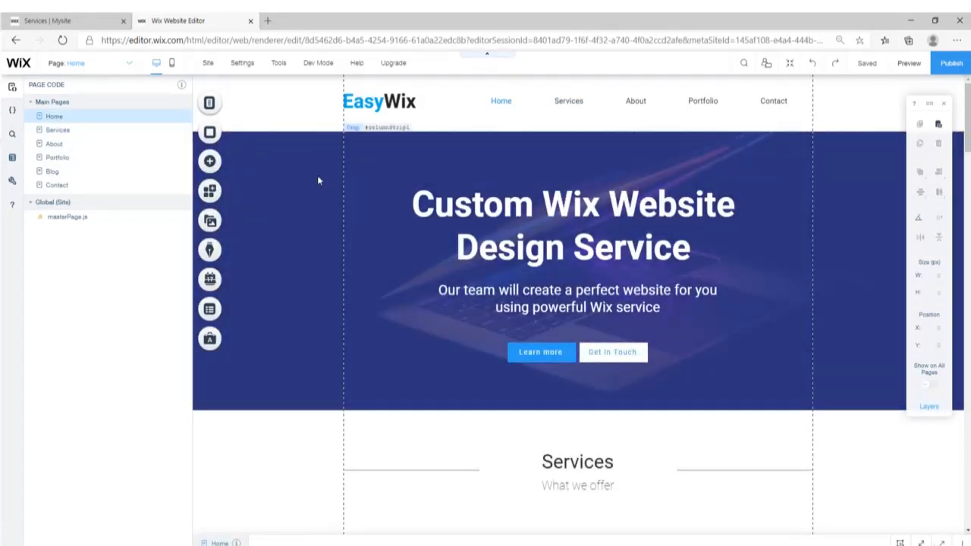
click(317, 175)
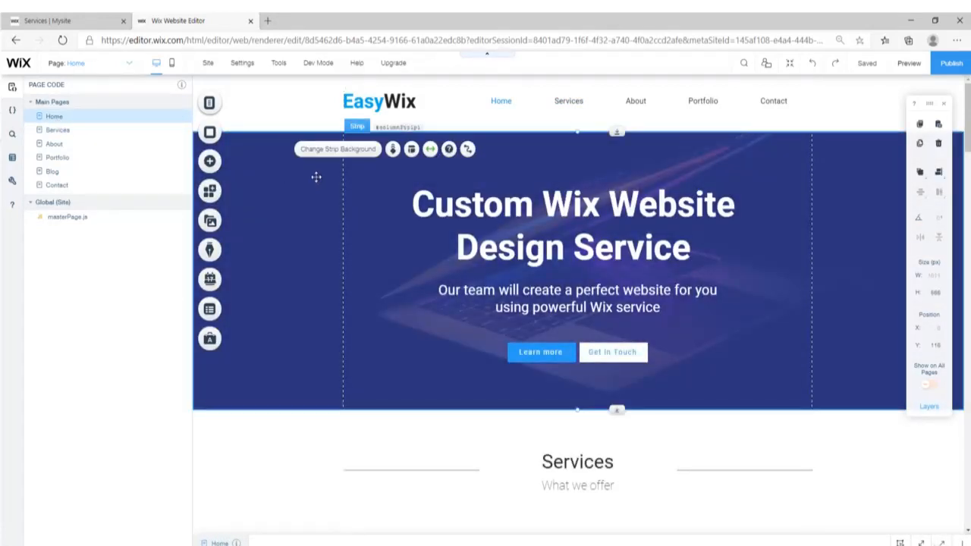
right_click(317, 175)
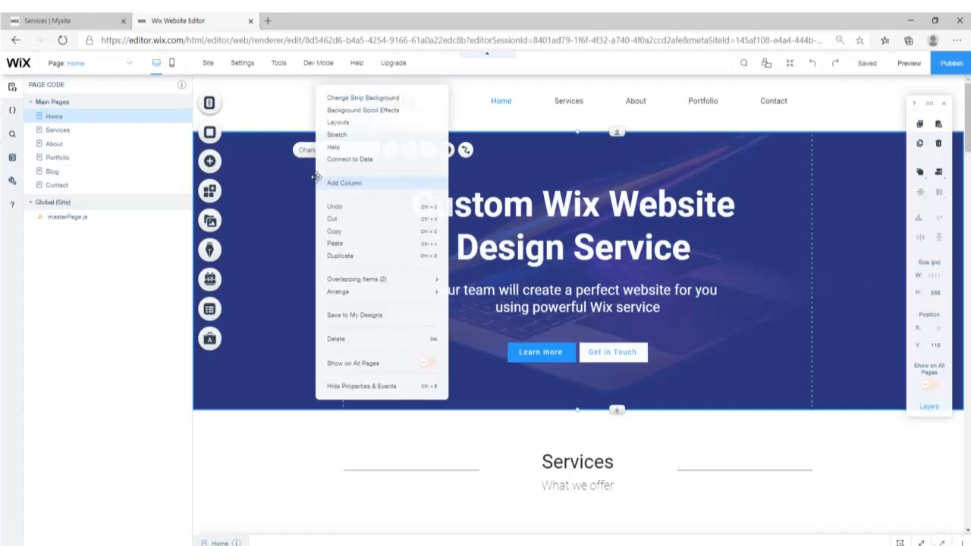
click(341, 229)
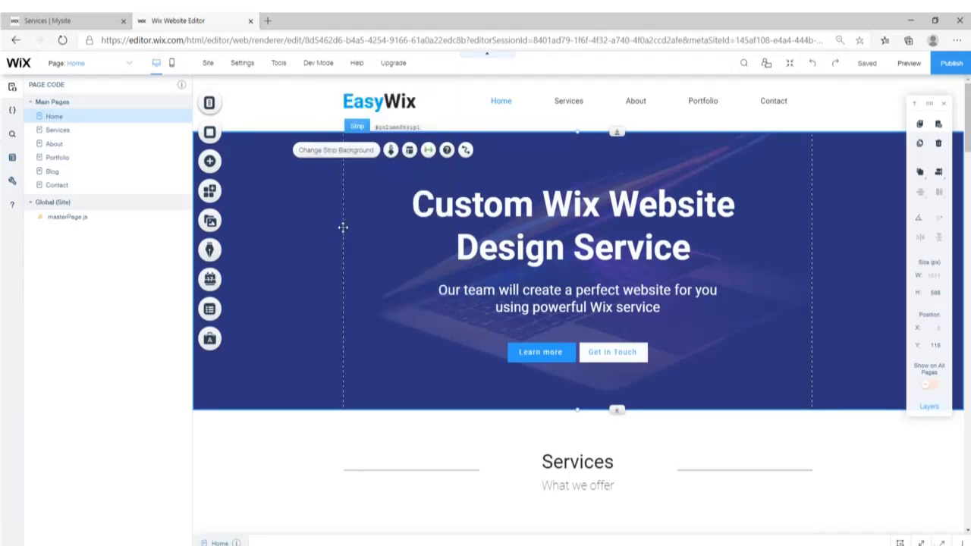
- Paste the copied hero strip onto the Services page and place it directly below the header
click(67, 134)
right_click(316, 165)
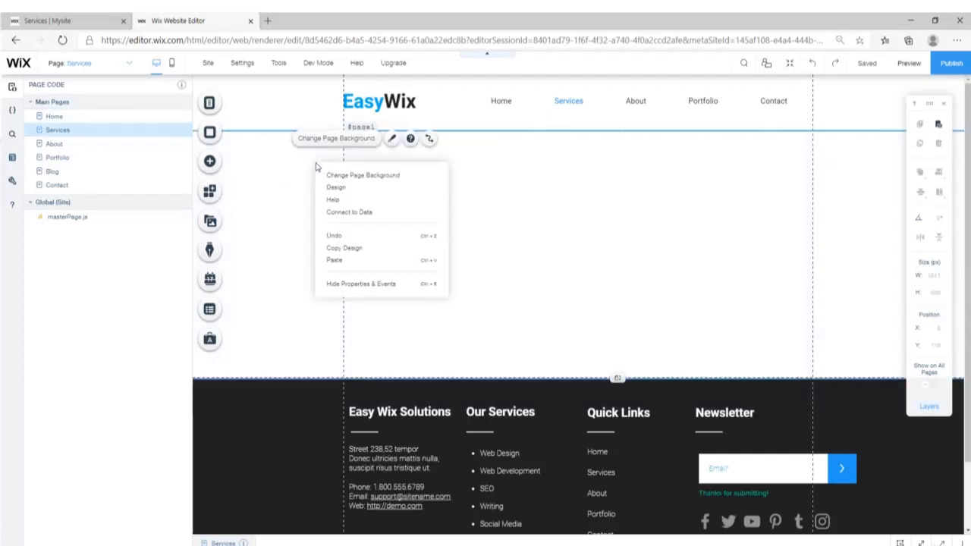
click(334, 261)
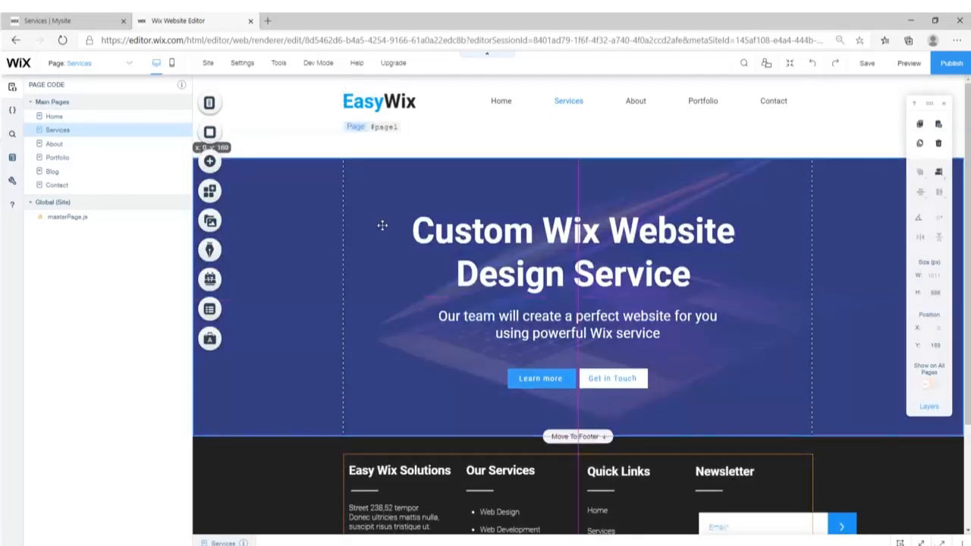
drag(385, 204, 386, 201)
- Examine the banner's heading and subheading on the published reference Services page, then return to the Wix editor
click(77, 20)
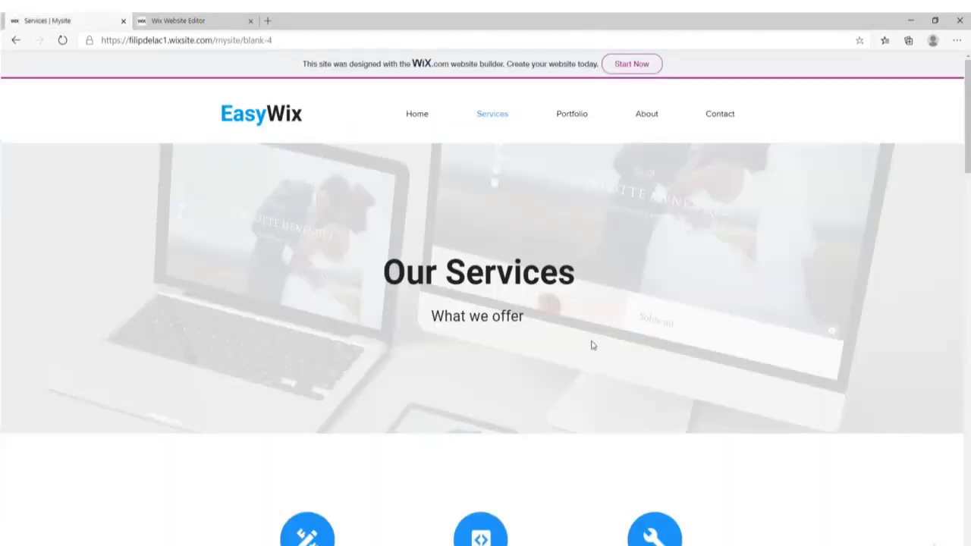
drag(396, 273, 576, 288)
triple_click(460, 318)
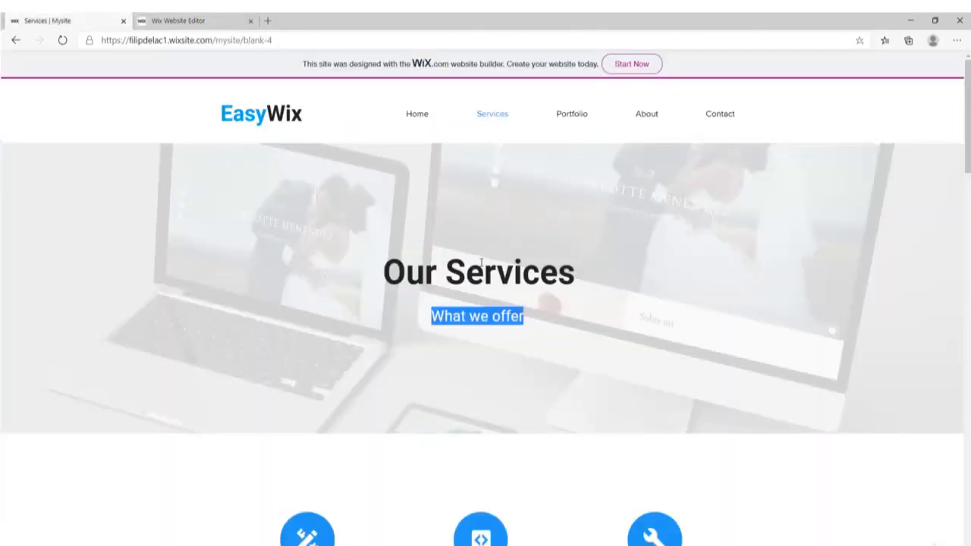
click(197, 20)
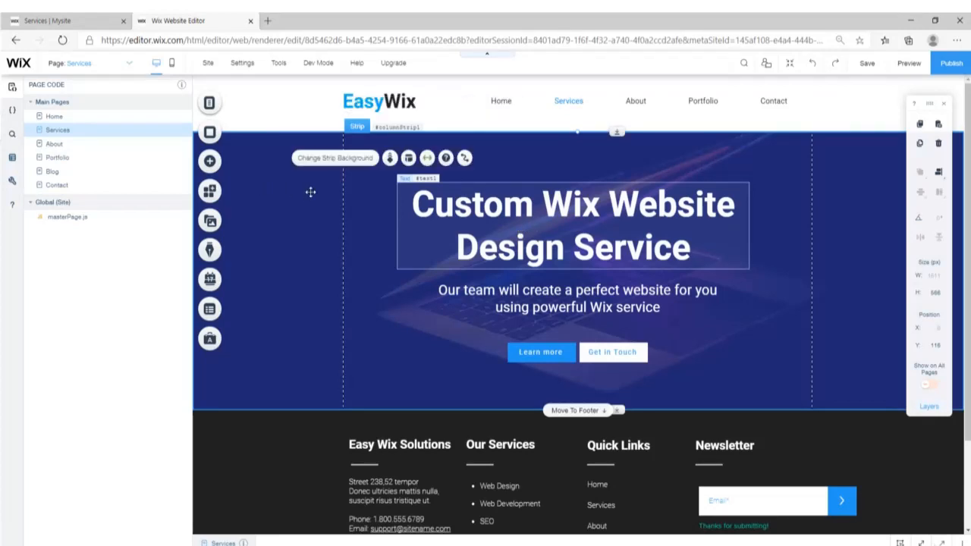
- Select the Services strip's heading in the editor and copy the heading text "Our Services" from the published reference page
click(518, 209)
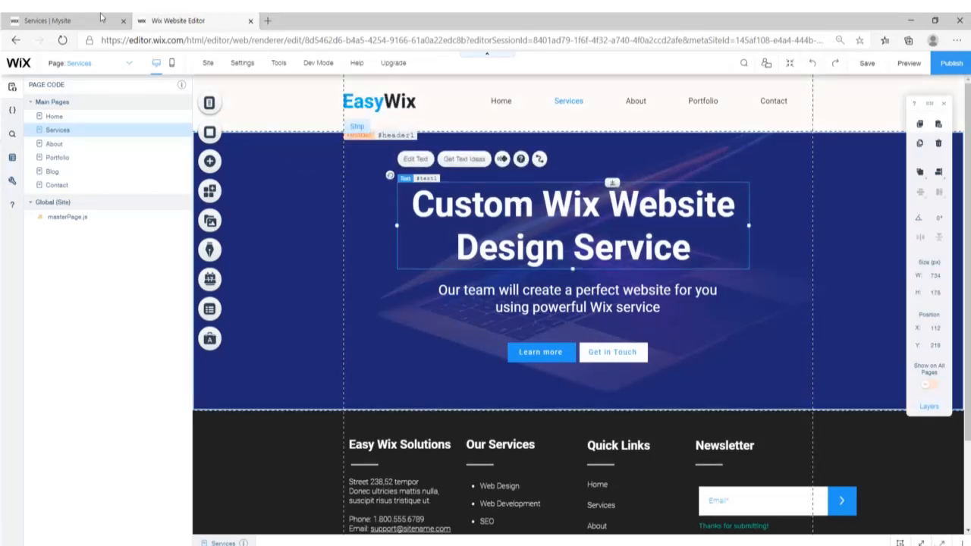
click(45, 20)
drag(383, 271, 576, 275)
key(ctrl+c)
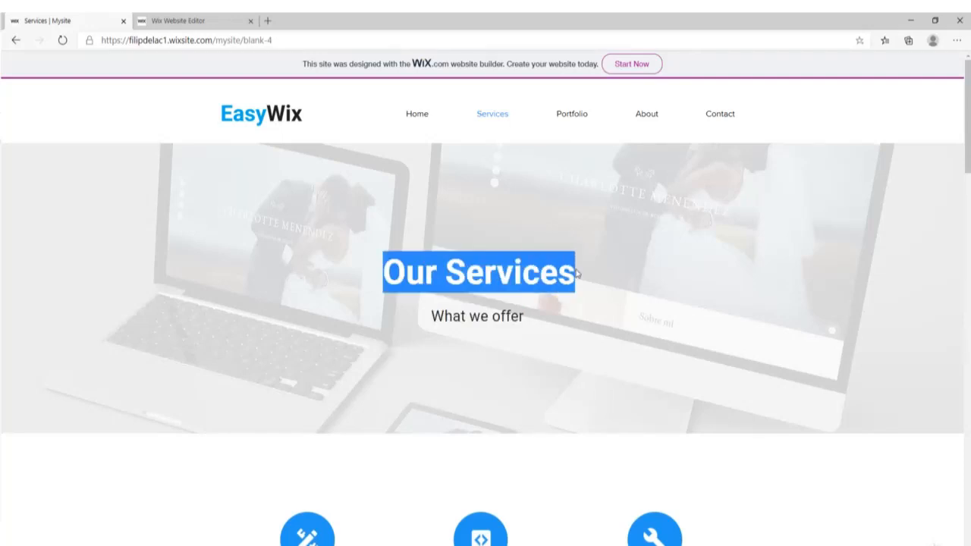
- Replace the Services strip's heading in the Wix editor with the copied text "Our Services"
click(182, 23)
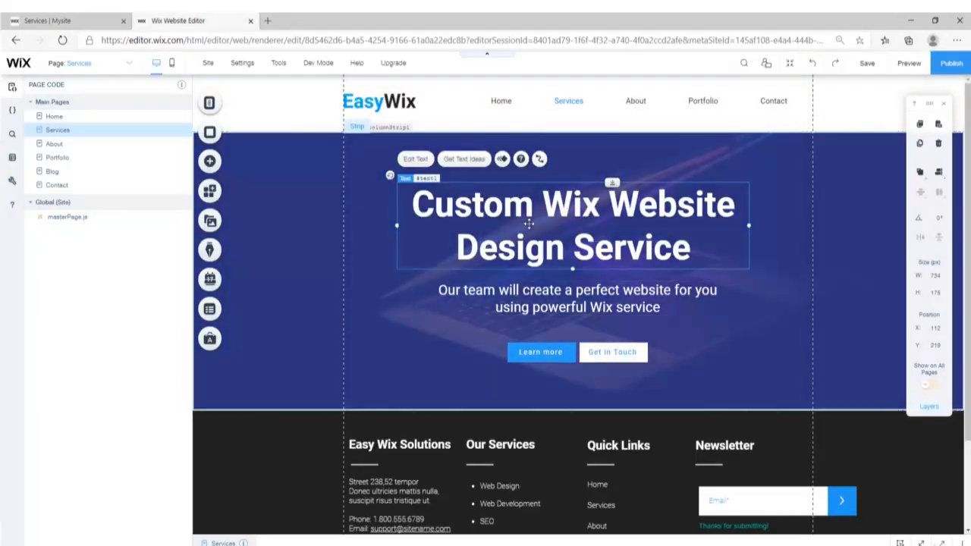
double_click(529, 223)
key(ctrl+v)
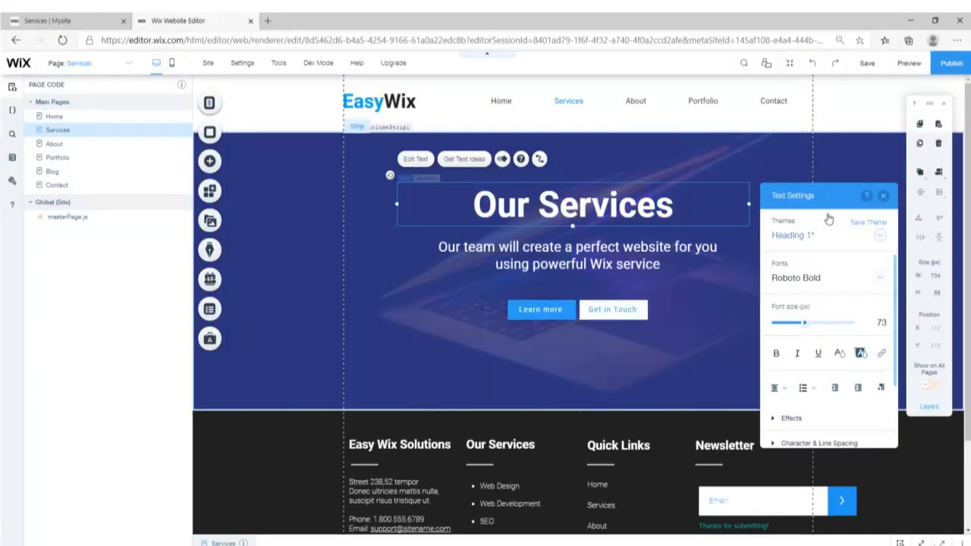
click(884, 197)
- Copy the subheading "What we offer" from the published reference page and paste it over the Services strip's subheading
click(129, 26)
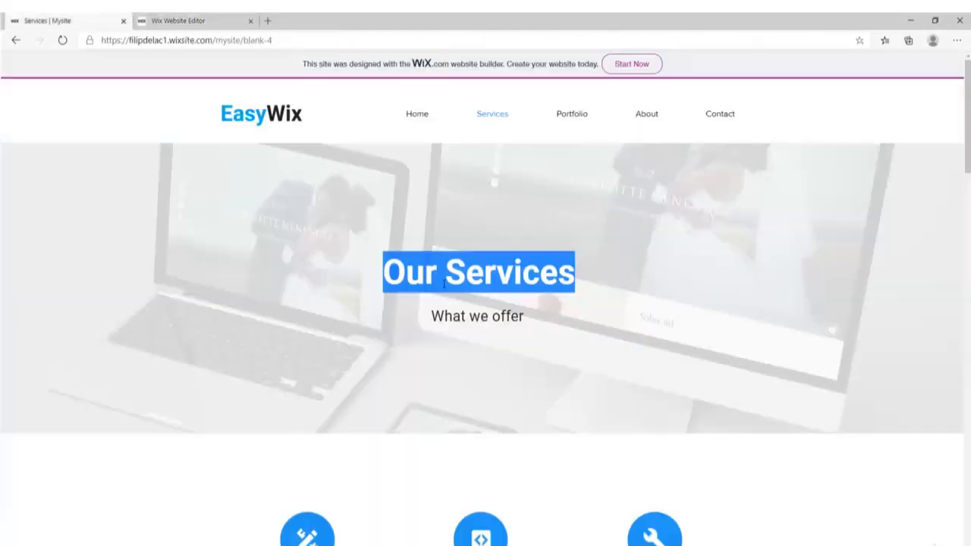
drag(432, 322, 534, 323)
key(ctrl+c)
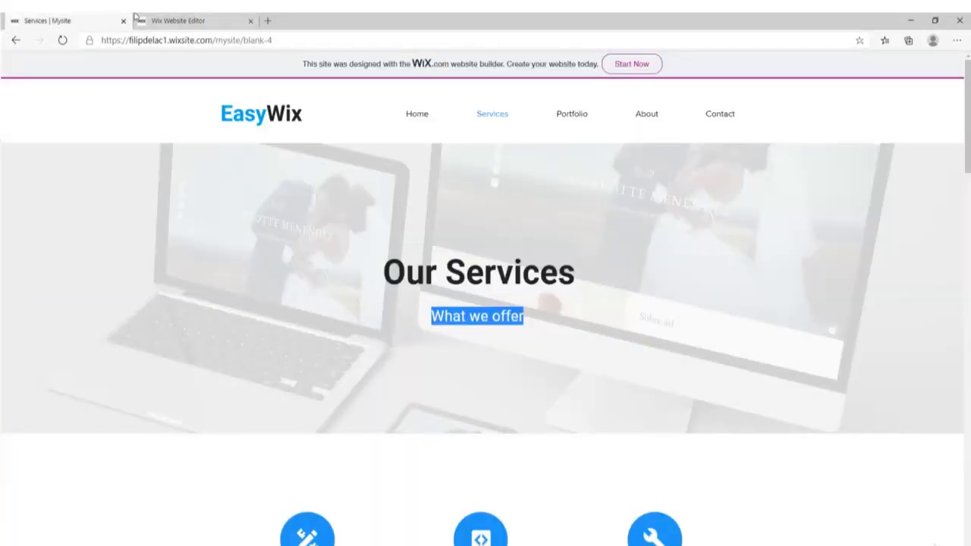
click(198, 21)
double_click(542, 253)
key(ctrl+v)
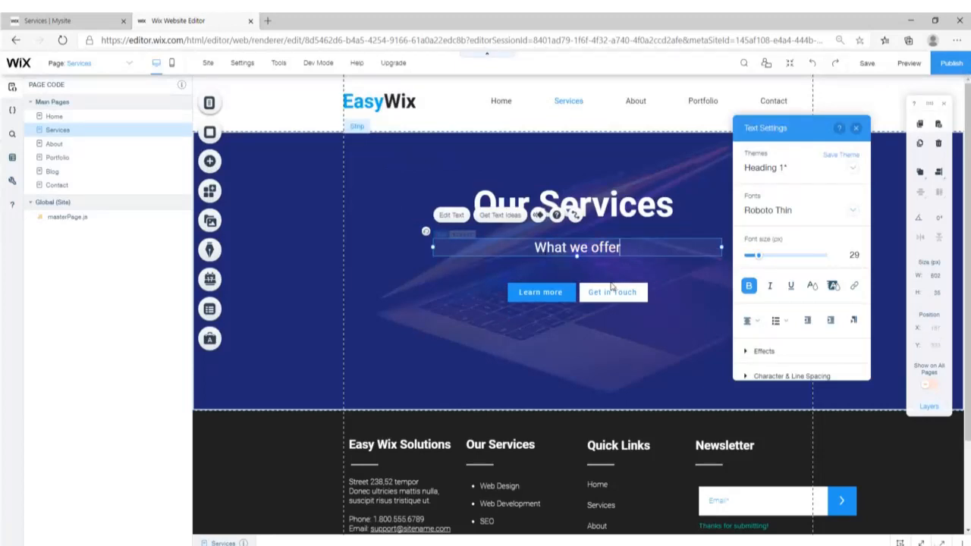
click(855, 128)
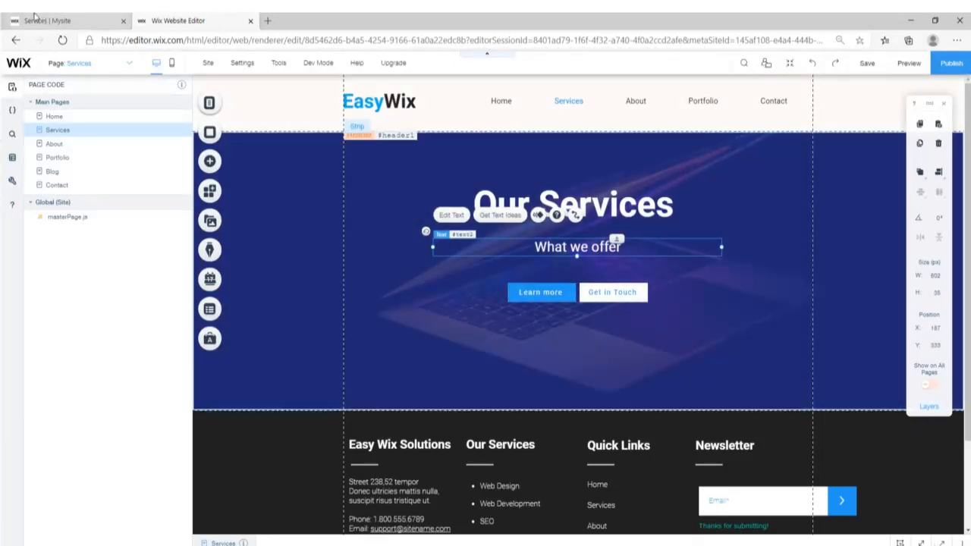
- Compare with the reference banner and delete the grouped "Learn more" and "Get in Touch" buttons from the Services strip
click(36, 20)
click(165, 19)
click(544, 287)
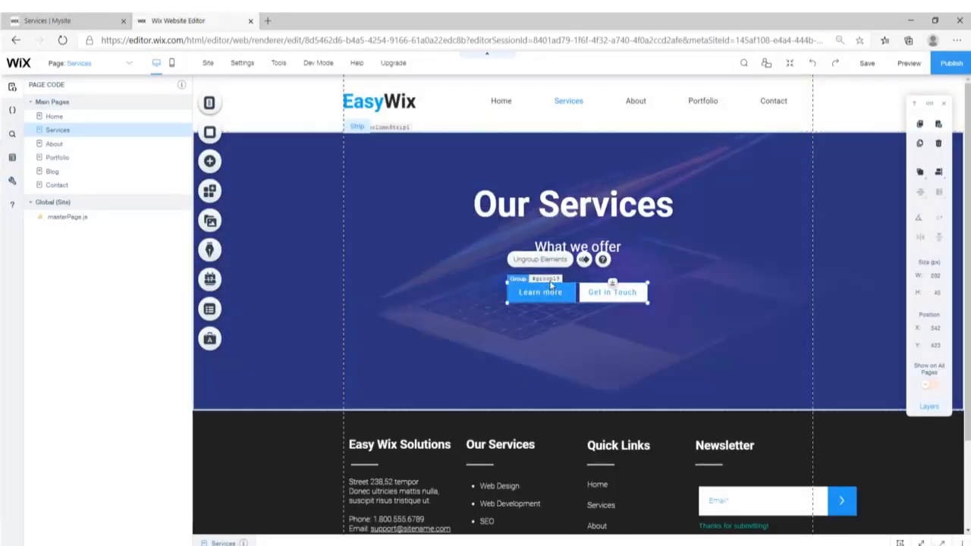
click(669, 328)
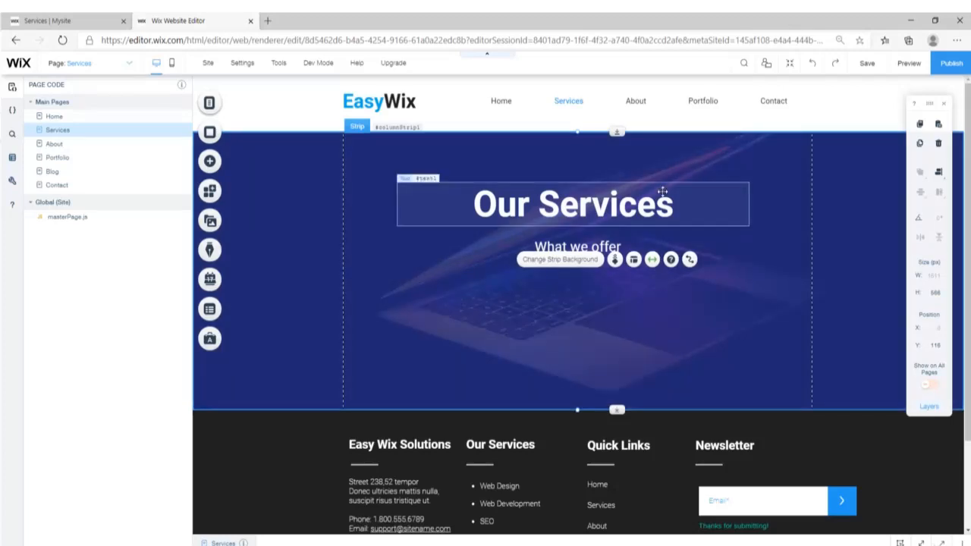
- Group the strip's heading and subheading and center the group horizontally and vertically within the strip
click(645, 198)
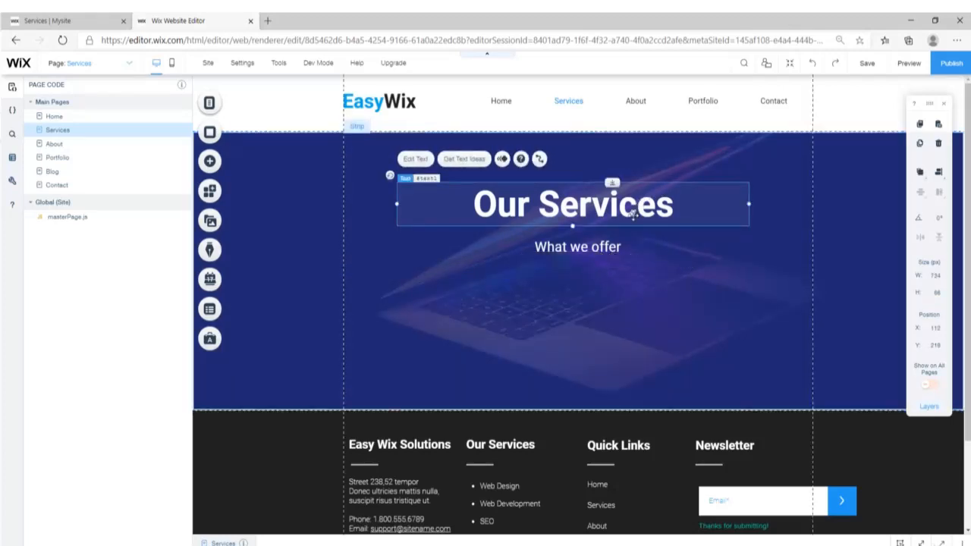
shift+click(560, 241)
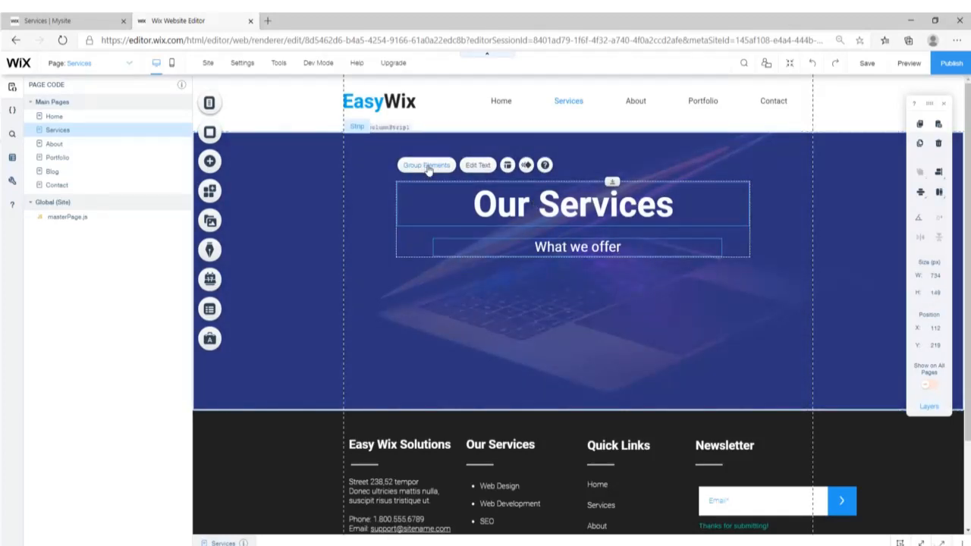
click(428, 166)
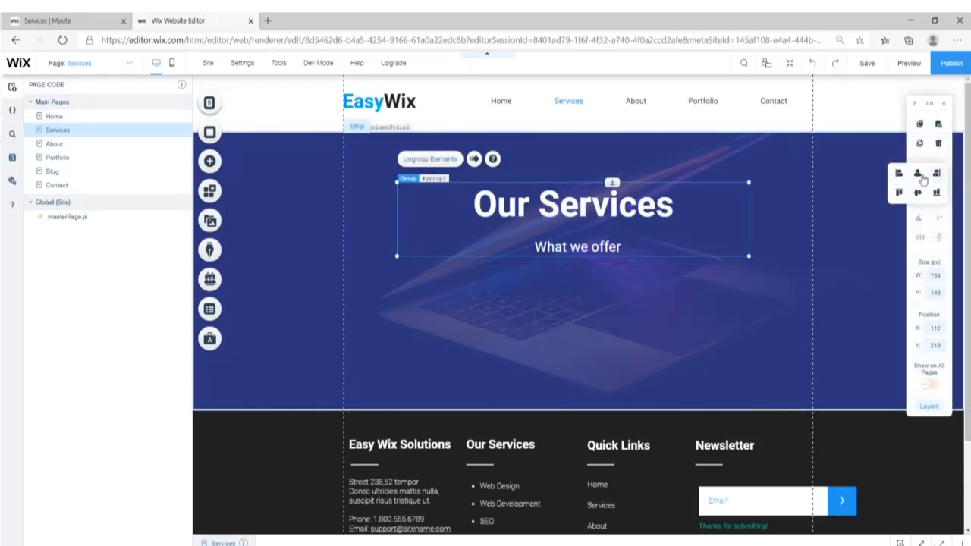
click(917, 174)
click(917, 192)
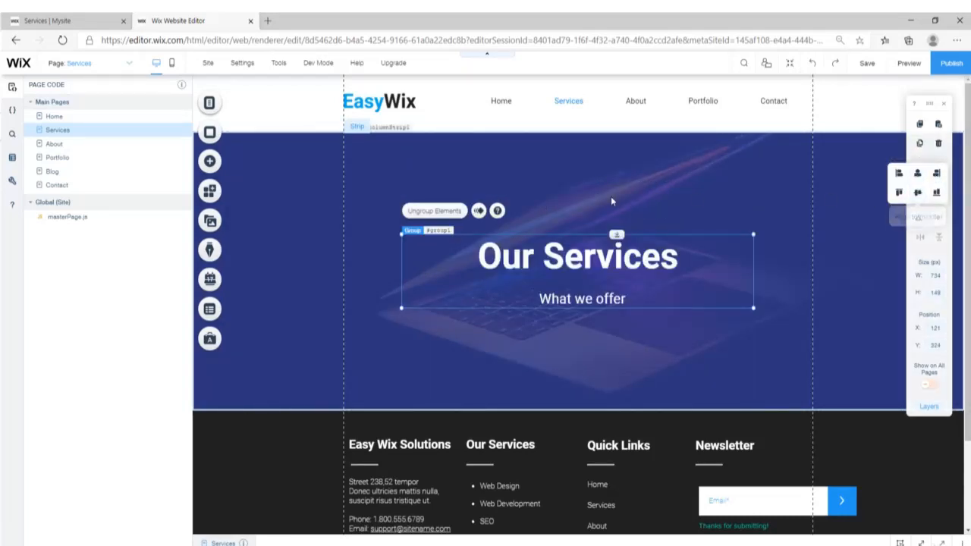
click(639, 197)
click(405, 198)
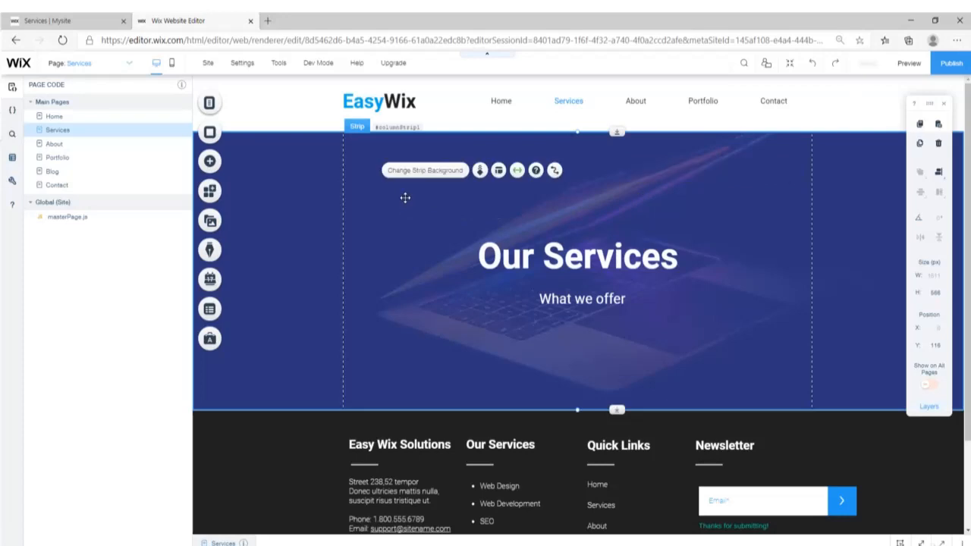
- Set the text color of the "Our Services" heading to dark gray #212121
click(599, 262)
double_click(596, 265)
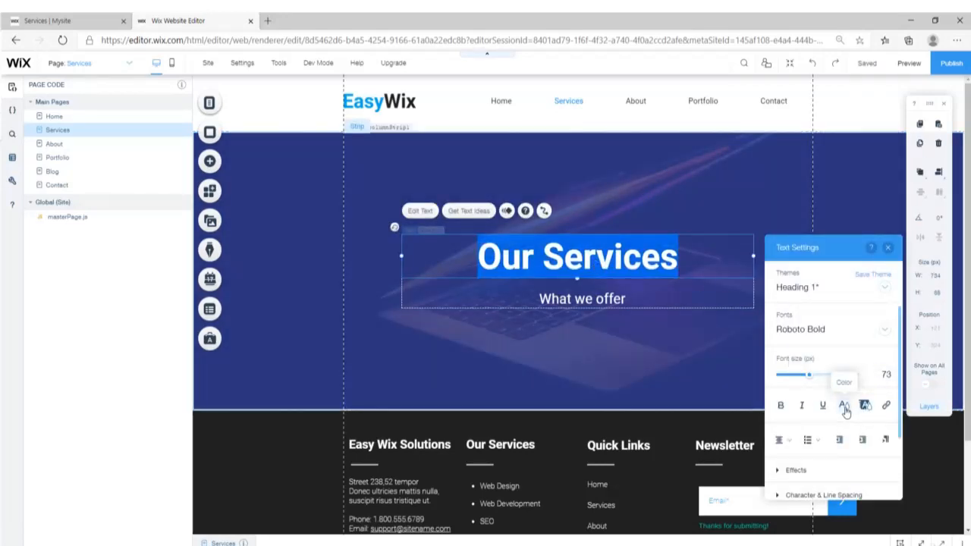
click(844, 407)
click(831, 407)
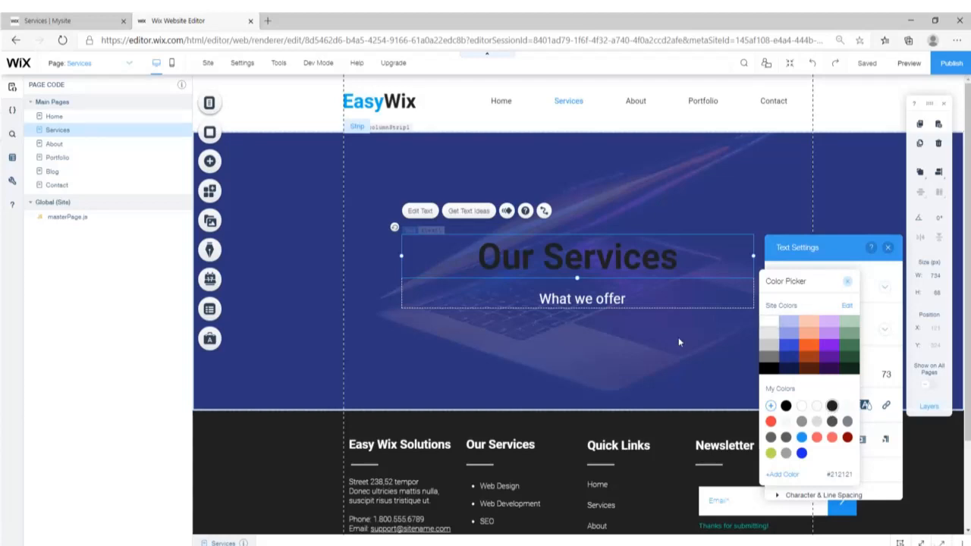
- Set the text color of the "What we offer" subheading to dark gray #212121
click(594, 307)
click(584, 300)
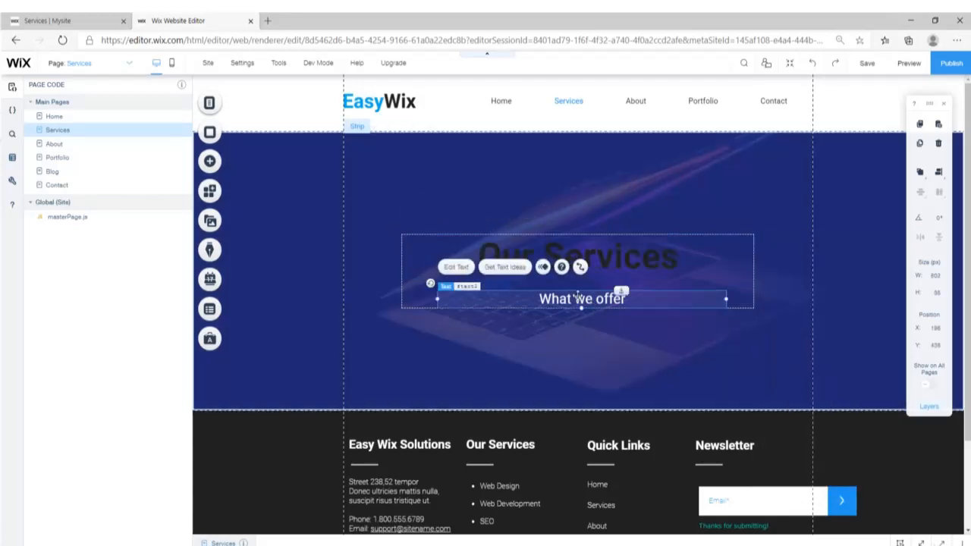
click(459, 268)
click(837, 285)
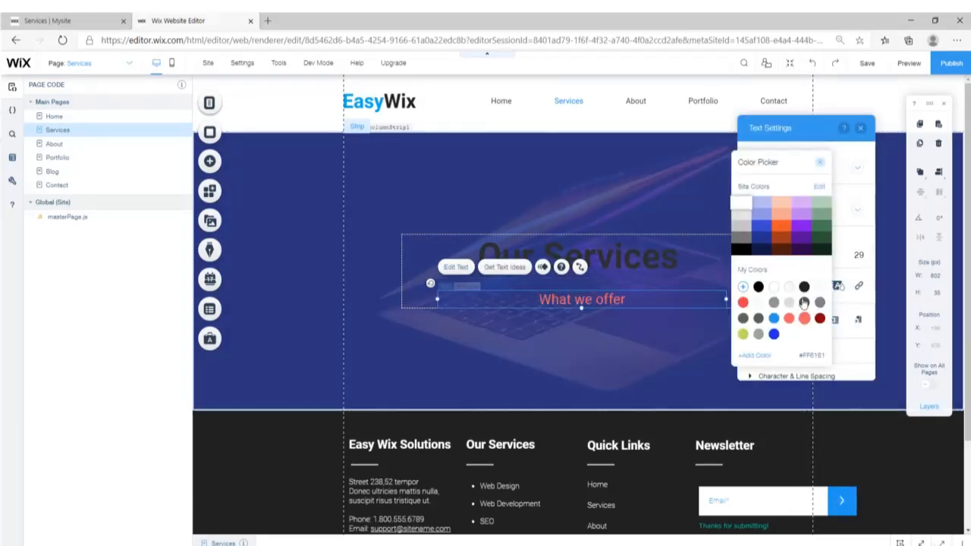
click(805, 288)
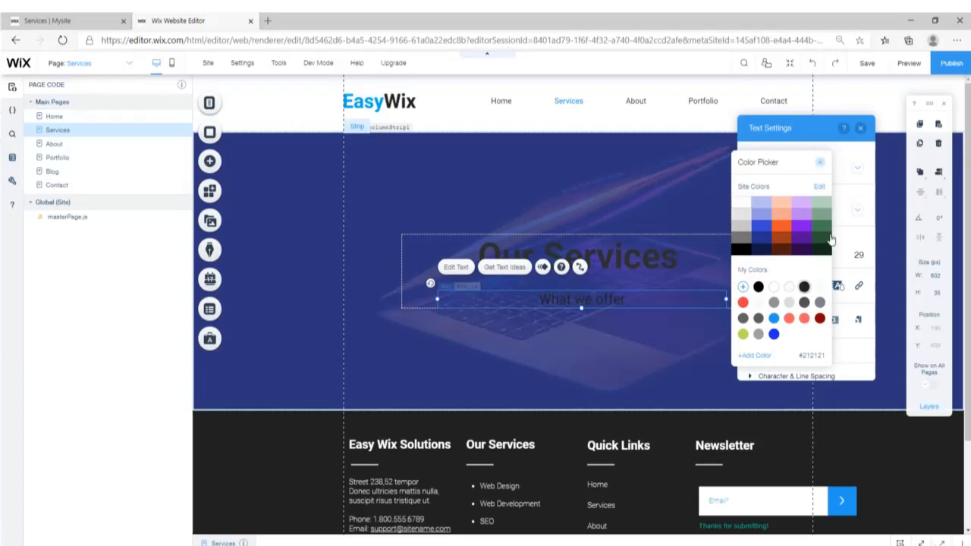
click(819, 162)
click(860, 128)
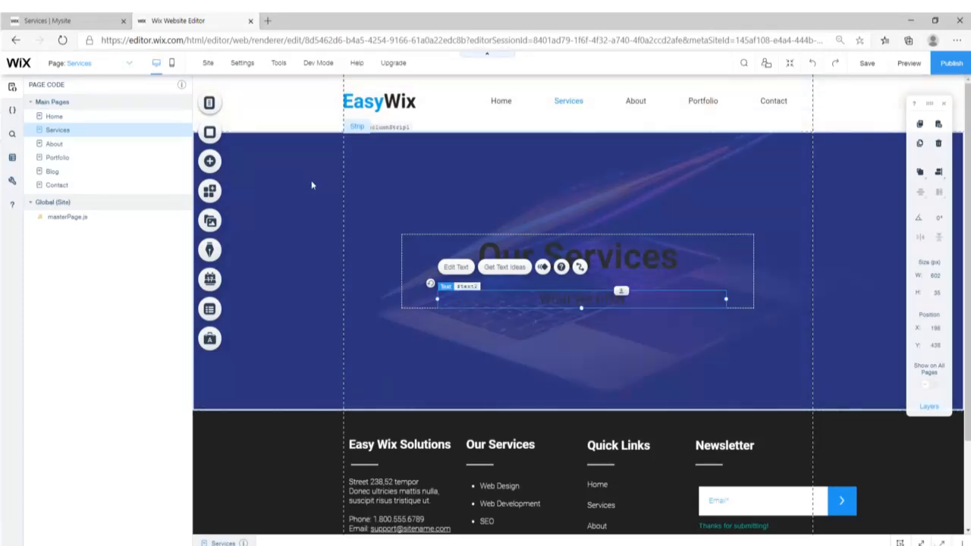
- Change the Services strip's background to the "Laptop and Notebook" image from the "laptop" results in Media from Wix
click(409, 180)
click(414, 154)
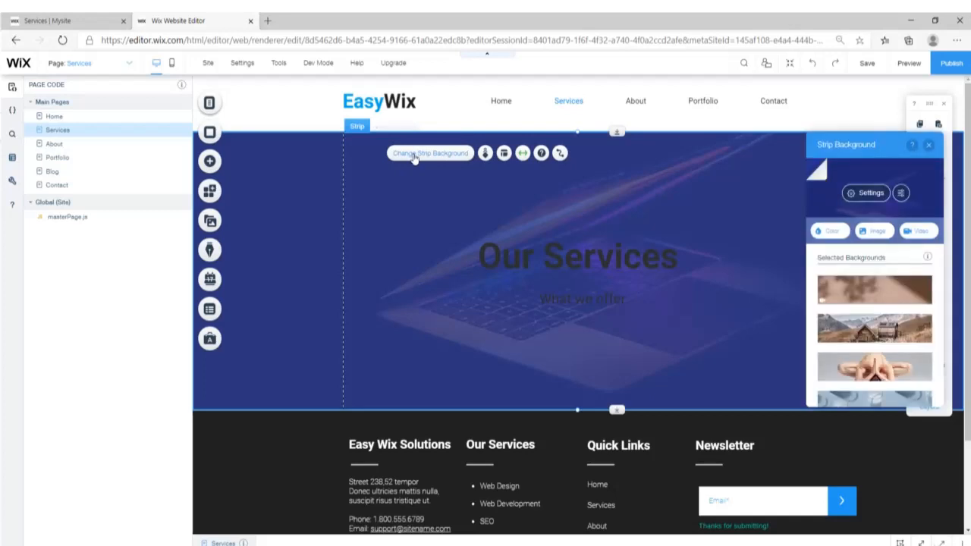
click(875, 236)
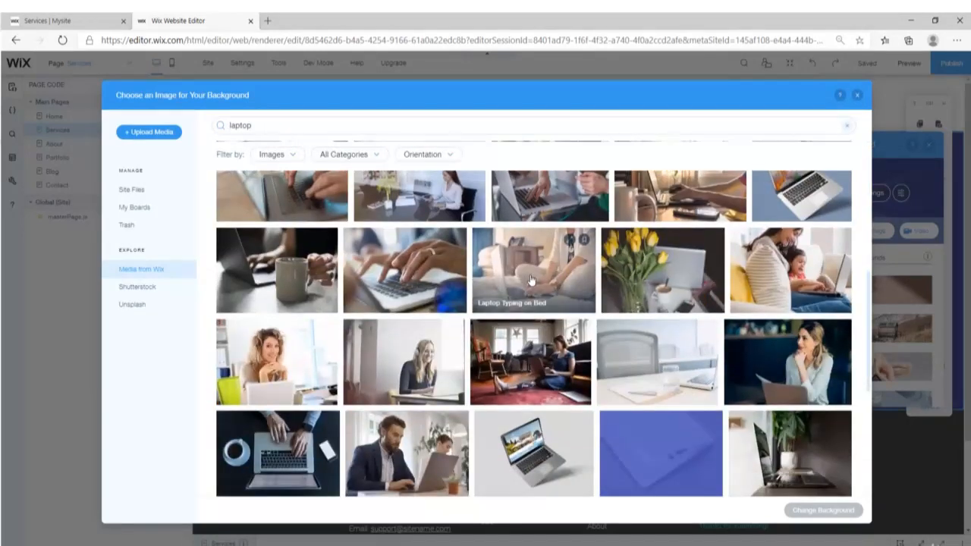
scroll(529, 281, down, 5)
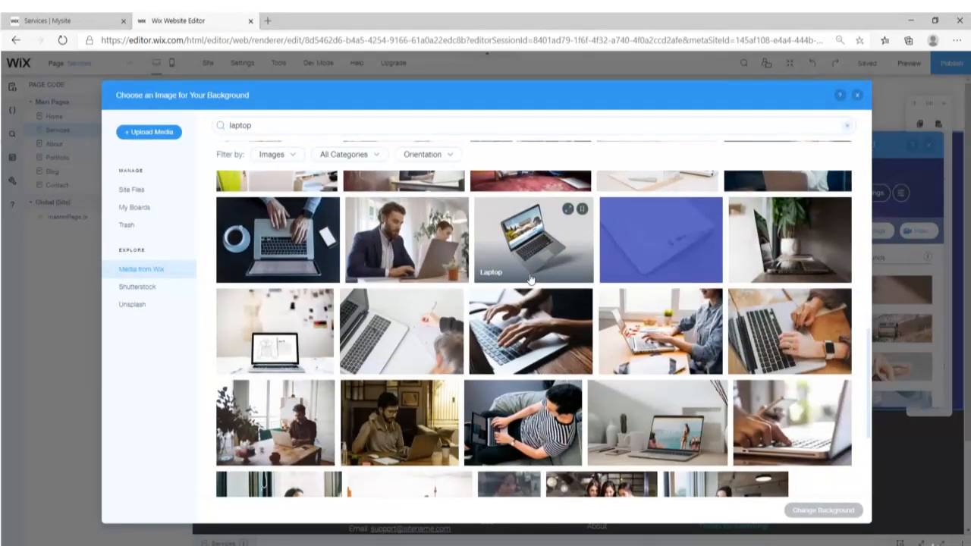
scroll(529, 281, down, 1)
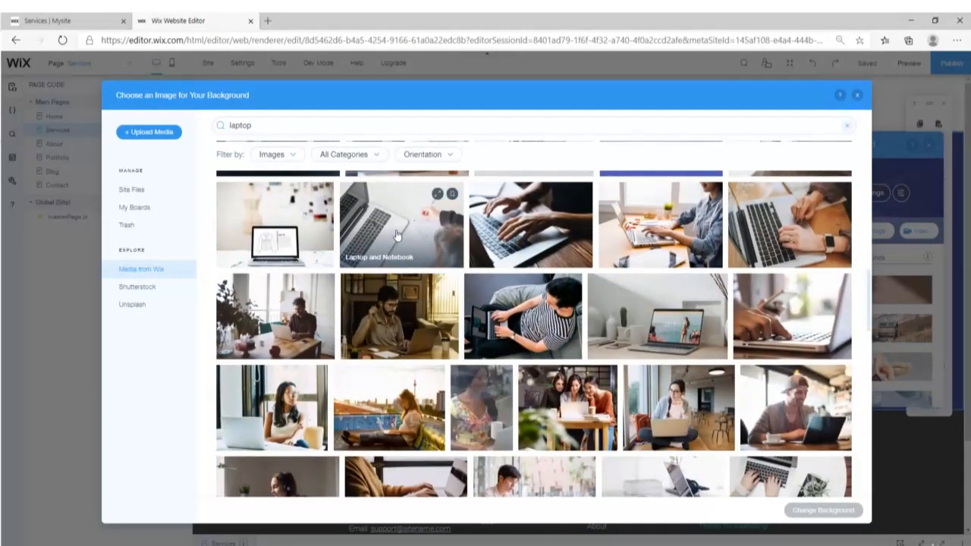
click(396, 235)
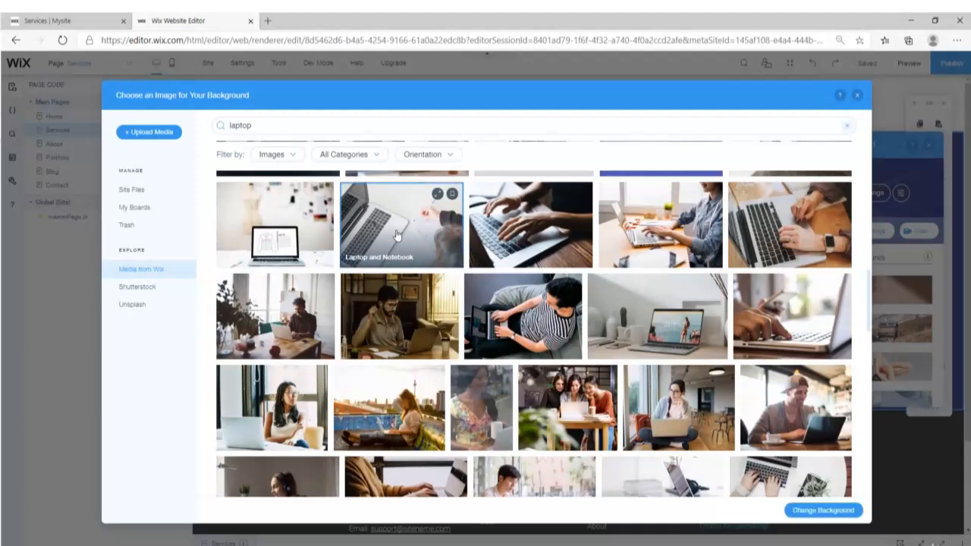
click(806, 511)
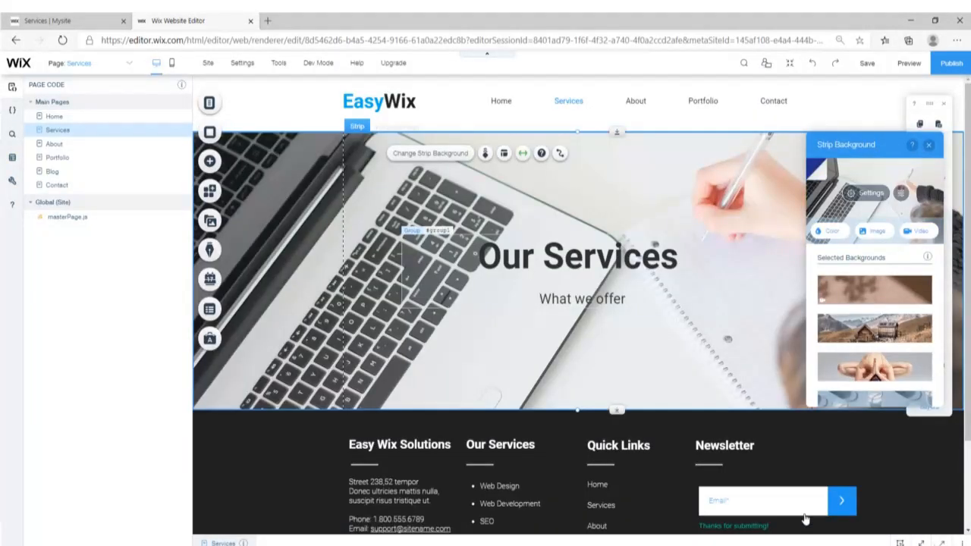
- Set the color behind the strip's background image to white #FFFFFF
click(866, 194)
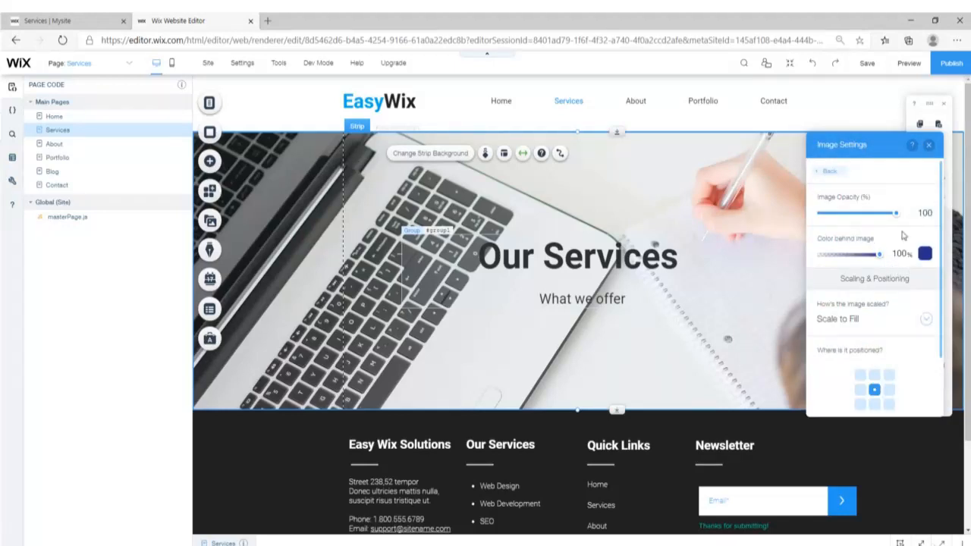
click(924, 255)
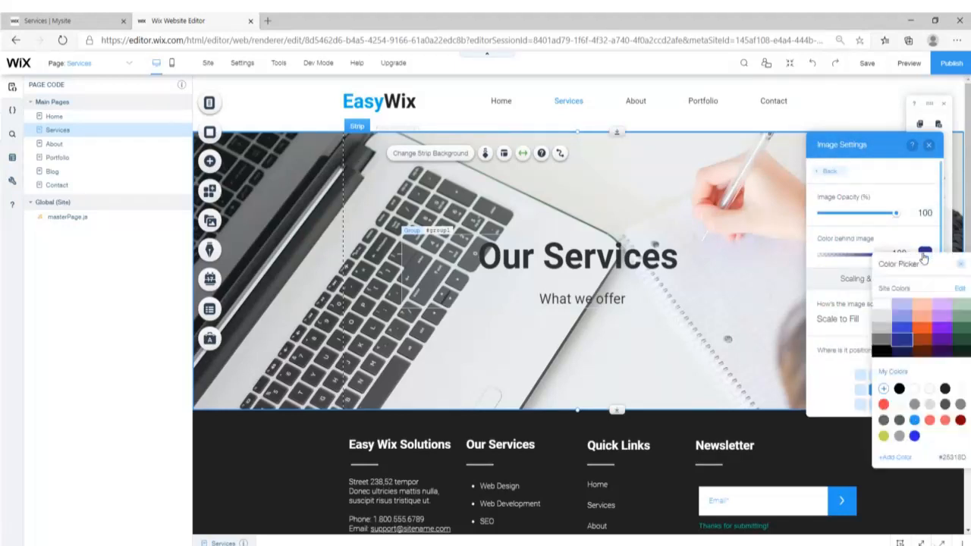
click(887, 305)
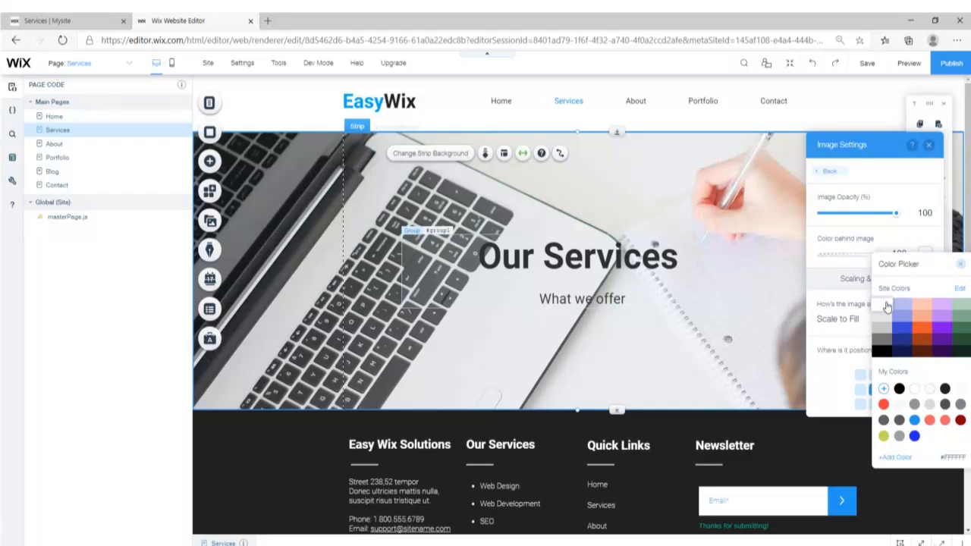
click(824, 289)
mouse_move(877, 254)
mouse_down()
mouse_move(821, 256)
mouse_move(881, 257)
mouse_up()
- Lower the strip background image's opacity to 22% while keeping the color behind it at 100%
drag(895, 213, 848, 215)
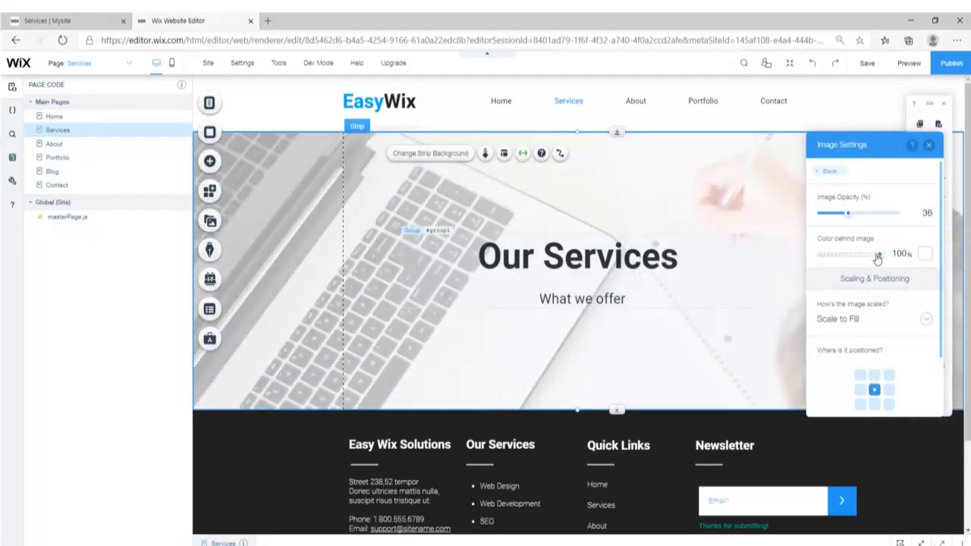
drag(877, 258, 901, 259)
drag(843, 216, 839, 218)
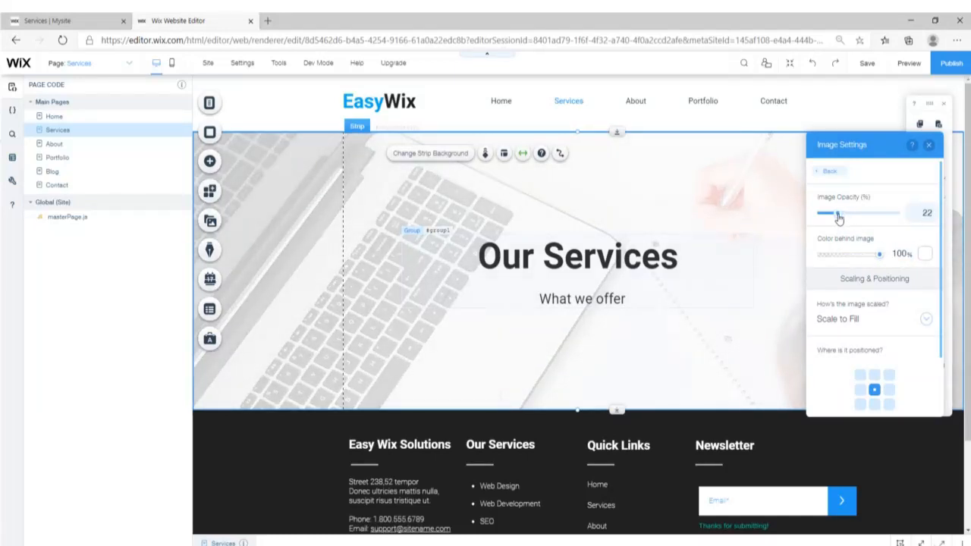
click(928, 144)
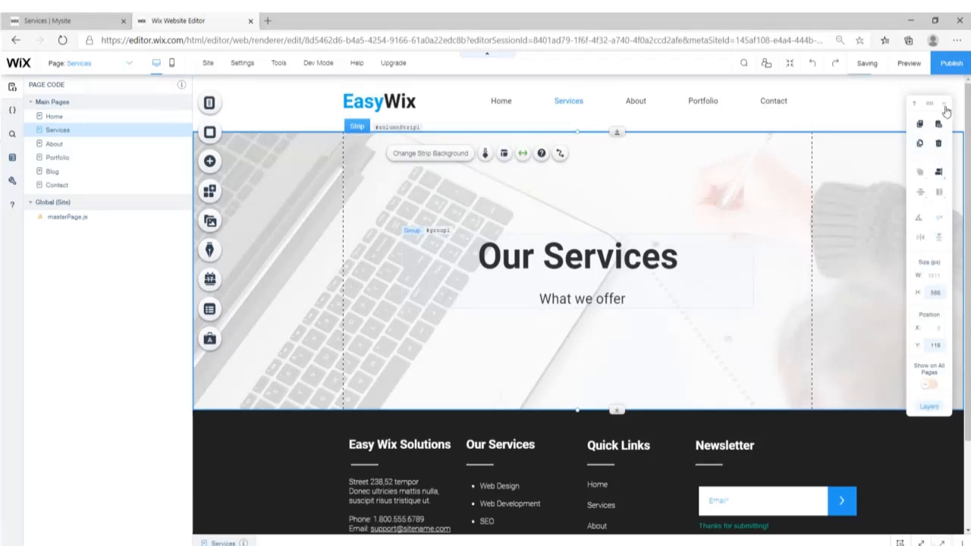
- Preview the Services page's finished banner, return to the editor and open the Home page
click(907, 63)
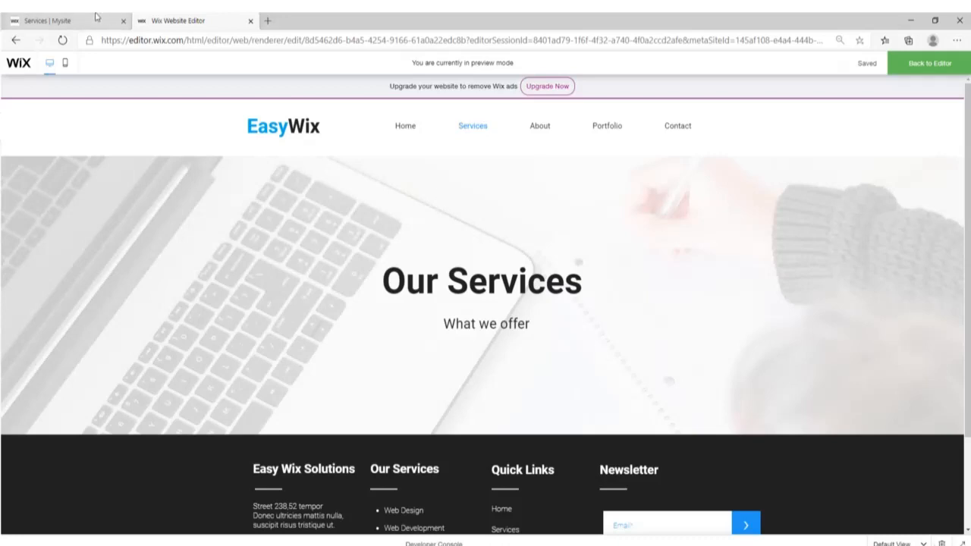
click(929, 63)
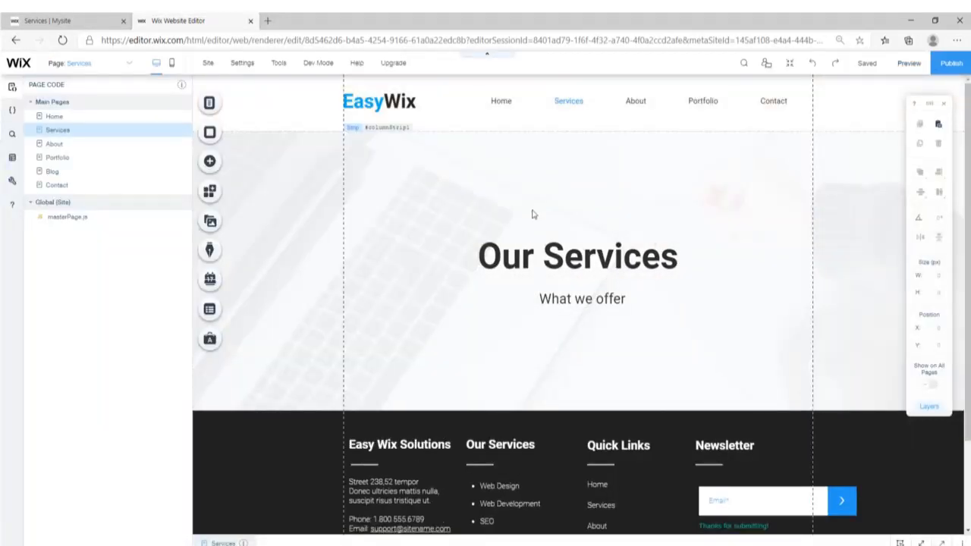
click(530, 208)
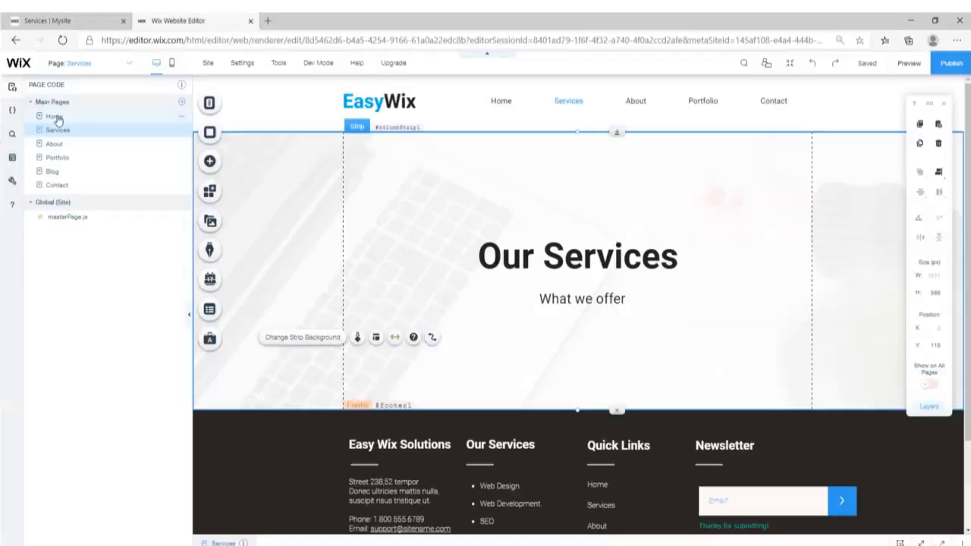
click(55, 116)
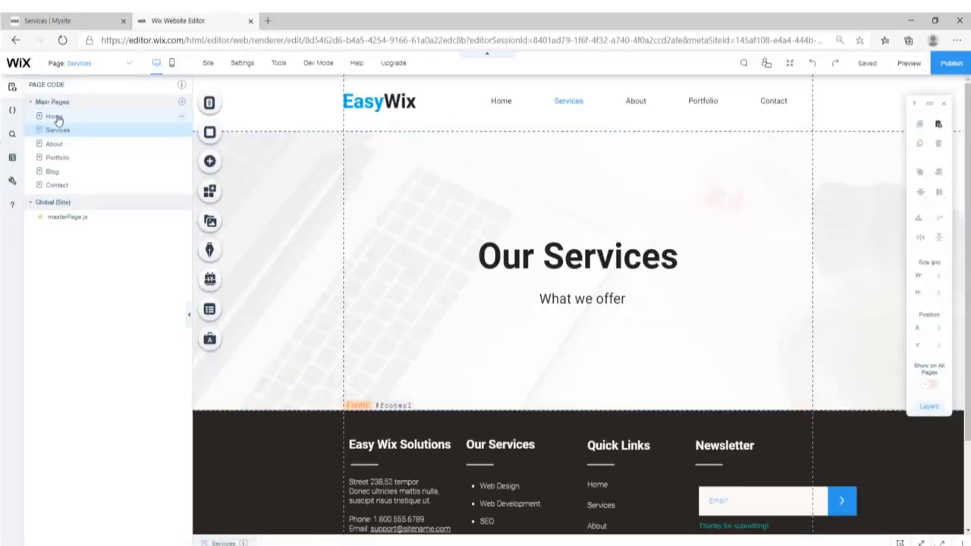
- Copy the three-column Design, Development and Maintenance strip from the Home page
scroll(497, 276, down, 5)
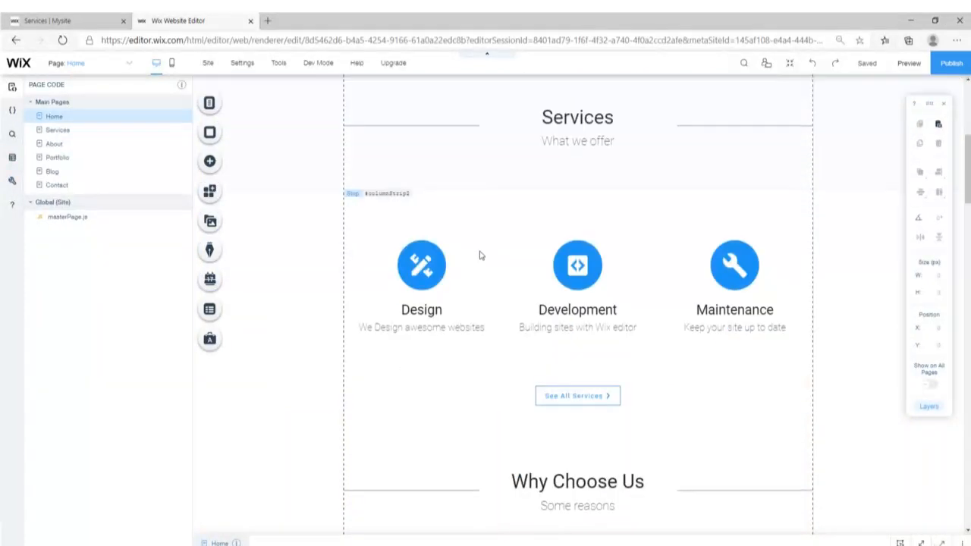
click(365, 217)
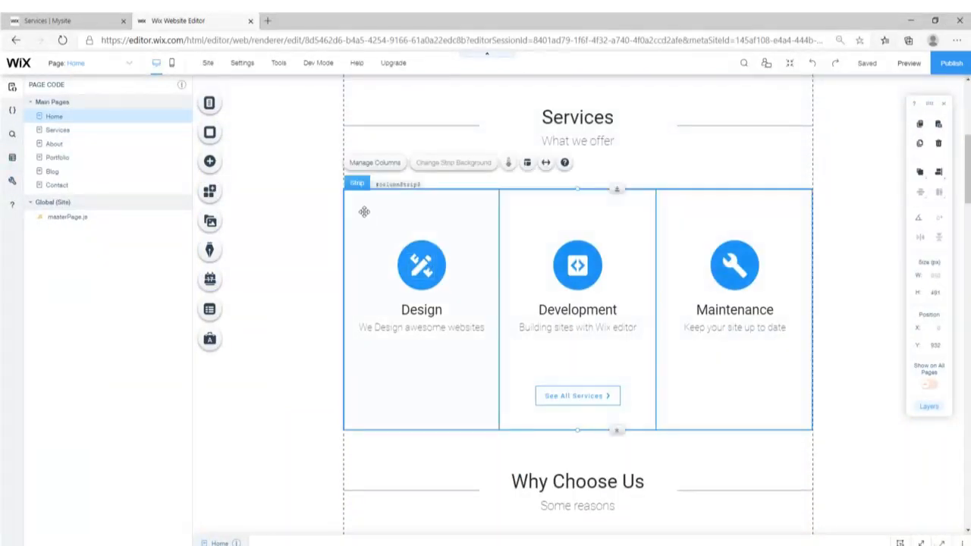
right_click(366, 212)
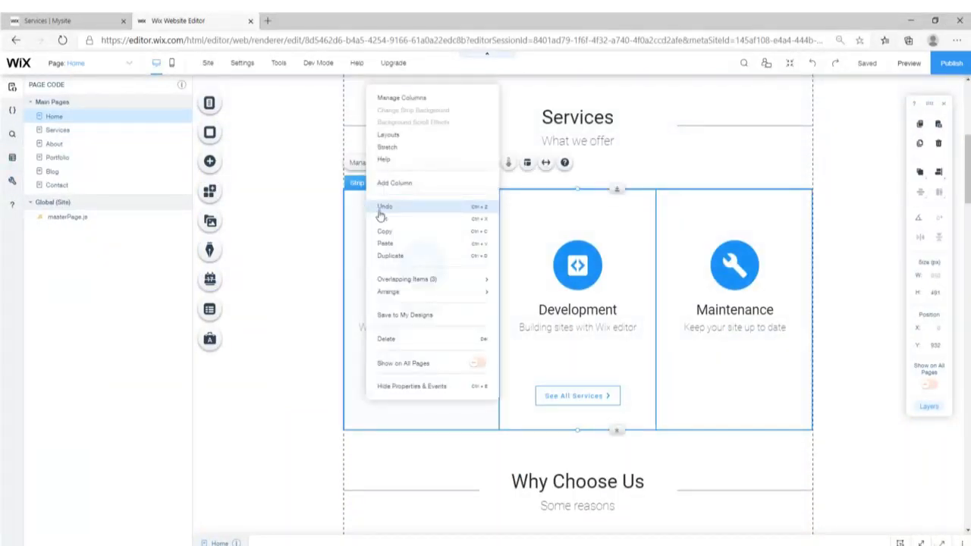
click(401, 230)
- Paste the copied three-column strip on the Services page and place it directly beneath the Our Services banner
click(74, 130)
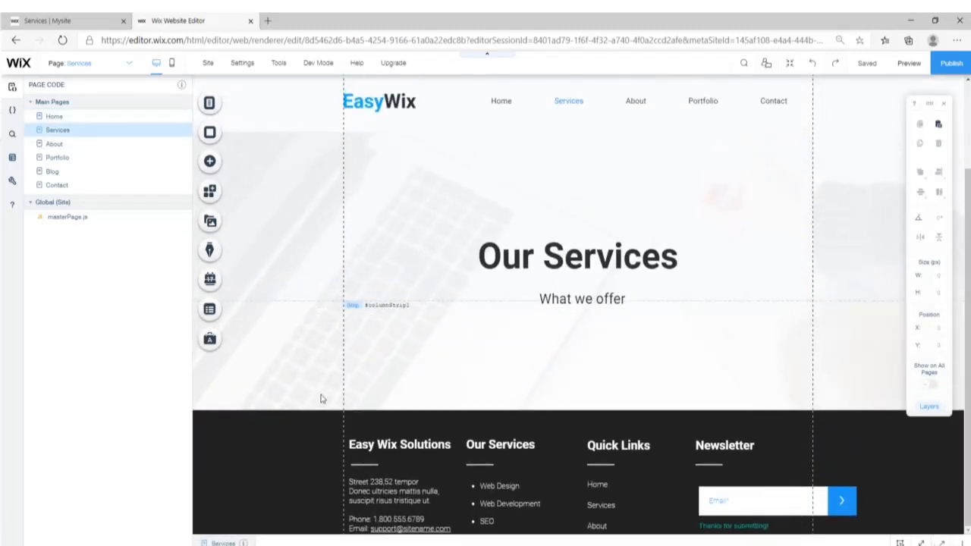
right_click(321, 399)
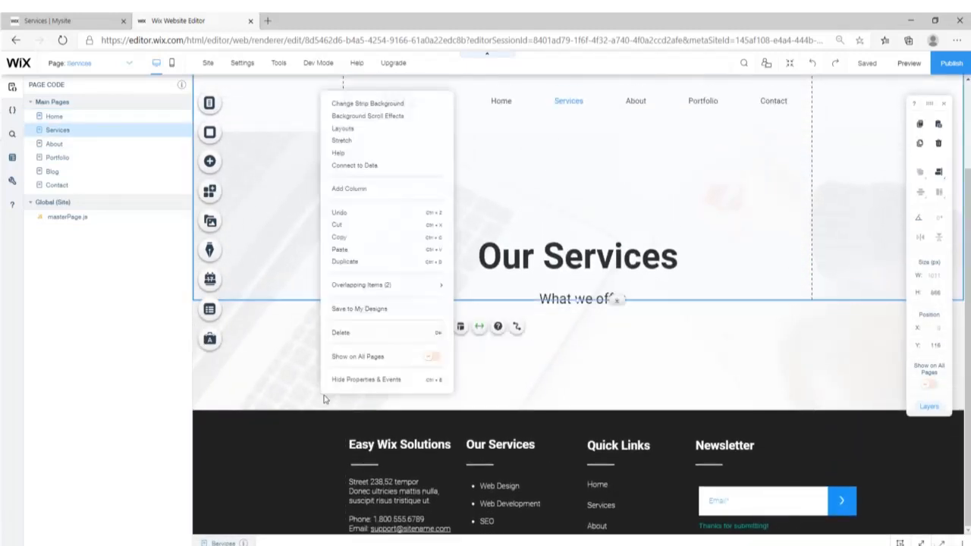
click(354, 250)
scroll(361, 286, down, 3)
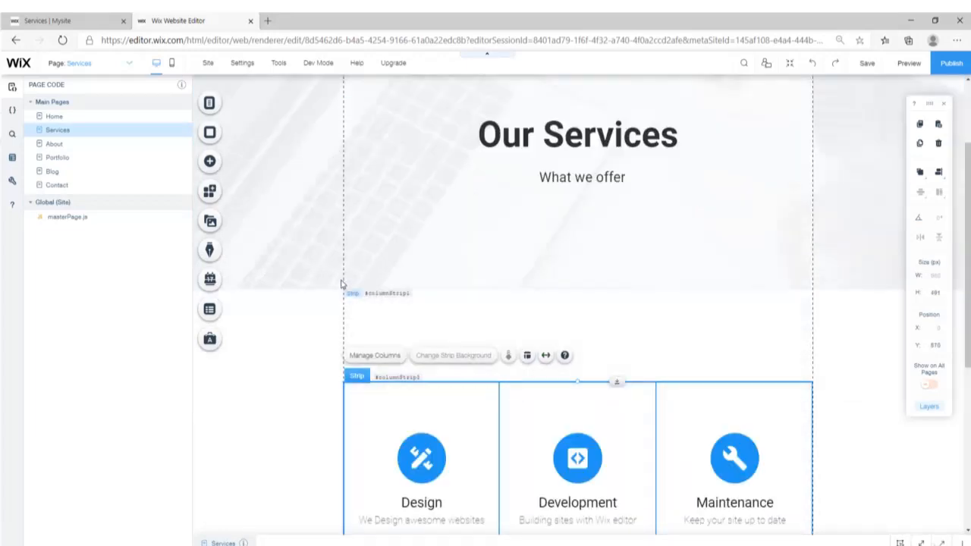
scroll(458, 307, up, 2)
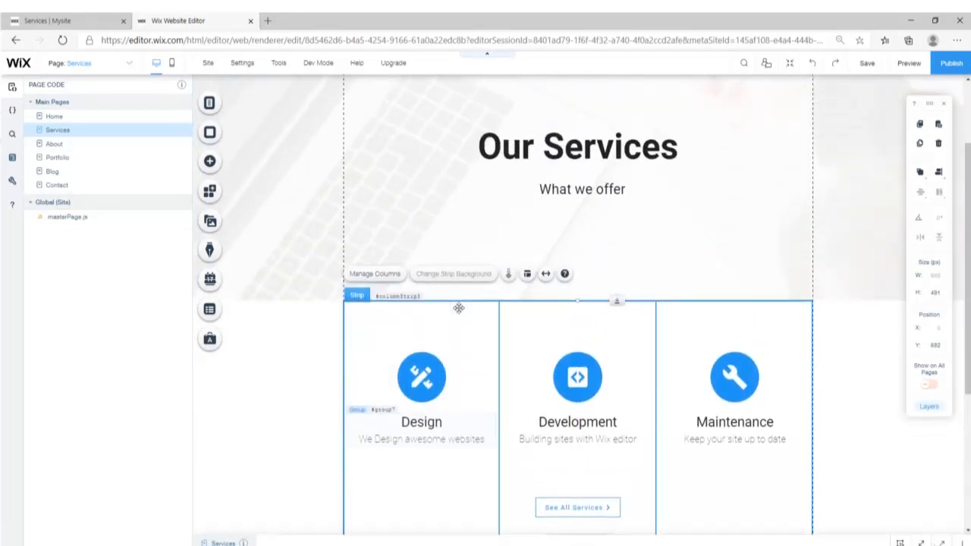
scroll(461, 307, down, 3)
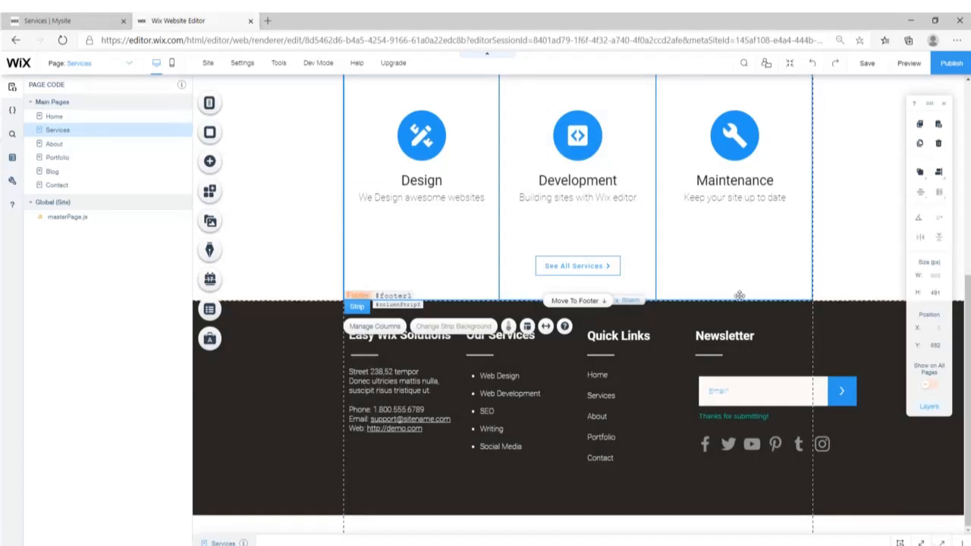
- Lengthen the Services page so there is empty space between the three-column strip and the footer
click(860, 266)
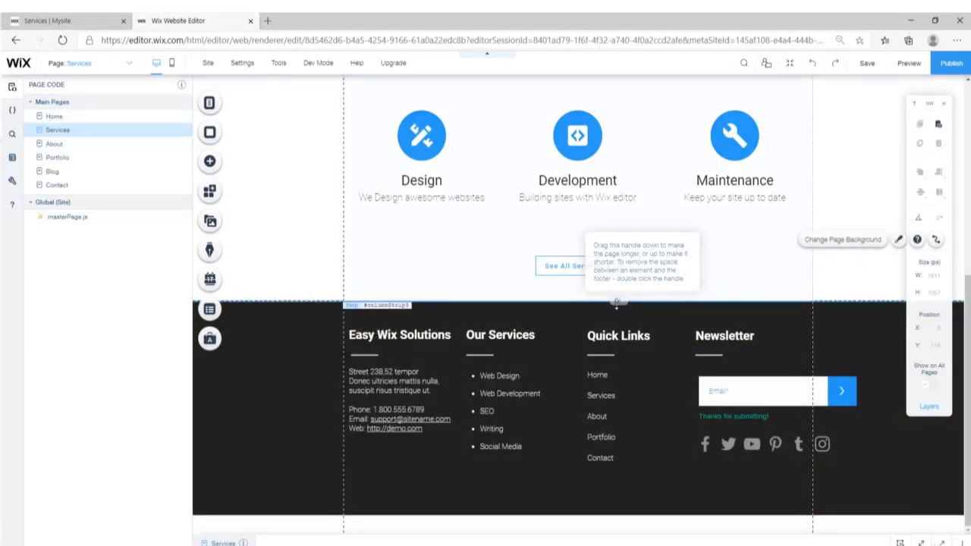
drag(616, 302, 606, 542)
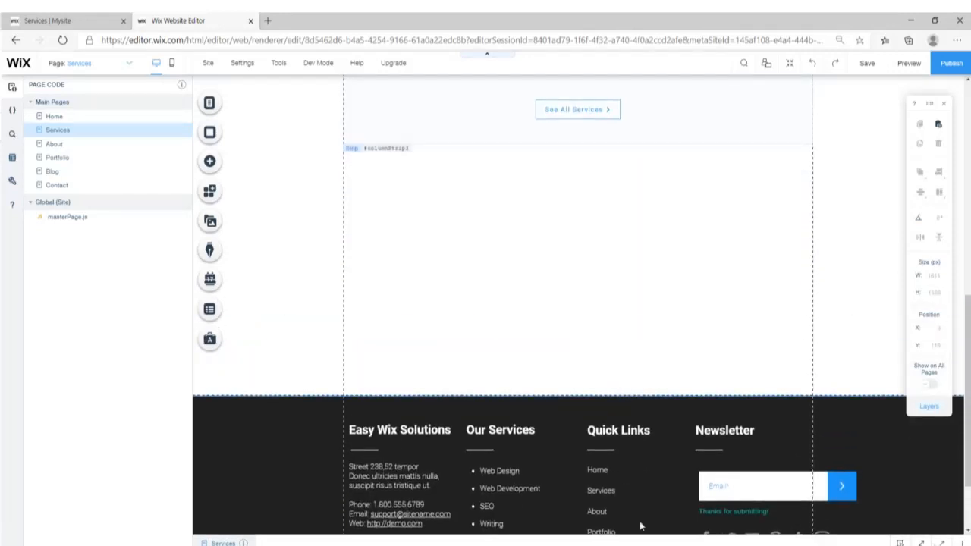
drag(618, 392, 622, 430)
- Delete the See All Services button from the pasted strip and shorten the strip to about 348 px high
scroll(599, 430, up, 4)
click(580, 431)
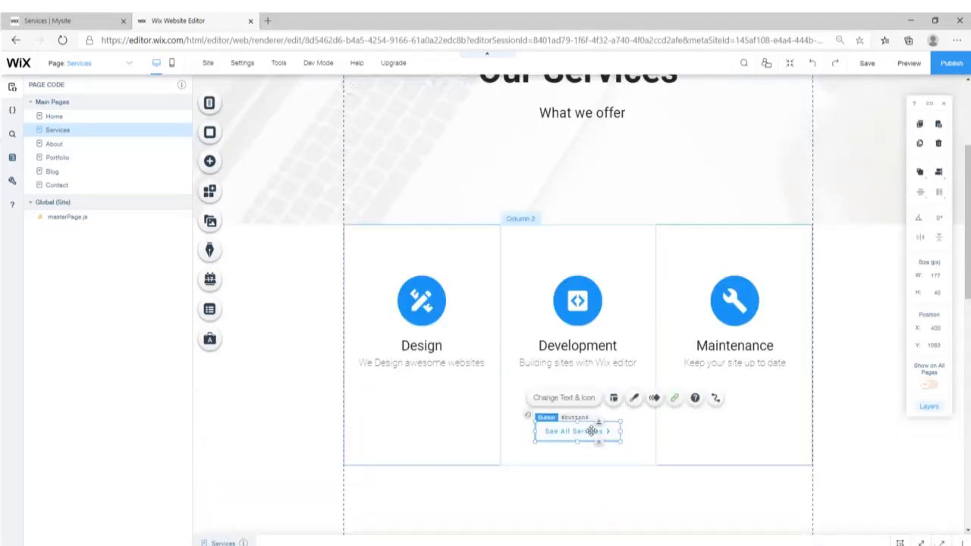
key(Delete)
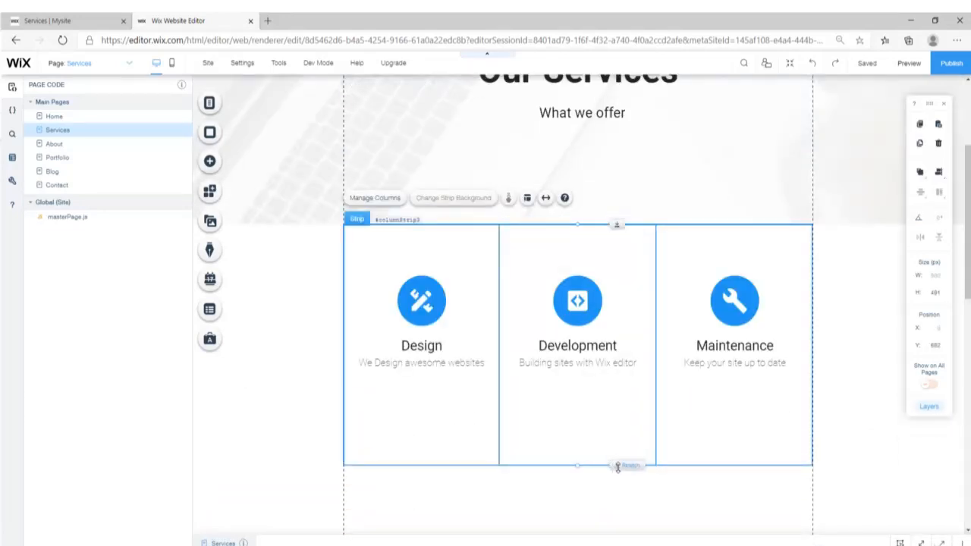
drag(617, 465, 619, 396)
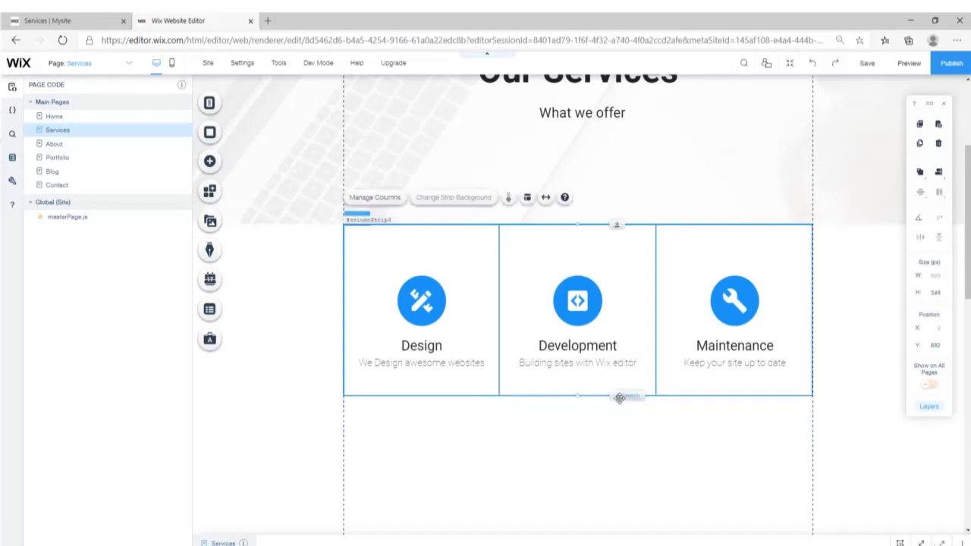
click(621, 455)
- Examine the reference page's SEO, Hosting, Security, Copywriting, Ecommerce and Website Audit items and compare them with the rows in the editor
click(48, 20)
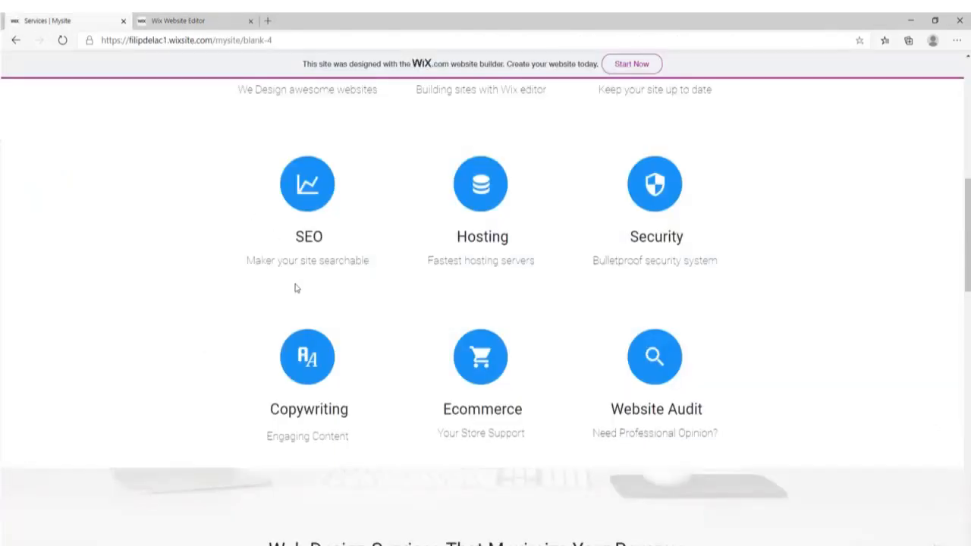
scroll(296, 288, up, 1)
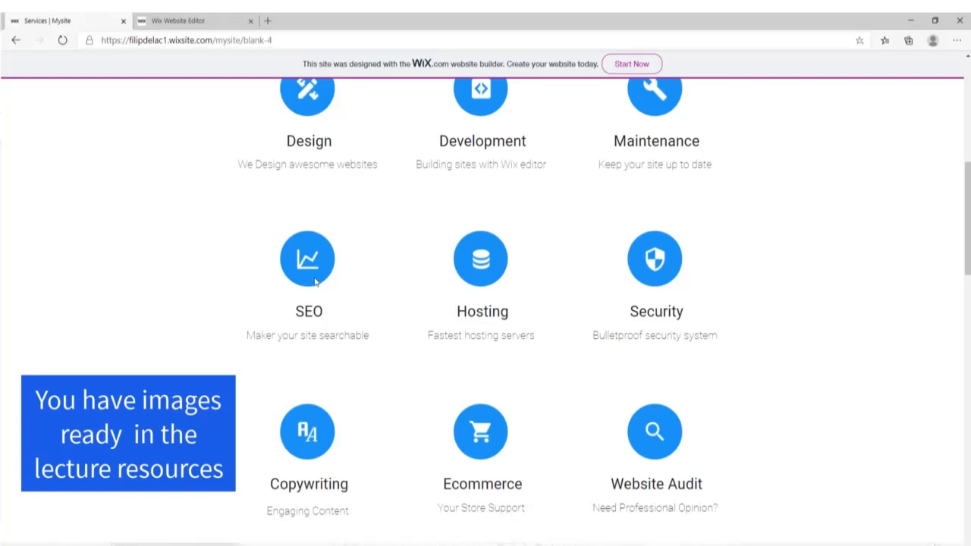
key(ctrl+w)
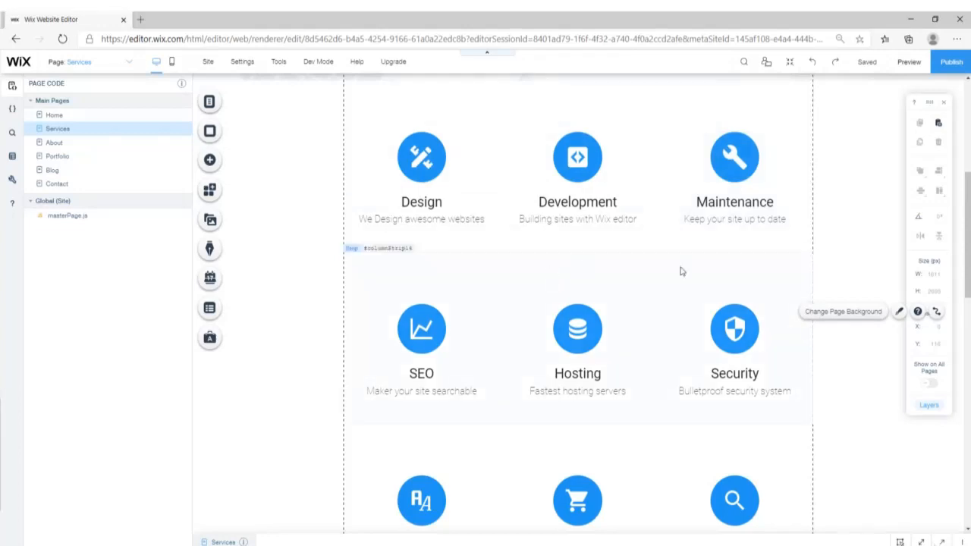
scroll(586, 252, down, 1)
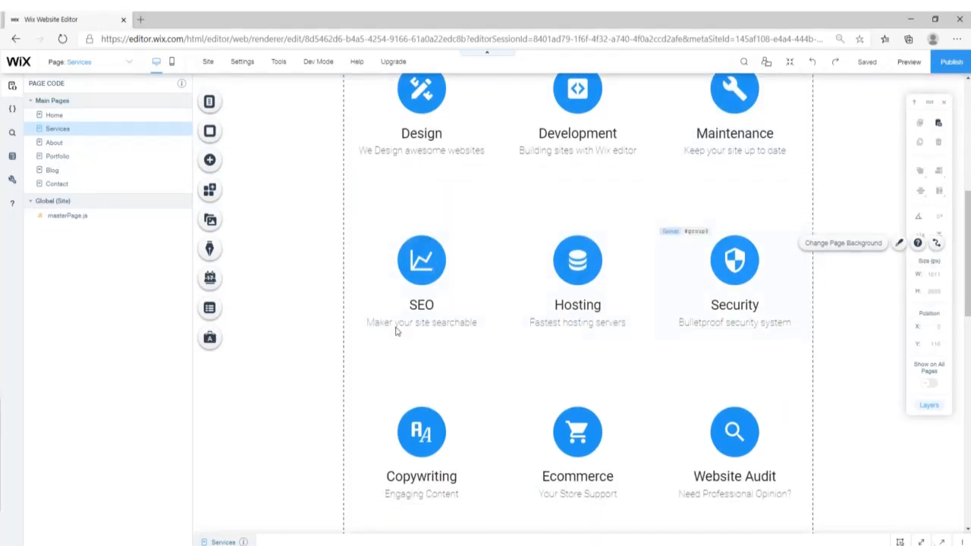
scroll(636, 369, down, 5)
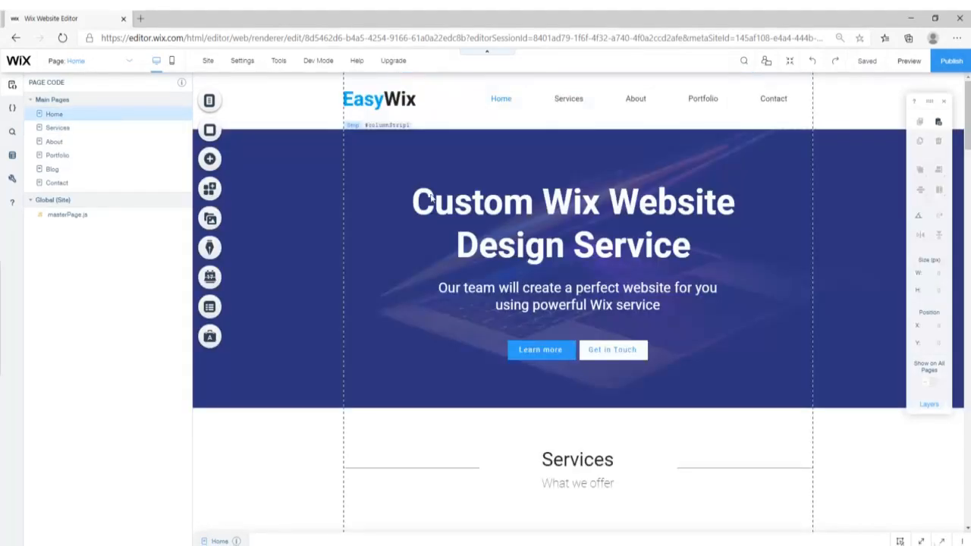
- Copy the Services title strip with its "What we offer" subtitle from the Home page
scroll(445, 211, down, 7)
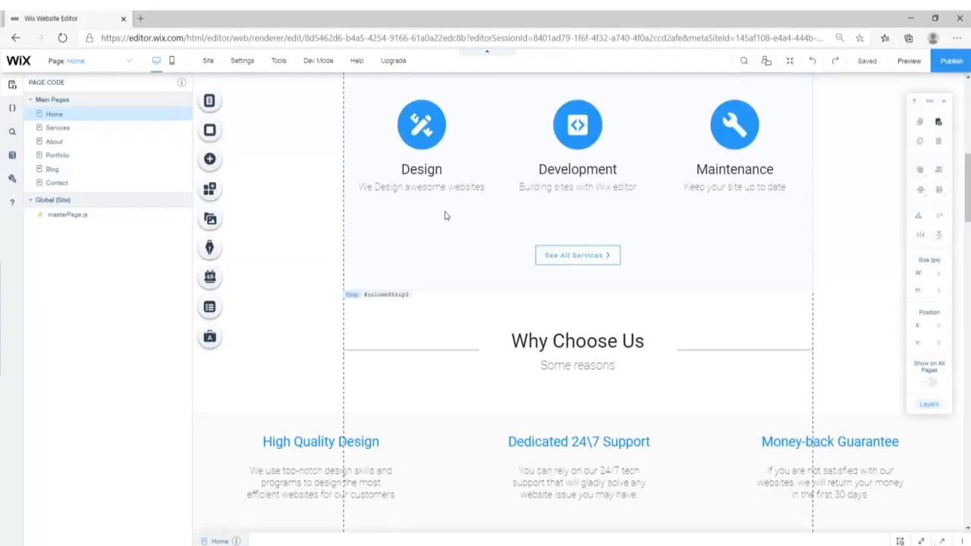
scroll(446, 216, up, 3)
click(494, 162)
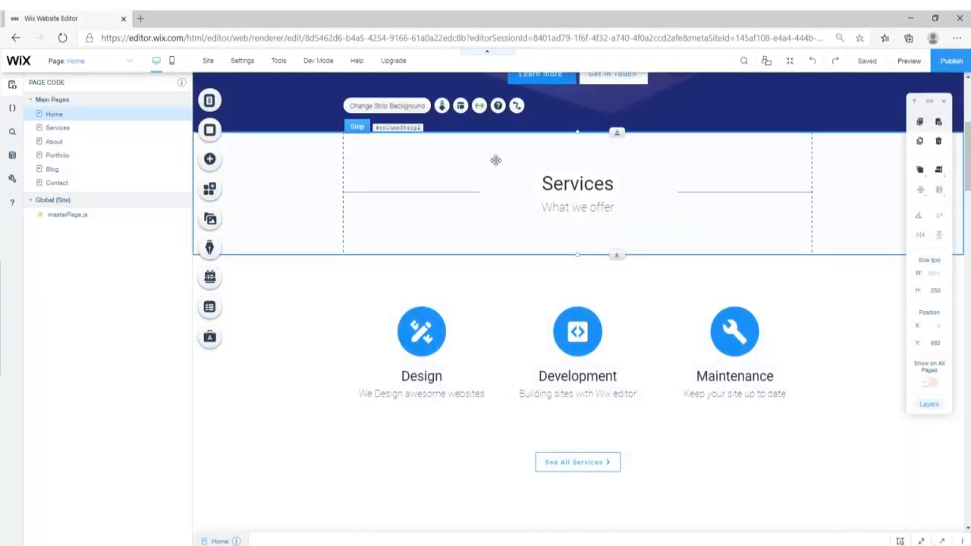
right_click(316, 158)
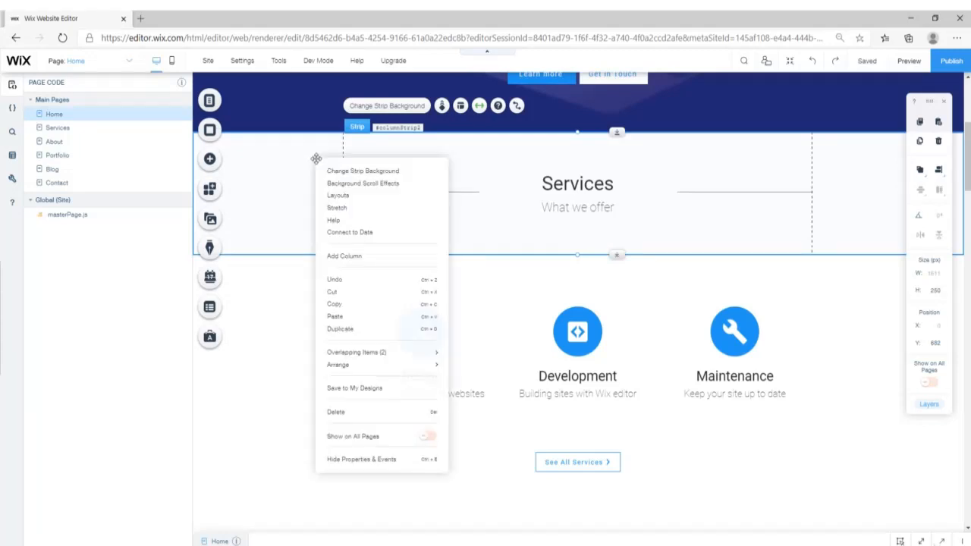
click(357, 305)
- Paste the copied title strip on the Services page and place it directly below the Copywriting, Ecommerce and Website Audit row
click(72, 129)
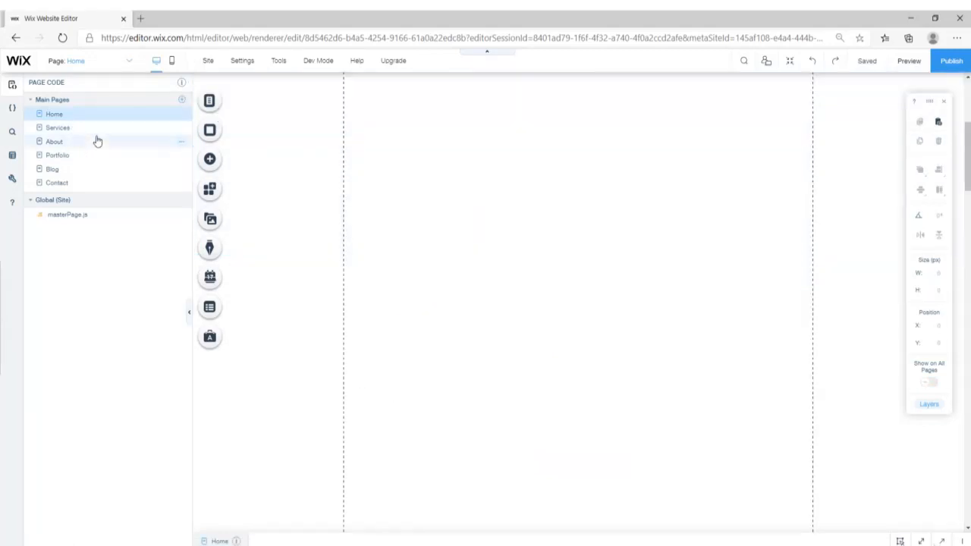
scroll(411, 270, up, 3)
scroll(411, 271, down, 6)
scroll(413, 279, up, 3)
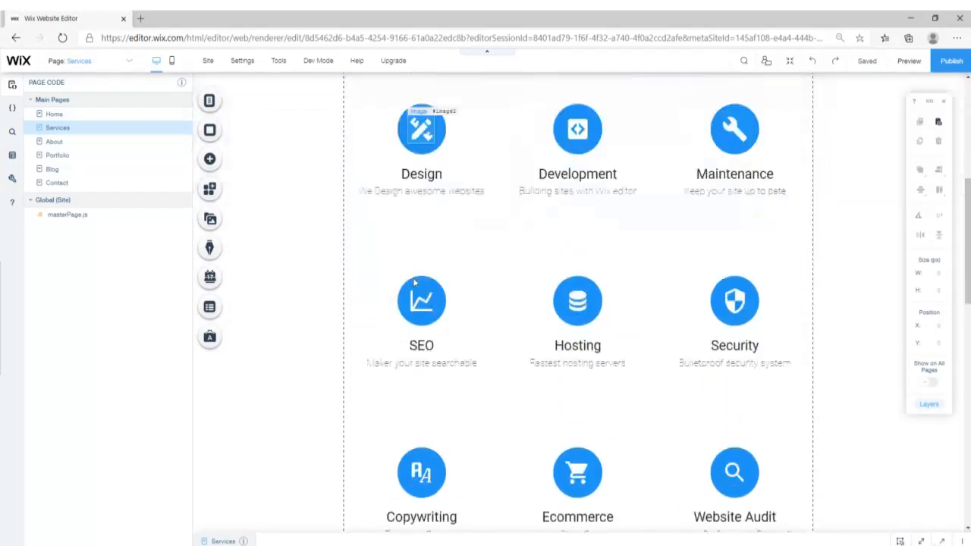
scroll(408, 364, down, 2)
right_click(401, 439)
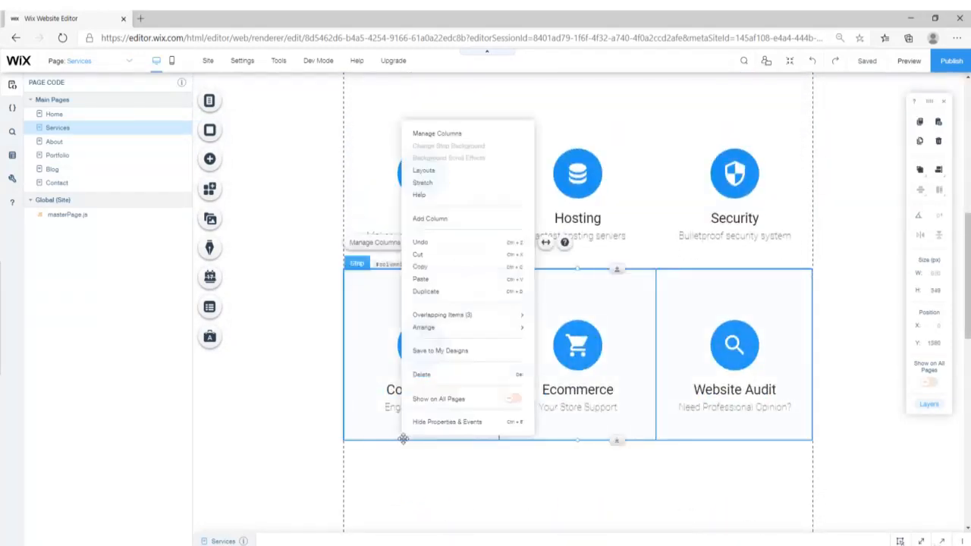
click(451, 279)
drag(703, 278, 690, 288)
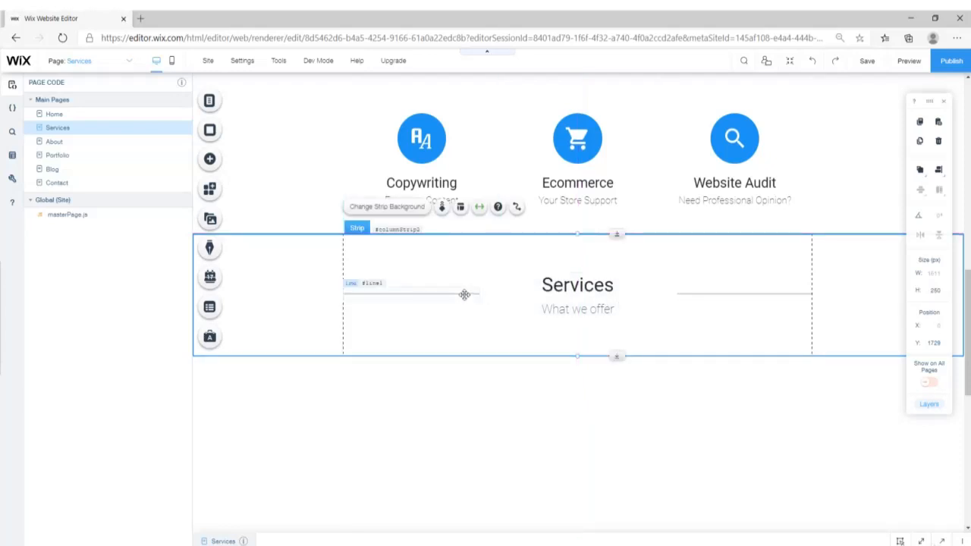
- Delete both horizontal lines and the "What we offer" subtitle from the pasted title strip
click(462, 295)
key(Delete)
click(733, 294)
key(Delete)
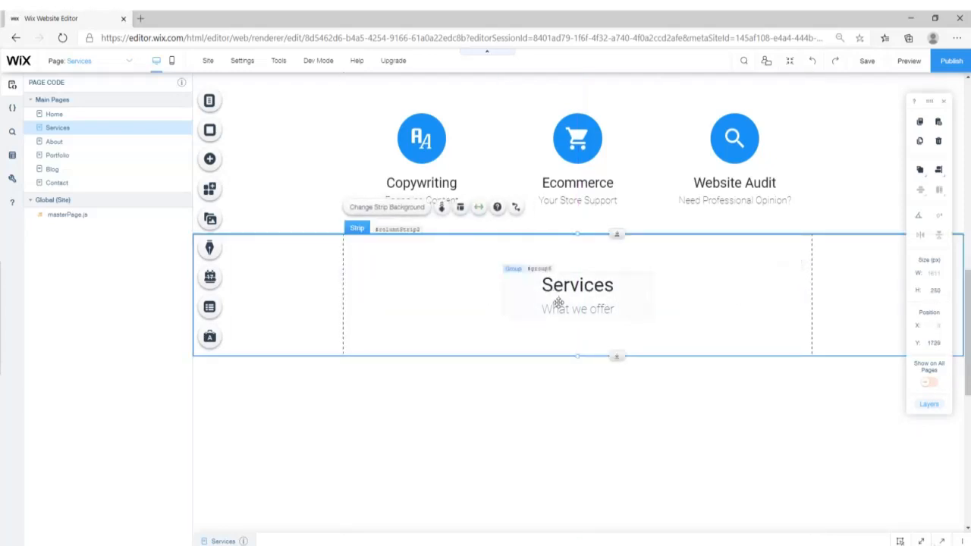
click(566, 309)
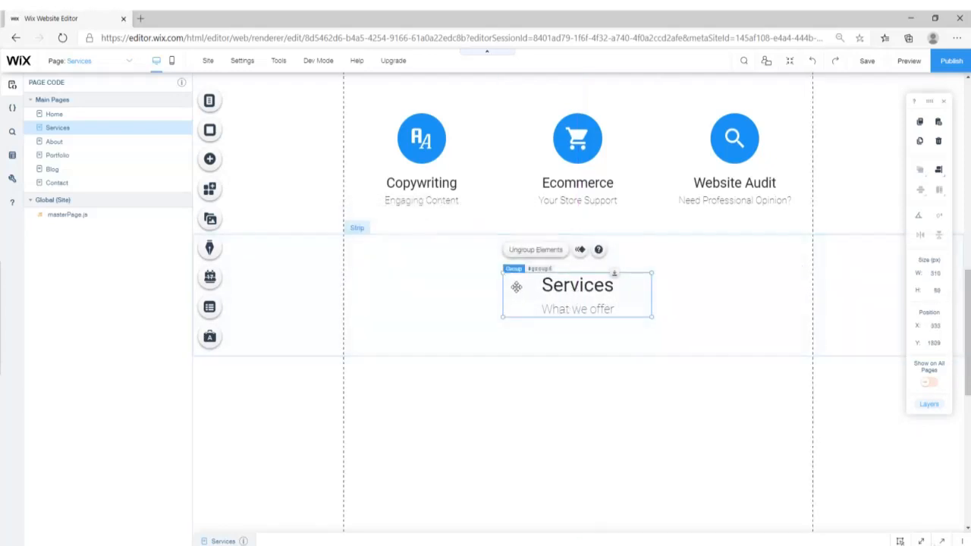
click(577, 308)
key(Delete)
- Replace the pasted strip's title with "Web Design Services That Maximize Your Revenue"
click(580, 292)
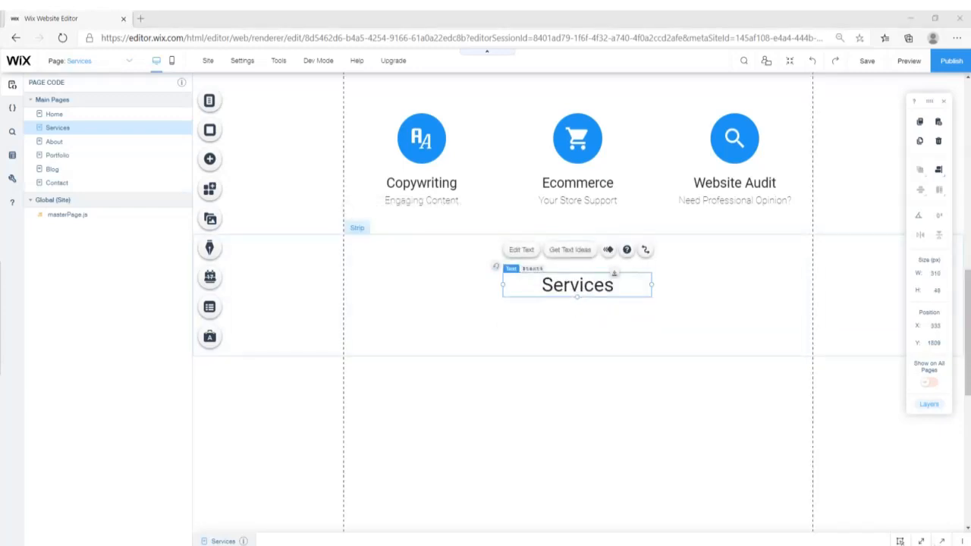
double_click(586, 279)
text(Web Design Services That Maximize Your Revenue)
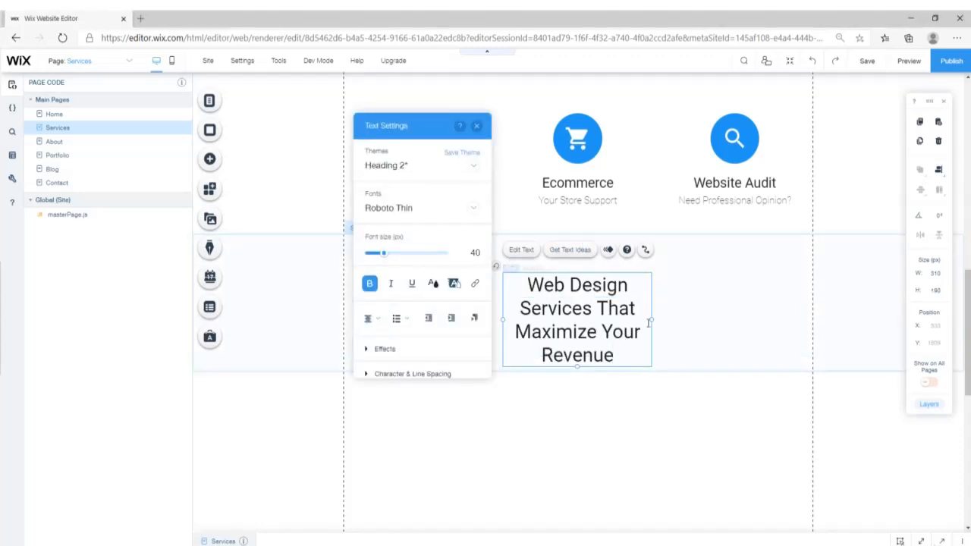
- Widen the new heading's text box to about 847 px and align it to the vertical middle of its strip
drag(650, 319, 787, 319)
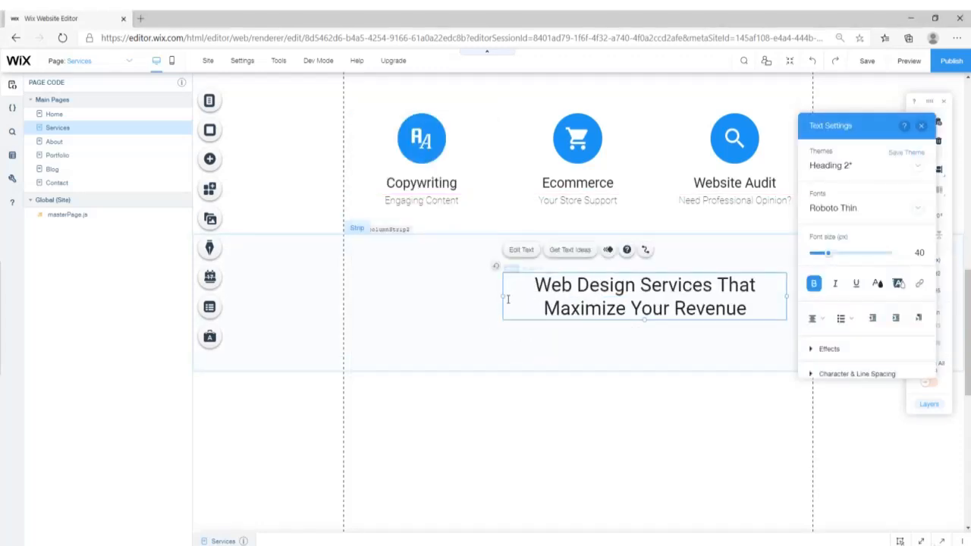
drag(501, 302, 383, 295)
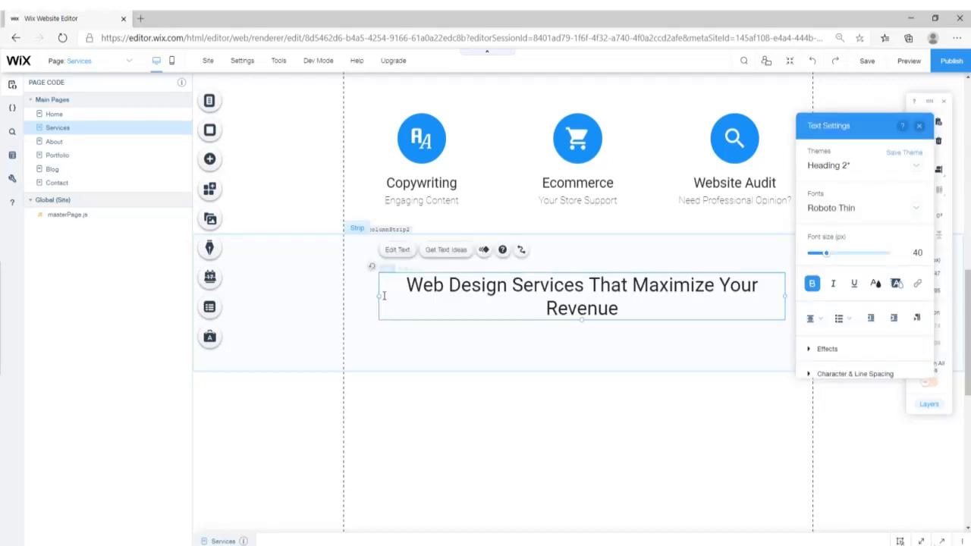
click(936, 171)
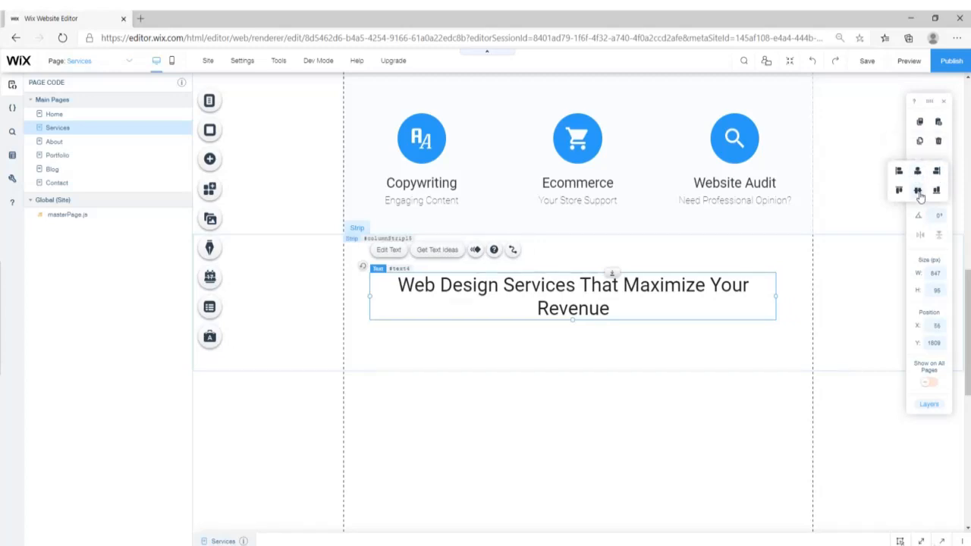
click(917, 192)
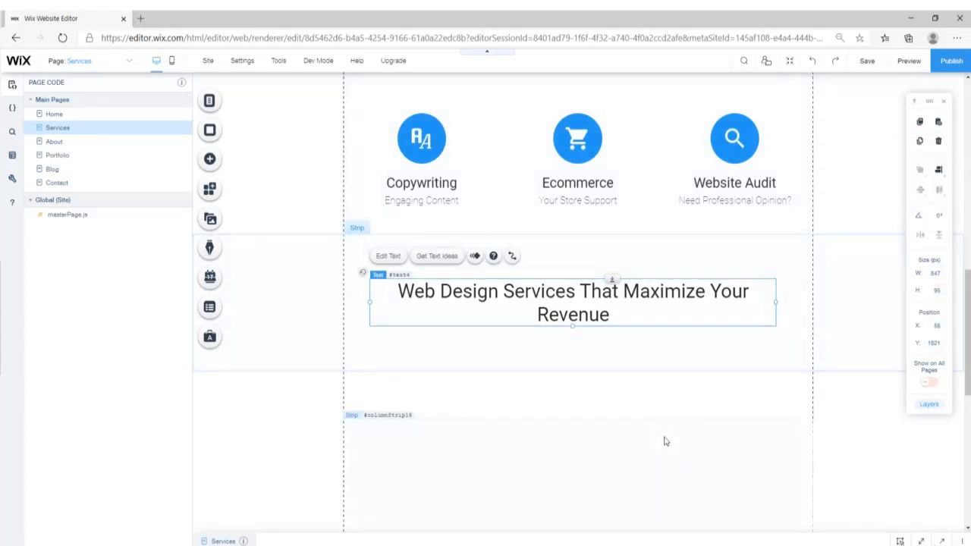
- Set the "Web Design Services That Maximize Your Revenue" strip's background to the white keyboard close-up from Wix media's "laptop" images
click(652, 436)
click(376, 284)
click(352, 268)
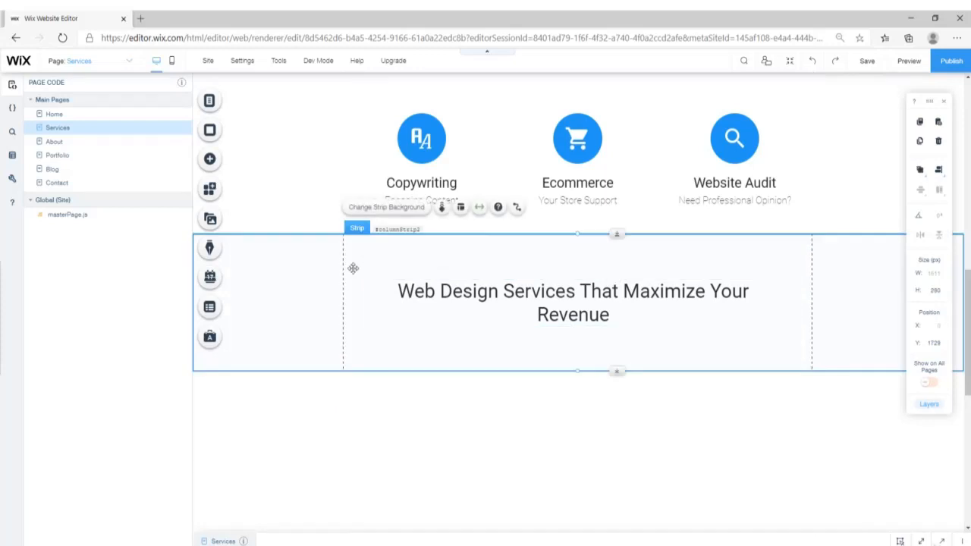
click(380, 208)
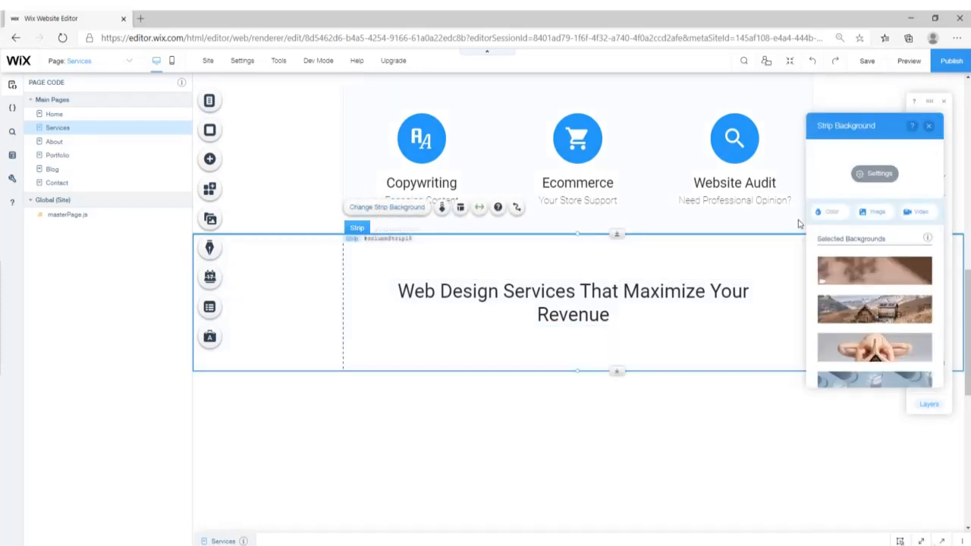
click(880, 214)
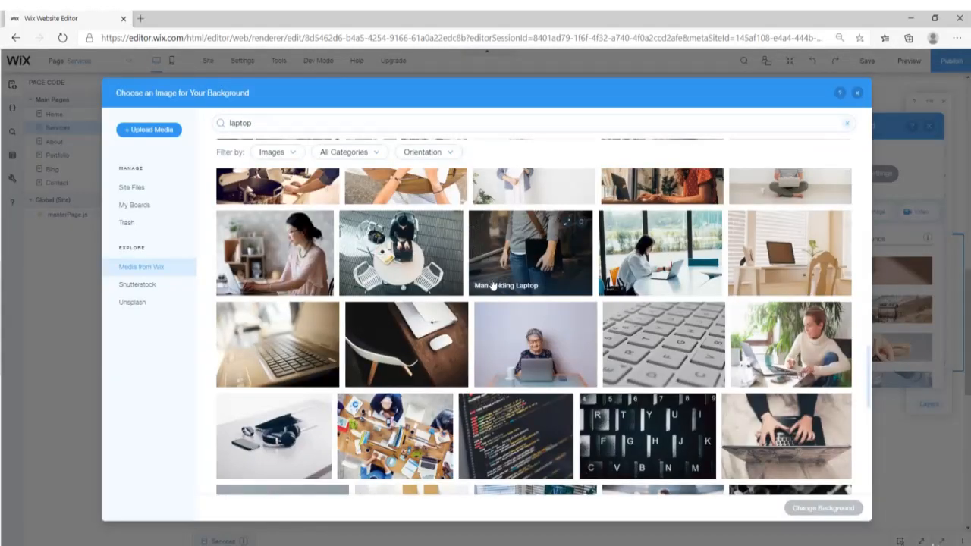
click(664, 345)
click(810, 508)
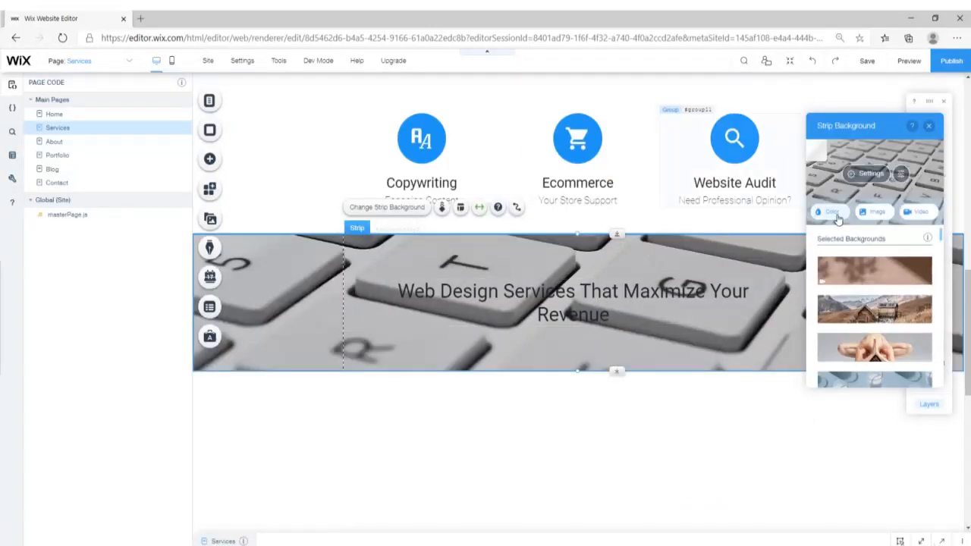
- Lower the keyboard background image's opacity until only a faint pattern remains behind the heading
click(861, 174)
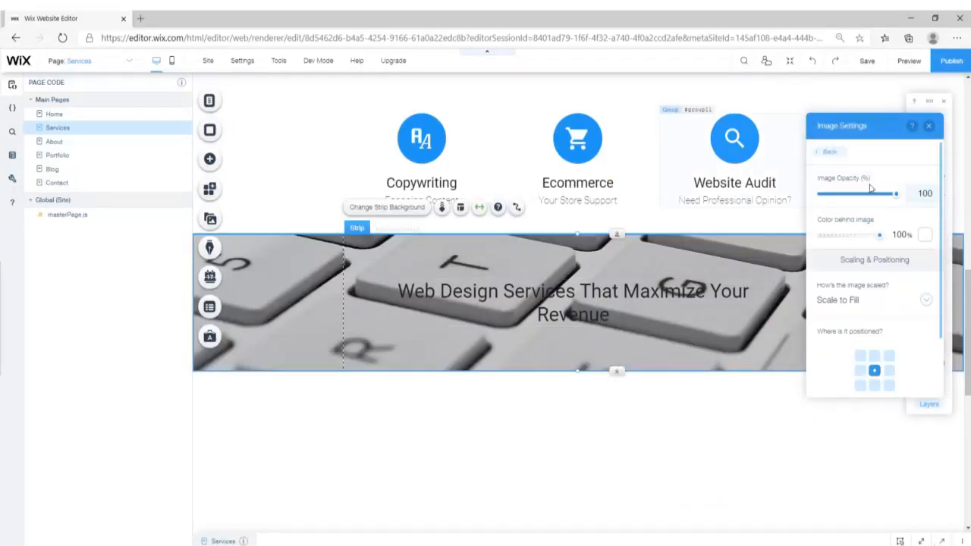
drag(890, 199, 825, 197)
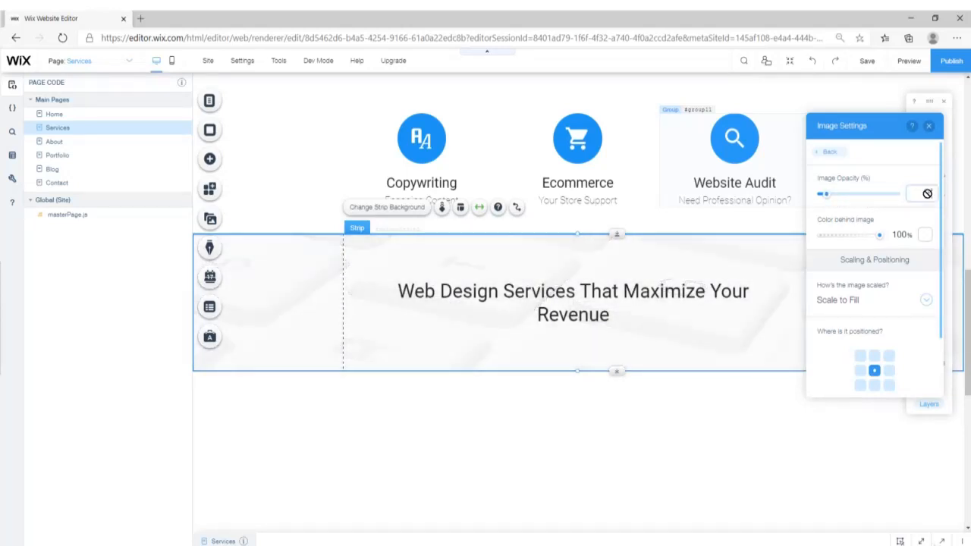
click(928, 126)
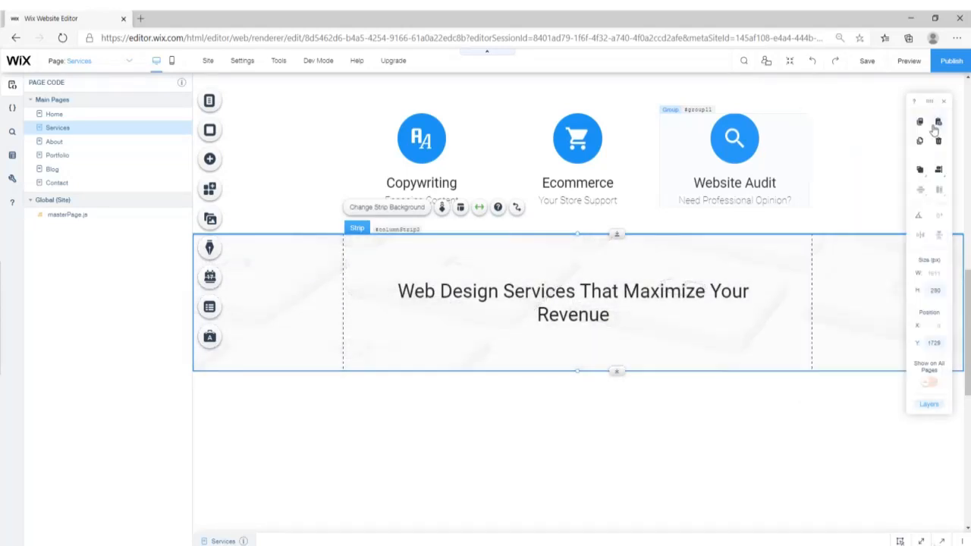
click(282, 197)
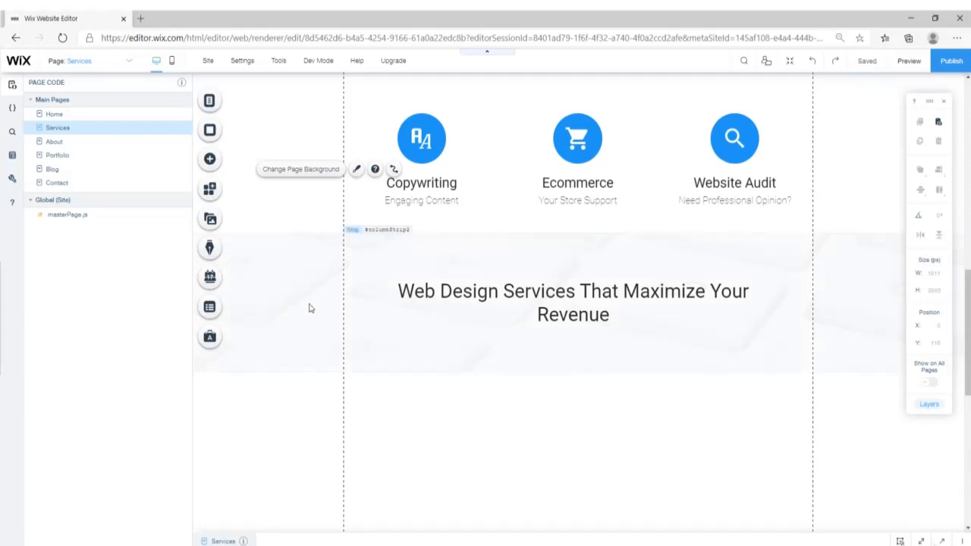
- Add a blank white Classic strip and place it directly below the "Web Design Services That Maximize Your Revenue" strip
scroll(520, 308, down, 3)
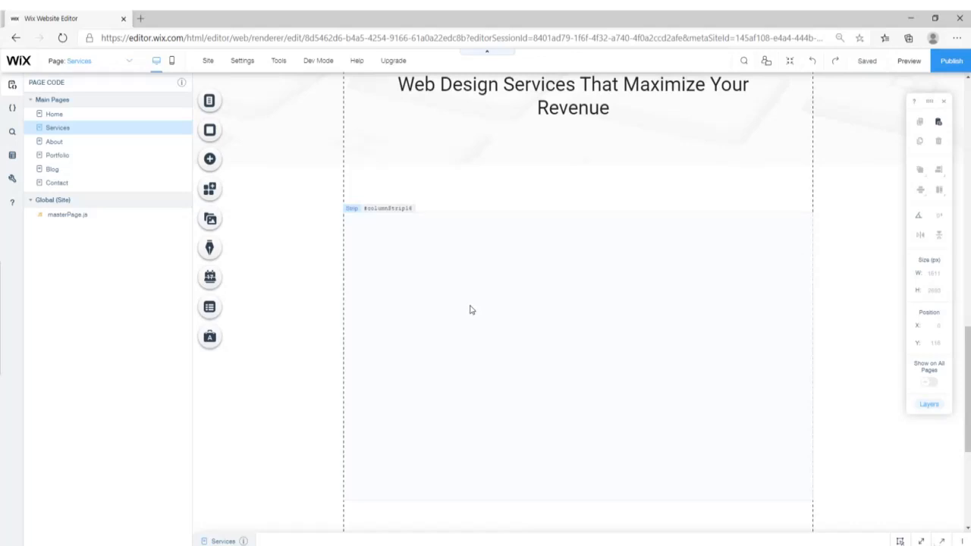
click(210, 159)
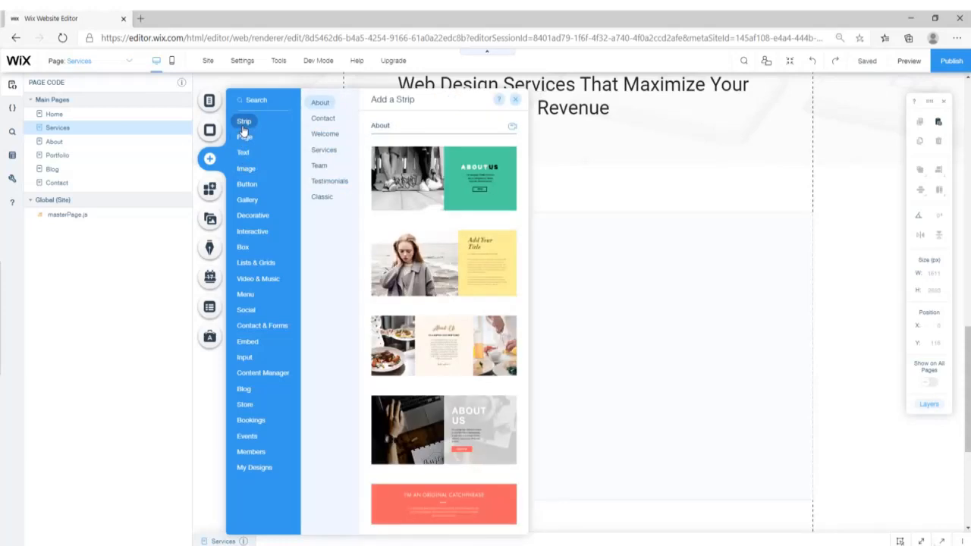
click(320, 198)
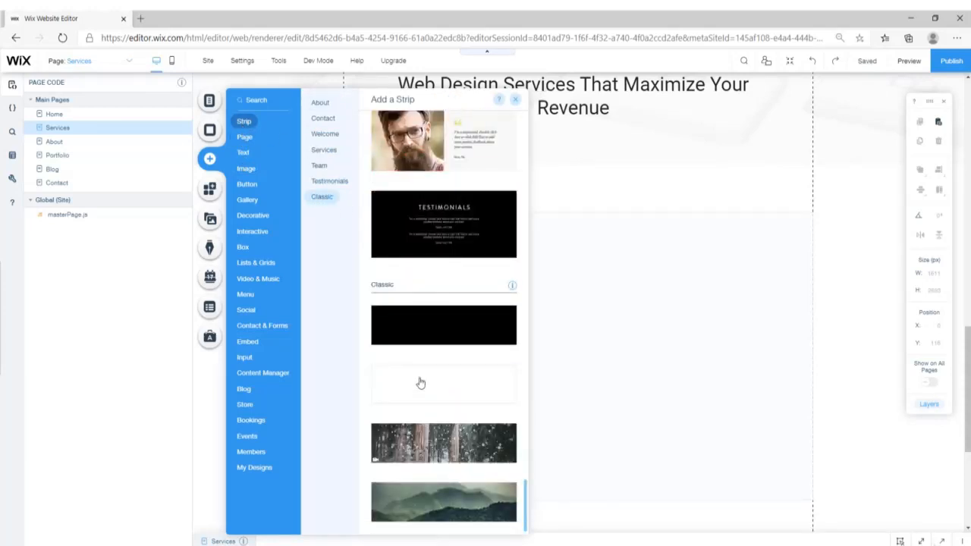
click(421, 383)
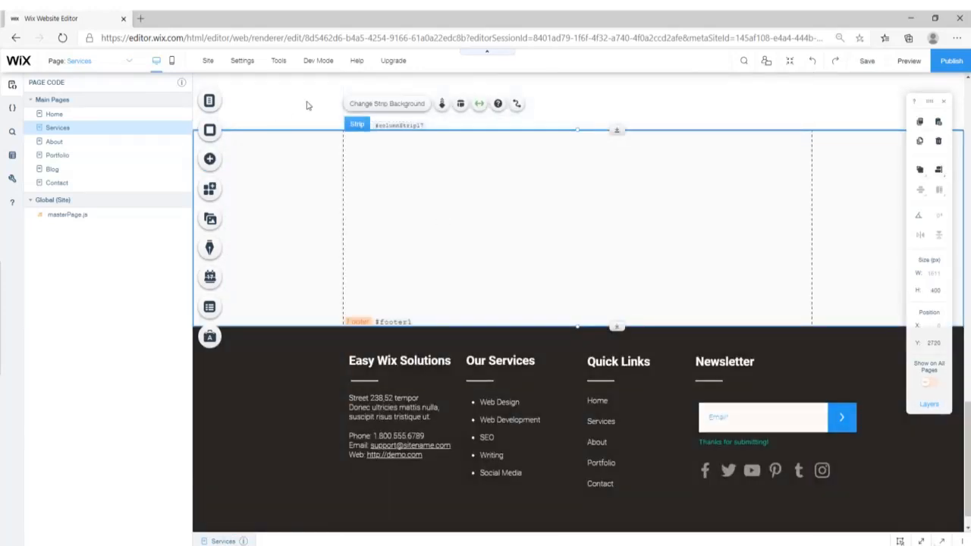
click(376, 104)
click(824, 232)
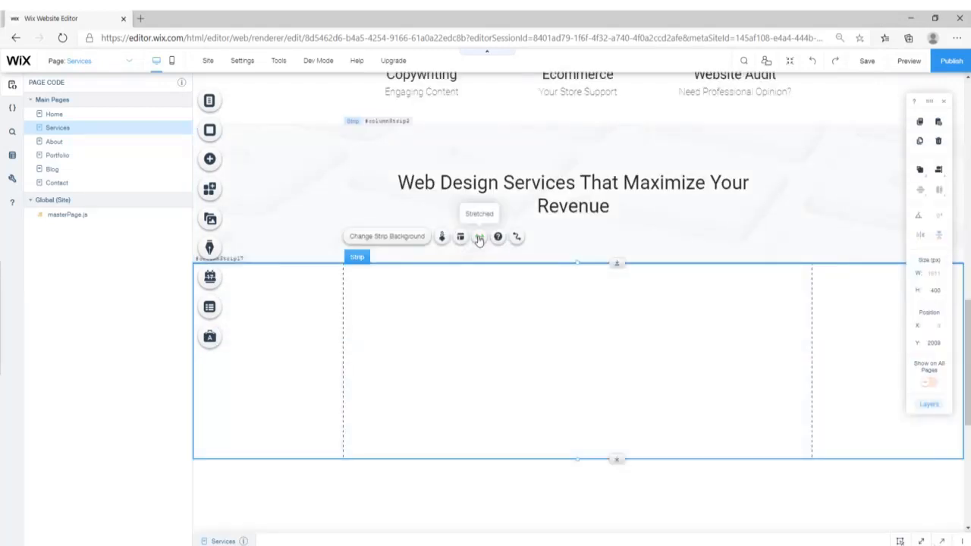
- Limit the blank strip to page width and add a second column to it
click(479, 237)
click(893, 340)
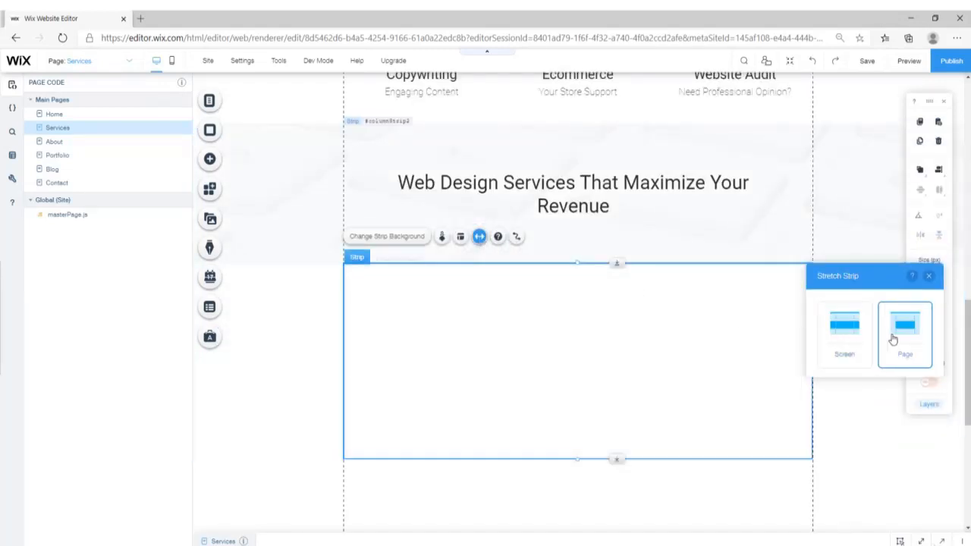
click(460, 238)
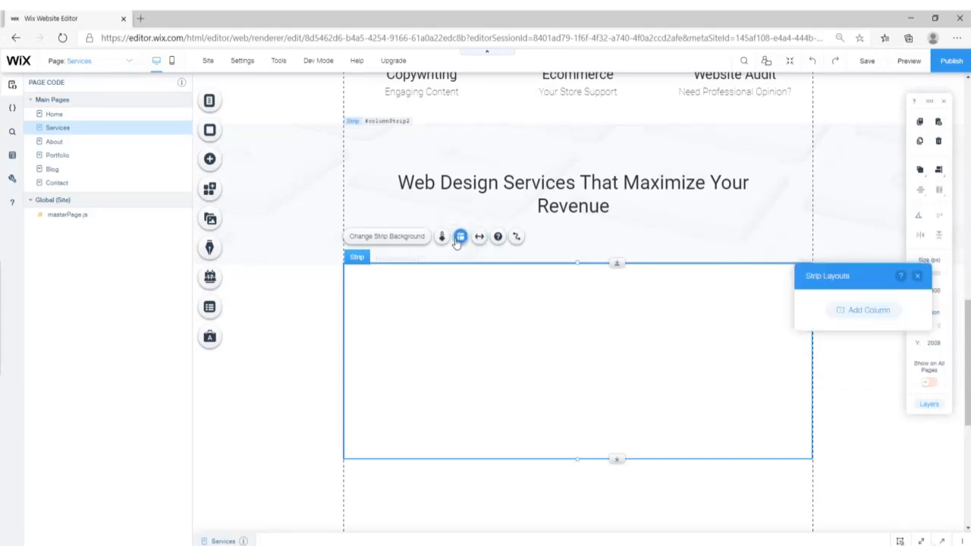
click(859, 314)
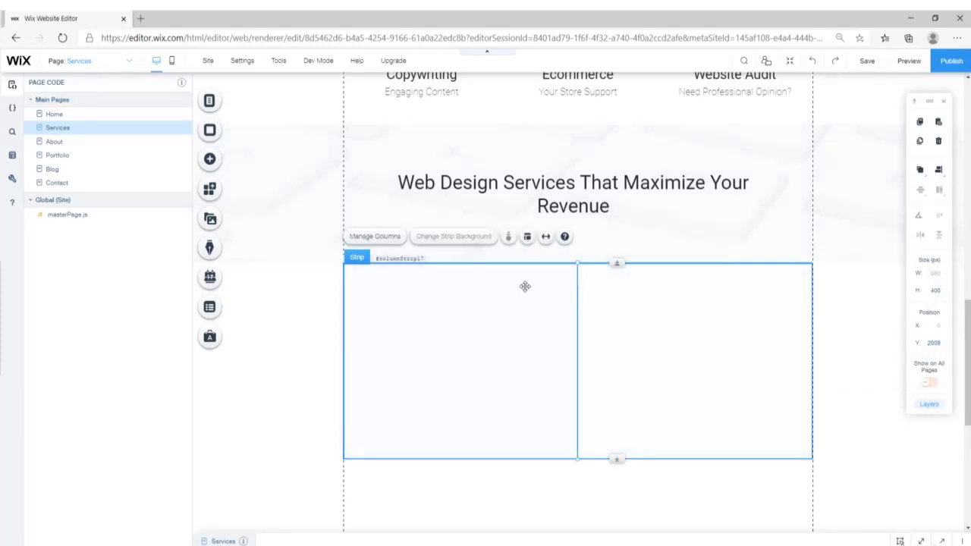
- Customize the strip's column proportions to about 70% for the first column and 30% for the second
click(527, 237)
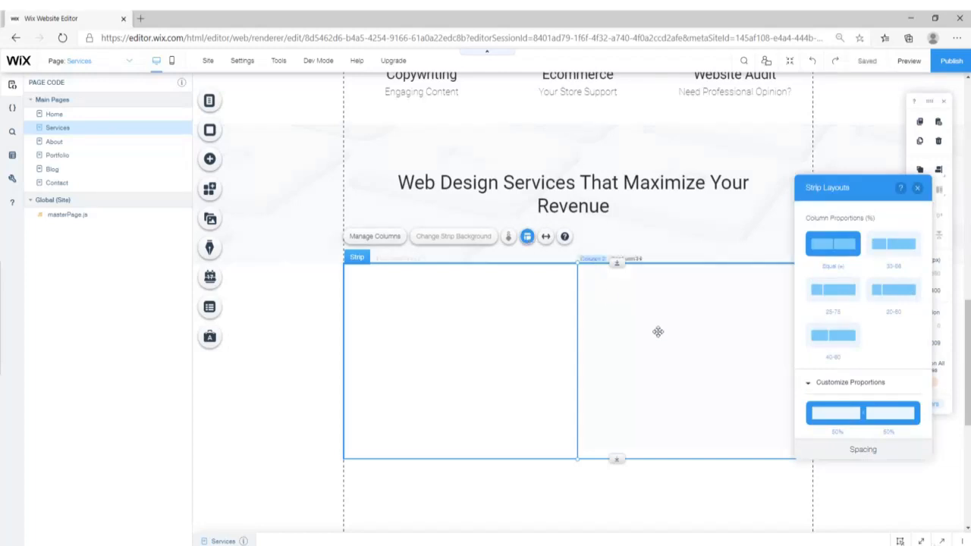
mouse_move(862, 413)
mouse_down()
mouse_move(884, 417)
mouse_move(880, 407)
mouse_up()
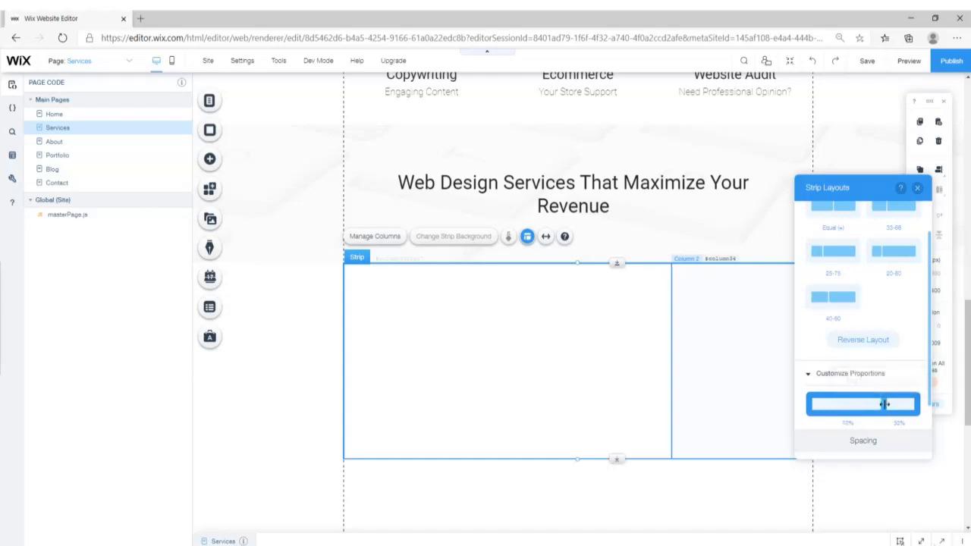
click(916, 187)
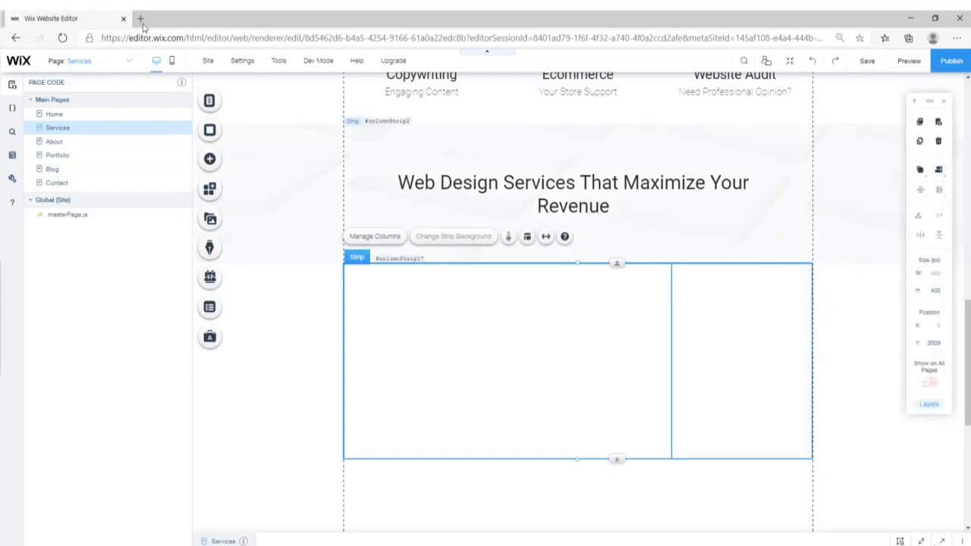
- Search for "lorem ipsum" in a new browser tab, open the lipsum.com text page and copy its first generated paragraph
click(140, 18)
text(lore)
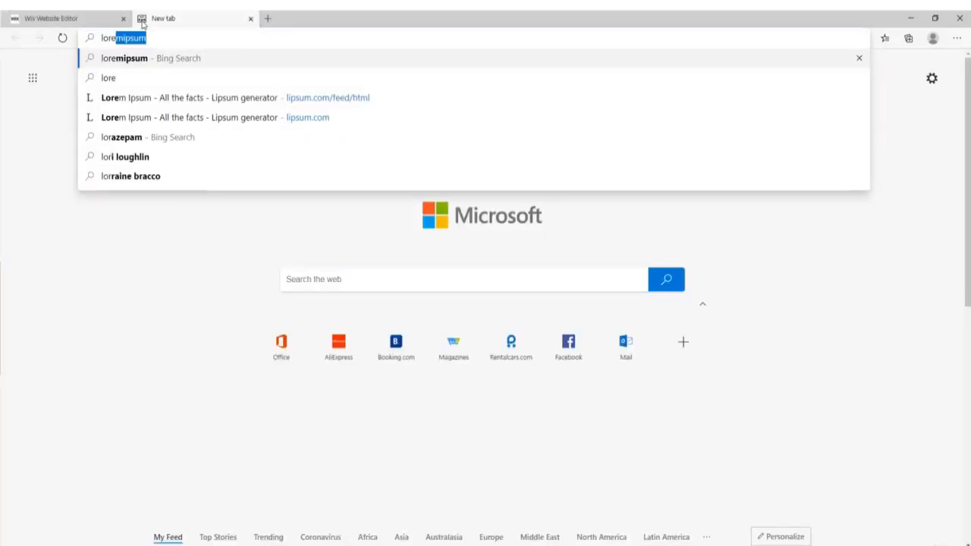
text(m ipsum)
key(Return)
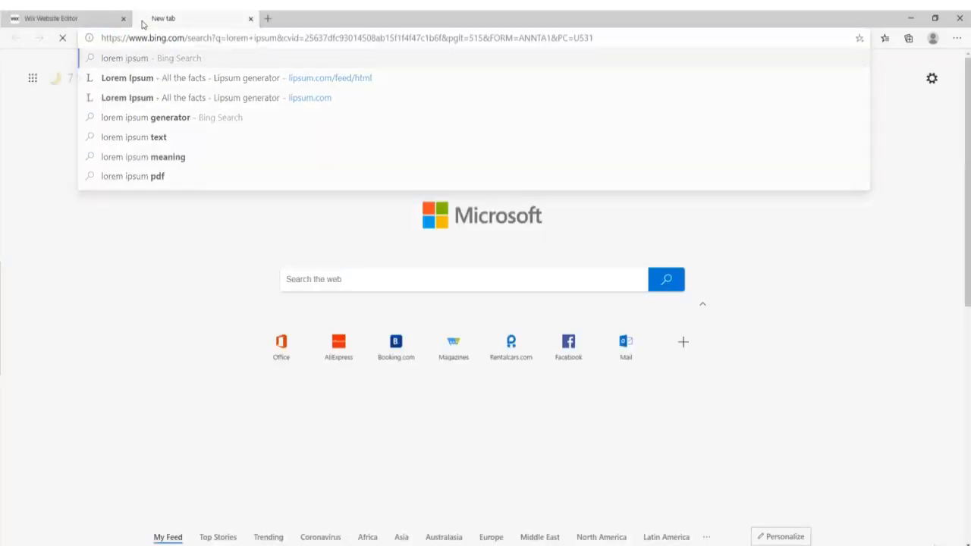
click(168, 148)
drag(242, 261, 629, 321)
key(ctrl+c)
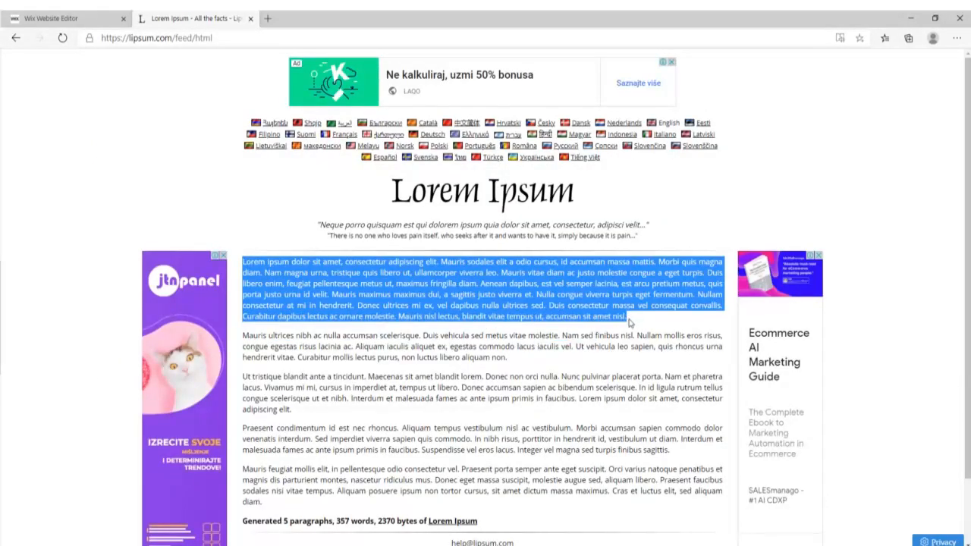
- Return to the Wix editor, add a paragraph text element to the strip's wide column and replace its text with the copied paragraph
click(112, 17)
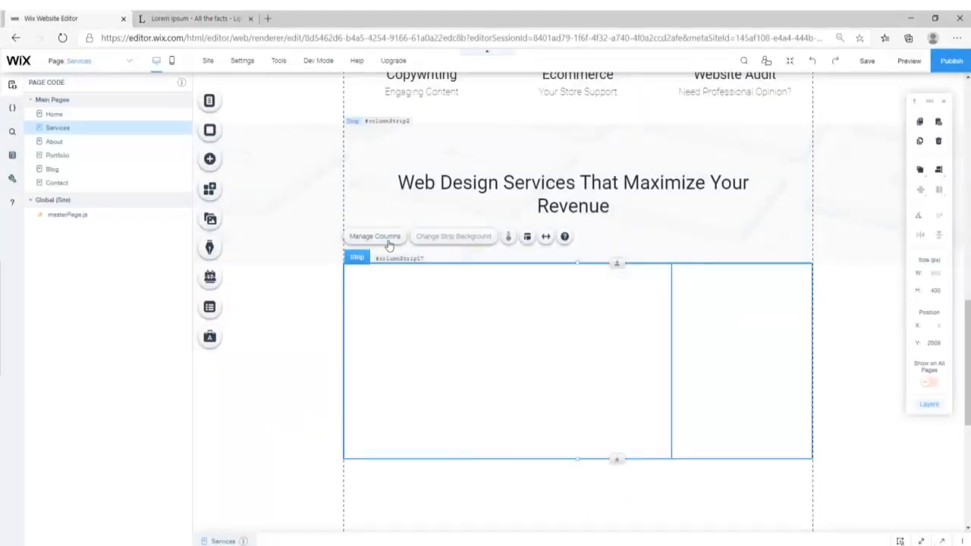
click(215, 167)
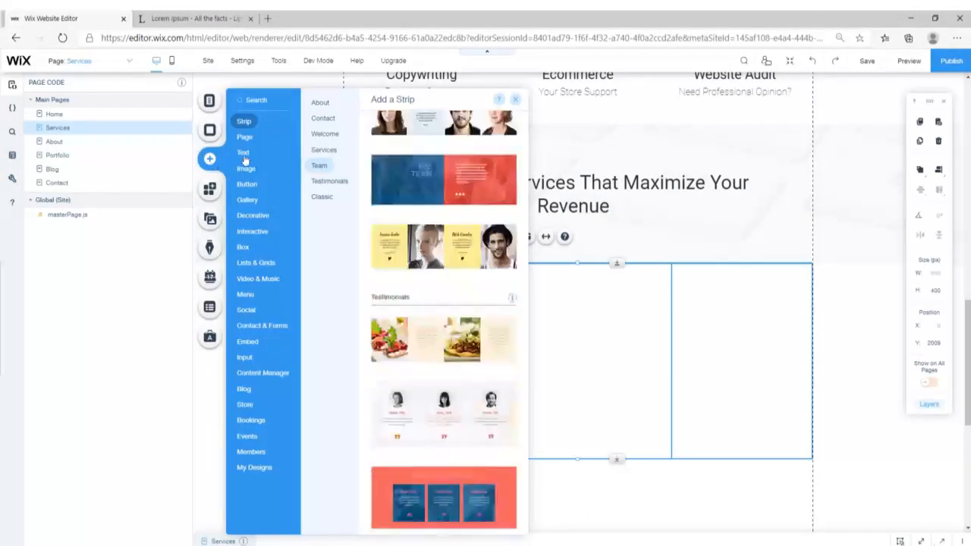
click(244, 153)
click(329, 134)
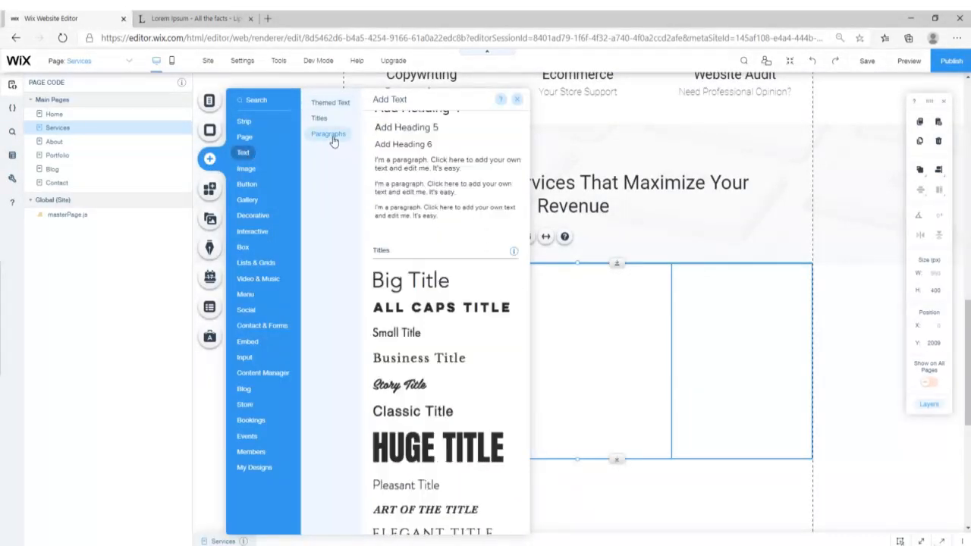
drag(430, 166, 476, 308)
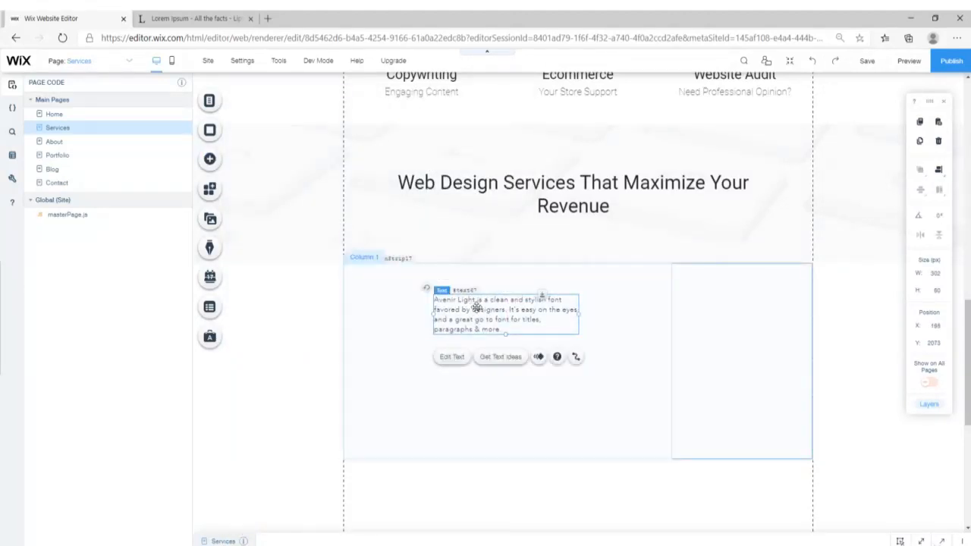
double_click(477, 307)
key(ctrl+v)
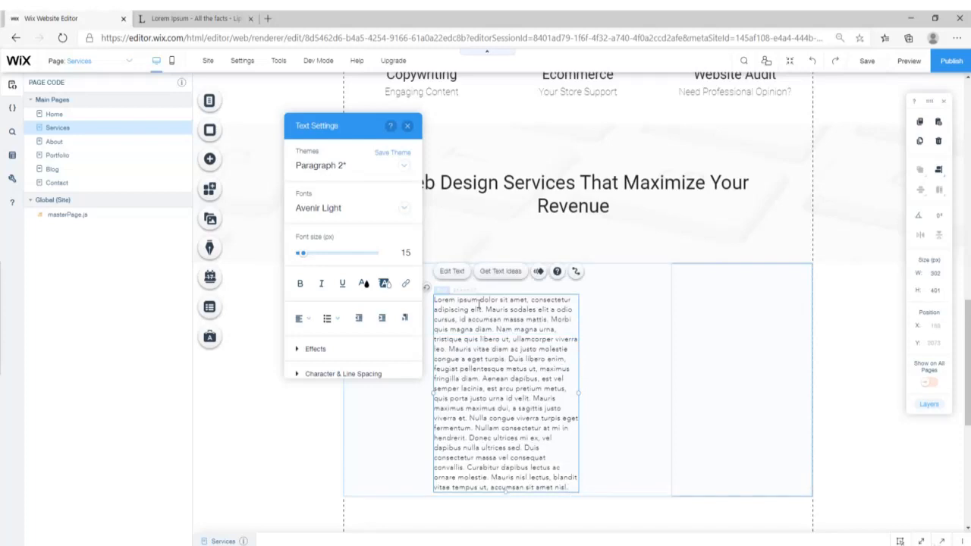
- Format the whole lorem ipsum paragraph in Roboto Thin at 20 px
key(ctrl+a)
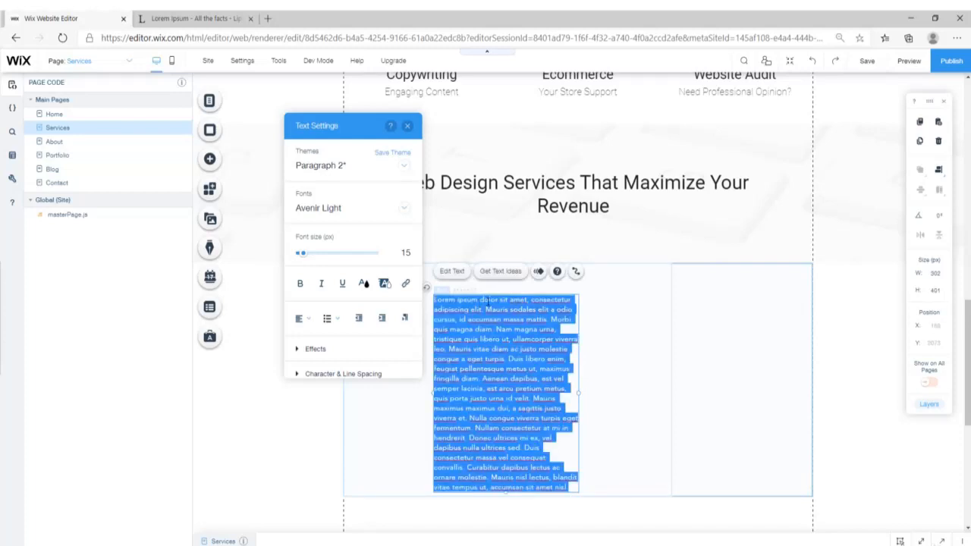
click(408, 253)
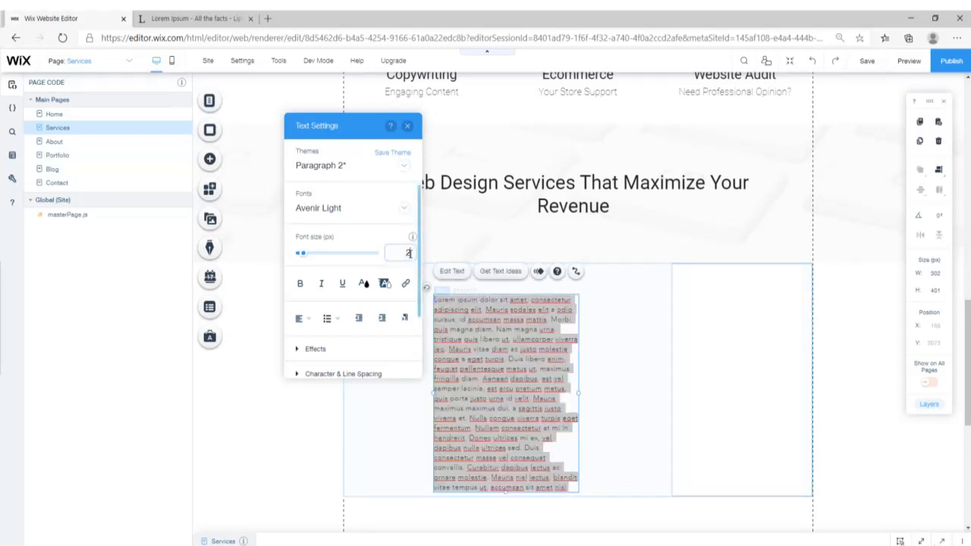
text(20)
key(Return)
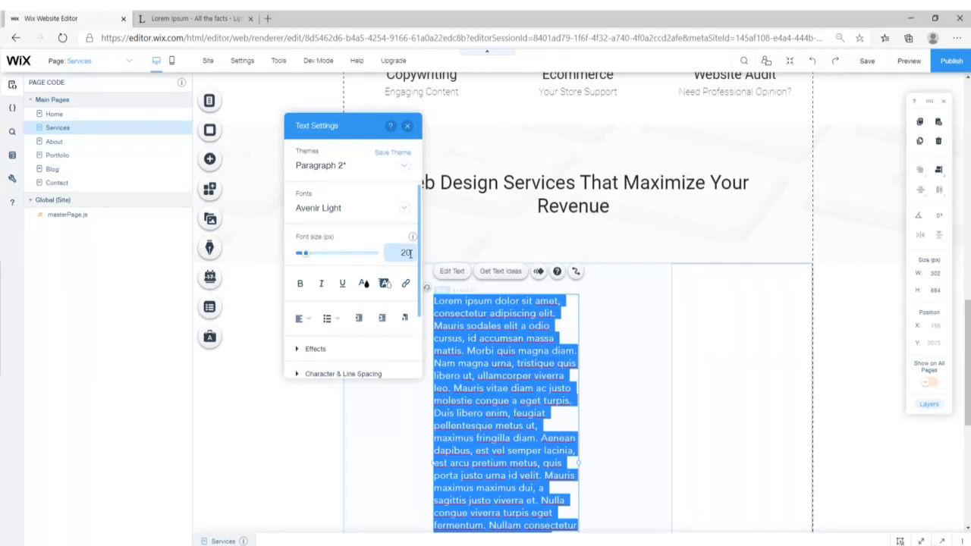
click(399, 213)
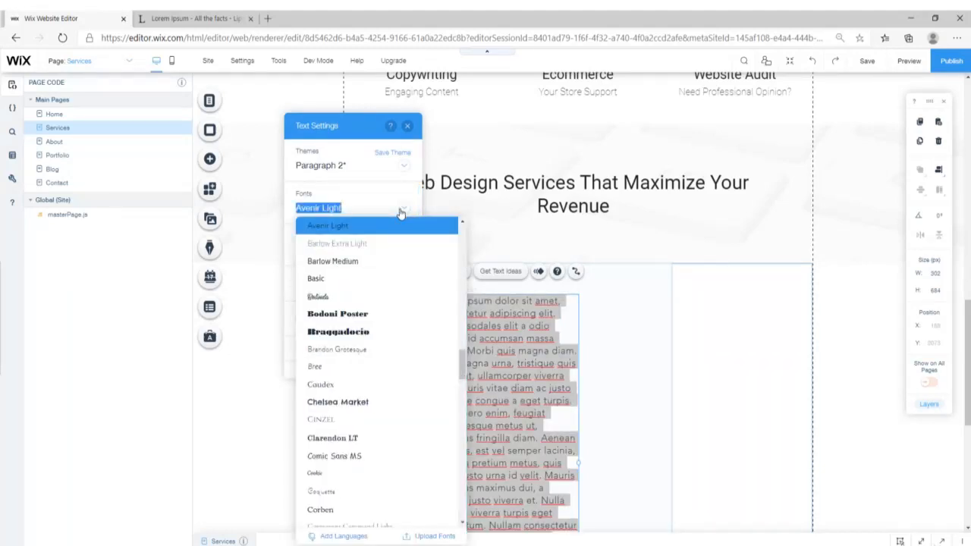
scroll(377, 342, down, 10)
click(353, 280)
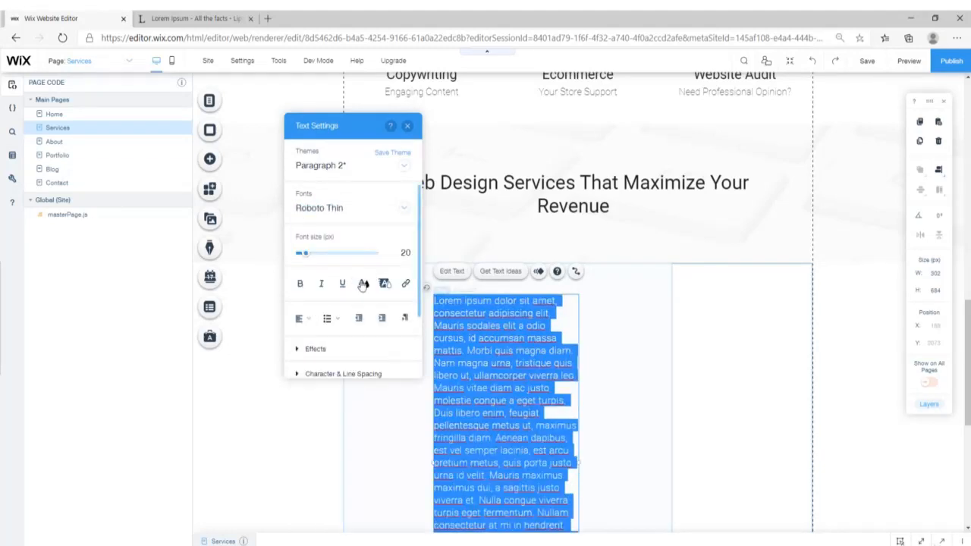
click(363, 284)
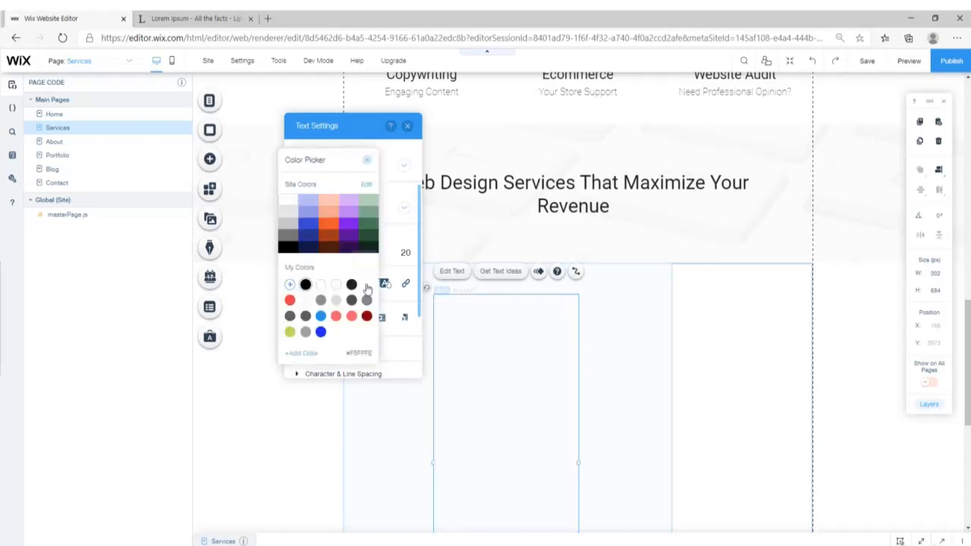
click(371, 161)
click(407, 125)
- Widen the lorem ipsum text box to about 642 px so it nearly fills the strip's wide column
scroll(430, 326, down, 2)
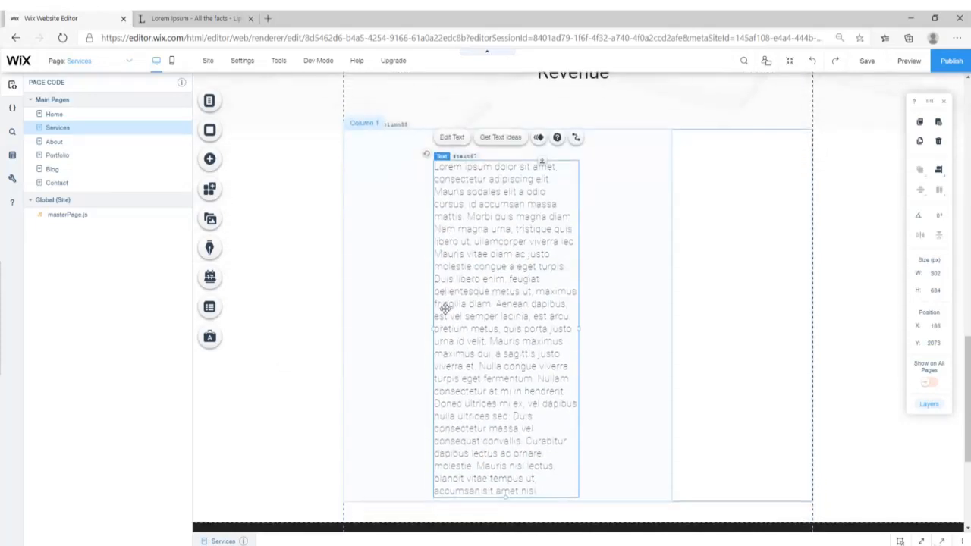
drag(430, 326, 355, 322)
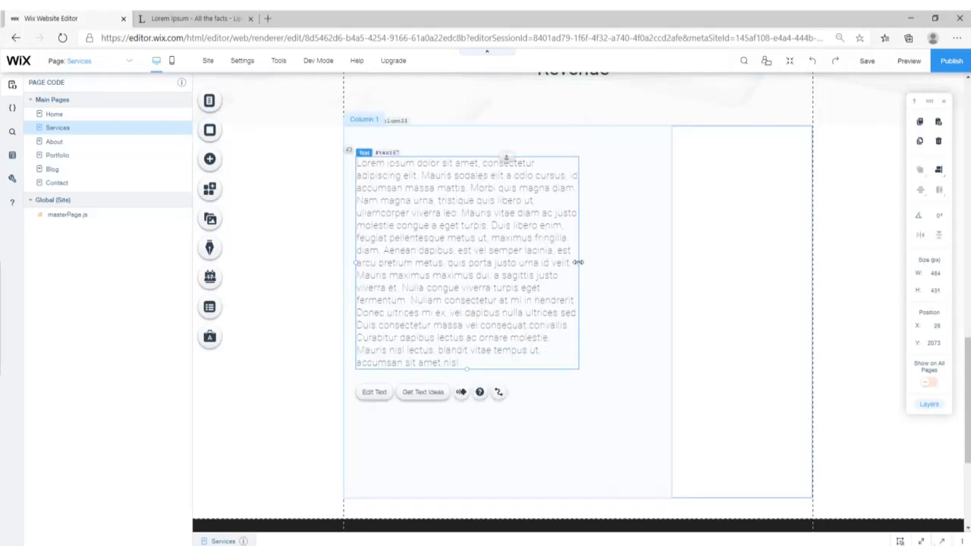
drag(578, 261, 664, 251)
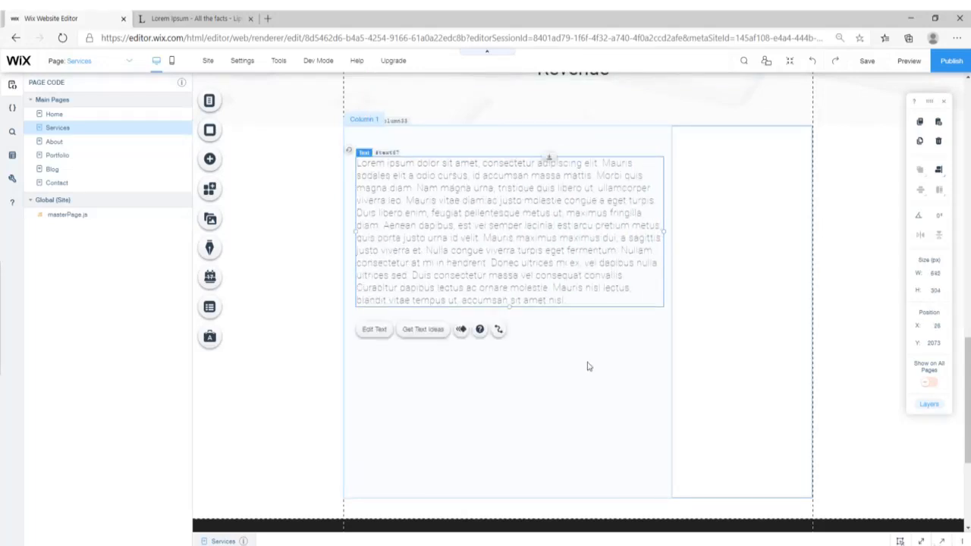
click(599, 353)
- Add the uploaded image banner.png from the site files and place it in the strip's narrow column
scroll(720, 326, up, 2)
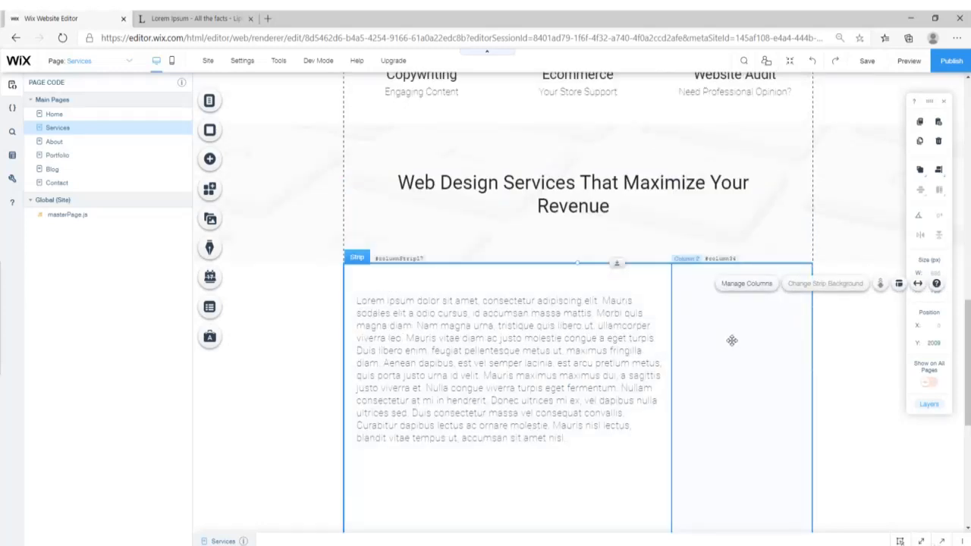
click(209, 159)
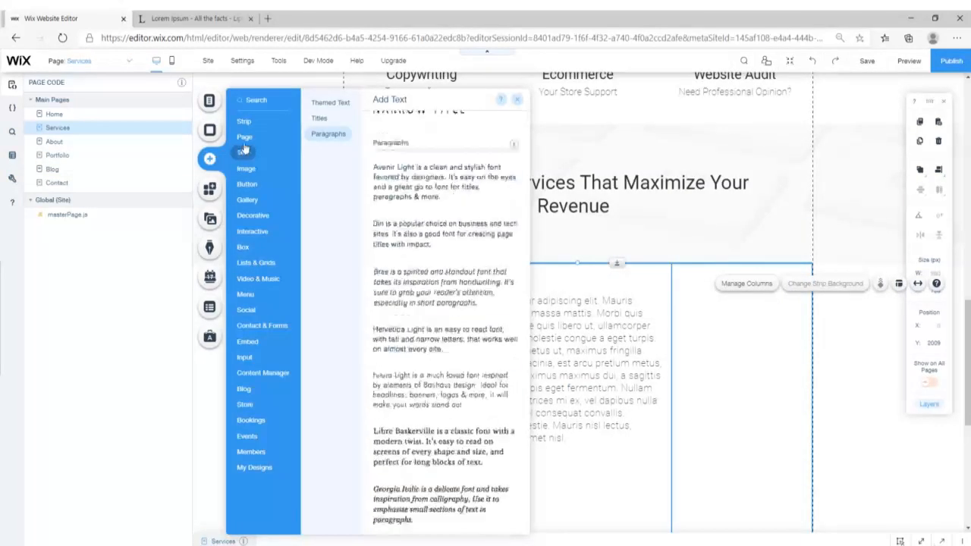
click(244, 170)
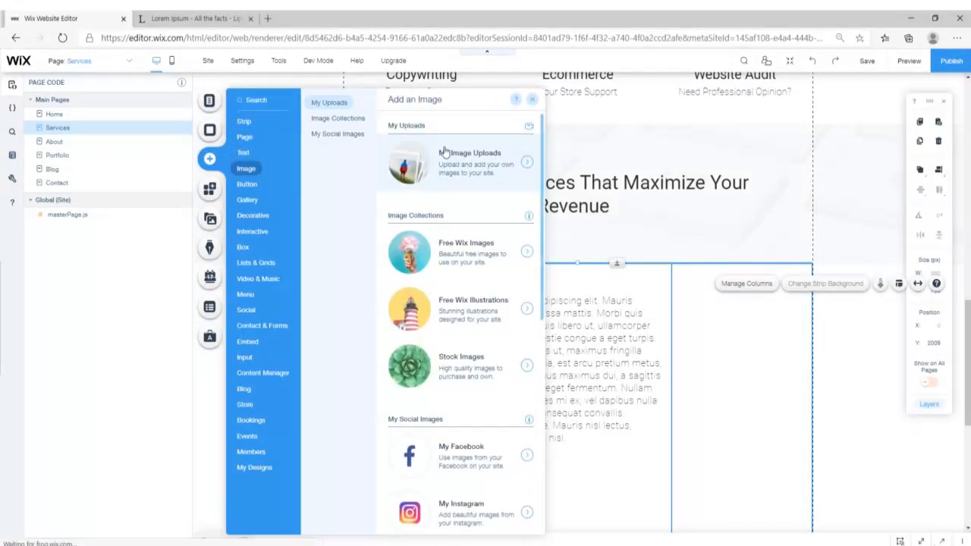
click(445, 153)
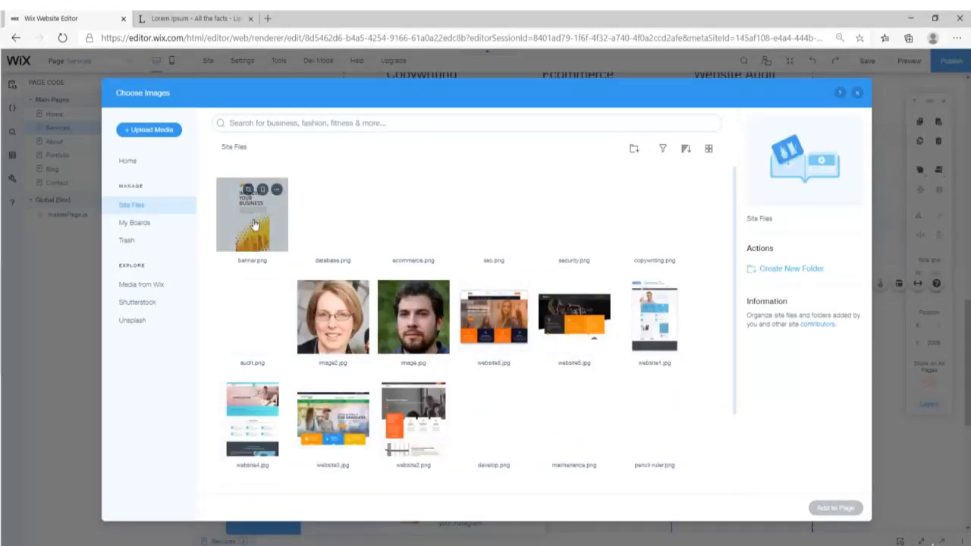
click(254, 224)
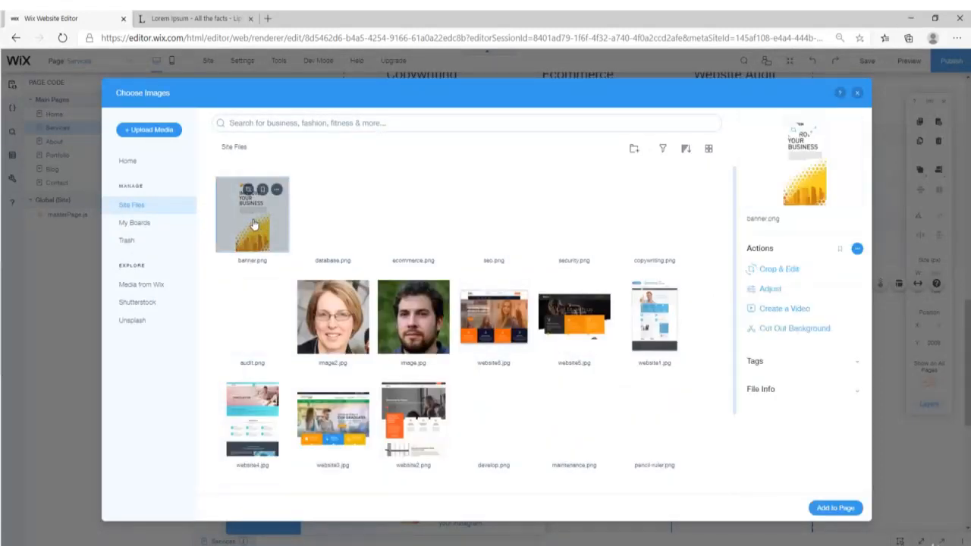
click(835, 508)
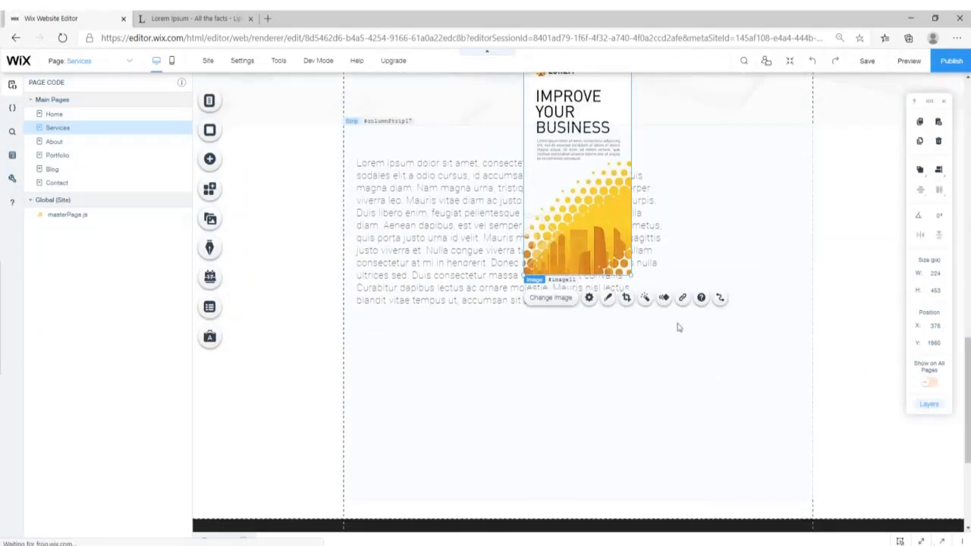
drag(571, 184, 738, 288)
- Extend the lorem ipsum text box to the banner's 453 px height, and centre both elements horizontally in their columns
click(570, 288)
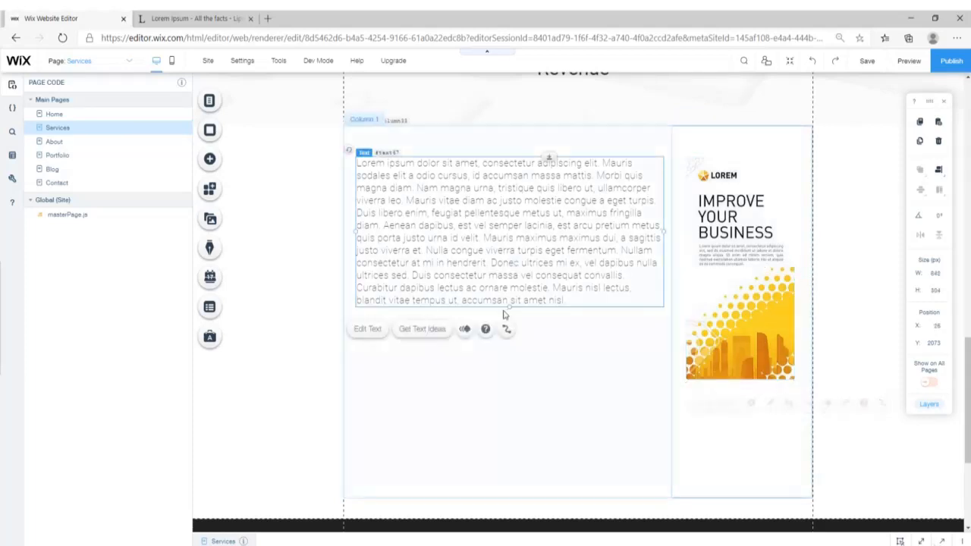
drag(510, 306, 510, 379)
click(718, 287)
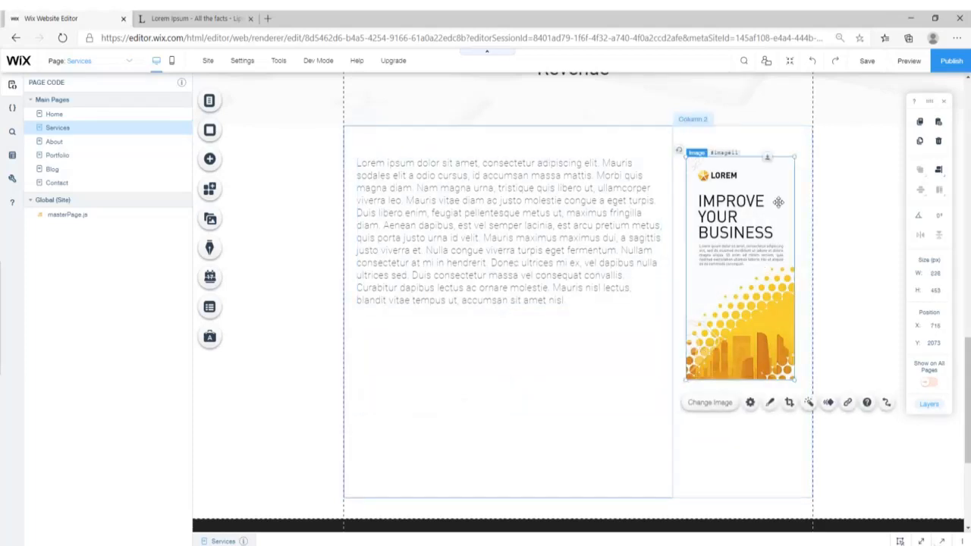
click(938, 173)
click(918, 171)
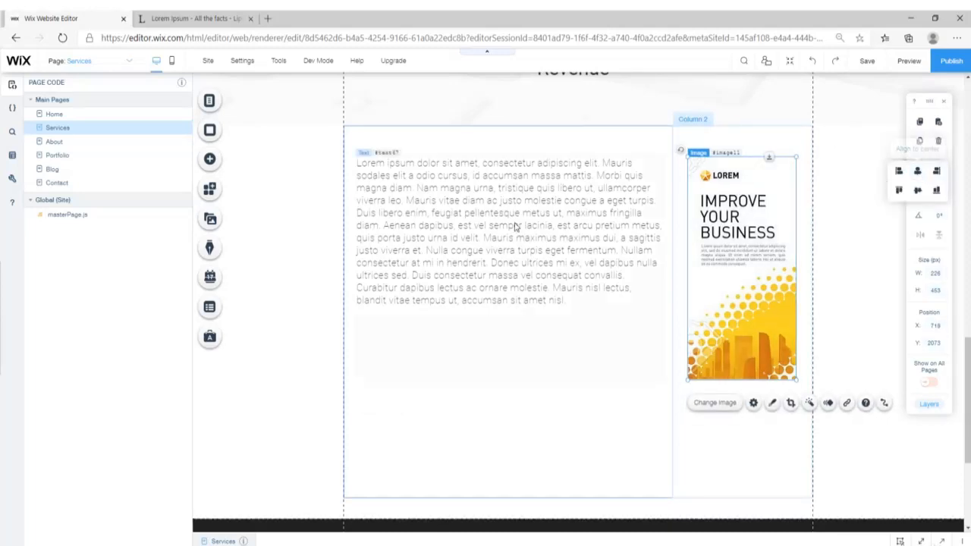
click(514, 226)
click(938, 173)
click(920, 174)
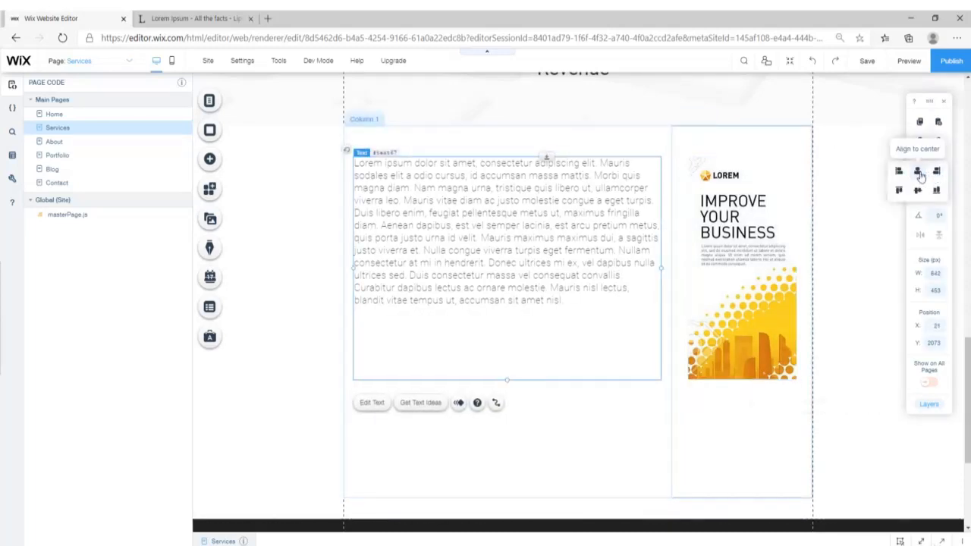
click(856, 214)
- Preview the Services page to check the new two-column strip, and return to editing
click(908, 60)
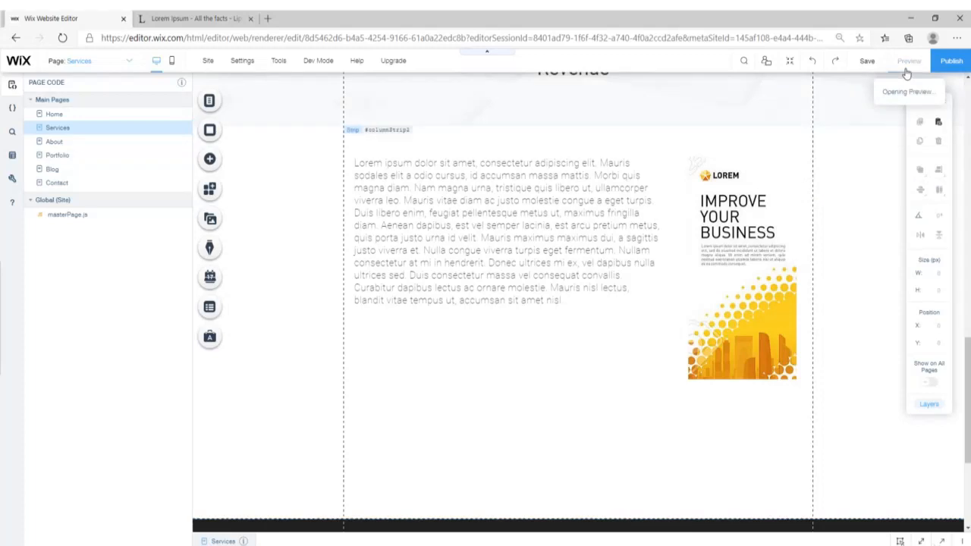
scroll(765, 329, up, 5)
scroll(402, 314, down, 5)
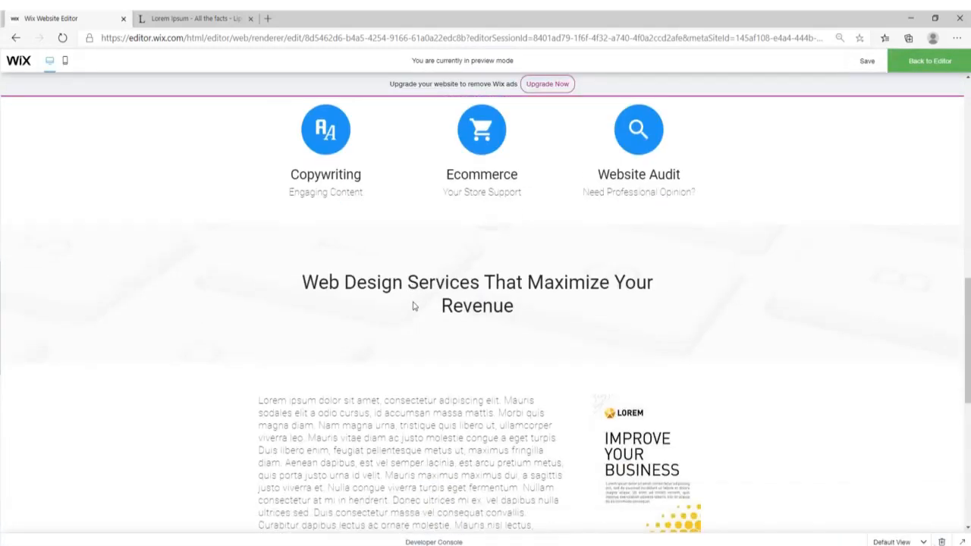
click(918, 63)
- Split the lorem ipsum text into two paragraphs with a blank line before "Mauris maximus maximus dui"
click(483, 298)
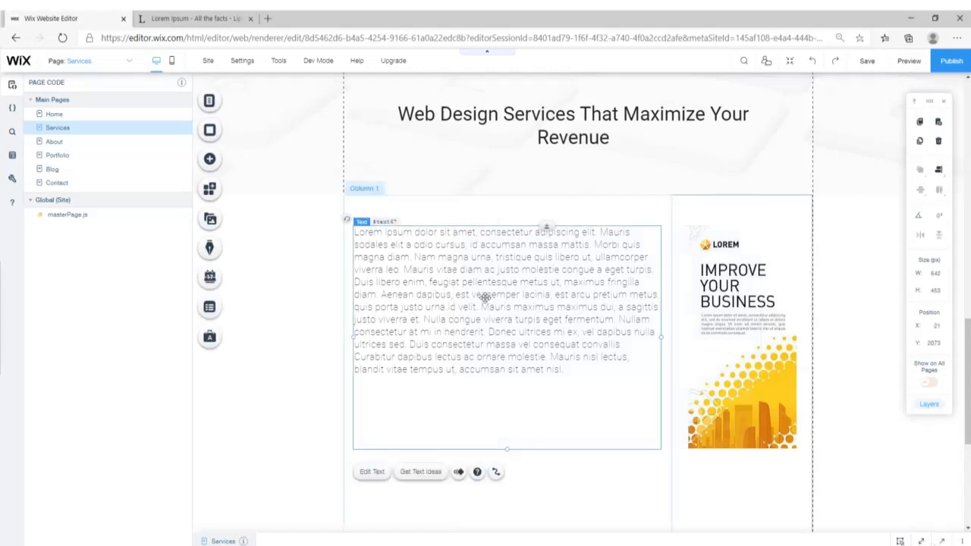
double_click(429, 284)
click(534, 292)
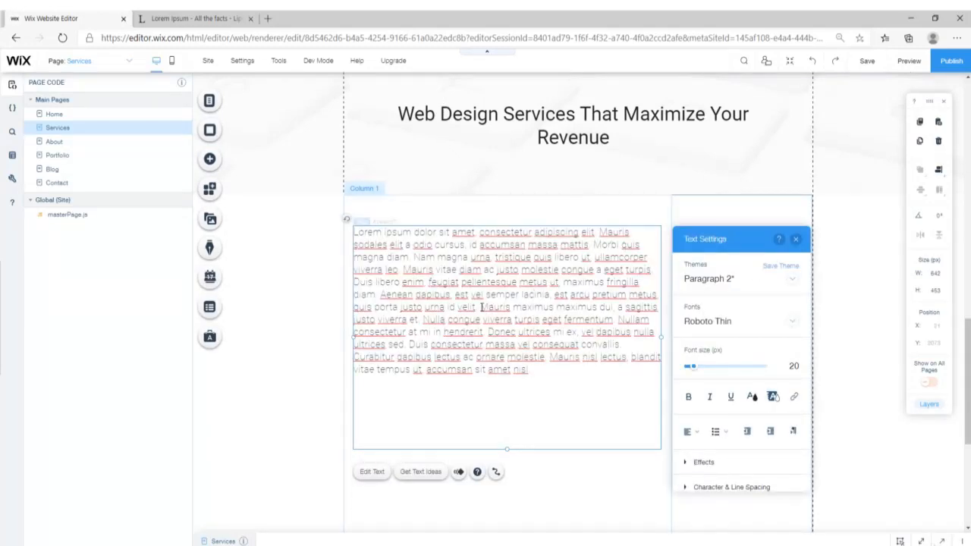
click(486, 306)
key(Return)
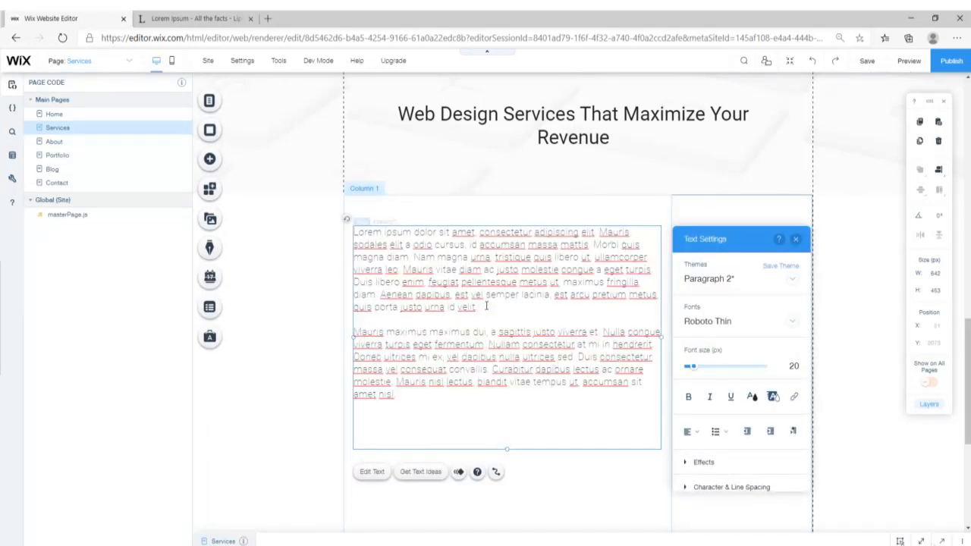
click(841, 242)
- Copy the "Do you have any questions?" strip from the Home page and paste it onto the Services page
scroll(618, 342, down, 2)
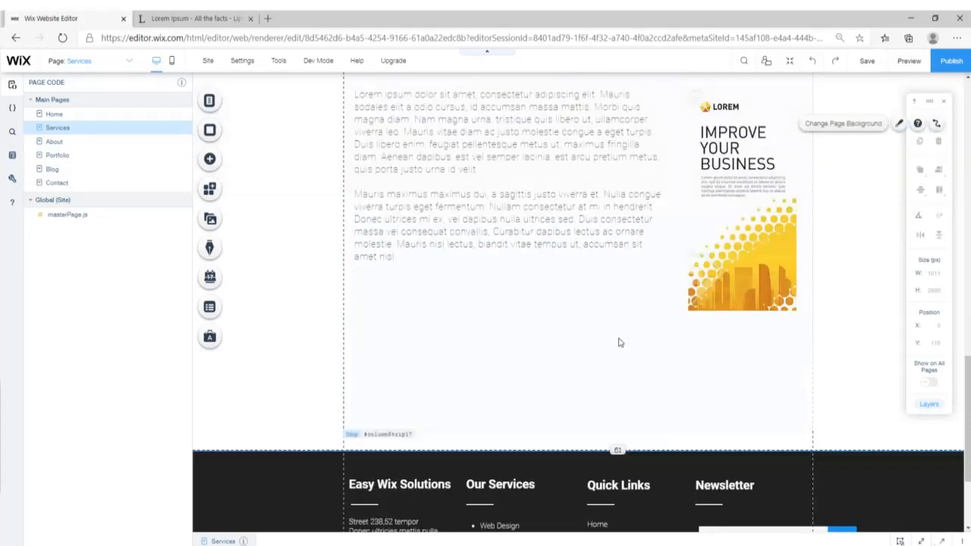
click(60, 115)
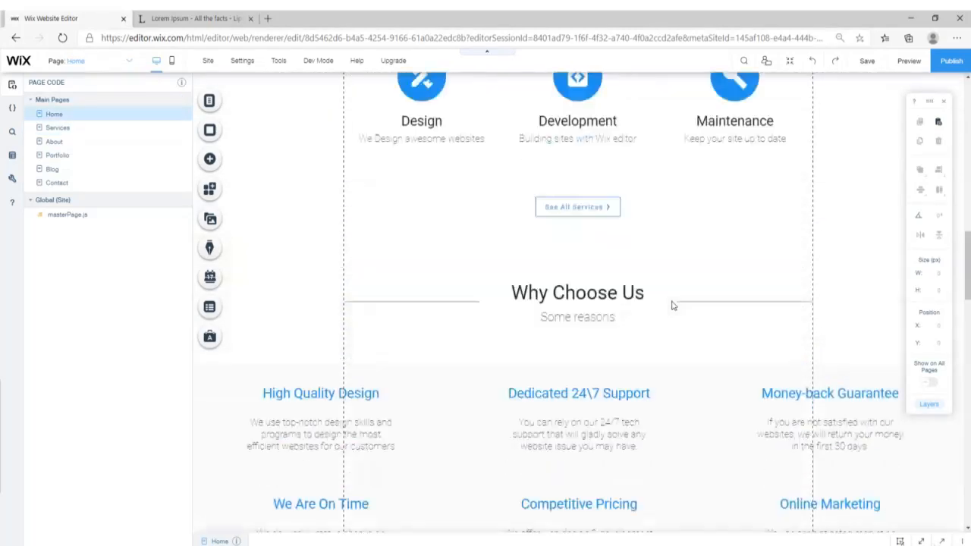
scroll(614, 295, down, 20)
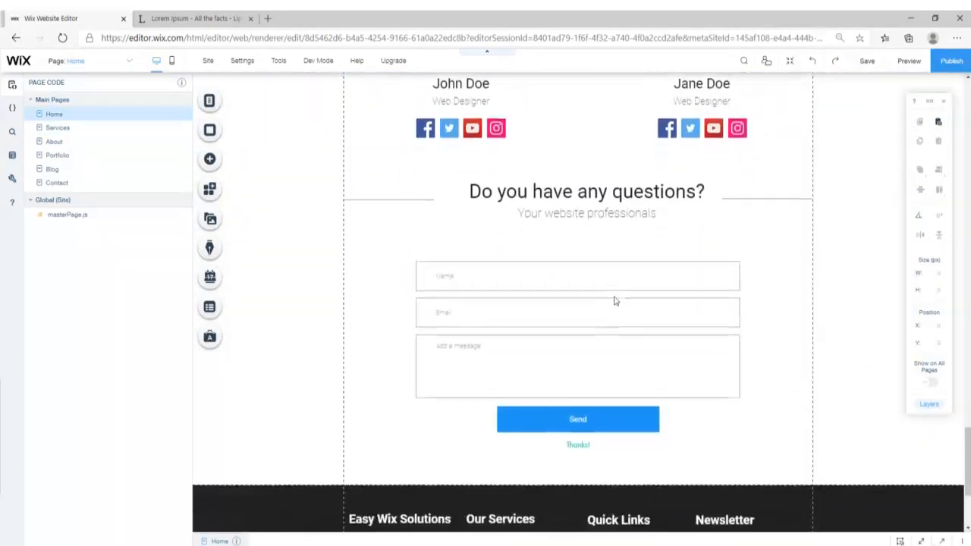
click(415, 187)
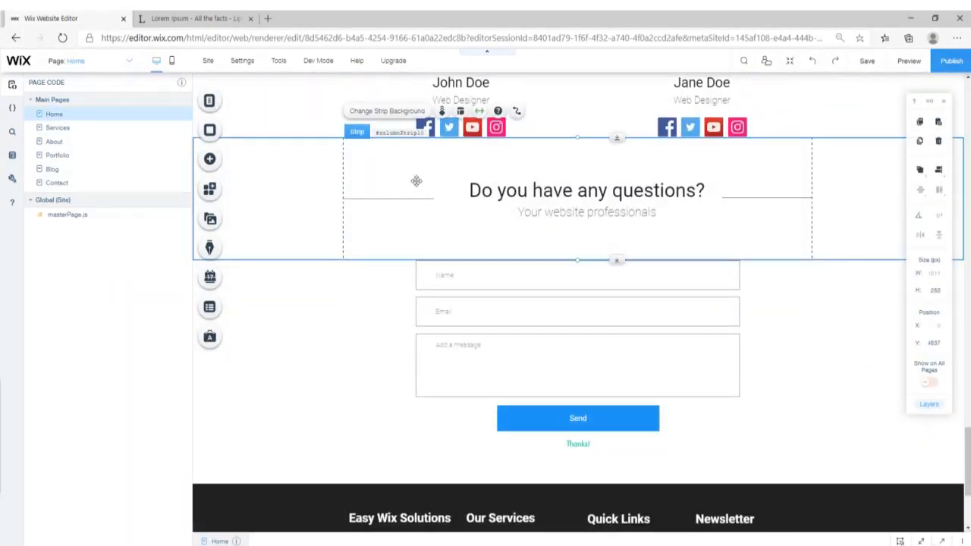
click(57, 128)
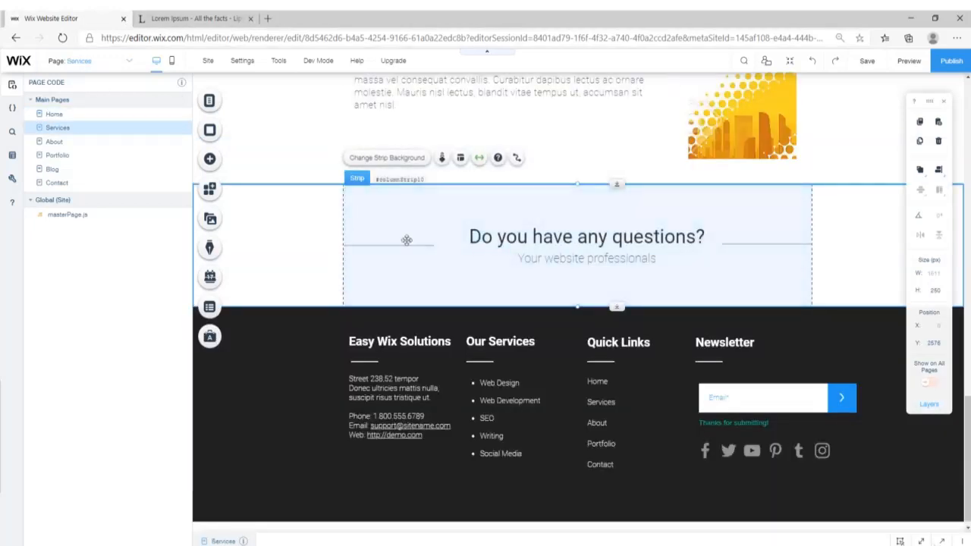
- Position the "Do you have any questions?" strip below the two-column strip at about Y 2646
drag(317, 247, 317, 325)
drag(371, 289, 371, 290)
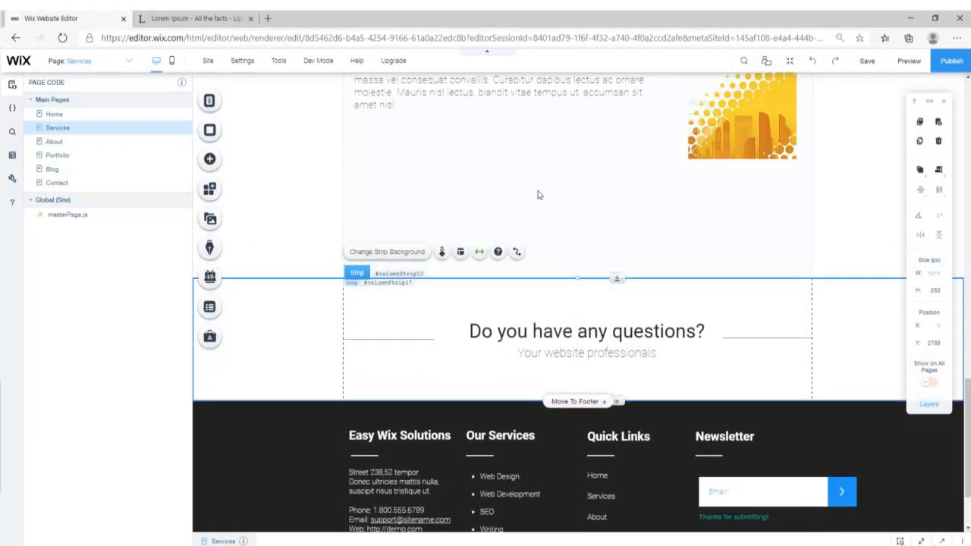
click(538, 195)
drag(615, 278, 617, 190)
click(749, 238)
scroll(737, 221, up, 3)
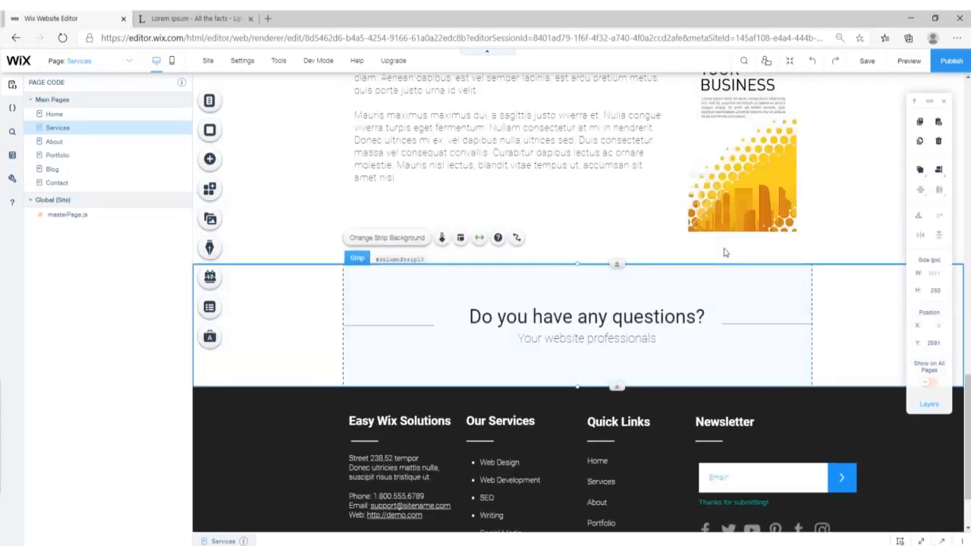
scroll(607, 266, down, 1)
scroll(615, 342, up, 1)
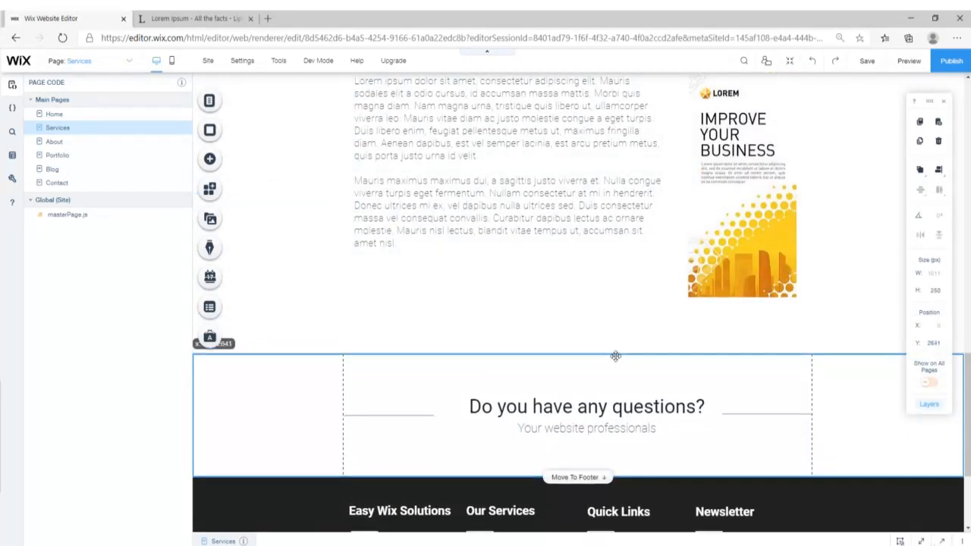
scroll(619, 346, up, 3)
scroll(641, 261, down, 4)
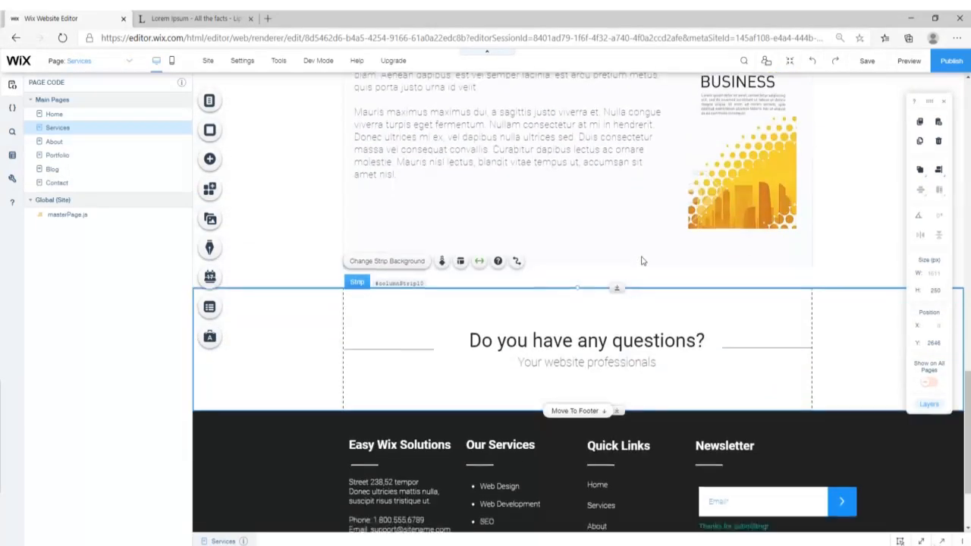
- Copy the contact form from the Home page and paste it onto the Services page
click(49, 115)
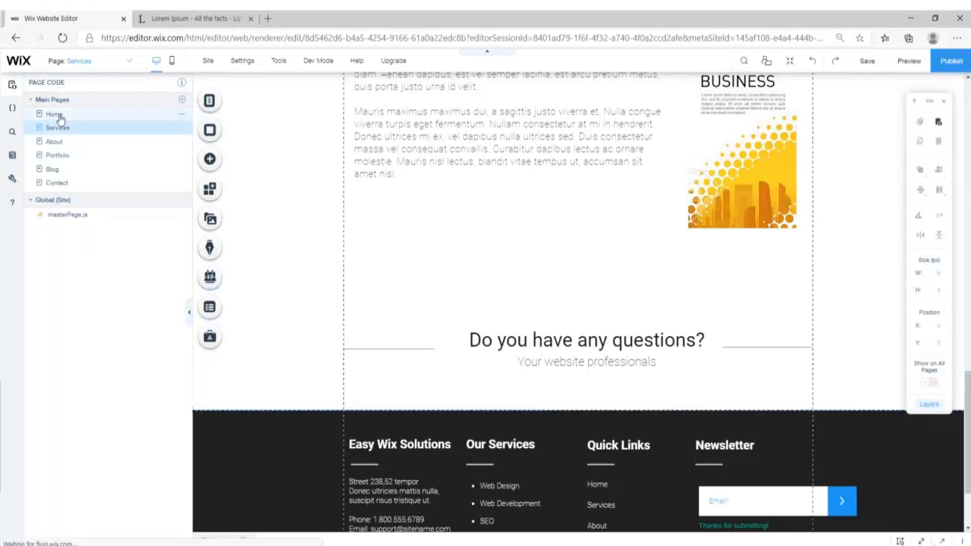
right_click(411, 233)
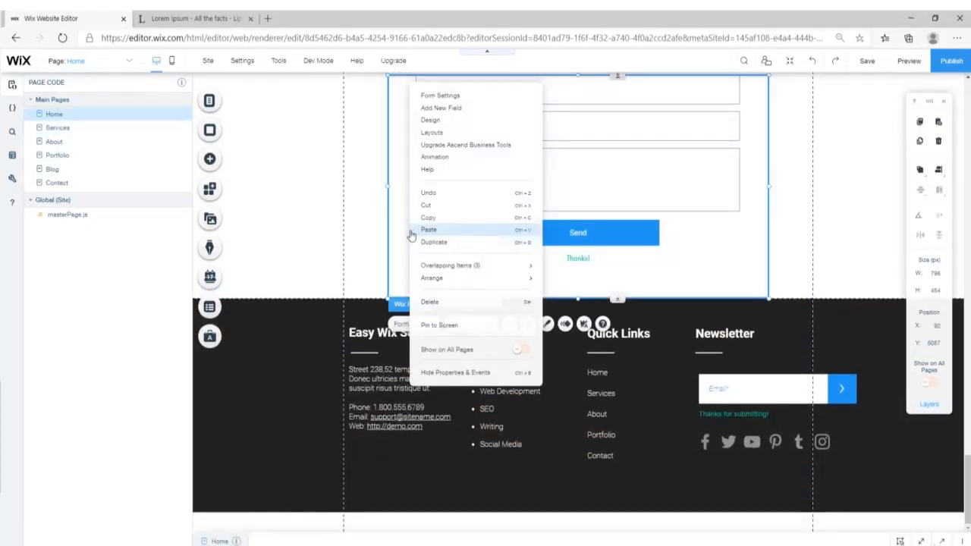
click(429, 223)
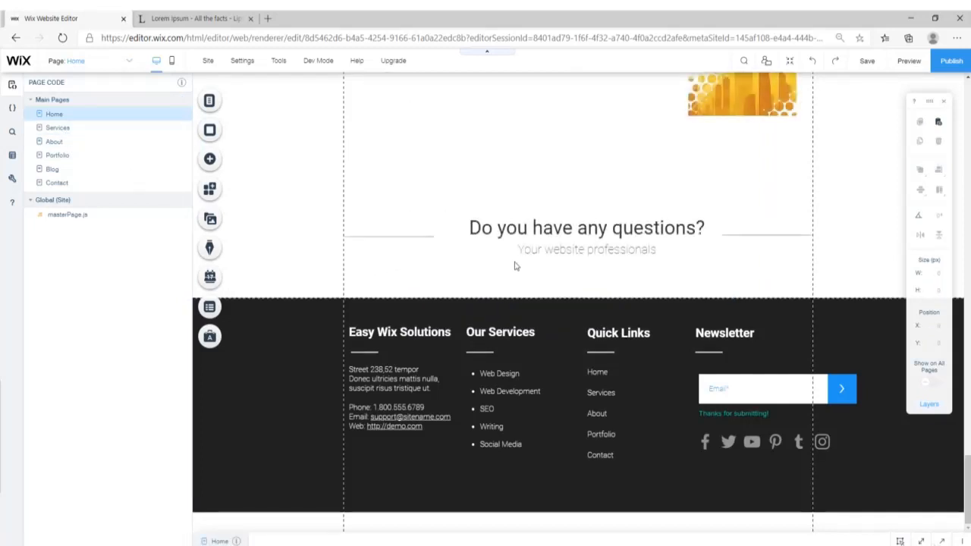
click(289, 273)
key(ctrl+v)
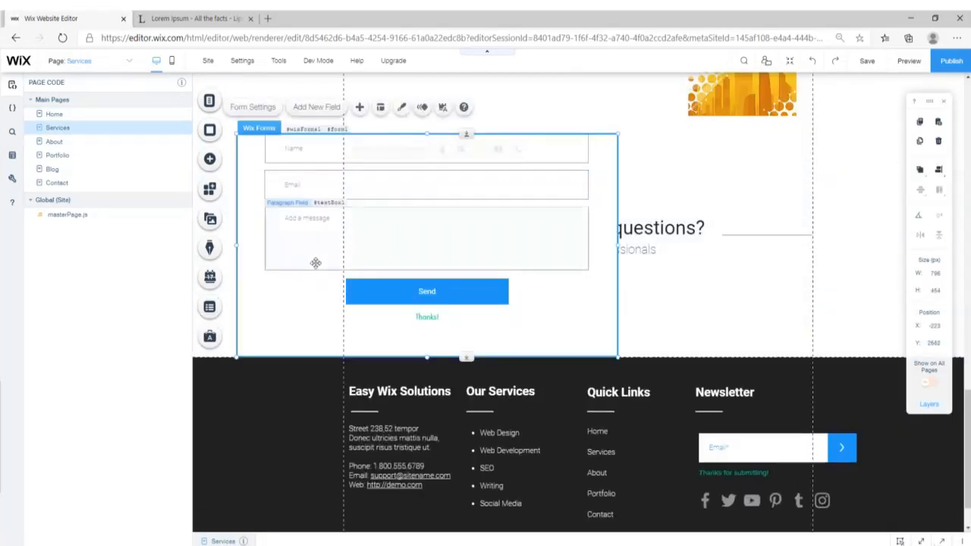
- Move the contact form directly below the "Do you have any questions?" strip at about Y 2896 and centre it horizontally on the page
drag(278, 321, 447, 474)
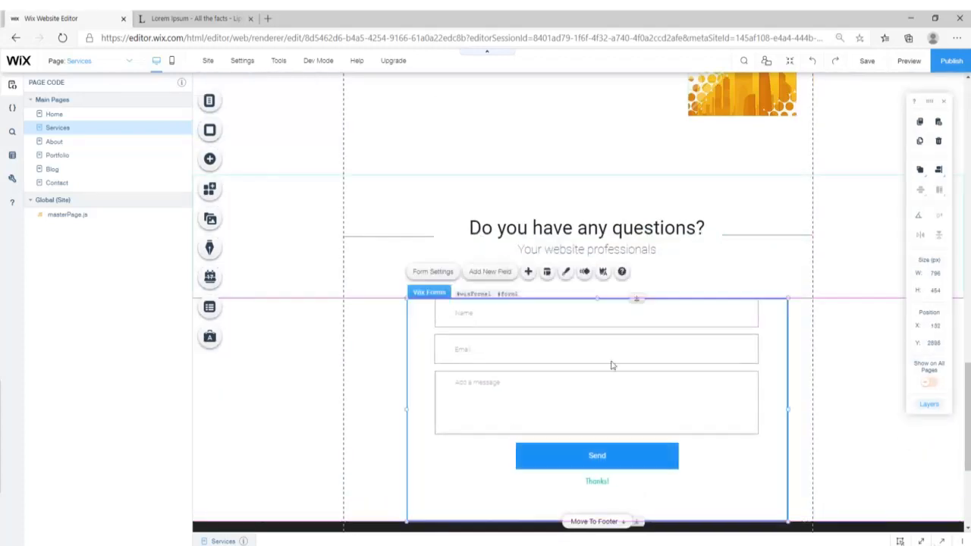
click(938, 169)
click(917, 173)
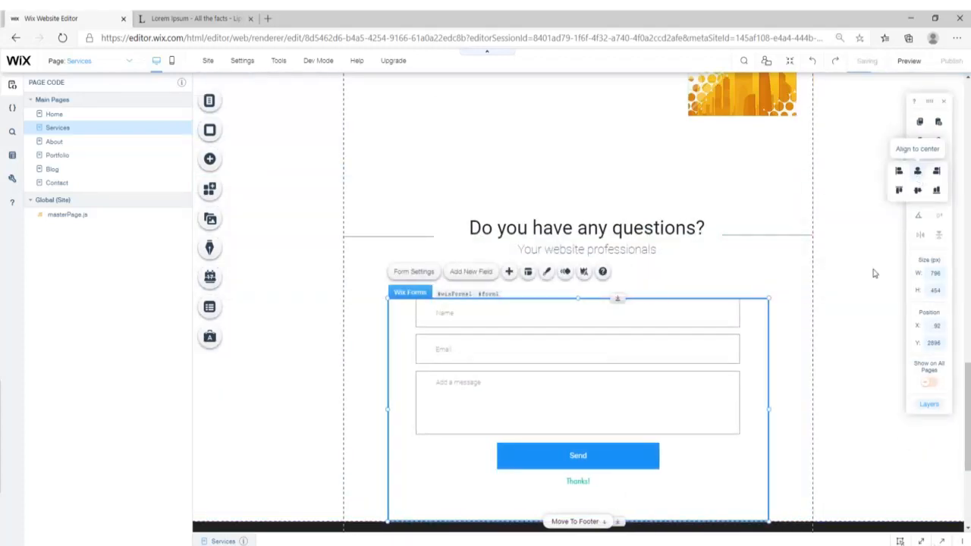
click(862, 314)
scroll(613, 305, down, 1)
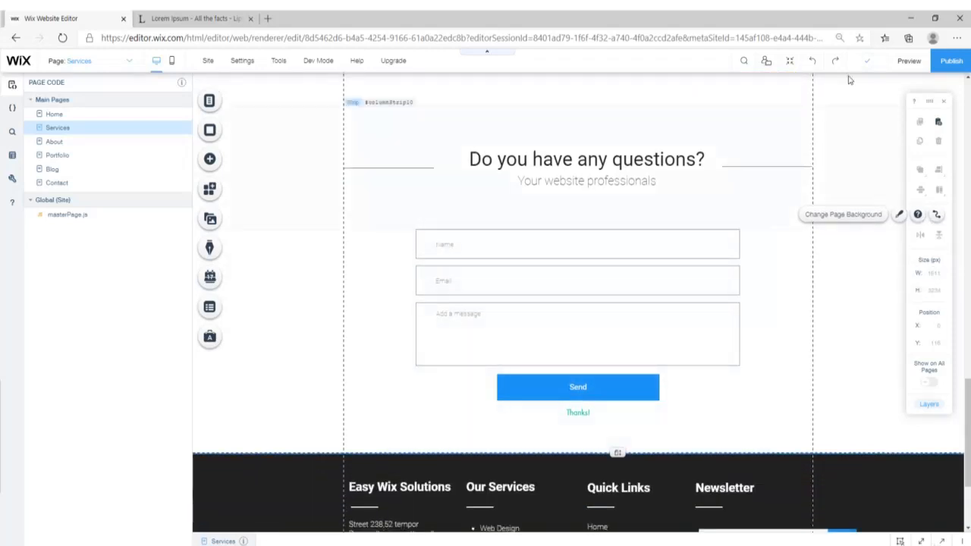
- Preview the Services page from its header strip down to the contact form and return to the editor
click(909, 60)
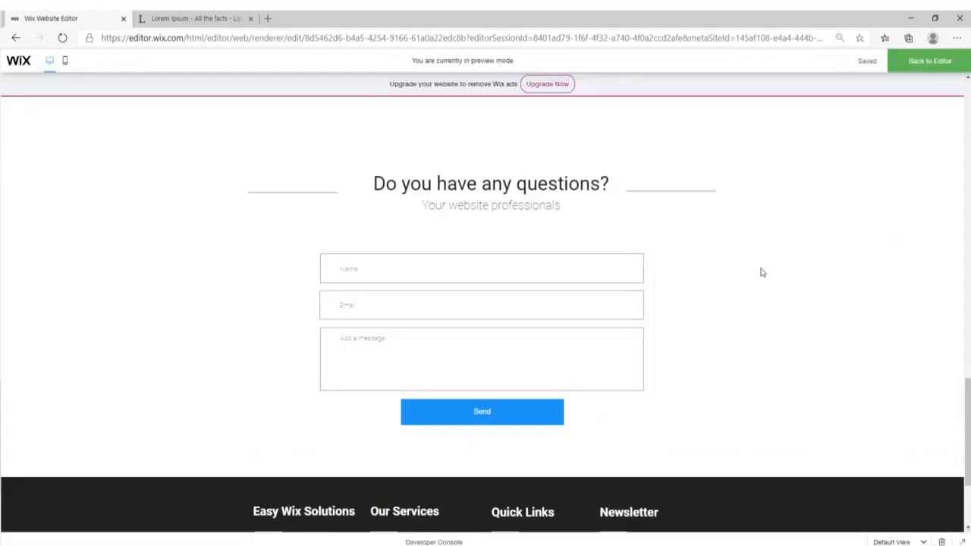
scroll(760, 273, up, 20)
scroll(722, 260, down, 2)
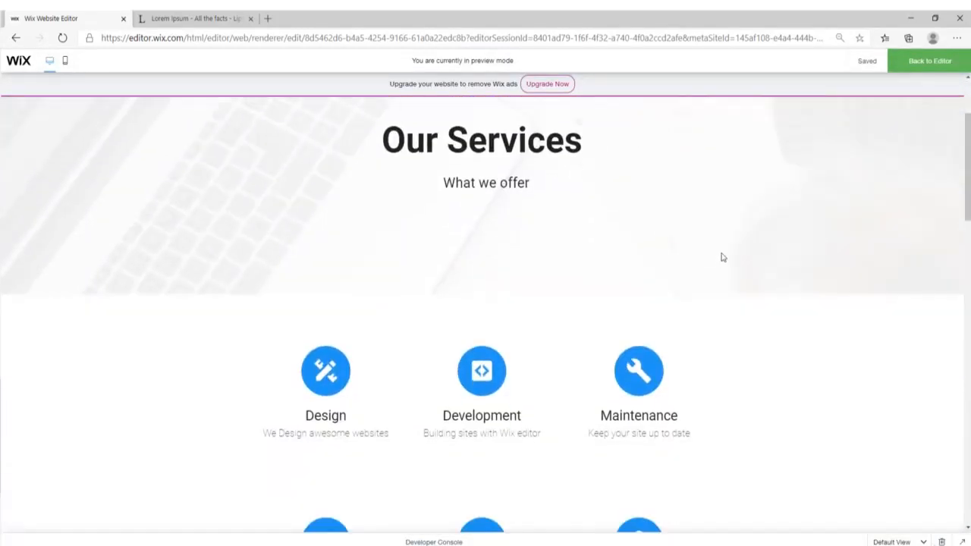
scroll(543, 262, down, 10)
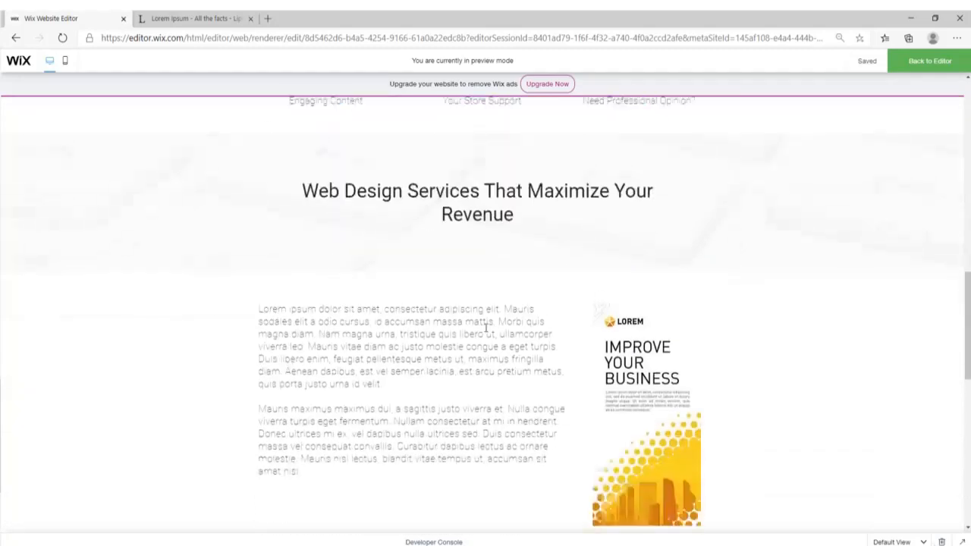
scroll(336, 294, down, 7)
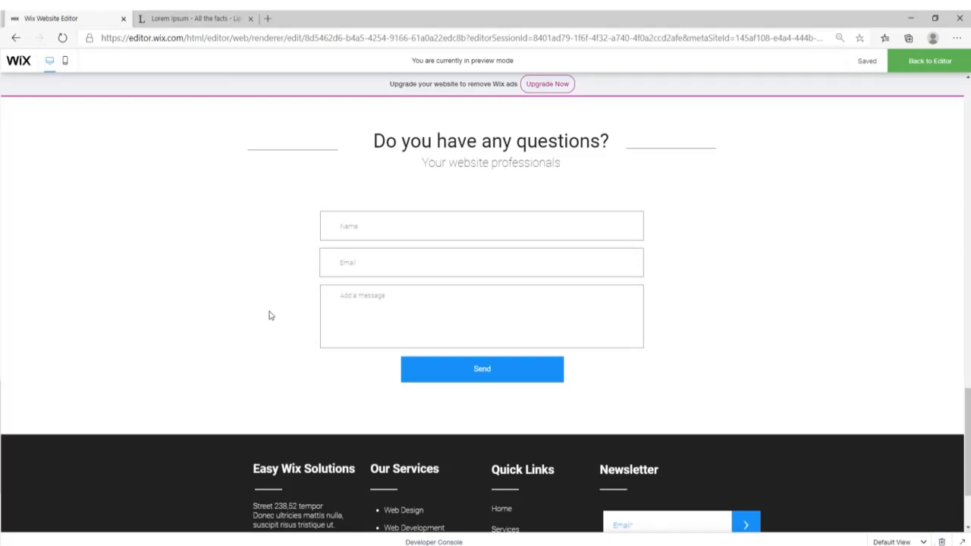
click(941, 71)
click(875, 306)
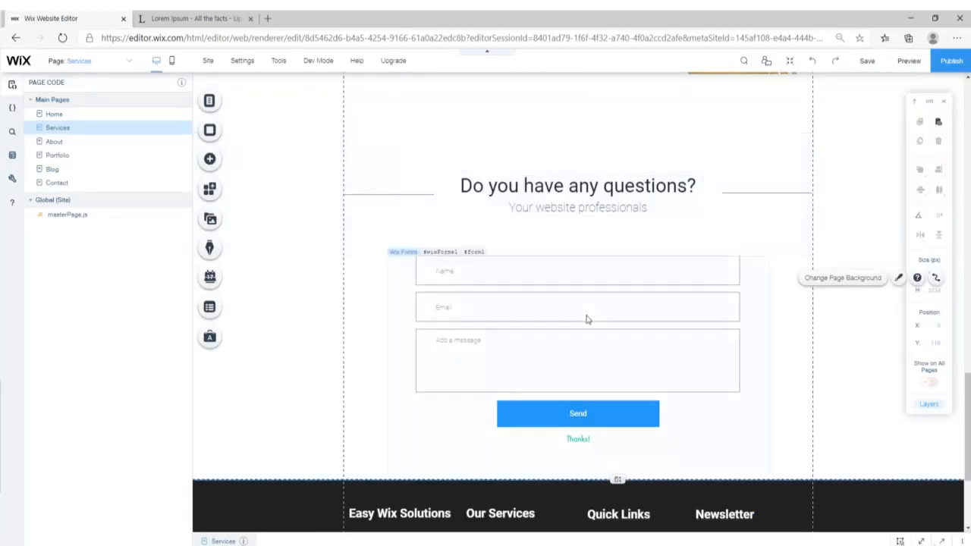
scroll(586, 319, up, 2)
scroll(502, 269, down, 3)
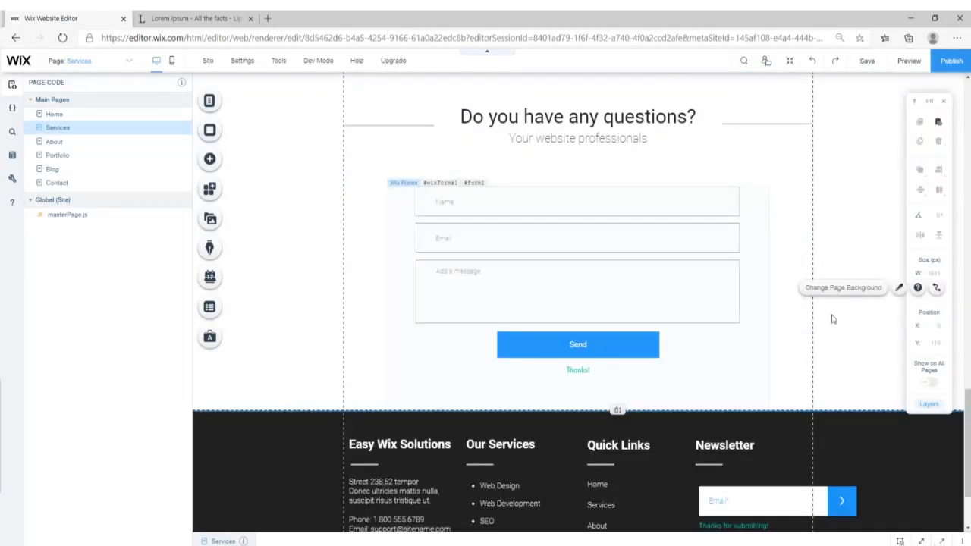
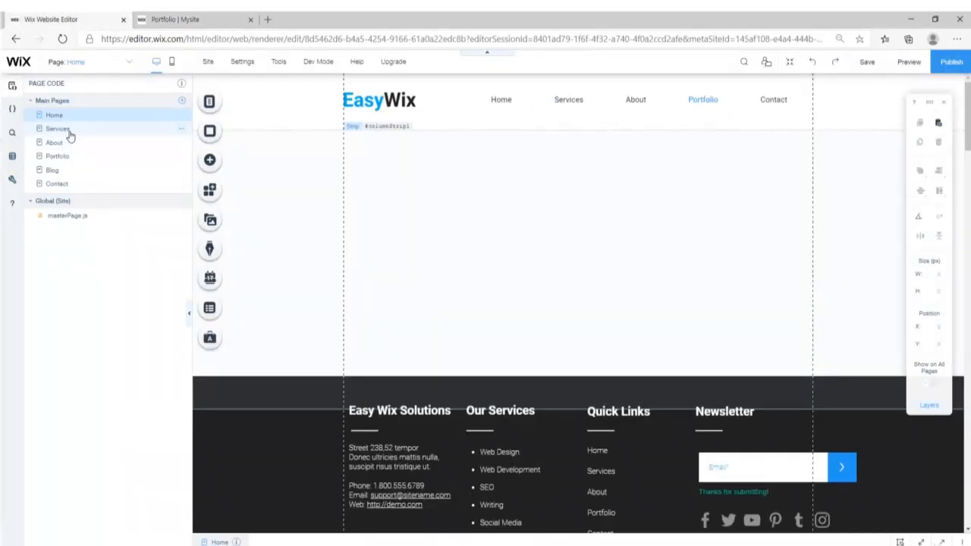
- Copy the "Our Services" header strip from the Services page and paste it onto the Portfolio page directly below the site menu at about Y 116
click(67, 129)
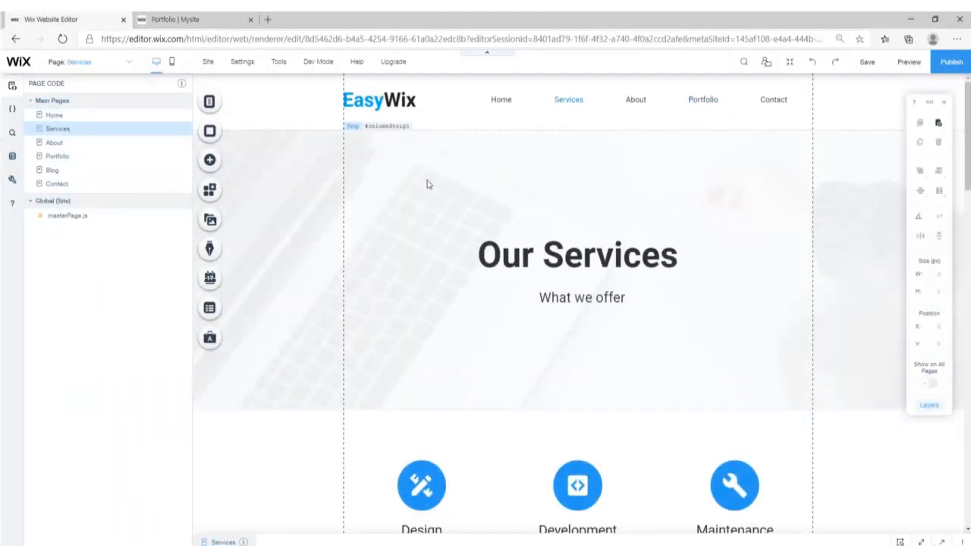
click(427, 180)
right_click(313, 171)
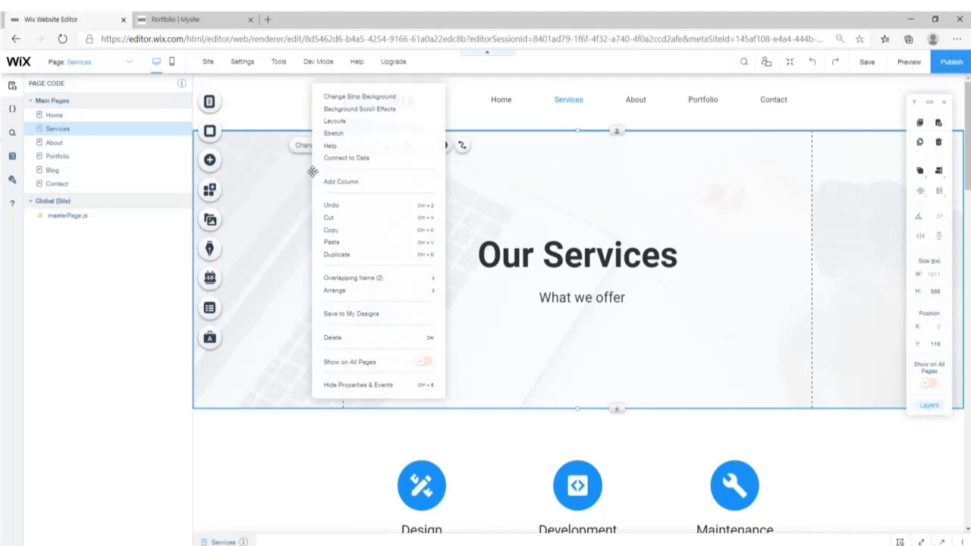
click(332, 230)
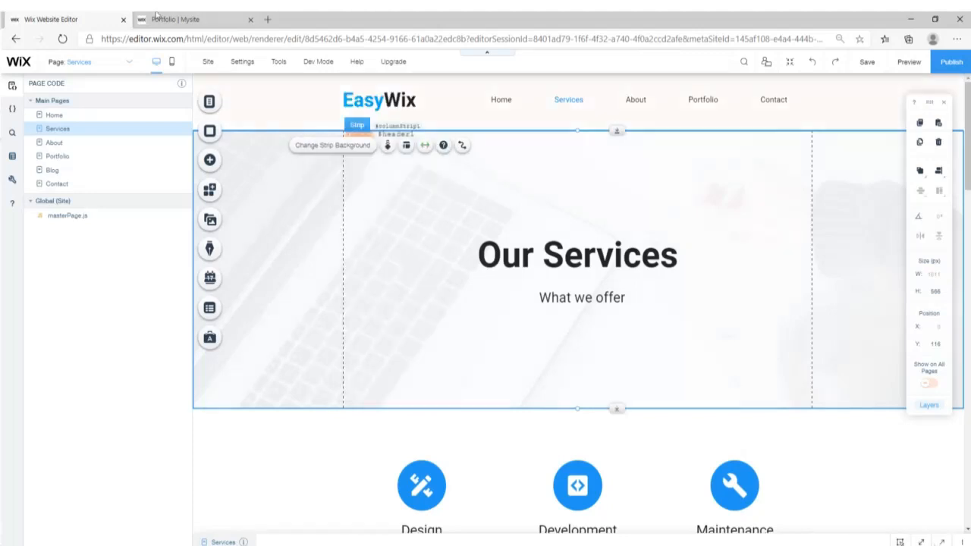
click(65, 157)
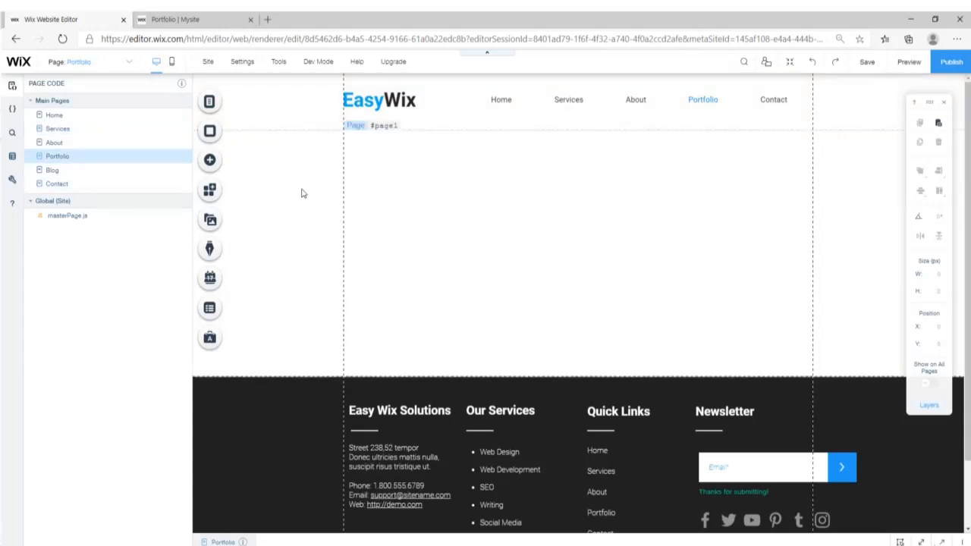
right_click(302, 191)
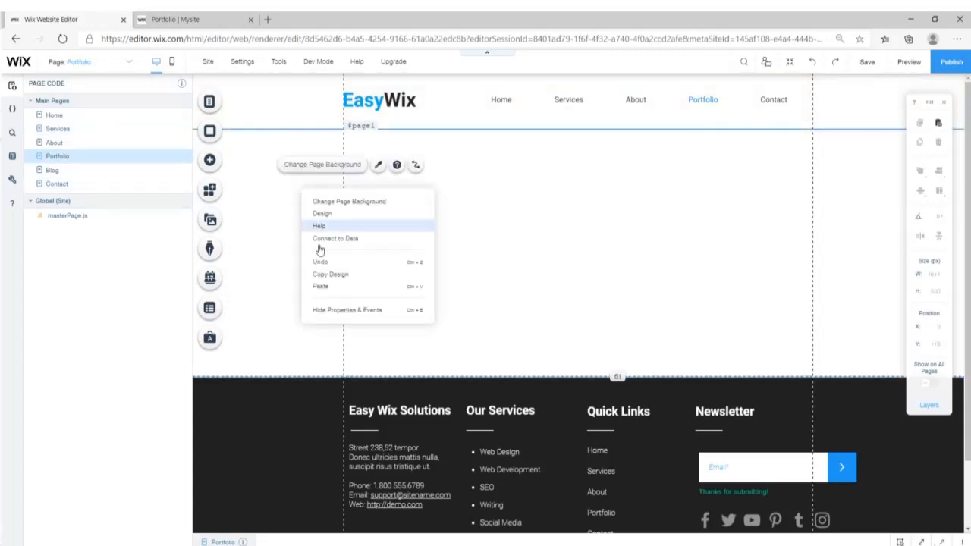
click(334, 288)
drag(481, 264, 466, 203)
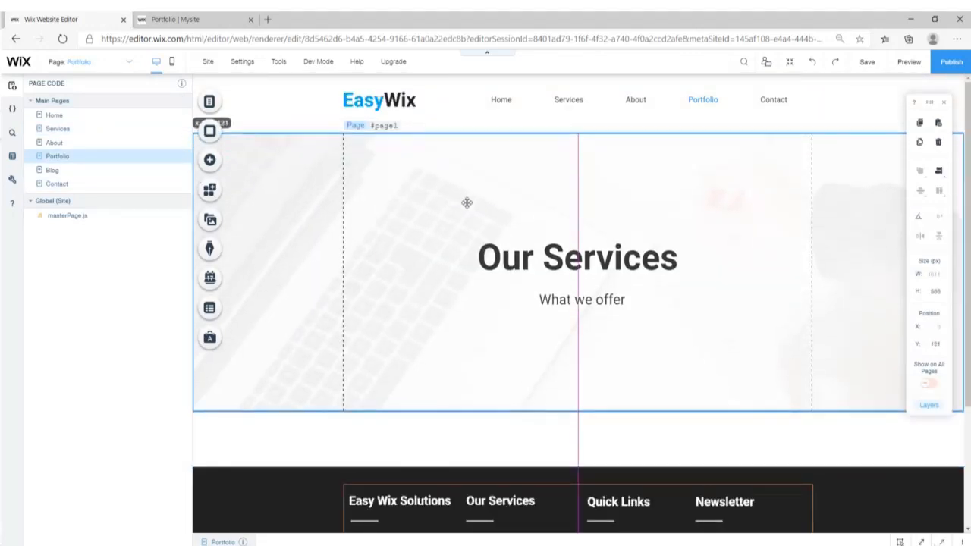
- Change the strip's heading to "Portfolio" and its subtitle to "Our work at glance", copied from the reference site
double_click(608, 257)
text(Portfolio)
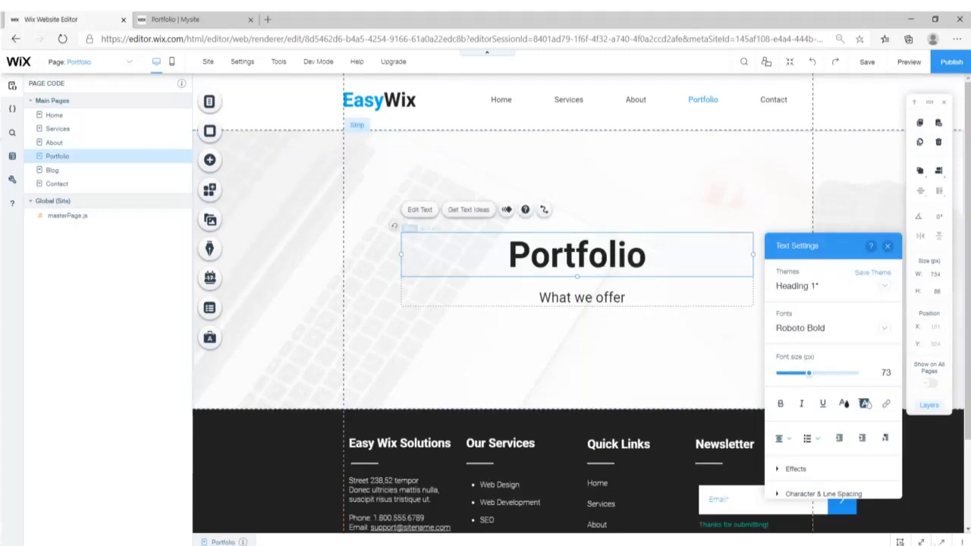
click(216, 17)
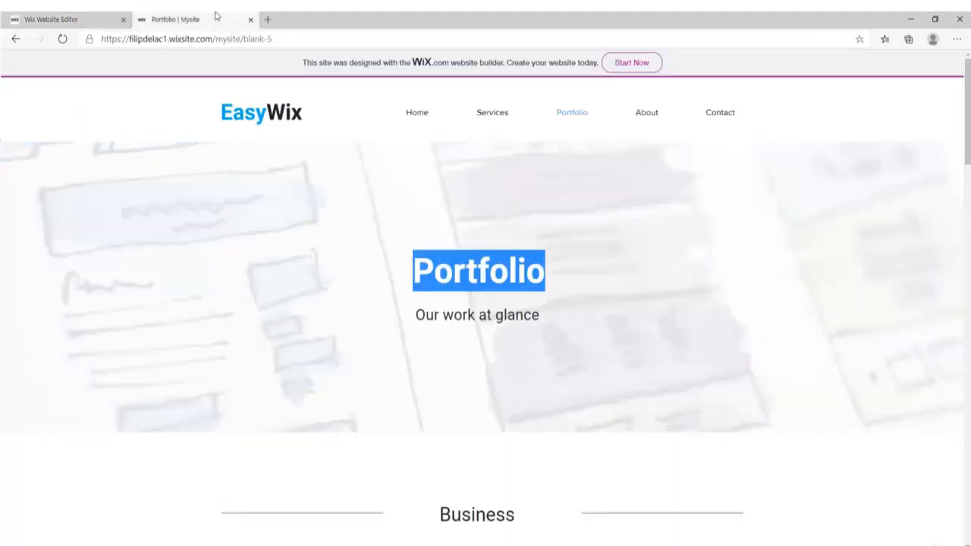
triple_click(459, 314)
click(91, 16)
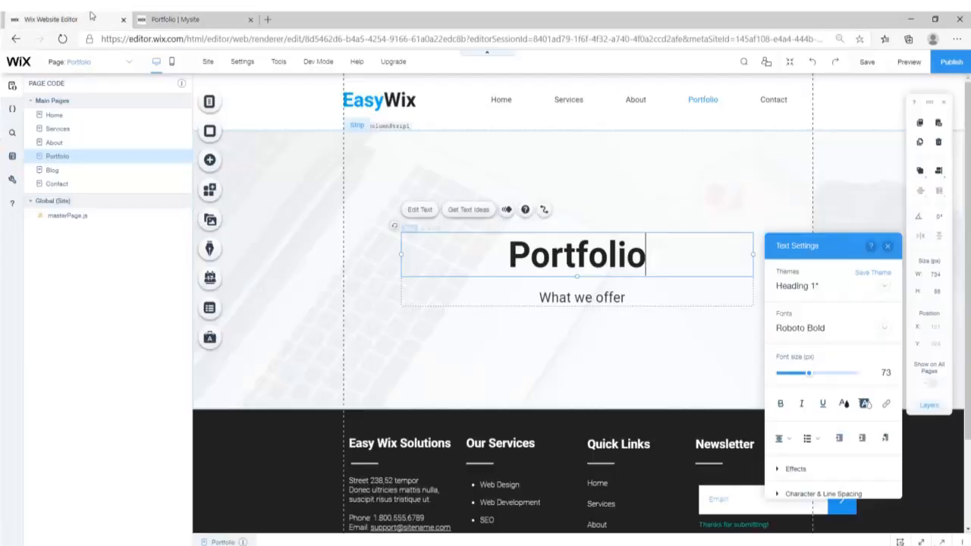
double_click(568, 301)
key(ctrl+v)
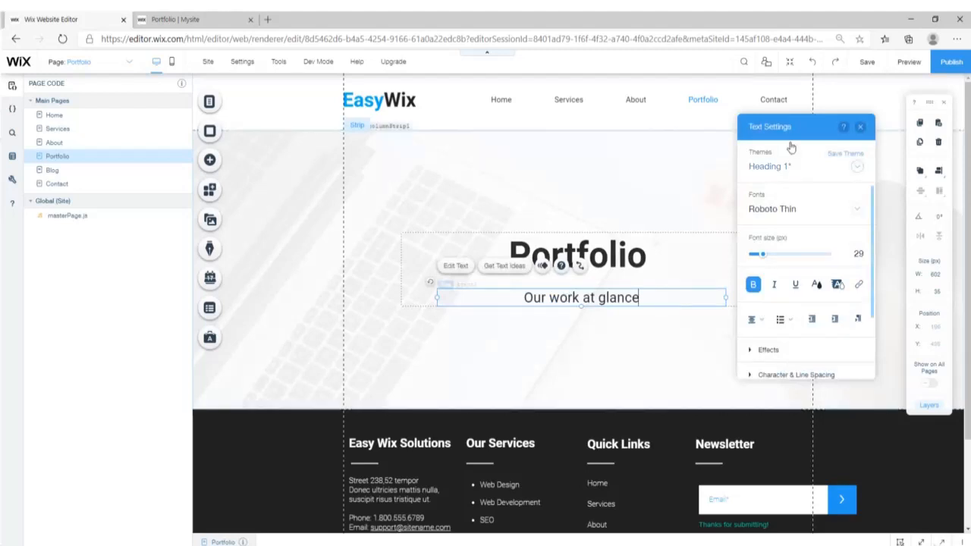
click(860, 127)
- Search the Wix media for "portfolio" and choose the photo of hands over sketched papers as the Portfolio strip's background
click(456, 175)
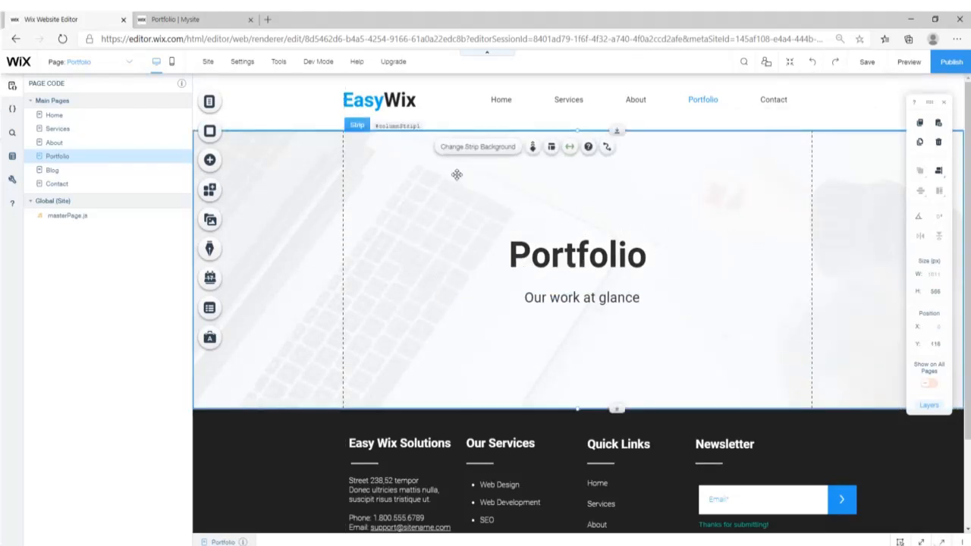
click(470, 147)
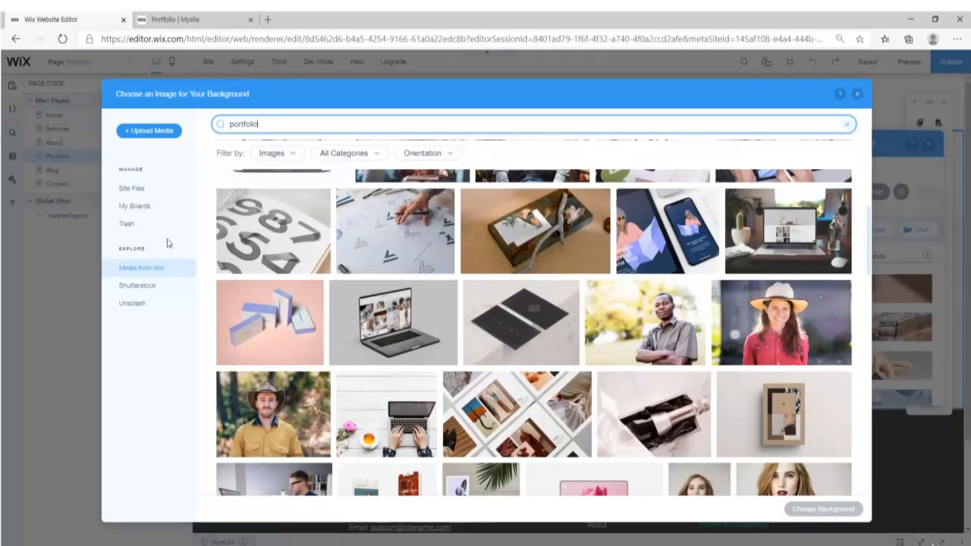
click(397, 235)
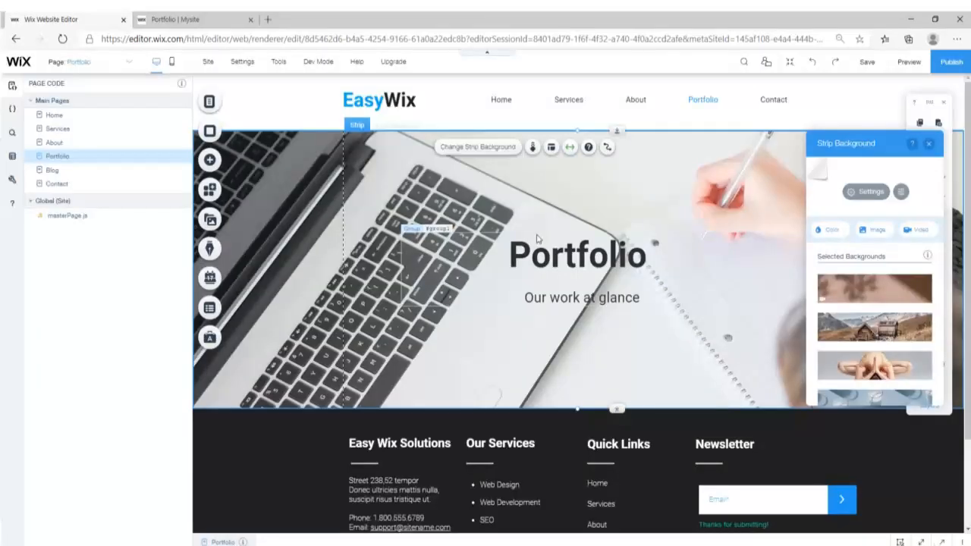
- Reduce the opacity of the Portfolio header strip's background image to 11%
click(870, 195)
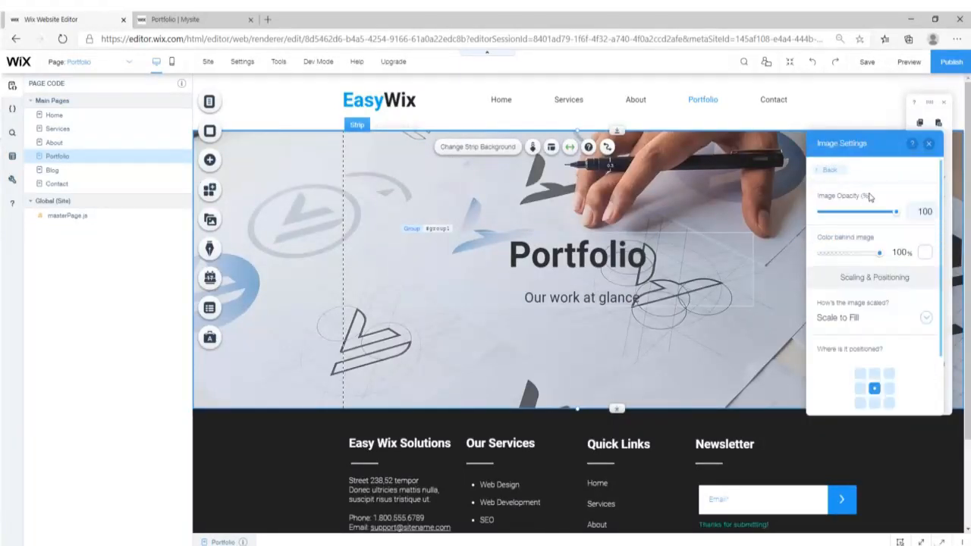
drag(895, 215, 829, 217)
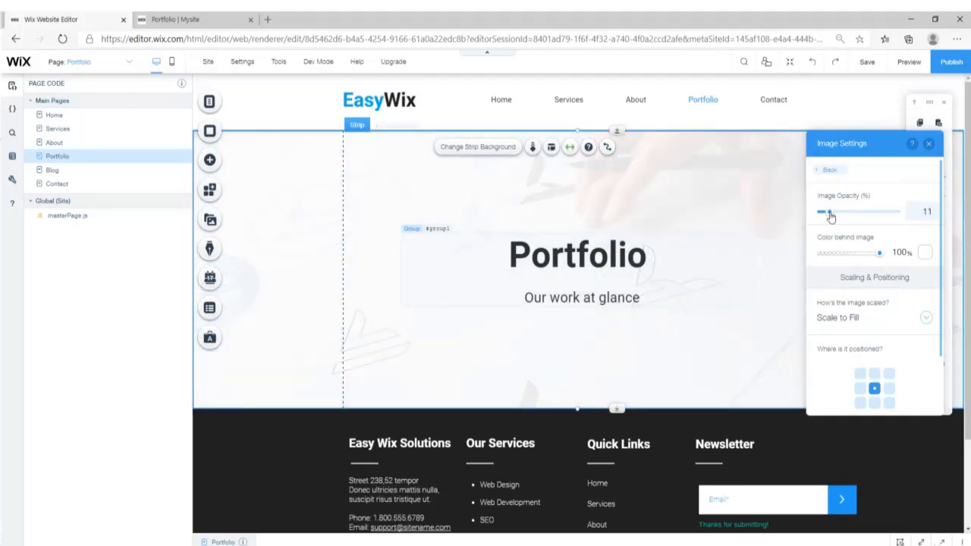
click(928, 143)
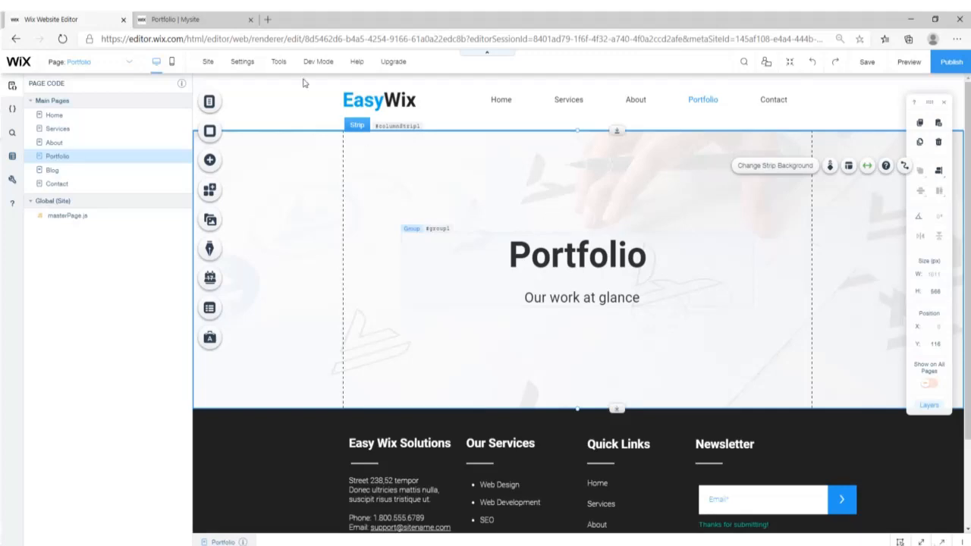
- Check the Business section on the published Portfolio page, and copy the Our History title strip from the editor's About page
click(174, 19)
scroll(390, 182, down, 5)
scroll(390, 182, up, 1)
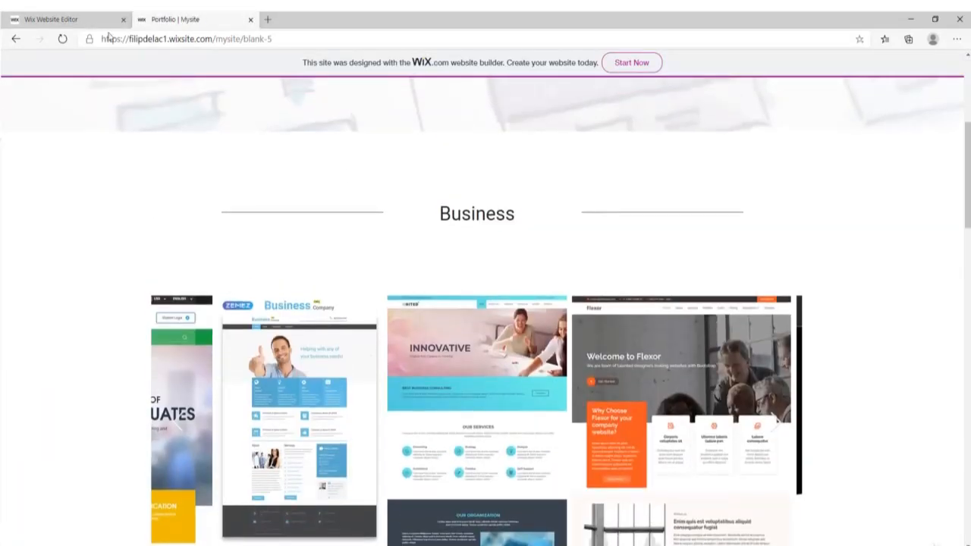
click(76, 19)
click(68, 144)
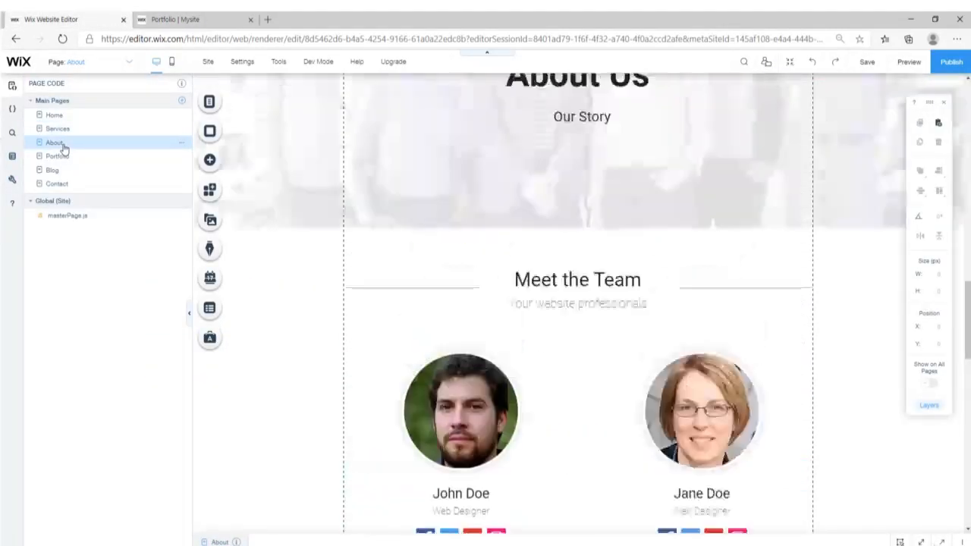
scroll(550, 246, down, 15)
scroll(554, 232, up, 5)
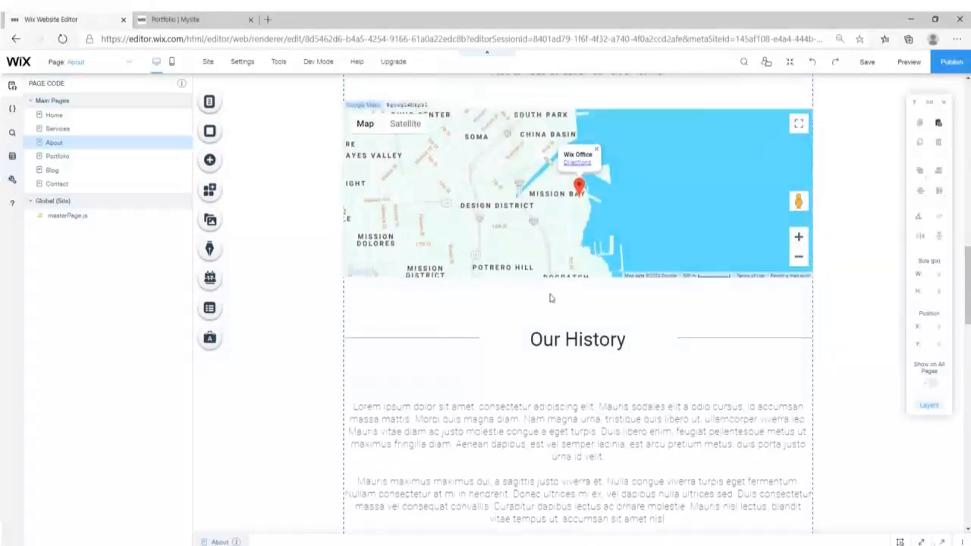
click(604, 316)
right_click(621, 312)
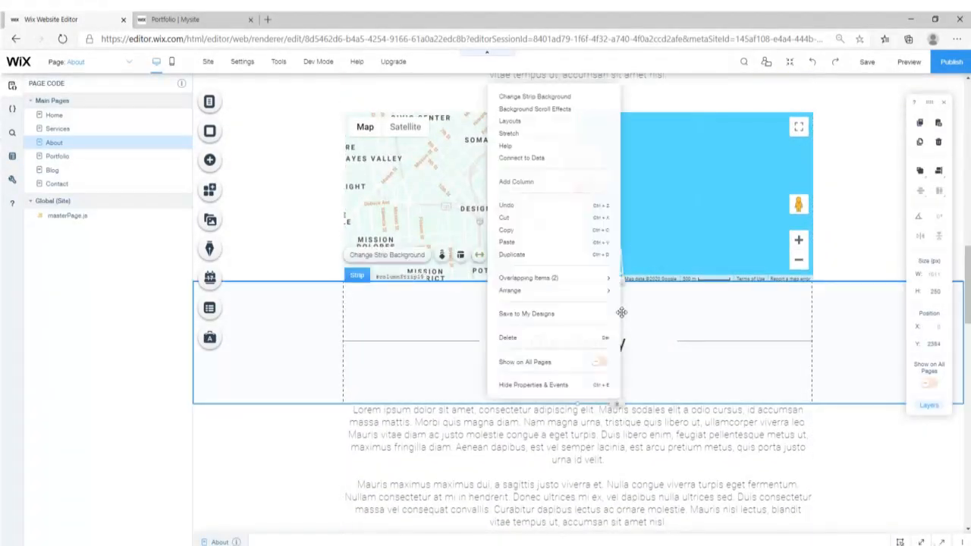
click(522, 240)
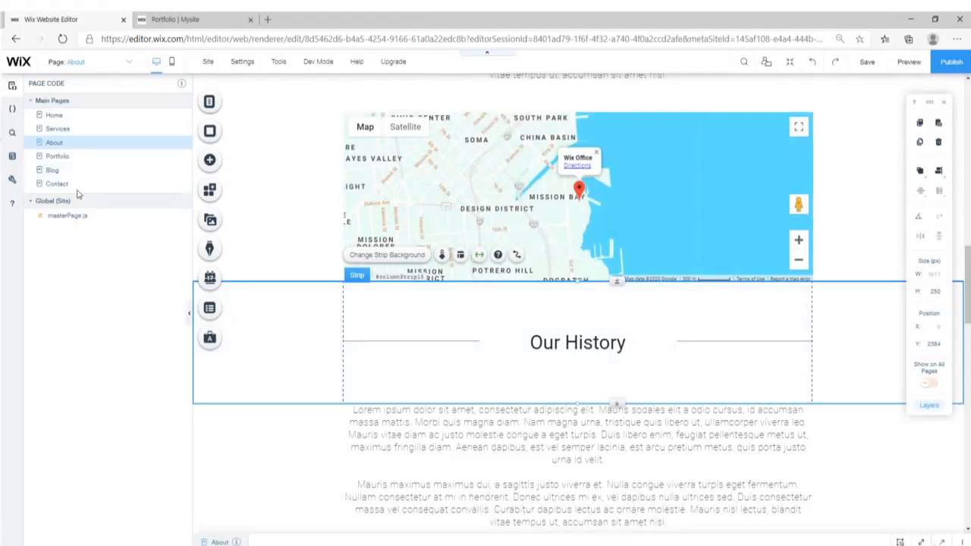
- Move the footer down on the Portfolio page to make room below the header strip
click(66, 156)
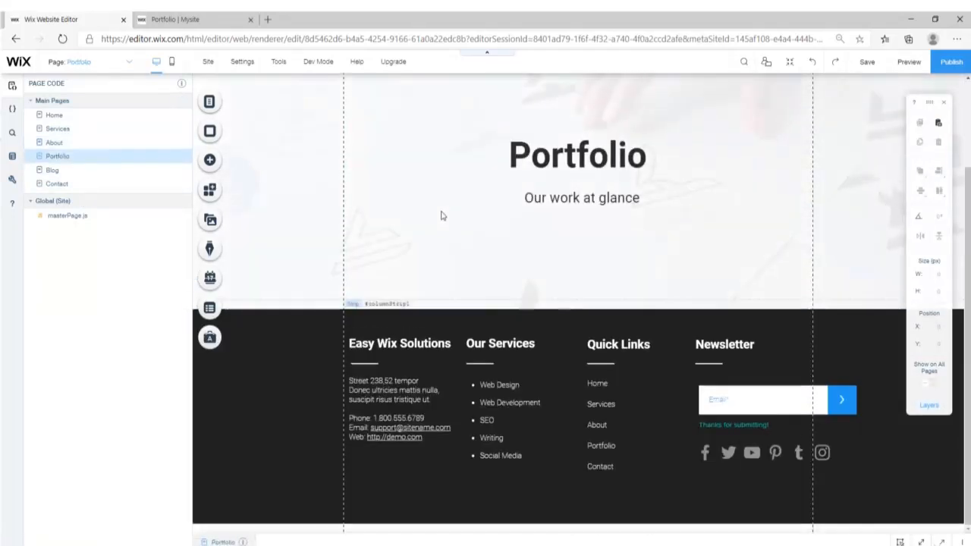
click(278, 380)
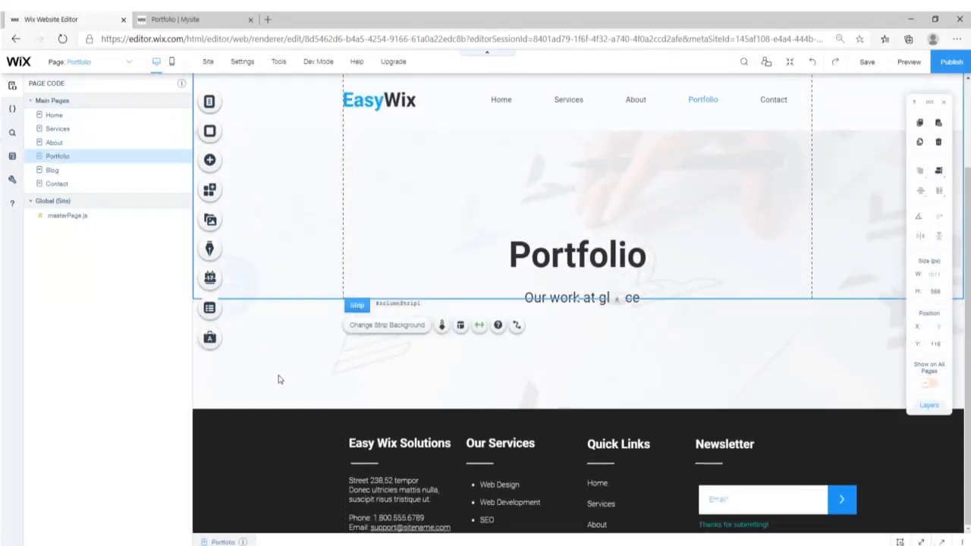
scroll(220, 409, down, 2)
click(219, 410)
drag(617, 298, 616, 523)
- Paste the Our History title strip on the Portfolio page and align it directly below the header strip
scroll(486, 270, up, 3)
scroll(486, 271, up, 2)
click(515, 311)
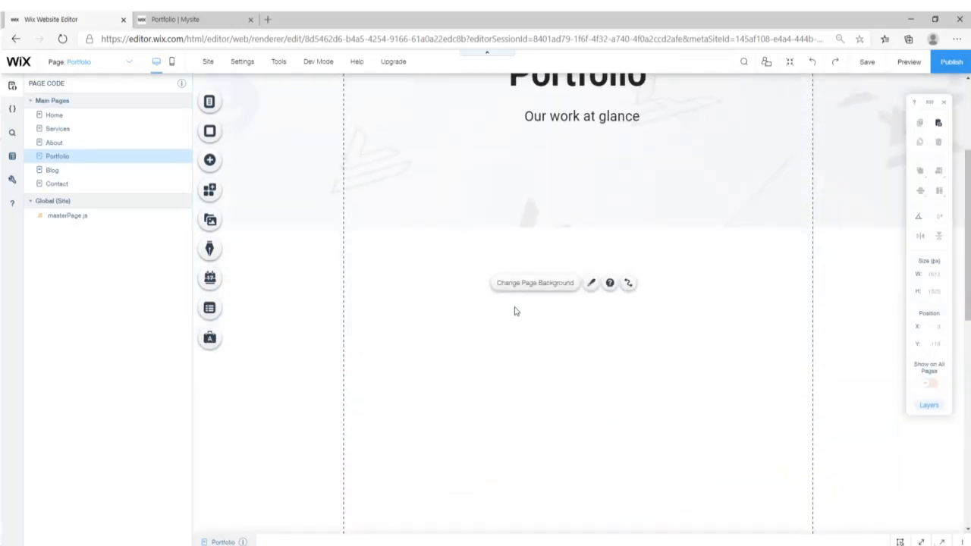
key(ctrl+v)
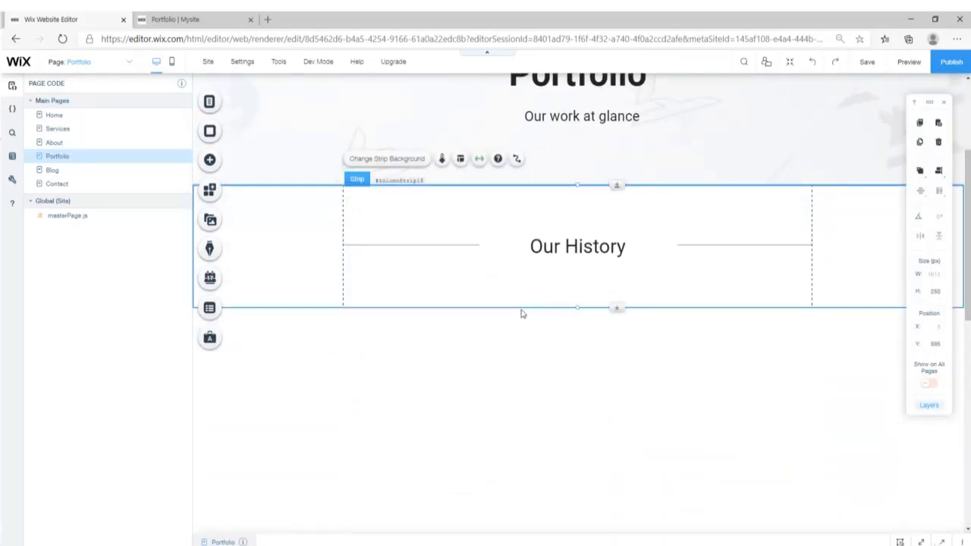
drag(506, 296, 505, 329)
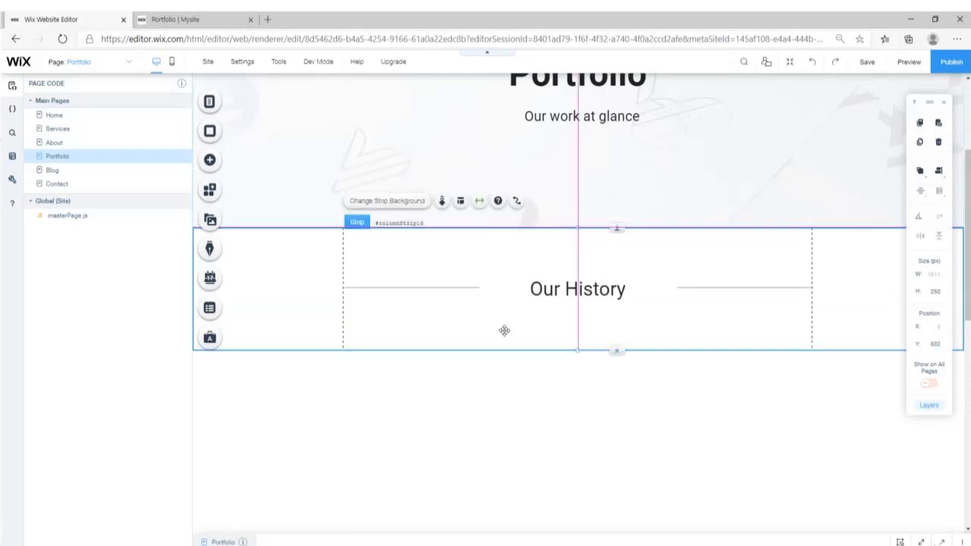
- Examine the category headings and gallery sections on the published Portfolio page, and return to the editor
click(203, 17)
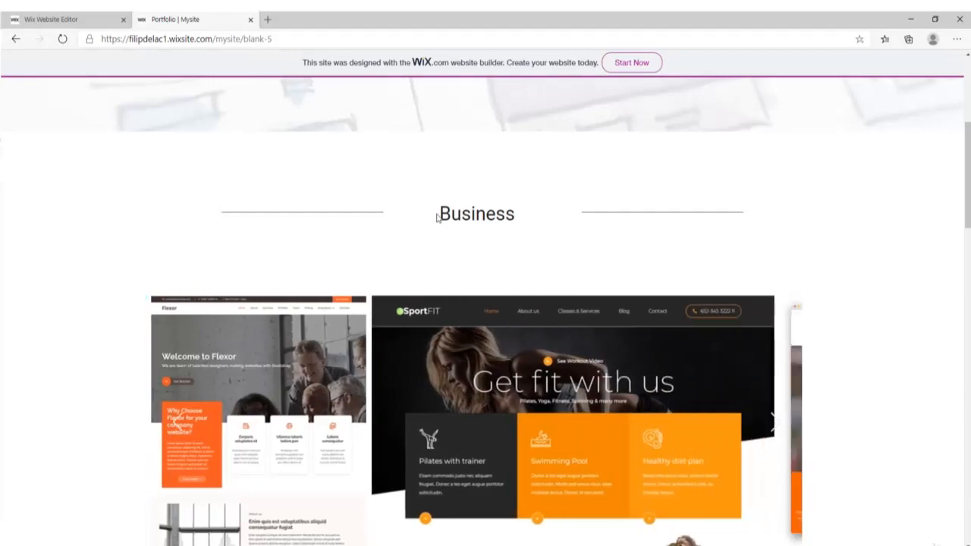
scroll(538, 220, down, 5)
scroll(505, 212, down, 5)
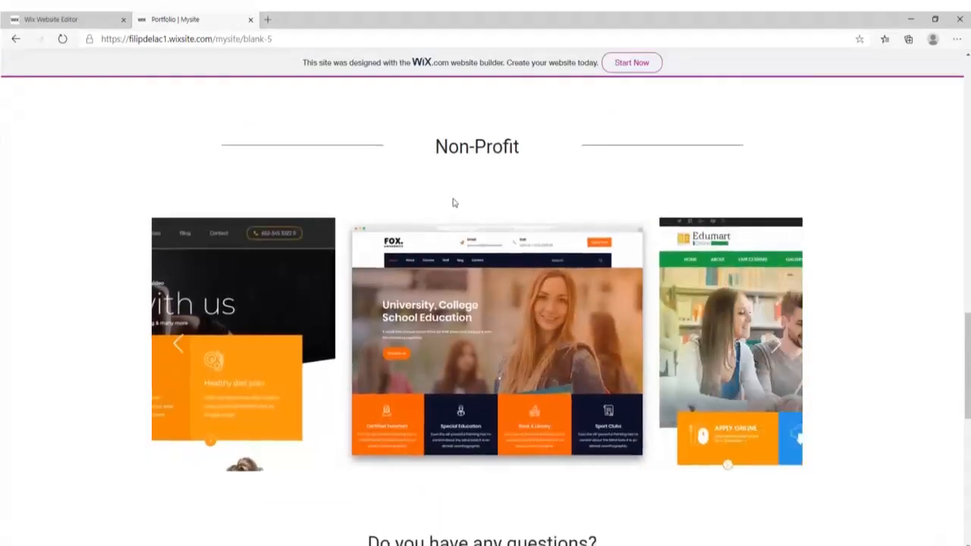
scroll(453, 201, up, 1)
scroll(423, 234, down, 4)
scroll(485, 258, up, 15)
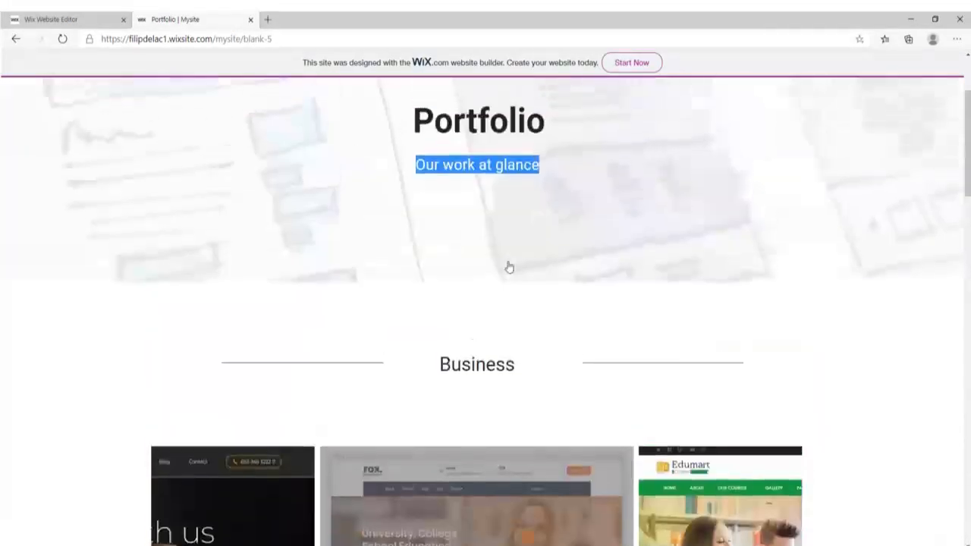
scroll(501, 189, down, 5)
scroll(496, 136, up, 2)
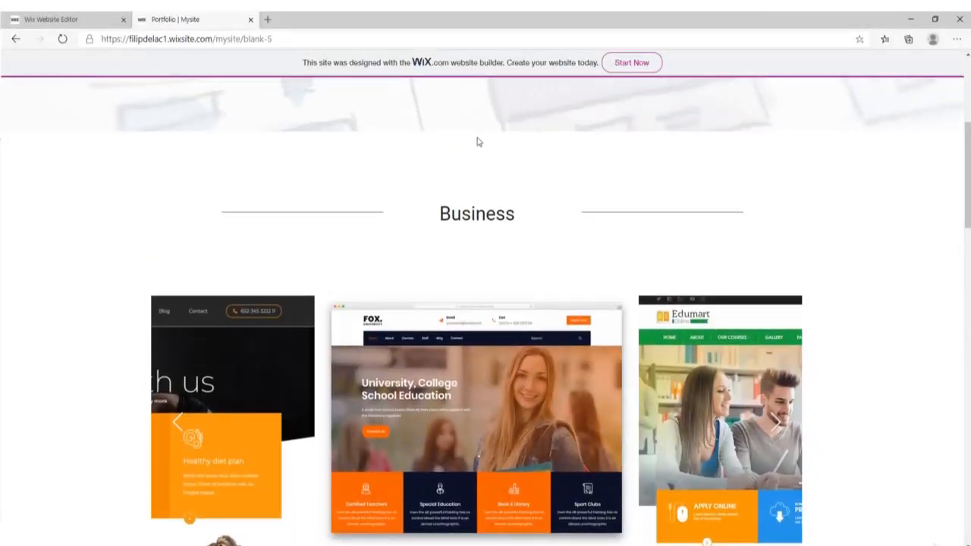
click(64, 17)
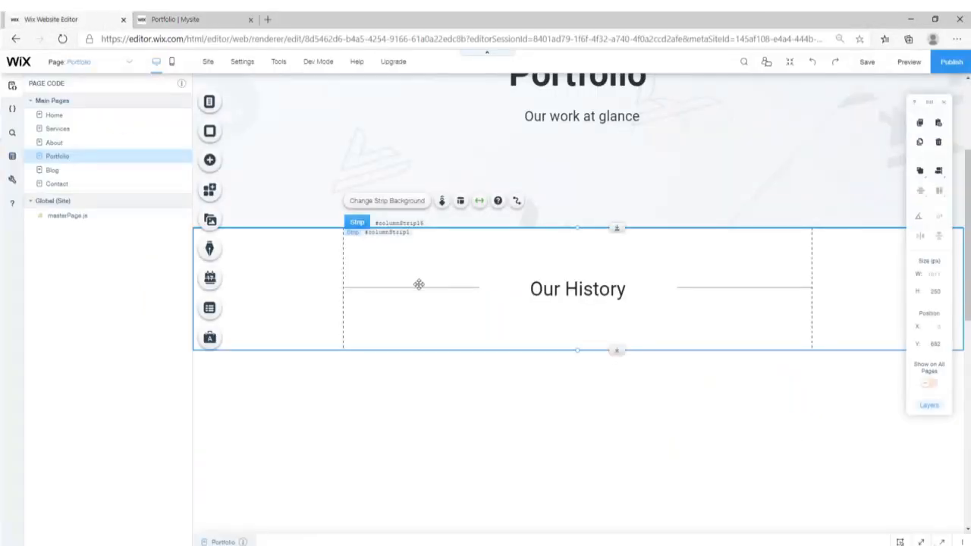
- Copy the Wix Pro Gallery from the Latest Projects section of the Home page
click(55, 115)
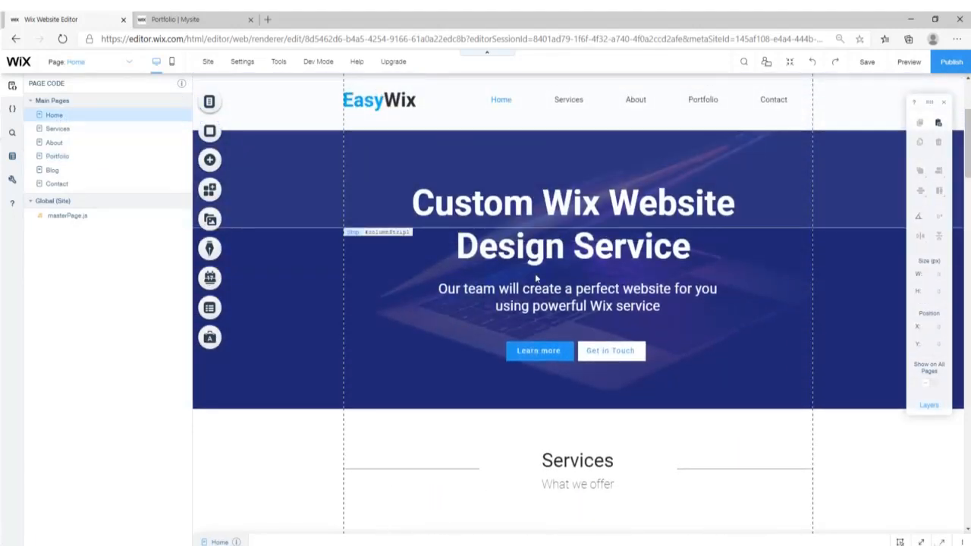
scroll(535, 277, down, 8)
scroll(547, 289, down, 10)
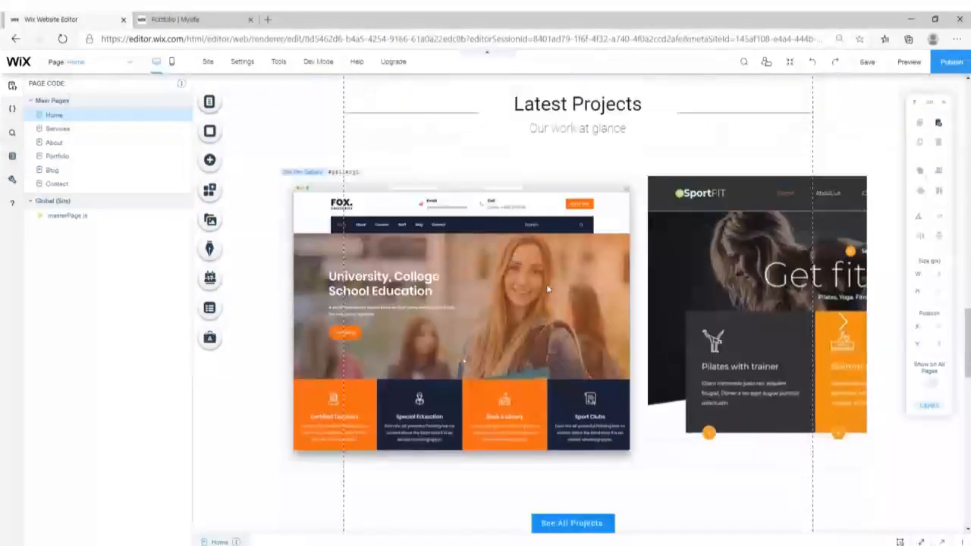
click(494, 241)
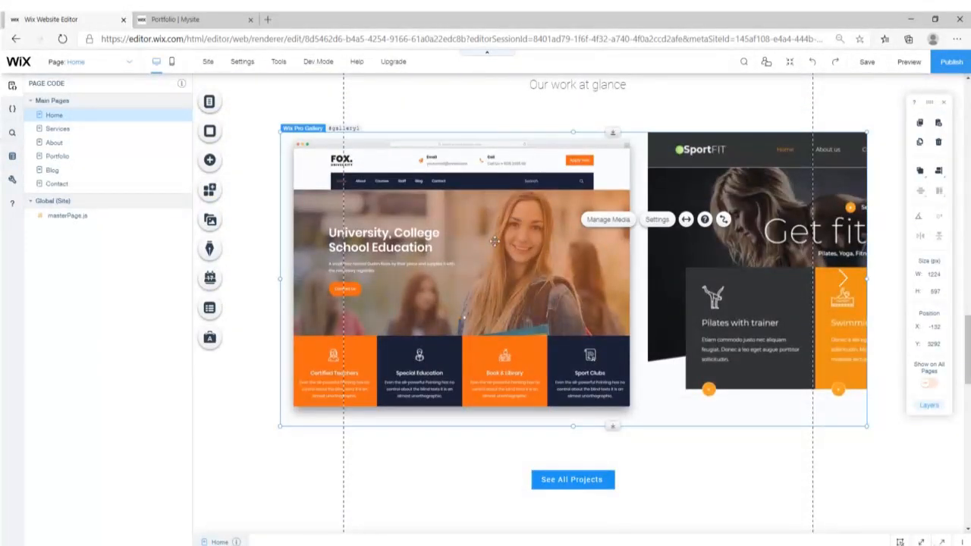
right_click(476, 204)
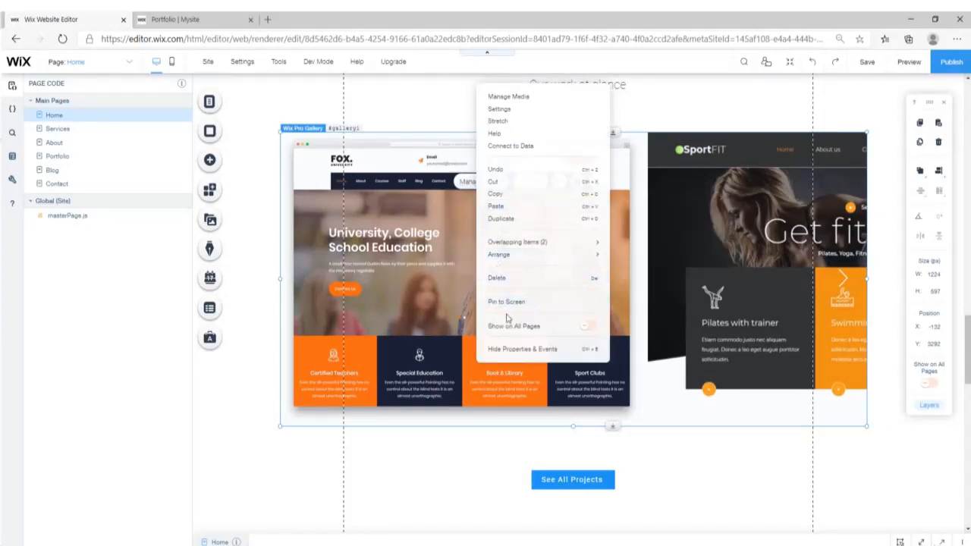
click(494, 194)
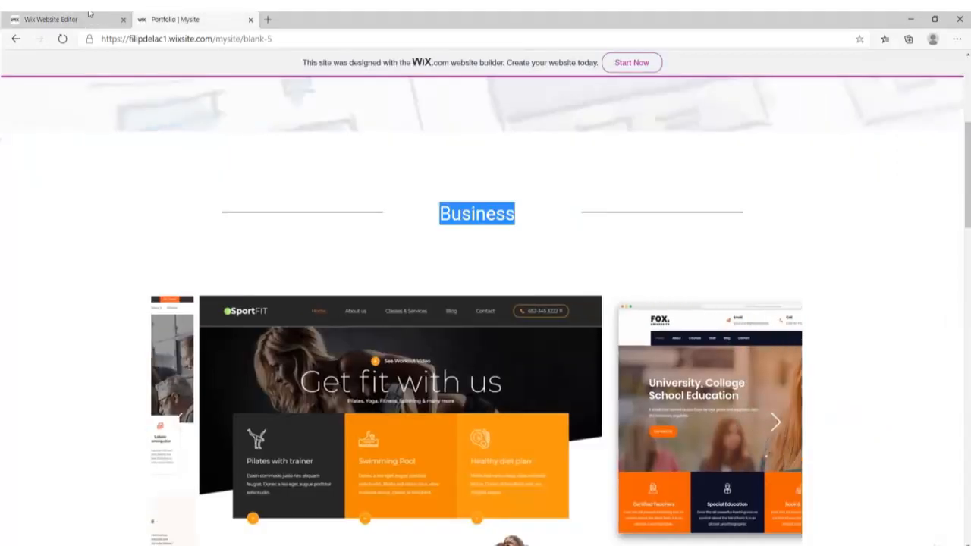
- Paste the copied gallery on the Portfolio page and place it horizontally centred, directly below the Business title strip
click(89, 13)
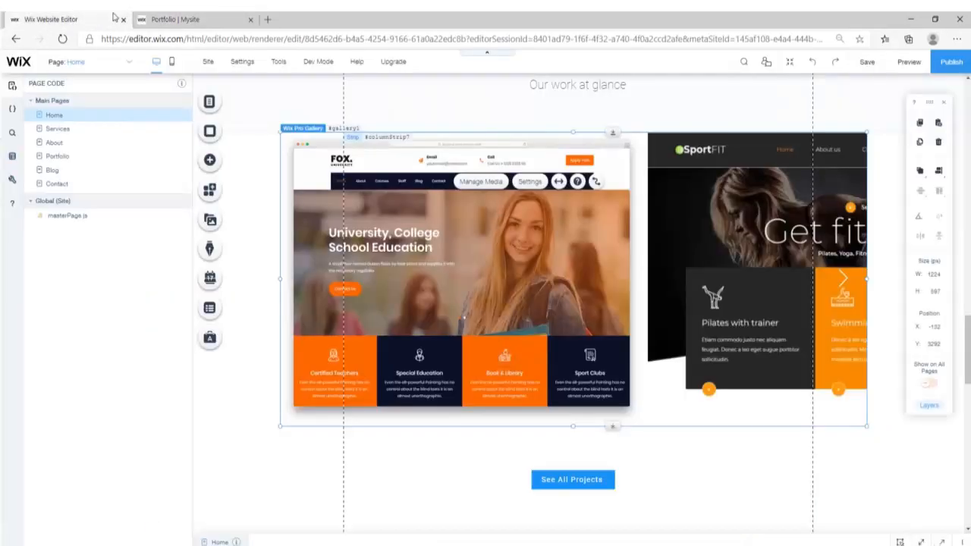
click(64, 156)
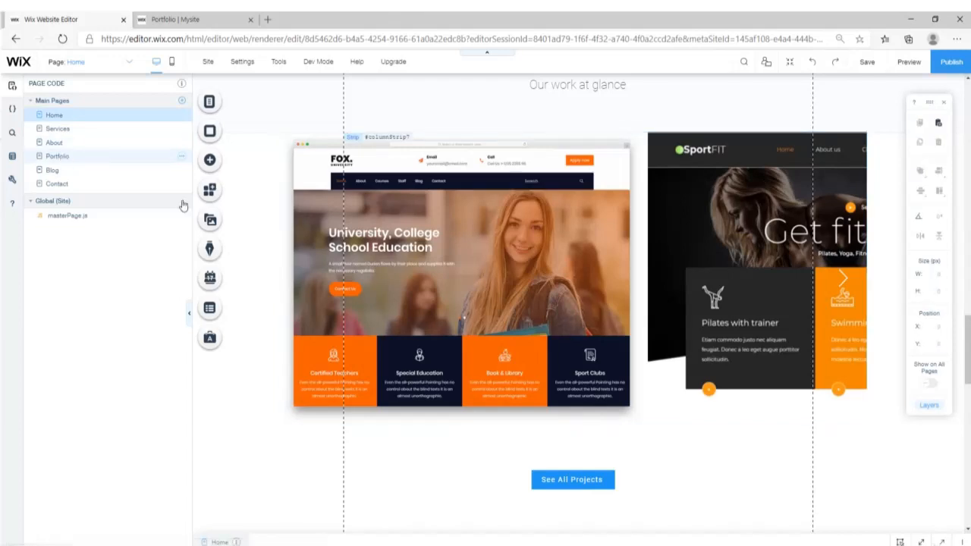
scroll(554, 352, down, 3)
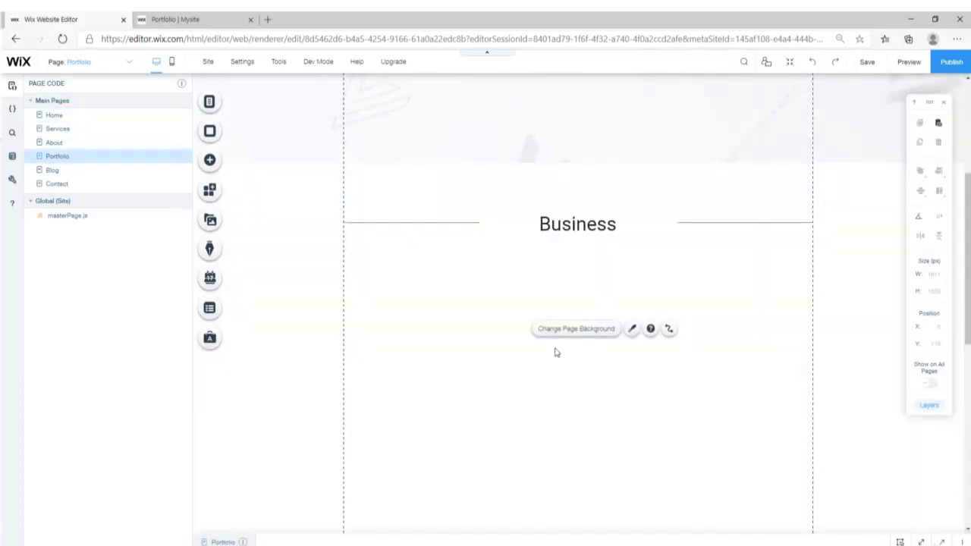
key(ctrl+v)
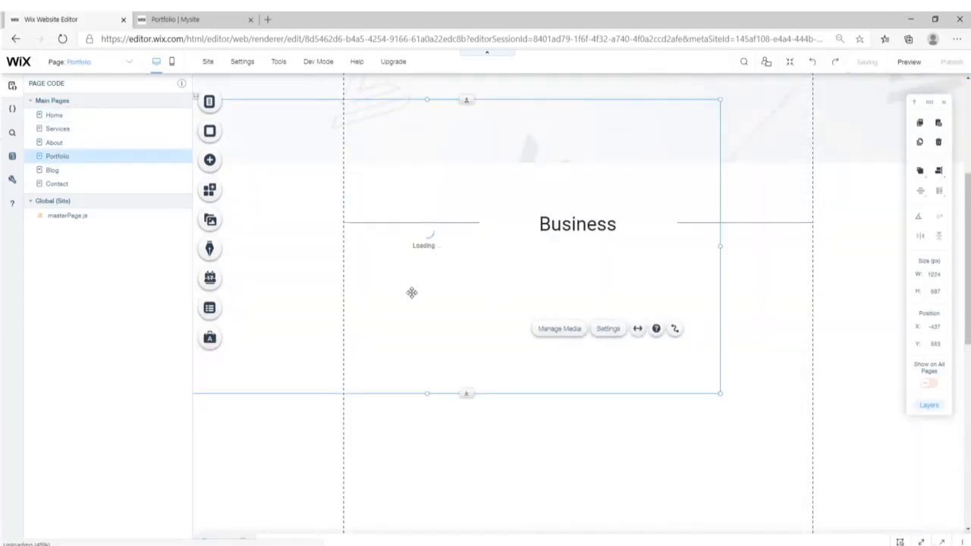
drag(387, 251, 546, 418)
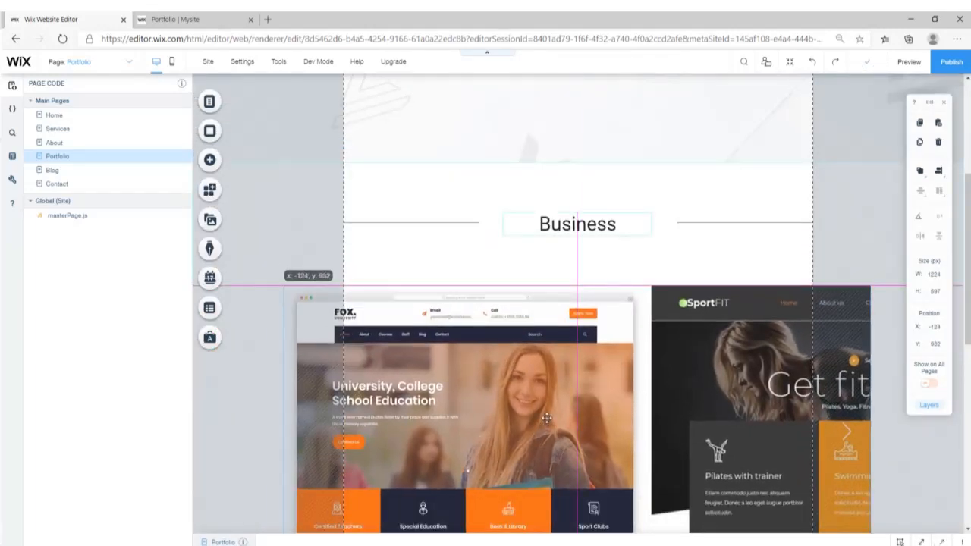
drag(686, 268, 683, 268)
- Duplicate the Business title strip with its gallery below the originals, and change the copied heading to Construction
click(781, 253)
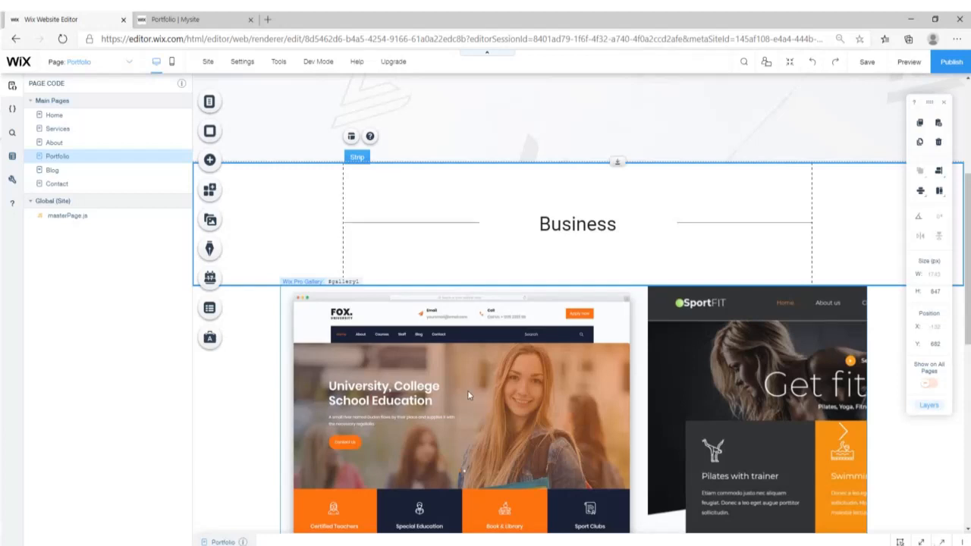
scroll(468, 390, down, 10)
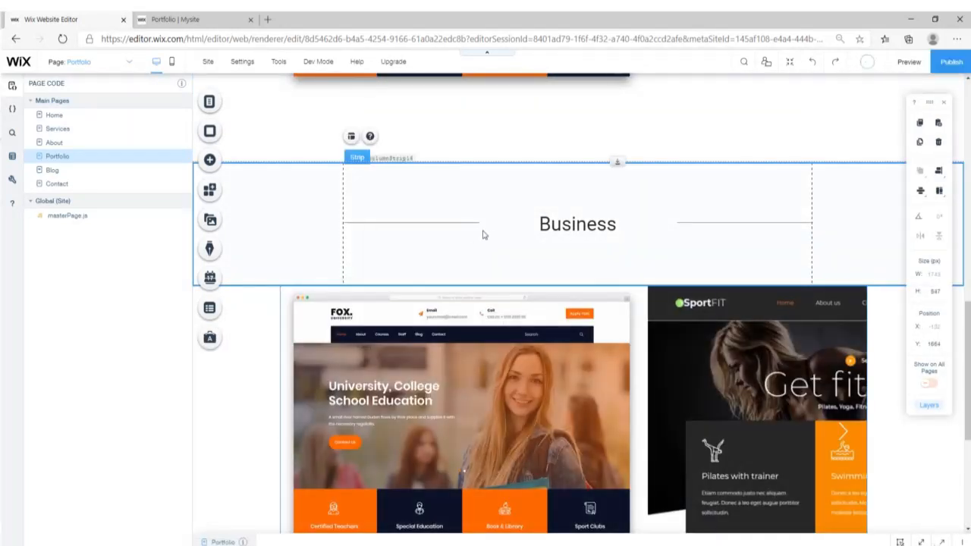
double_click(570, 158)
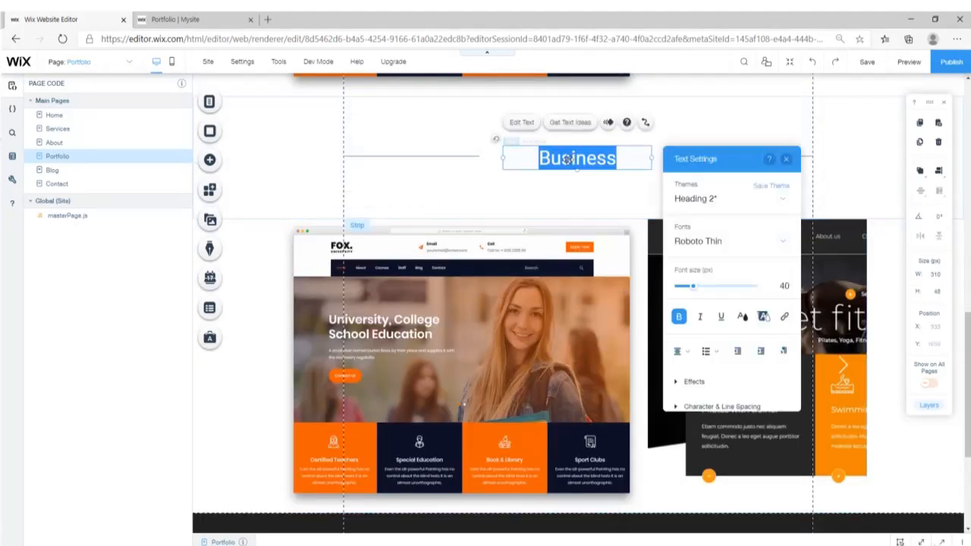
text(Construction)
click(785, 159)
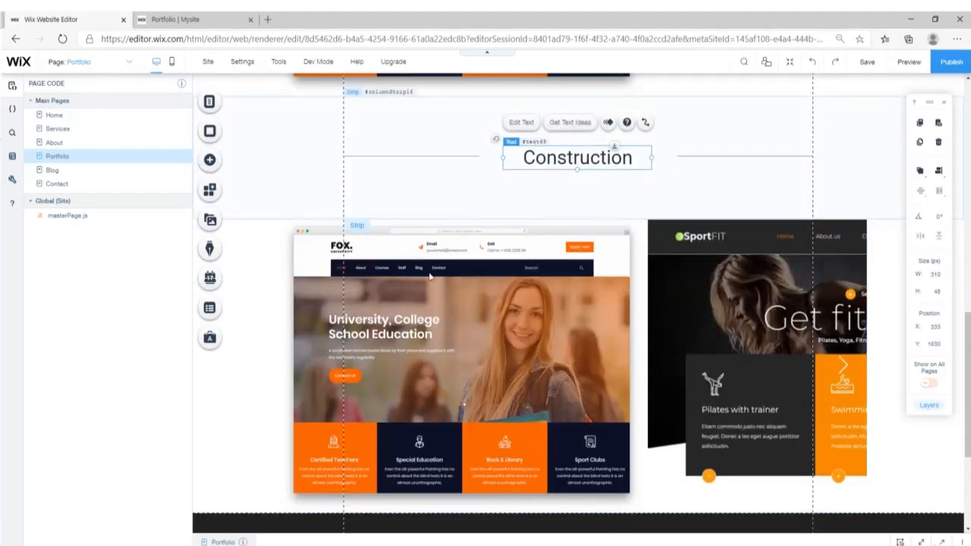
- Move the footer farther down the Portfolio page to make room for another section below the Construction gallery
scroll(285, 310, down, 3)
click(293, 377)
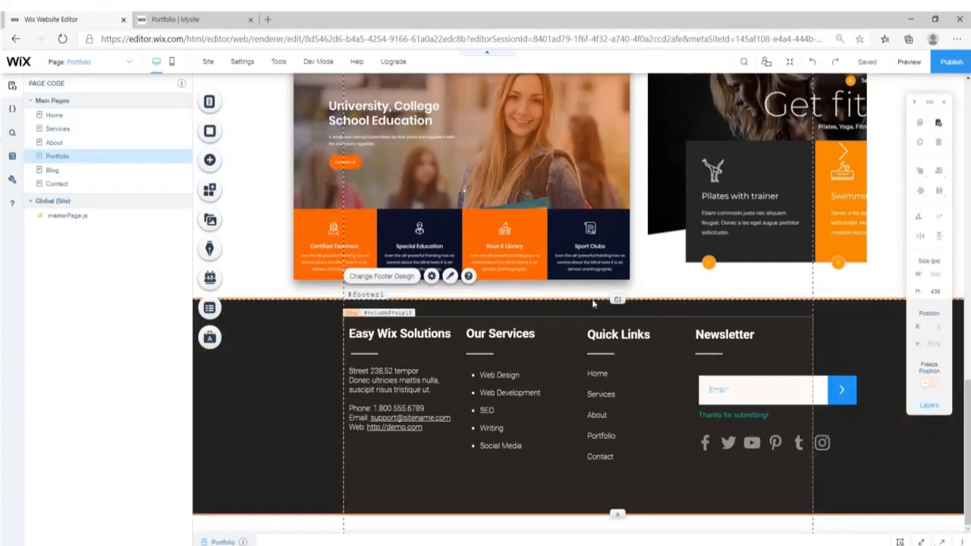
drag(618, 299, 617, 538)
scroll(633, 432, down, 3)
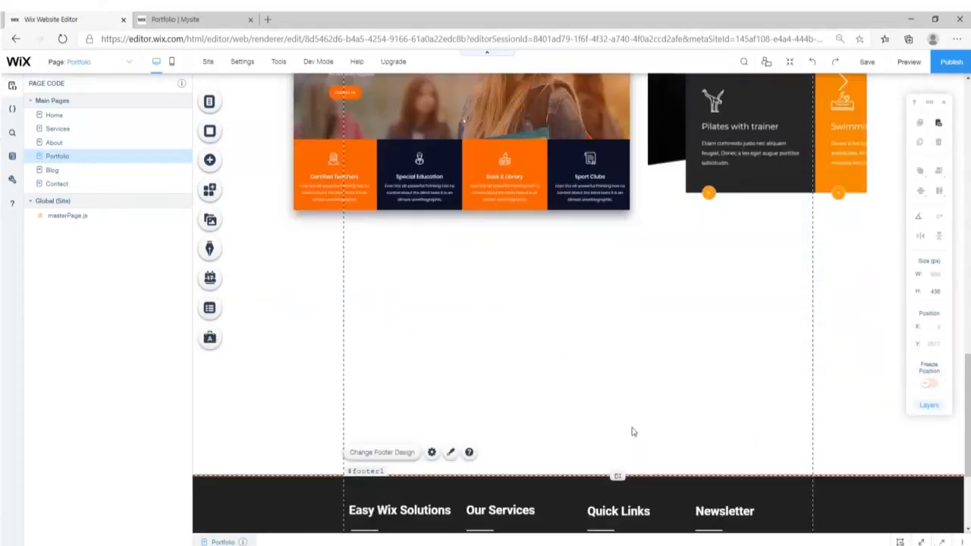
drag(618, 300, 617, 447)
click(539, 159)
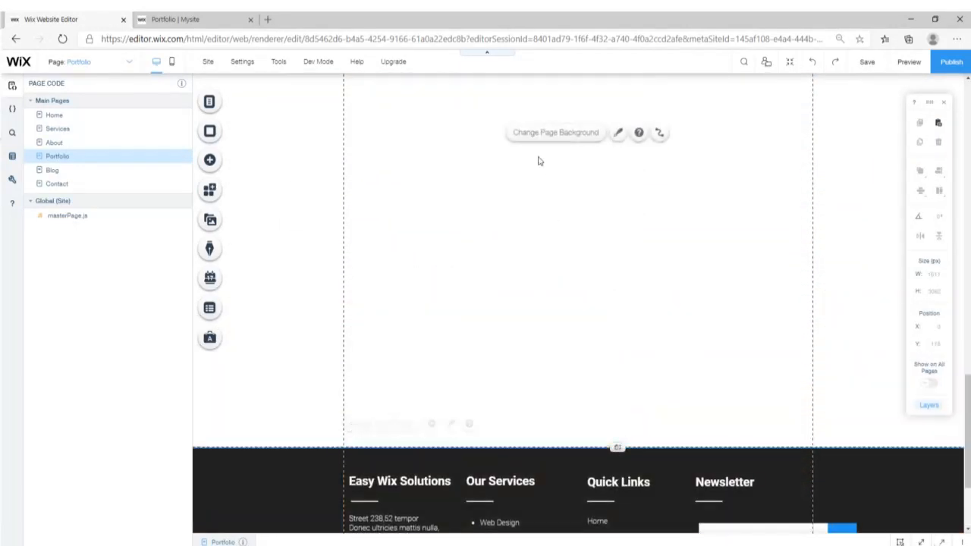
- Paste another copy of the Business title strip with its gallery below the Construction gallery, and change the copied heading to Non-Profit
key(ctrl+v)
click(606, 269)
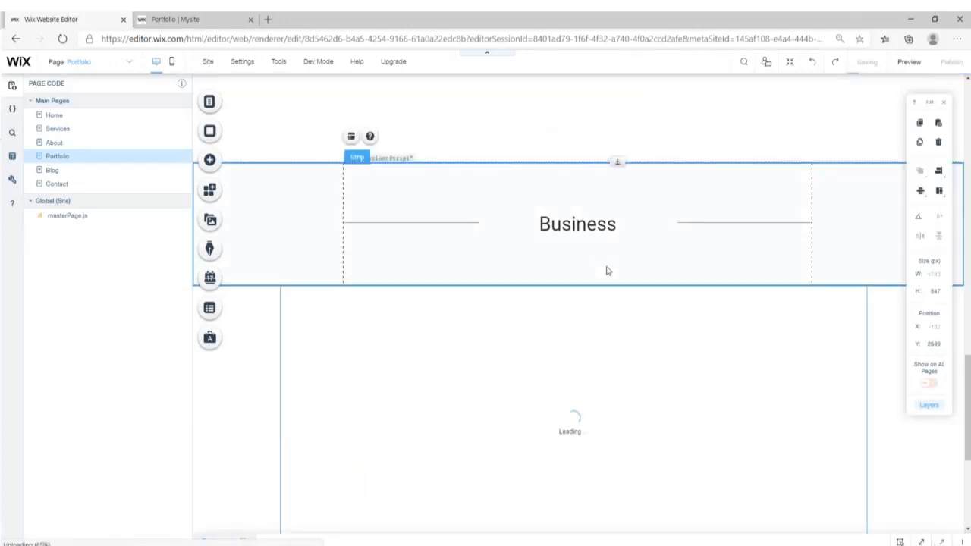
scroll(412, 318, up, 2)
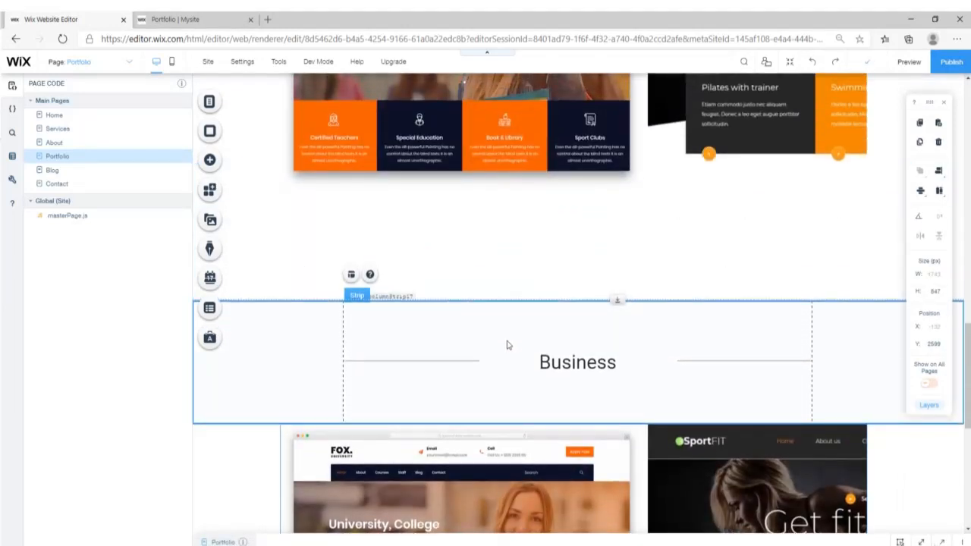
double_click(578, 252)
text(Non-Profit)
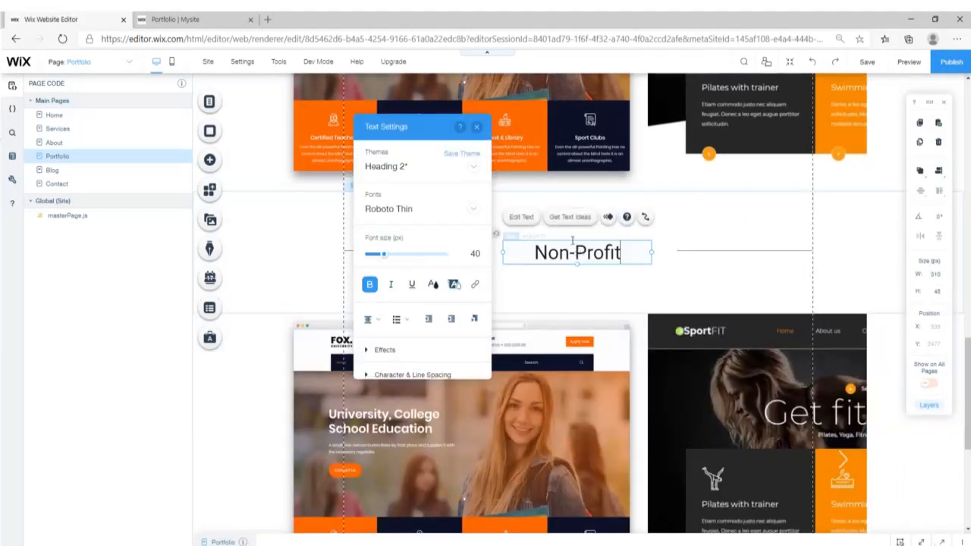
click(477, 127)
click(864, 258)
- Move the footer farther down the Portfolio page to leave empty space below the Non-Profit gallery
scroll(508, 249, up, 4)
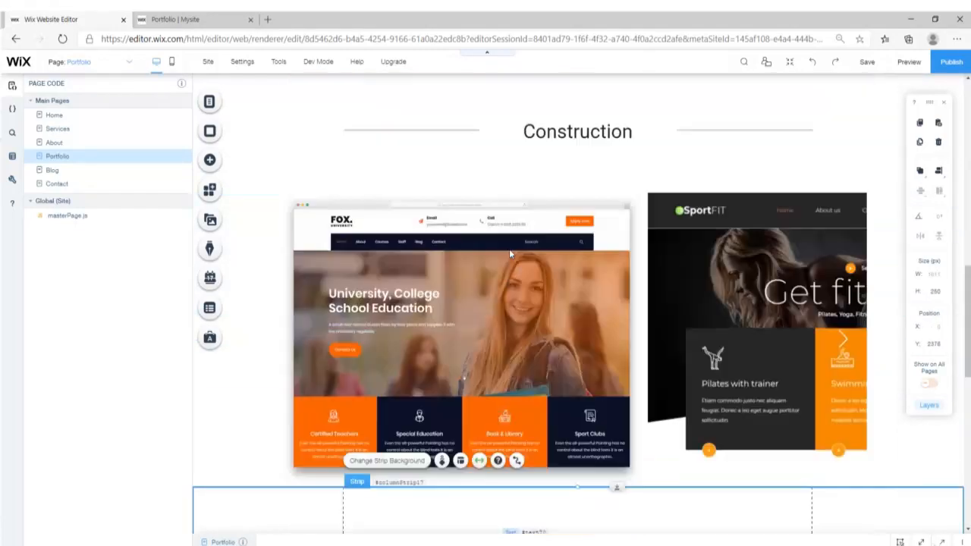
scroll(508, 249, up, 10)
scroll(429, 268, down, 6)
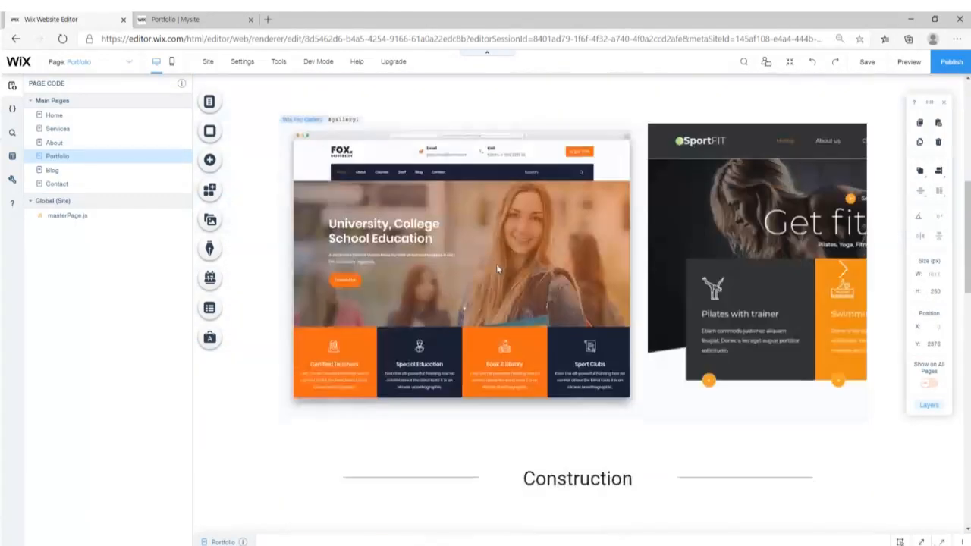
scroll(496, 264, down, 10)
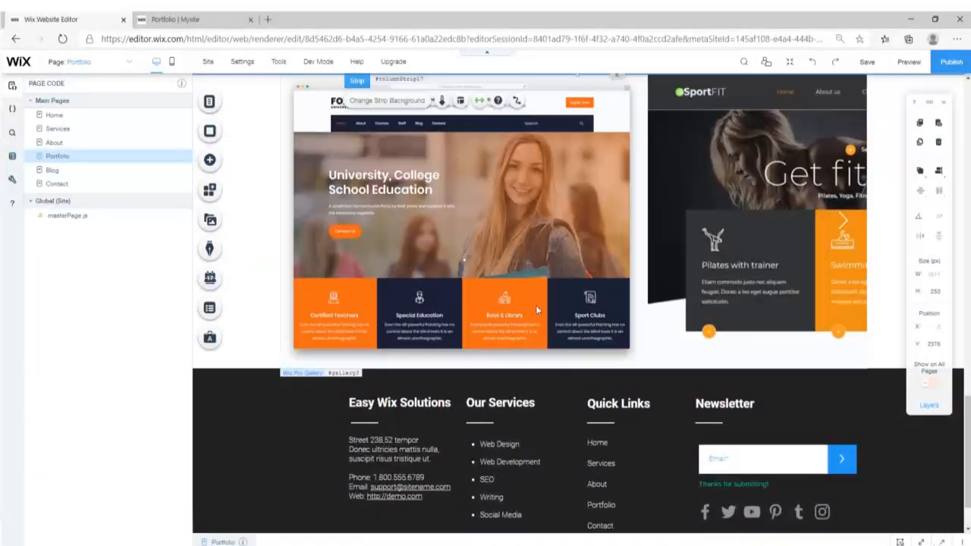
click(270, 391)
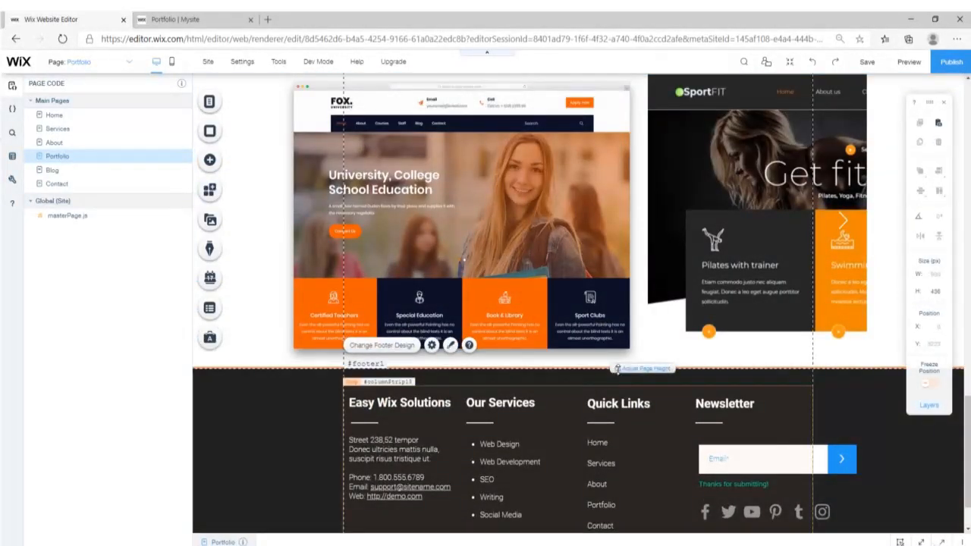
drag(617, 370, 634, 440)
scroll(633, 438, down, 3)
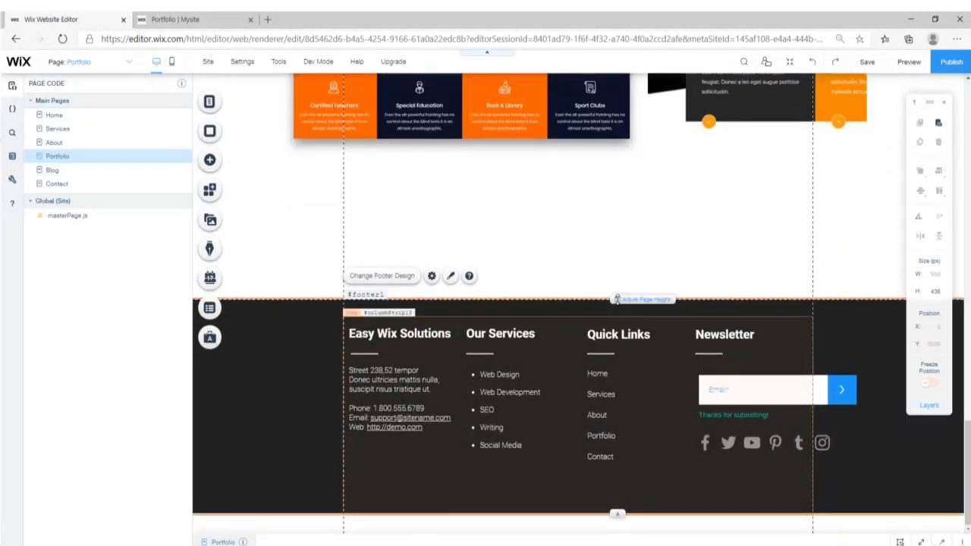
drag(617, 299, 629, 489)
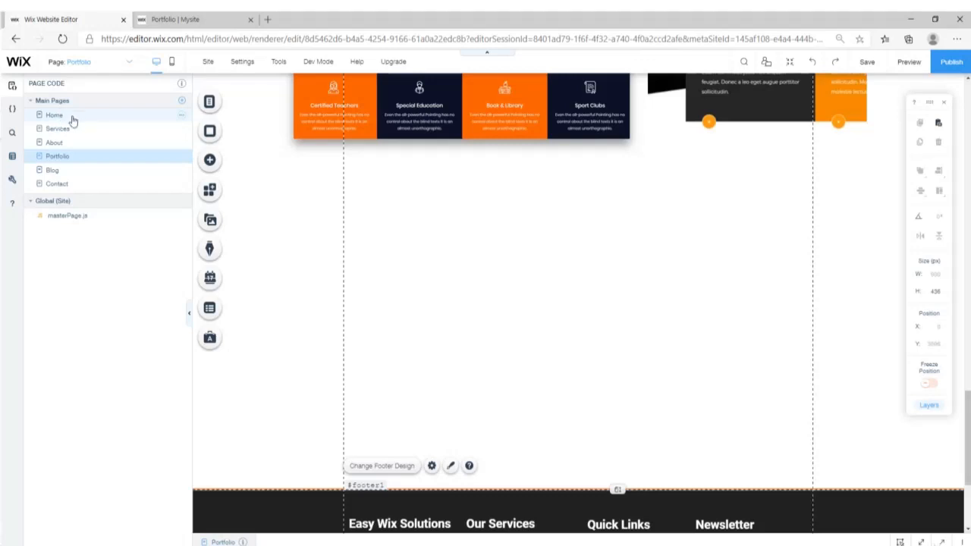
- Copy the "Do you have any questions?" strip and its Contact Us button from the About page to the Portfolio page, below the Non-Profit gallery
click(54, 142)
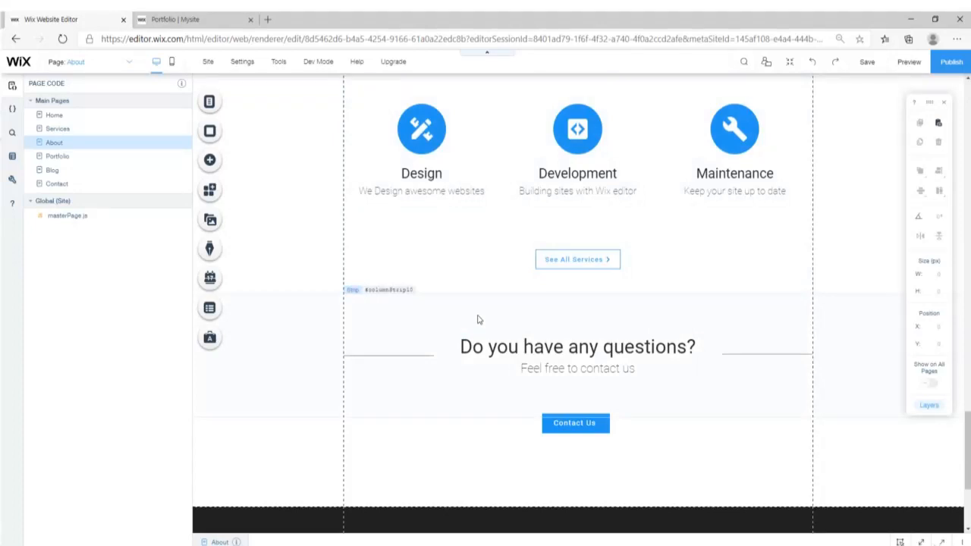
click(476, 319)
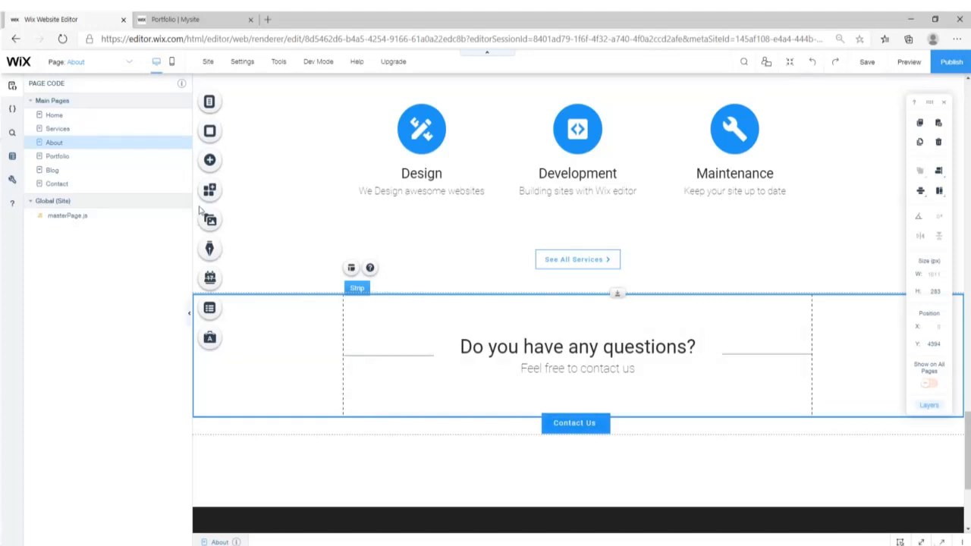
click(60, 159)
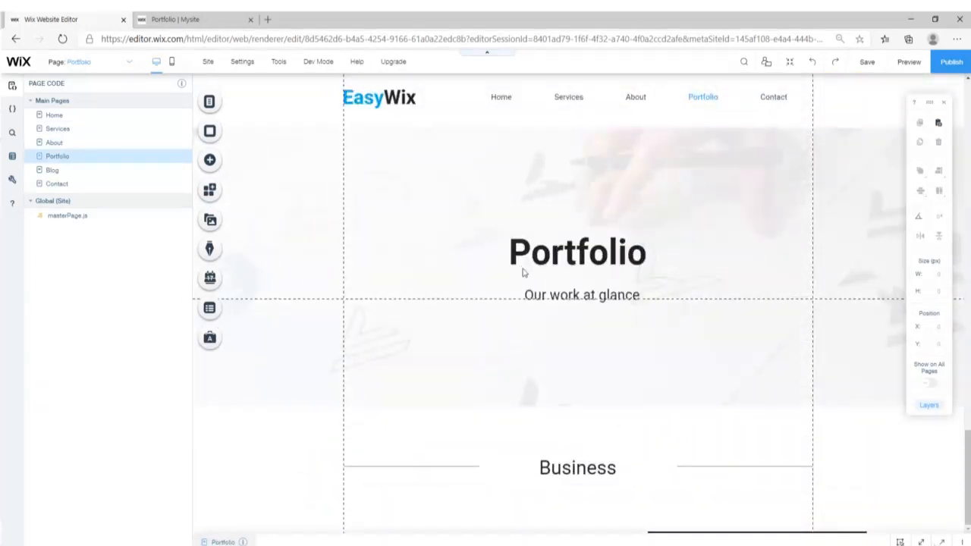
scroll(540, 241, down, 10)
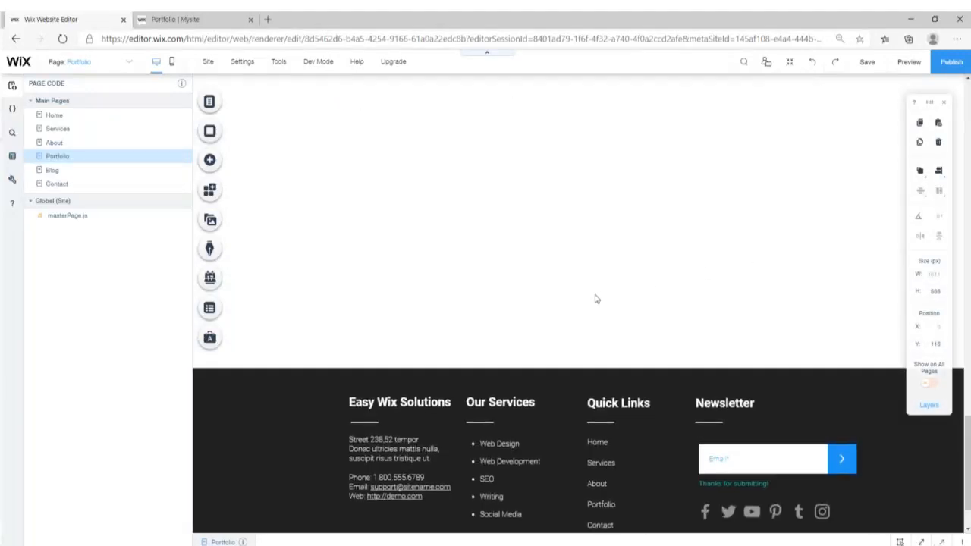
scroll(572, 295, up, 2)
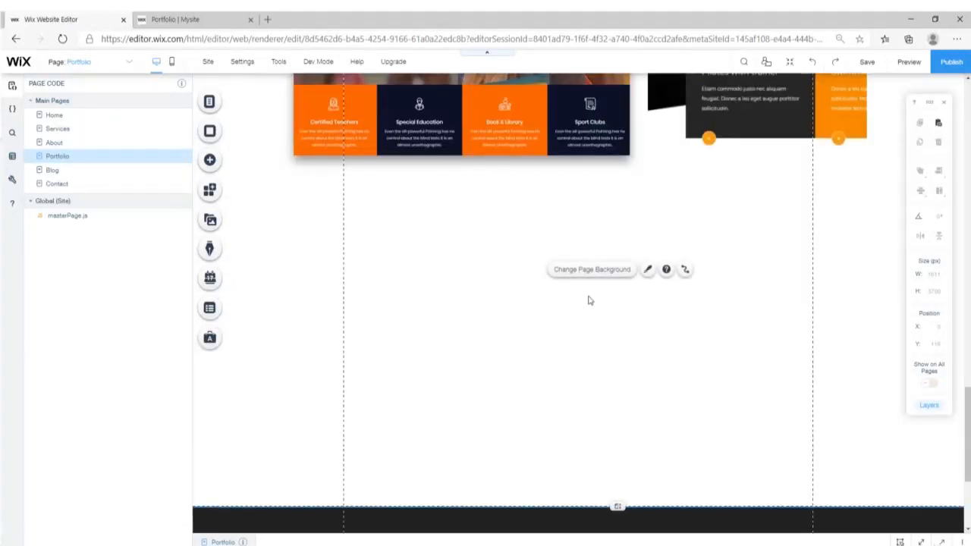
- Centre the Contact Us button horizontally on the Portfolio page and raise the footer to close the empty space below it
click(422, 305)
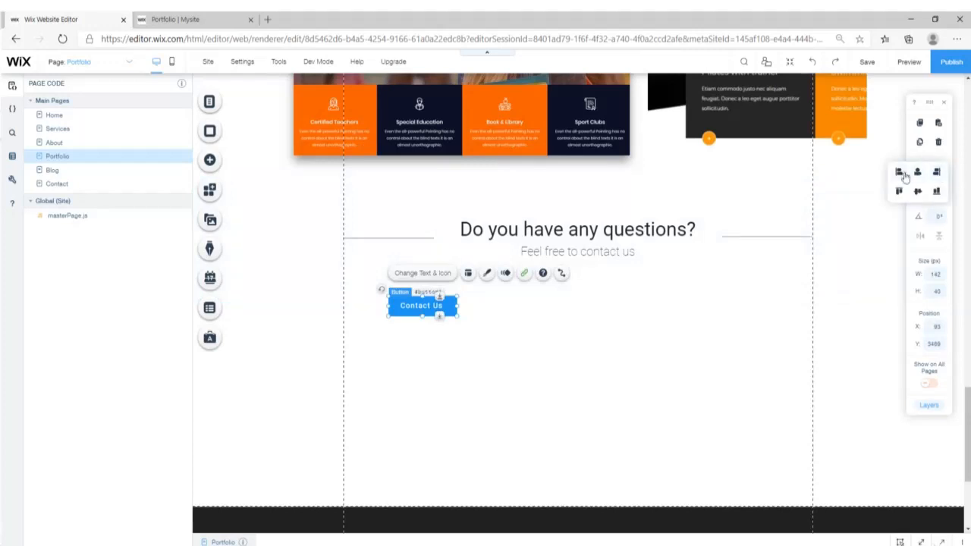
click(916, 173)
click(836, 312)
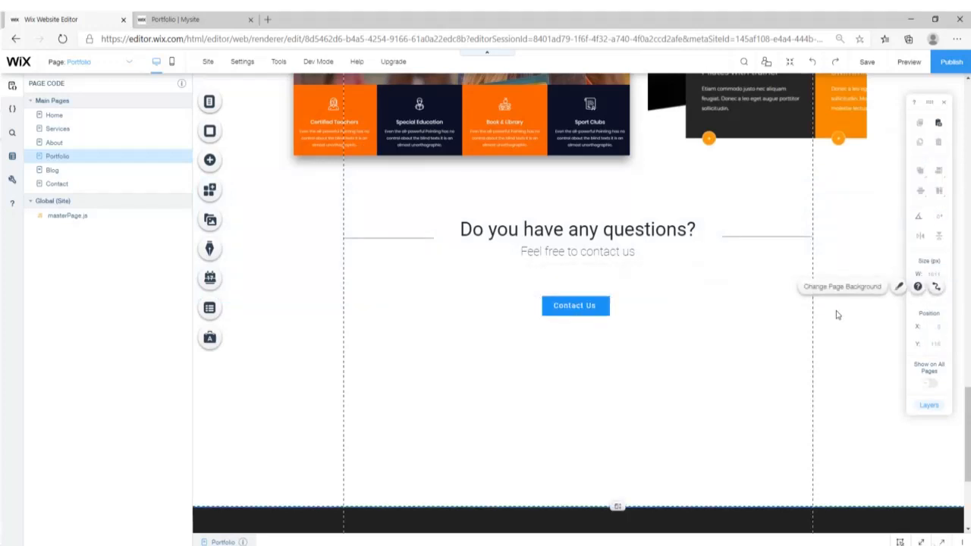
drag(617, 506, 628, 379)
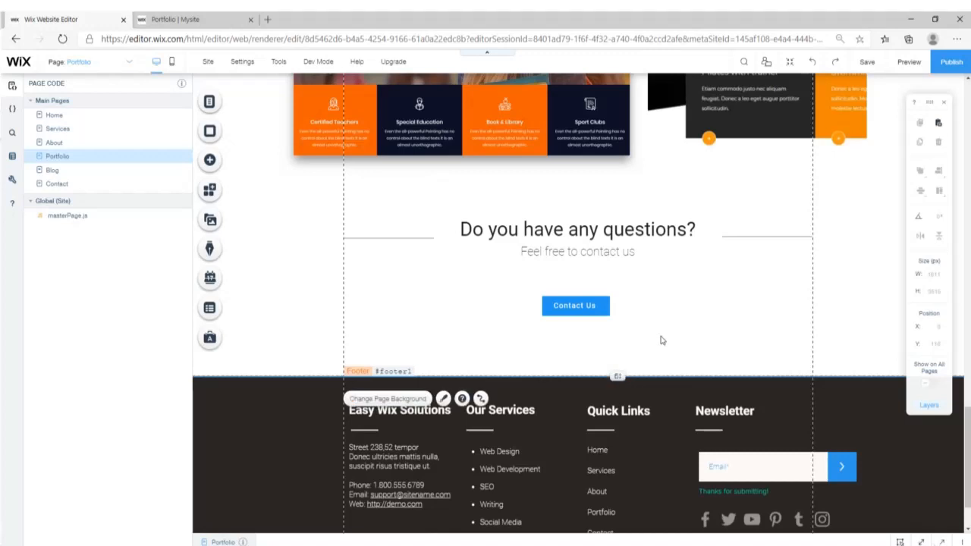
- Preview the Portfolio page and check its header, the category galleries and the contact section from start to end
click(909, 63)
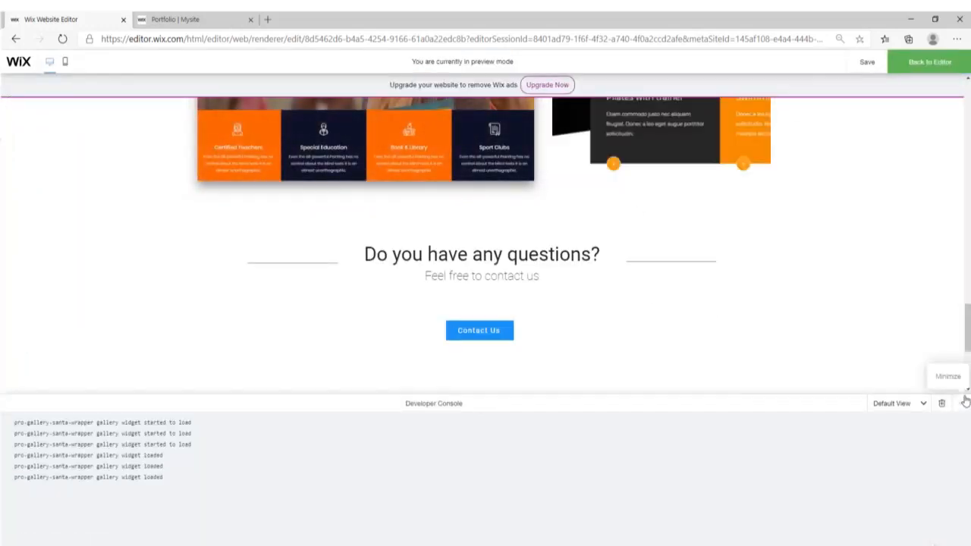
click(964, 400)
drag(968, 432, 963, 91)
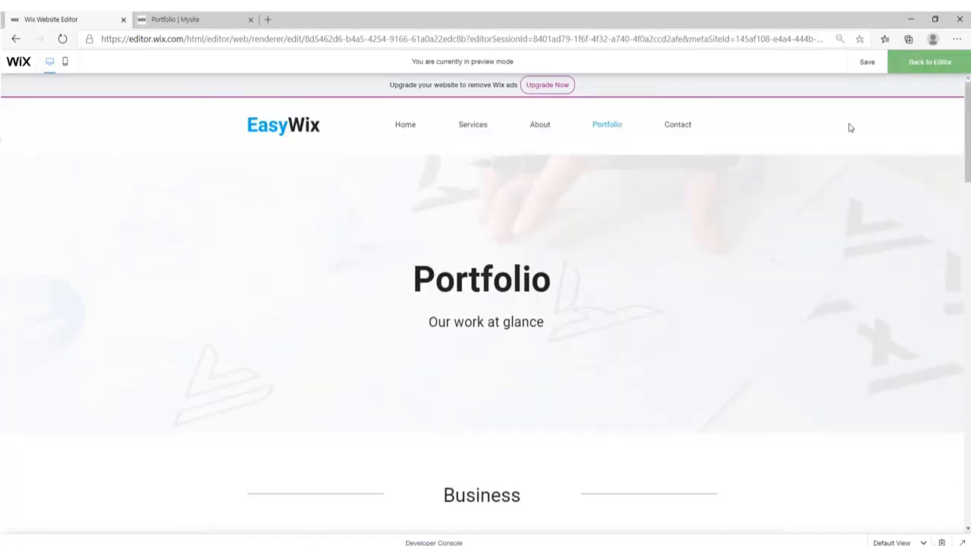
scroll(285, 293, down, 5)
scroll(149, 298, down, 8)
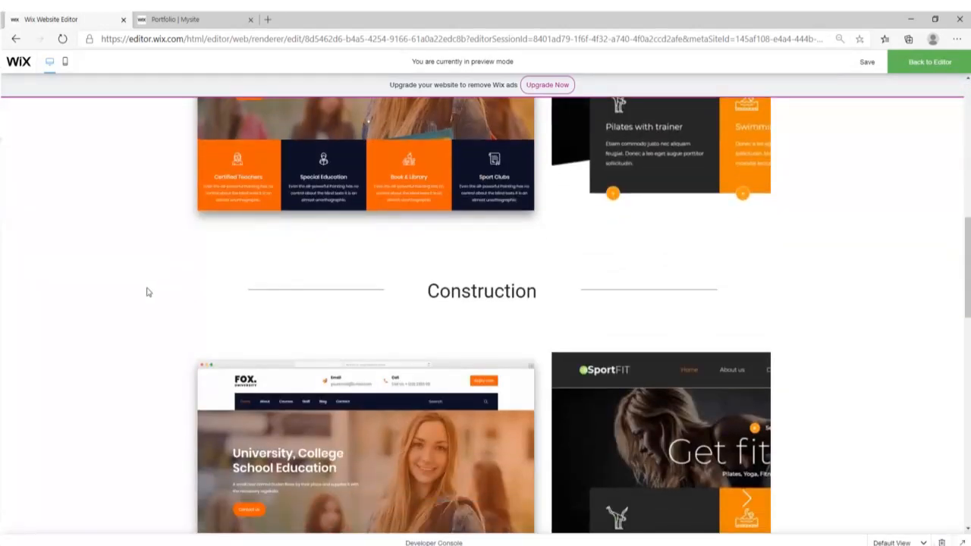
scroll(129, 287, down, 7)
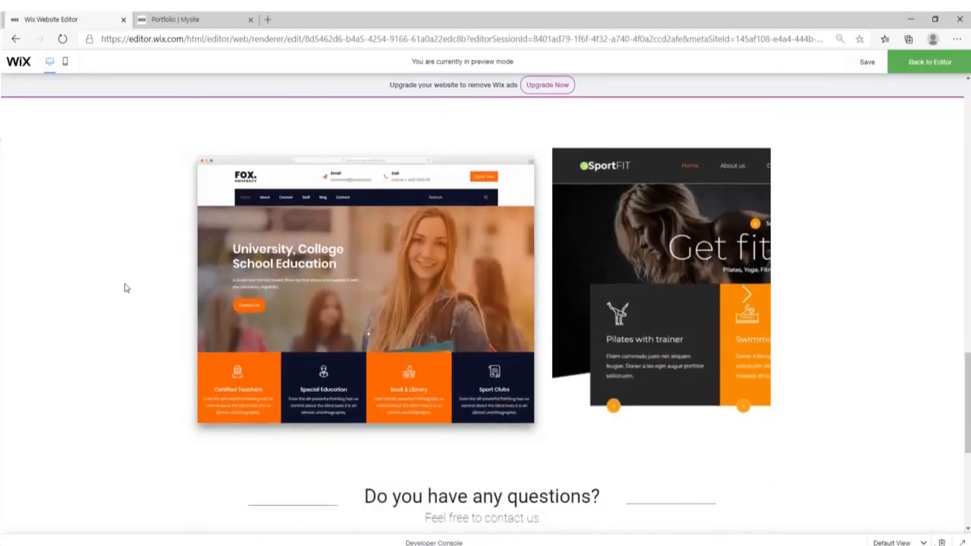
scroll(119, 289, down, 3)
scroll(121, 287, up, 15)
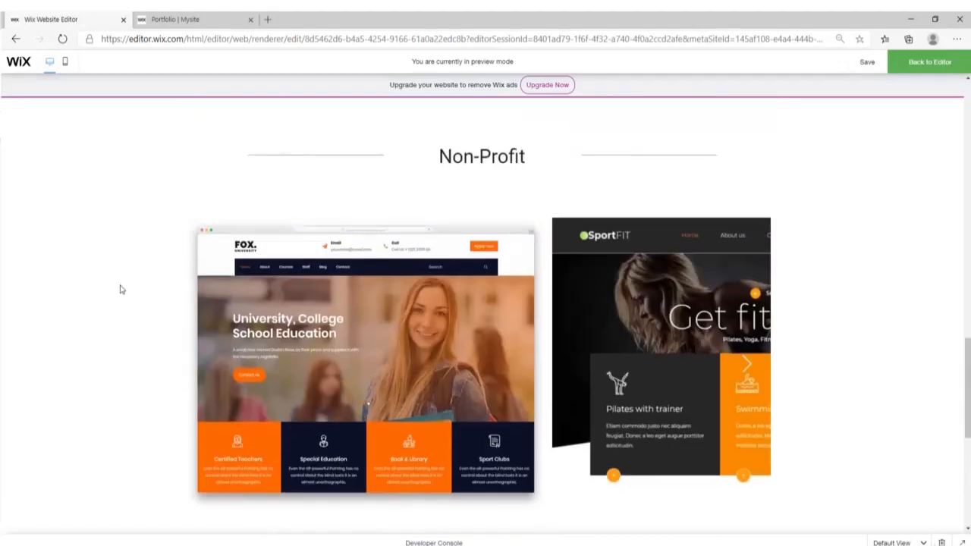
scroll(125, 286, up, 5)
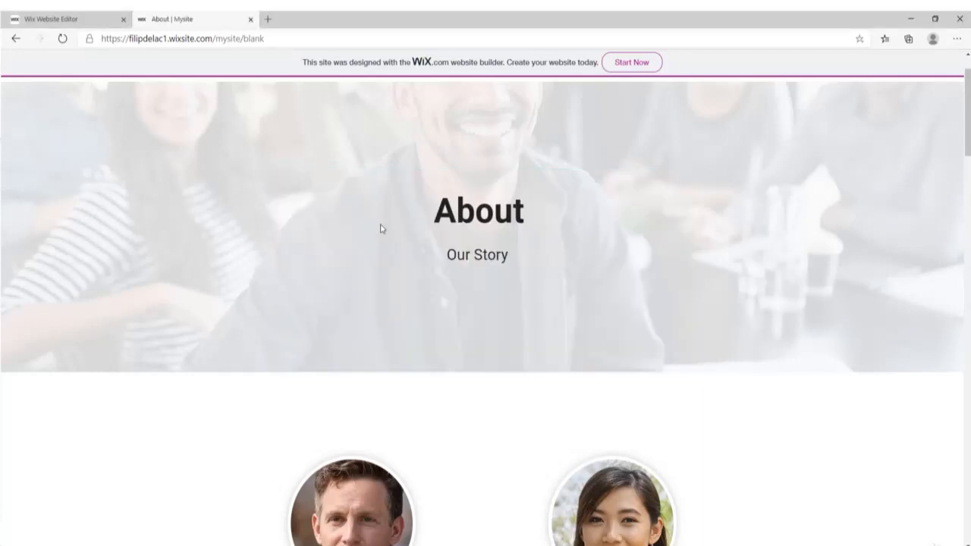
- Examine the published example's About page, including the map, Our History gallery, Our Services section and contact section
scroll(381, 229, down, 10)
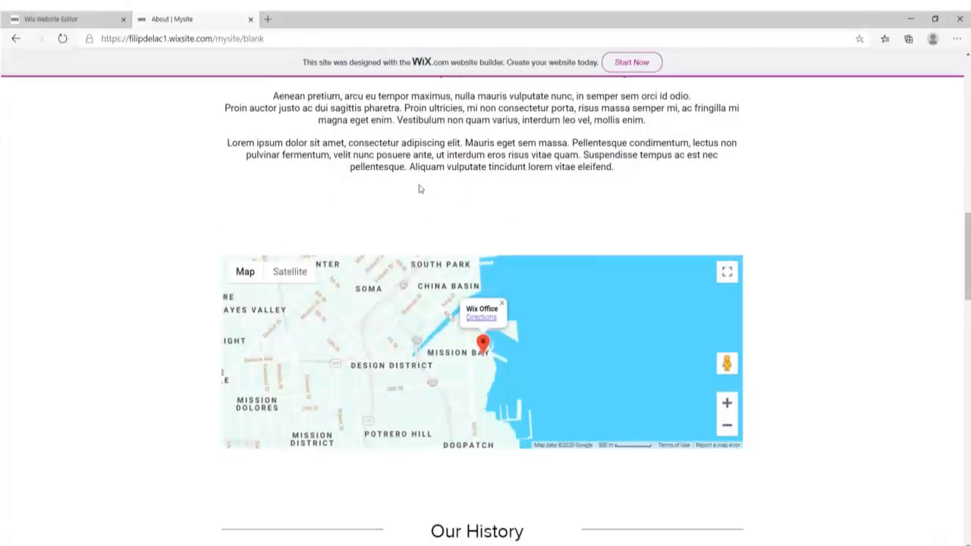
scroll(198, 213, down, 3)
scroll(379, 217, up, 1)
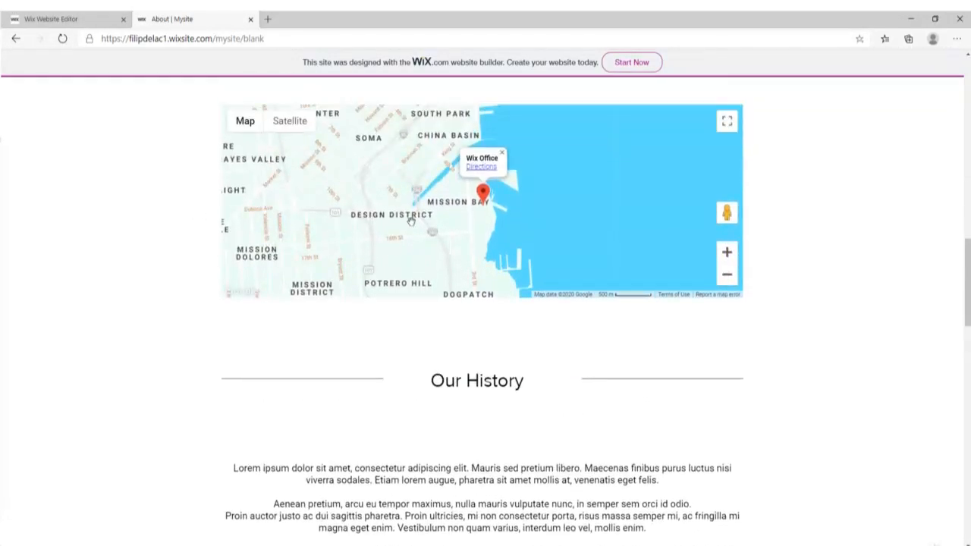
scroll(175, 305, down, 3)
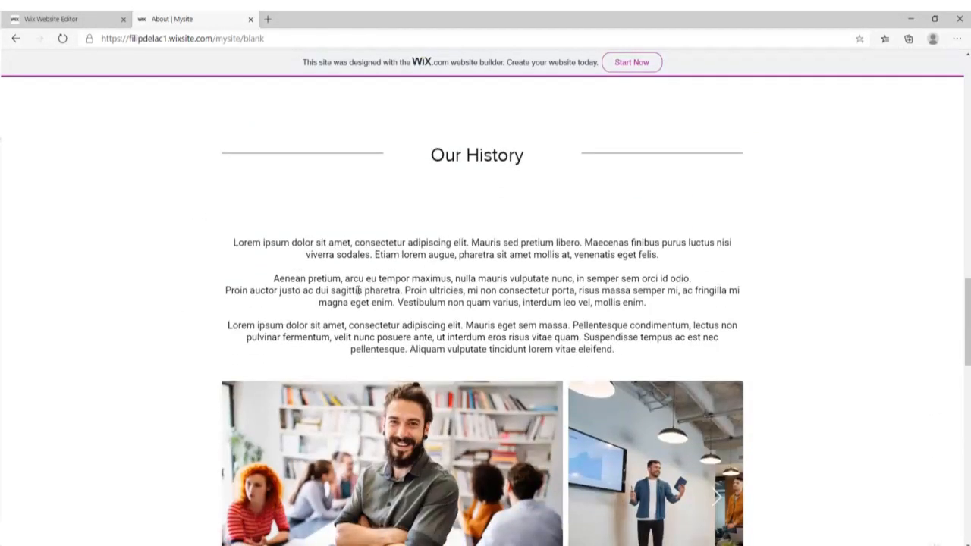
scroll(358, 290, down, 3)
click(717, 273)
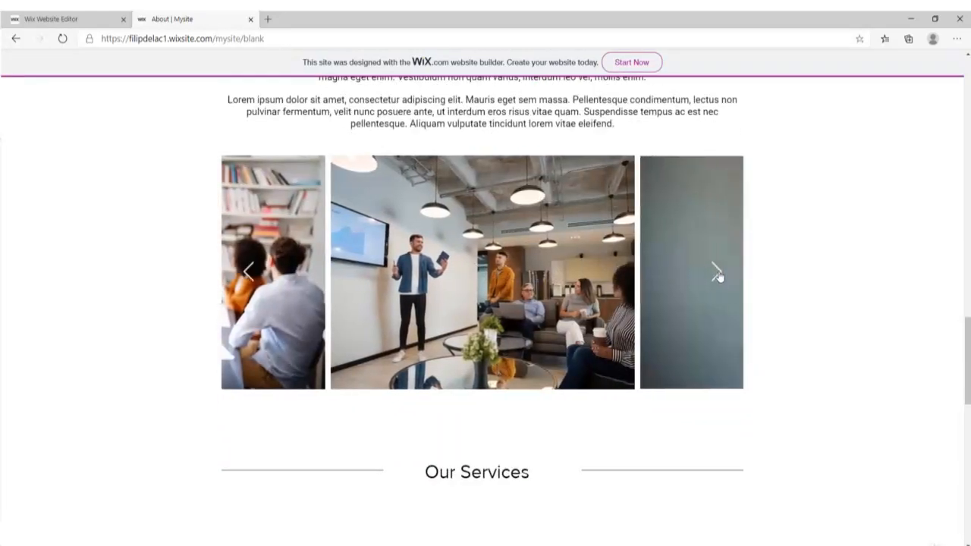
click(717, 275)
scroll(530, 235, down, 5)
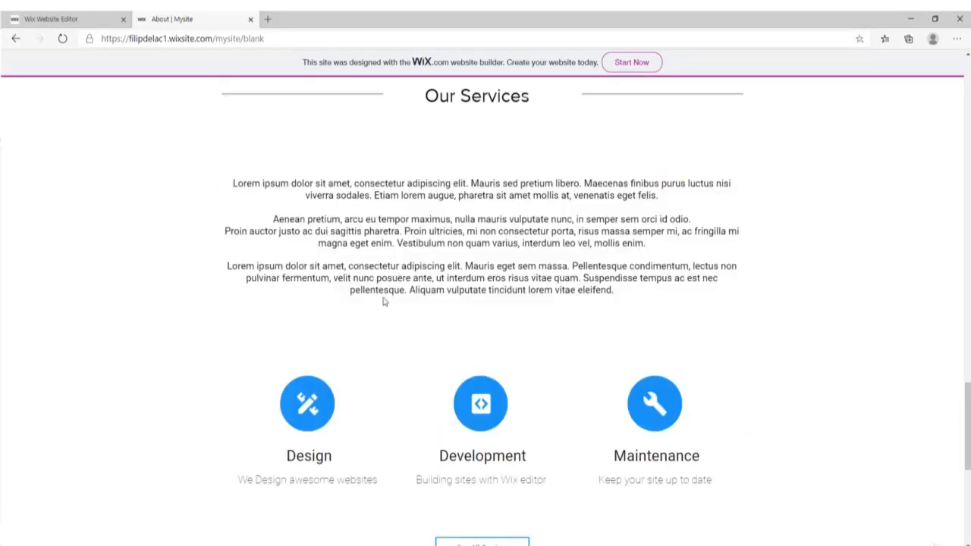
scroll(525, 261, down, 2)
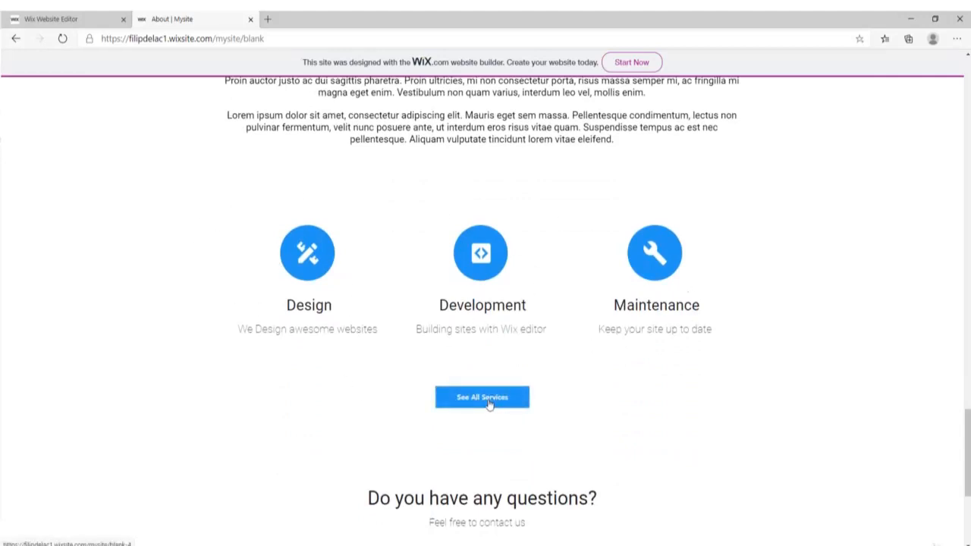
scroll(744, 353, down, 3)
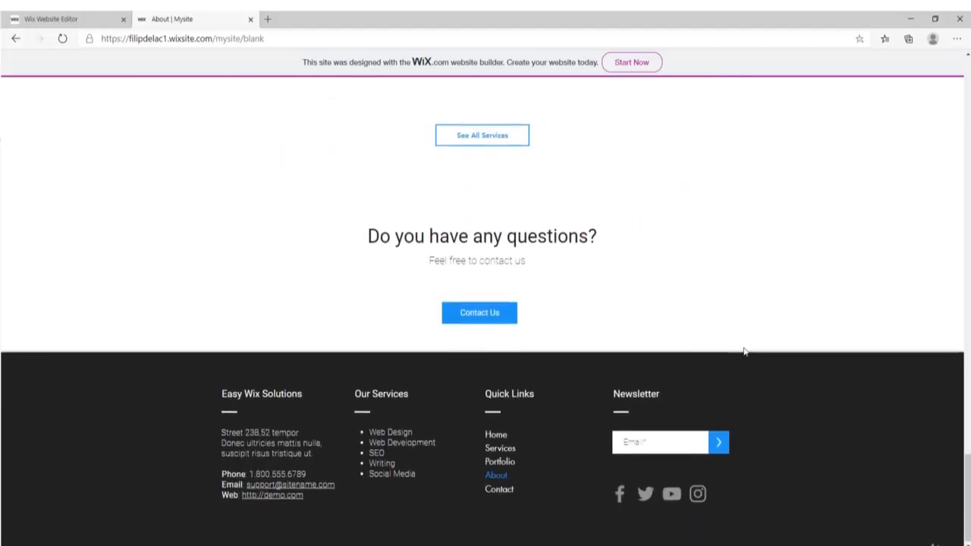
scroll(531, 333, up, 1)
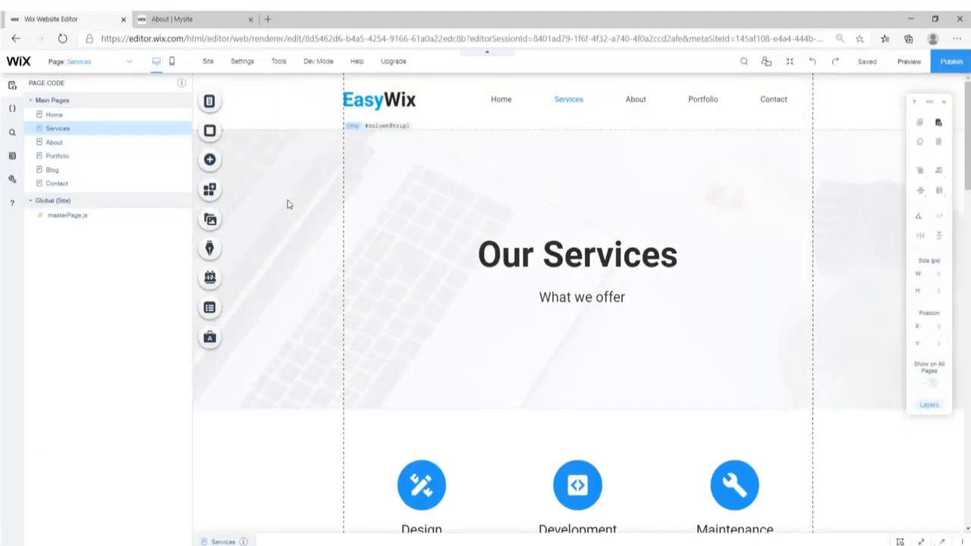
- Copy the Services page's header strip to the top of the empty About page and change its heading to About Us
click(287, 204)
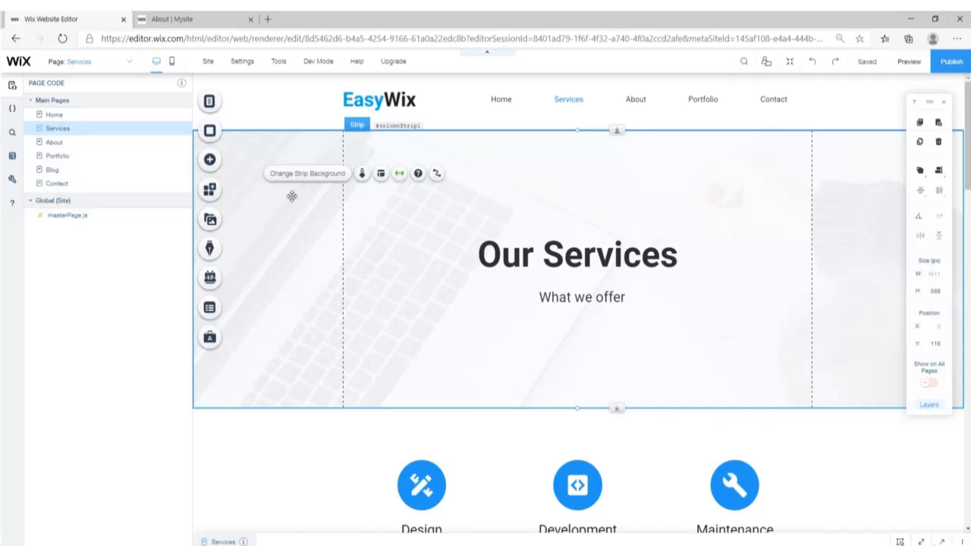
click(60, 144)
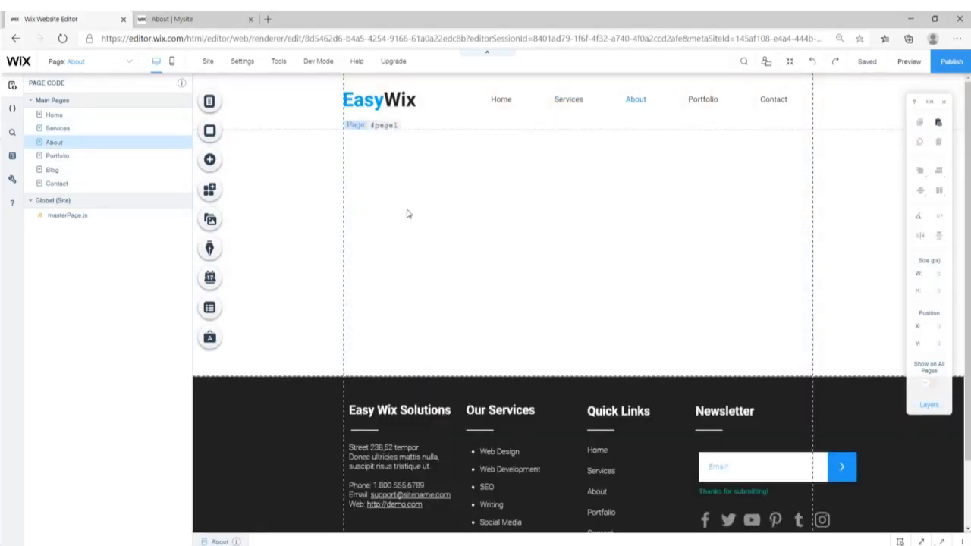
click(653, 258)
double_click(672, 260)
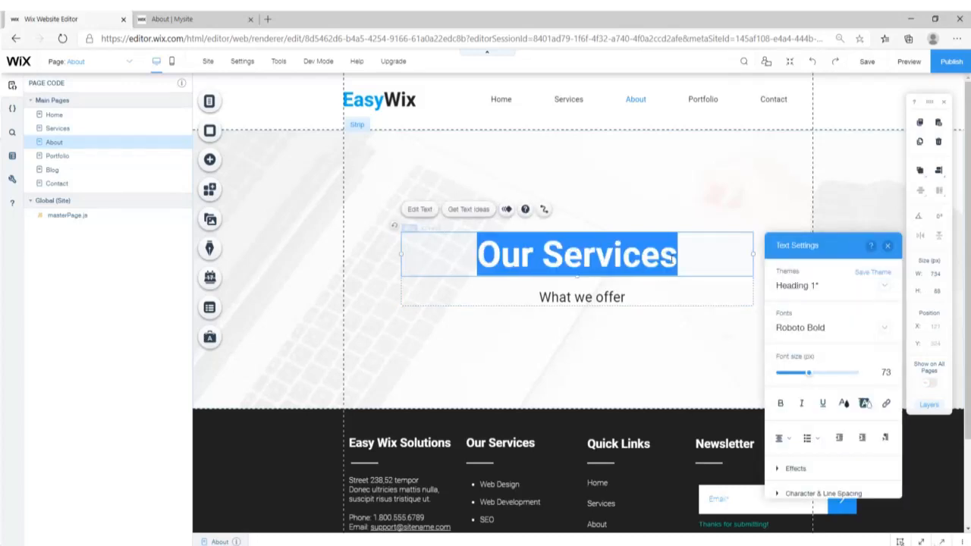
text(About Us)
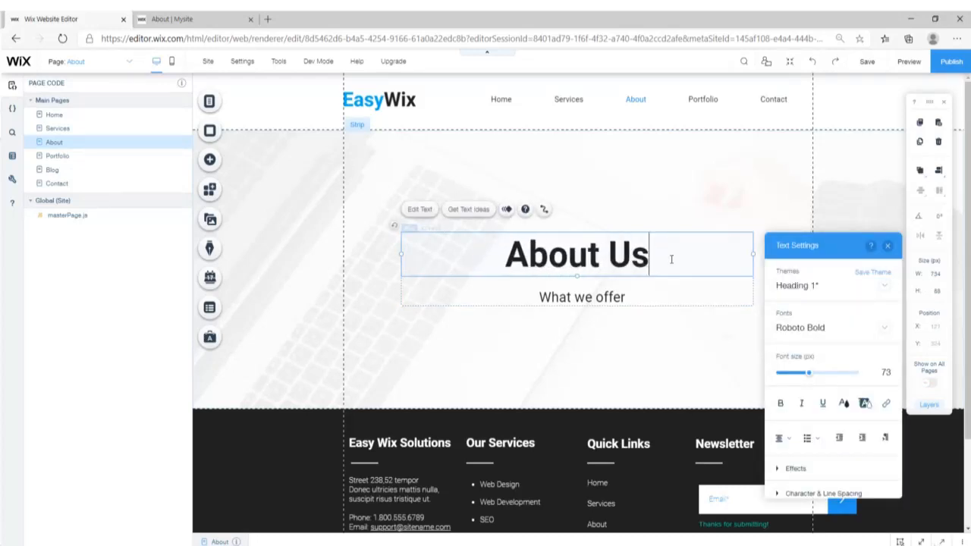
- Change the subtitle below the About Us heading to Our Story
double_click(581, 297)
text(Our Story)
click(589, 351)
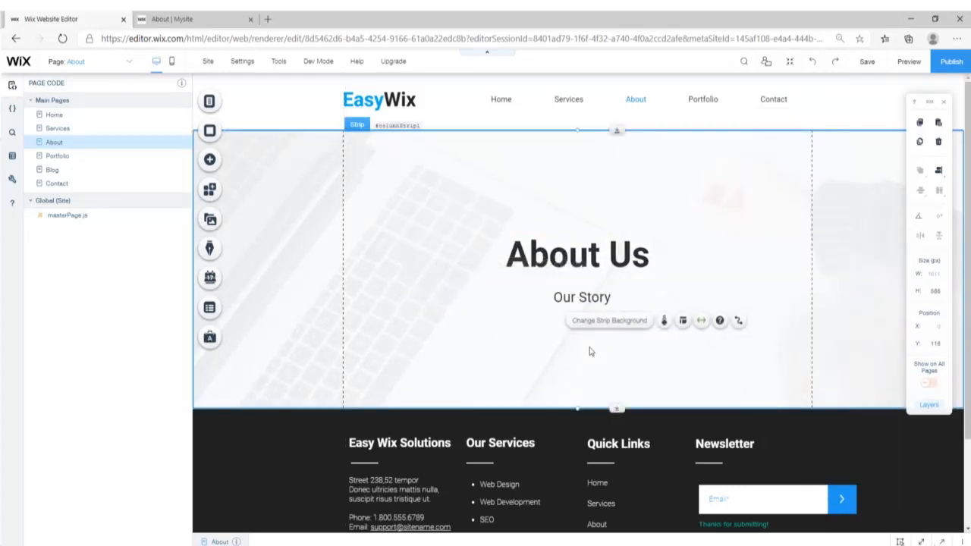
- Replace the header strip's background with the Business Team image from Media from Wix, searching "business" within the People category
click(360, 189)
click(373, 169)
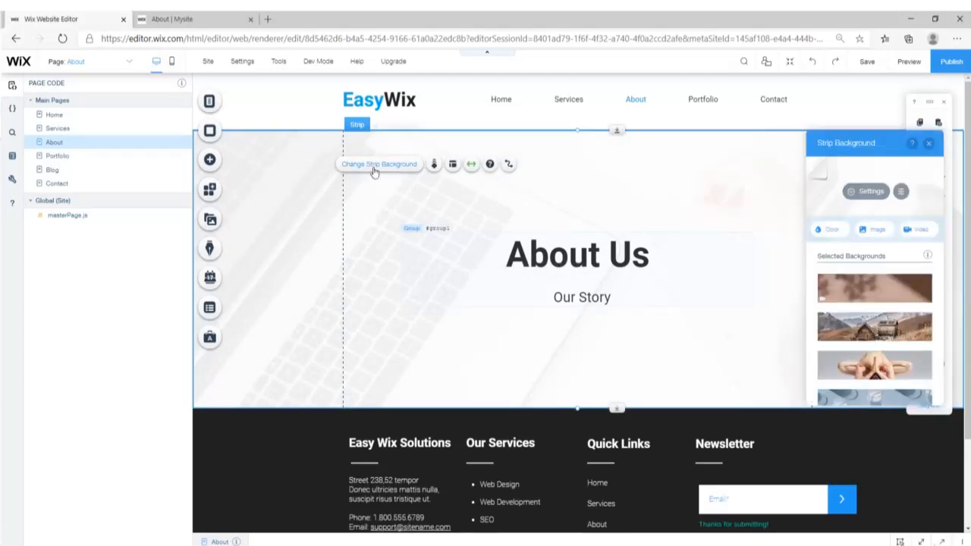
click(876, 230)
click(375, 195)
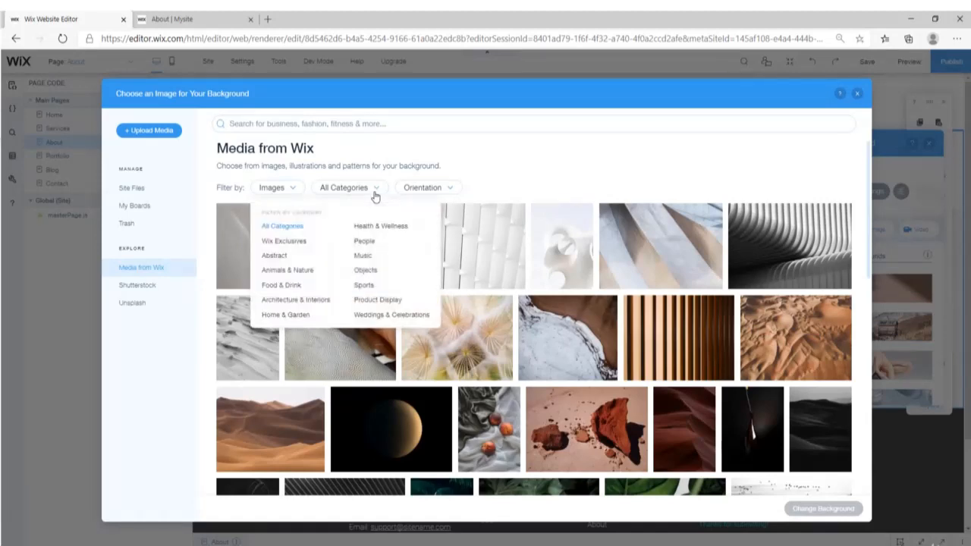
click(364, 240)
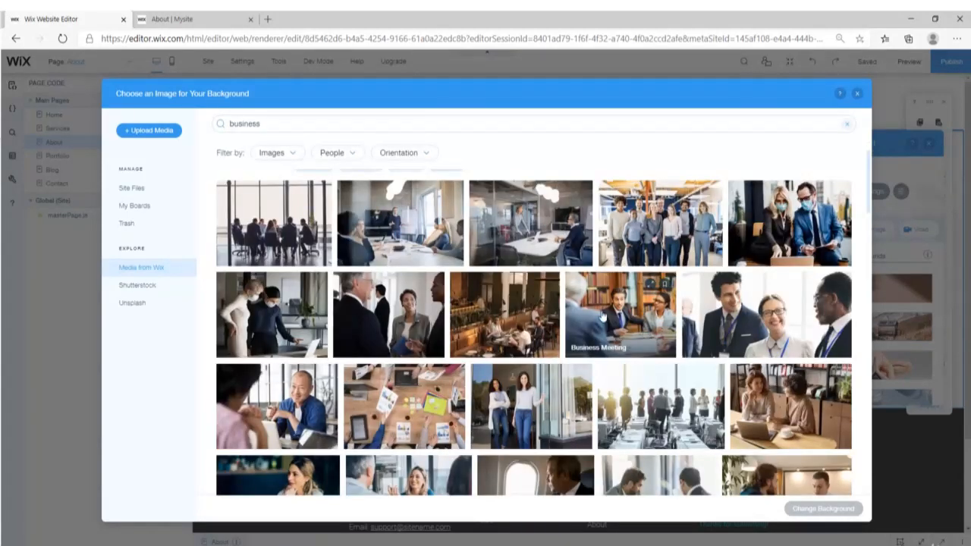
click(664, 226)
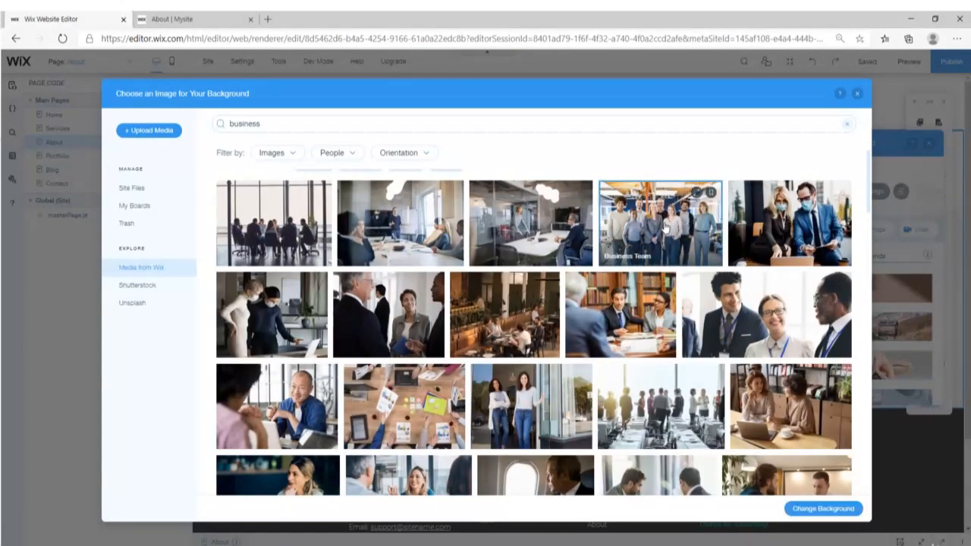
click(832, 512)
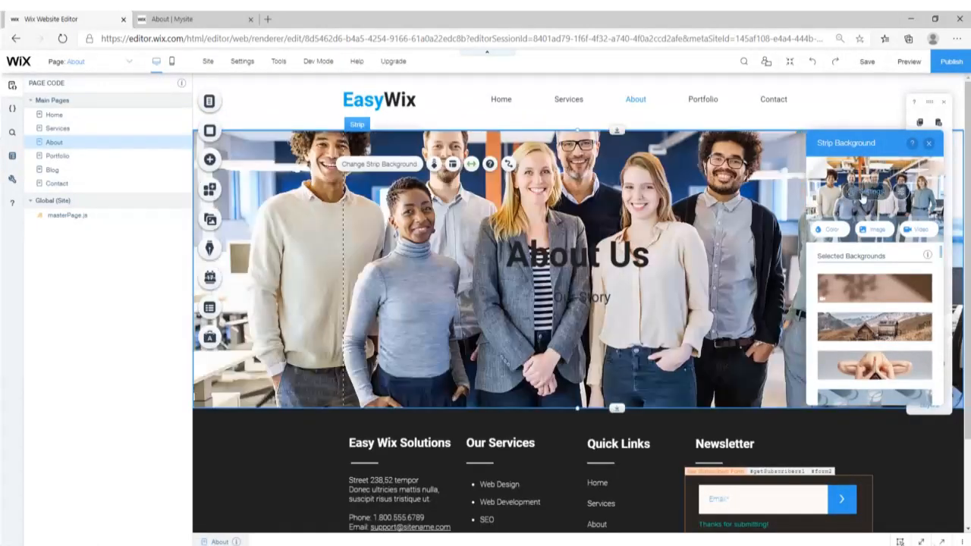
- Lower the header background image's opacity to 13% and close its settings
click(870, 191)
click(894, 212)
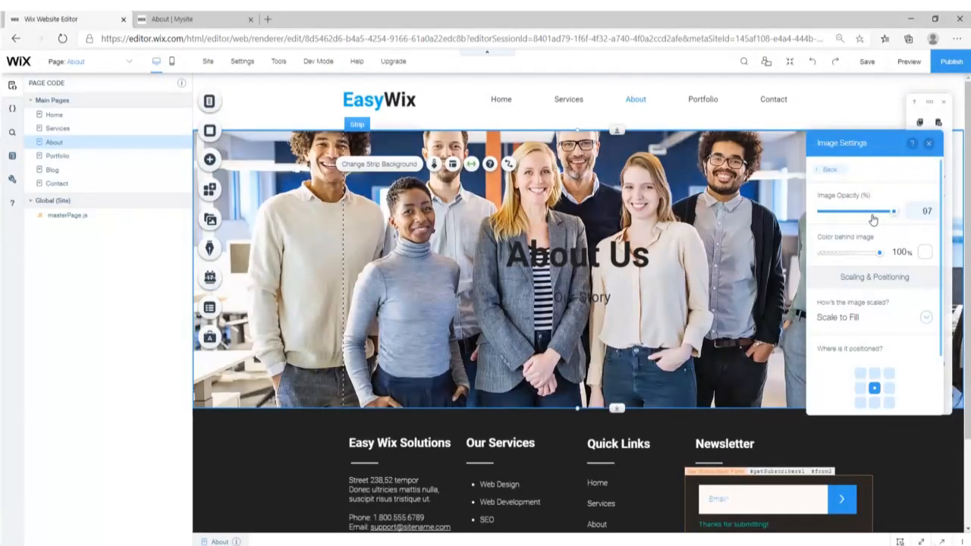
drag(872, 219, 832, 220)
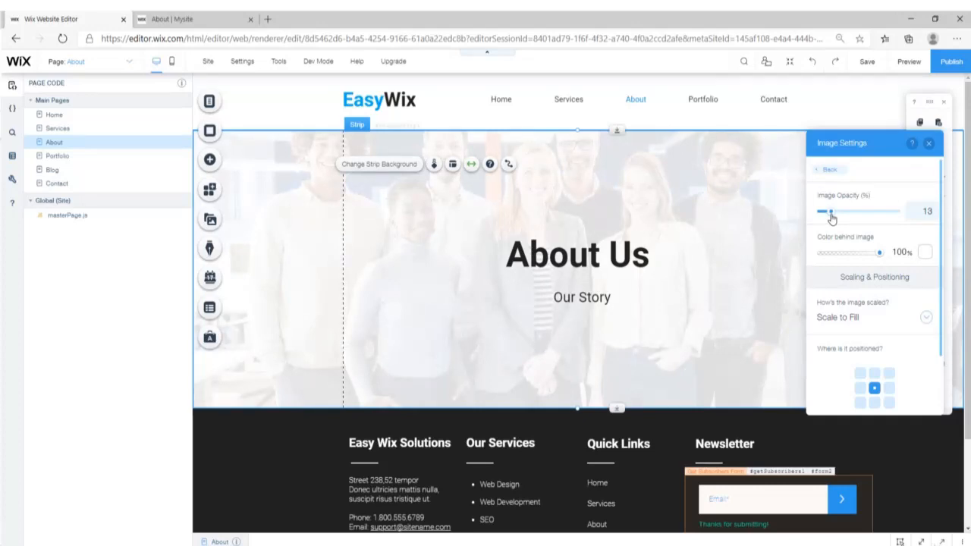
click(928, 143)
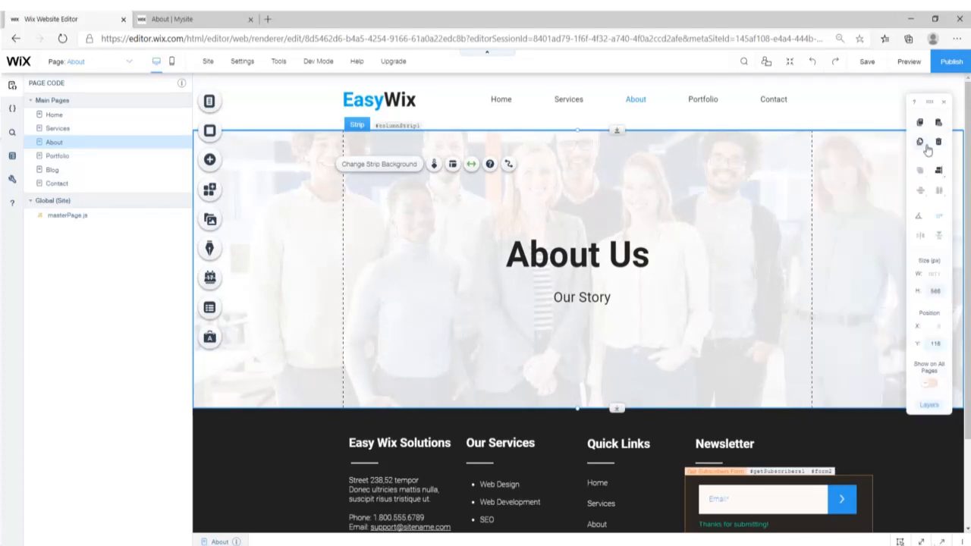
- Copy the Home page's Meet the Team heading strip to directly below the About page header, moving the footer down to make room
click(53, 118)
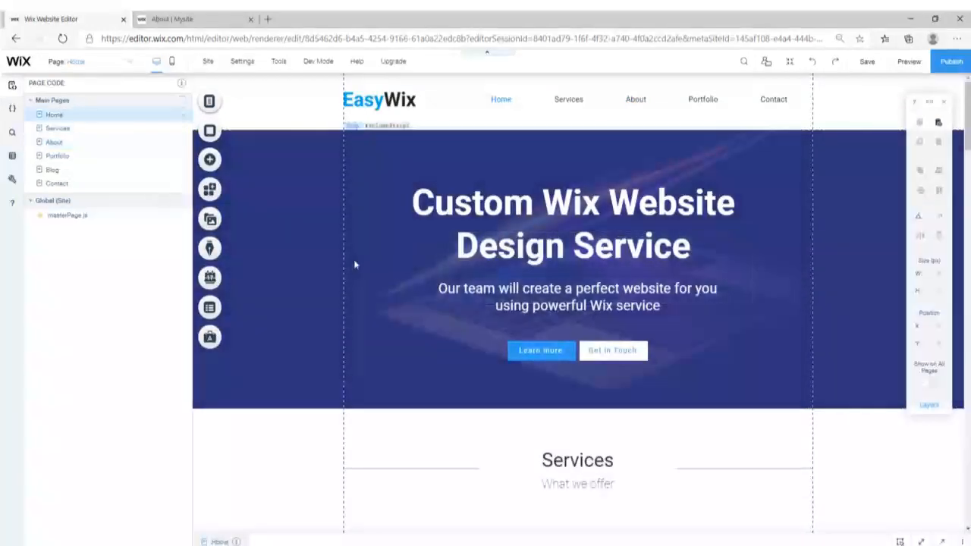
scroll(364, 262, down, 5)
scroll(365, 267, down, 15)
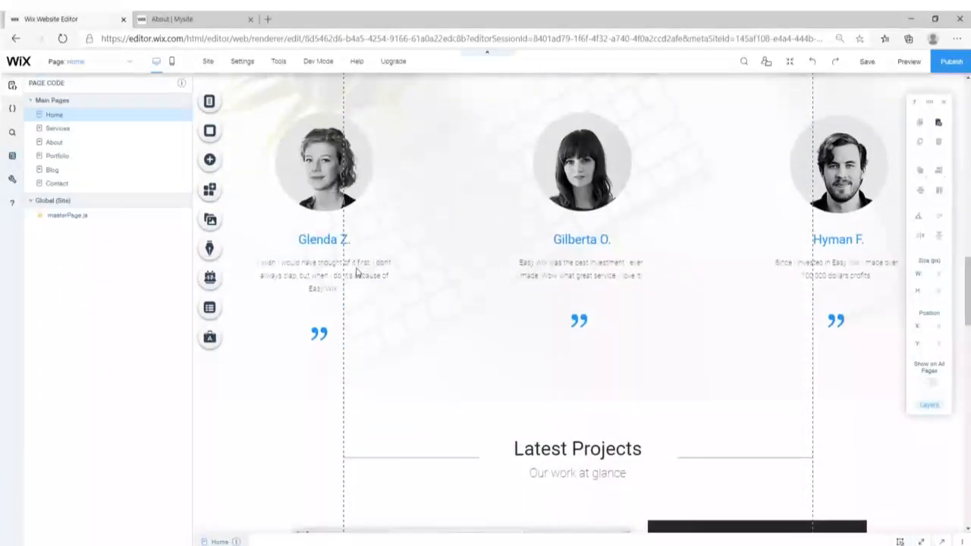
scroll(356, 273, down, 2)
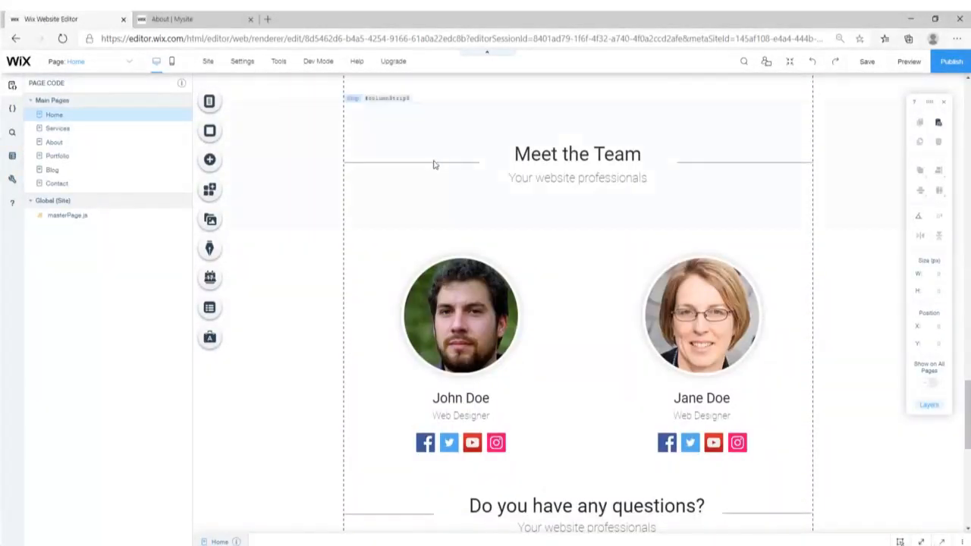
click(497, 141)
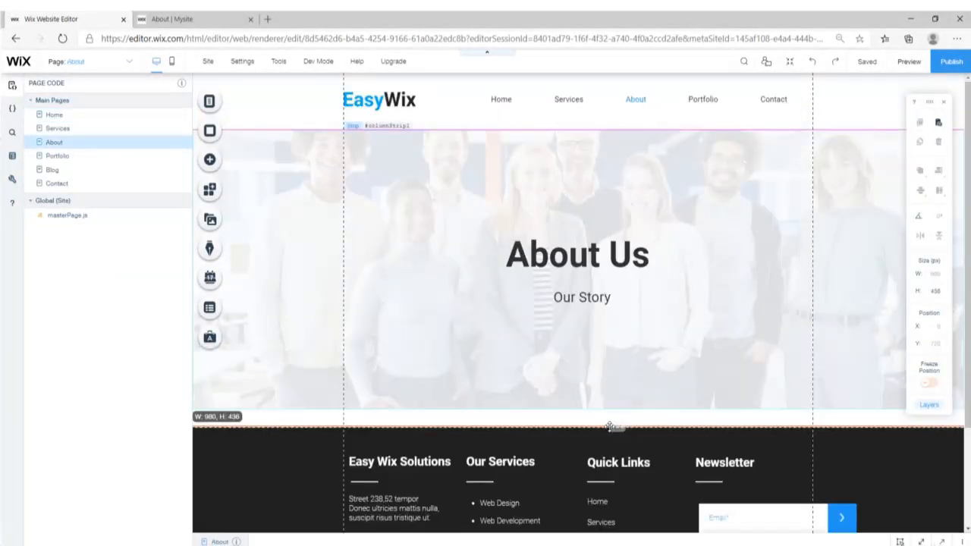
scroll(622, 424, down, 3)
drag(622, 422, 622, 545)
scroll(626, 348, down, 2)
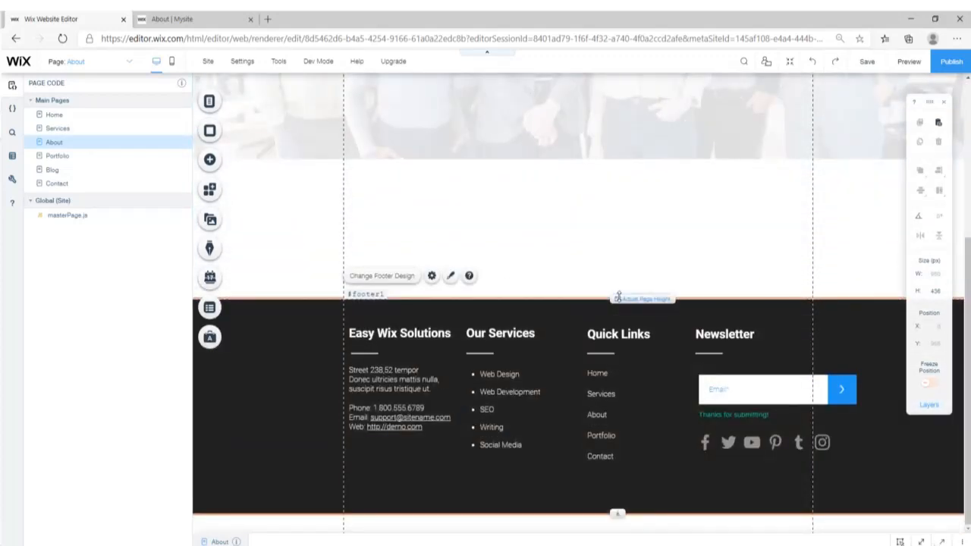
drag(617, 299, 624, 509)
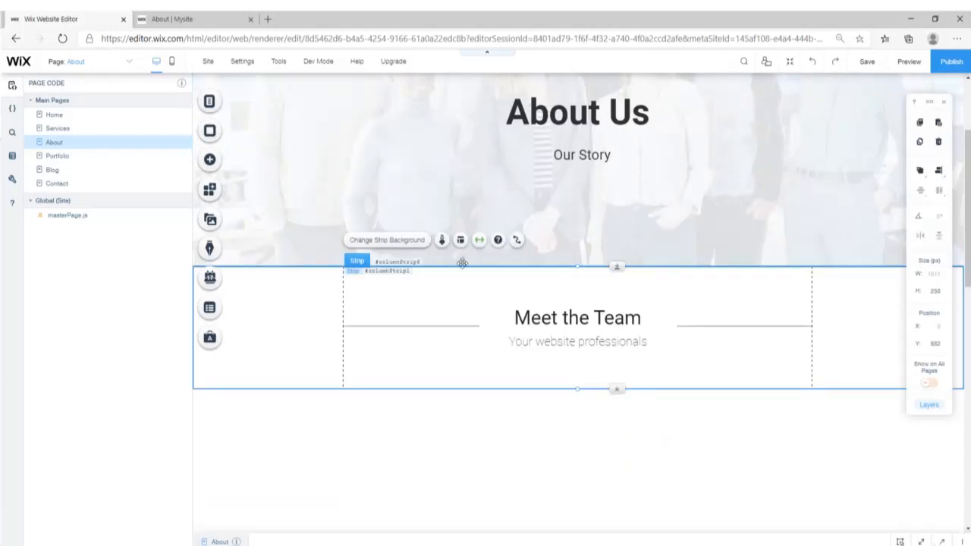
- Copy the Home page's two-column team member strip to the About page and place it just below the Meet the Team heading strip
click(64, 119)
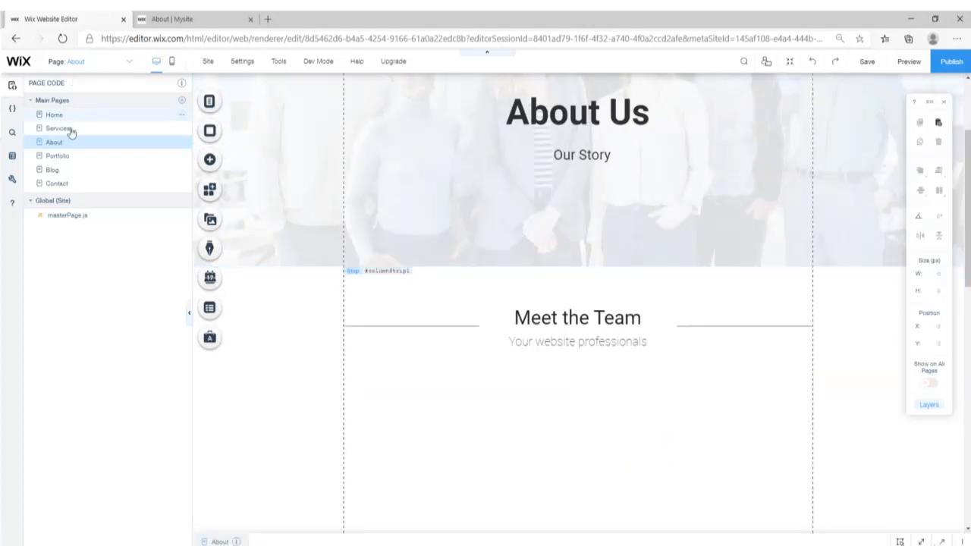
click(361, 351)
right_click(362, 354)
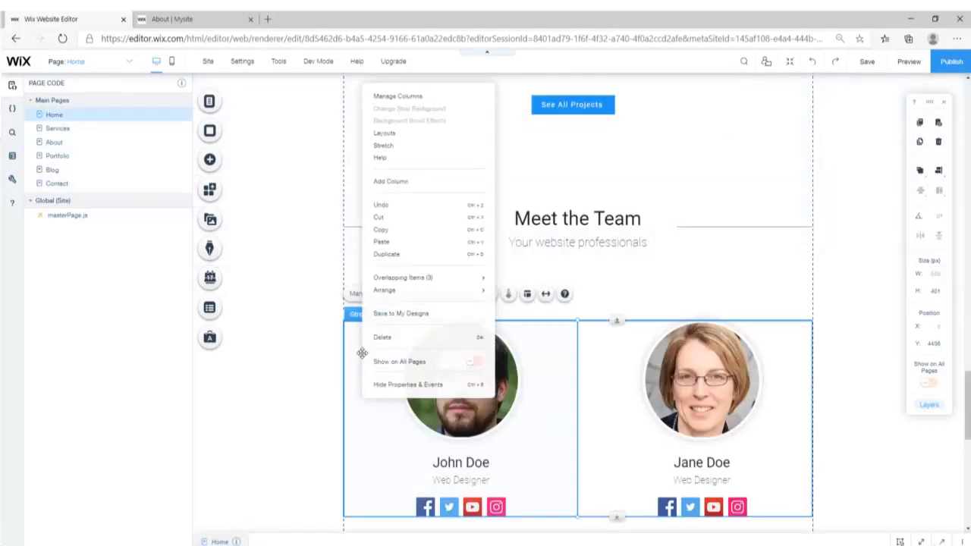
click(394, 241)
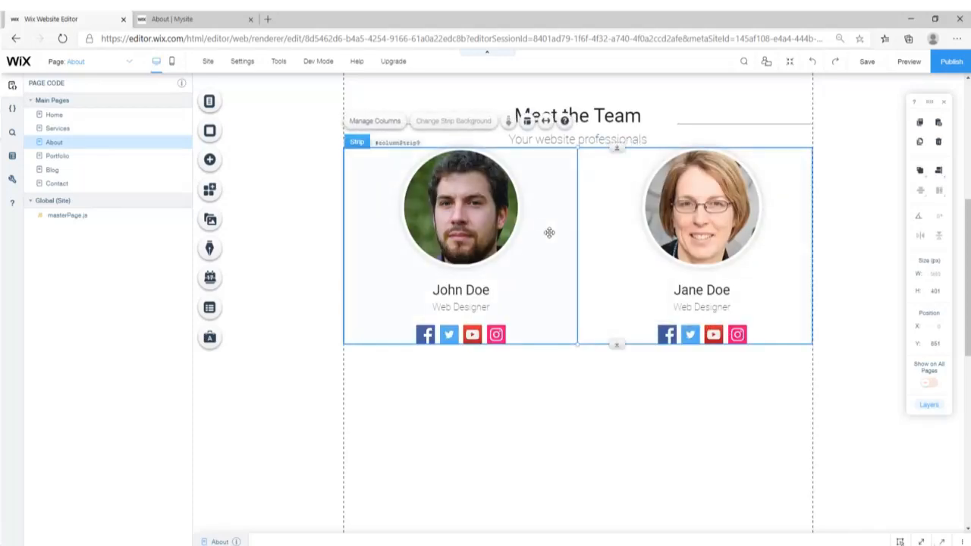
drag(548, 232, 548, 271)
- Duplicate the Meet the Team heading strip and place the copy below the team members, at about Y 1447
click(852, 271)
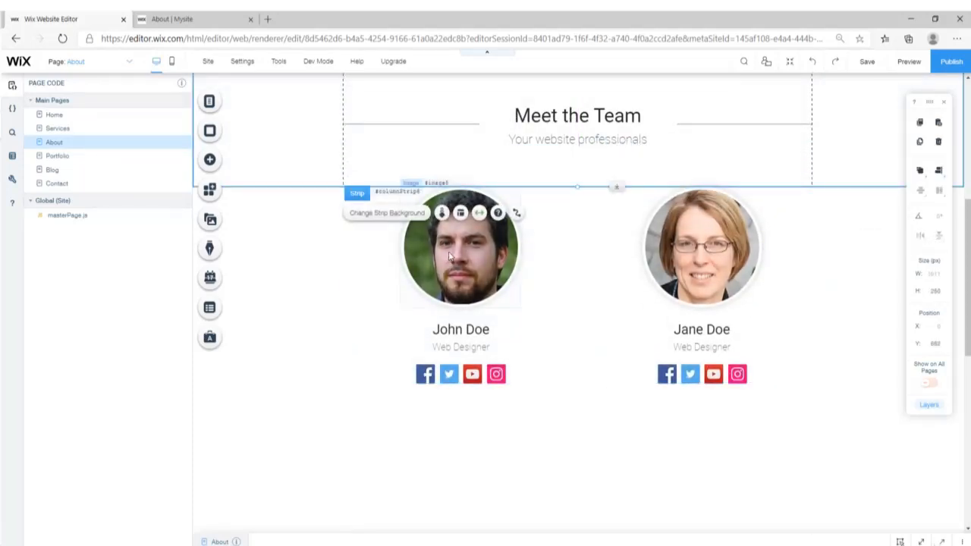
key(ctrl+v)
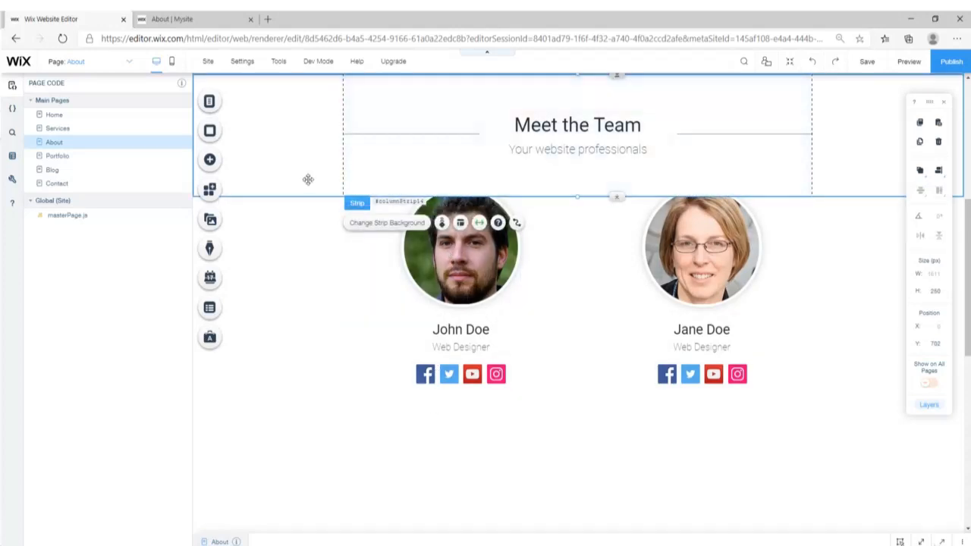
drag(308, 180, 323, 520)
scroll(329, 463, down, 3)
drag(386, 306, 377, 357)
scroll(377, 357, up, 3)
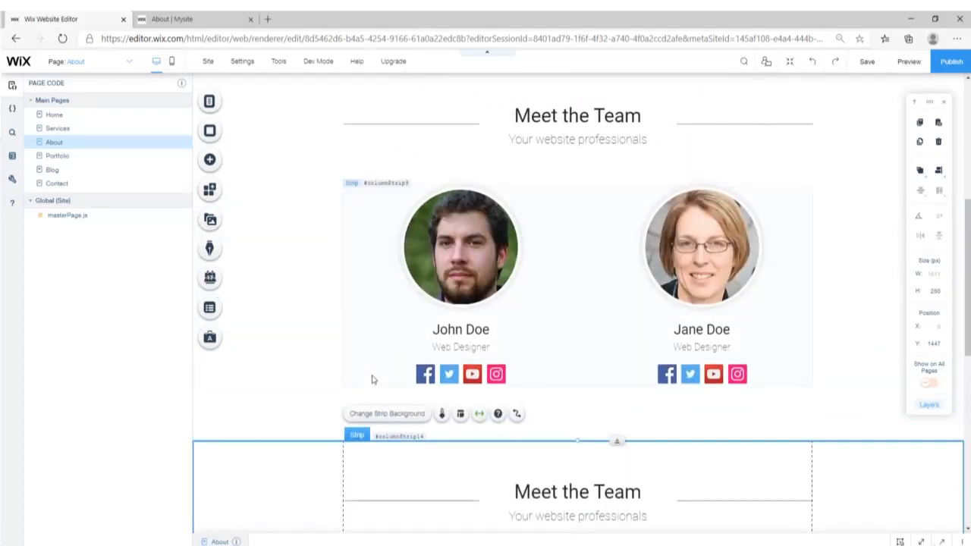
- Change the title of the lower Meet the Team strip to About Founders
scroll(372, 379, down, 3)
double_click(555, 285)
text(About Founders)
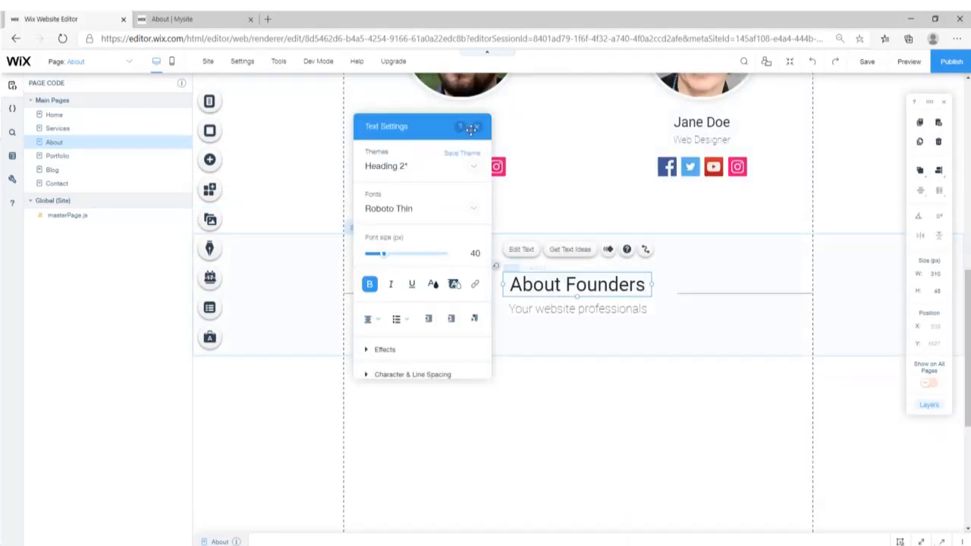
- Delete the subtitle below About Founders and centre the heading vertically within its strip
click(572, 315)
click(573, 313)
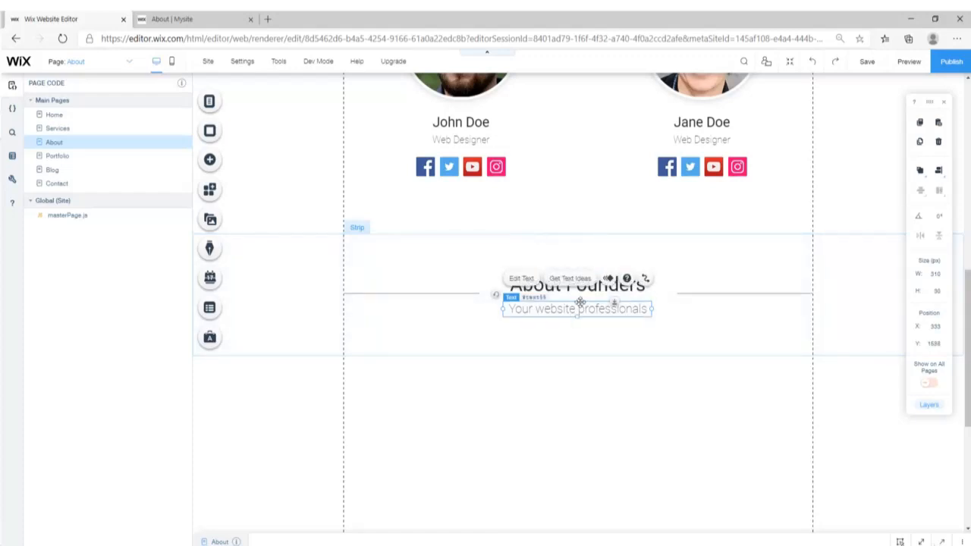
key(Delete)
click(557, 286)
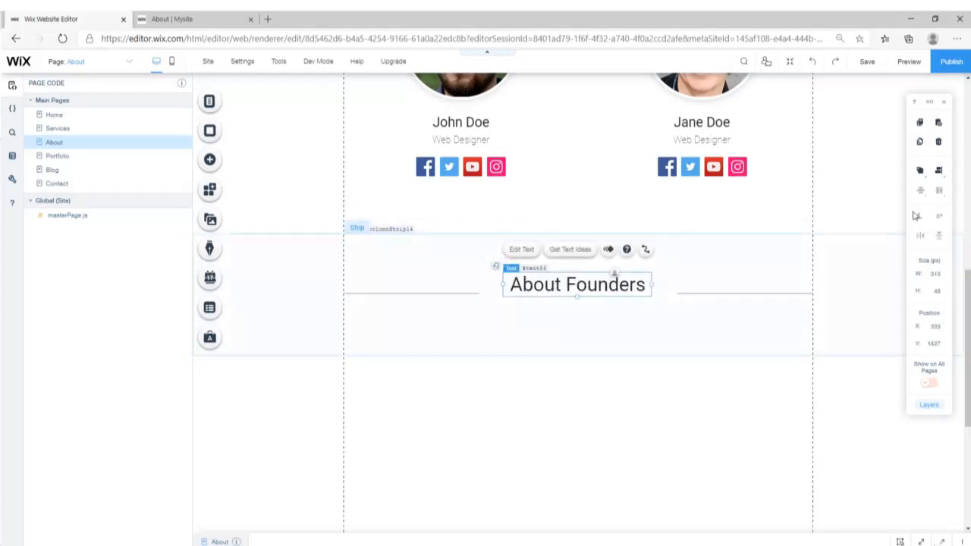
click(938, 171)
click(918, 191)
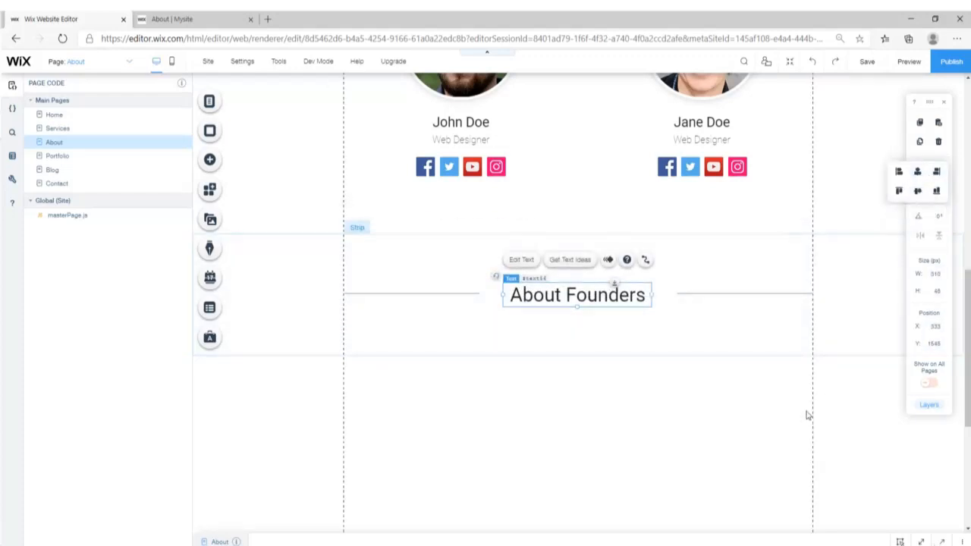
scroll(531, 303, down, 2)
click(210, 160)
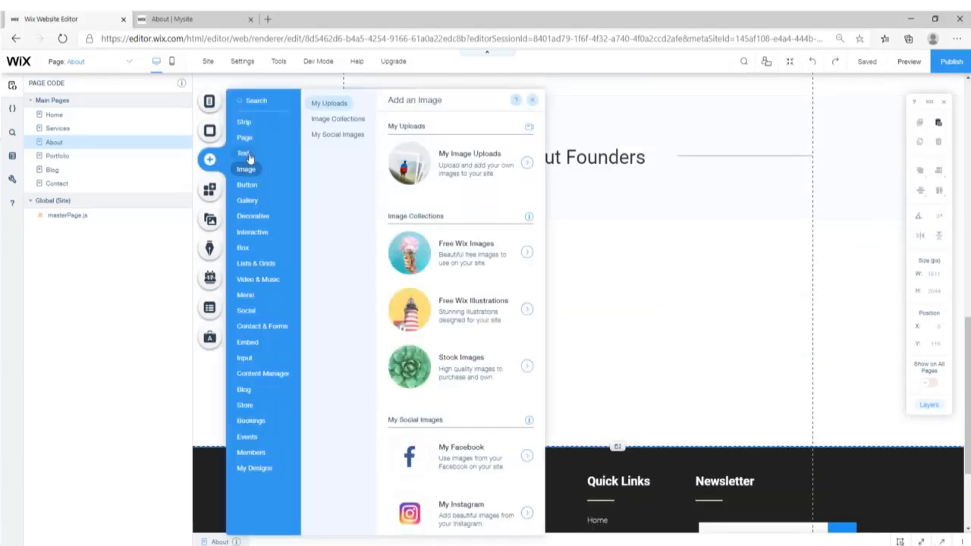
click(249, 158)
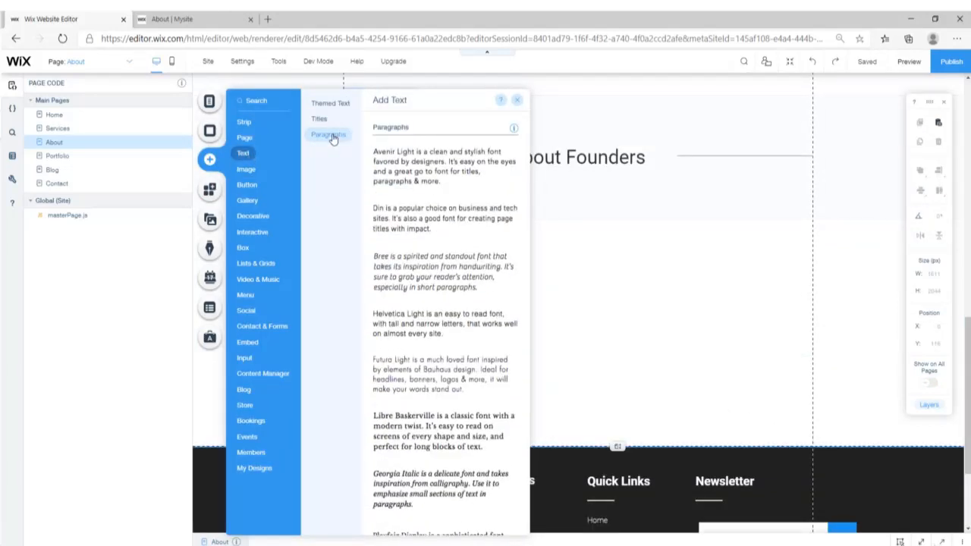
- Copy the two-paragraph Lorem ipsum text beside the Improve Your Business image on the Services page, closing the Add Text panel first
click(65, 132)
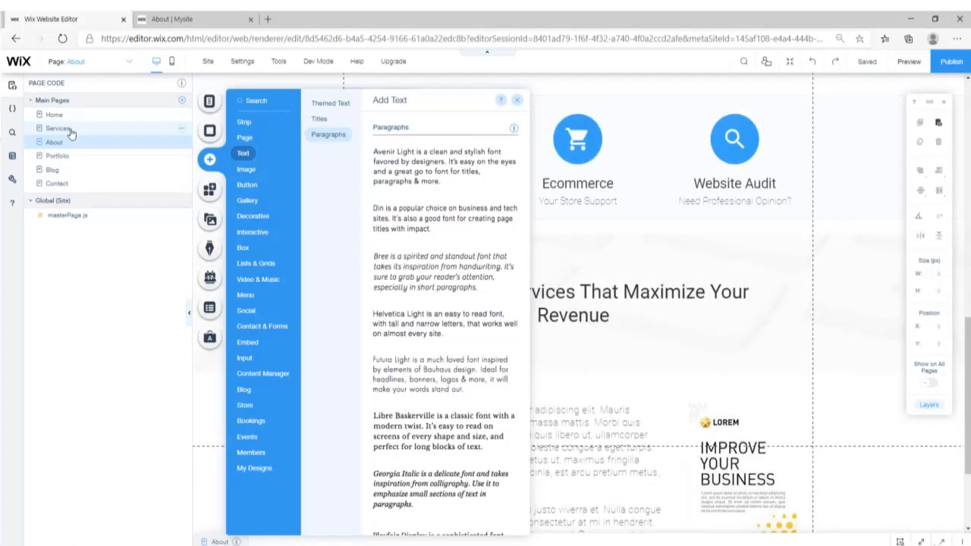
click(516, 99)
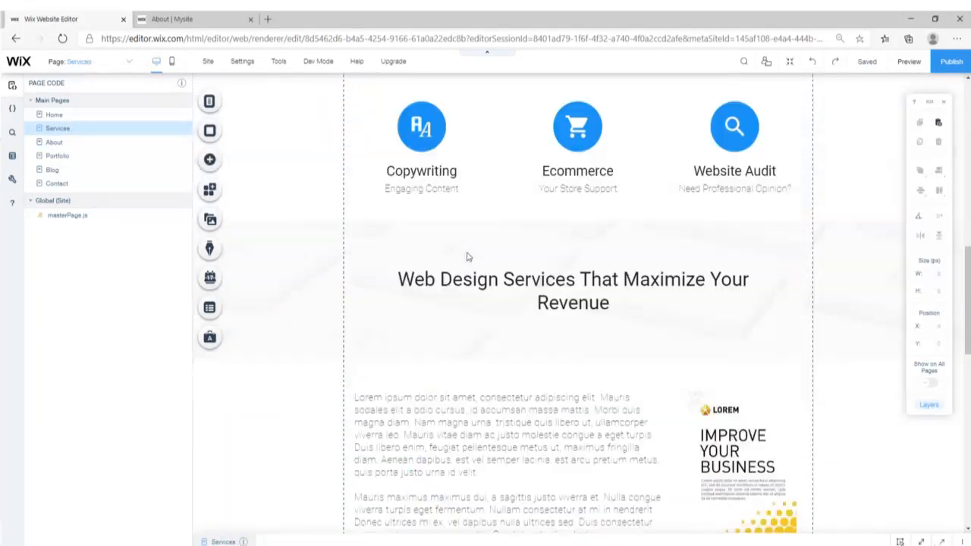
scroll(467, 256, down, 5)
scroll(462, 258, up, 3)
click(462, 258)
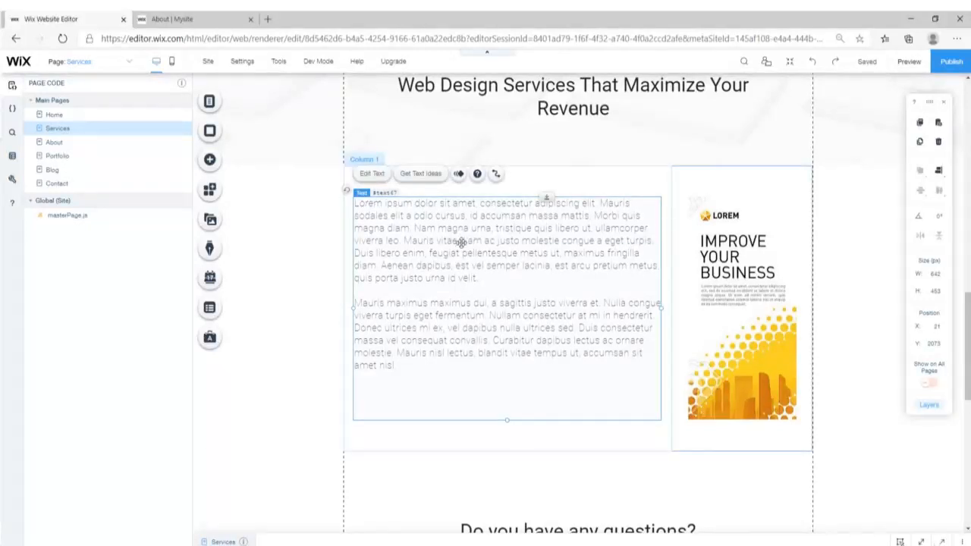
right_click(415, 225)
click(429, 195)
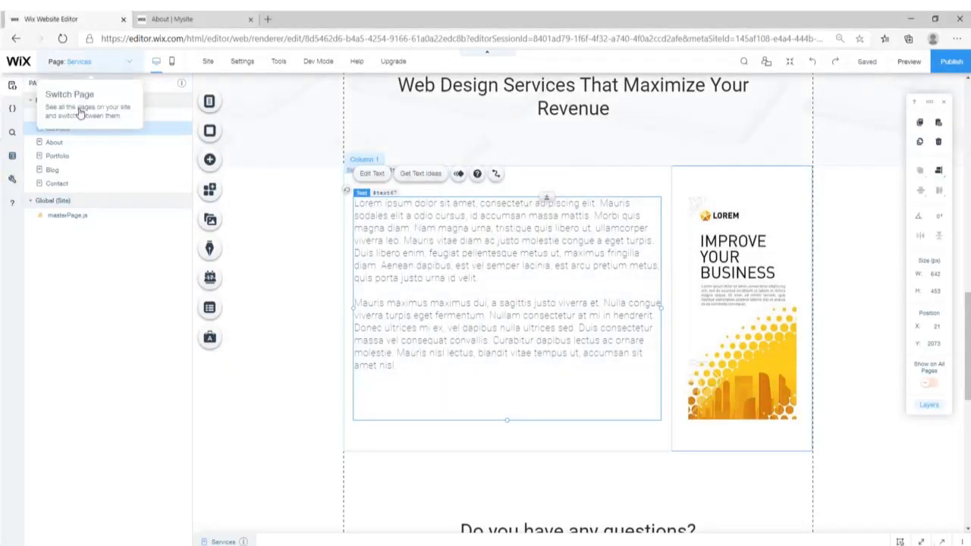
- Paste the copied paragraph text on the About page and place it below the About Founders heading at X 0, Y about 1728
click(57, 144)
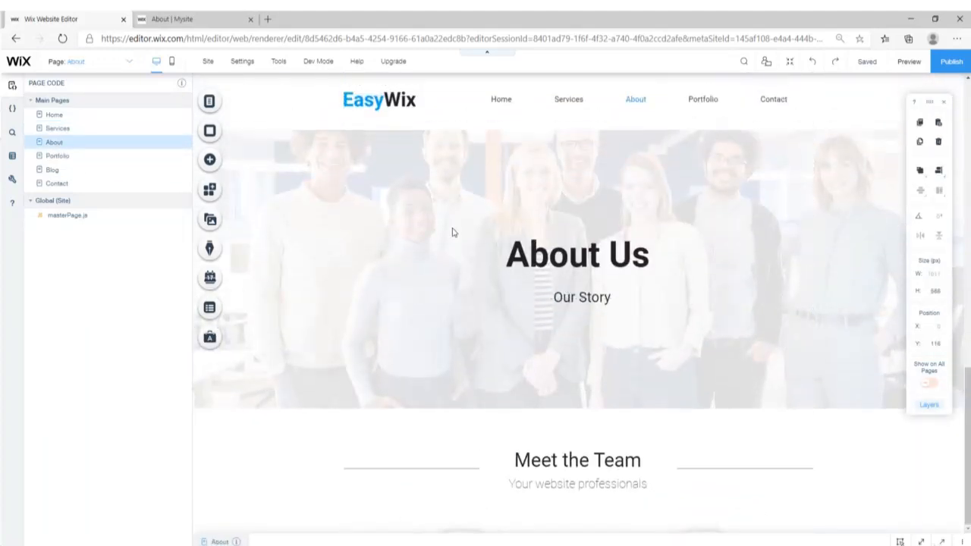
scroll(556, 301, down, 8)
scroll(554, 312, up, 4)
scroll(555, 312, down, 4)
mouse_move(433, 345)
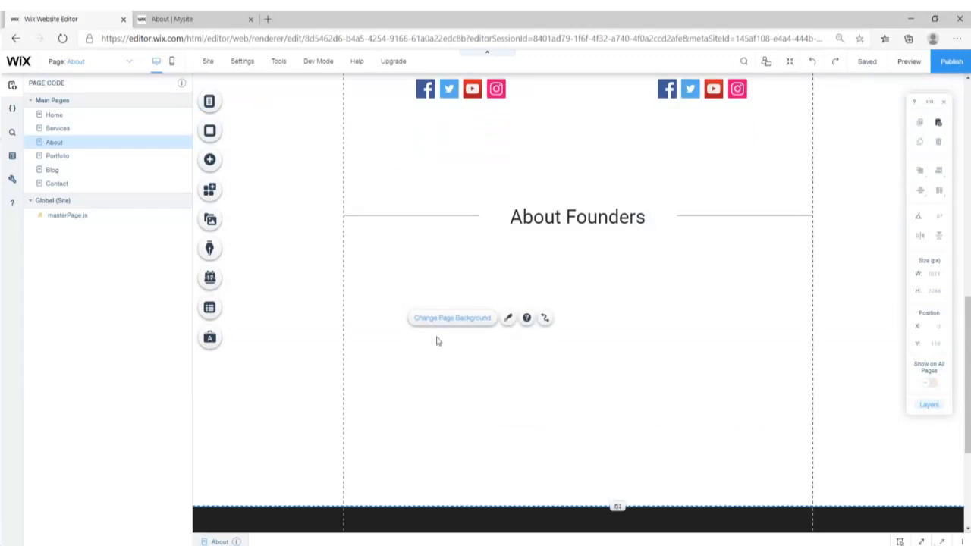
key(ctrl+v)
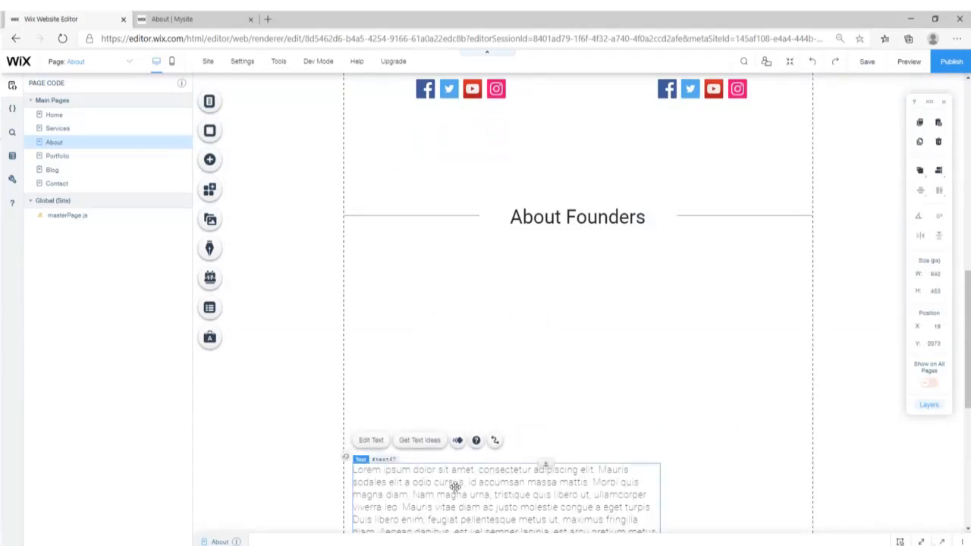
drag(455, 486, 442, 312)
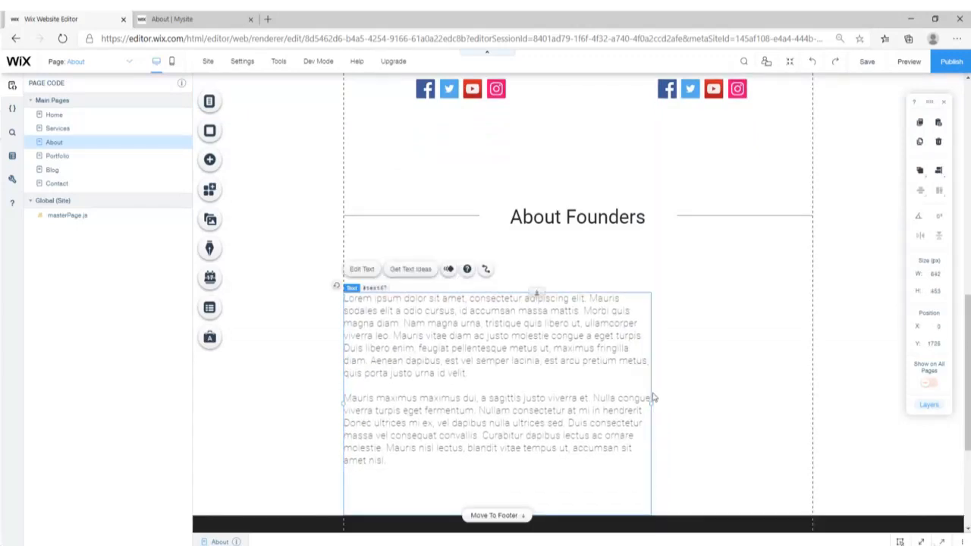
- Widen the About Founders paragraph text to 980 px and centre-align both paragraphs
drag(652, 402, 813, 404)
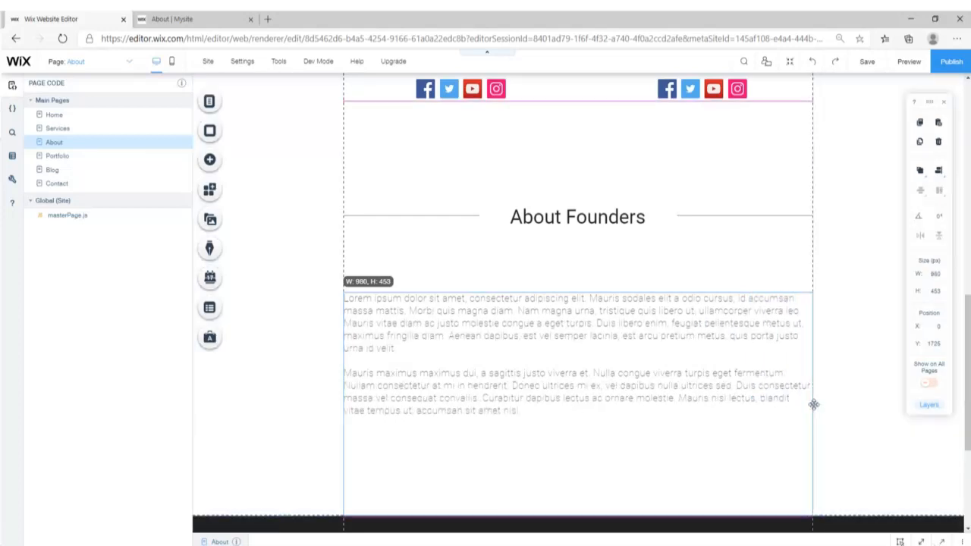
double_click(557, 339)
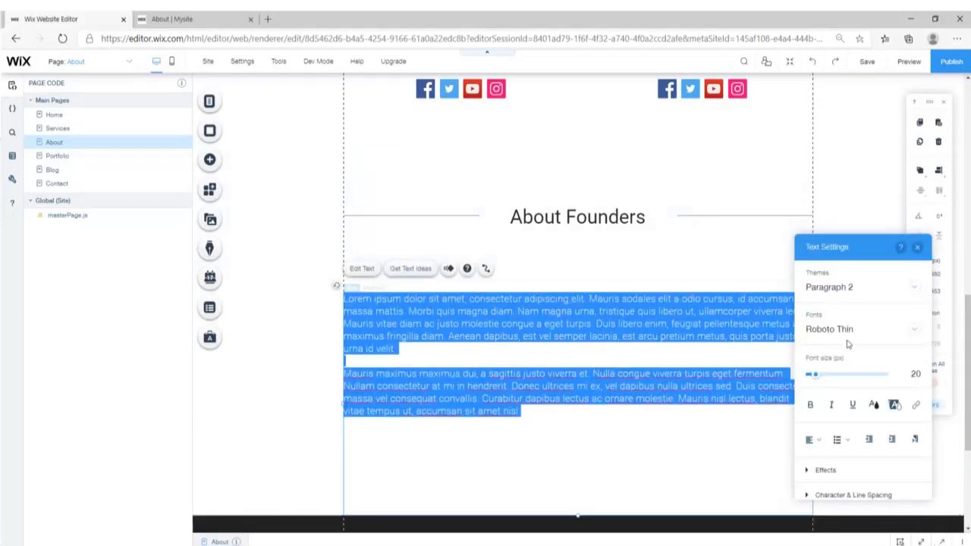
click(812, 439)
click(817, 455)
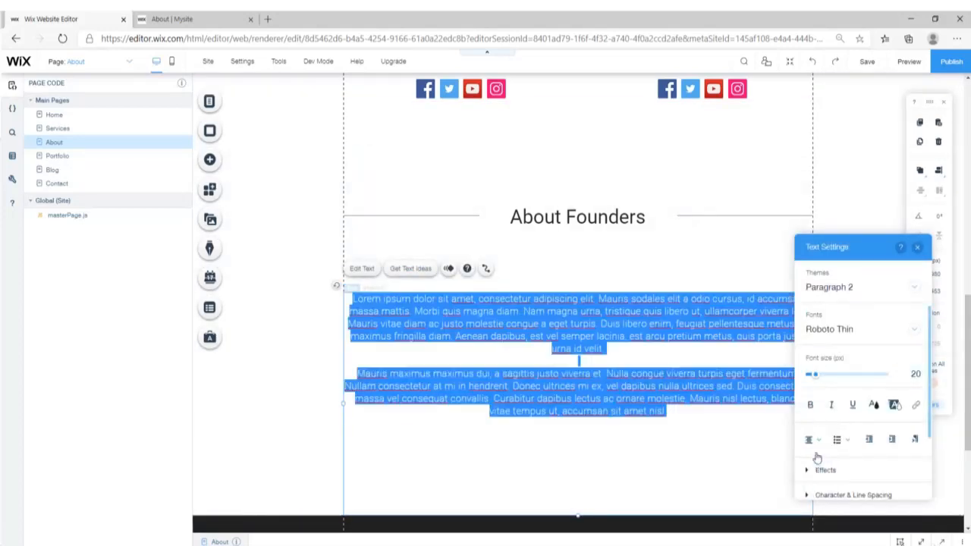
click(917, 246)
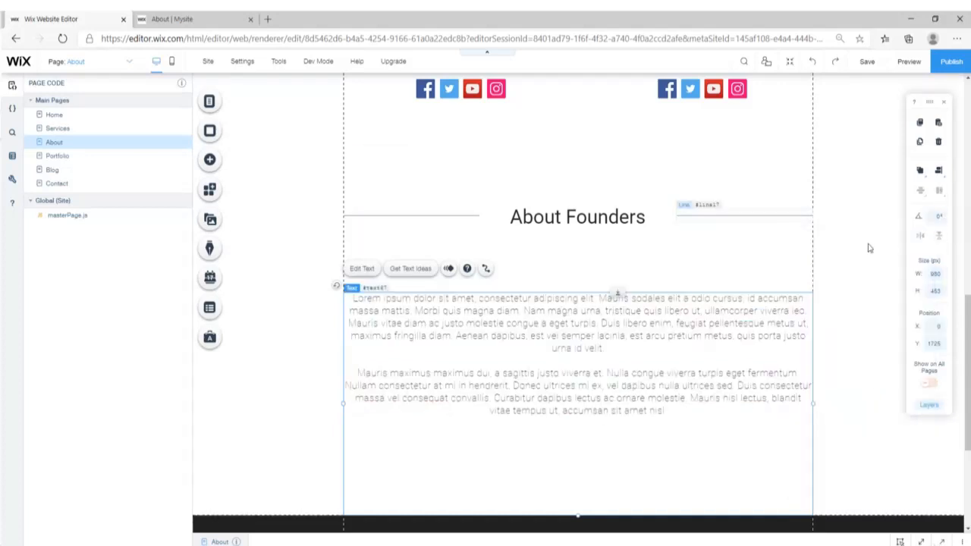
click(861, 292)
- Add the light blue Google Maps element to the About page
scroll(480, 242, down, 2)
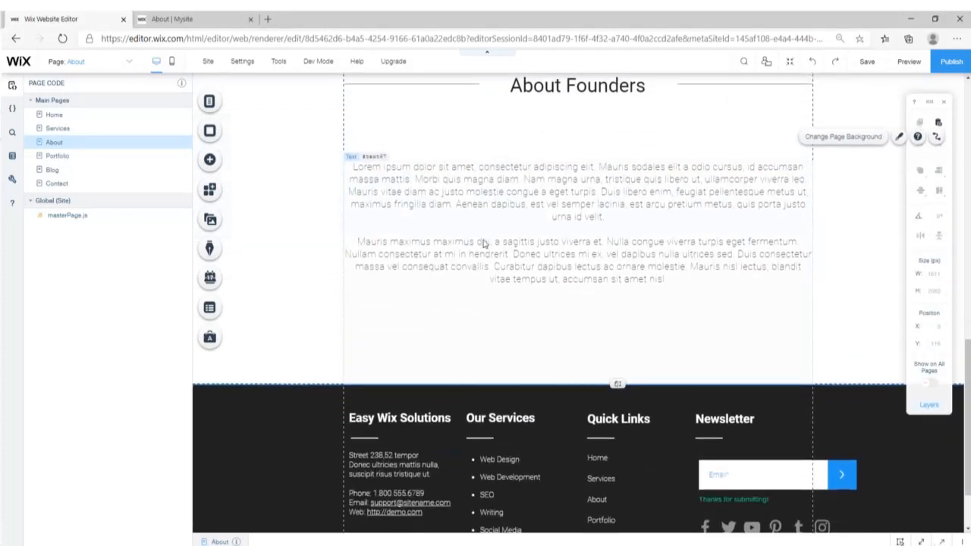
scroll(481, 243, up, 1)
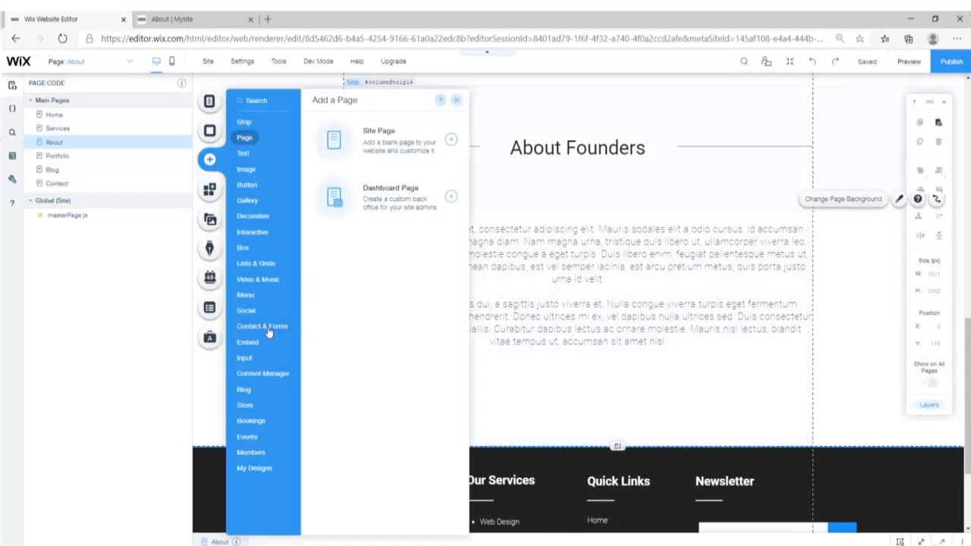
click(268, 332)
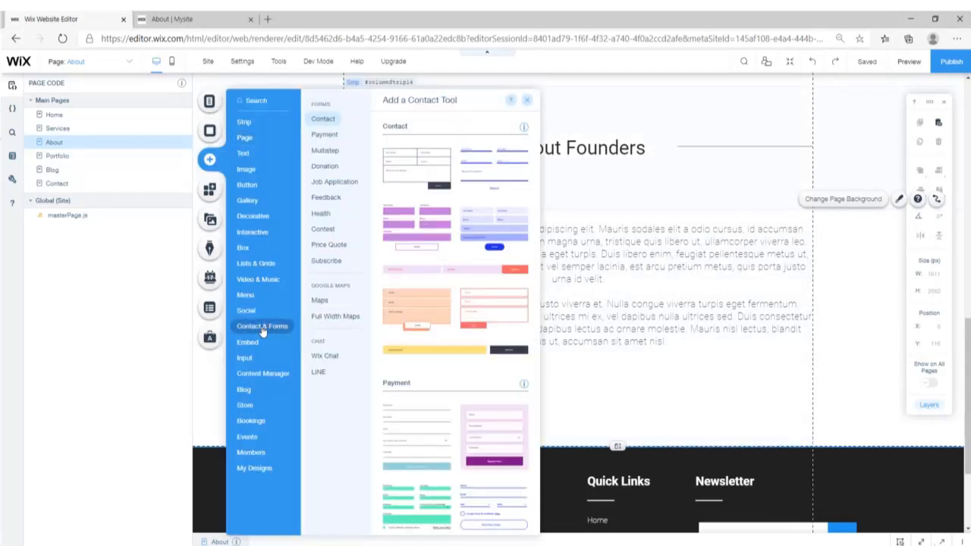
click(321, 302)
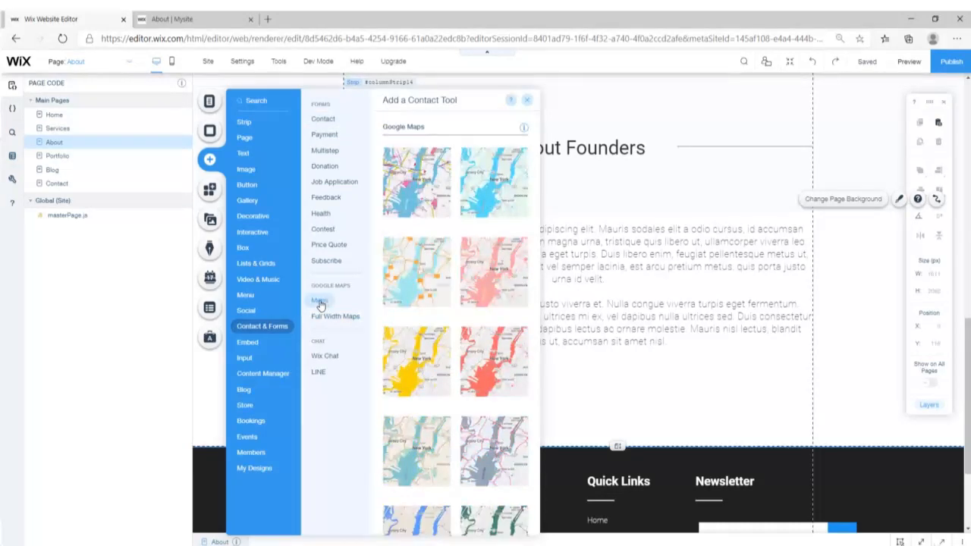
click(491, 188)
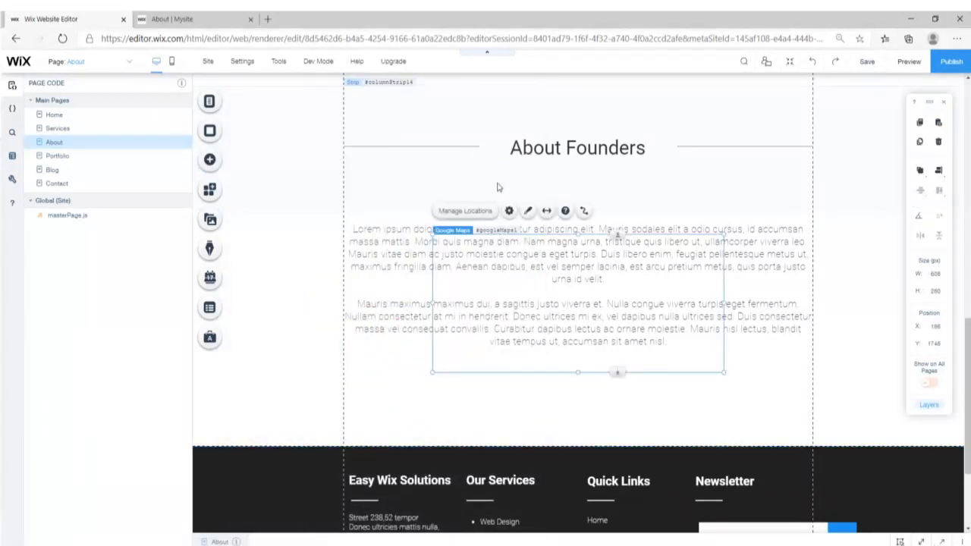
- Move the map below the About Founders paragraphs and enlarge it to fill the full width between the page gridlines
scroll(682, 155, down, 2)
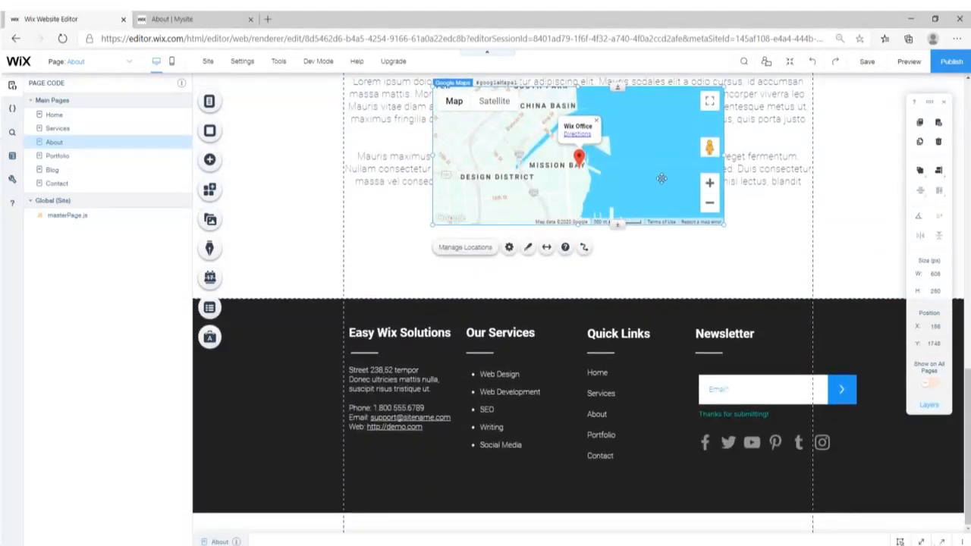
drag(593, 104, 616, 304)
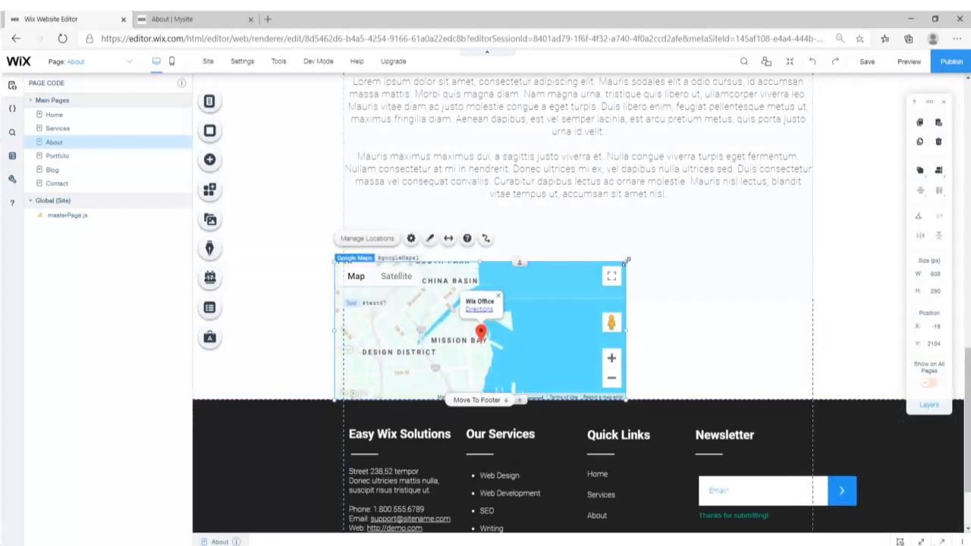
drag(626, 259, 812, 227)
drag(336, 229, 345, 235)
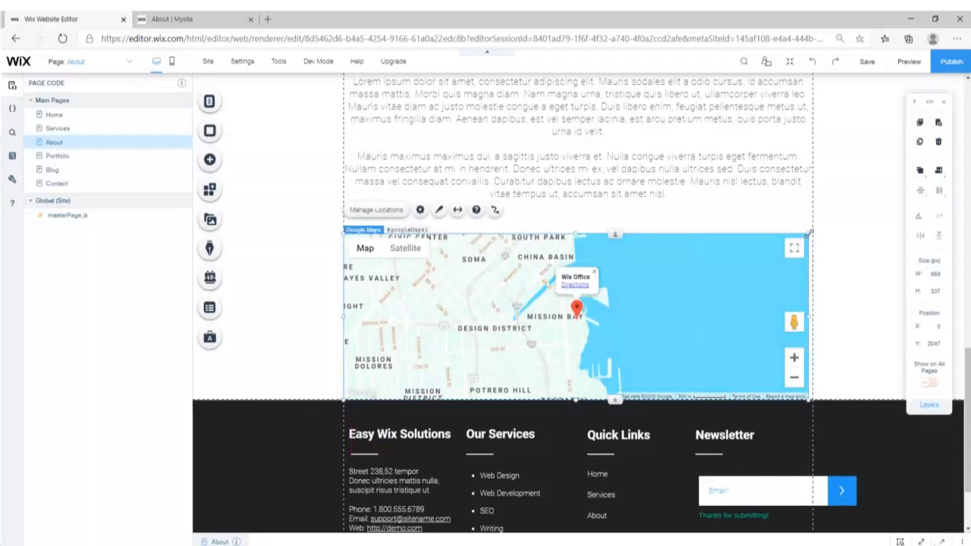
drag(810, 233, 810, 231)
- Lengthen the About page below the map by pushing the footer well down
drag(617, 401, 636, 537)
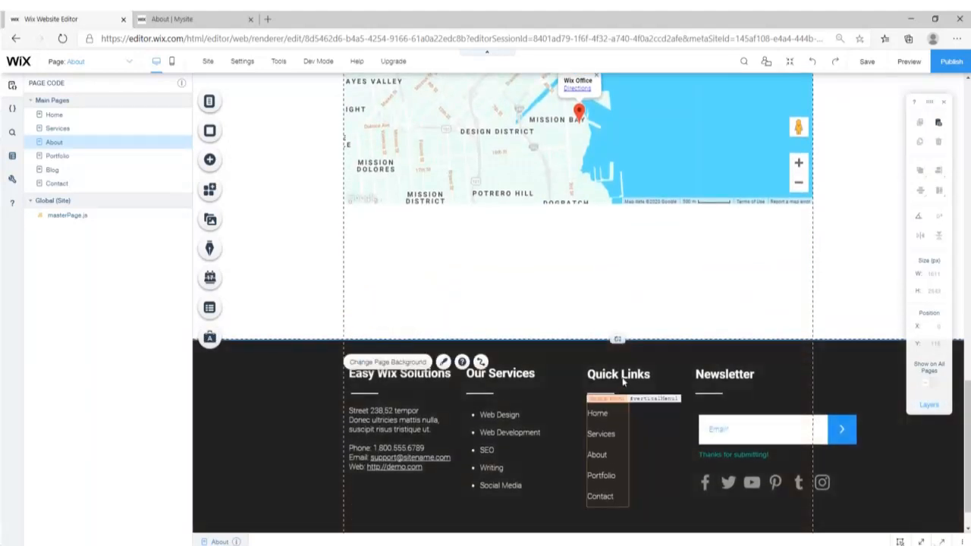
drag(625, 441, 628, 522)
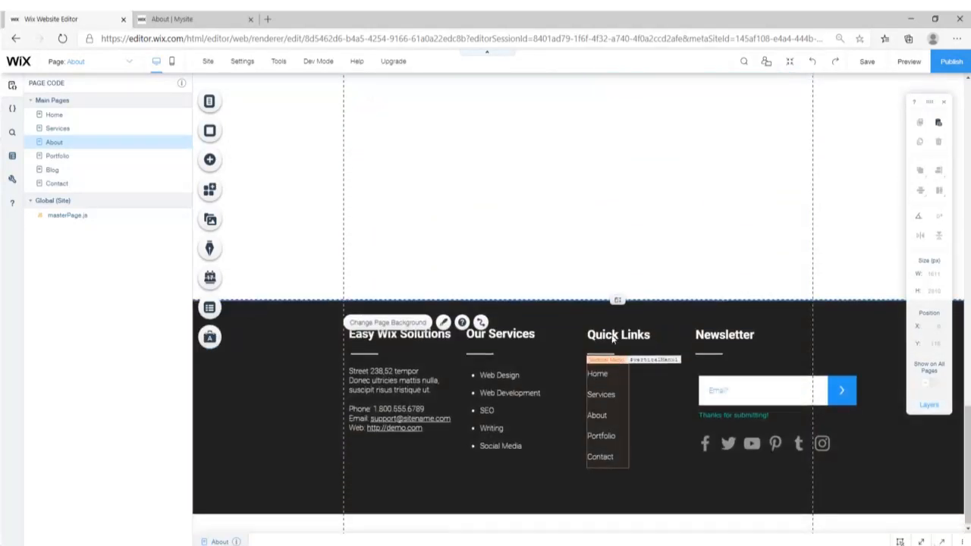
drag(616, 299, 654, 515)
- Examine the map's location settings, including its address, title, description and link fields
scroll(583, 320, up, 8)
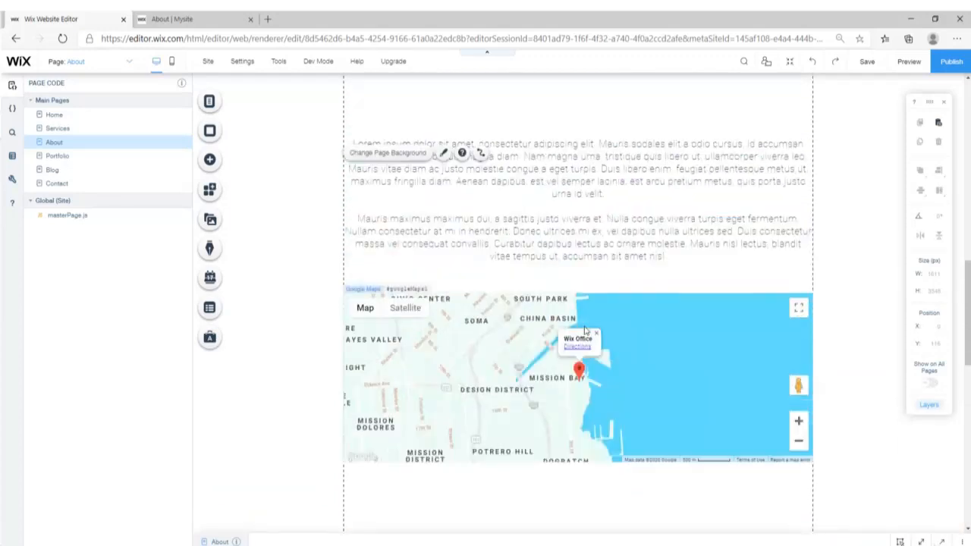
click(682, 407)
click(376, 343)
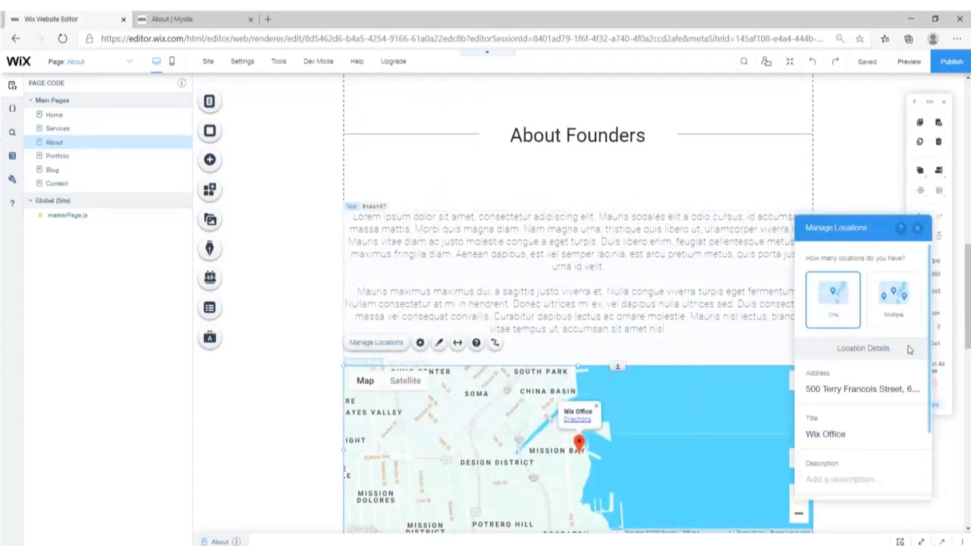
scroll(894, 342, down, 1)
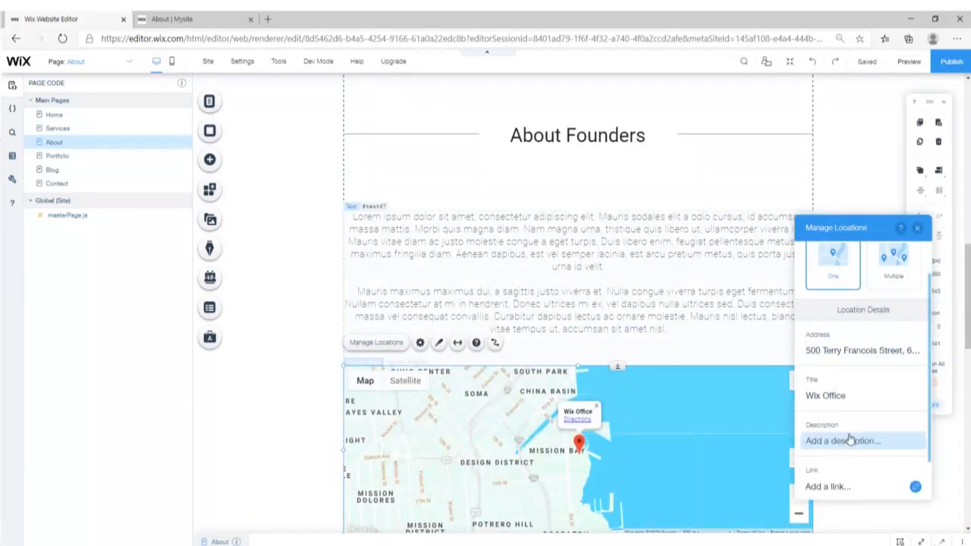
scroll(853, 419, down, 1)
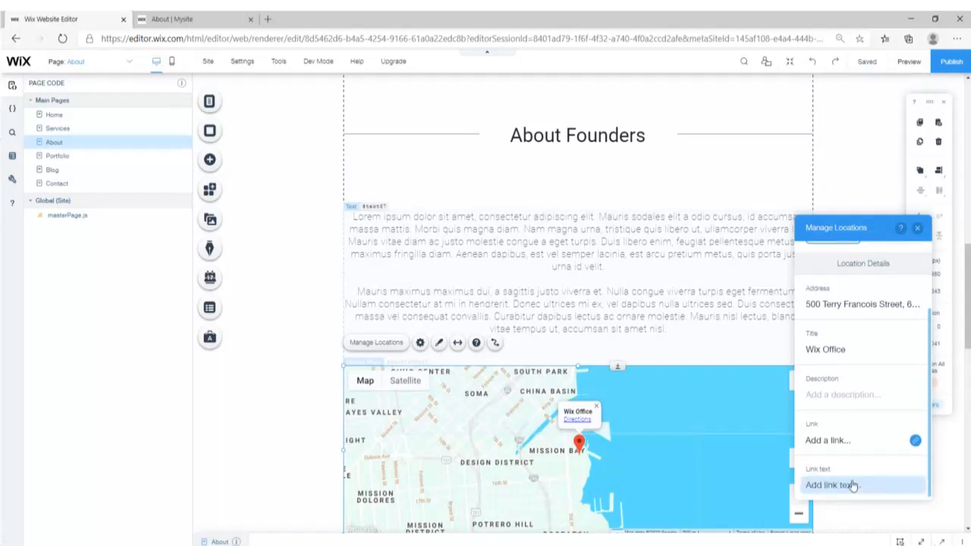
click(916, 228)
click(864, 299)
- Duplicate the About Founders heading strip and place the copy directly below the map
scroll(683, 319, down, 1)
scroll(466, 347, up, 2)
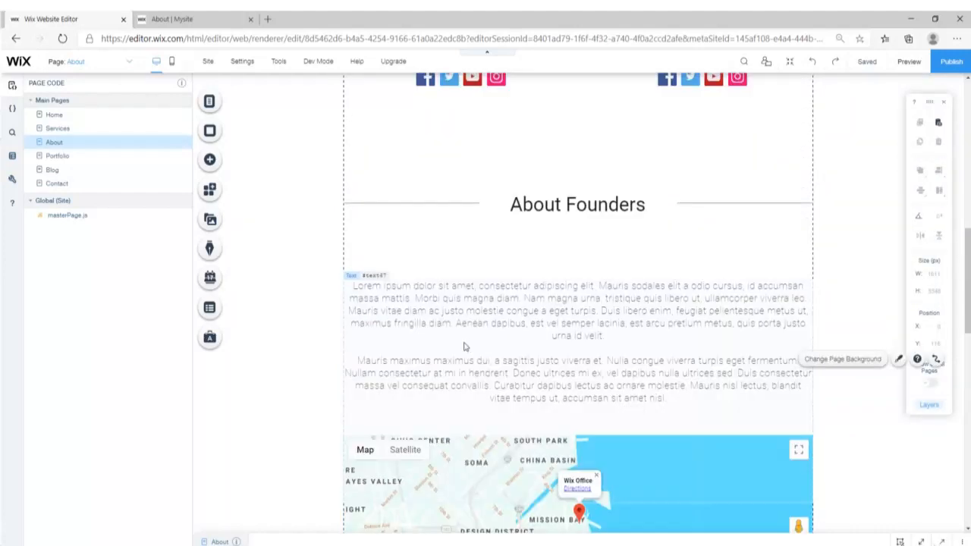
click(484, 202)
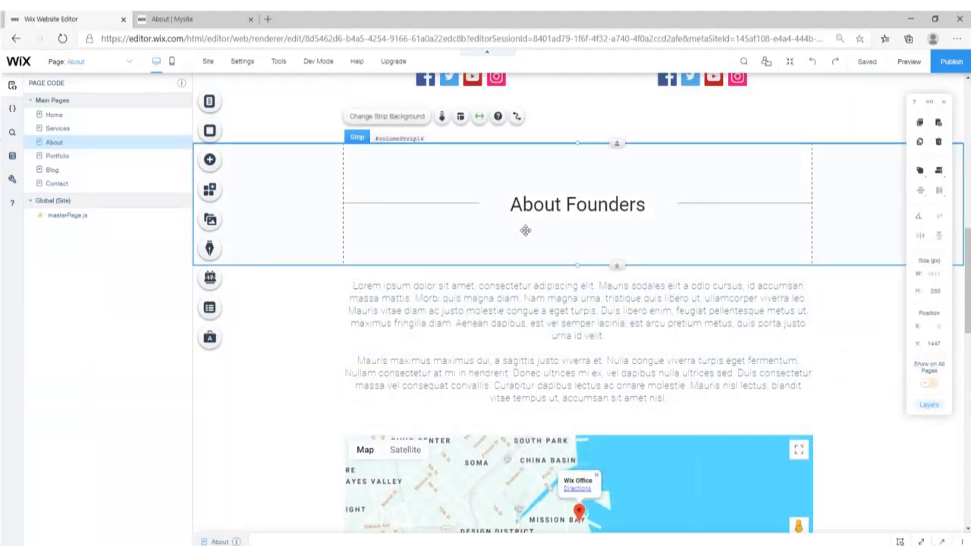
drag(525, 230, 460, 291)
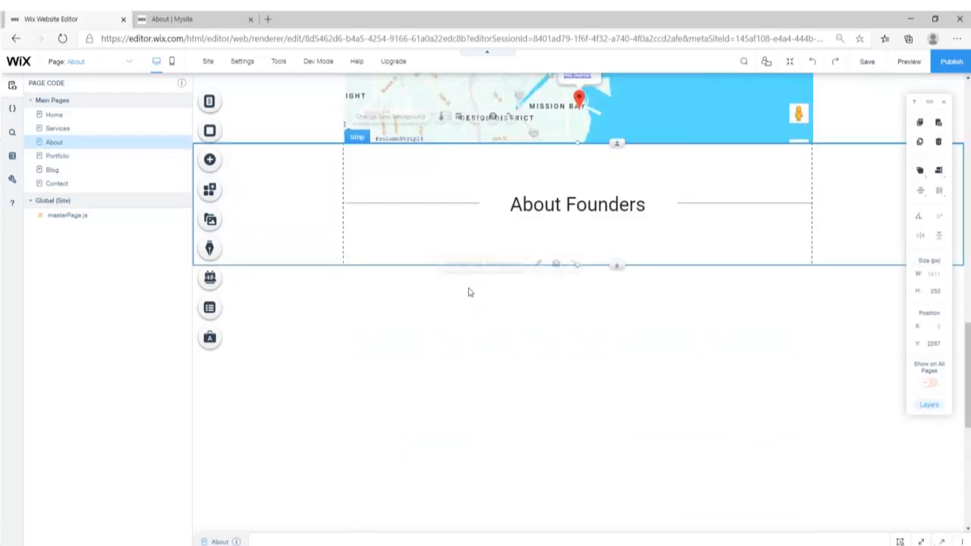
drag(496, 251, 494, 299)
- Change the heading of the strip below the map to Our History
double_click(614, 256)
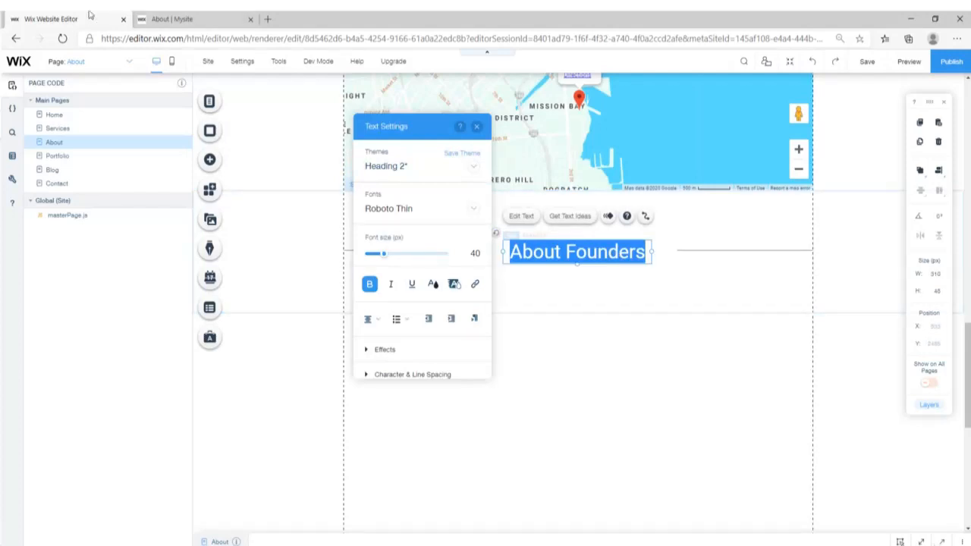
text(Our History)
click(657, 370)
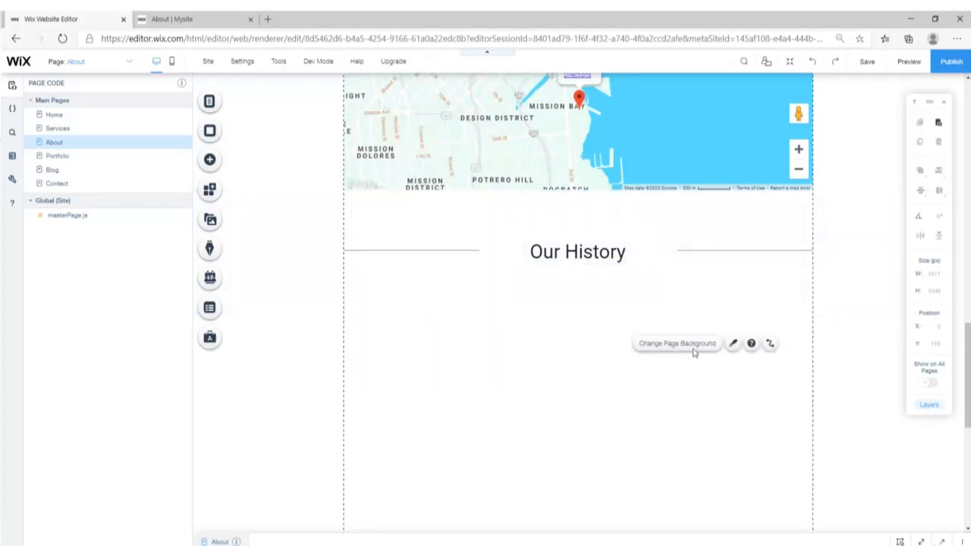
click(851, 290)
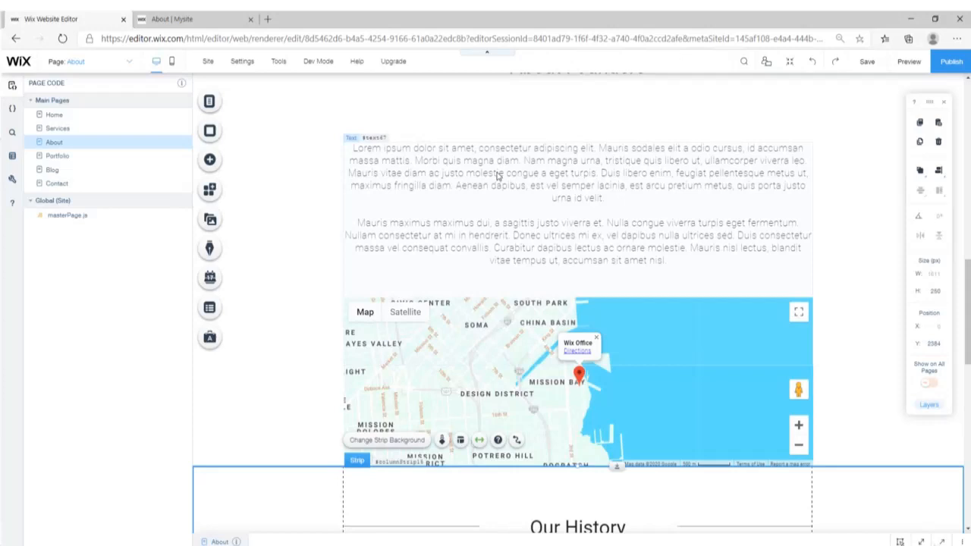
- Reduce the About Founders paragraph text box to 253 px high so that it fits its text
click(498, 175)
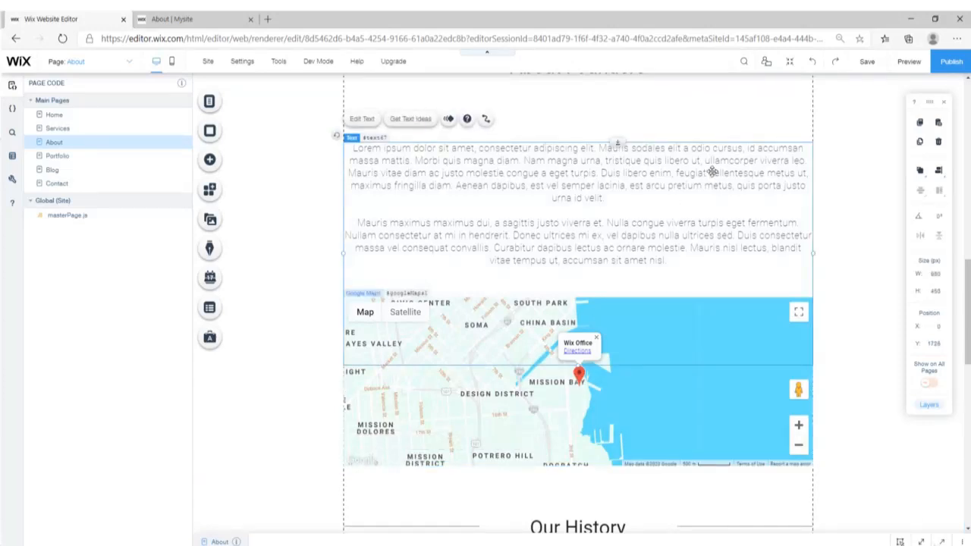
scroll(711, 172, up, 1)
drag(578, 433, 583, 336)
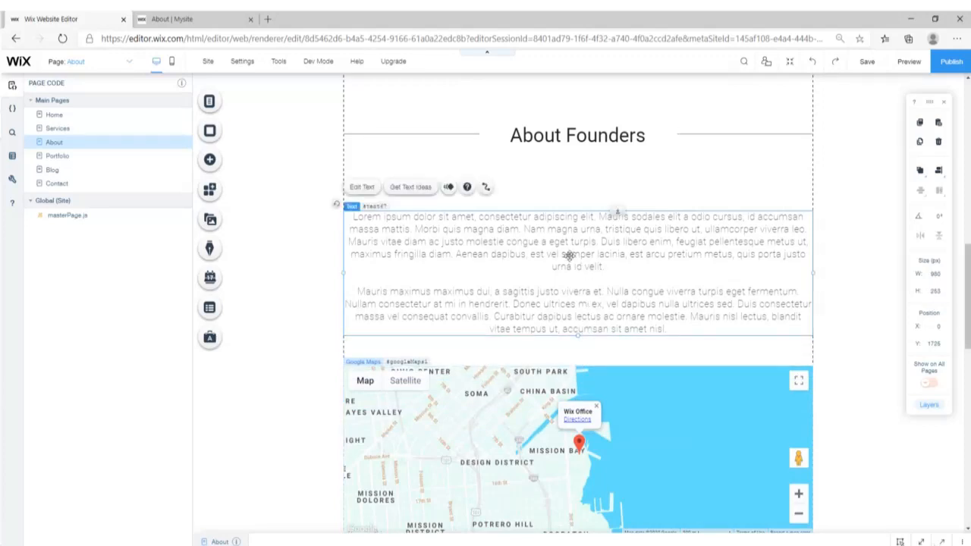
- Paste a copy of the About Founders paragraph text and place it below the Our History heading
scroll(576, 252, down, 6)
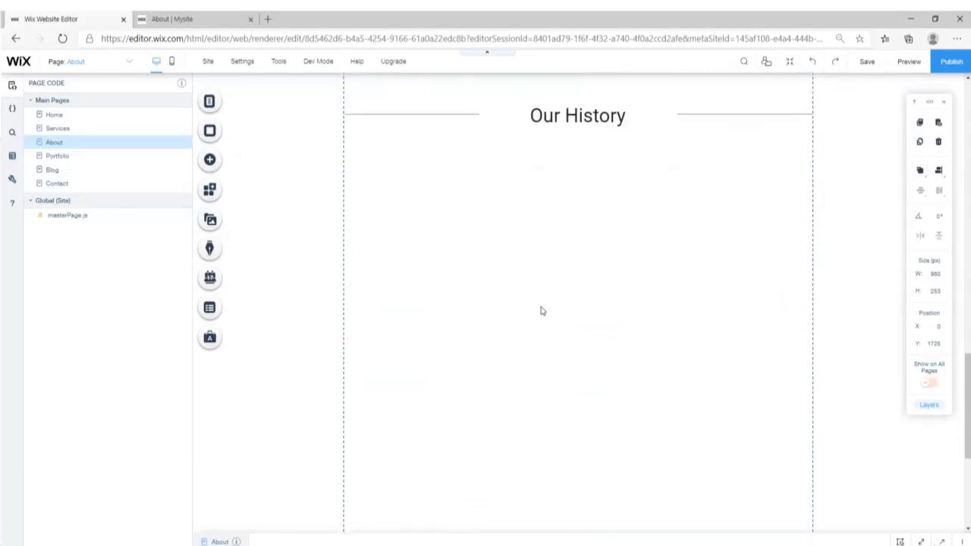
click(547, 305)
key(ctrl+v)
drag(538, 247, 539, 221)
scroll(540, 231, down, 2)
click(543, 247)
scroll(543, 247, up, 1)
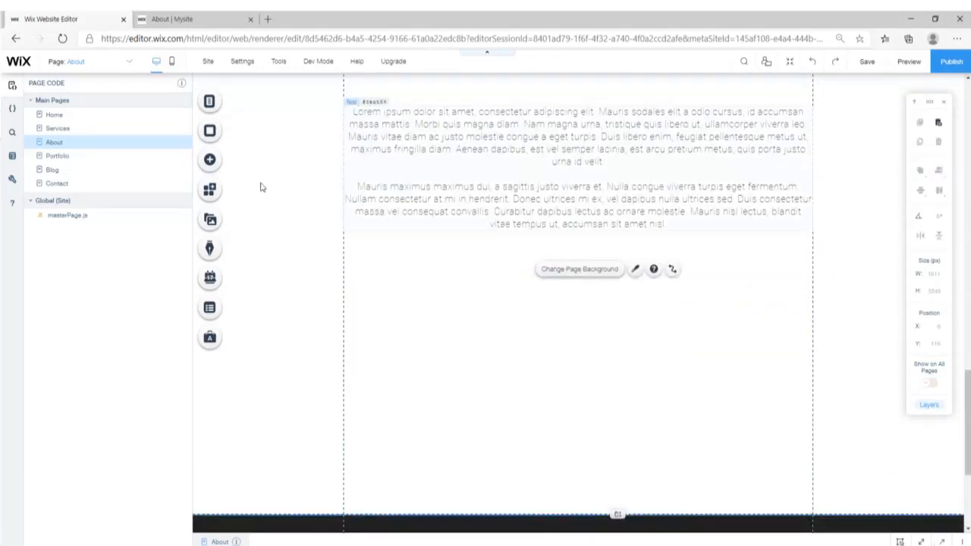
- Add a Showcase Pro Gallery and place it between the Our History paragraphs and the footer
click(208, 161)
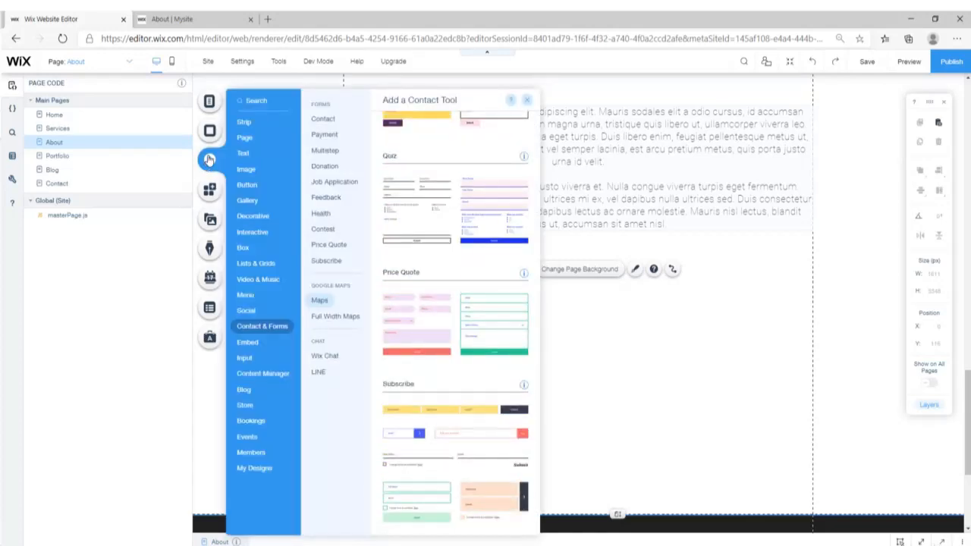
mouse_move(248, 202)
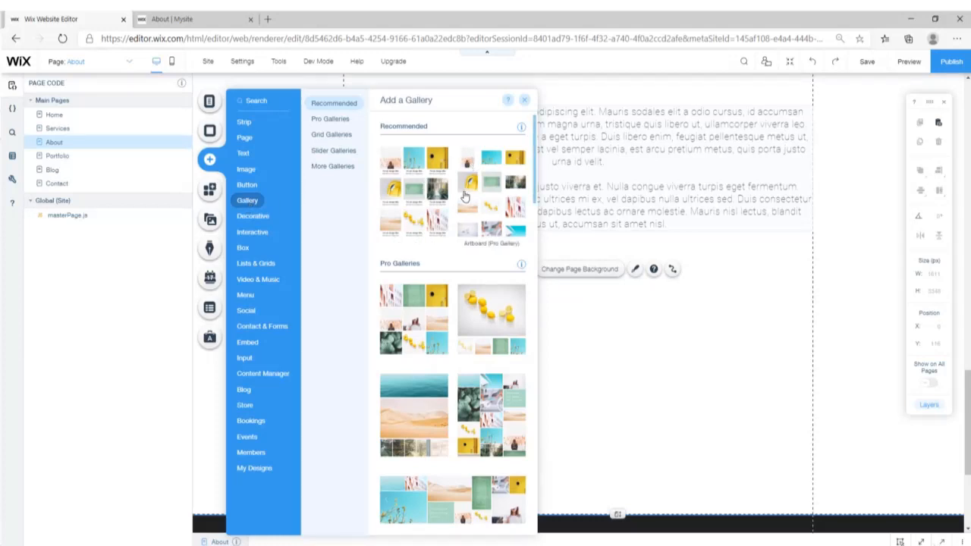
scroll(462, 193, down, 2)
scroll(456, 237, down, 2)
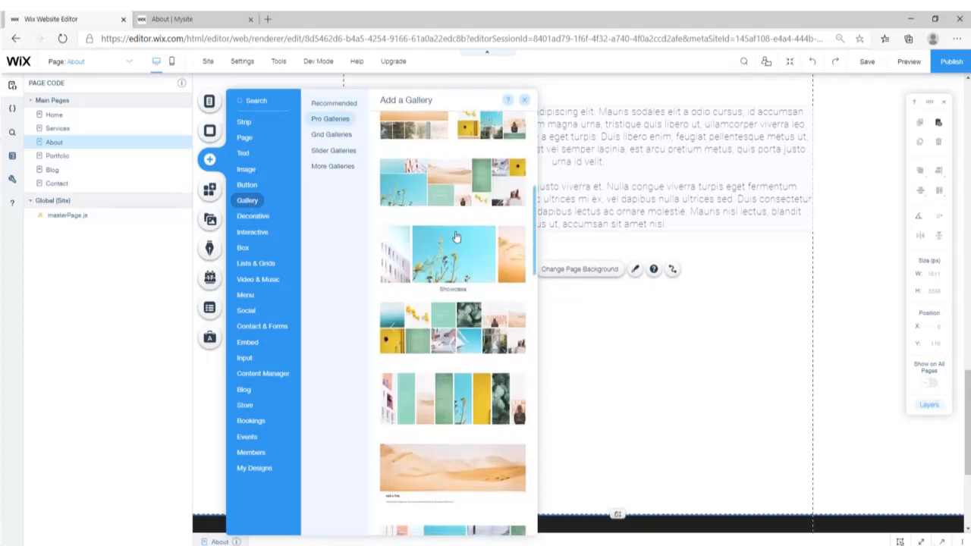
click(470, 265)
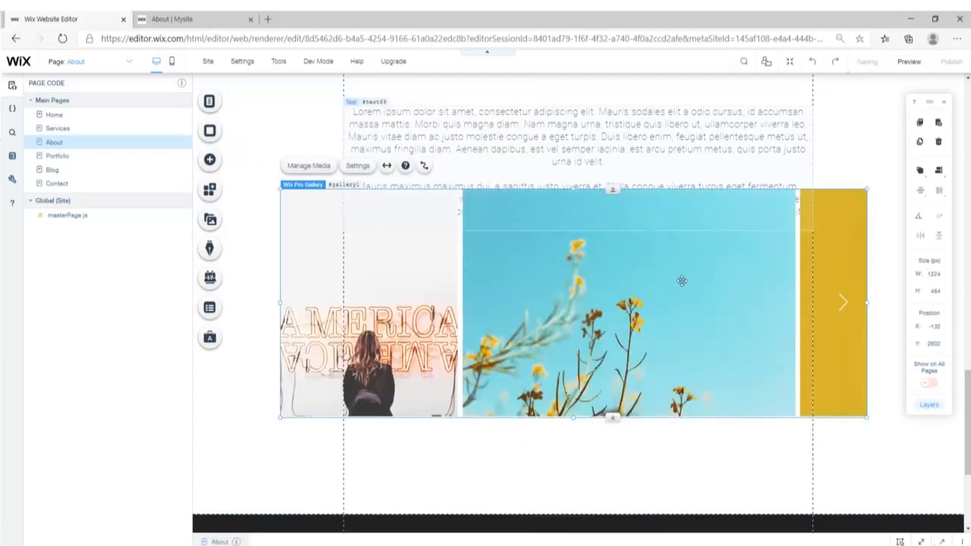
drag(681, 280, 681, 352)
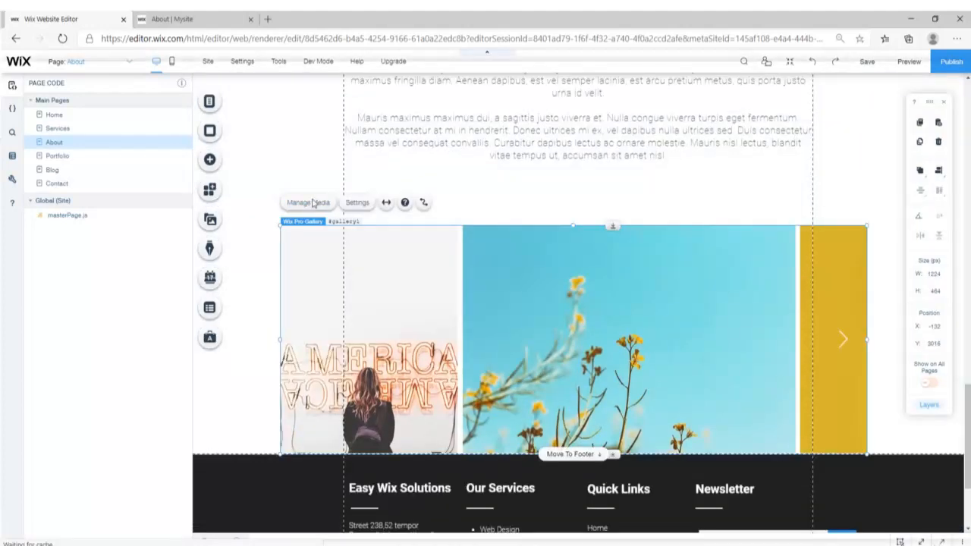
- Search Media from Wix for business and add the Business Meeting photo to the Our History gallery
click(308, 203)
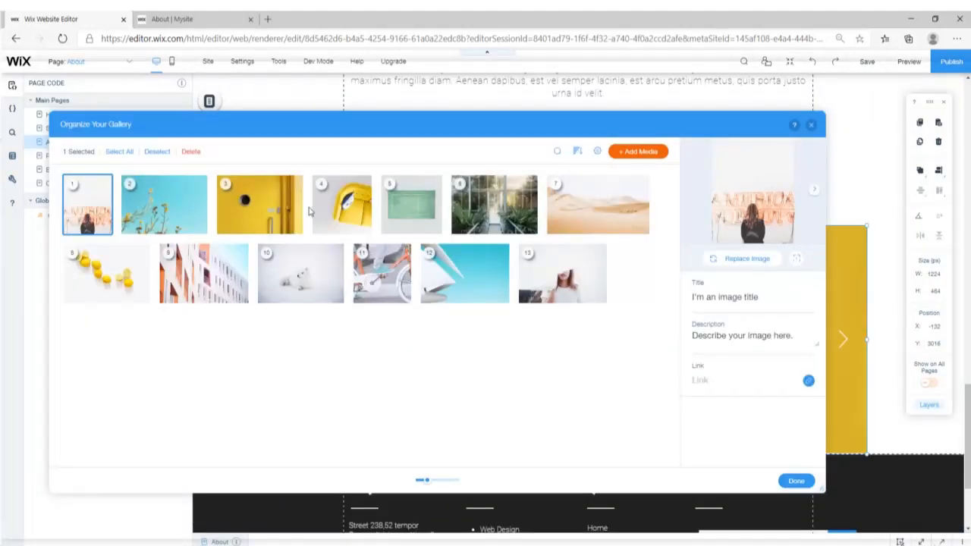
click(637, 155)
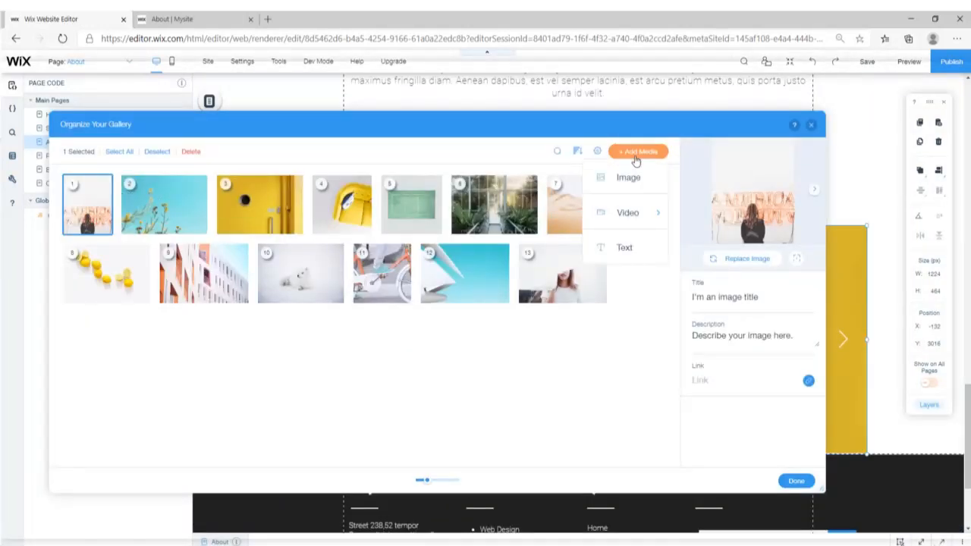
click(627, 177)
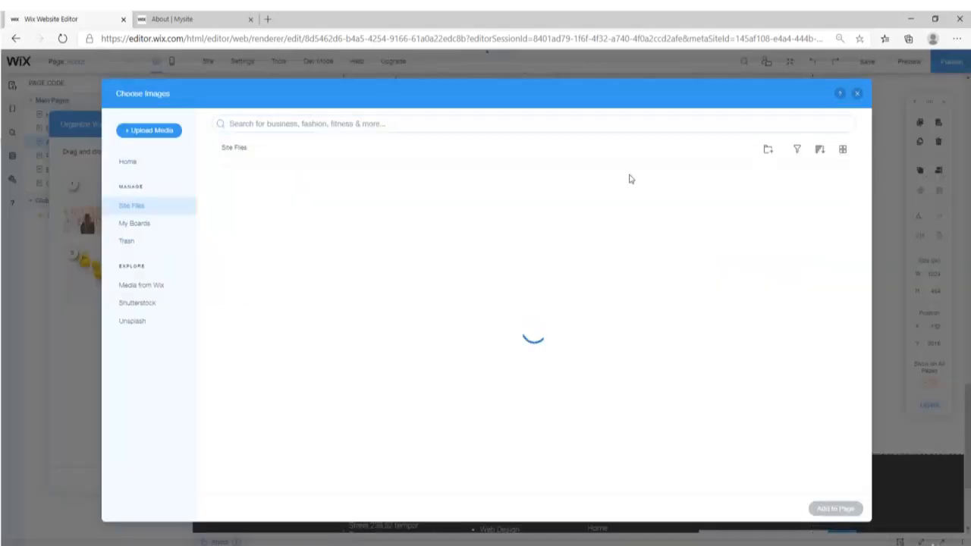
click(148, 287)
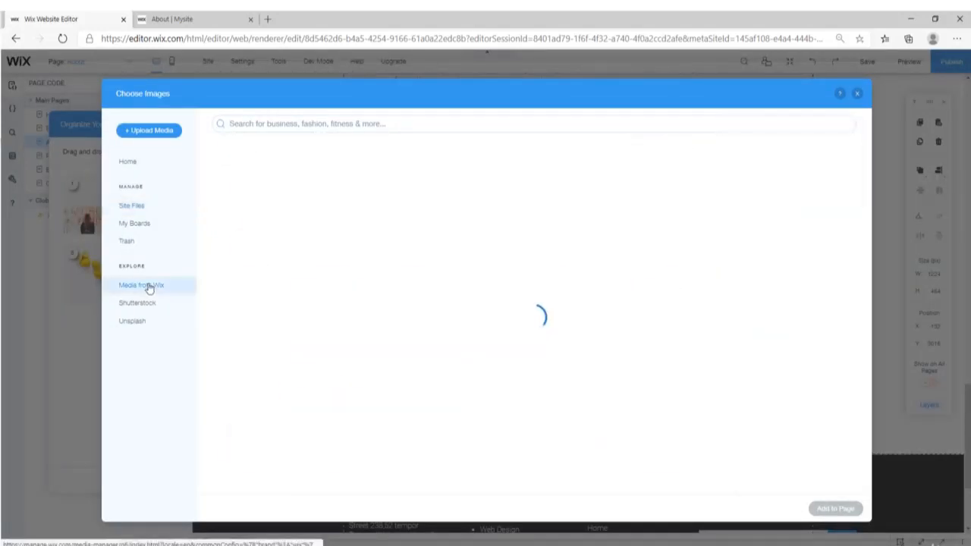
click(338, 128)
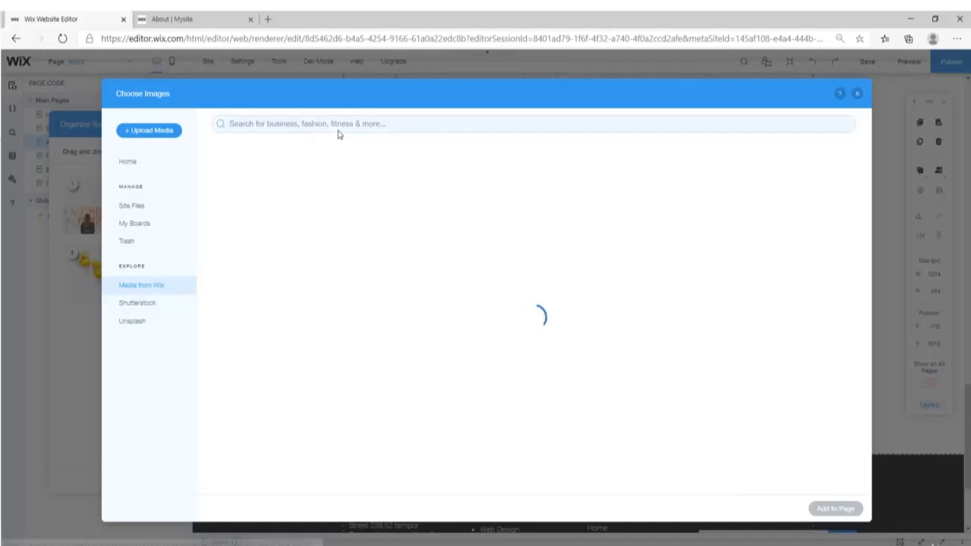
text(business)
key(Return)
click(536, 366)
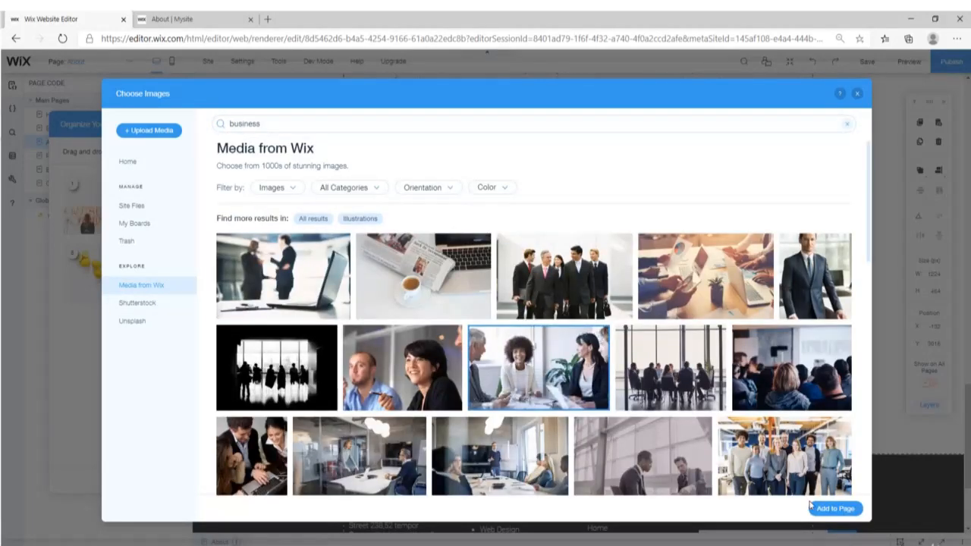
- Add the Business People in Meeting photo and two startup office photos from Media from Wix to the gallery
scroll(411, 231, down, 5)
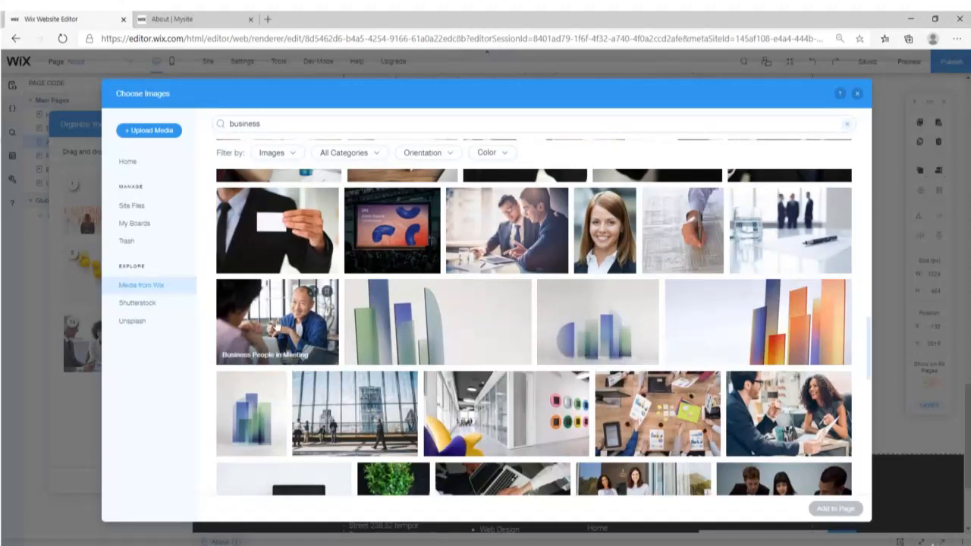
click(274, 326)
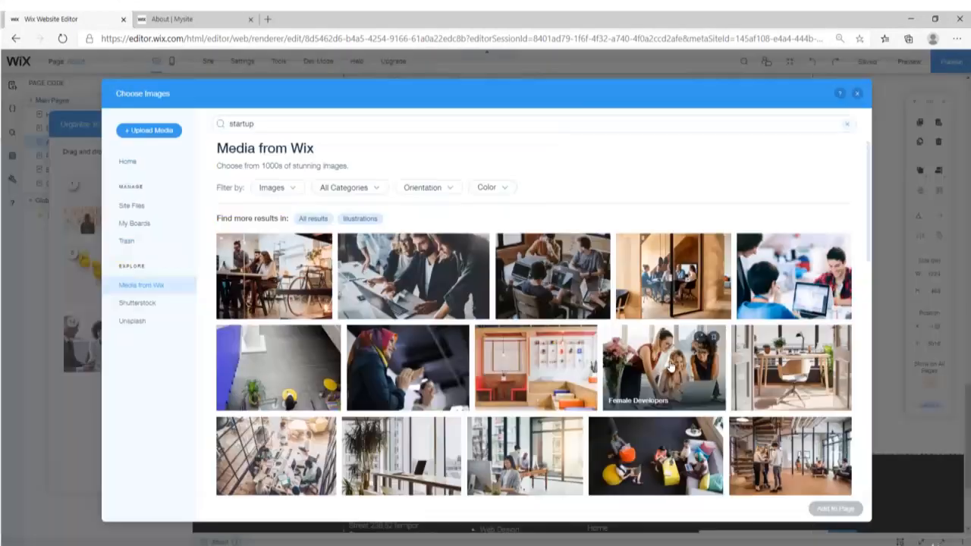
click(670, 366)
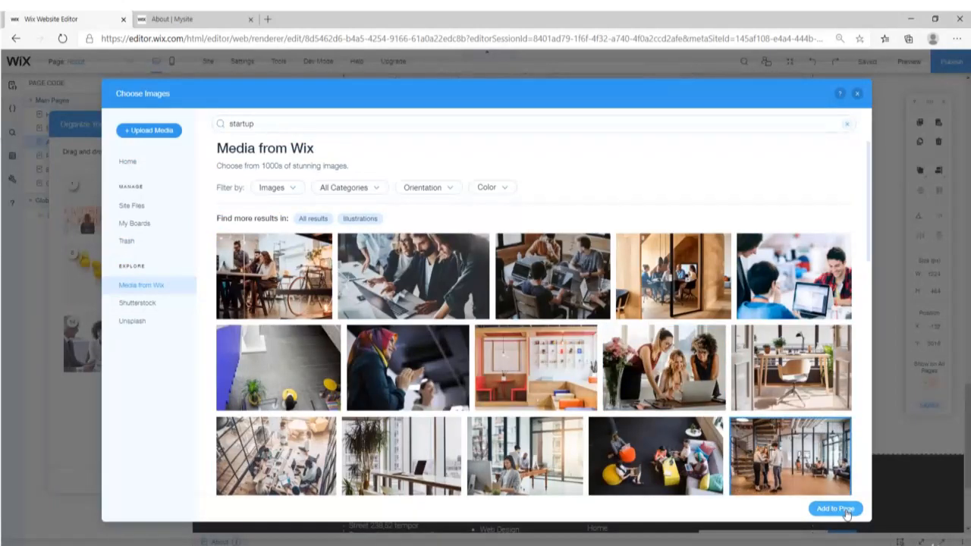
click(834, 508)
click(637, 151)
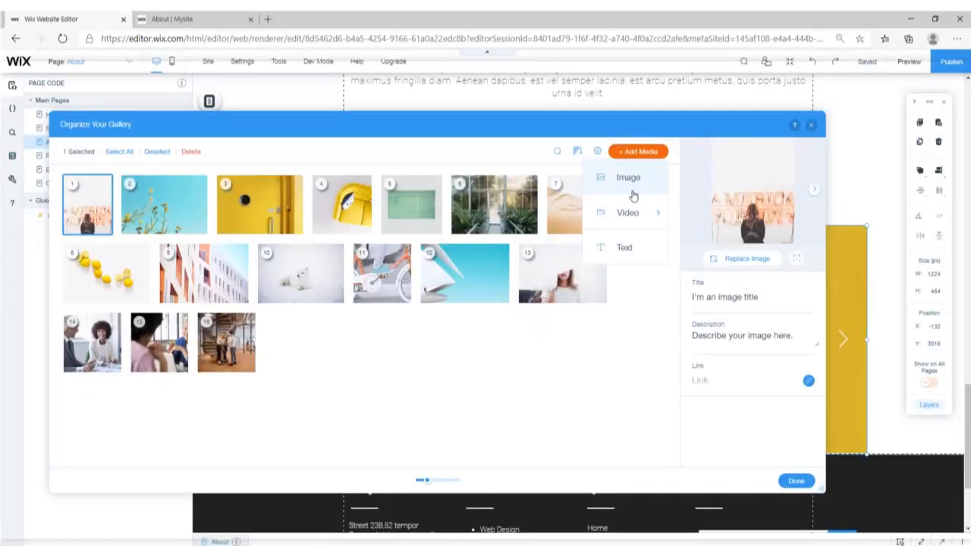
click(634, 186)
click(418, 432)
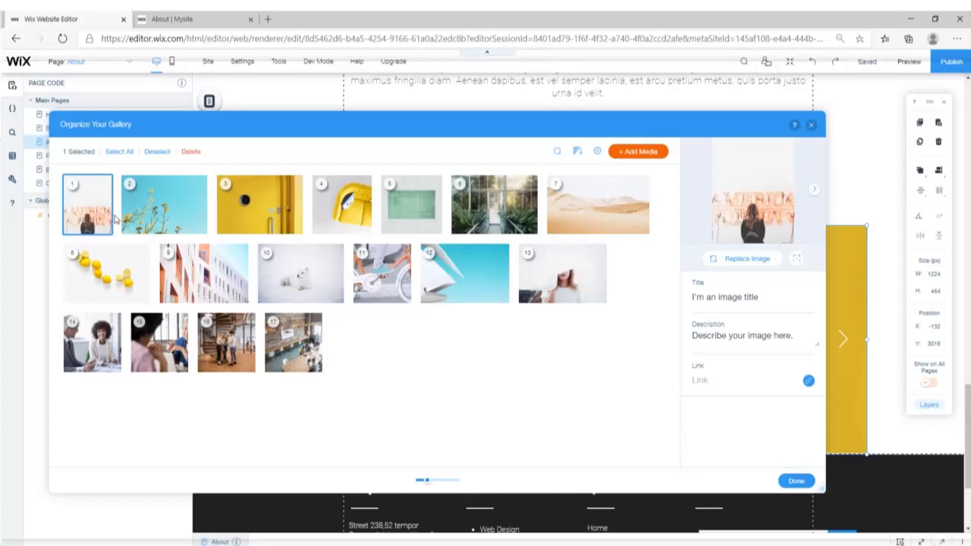
- Delete the 13 sample images from the gallery, keeping only the four added business photos, and finish organizing it
click(169, 203)
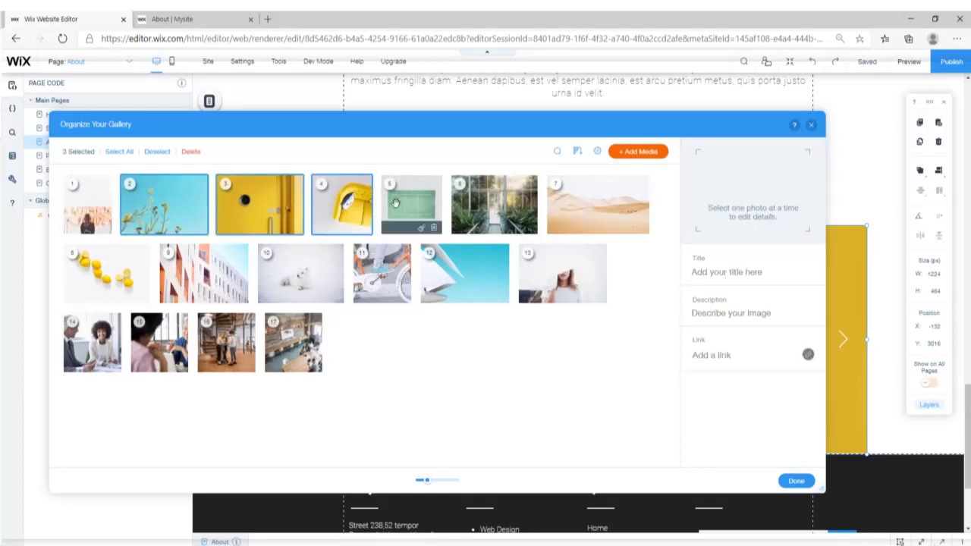
shift+click(576, 261)
click(194, 151)
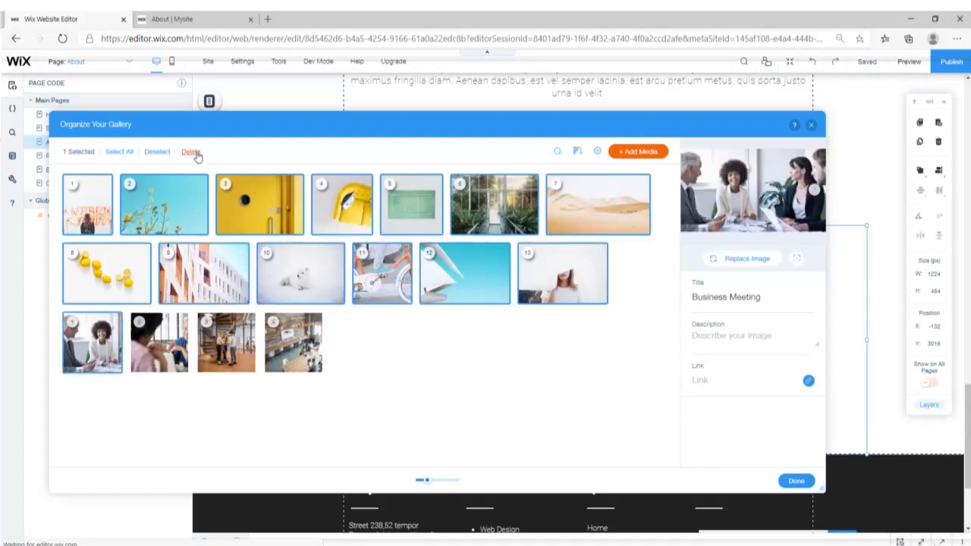
click(794, 481)
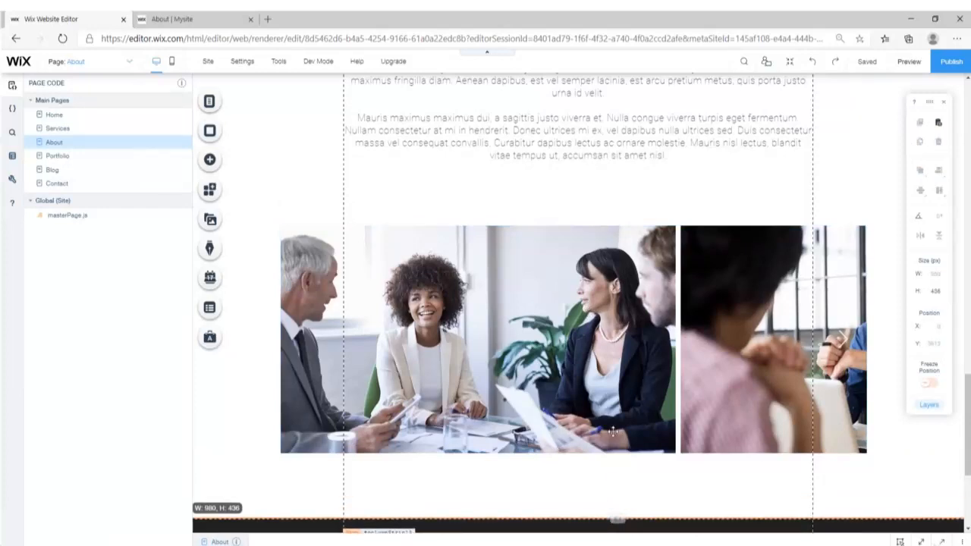
- Move the footer further down to leave empty space below the gallery
scroll(616, 413, down, 3)
drag(618, 300, 627, 487)
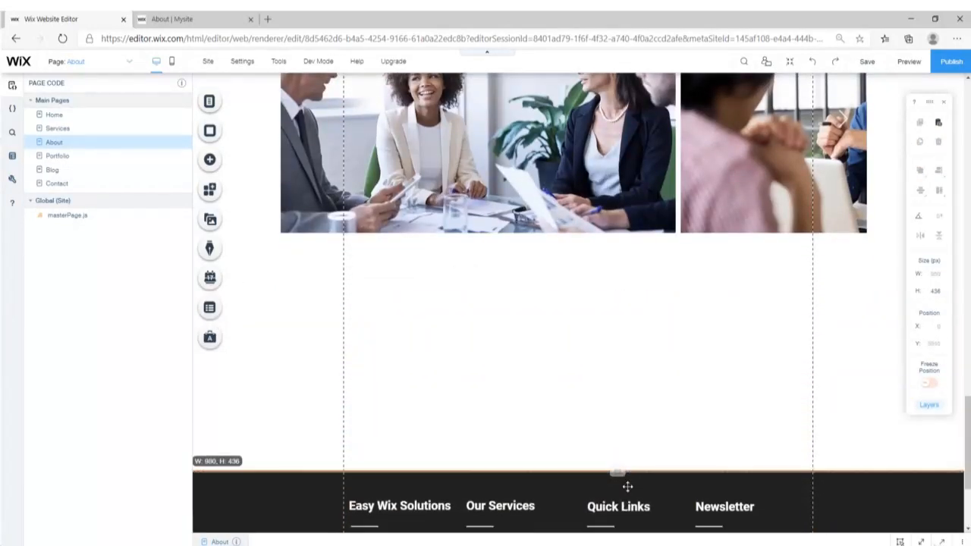
scroll(548, 402, up, 3)
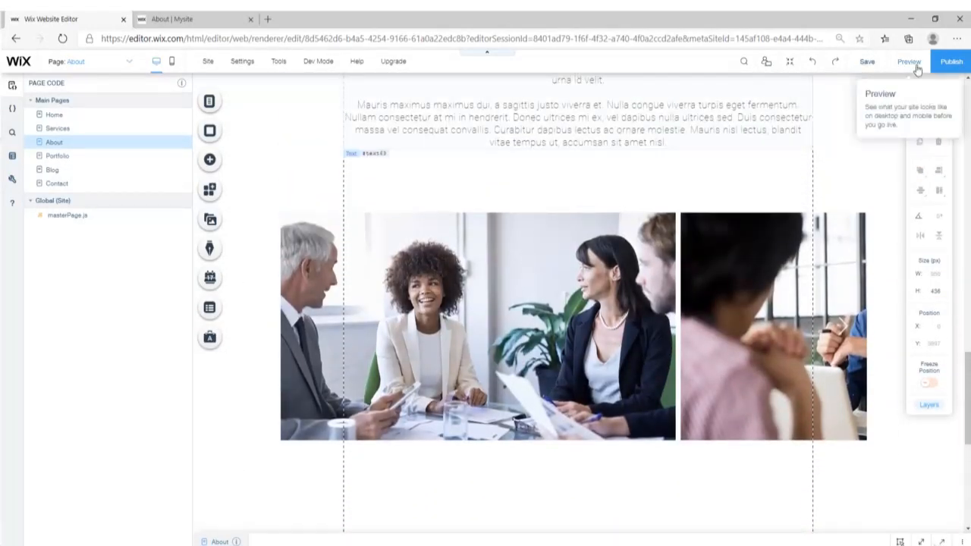
- Preview the About page, check the Our History section and browse through the gallery images, and return to editing
click(910, 61)
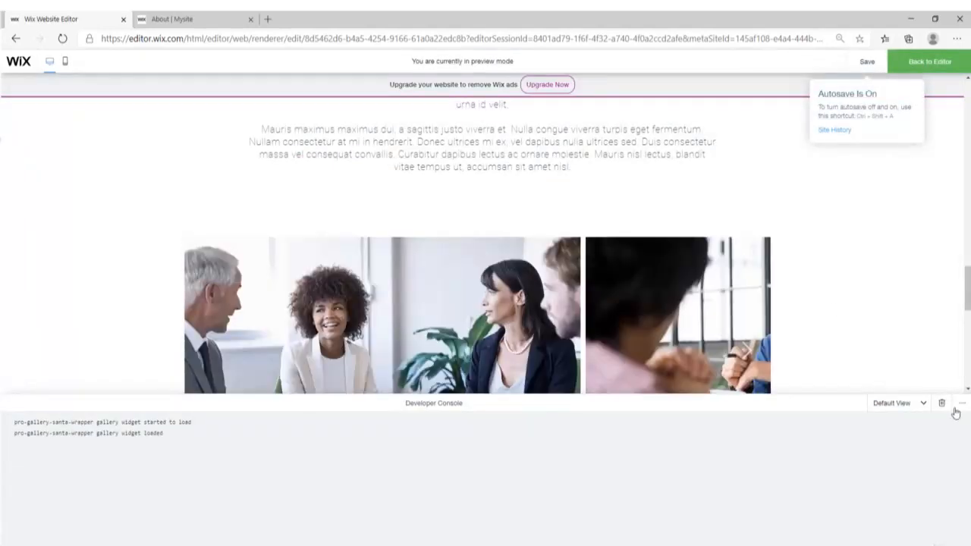
click(947, 409)
scroll(619, 303, up, 5)
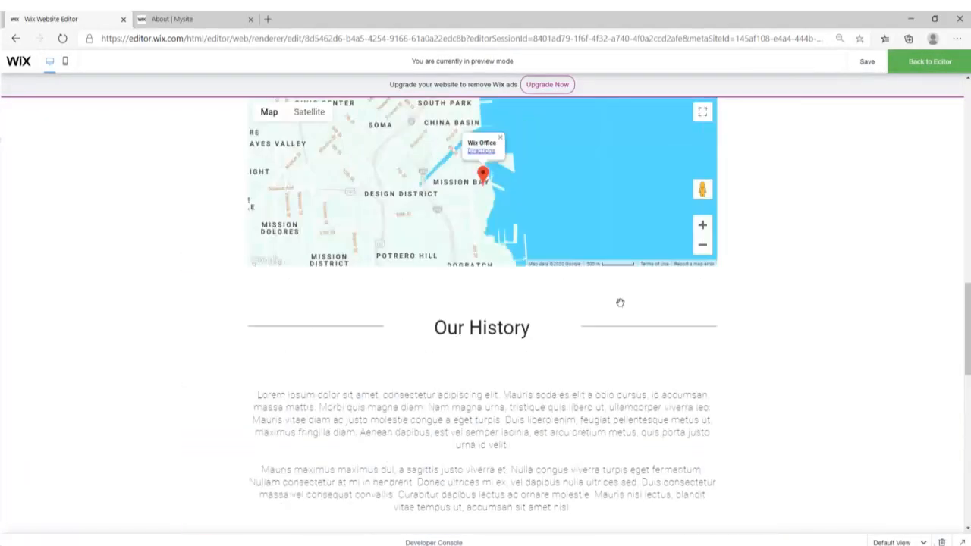
scroll(620, 302, down, 5)
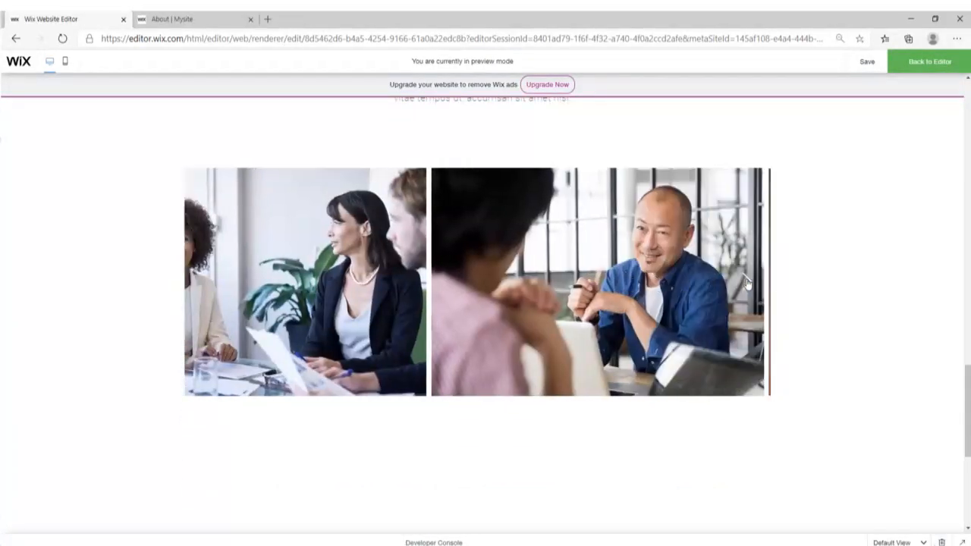
click(747, 282)
click(746, 283)
click(746, 284)
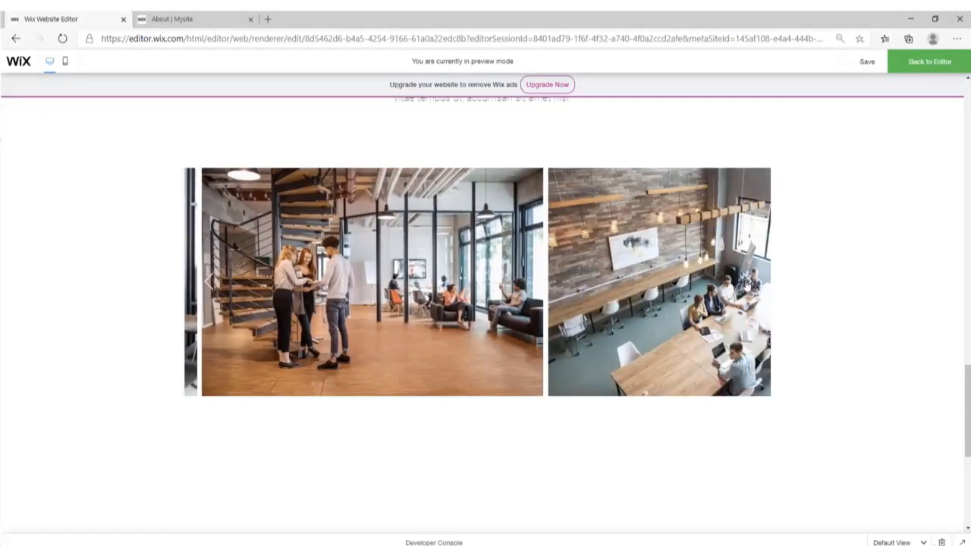
scroll(818, 286, up, 2)
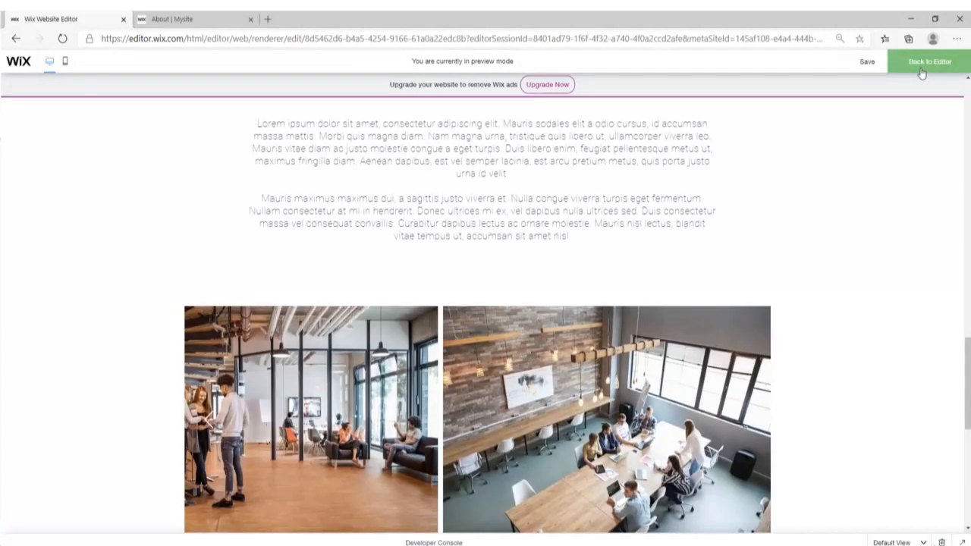
click(921, 68)
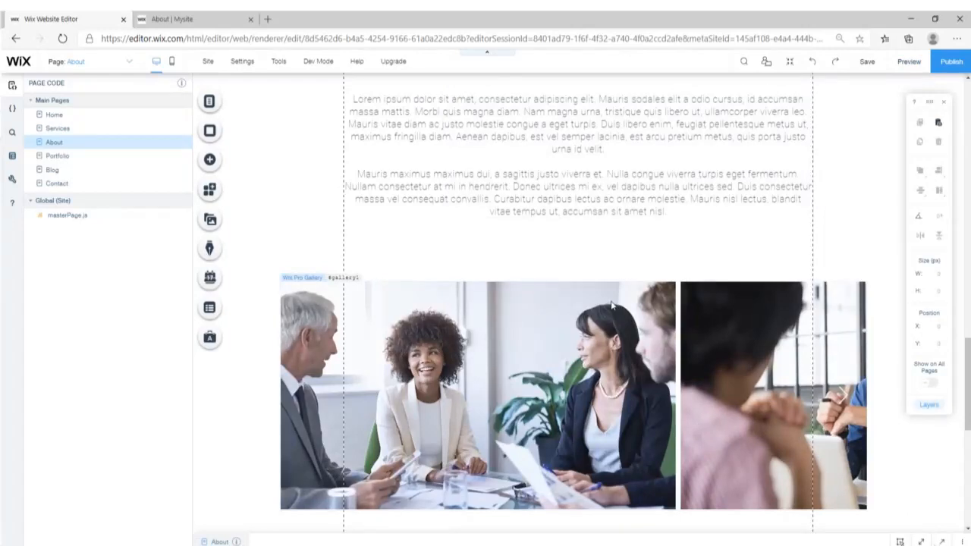
- Copy the Services heading strip and the Design, Development and Maintenance strip together from the Home page
scroll(446, 296, down, 5)
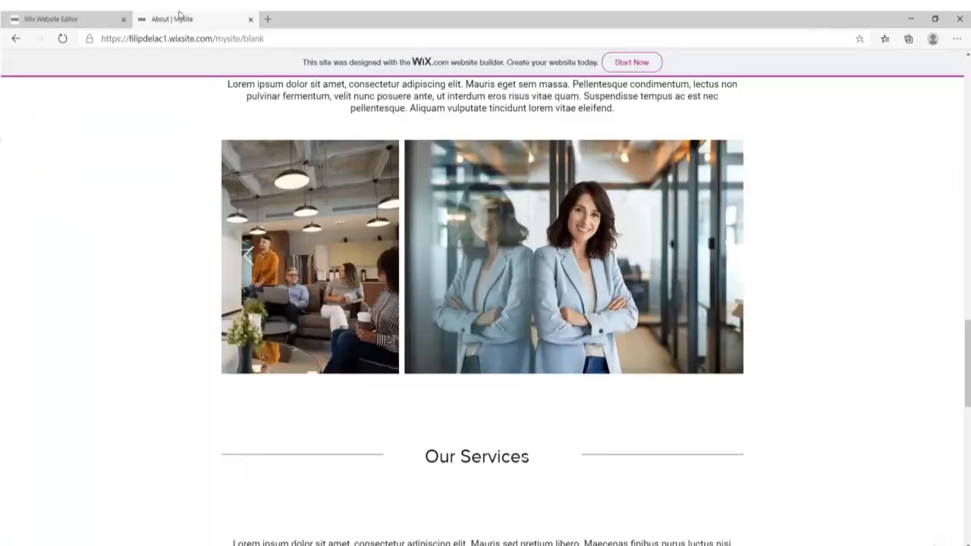
click(55, 126)
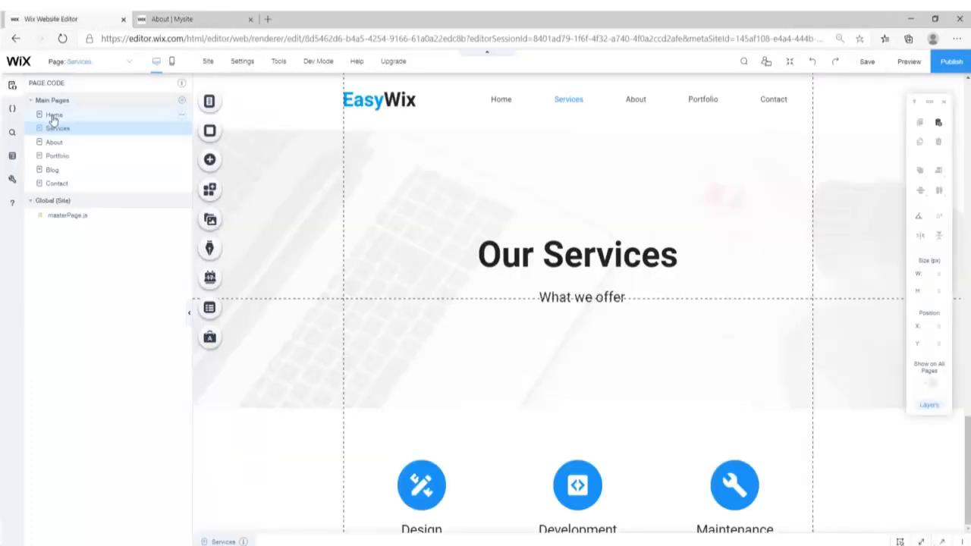
click(60, 118)
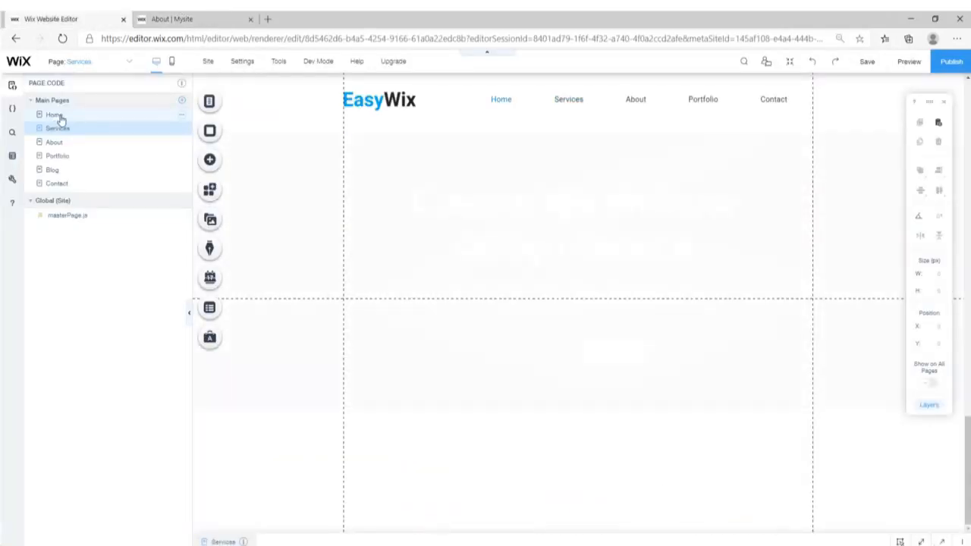
scroll(597, 270, down, 2)
scroll(597, 270, down, 2)
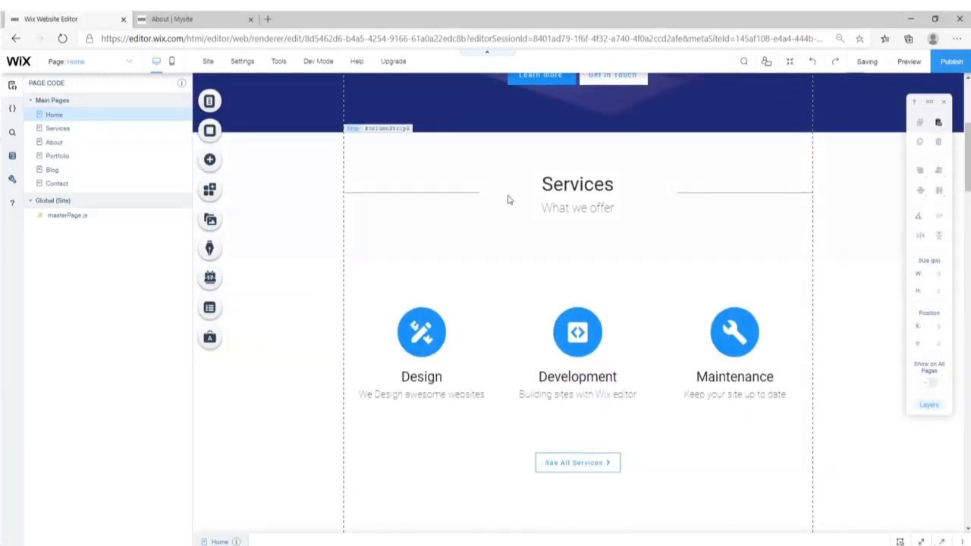
click(428, 216)
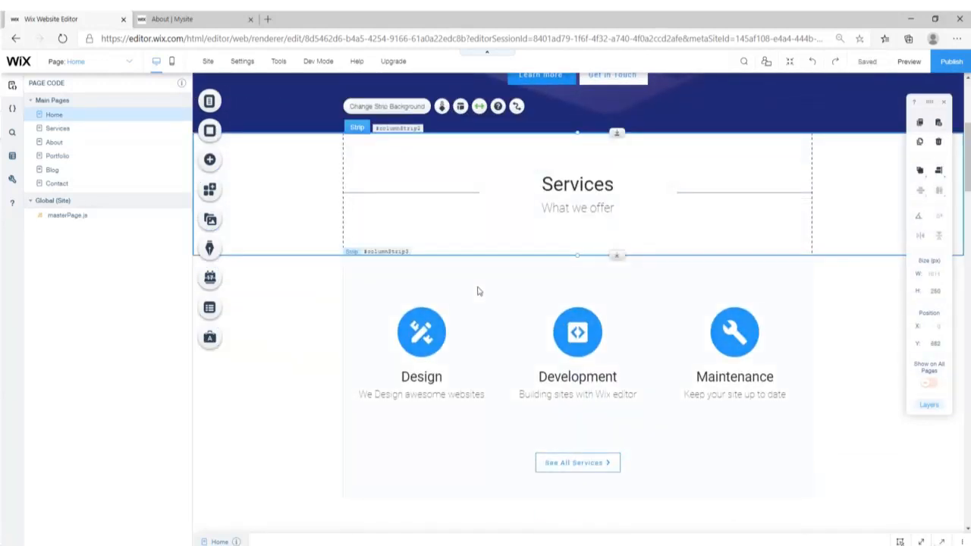
click(506, 466)
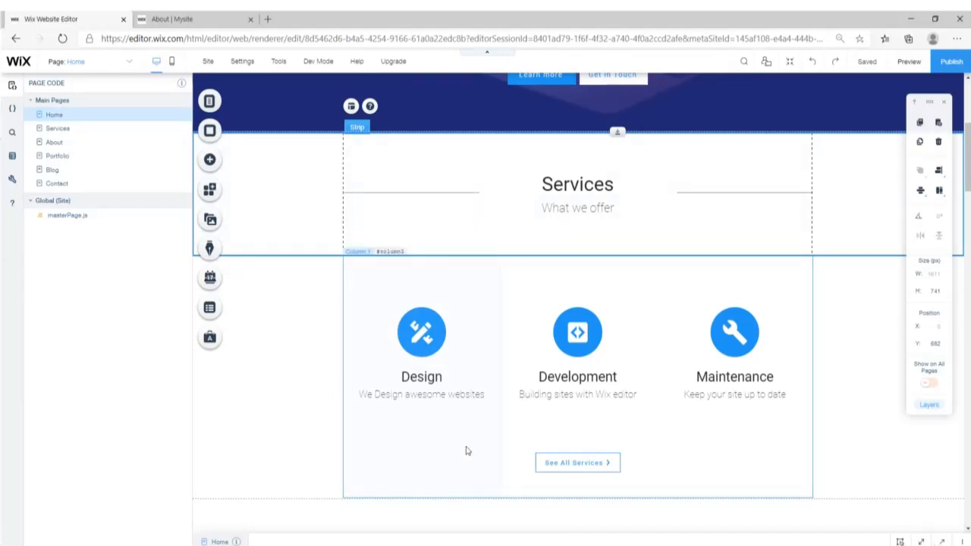
shift+click(468, 451)
shift+click(468, 452)
- Paste the copied Services heading and Design, Development and Maintenance strips onto the About page and move them below the gallery
click(54, 142)
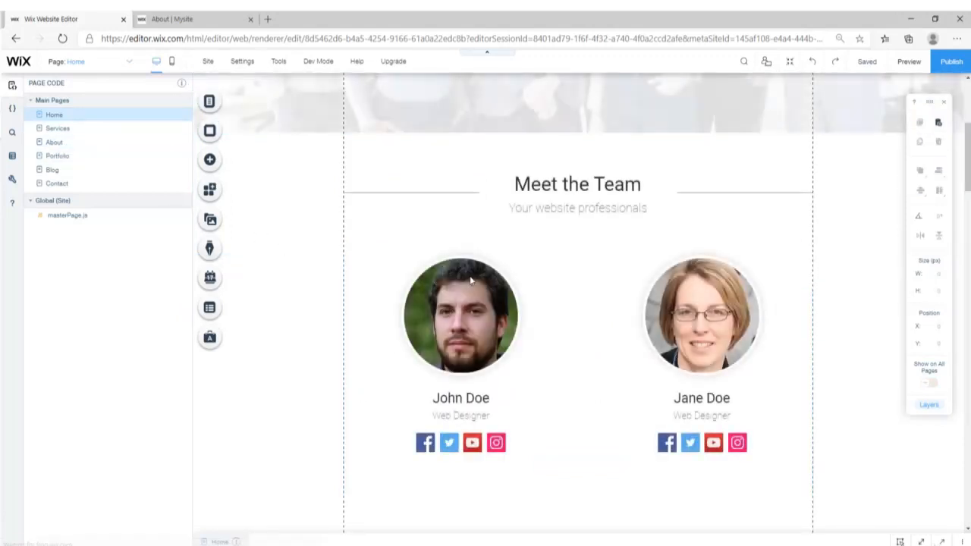
scroll(668, 353, down, 10)
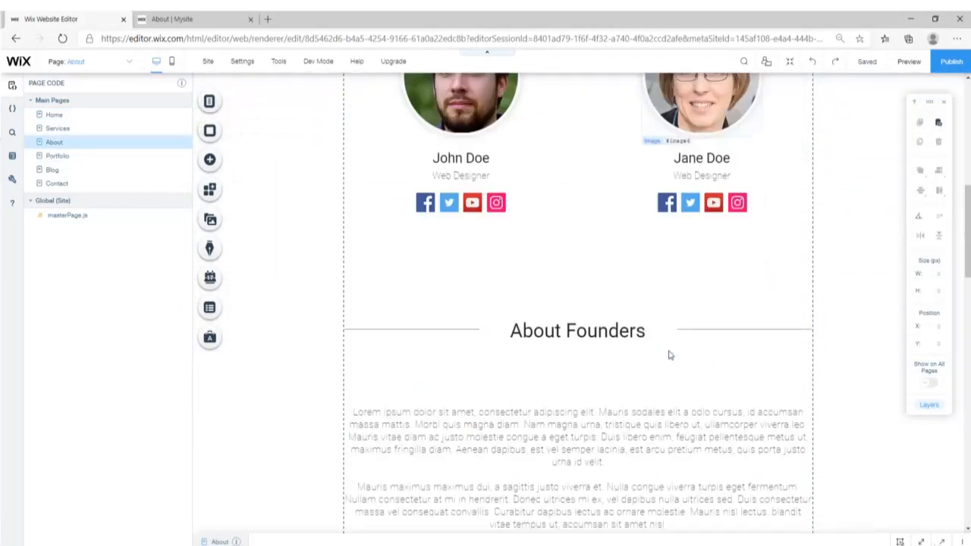
scroll(668, 354, down, 5)
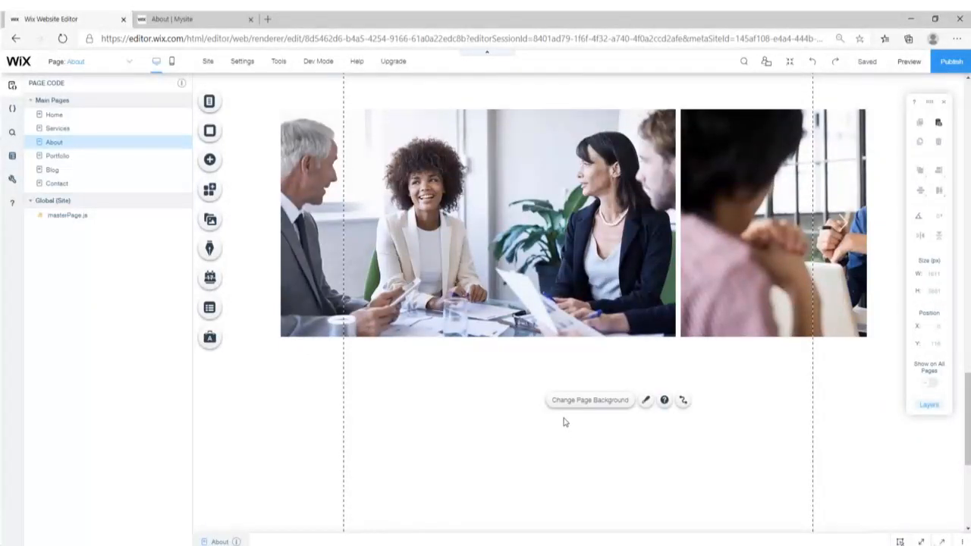
scroll(581, 329, down, 5)
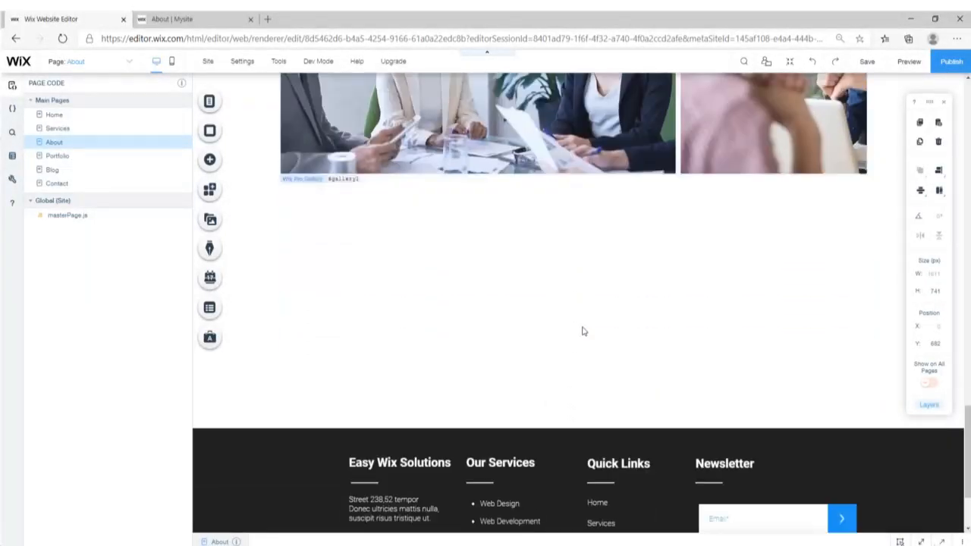
scroll(581, 331, up, 15)
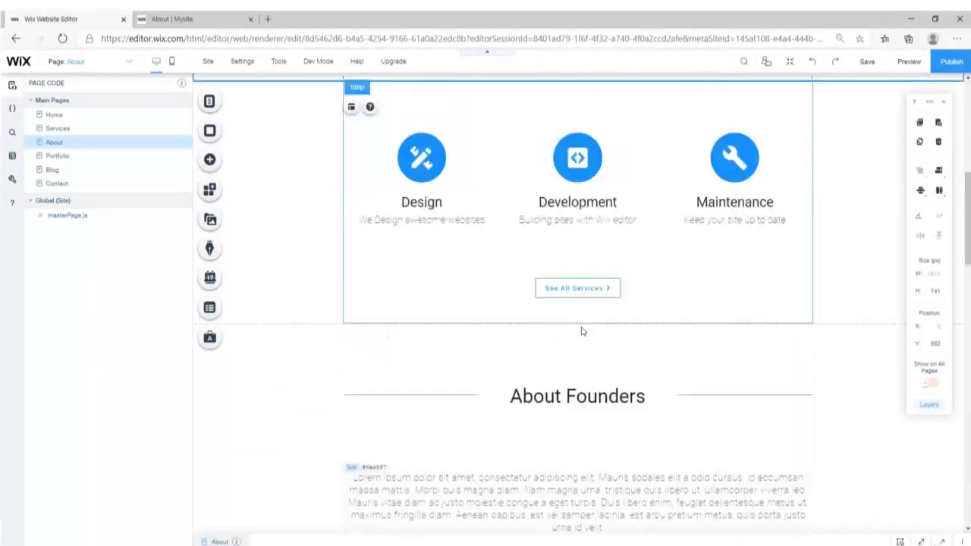
drag(437, 183, 457, 311)
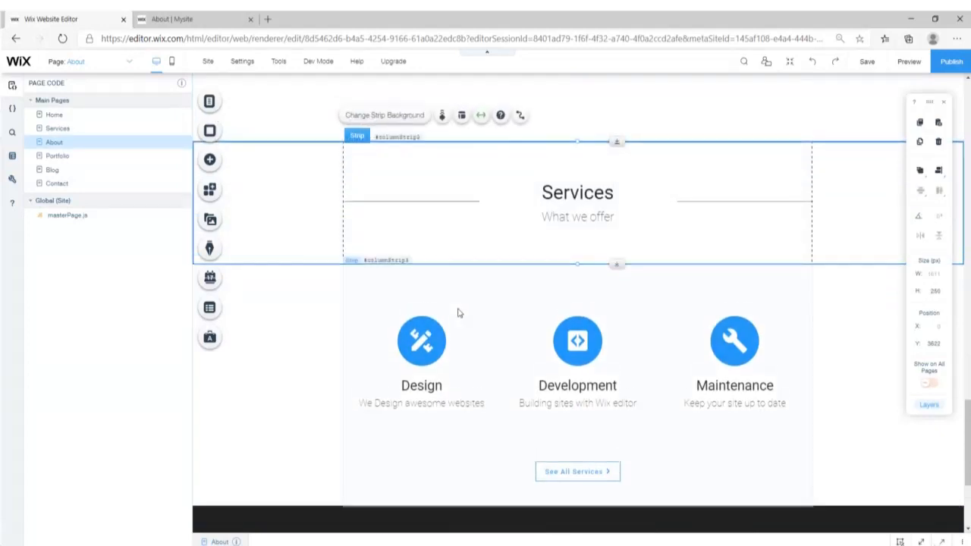
- Move the Services heading strip directly beneath the gallery and shift the Design, Development and Maintenance strip down, leaving room for text
scroll(475, 364, up, 3)
drag(502, 361, 505, 303)
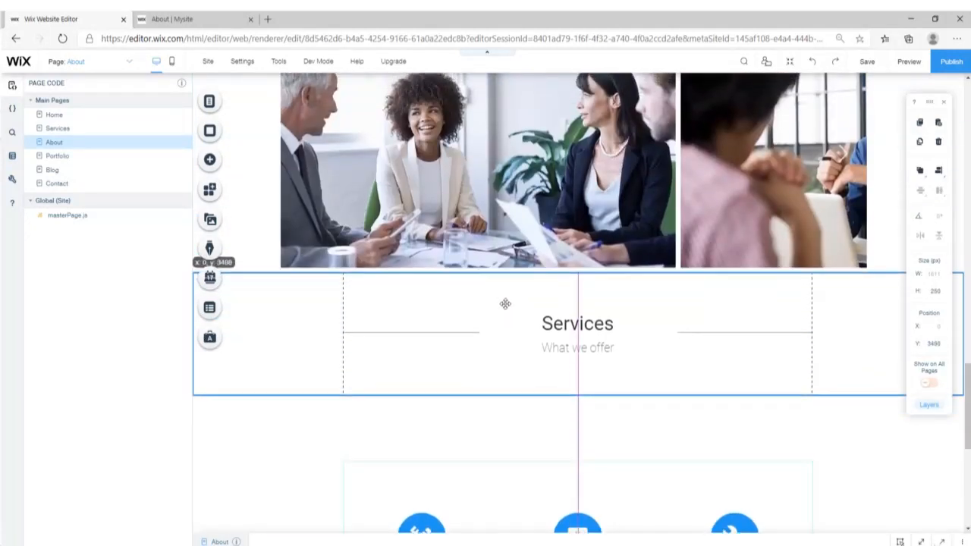
scroll(480, 409, down, 2)
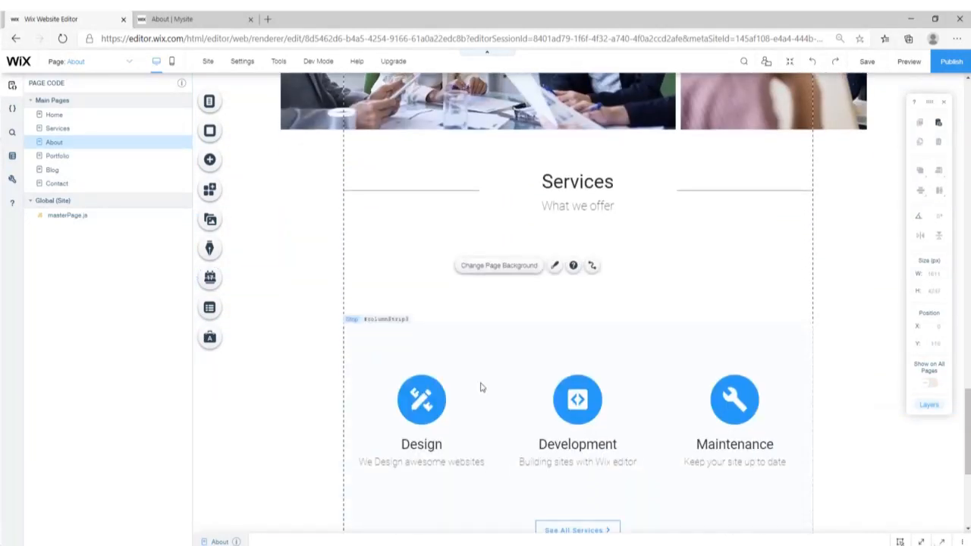
click(470, 371)
drag(470, 371, 458, 405)
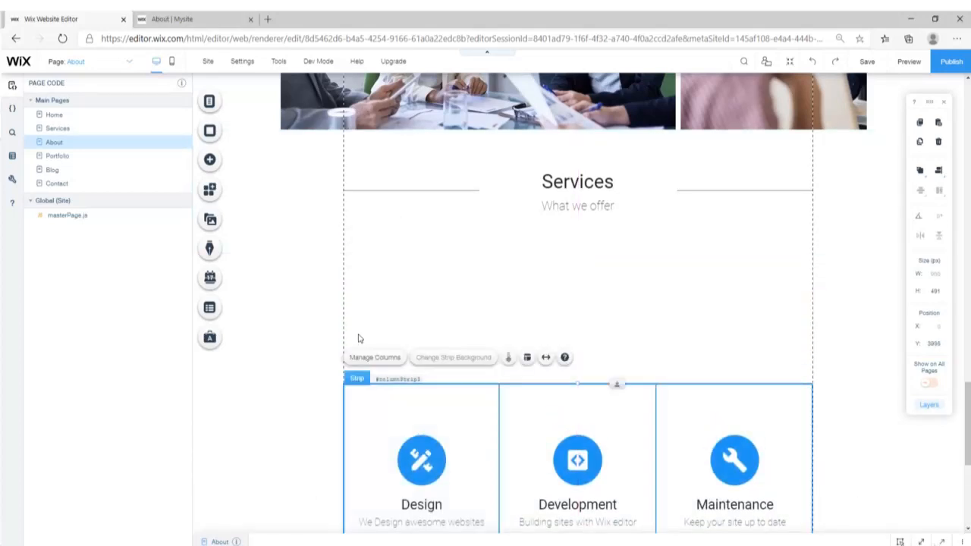
- Copy the Our History paragraph text and paste it below the Services heading
scroll(530, 265, up, 5)
click(571, 162)
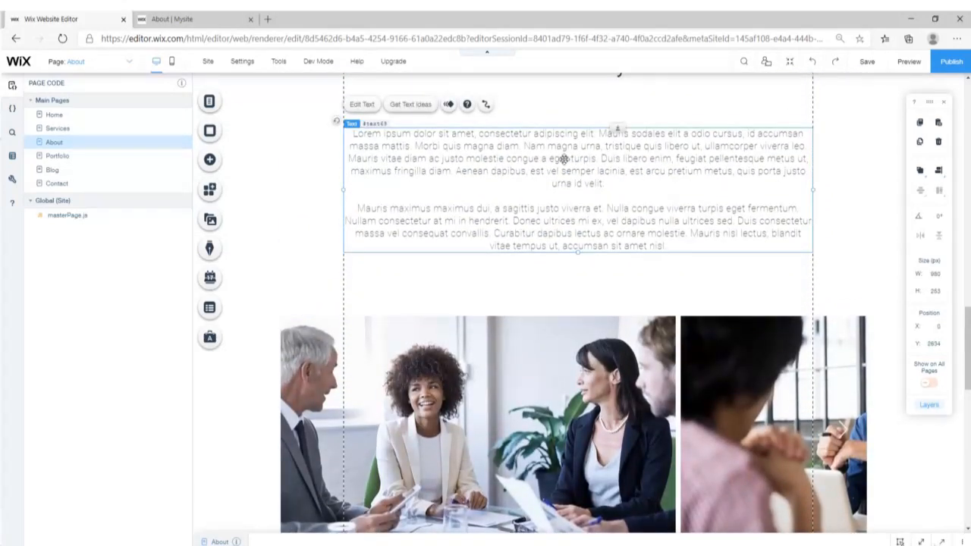
scroll(533, 204, down, 5)
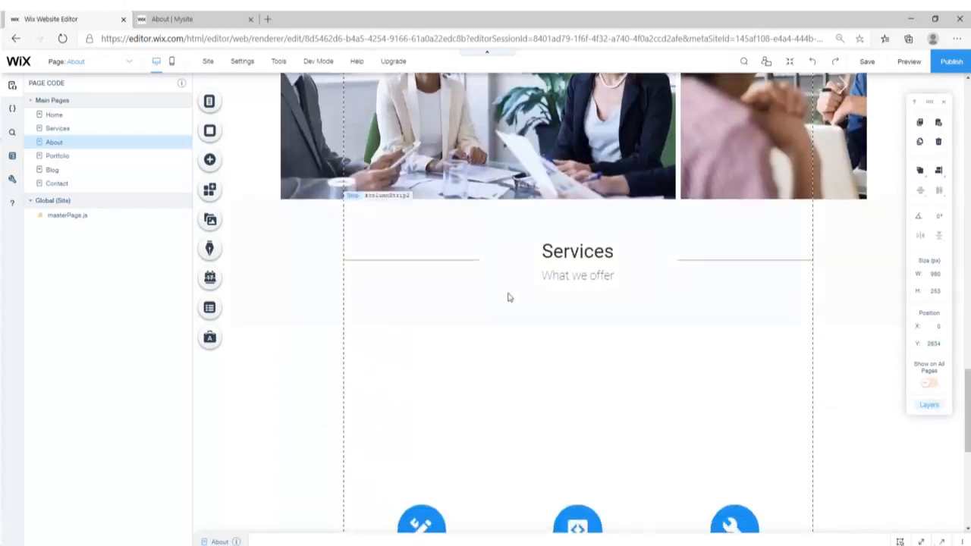
click(505, 344)
key(ctrl+v)
- Delete the second paragraph of the pasted Services text and place the Design, Development and Maintenance strip closely beneath the first
drag(667, 441, 353, 403)
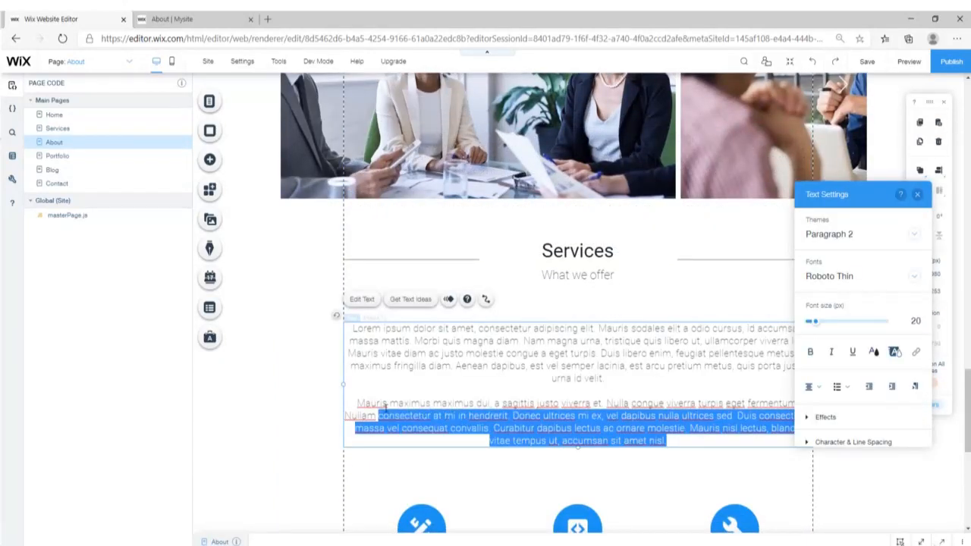
key(BackSpace)
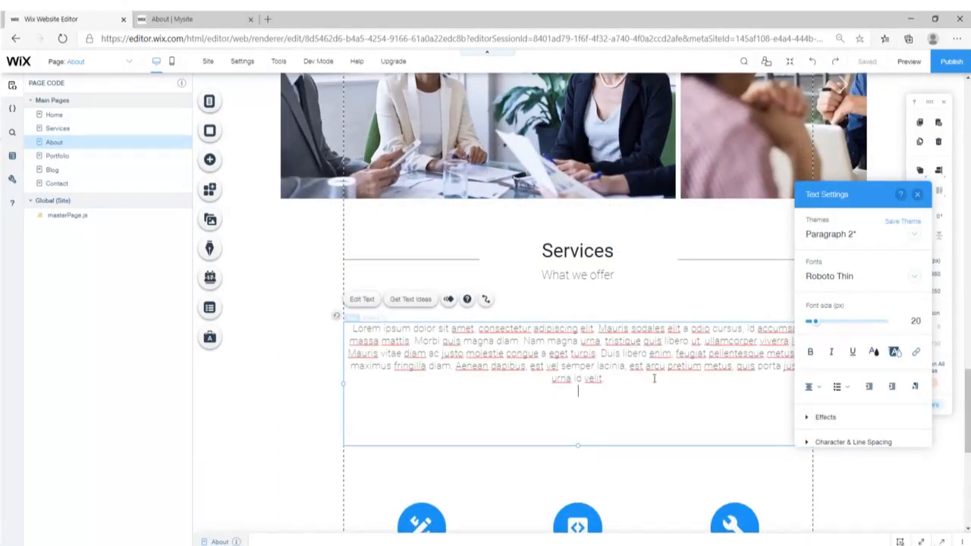
click(796, 454)
scroll(785, 402, down, 2)
click(592, 481)
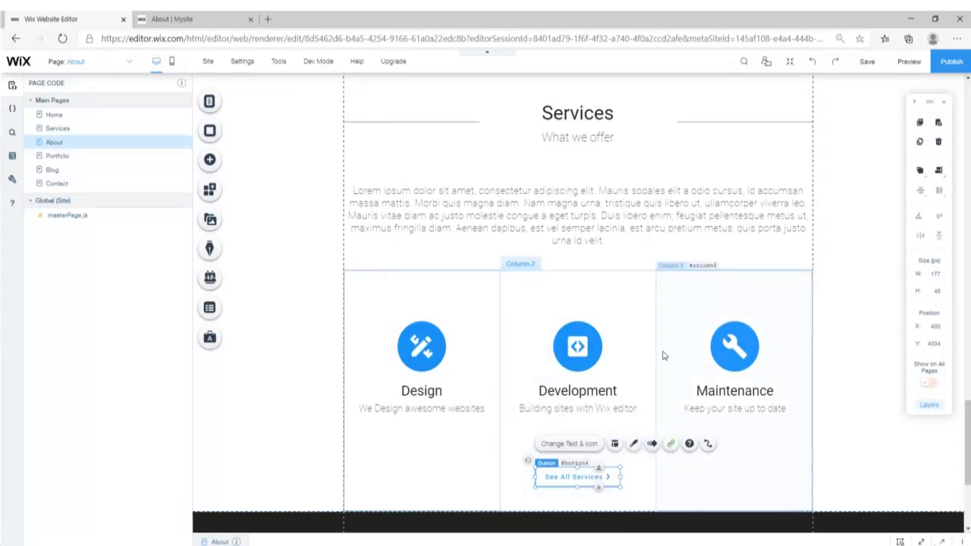
click(889, 339)
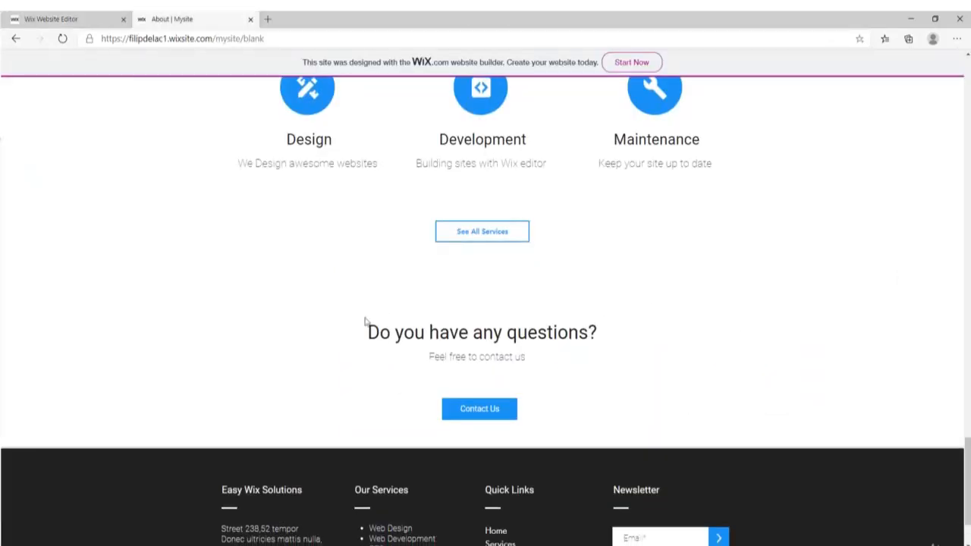
- Copy the "Do you have any questions?" strip from the Services page and place it below the See All Services button on About
click(94, 17)
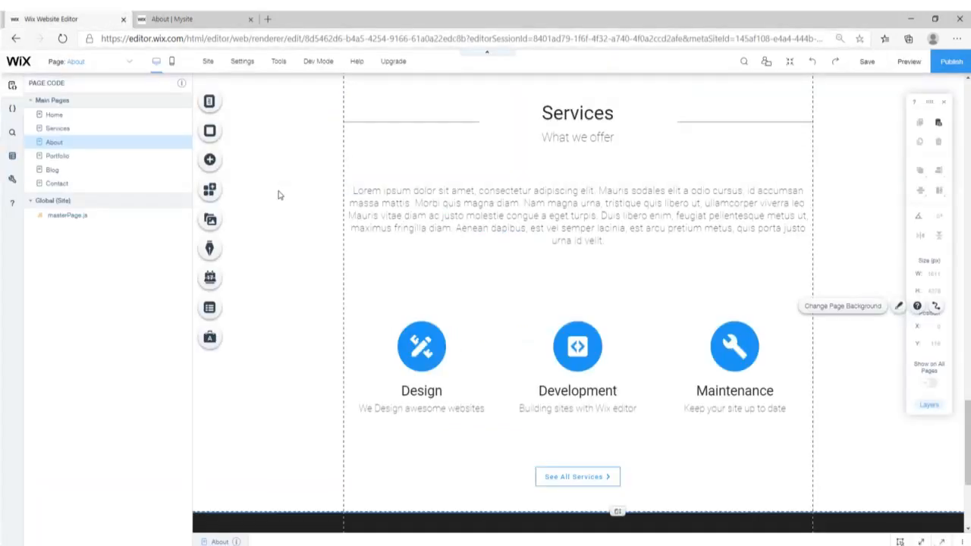
click(67, 130)
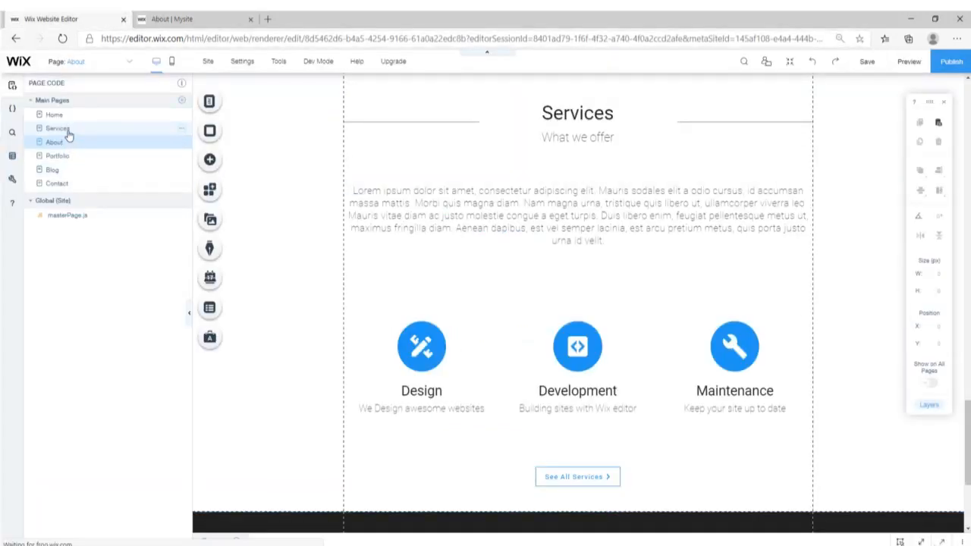
click(438, 268)
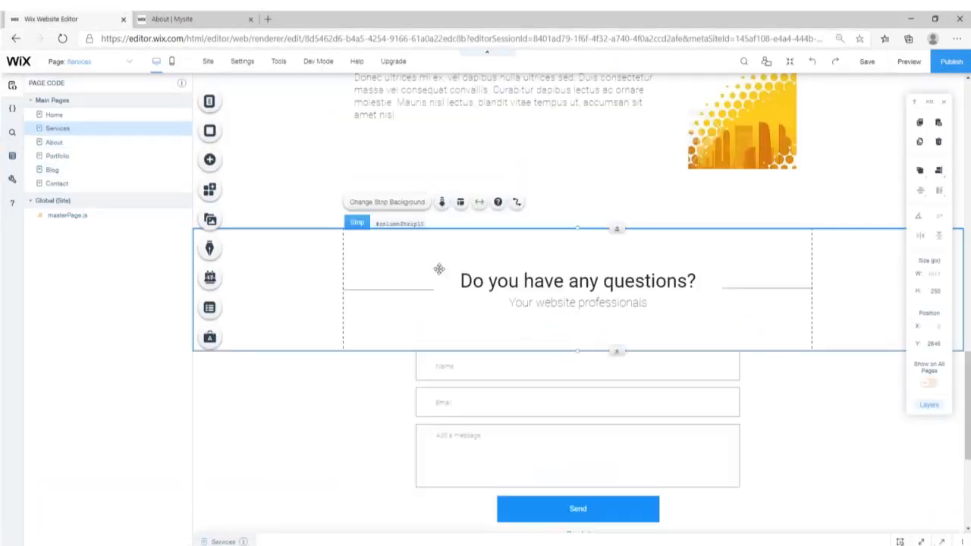
click(61, 143)
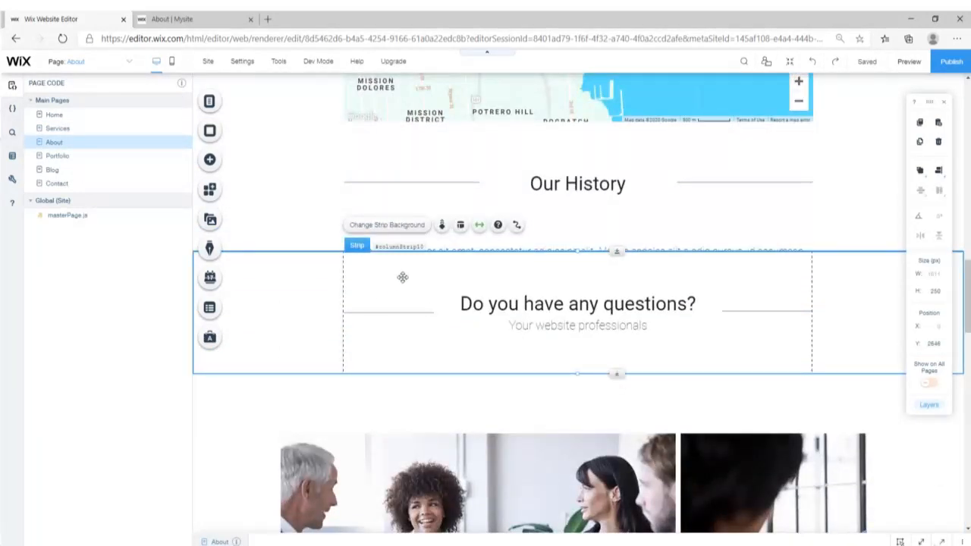
drag(402, 276, 420, 242)
click(507, 392)
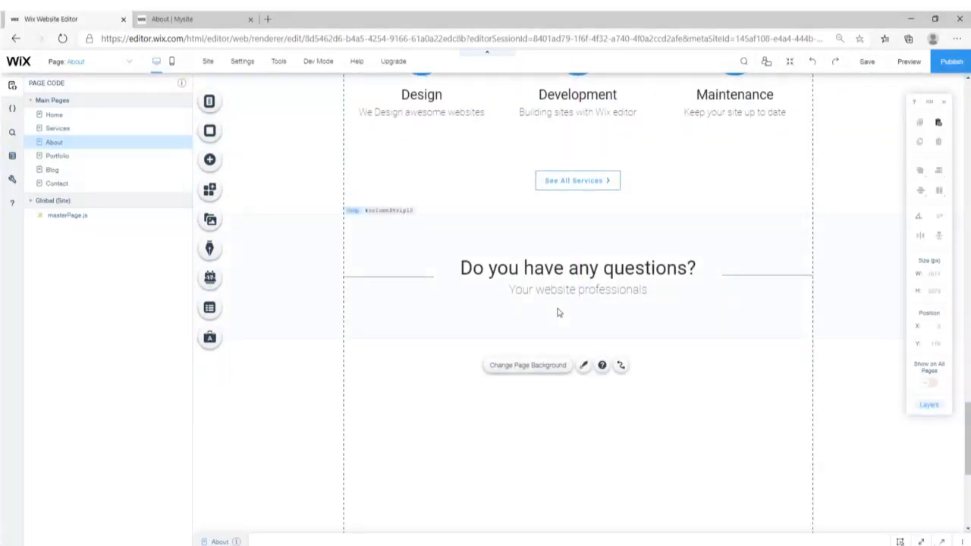
- Change the subtitle under "Do you have any questions?" on the About page to "Feel free to contact us"
click(575, 291)
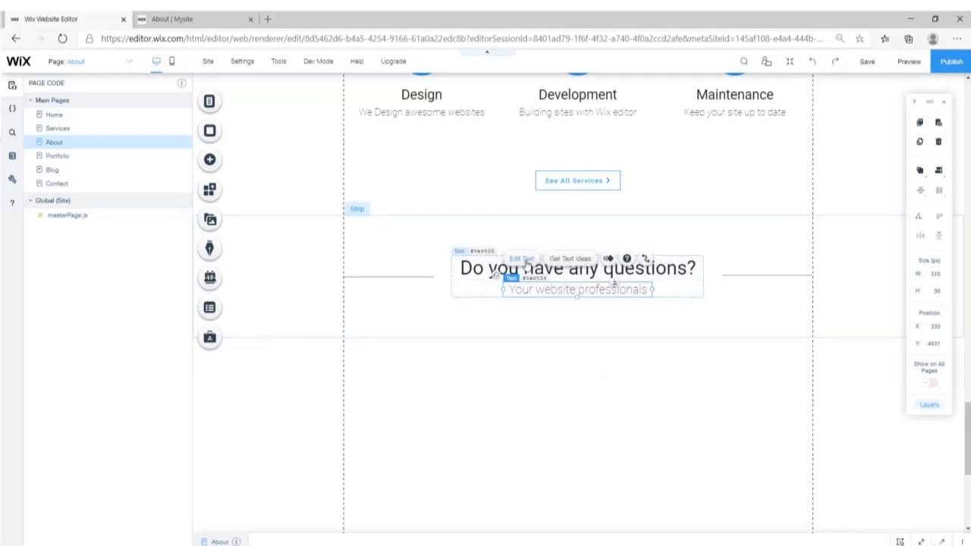
click(521, 259)
text(Feel free to contact us)
click(599, 419)
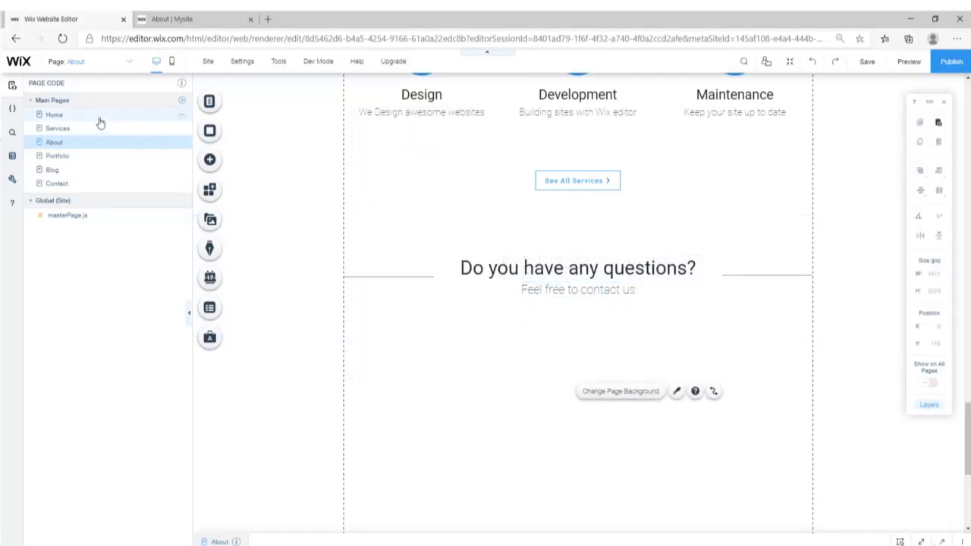
- Replace the "Do you have any questions?" subtitle on the Home page with "Feel free to contact us"
click(59, 115)
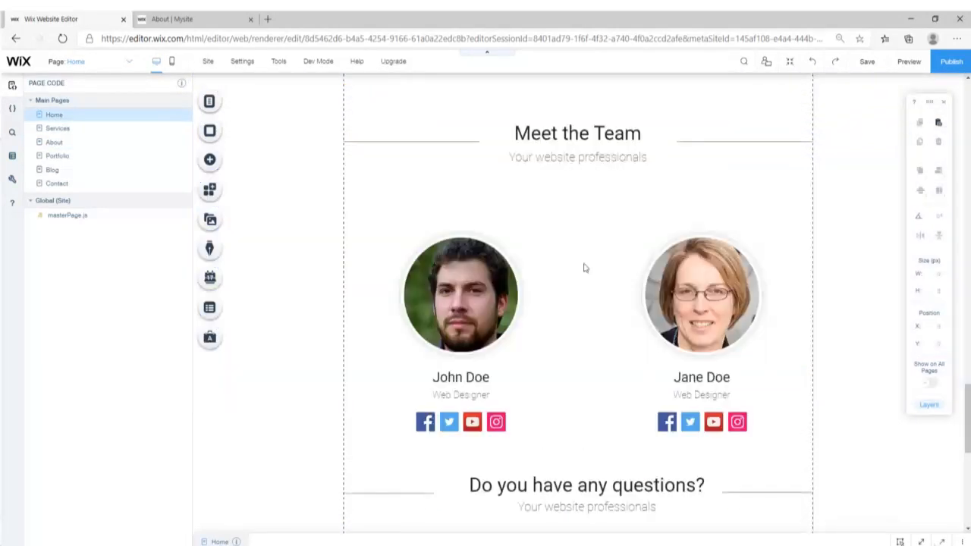
scroll(584, 267, down, 6)
scroll(580, 265, up, 4)
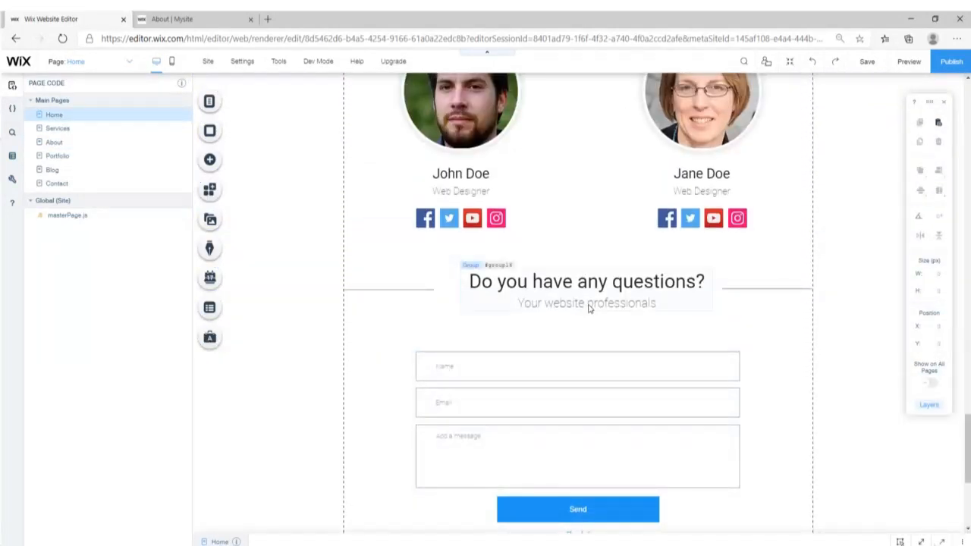
click(588, 304)
double_click(589, 304)
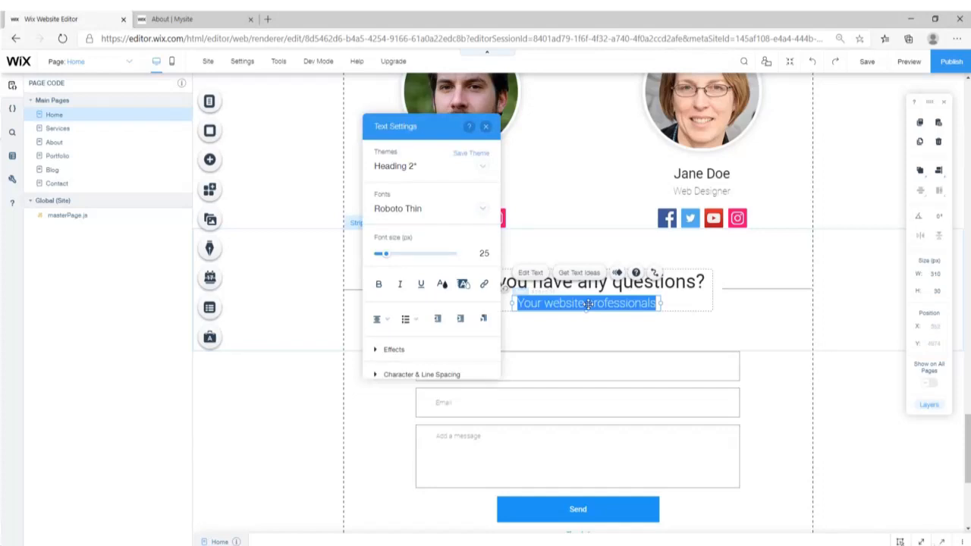
text(Feel free to contact us)
click(485, 126)
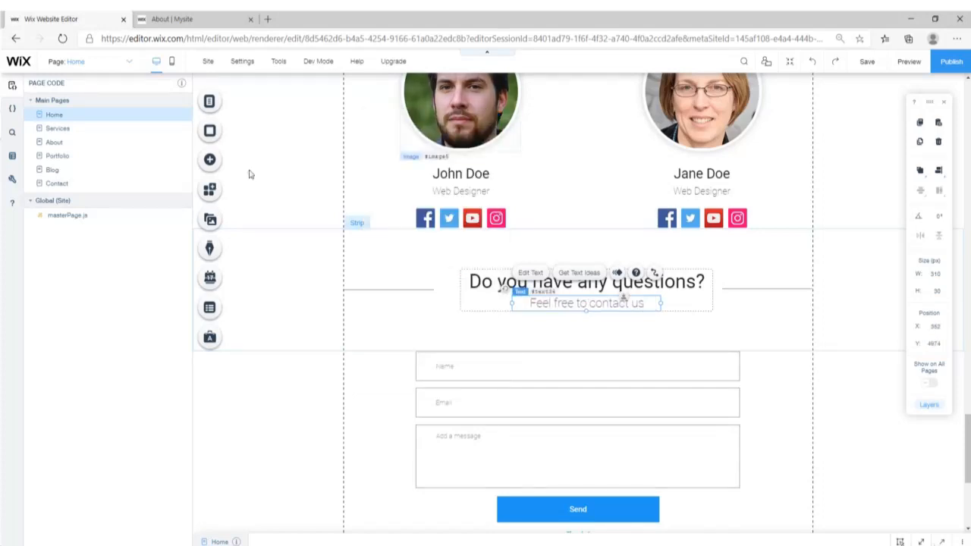
- On the Services page, set the subtitle above the contact form to "Feel free to contact us"
click(62, 142)
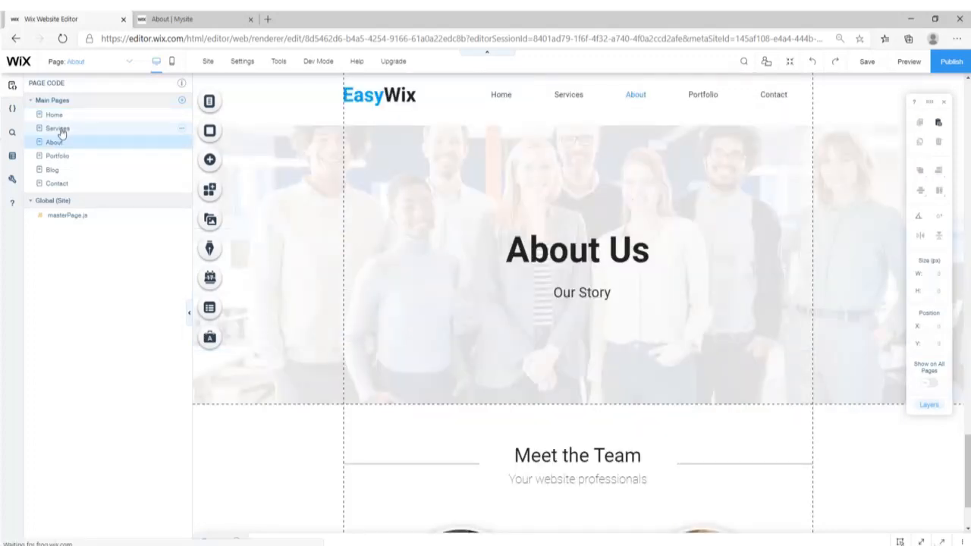
click(57, 129)
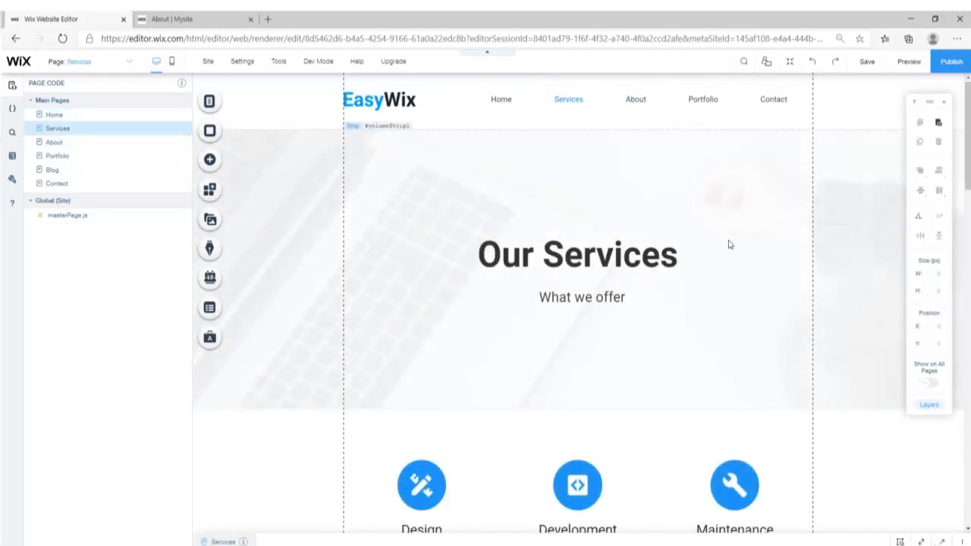
scroll(728, 244, down, 15)
double_click(607, 209)
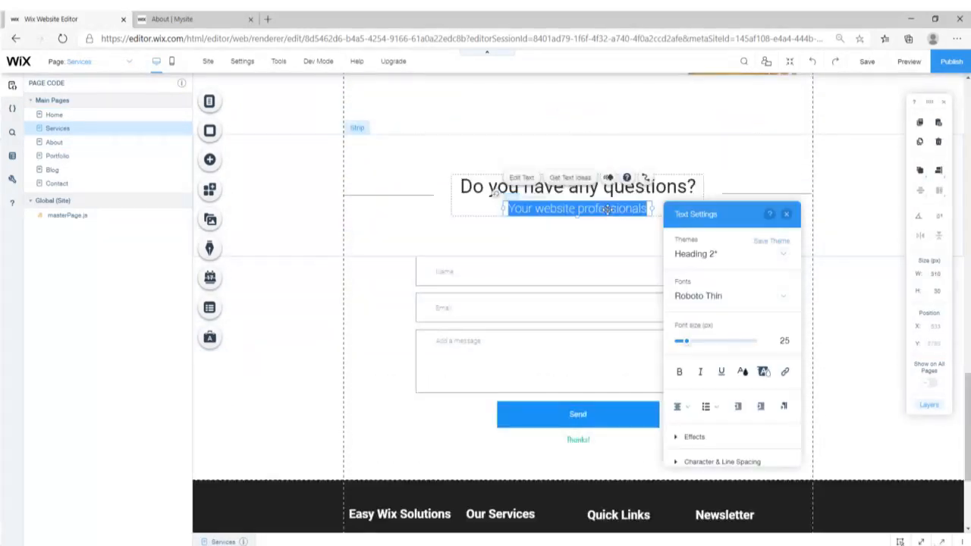
text(Feel free to contact us)
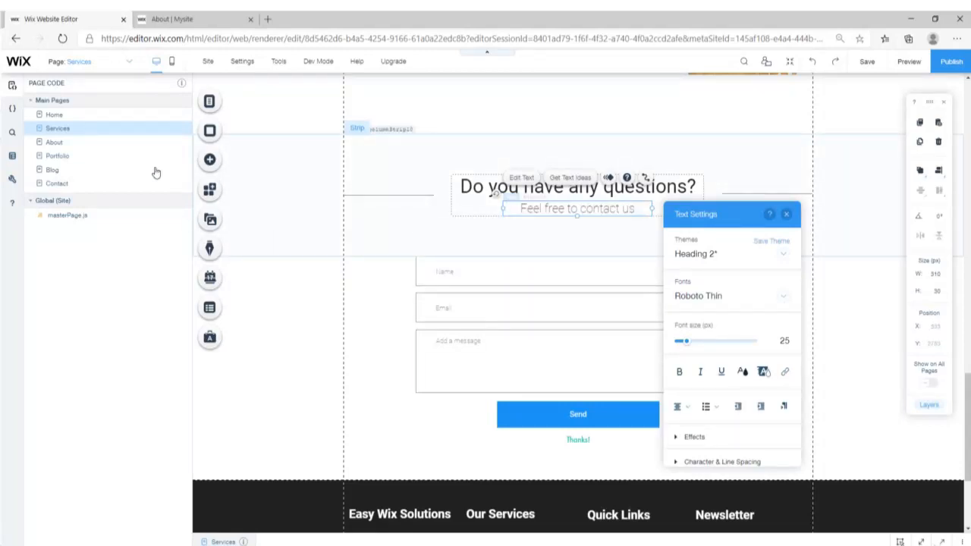
click(785, 218)
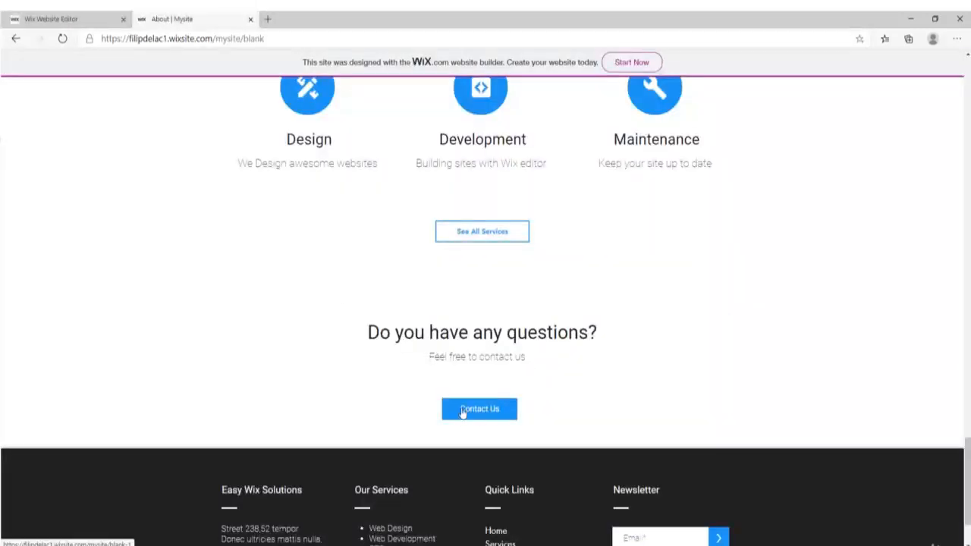
- Switch back to the Wix editor, copy the blue Learn more button from the Home page's hero strip, and paste it onto the About page
click(91, 15)
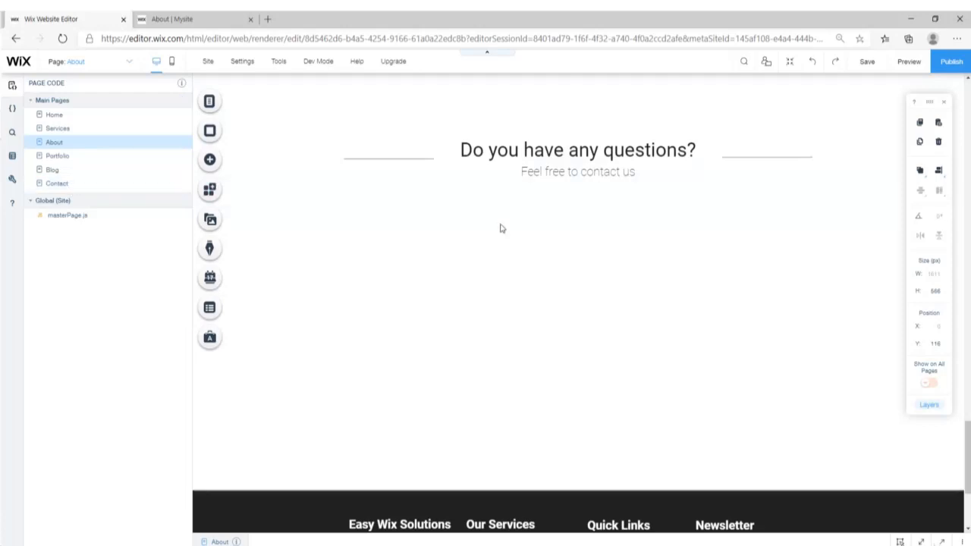
scroll(440, 283, up, 10)
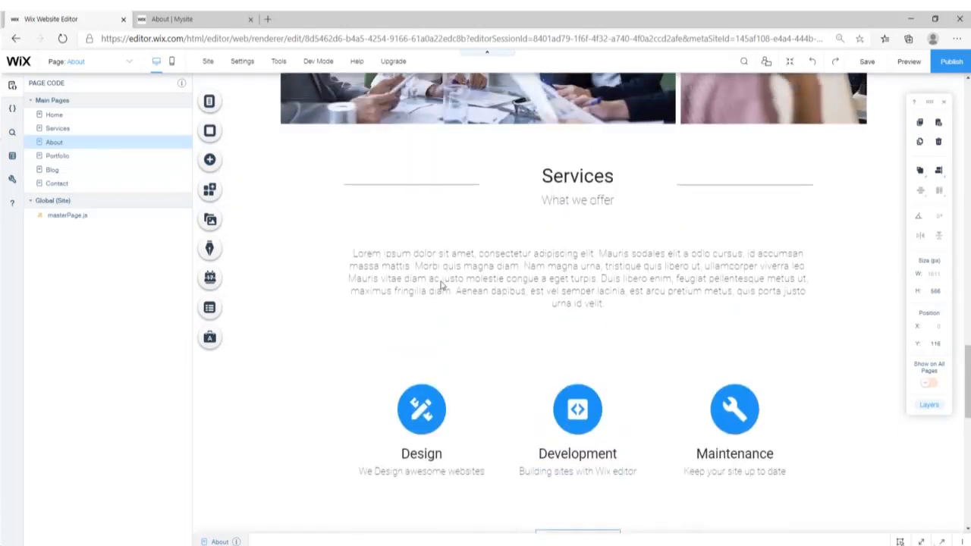
click(54, 115)
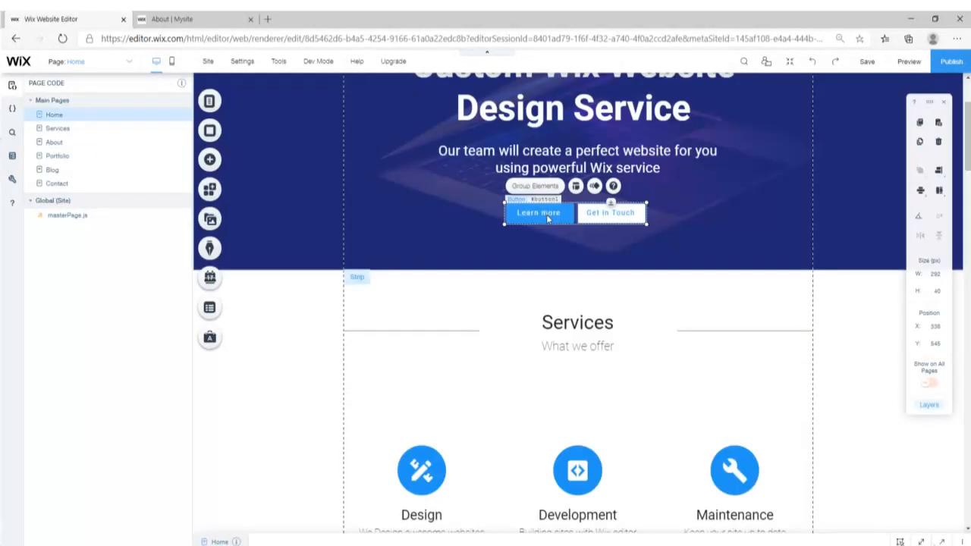
click(563, 241)
click(533, 212)
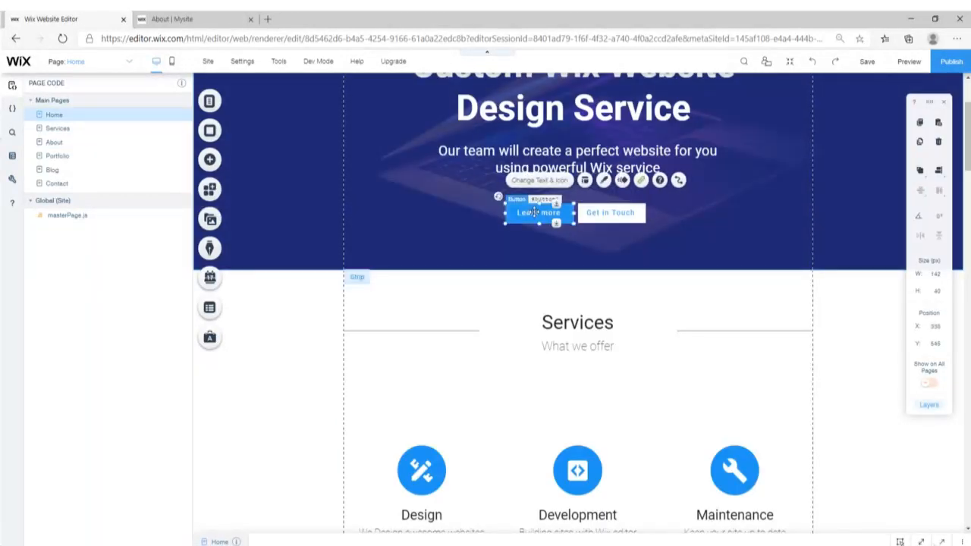
click(54, 142)
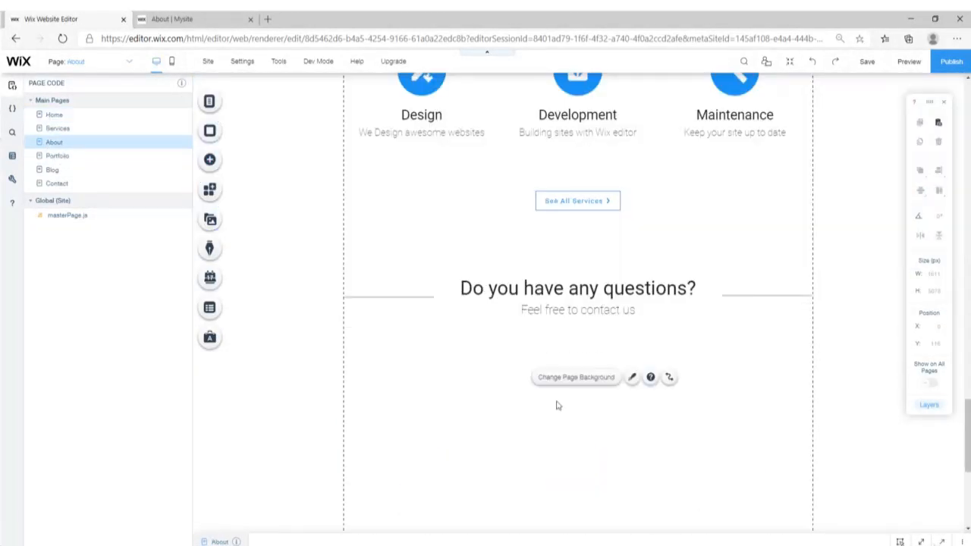
scroll(571, 394, up, 20)
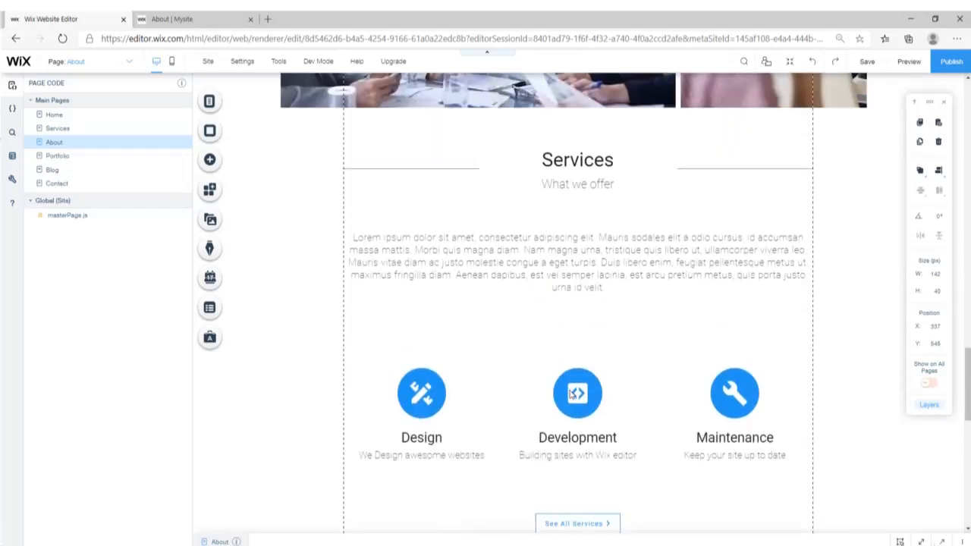
scroll(571, 394, up, 7)
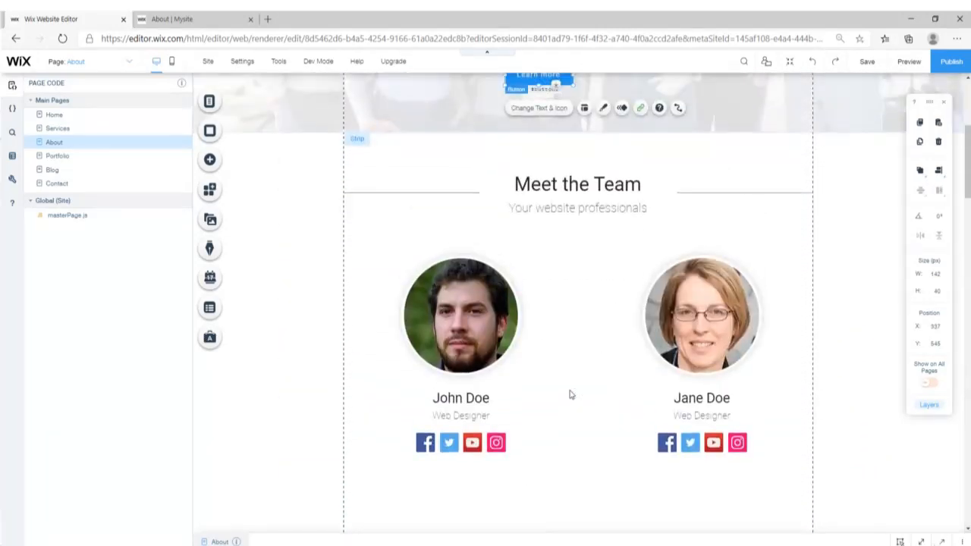
- Place the pasted Learn more button below the "Feel free to contact us" subtitle and center it horizontally on the About page
drag(519, 351, 581, 301)
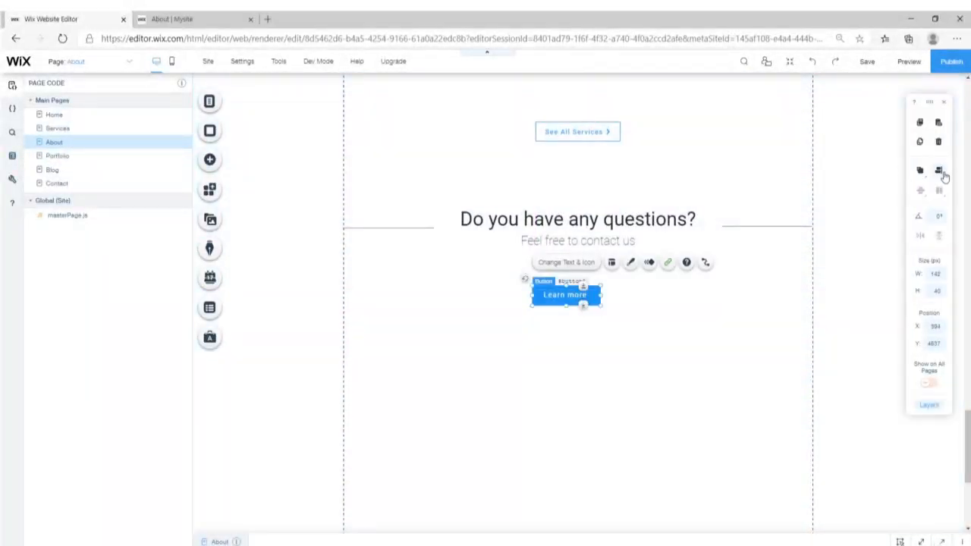
click(938, 171)
click(920, 174)
click(803, 311)
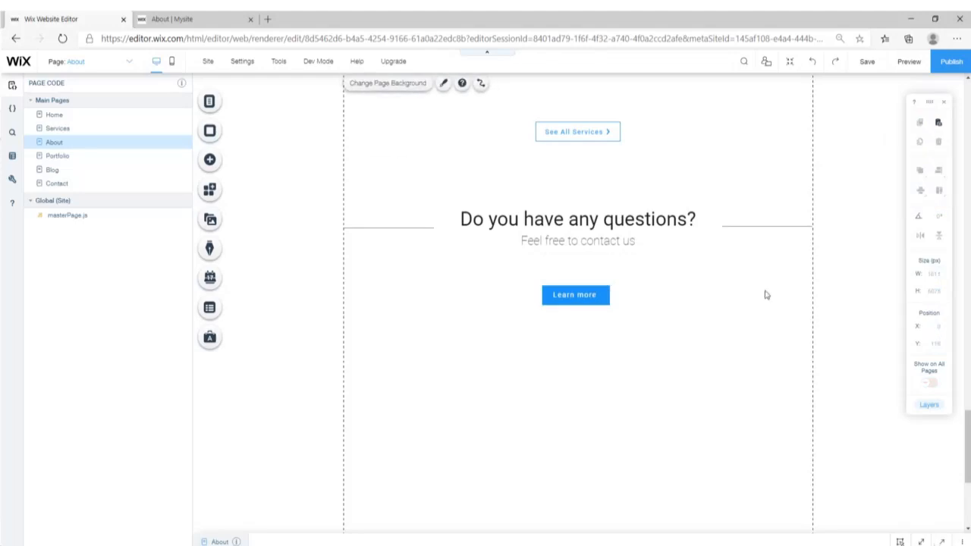
- Change the Learn more button's text to "Contact Us" and link it to the Contact page in the current window
click(589, 298)
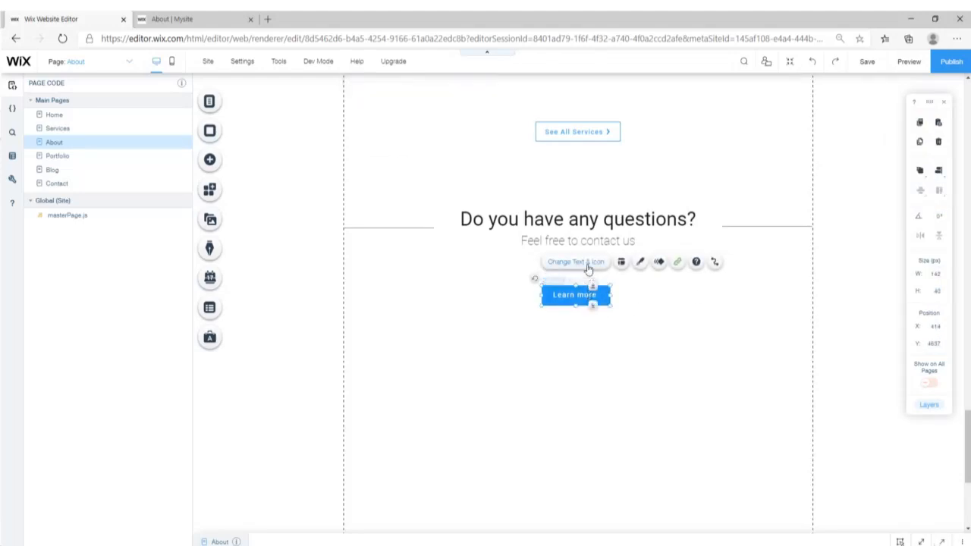
click(588, 265)
drag(459, 199, 405, 199)
text(Contact Us)
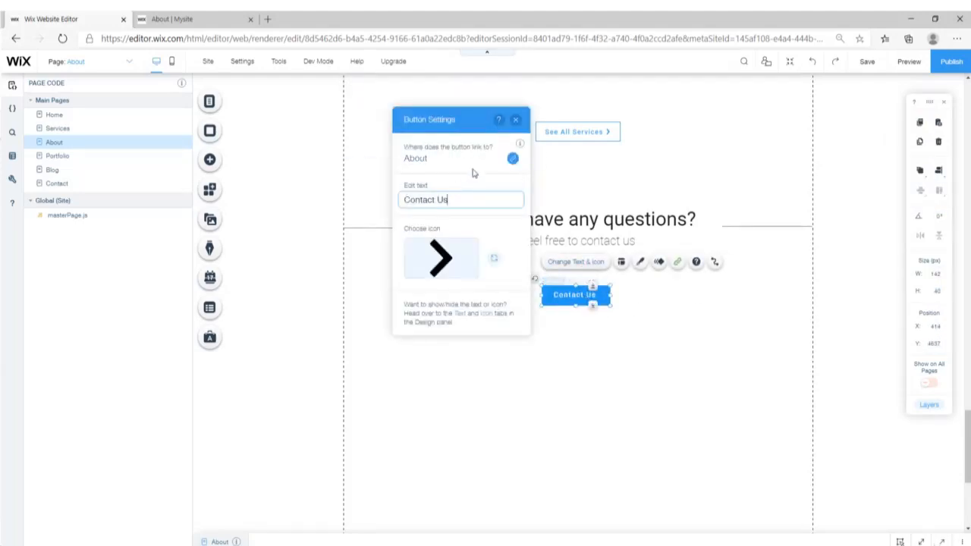
click(449, 161)
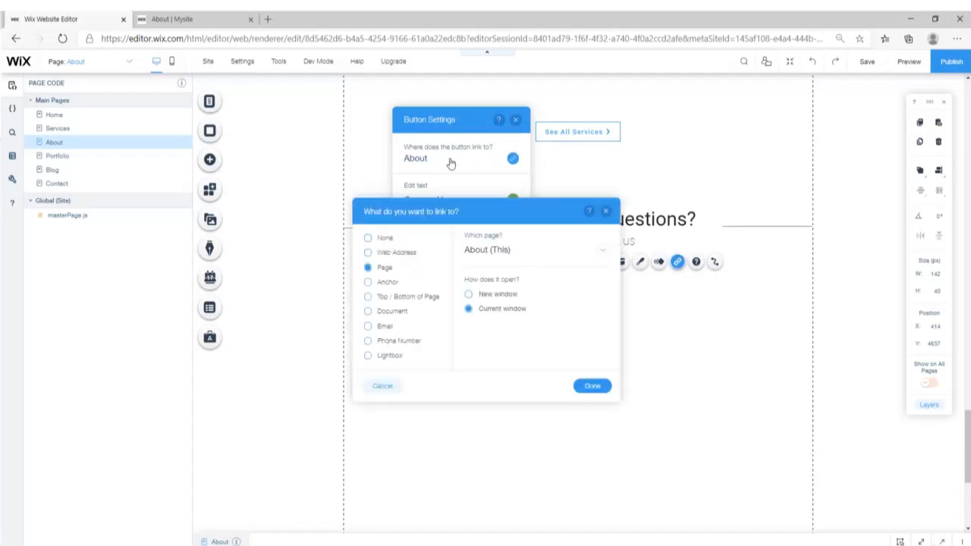
click(511, 251)
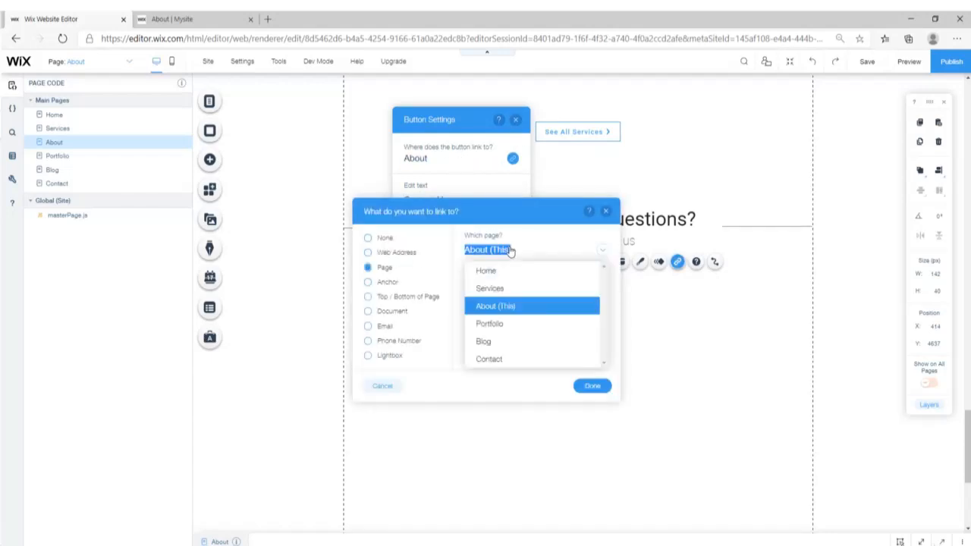
click(493, 360)
click(591, 385)
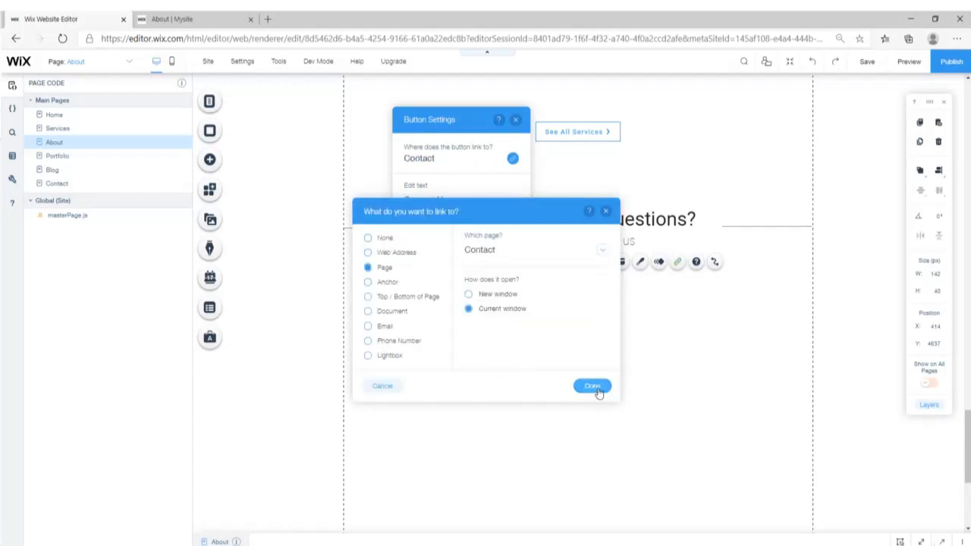
click(516, 119)
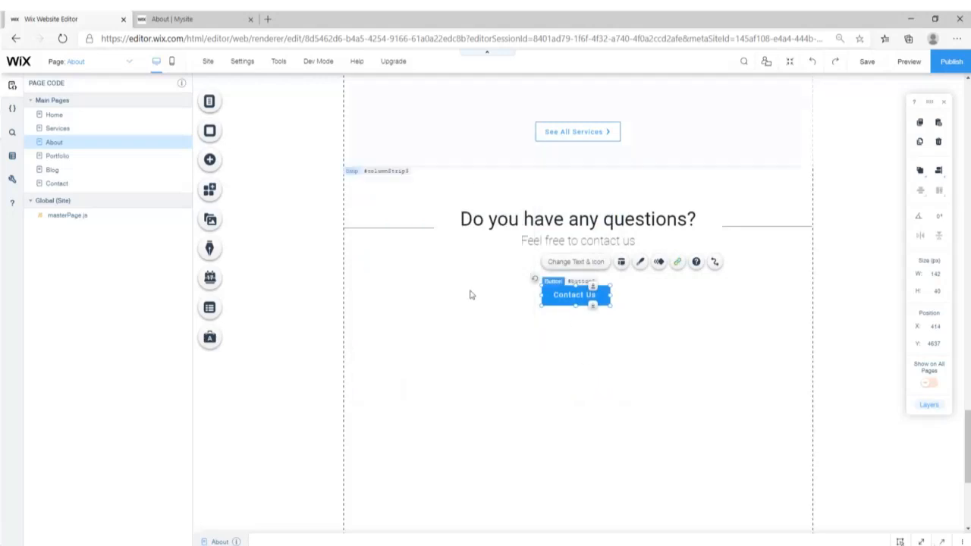
- Move the About page's footer up to close the empty space below the Contact Us button
click(476, 368)
scroll(667, 371, down, 1)
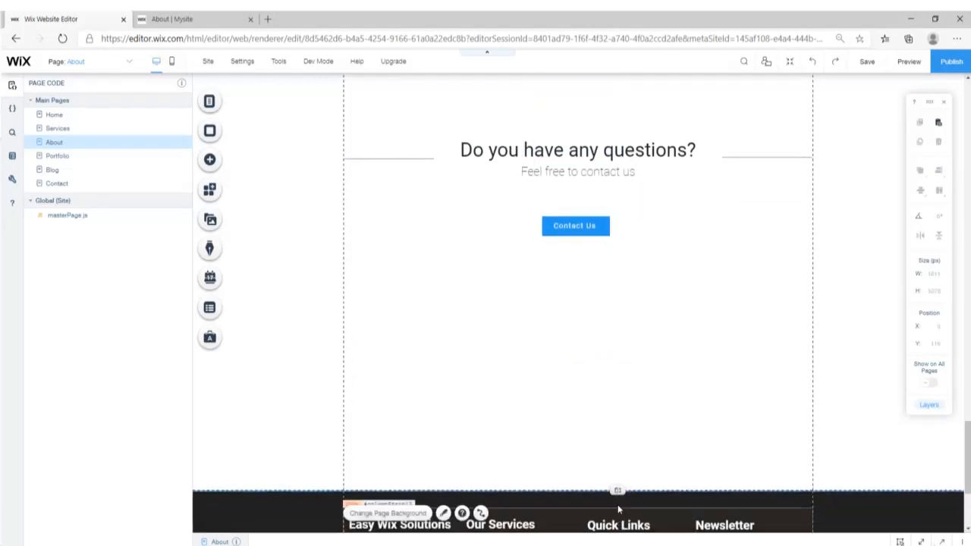
drag(618, 488, 620, 310)
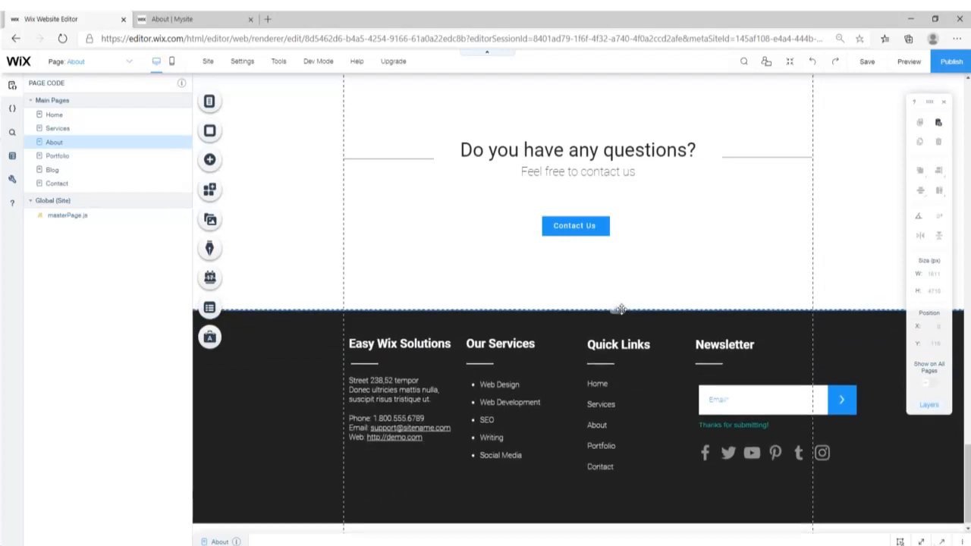
- Preview the About page and review its sections from the header down to the footer
click(907, 63)
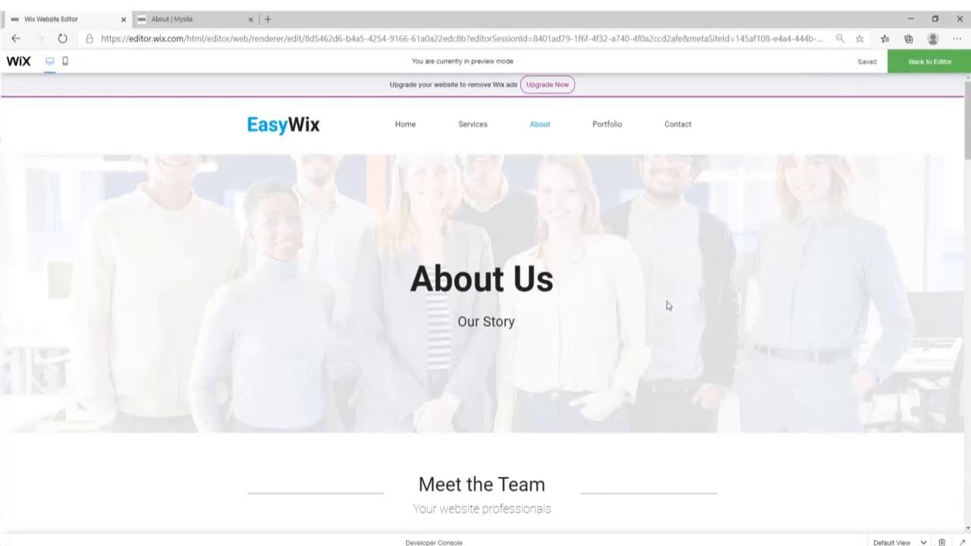
scroll(364, 273, down, 7)
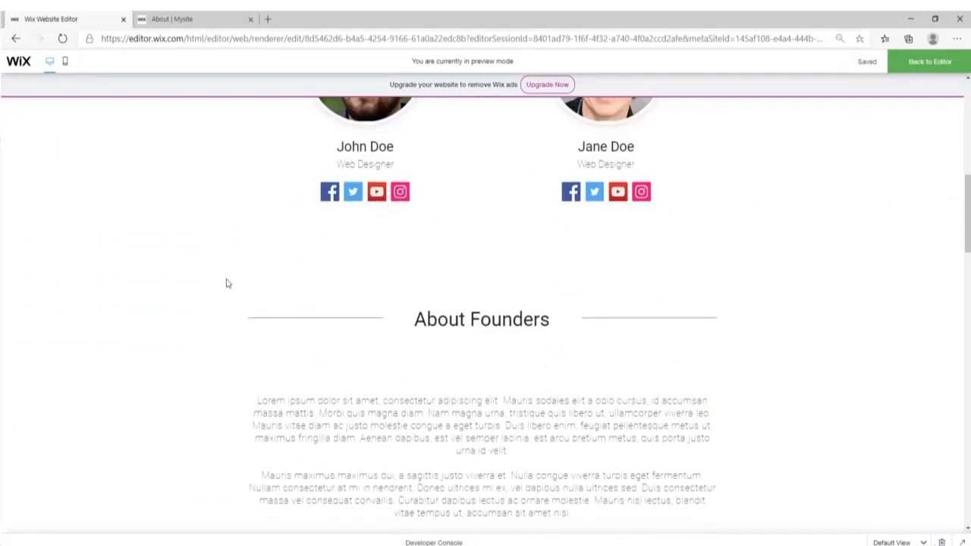
scroll(197, 280, down, 2)
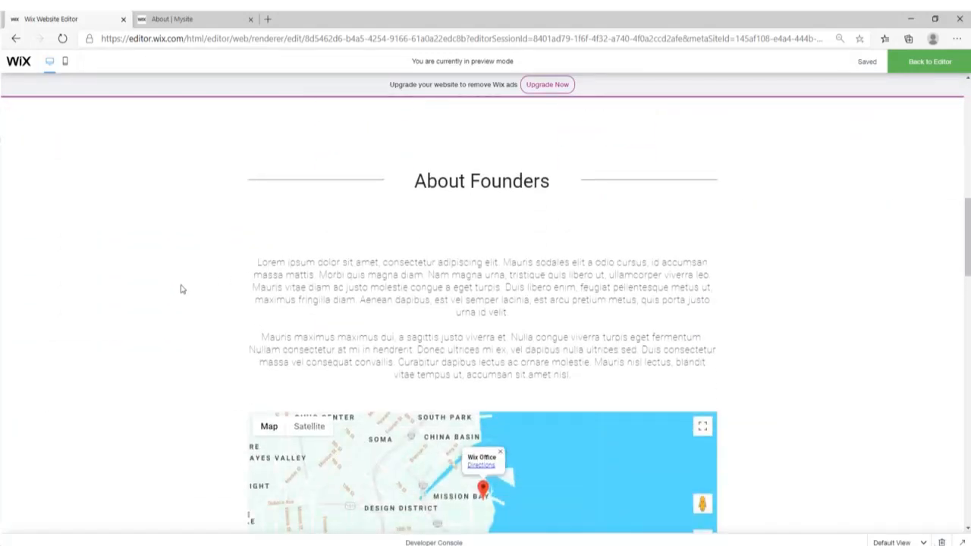
scroll(178, 291, down, 5)
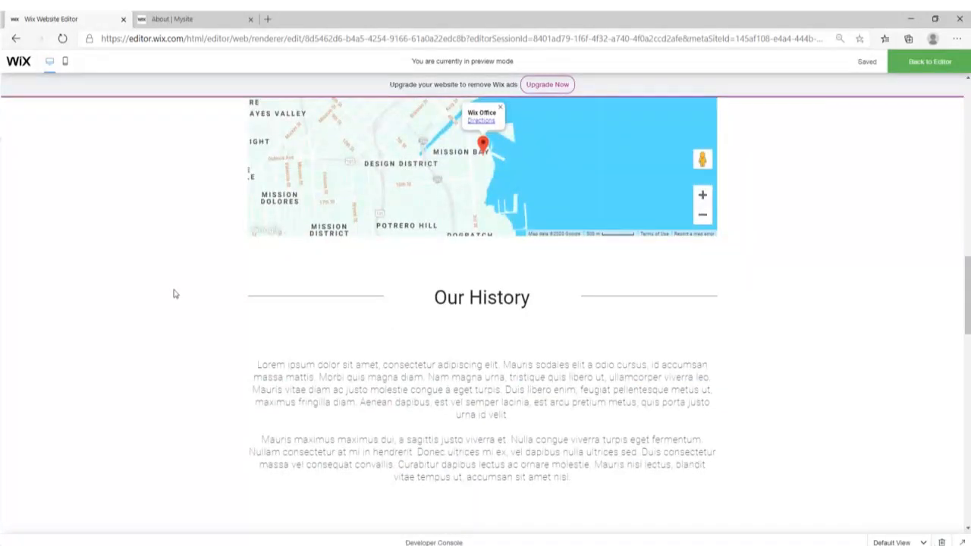
scroll(174, 293, down, 6)
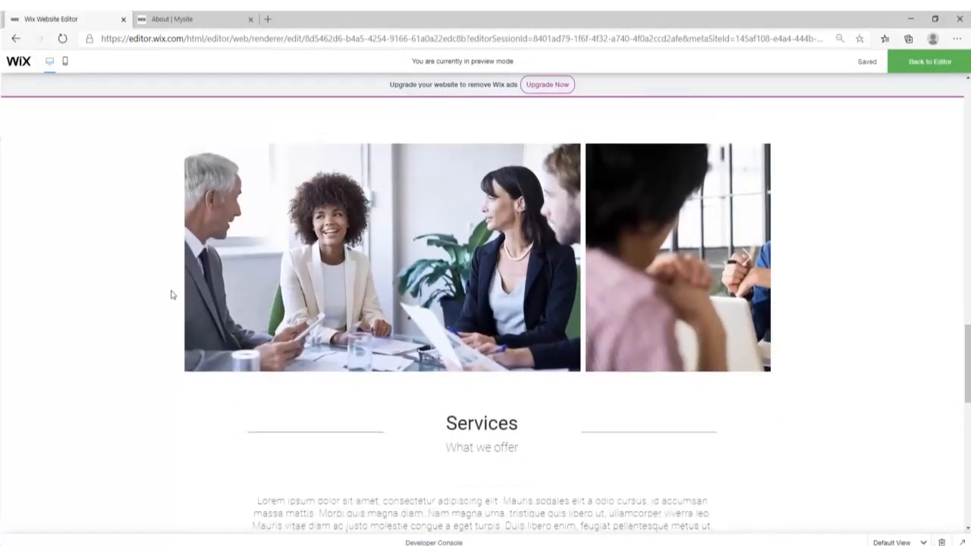
scroll(175, 292, down, 4)
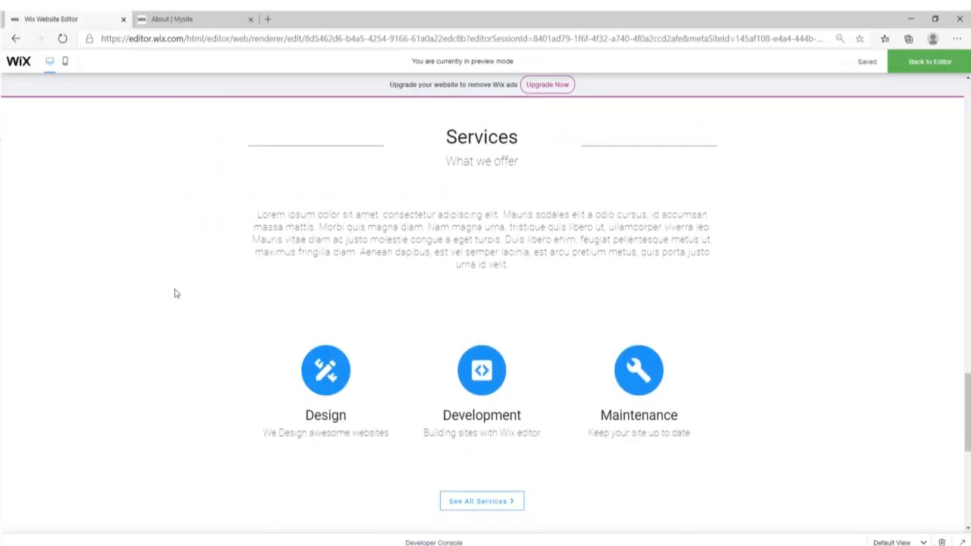
scroll(175, 293, down, 2)
scroll(175, 292, down, 3)
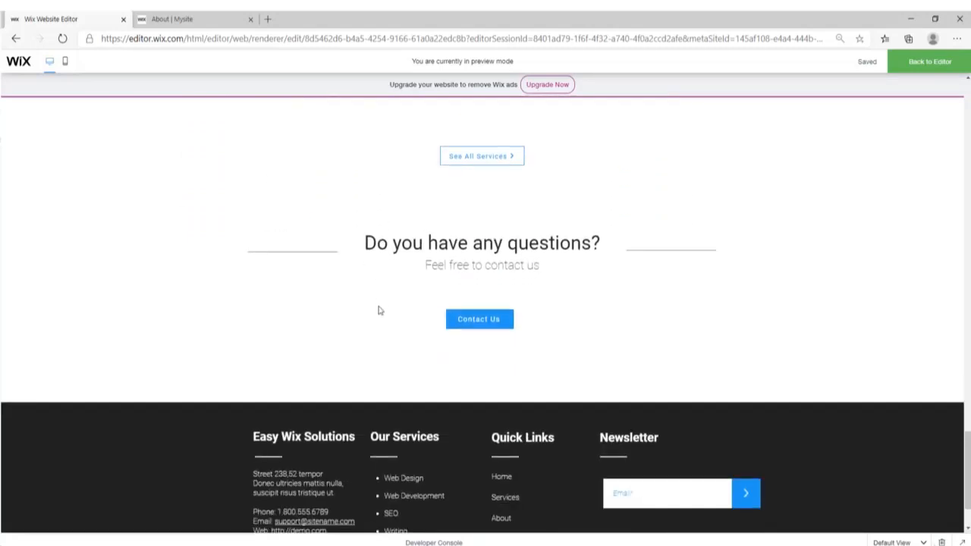
scroll(645, 324, down, 1)
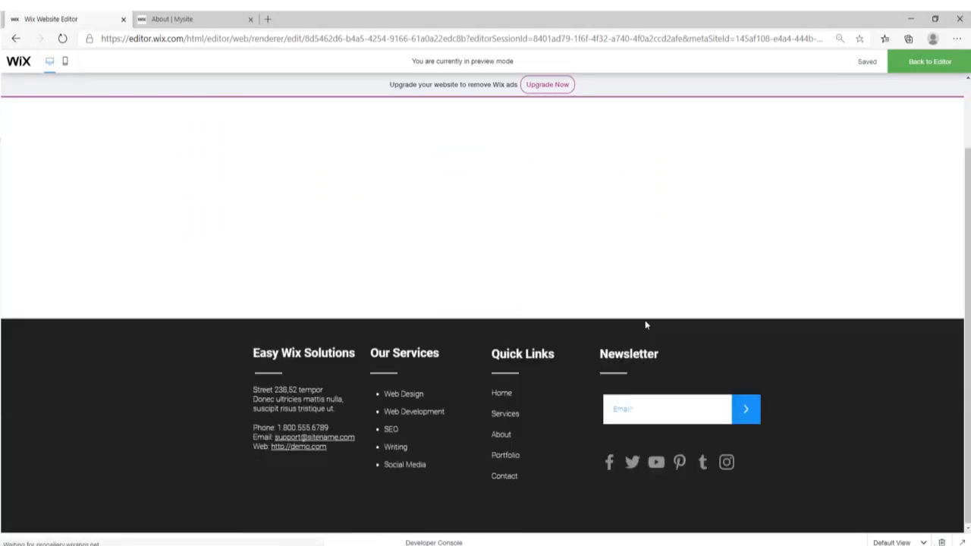
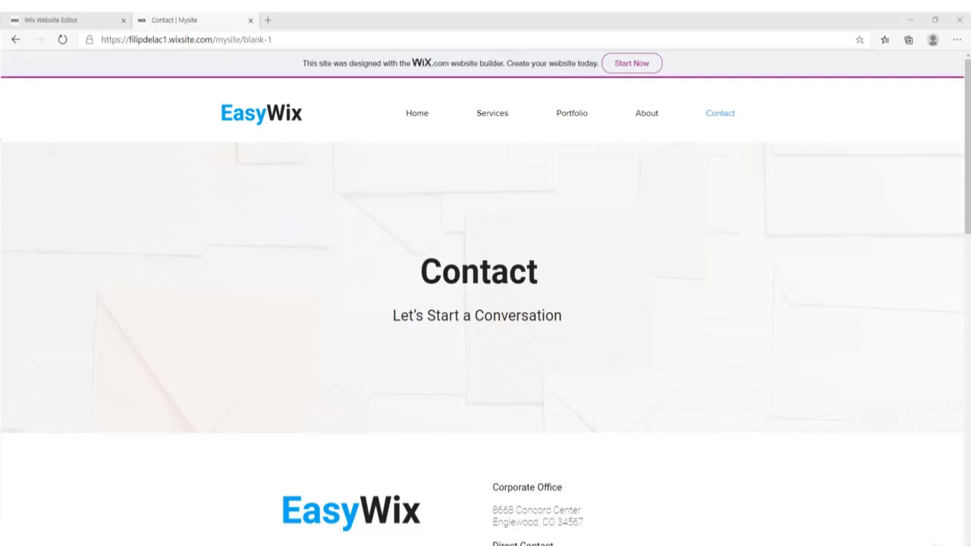
- In the Wix editor, copy the "Our Services" header strip from the Services page and paste it onto the empty Contact page
click(43, 21)
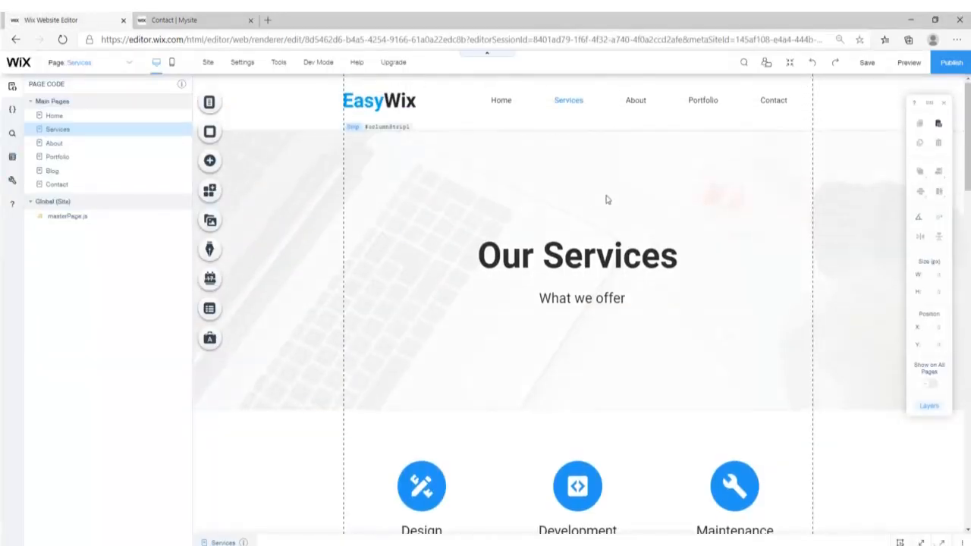
right_click(311, 188)
click(345, 230)
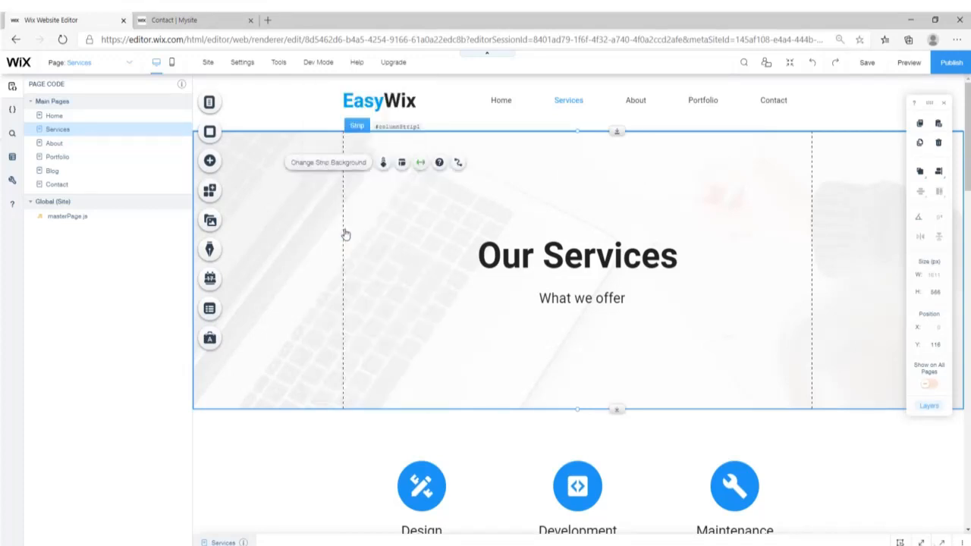
click(61, 187)
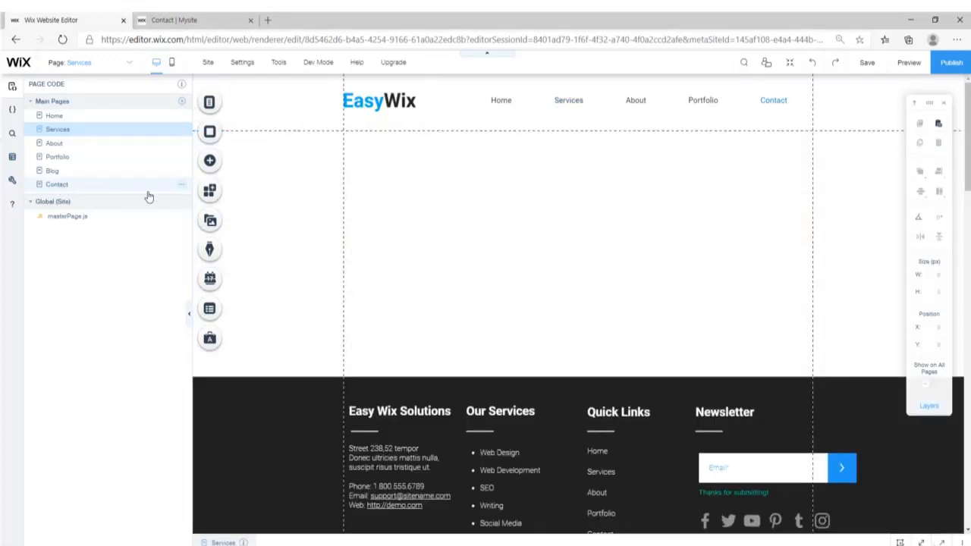
key(ctrl+v)
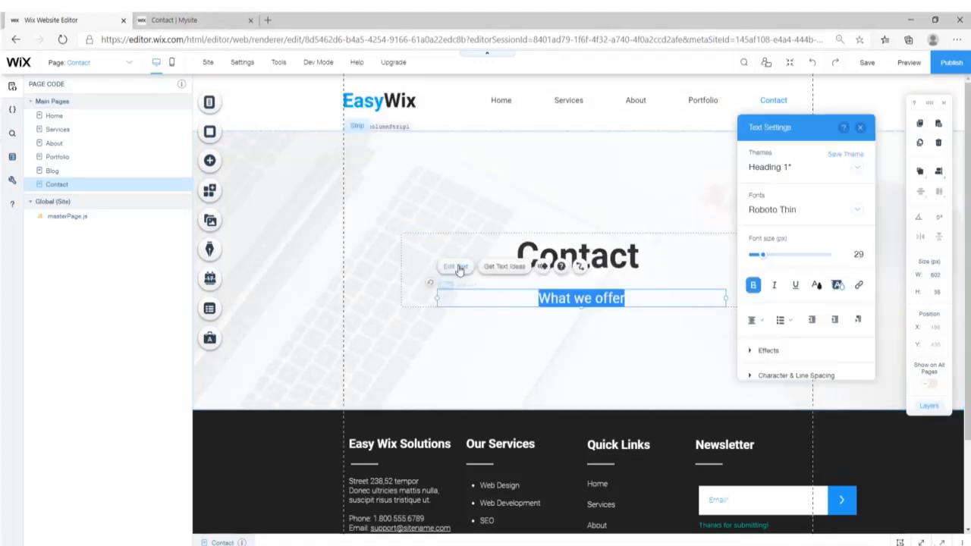
- Change the pasted strip's heading to "Contact" and its subtitle to "Let's Start a Conversation"
key(ctrl+v)
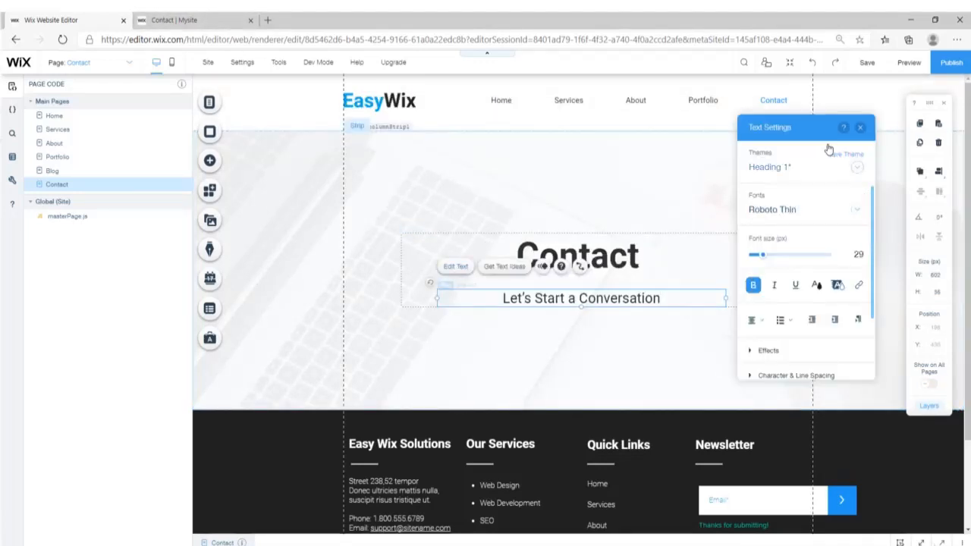
click(860, 129)
- Replace the Contact header strip's background with the numbered mailboxes image from a Media from Wix search for "mail" and fade it by lowering its opacity
click(412, 178)
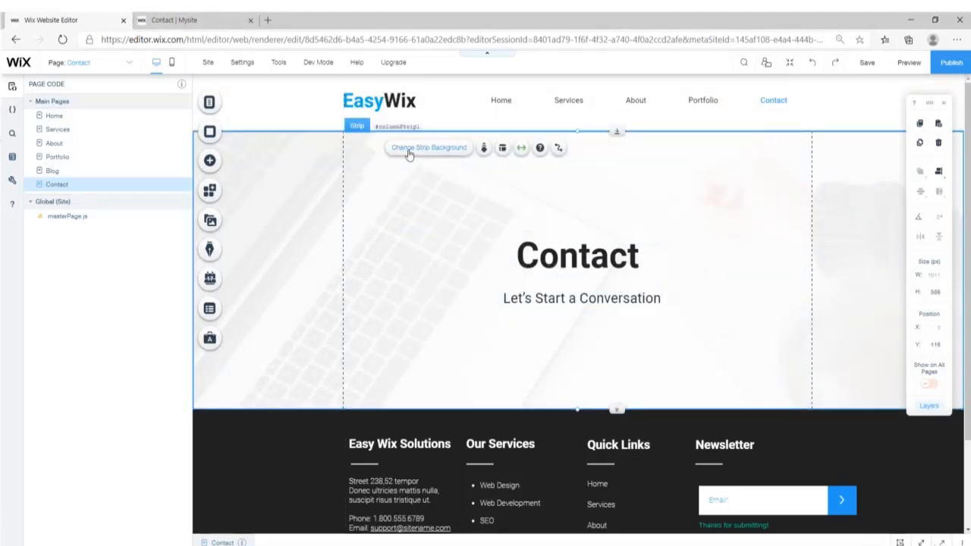
click(408, 150)
click(872, 229)
click(387, 279)
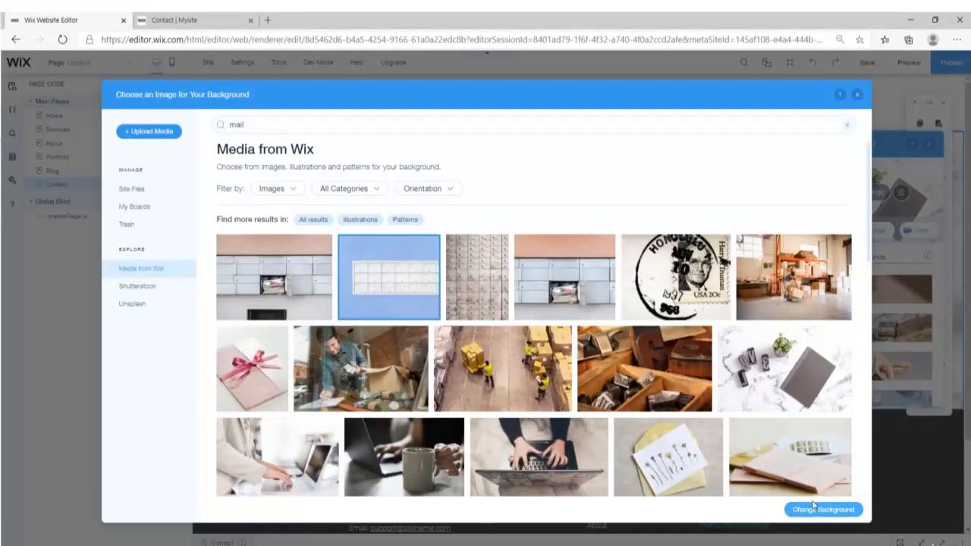
click(819, 509)
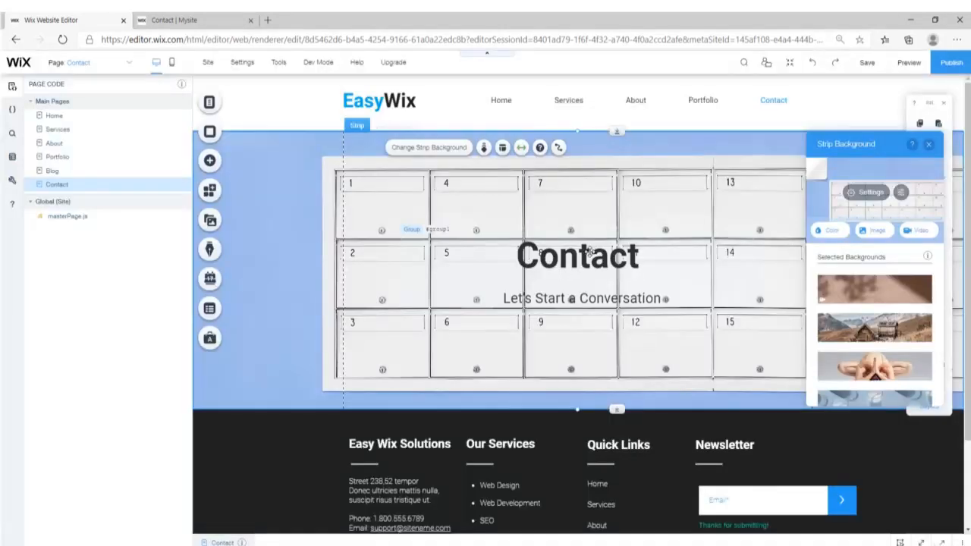
click(871, 192)
drag(897, 217, 822, 217)
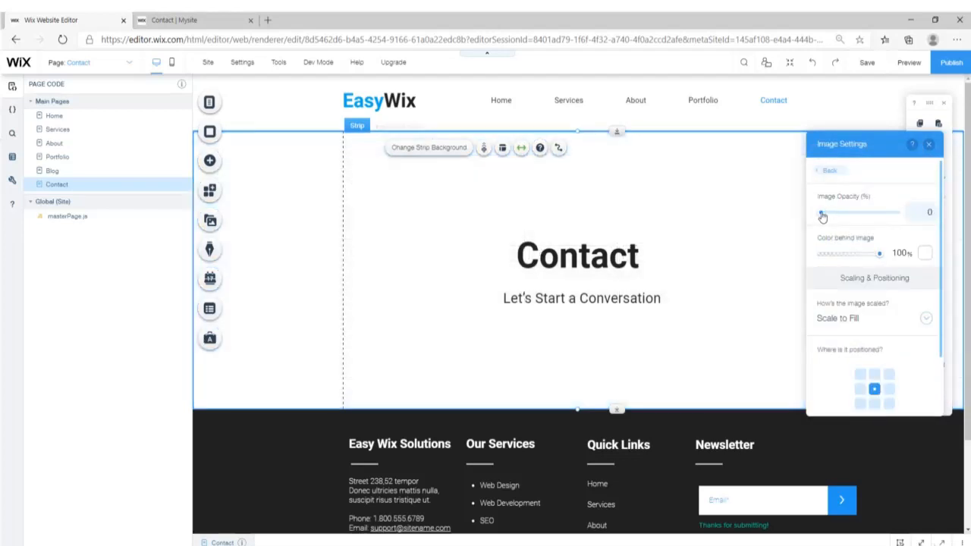
- Move the footer far down the Contact page and add a blank, light Classic strip below the header strip
click(634, 418)
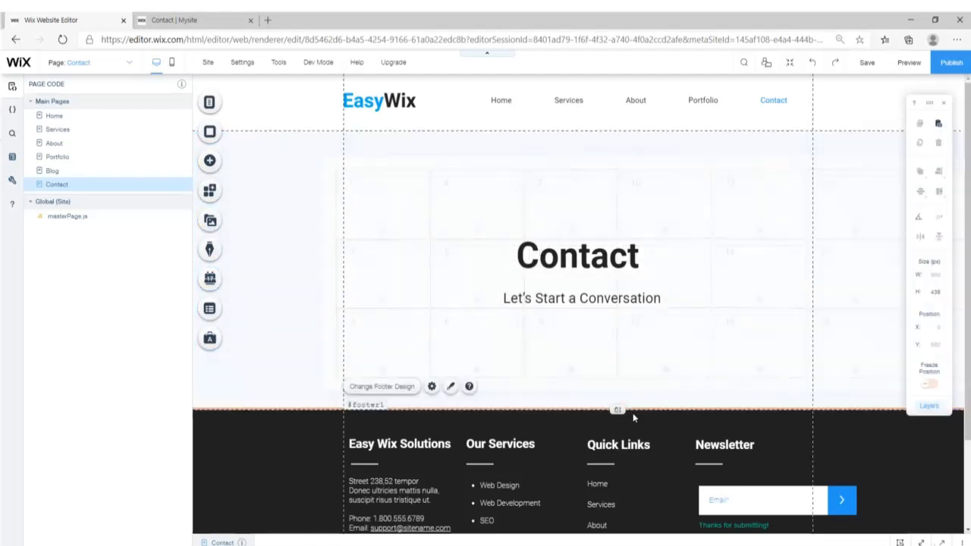
drag(618, 411, 611, 498)
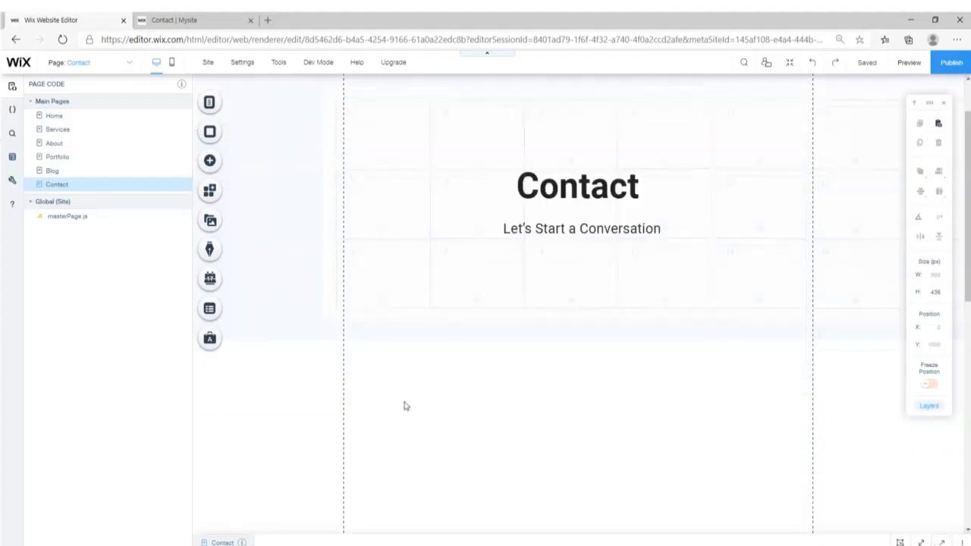
click(210, 160)
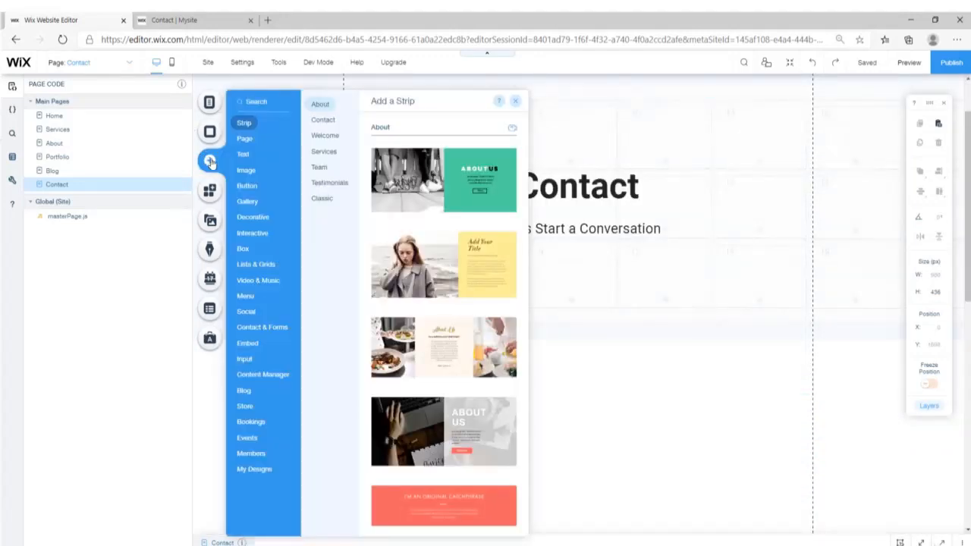
click(321, 198)
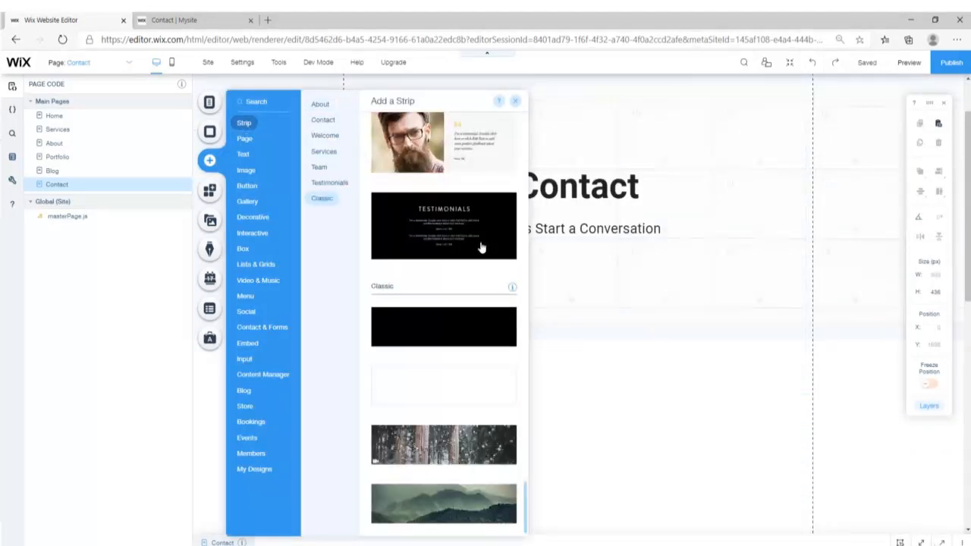
click(423, 392)
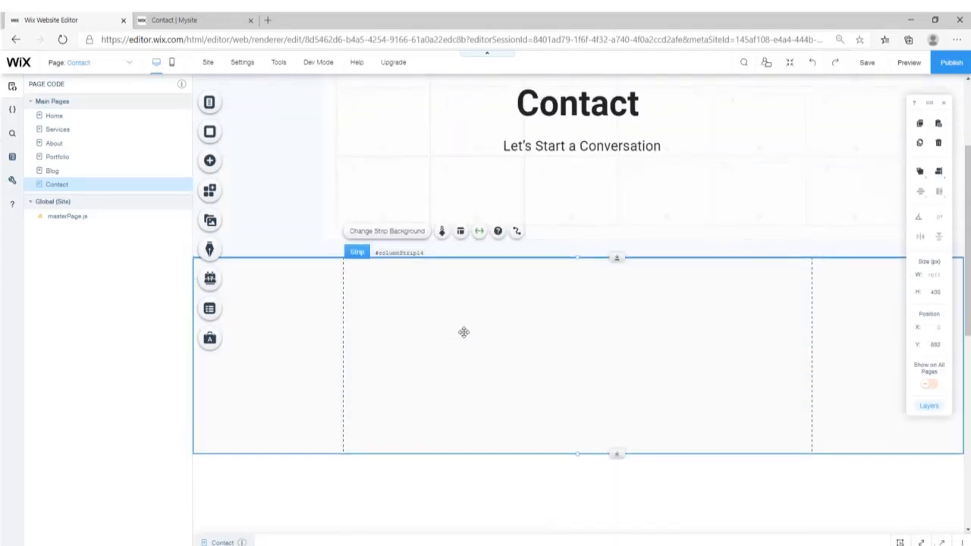
- Set the new strip's background color to white and split it into two columns
click(393, 250)
click(834, 291)
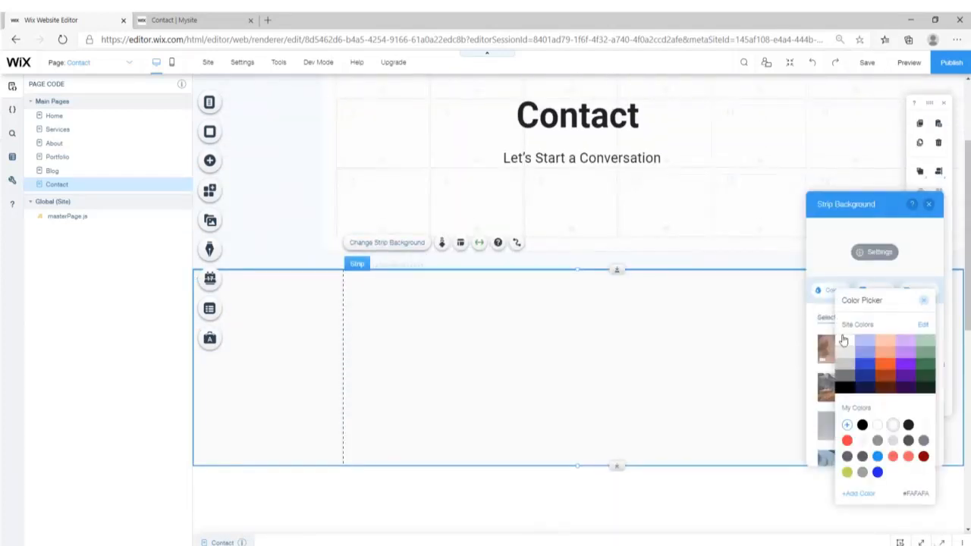
click(843, 341)
click(491, 345)
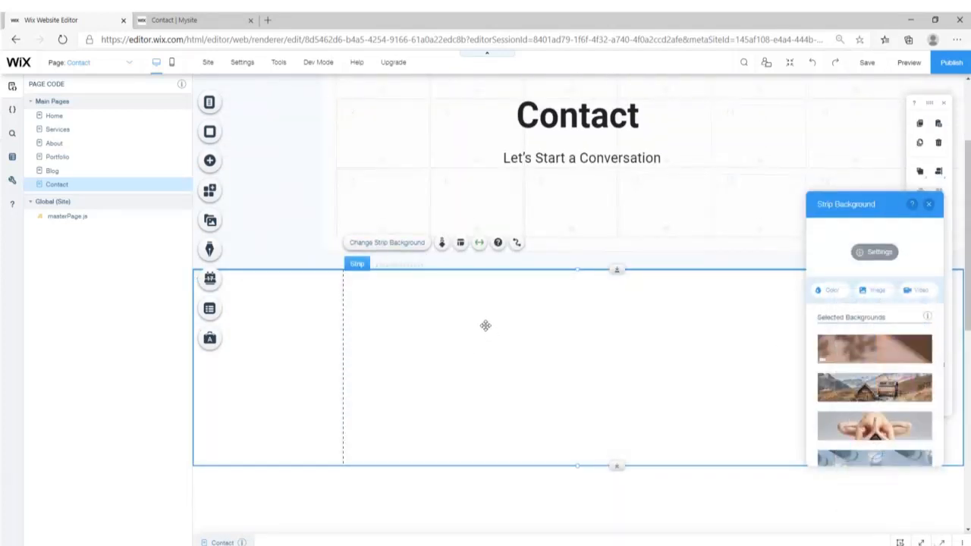
click(460, 244)
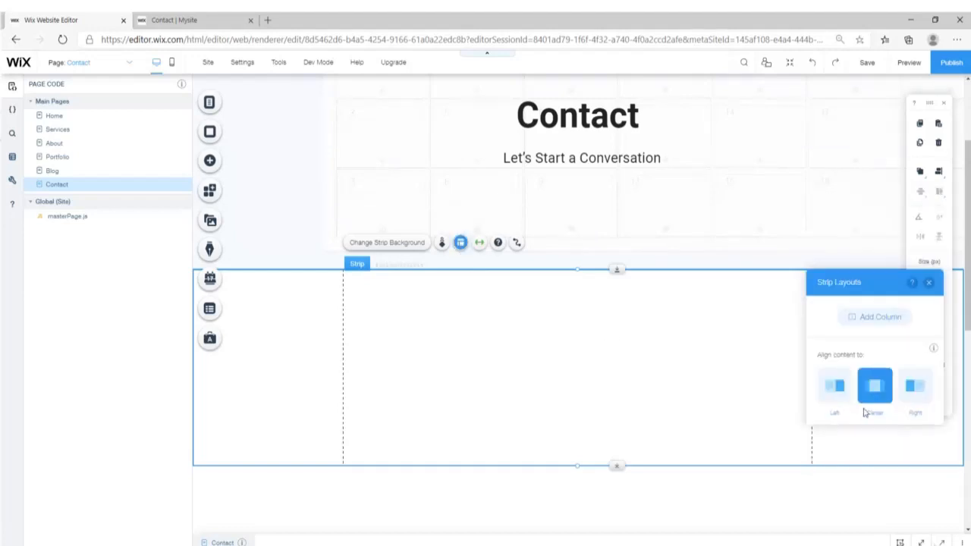
click(870, 318)
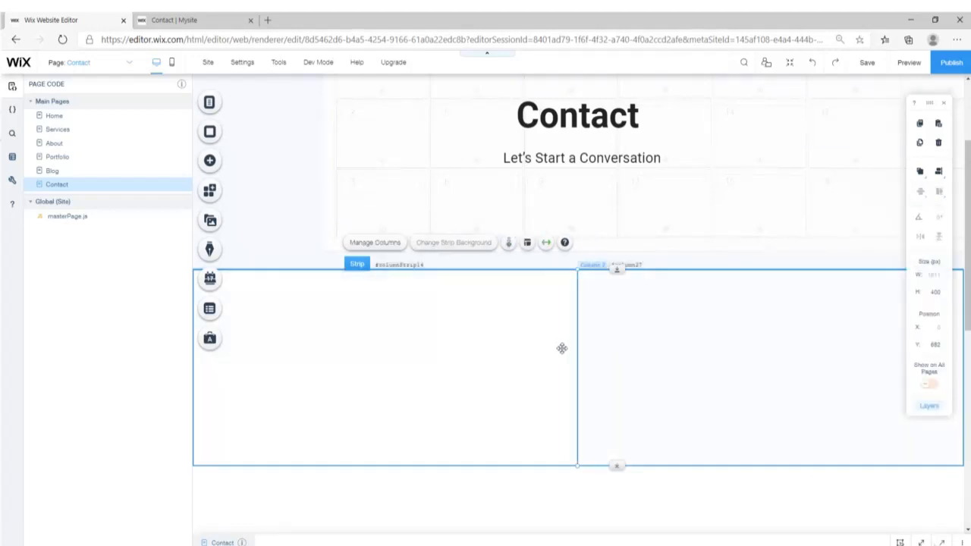
- Limit the two-column strip to the page width and stretch its height to about 877 px
click(545, 243)
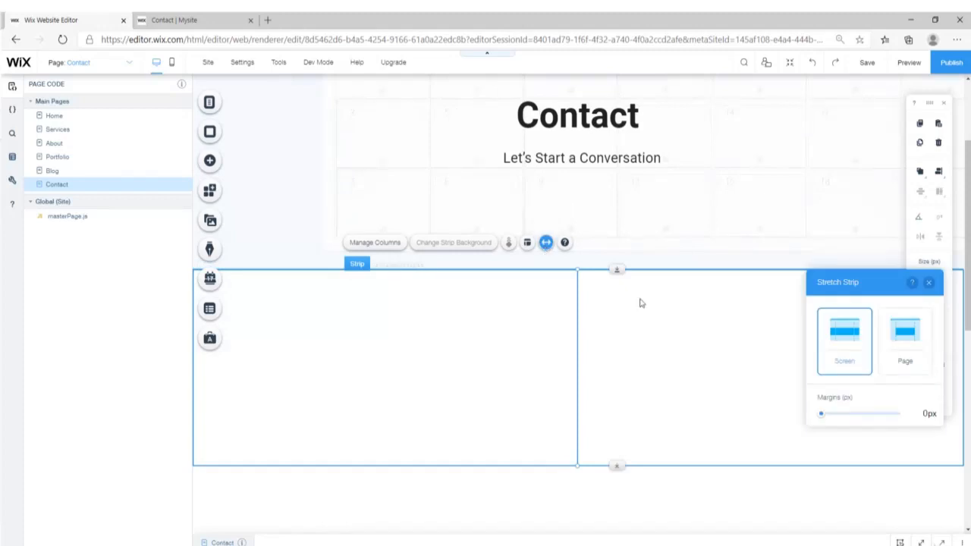
click(901, 343)
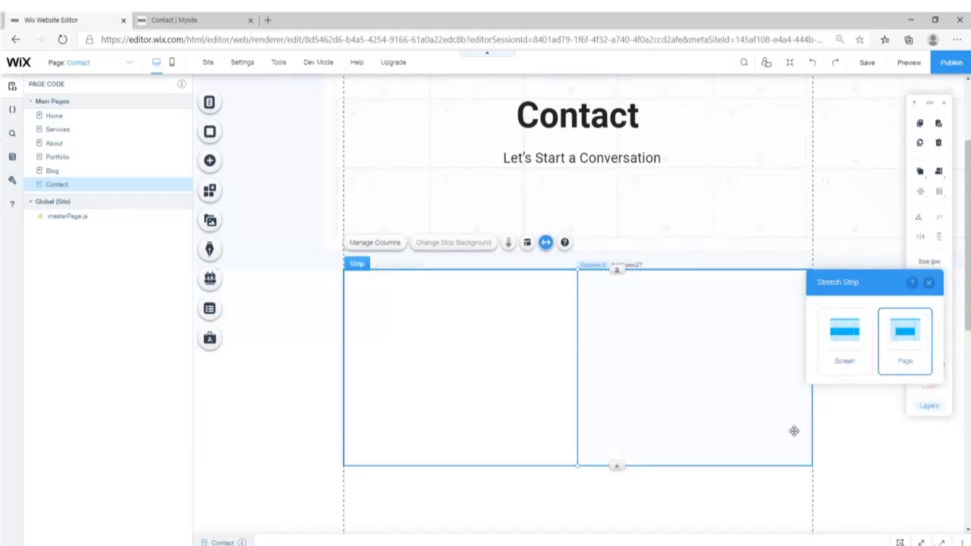
click(927, 282)
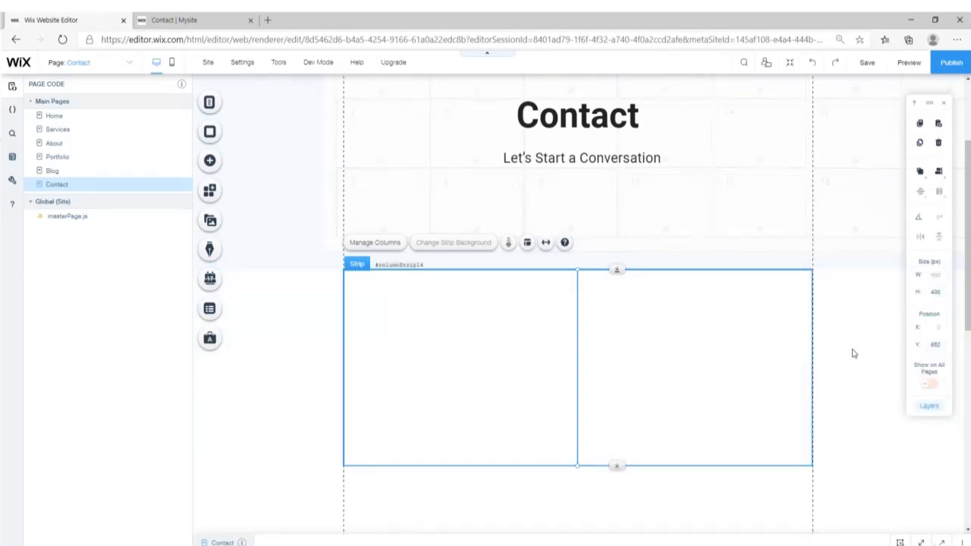
scroll(739, 387, down, 3)
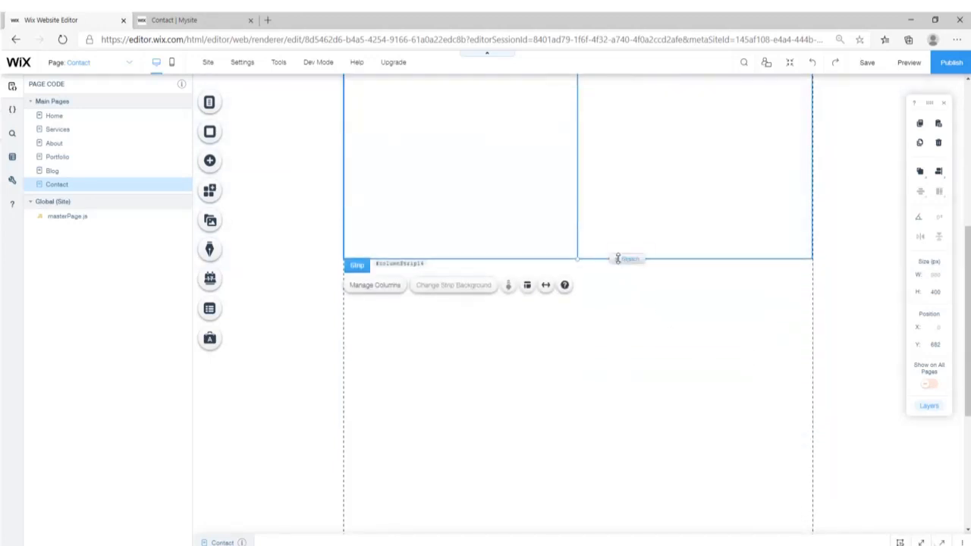
drag(621, 258, 608, 494)
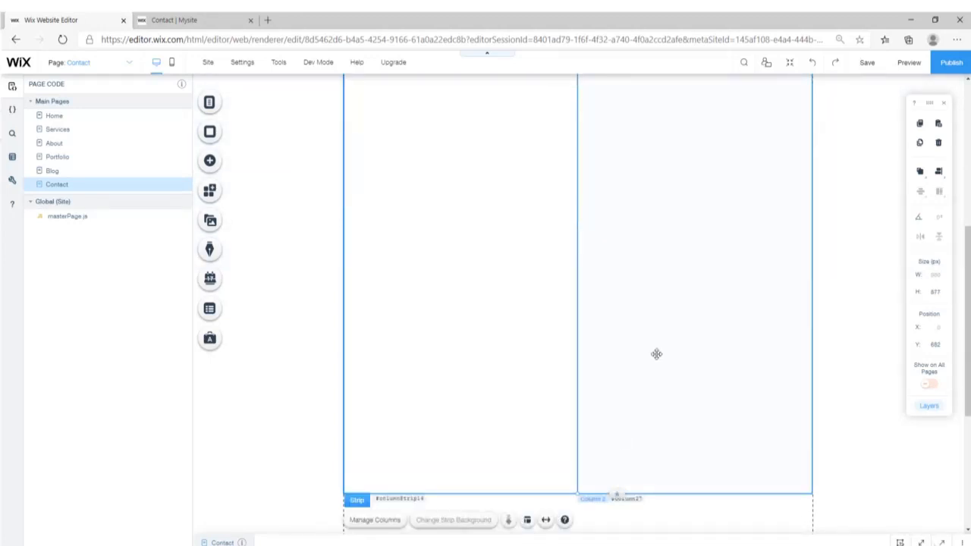
- Add the EasyWix logo from the site files, make it 300 px wide, and place it near the top of the strip's first column
scroll(656, 354, up, 5)
click(210, 161)
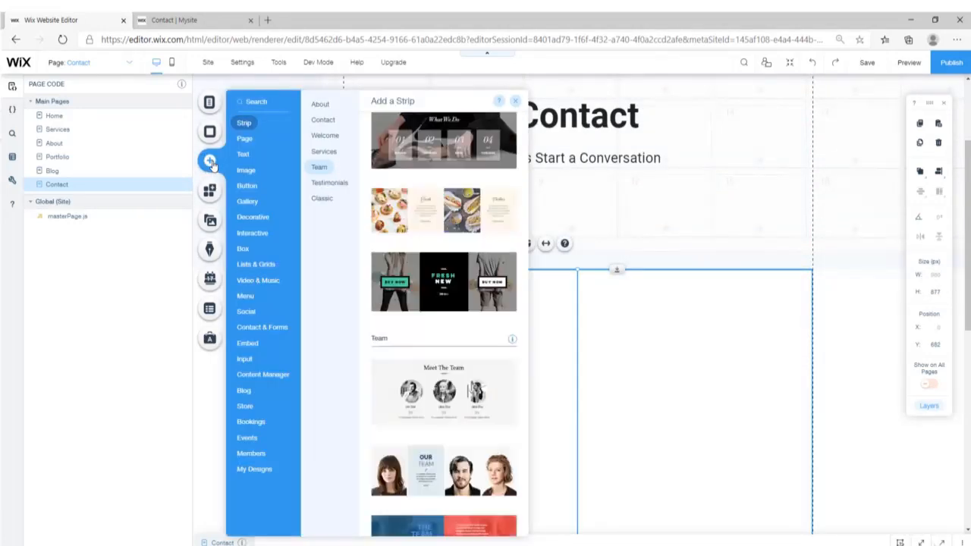
mouse_move(245, 171)
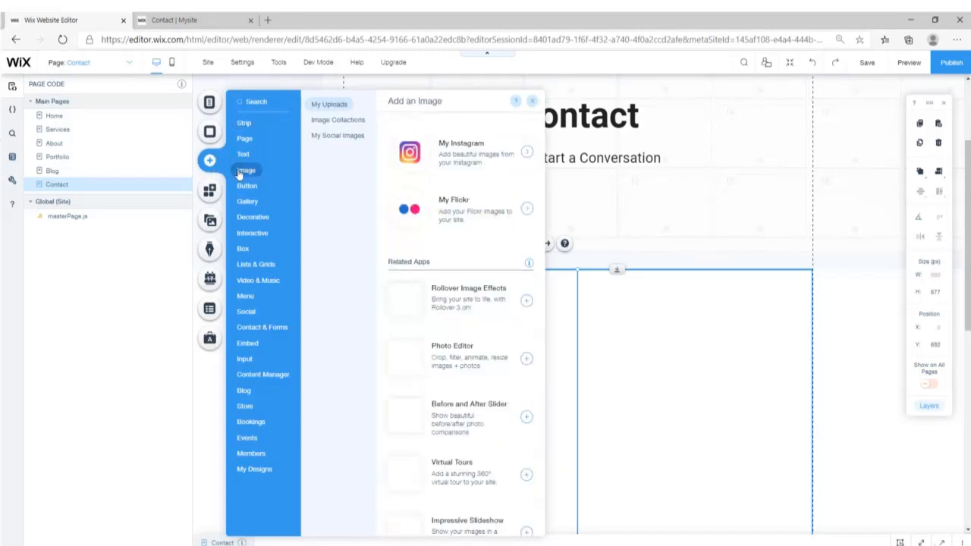
click(494, 174)
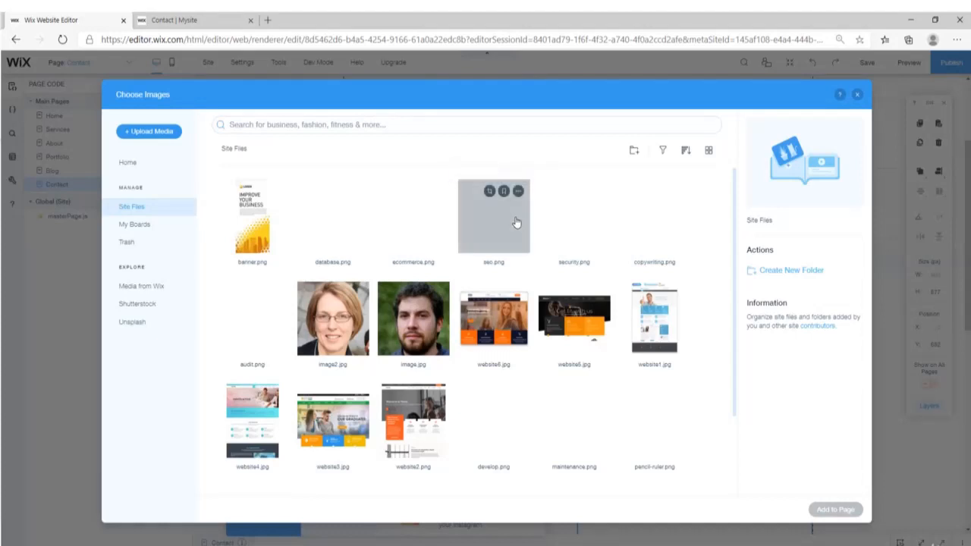
scroll(494, 227, down, 2)
click(252, 425)
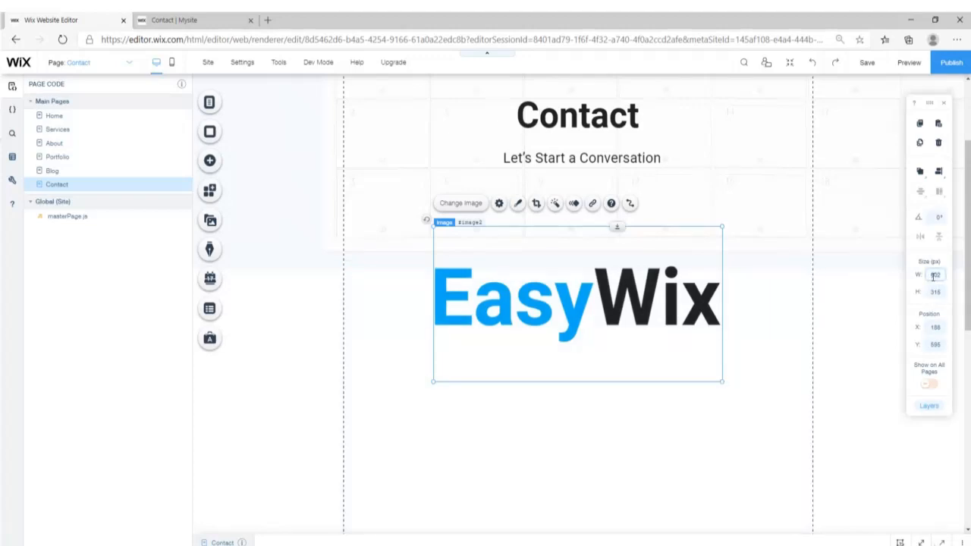
key(Return)
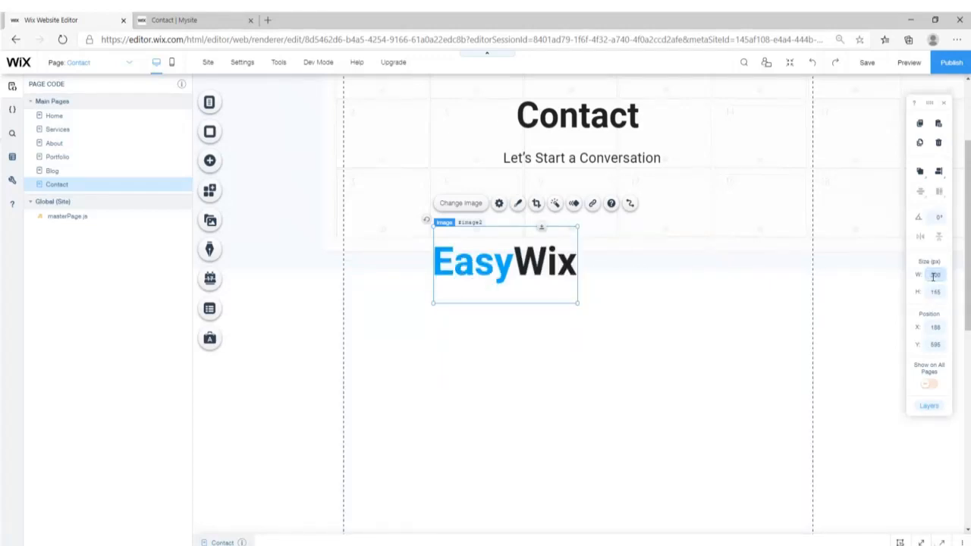
drag(535, 264, 487, 338)
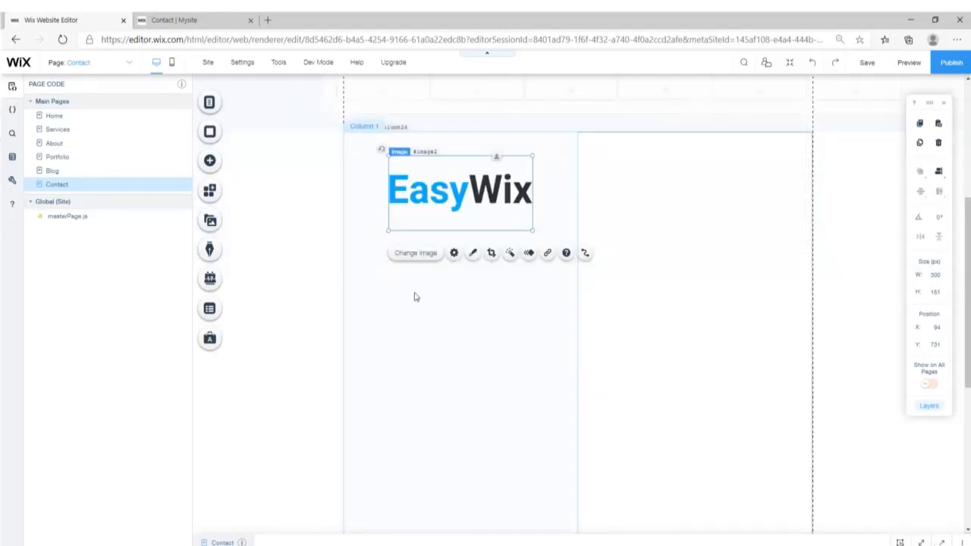
- Copy the lorem ipsum text under "Our History" on the About page and paste it onto the Contact page
click(62, 147)
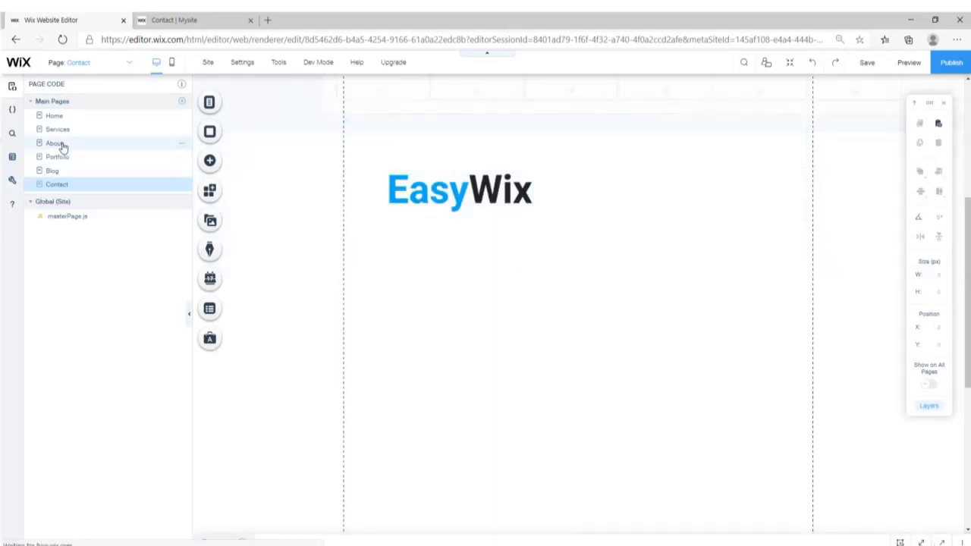
scroll(475, 211, up, 2)
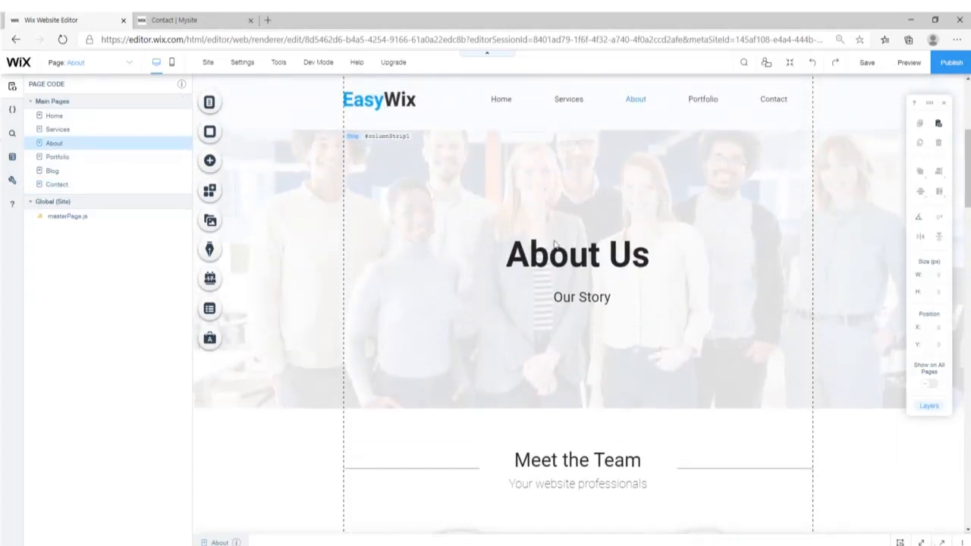
scroll(559, 247, down, 10)
scroll(558, 247, down, 4)
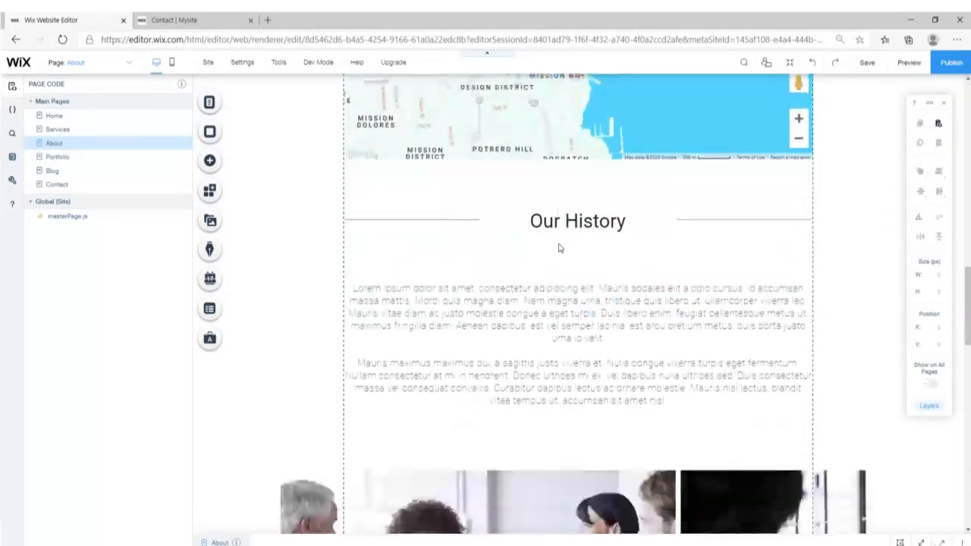
click(565, 290)
right_click(566, 290)
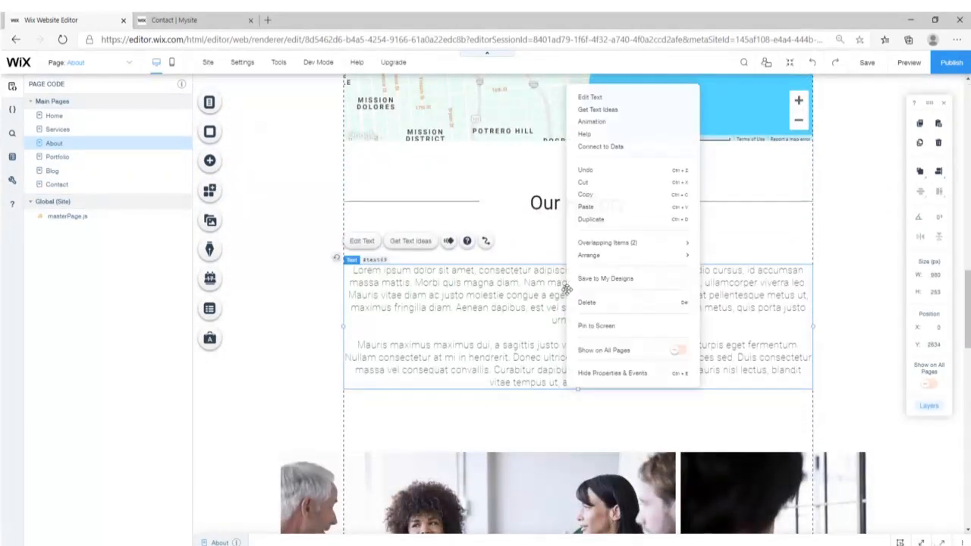
click(595, 195)
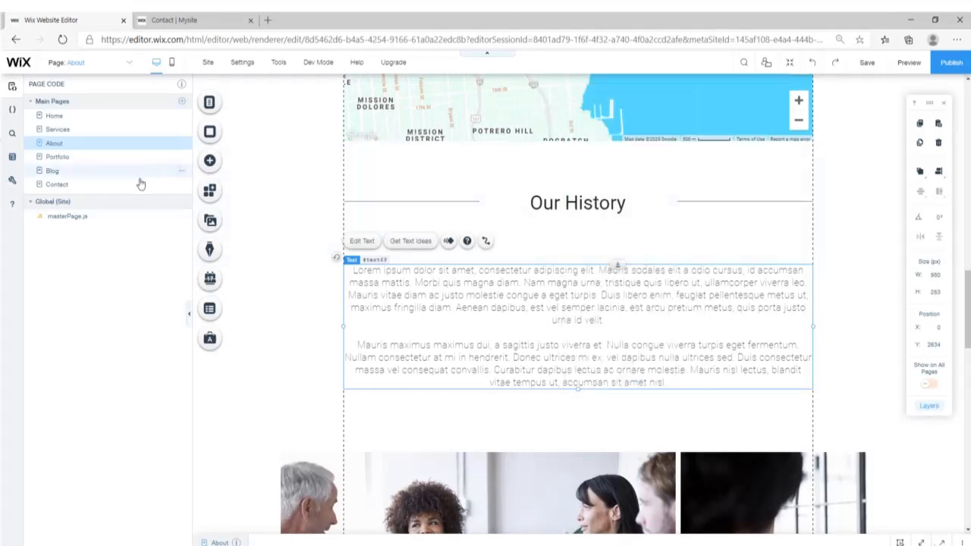
click(68, 187)
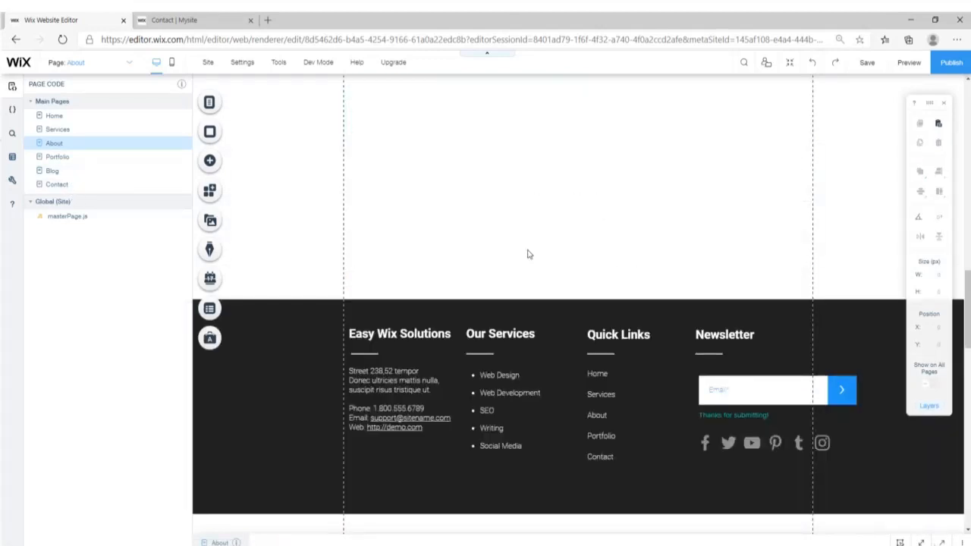
scroll(513, 293, down, 4)
scroll(514, 295, up, 1)
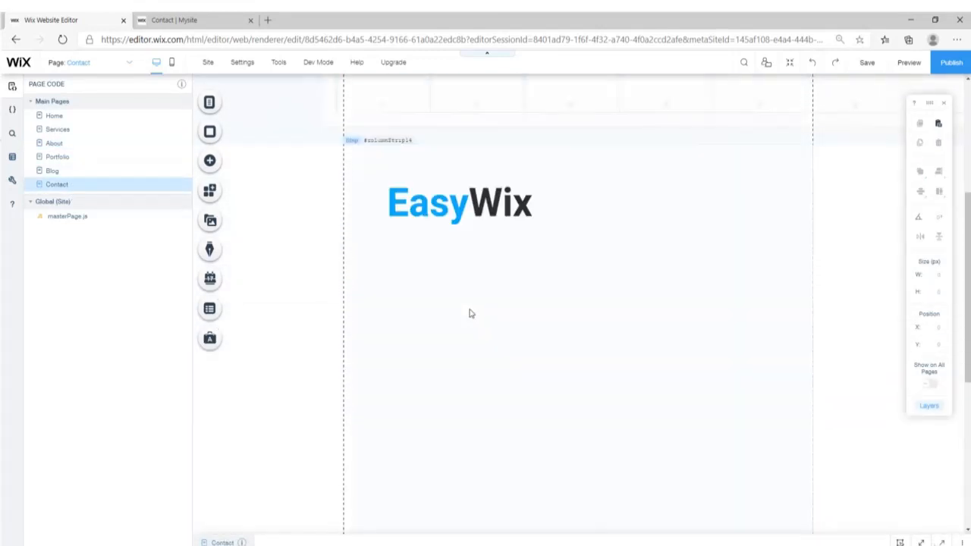
click(471, 314)
click(469, 309)
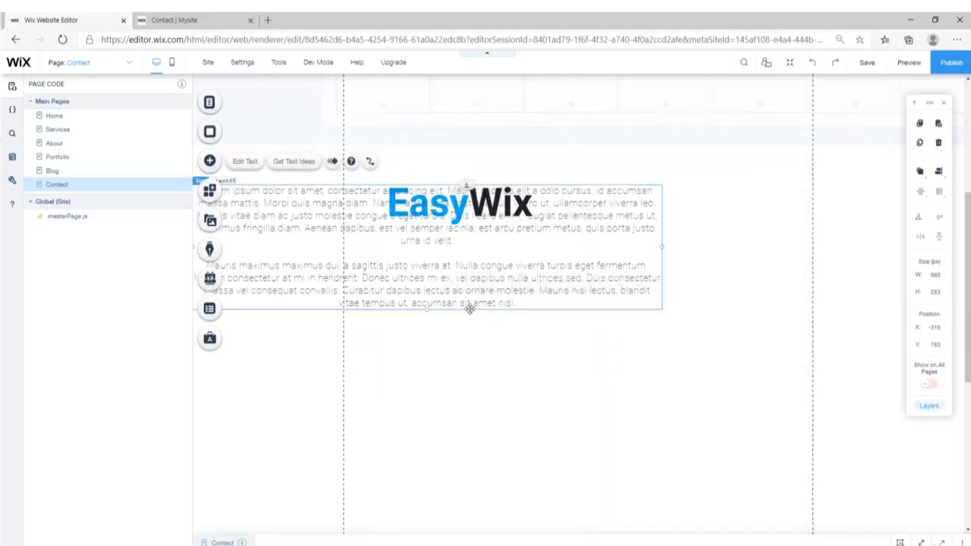
- Narrow the pasted text to 400 px, place it under the logo, and put a duplicate of it in the second column
drag(662, 246, 384, 278)
drag(320, 289, 722, 271)
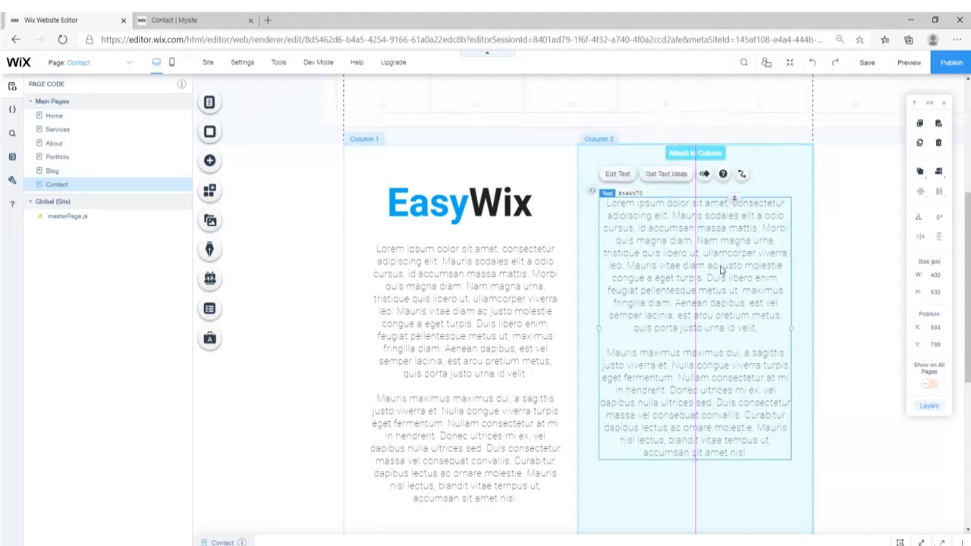
- Copy the office, direct contact and department details from the published Contact page and paste them over the second column's placeholder text in the editor
drag(493, 186, 602, 387)
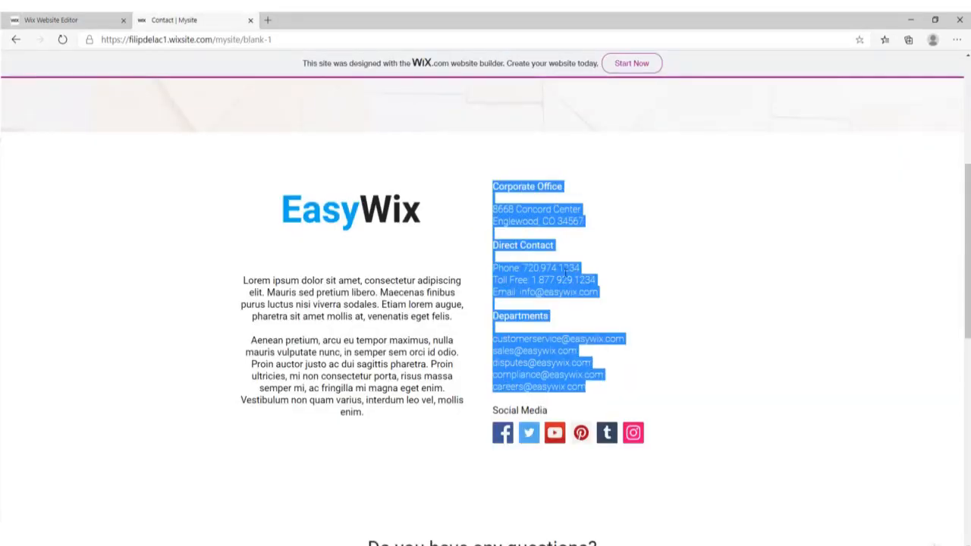
click(52, 17)
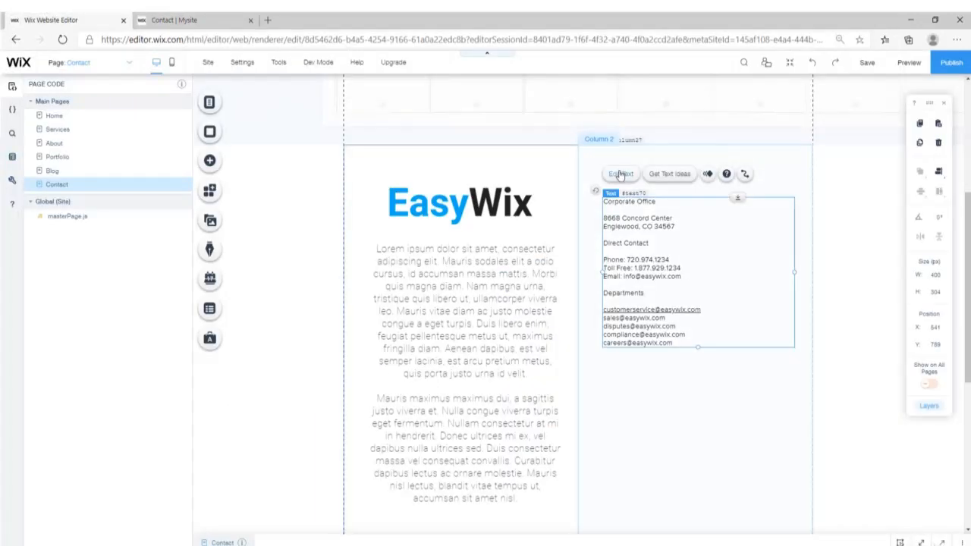
- Set all the contact details text in the second column to Roboto Thin at 20 px
click(620, 173)
click(924, 292)
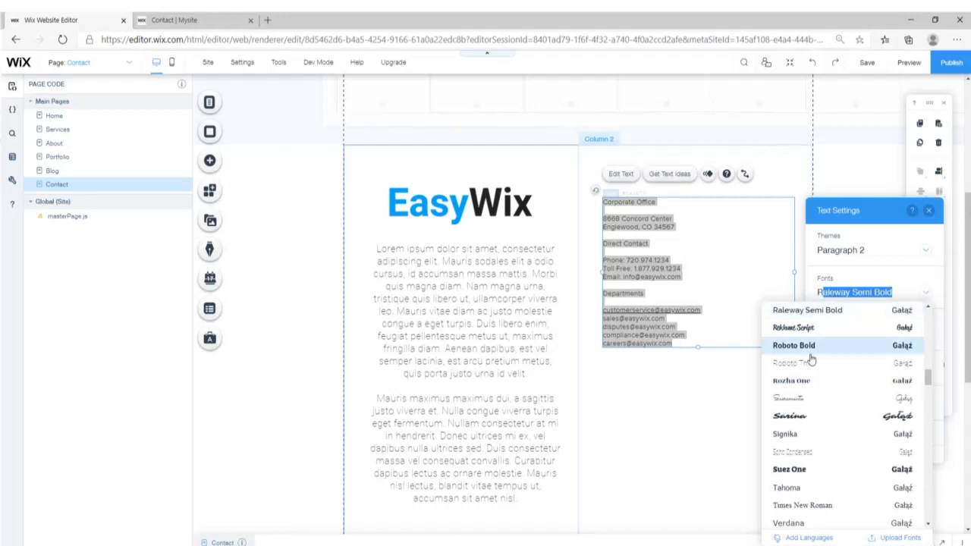
click(918, 356)
key(Return)
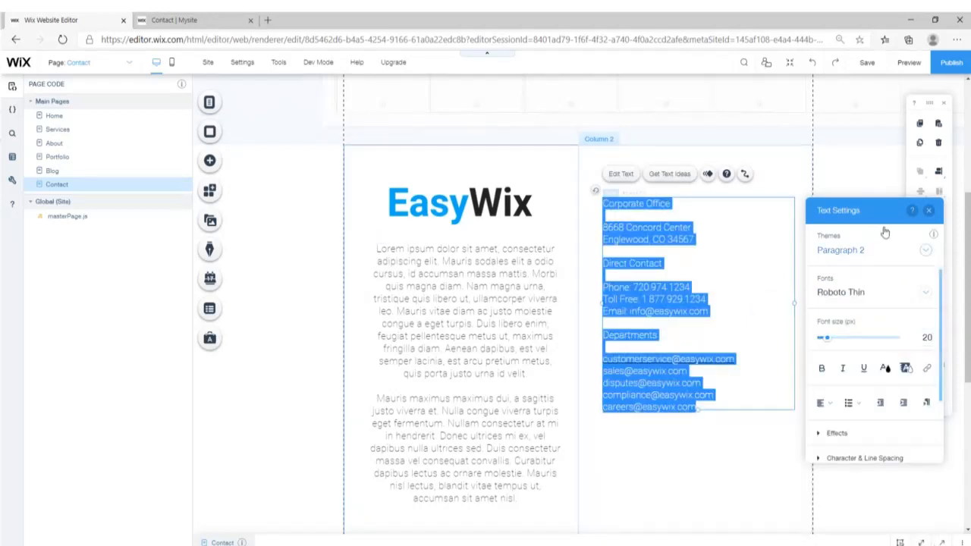
- Make the Corporate Office, Direct Contact and Departments headings in the contact details bold
drag(675, 203, 603, 203)
click(821, 368)
drag(665, 262, 597, 265)
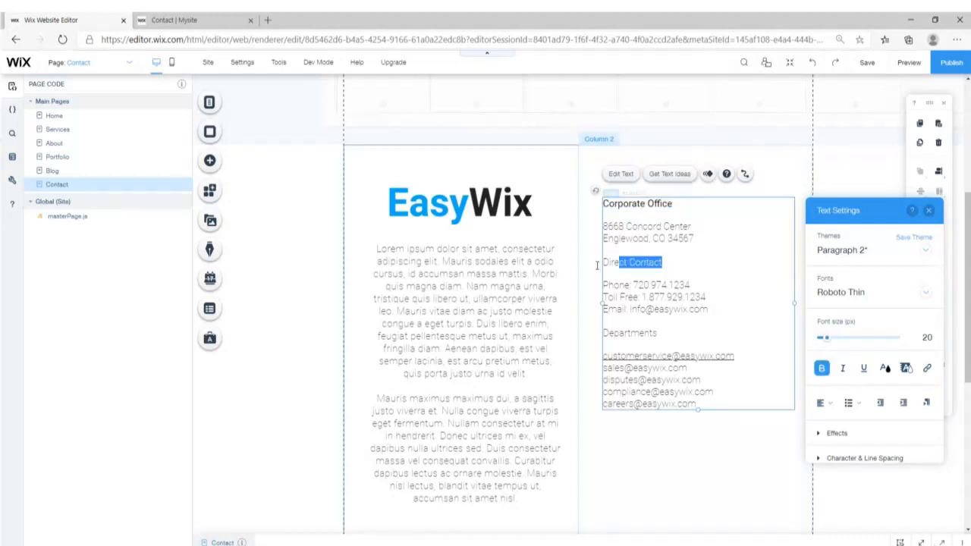
click(821, 368)
drag(658, 334, 597, 334)
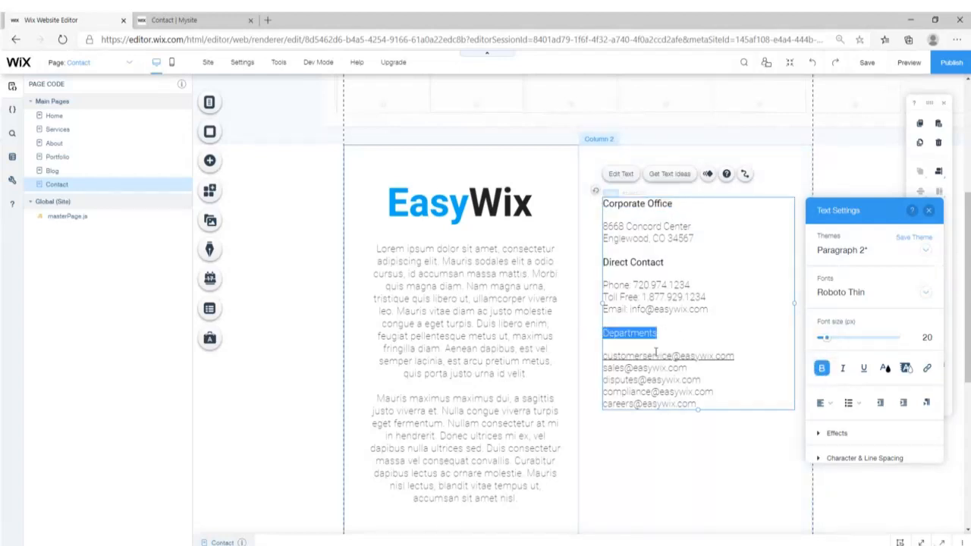
click(821, 368)
click(733, 449)
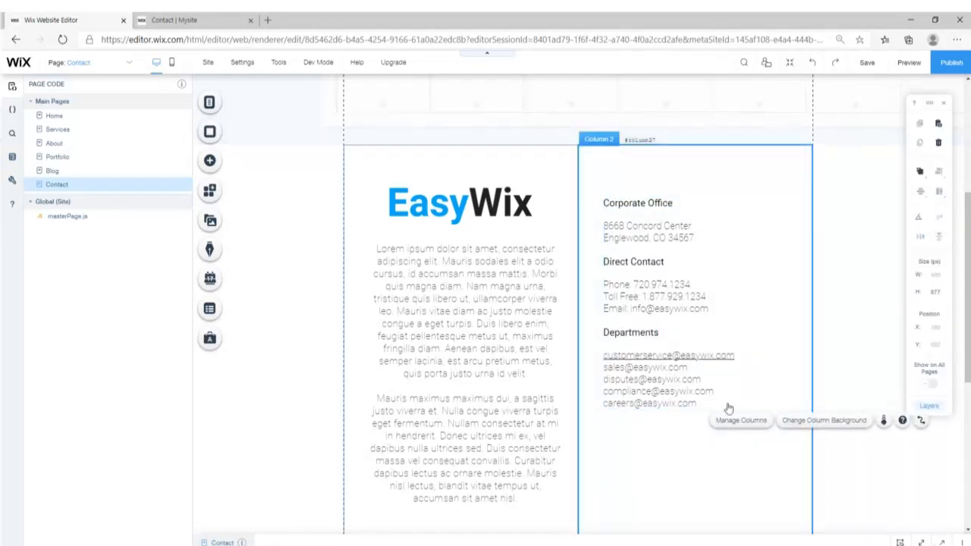
- Remove the underline from the customer service e-mail address under Departments
double_click(730, 354)
drag(734, 355, 595, 357)
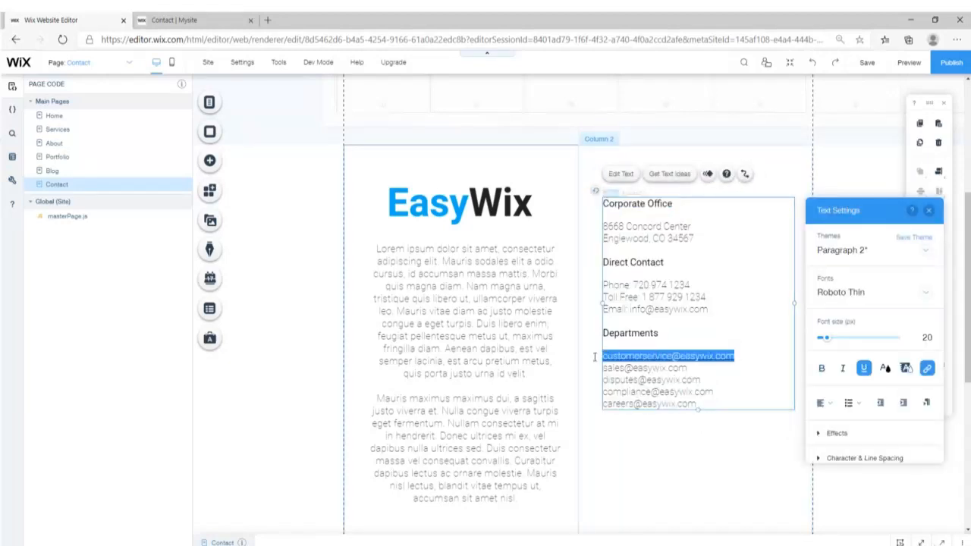
click(863, 371)
click(730, 447)
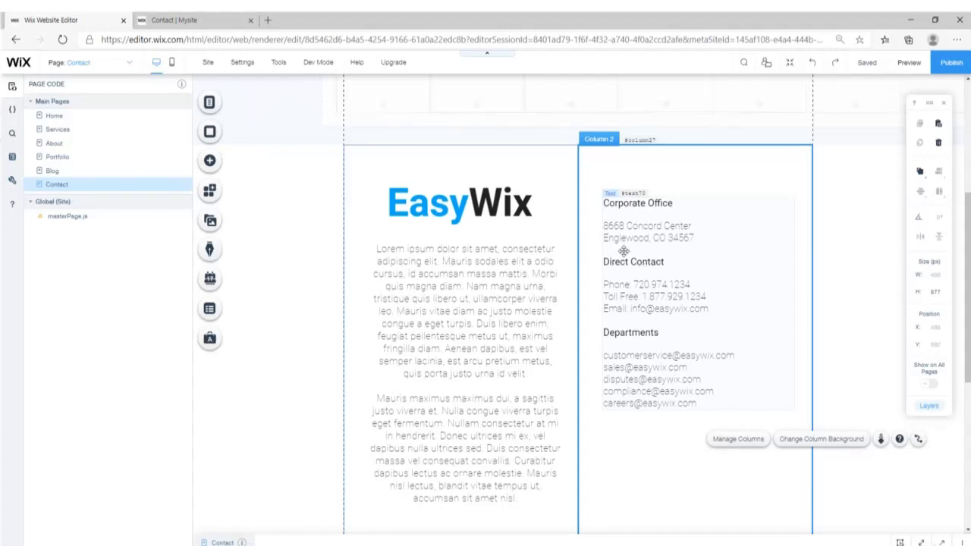
- Check the published Contact page and add a coloured social bar beneath the Social Media heading in the second column
click(169, 19)
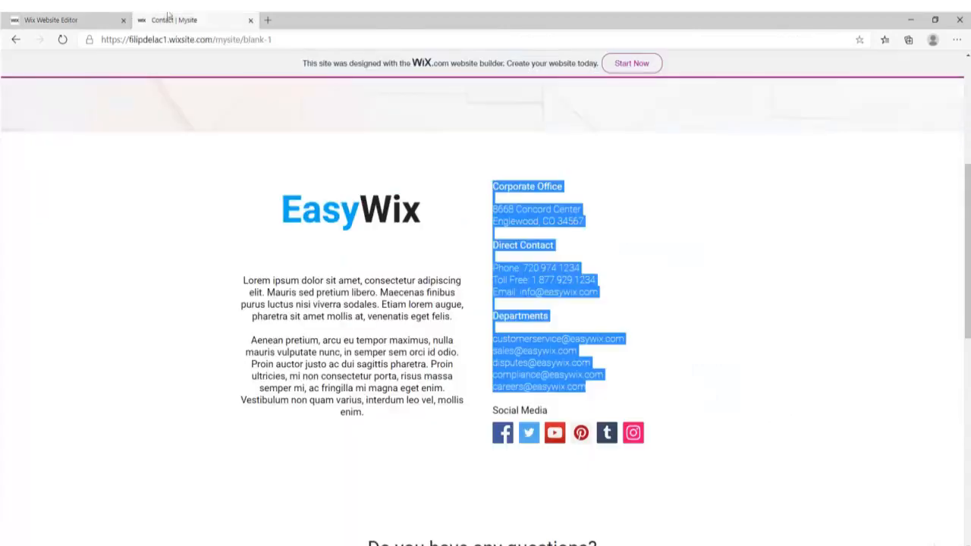
click(92, 16)
click(209, 161)
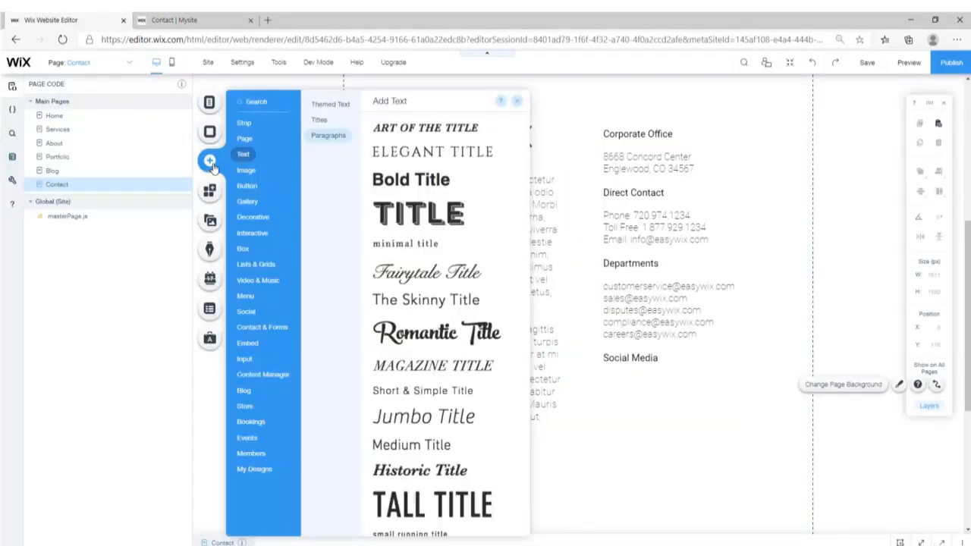
click(251, 311)
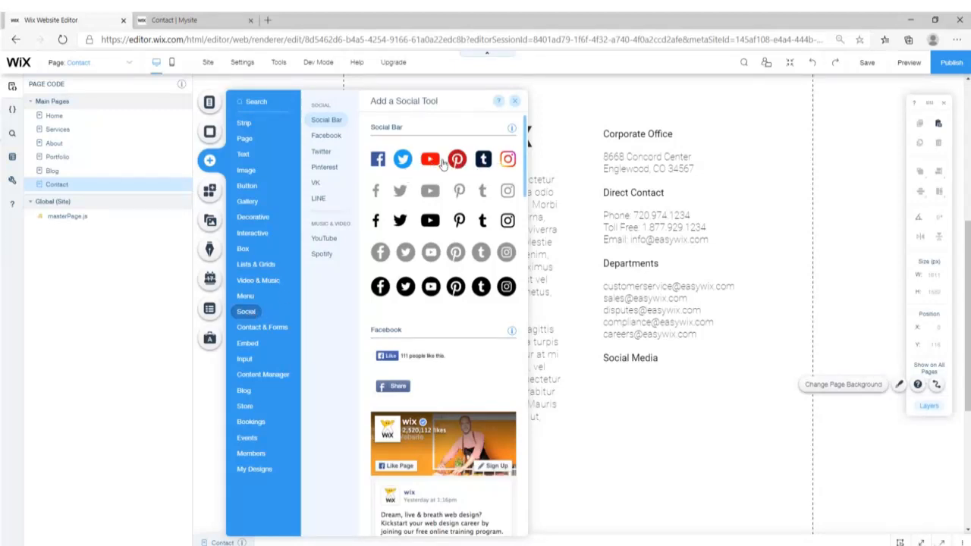
drag(444, 164, 670, 386)
drag(671, 386, 672, 385)
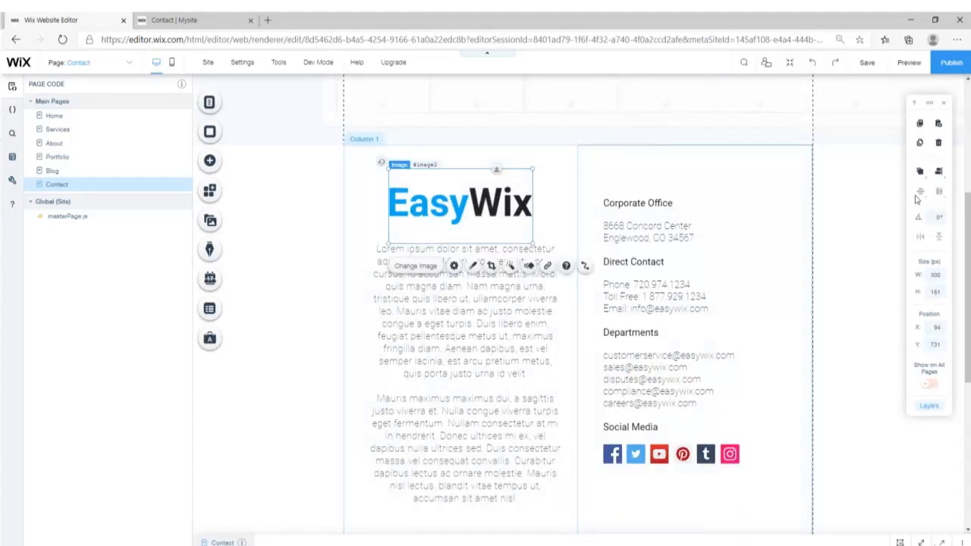
- Centre the EasyWix logo and the lorem ipsum text horizontally in the first column
click(939, 175)
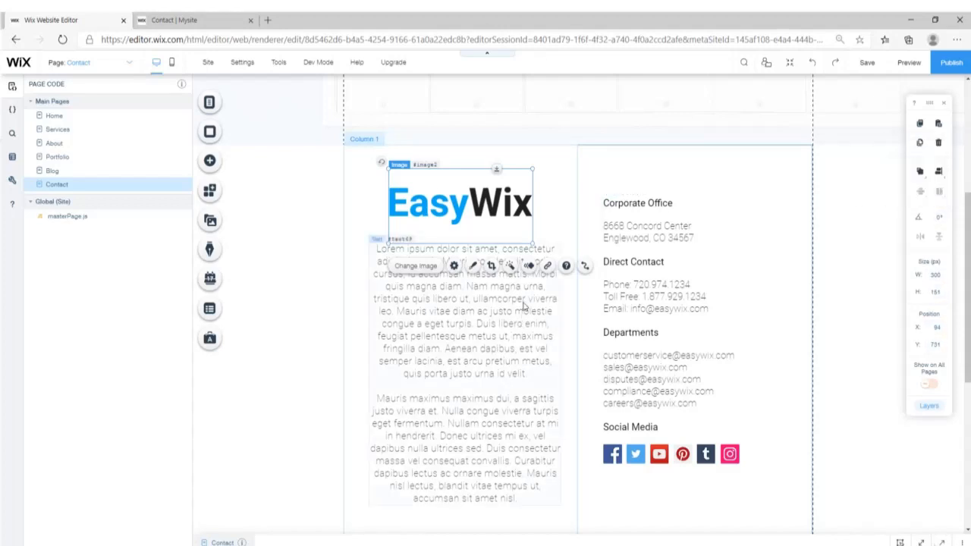
click(510, 306)
click(938, 177)
click(919, 177)
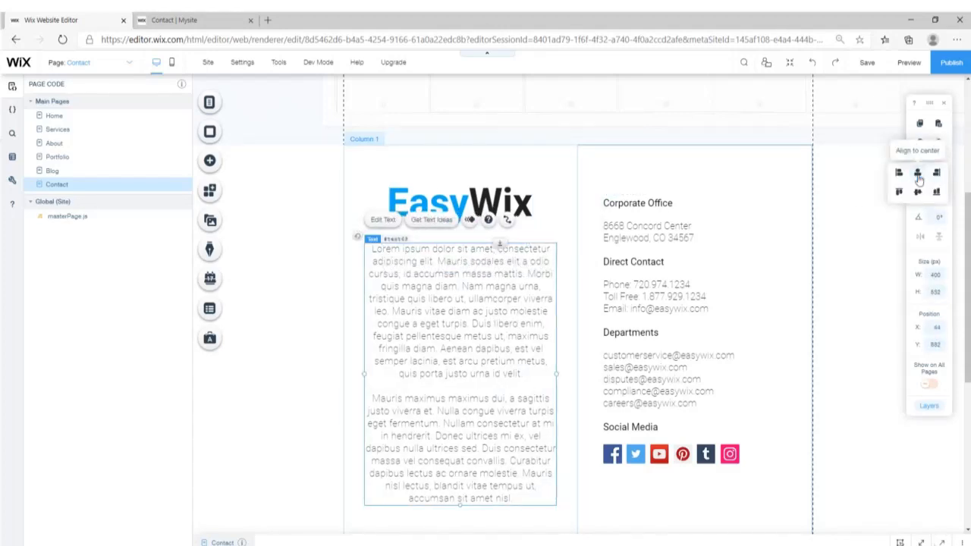
- Centre the contact details and Social Media text boxes in the second column, and line up the social bar with their text
click(635, 209)
click(939, 174)
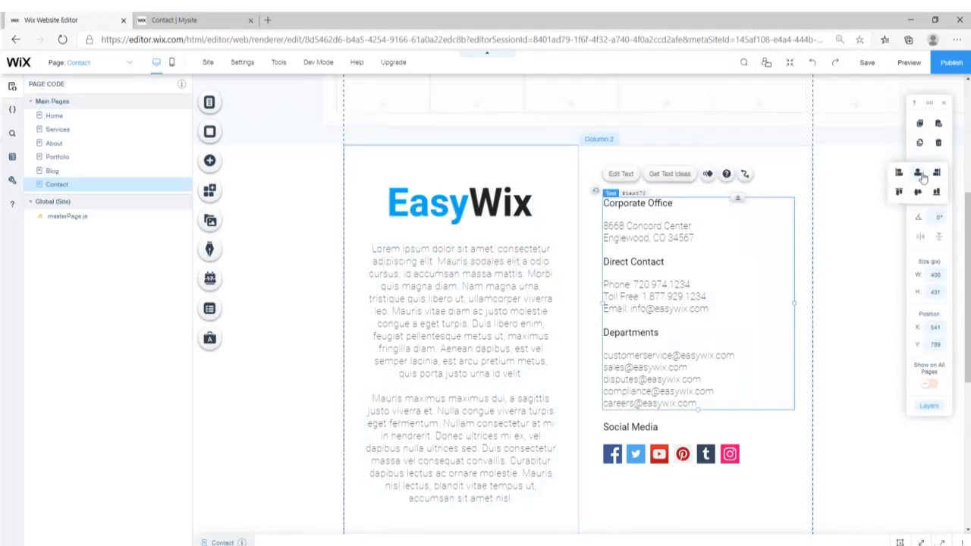
click(918, 176)
click(639, 430)
click(937, 177)
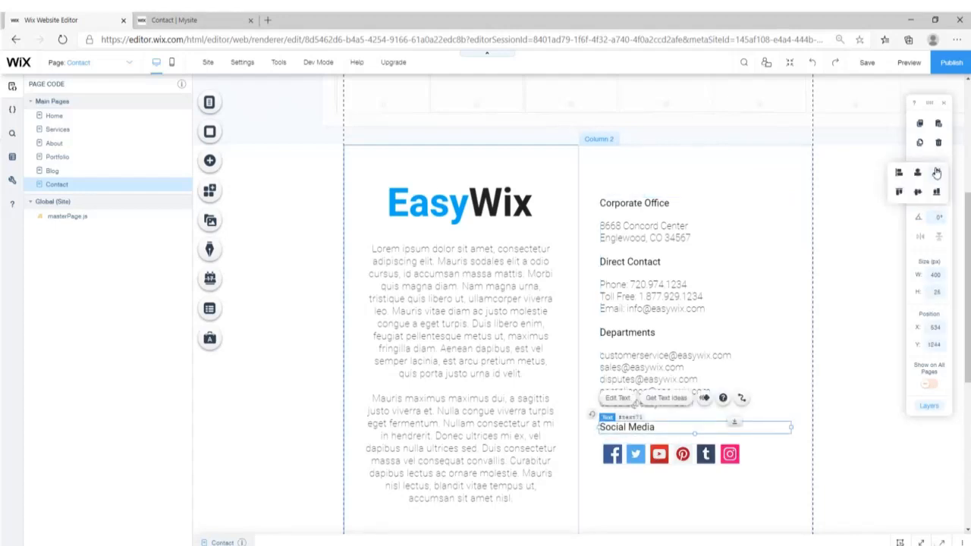
click(918, 174)
click(728, 454)
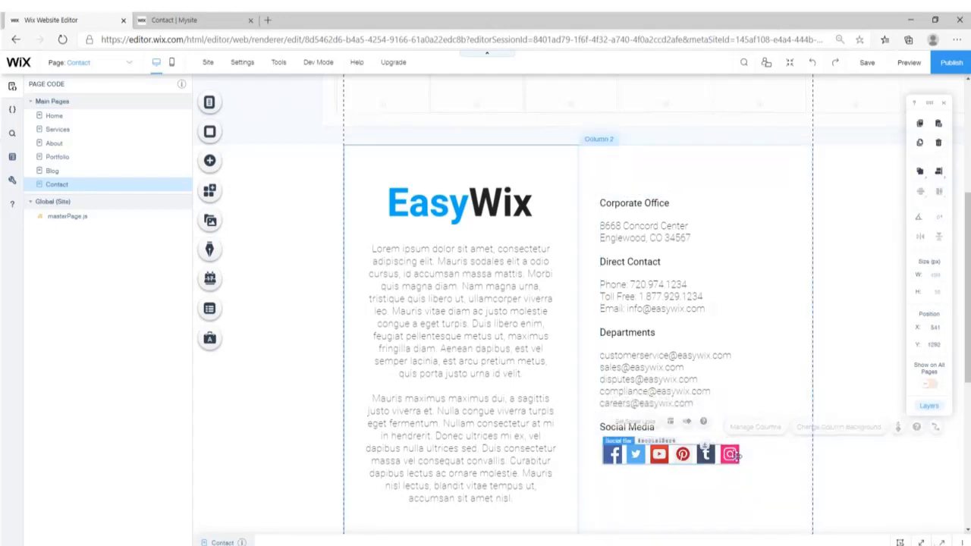
drag(730, 456, 726, 456)
click(875, 427)
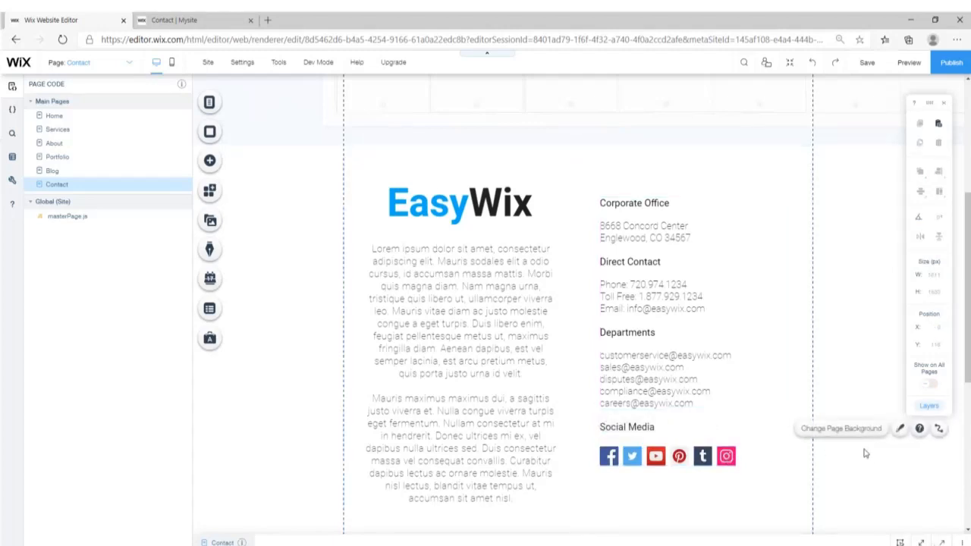
- Trim the second lorem ipsum paragraph so that it ends with "dapibus nulla ultrices sed."
double_click(506, 486)
drag(512, 500, 480, 448)
key(BackSpace)
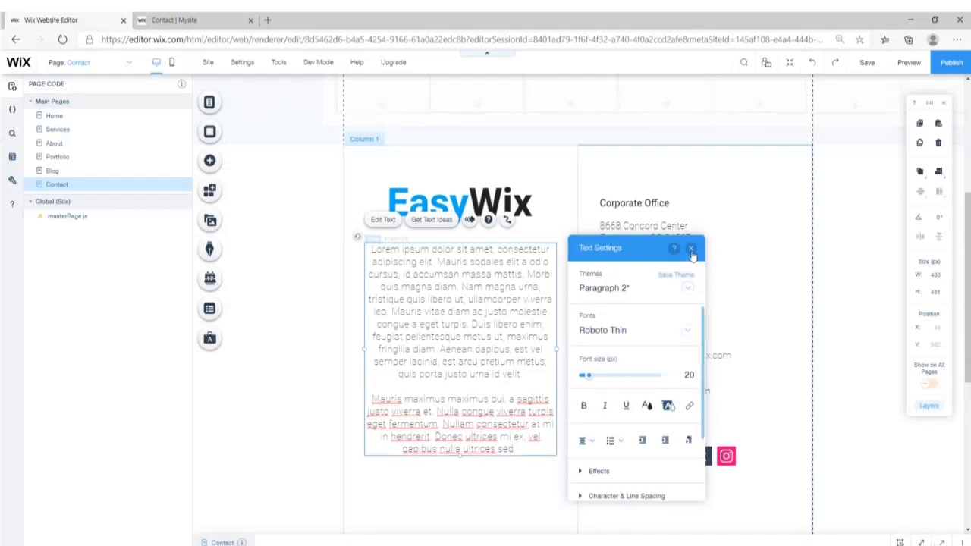
click(844, 355)
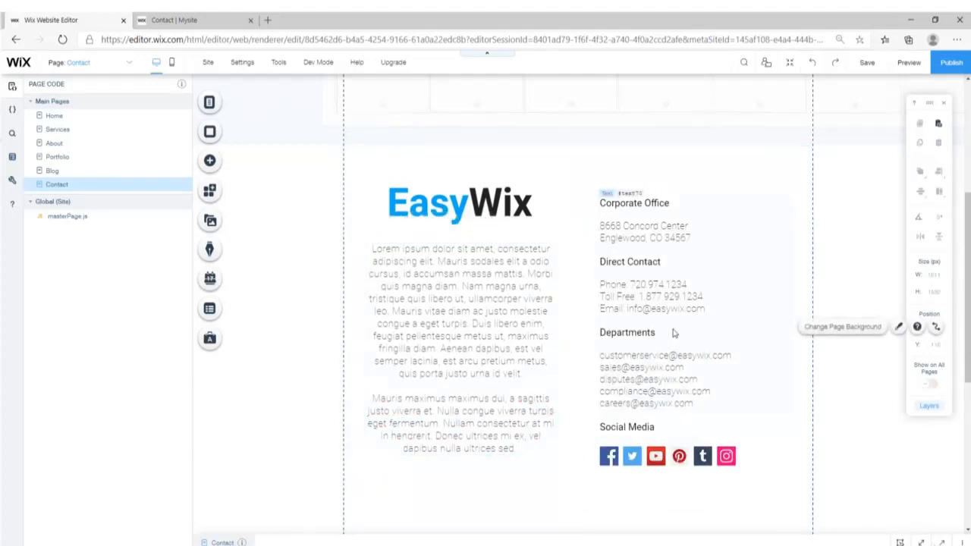
- Shorten the two-column strip so that its lower edge sits just below the social icons
scroll(582, 332, up, 2)
scroll(584, 326, down, 3)
scroll(584, 325, down, 2)
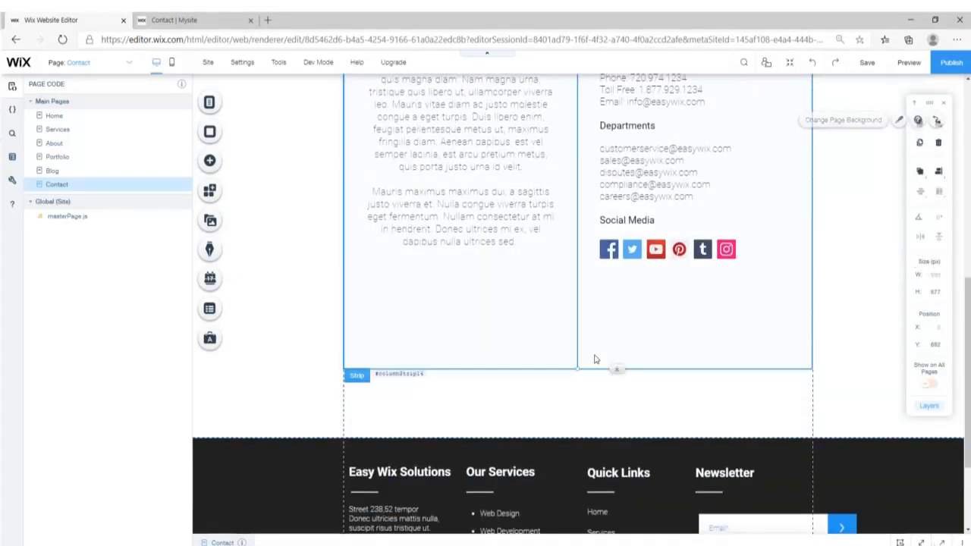
click(613, 361)
drag(614, 371, 619, 276)
scroll(593, 373, up, 3)
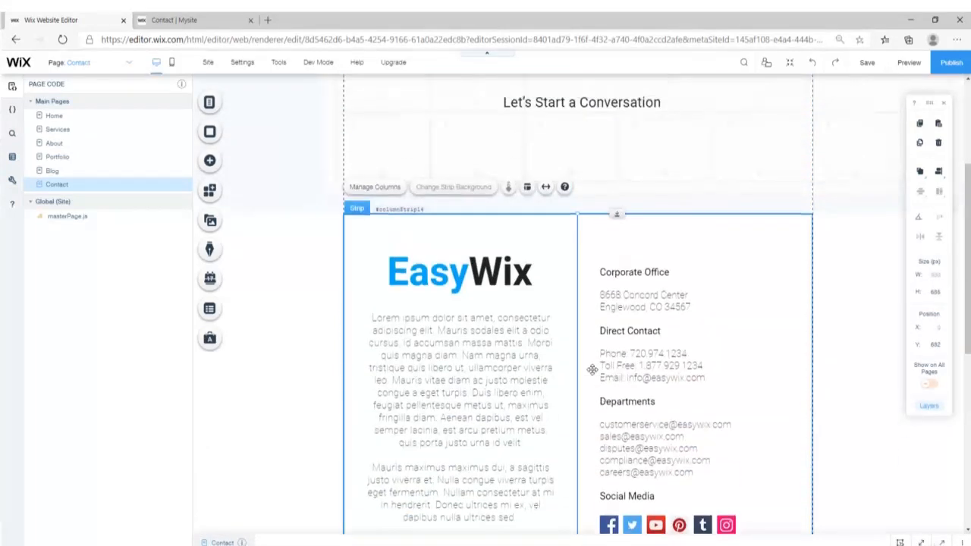
scroll(591, 370, down, 1)
click(840, 290)
- Check the form section on the published Contact page, and copy the Home page's "Do you have any questions?" strip with its form
click(175, 20)
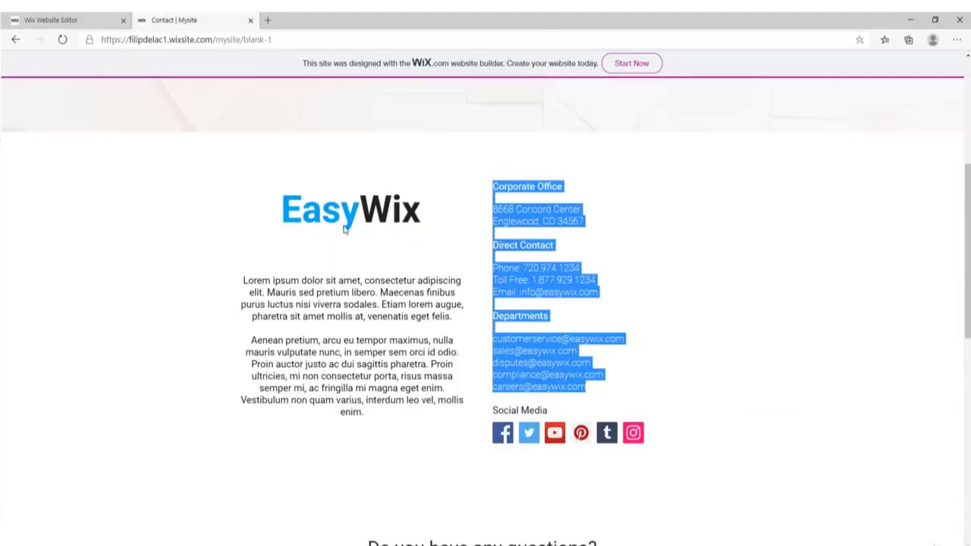
scroll(223, 224, down, 5)
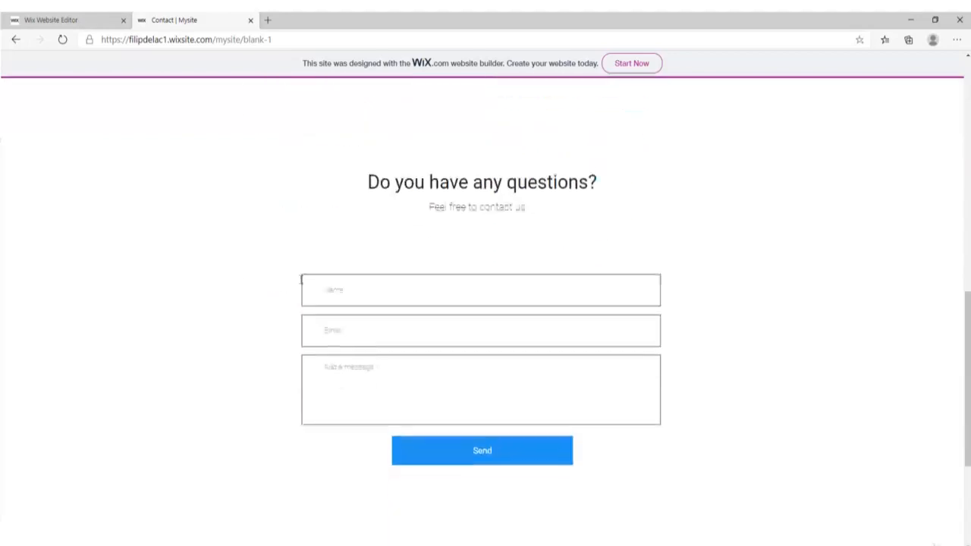
click(68, 20)
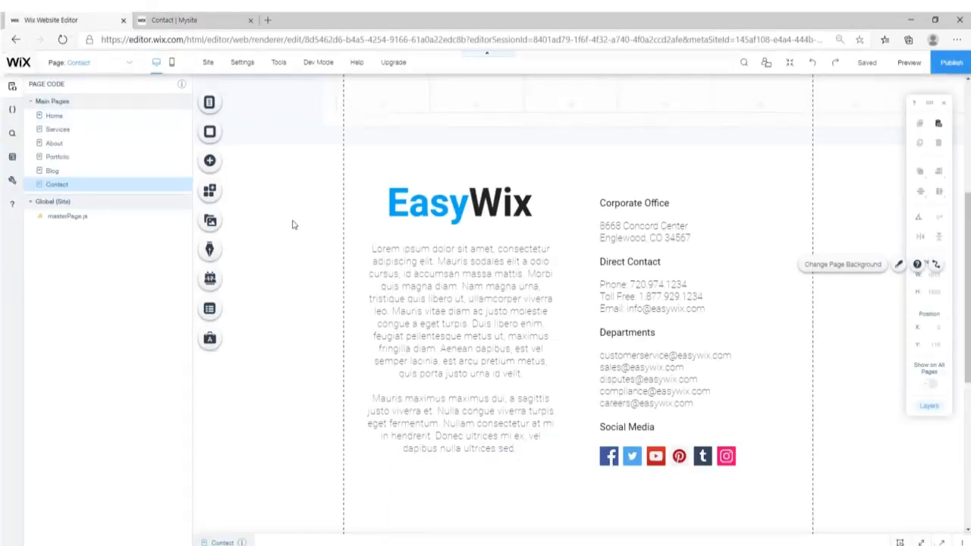
click(59, 118)
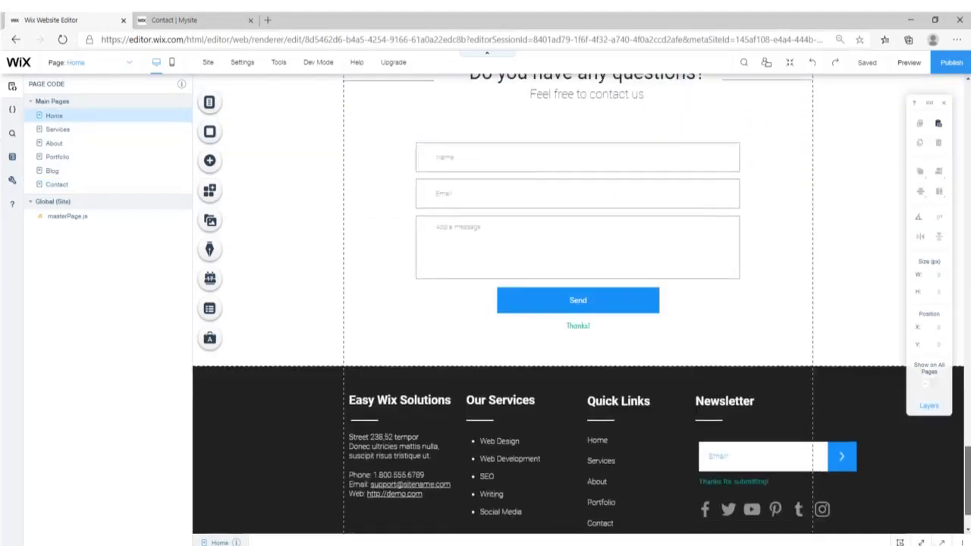
scroll(718, 325, down, 1)
scroll(682, 311, up, 3)
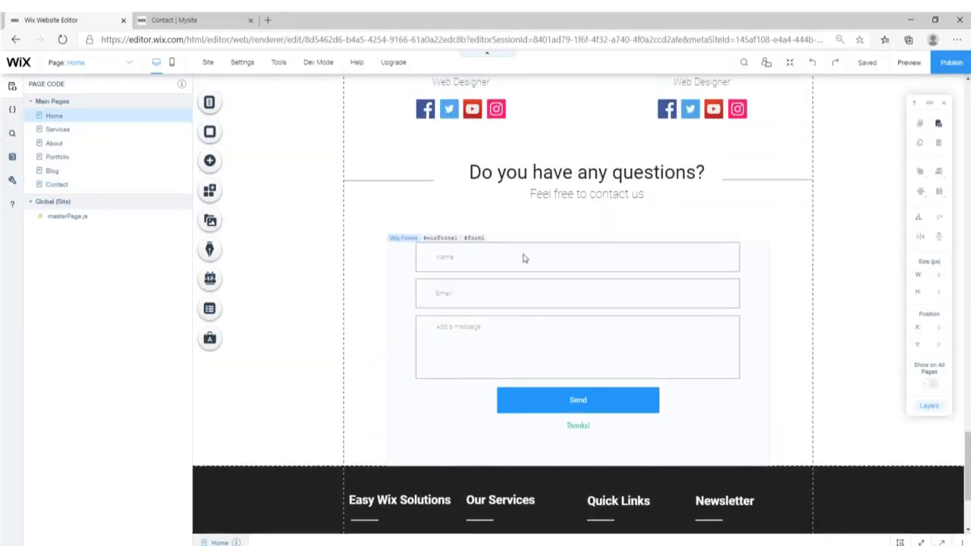
click(420, 172)
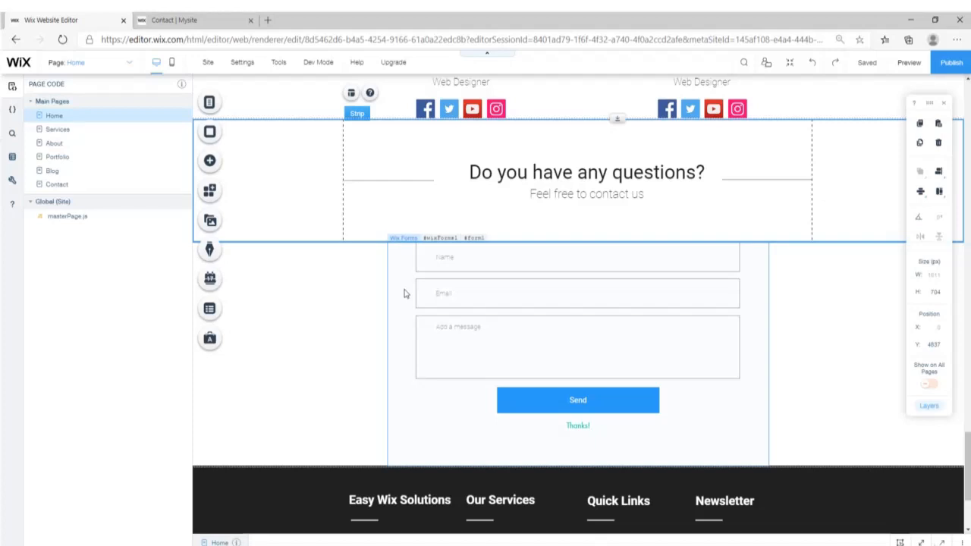
- Paste the copied question strip and form onto the Contact page and place them between the two-column strip and the footer
click(62, 186)
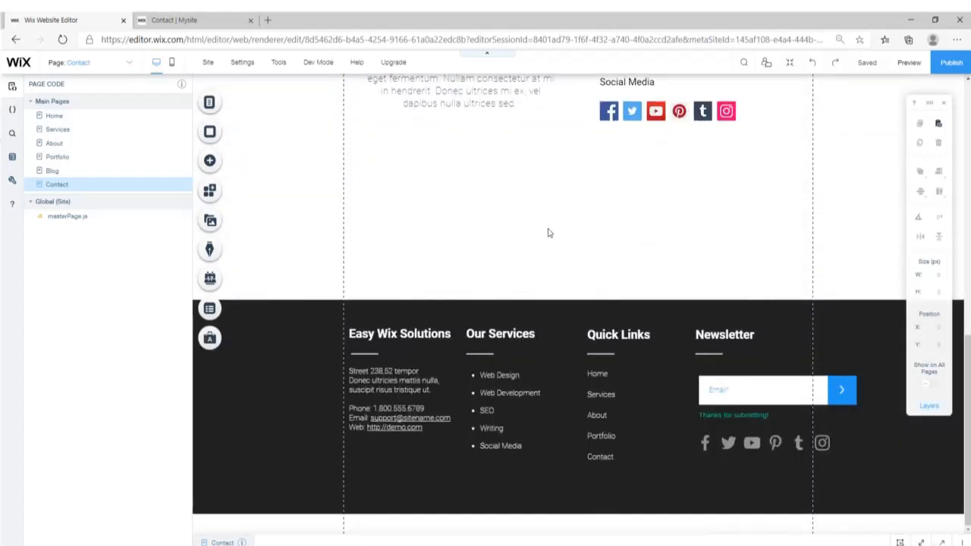
click(554, 243)
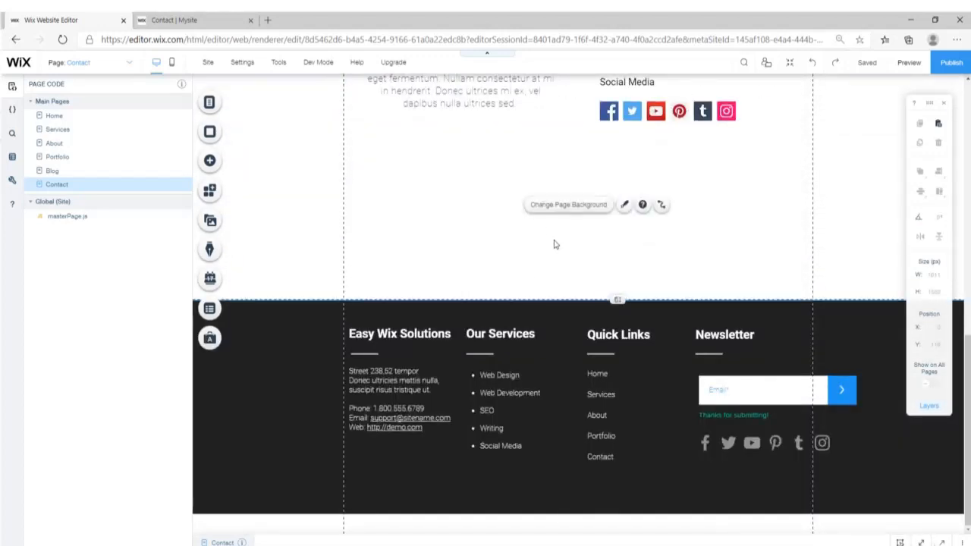
key(ctrl+v)
drag(427, 137, 431, 179)
drag(612, 266, 612, 267)
- Centre the whole contact form horizontally on the page beneath the question heading
click(466, 327)
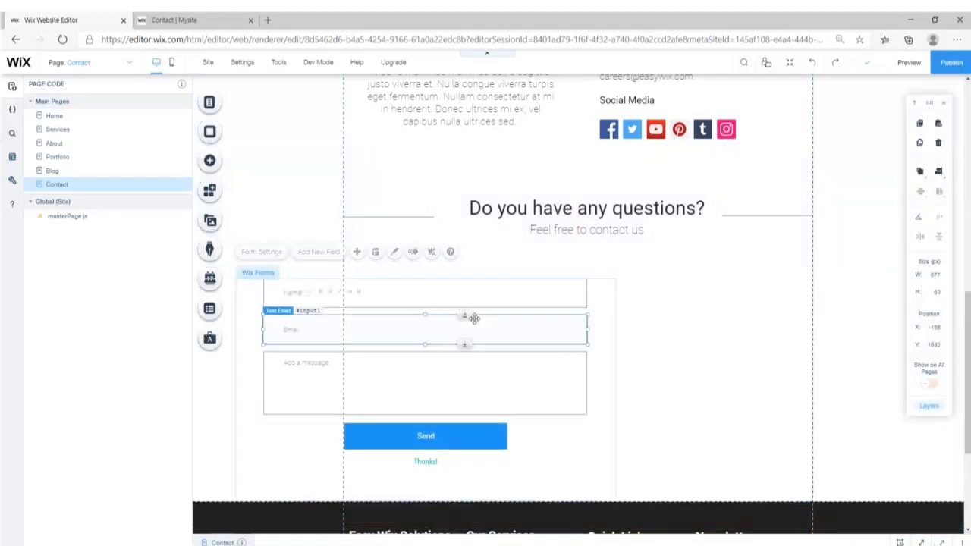
click(255, 386)
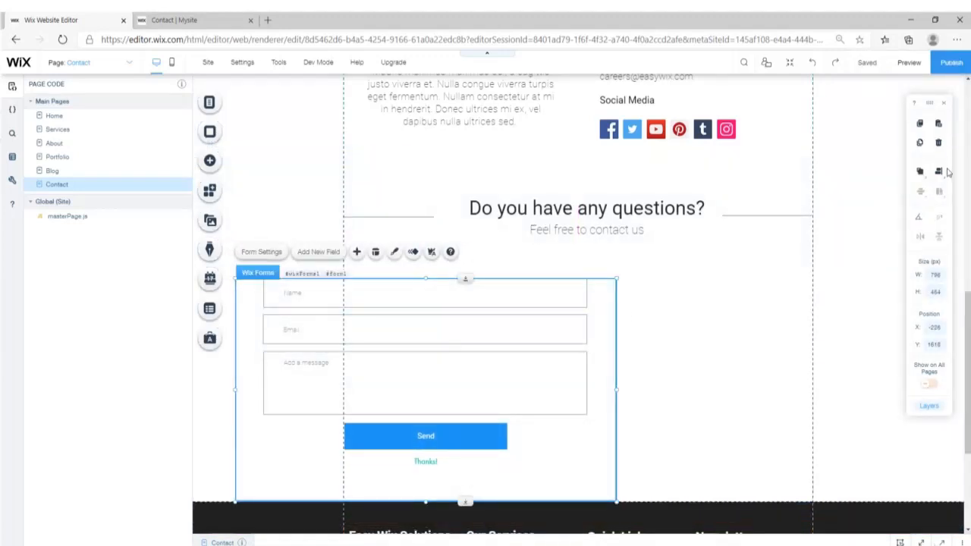
click(919, 176)
click(832, 329)
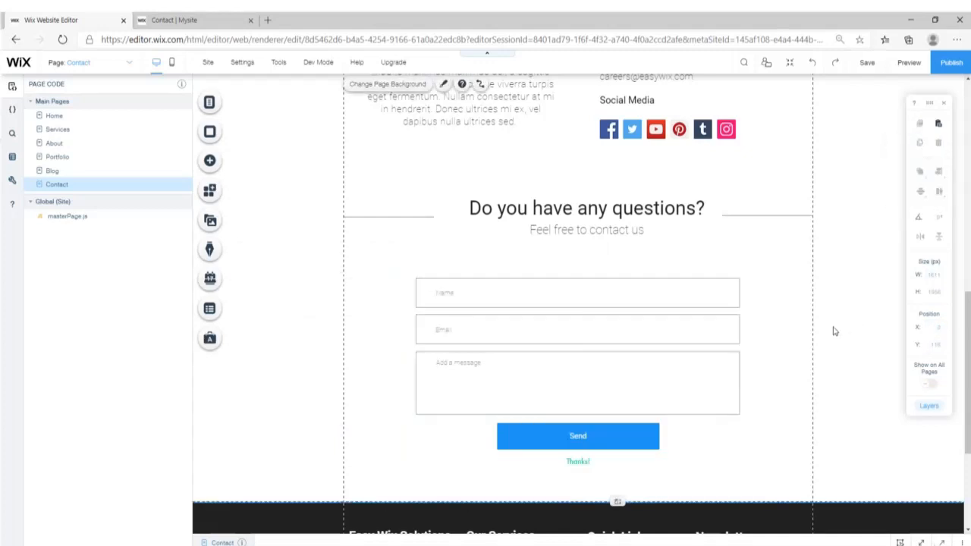
- Look over the Contact page from its header strip down to the form, and open the site preview
scroll(834, 330, up, 5)
scroll(835, 329, up, 3)
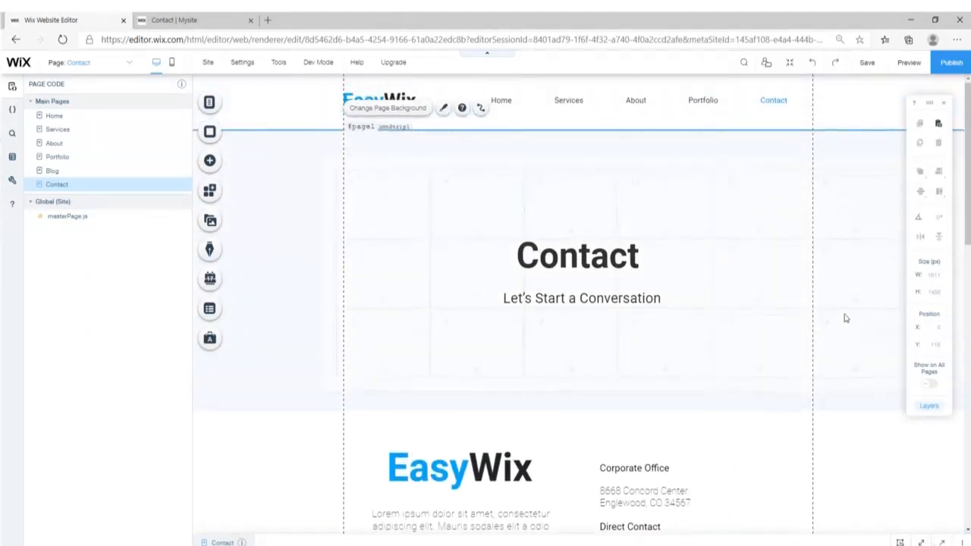
scroll(796, 304, down, 5)
scroll(797, 303, down, 4)
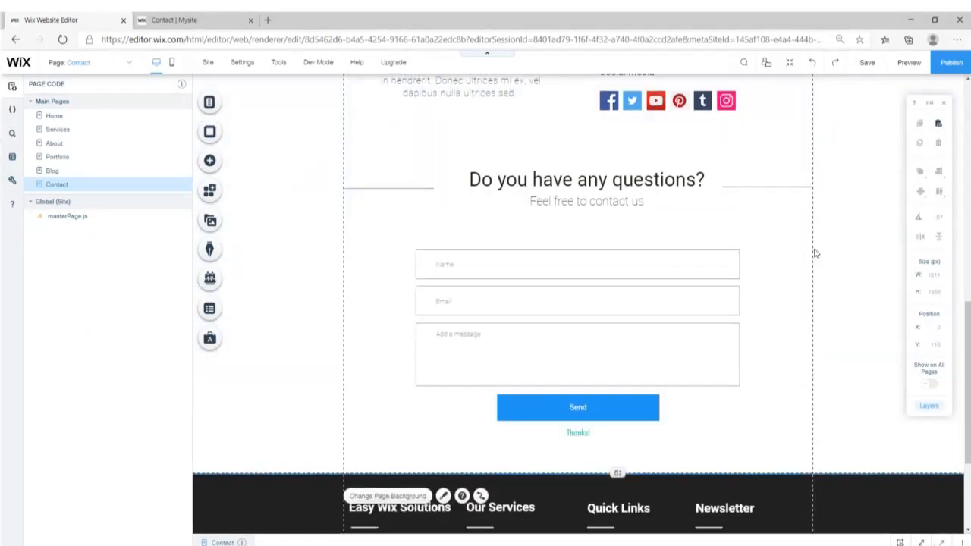
click(907, 64)
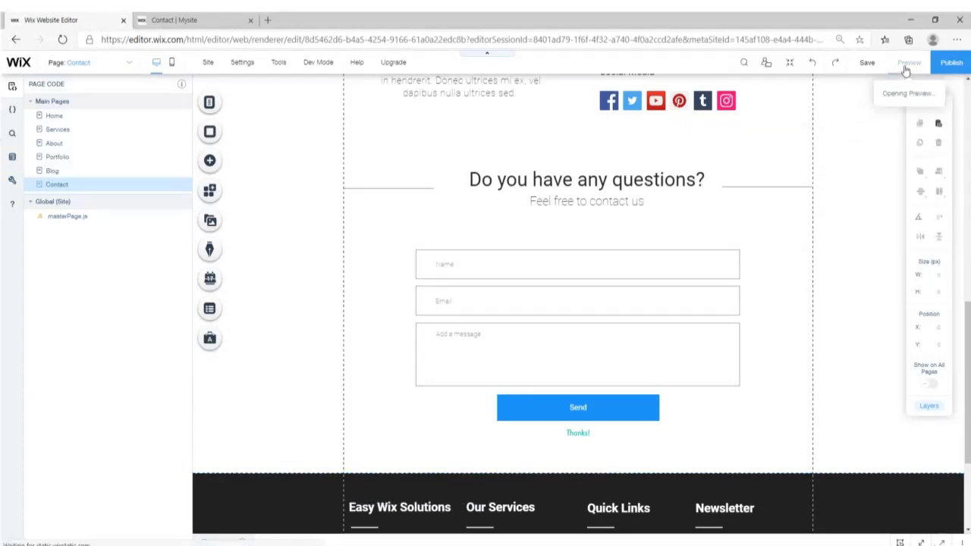
- Review the previewed Contact page from its header to the contact form and return to the editor
scroll(675, 326, up, 3)
scroll(658, 361, up, 5)
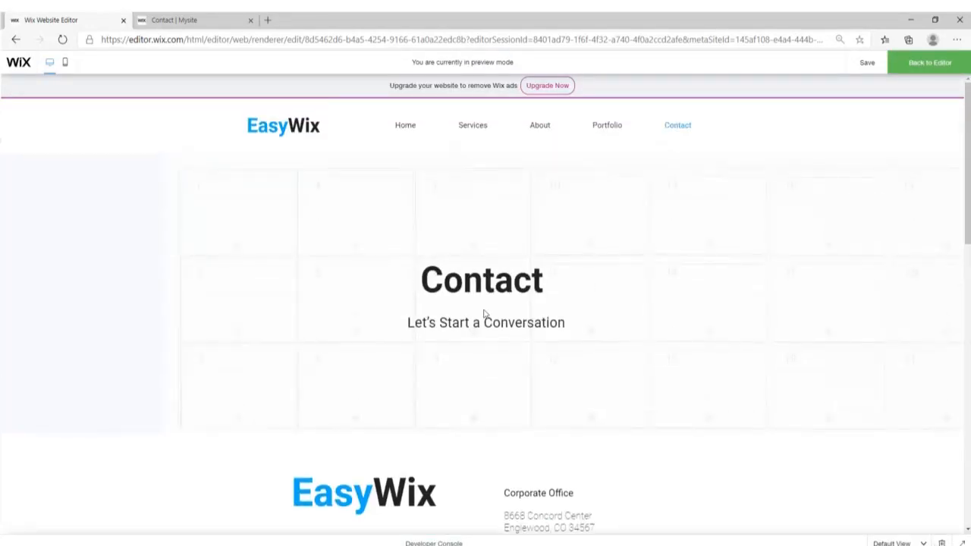
scroll(231, 309, down, 10)
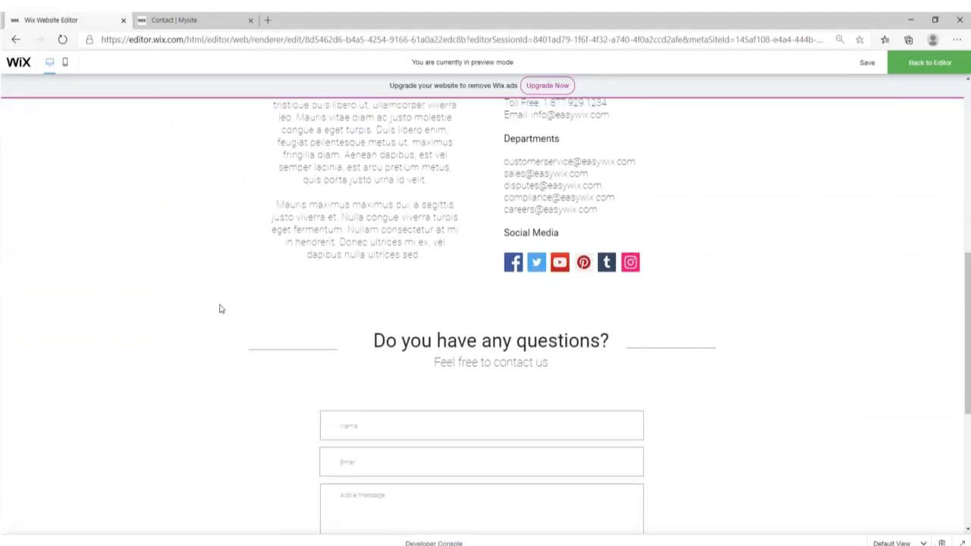
scroll(219, 308, up, 10)
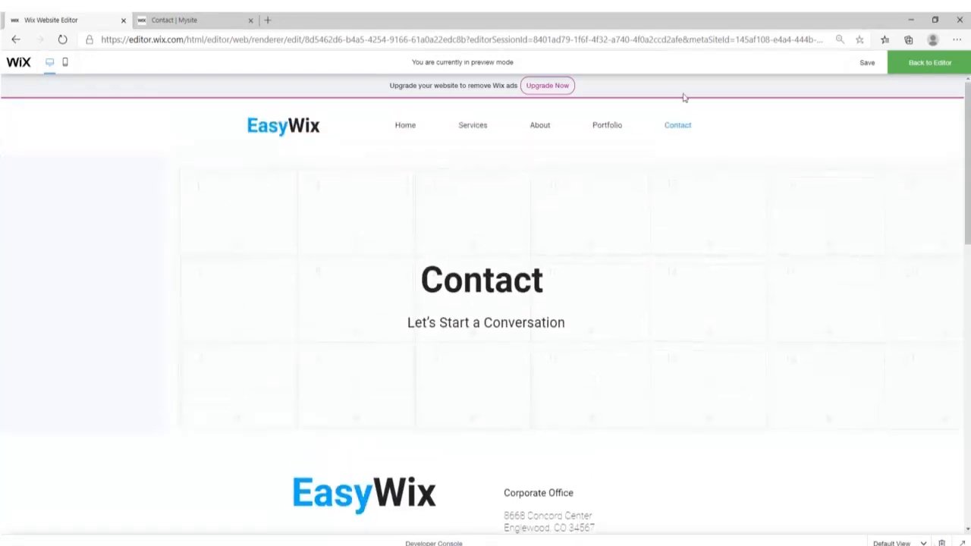
click(945, 68)
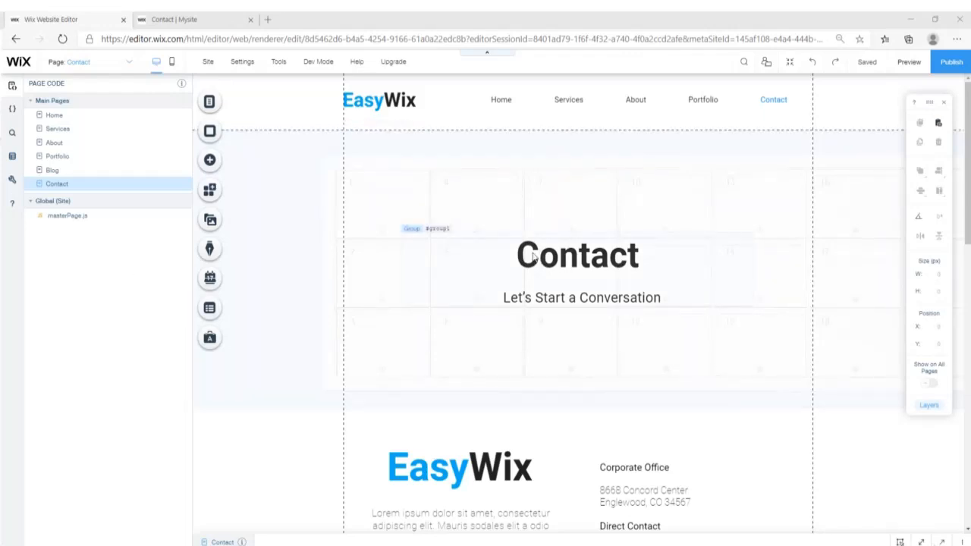
- Switch the site to its mobile version and preview it, going to the Home page through the mobile navigation menu
click(172, 63)
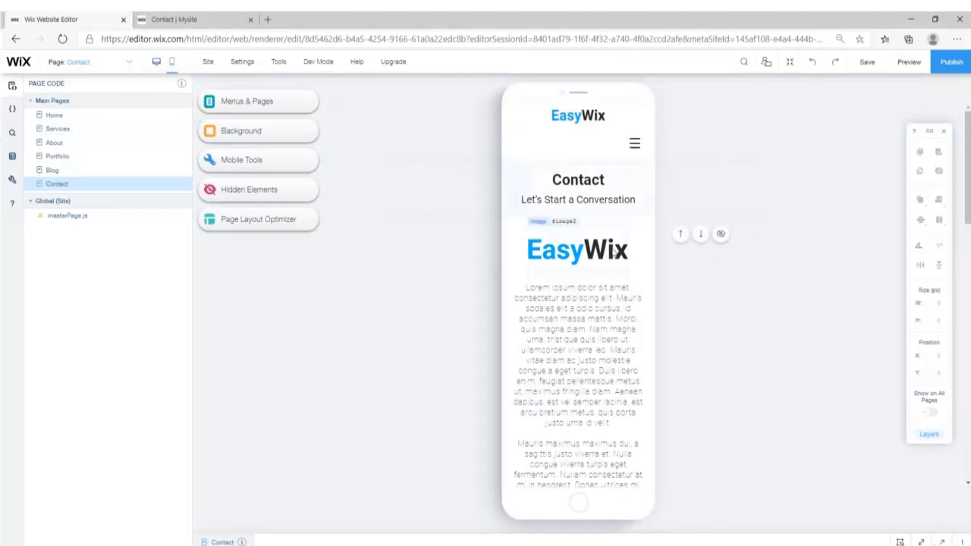
click(634, 144)
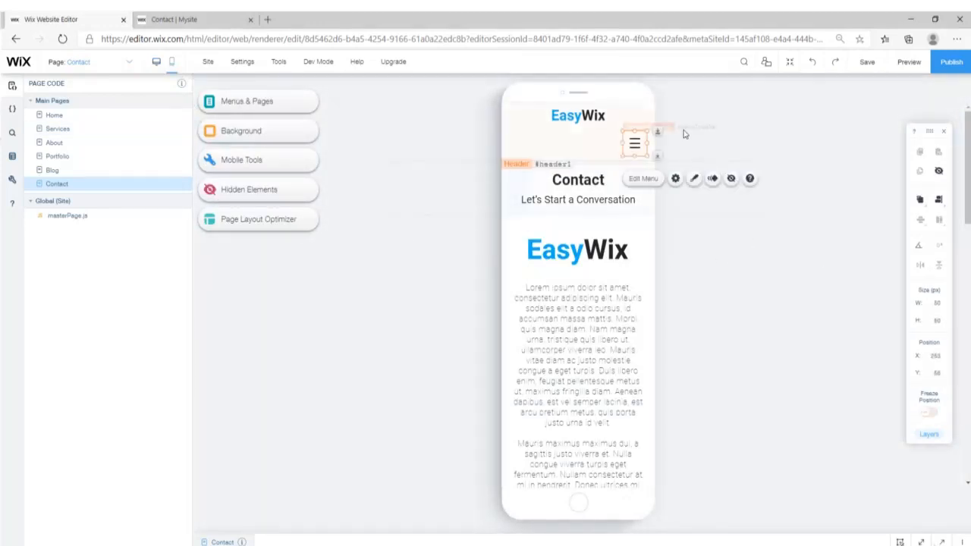
click(908, 67)
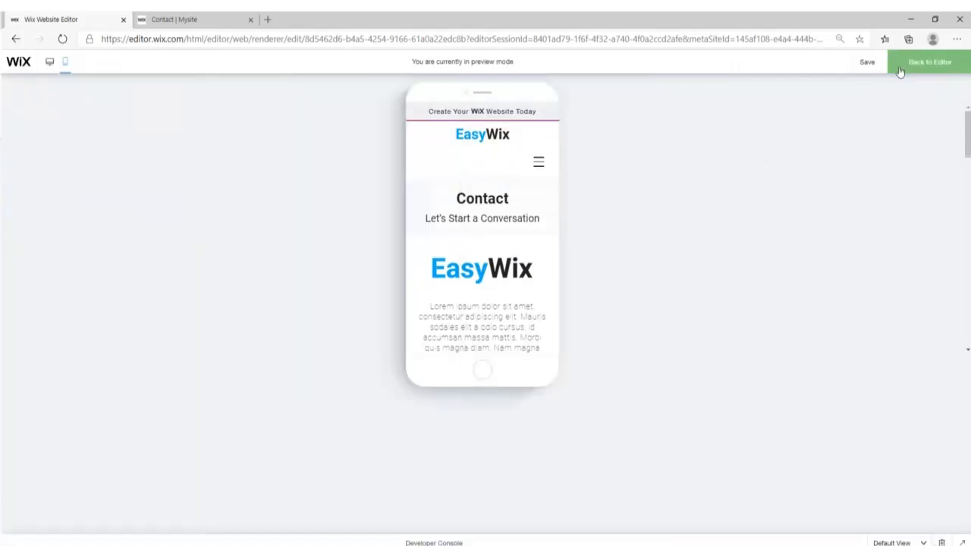
click(538, 163)
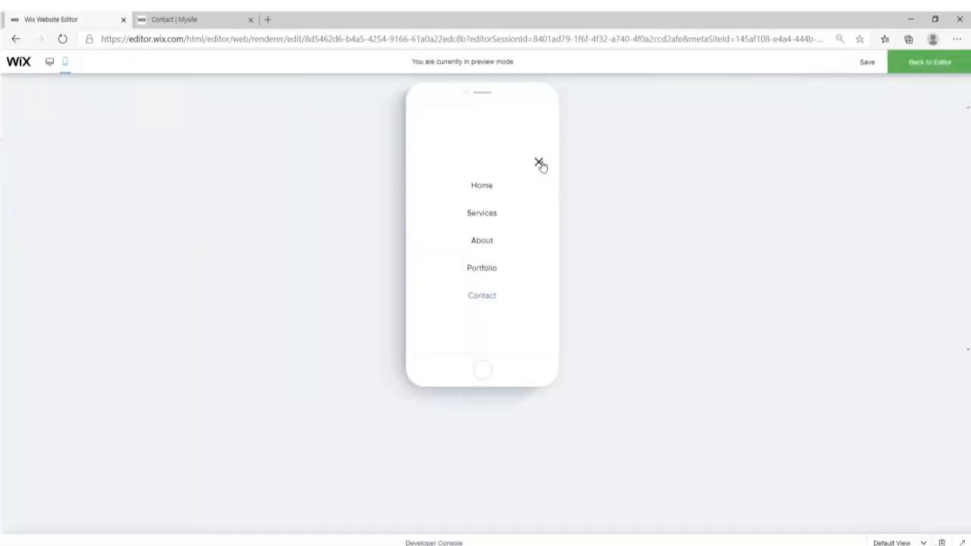
click(487, 188)
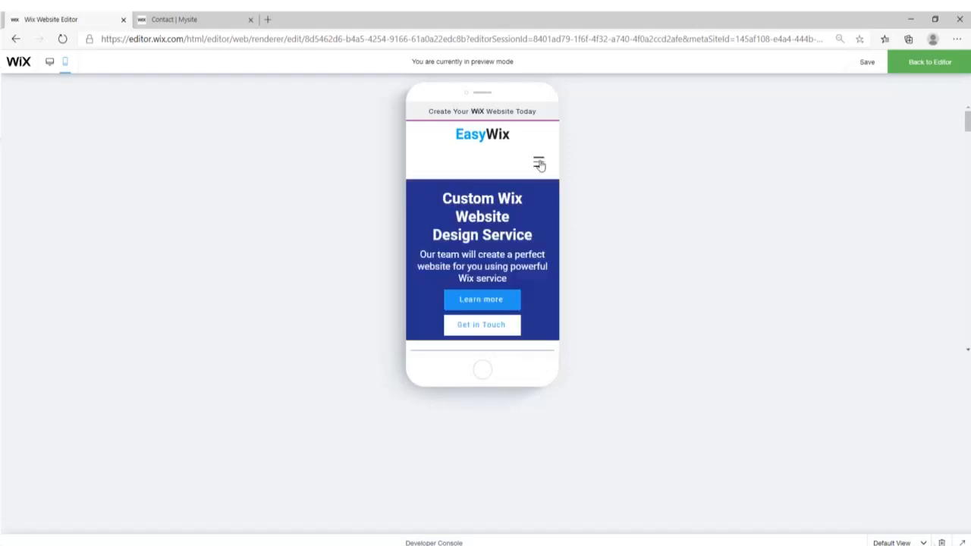
- Check the Home page's mobile preview from the hero section down to the footer, and return to the editor
scroll(483, 189, down, 1)
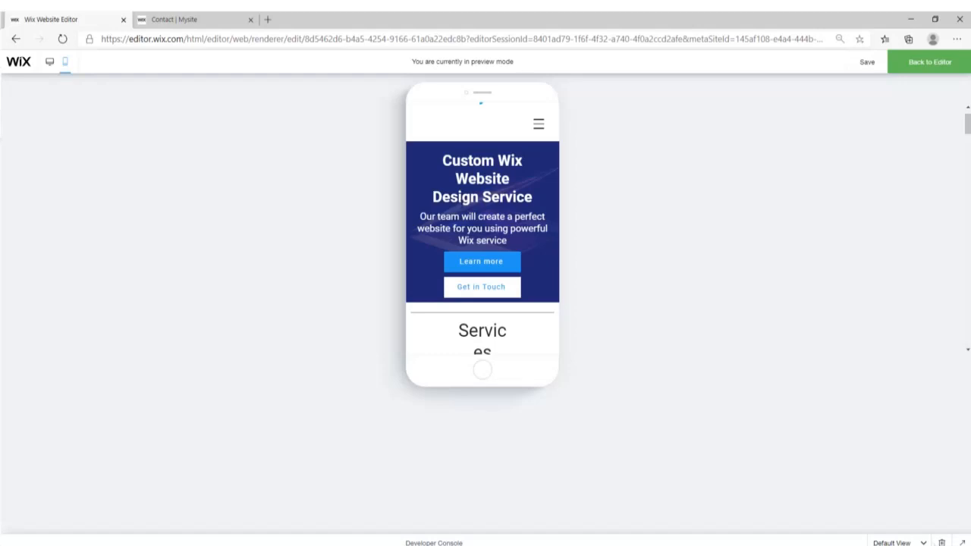
scroll(470, 209, down, 3)
scroll(468, 240, down, 10)
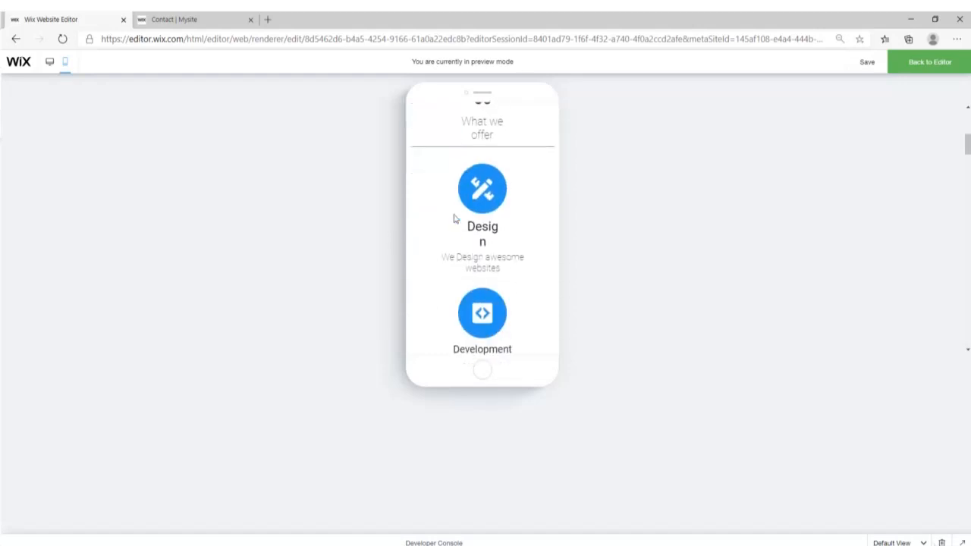
scroll(474, 214, down, 10)
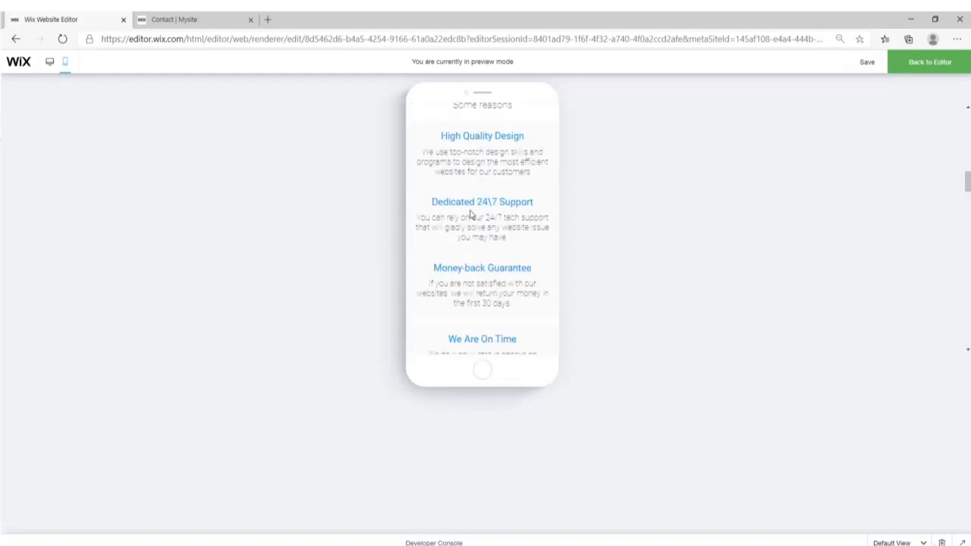
scroll(470, 215, down, 15)
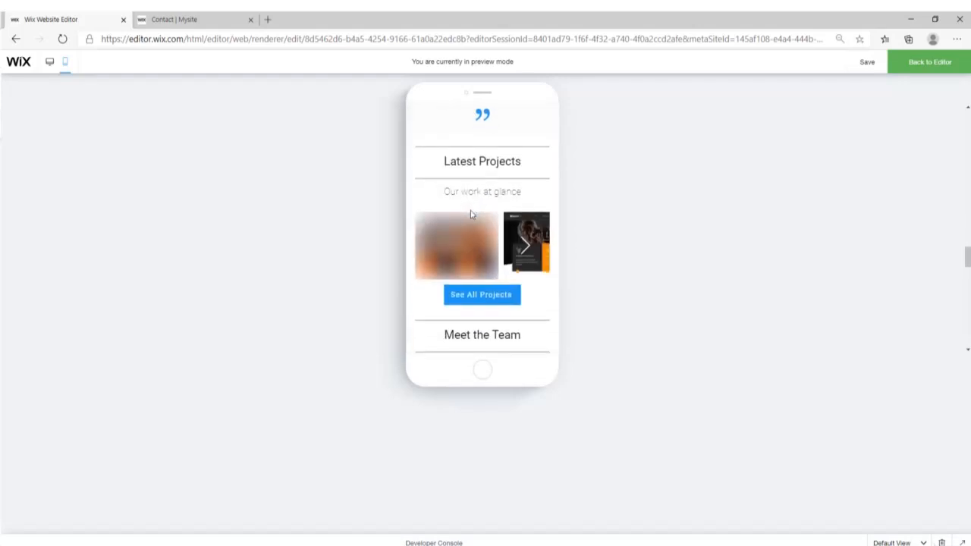
scroll(471, 214, down, 1)
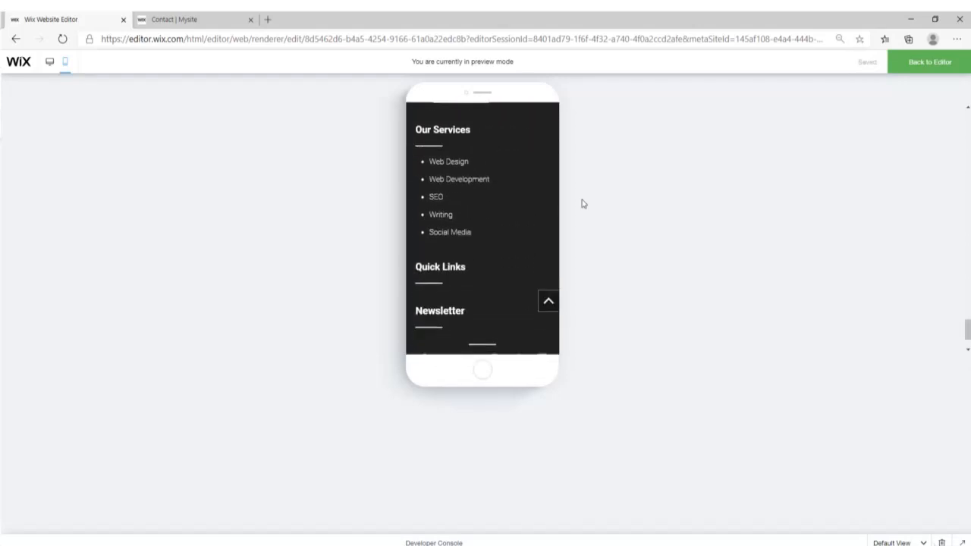
click(937, 72)
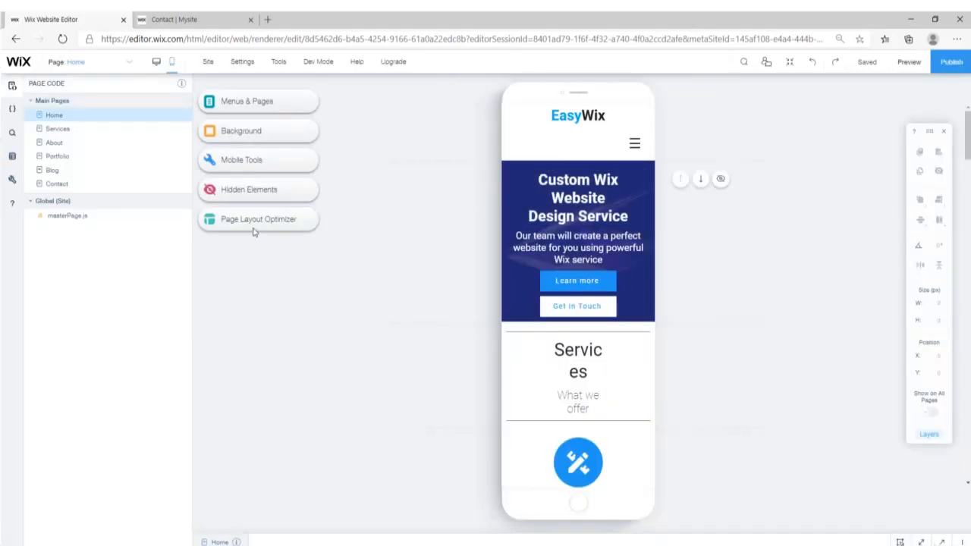
- Optimize the Home page's mobile layout with the Page Layout Optimizer and move the header logo slightly lower
click(258, 219)
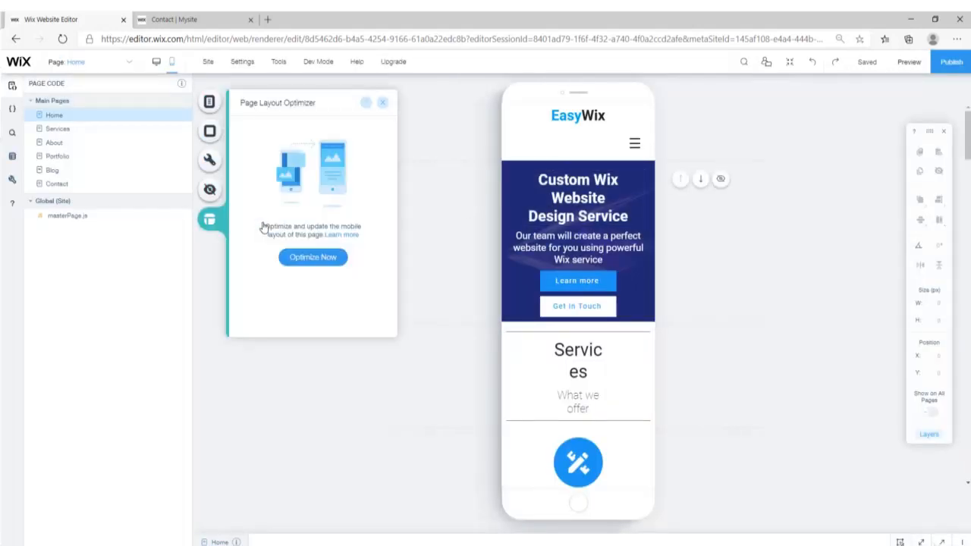
click(316, 263)
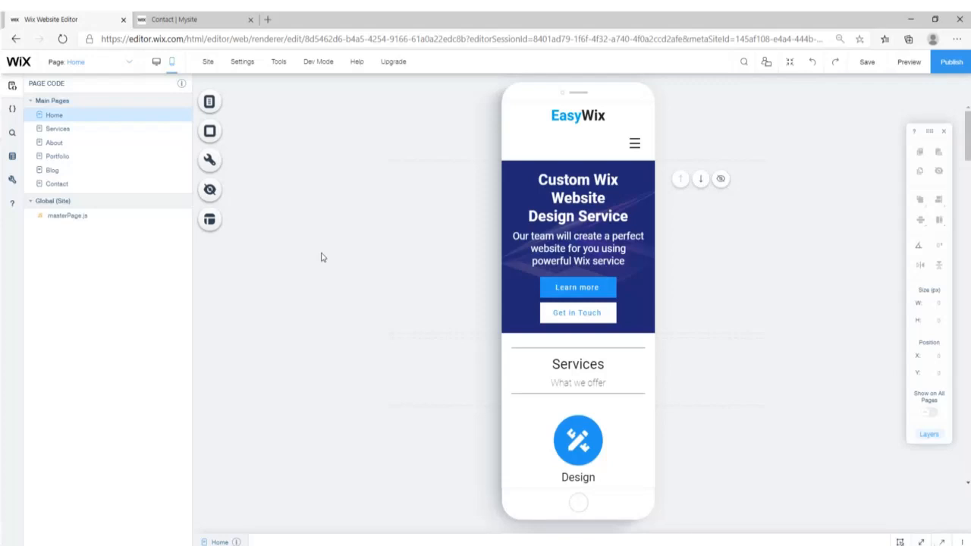
click(590, 117)
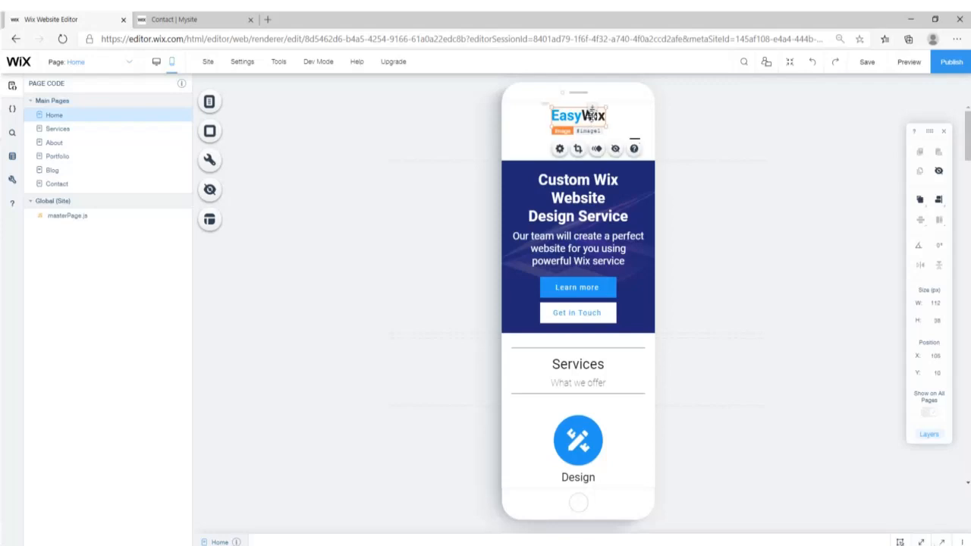
drag(582, 116, 590, 134)
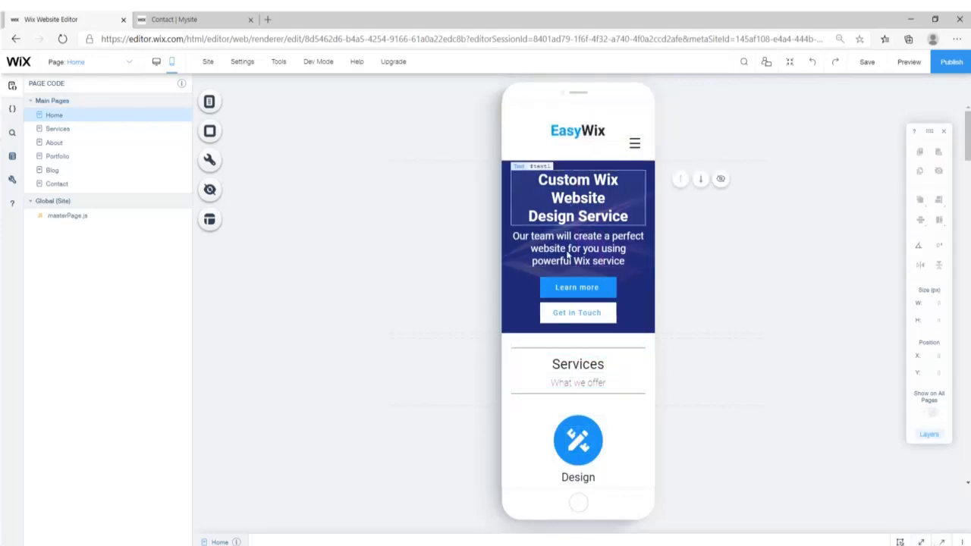
- Hide the mobile hero's "Learn more" button and move the "Get in Touch" button slightly up below the hero text
click(590, 288)
key(Delete)
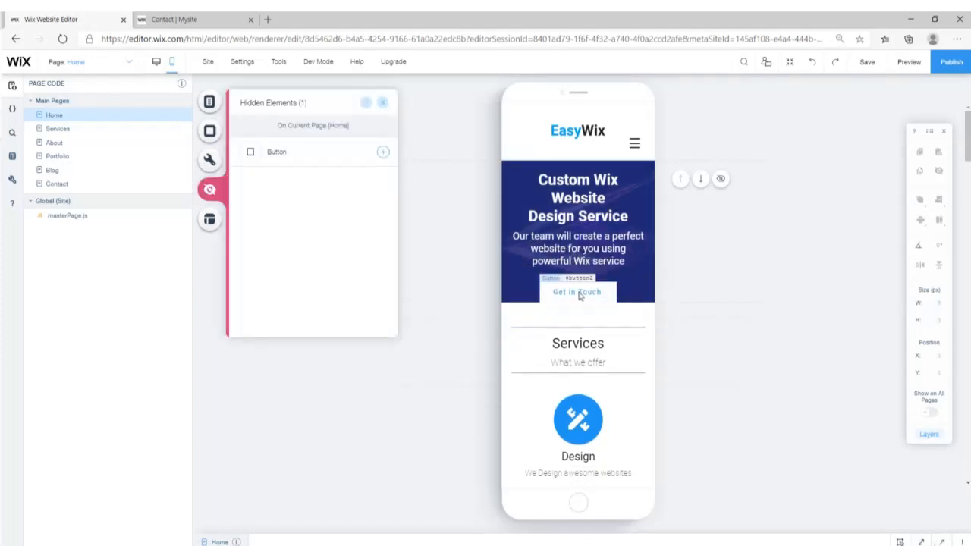
click(579, 296)
drag(588, 292, 582, 284)
click(778, 298)
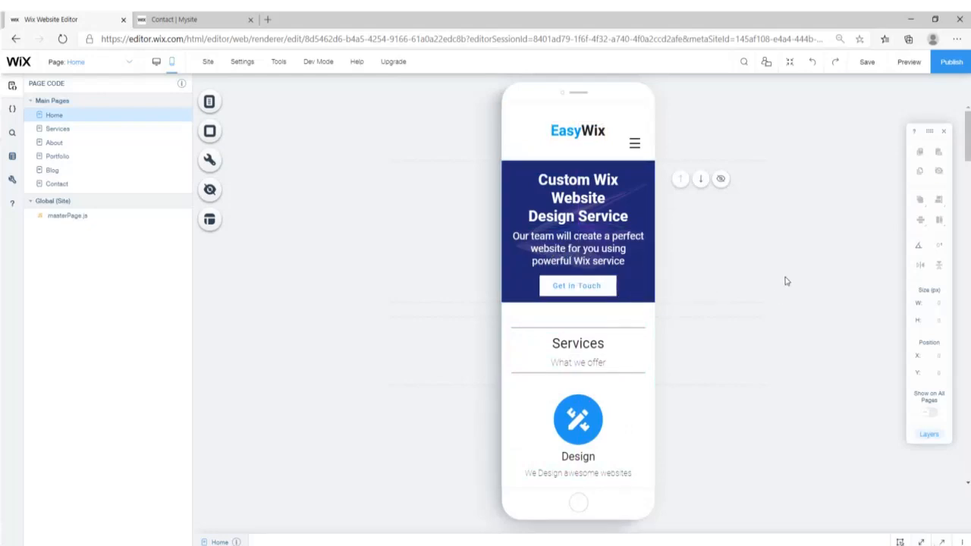
- Hide the "See All Services" button under Development in the mobile Services section and close the hidden elements list
scroll(733, 262, down, 3)
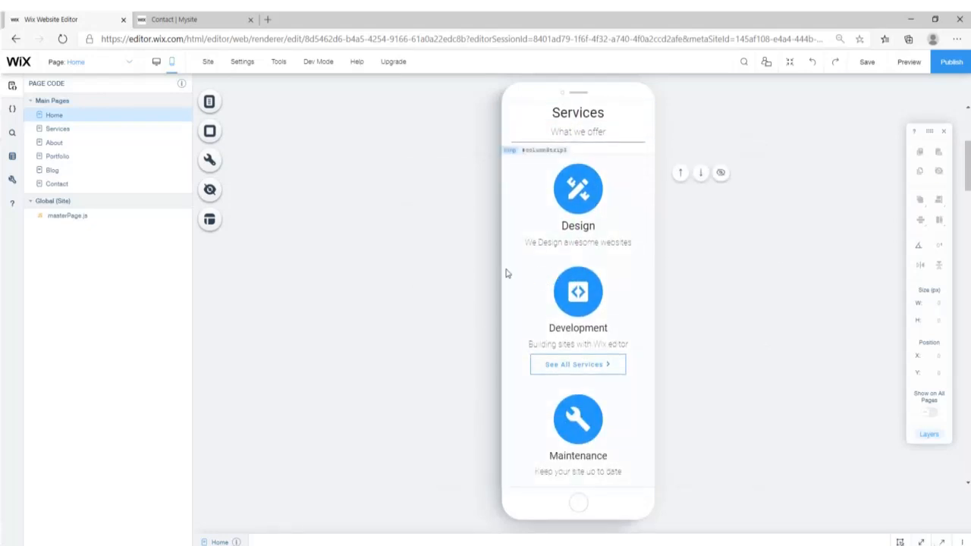
scroll(485, 280, down, 2)
click(577, 249)
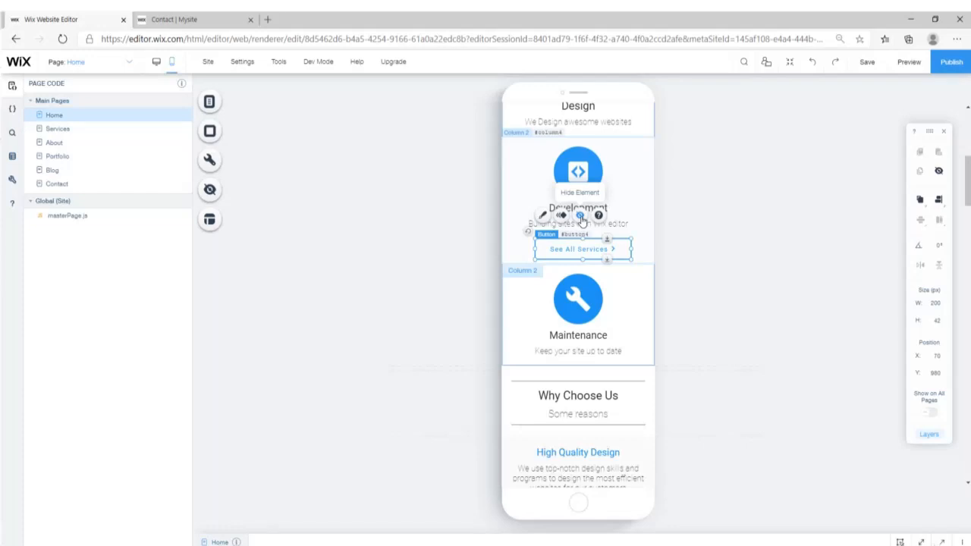
click(580, 217)
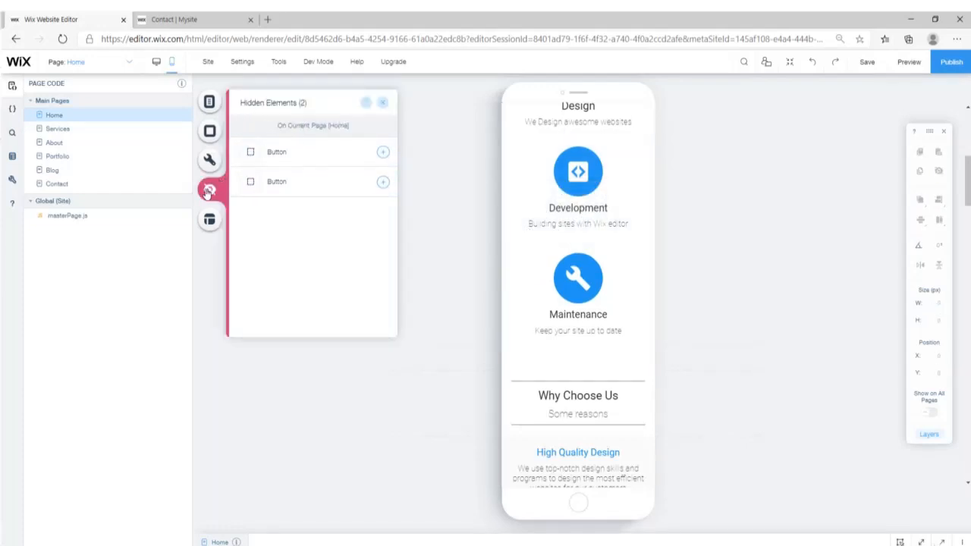
click(383, 105)
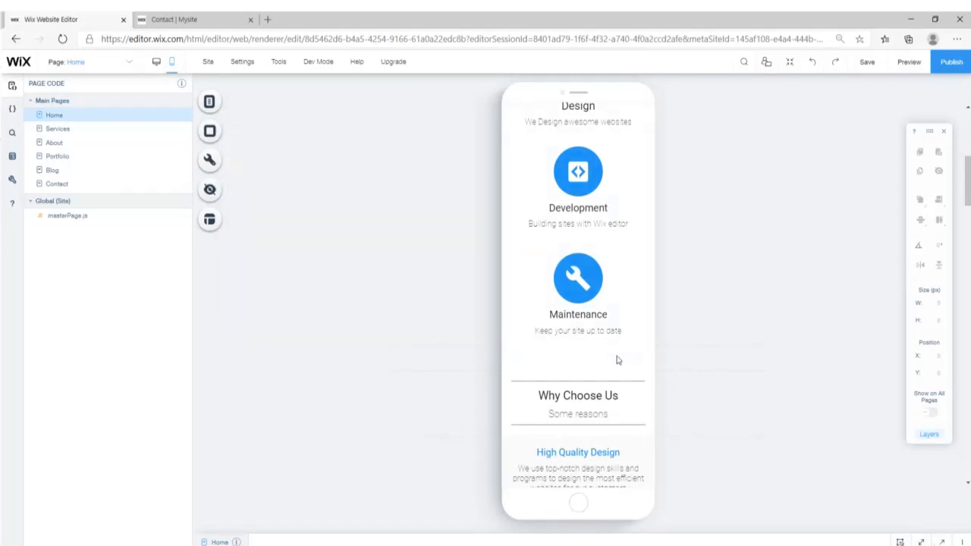
- Hide the Quick Links column and the Newsletter heading in the mobile footer
scroll(599, 284, down, 2)
scroll(591, 280, down, 10)
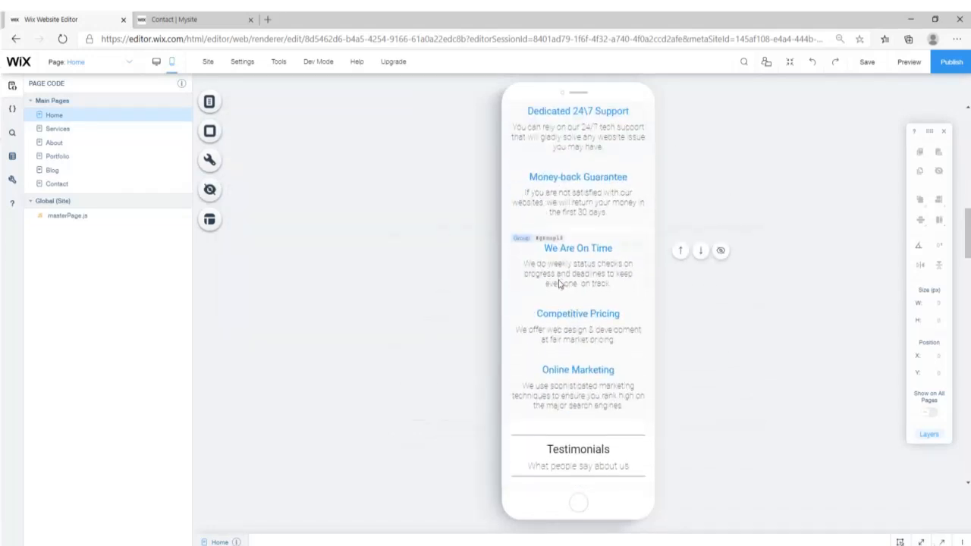
scroll(540, 277, down, 4)
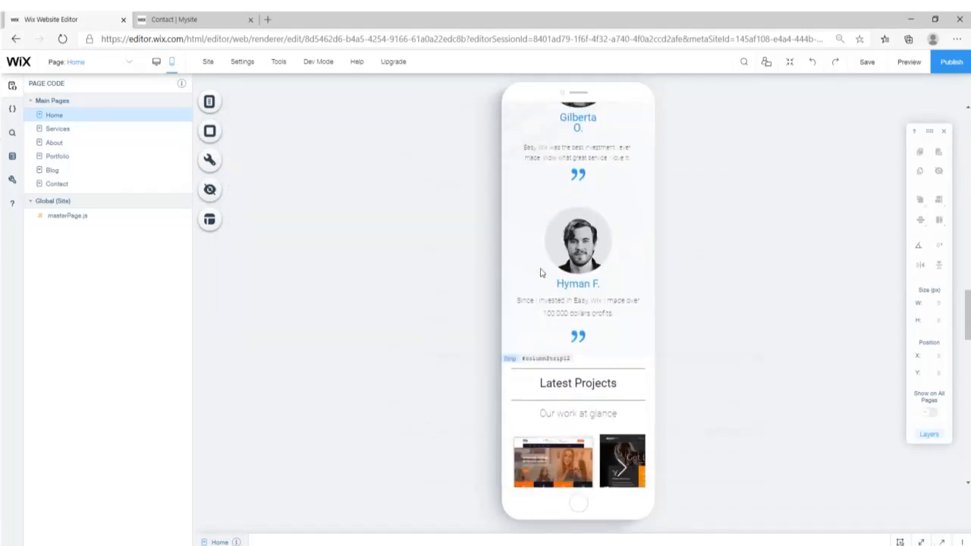
scroll(541, 273, down, 3)
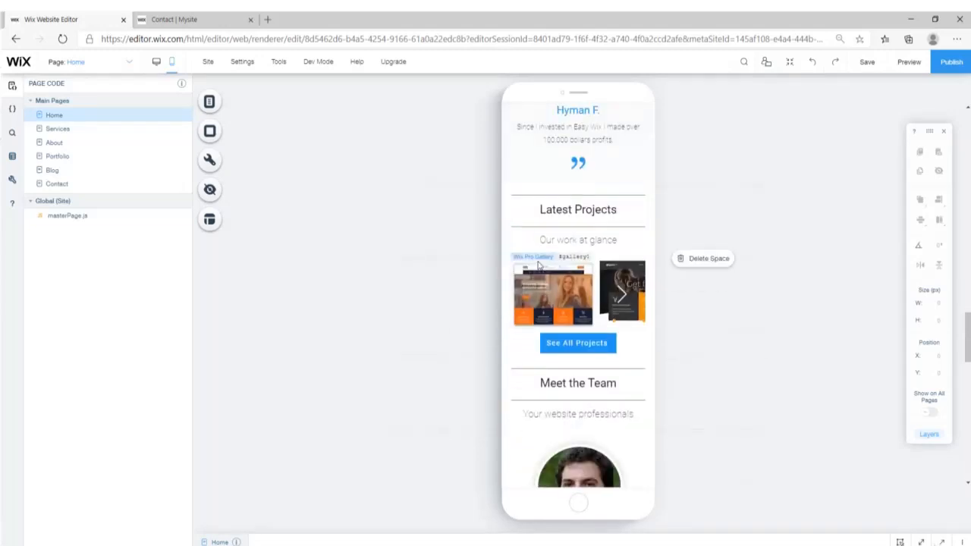
scroll(528, 278, down, 6)
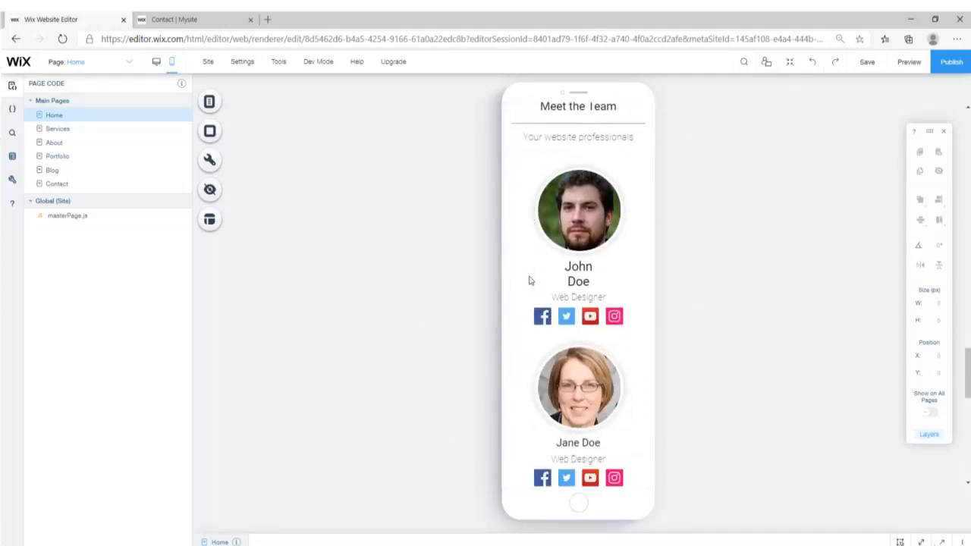
scroll(548, 267, down, 5)
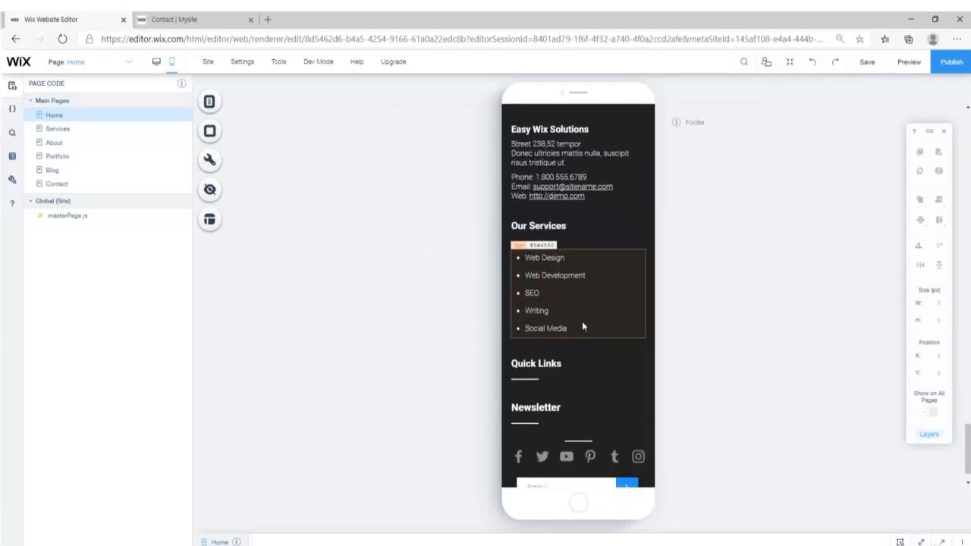
scroll(581, 325, down, 1)
click(569, 332)
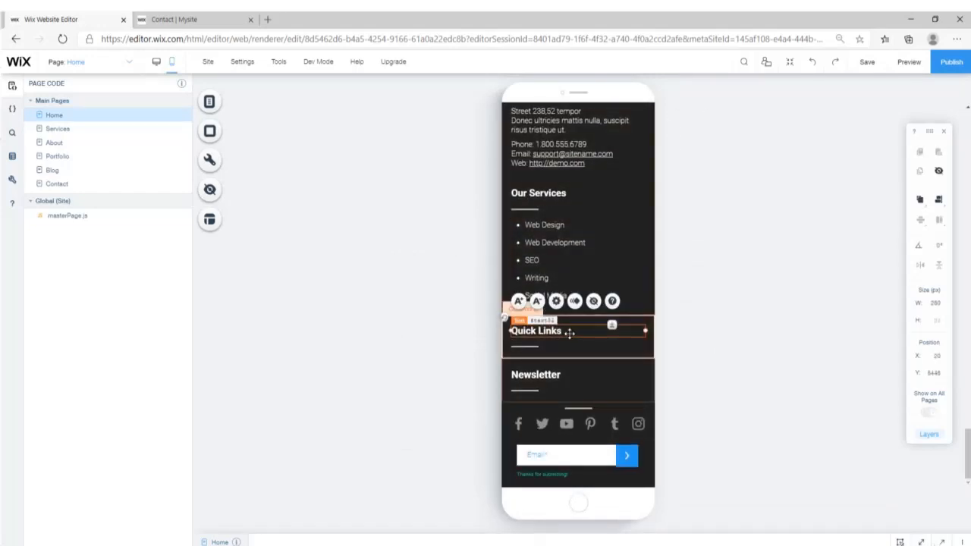
click(593, 302)
click(593, 308)
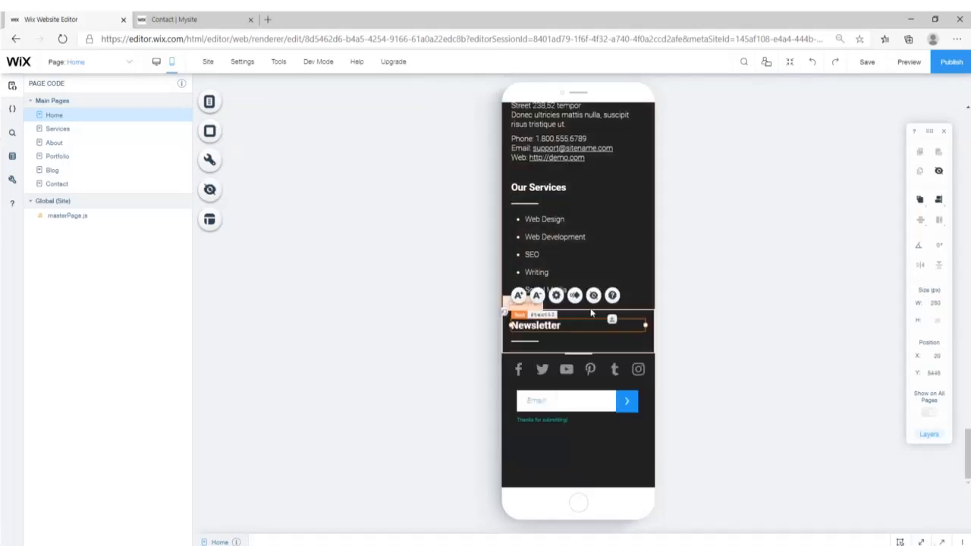
click(594, 294)
- Hide the two leftover divider lines between the Our Services list and the social icons in the mobile footer
click(531, 330)
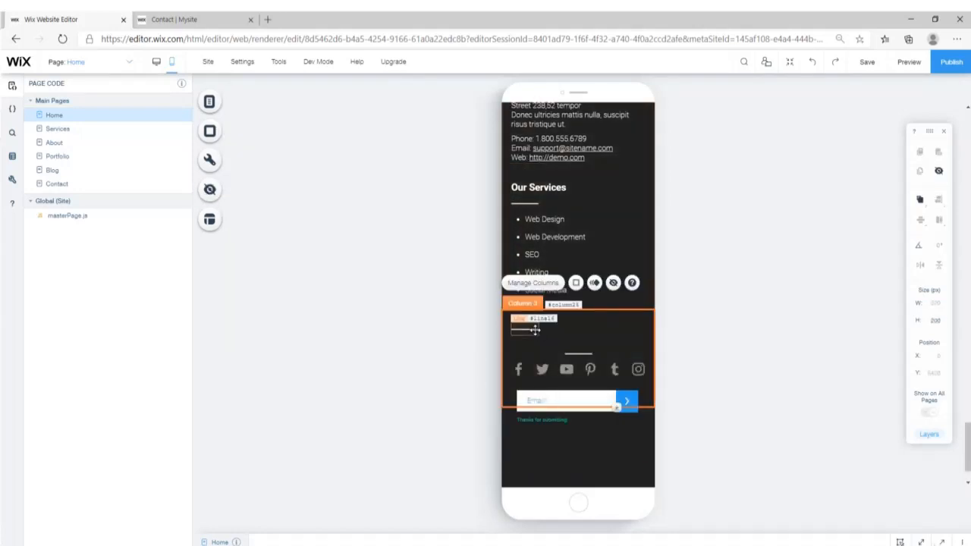
click(525, 329)
click(537, 354)
click(574, 353)
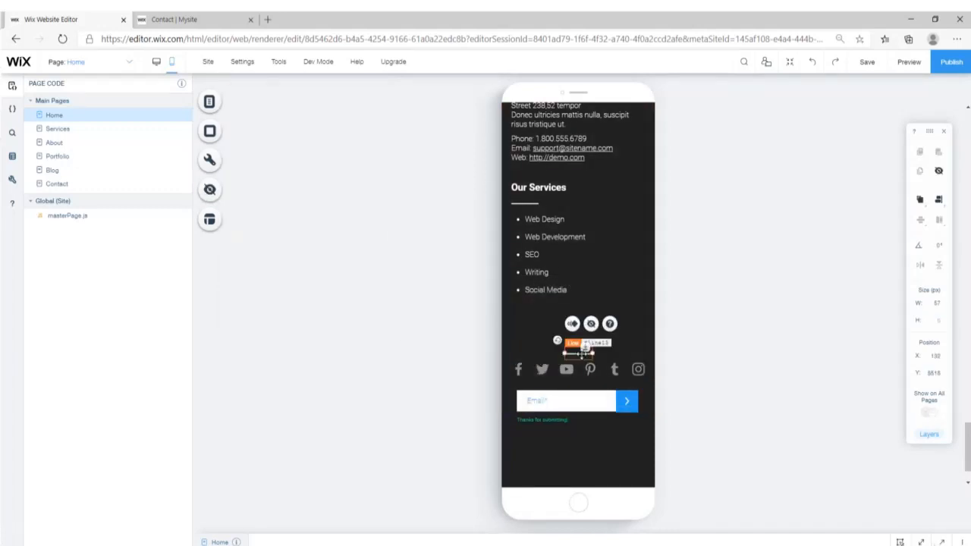
click(589, 324)
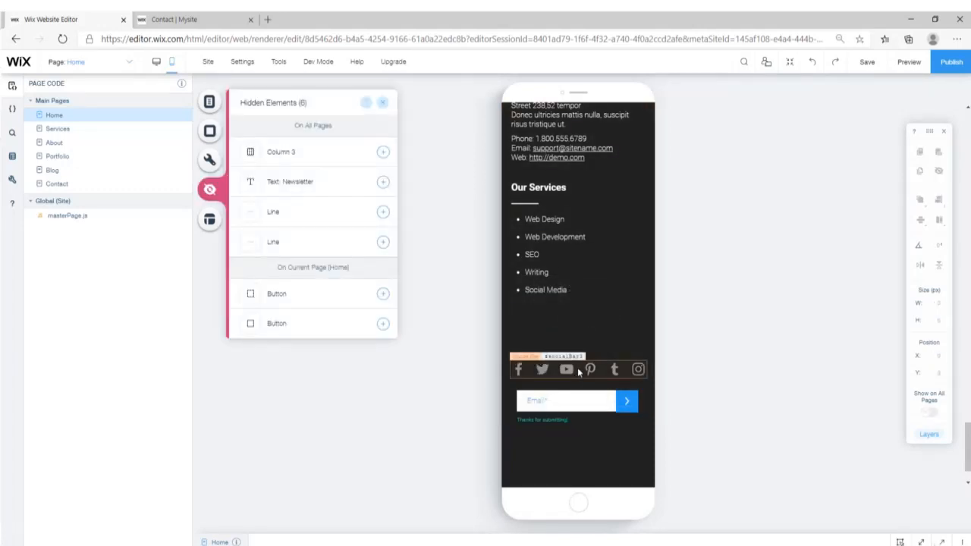
- Move the social icons up closer to the Our Services list and hide the subscribe form in the mobile footer
click(578, 371)
drag(580, 369, 579, 336)
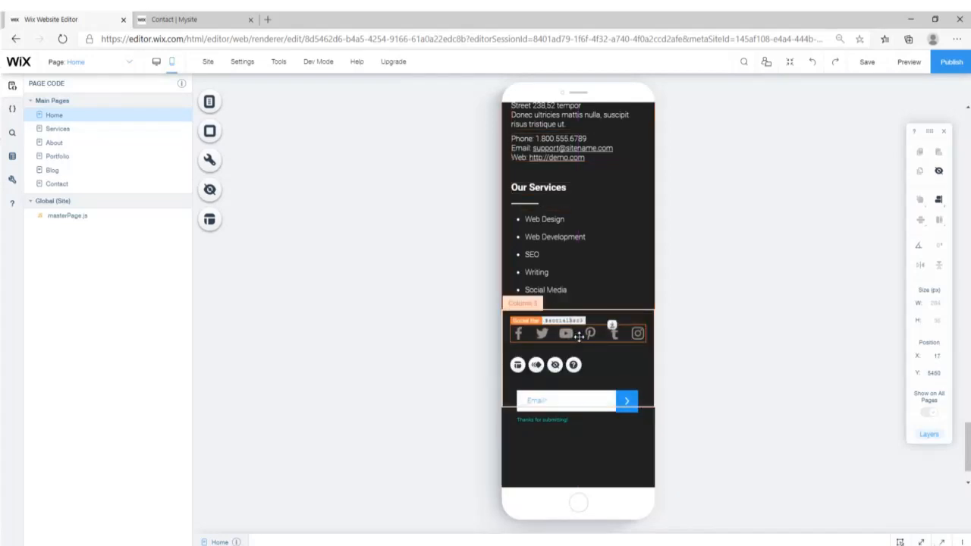
click(590, 405)
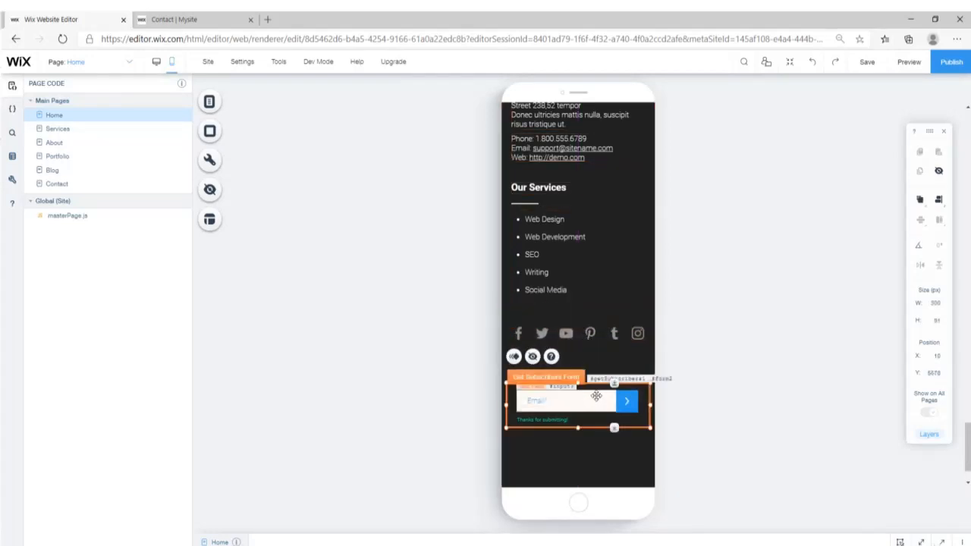
click(535, 356)
- Preview the mobile site from the Home page, open Services through the mobile menu and examine its service icons
scroll(547, 413, up, 5)
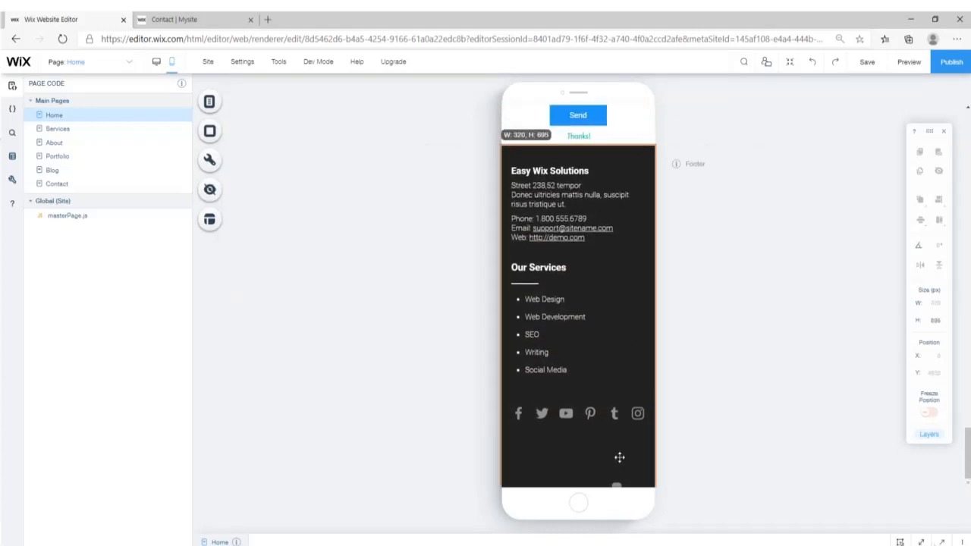
scroll(572, 401, up, 10)
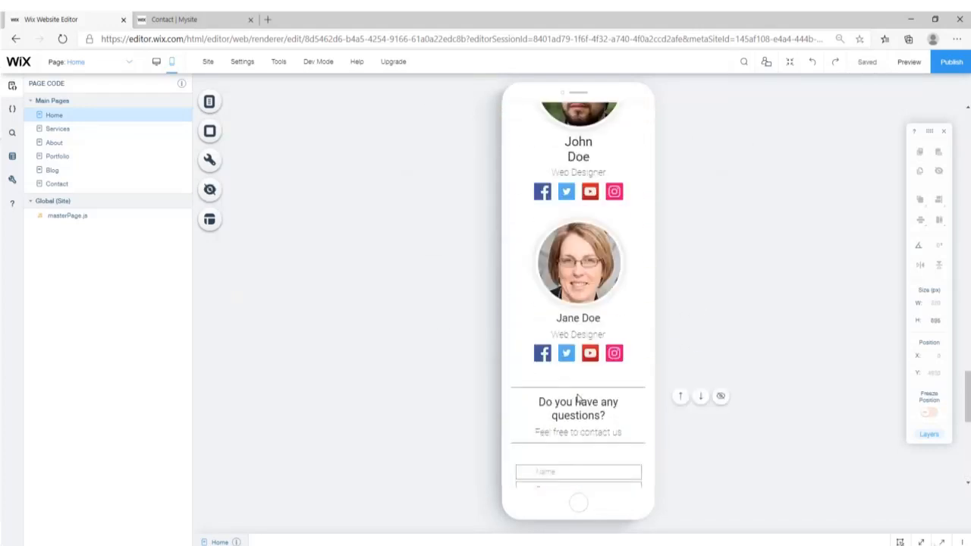
click(906, 63)
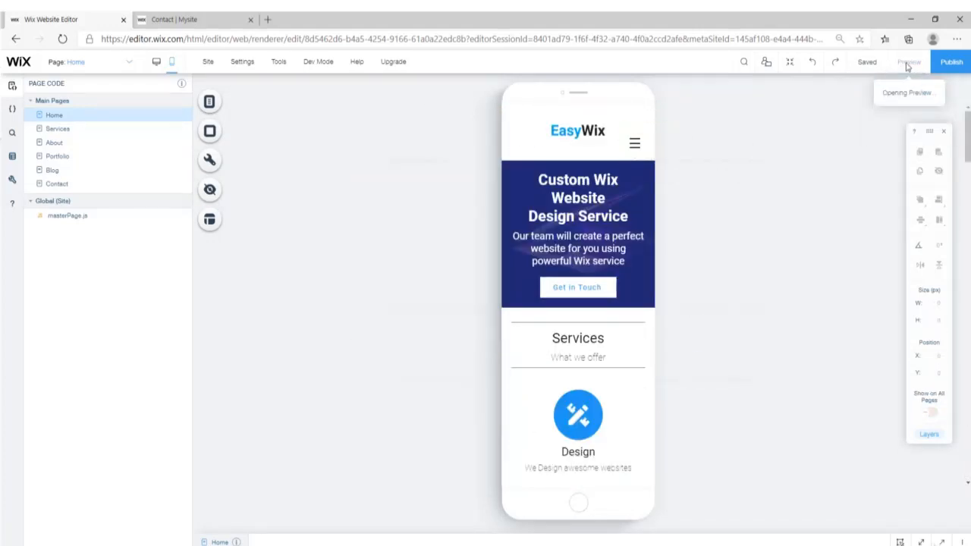
scroll(453, 229, down, 2)
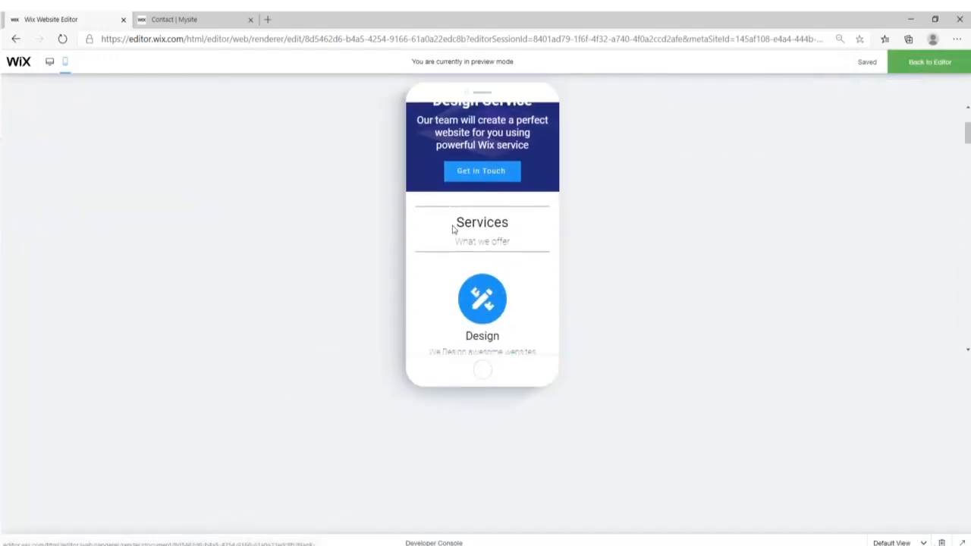
scroll(452, 229, down, 1)
scroll(468, 245, up, 4)
click(540, 163)
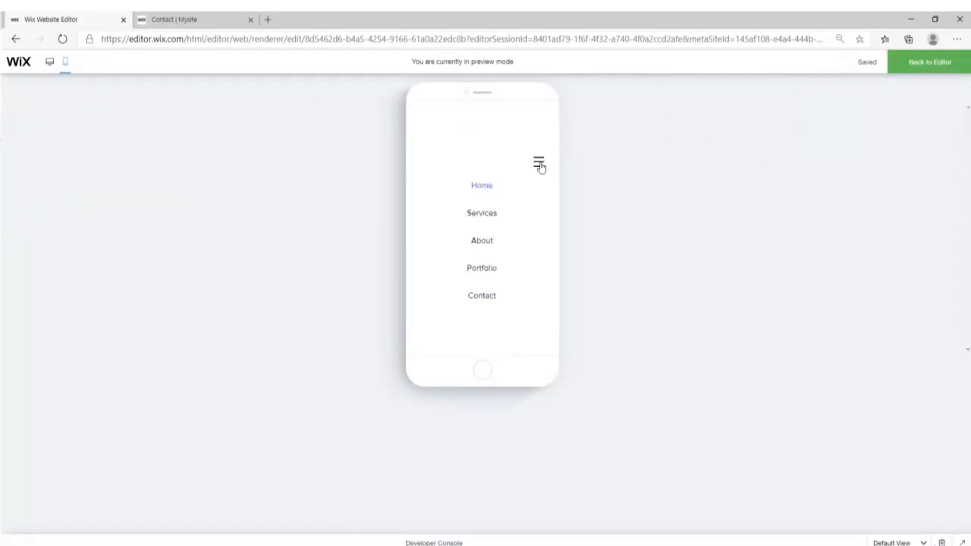
click(487, 213)
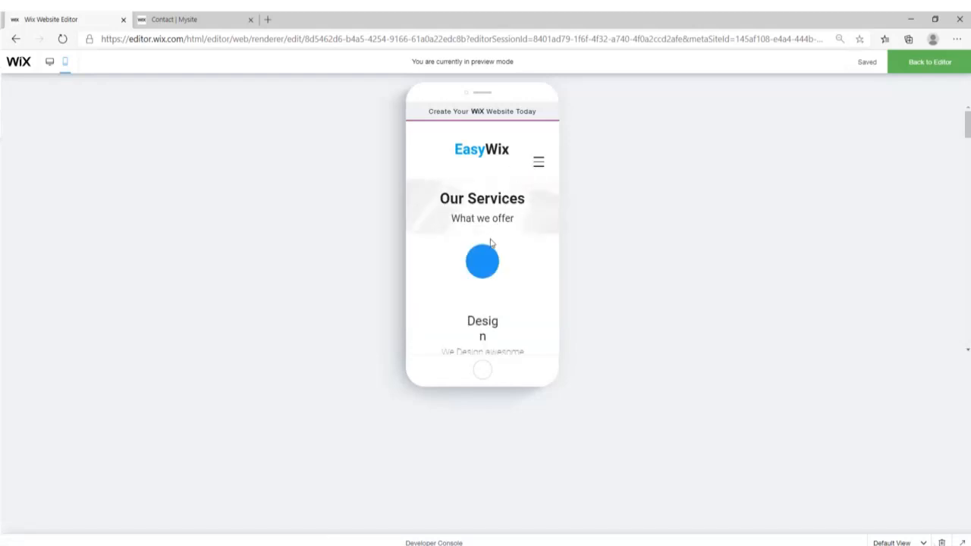
scroll(489, 243, down, 5)
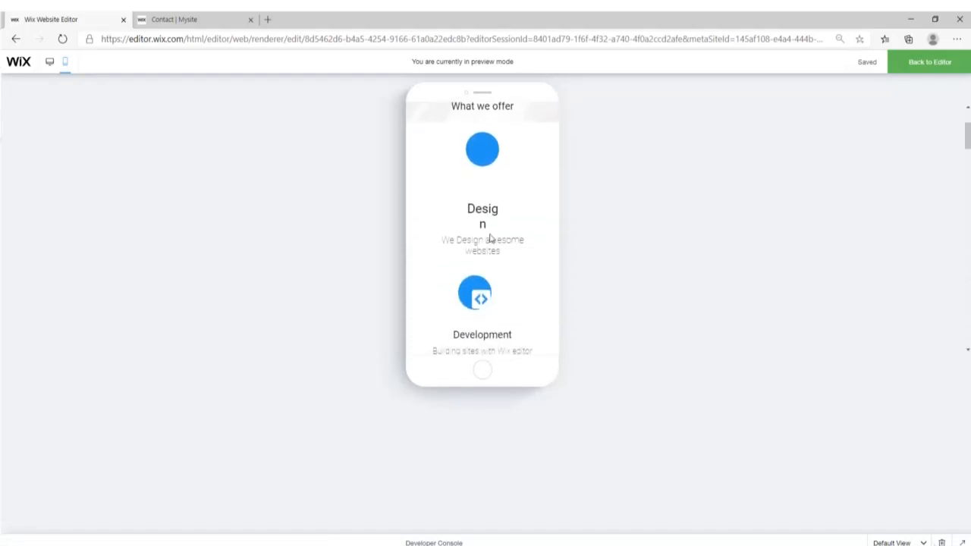
- Return to editing the Services page and optimize its mobile layout
click(904, 73)
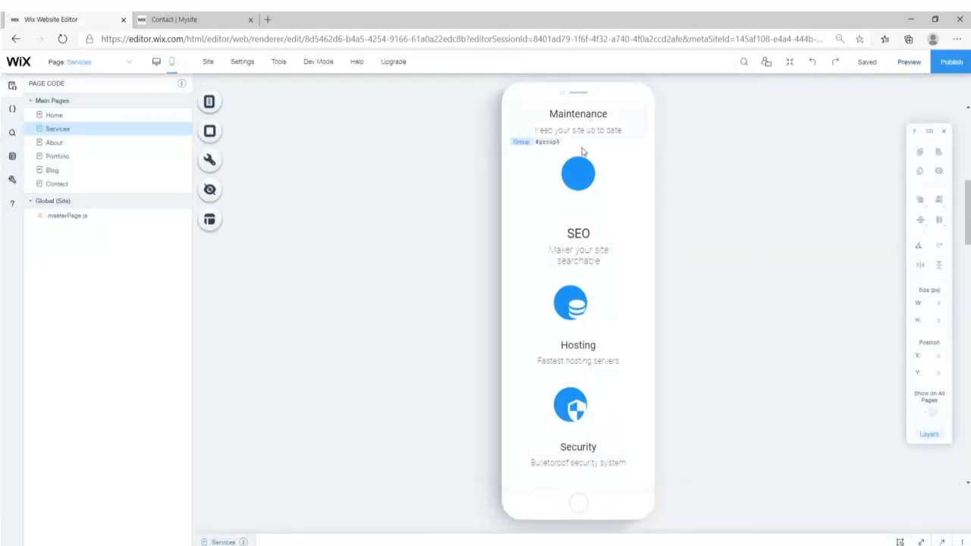
scroll(548, 232, up, 5)
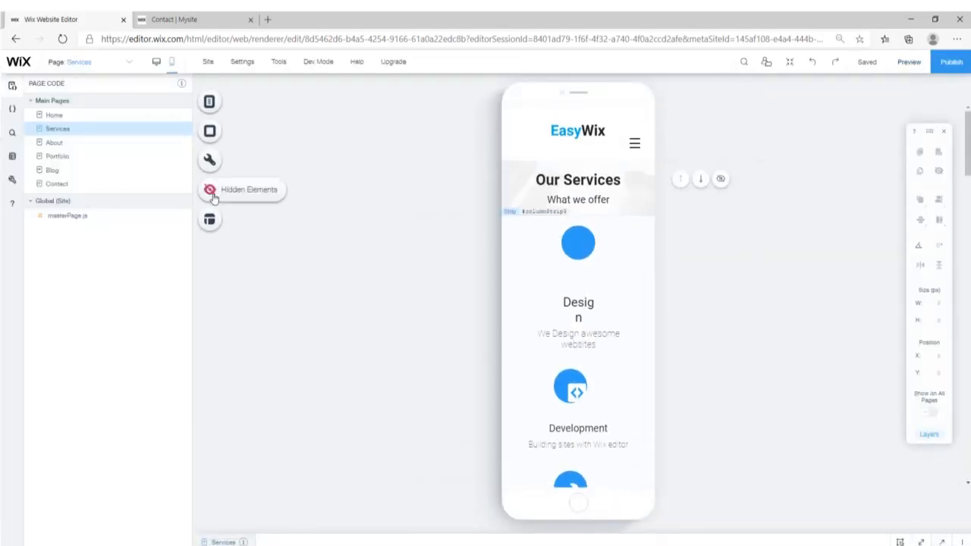
click(209, 219)
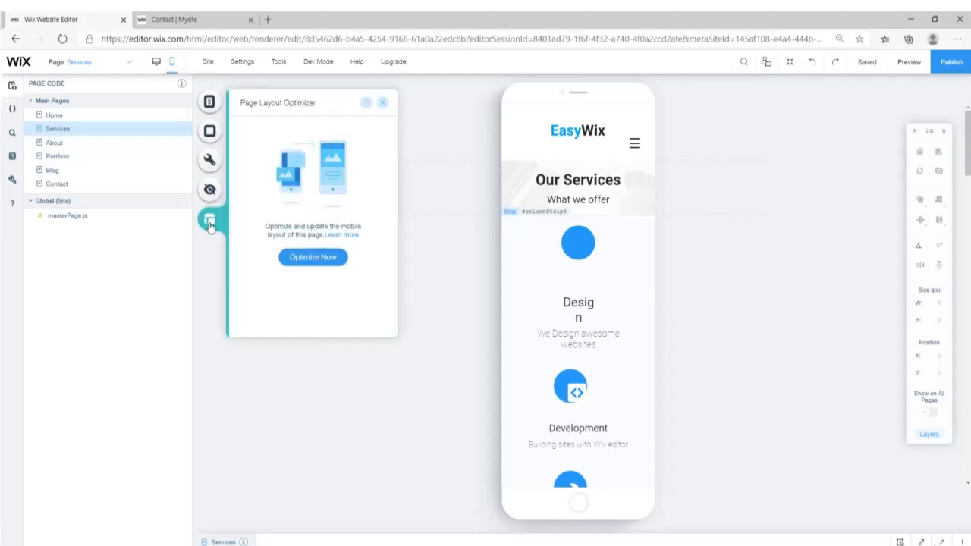
click(311, 257)
- Reposition the Design and Development icons onto their blue circles on the mobile Services page and center the Design circle
click(578, 279)
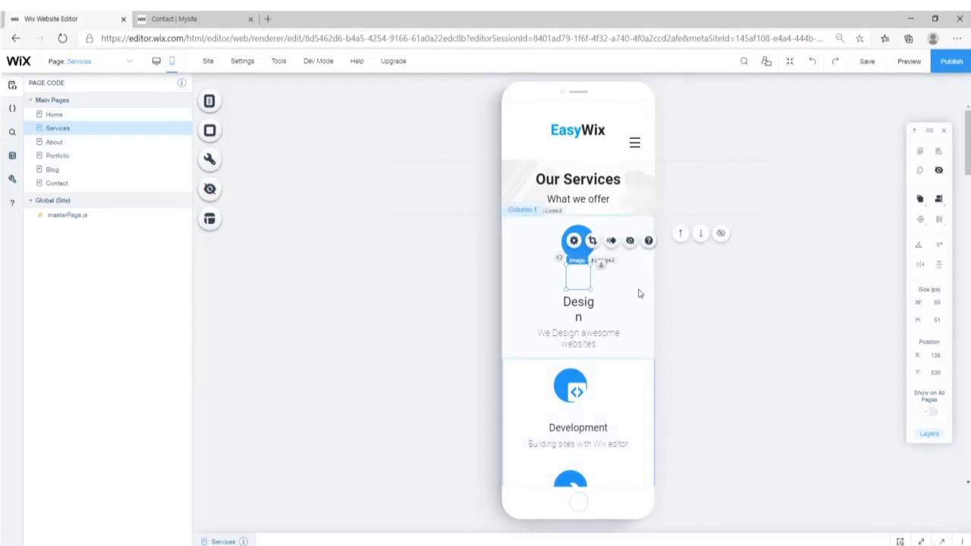
click(712, 293)
click(579, 279)
drag(580, 267, 604, 256)
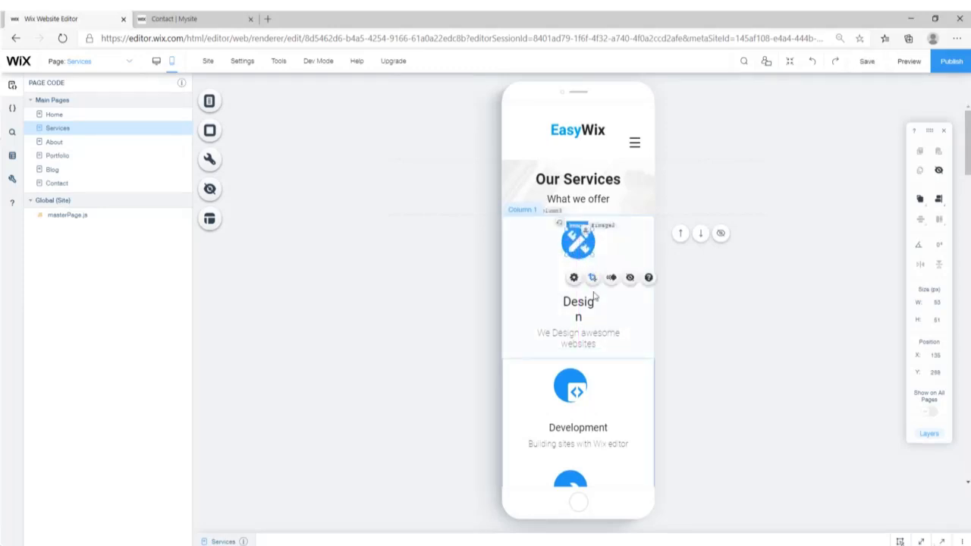
click(577, 393)
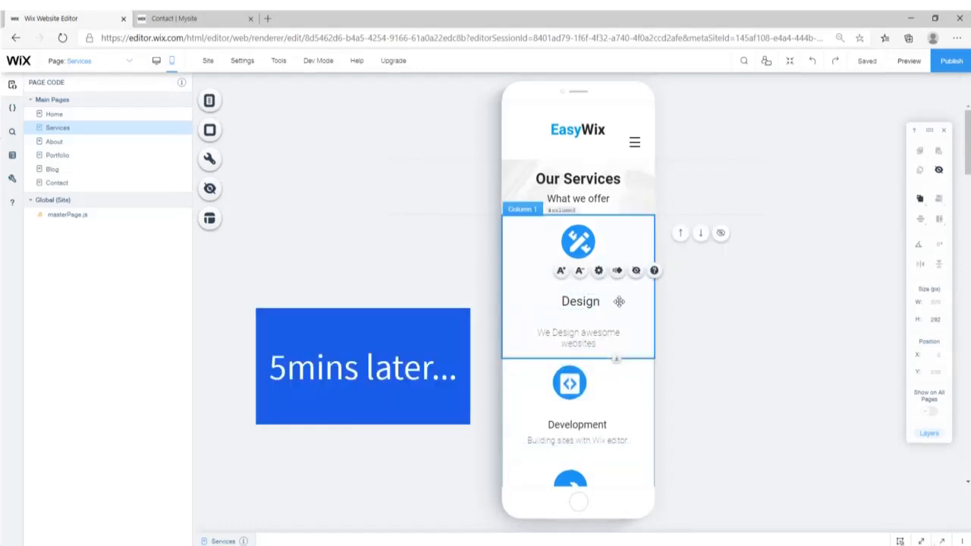
click(579, 238)
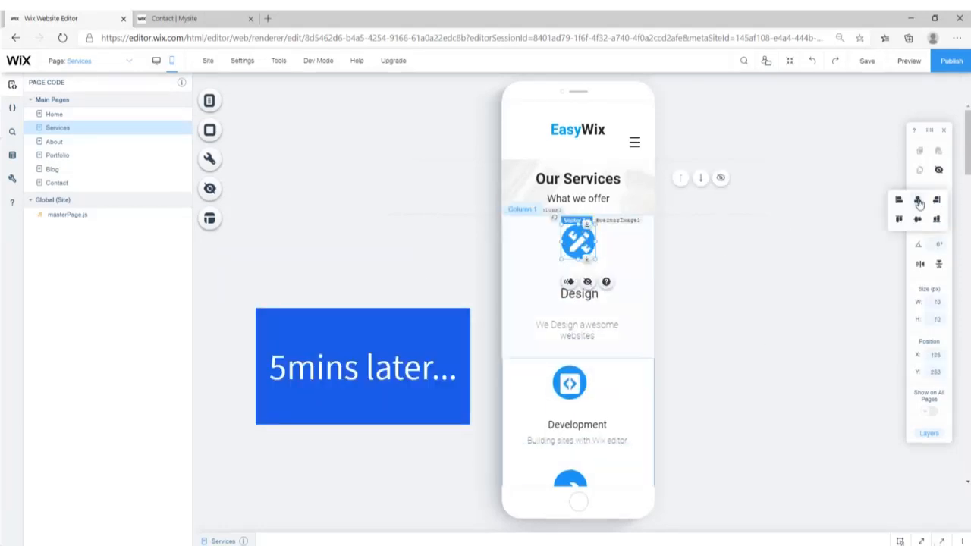
scroll(578, 303, down, 10)
drag(570, 353, 573, 360)
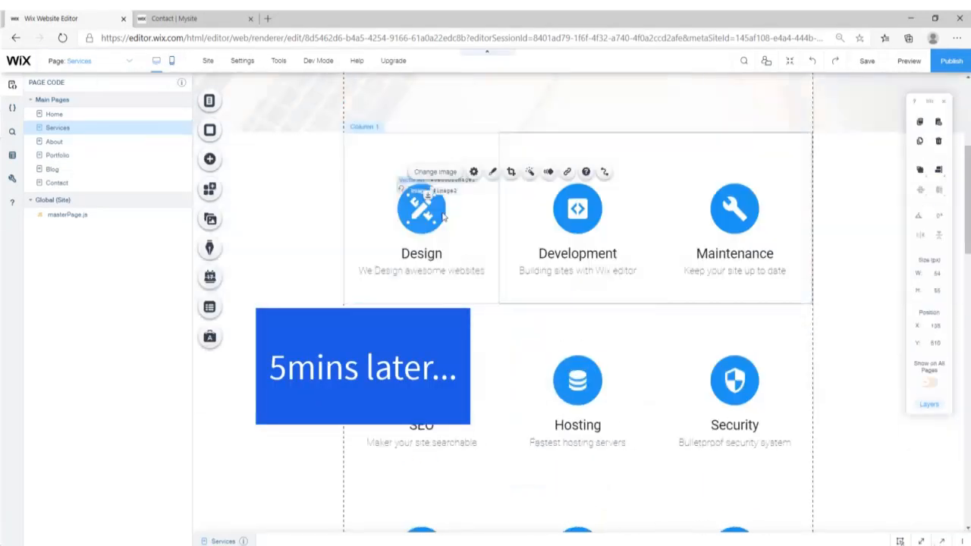
- Optimize the mobile layout of the Services page again and check all its service blocks
click(579, 210)
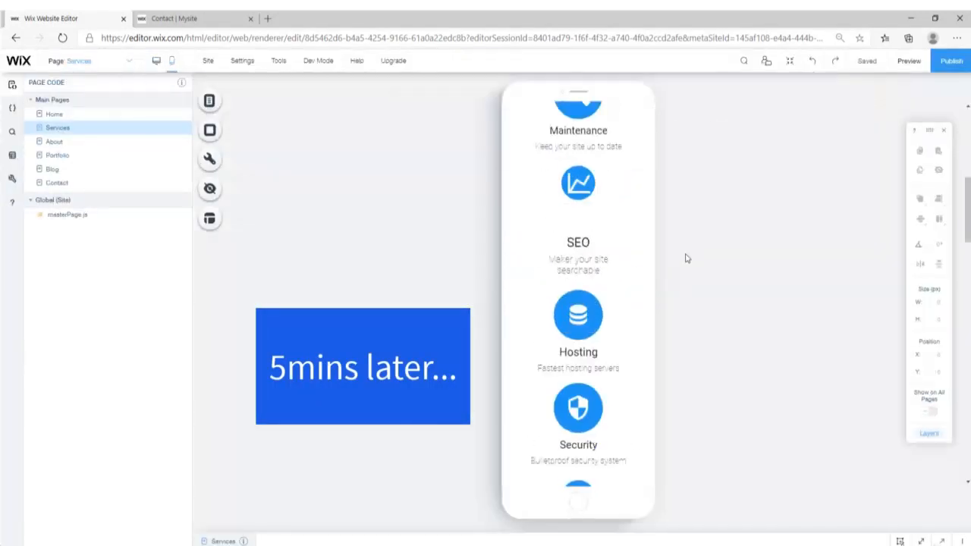
click(624, 286)
scroll(596, 274, down, 3)
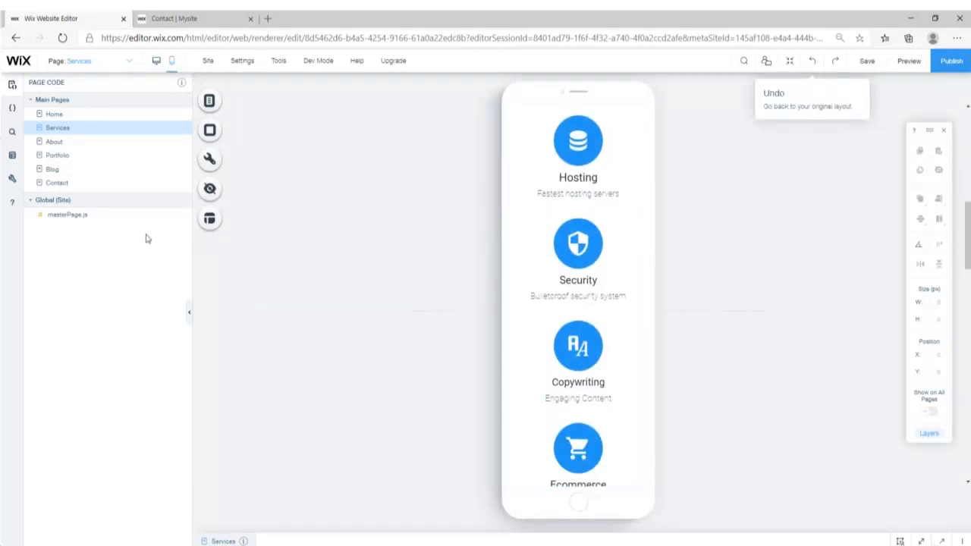
scroll(599, 268, down, 5)
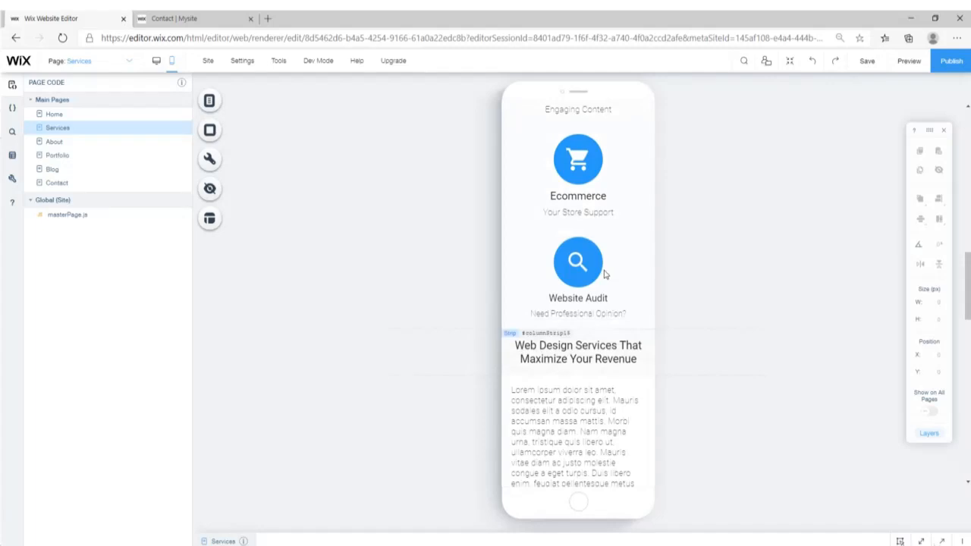
scroll(605, 280, up, 15)
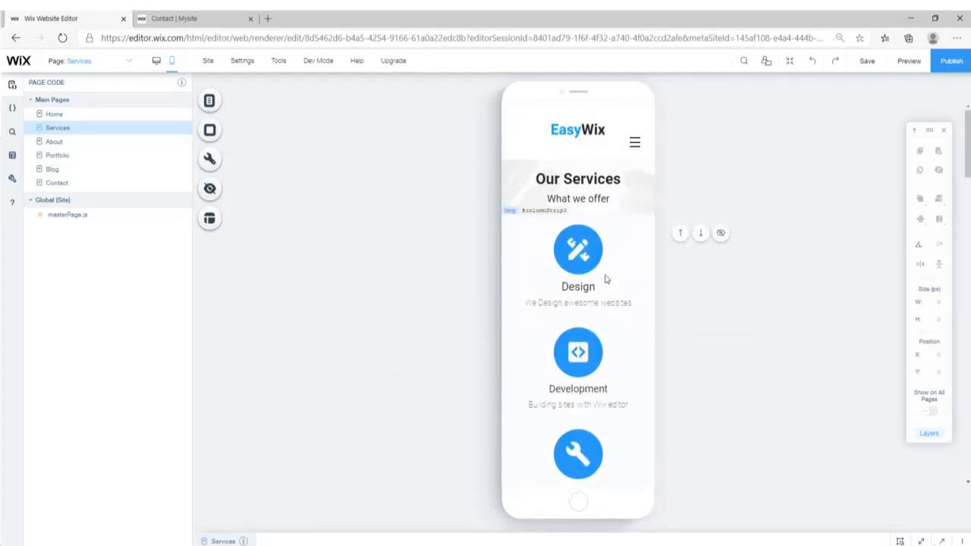
click(210, 224)
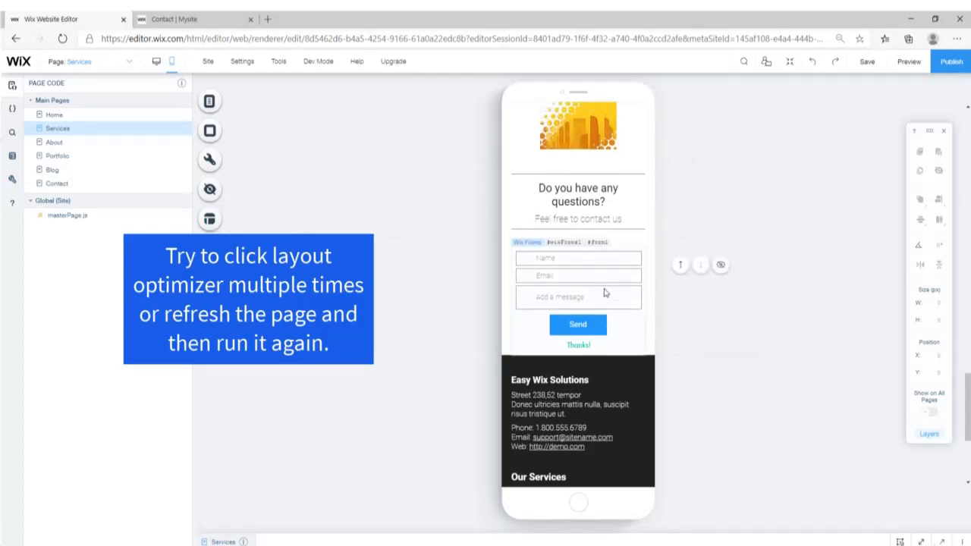
- Open the About page, check its mobile sections and optimize the page's mobile layout
click(58, 147)
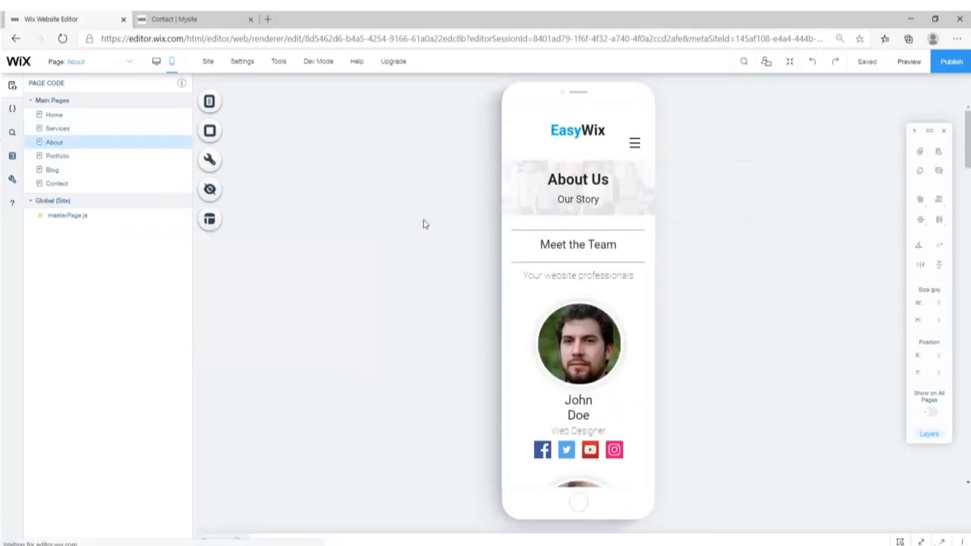
scroll(580, 242, down, 10)
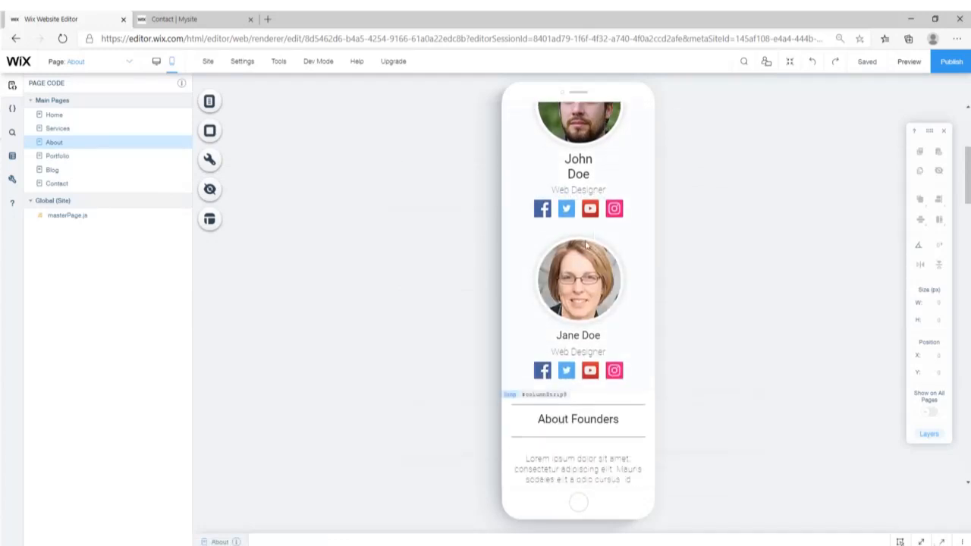
scroll(565, 244, down, 6)
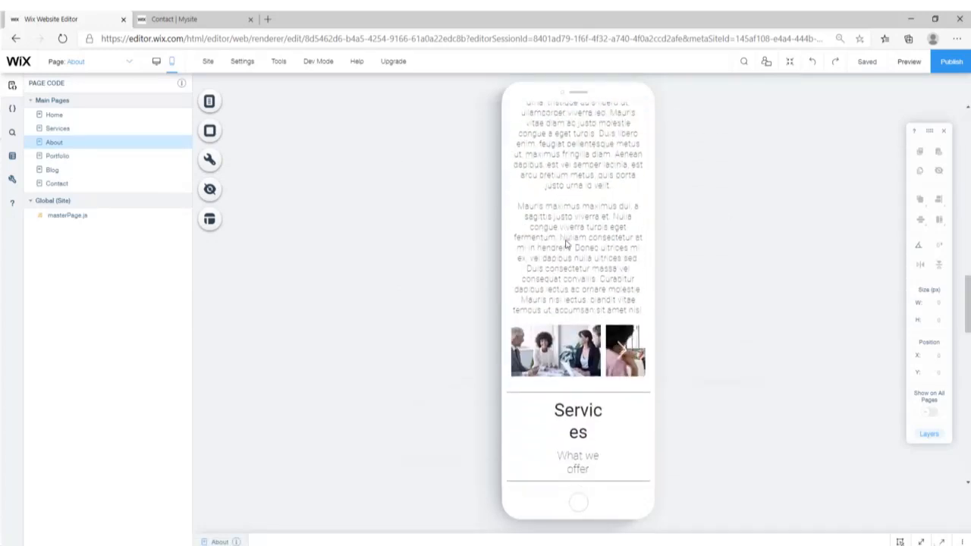
click(209, 219)
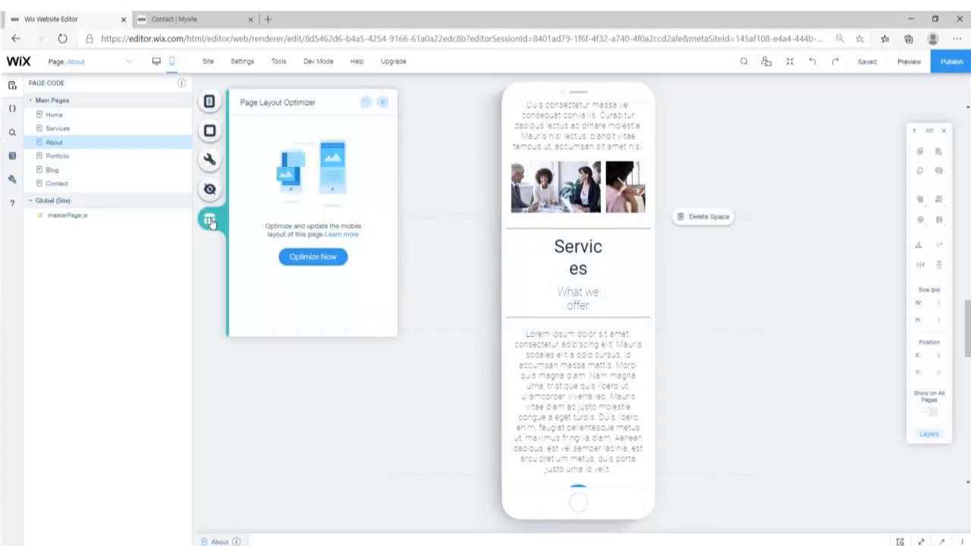
click(312, 257)
- Extend the bottom of the mobile About page to leave space between the "Contact Us" button and the footer
scroll(585, 281, down, 3)
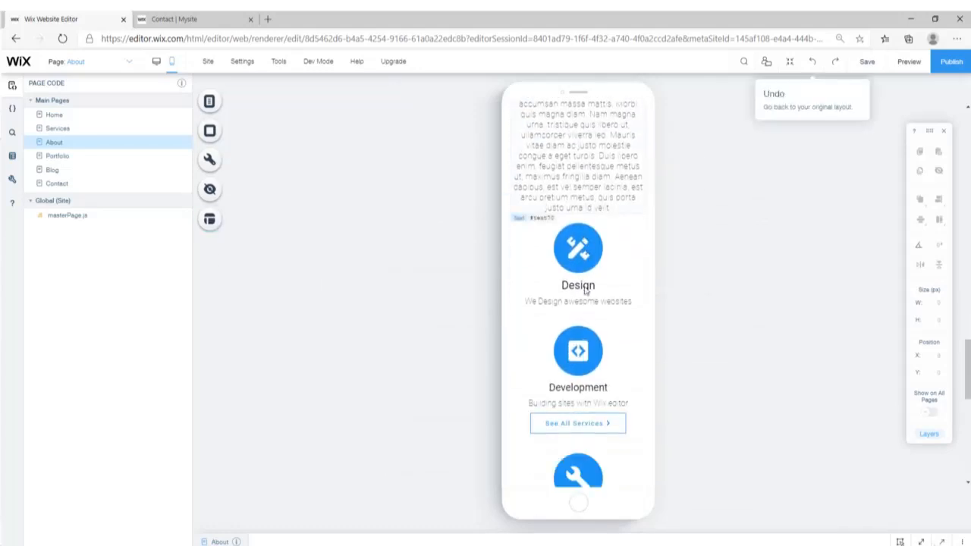
scroll(599, 299, down, 3)
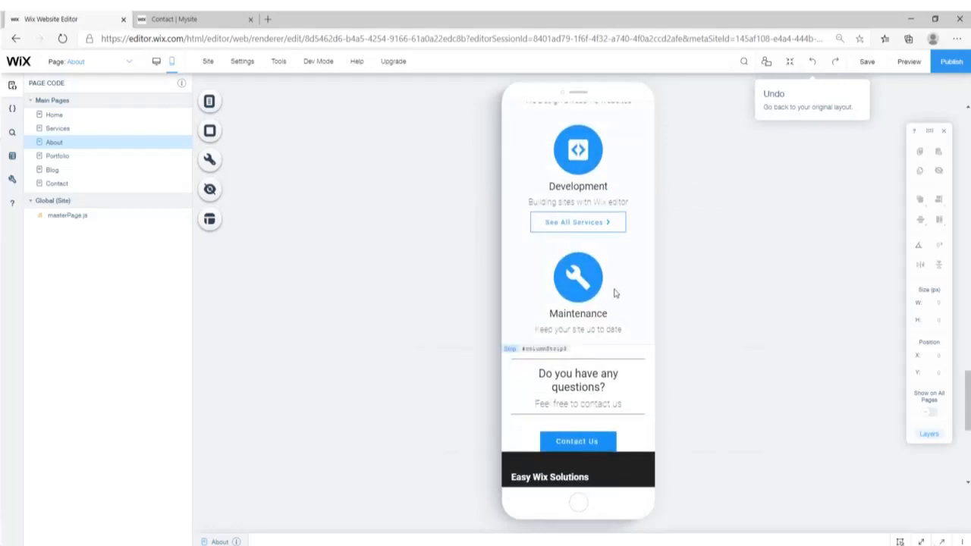
scroll(613, 291, down, 2)
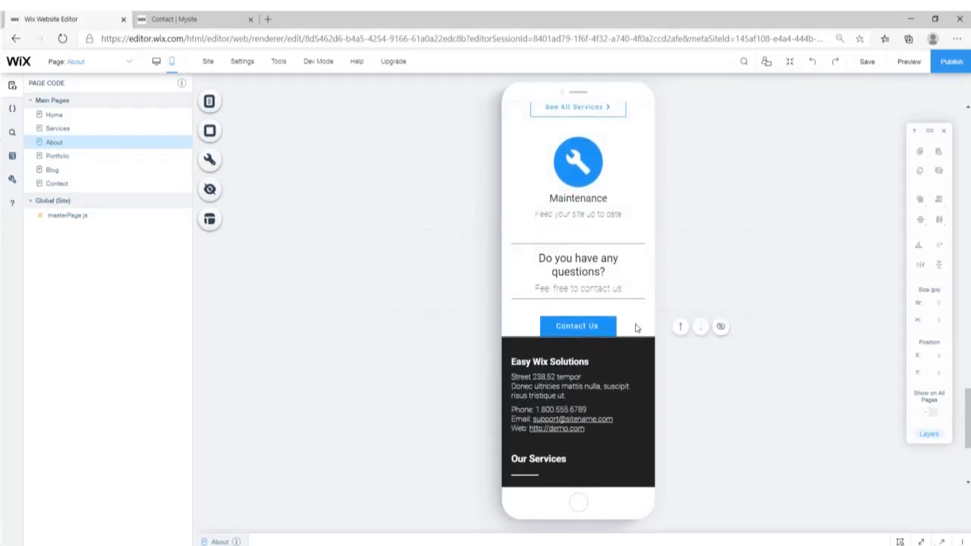
drag(612, 335, 617, 362)
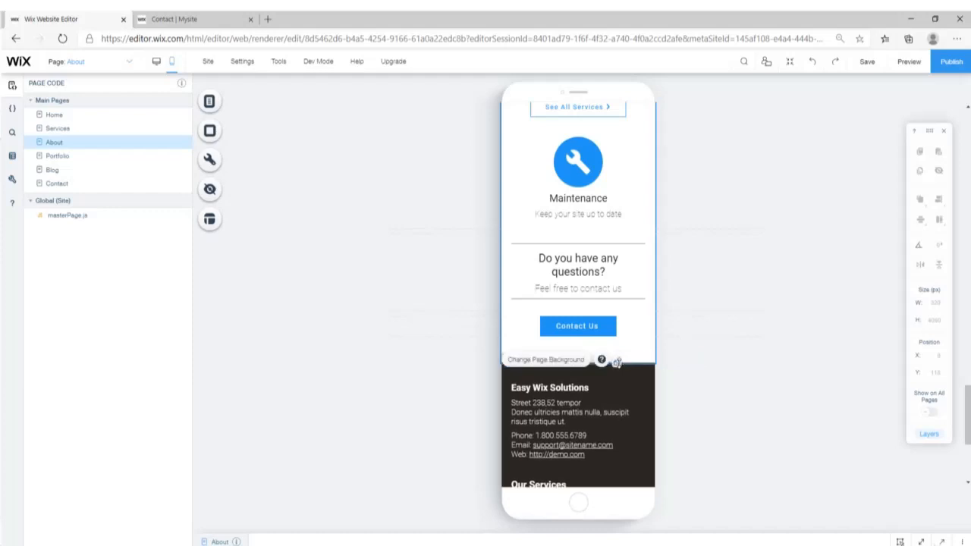
- Open the Portfolio page and lengthen its mobile version slightly to add space between the "Contact Us" button and footer
click(92, 157)
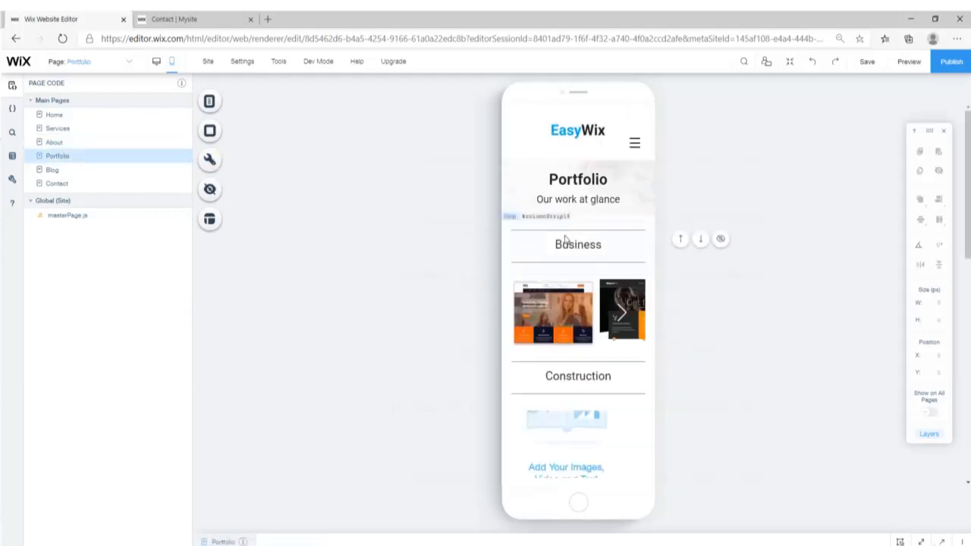
scroll(589, 285, down, 5)
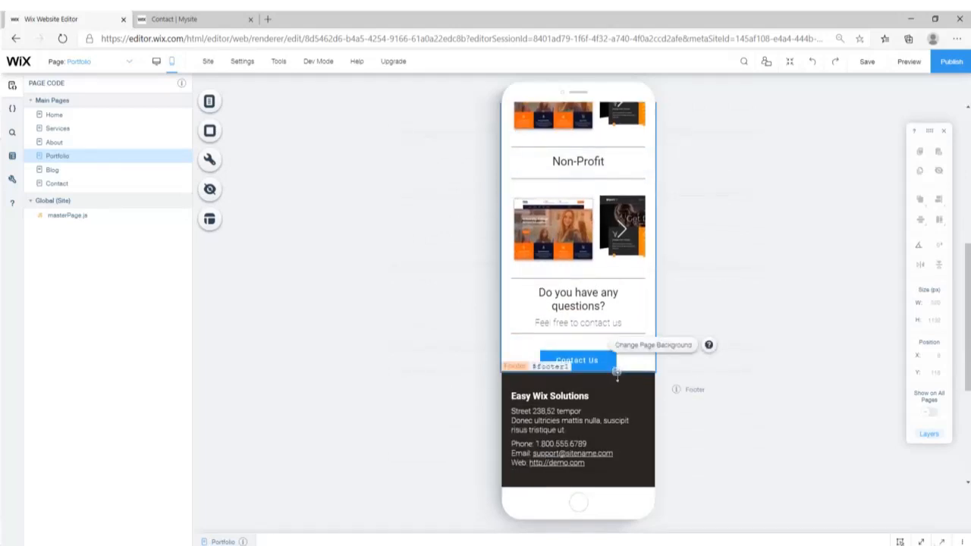
drag(617, 373, 617, 388)
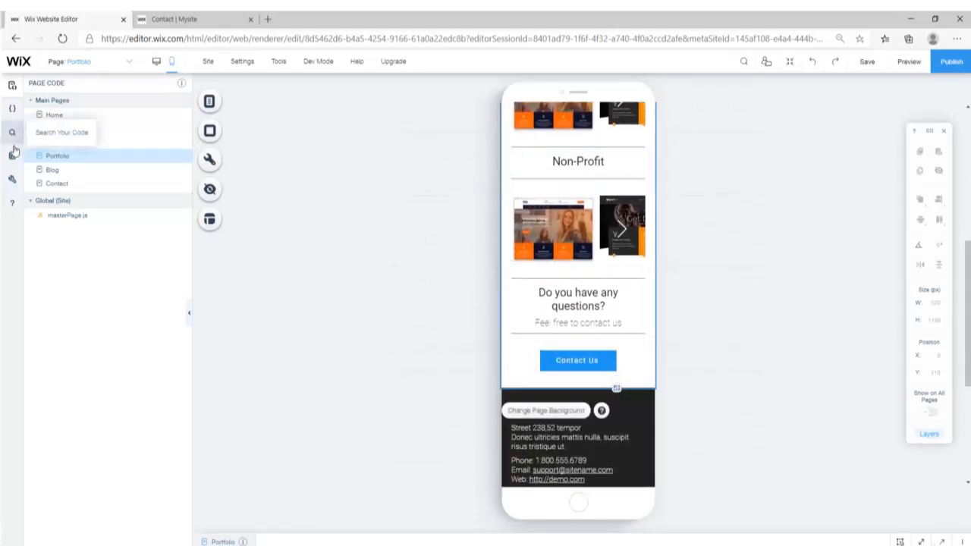
- Open the Contact page, lengthen its mobile version slightly to add space between the contact form and footer, and save the site
click(57, 183)
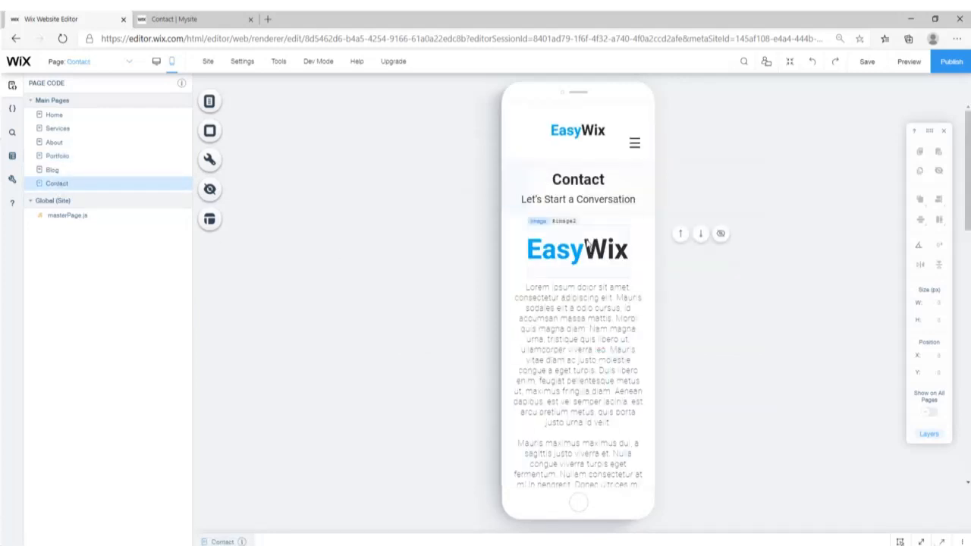
scroll(588, 273, down, 5)
scroll(587, 276, down, 5)
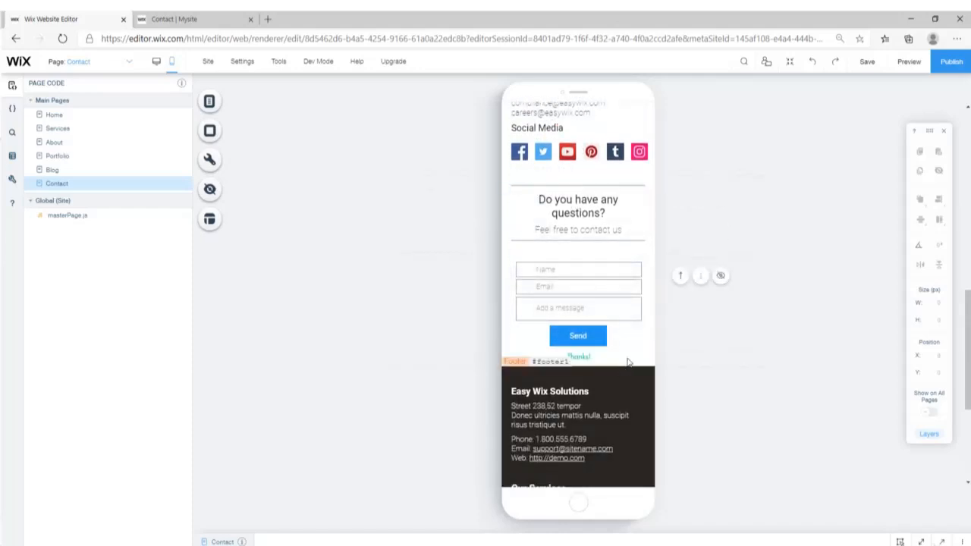
drag(619, 375, 625, 386)
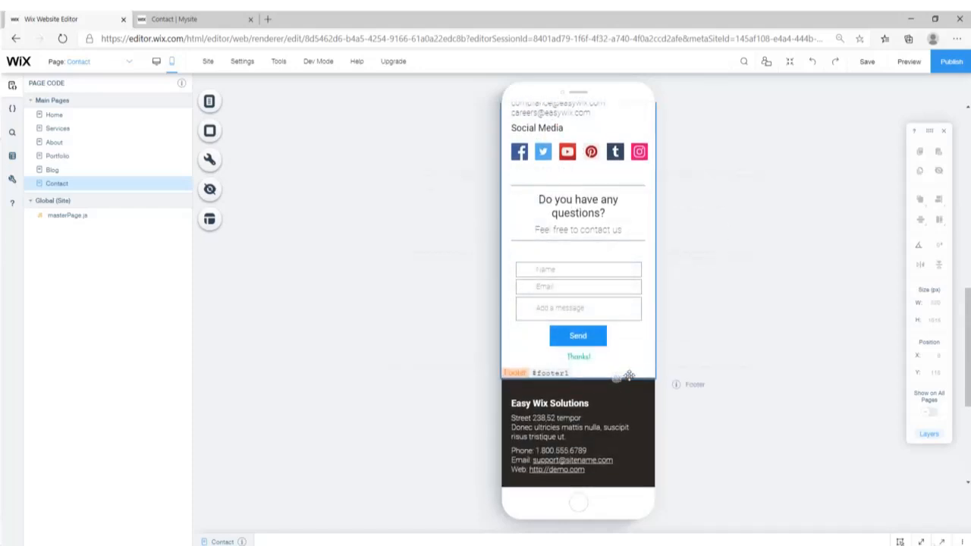
click(869, 65)
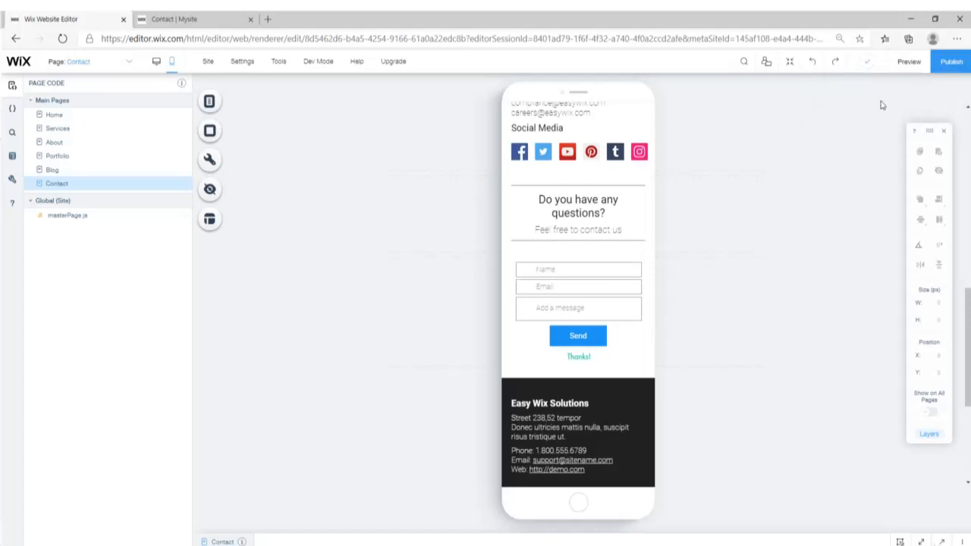
- Preview the mobile Contact page and try out the site's mobile navigation menu
click(910, 62)
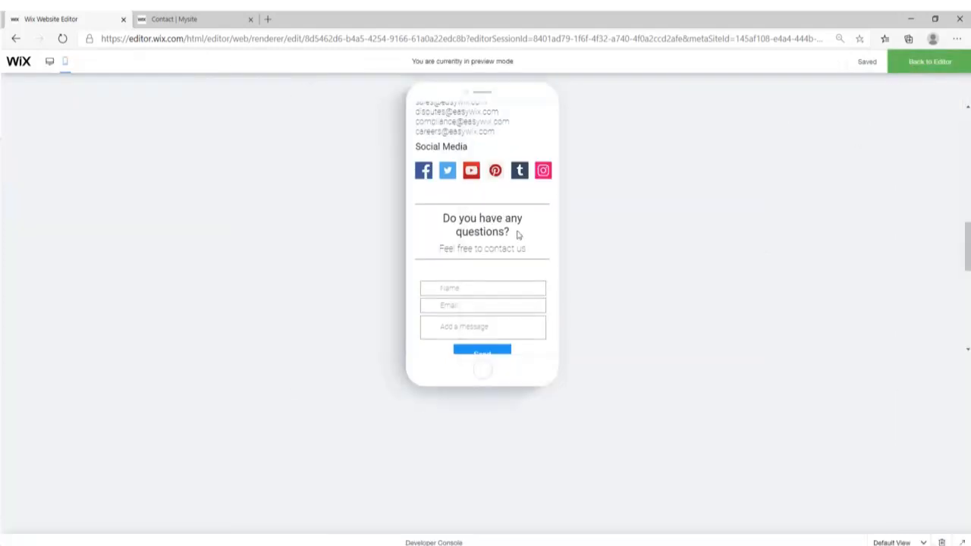
scroll(518, 235, up, 15)
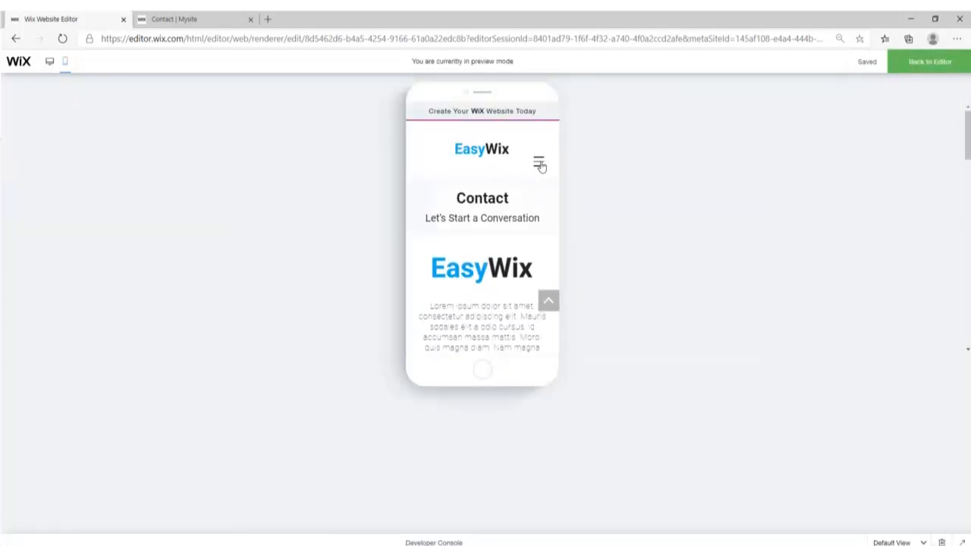
click(540, 166)
click(490, 184)
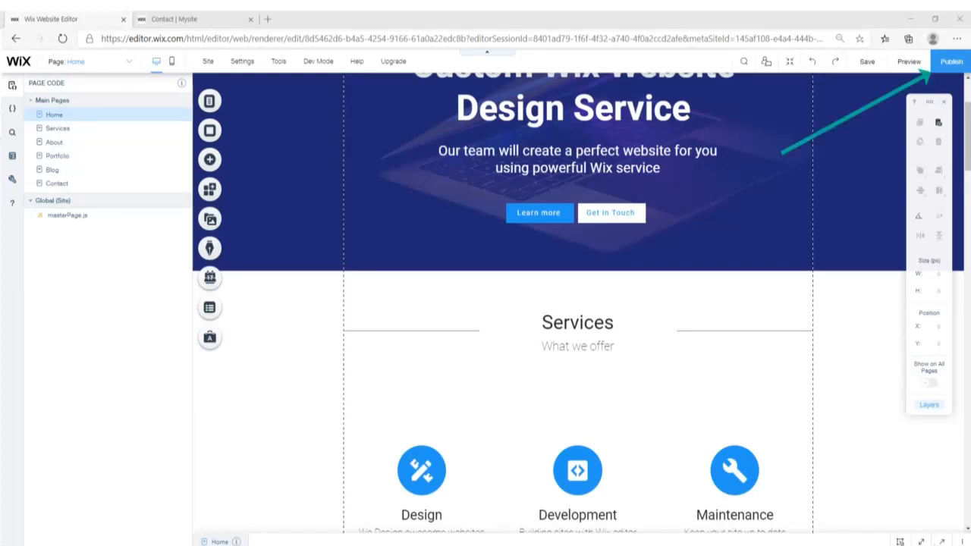
- Publish the site, open its live version and look over the Home page
click(952, 61)
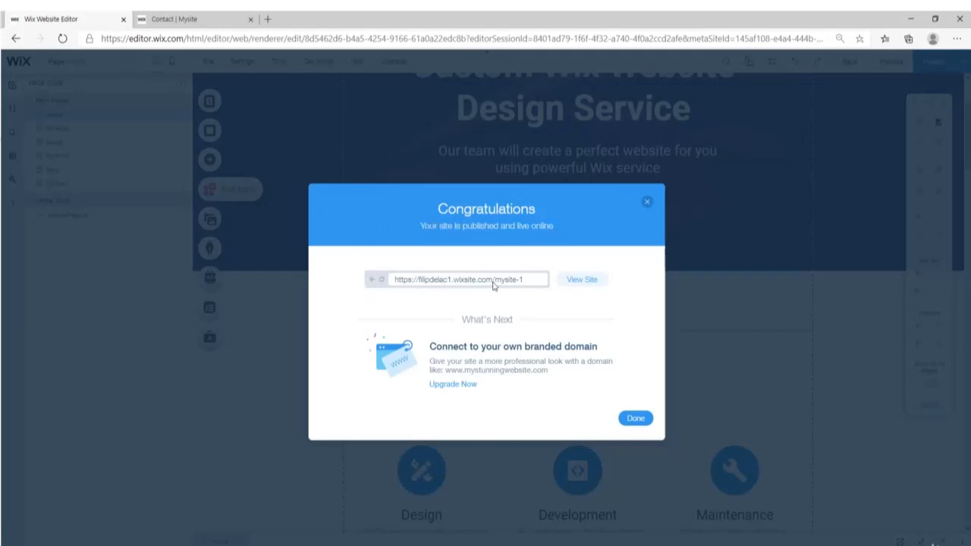
drag(528, 280, 394, 282)
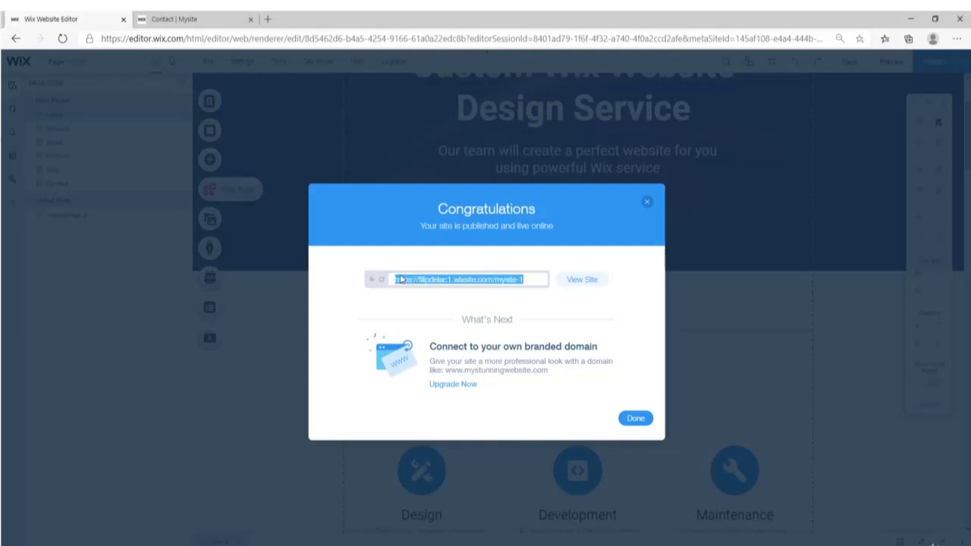
click(582, 283)
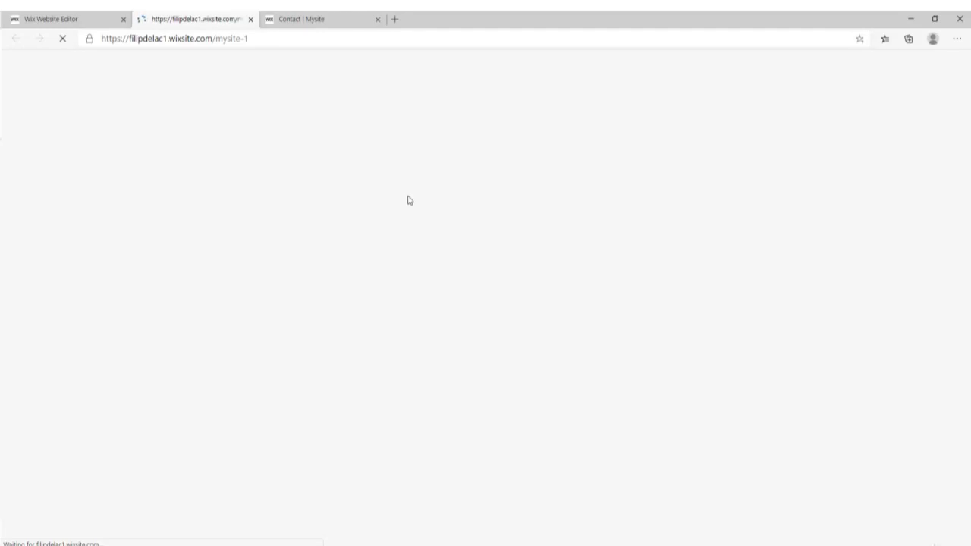
scroll(407, 195, down, 1)
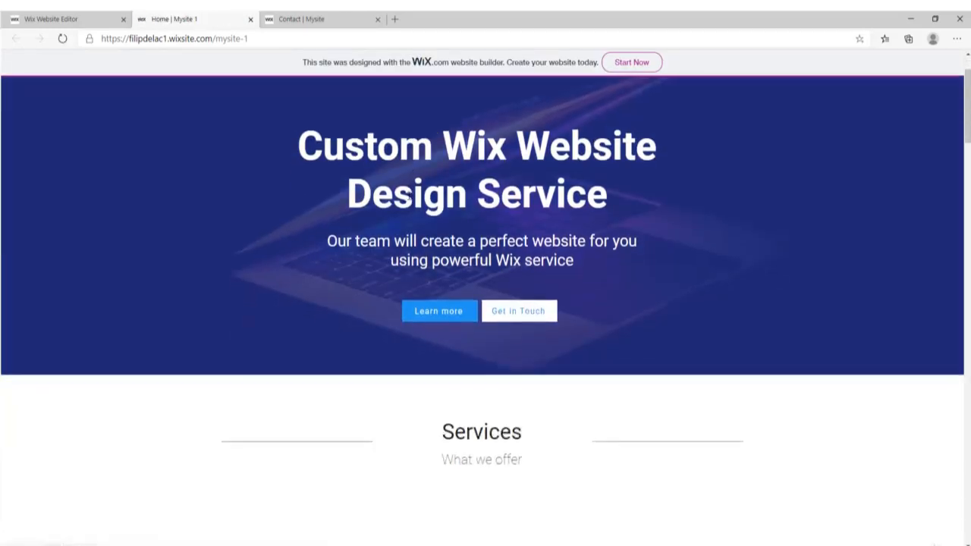
scroll(408, 195, down, 15)
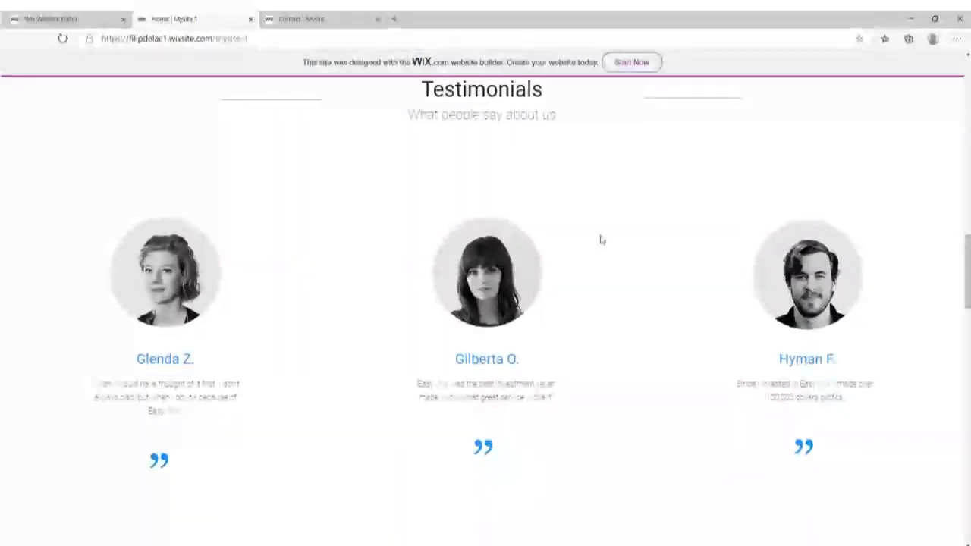
scroll(600, 238, up, 15)
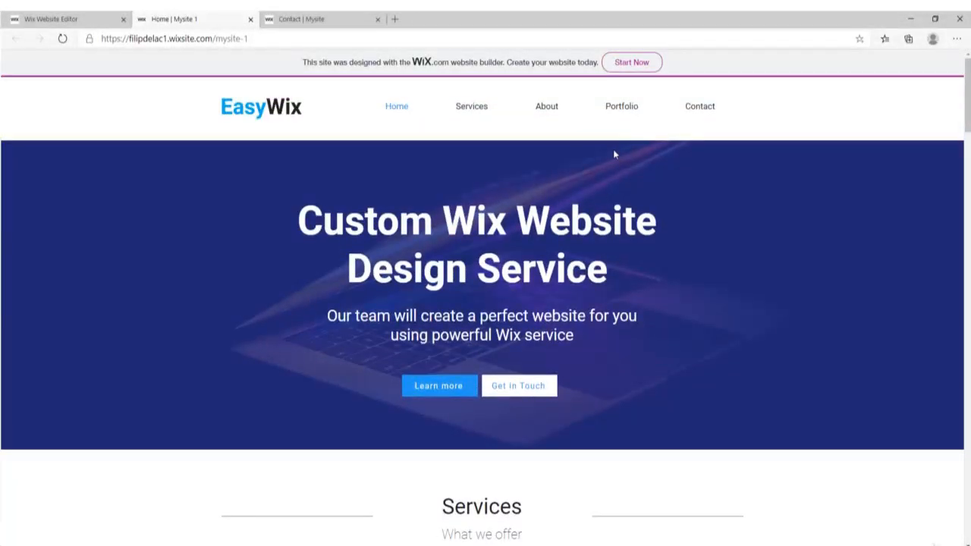
- Open the live Contact page and submit its form with a contact name, an email address and the text "message"
click(702, 111)
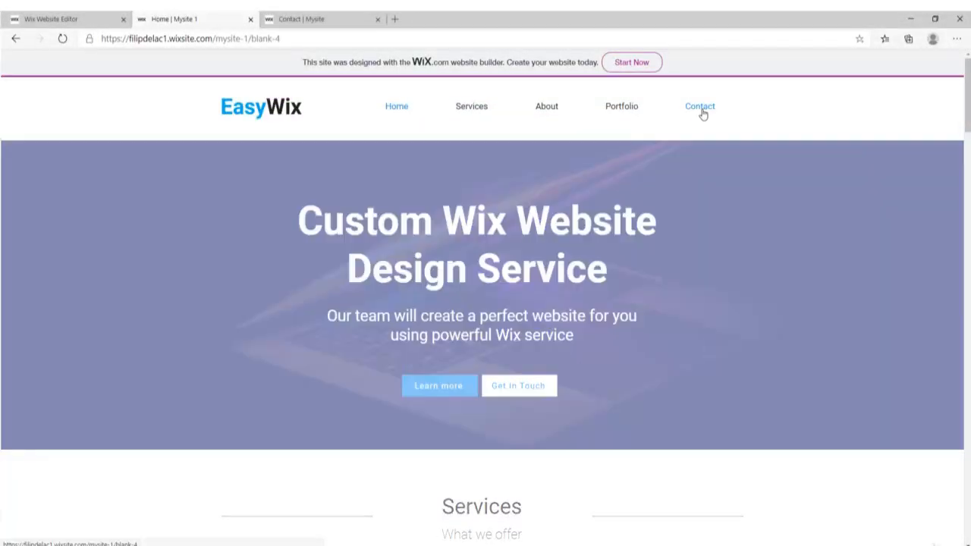
scroll(301, 214, down, 4)
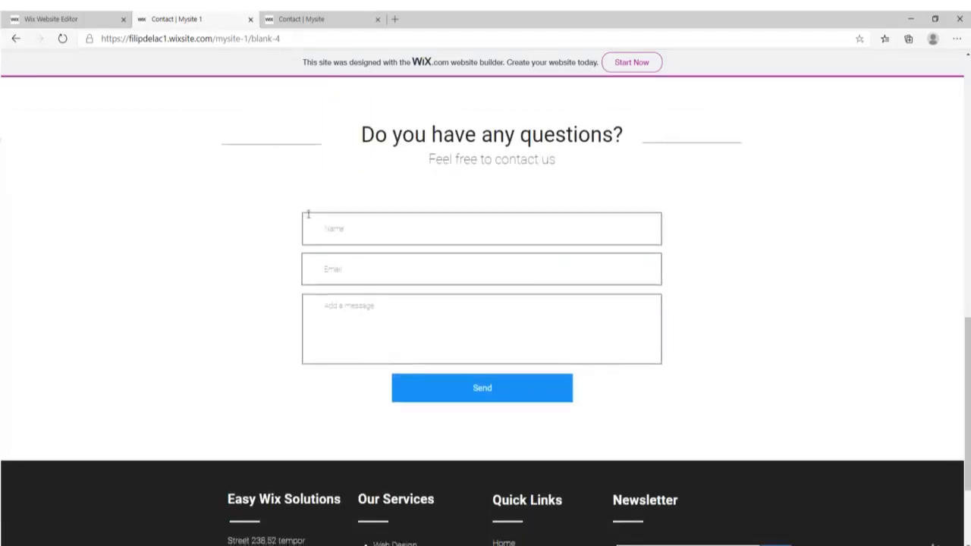
click(308, 217)
click(416, 273)
click(427, 314)
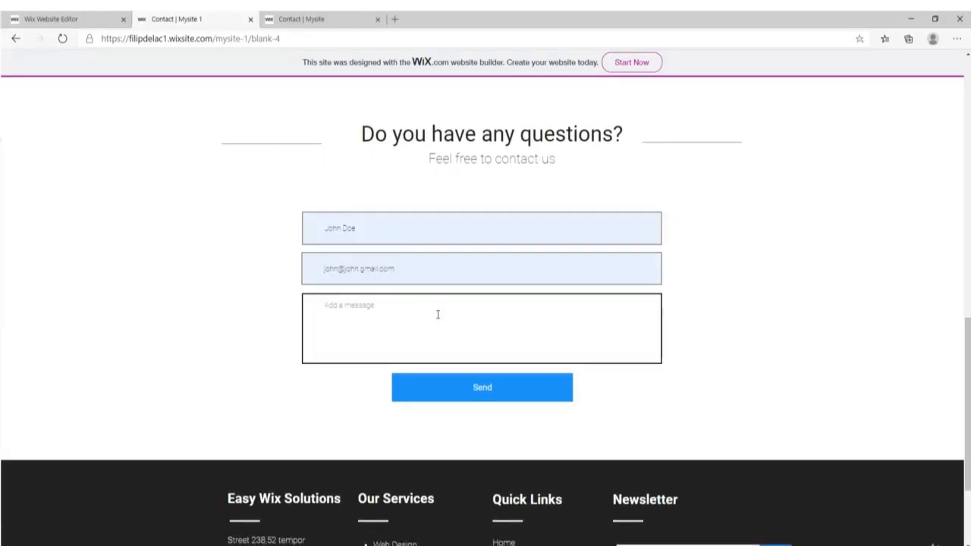
text(message)
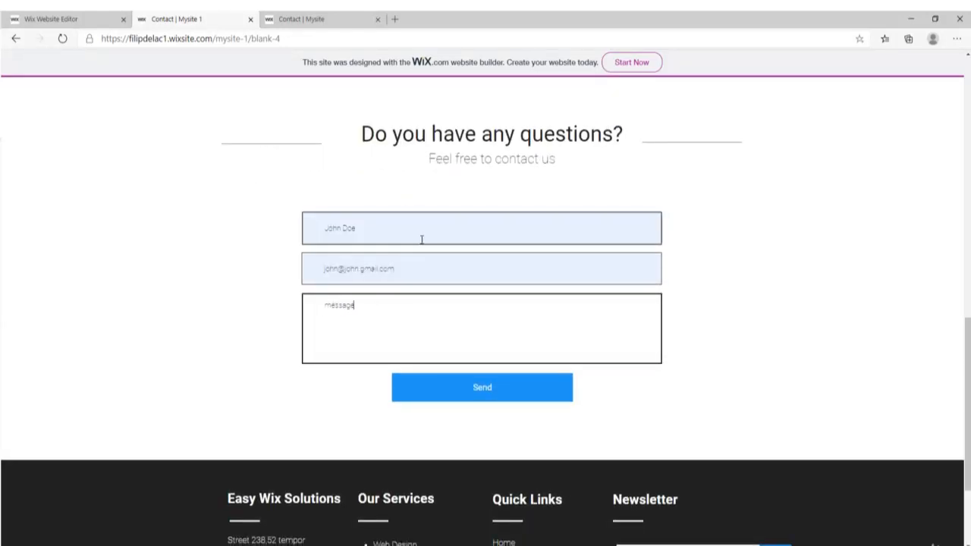
click(485, 386)
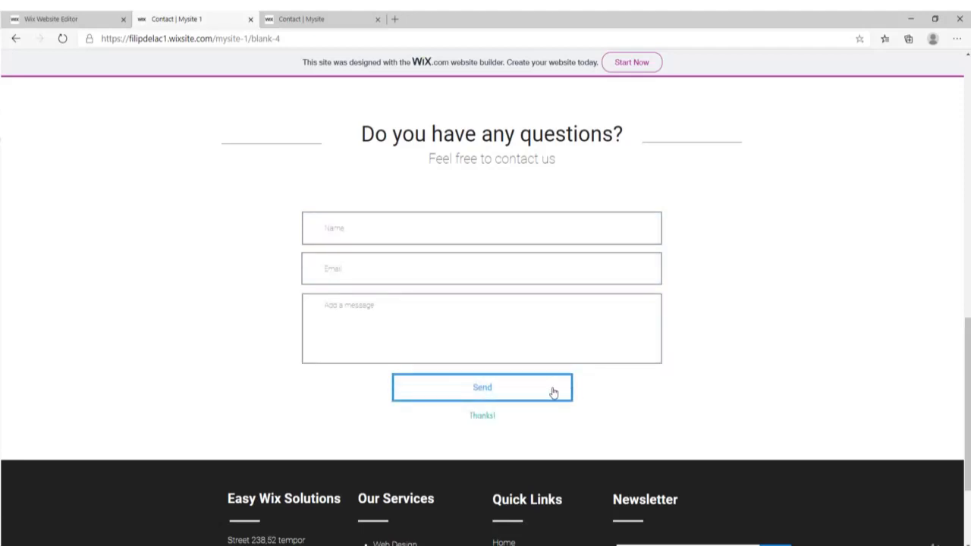
- Return to the Wix editor, dismiss the publish confirmation and open the site's dashboard
click(85, 16)
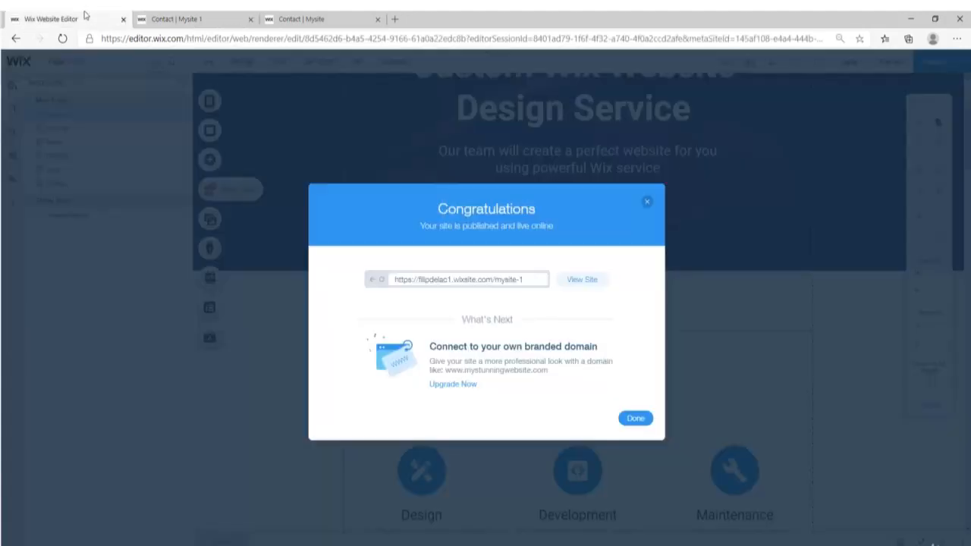
click(647, 201)
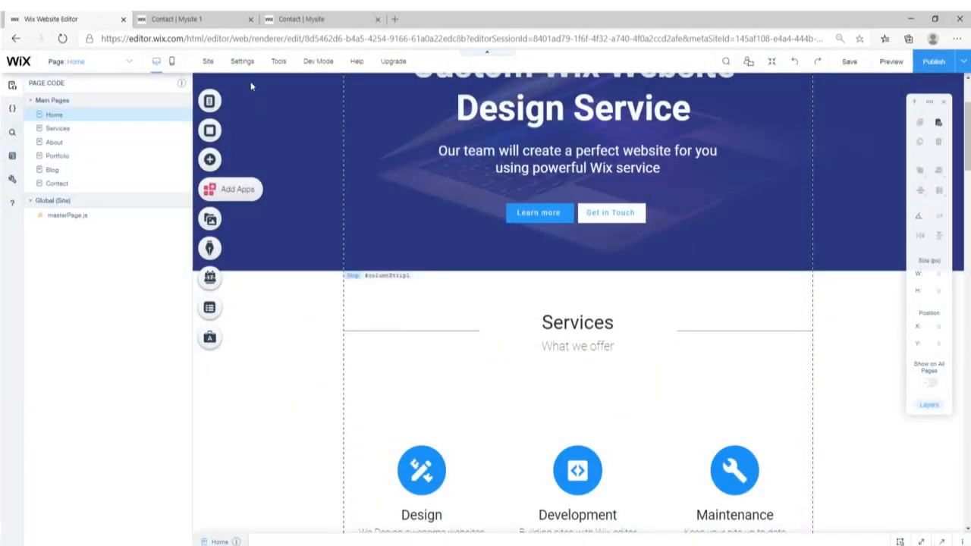
mouse_move(242, 61)
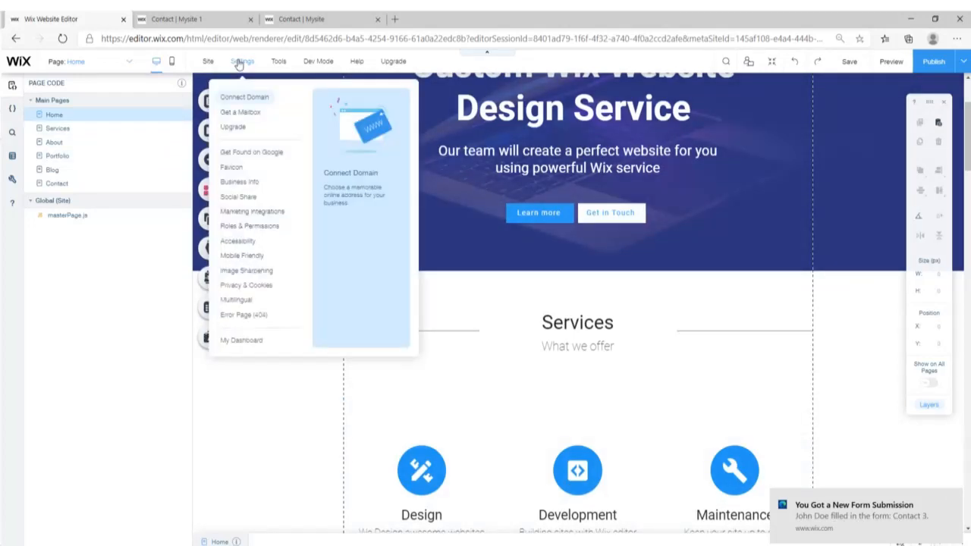
click(238, 340)
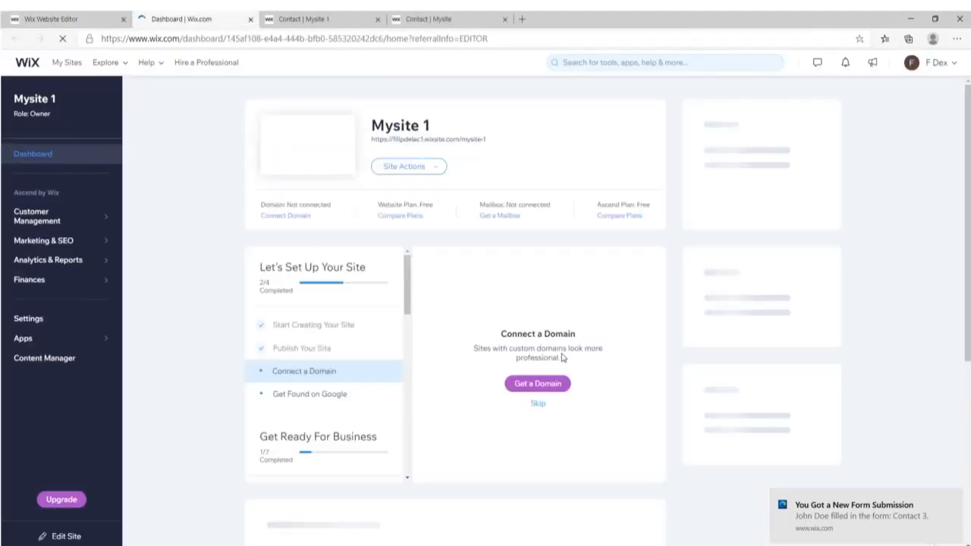
- Check the dashboard's recent messages, then open the full Customer Management inbox and view the new Contact 3 form submission
click(819, 64)
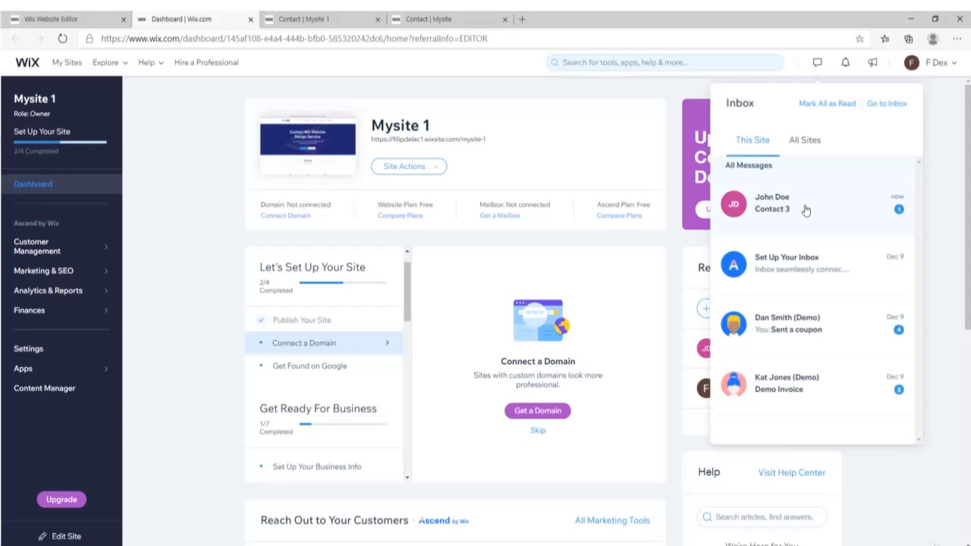
click(939, 172)
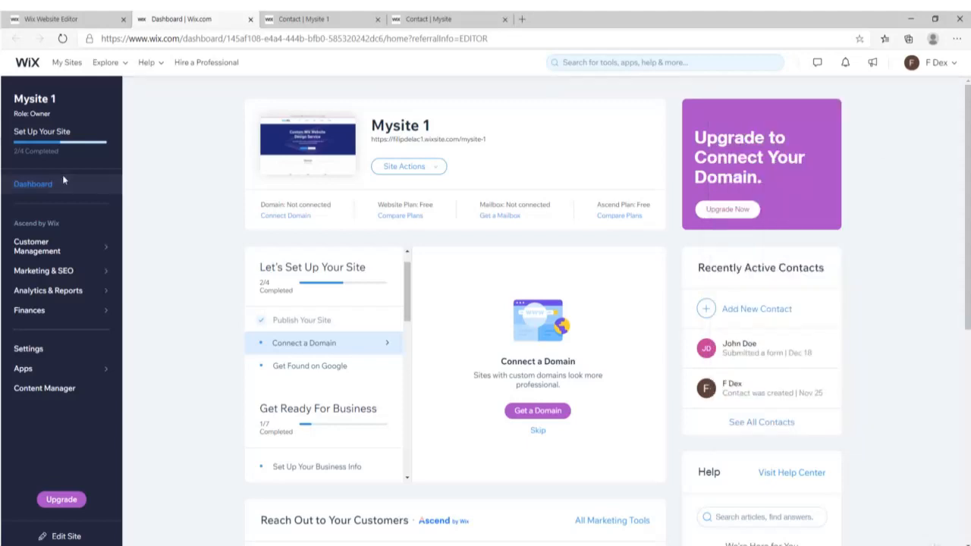
mouse_move(48, 255)
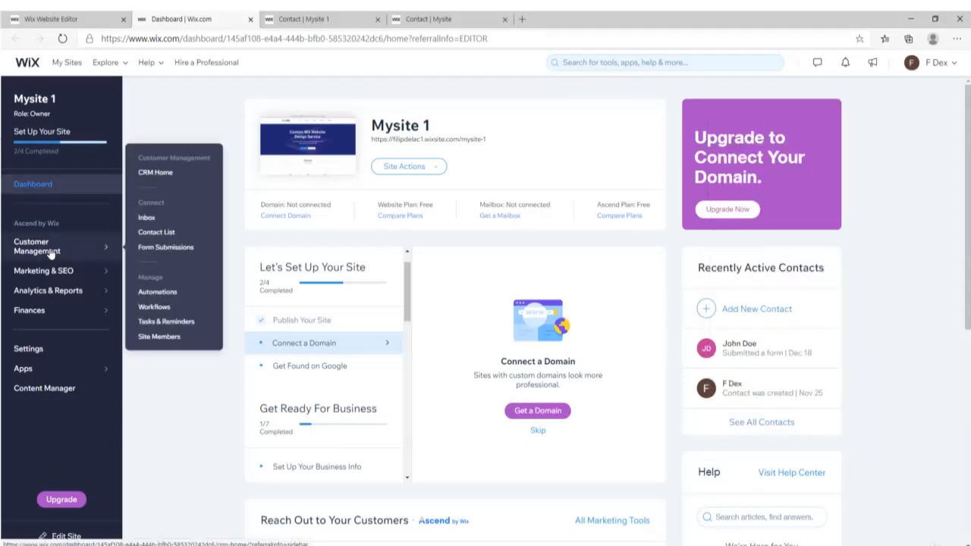
click(147, 218)
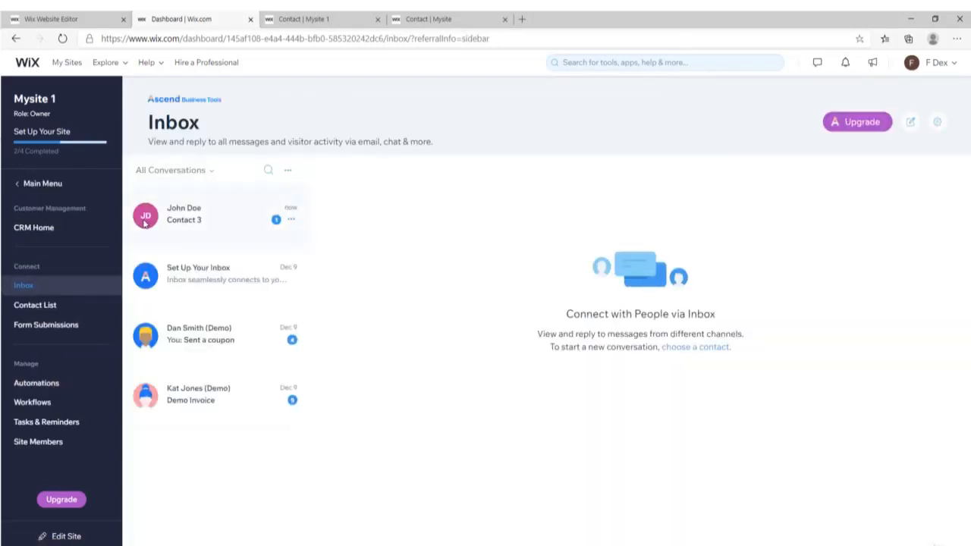
click(193, 217)
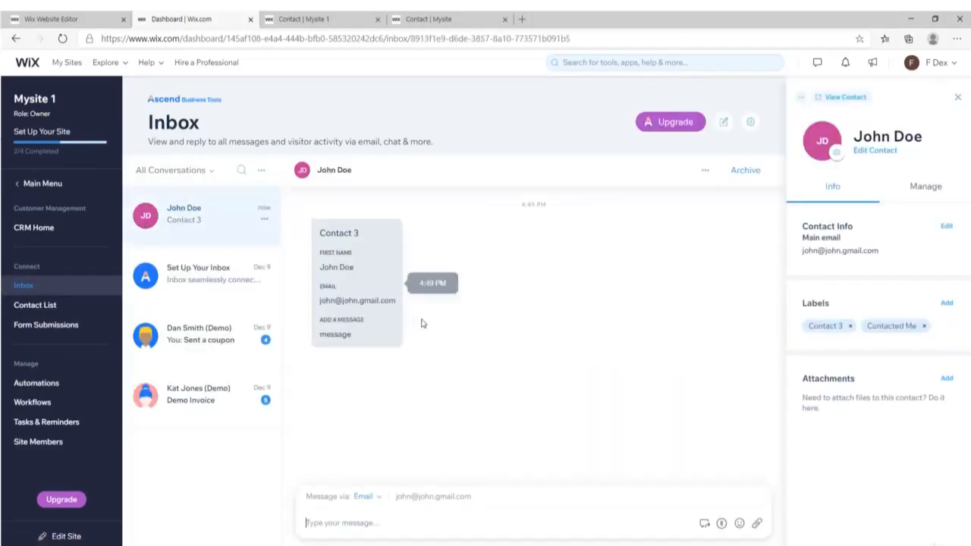